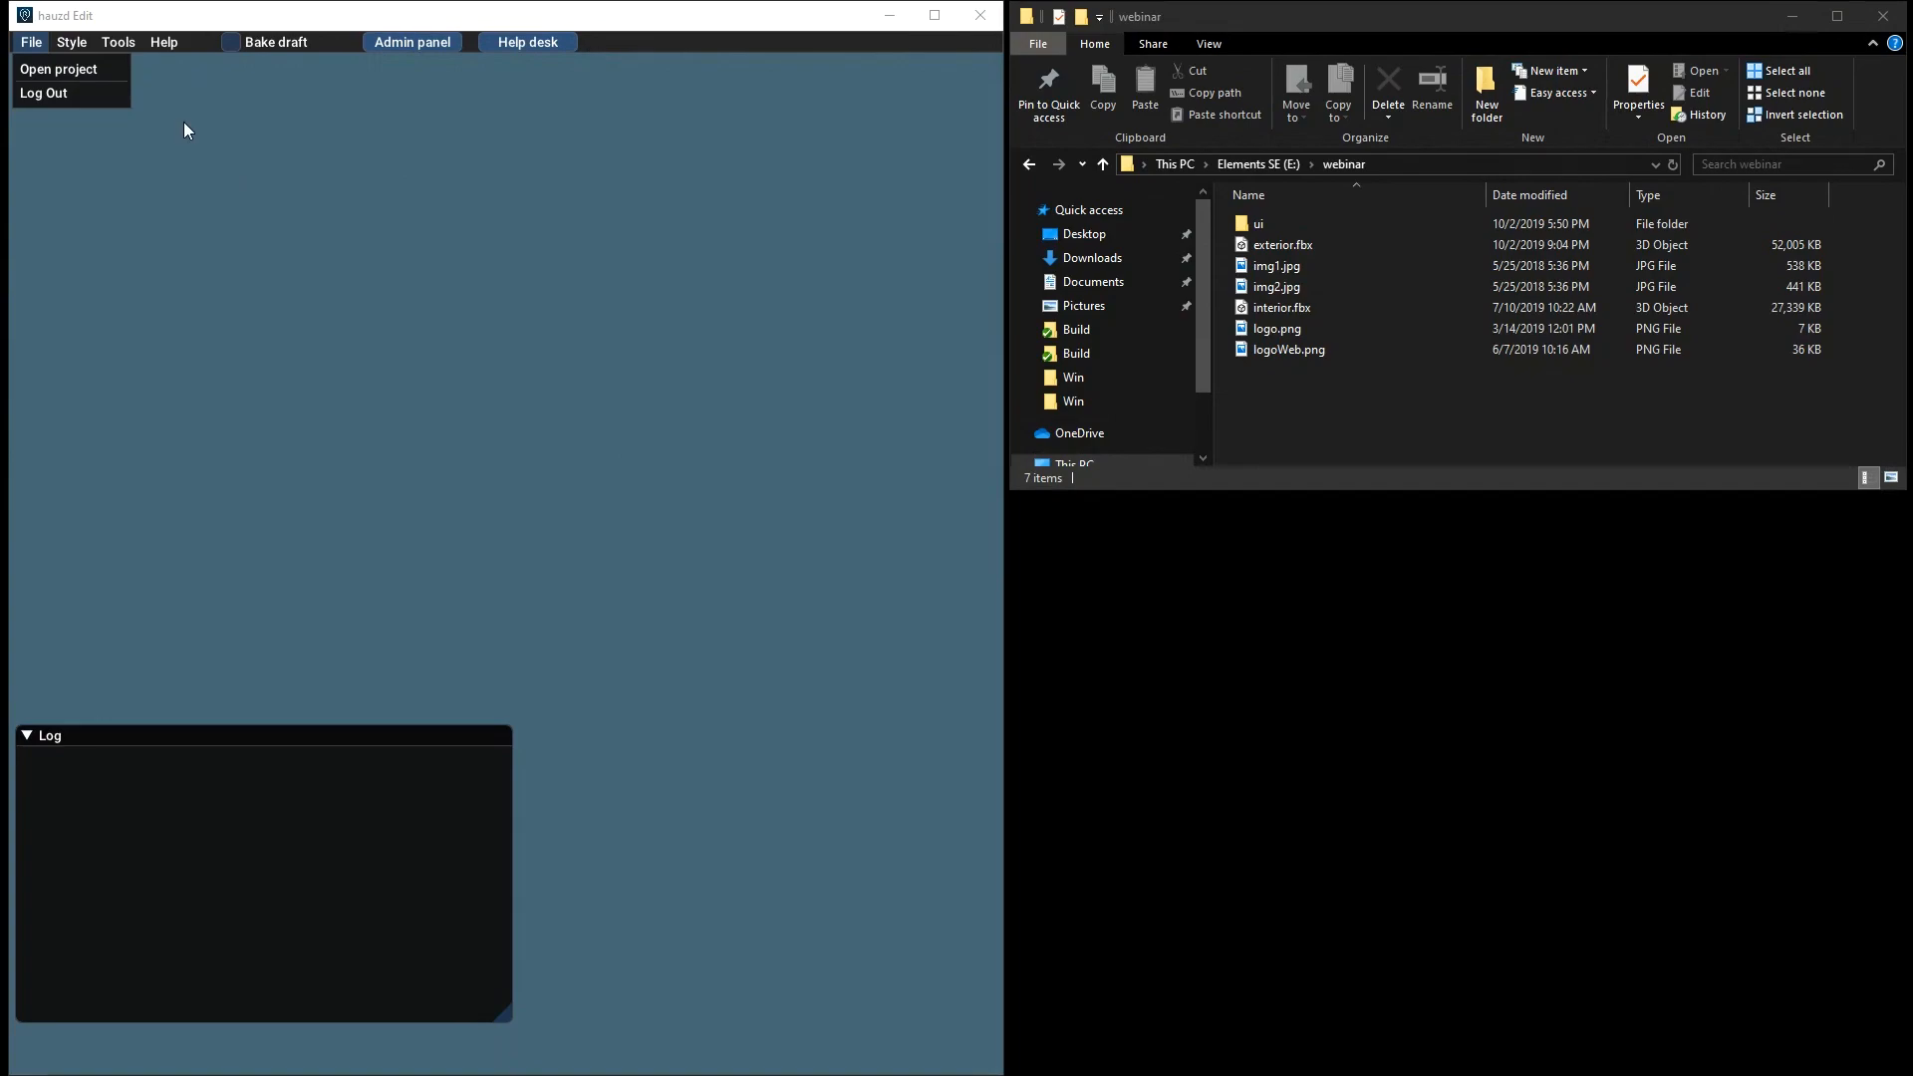
Search the projects for "web" and open the webinartest project
left_click(199, 21)
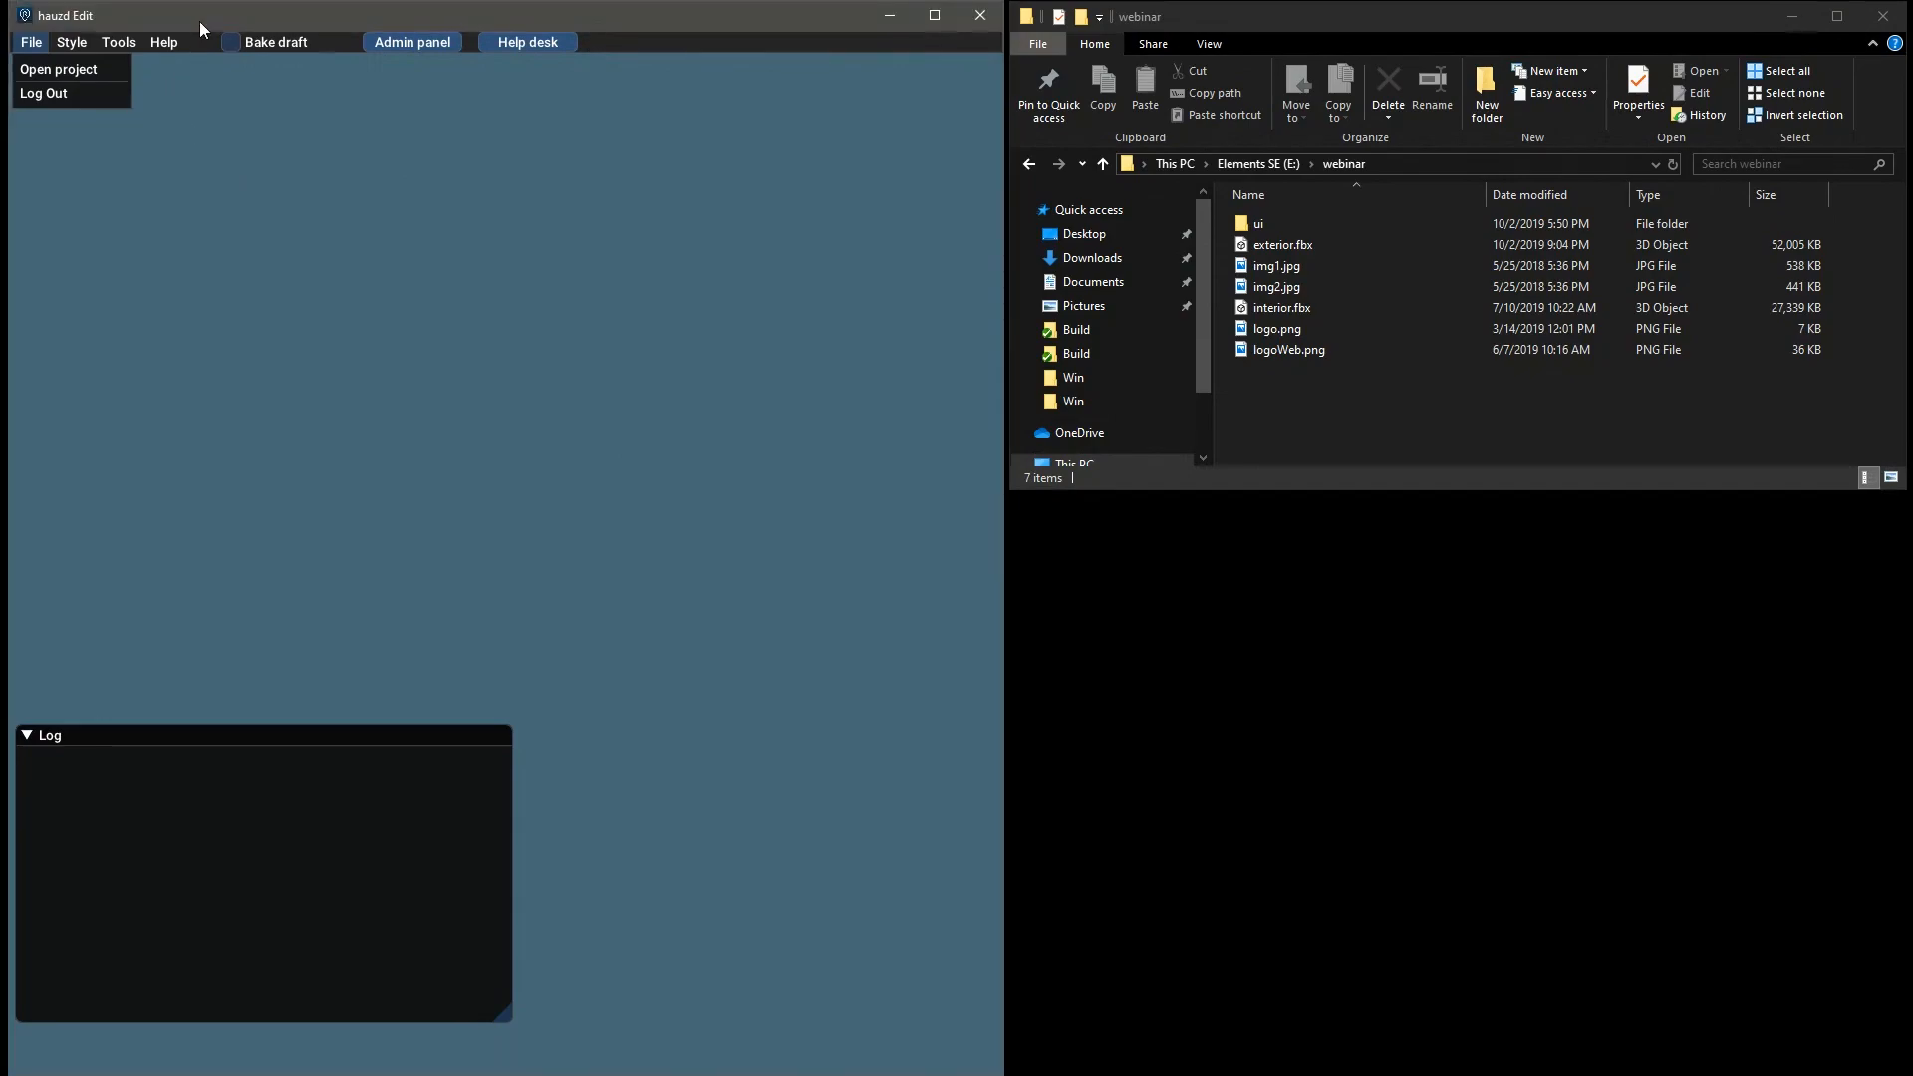
left_click(46, 70)
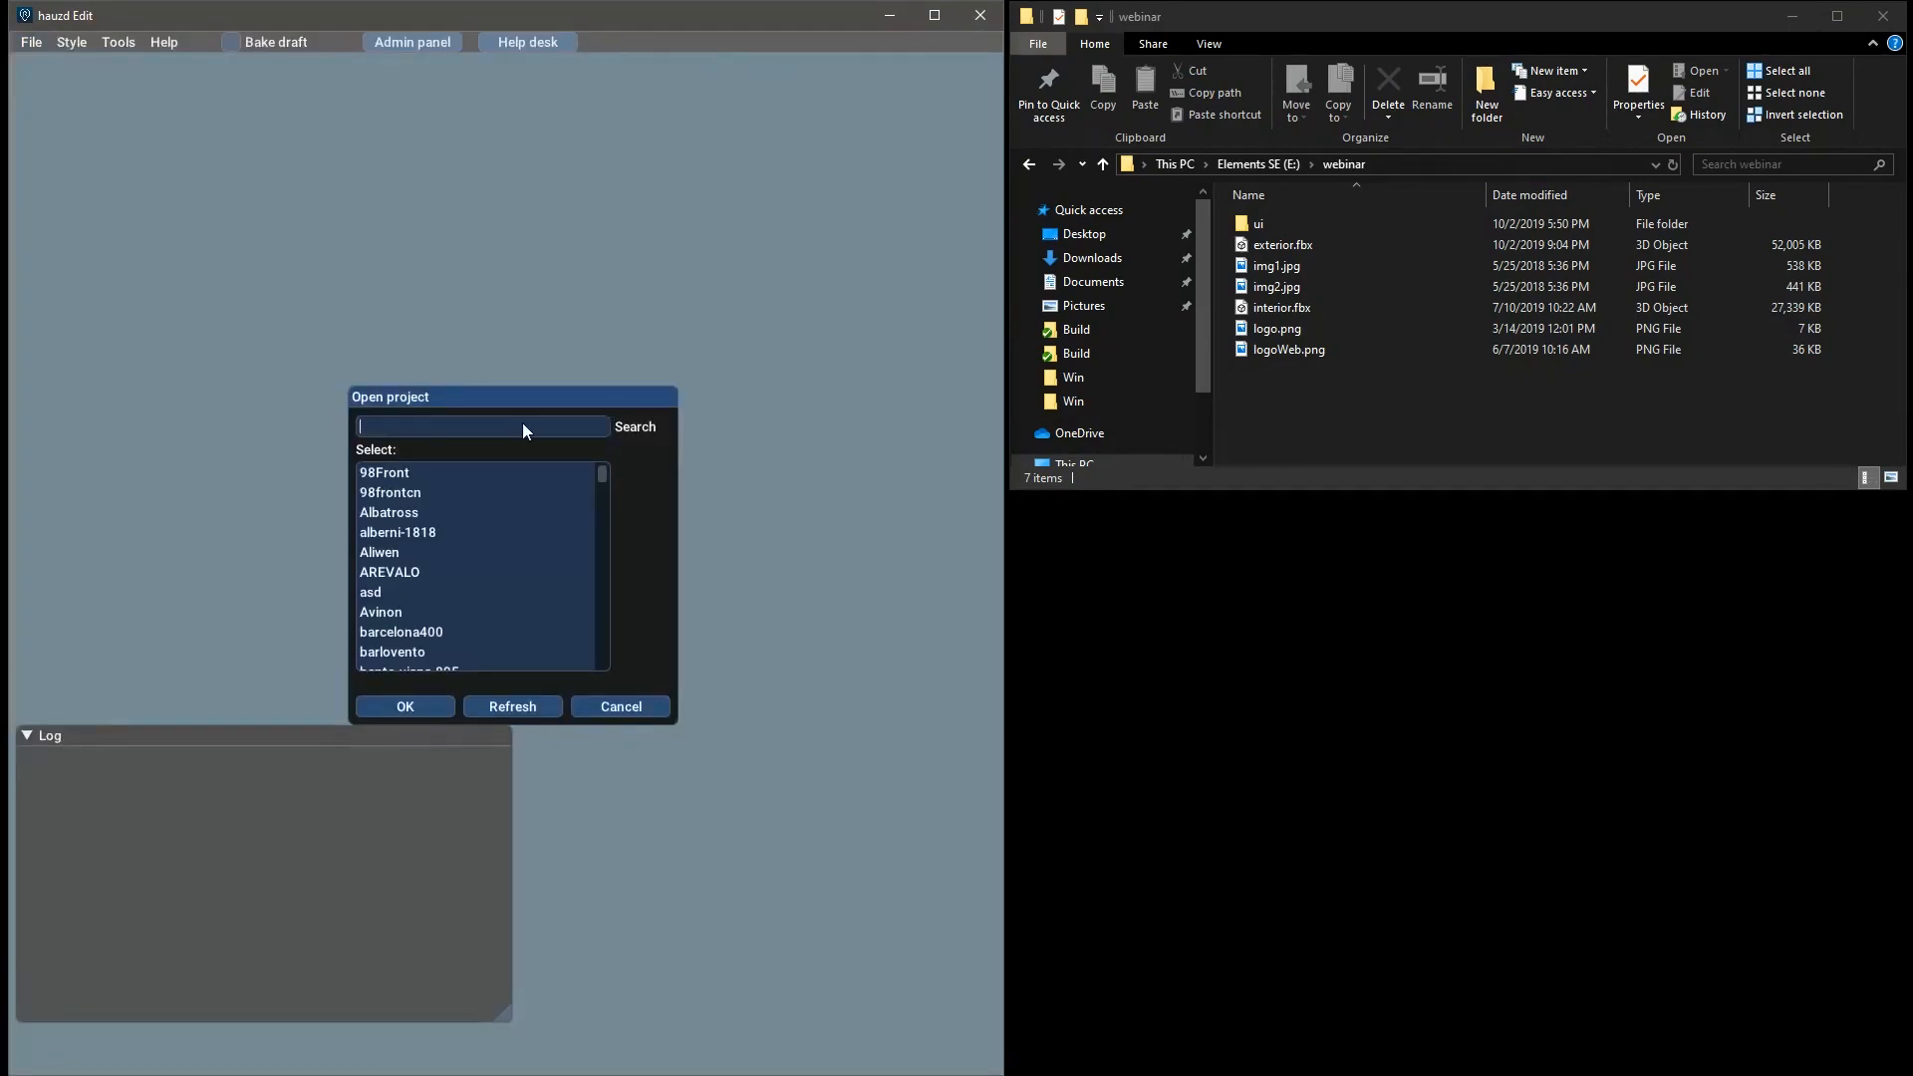
type("web")
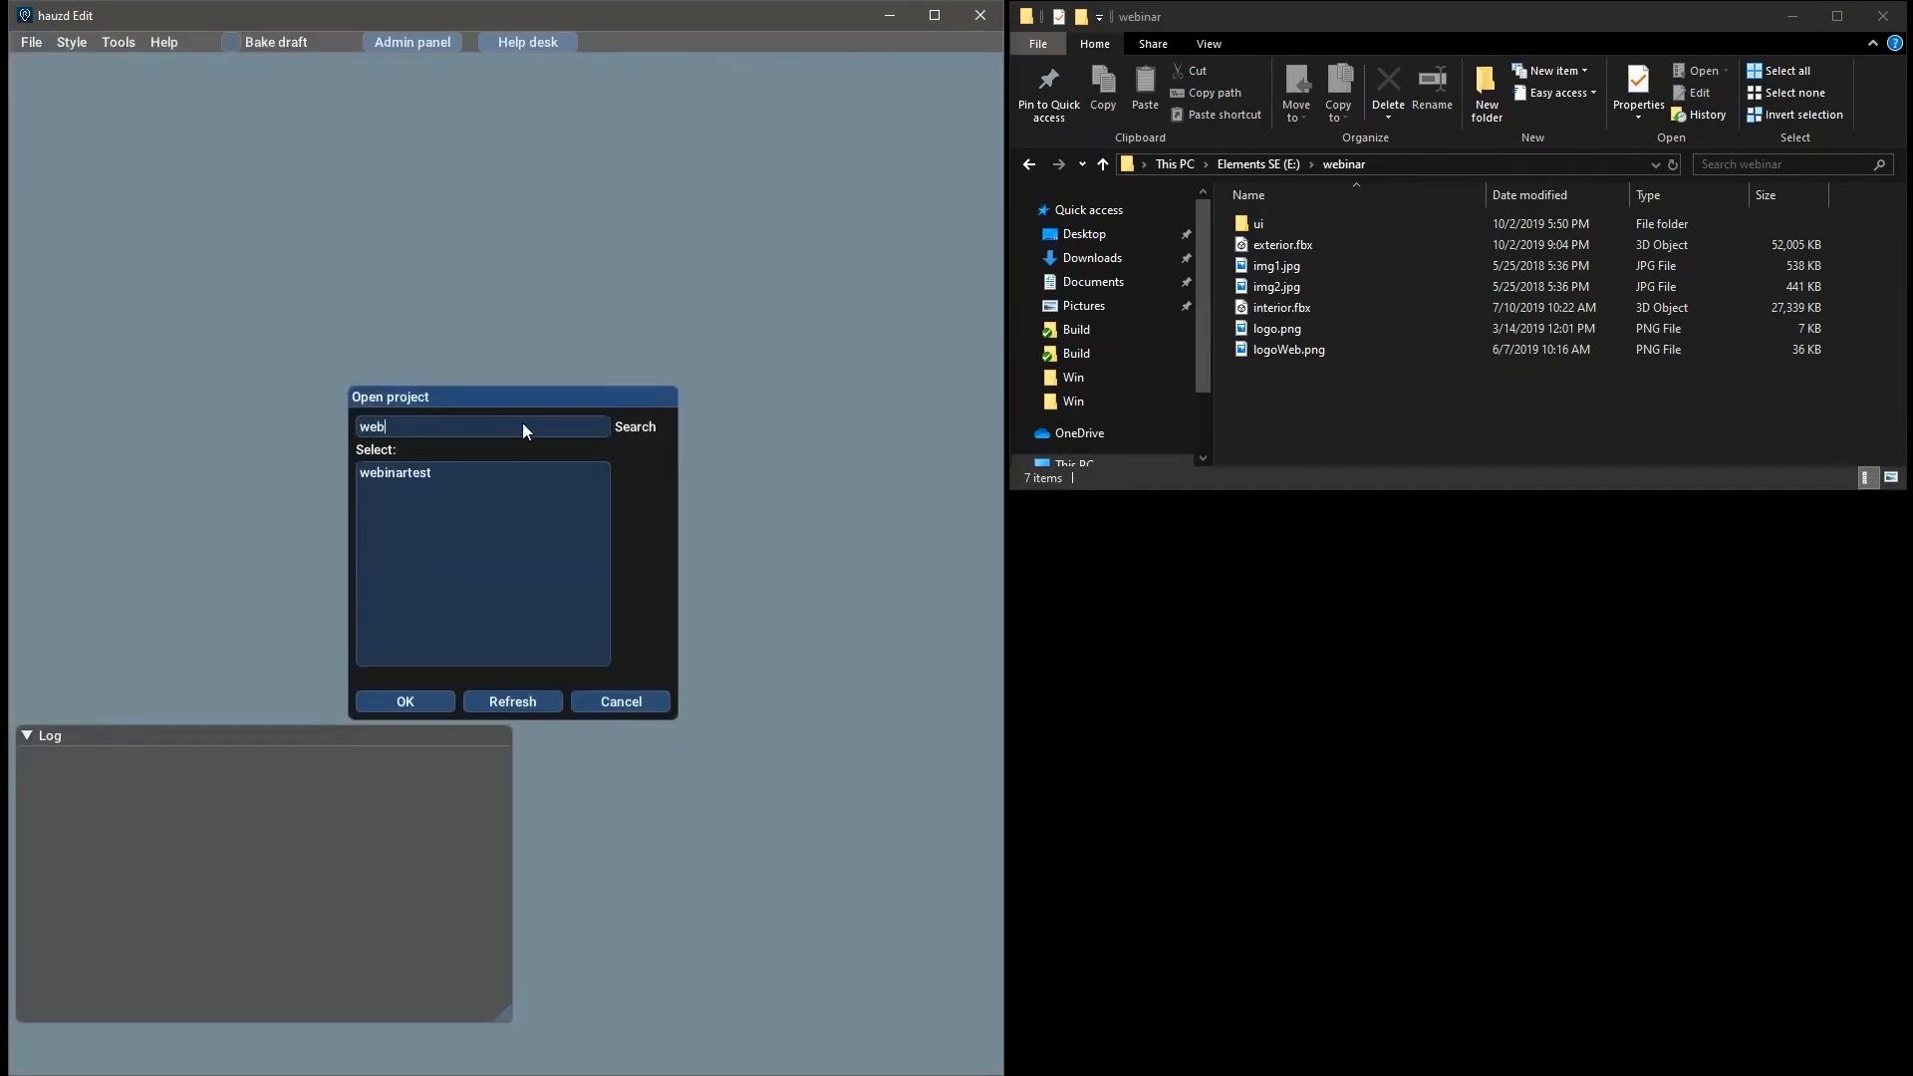
left_click_drag(511, 391, 503, 338)
left_click(470, 419)
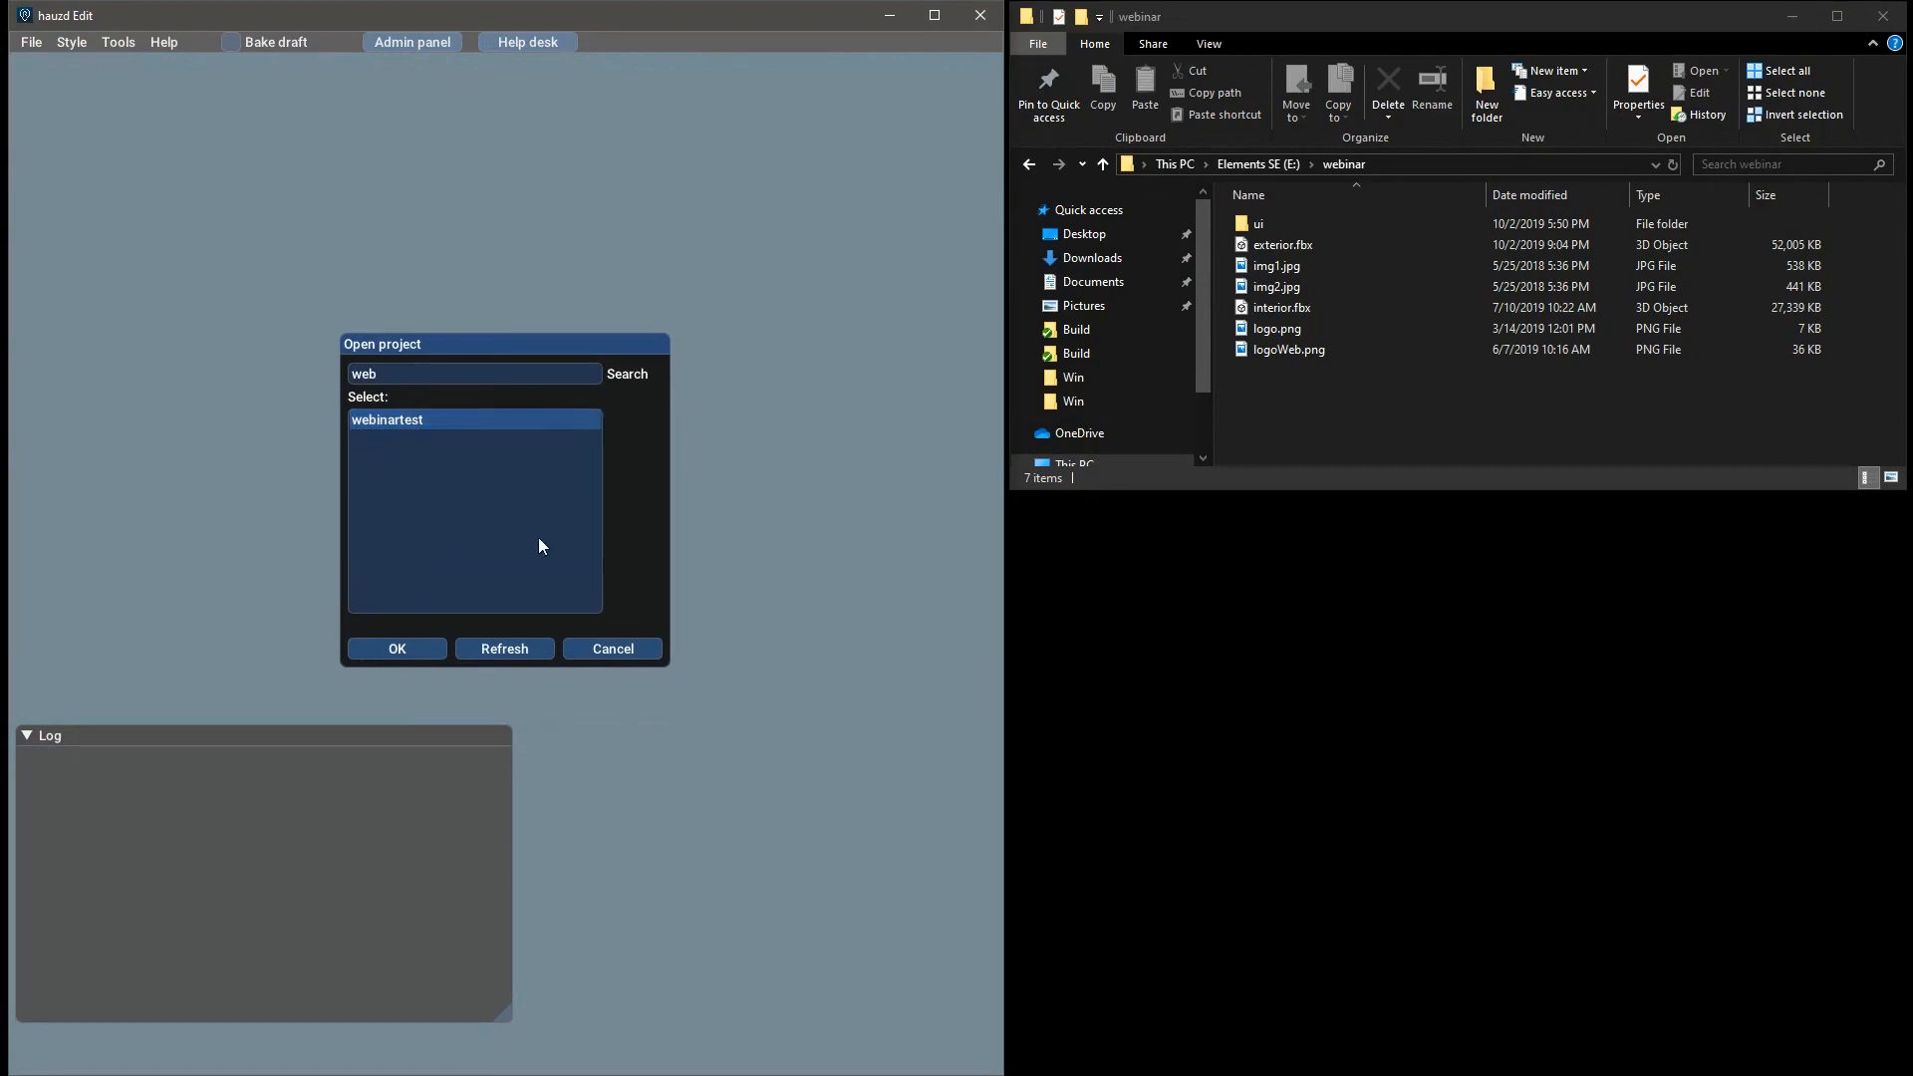
left_click(402, 649)
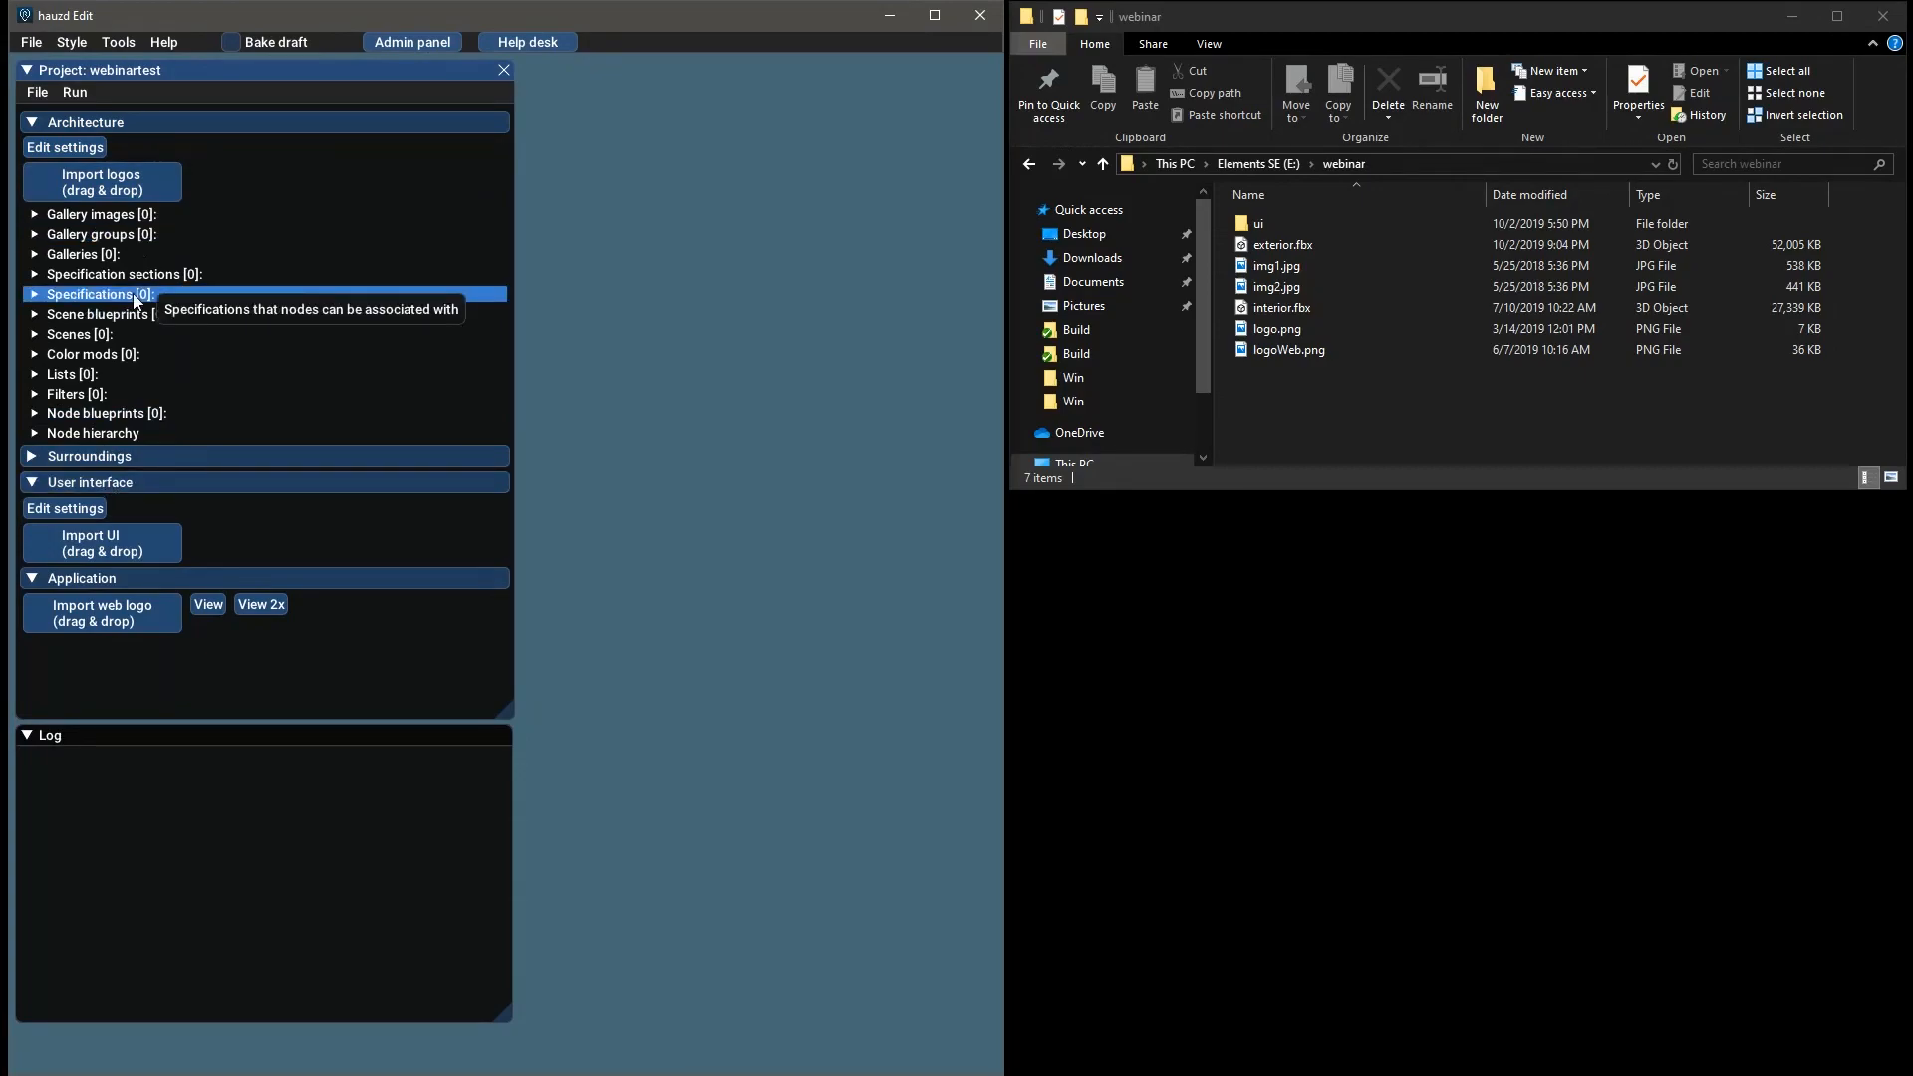
left_click_drag(285, 70, 382, 67)
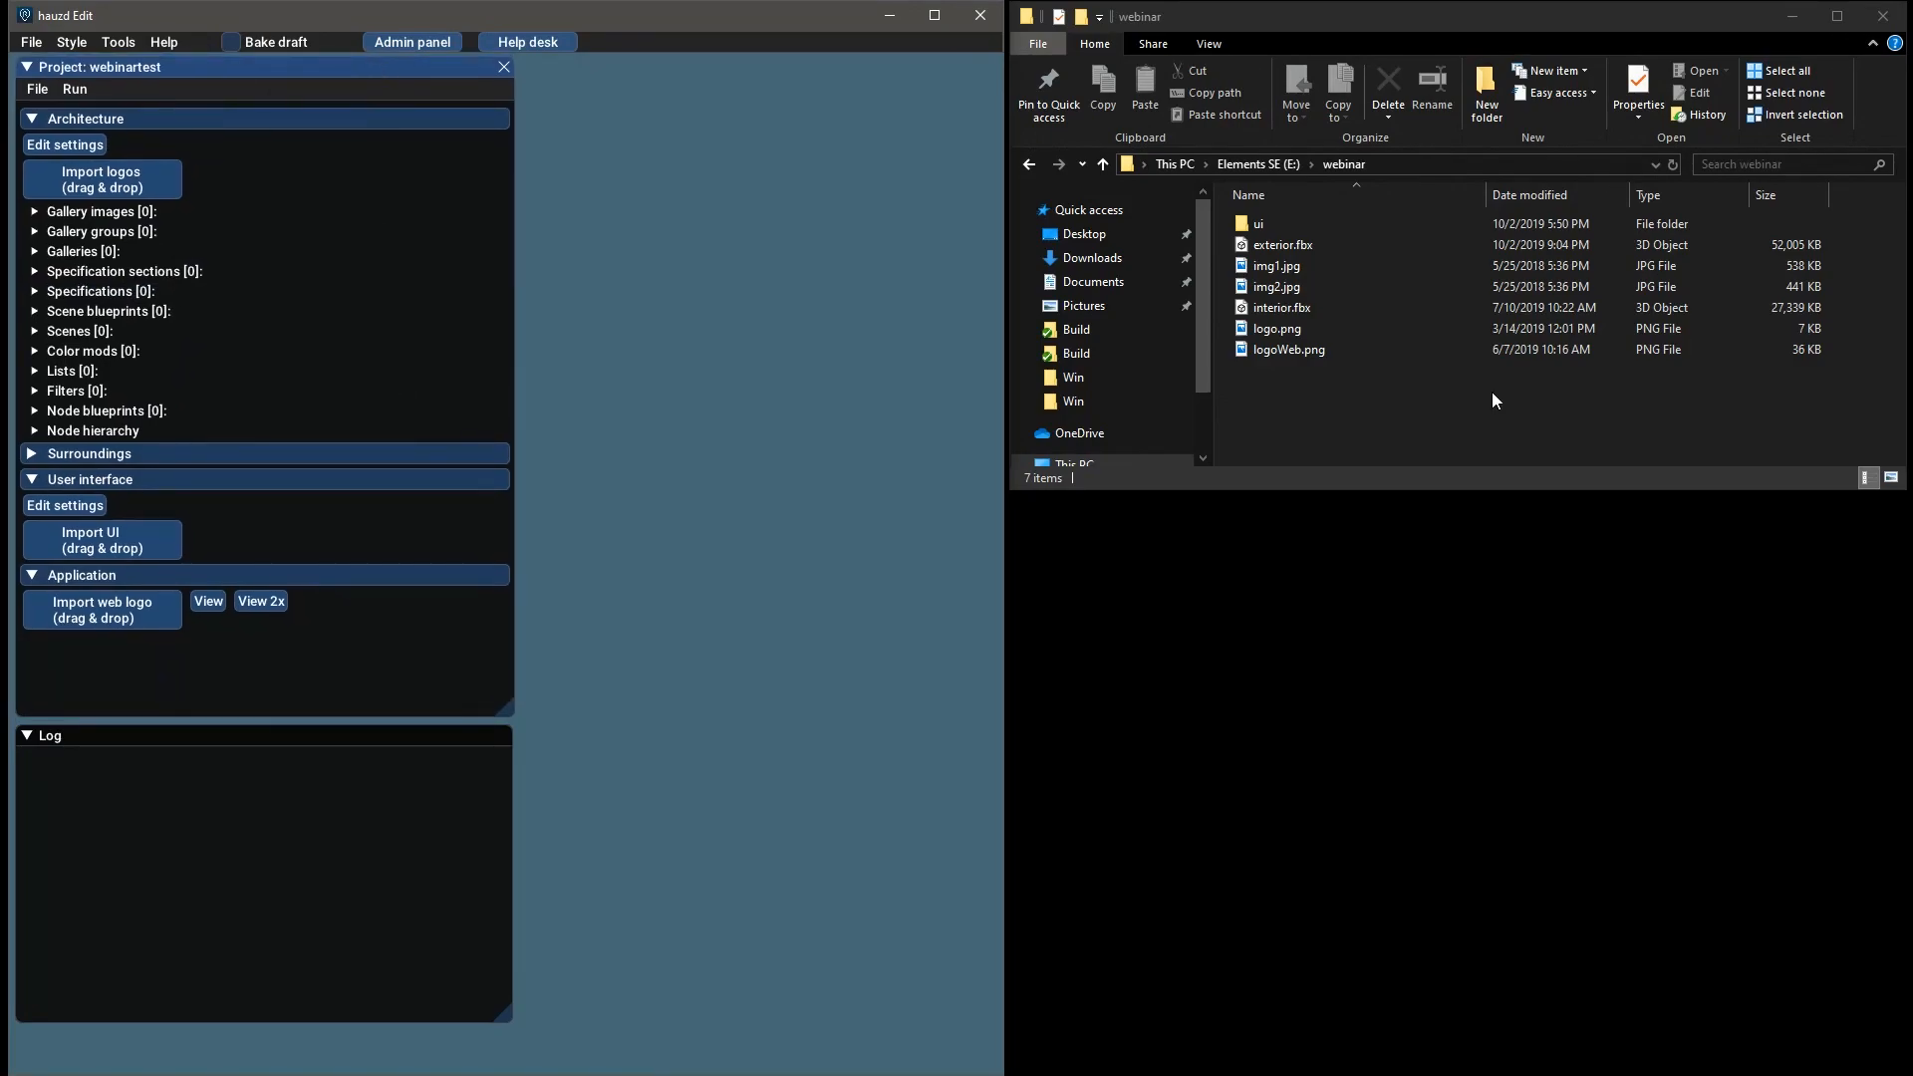
left_click(1429, 26)
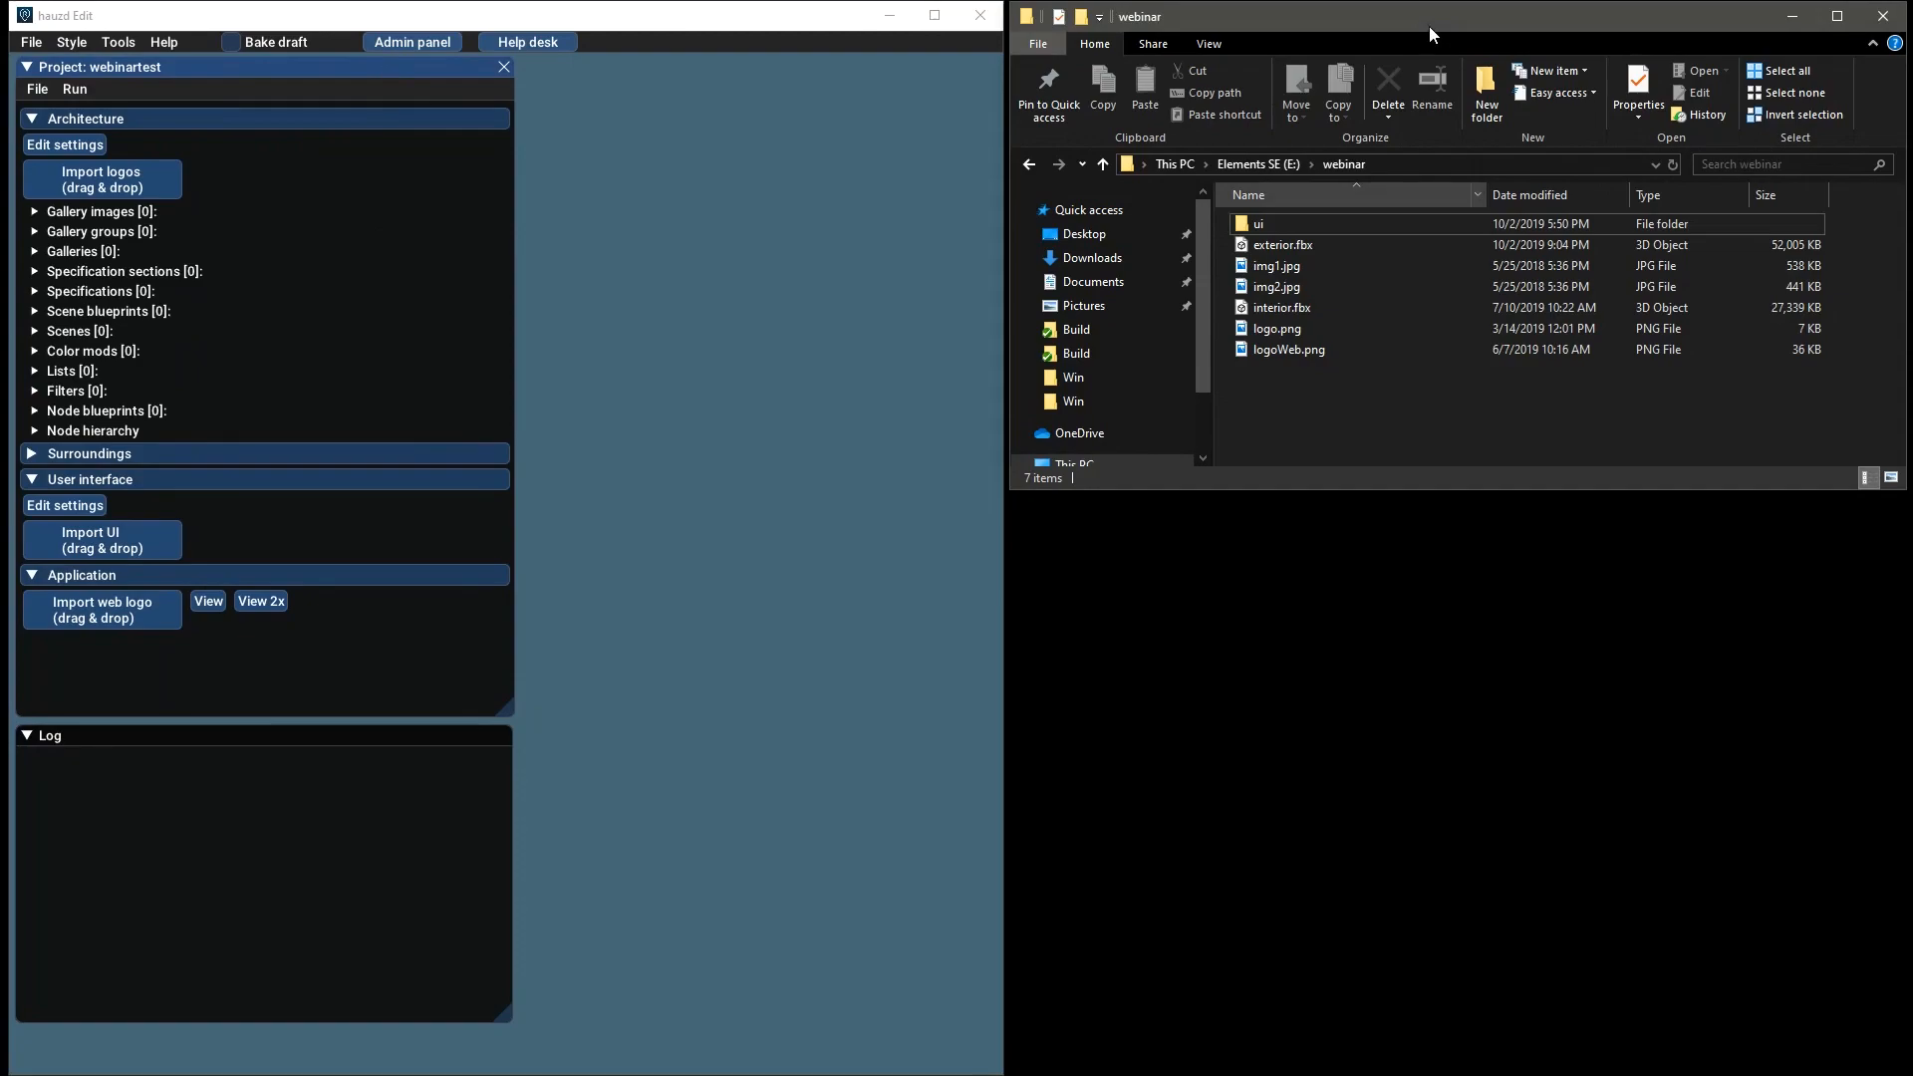
left_click_drag(1336, 422, 1296, 223)
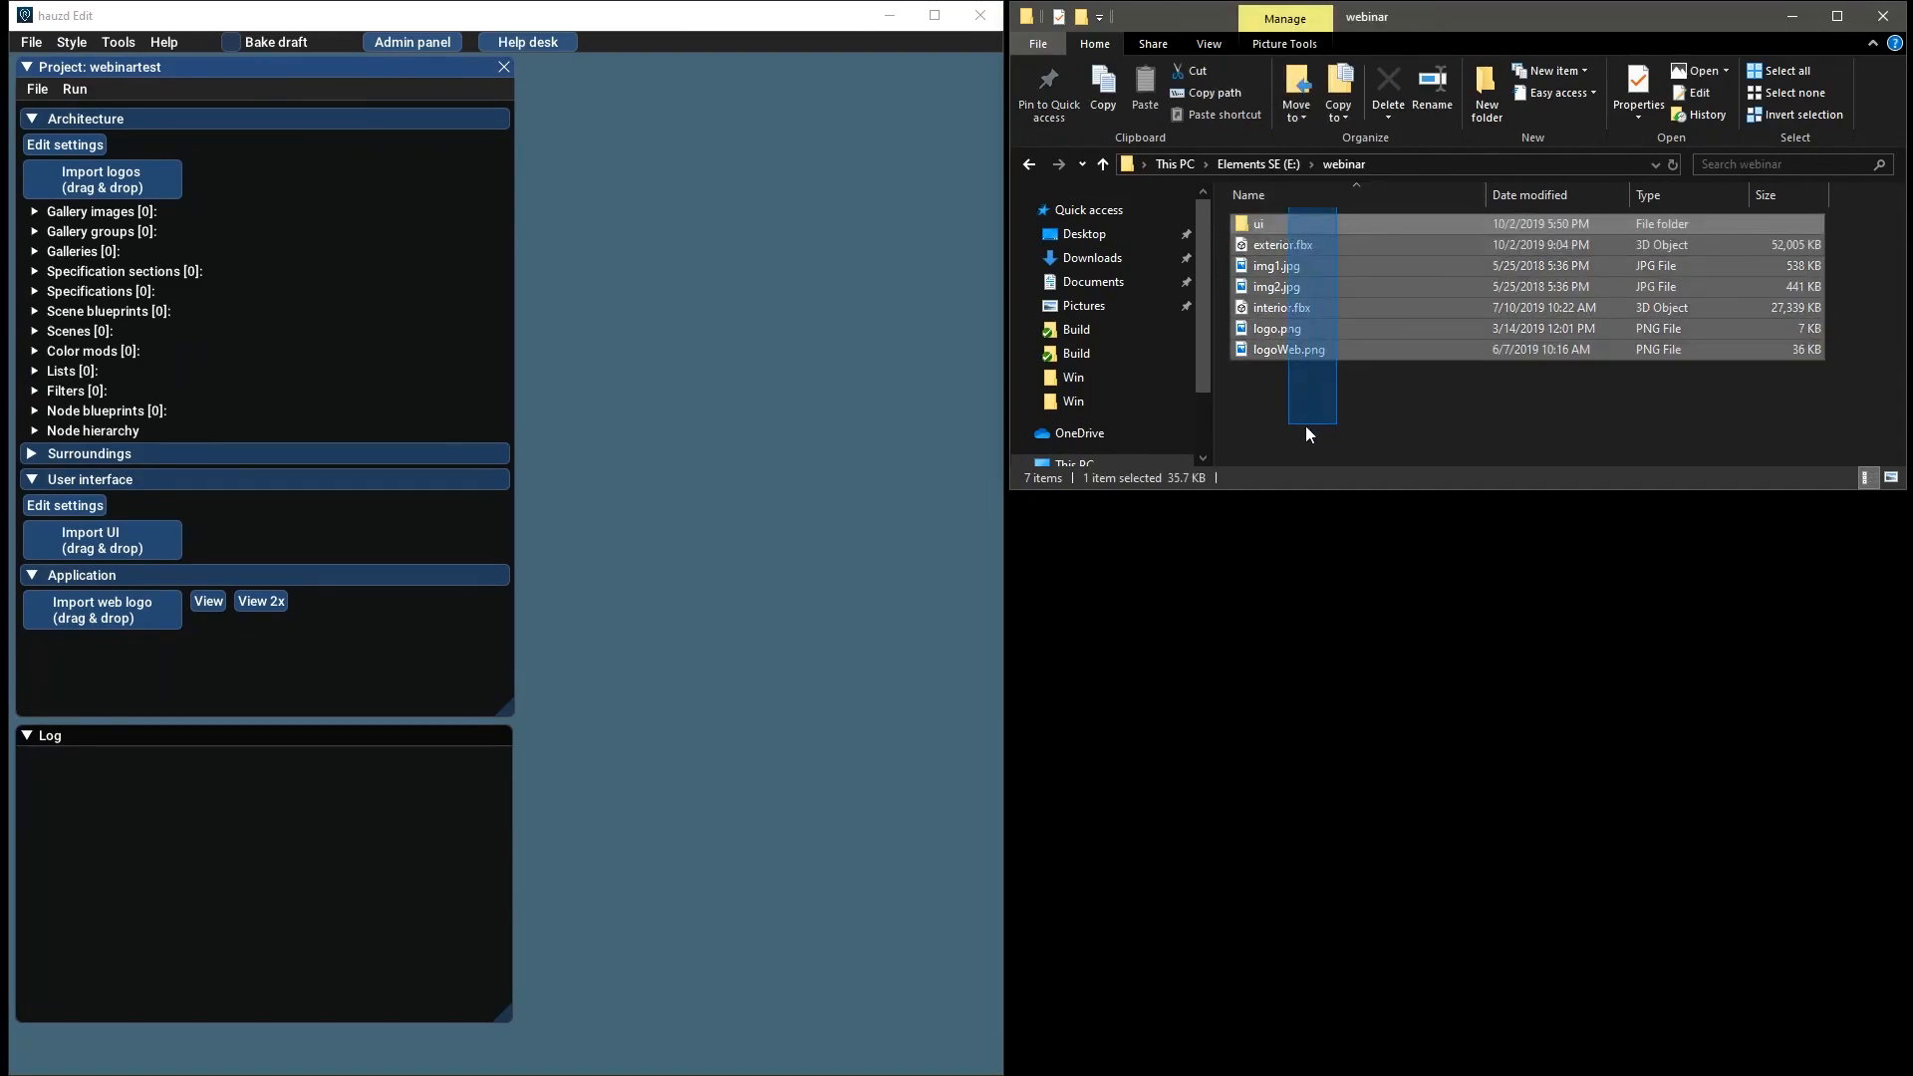
left_click_drag(1278, 431, 1246, 444)
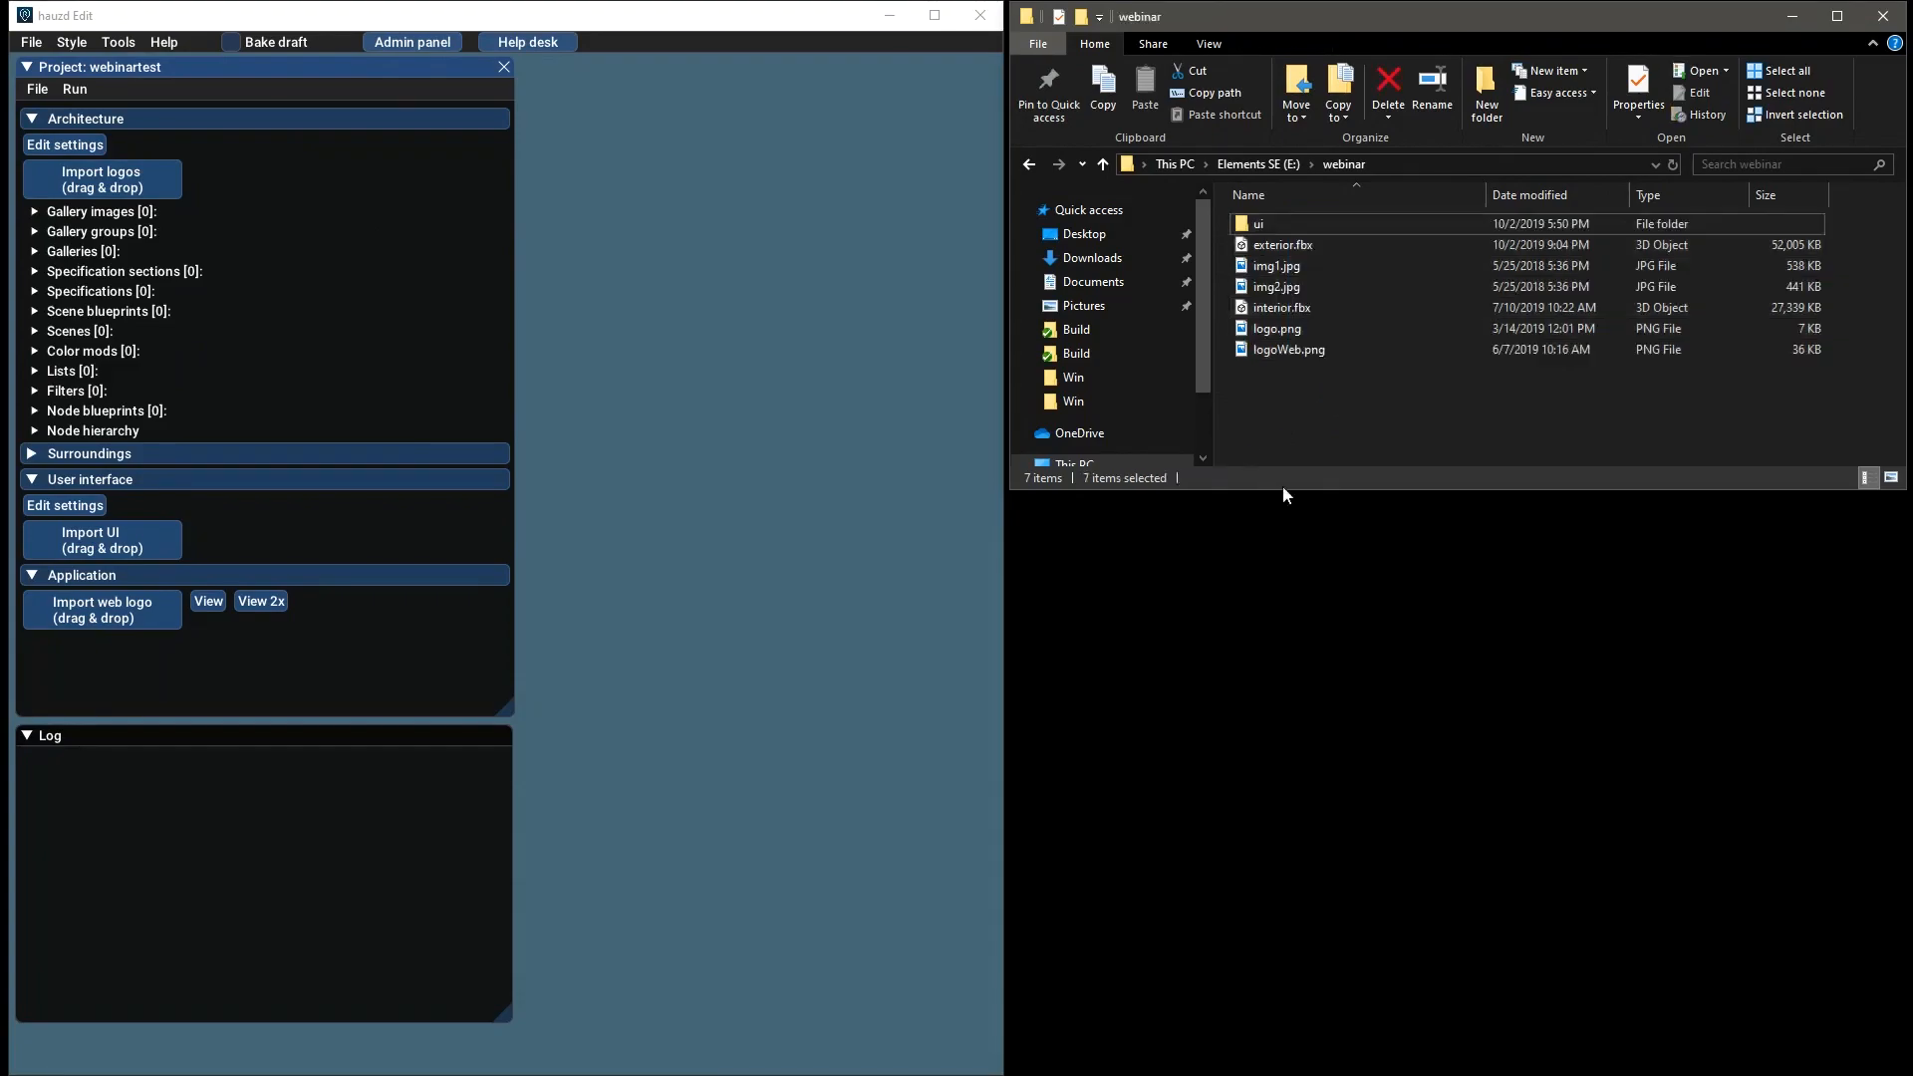
left_click(1270, 223)
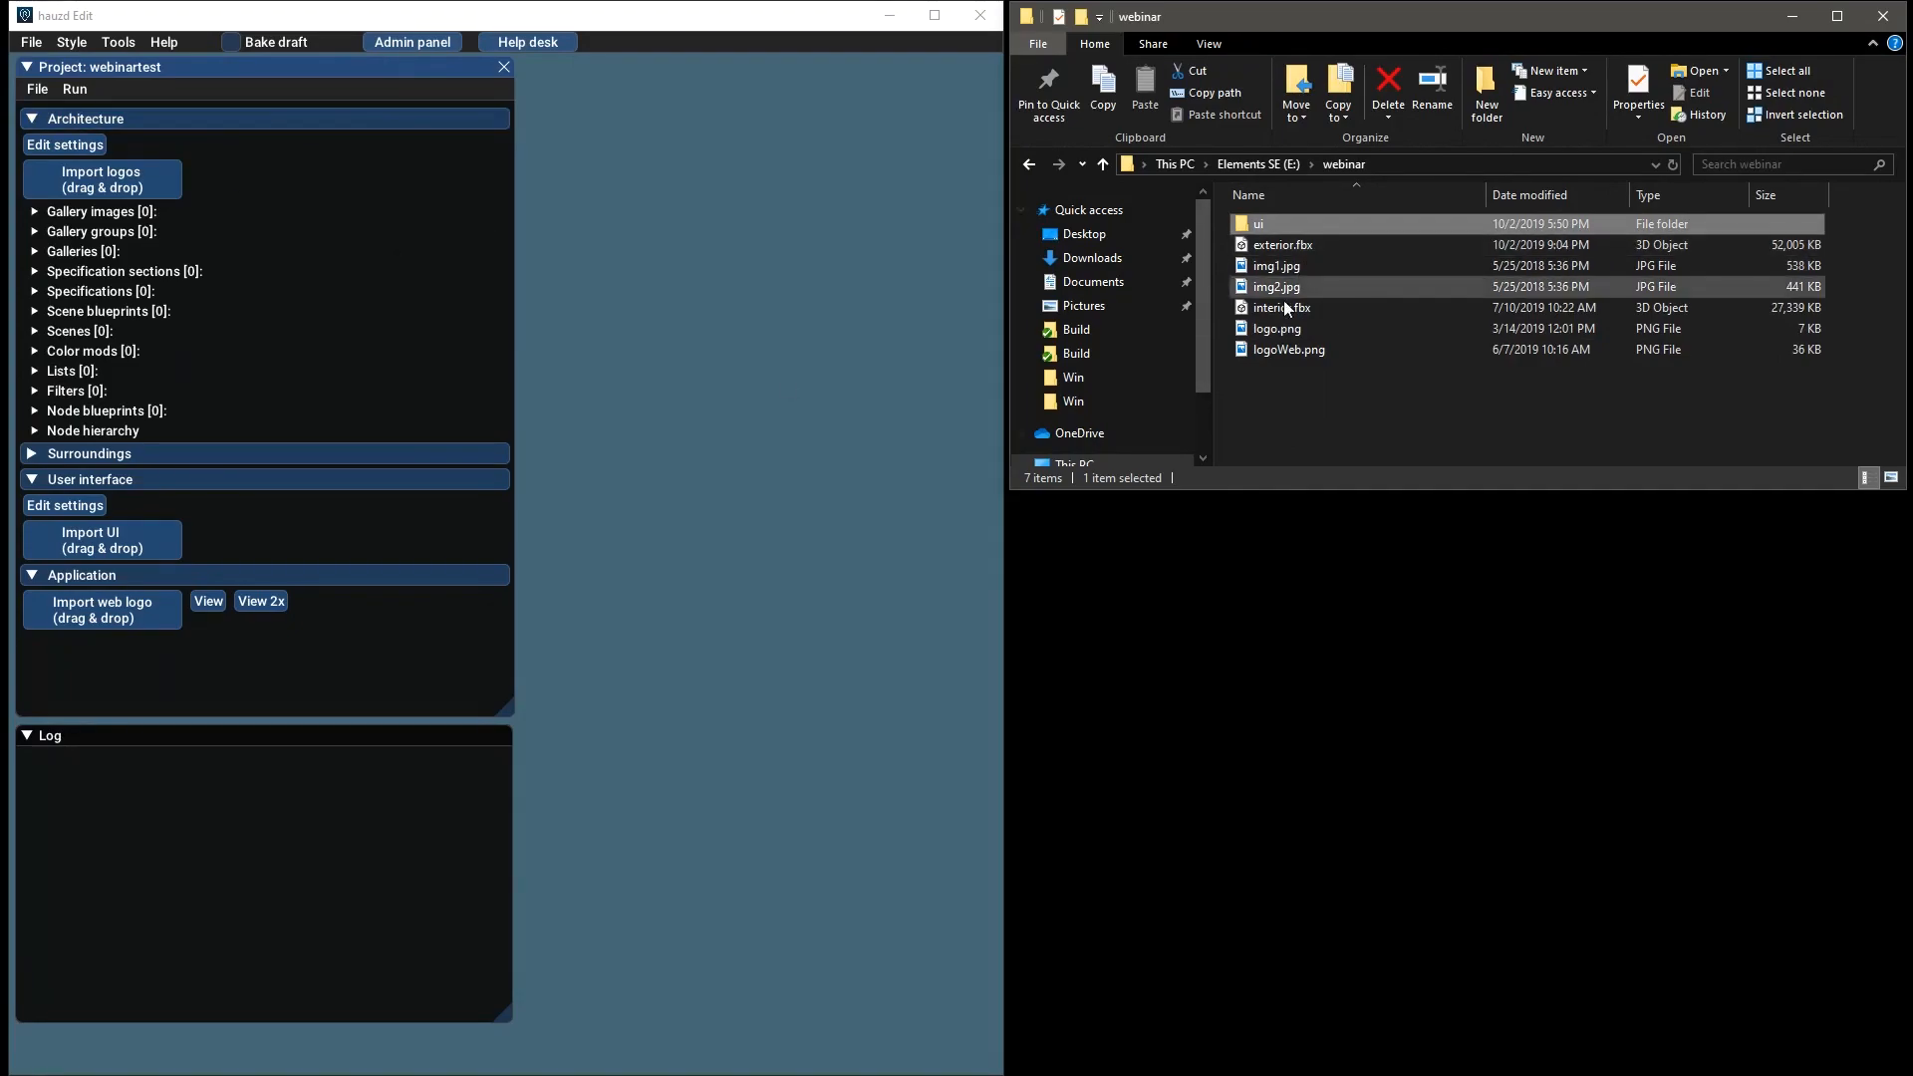
Preview logo.png from the webinar folder and import it as the architecture logo of the project
left_click(1283, 335)
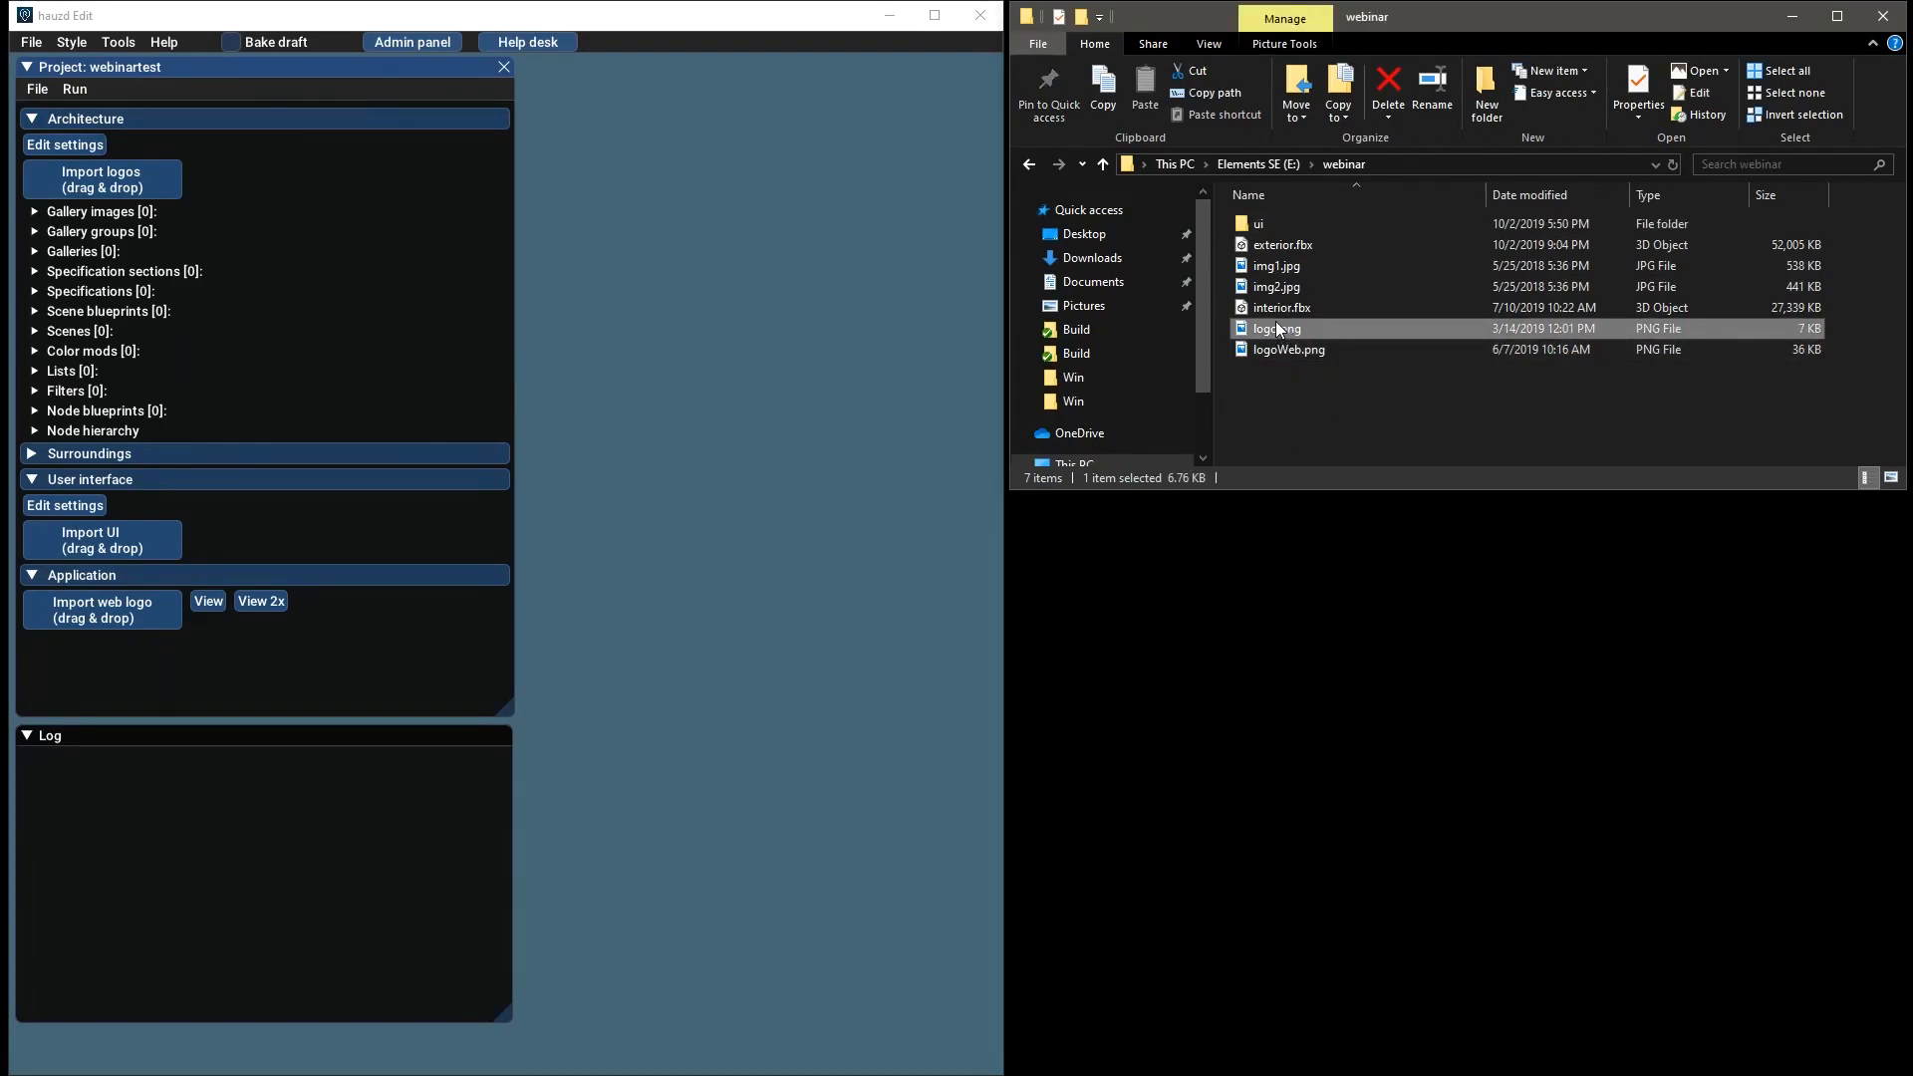
double_click(1278, 327)
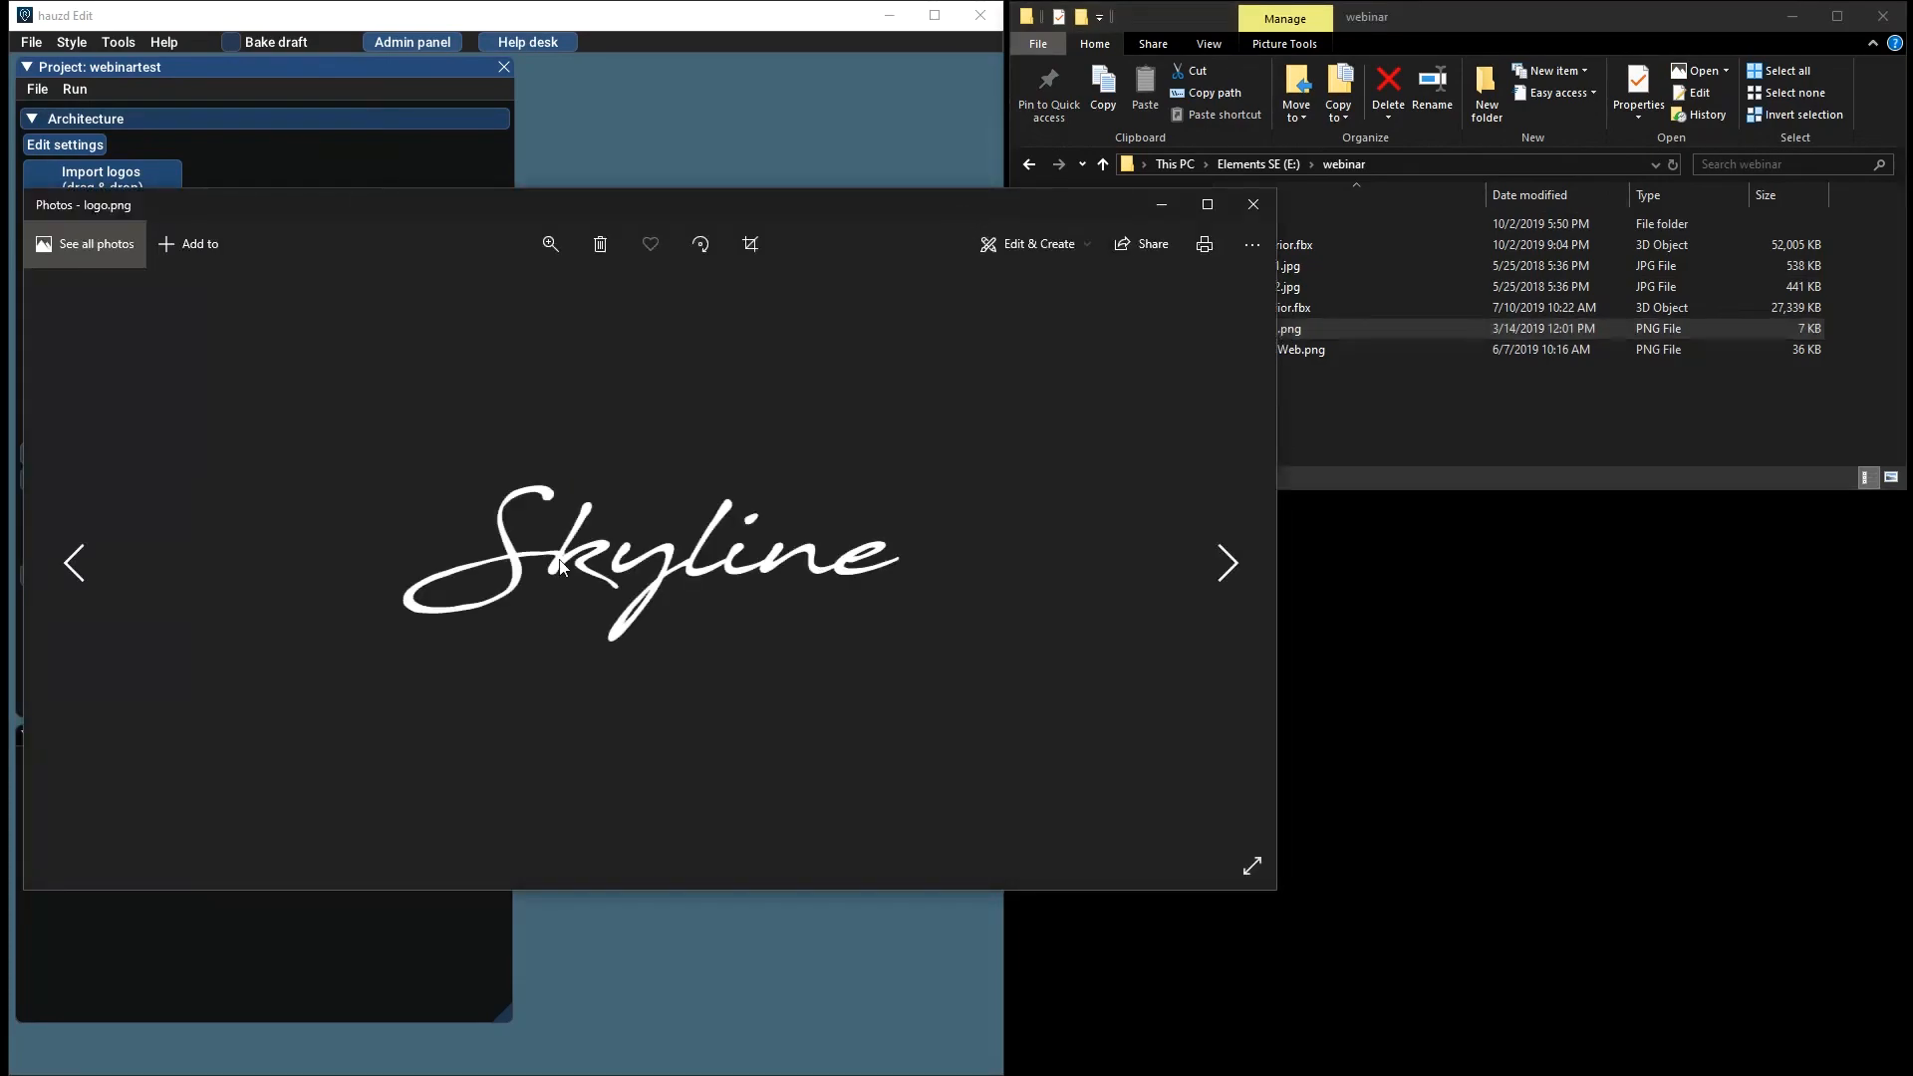
left_click(1437, 396)
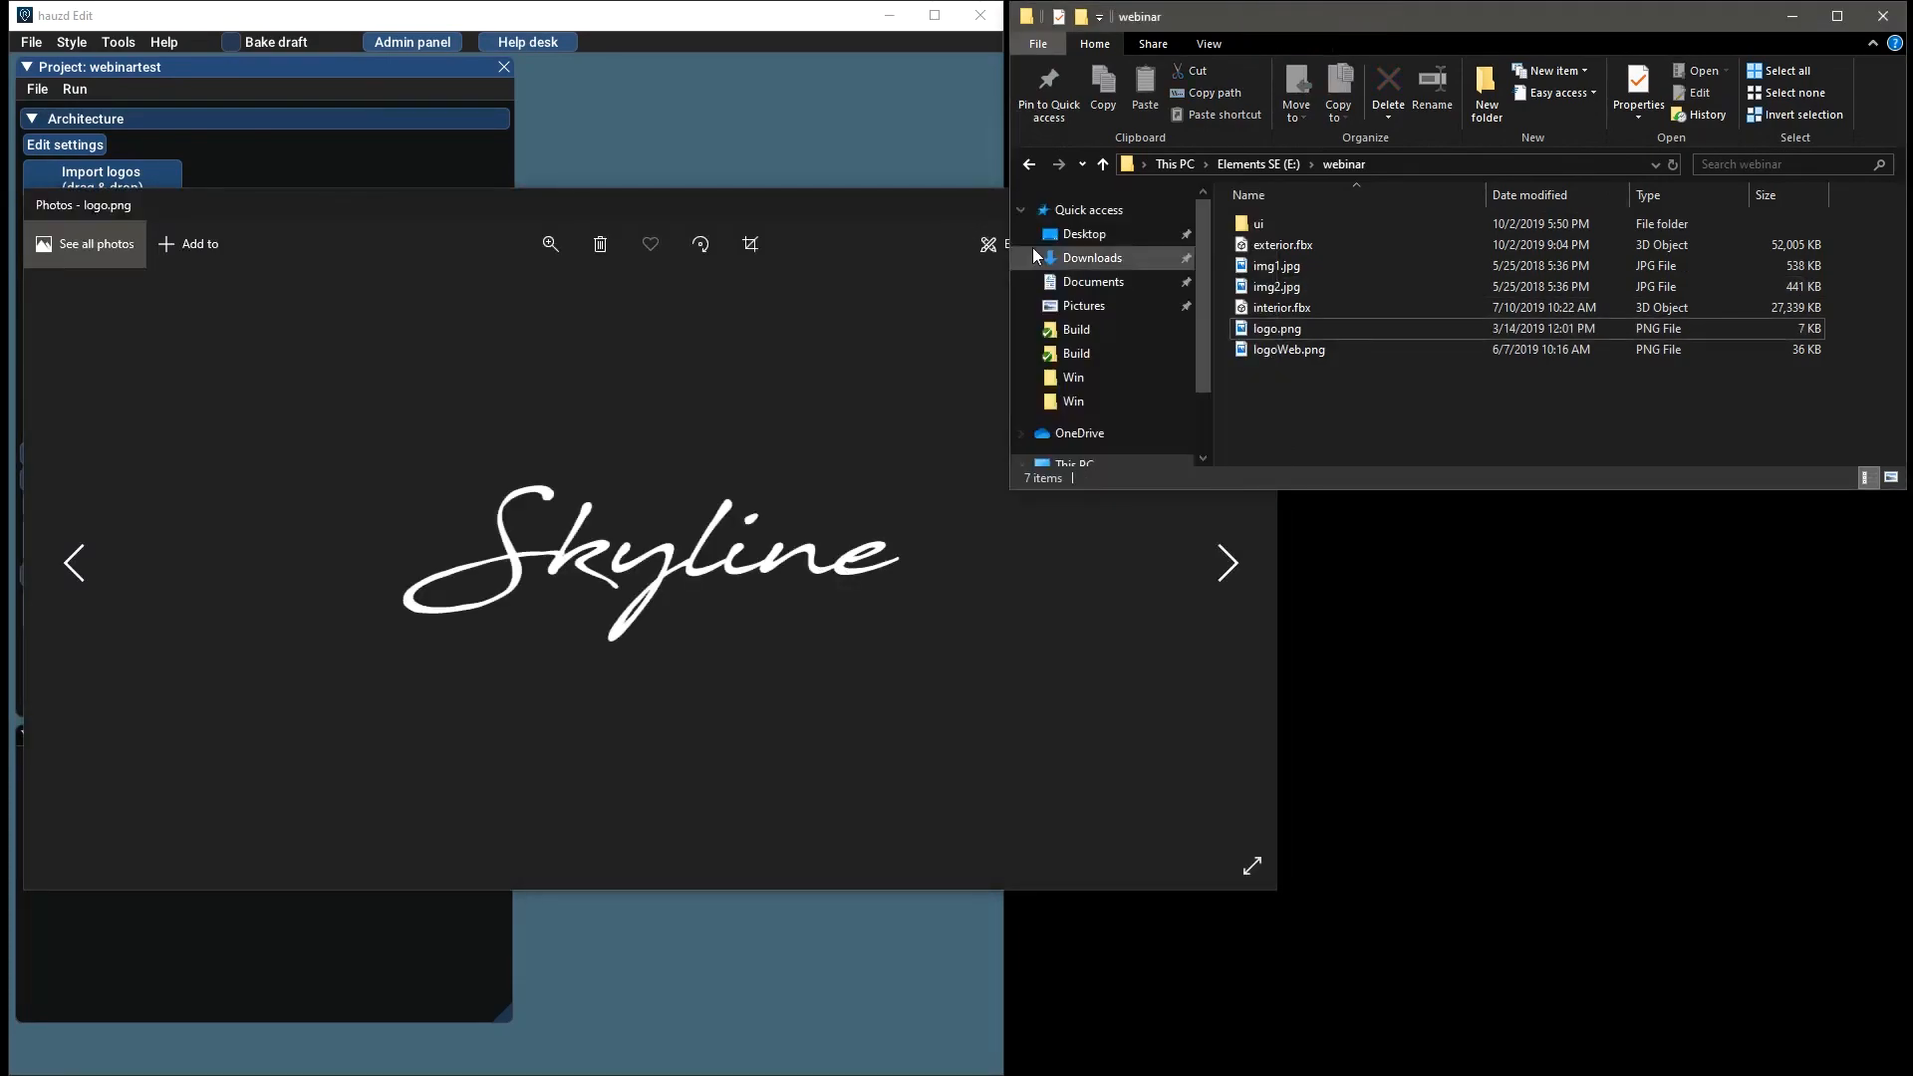
left_click(968, 199)
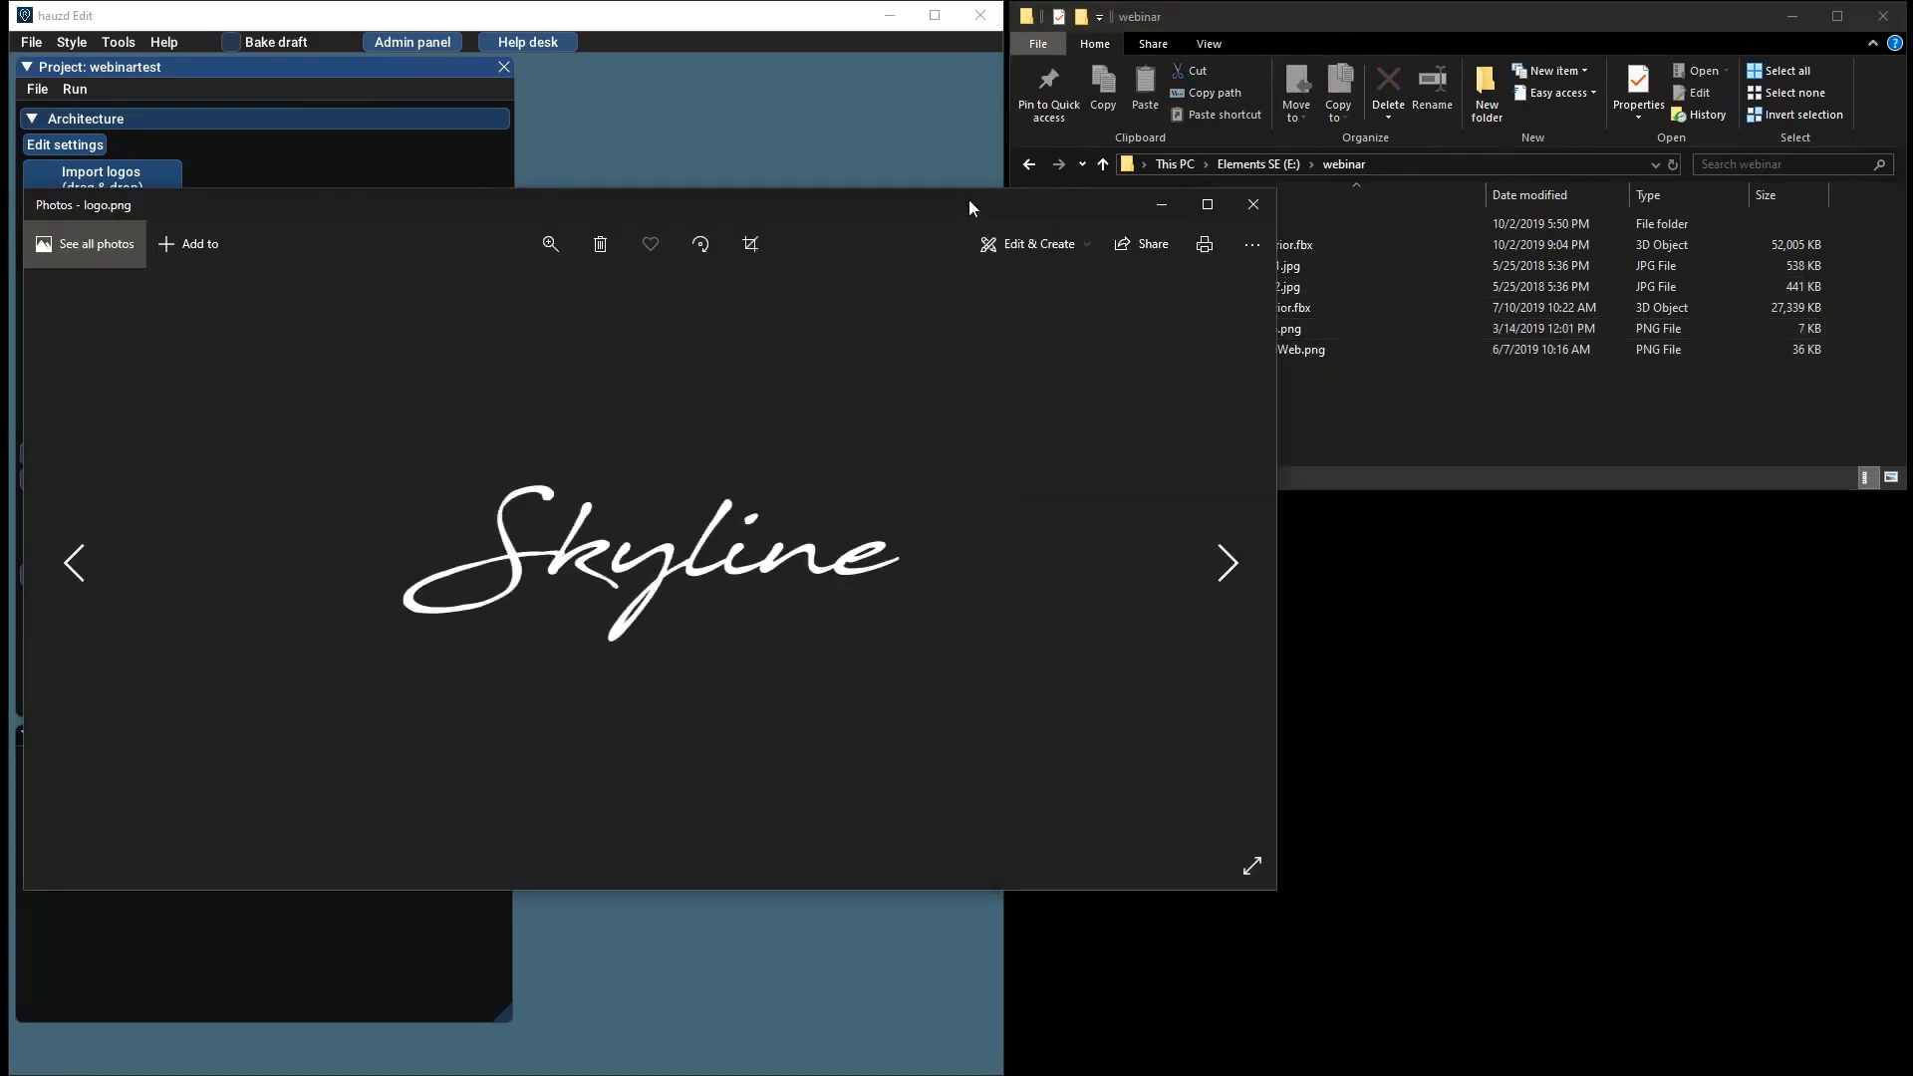
left_click(1260, 205)
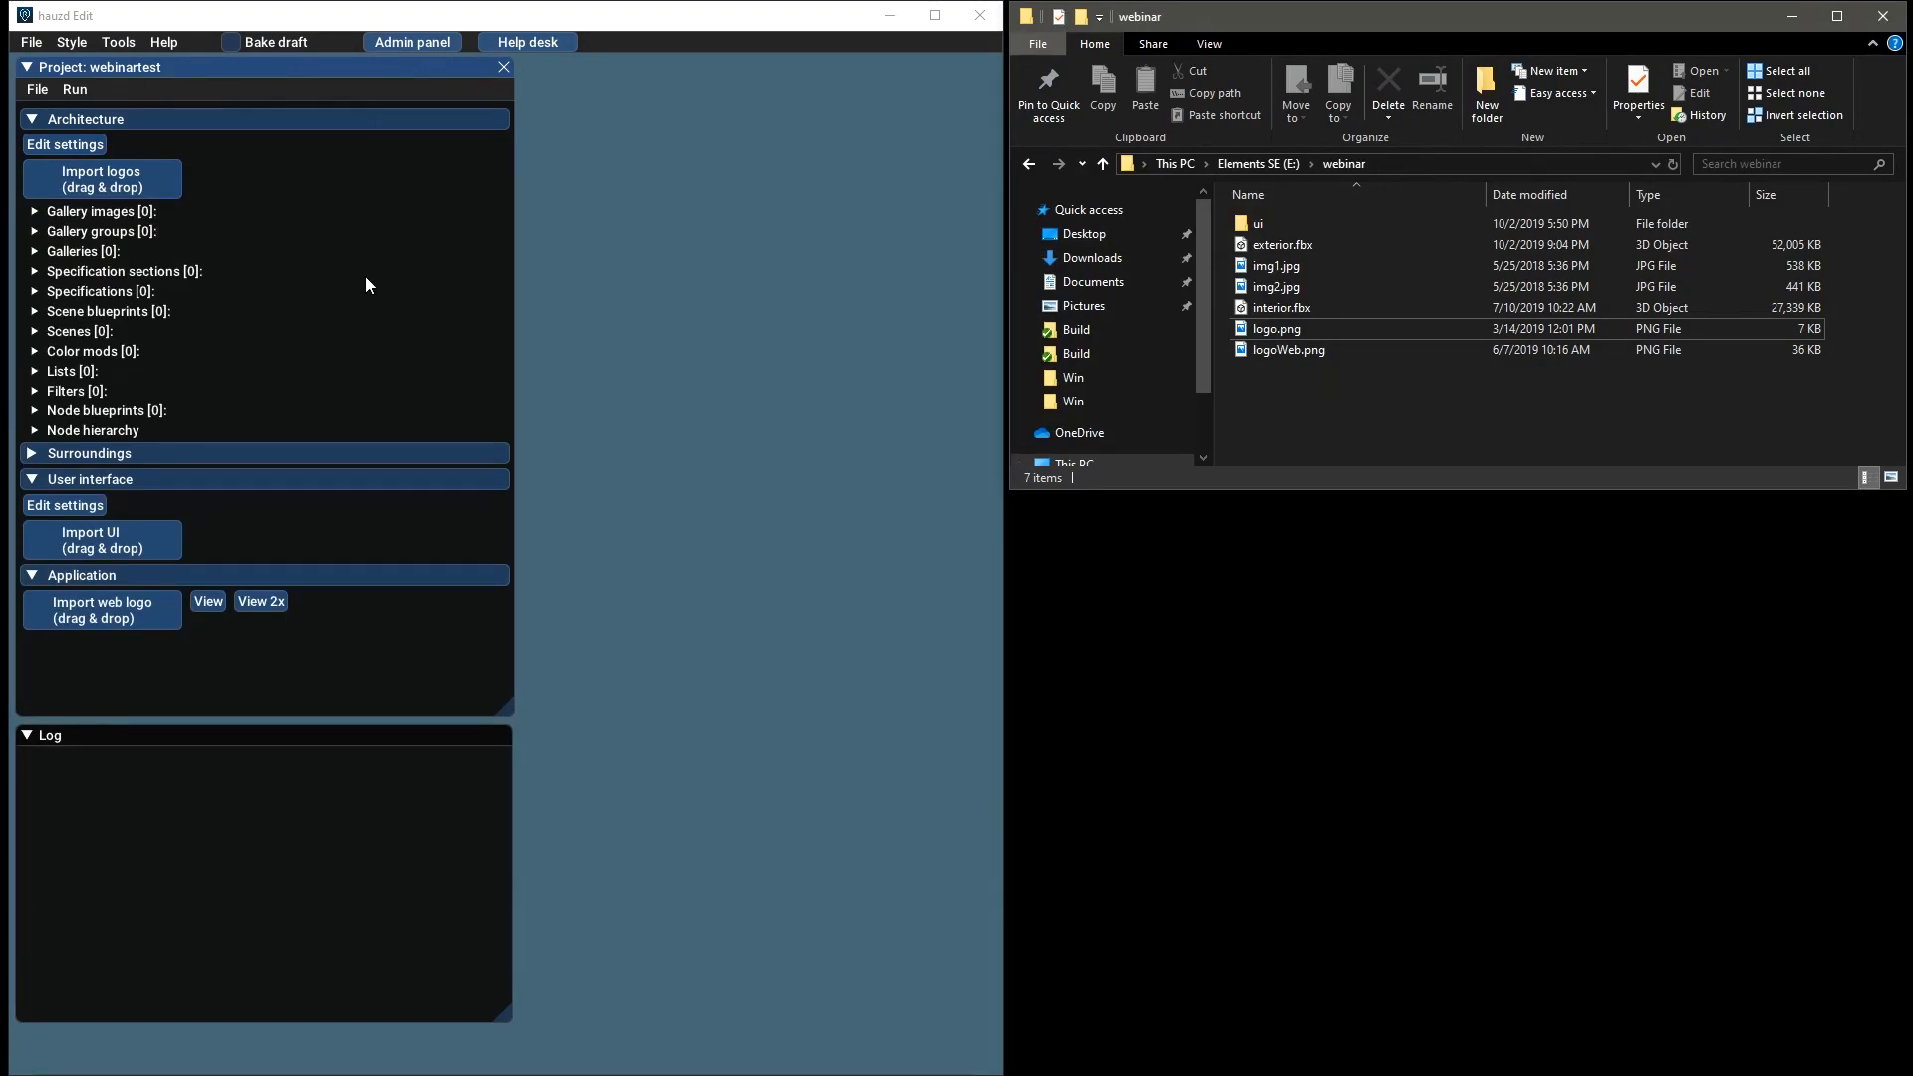
left_click(1282, 328)
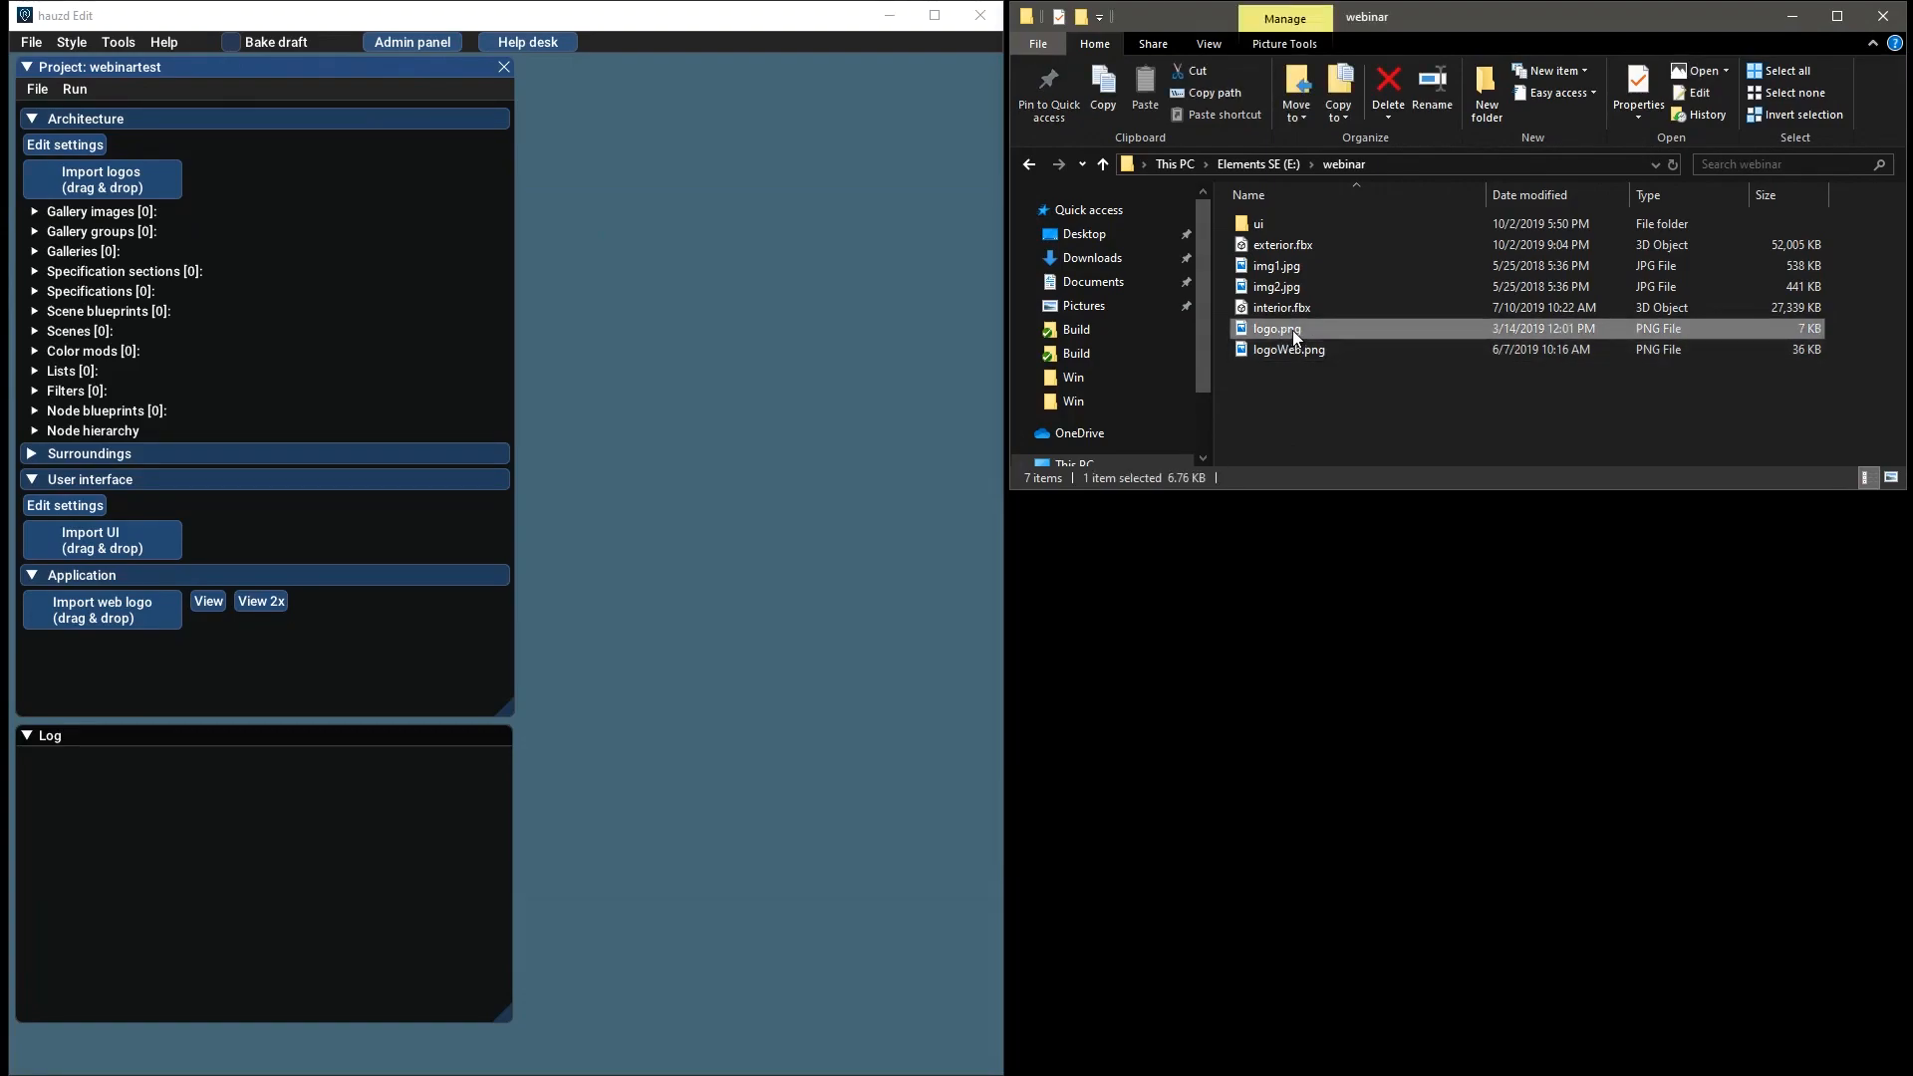
left_click_drag(1293, 327, 142, 170)
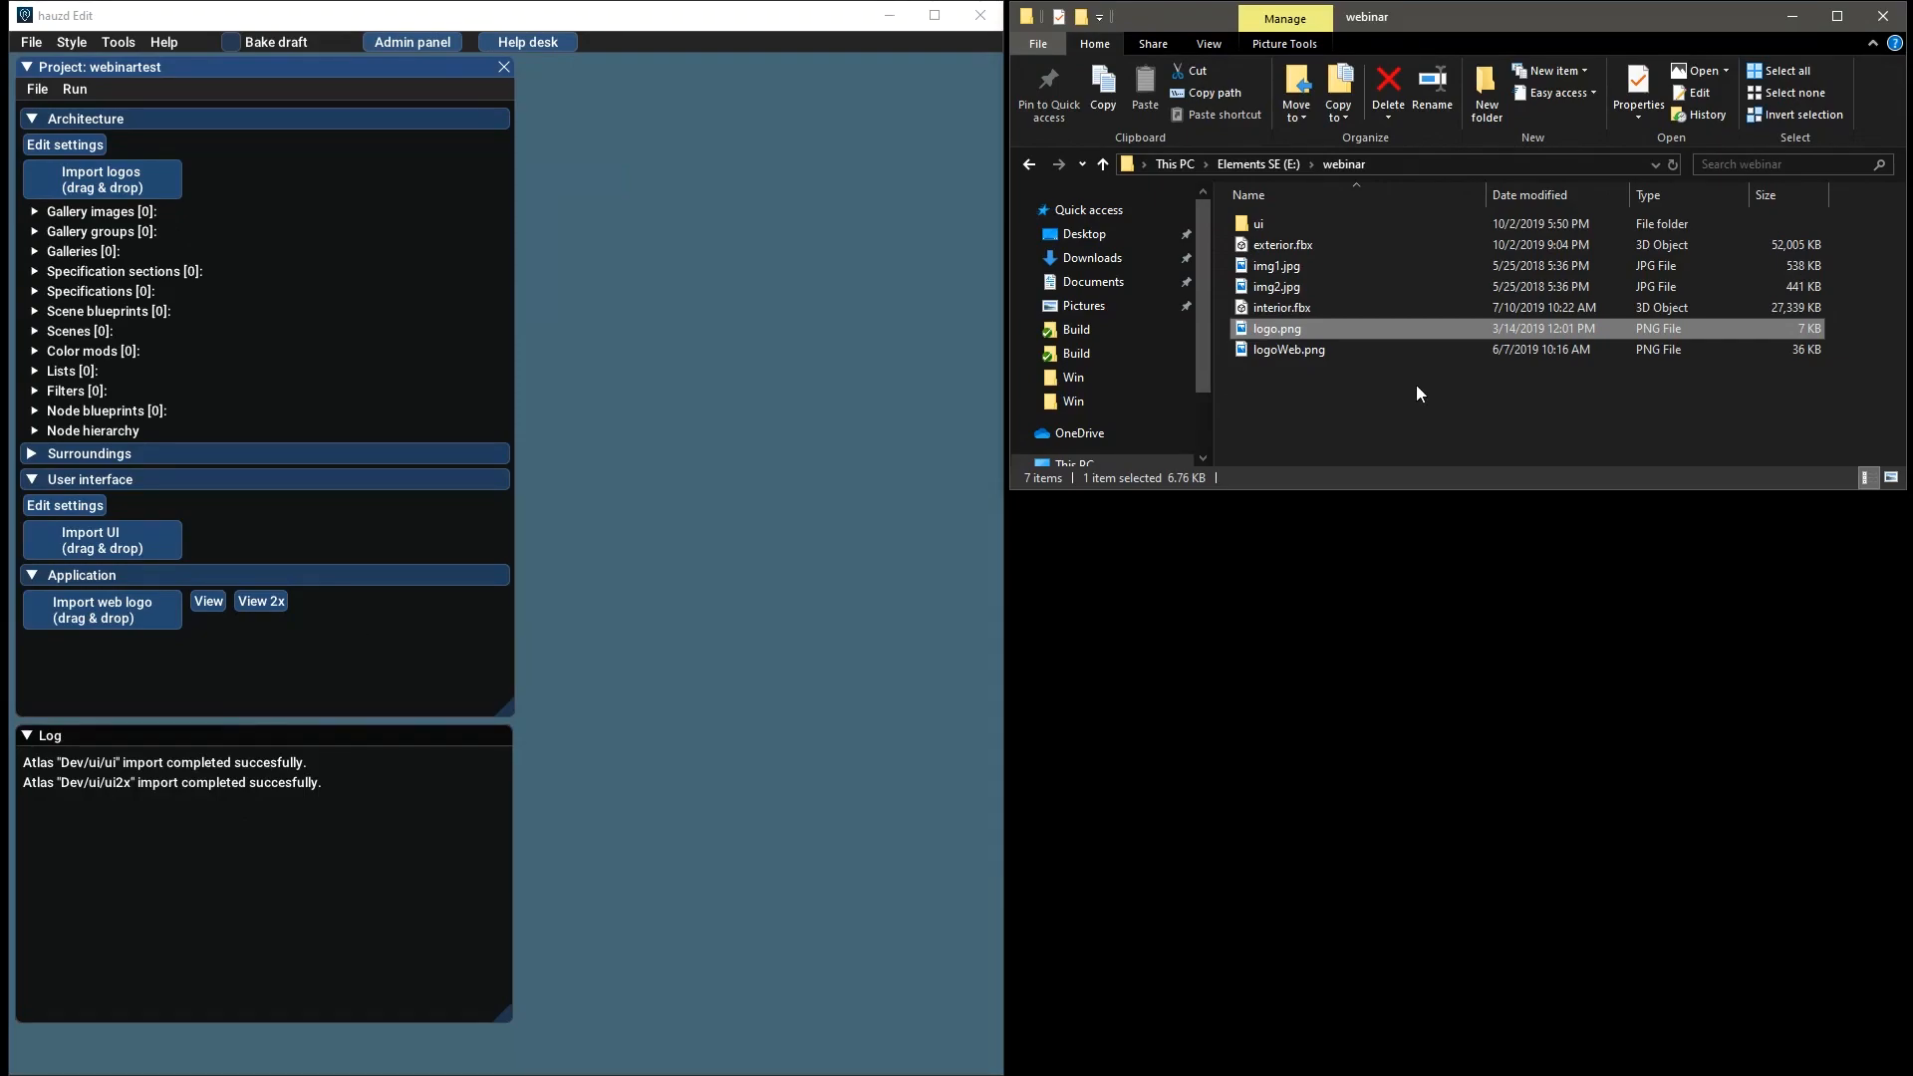
Preview logoWeb.png from the webinar folder and import it as the application's web logo
double_click(1286, 350)
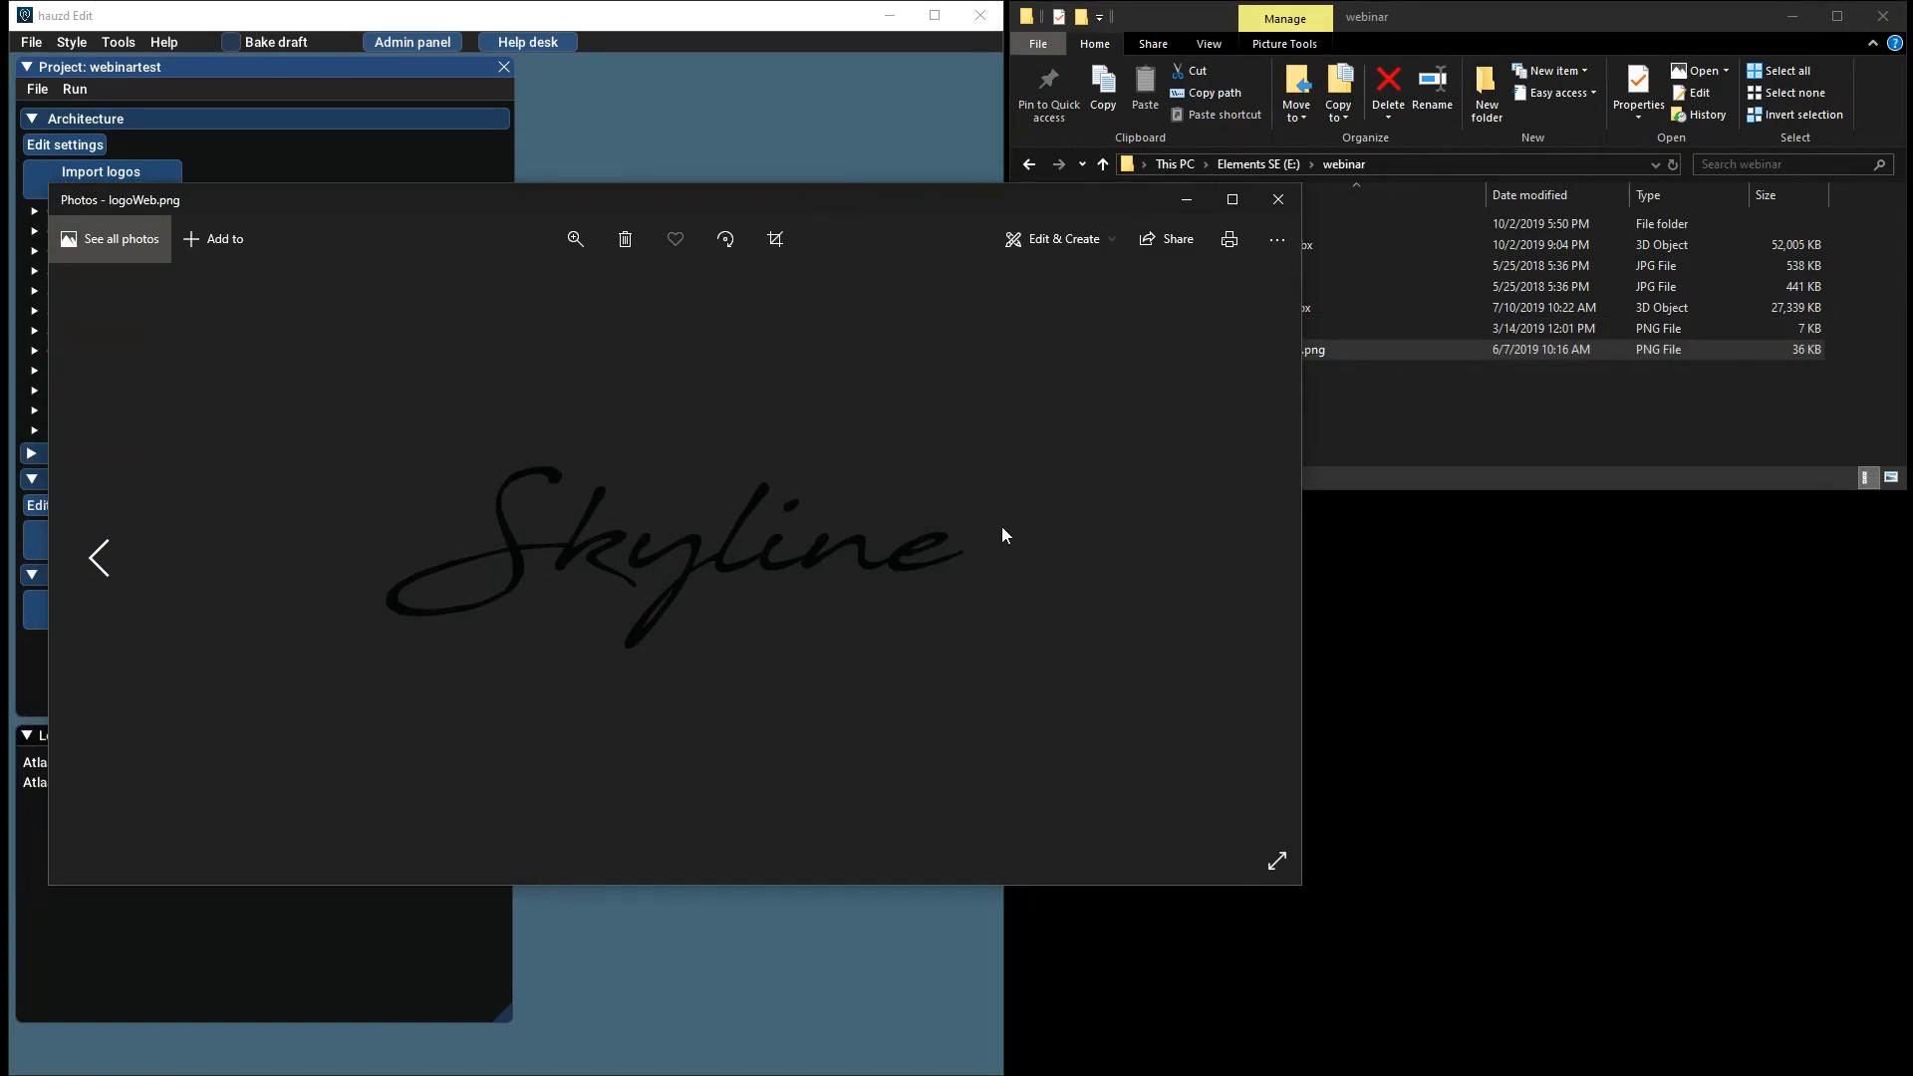
left_click(1279, 200)
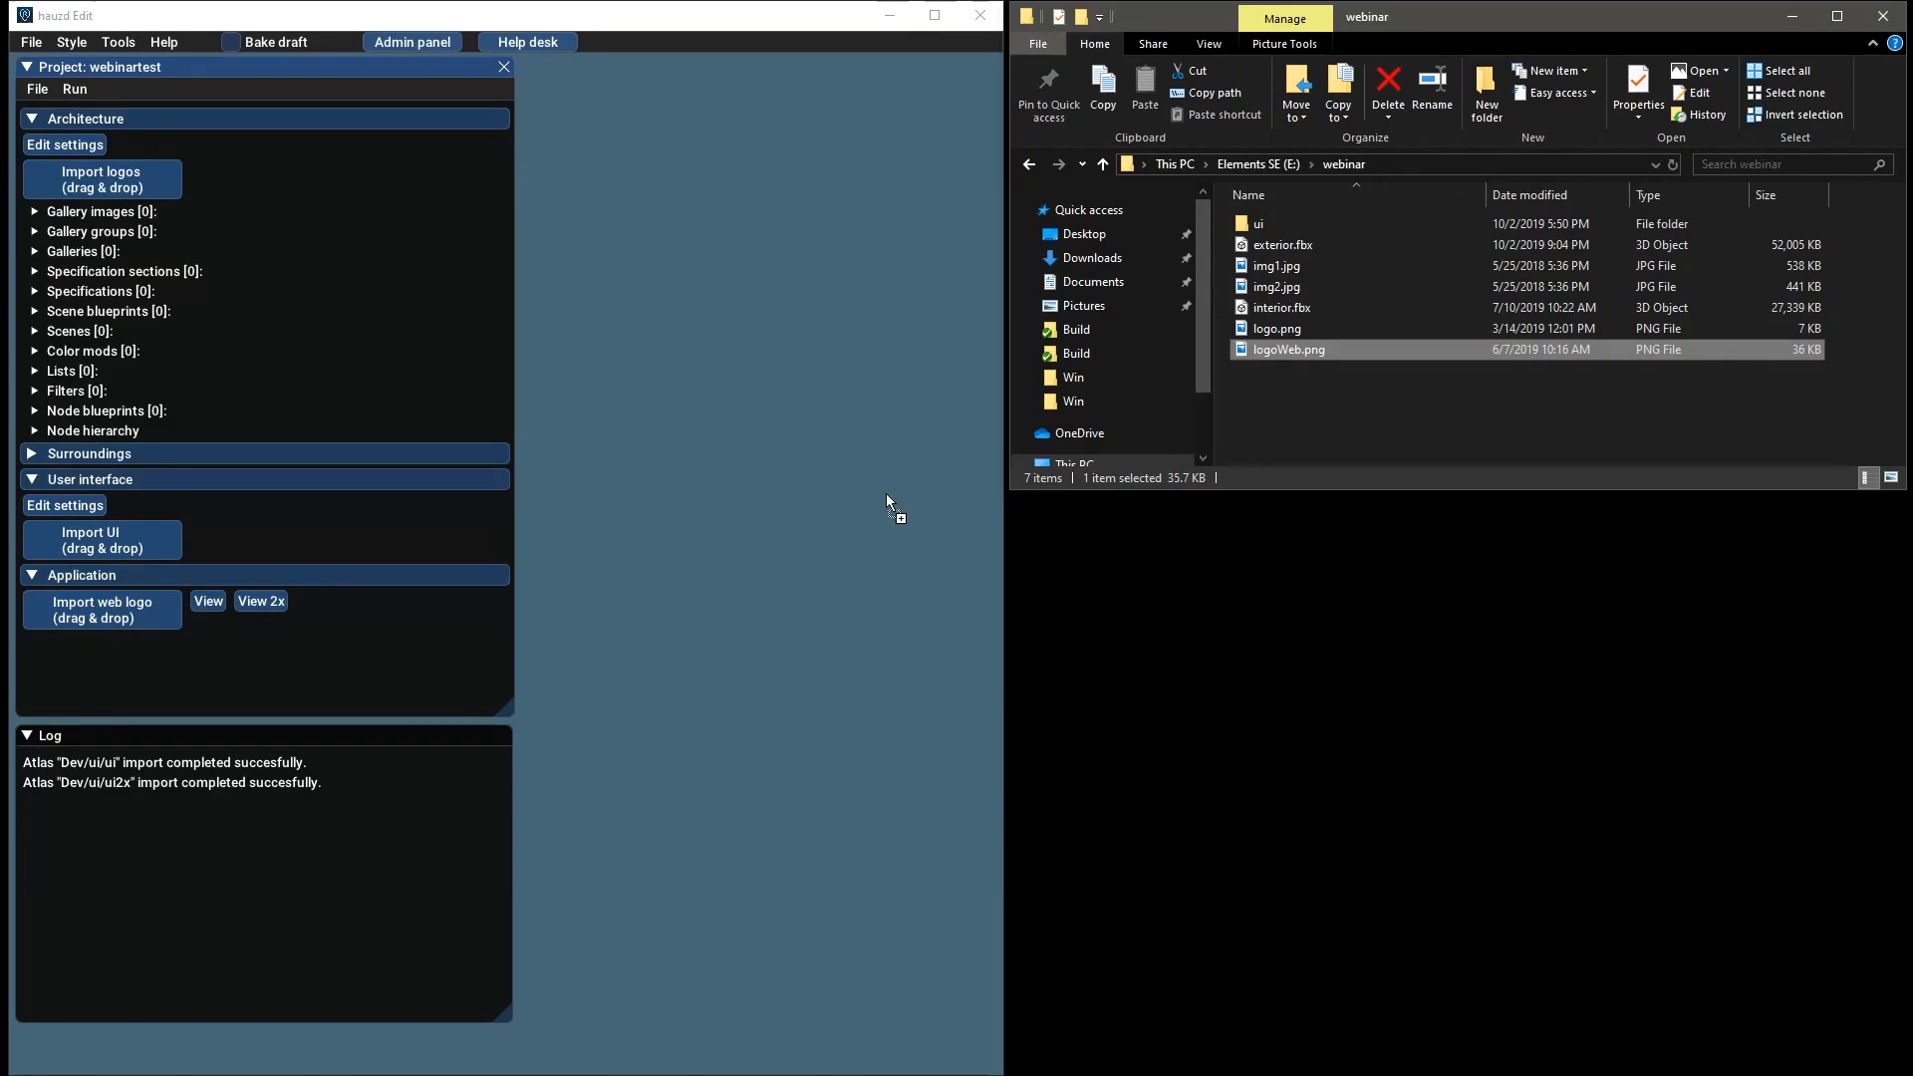
left_click_drag(99, 650, 127, 608)
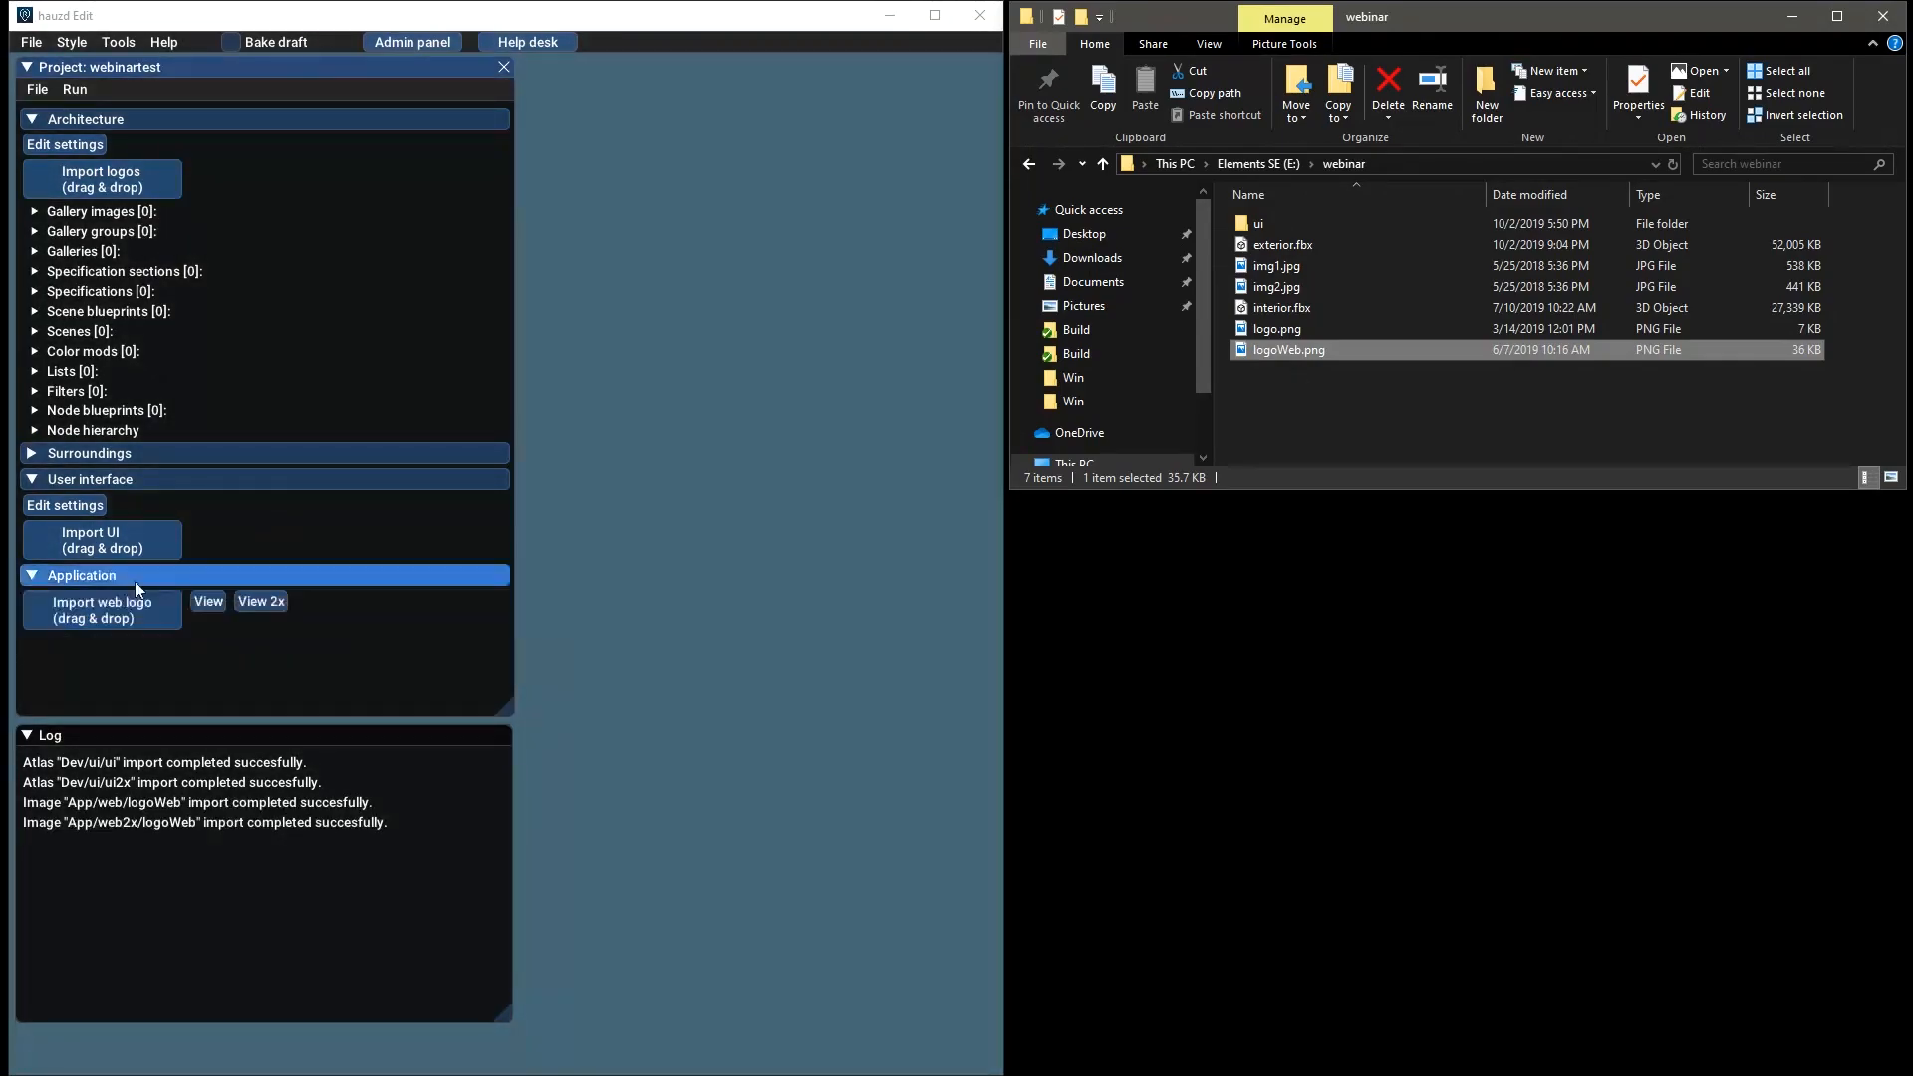
View the imported web logo at standard resolution in an enlarged preview window, and close the preview
left_click(207, 602)
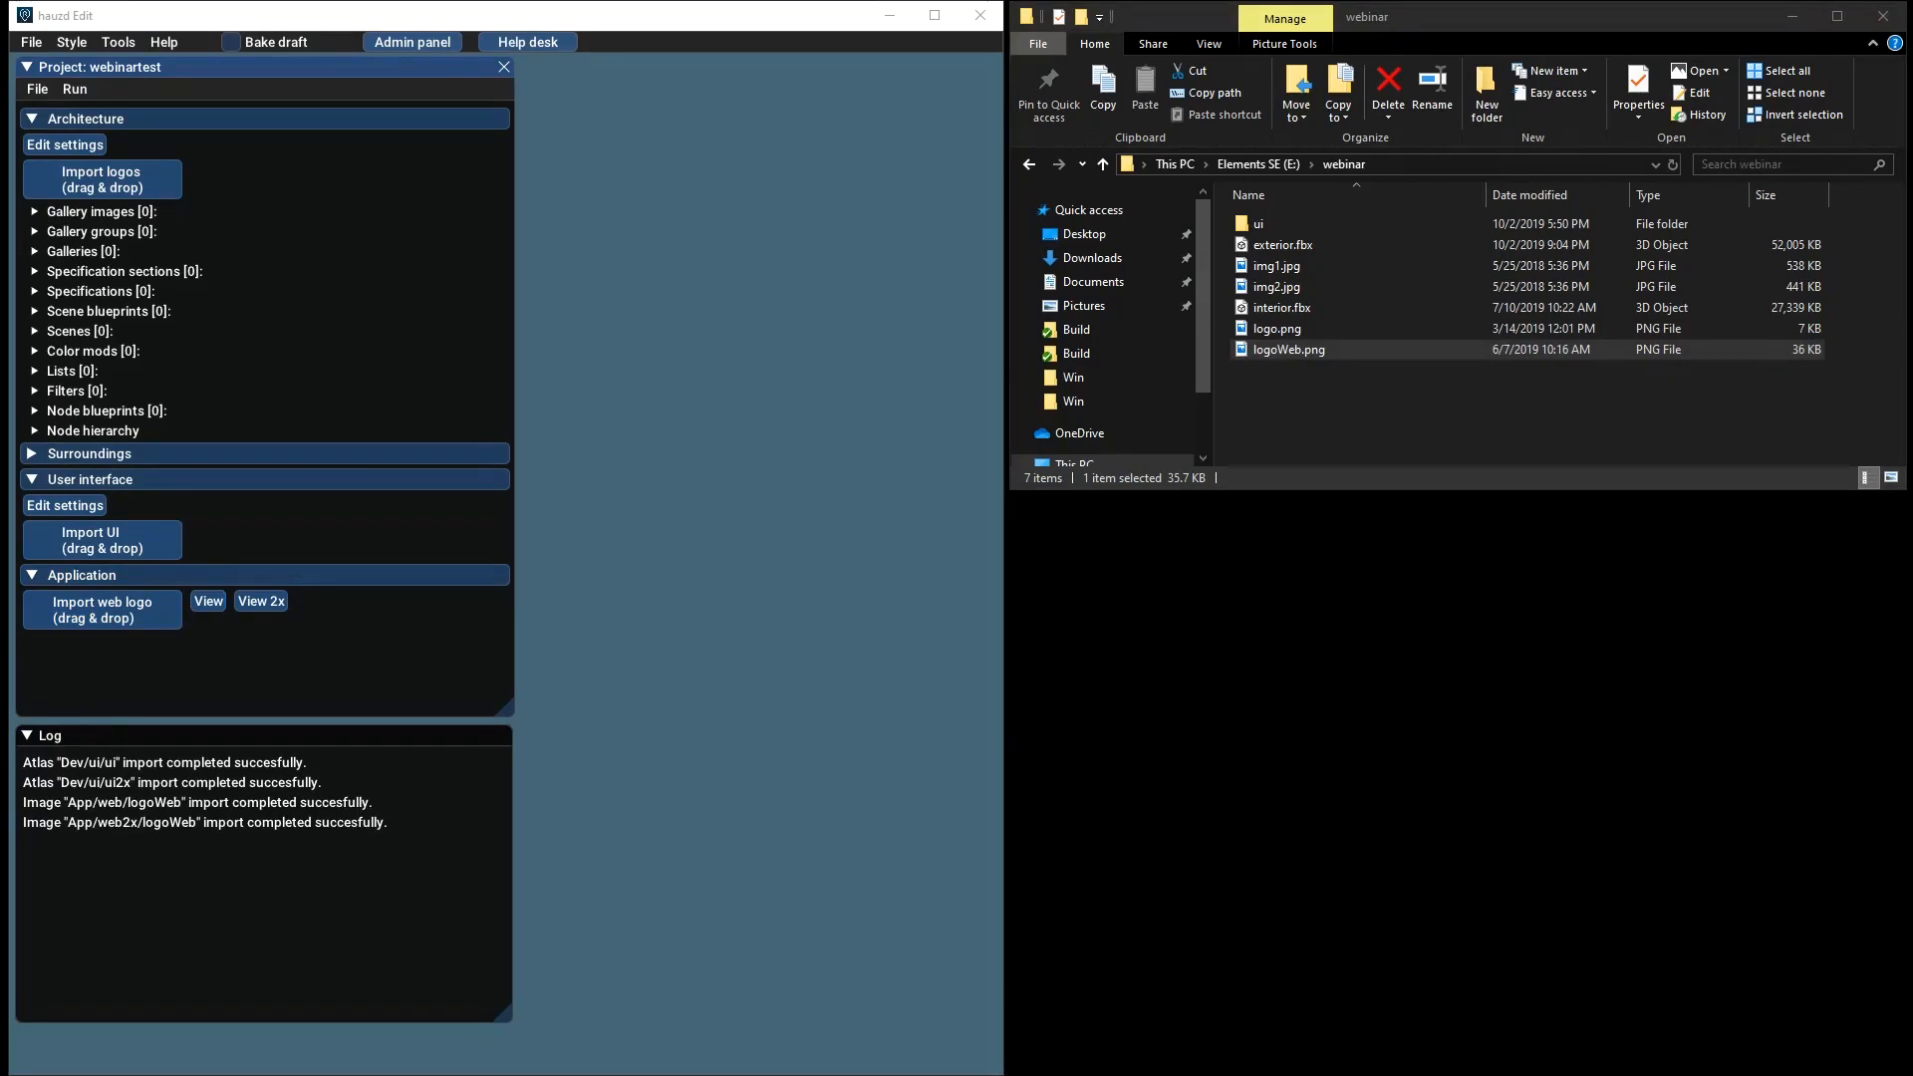
left_click_drag(1054, 768, 1227, 867)
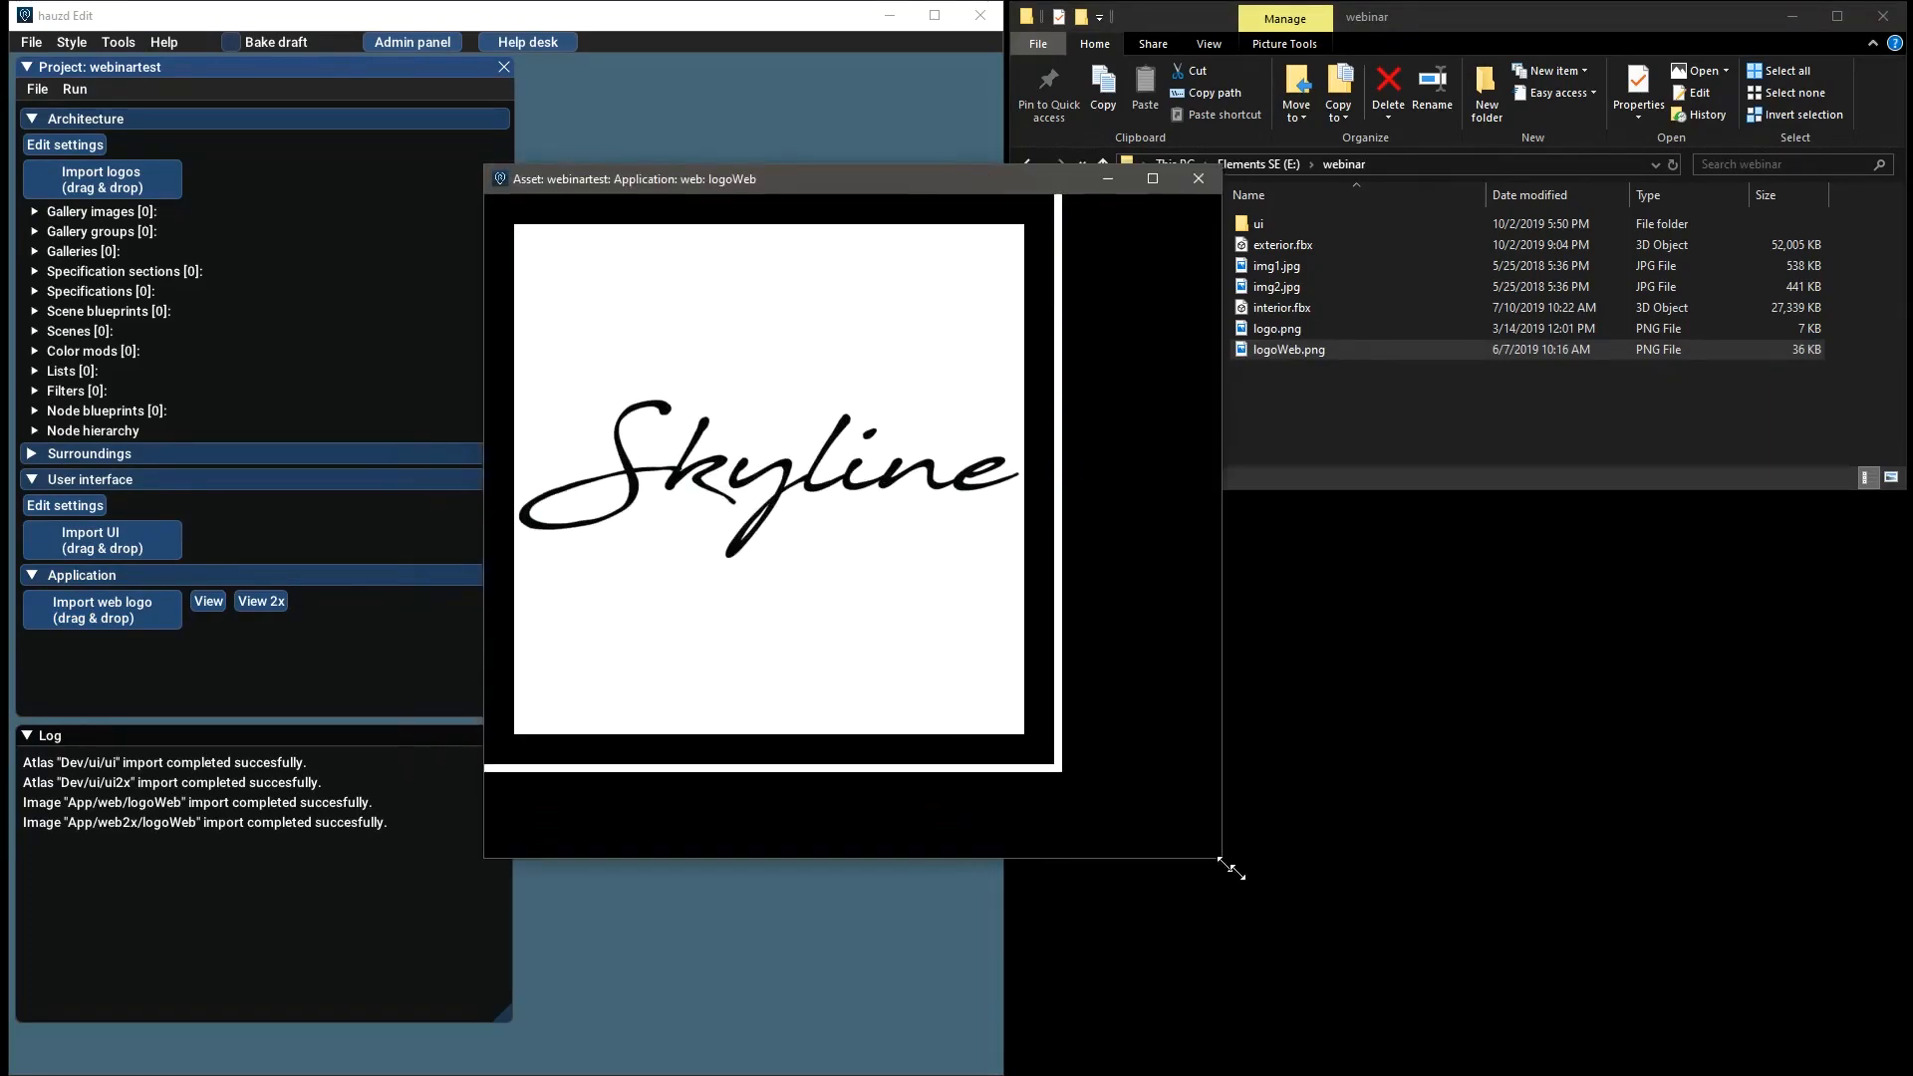
left_click(1227, 183)
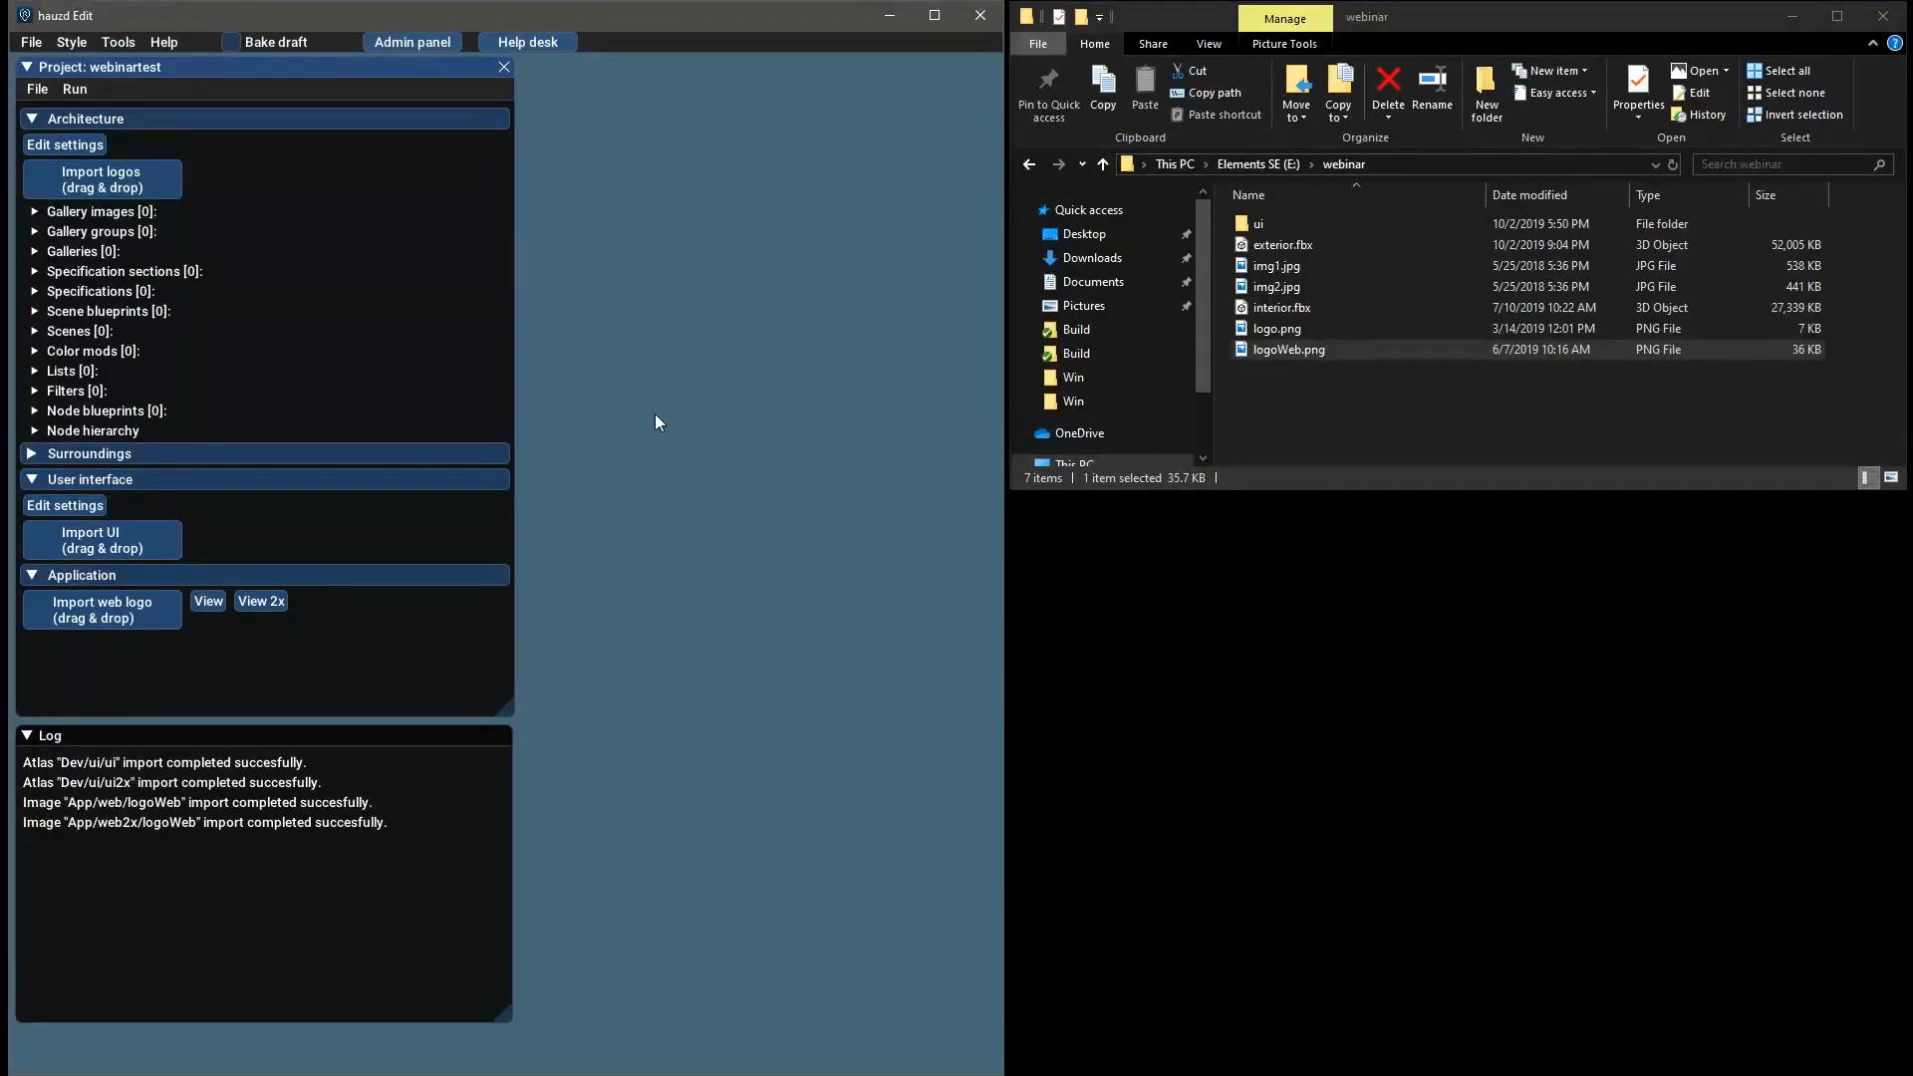
Look inside the ui folder and import the whole folder as the project's user interface
left_click(1258, 223)
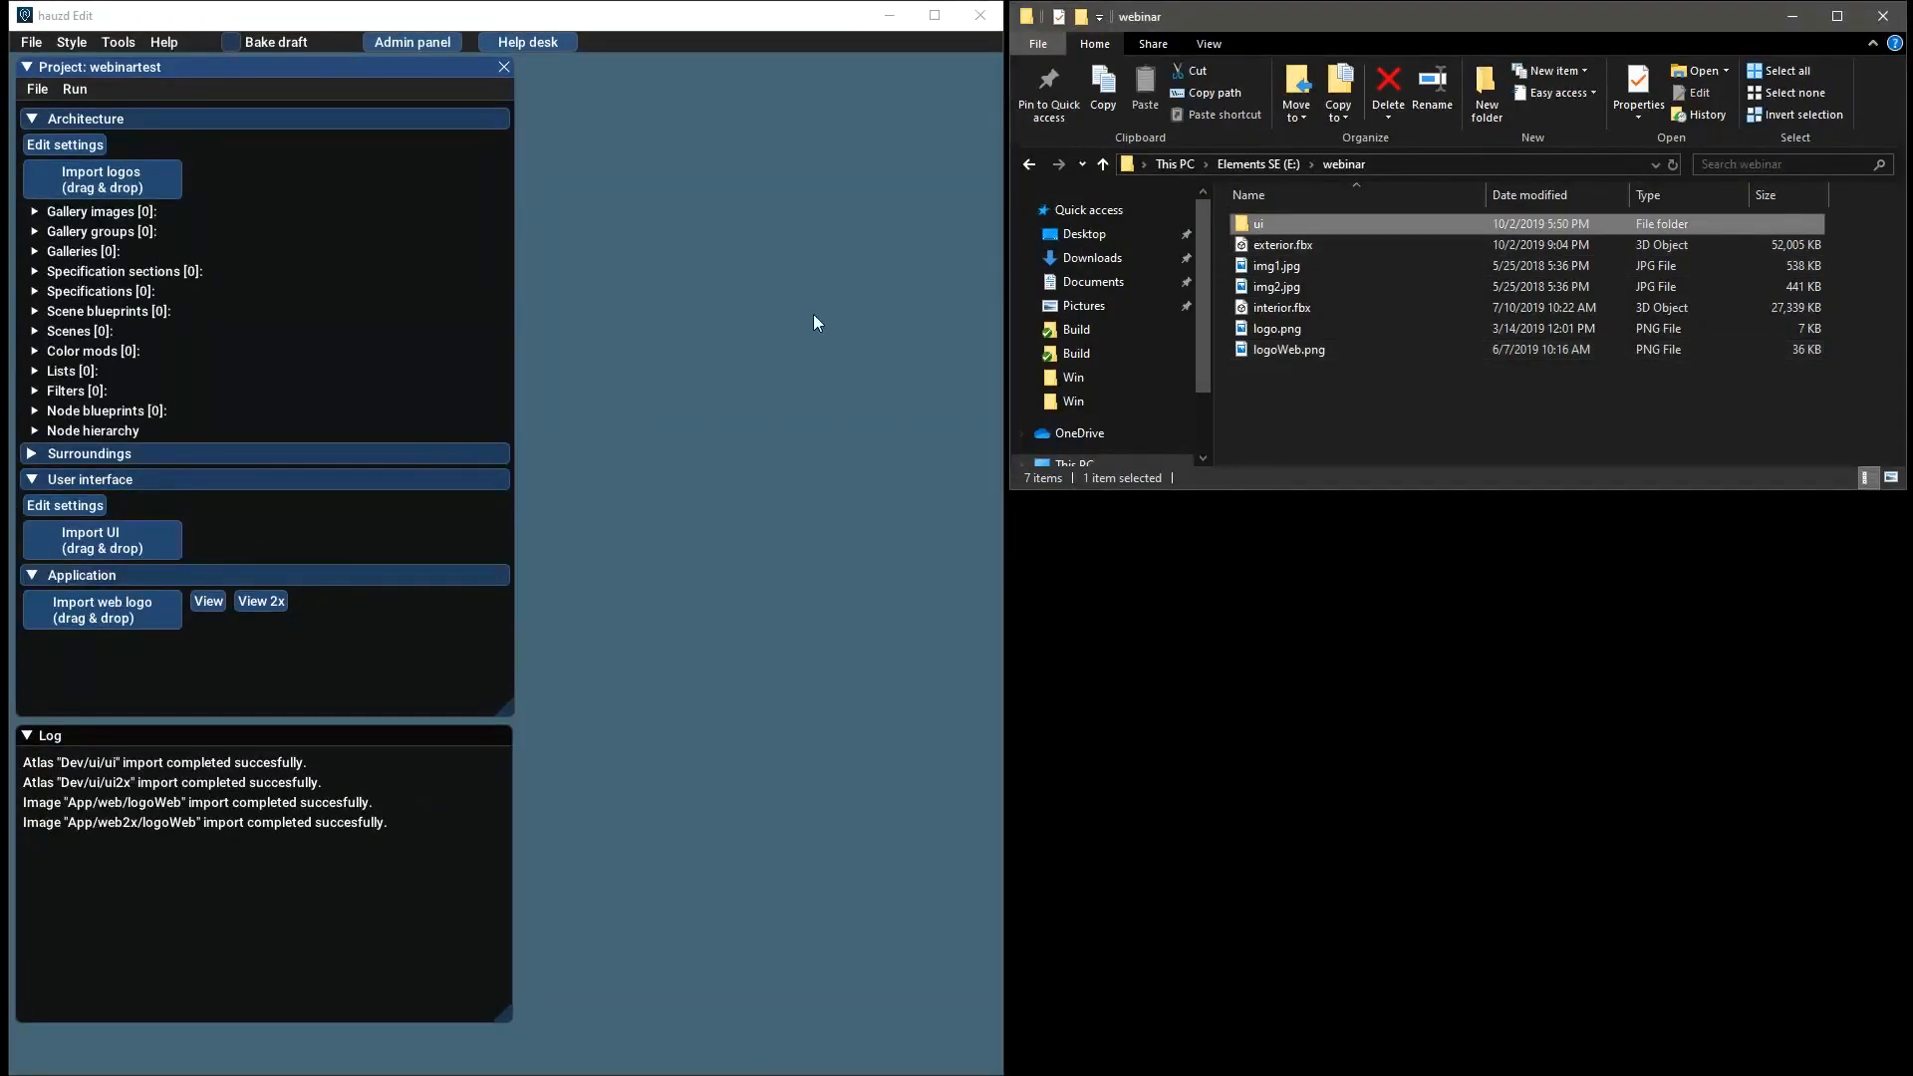
double_click(1270, 224)
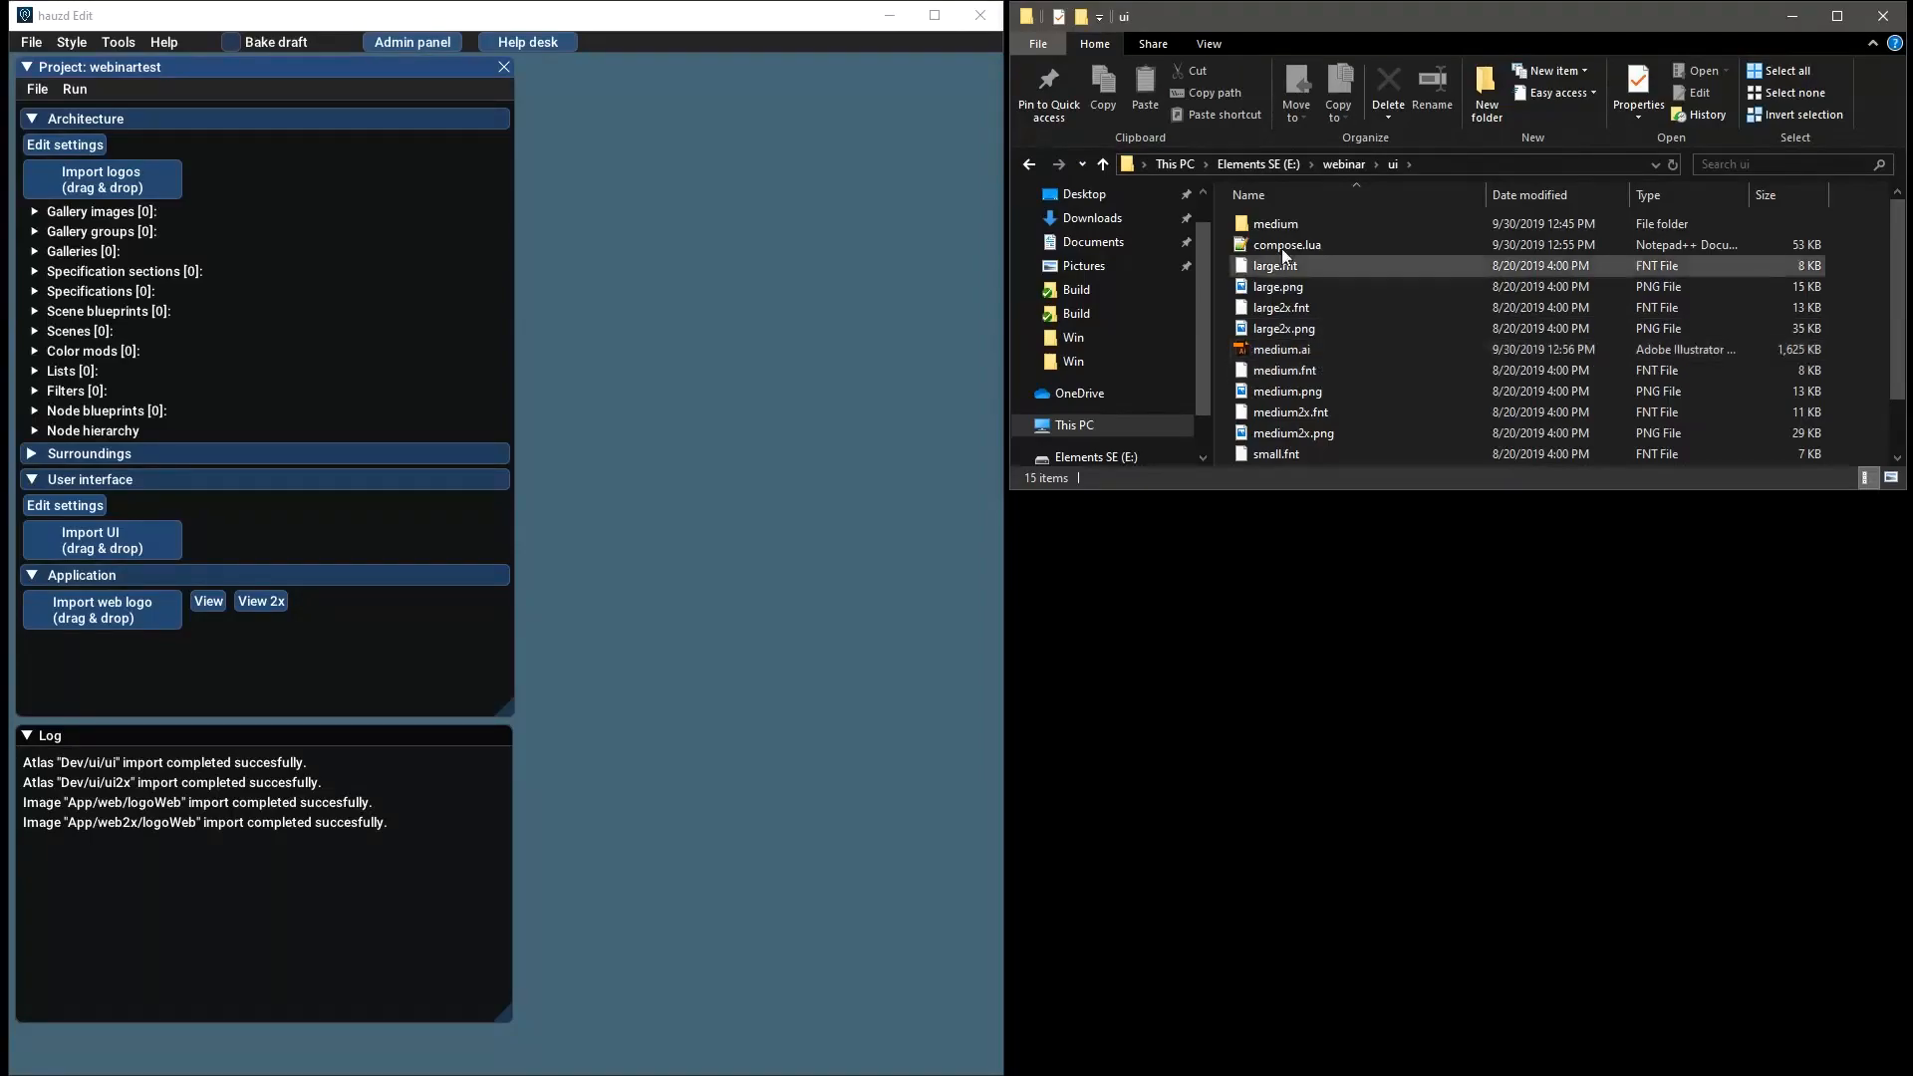
left_click(1033, 166)
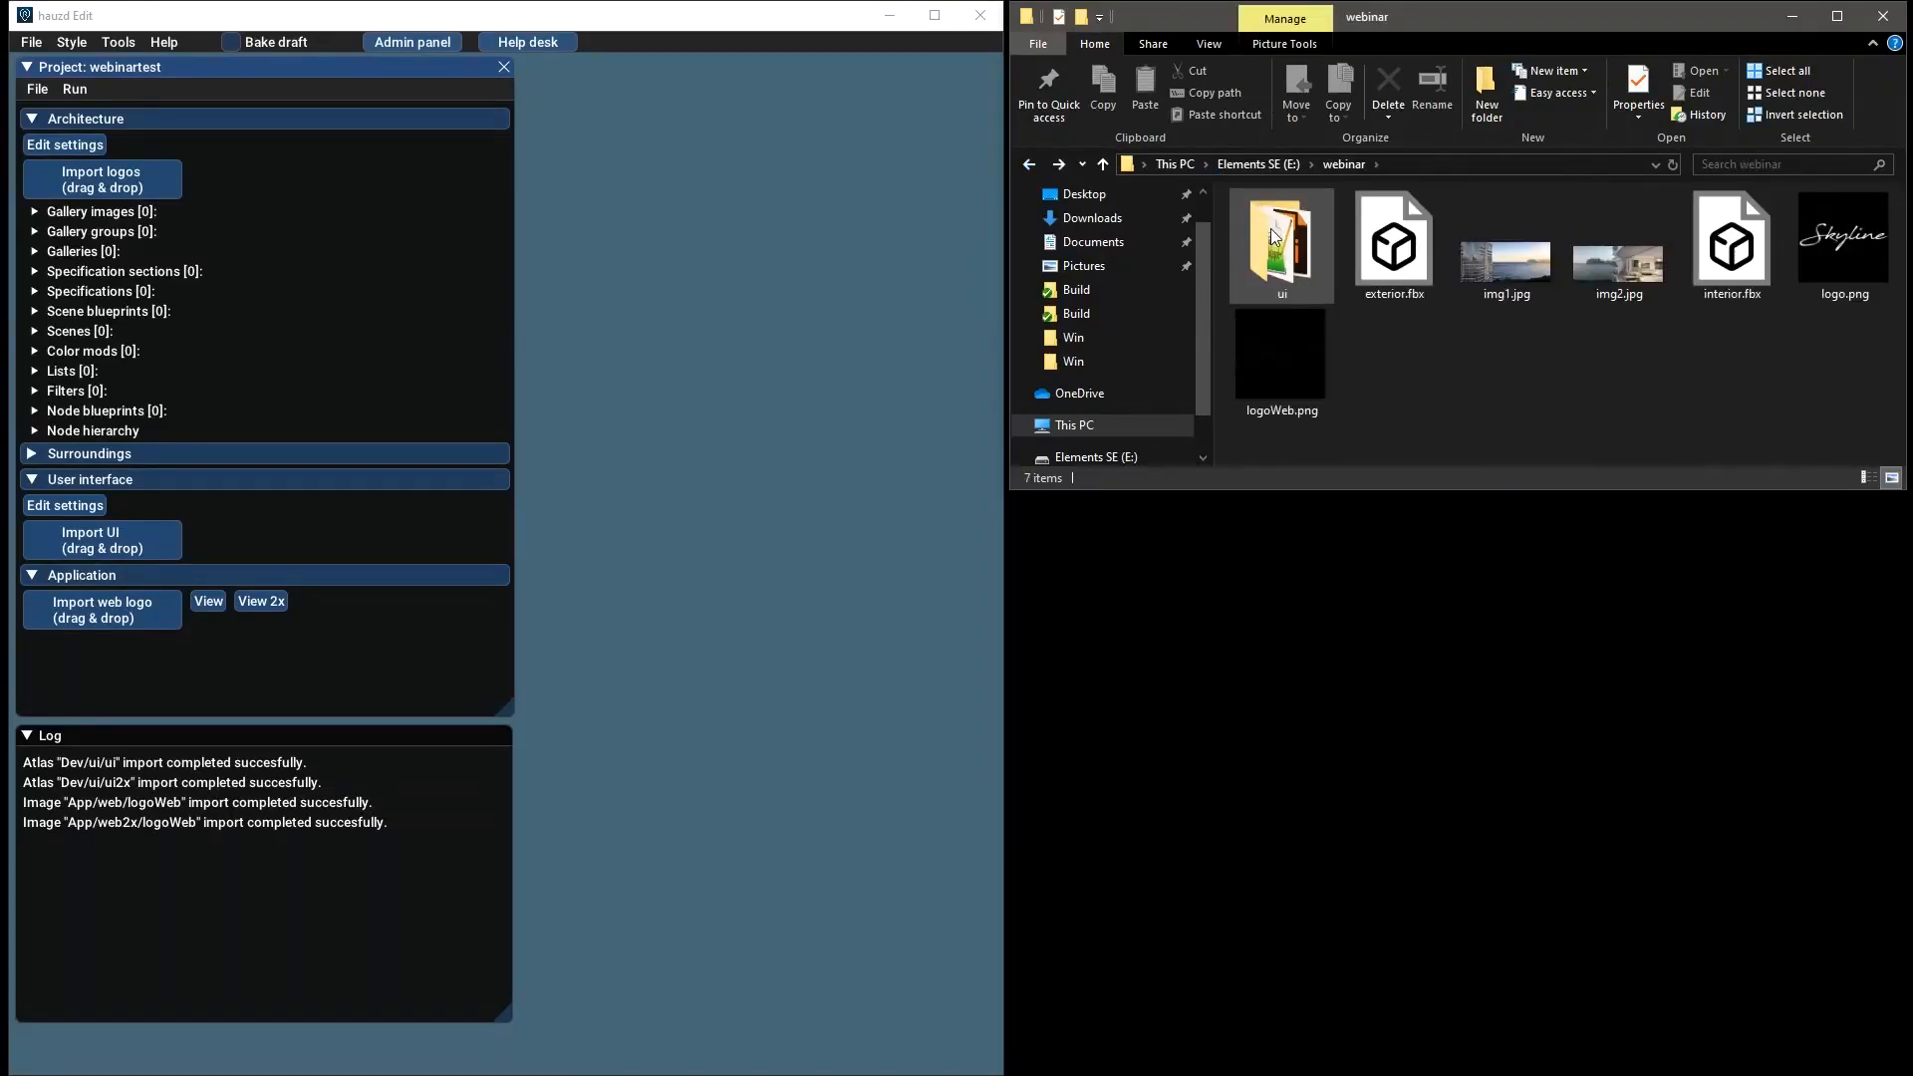
left_click(1321, 299)
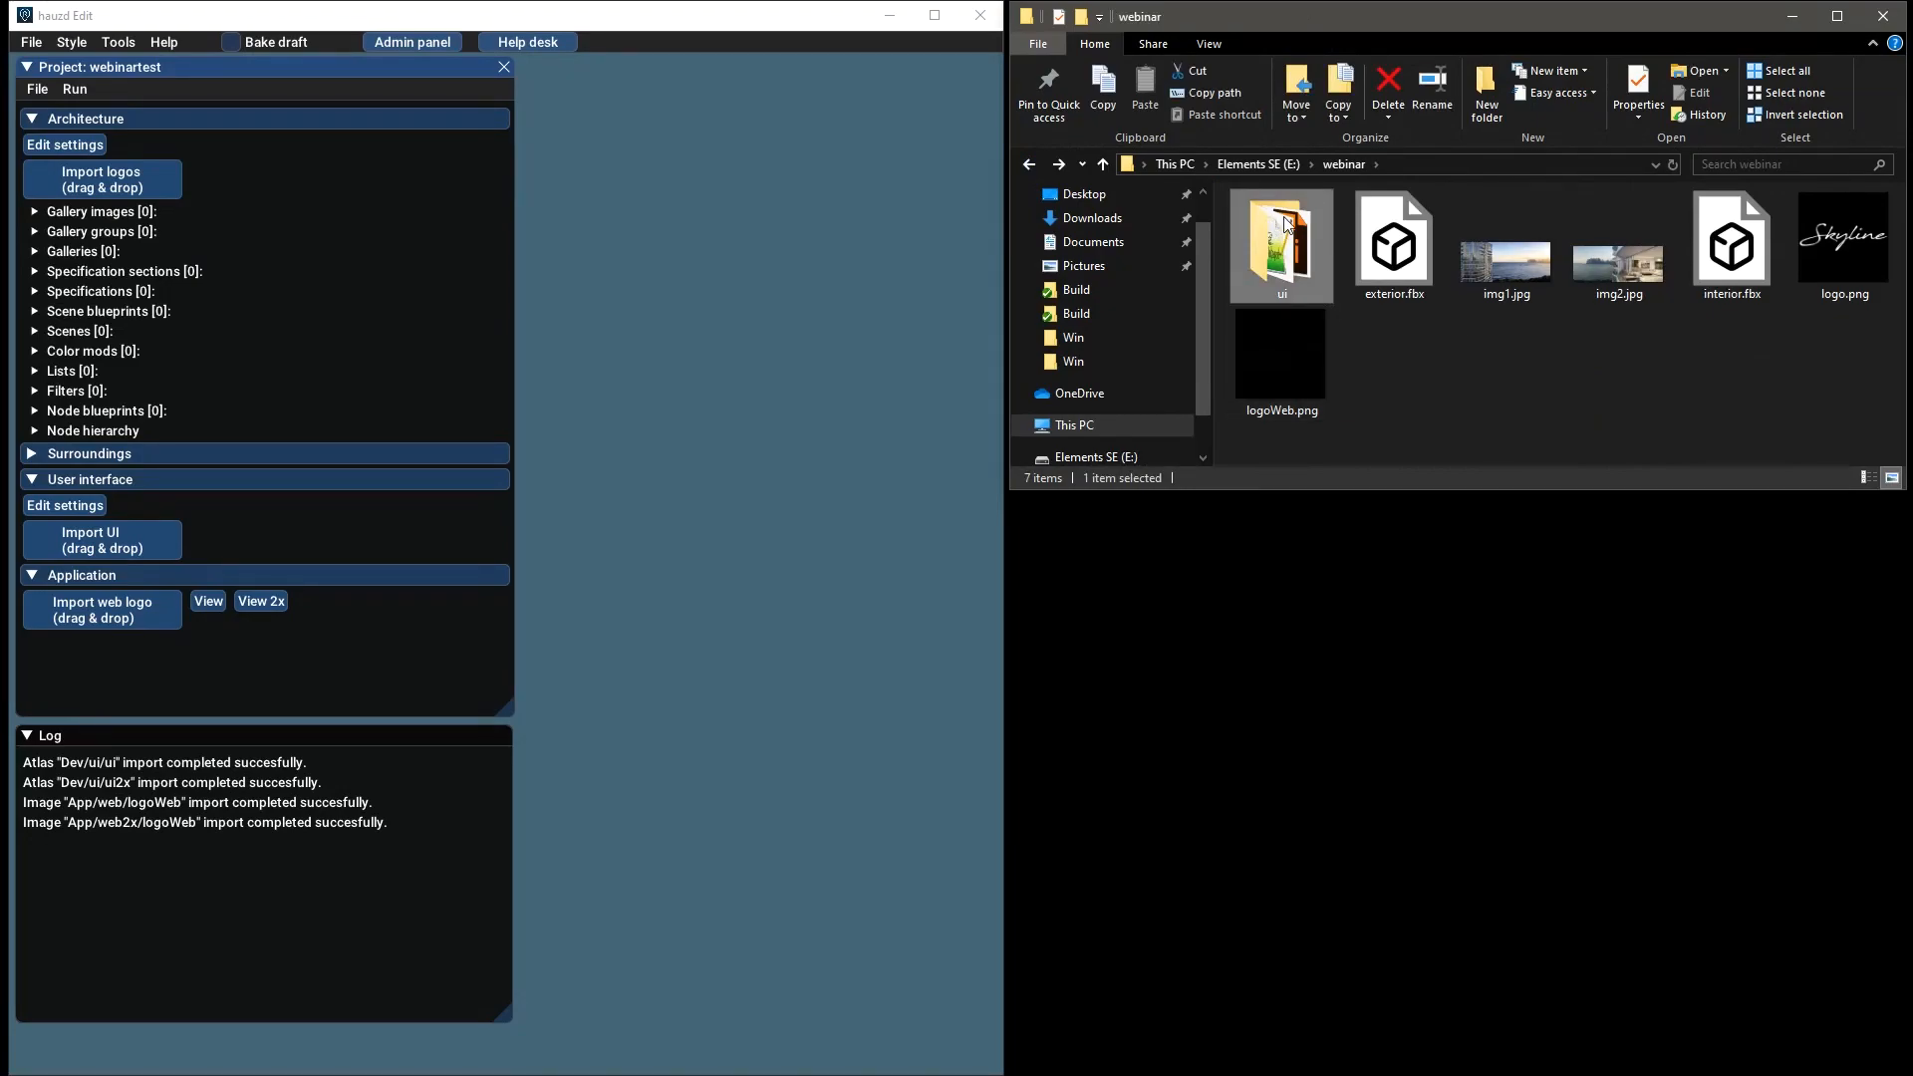
left_click_drag(1287, 229, 142, 545)
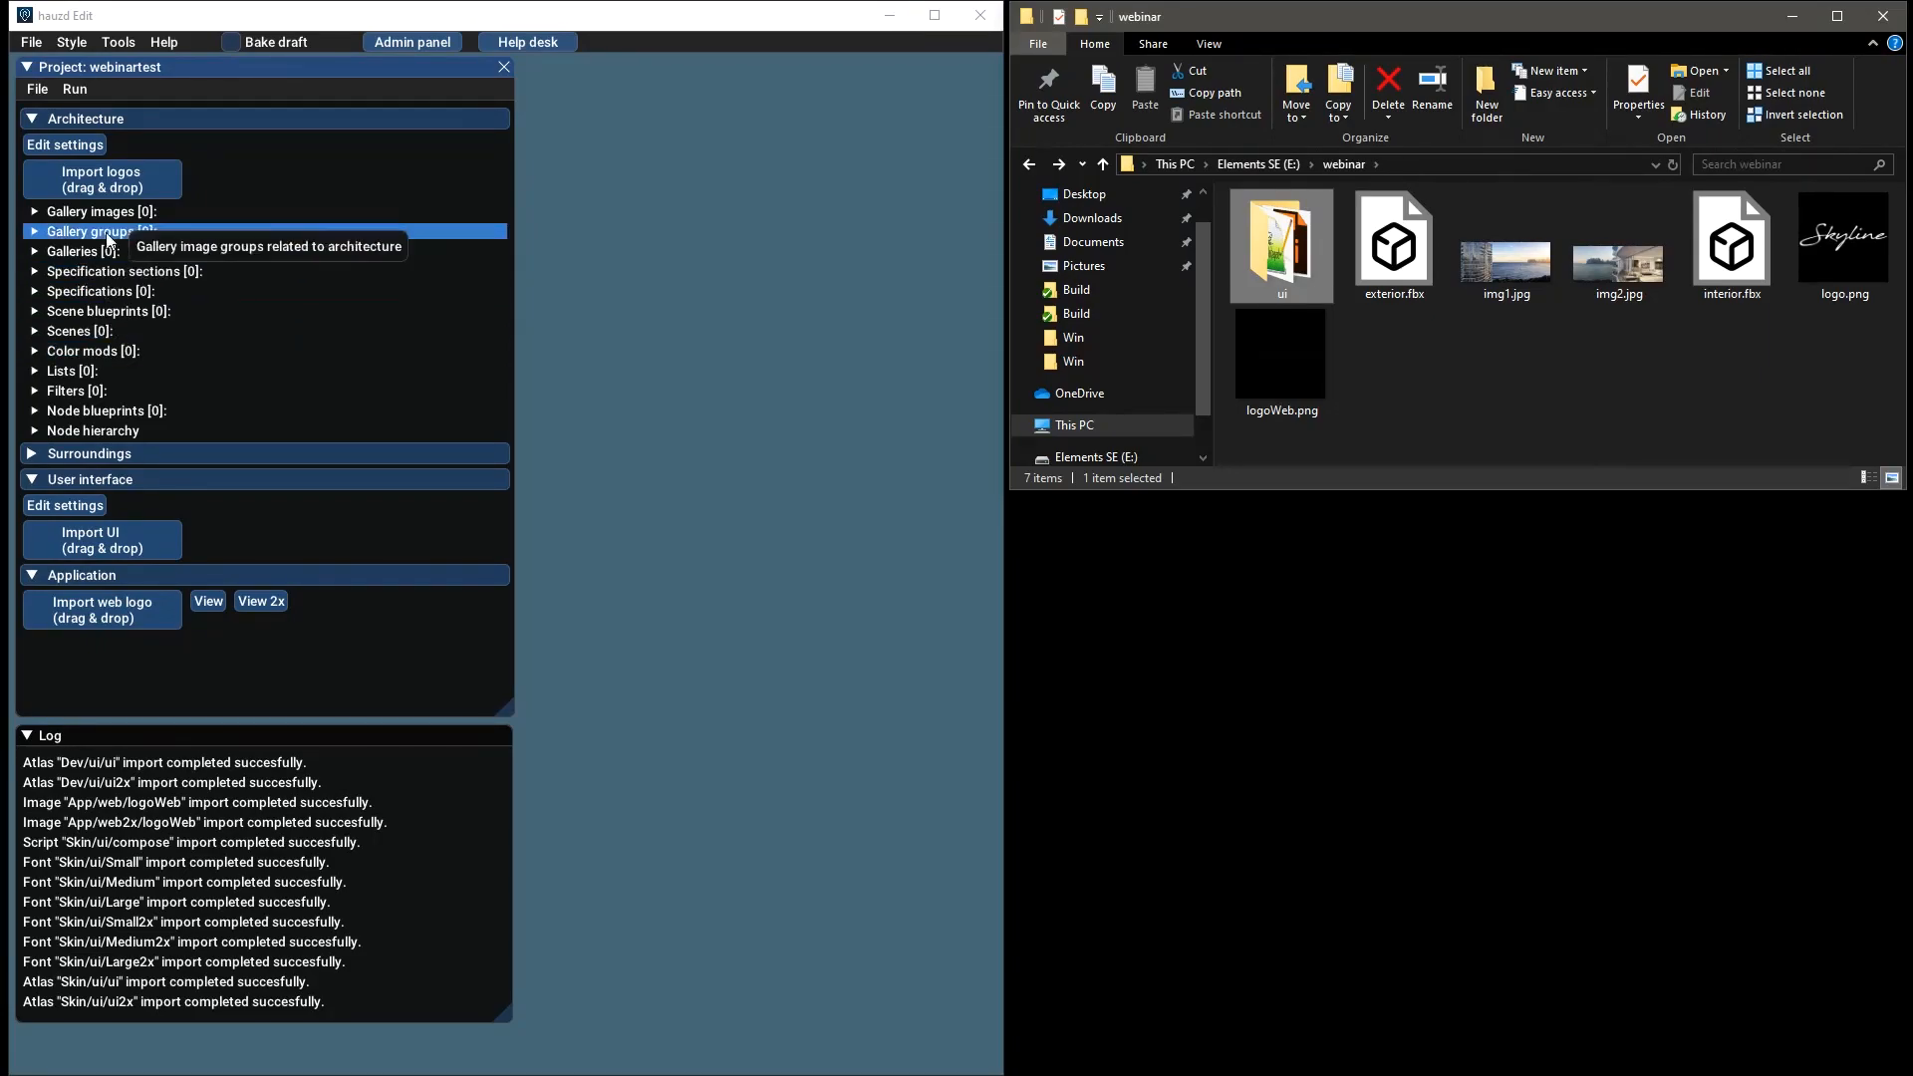
Start a new scene blueprint of type Building in the architecture section and name it exteriorBp
left_click(105, 311)
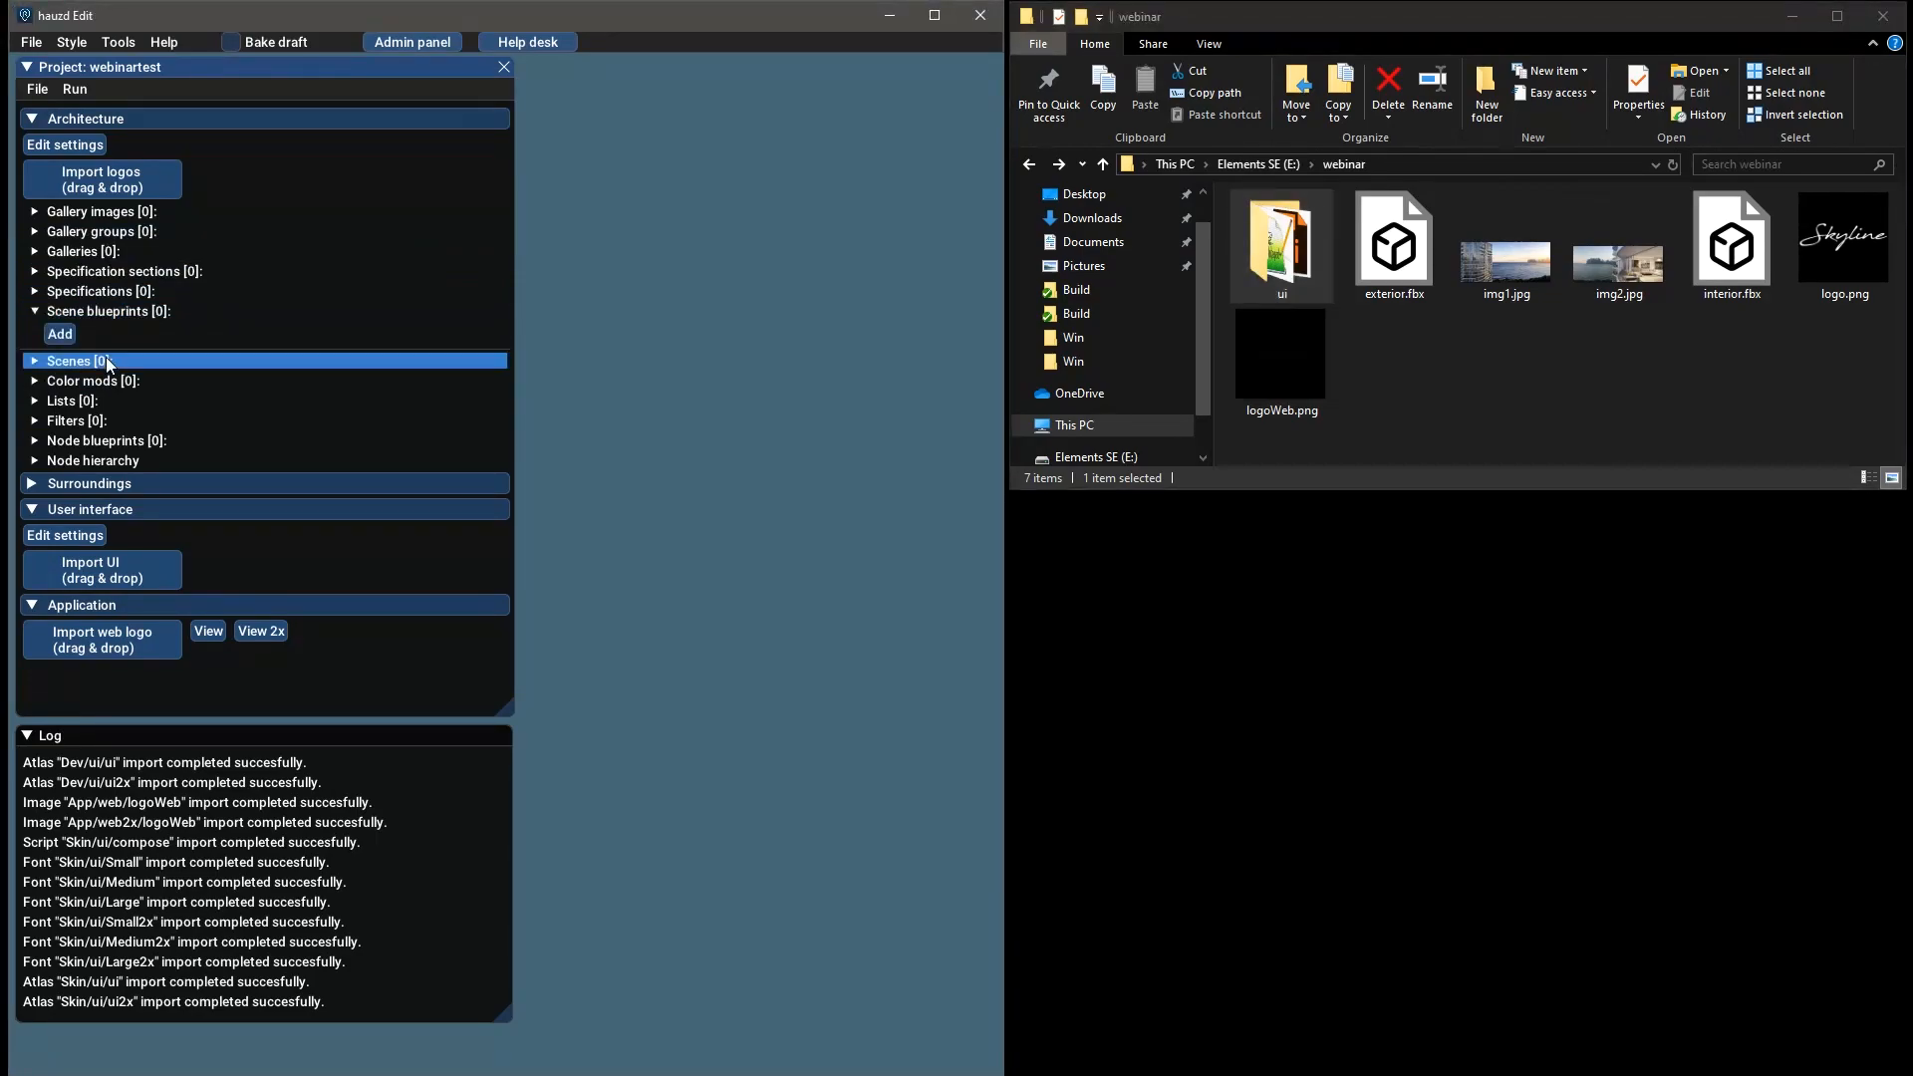
left_click(106, 363)
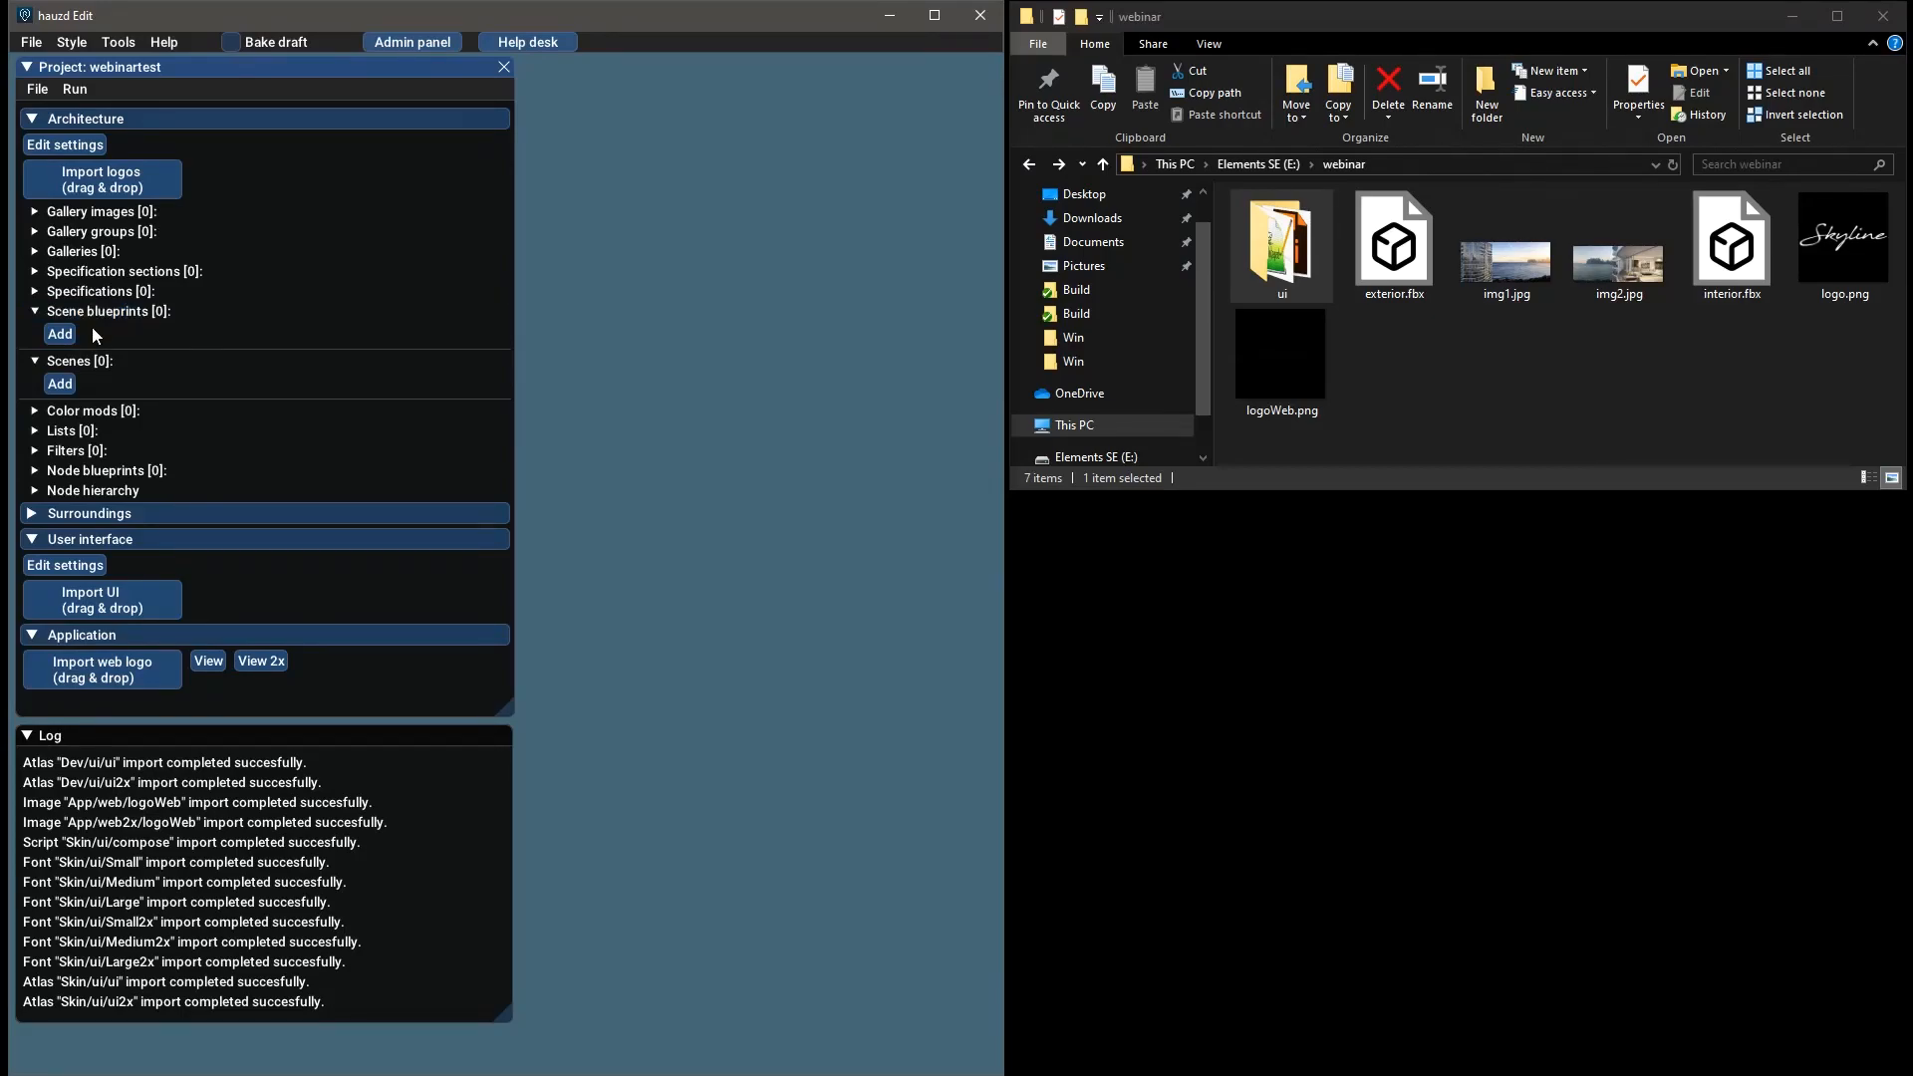
left_click(60, 334)
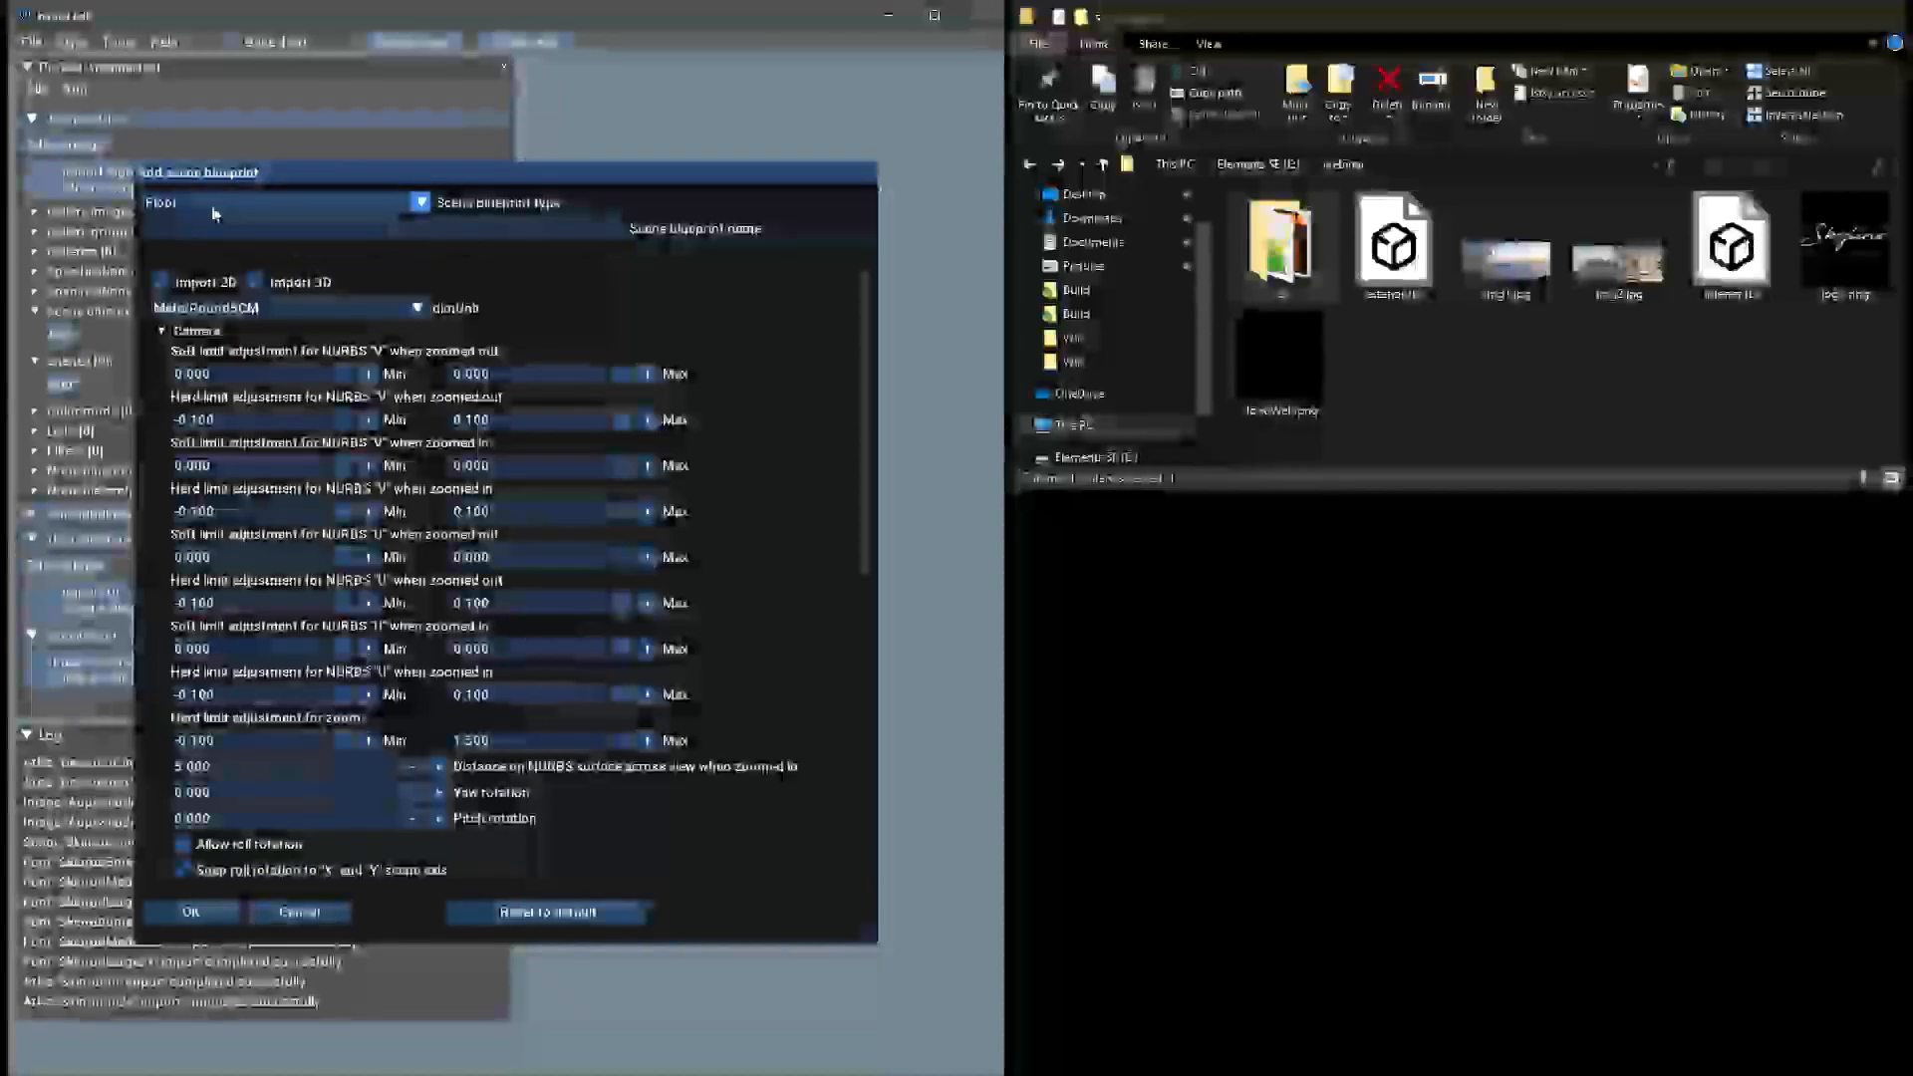
left_click(211, 204)
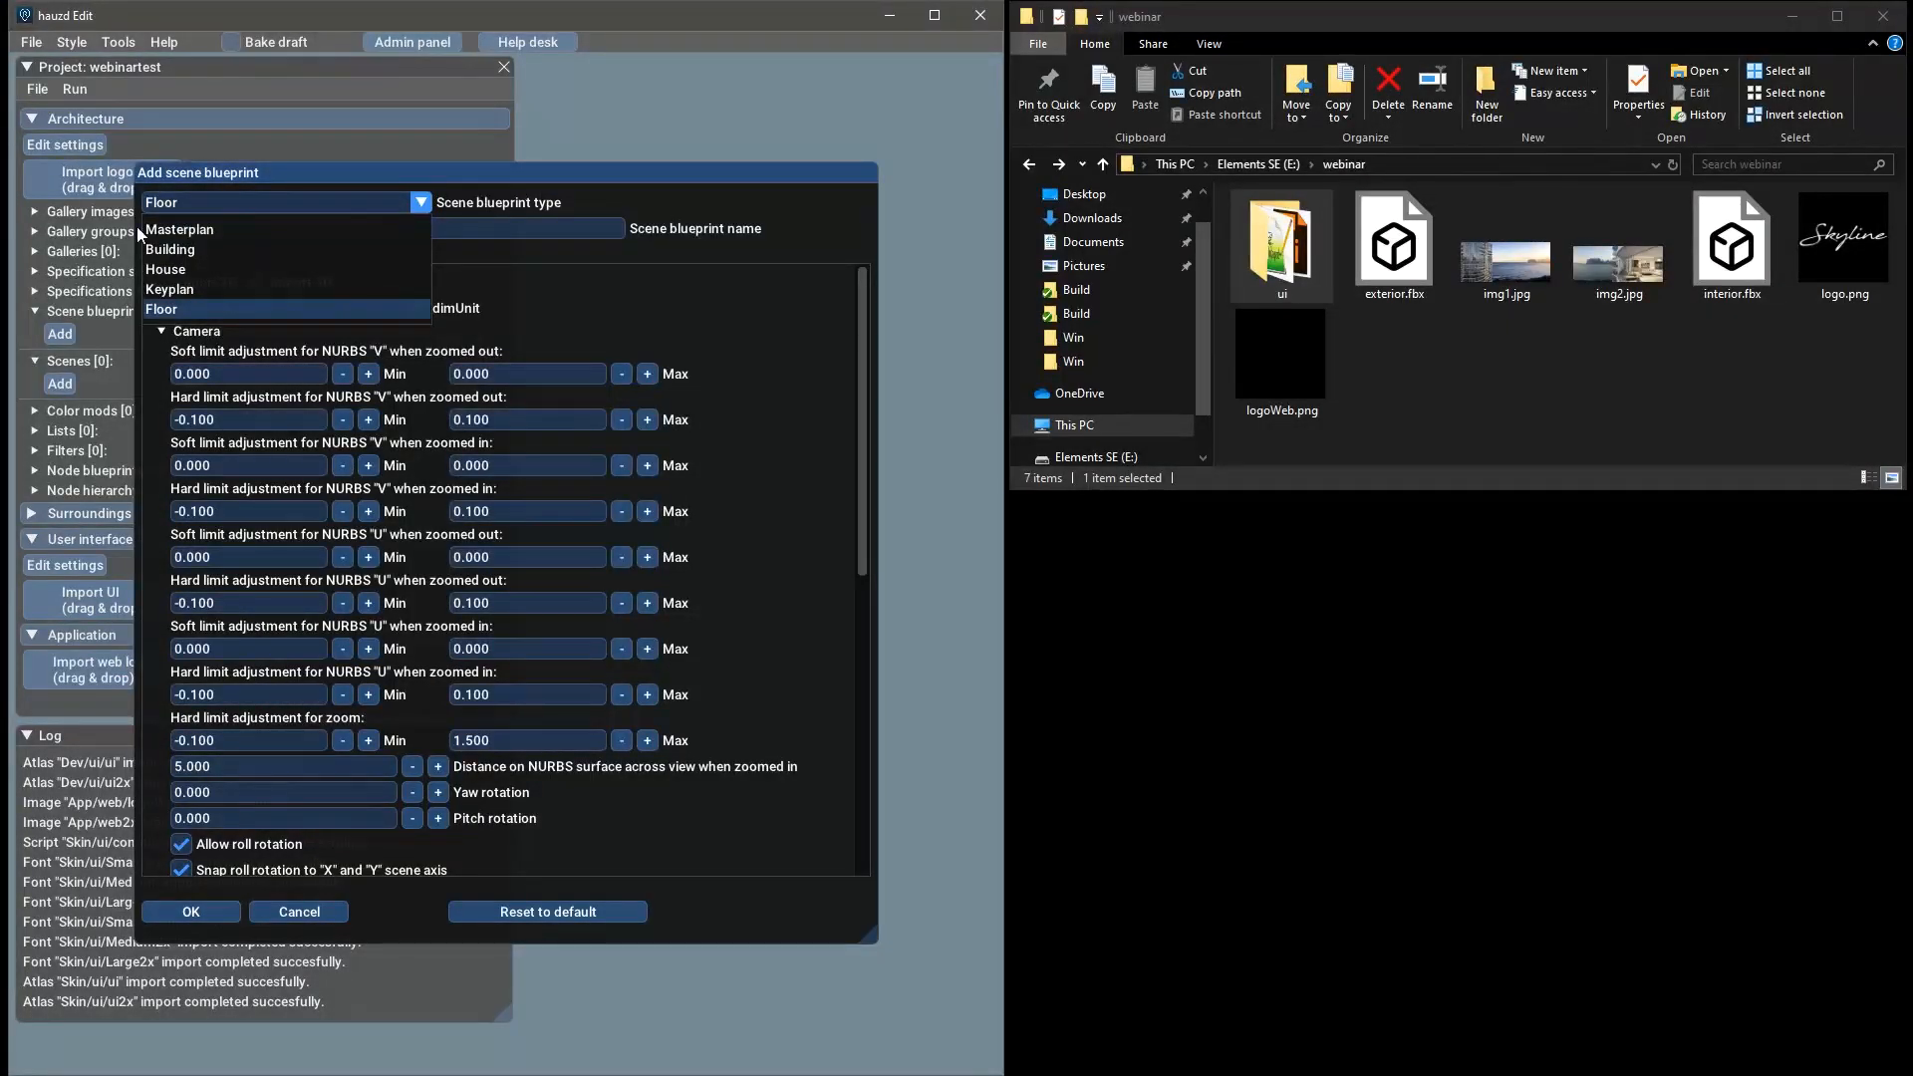
left_click(194, 246)
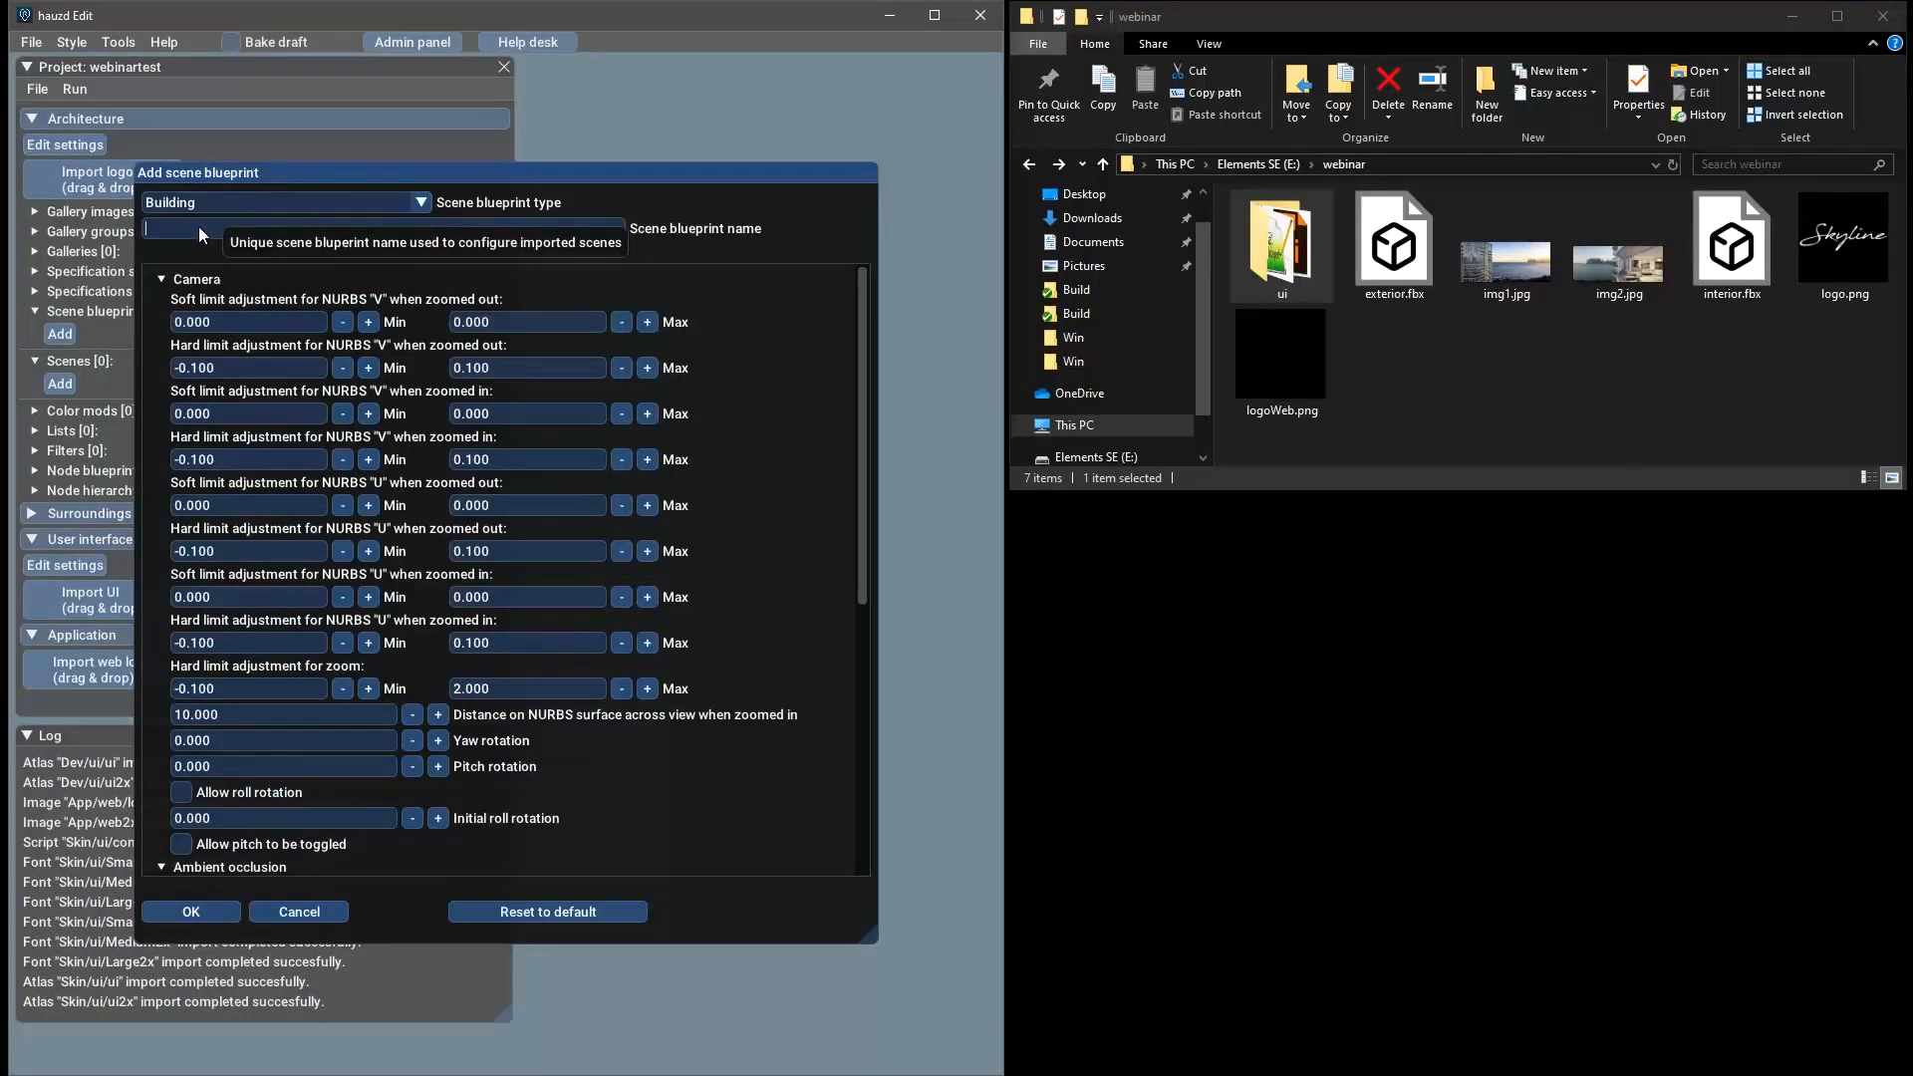
left_click(200, 226)
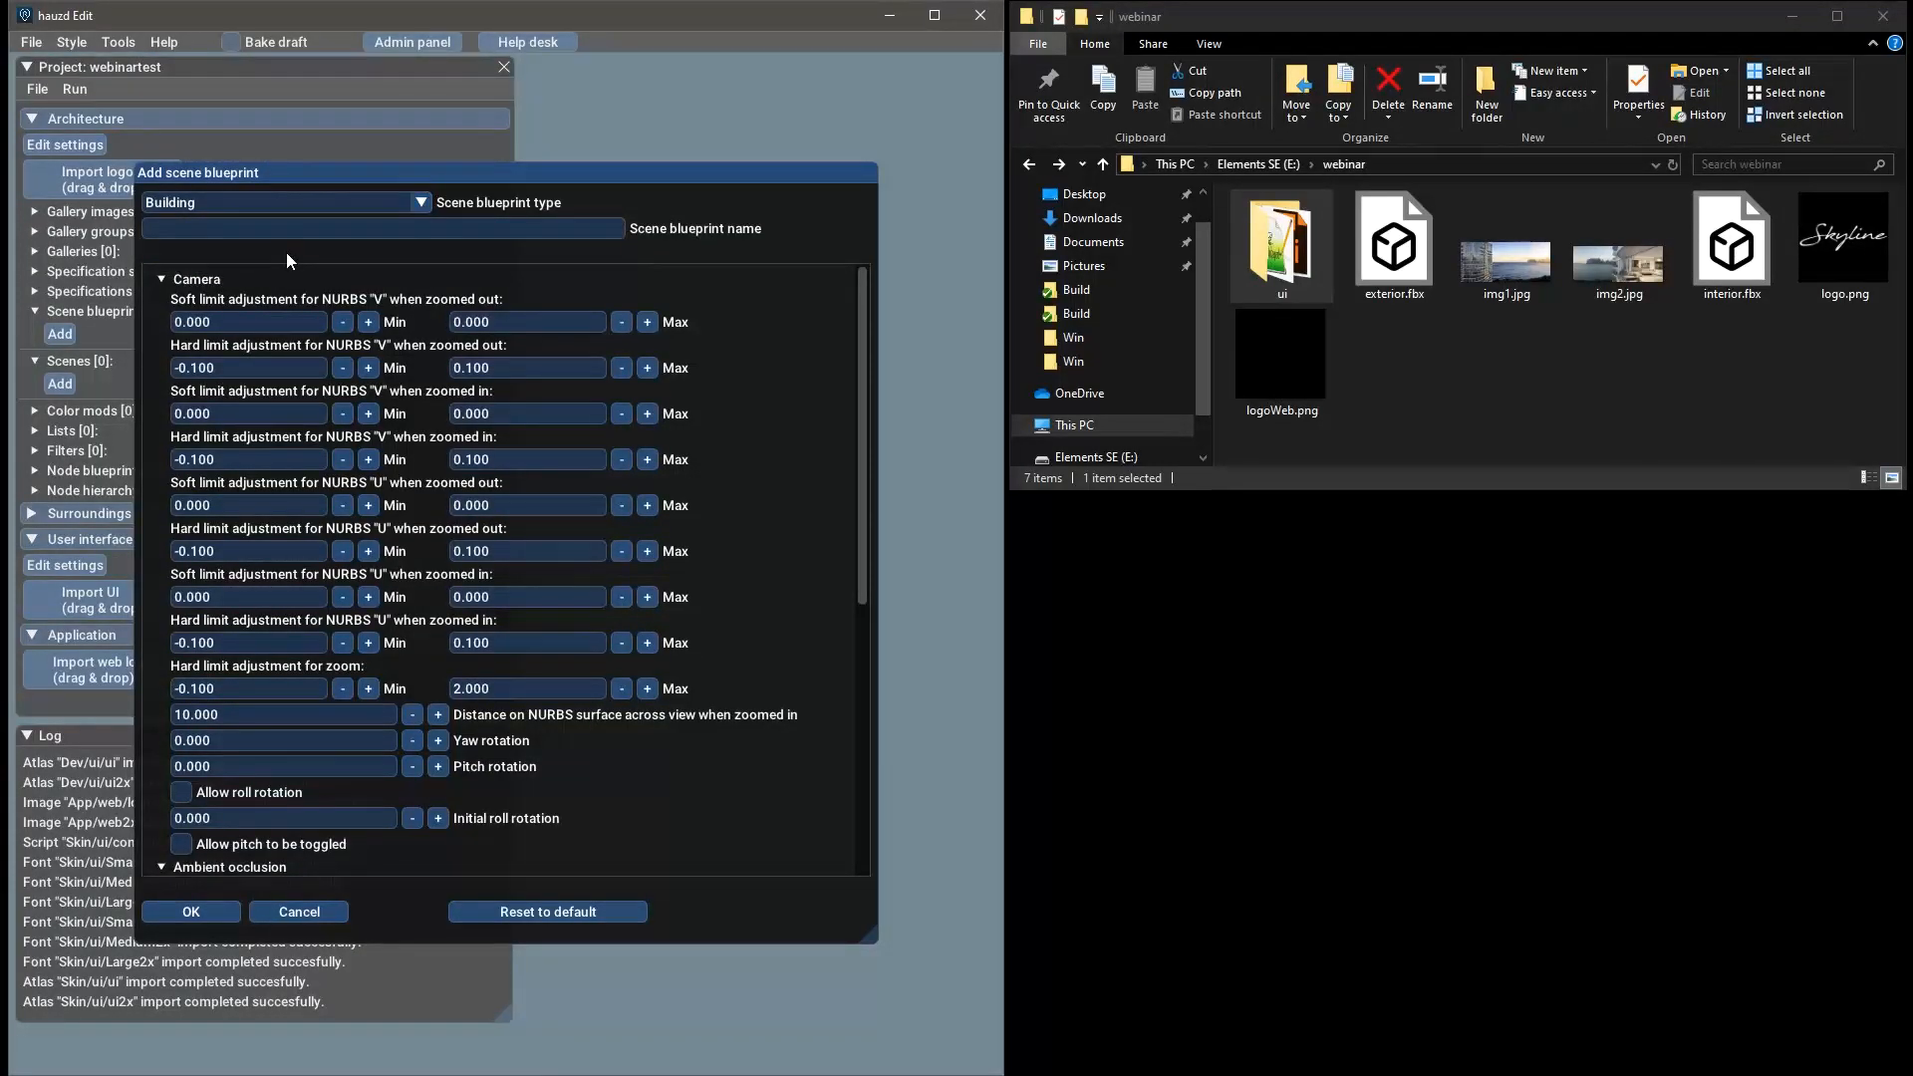
type("exteriorBp")
Review the exteriorBp blueprint's camera, ambient occlusion and light baking settings, and add it with the default values
scroll(289, 399, "down", 5)
scroll(313, 401, "up", 5)
scroll(369, 553, "down", 2)
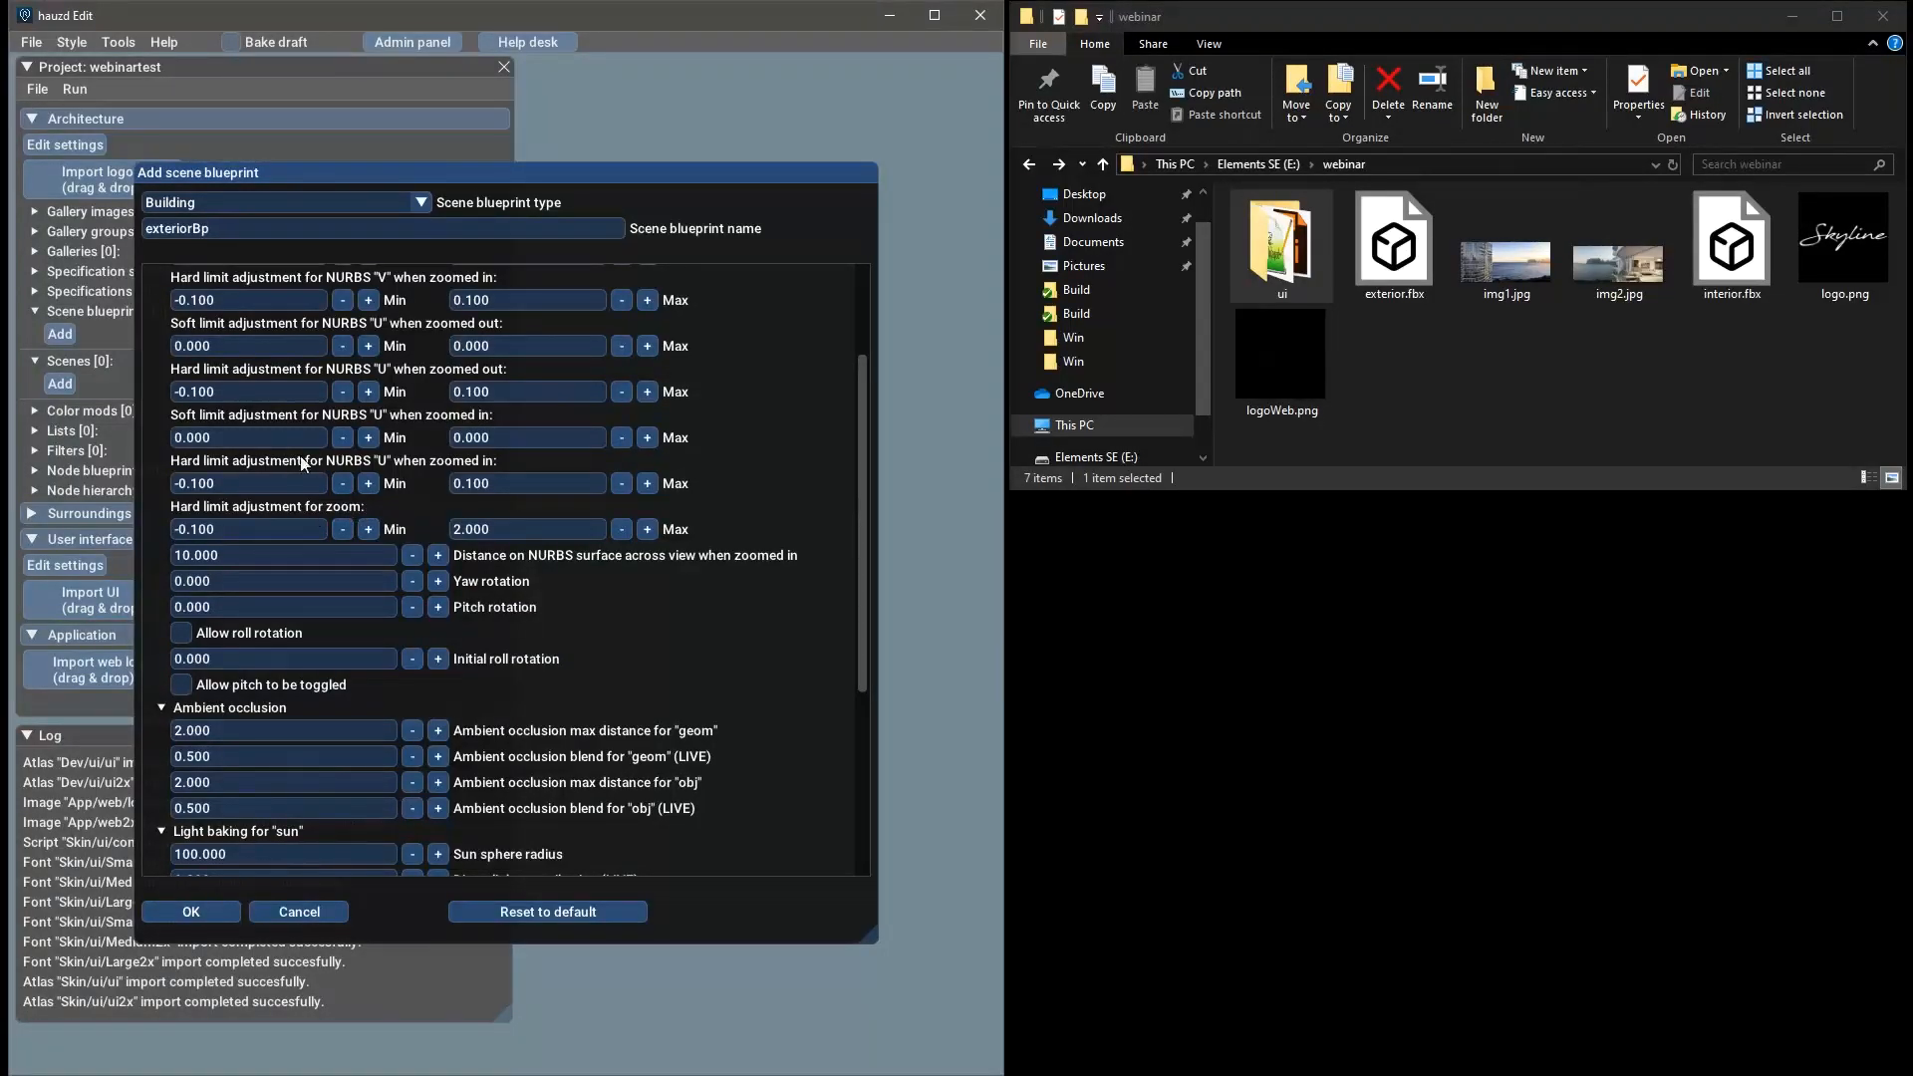
scroll(306, 470, "down", 4)
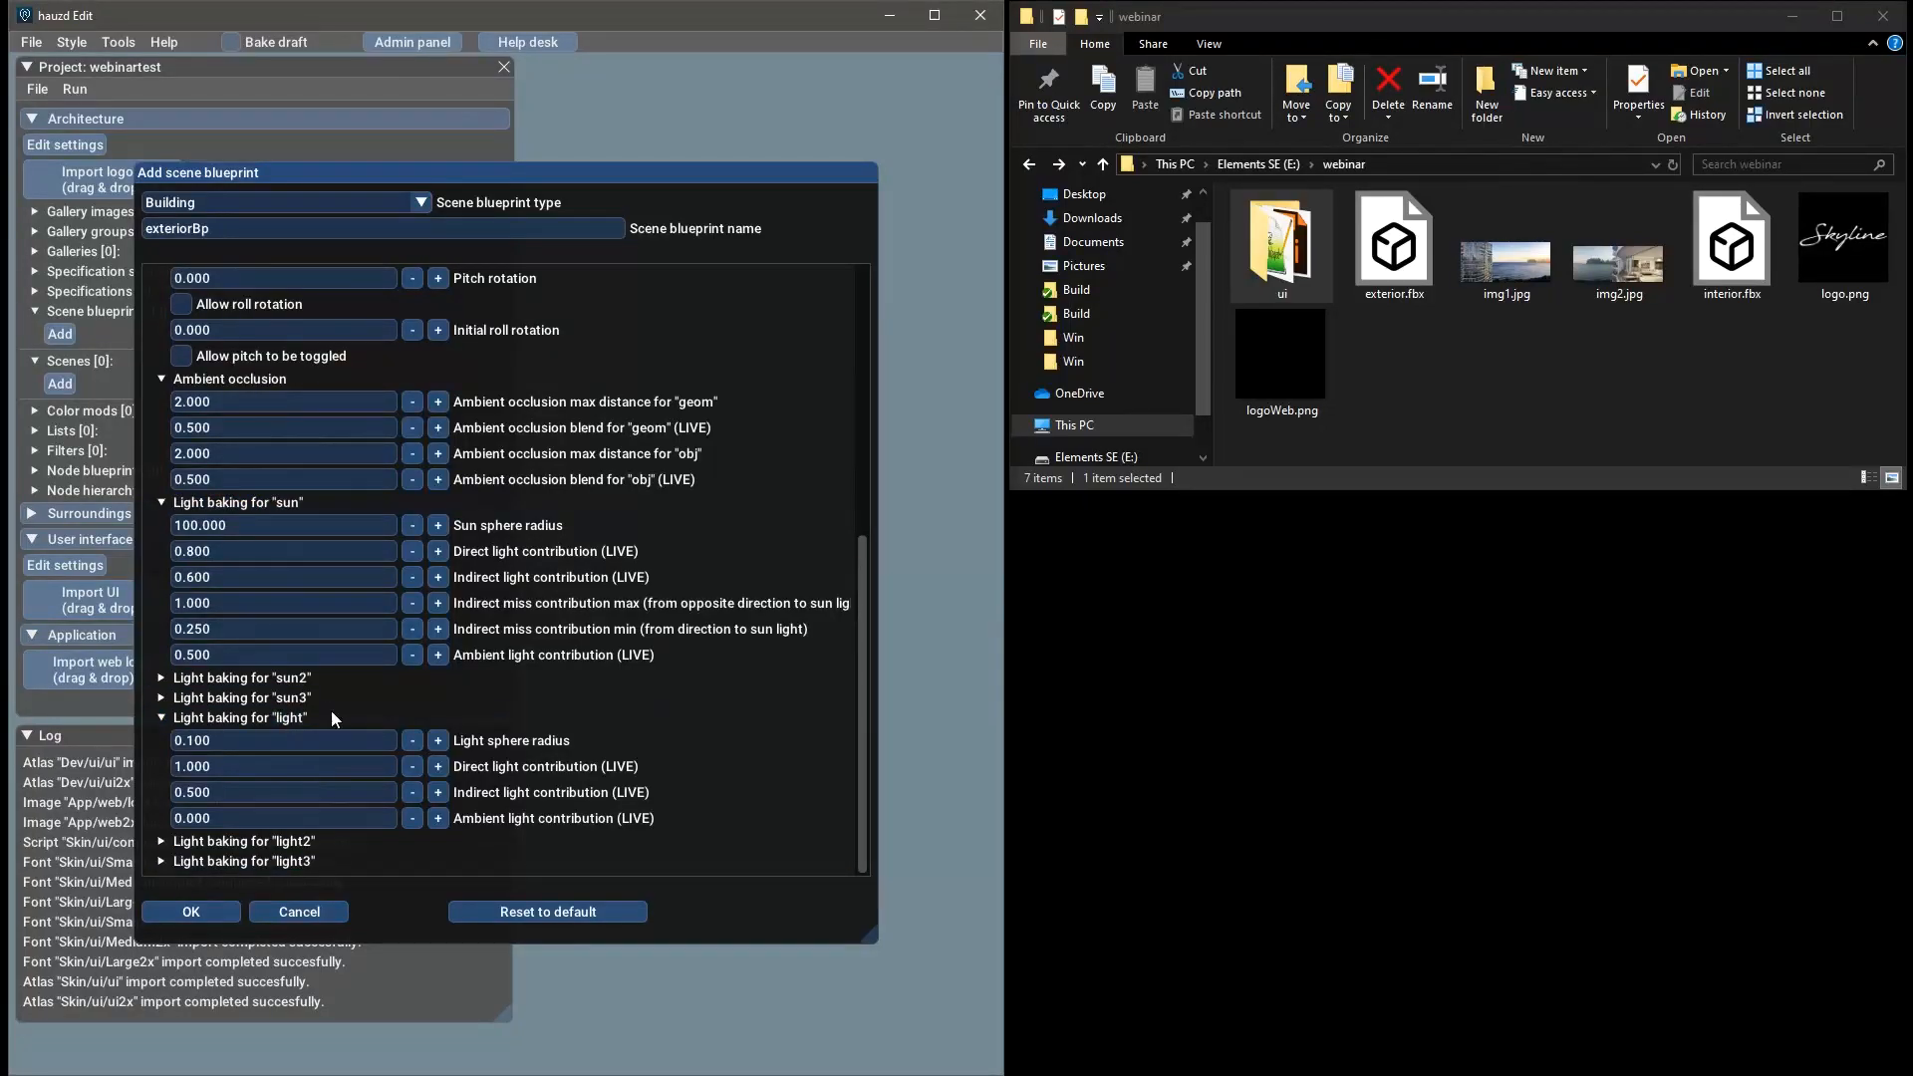
scroll(335, 706, "up", 5)
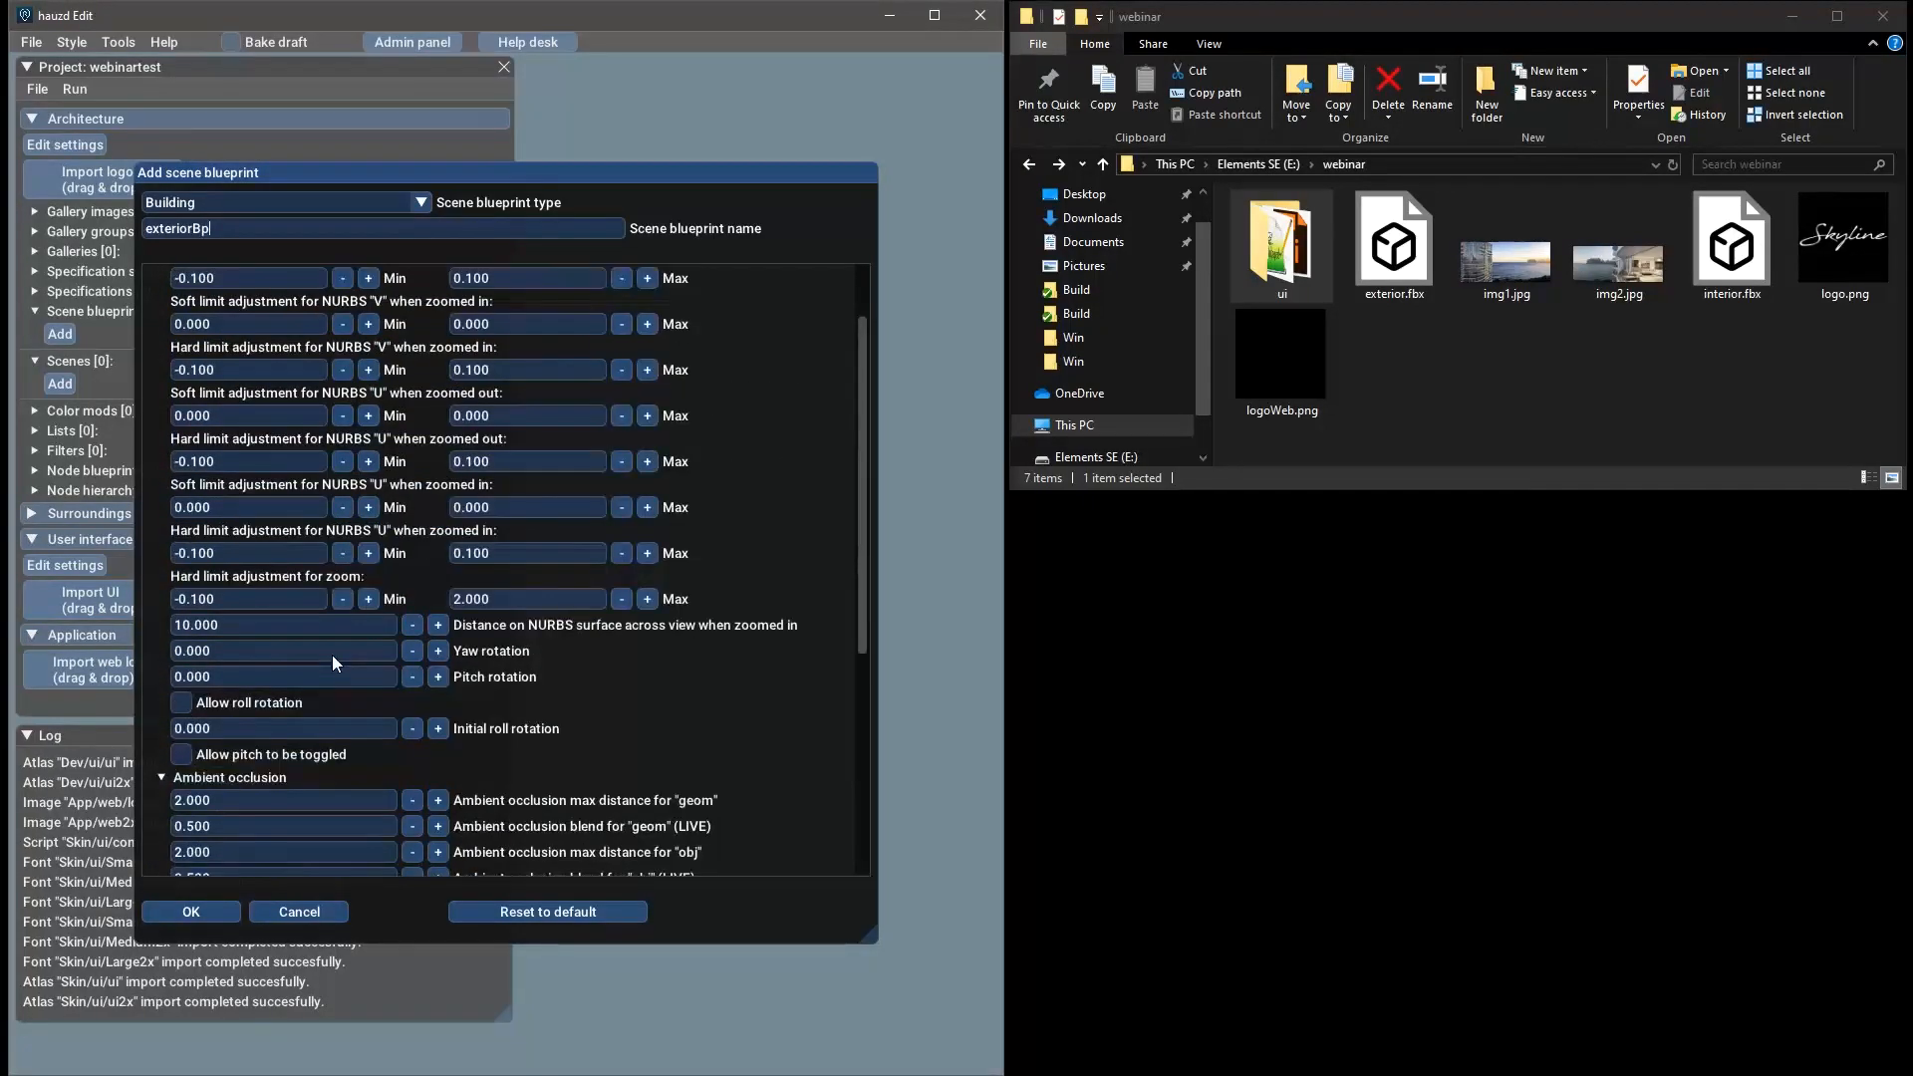
left_click(190, 912)
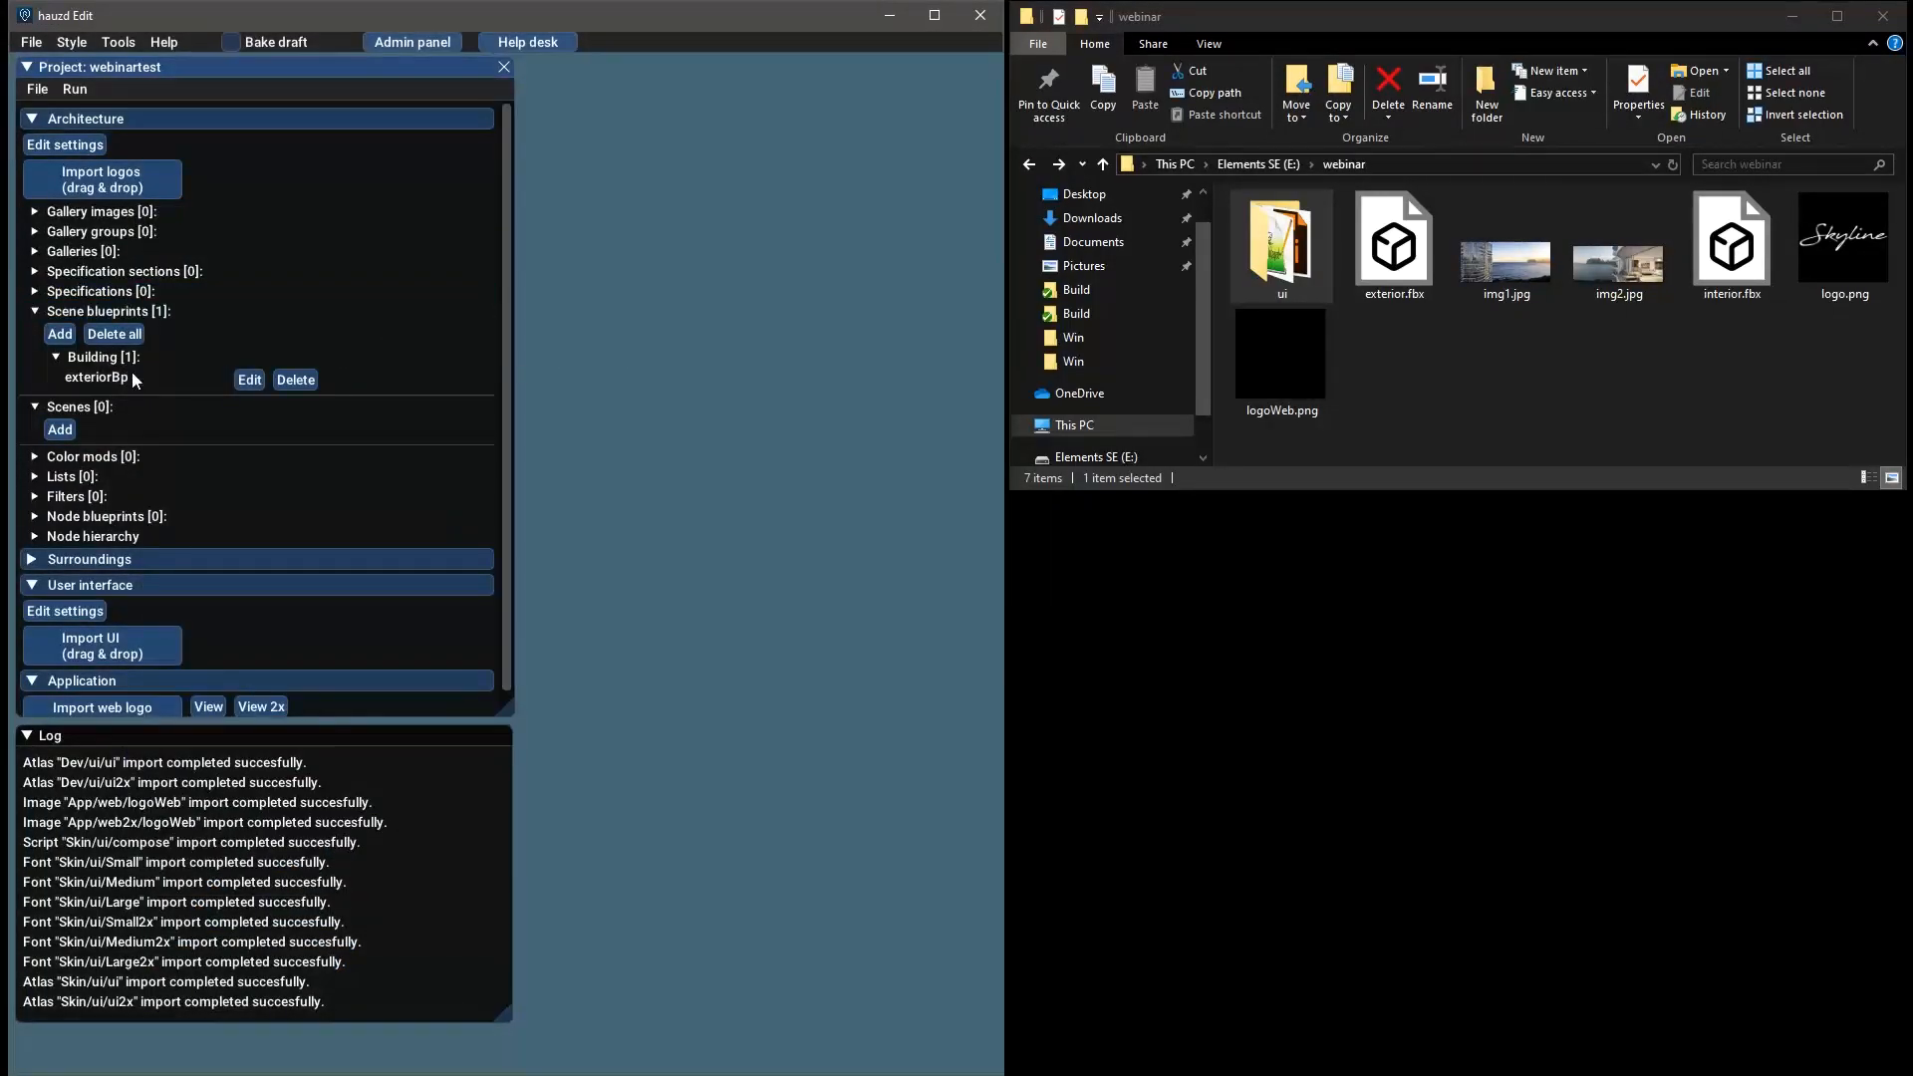
Look at the editable settings of the saved exteriorBp blueprint and close them without making changes
left_click(250, 385)
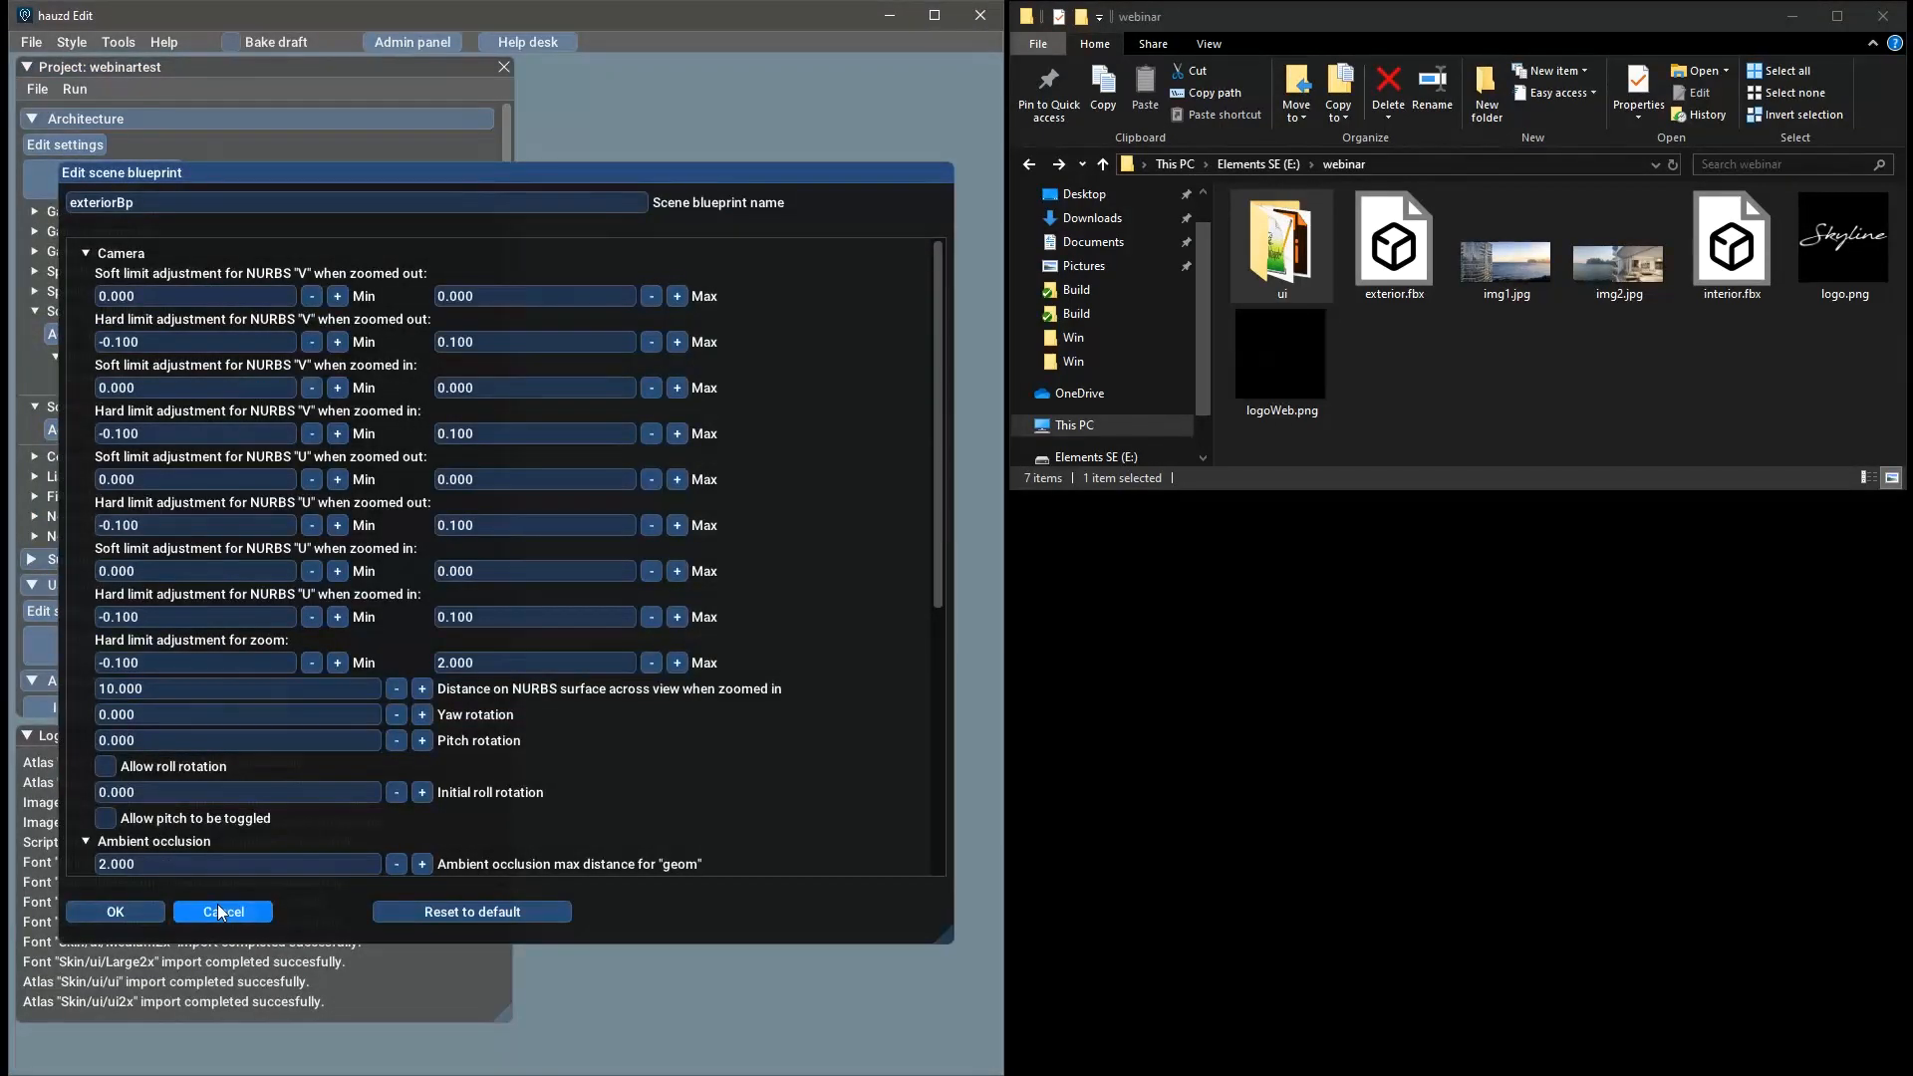
left_click(217, 908)
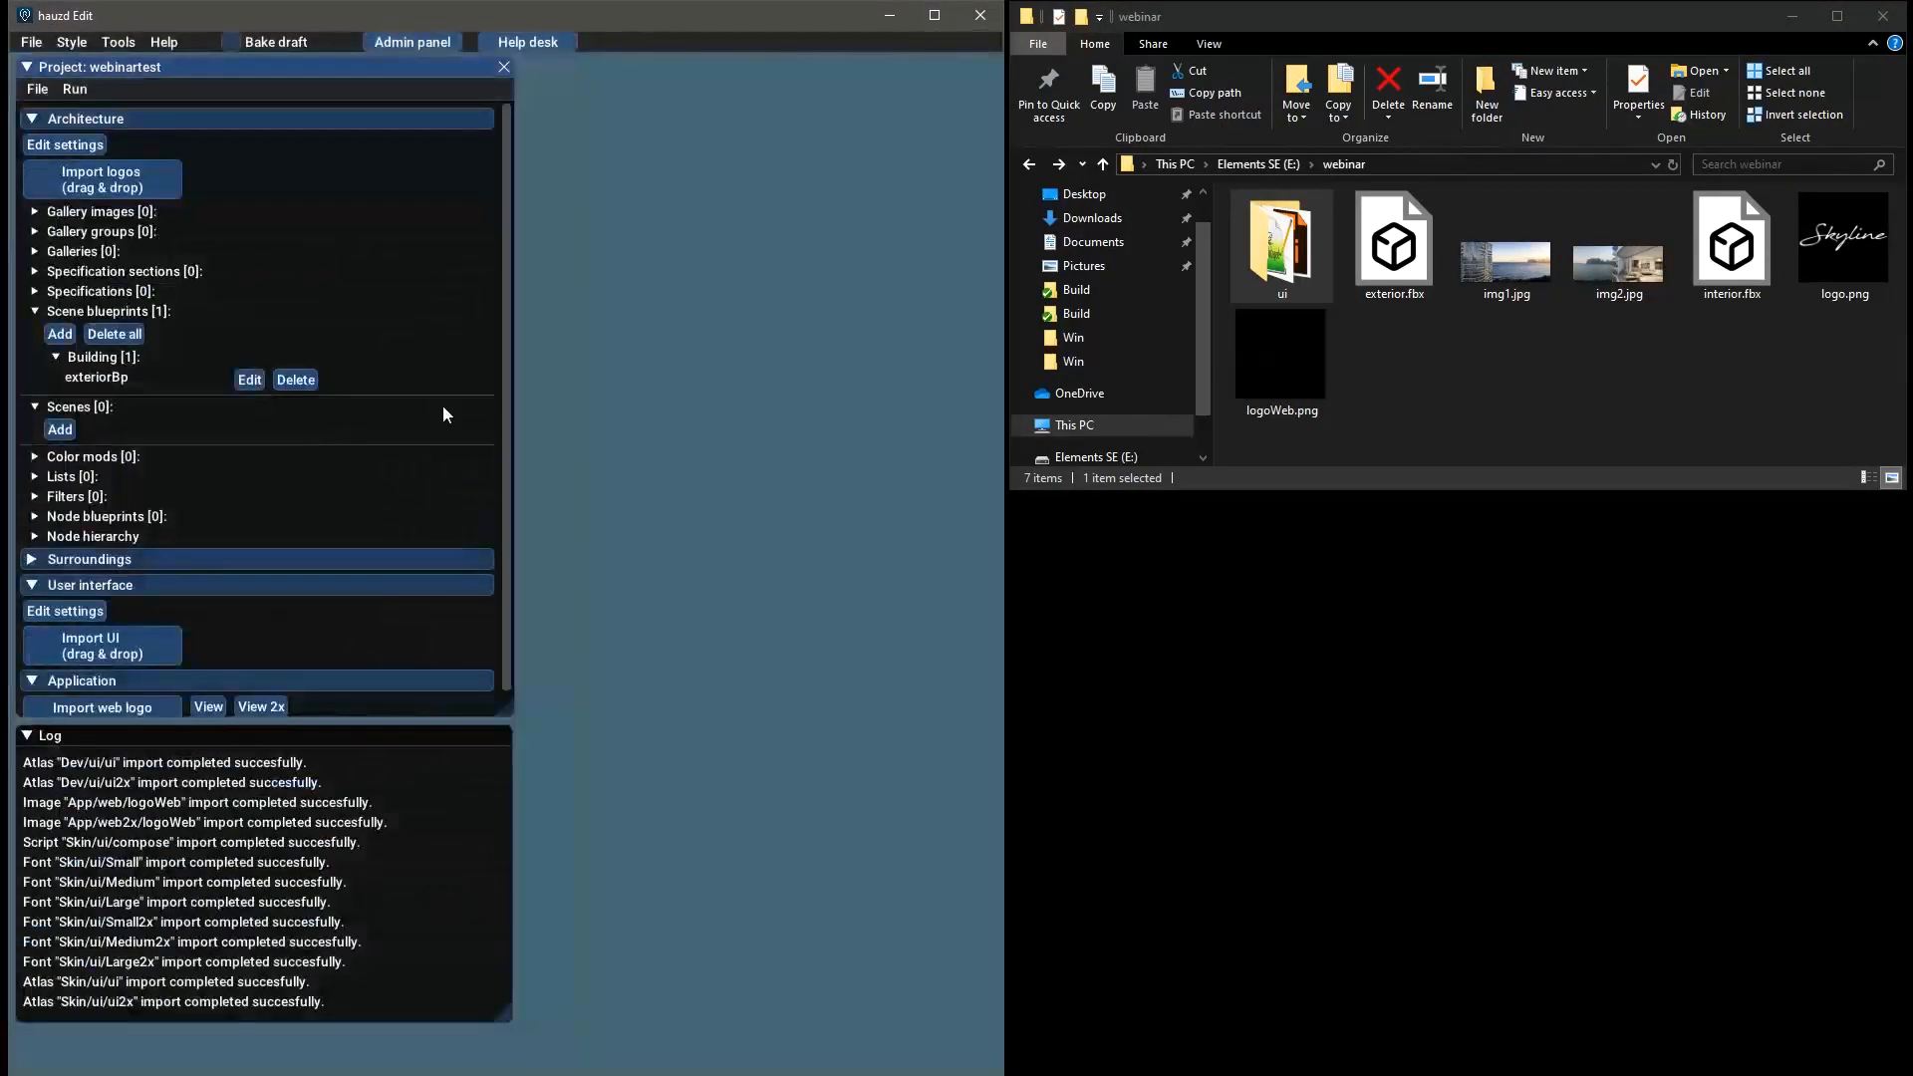
Add a Building scene named exterior that uses the exteriorBp scene blueprint
left_click(64, 431)
left_click(460, 538)
type("e")
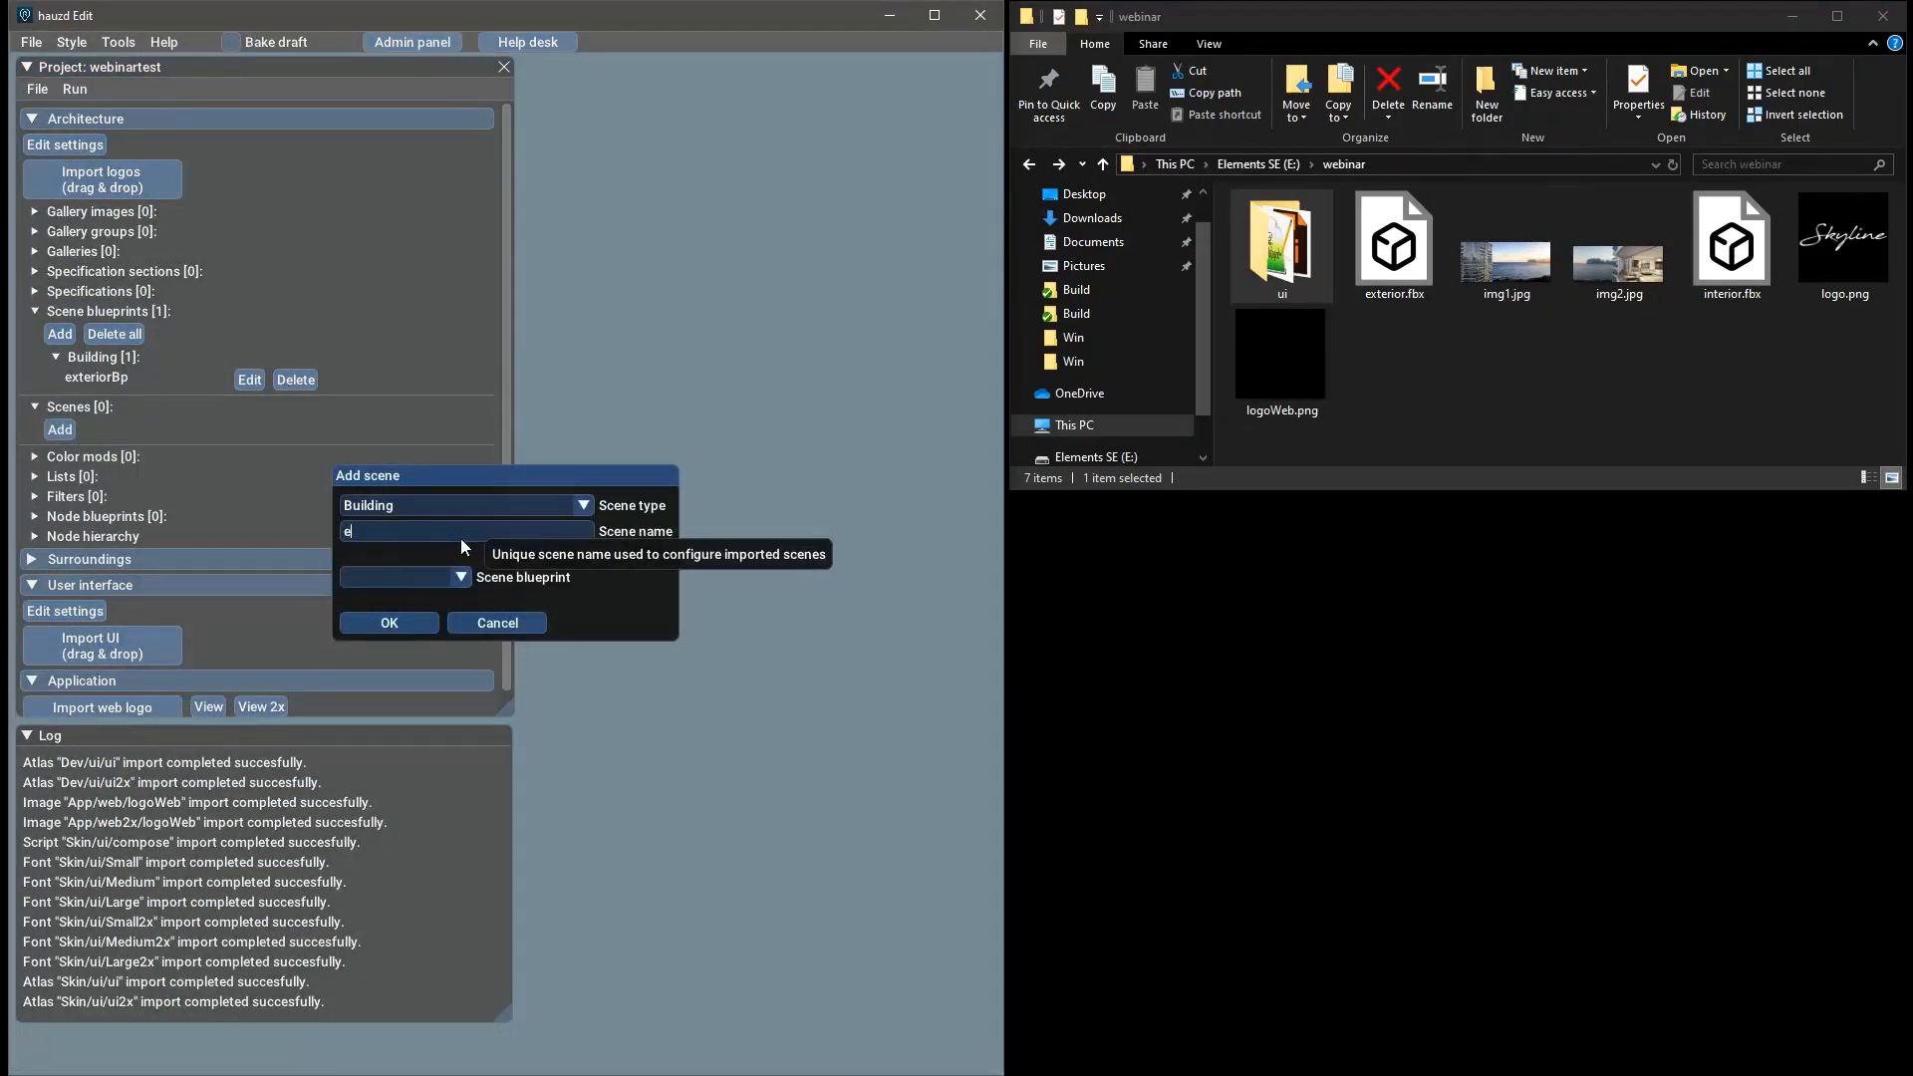
type("xterior")
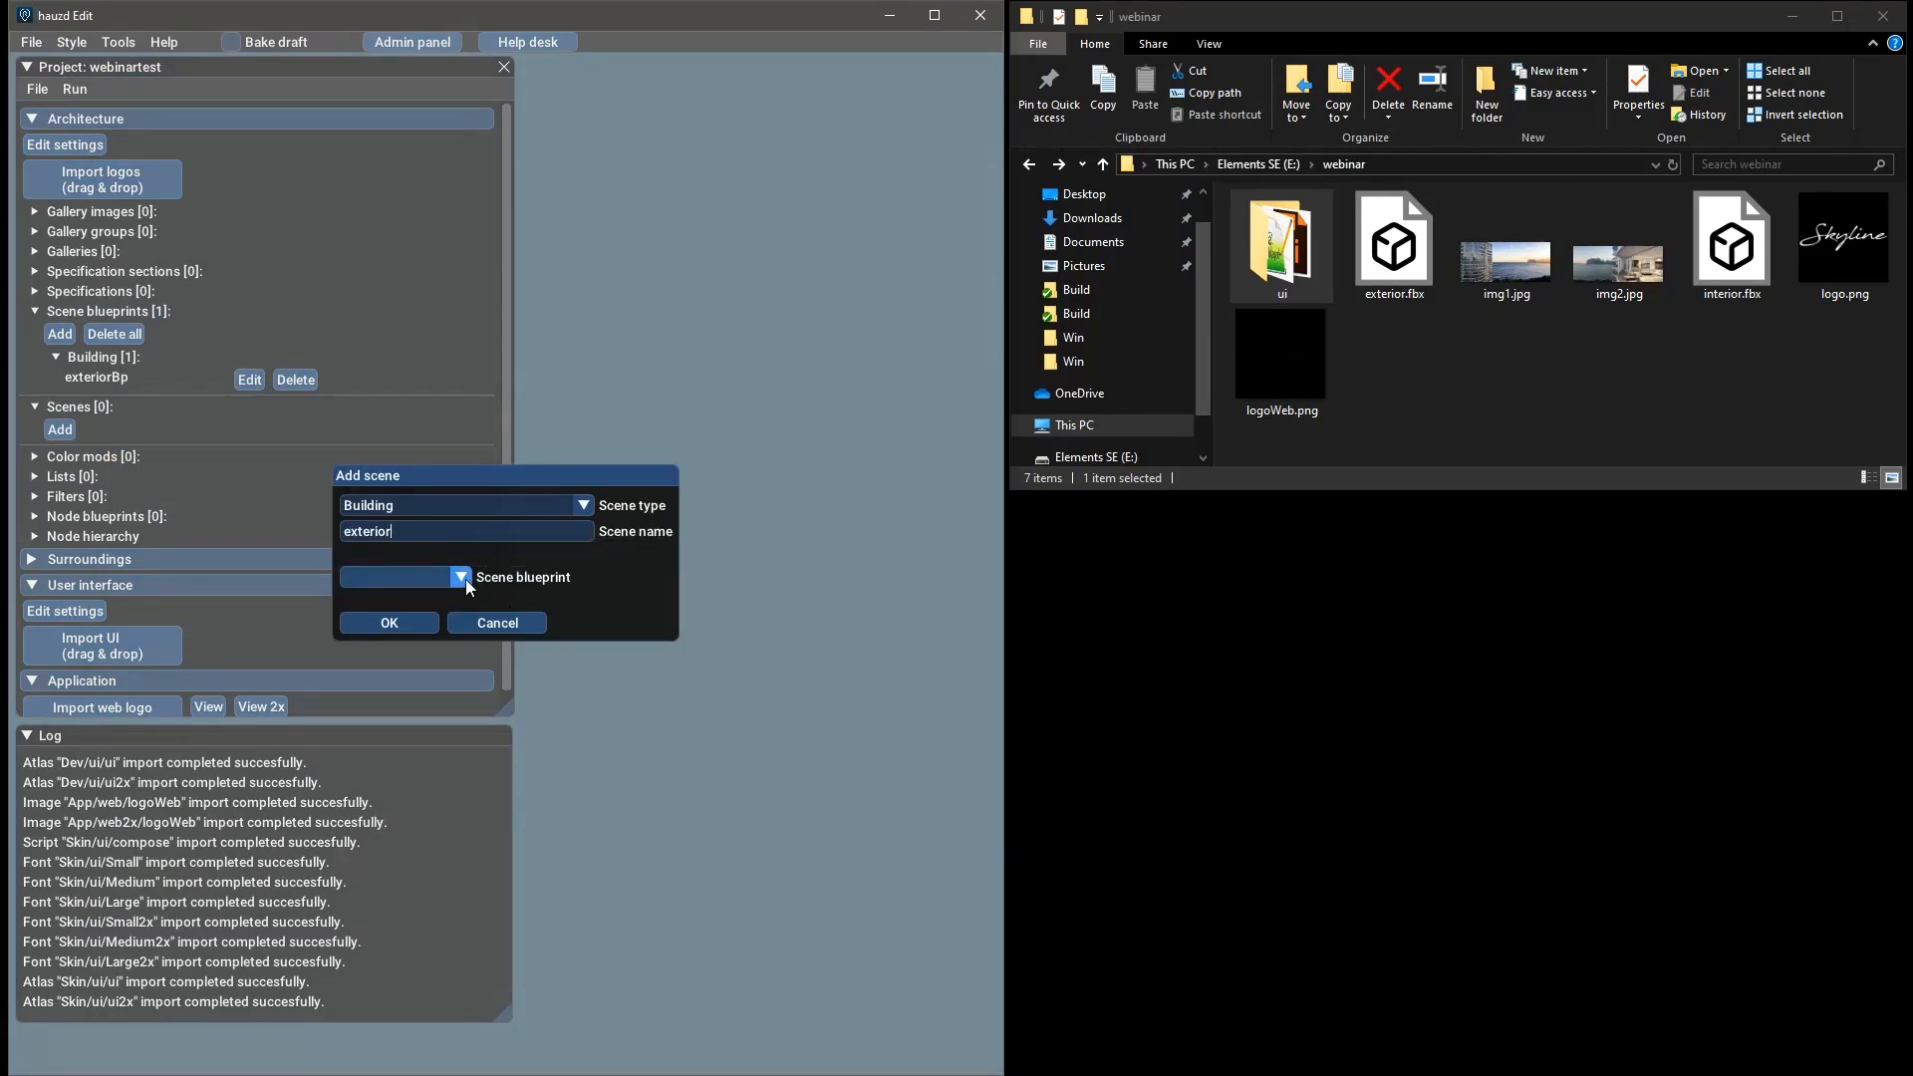
left_click(454, 579)
left_click(416, 606)
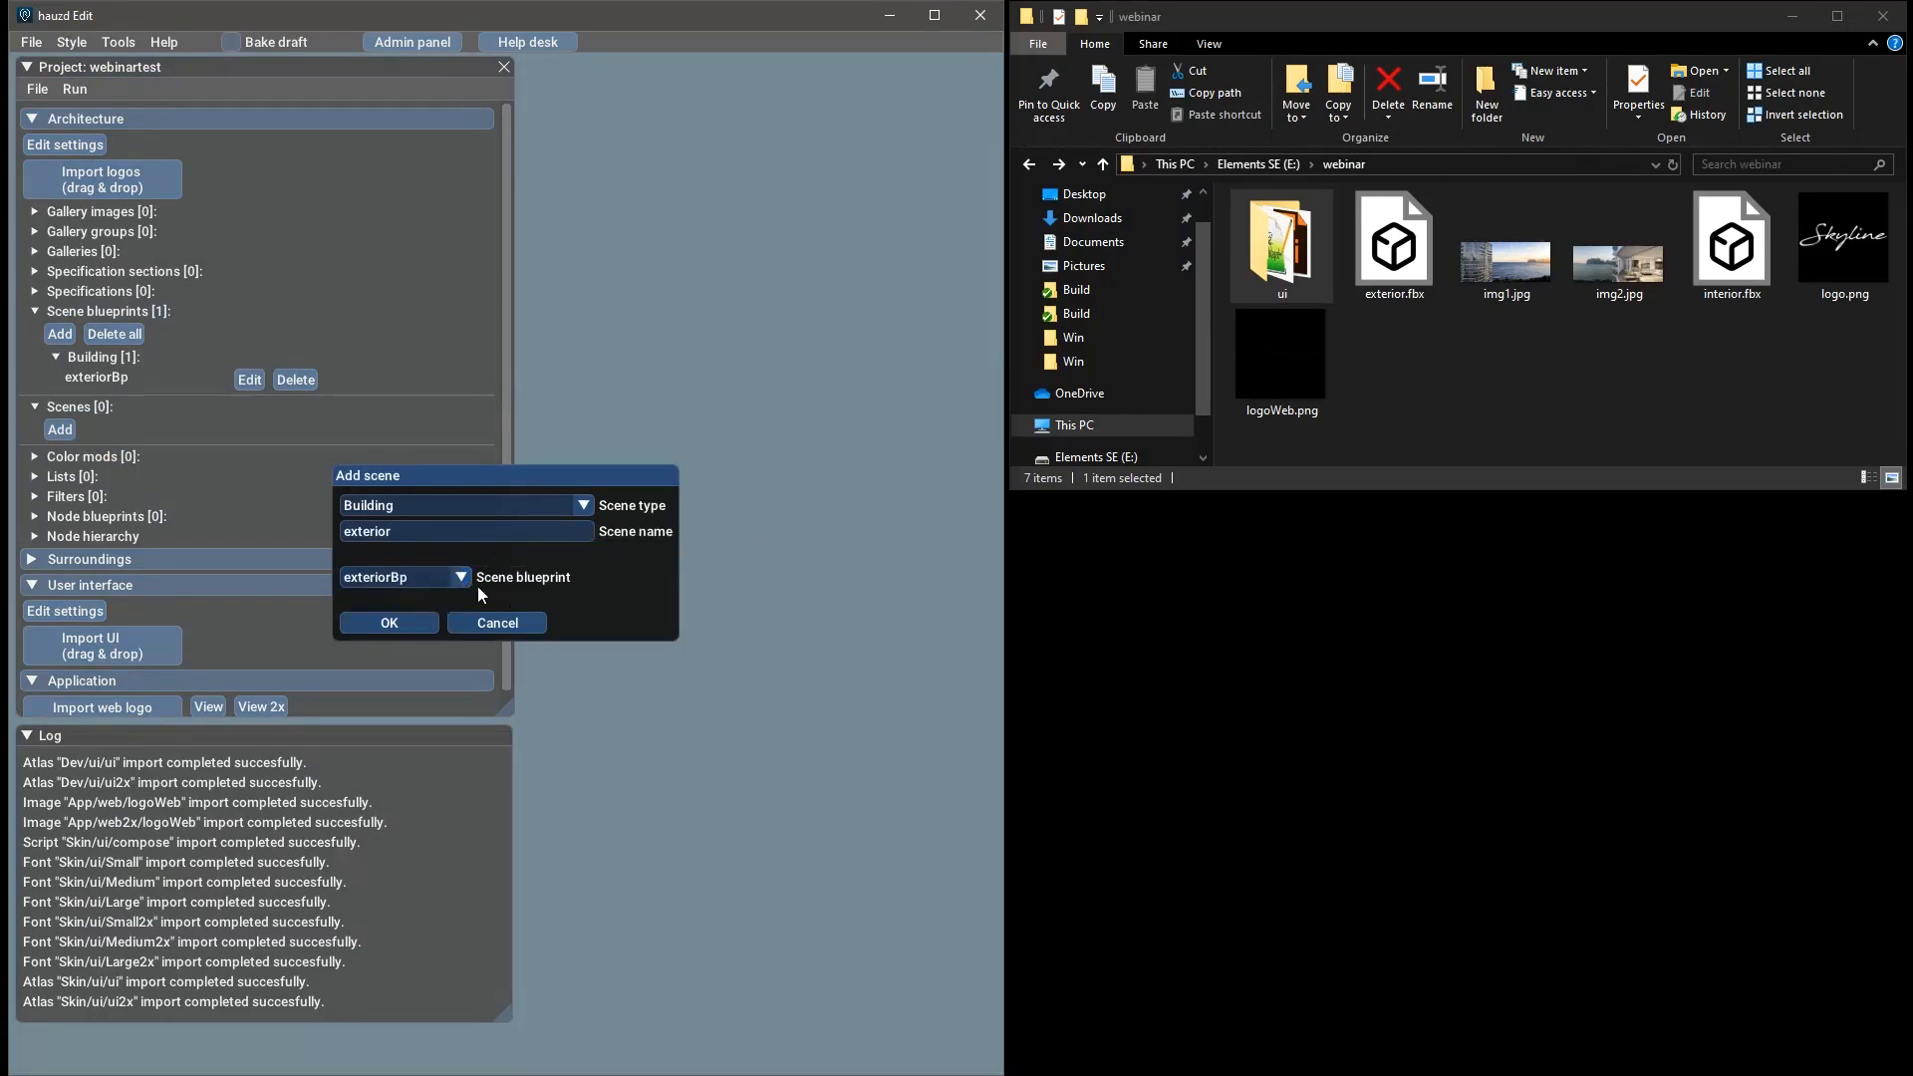
left_click(415, 625)
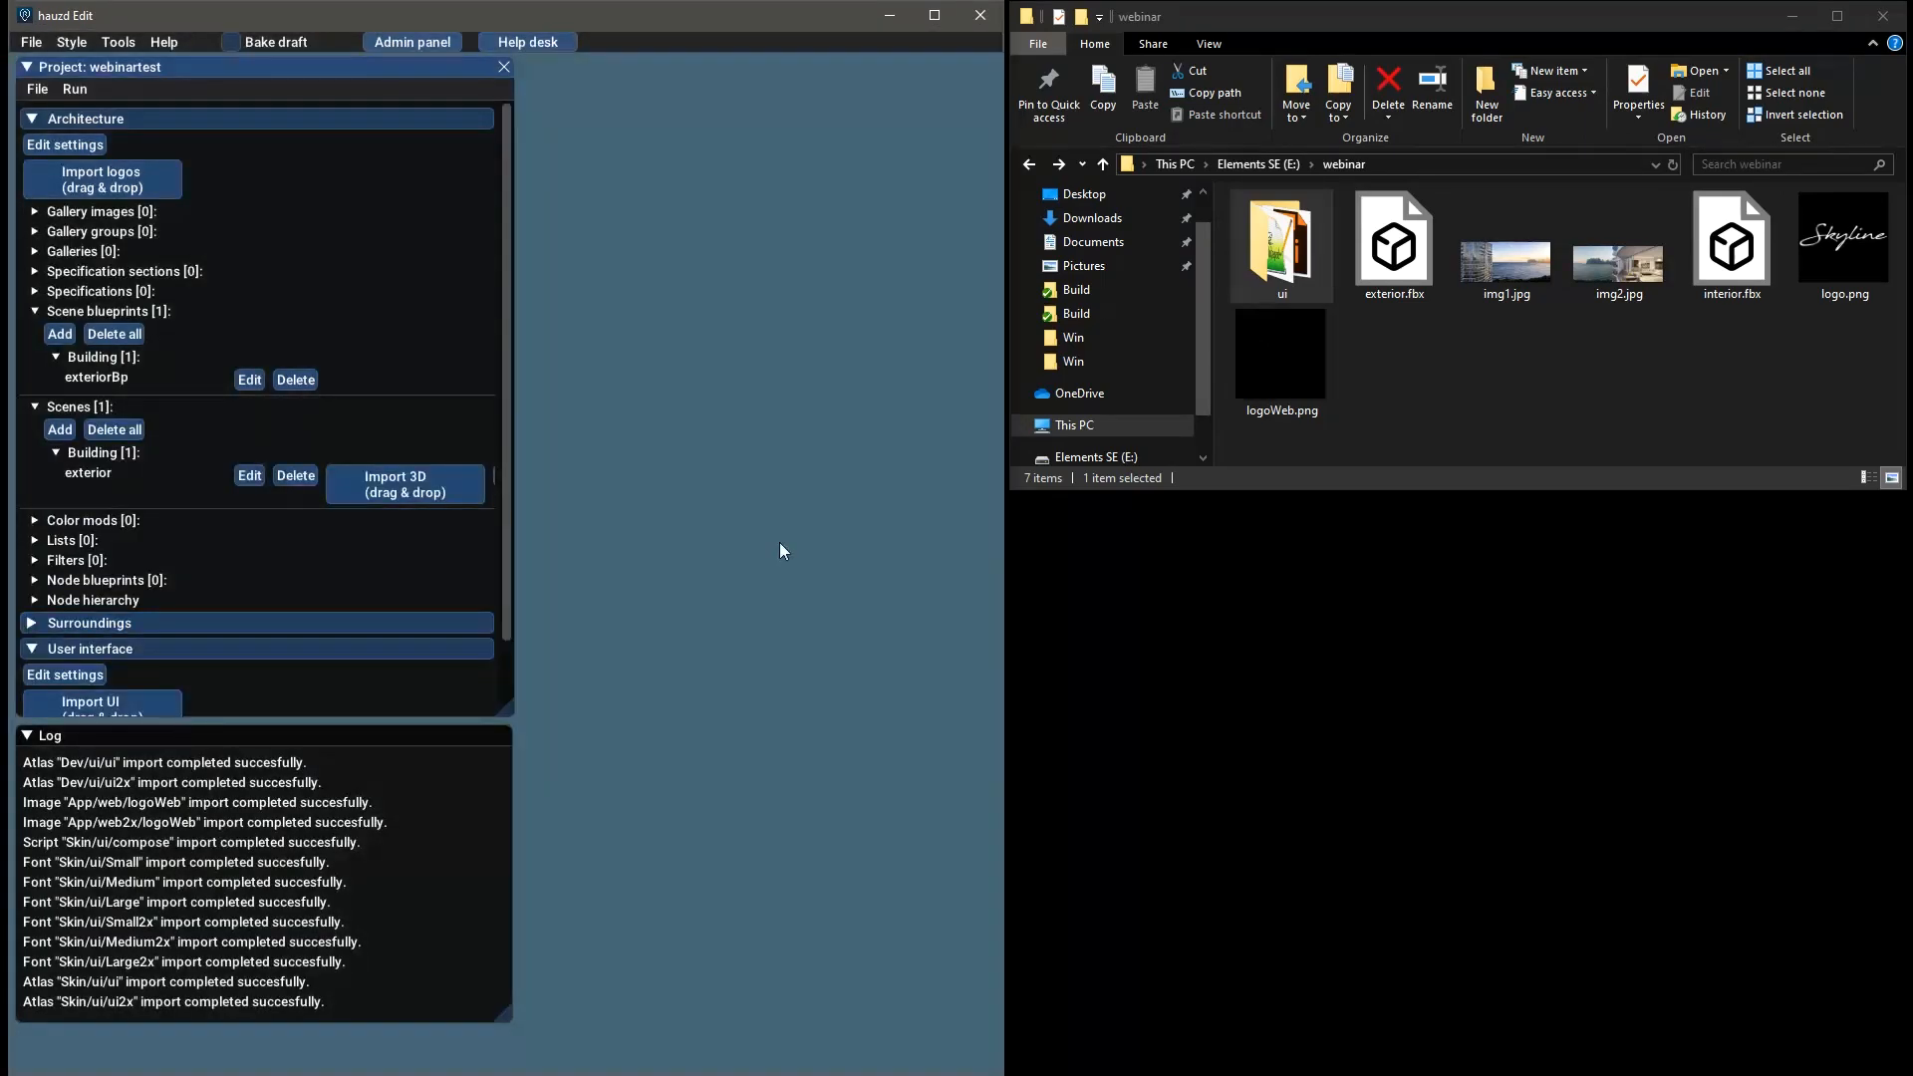
Widen the project window to show all scene options, and import exterior.fbx as the exterior scene's 3D model
left_click_drag(506, 710, 766, 720)
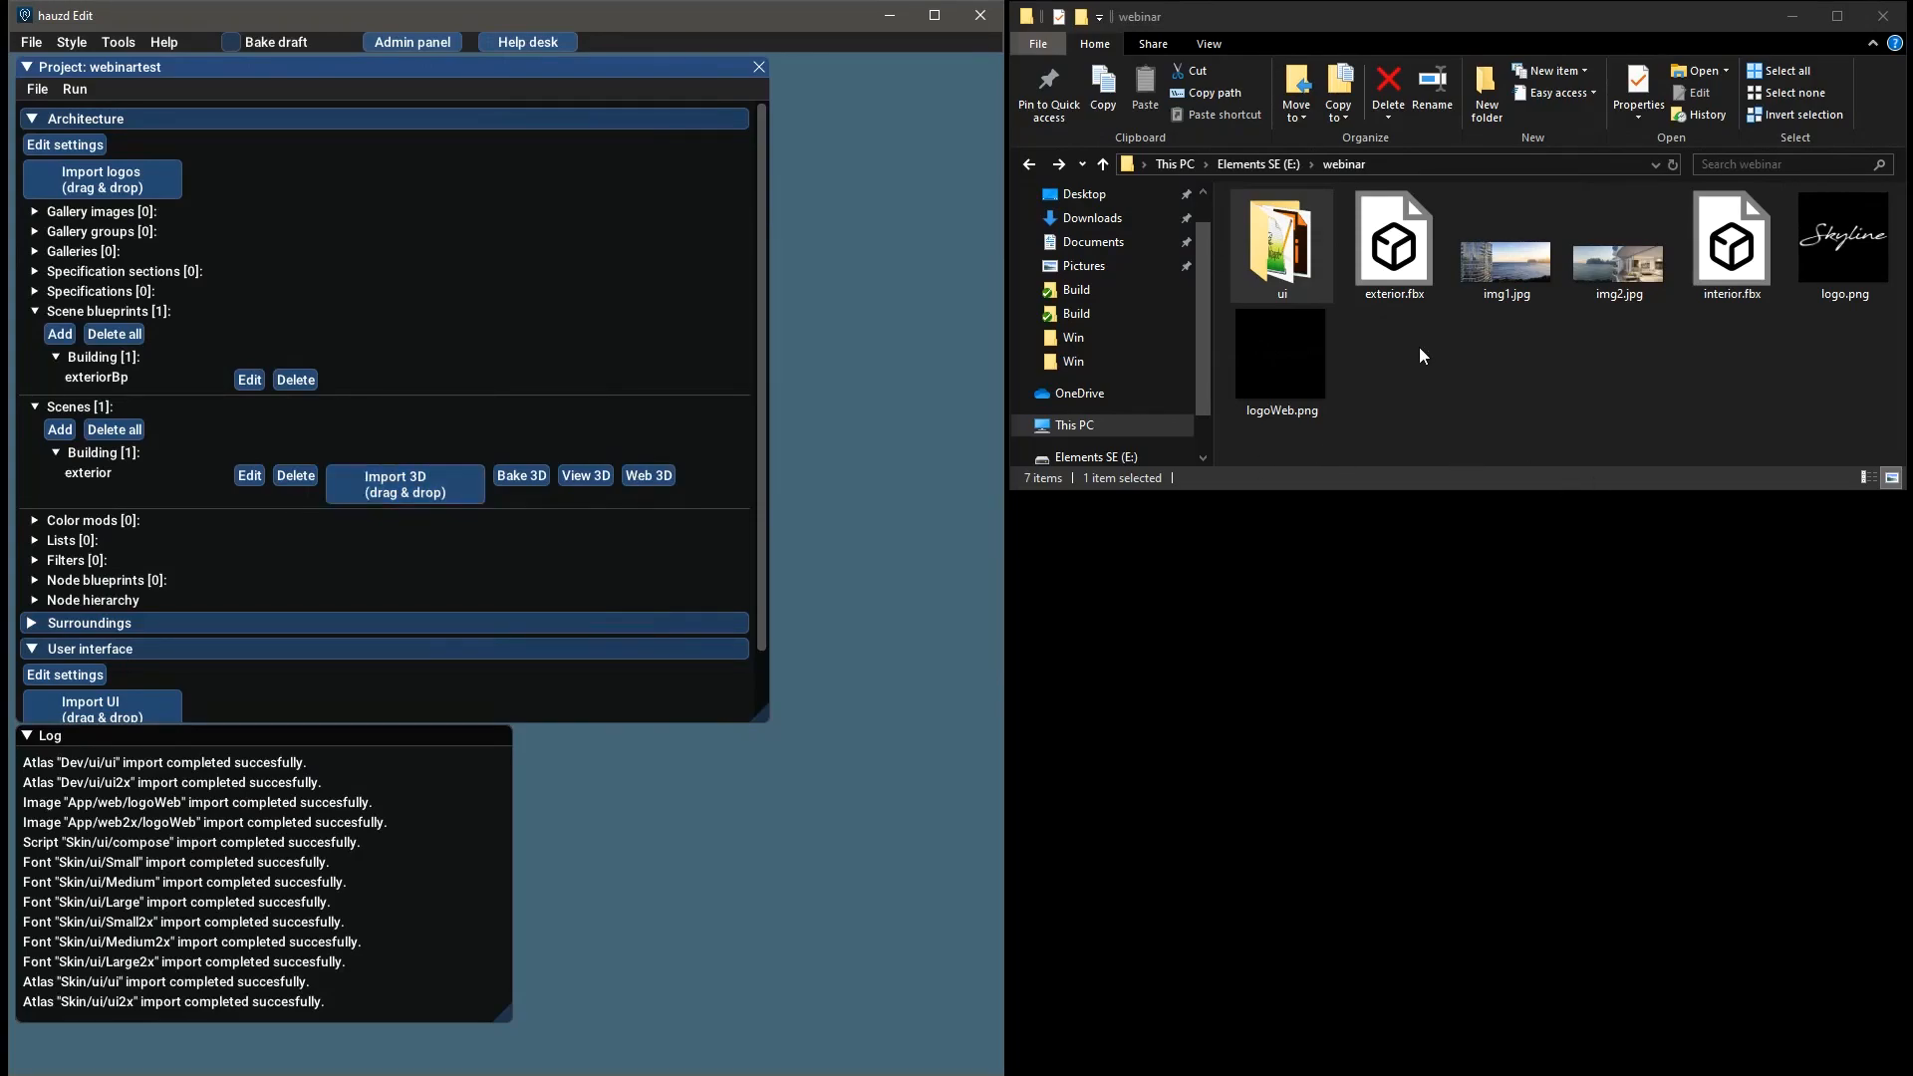
left_click(1414, 271)
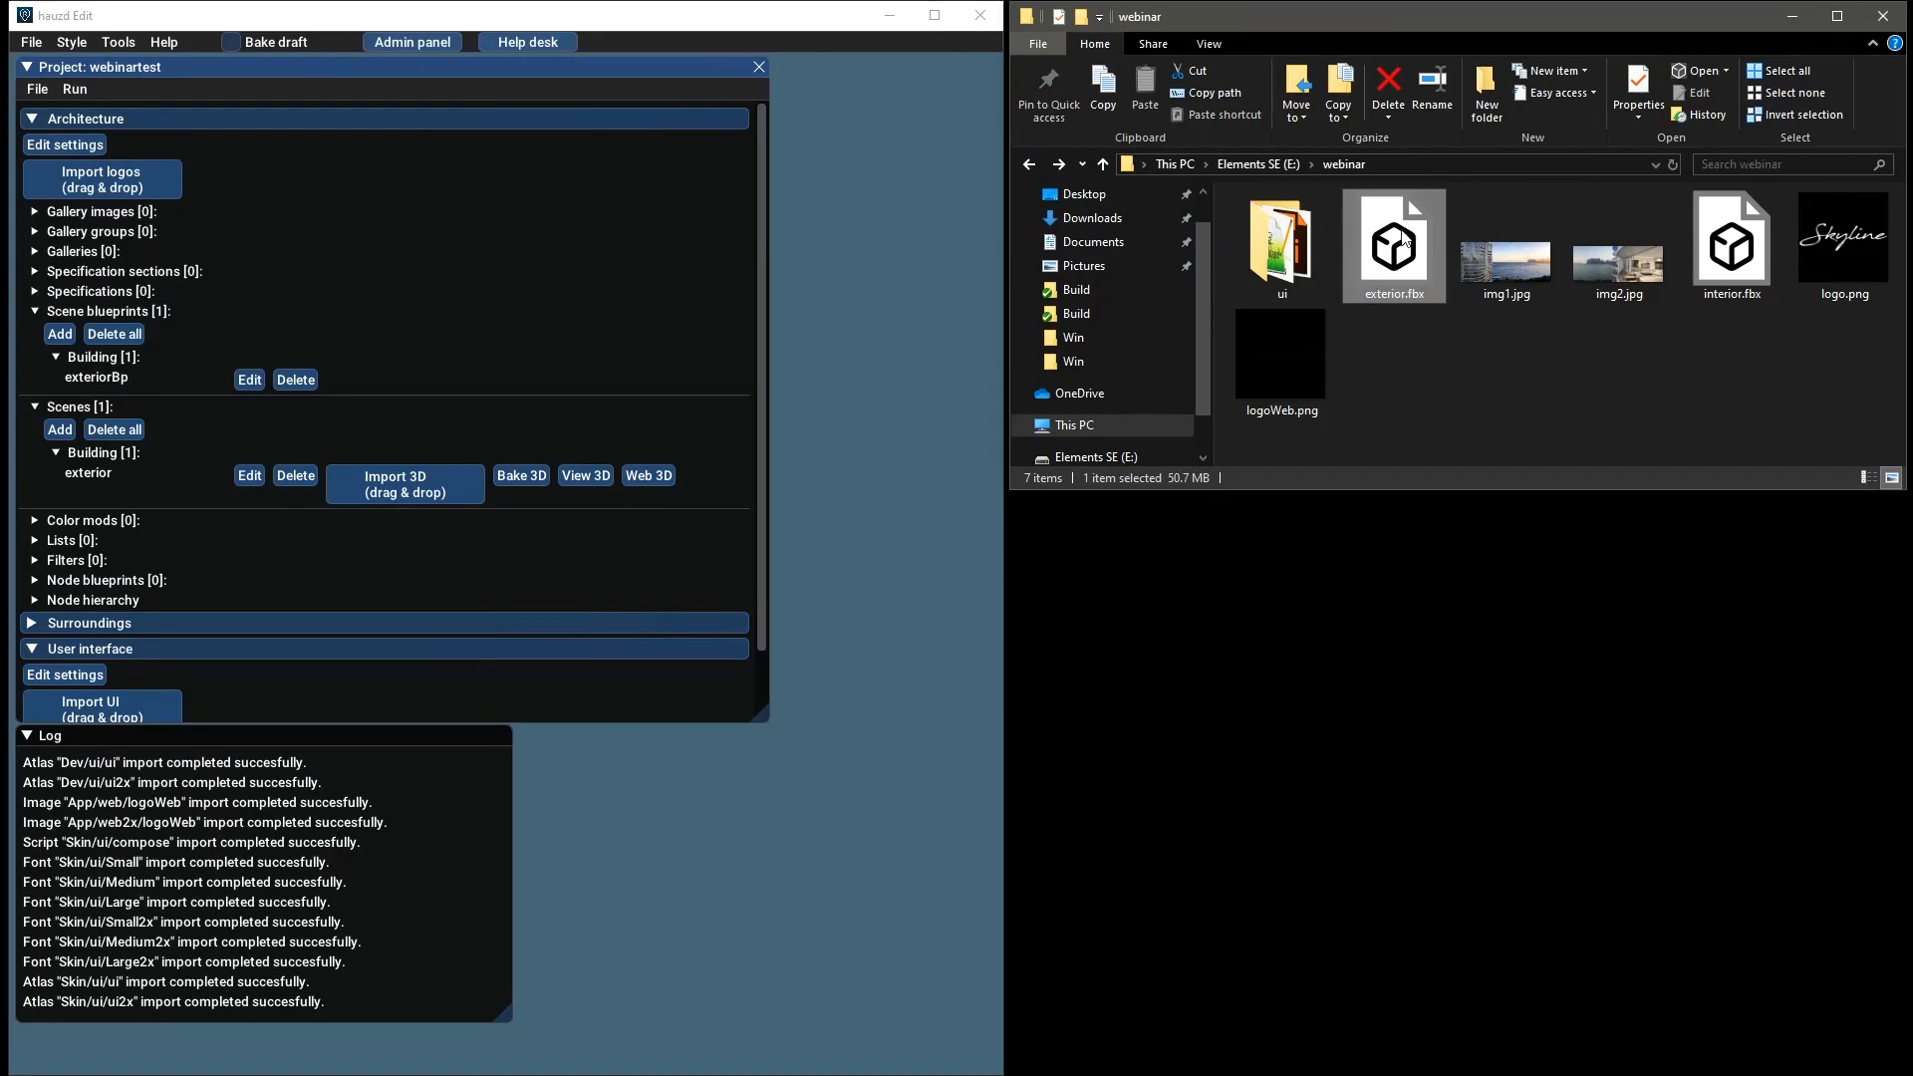
left_click_drag(1401, 246, 406, 484)
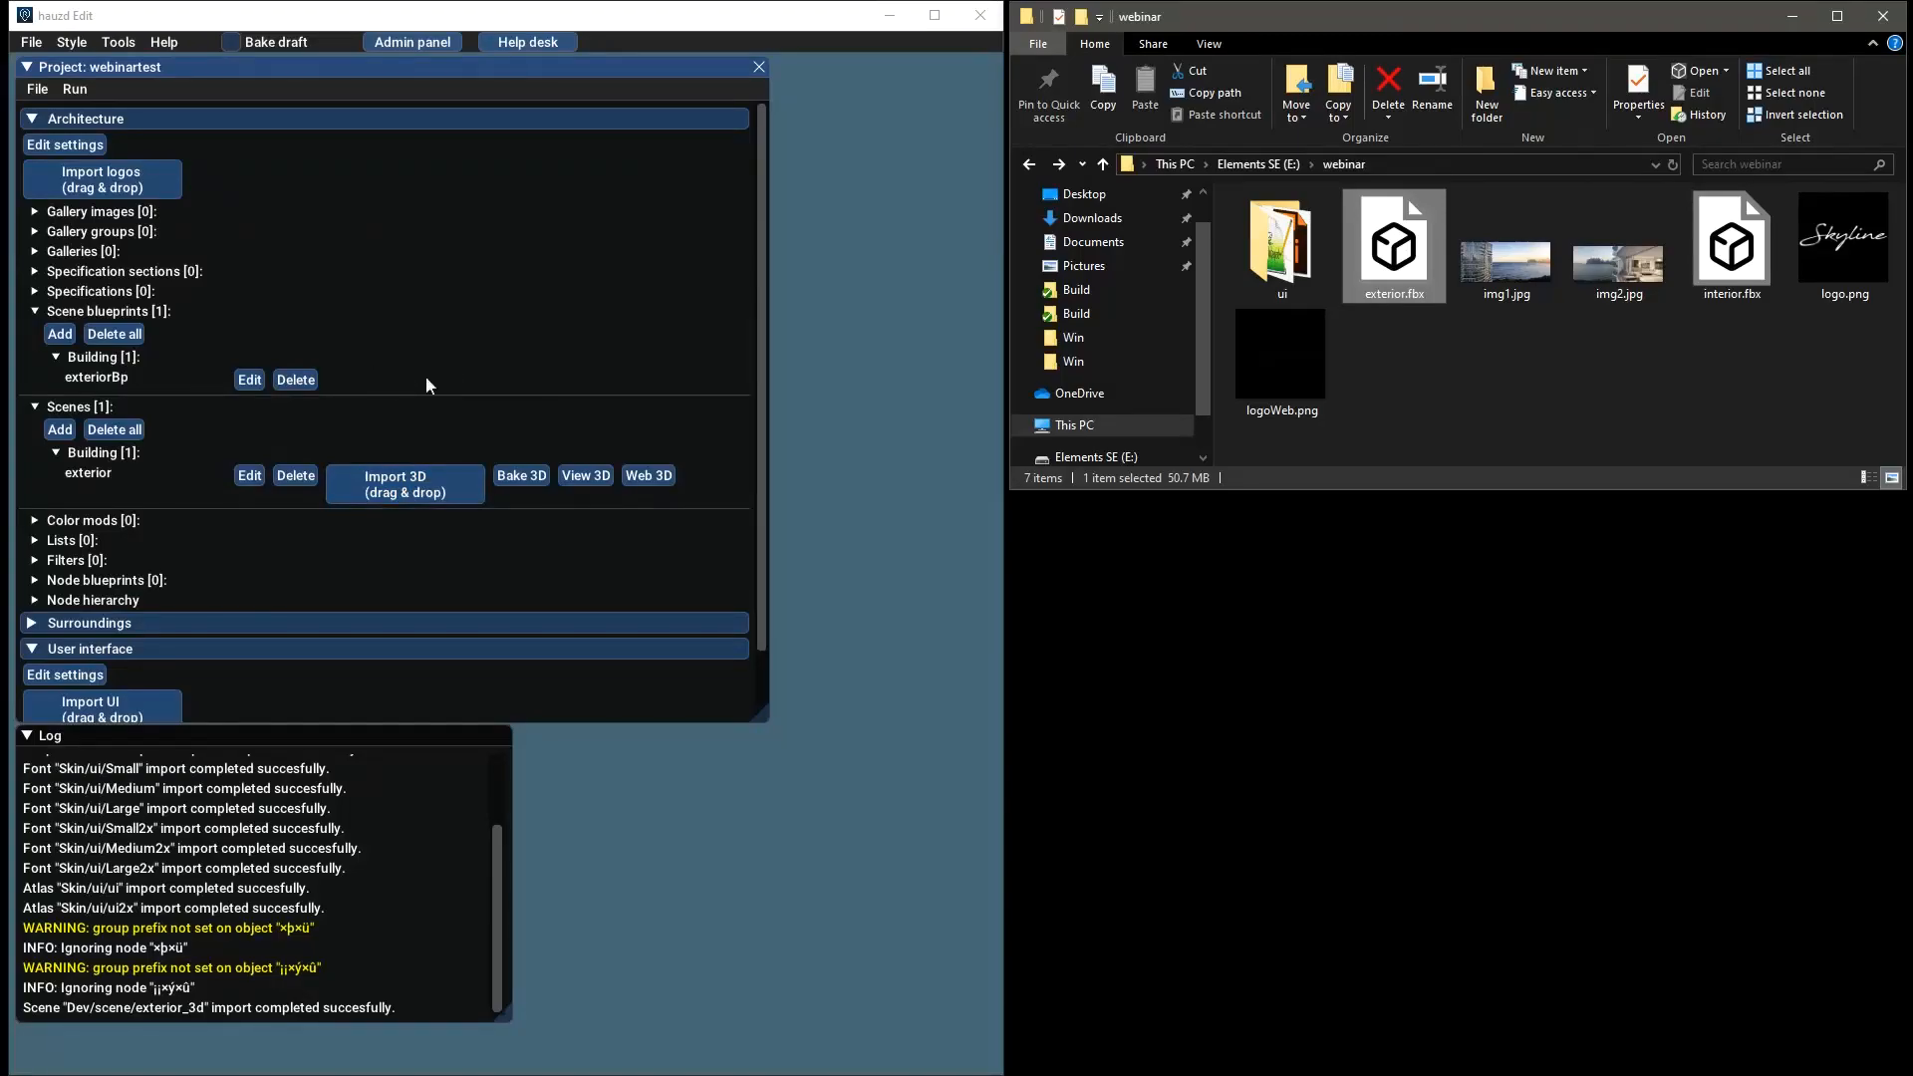
View the imported exterior scene in 3D, inspect the tower and its surroundings from several angles, and close the viewer
left_click(583, 472)
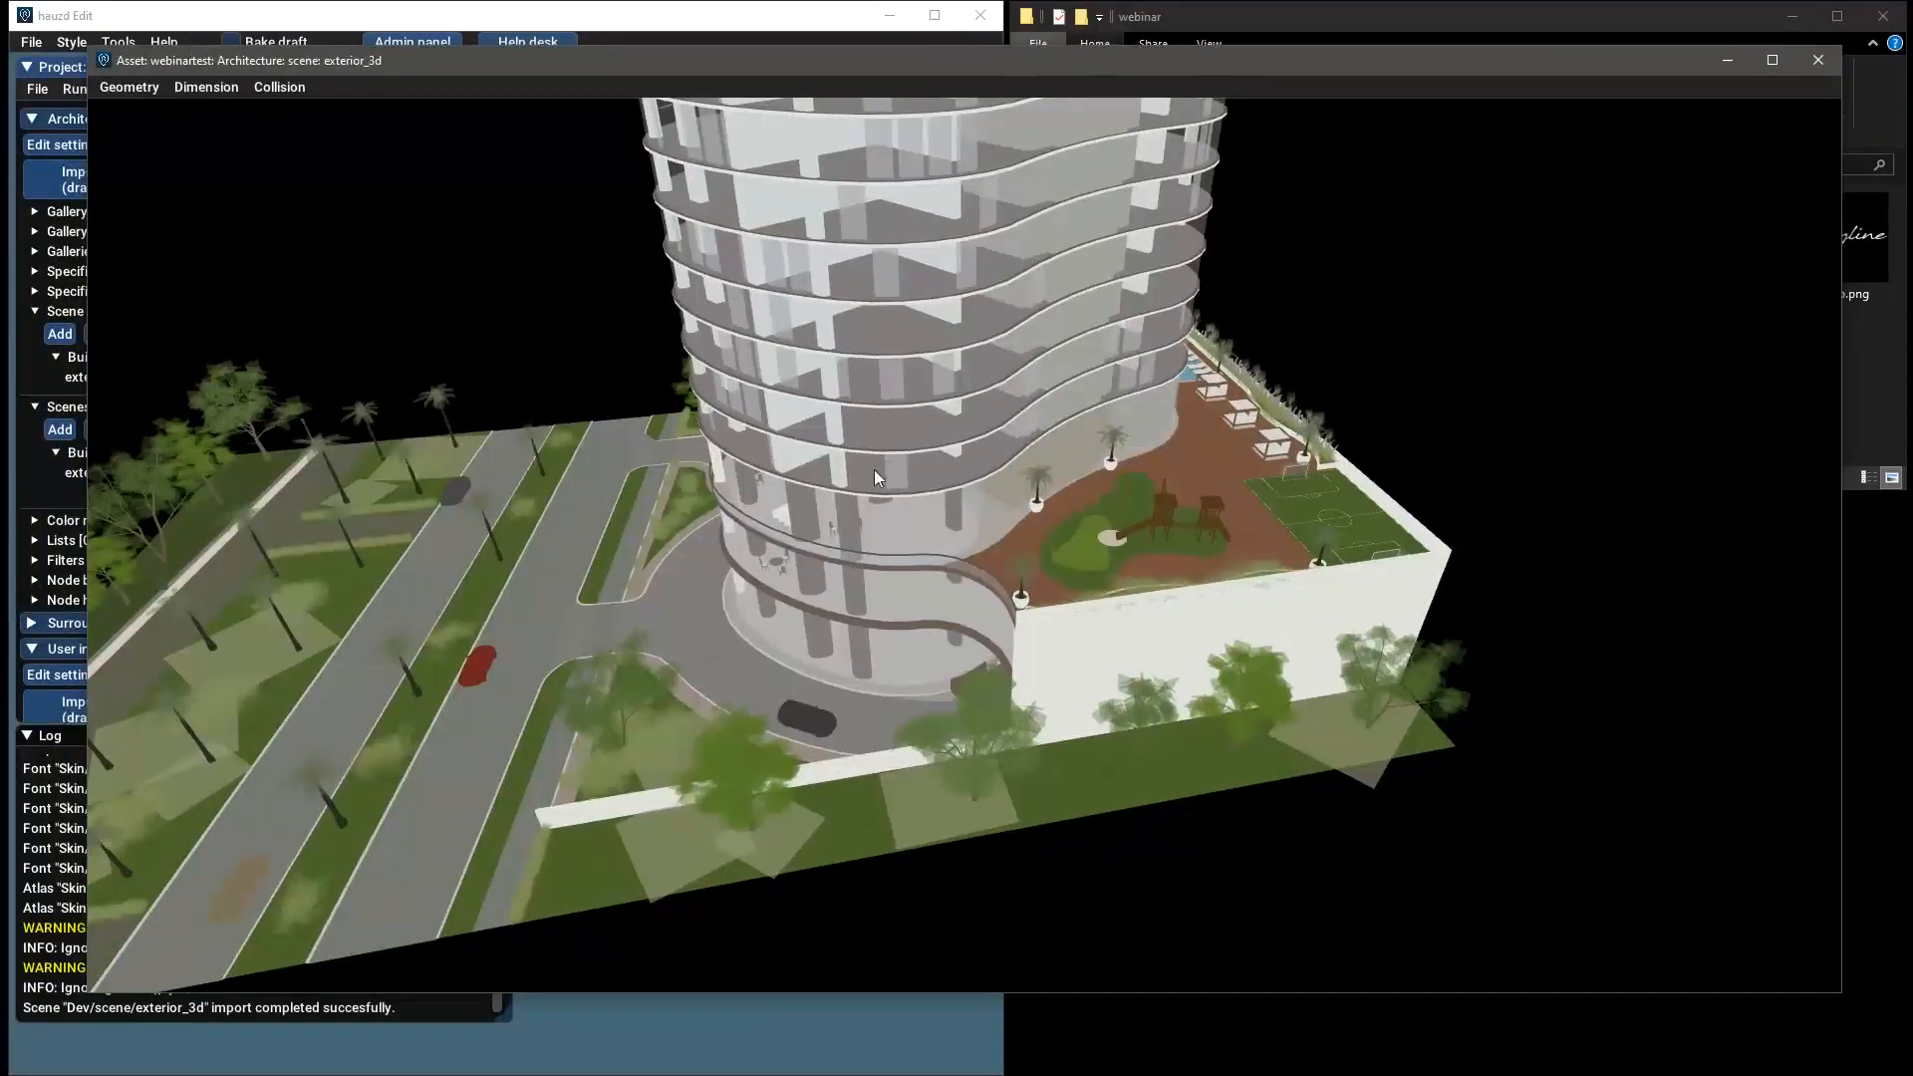
left_click_drag(715, 649, 718, 652)
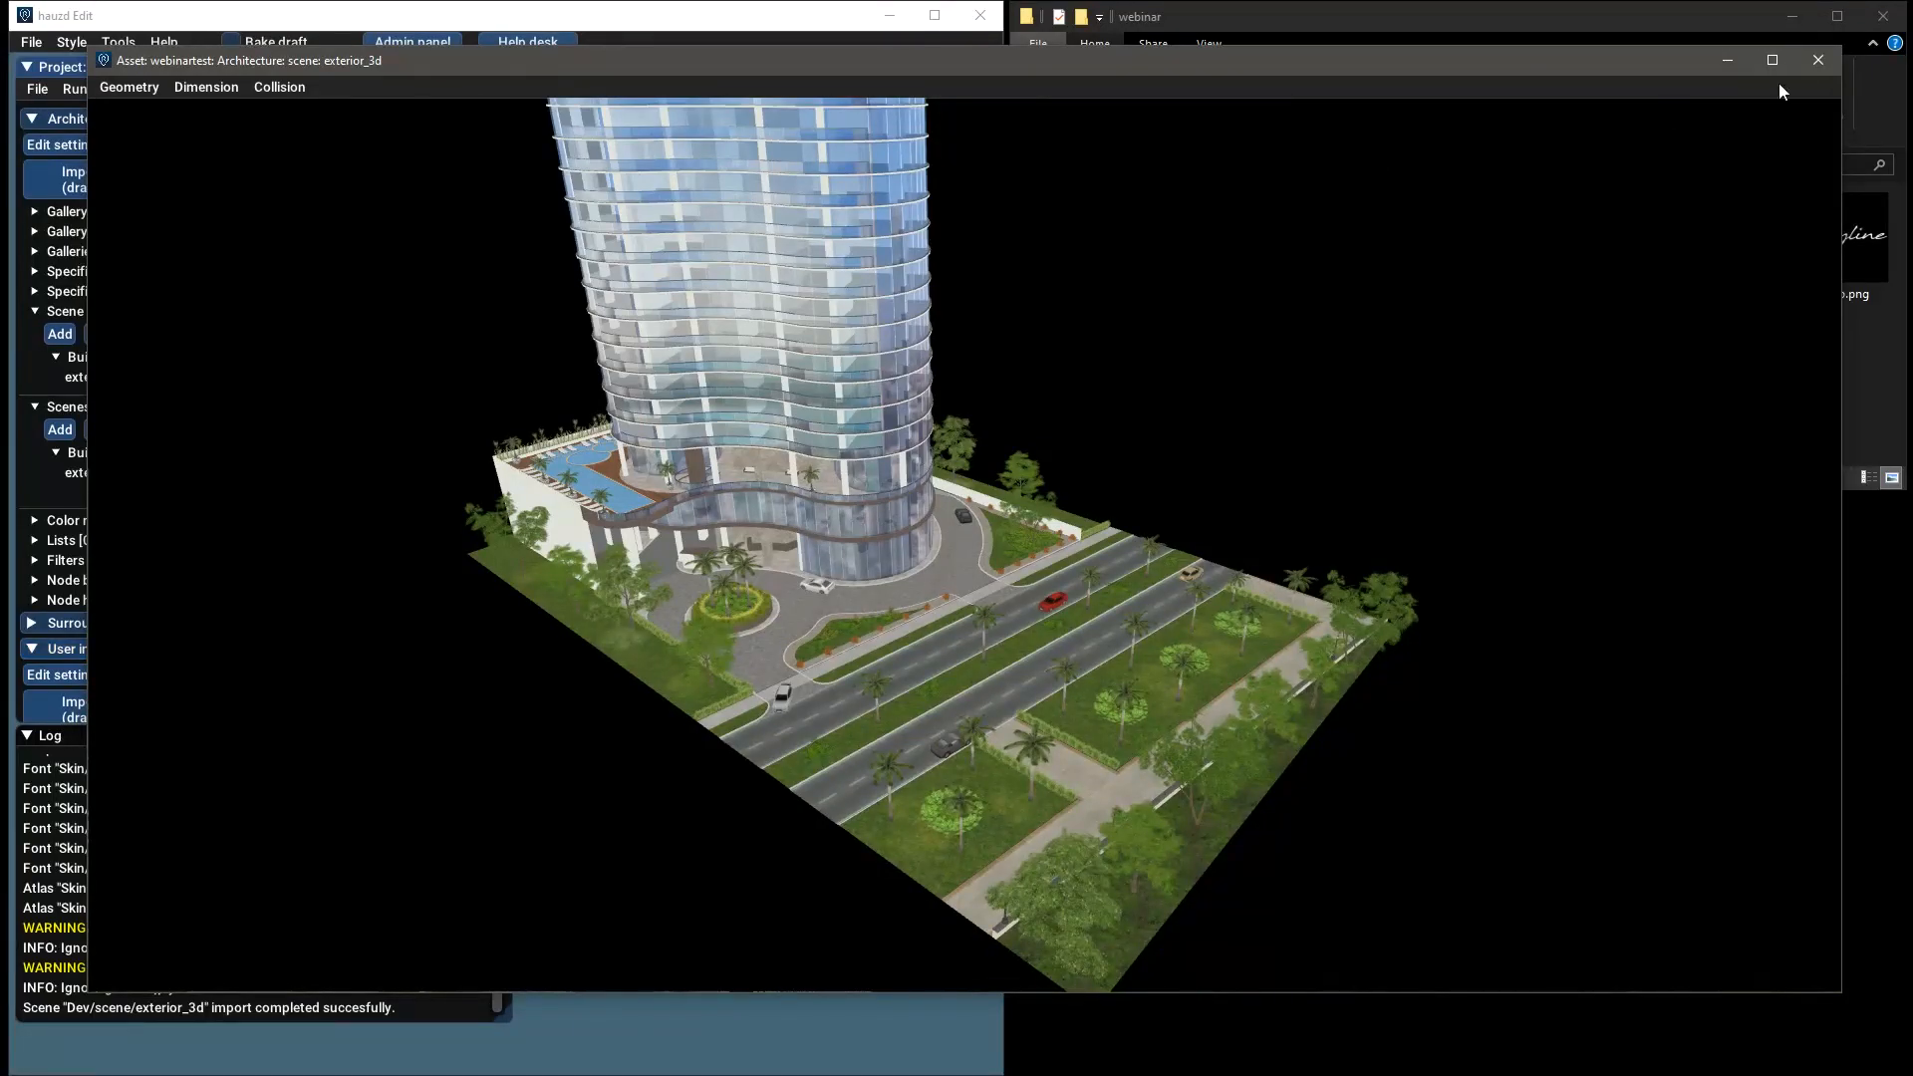
left_click_drag(966, 525, 966, 524)
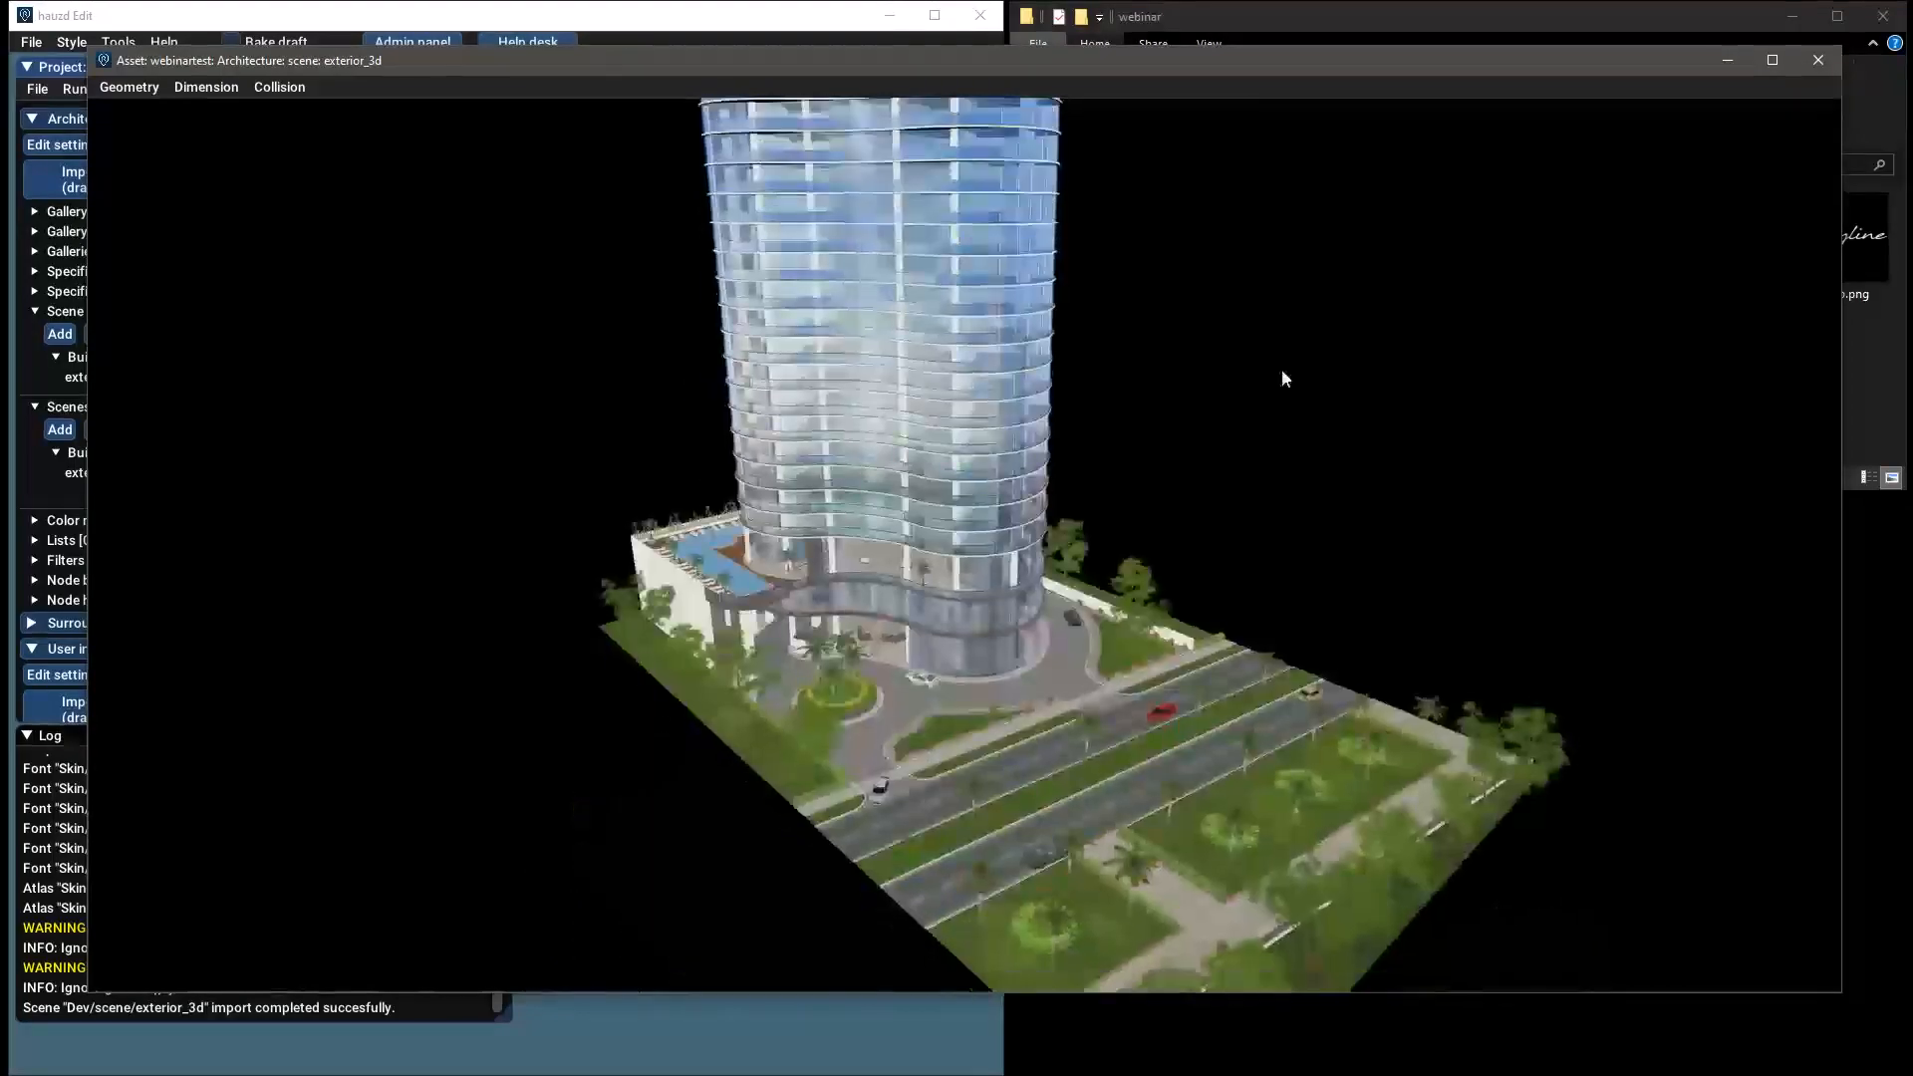
left_click(1818, 62)
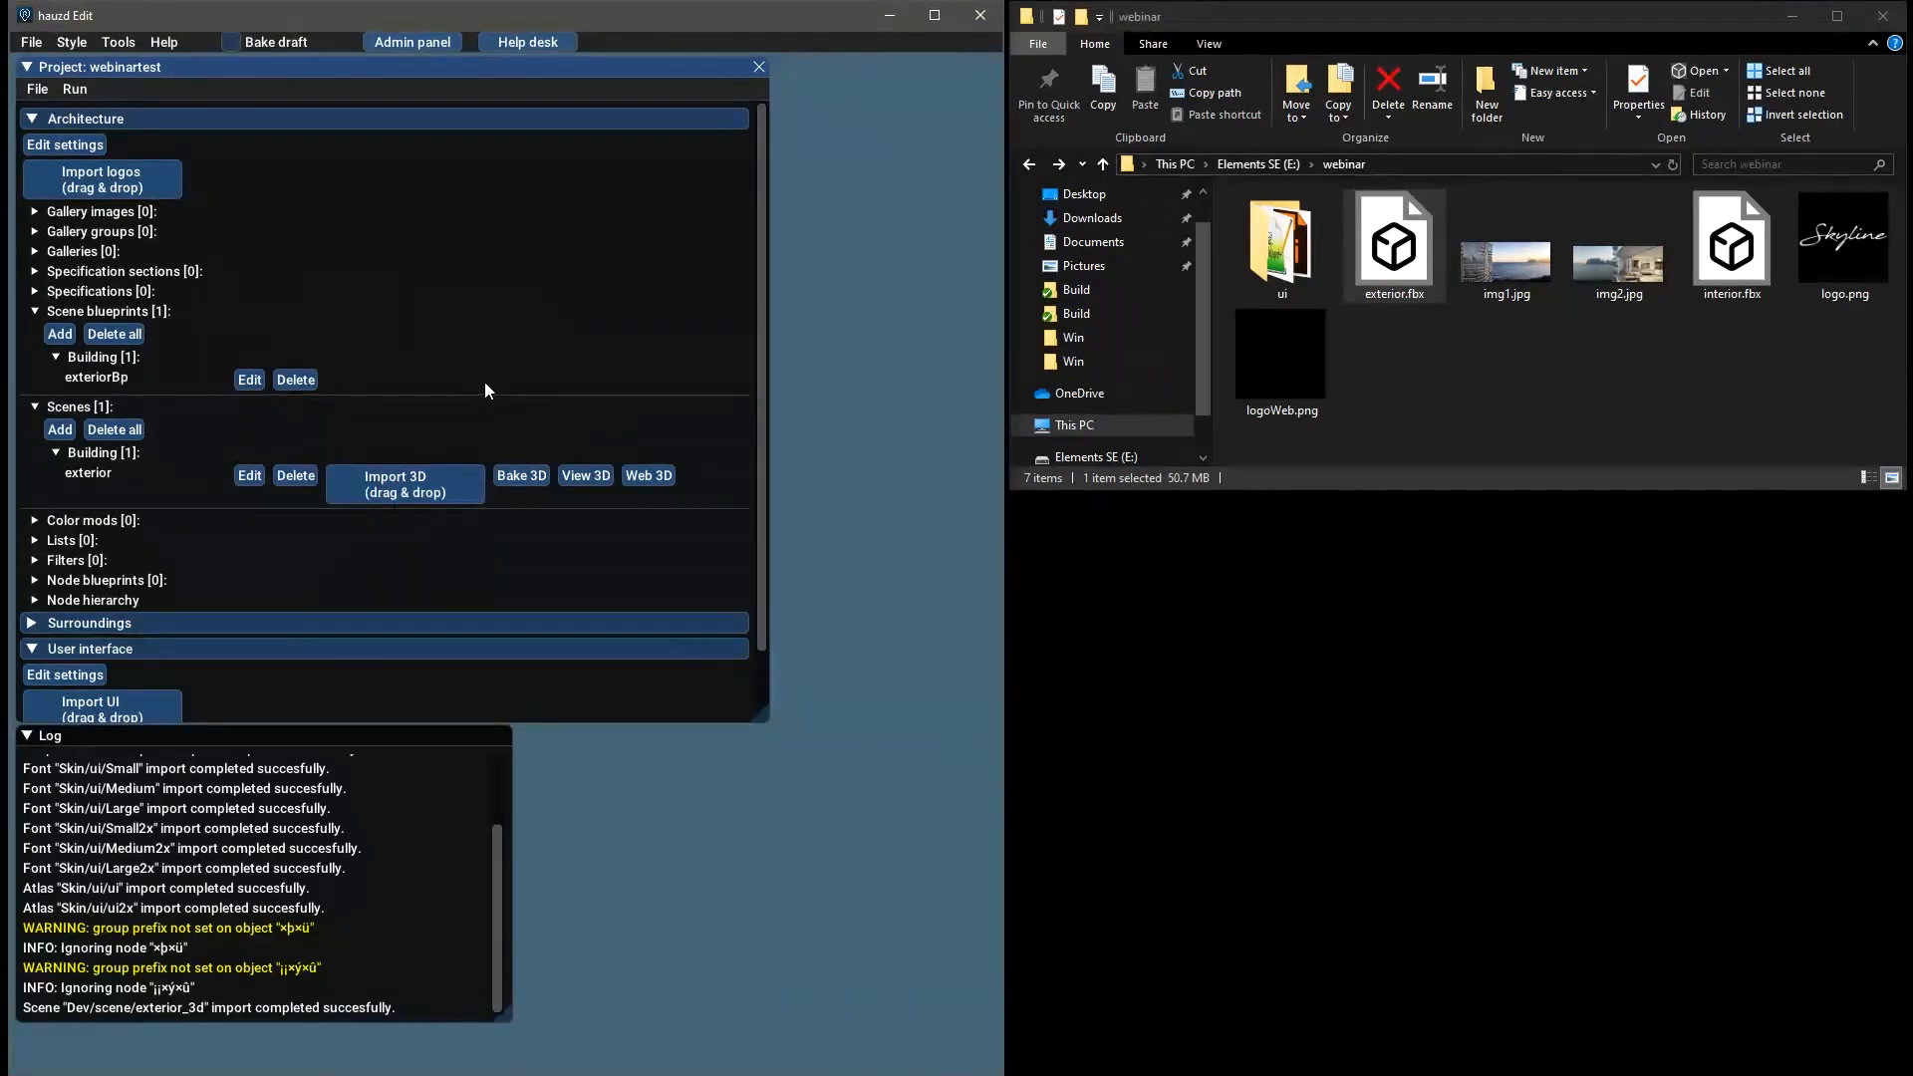
Add a Floor scene blueprint named interiorBp with the default settings, after reviewing its camera, ambient occlusion and light baking options
left_click(59, 334)
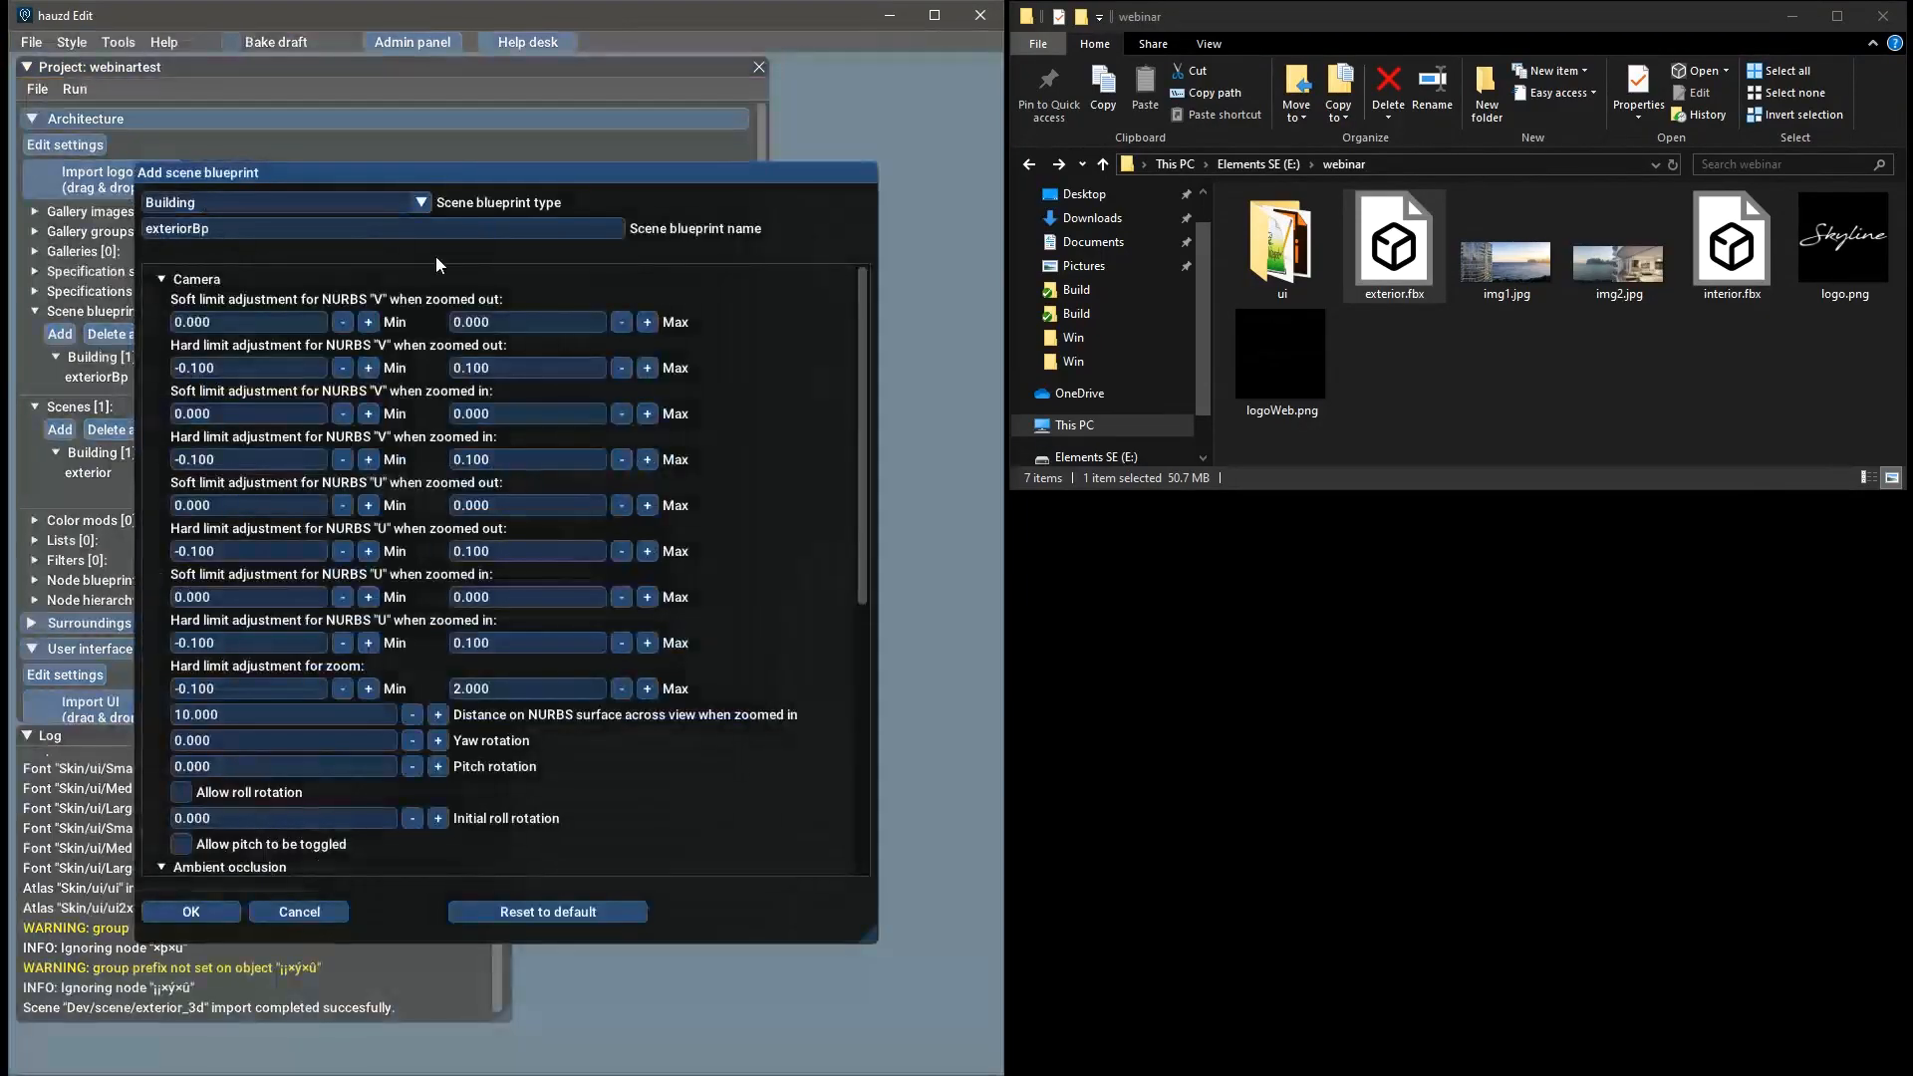
left_click(248, 205)
left_click(181, 313)
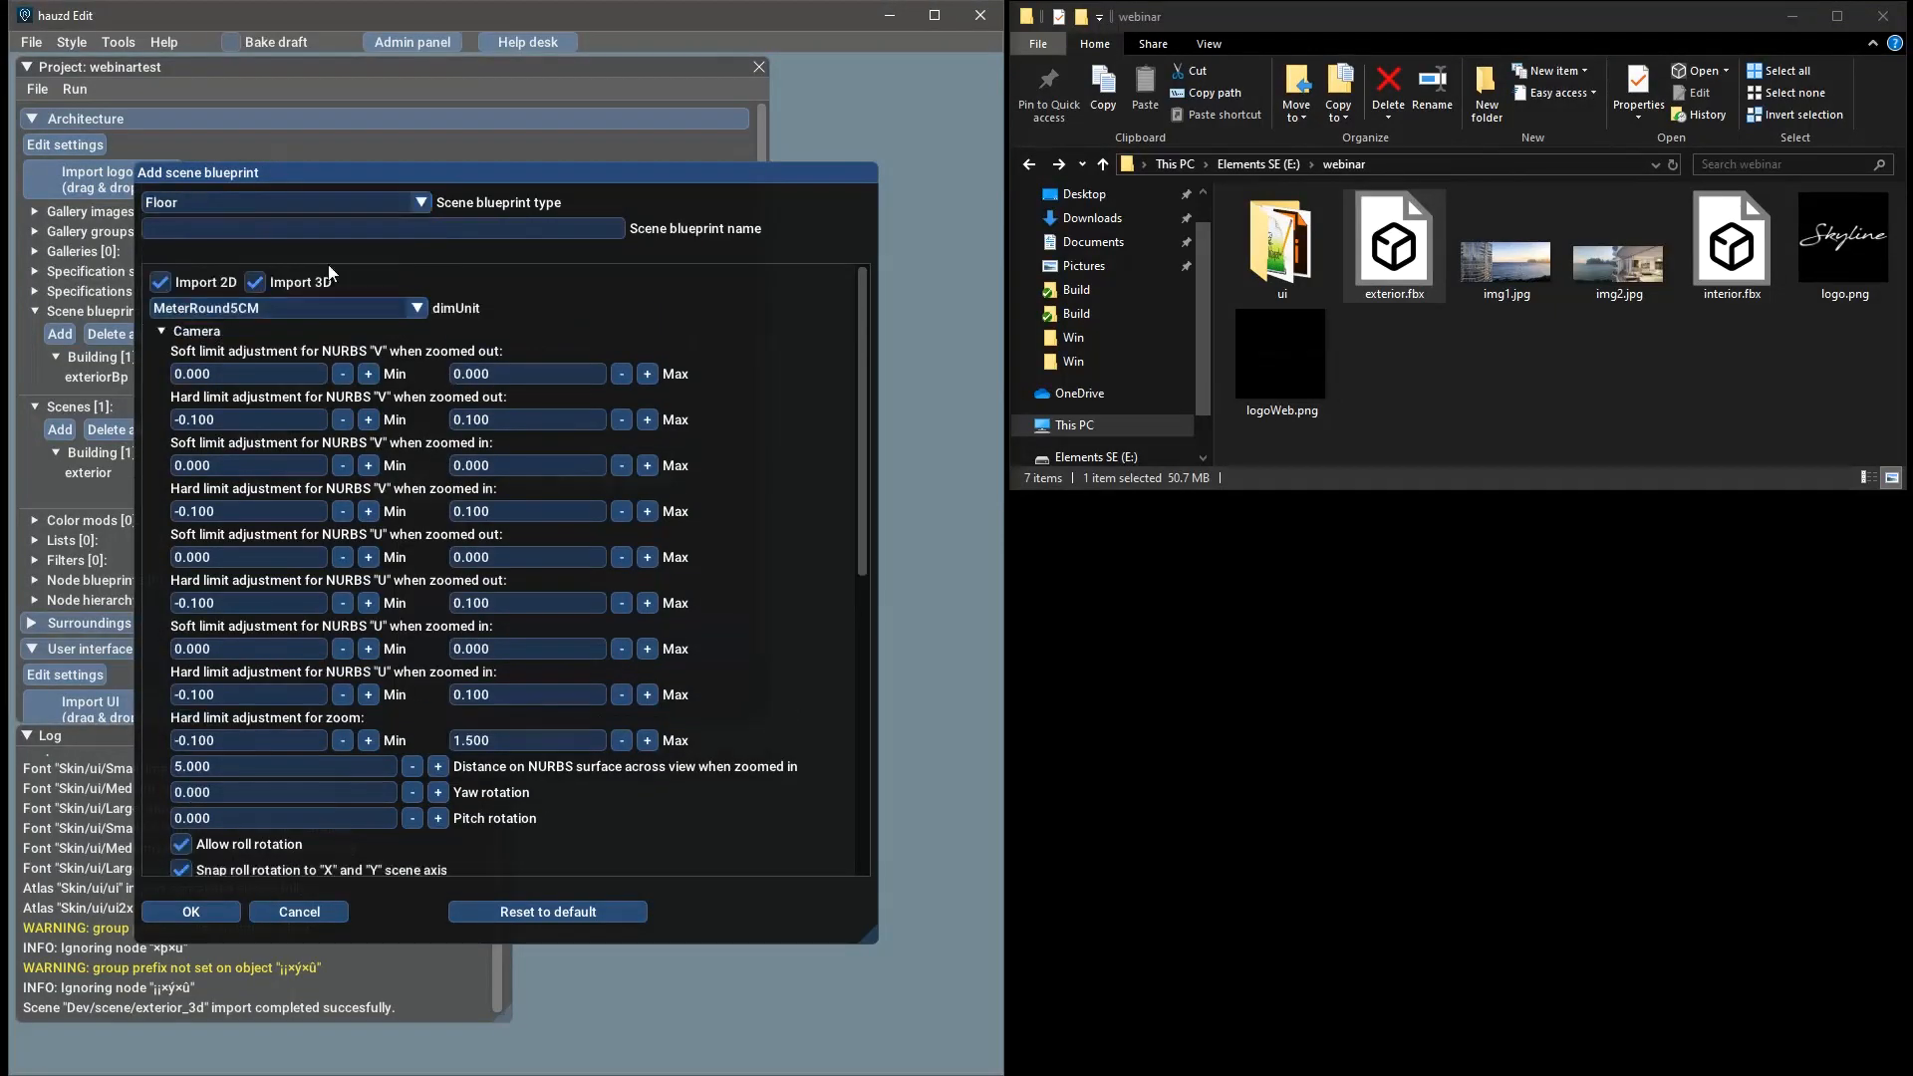
type("interiorBp")
scroll(423, 428, "down", 5)
scroll(426, 488, "up", 5)
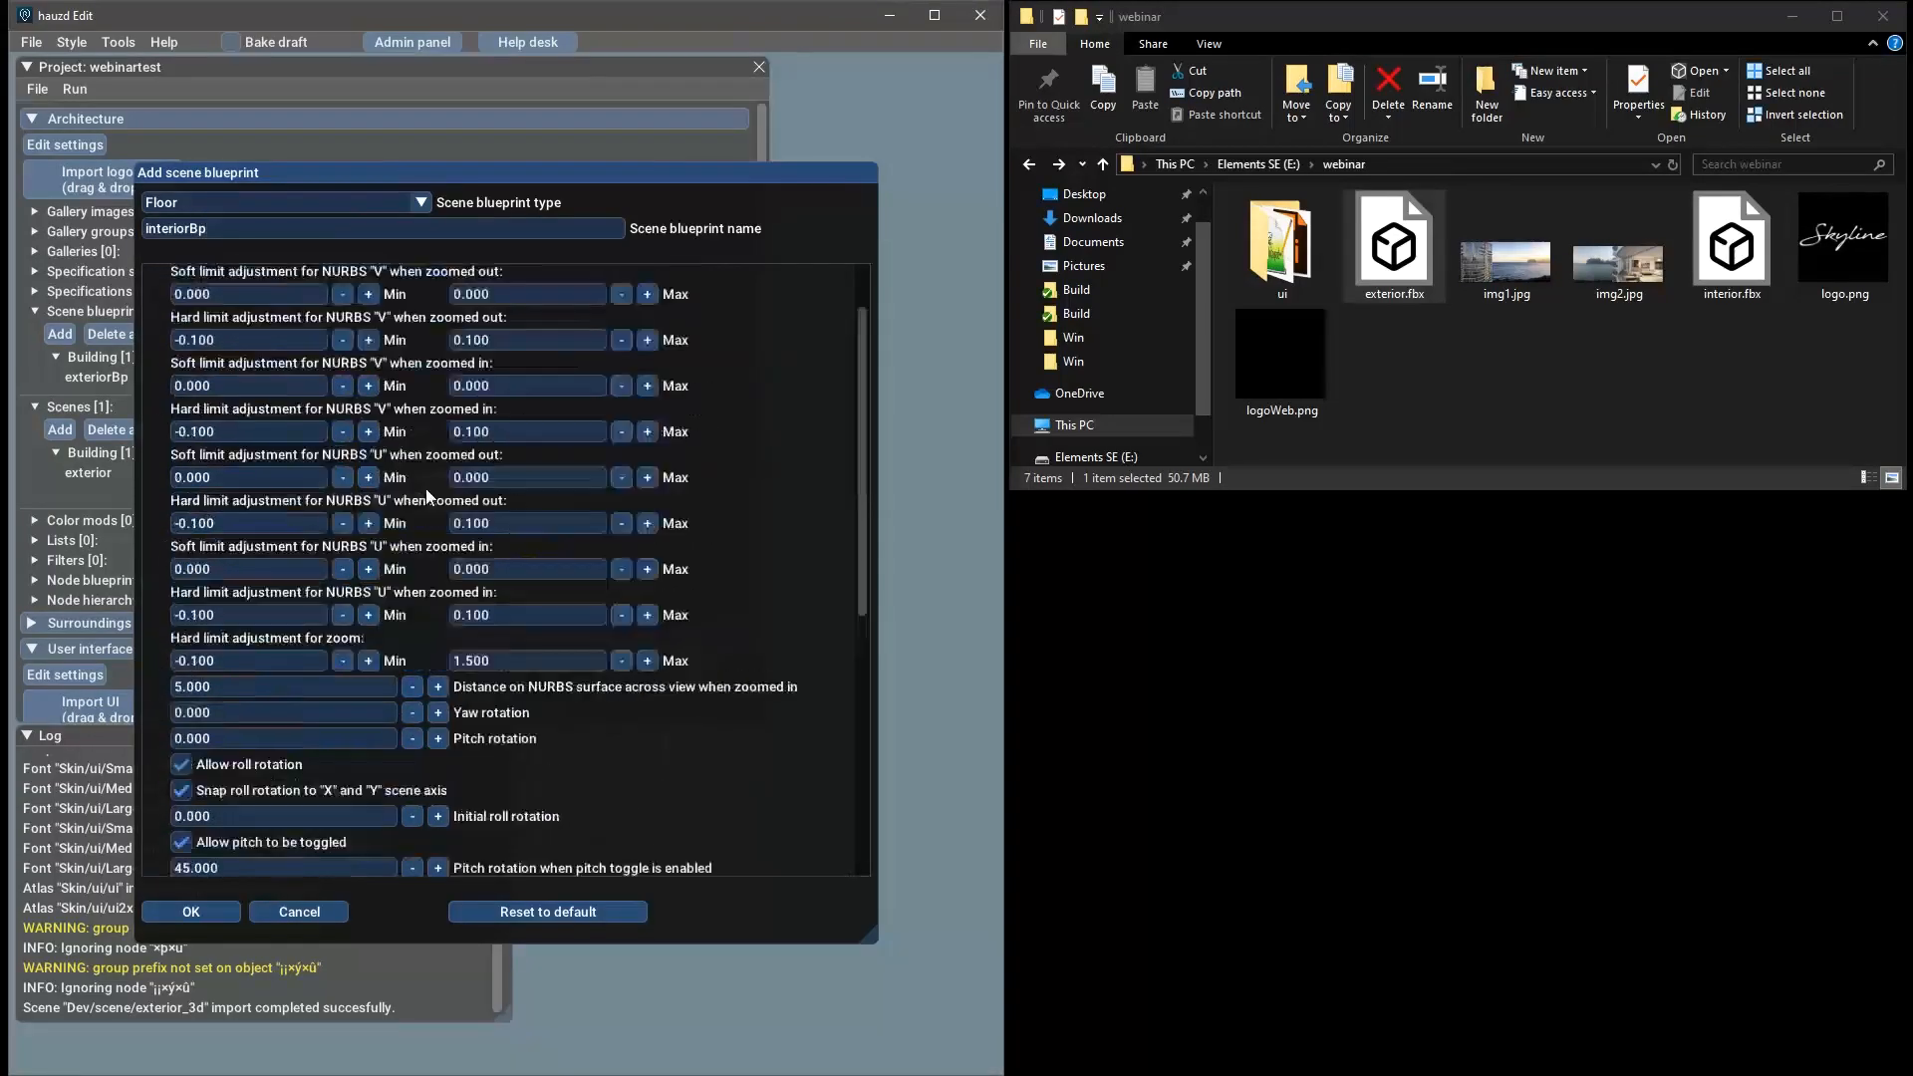
scroll(427, 419, "down", 5)
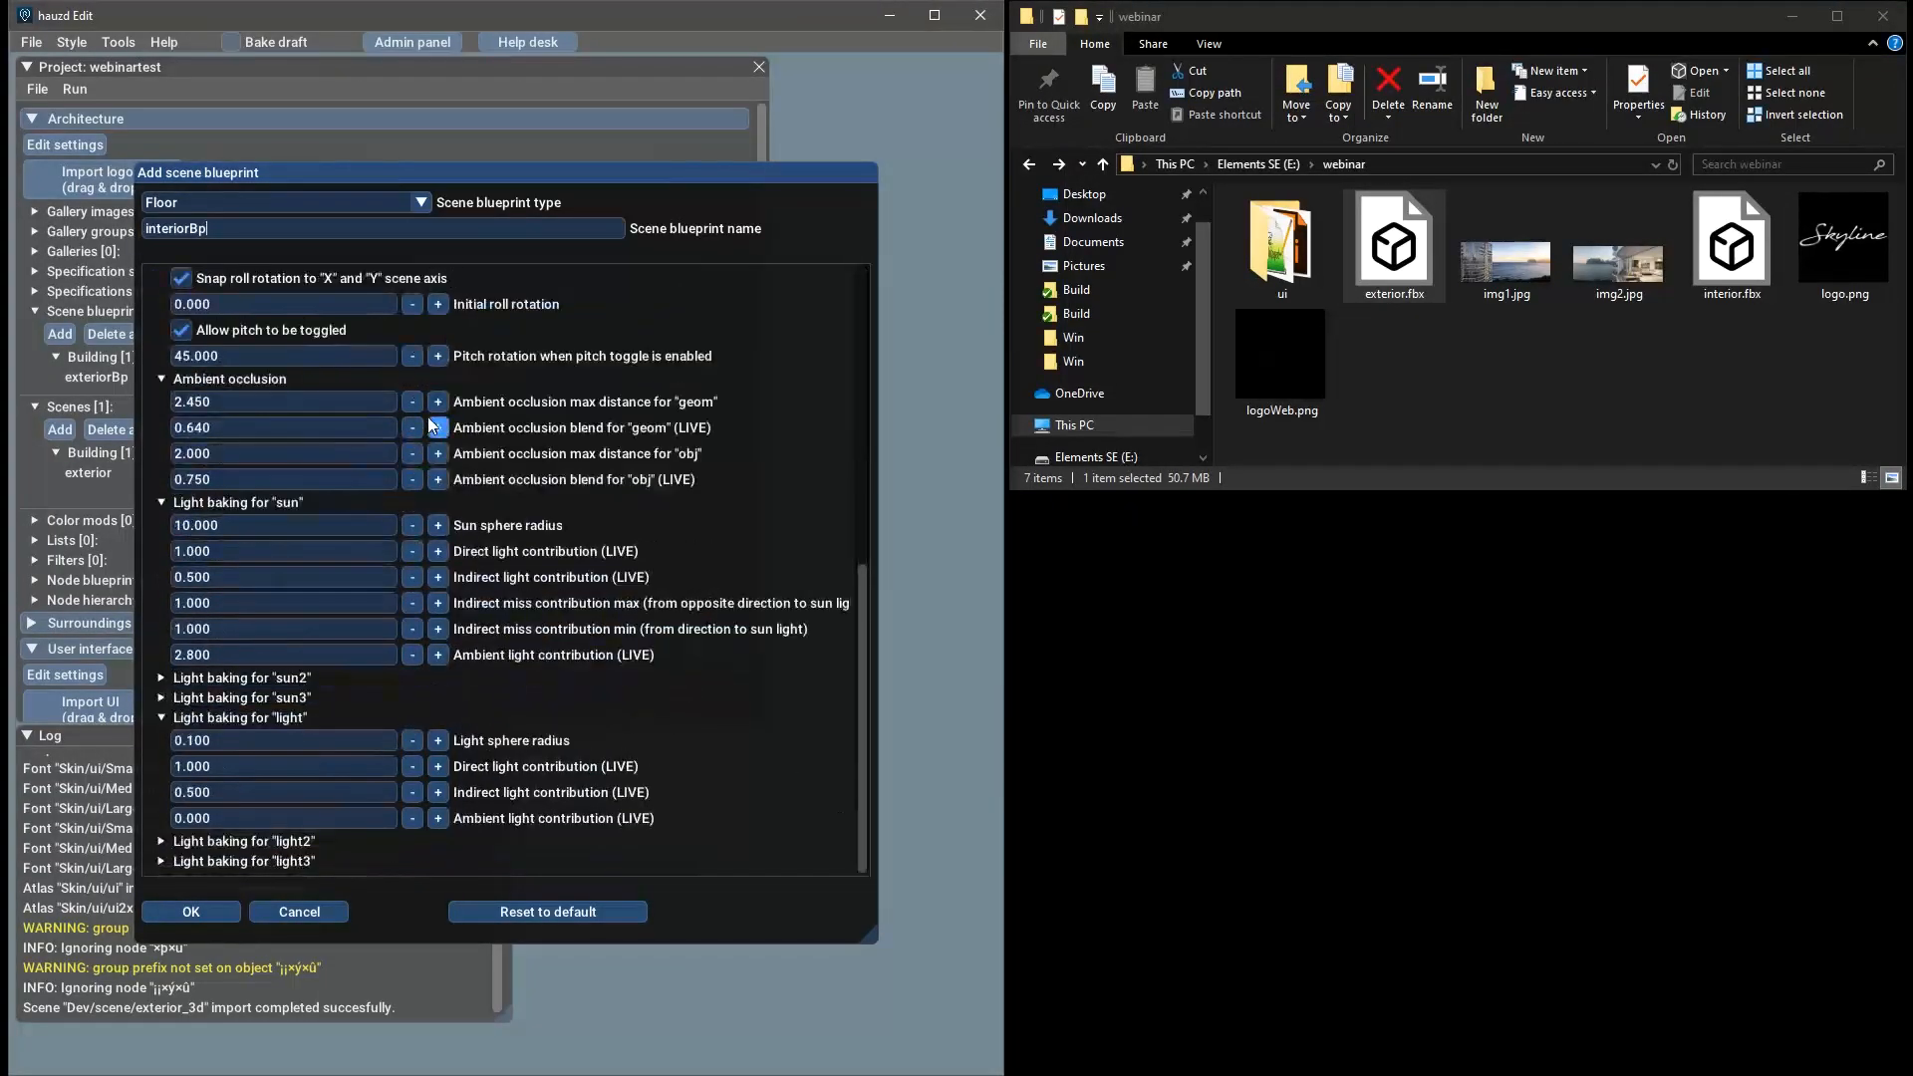
scroll(428, 415, "up", 5)
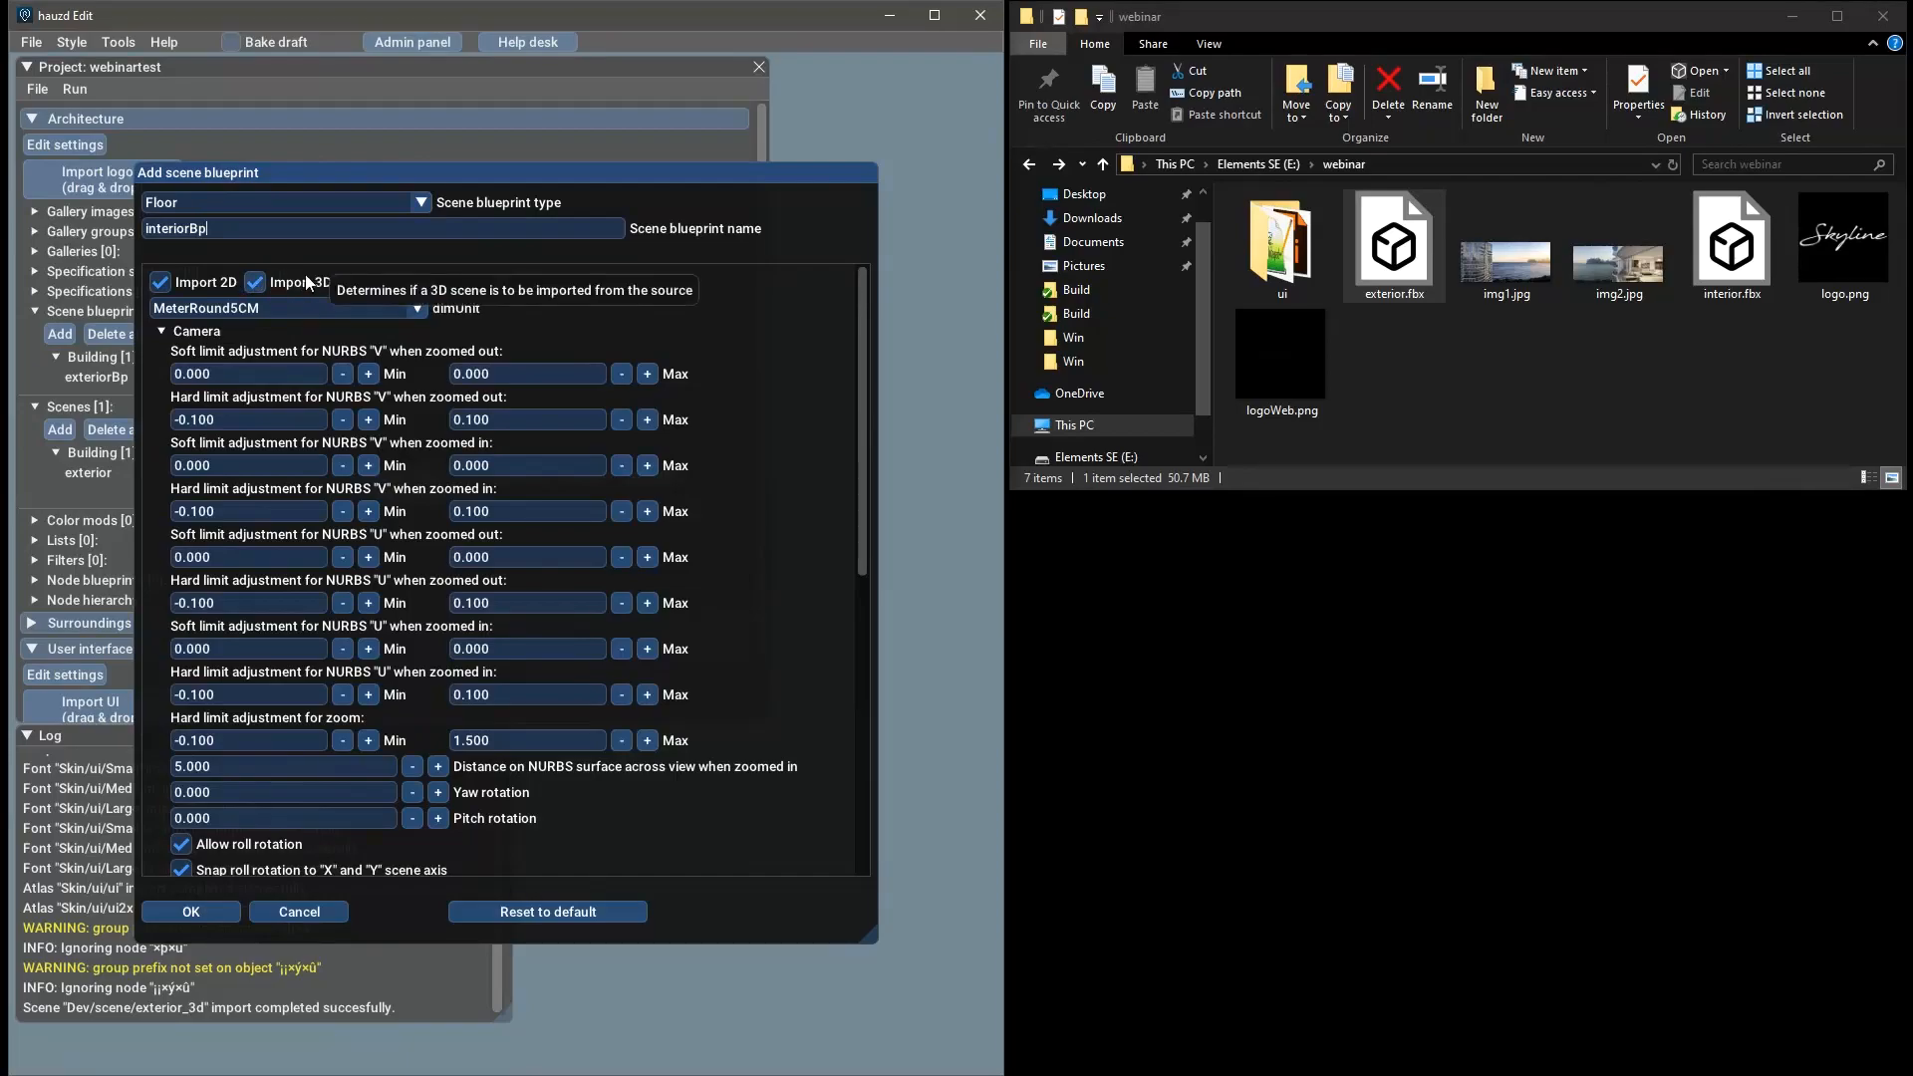
left_click(211, 912)
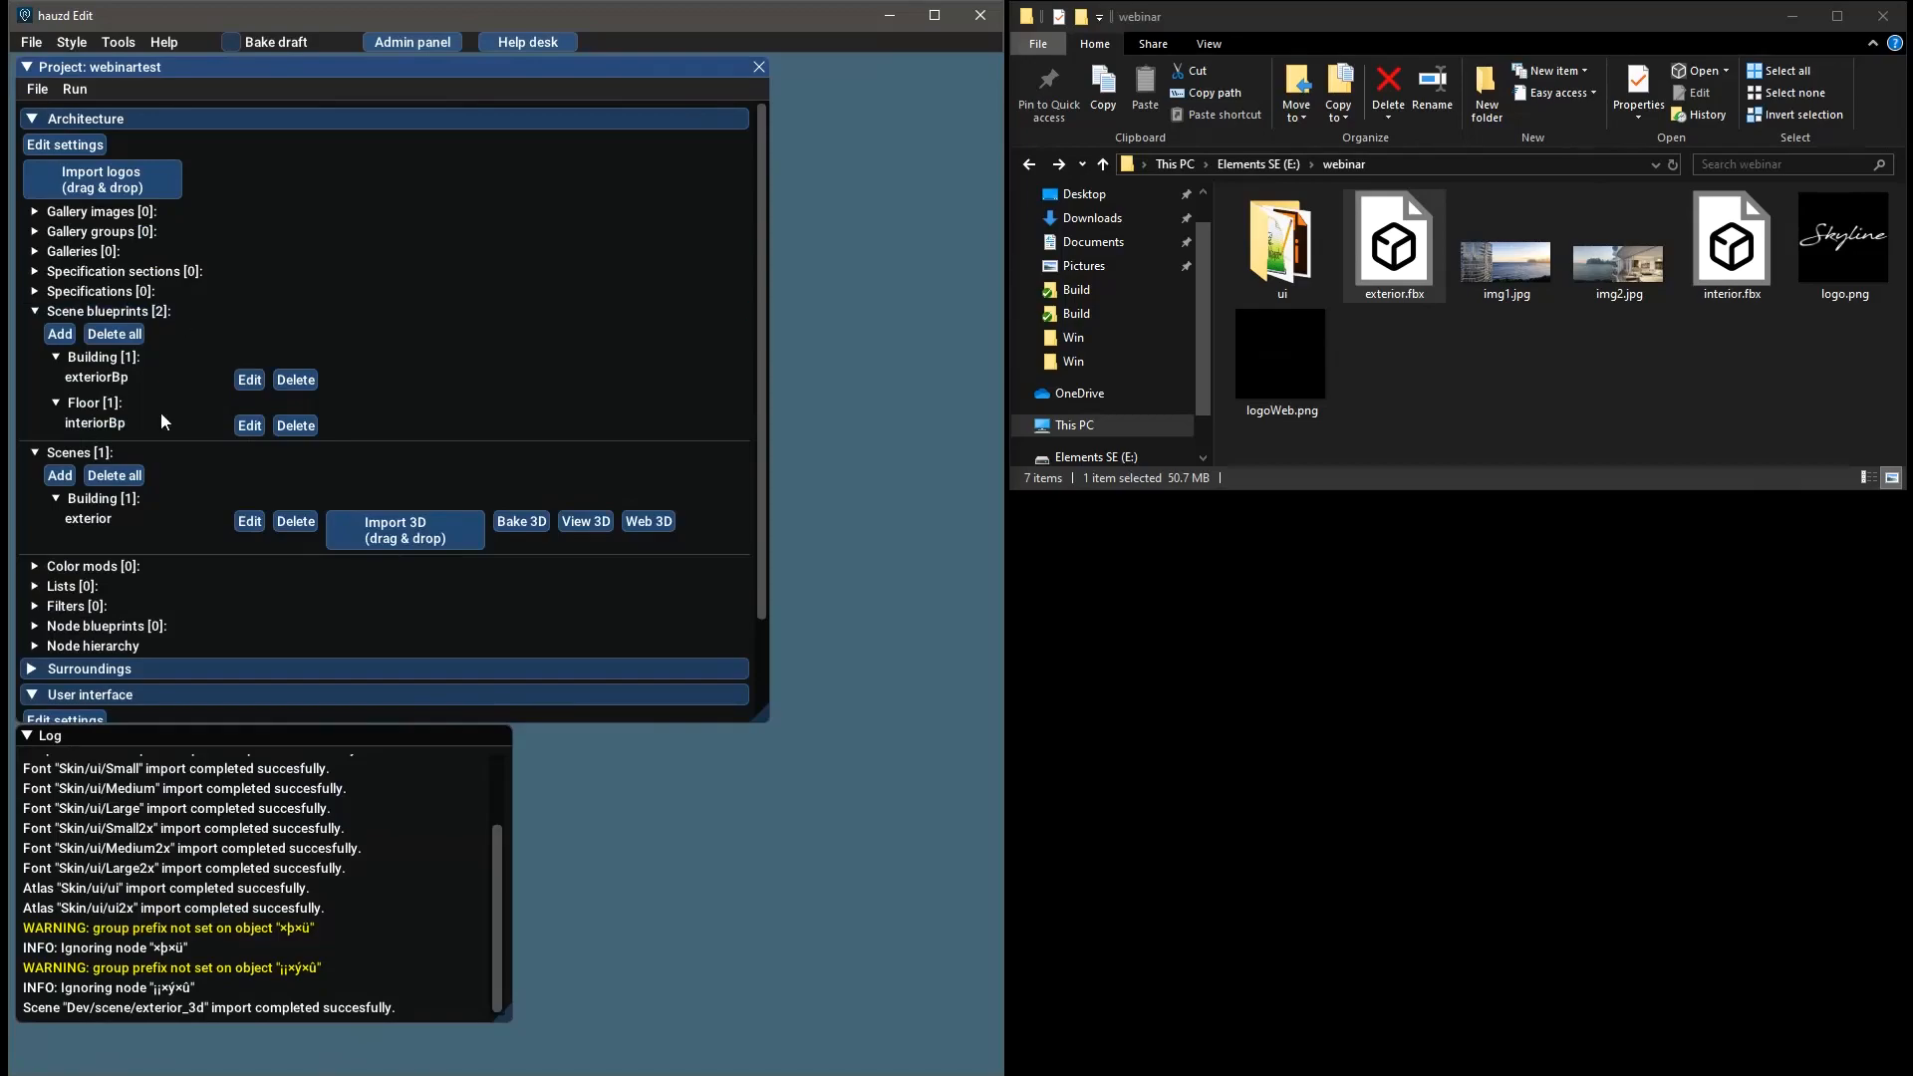
Add a Floor scene named interior that uses the interiorBp scene blueprint
left_click(60, 474)
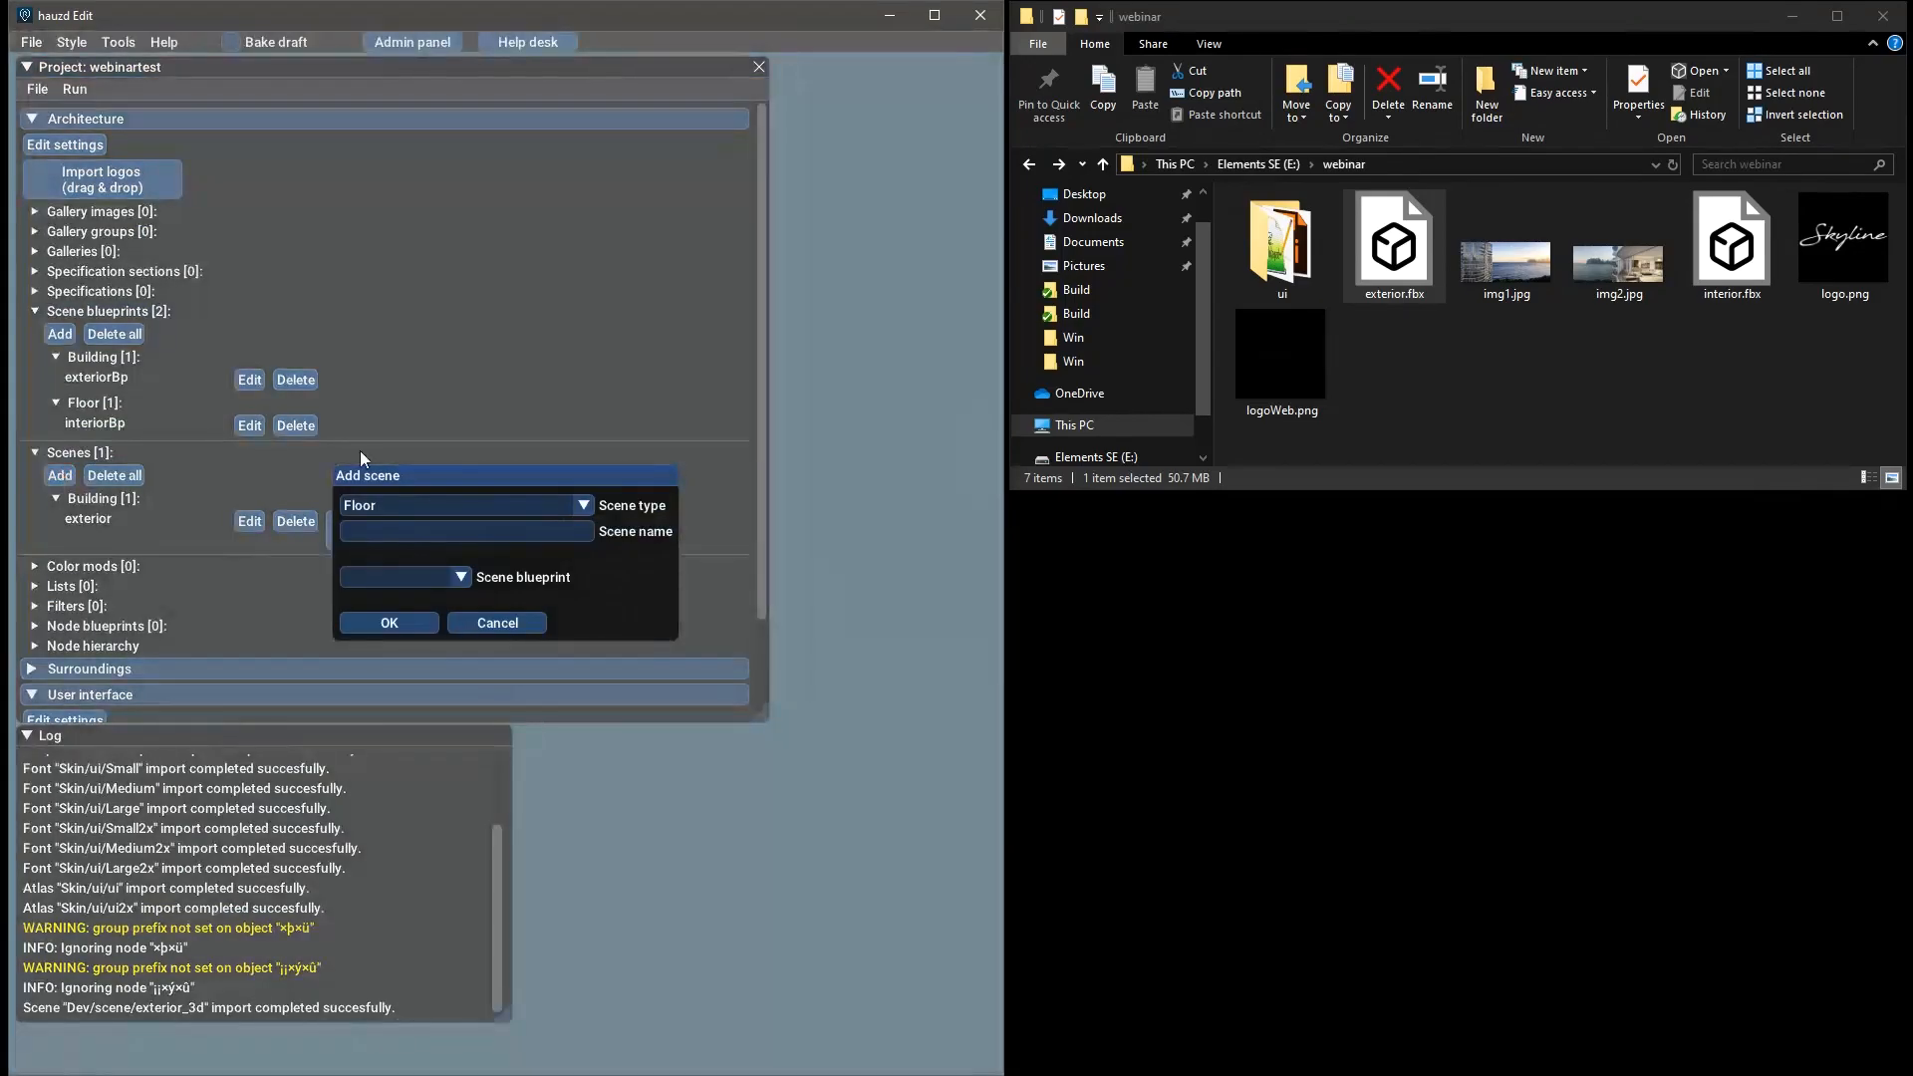
left_click(434, 530)
type("interior")
left_click(458, 577)
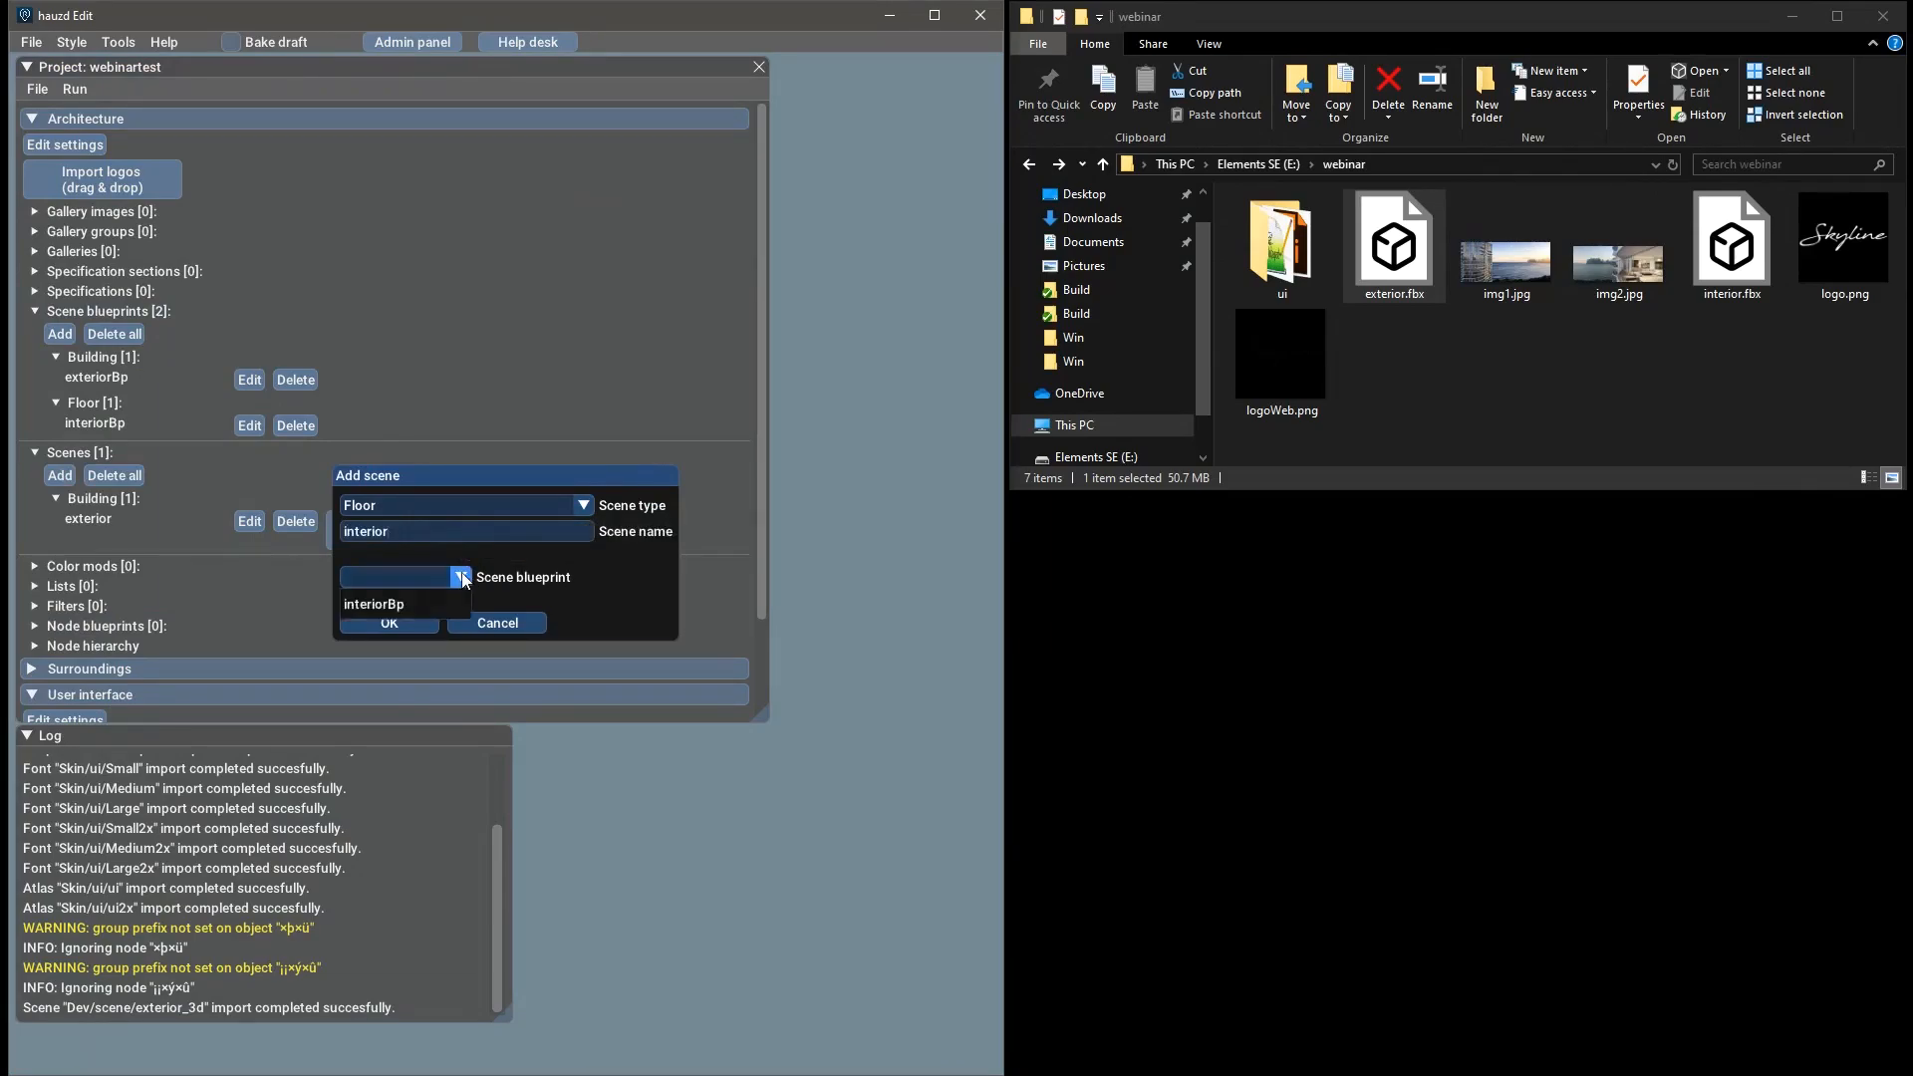
left_click(410, 604)
left_click(410, 616)
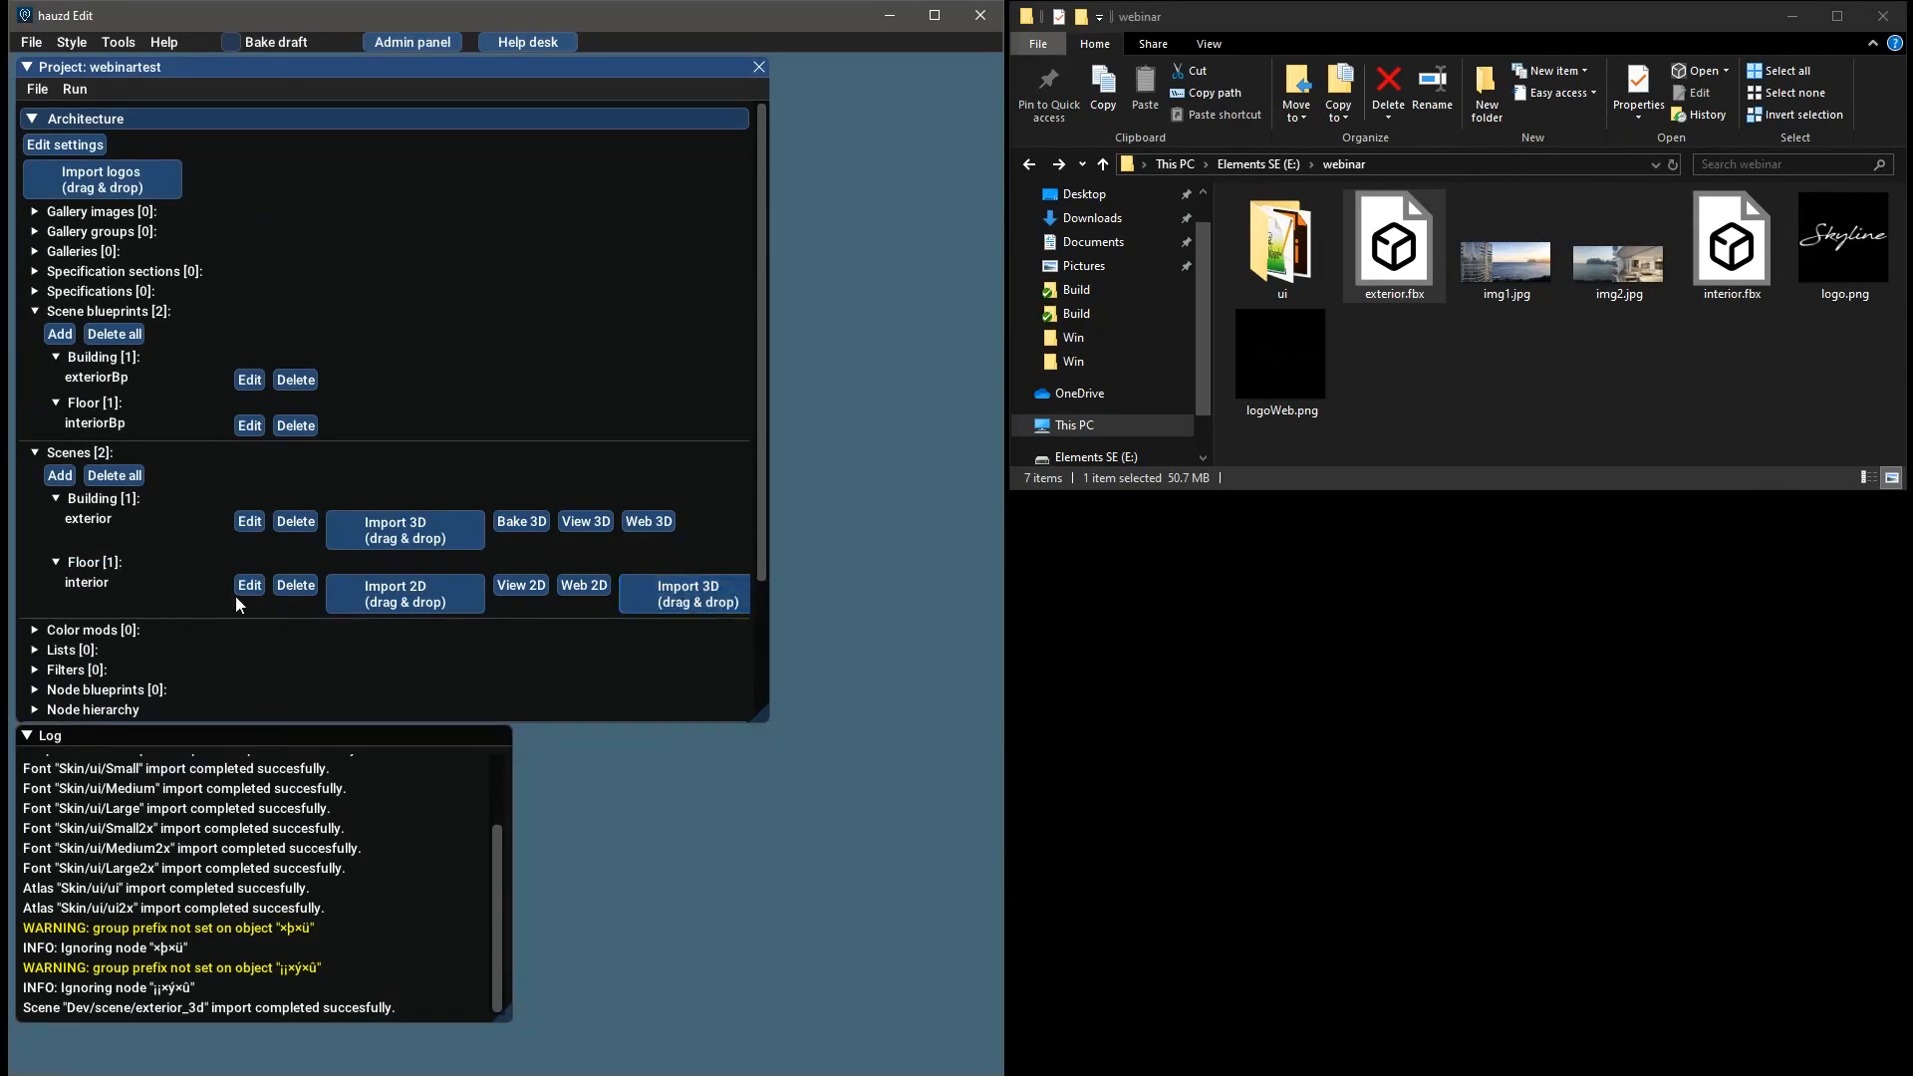
Import interior.fbx from the webinar folder into the interior scene as both its 2D and 3D versions
left_click(1735, 261)
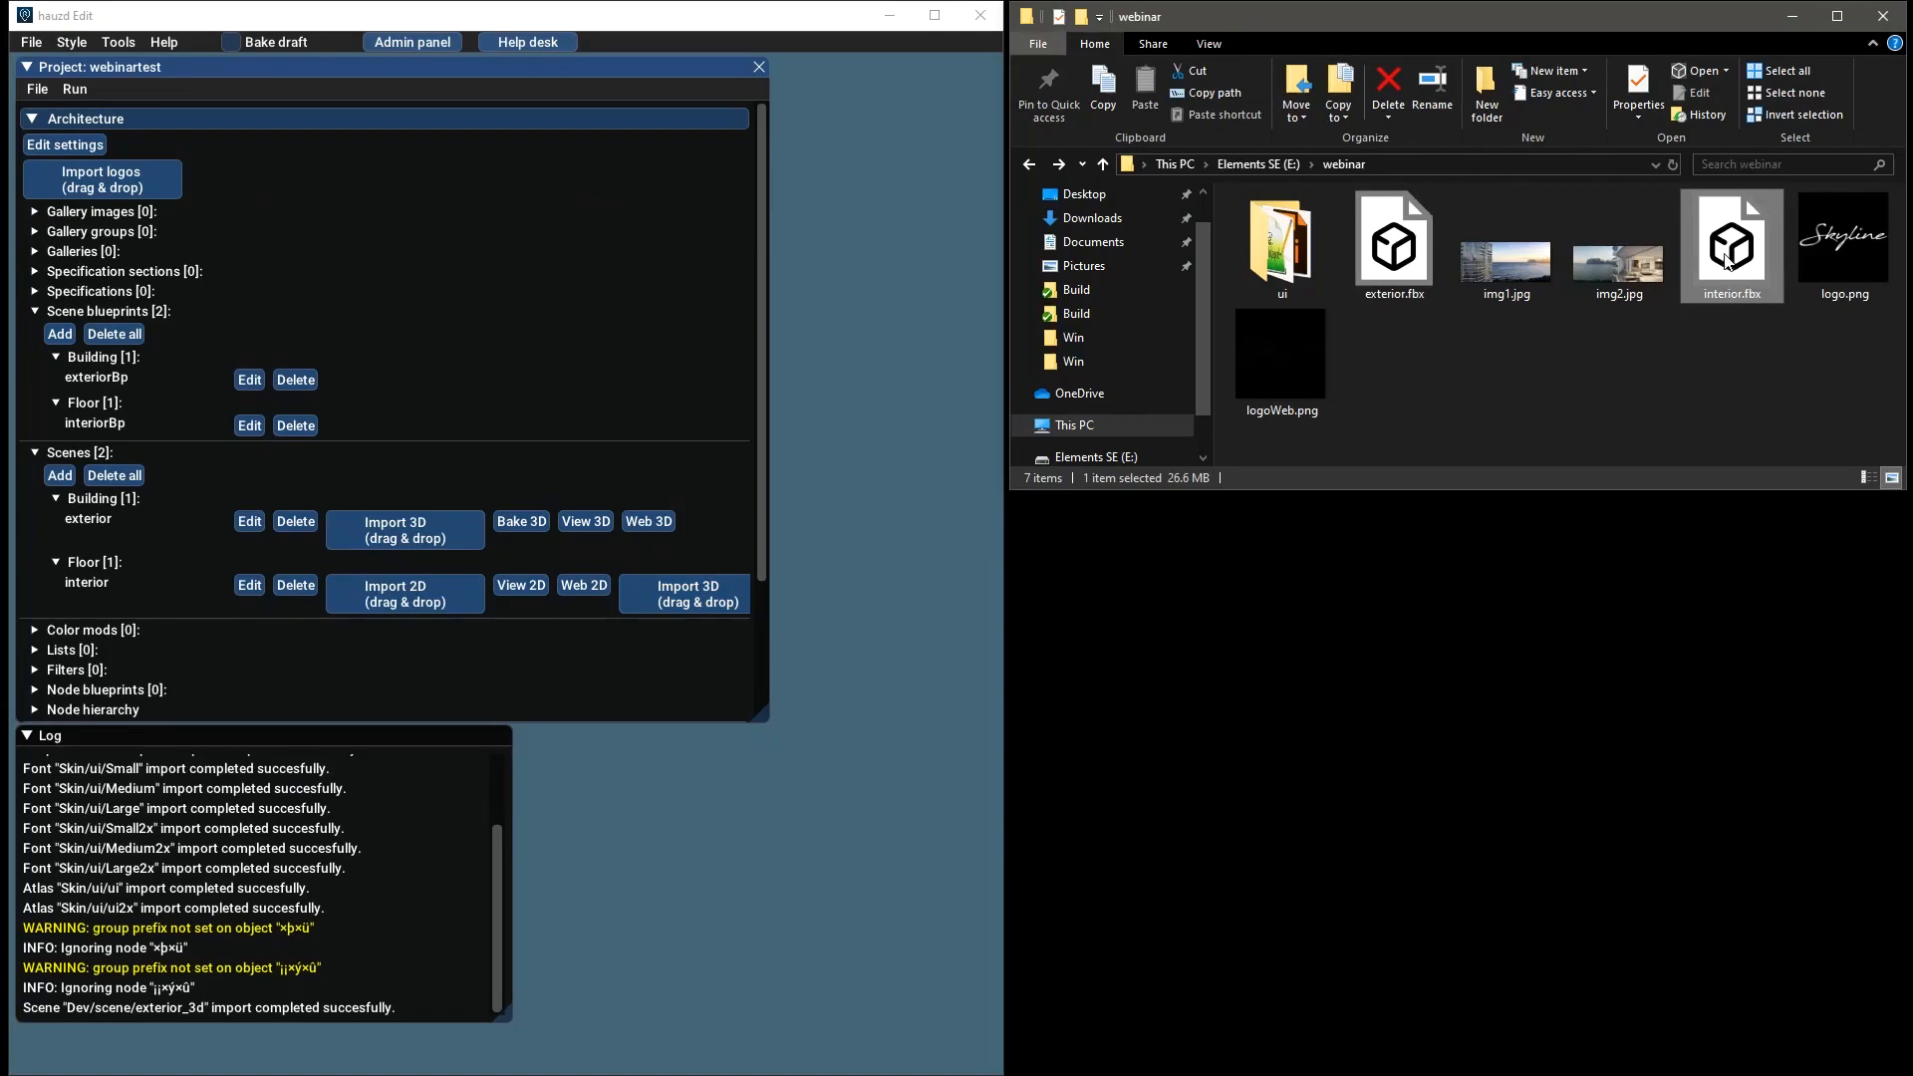
left_click_drag(1732, 239, 401, 597)
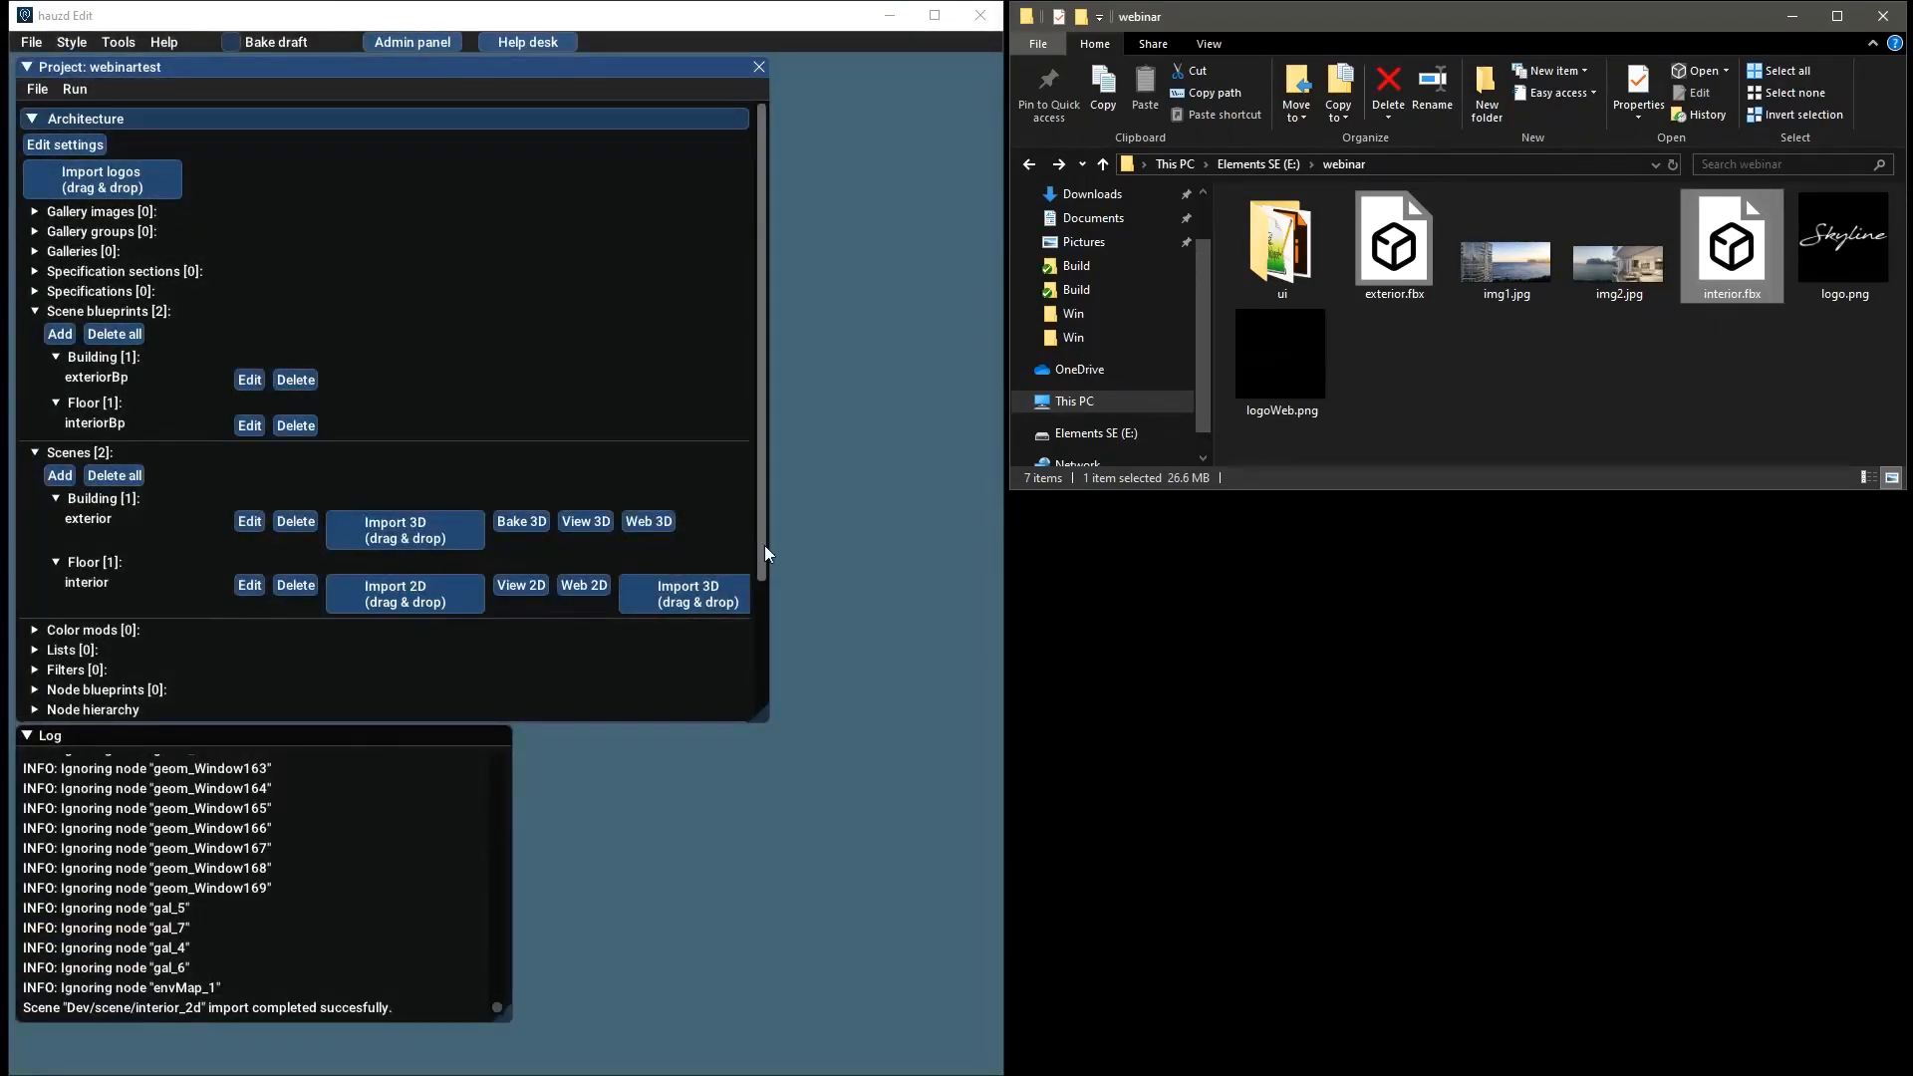
left_click_drag(1158, 463, 709, 580)
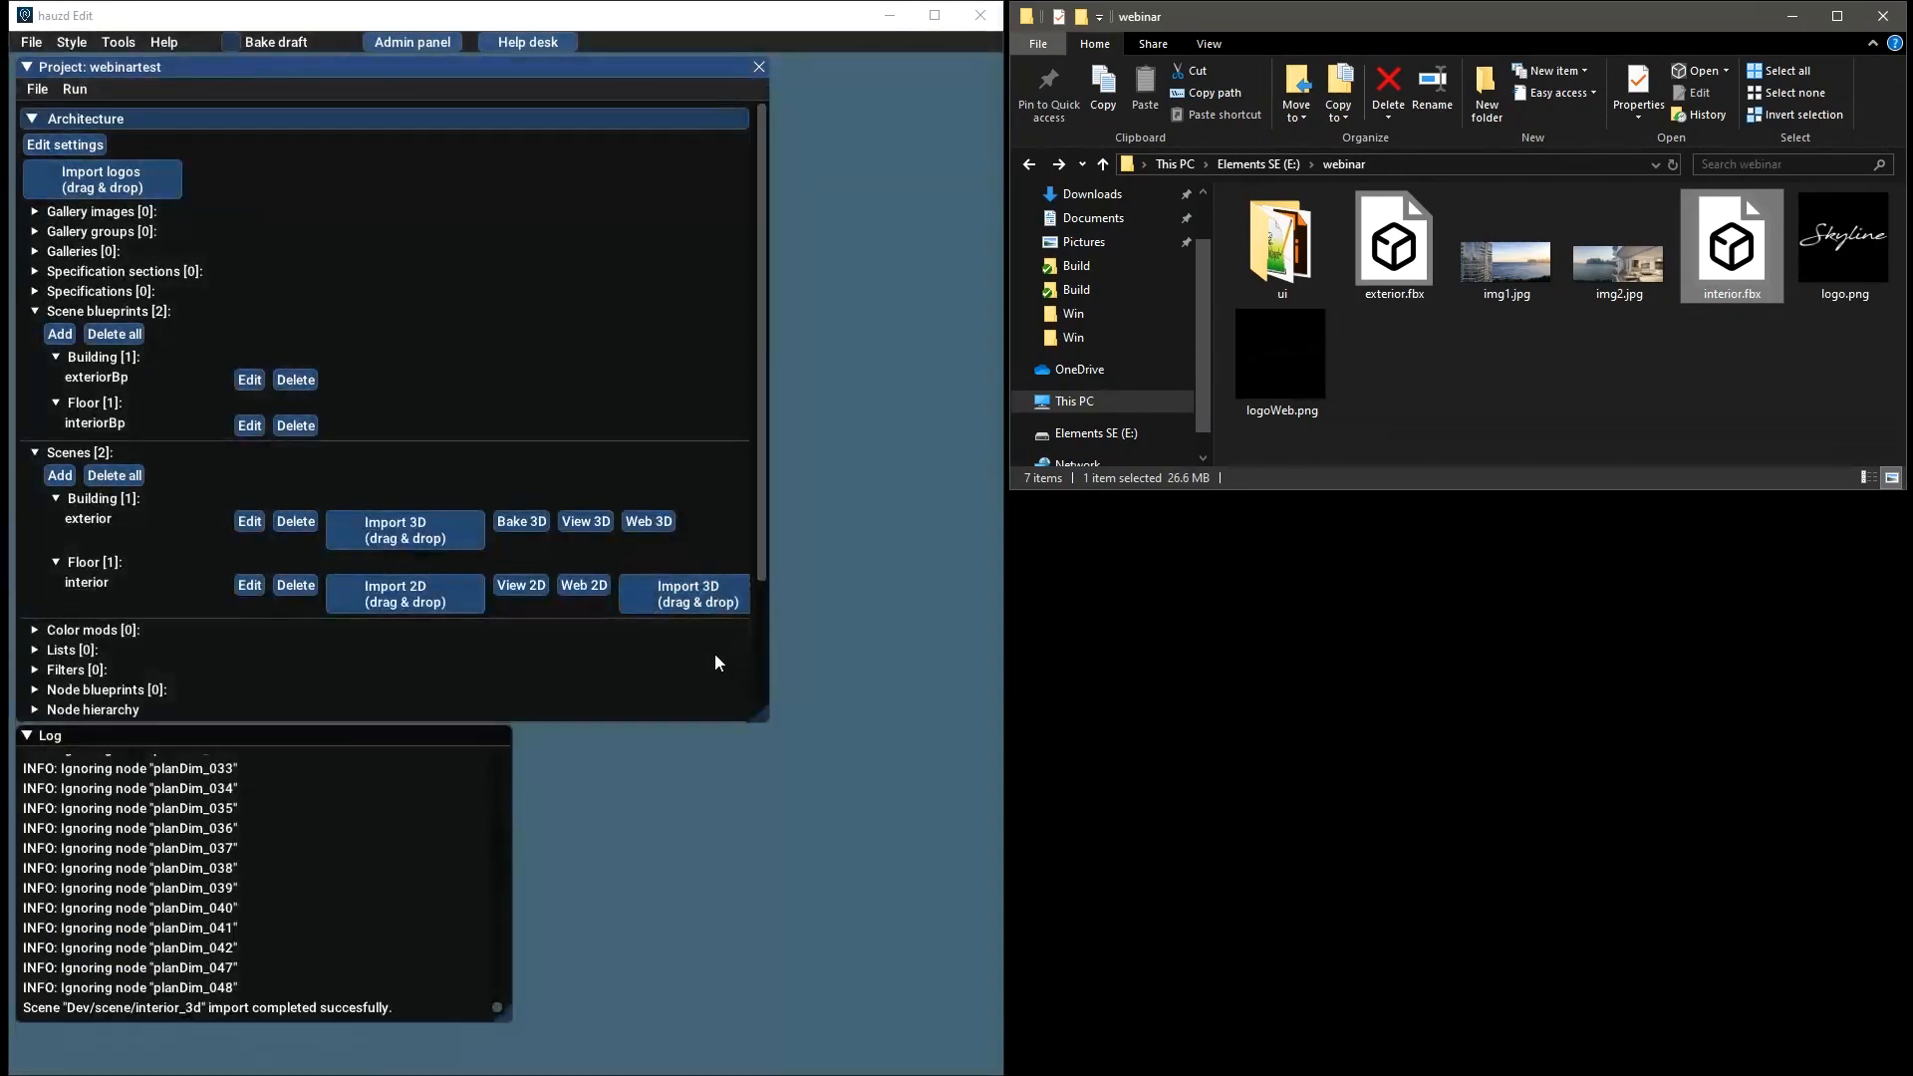
View the interior scene's 2D version, inspect the floor plan from several angles, and close the viewer
left_click(522, 586)
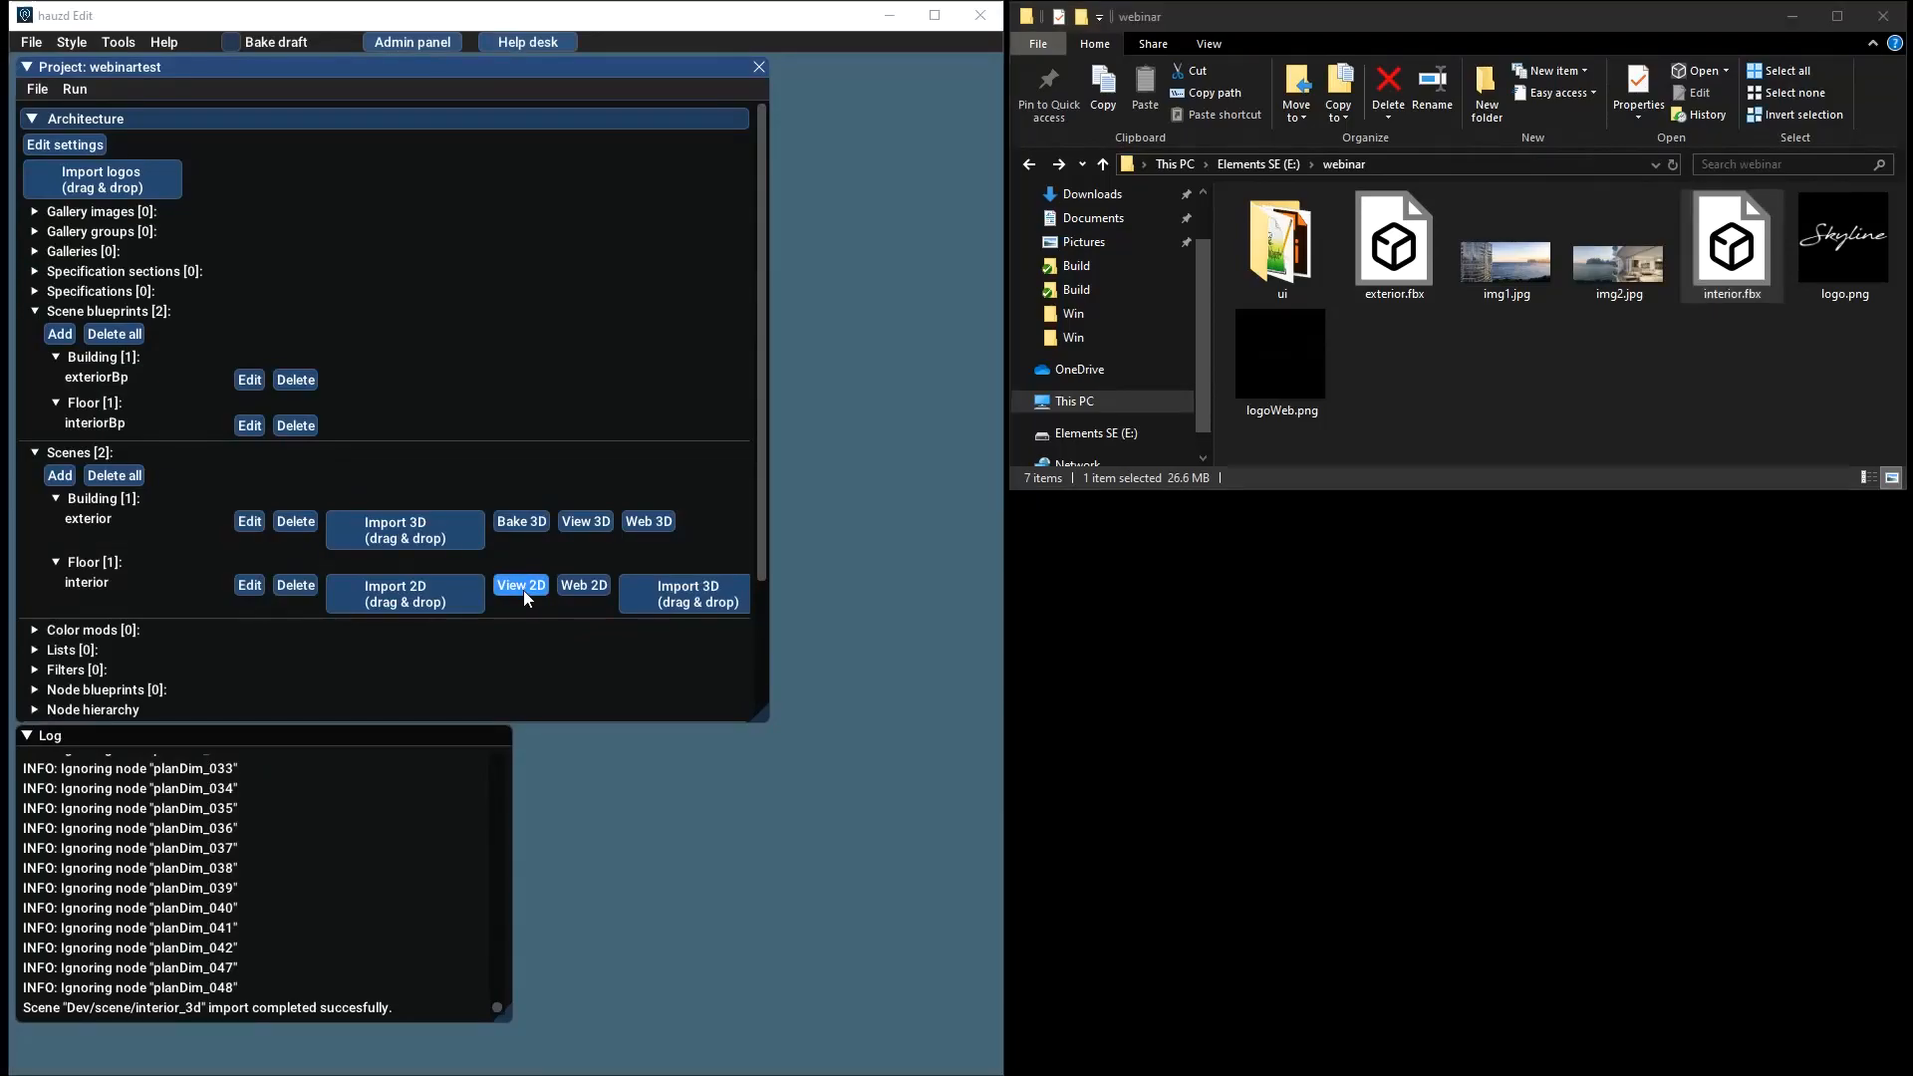
left_click_drag(0, 120, 733, 61)
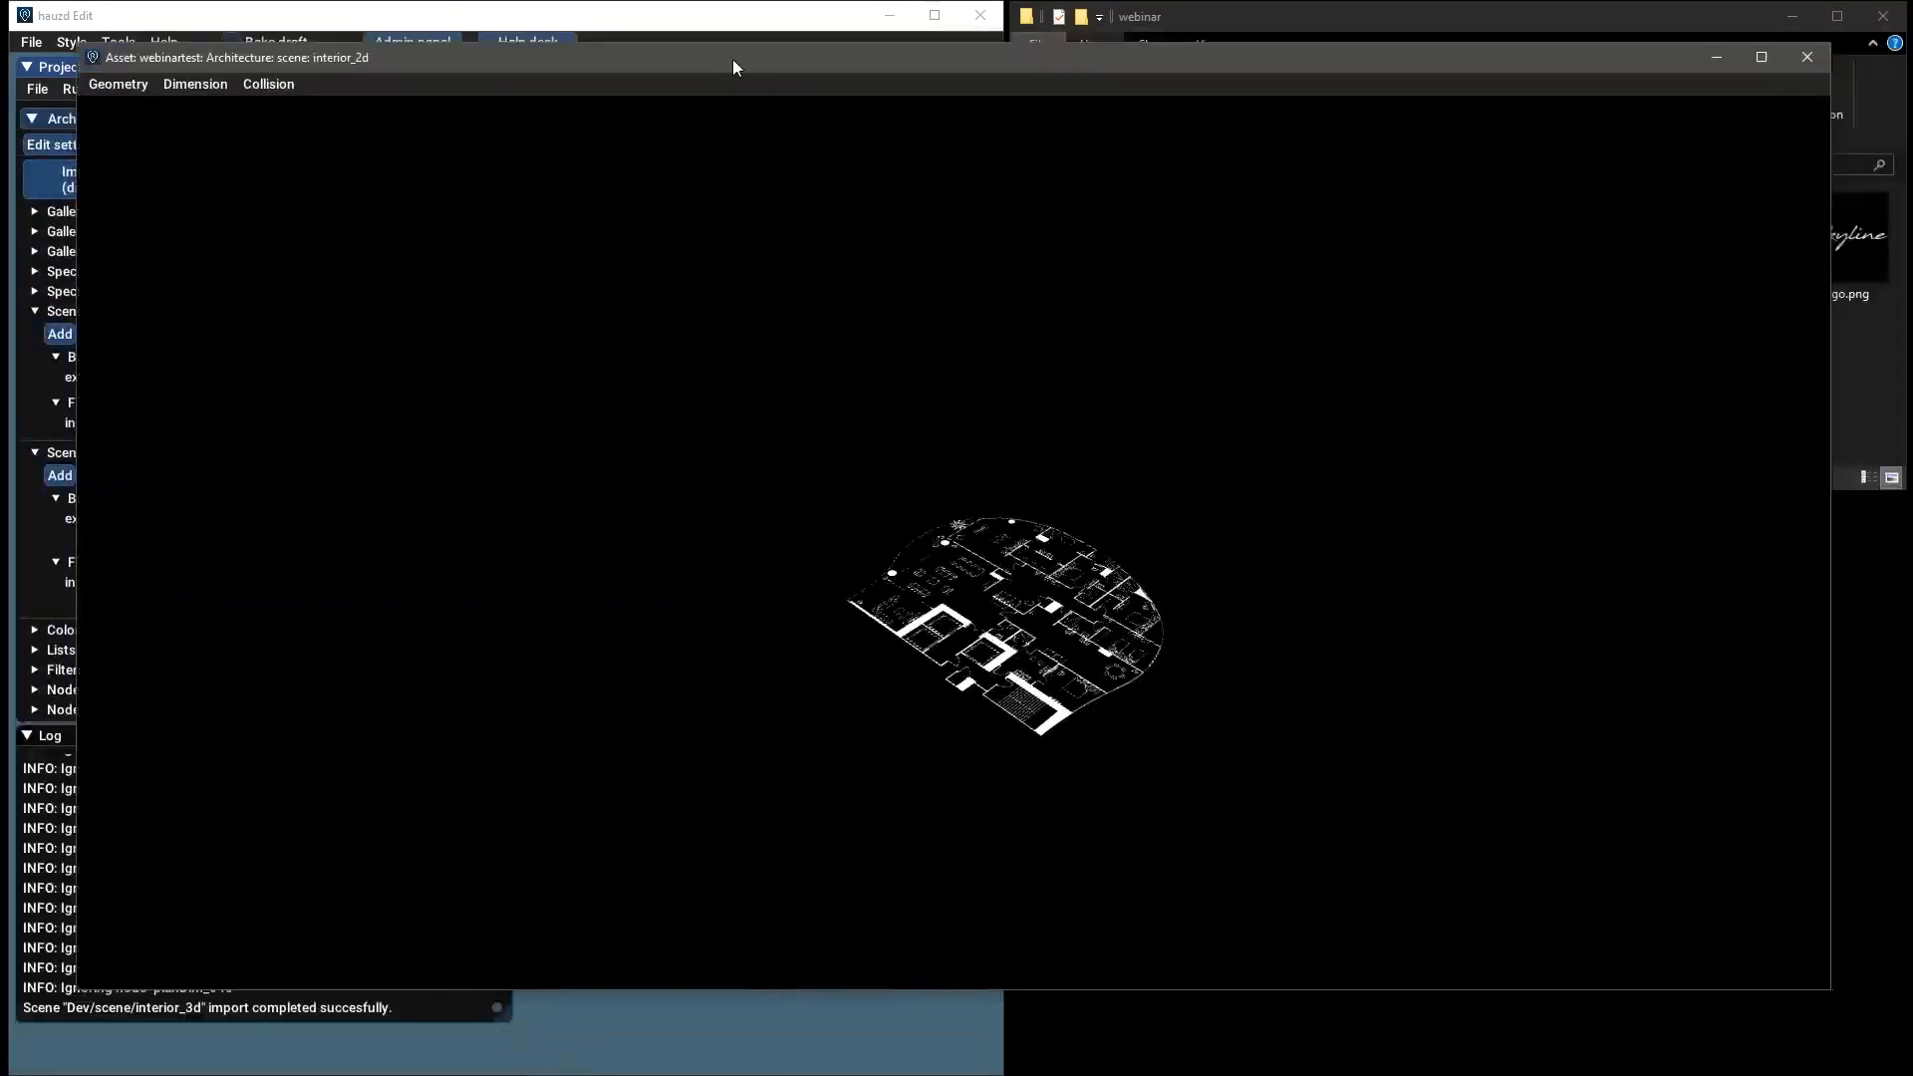
left_click_drag(1044, 669, 983, 692)
scroll(986, 699, "up", 10)
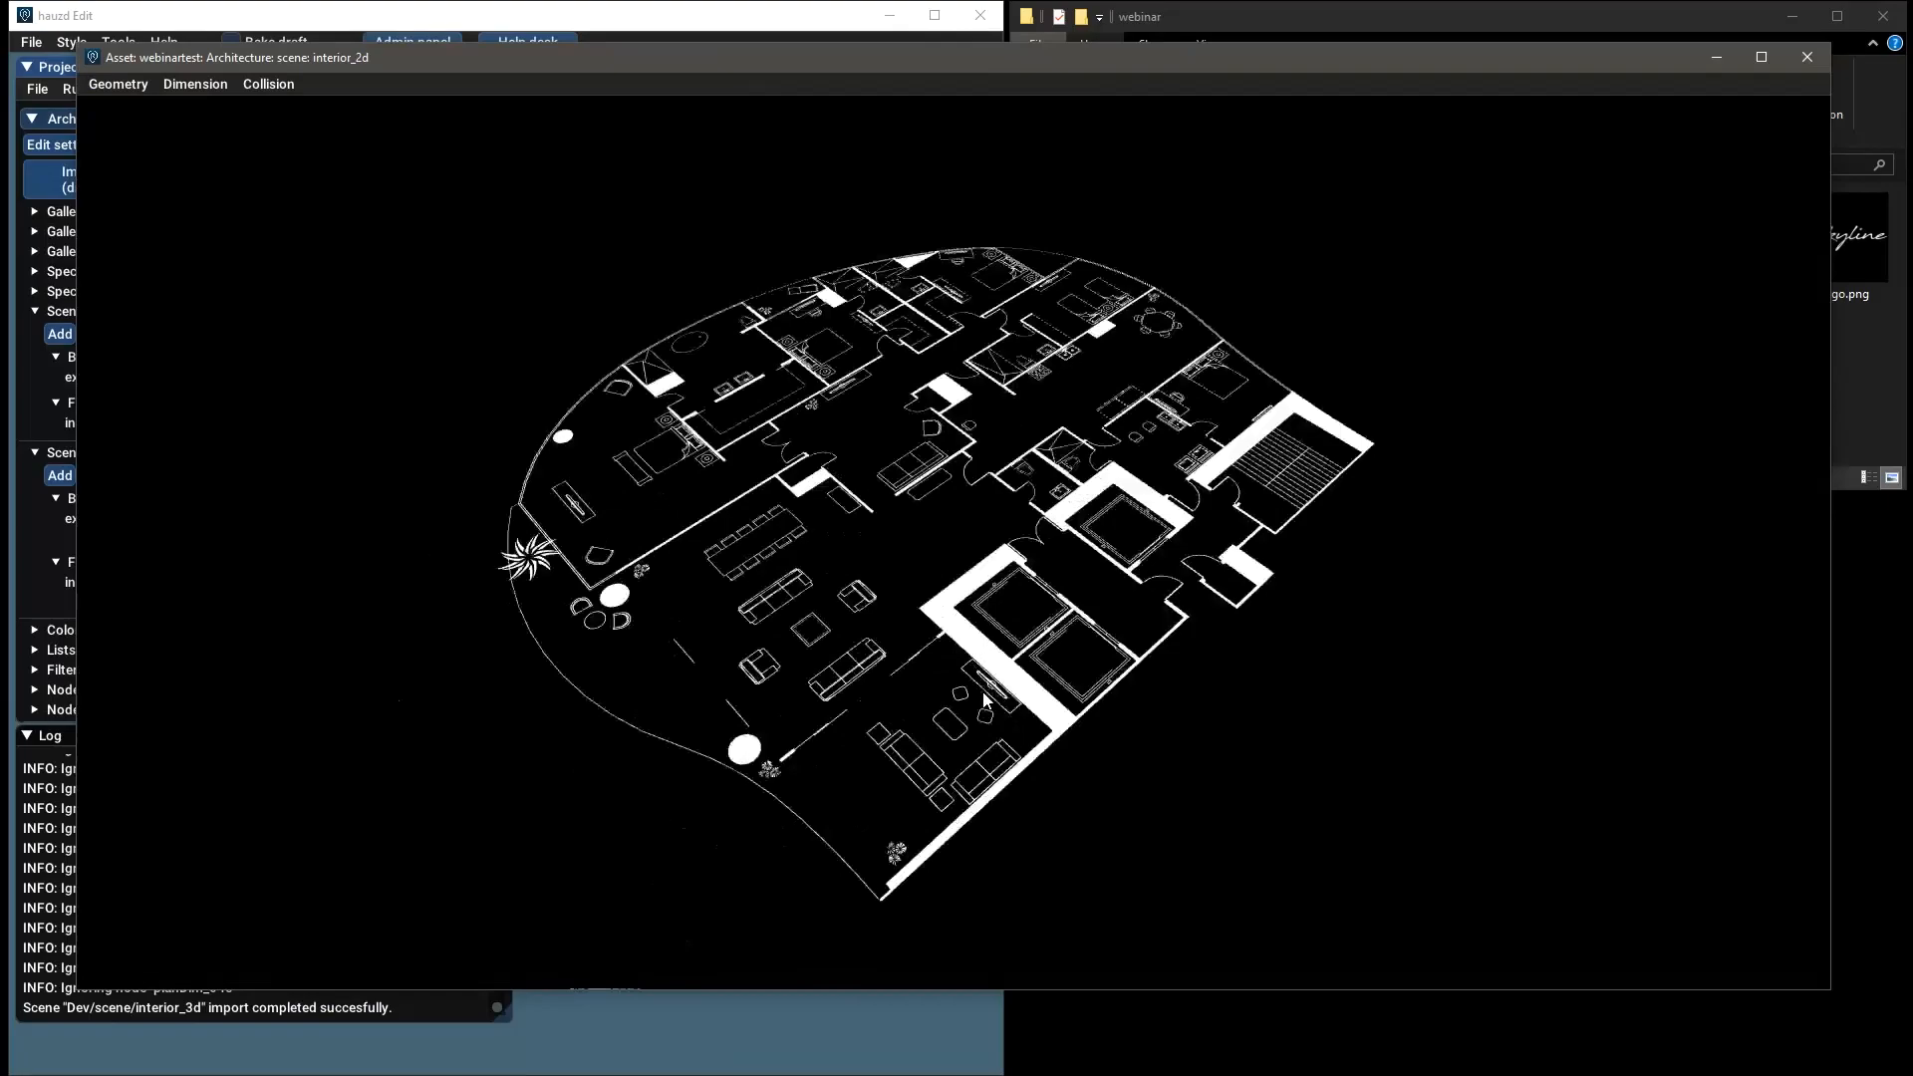
scroll(987, 692, "down", 5)
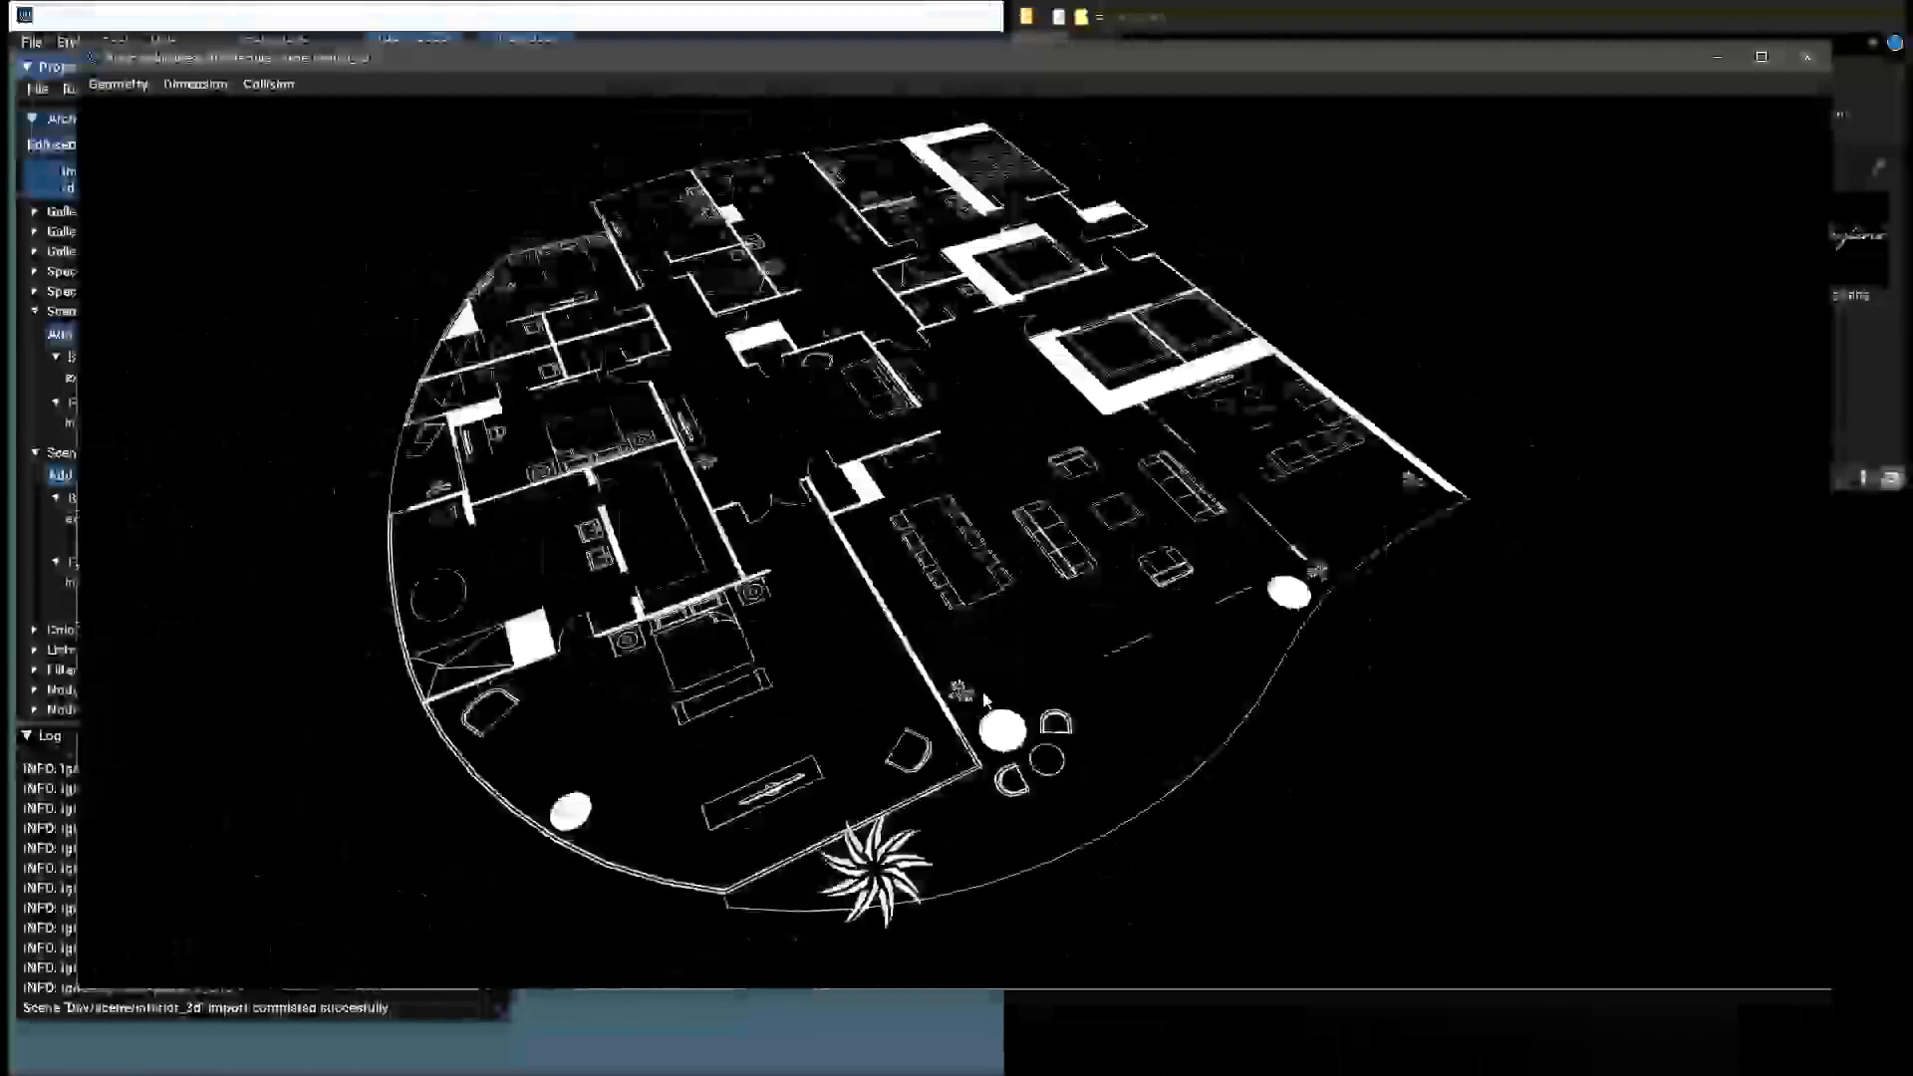
left_click(1808, 58)
Widen the project window, view the interior scene in 3D, inspect its rooms from several angles, and close the viewer
left_click_drag(757, 716, 941, 713)
left_click(881, 585)
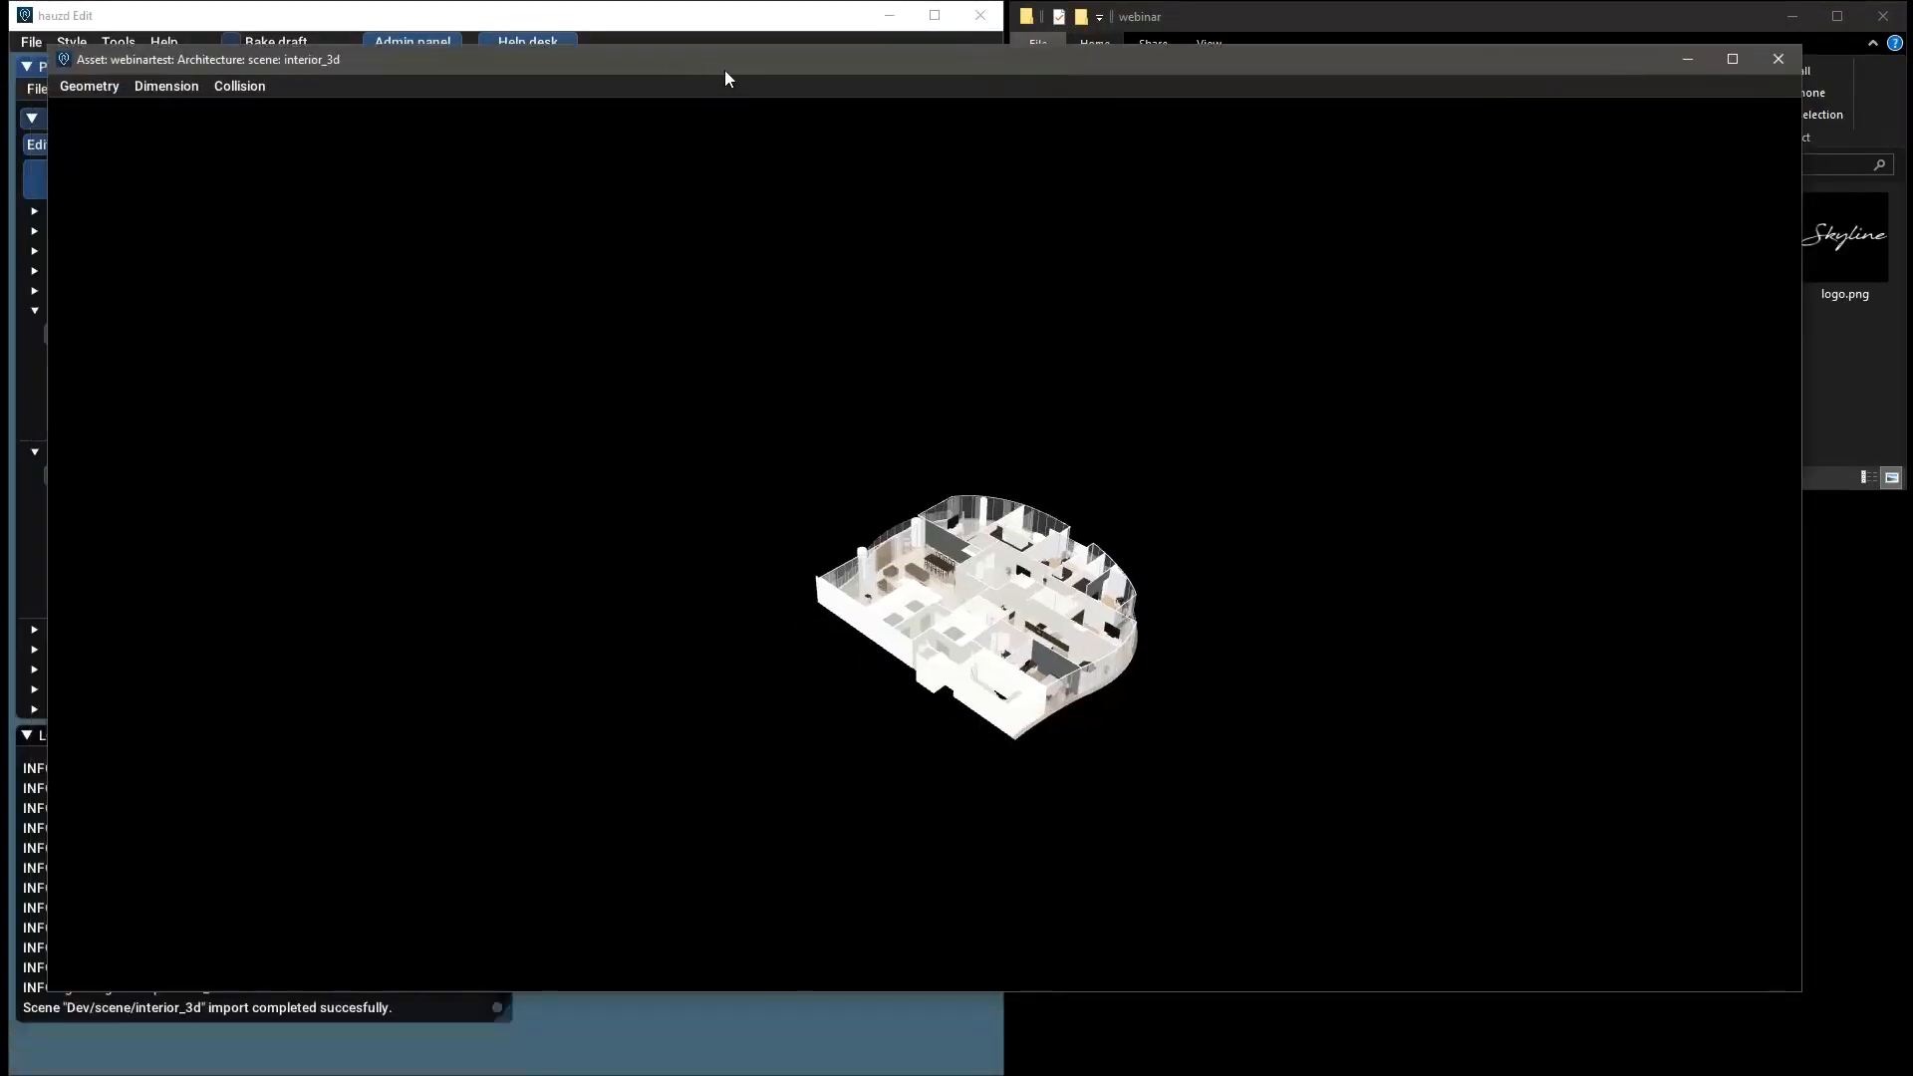
scroll(965, 600, "up", 5)
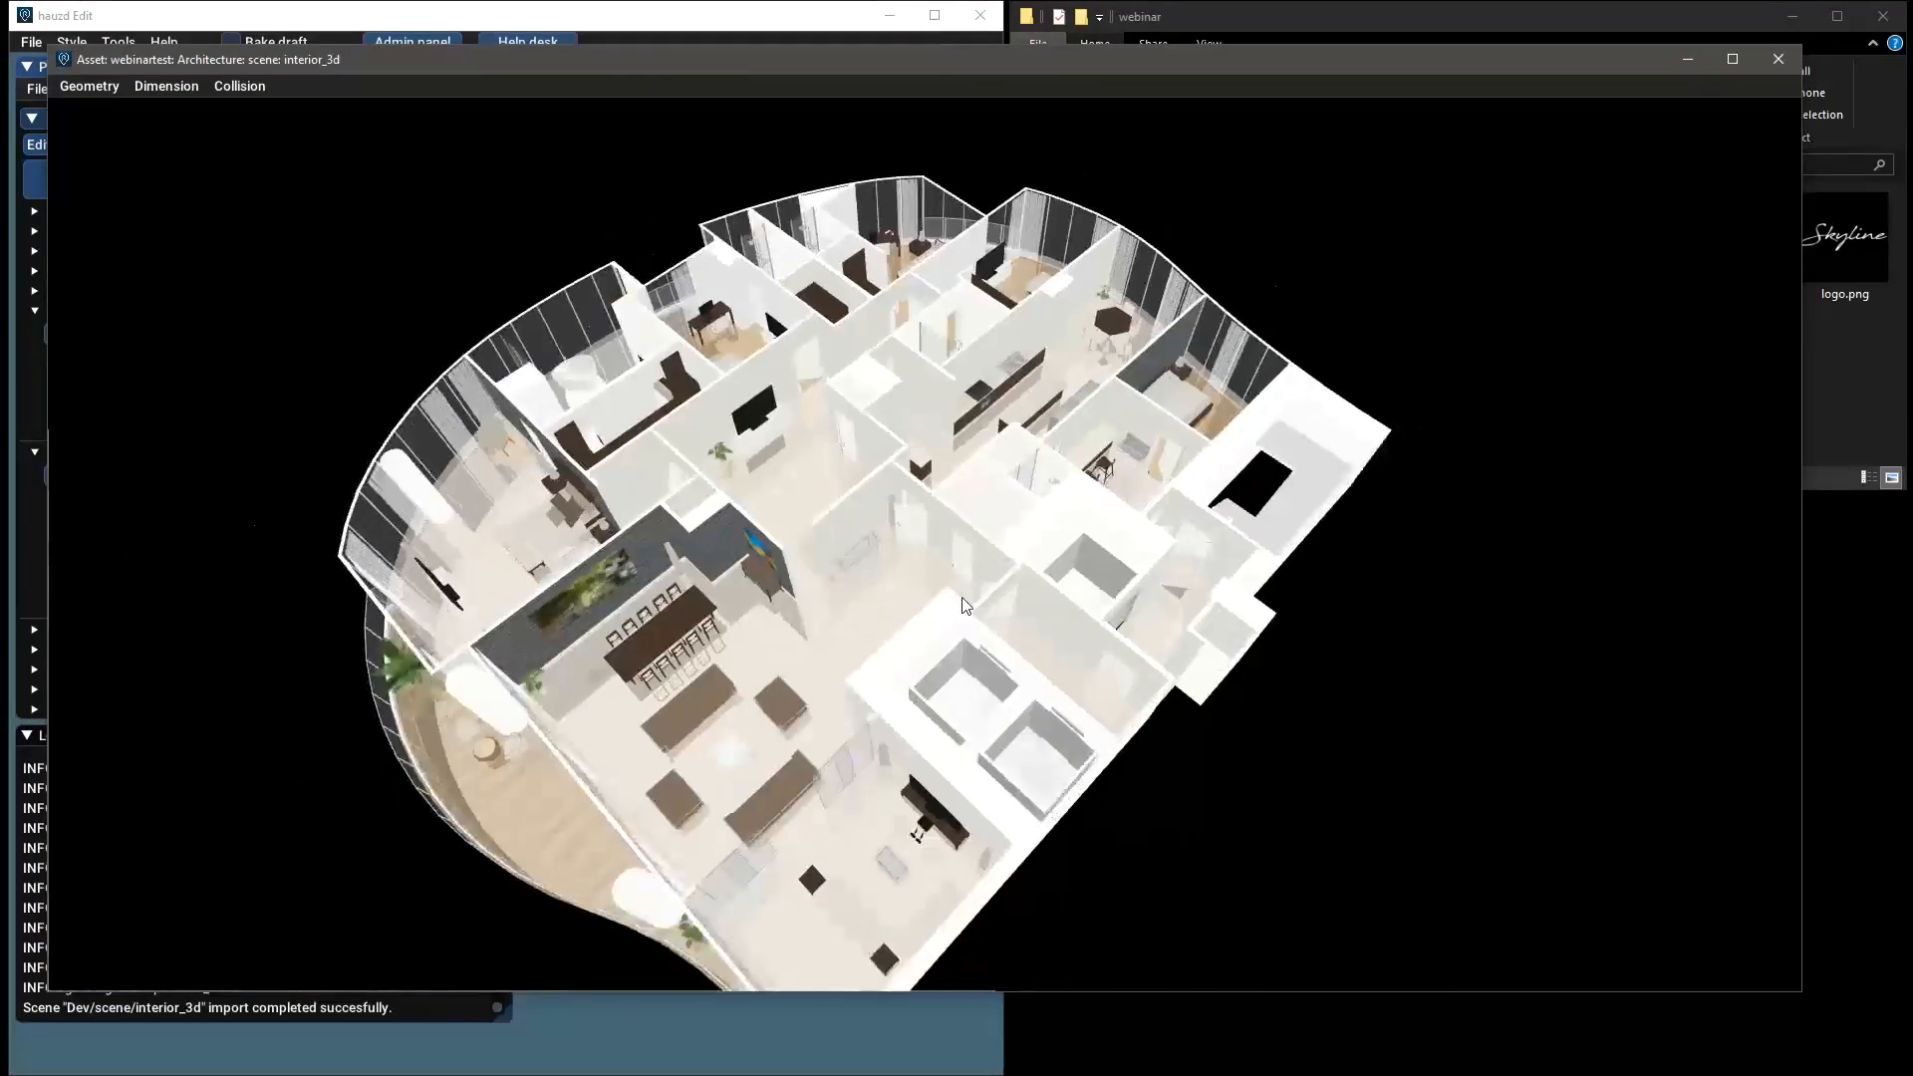
middle_click_drag(962, 598, 962, 598)
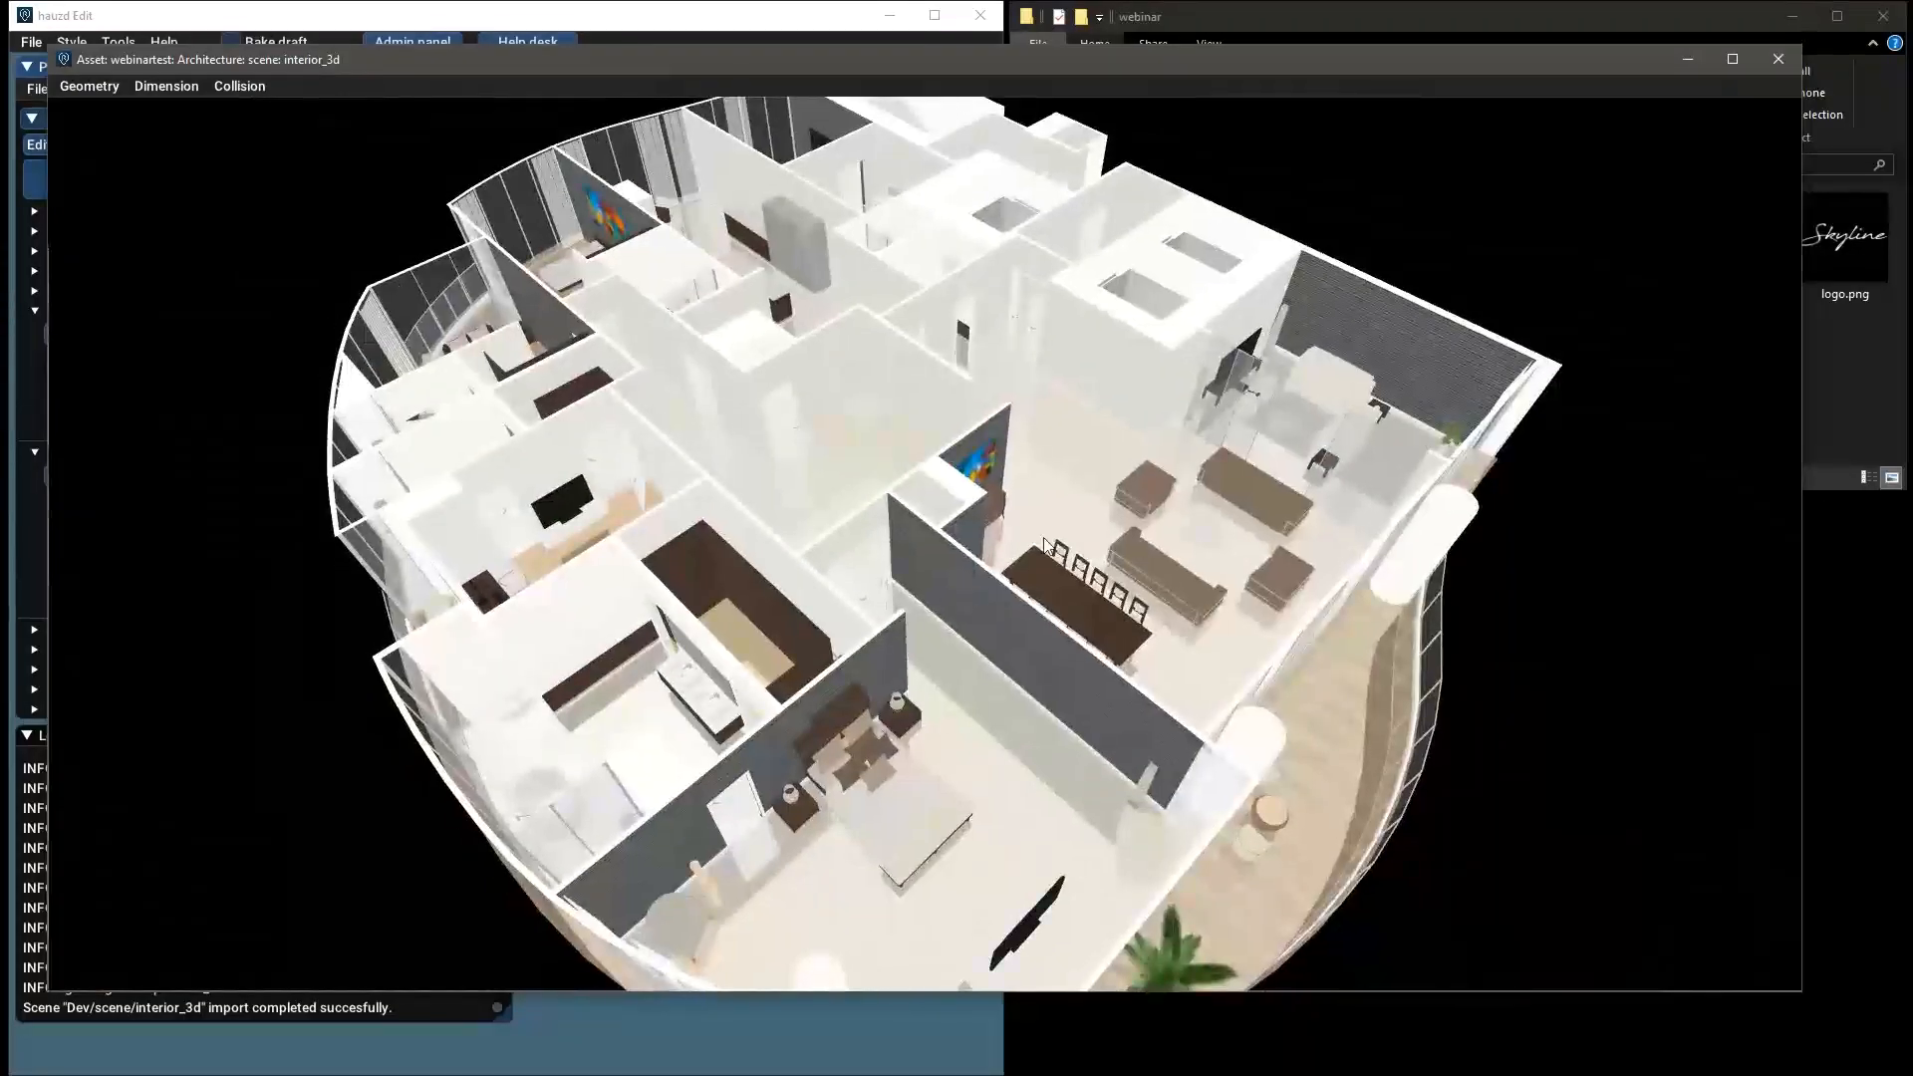
left_click(1792, 63)
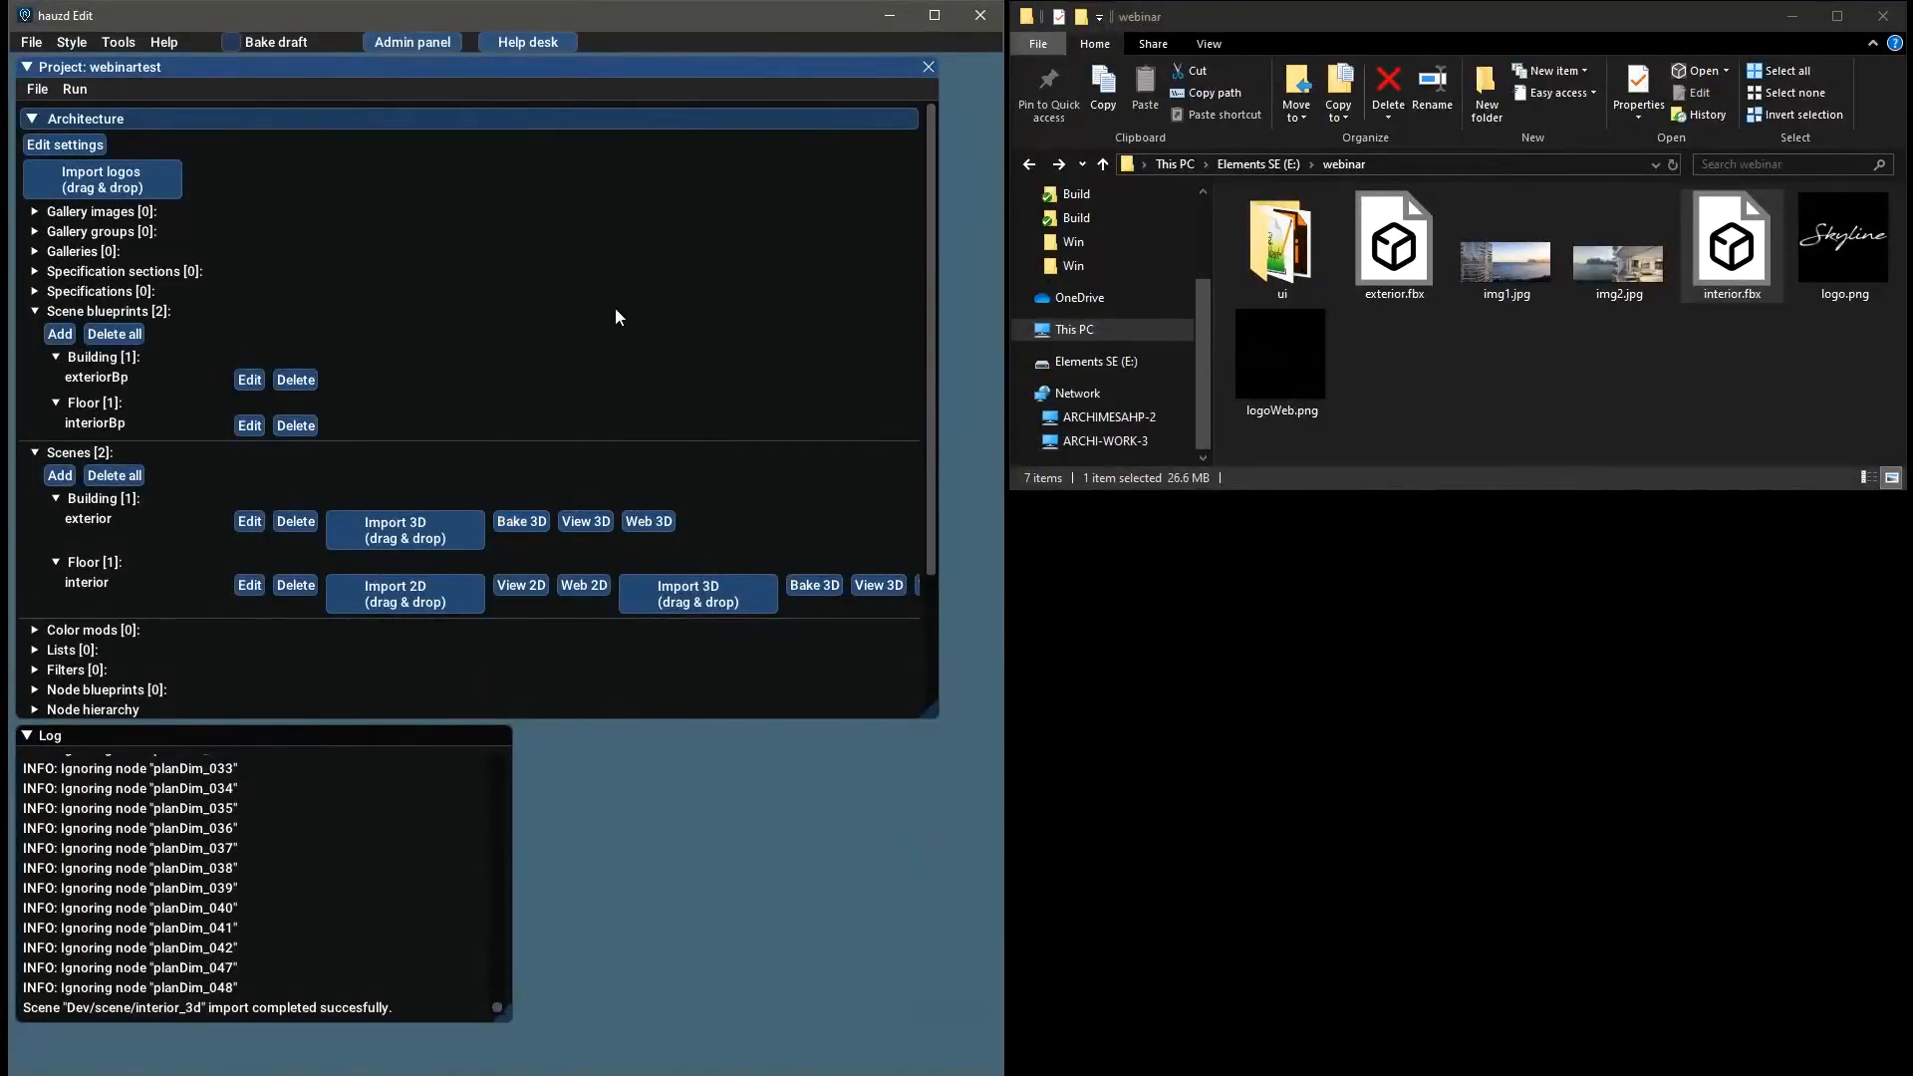
Expand the project's Node blueprints and Node hierarchy sections
scroll(552, 303, "down", 3)
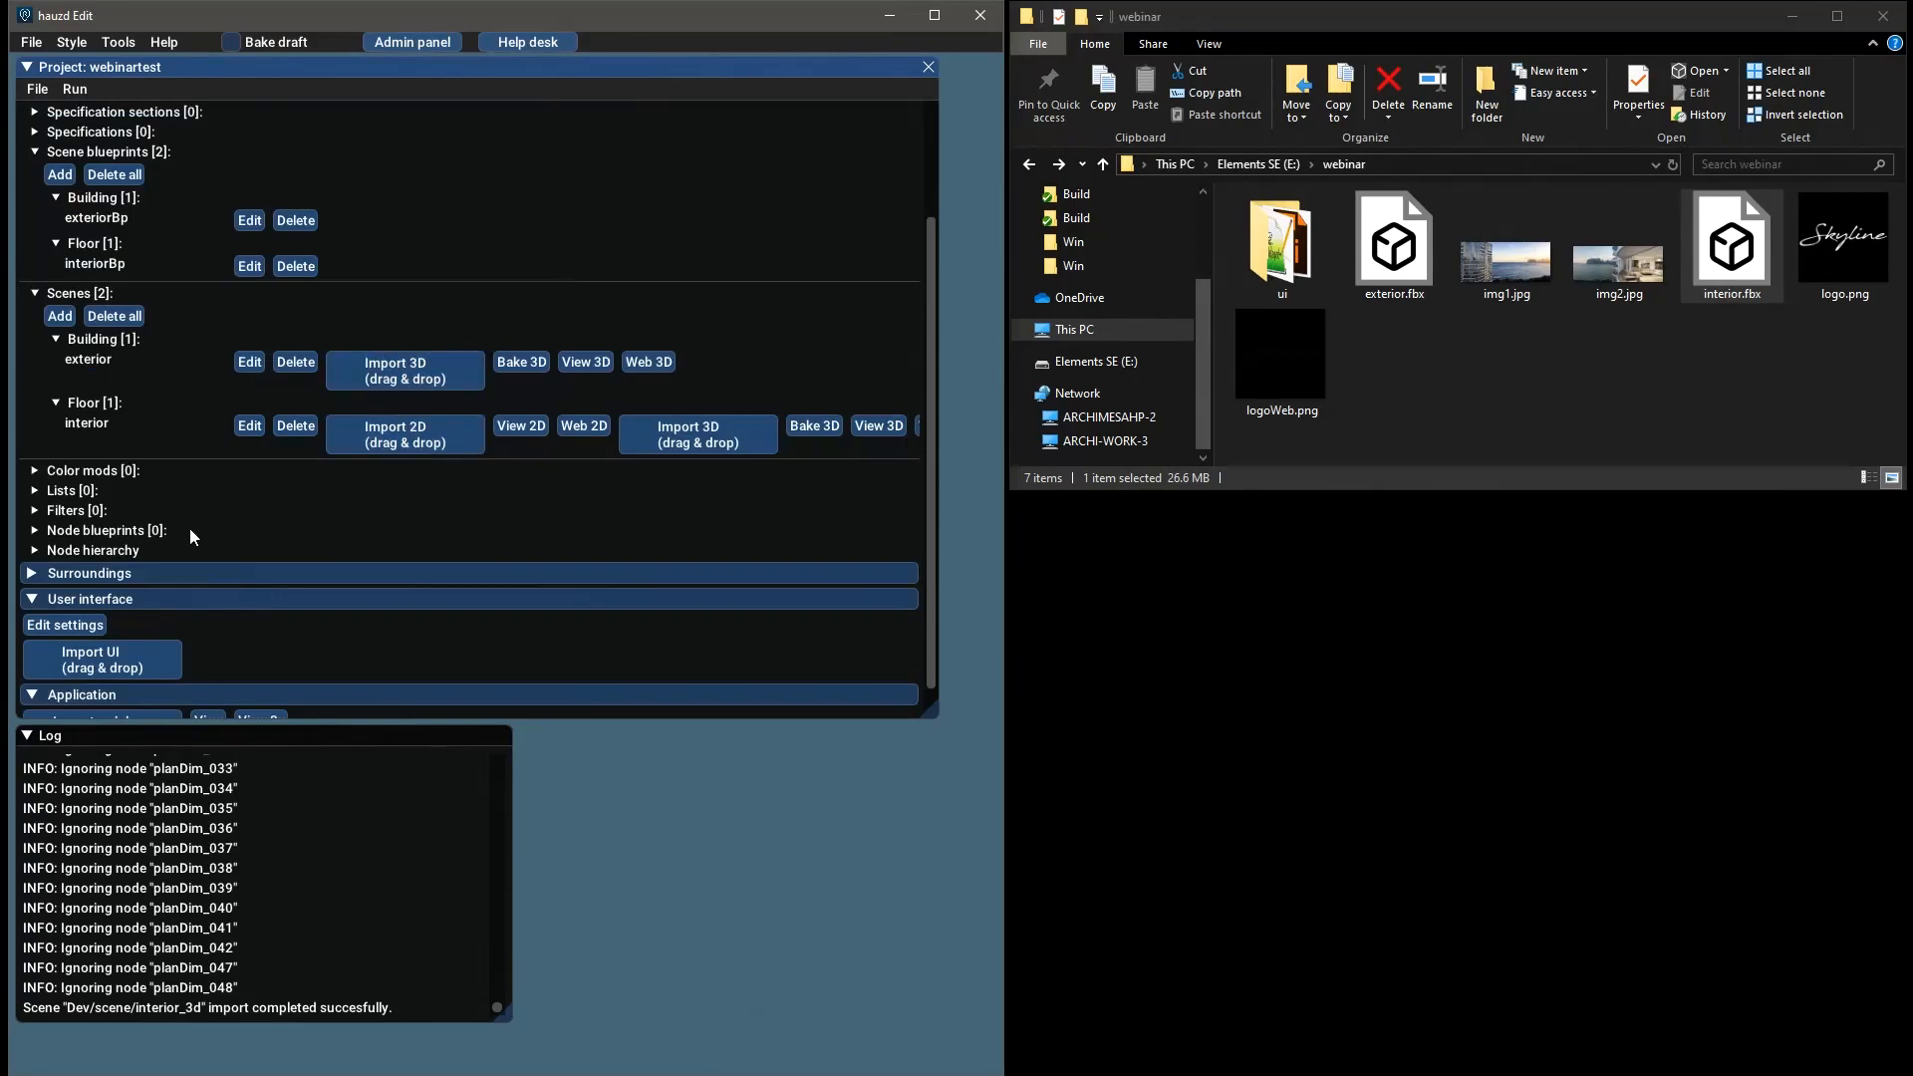
left_click(151, 529)
left_click(150, 580)
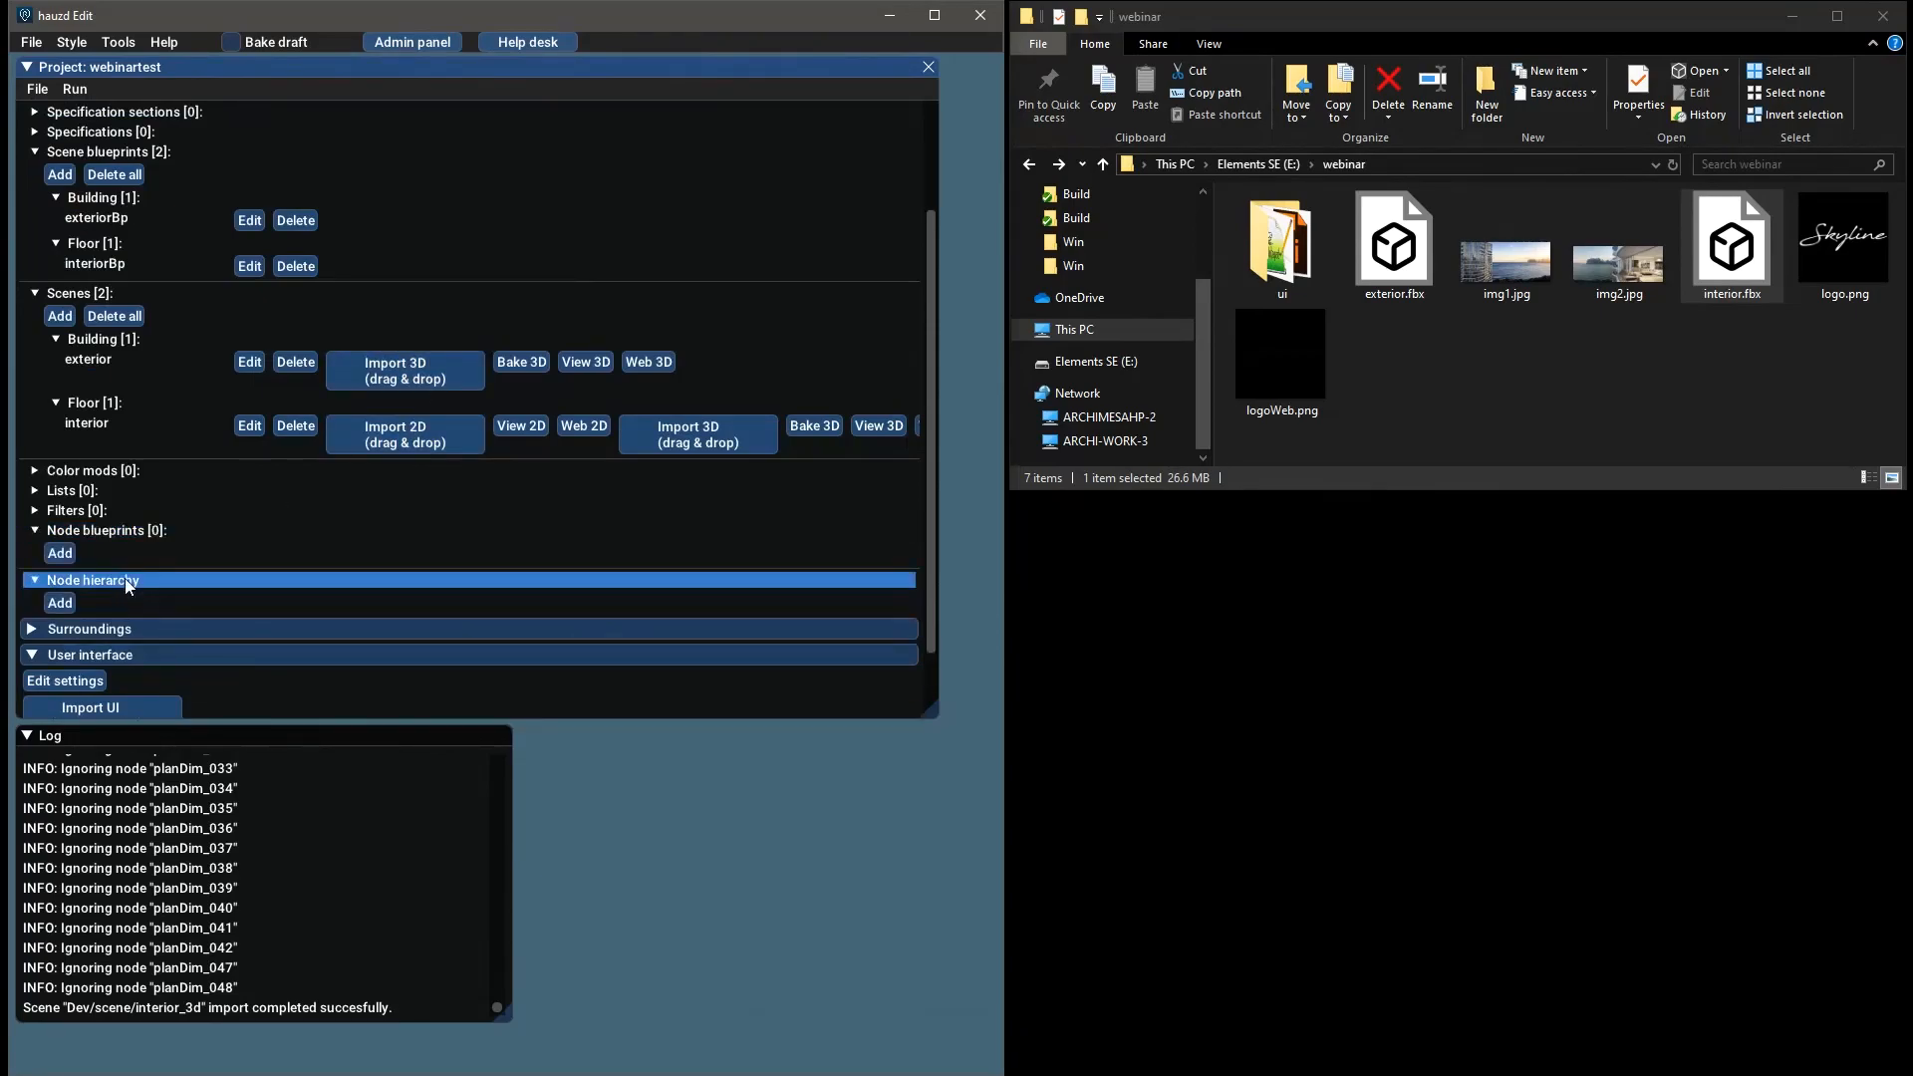
scroll(187, 528, "down", 2)
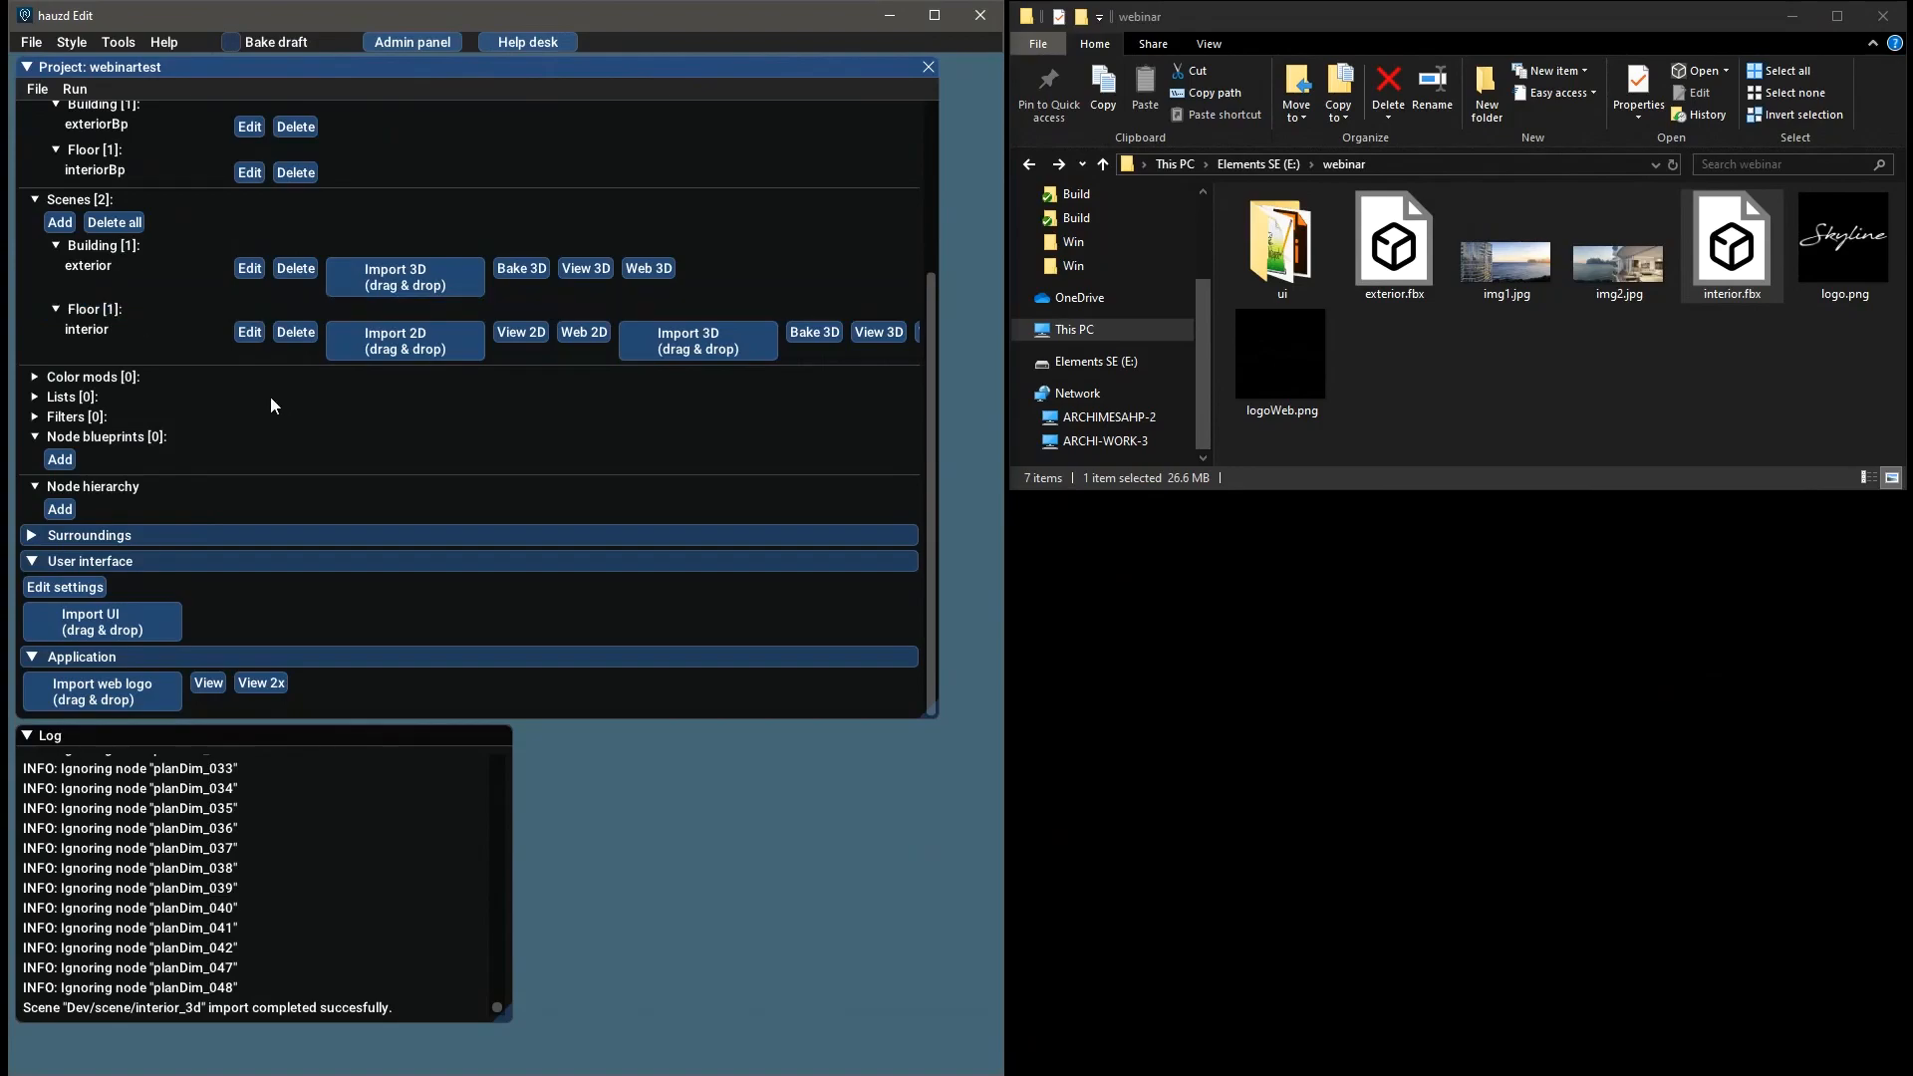
Add a Building node blueprint named exteriorBp whose first option, A, uses the exterior scene
left_click(62, 458)
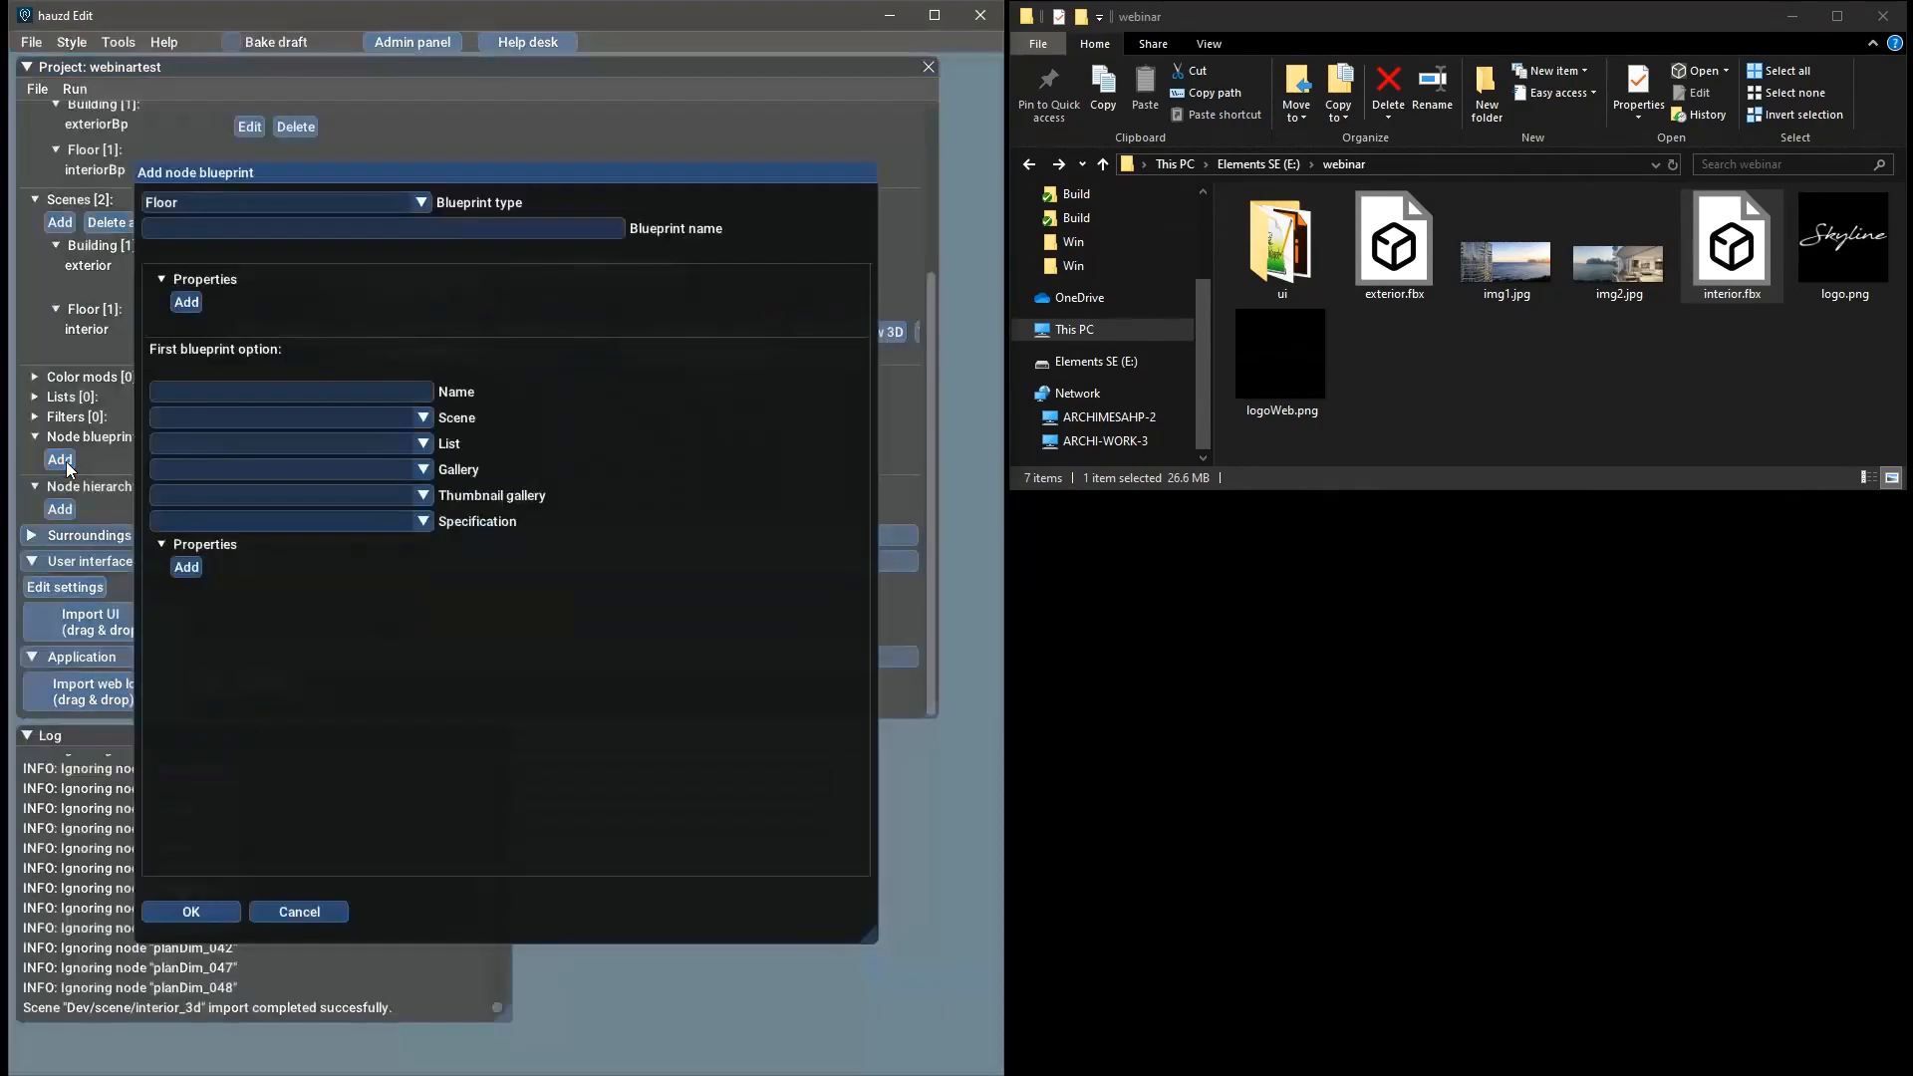
left_click_drag(546, 169, 585, 129)
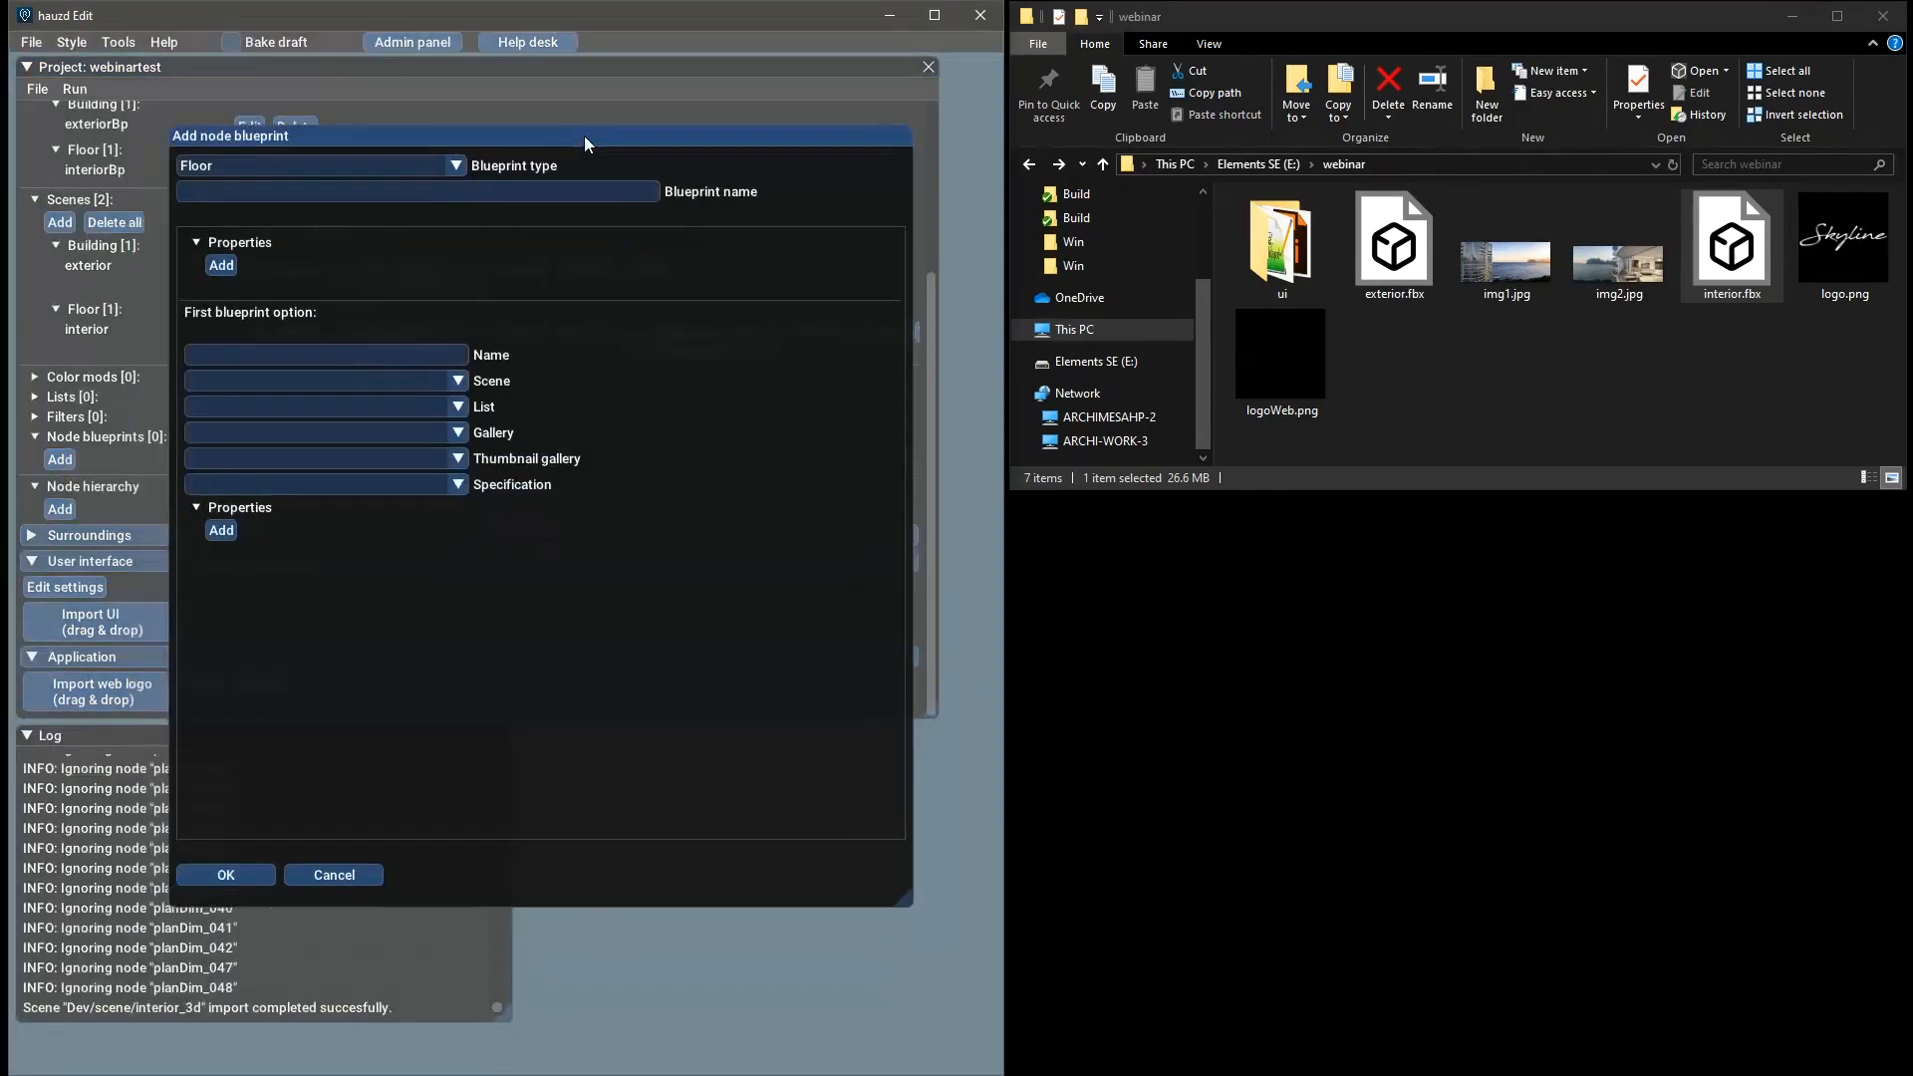
left_click(464, 157)
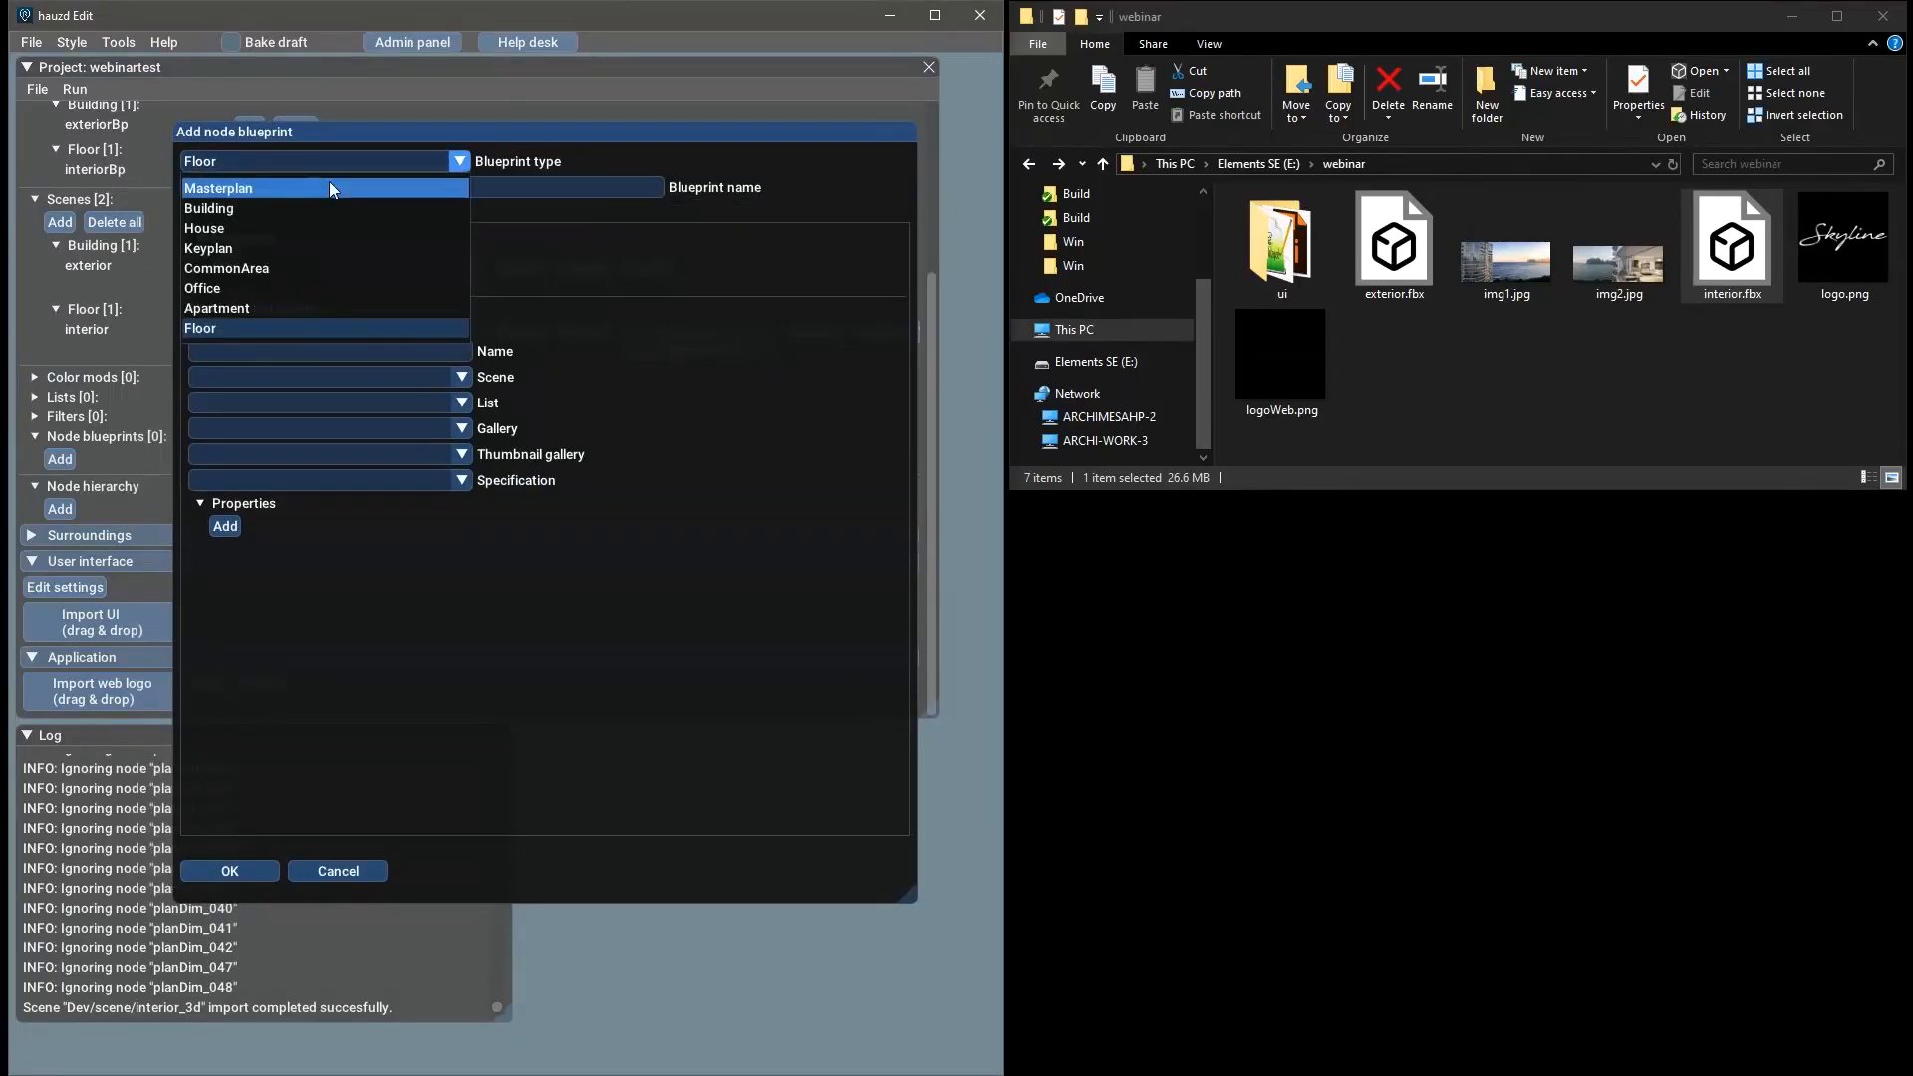
left_click(234, 206)
left_click(243, 188)
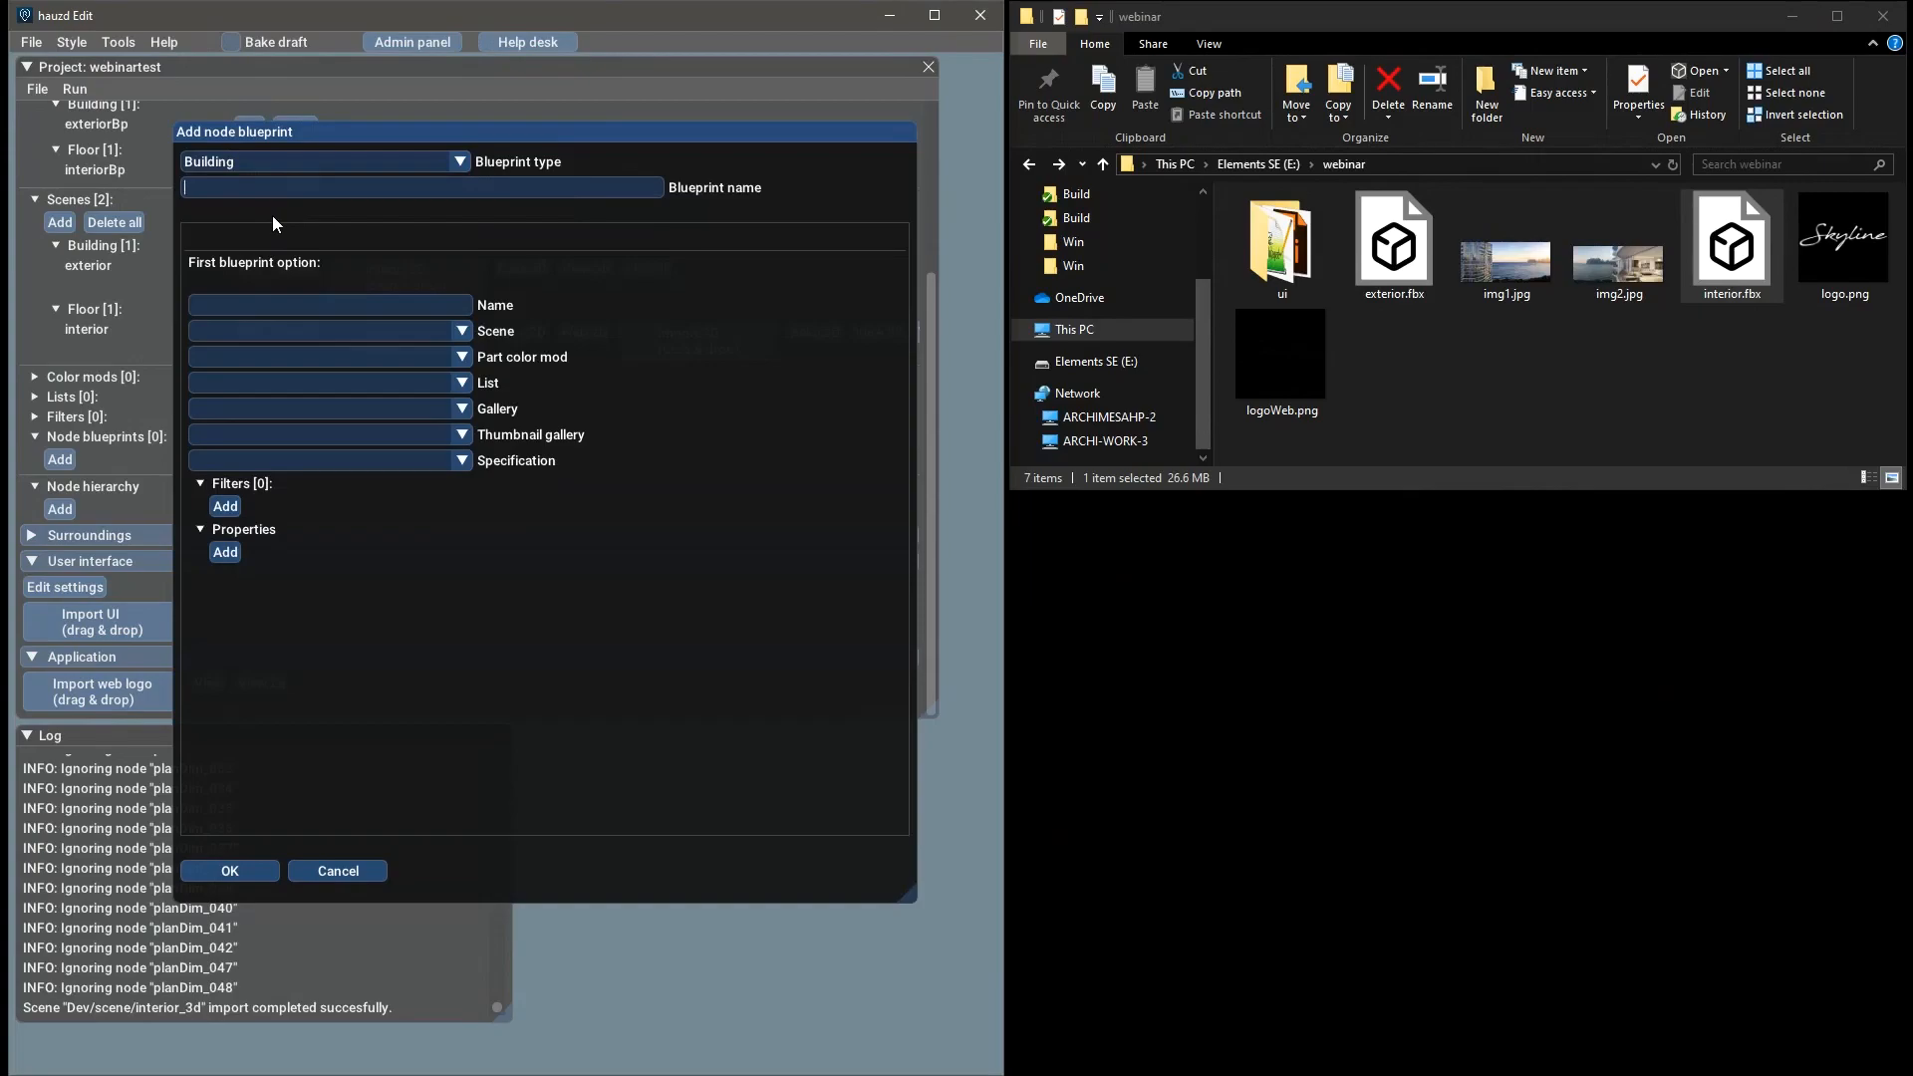
type("exterio")
type("A")
left_click(461, 335)
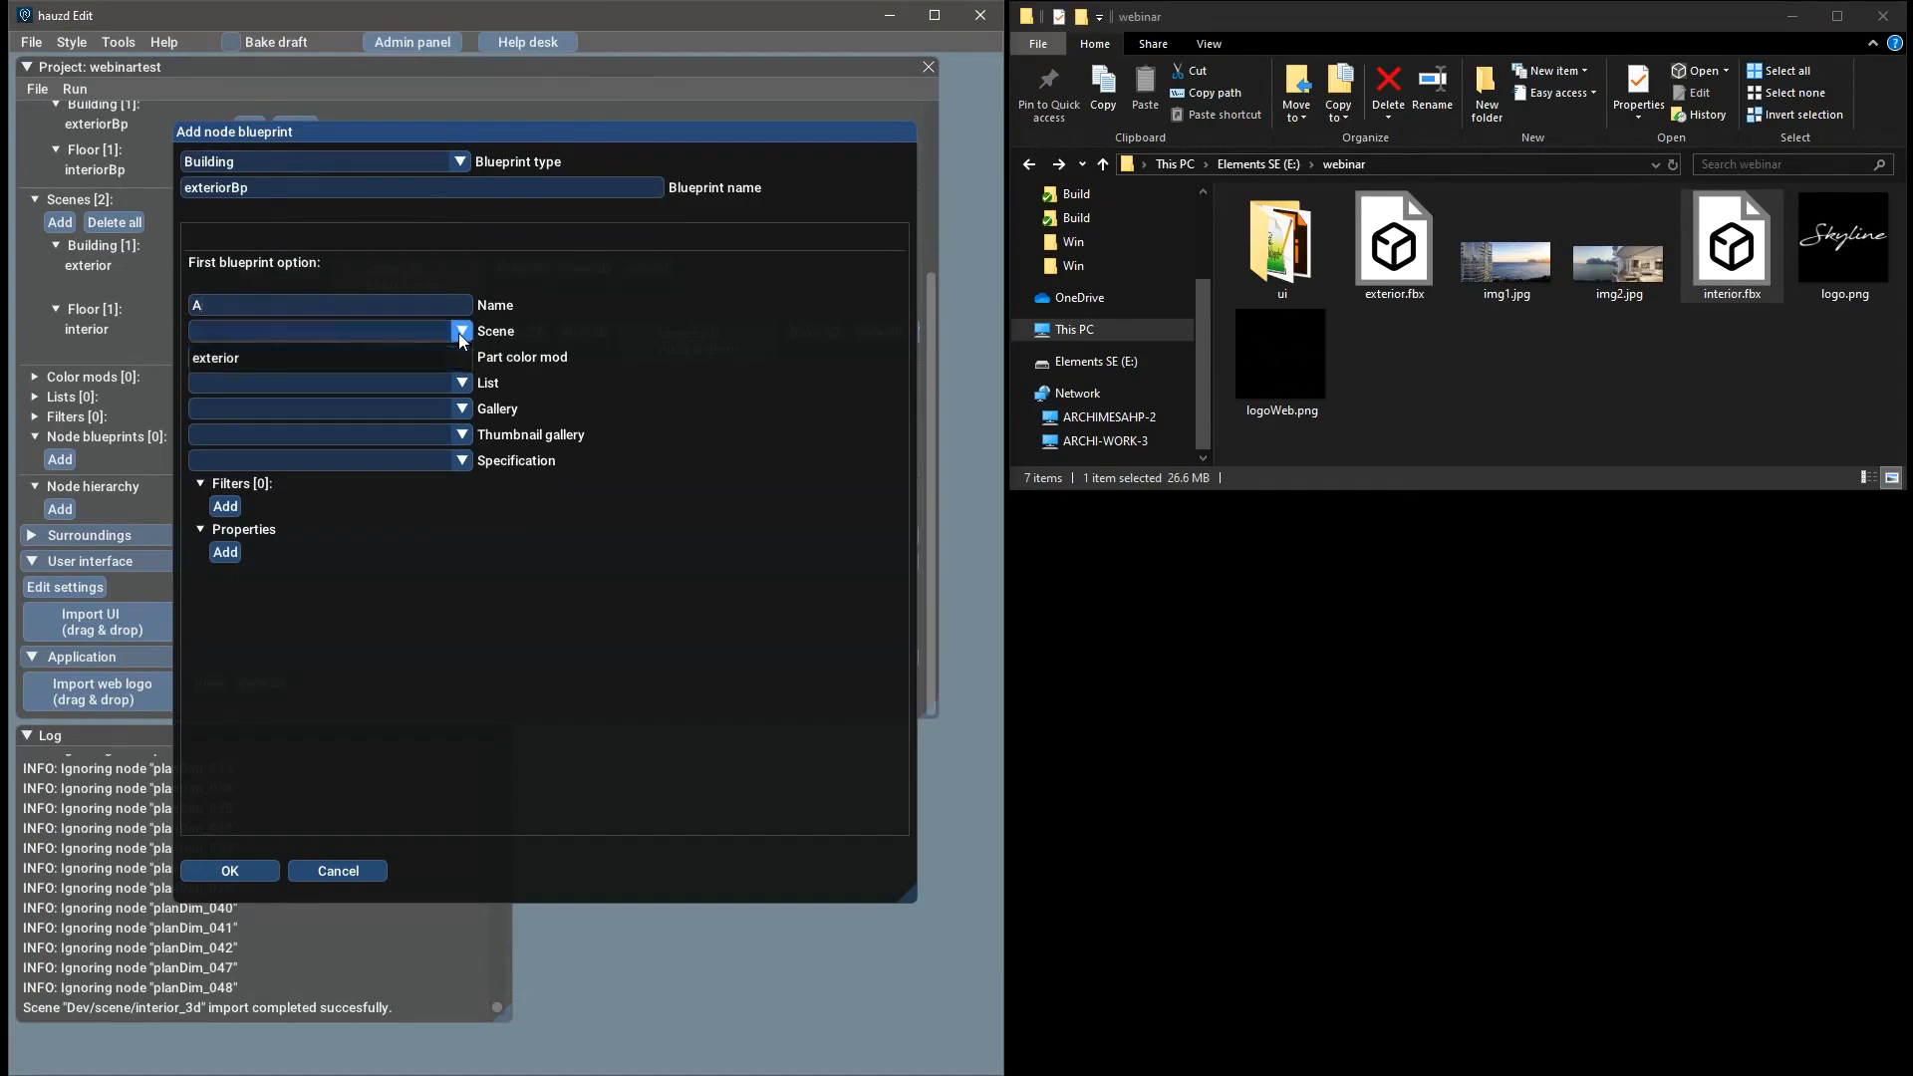
left_click(227, 357)
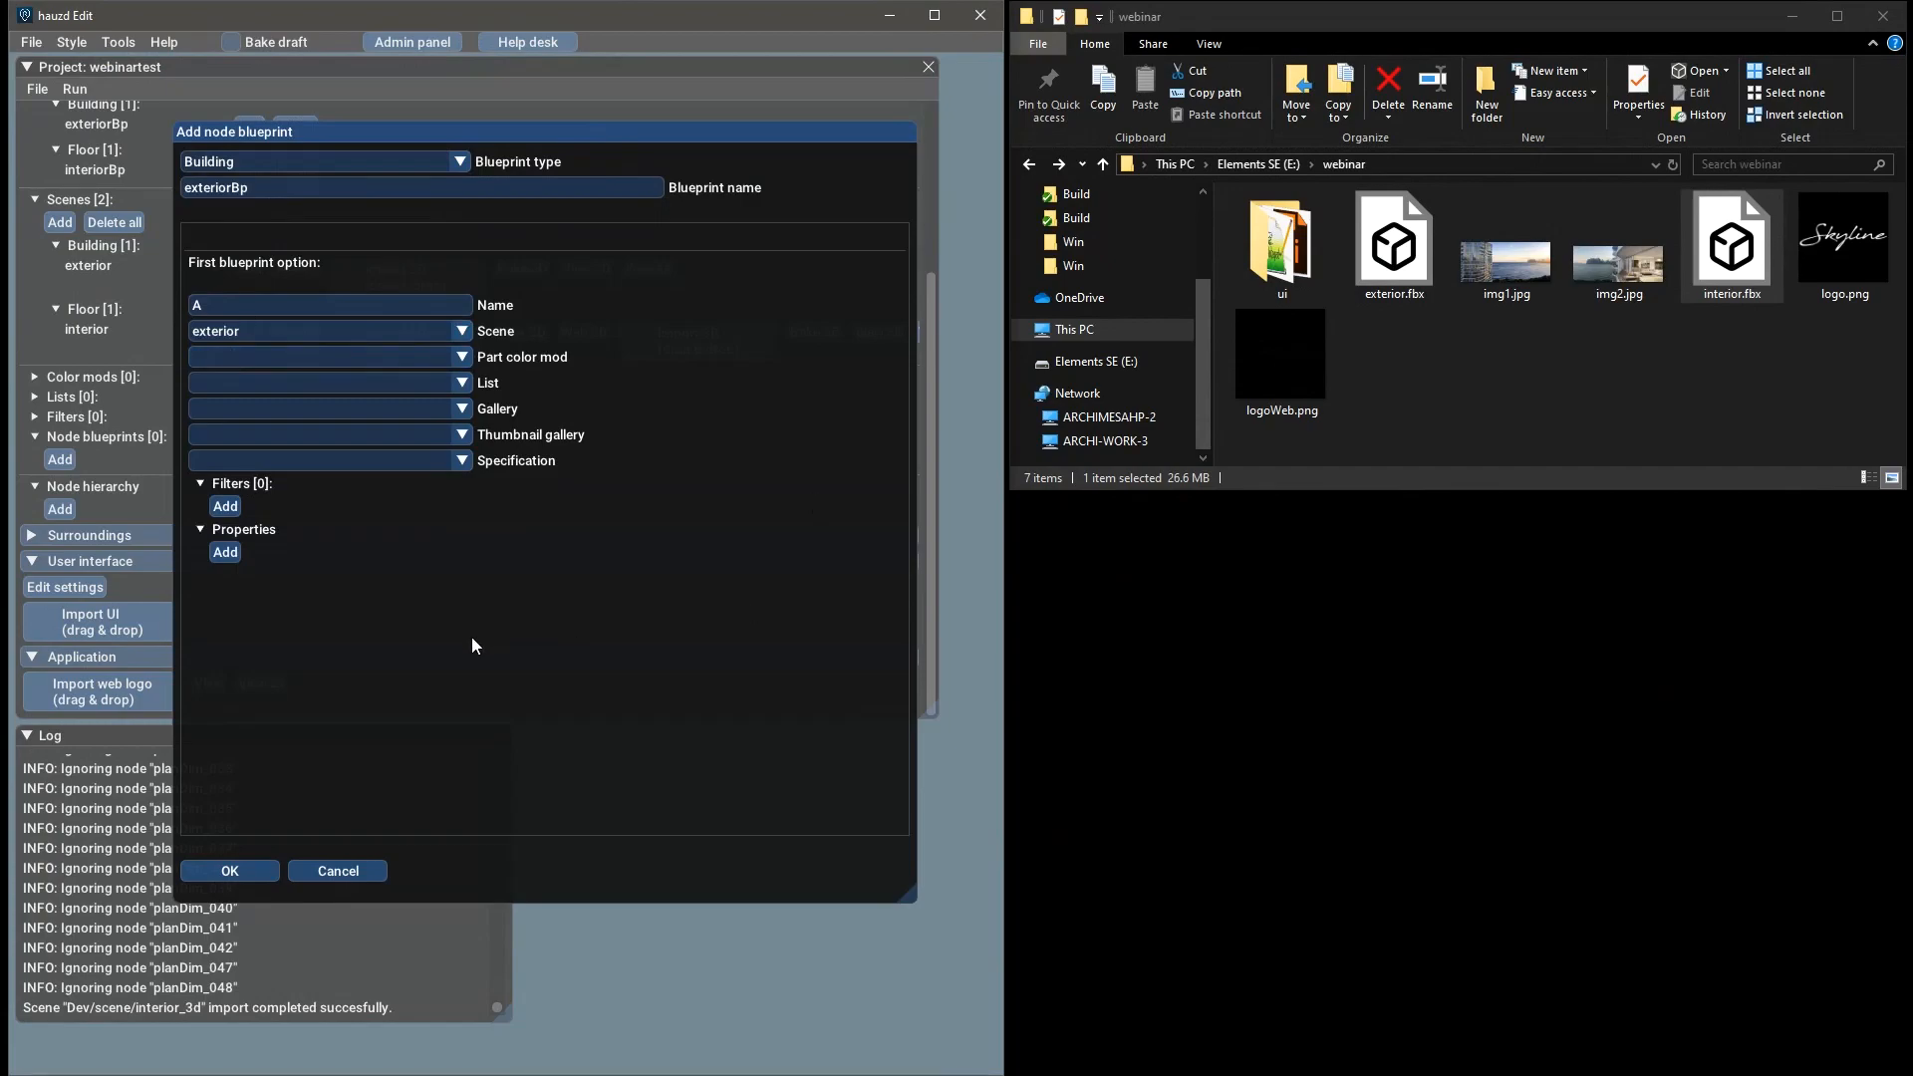
left_click(227, 871)
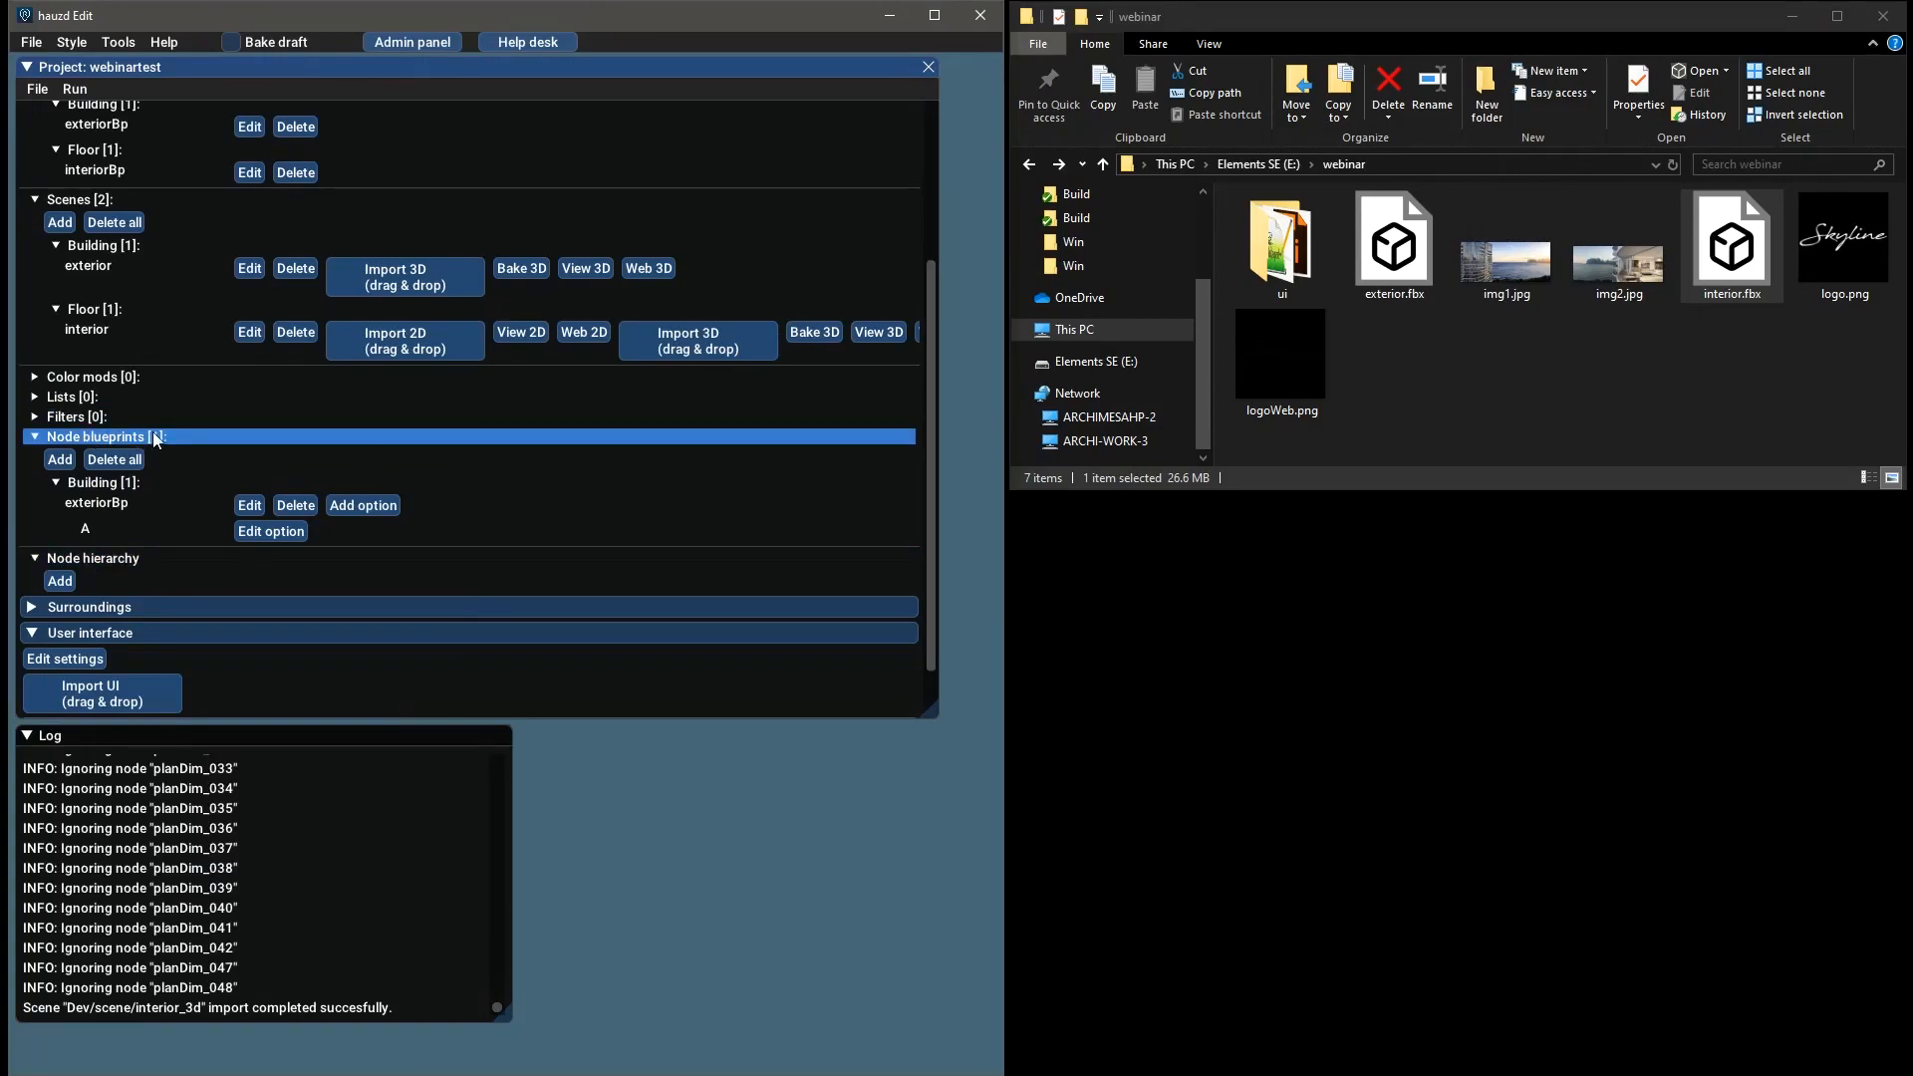
Add an enabled Building node named Tower with the exteriorBp blueprint to the node hierarchy, and expand it
scroll(165, 399, "up", 1)
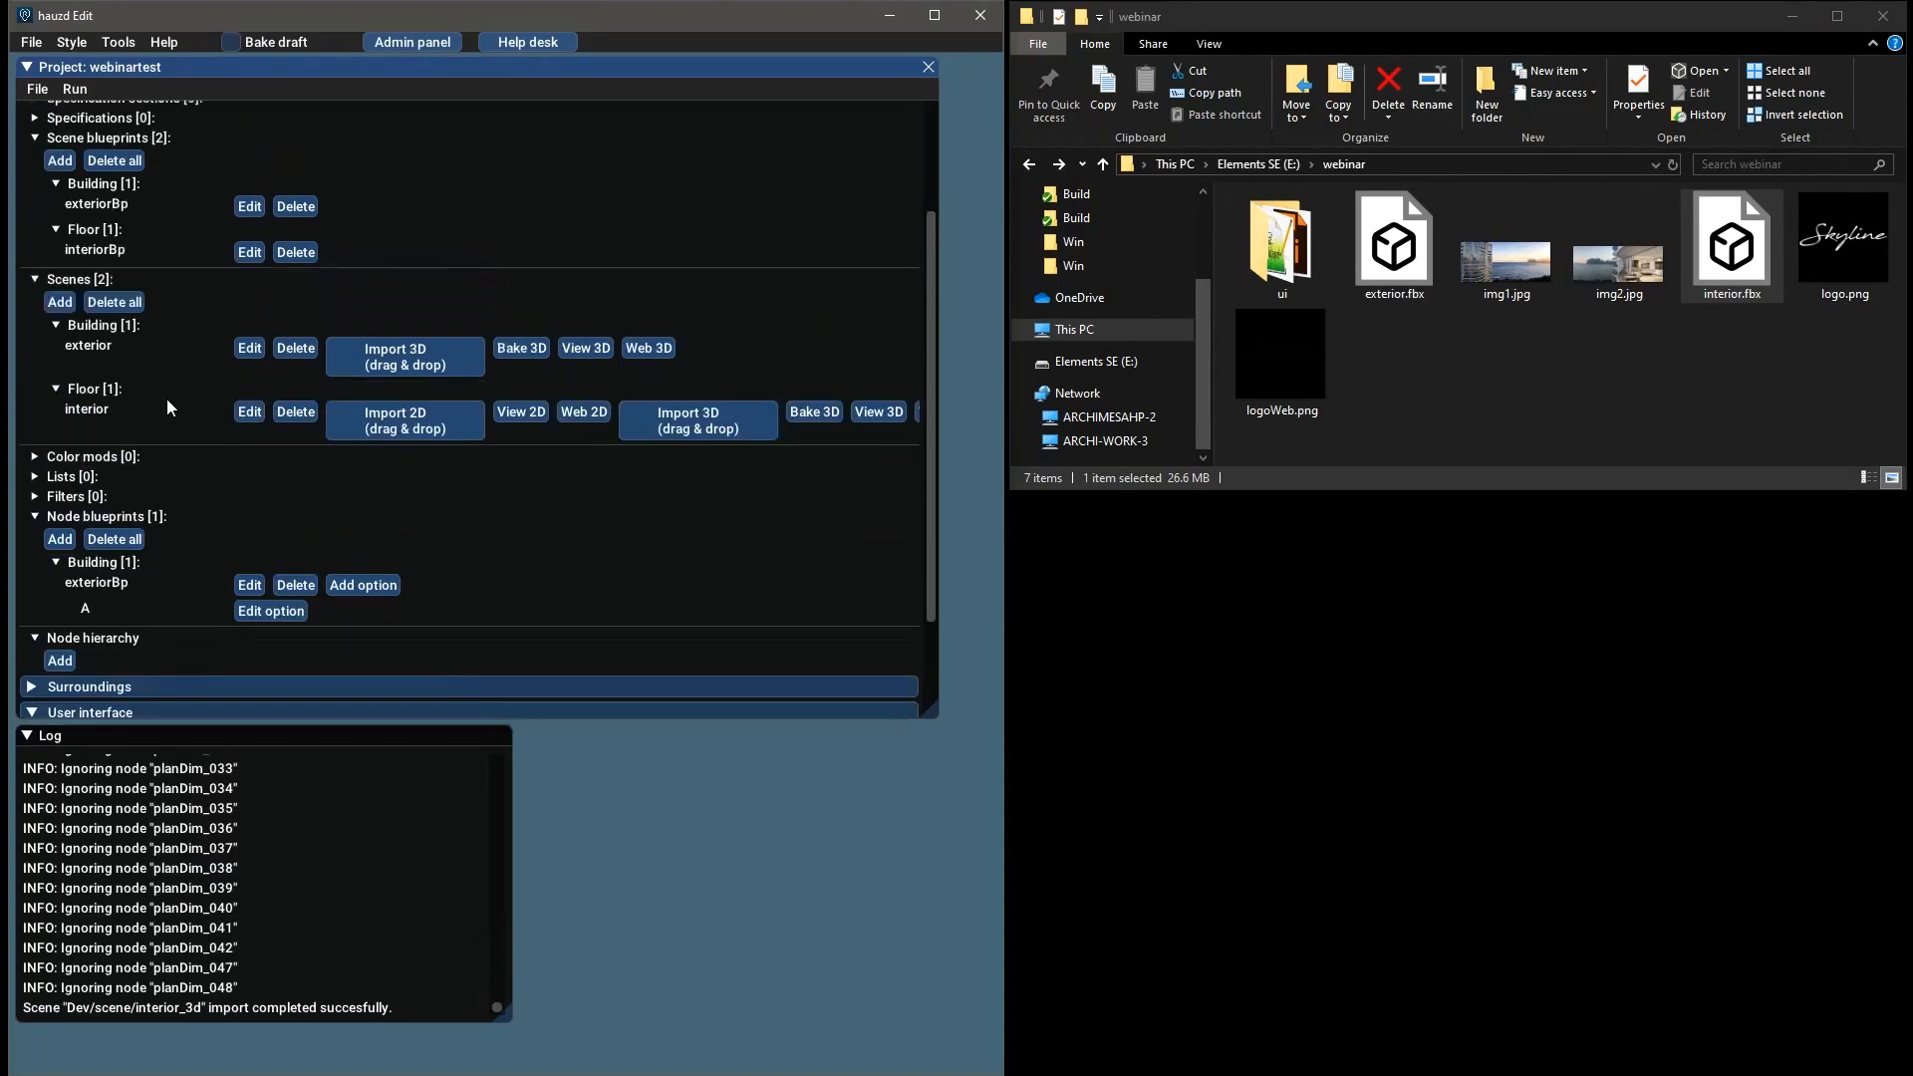
scroll(206, 528, "down", 1)
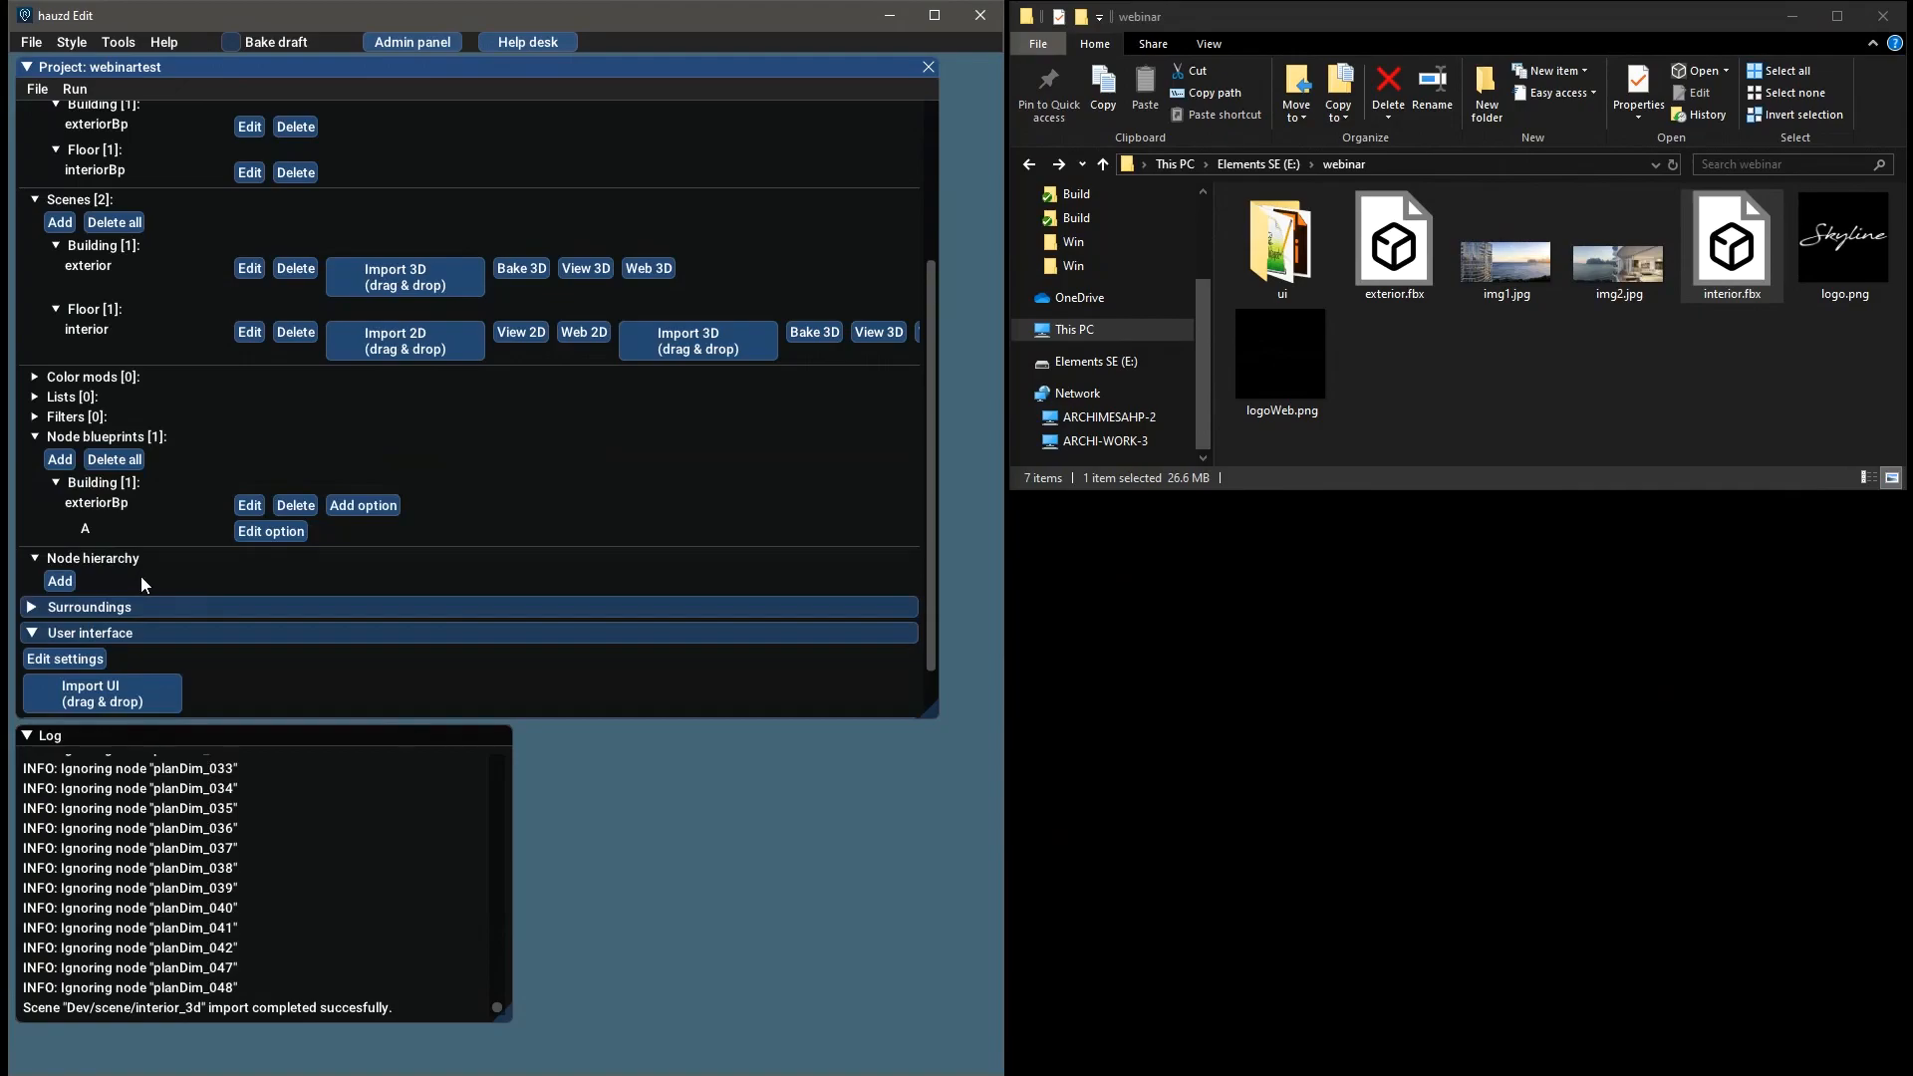
left_click(62, 581)
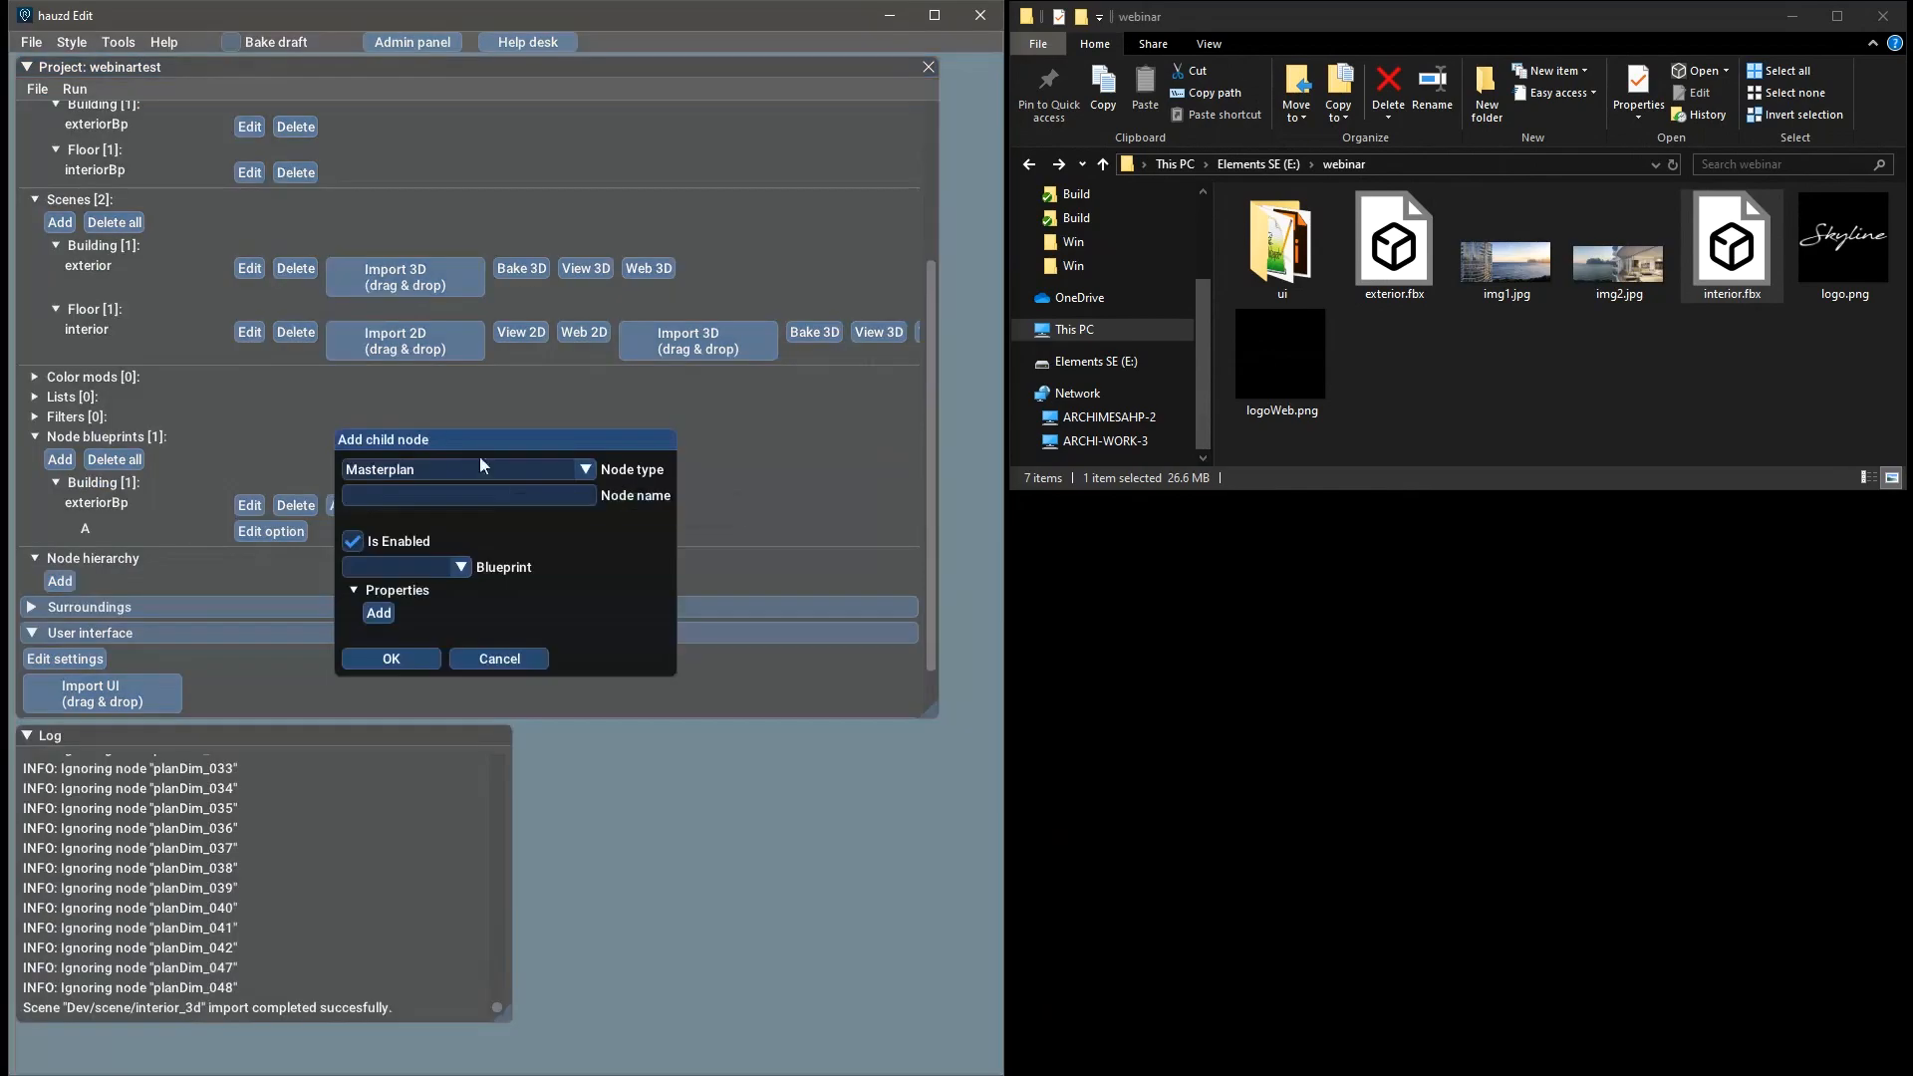
left_click(404, 468)
left_click(389, 519)
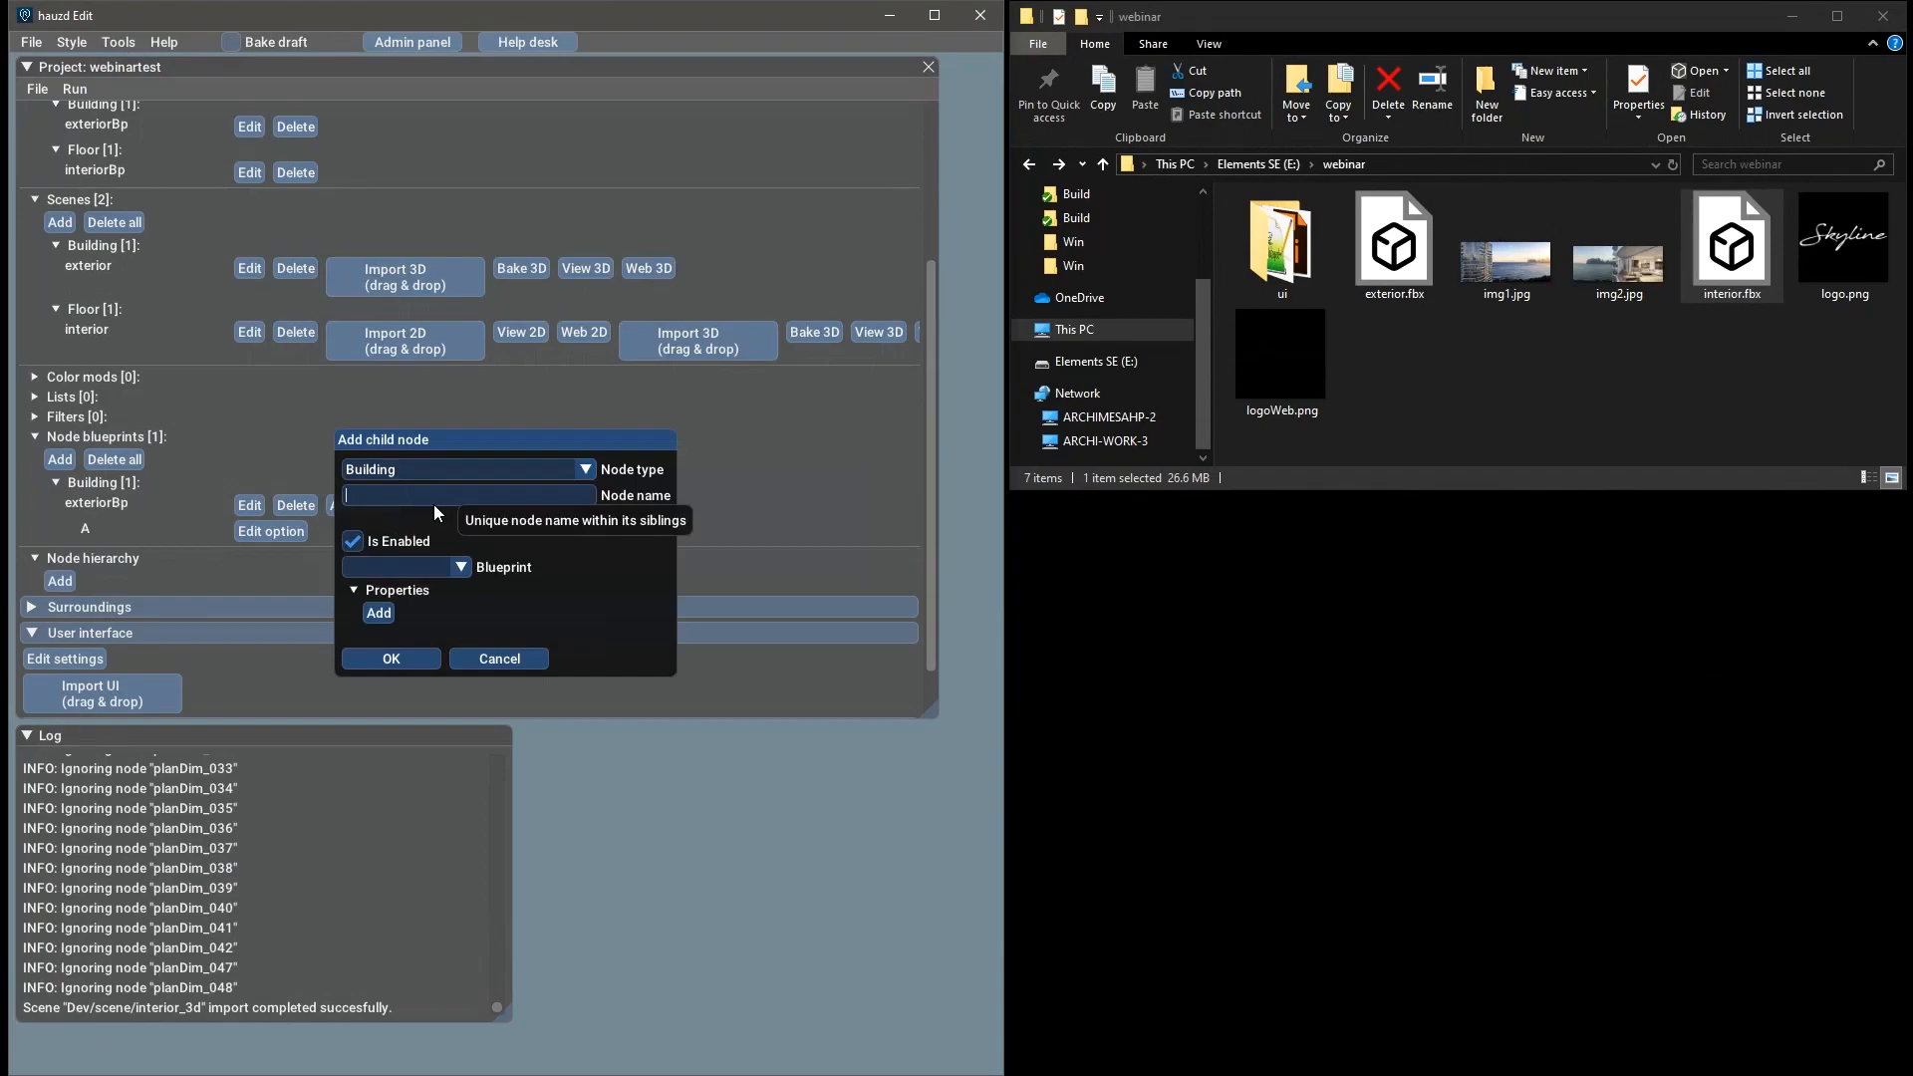
type("Tower")
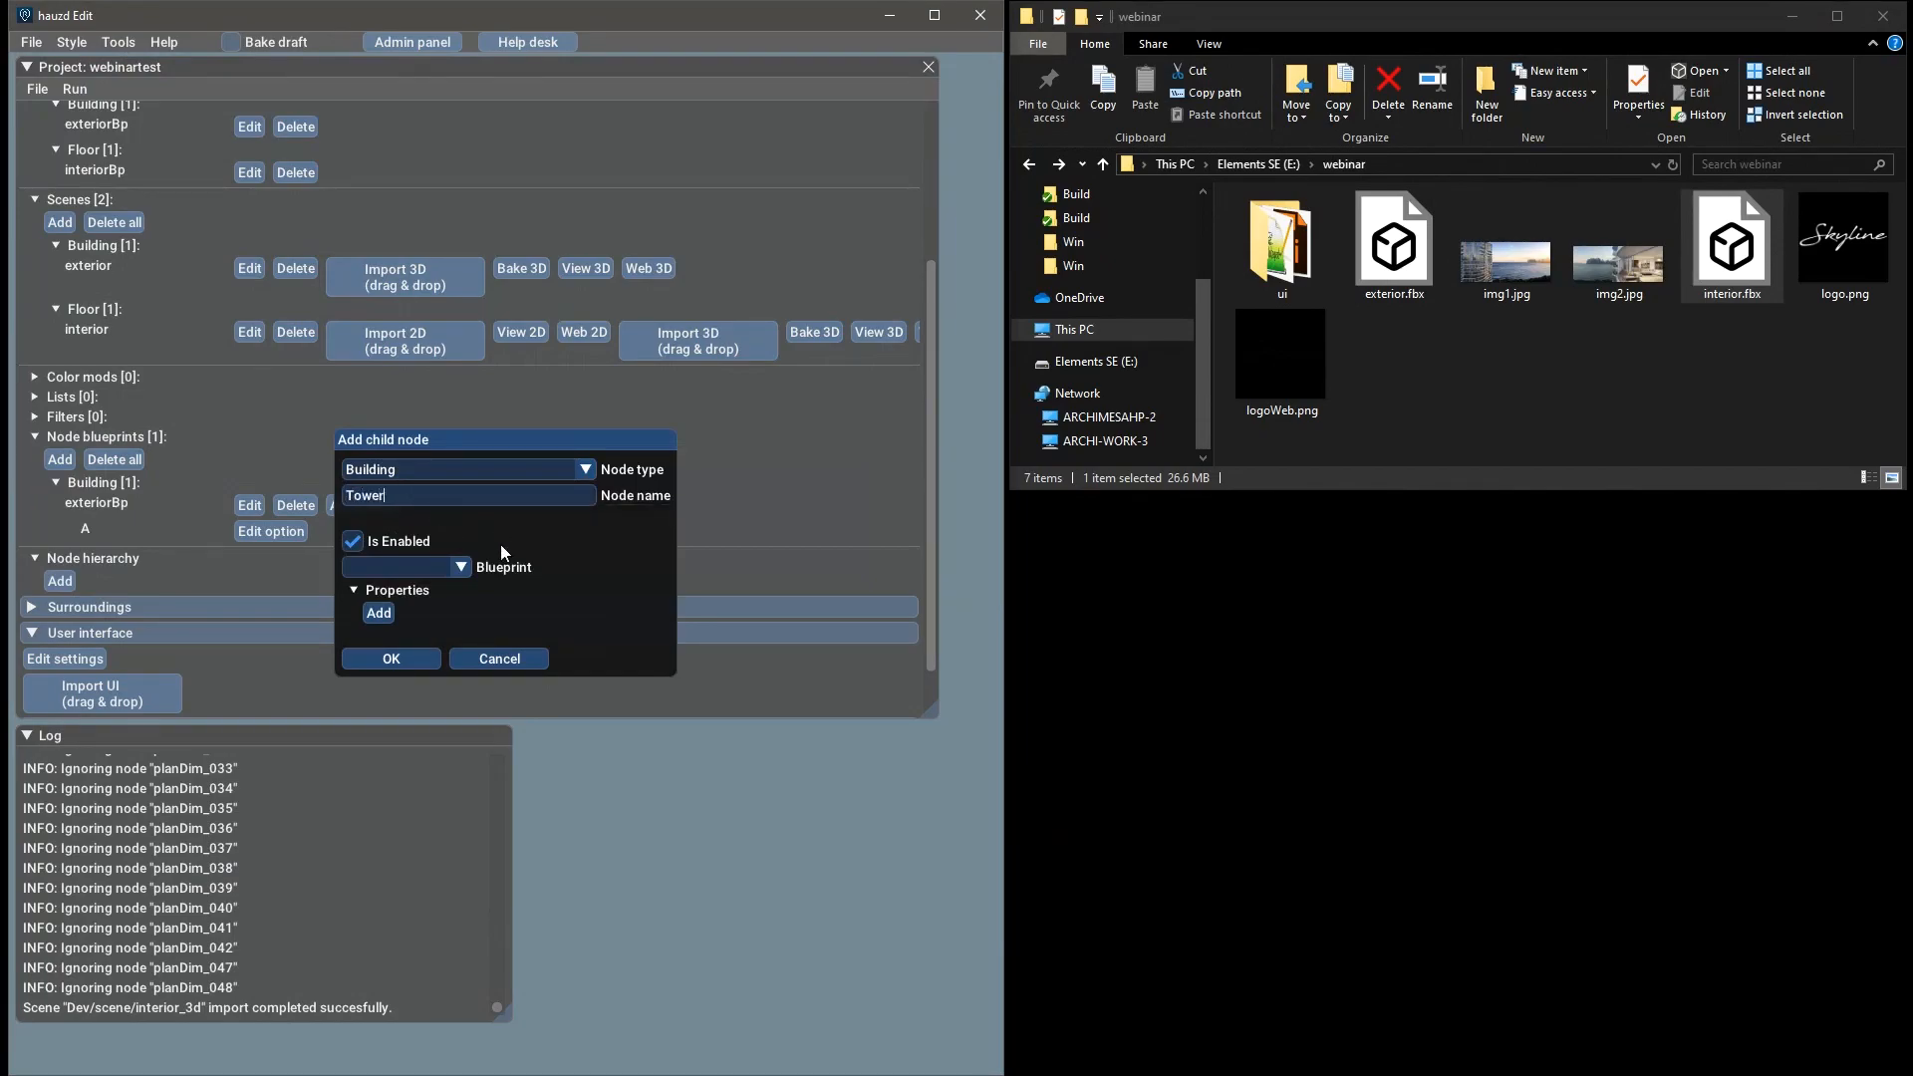
left_click(454, 569)
left_click(419, 594)
left_click(415, 659)
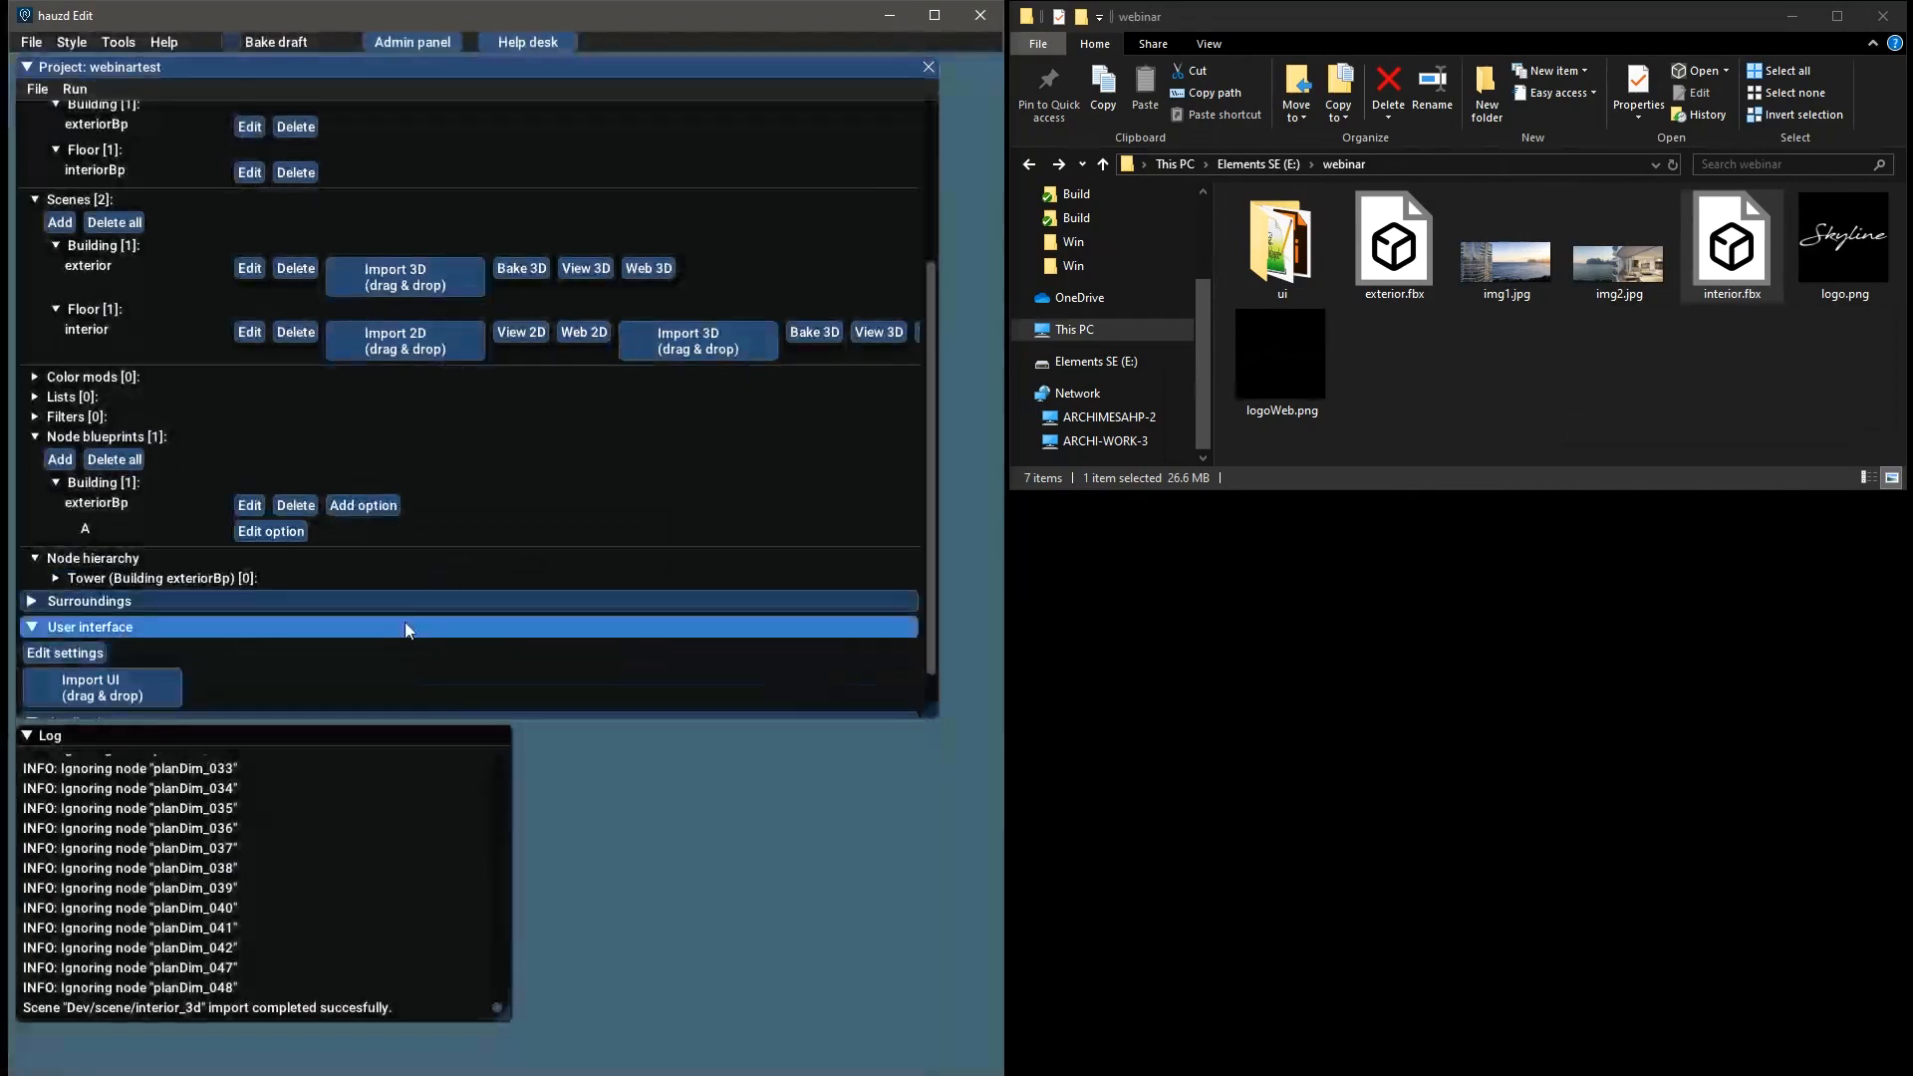
left_click(243, 578)
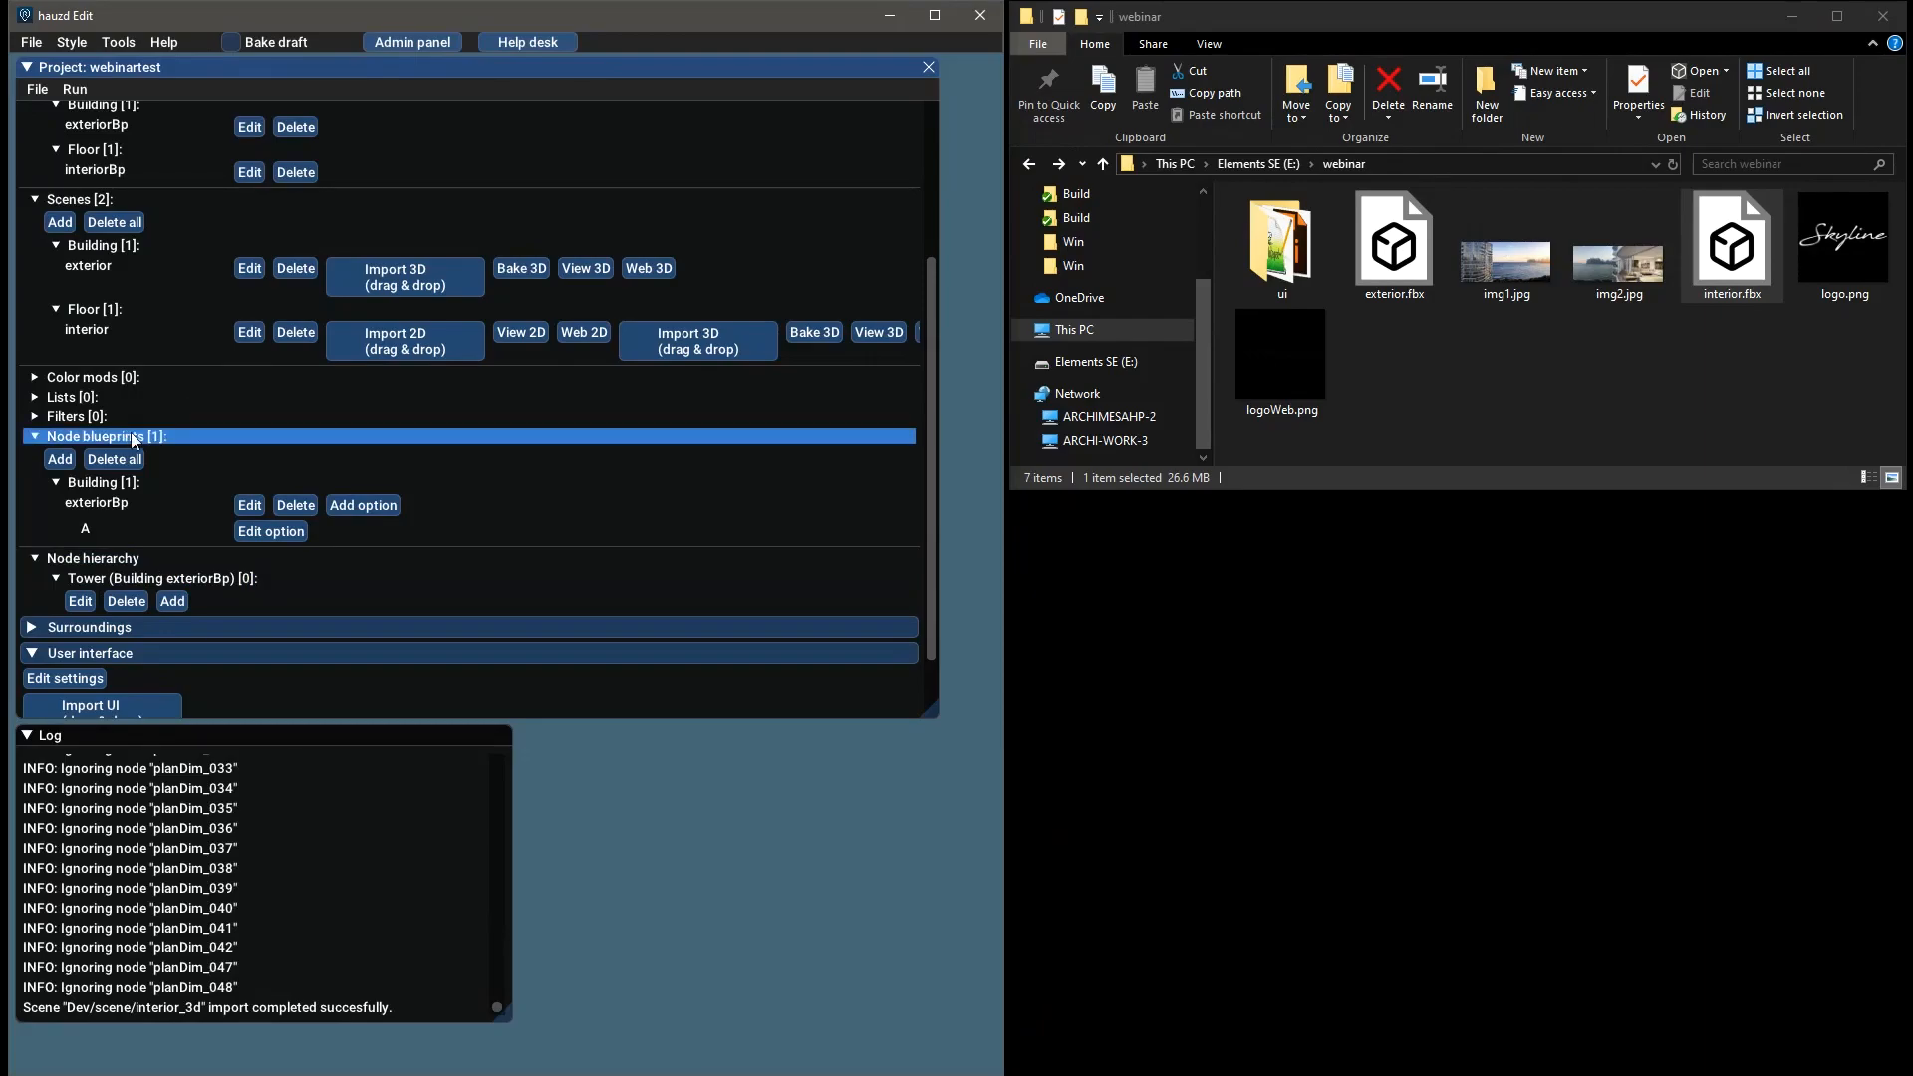
Add an Apartment node blueprint named aptBp with a first option named A
left_click(58, 459)
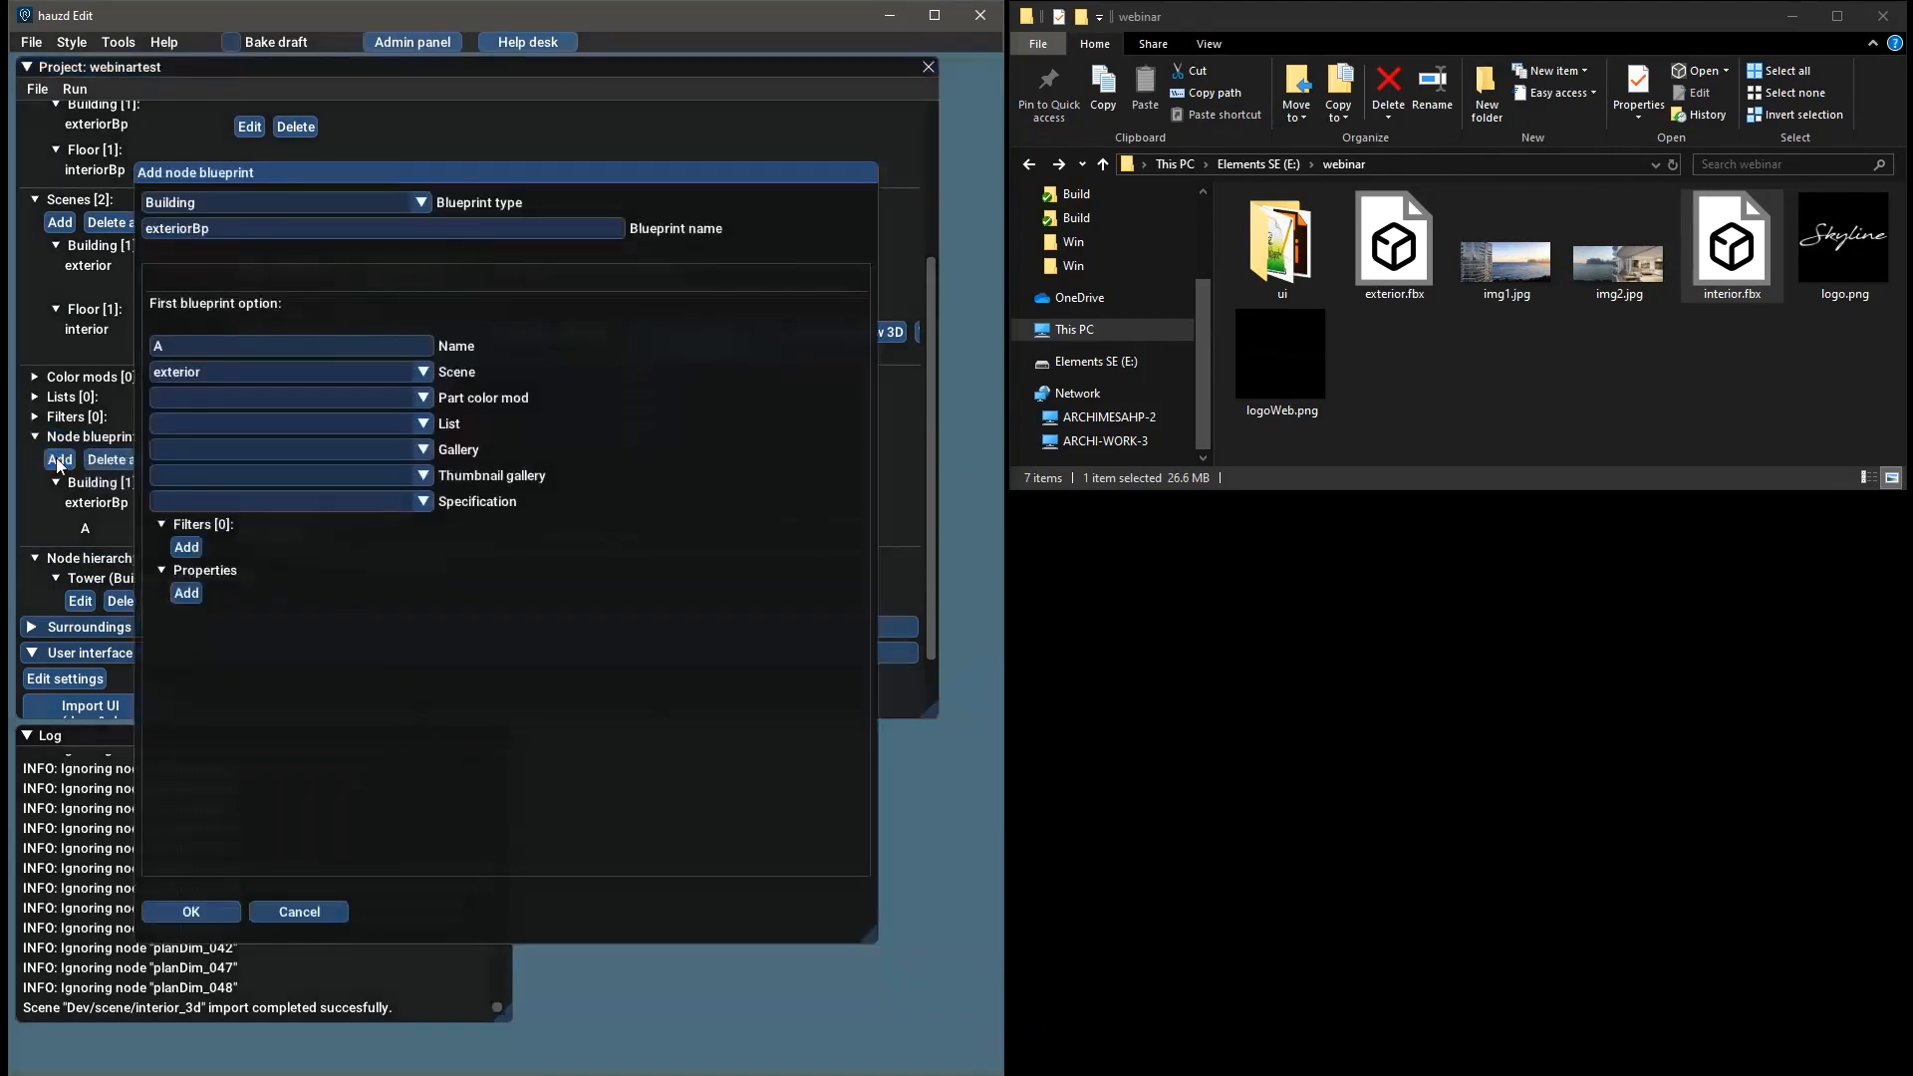
left_click(231, 205)
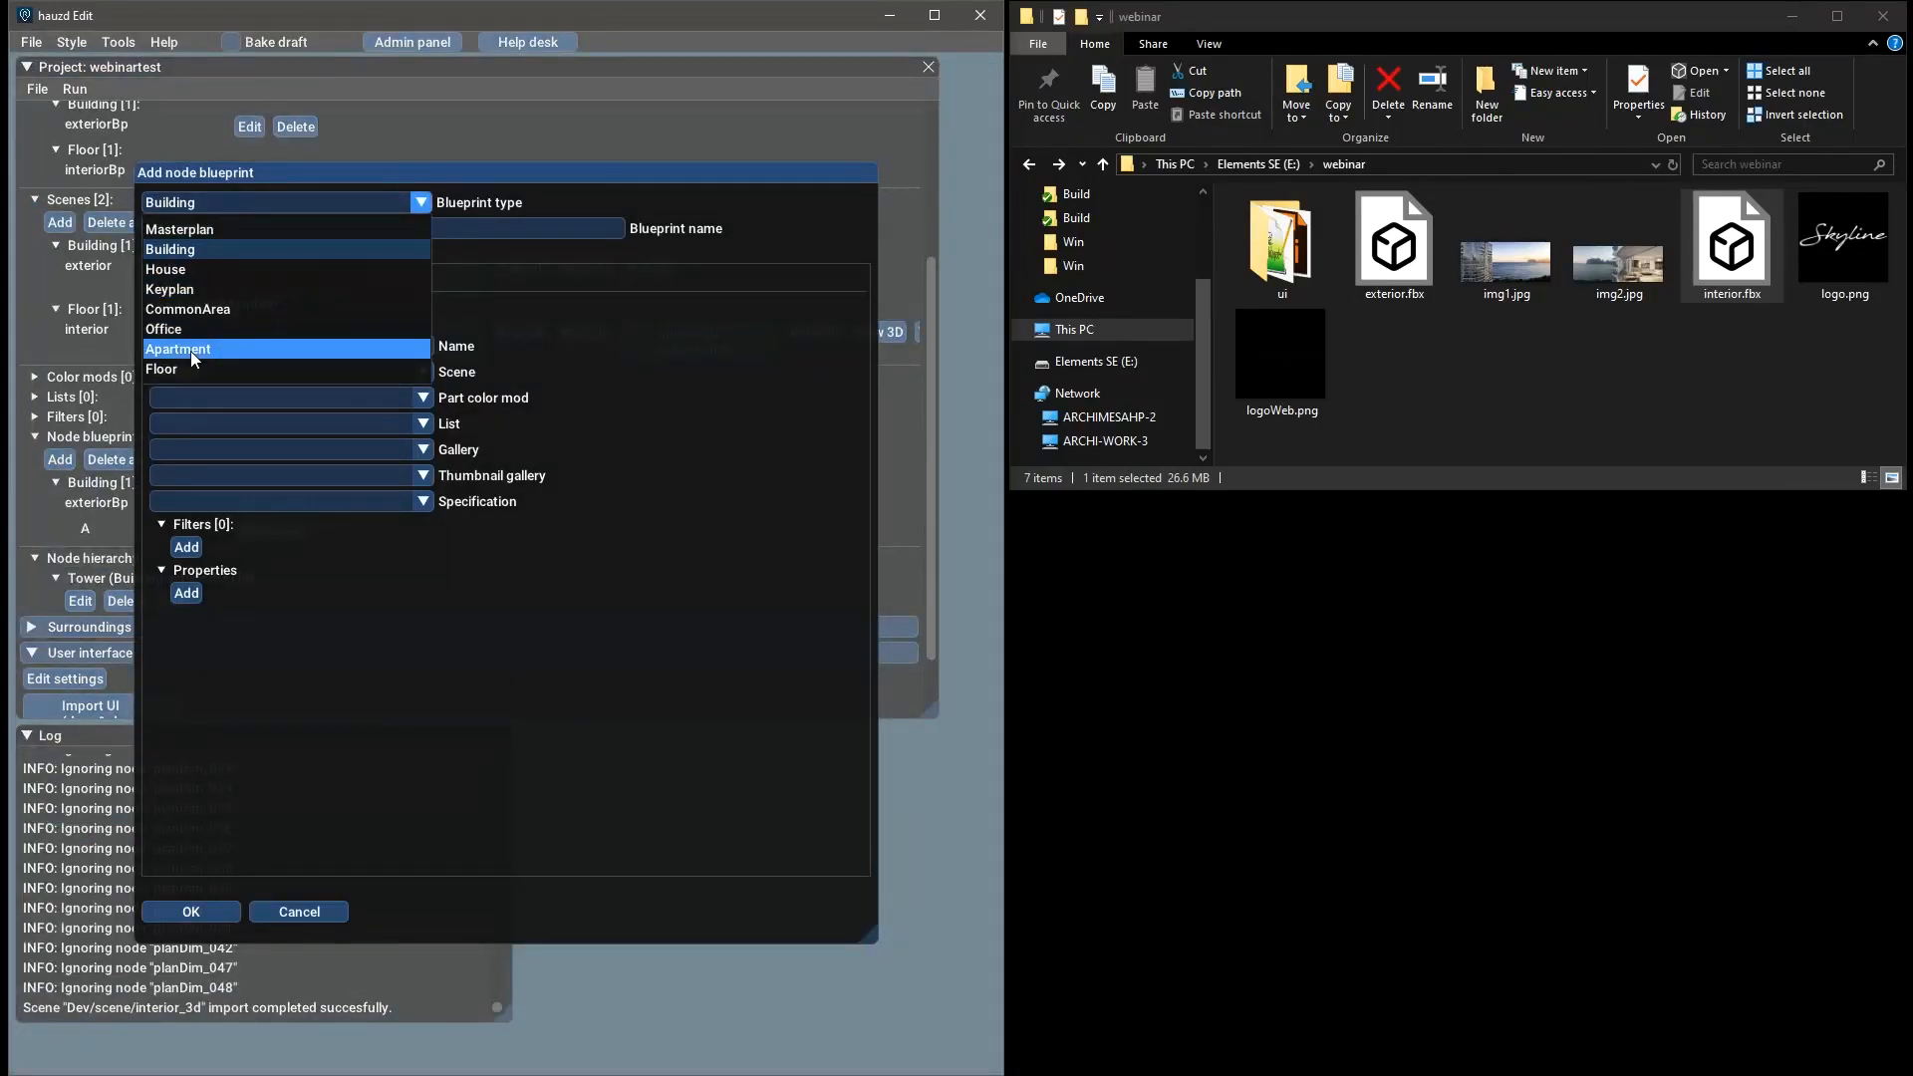
left_click(217, 349)
left_click(289, 227)
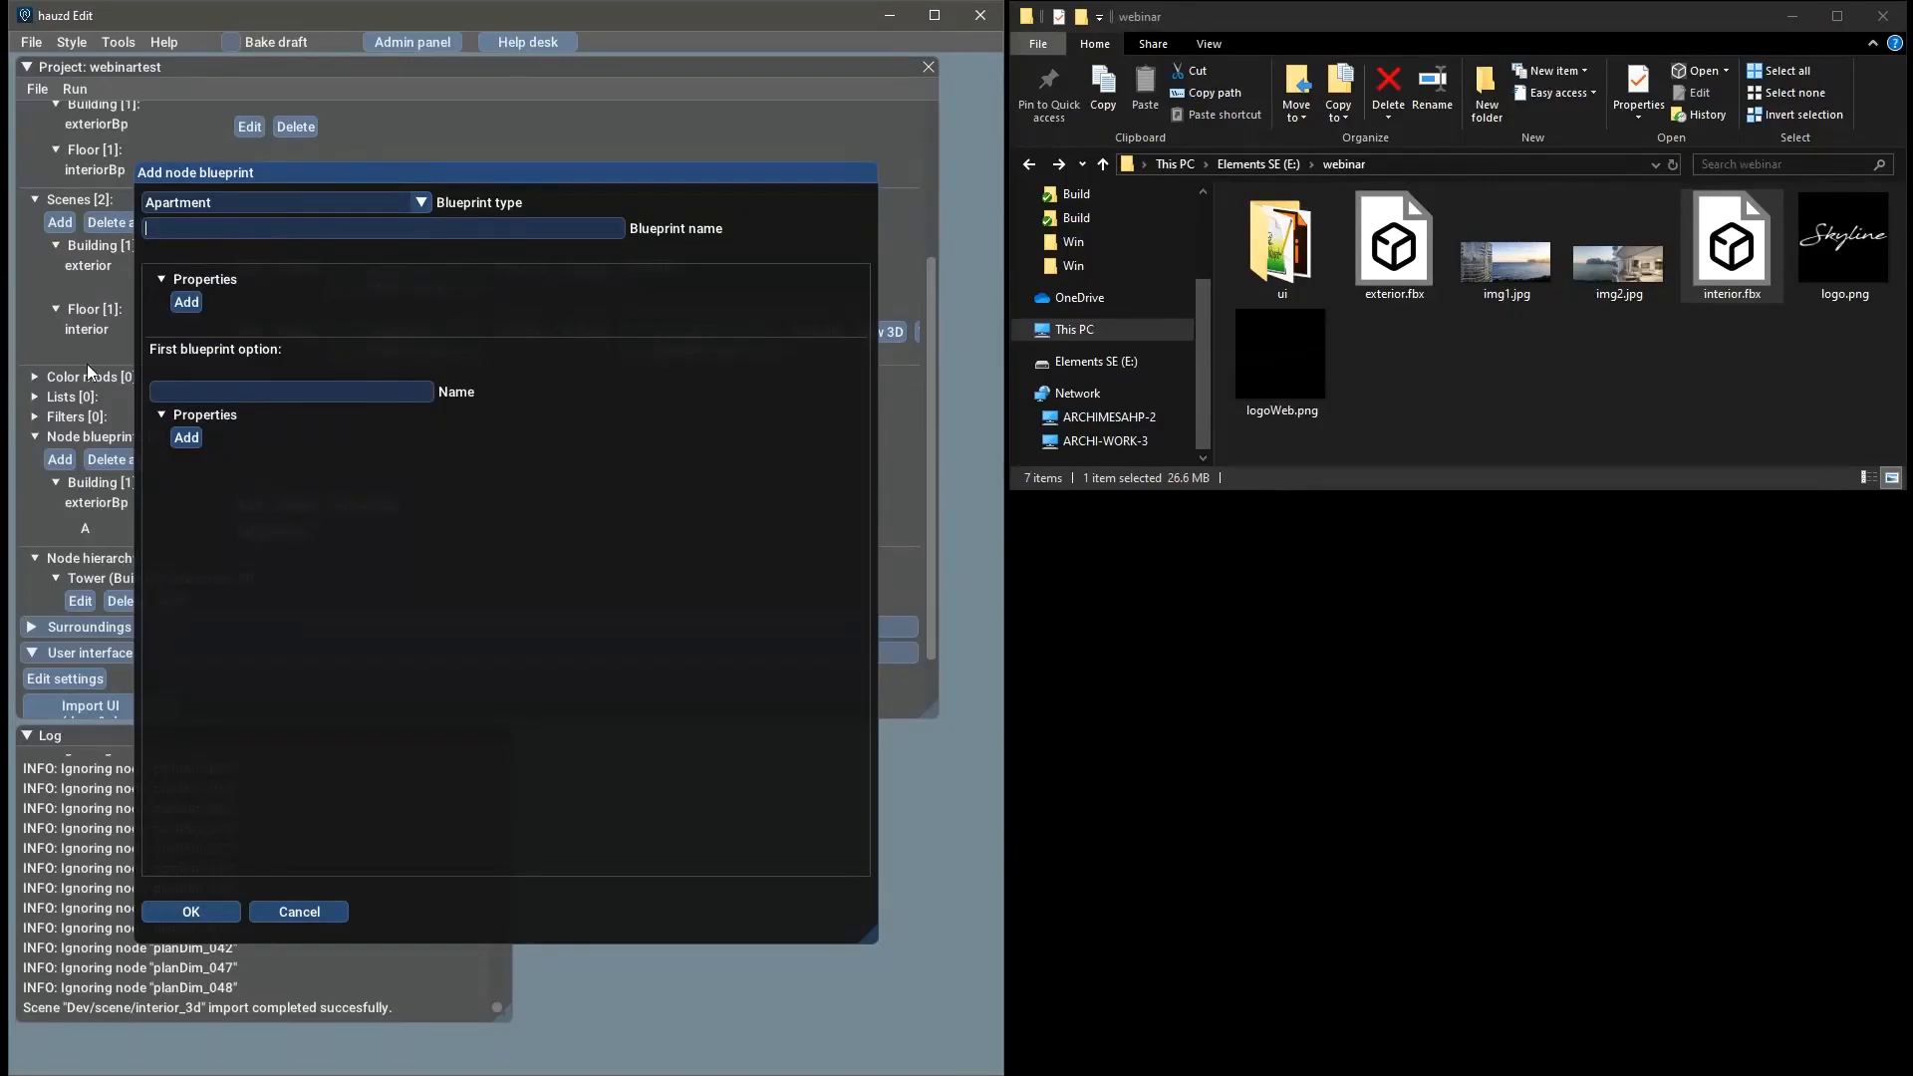
type("aptBp")
type("A")
left_click(211, 911)
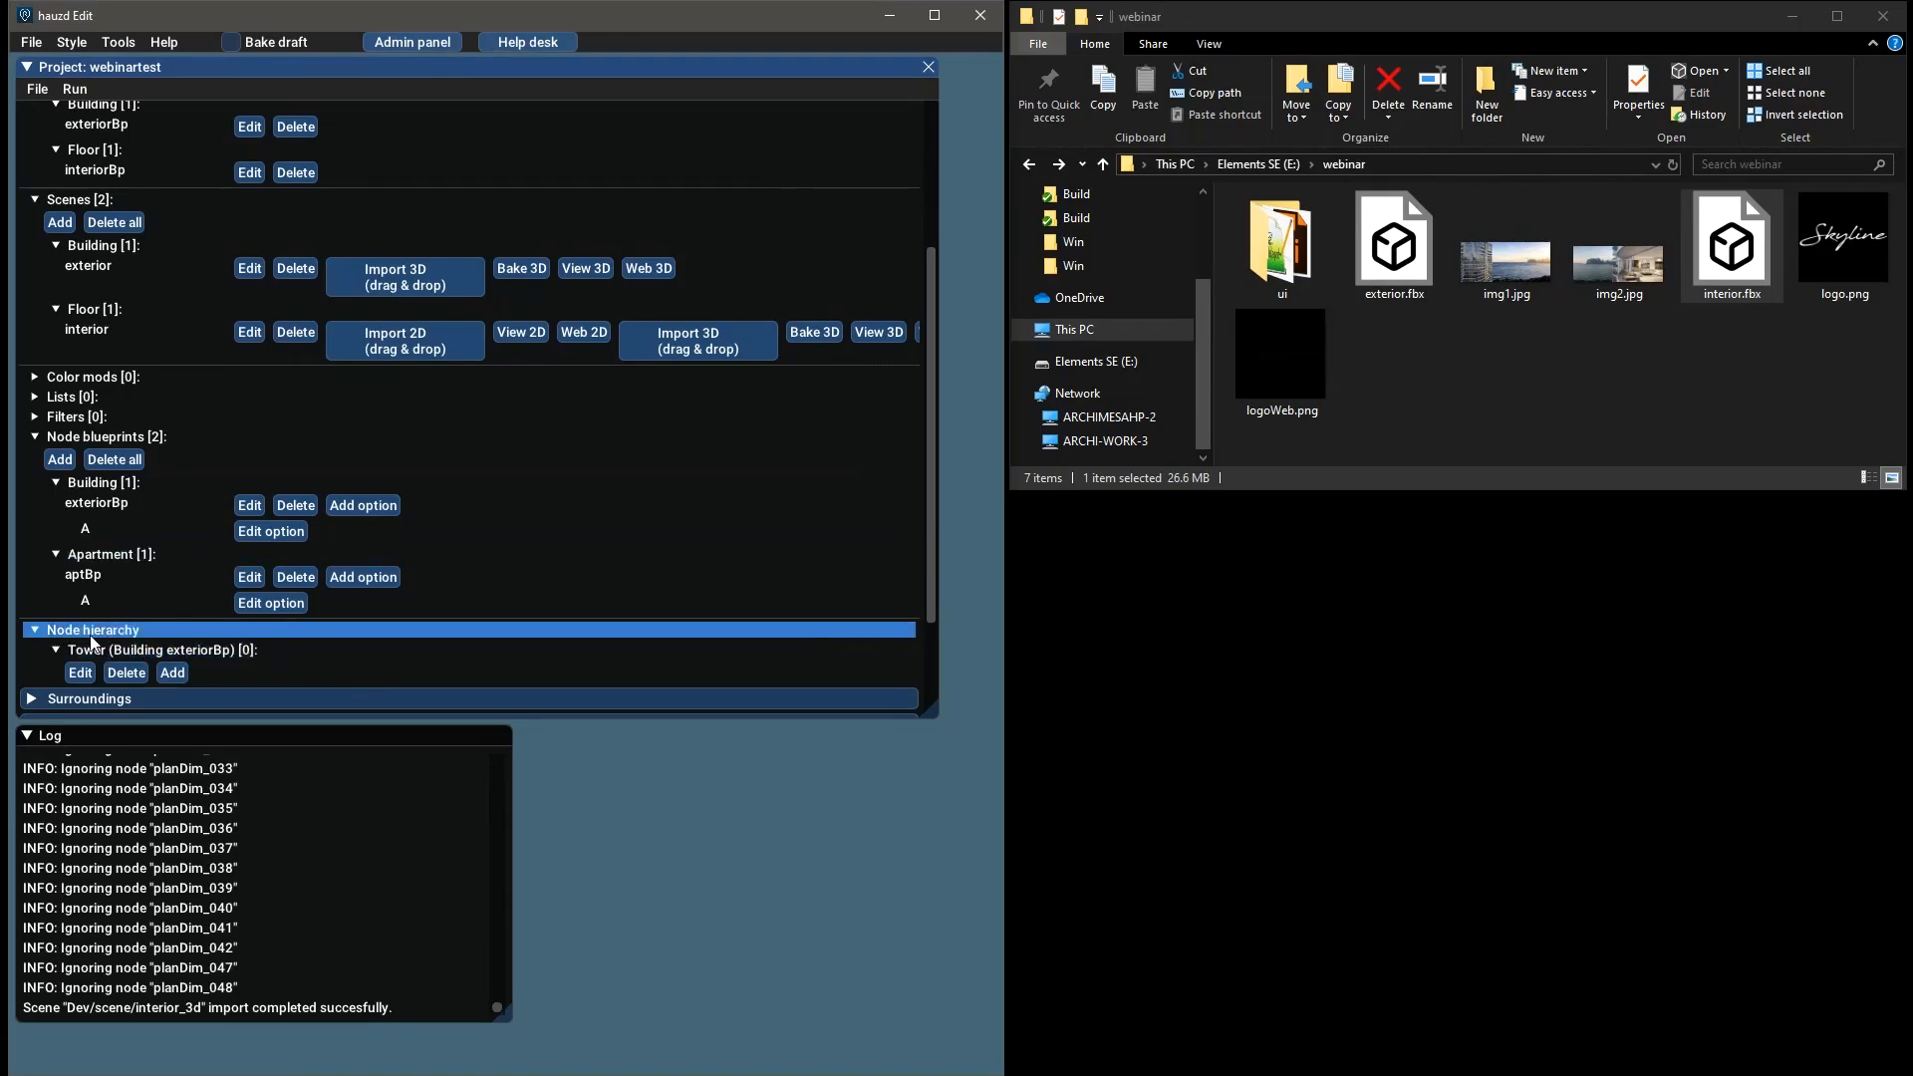
Add an enabled Apartment node named apt1A with the aptBp blueprint under Tower, and expand it
left_click(179, 675)
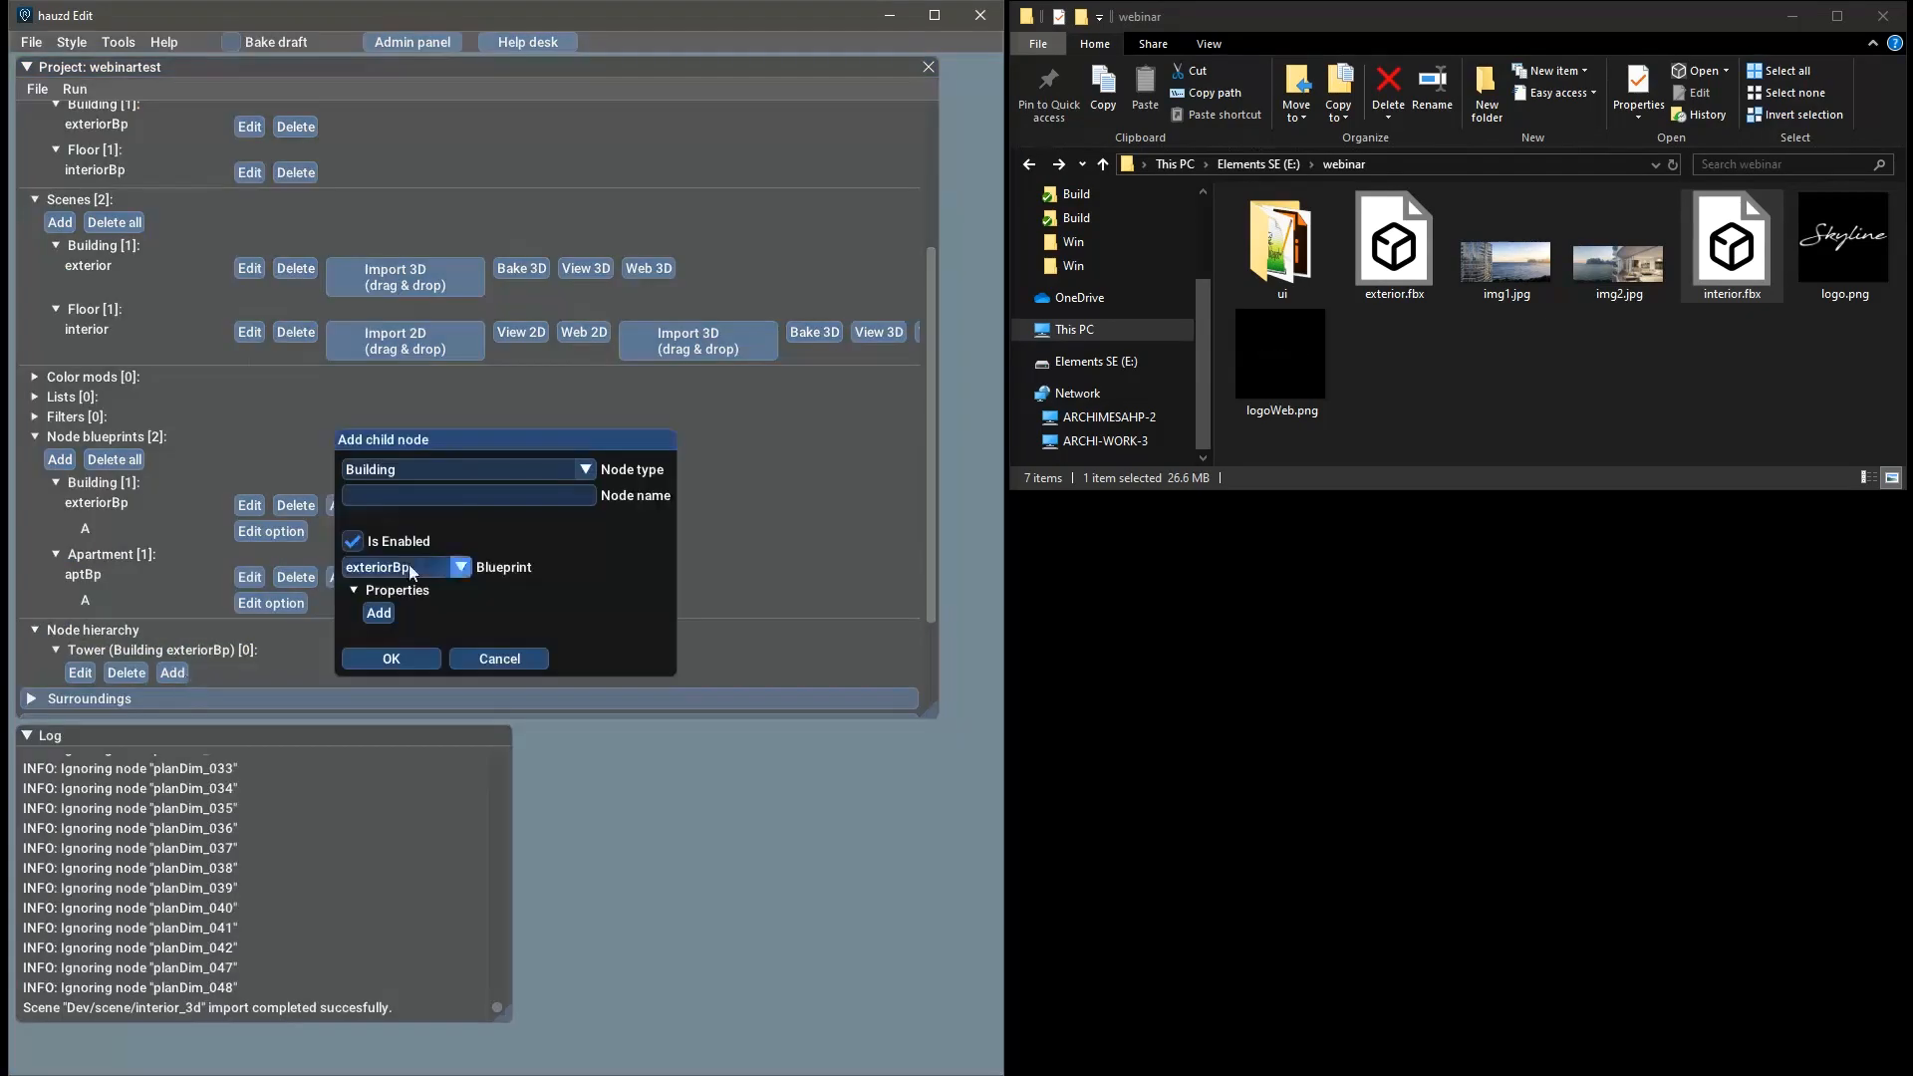
left_click(437, 470)
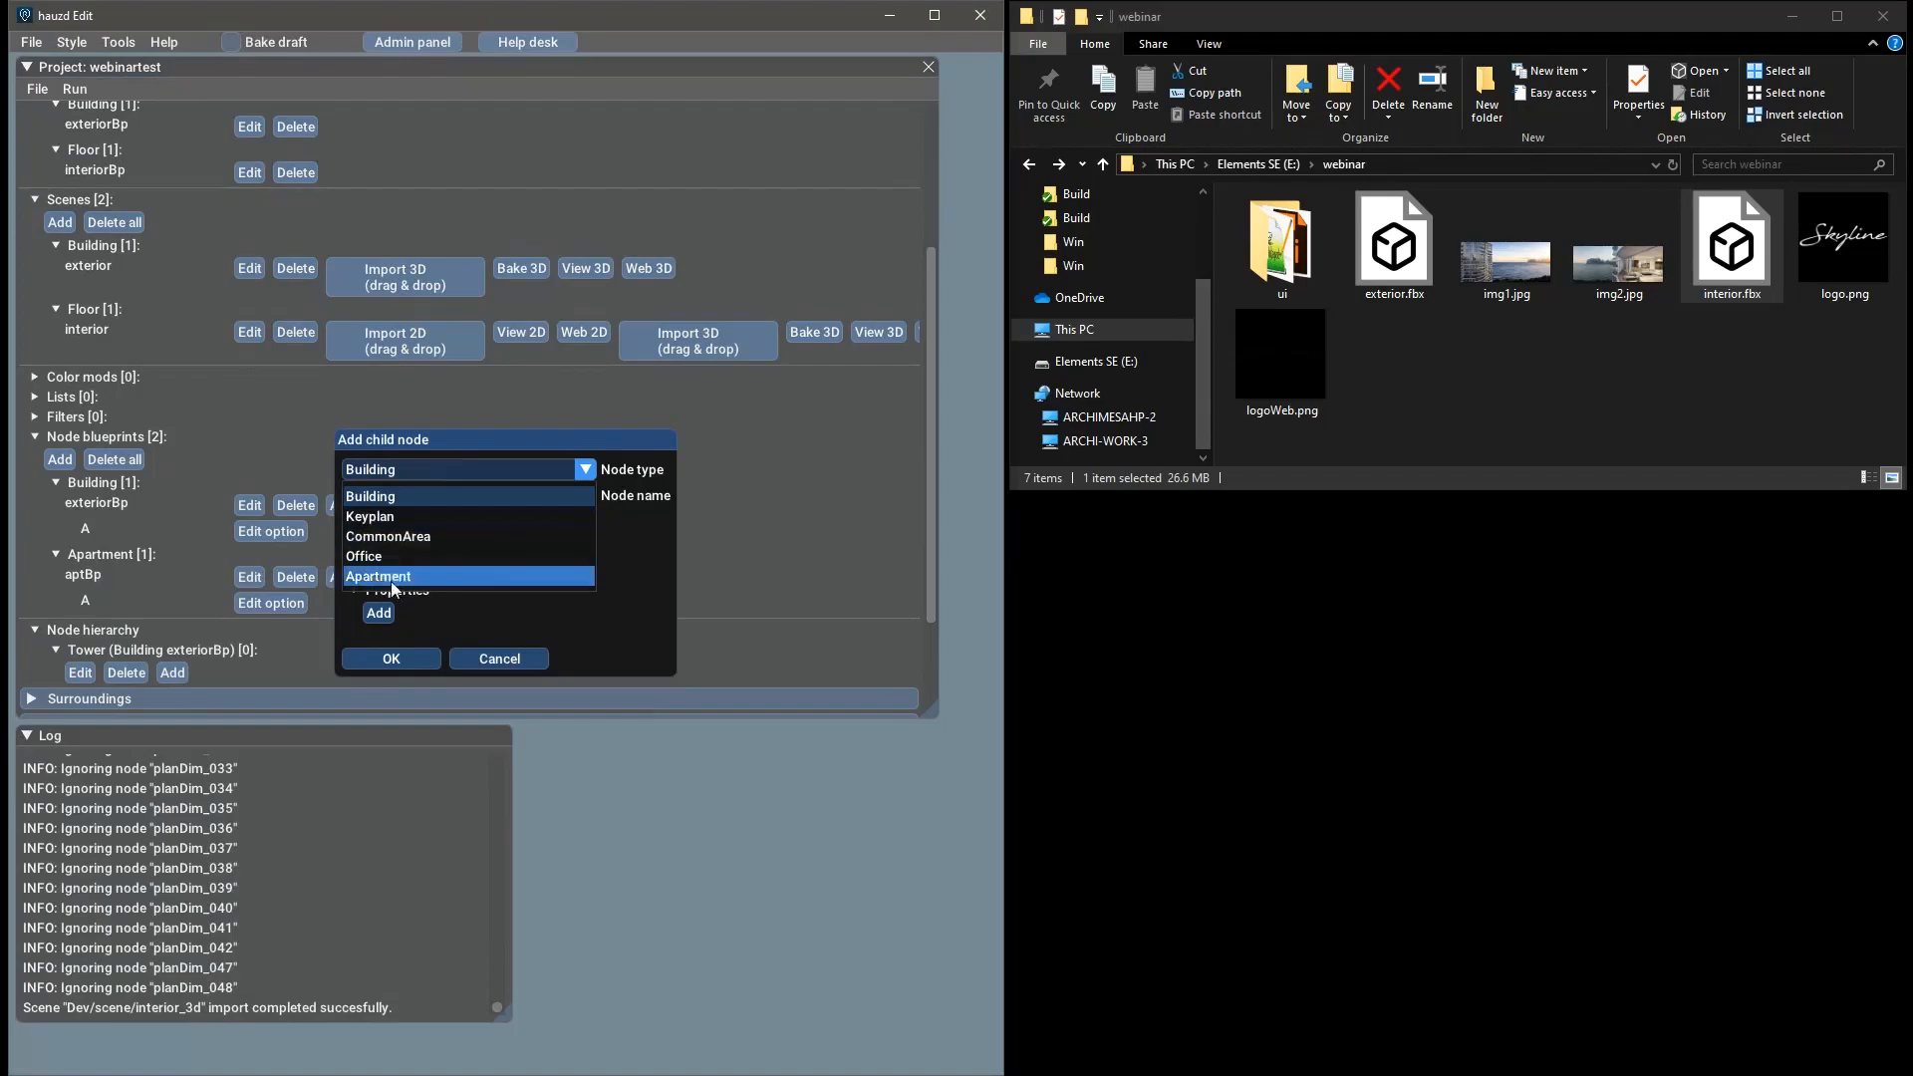
left_click(389, 577)
left_click(442, 496)
type("apt1A")
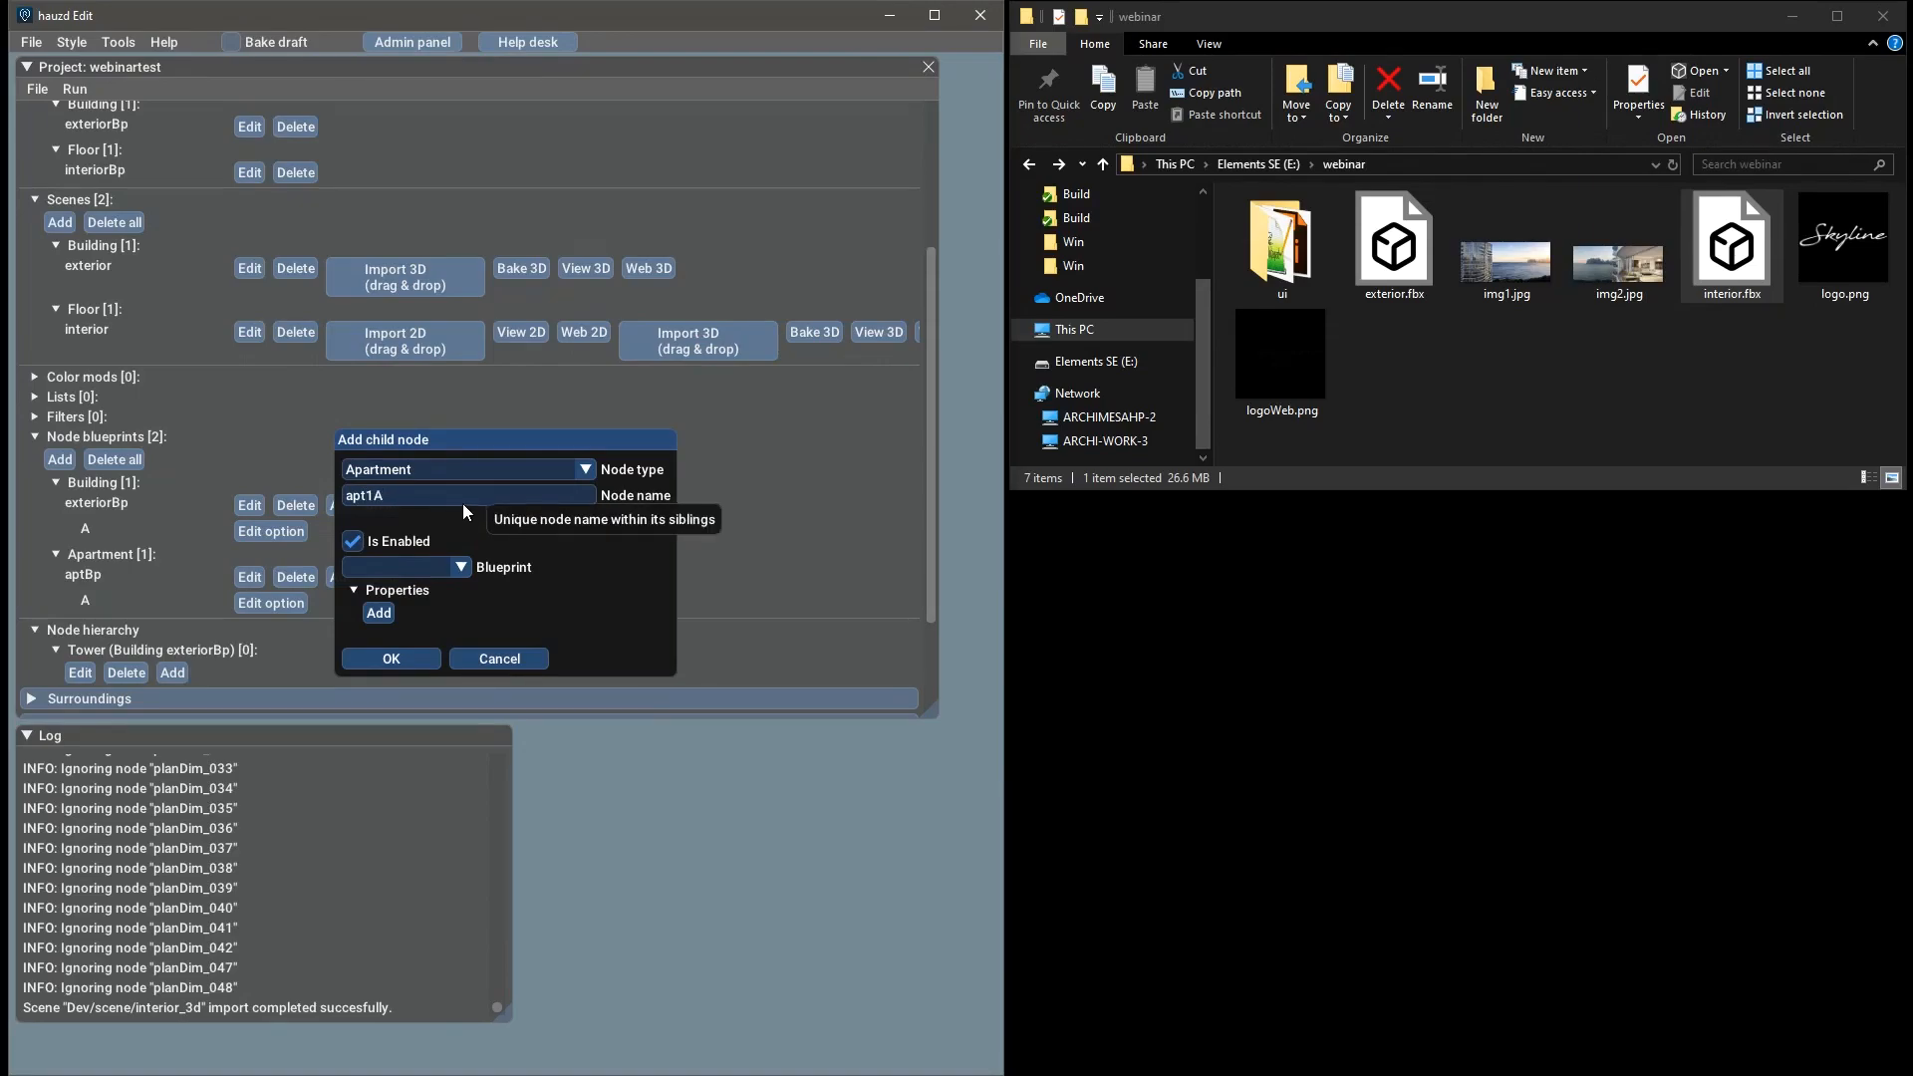
left_click(456, 570)
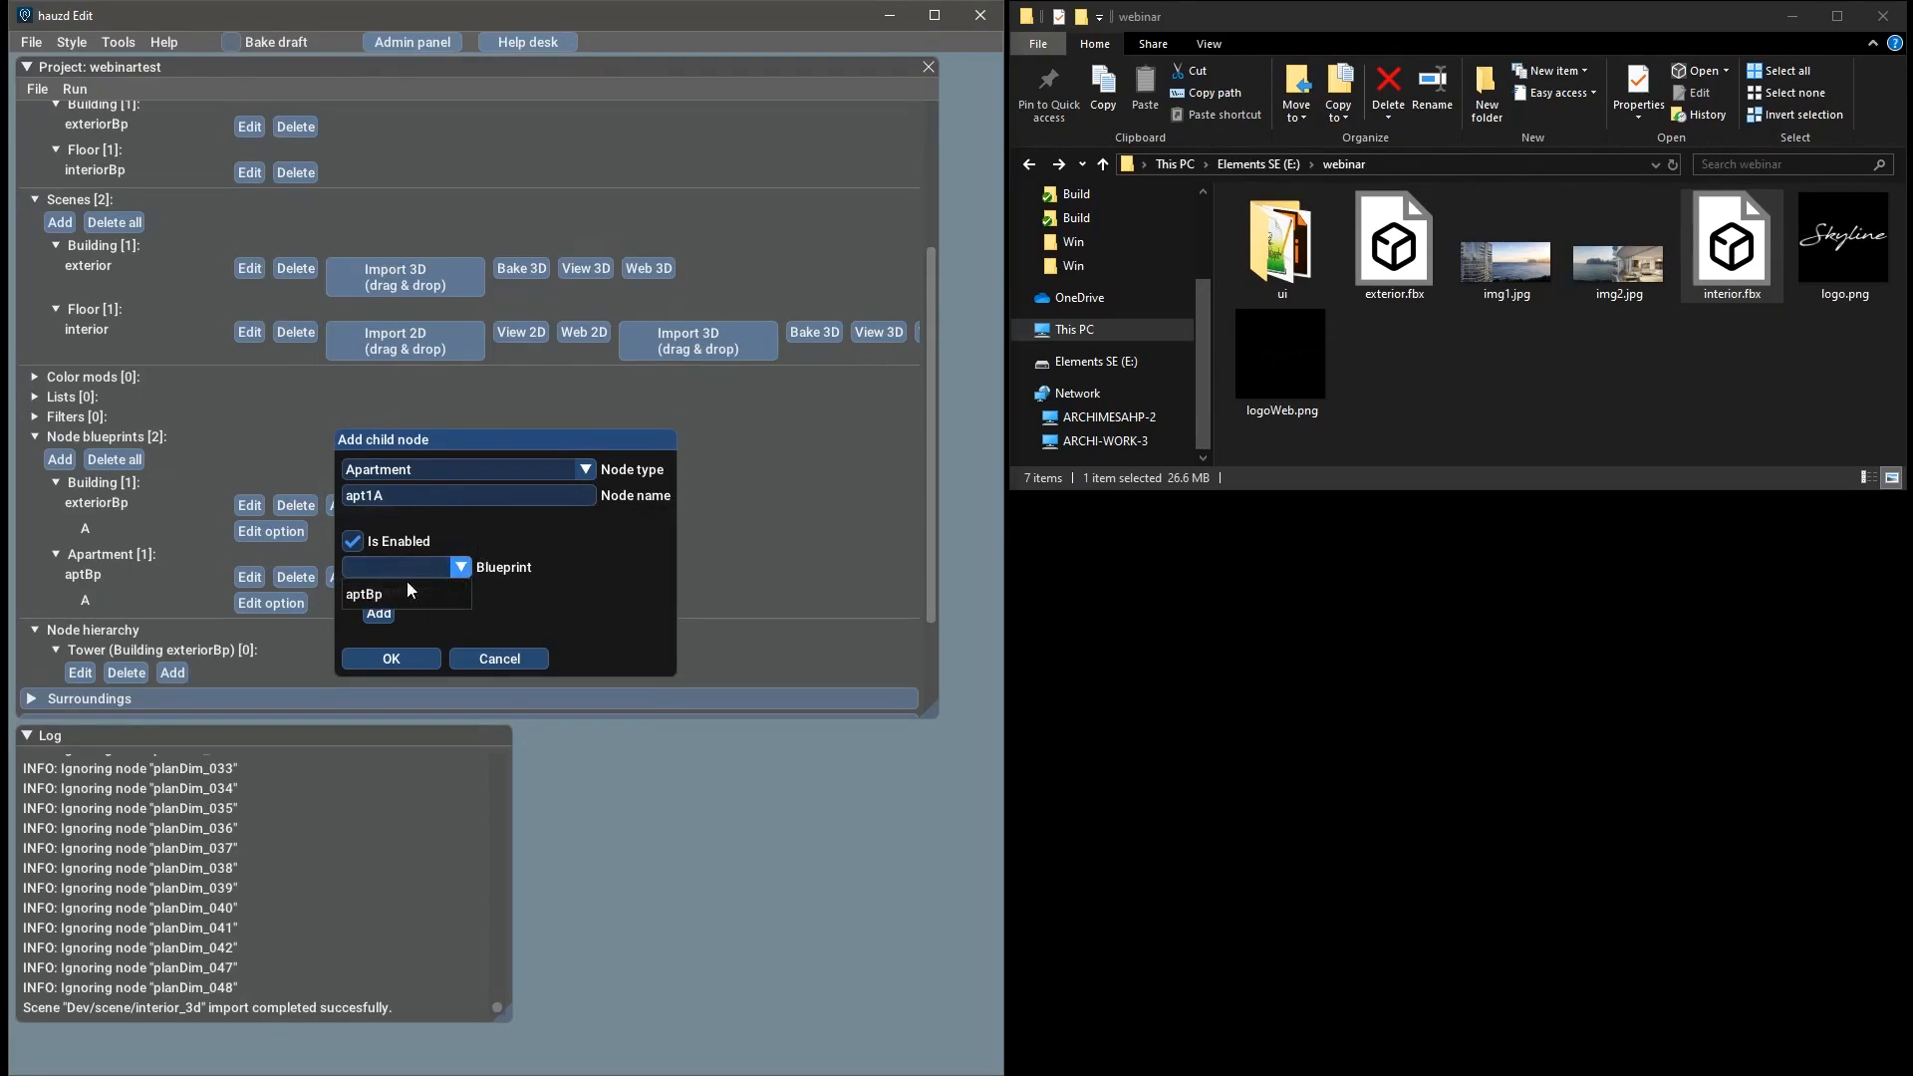
left_click(384, 594)
left_click(417, 652)
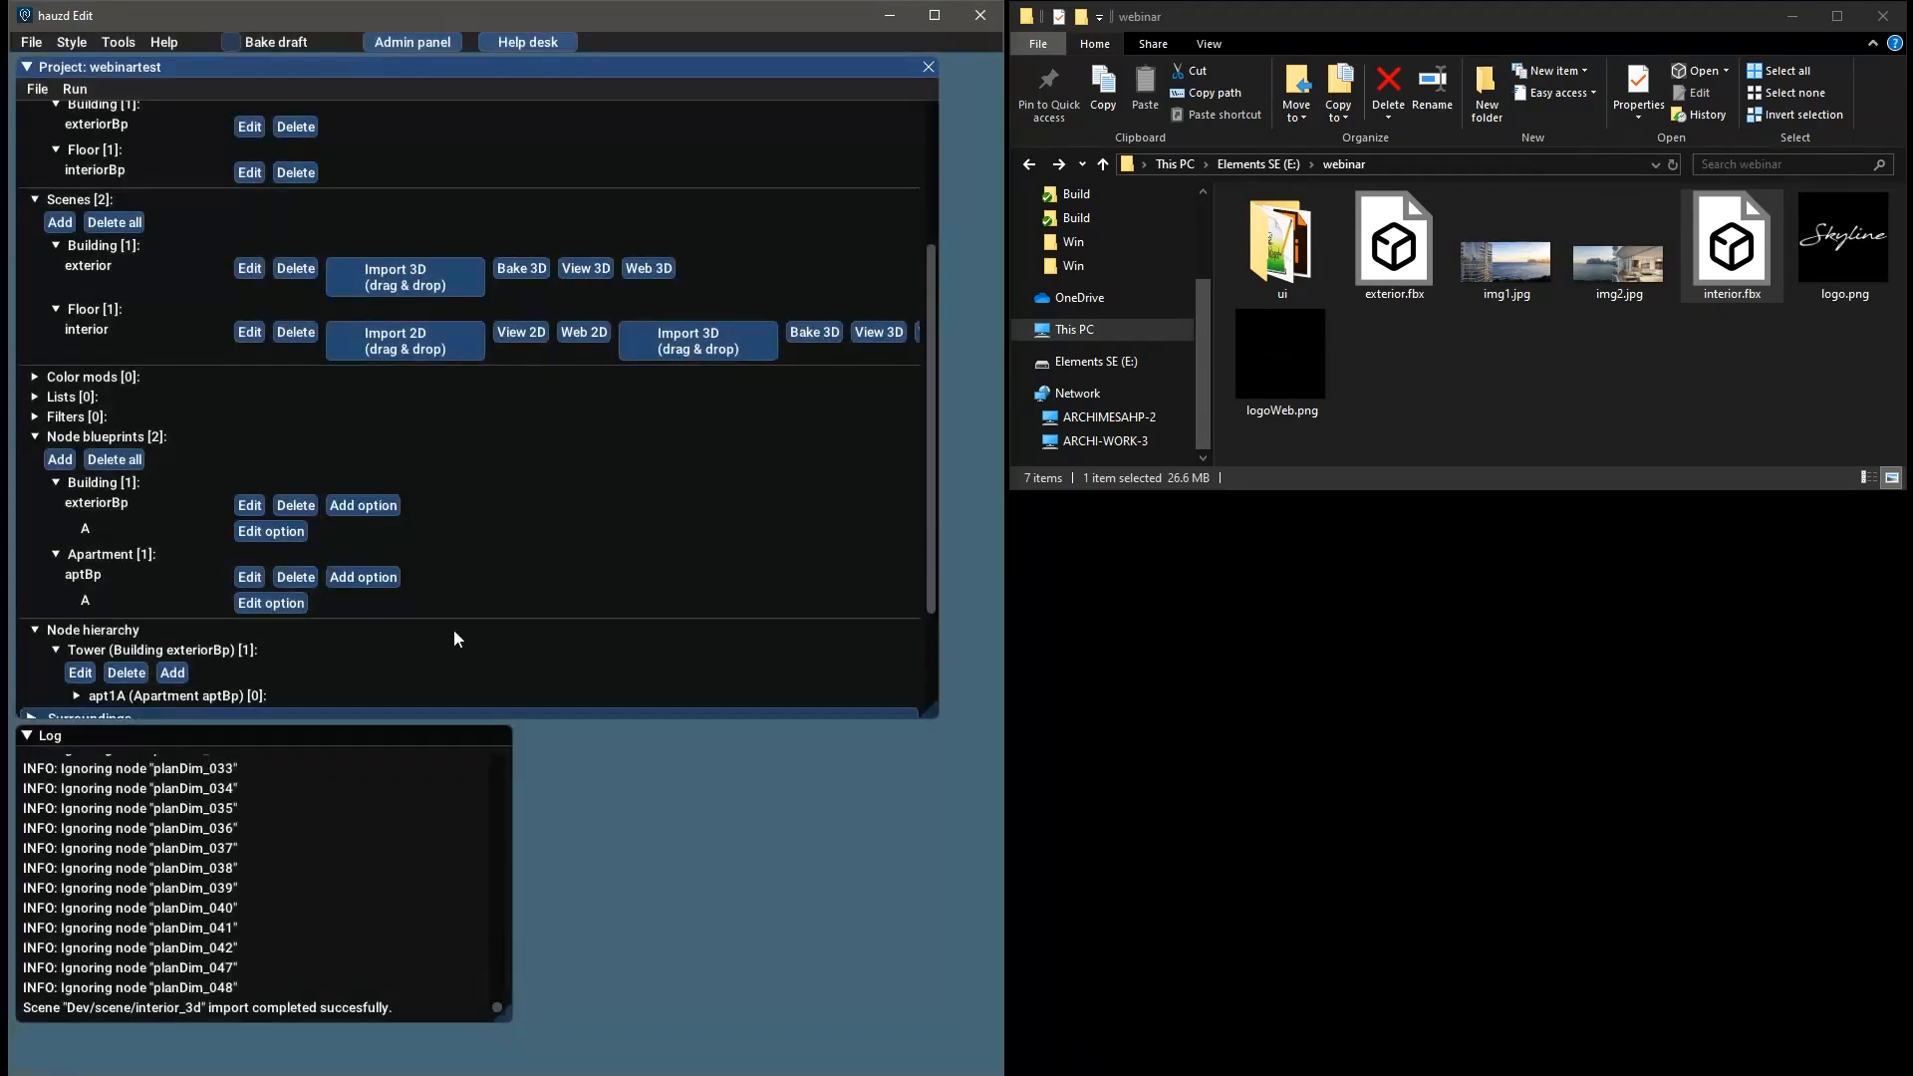
left_click(243, 696)
scroll(448, 587, "down", 2)
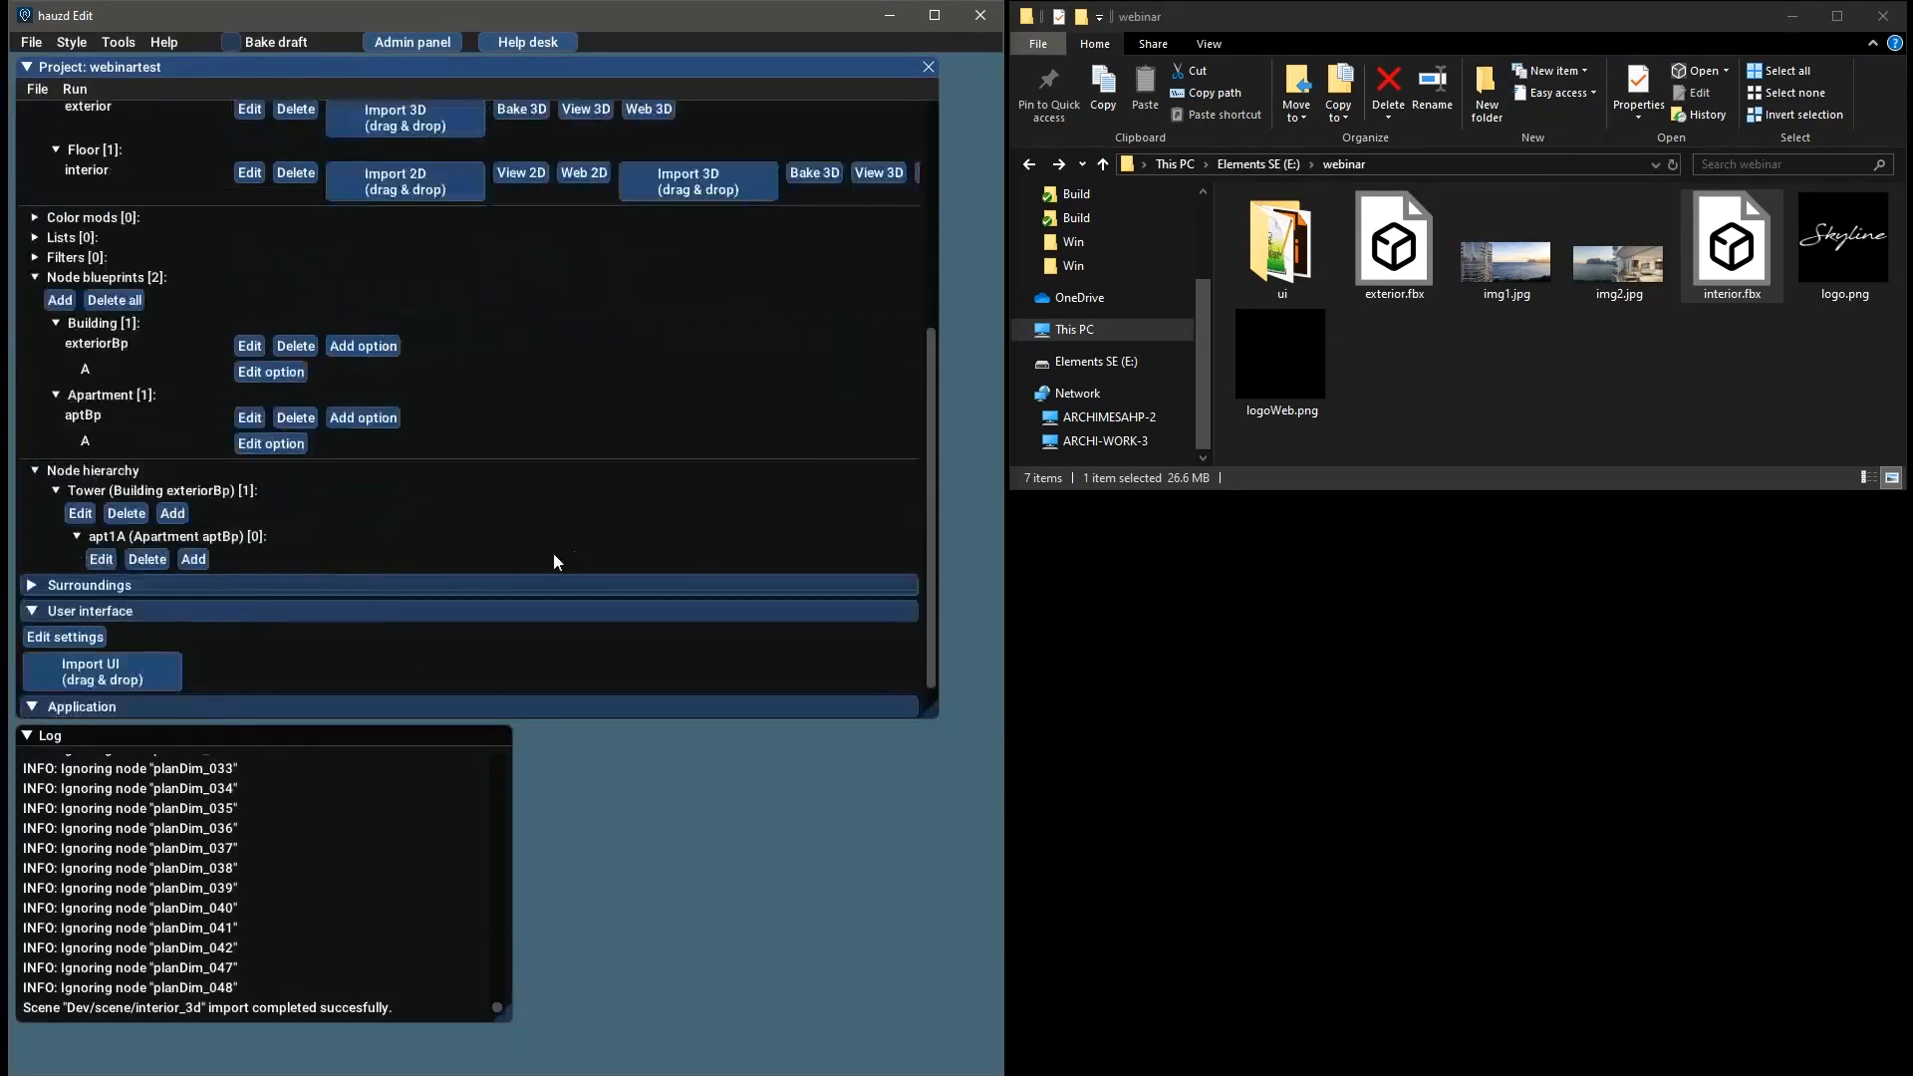
Add an enabled Apartment node named apt2A with the aptBp blueprint under Tower, and expand it
left_click(178, 513)
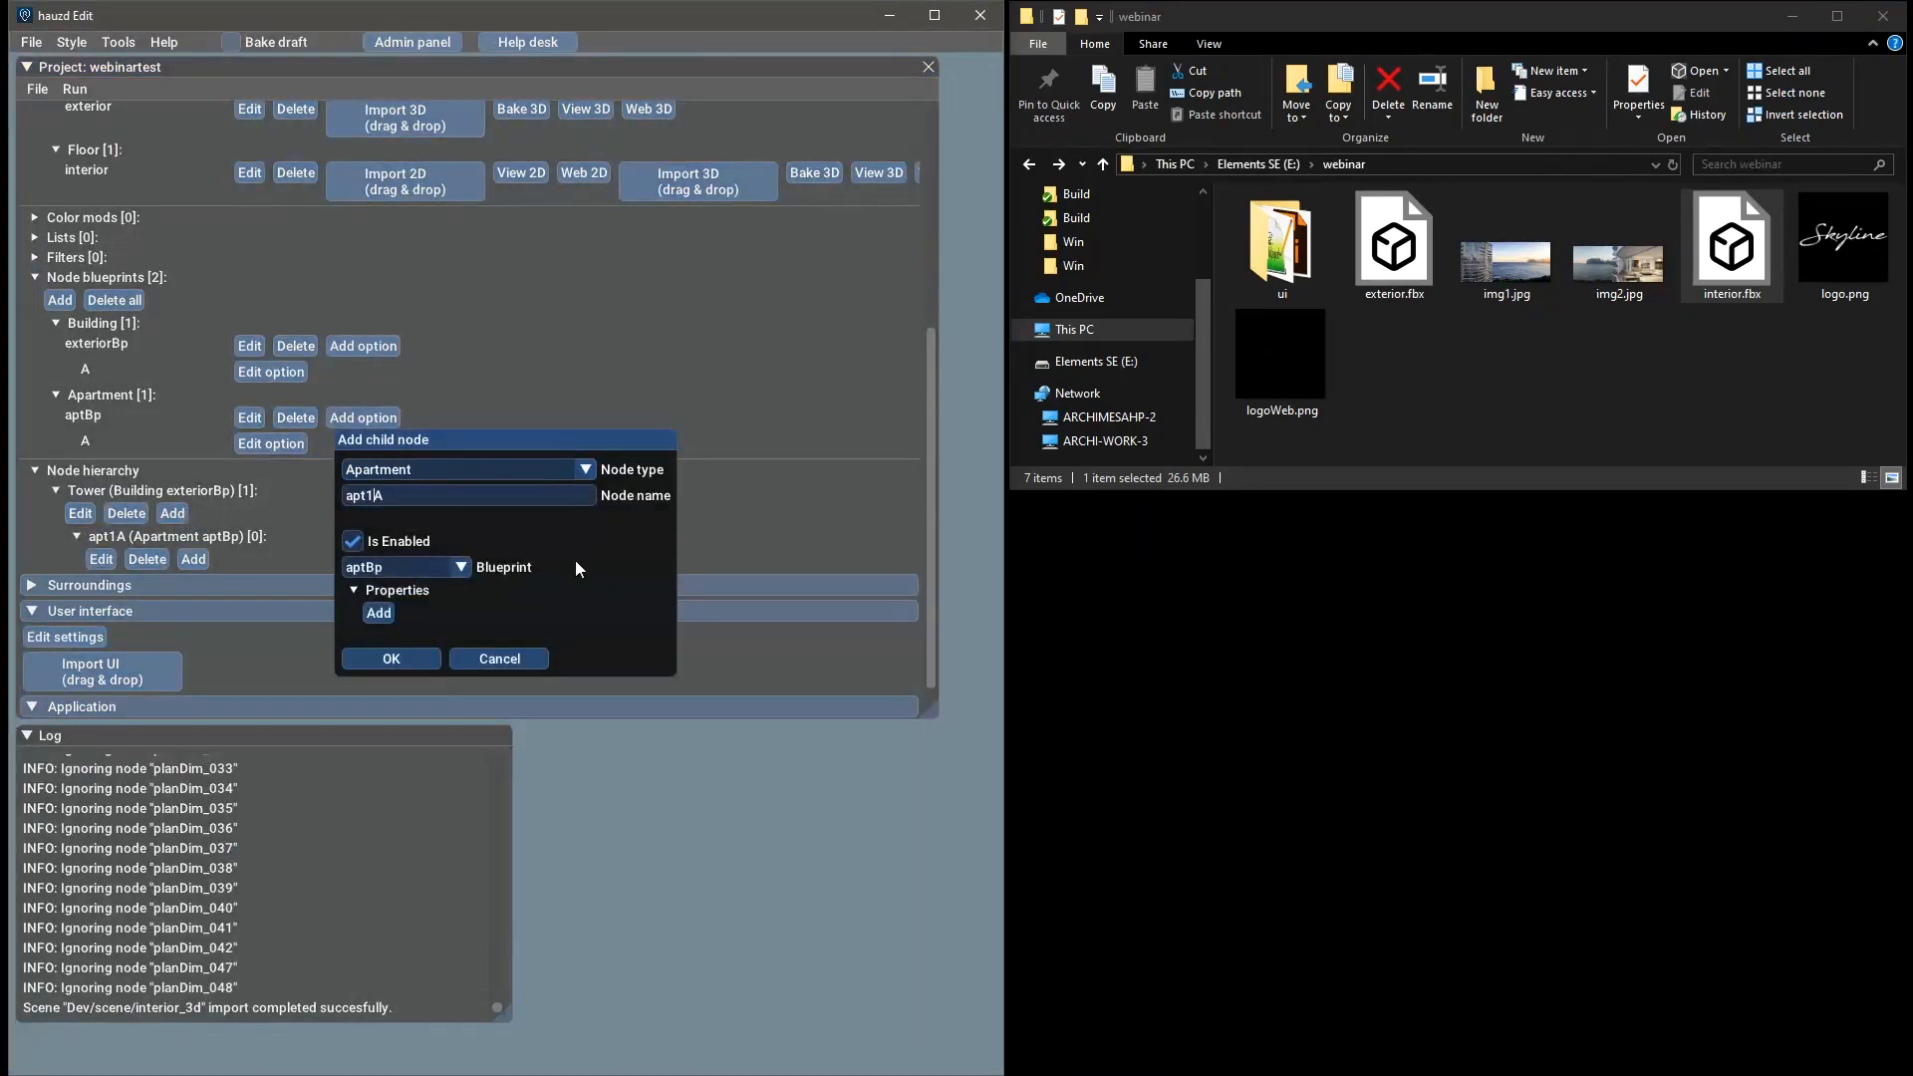
key("BackSpace")
type("2")
left_click(412, 654)
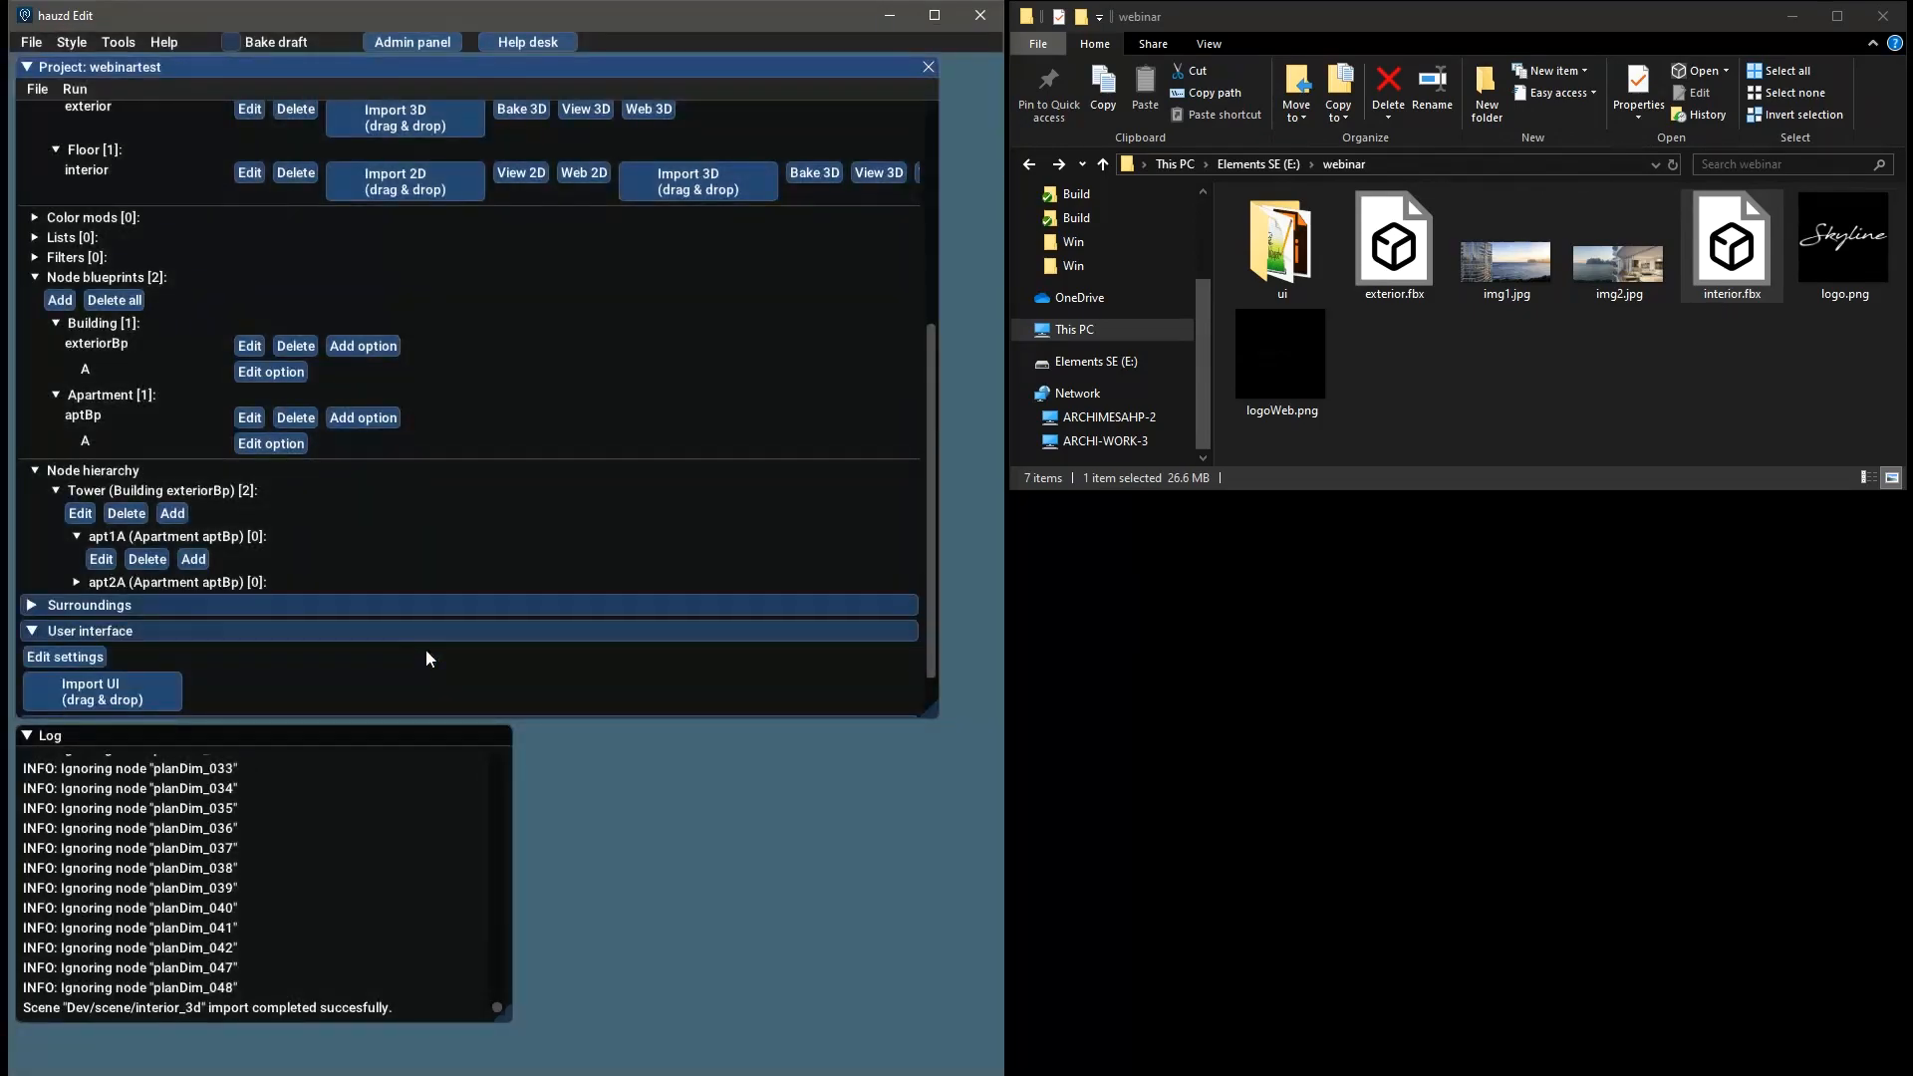
left_click(233, 582)
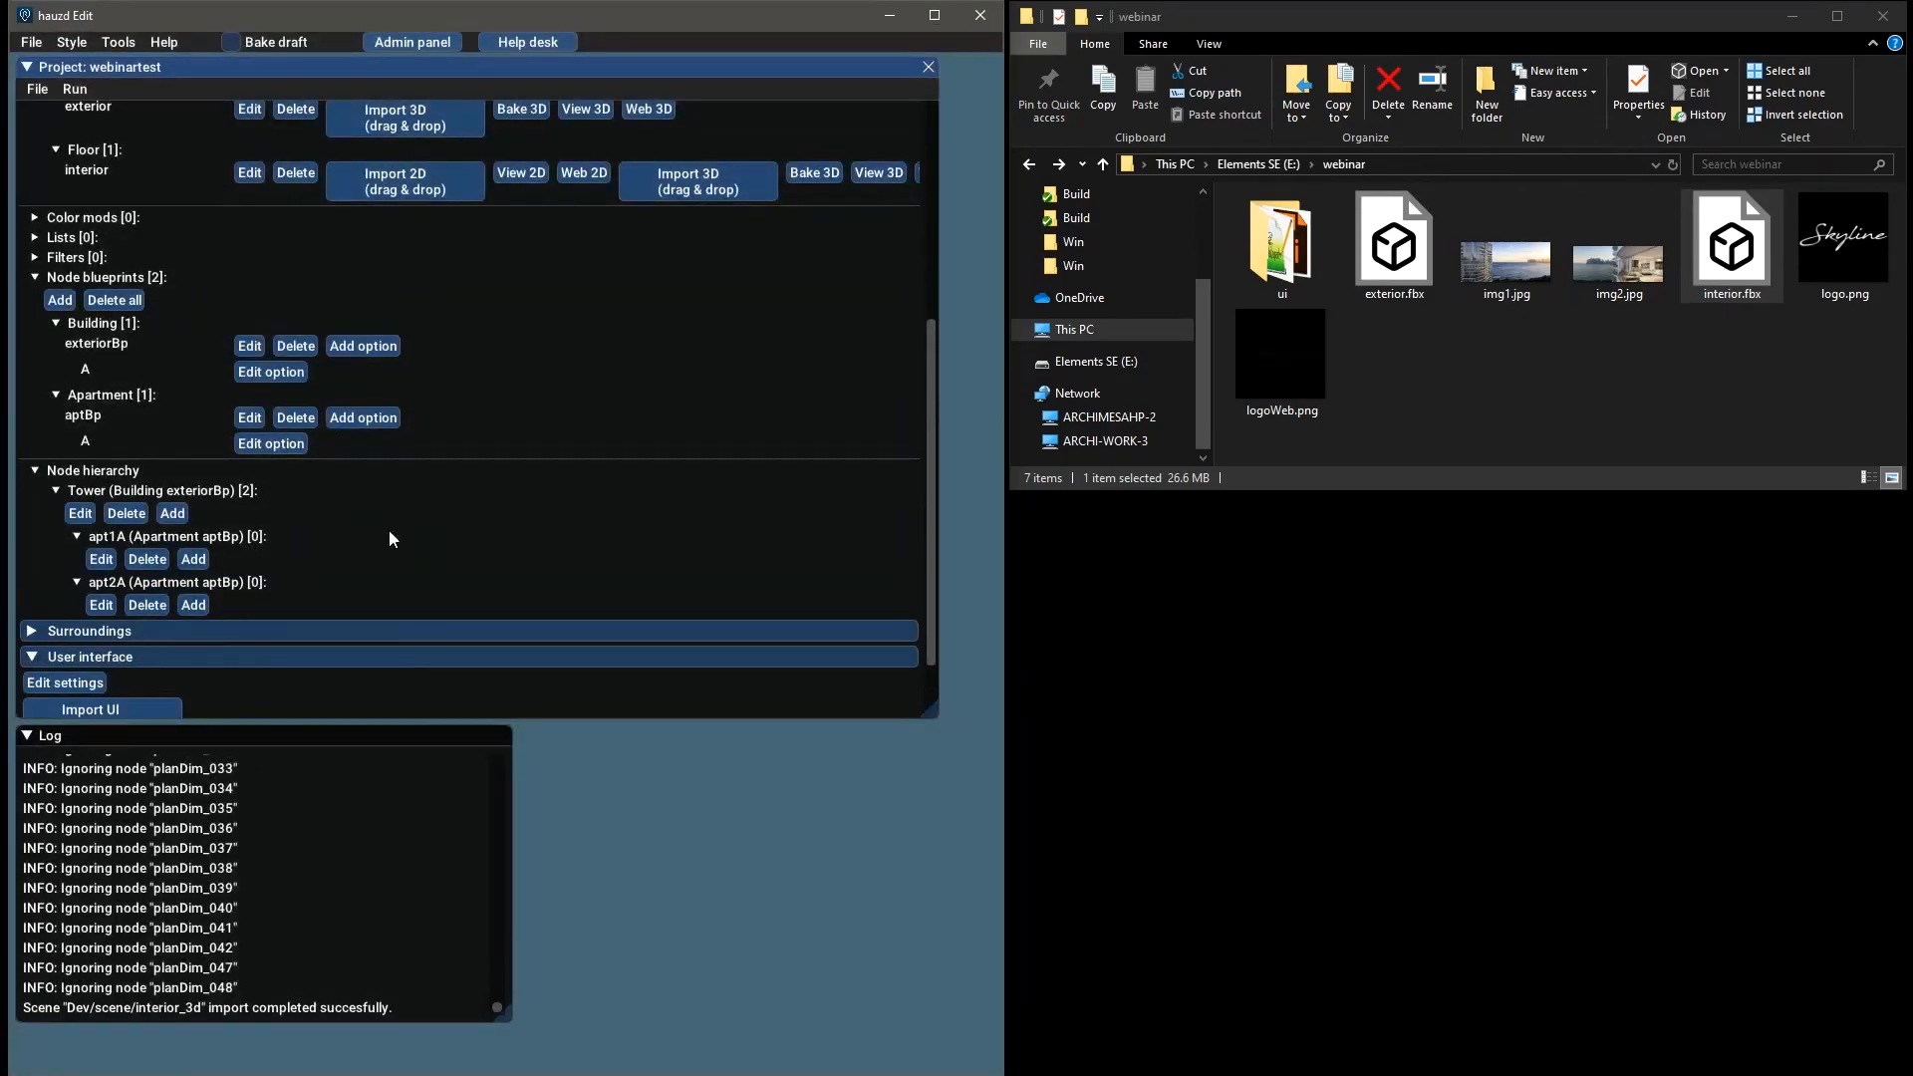
scroll(448, 492, "down", 1)
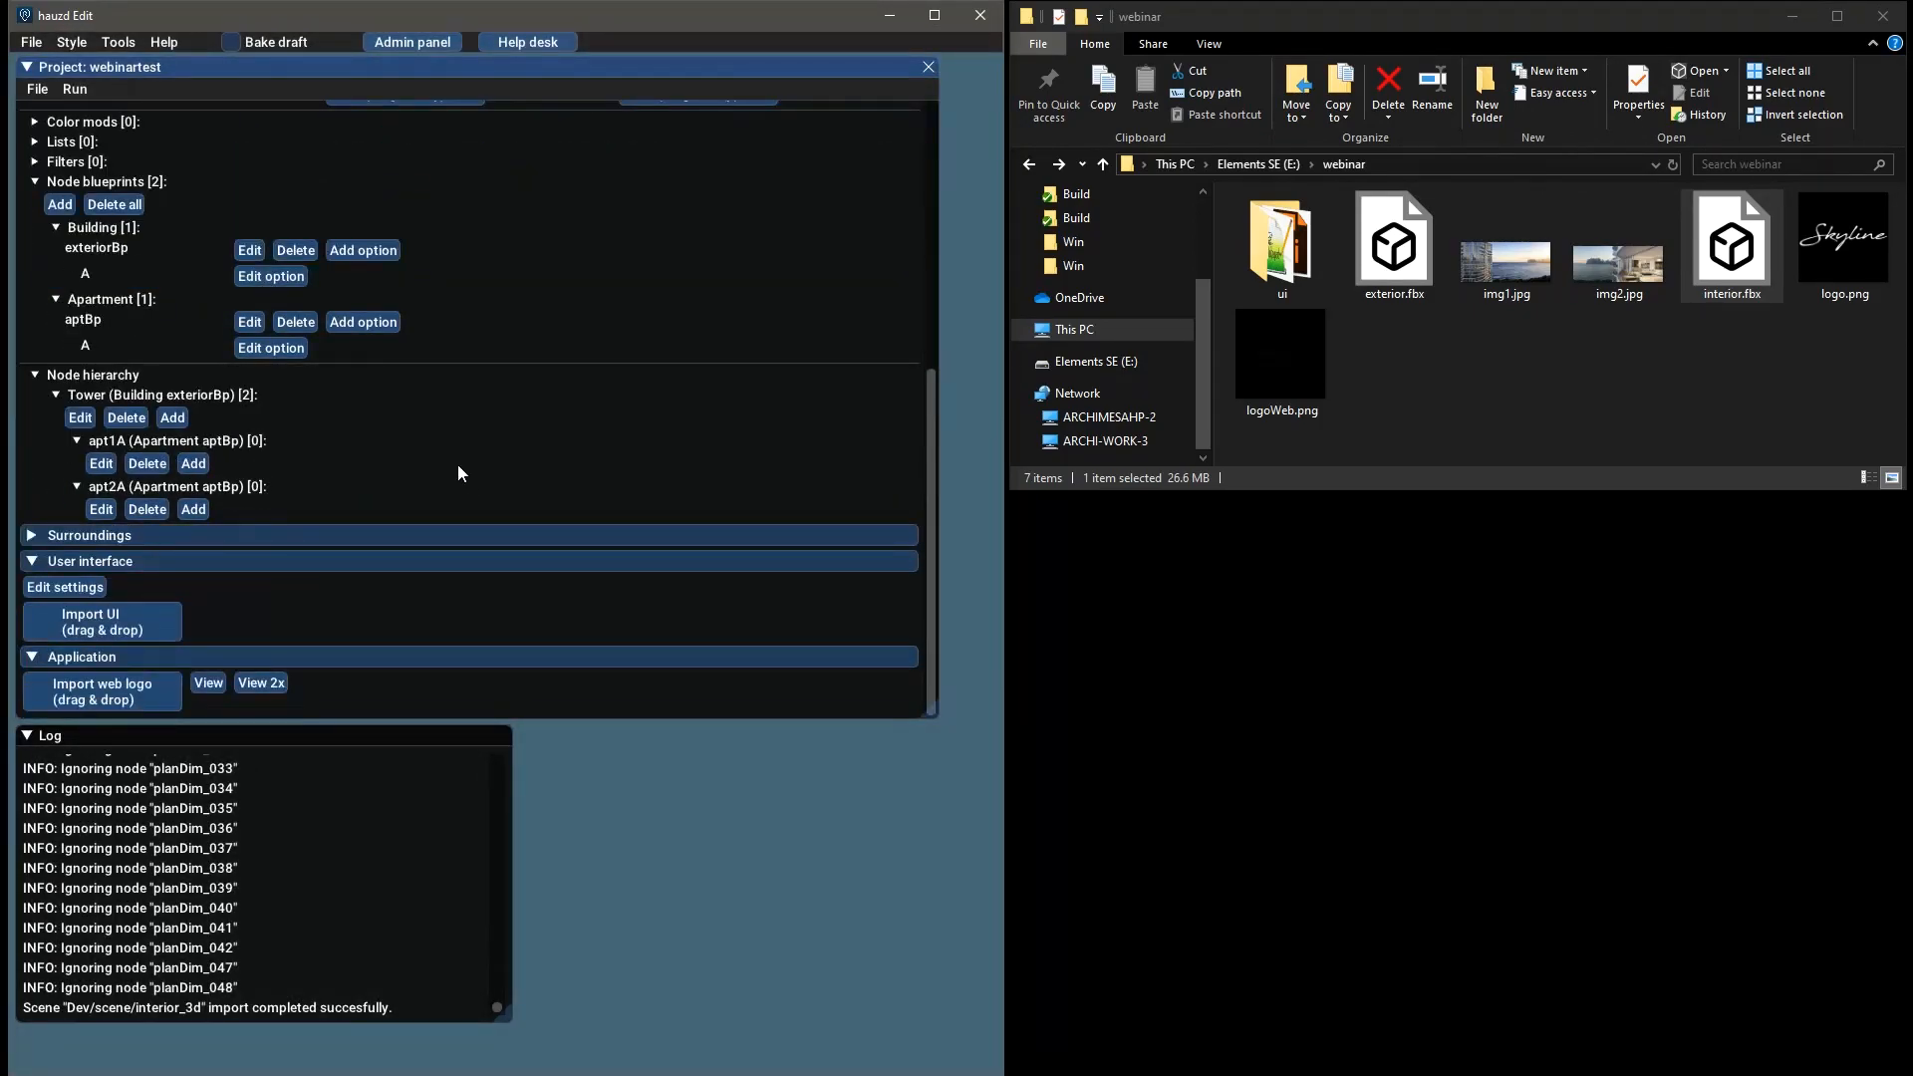
Add a Floor node blueprint named aptFloorBp whose first option, A, uses the interior scene
scroll(463, 476, "up", 2)
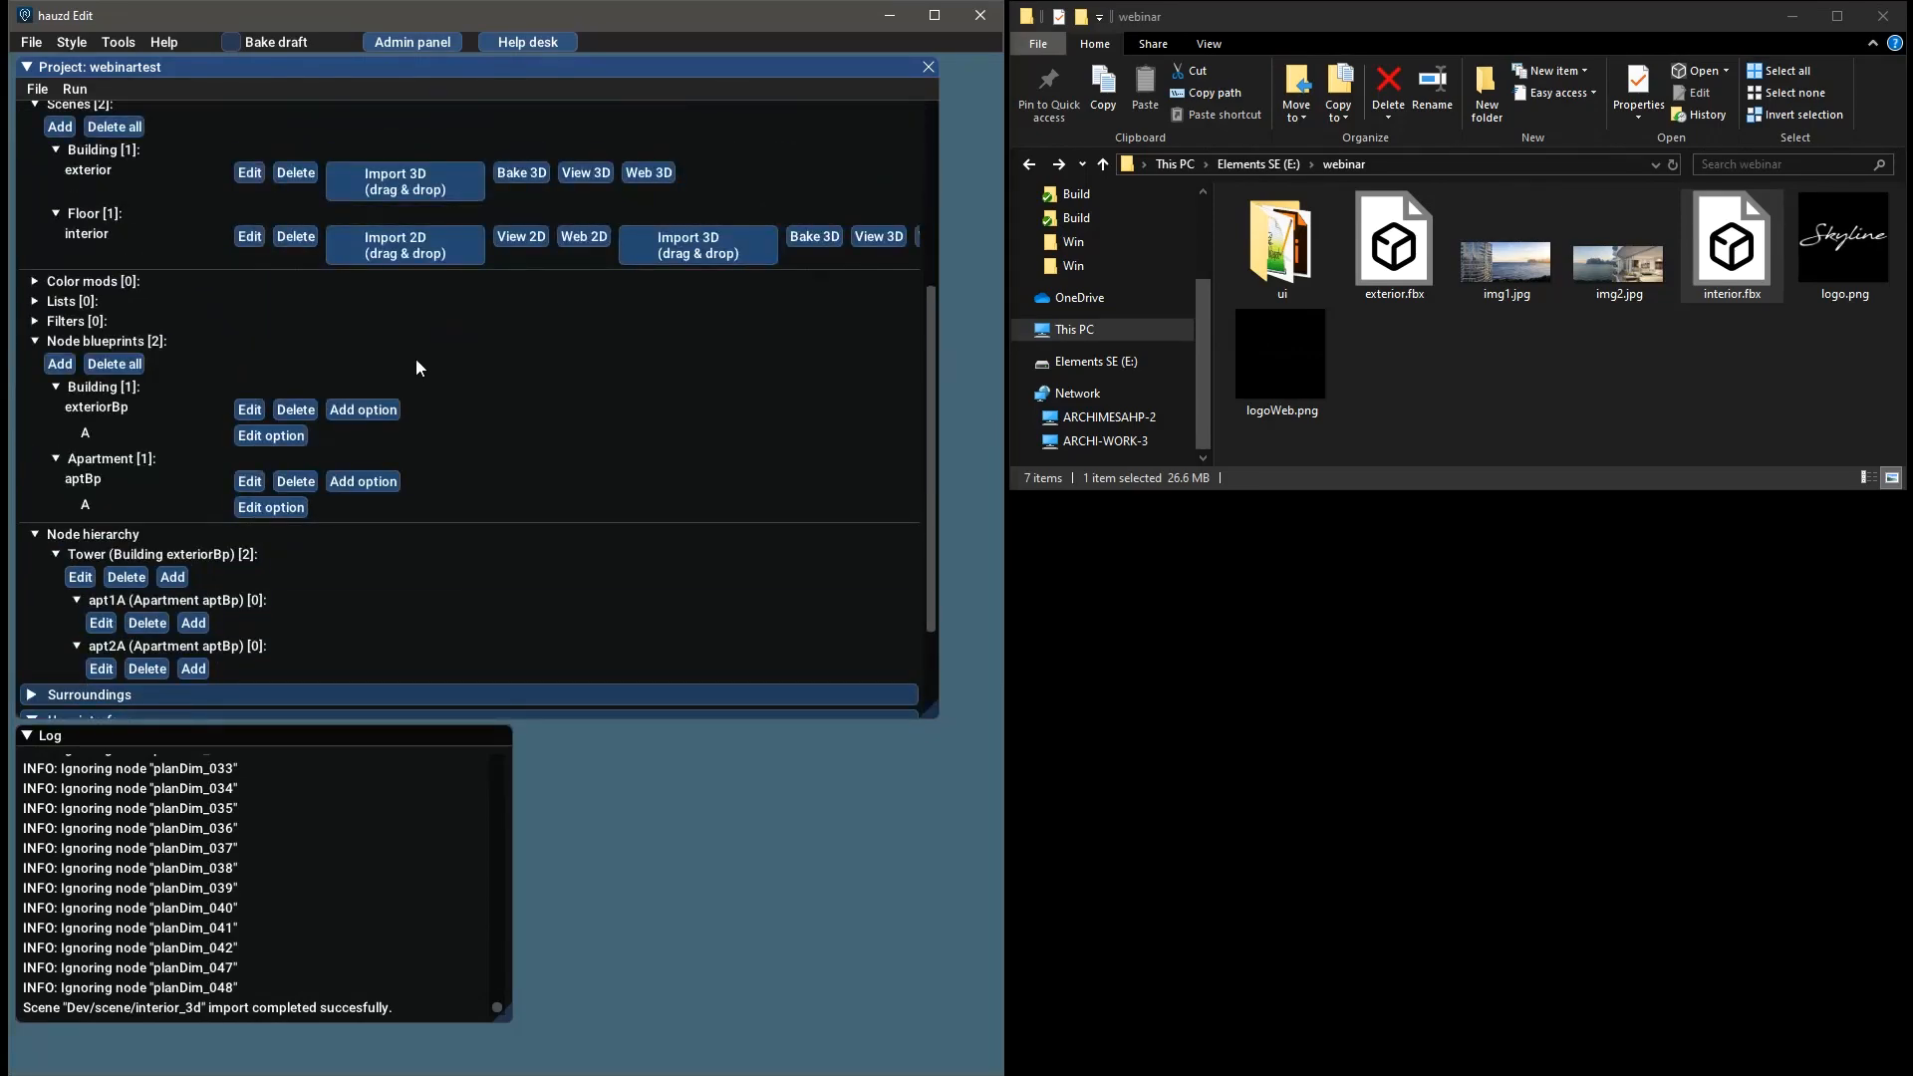
left_click(59, 364)
left_click(392, 199)
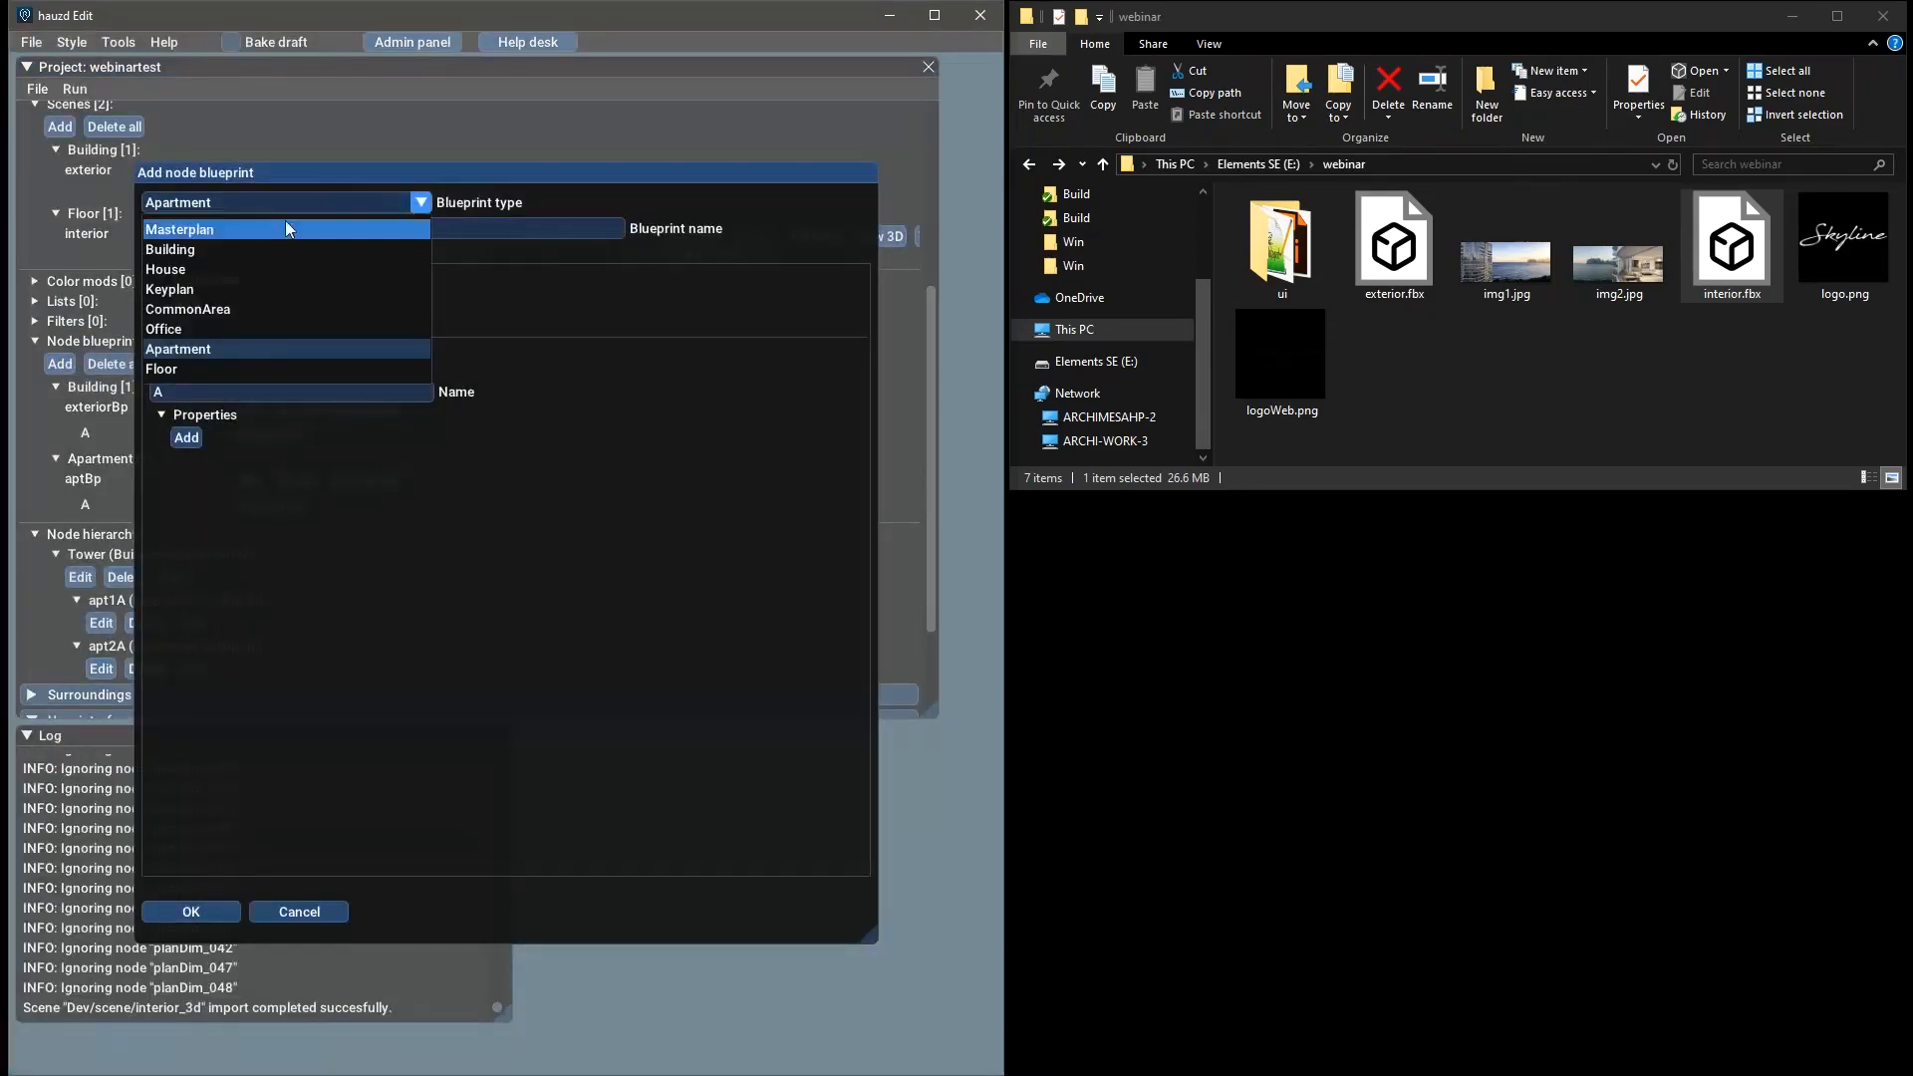
left_click(182, 369)
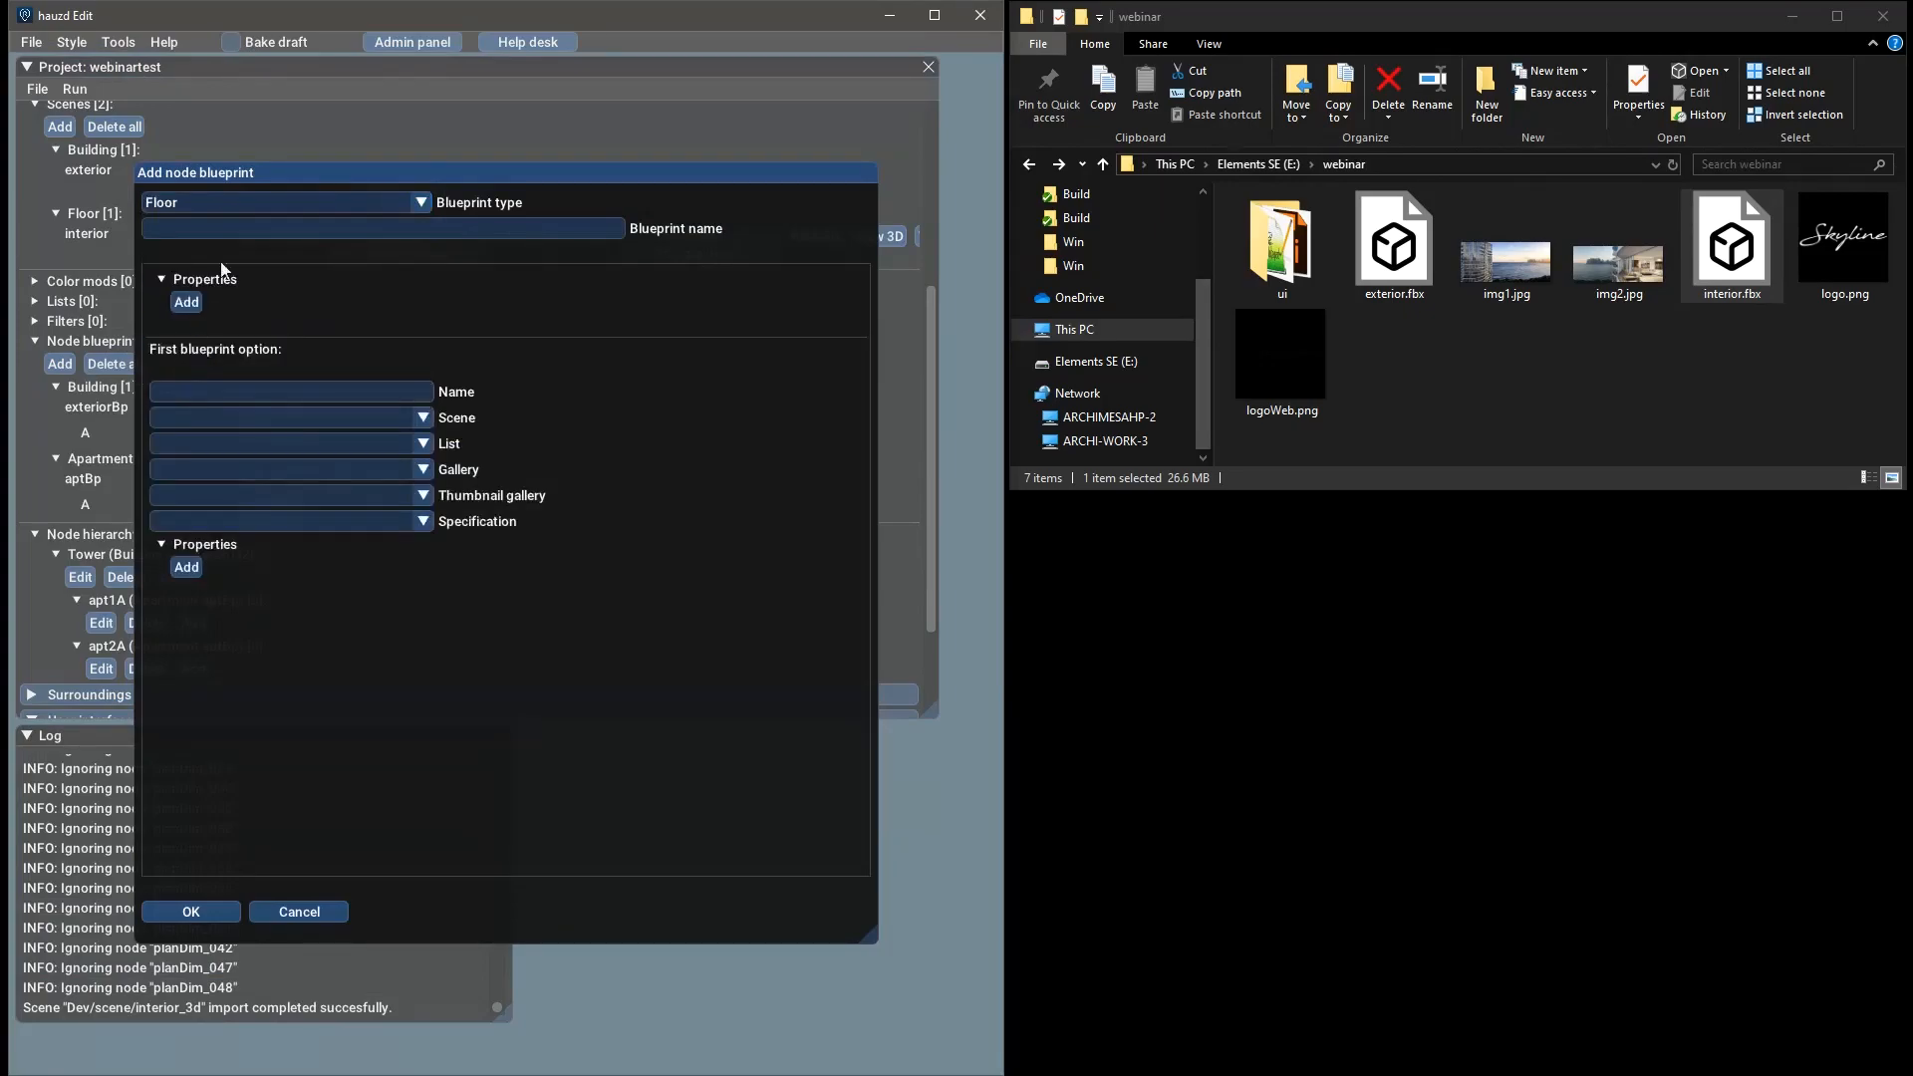
left_click(245, 227)
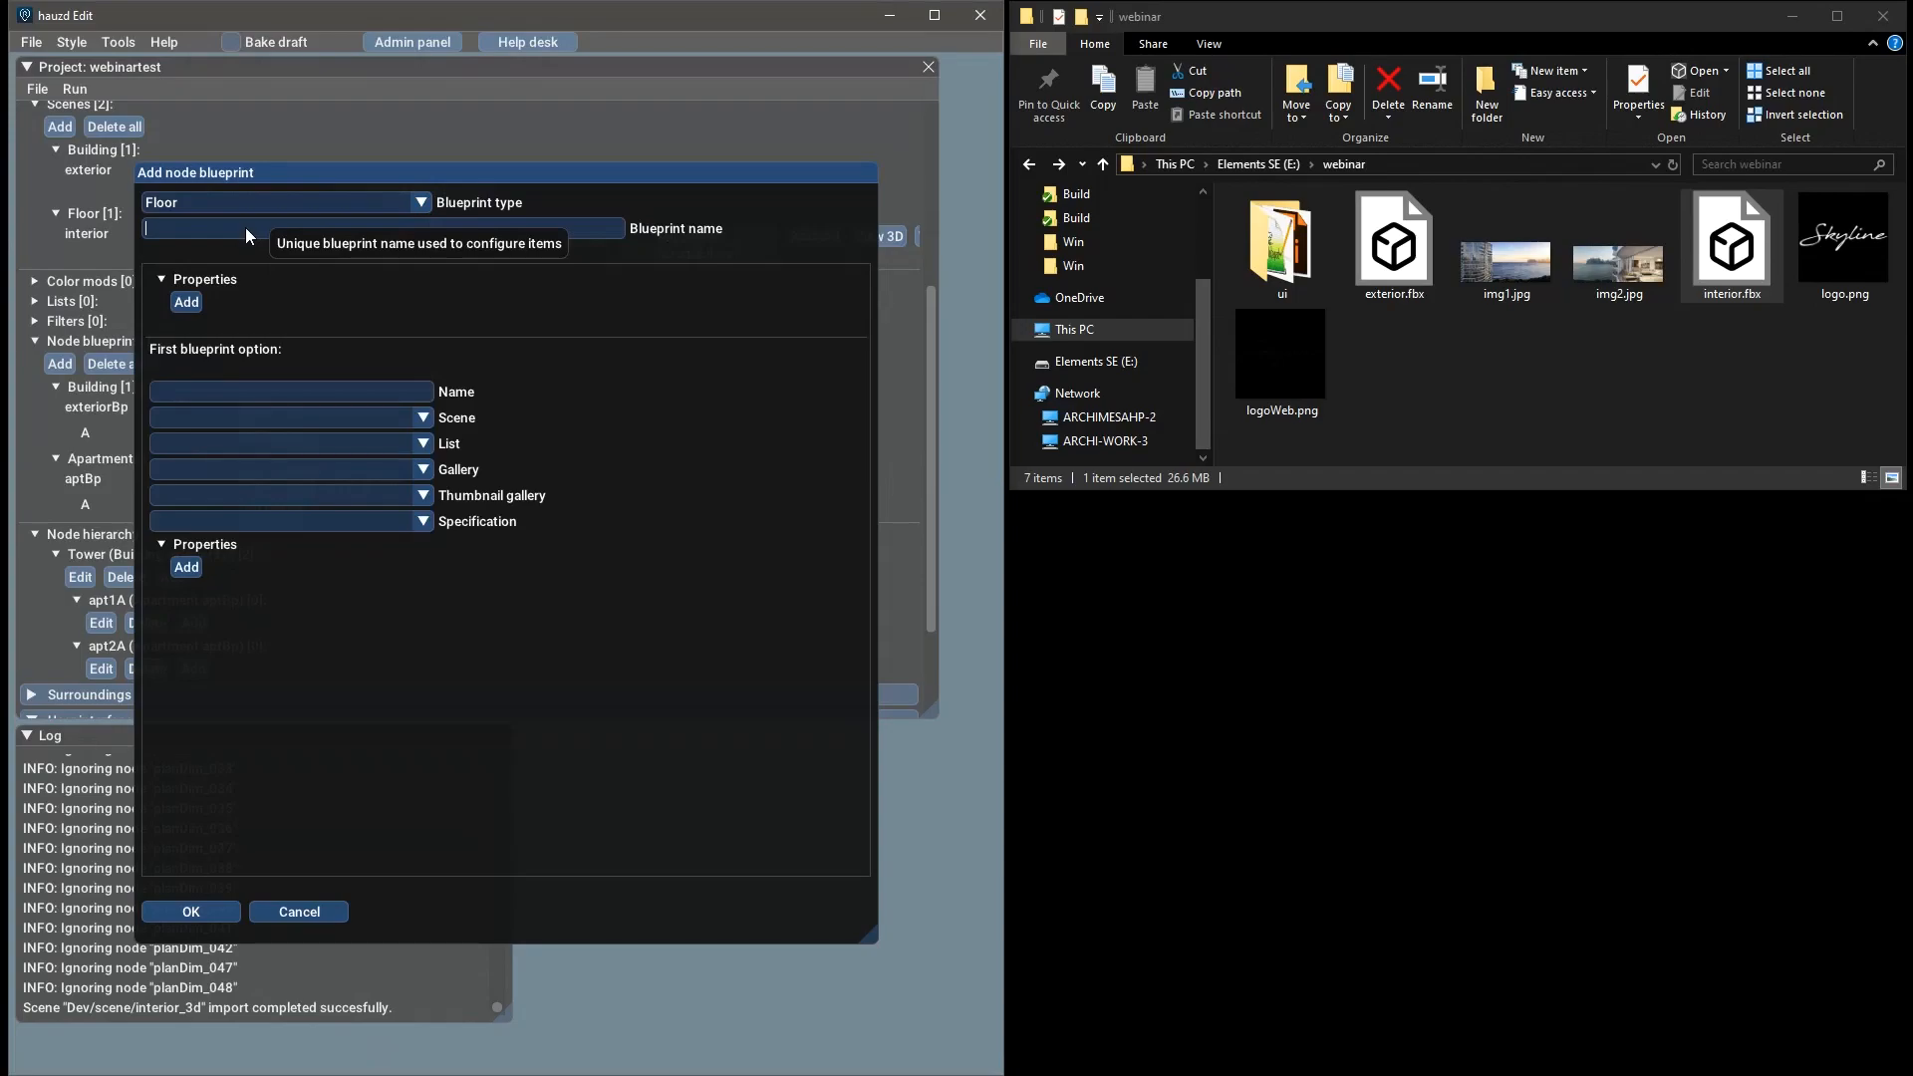
type("aptFloorBp")
left_click(306, 396)
type("A")
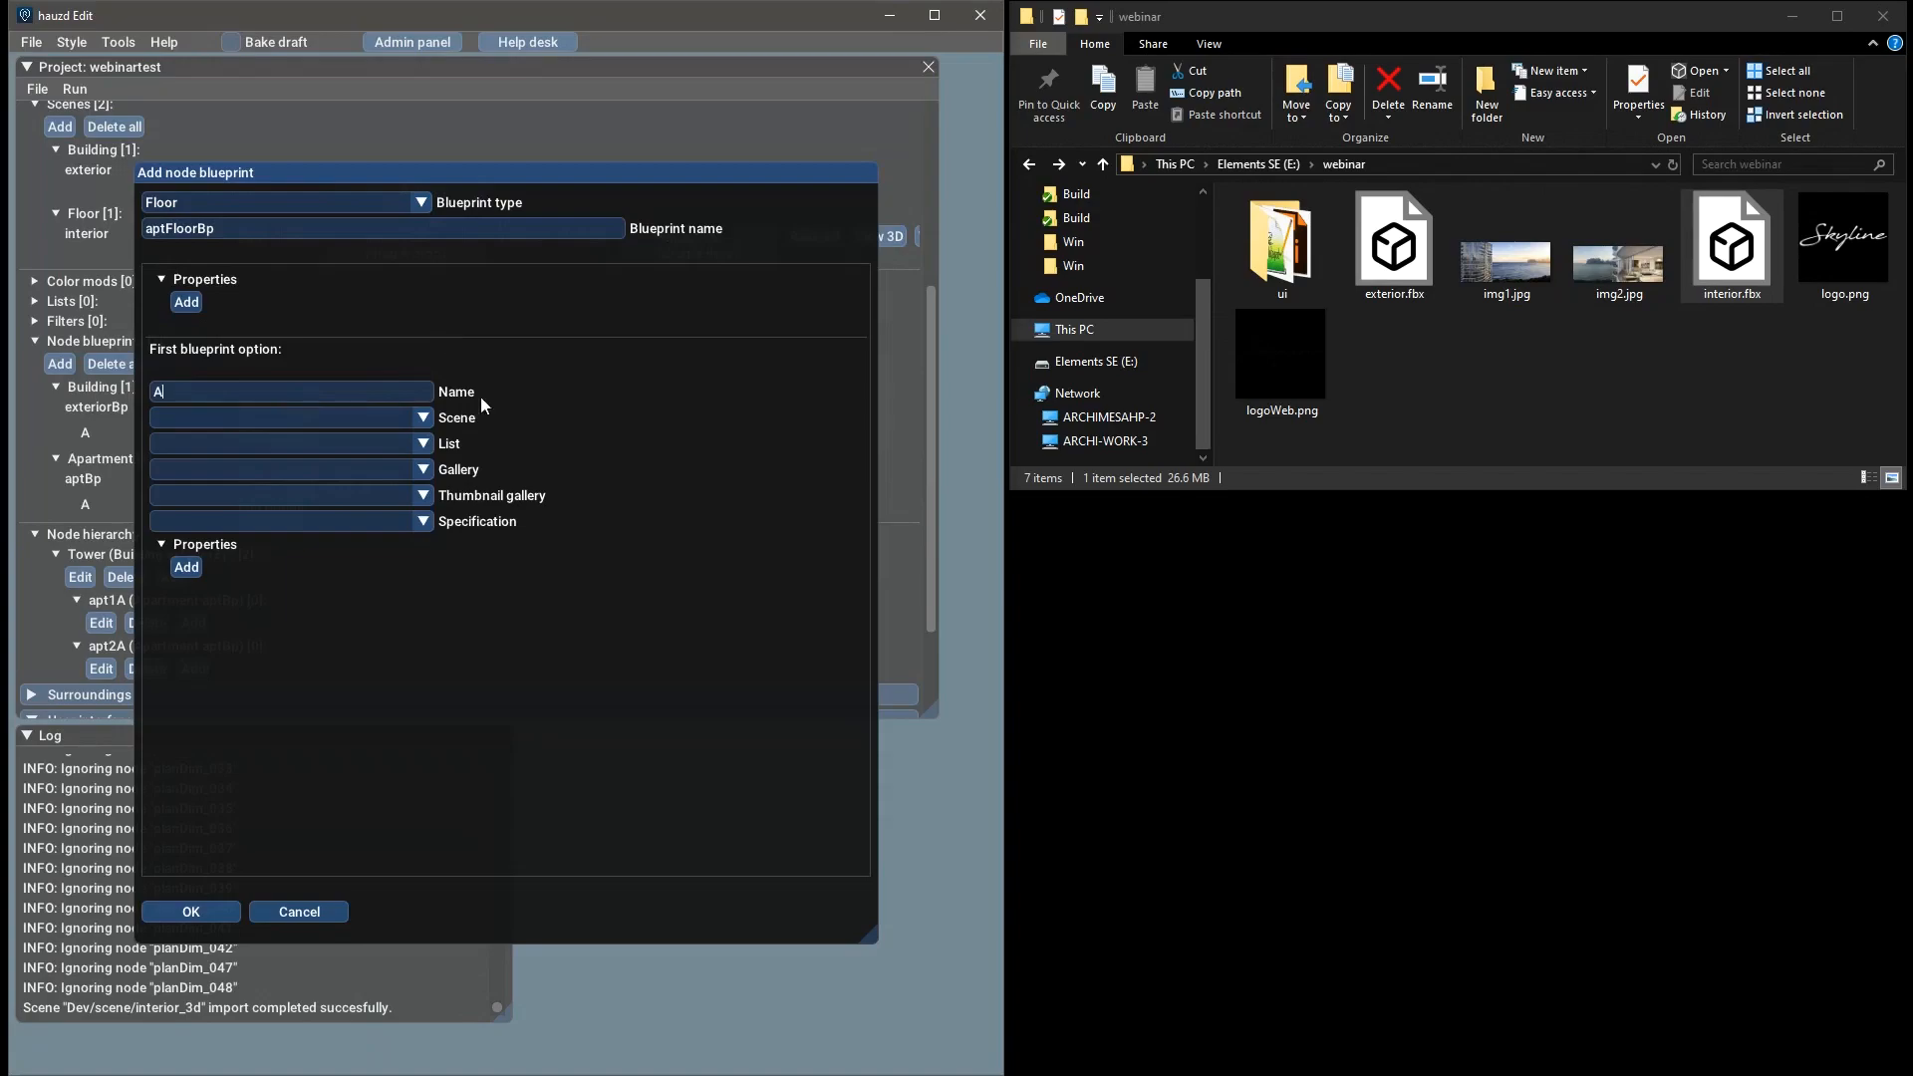
left_click(424, 419)
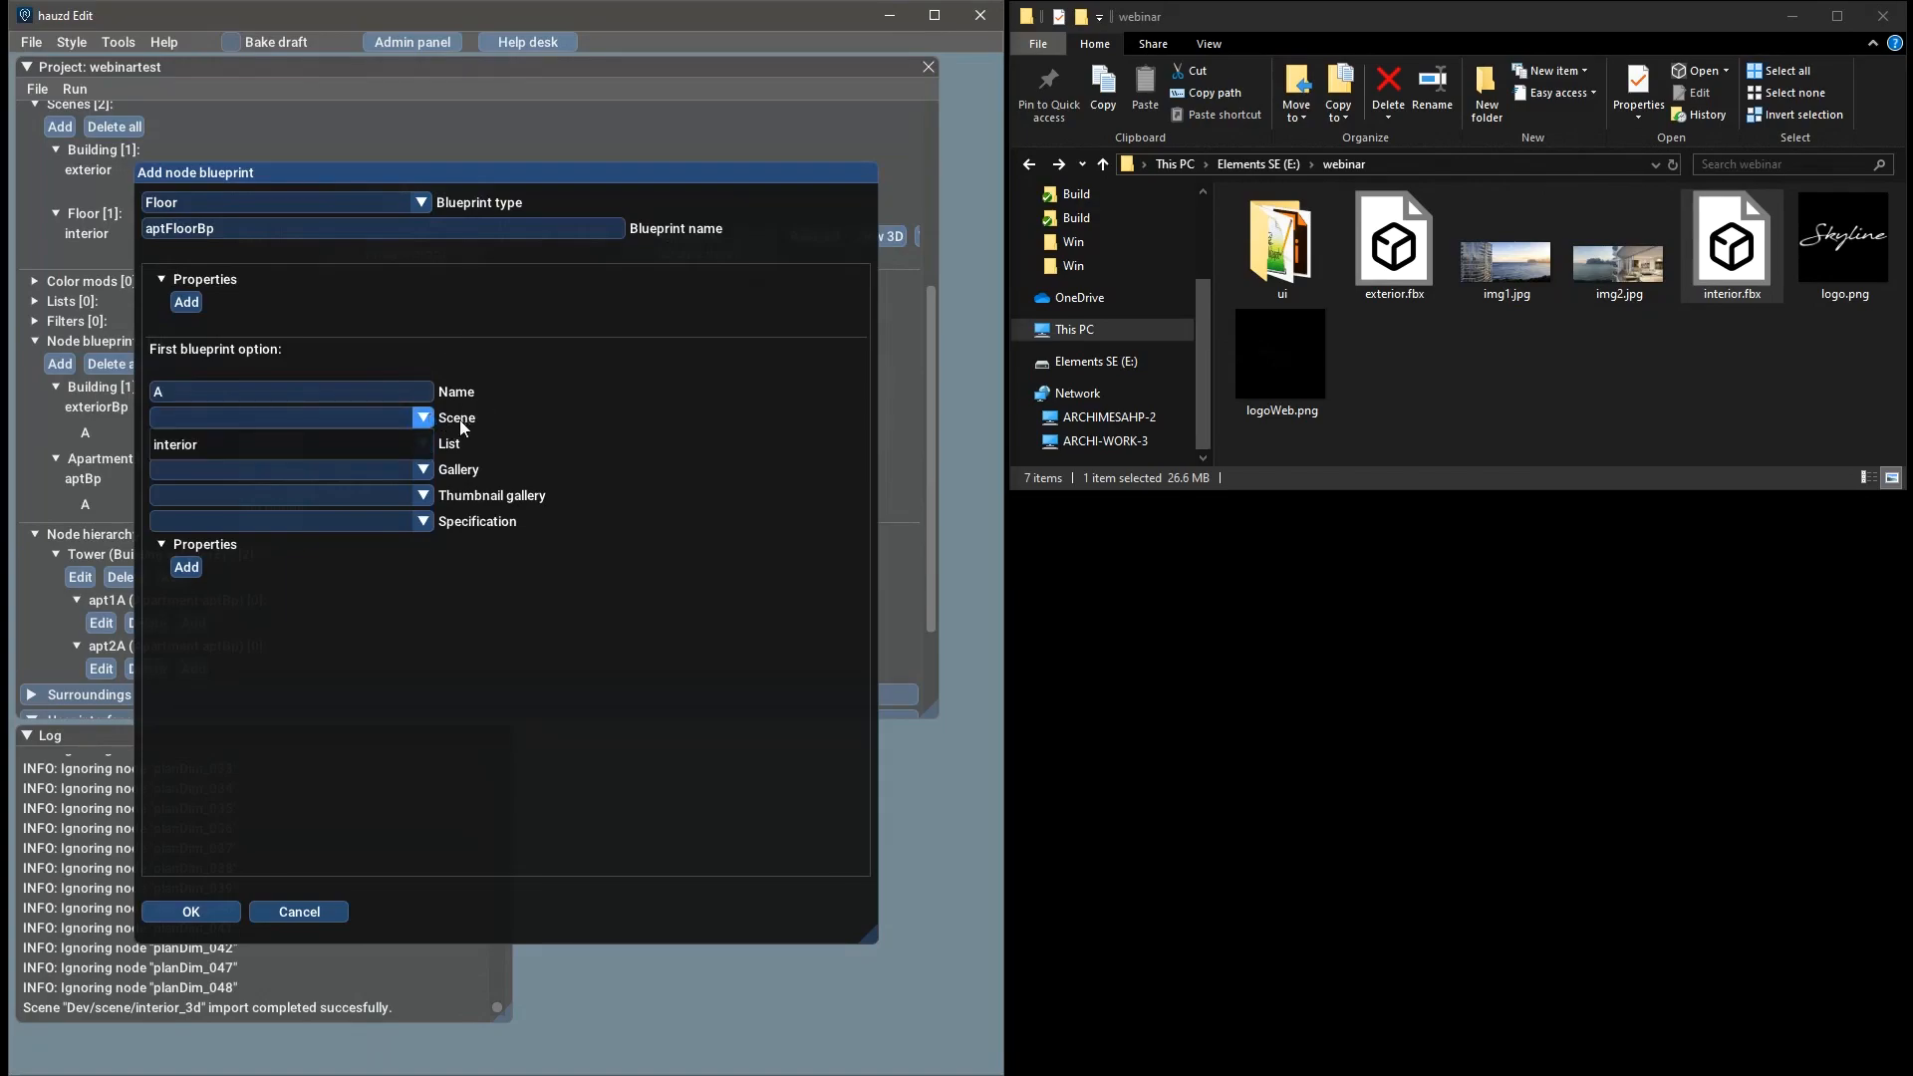
left_click(167, 441)
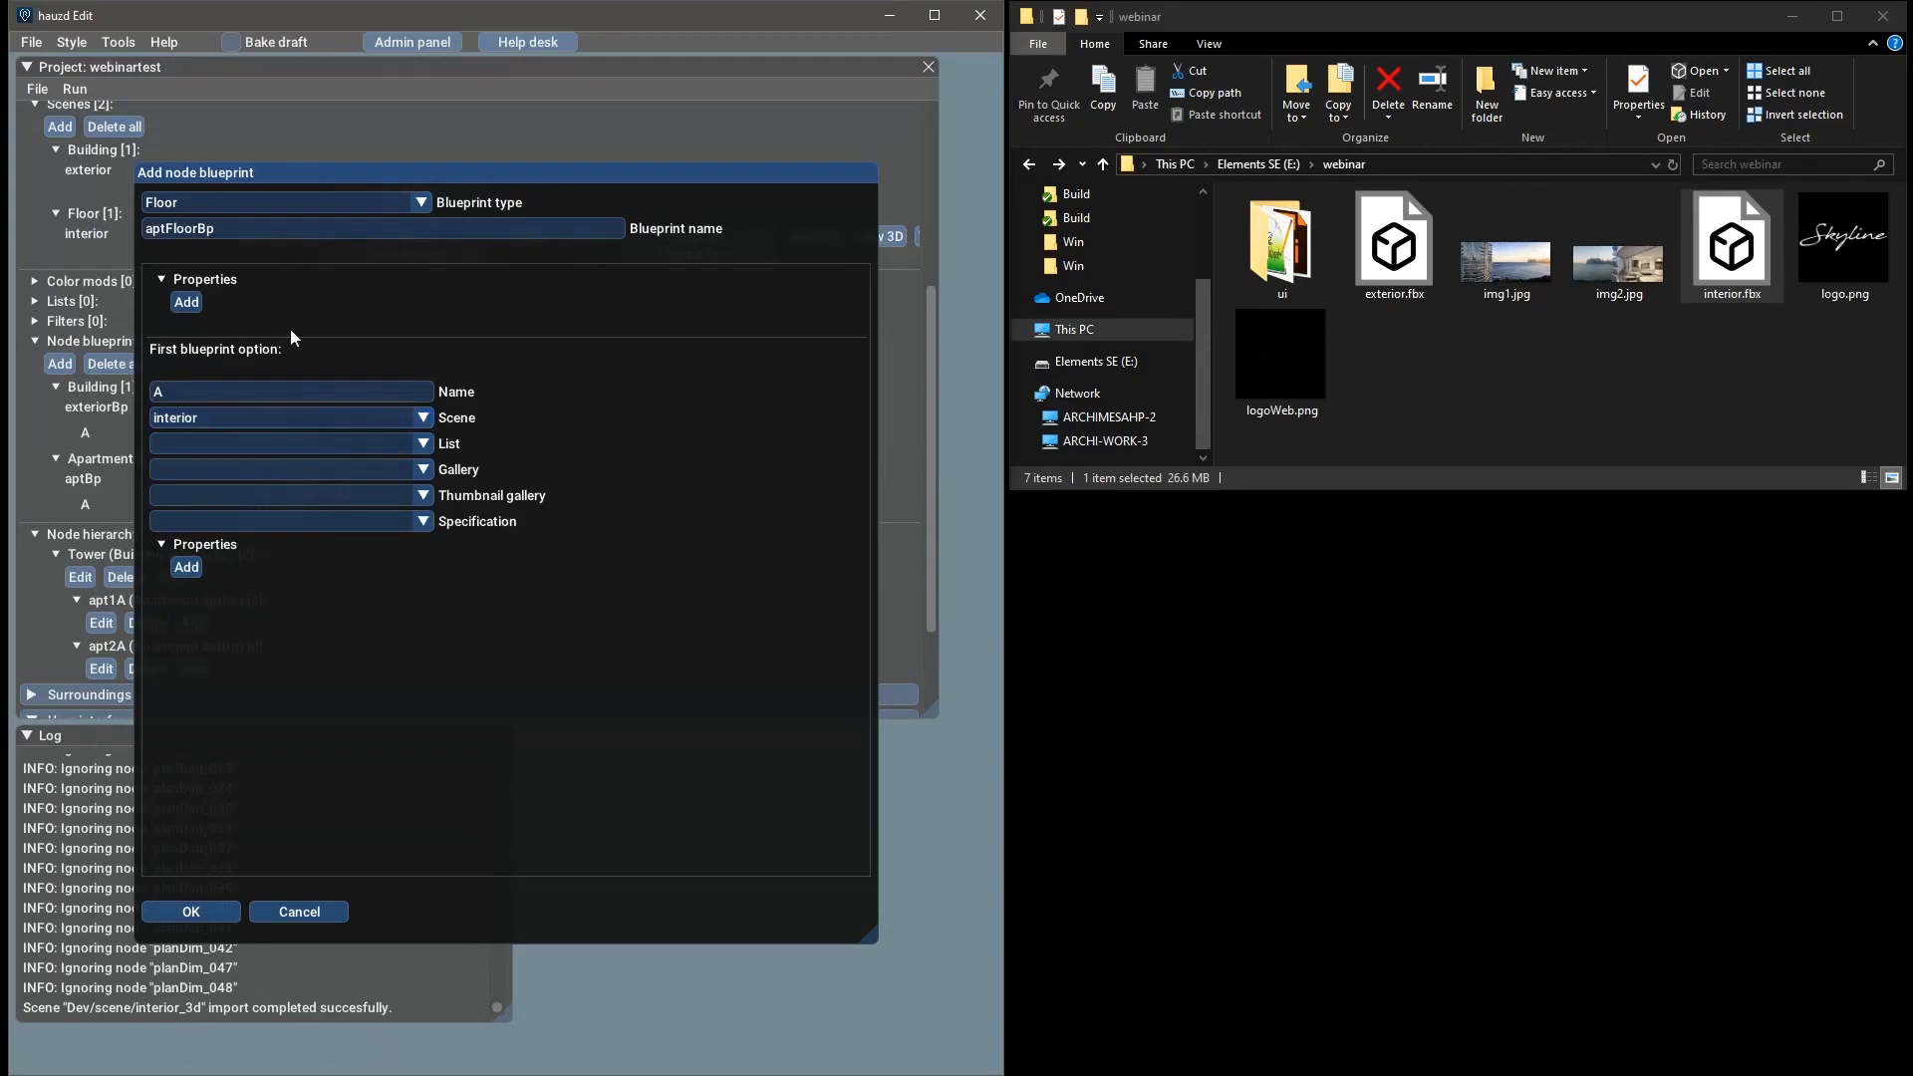
left_click(190, 911)
Add an enabled Floor node named apt1AFloor with the aptFloorBp blueprint under apt1A, and expand it
scroll(271, 542, "down", 2)
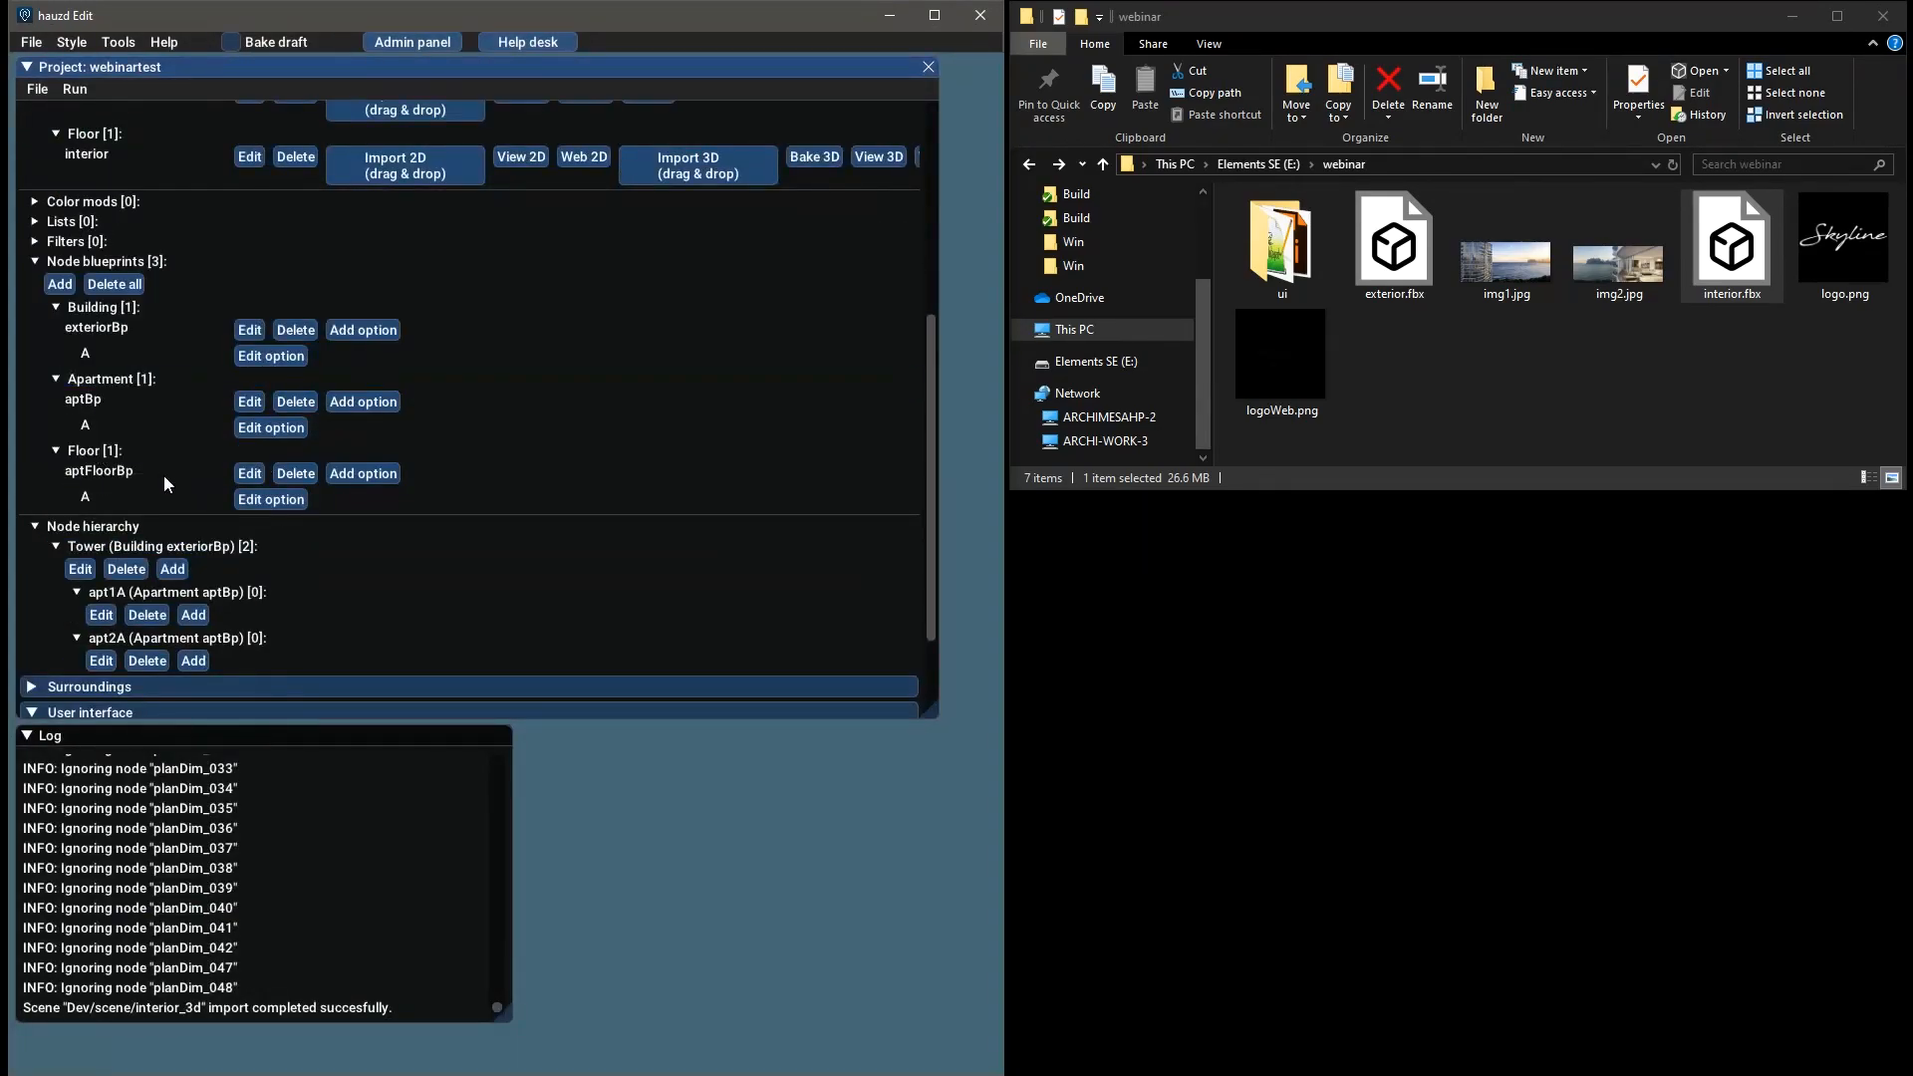
scroll(165, 481, "down", 2)
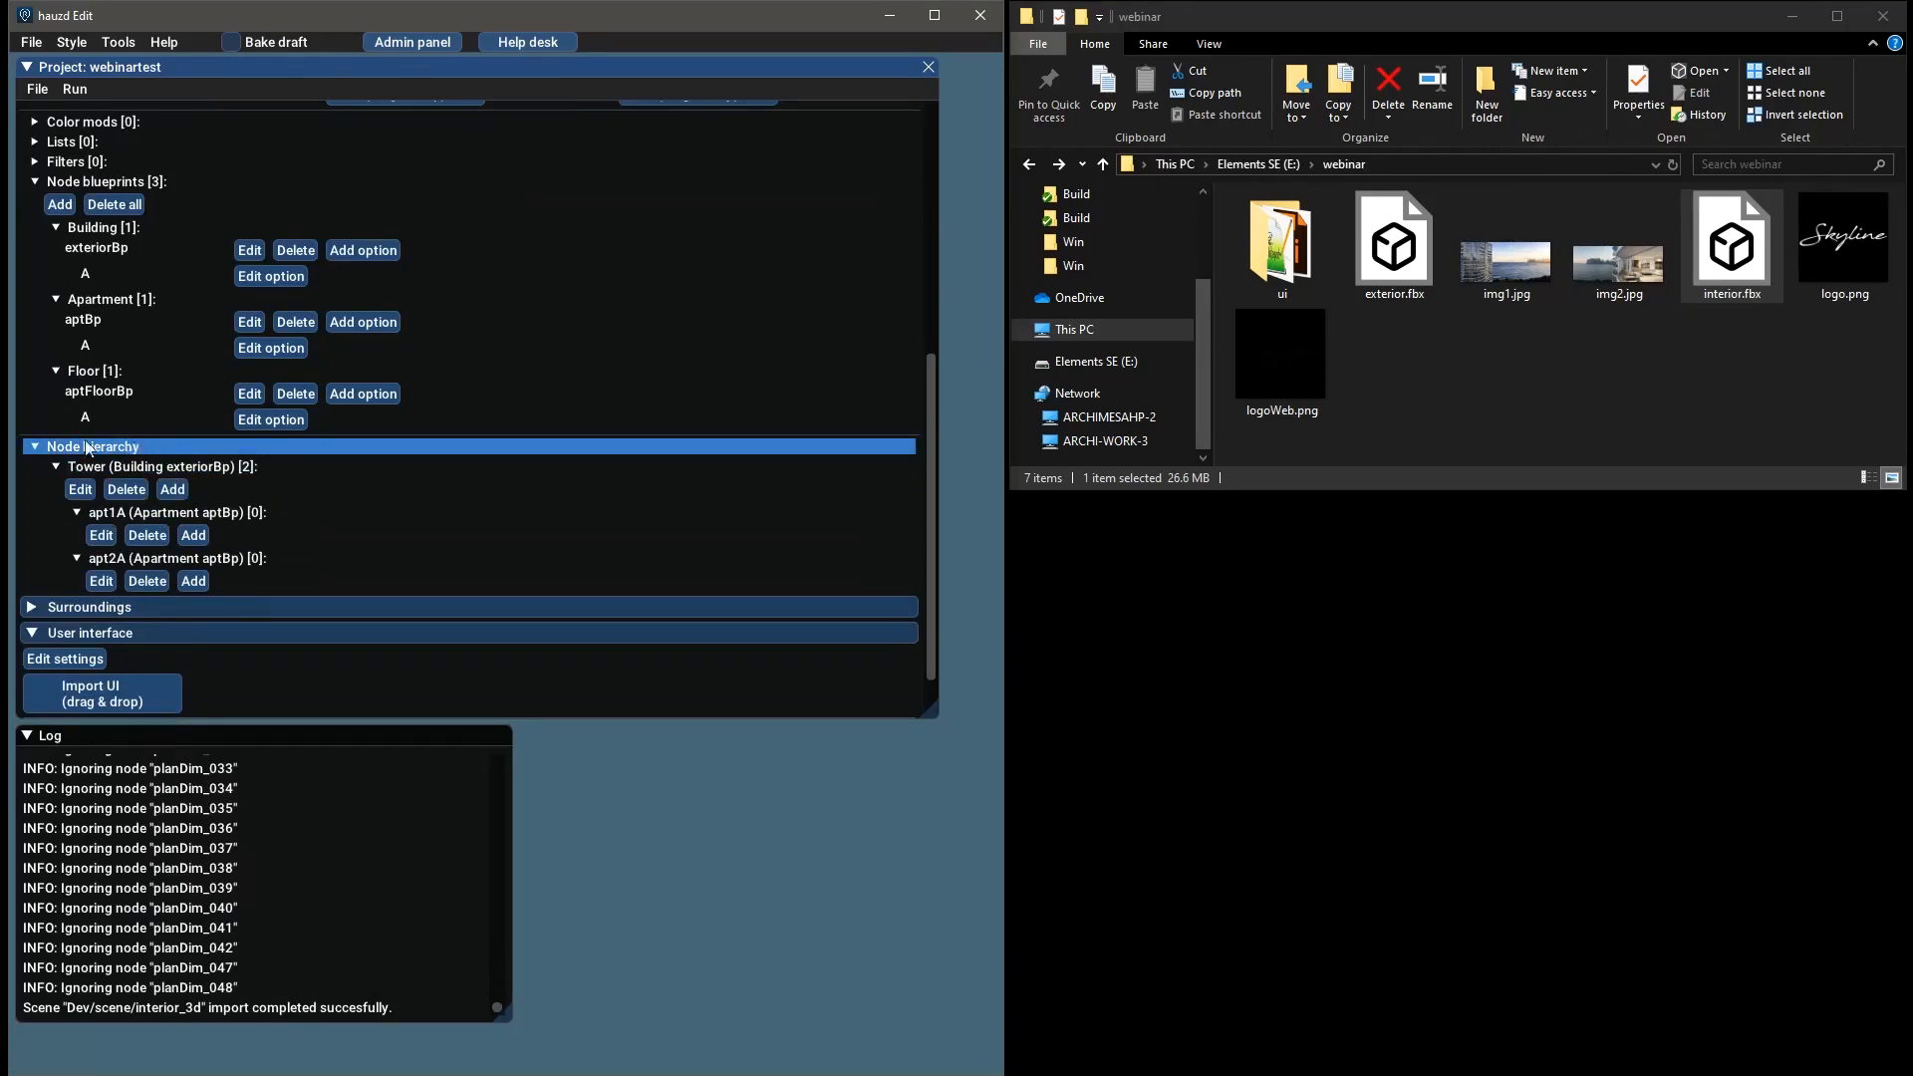
left_click(193, 535)
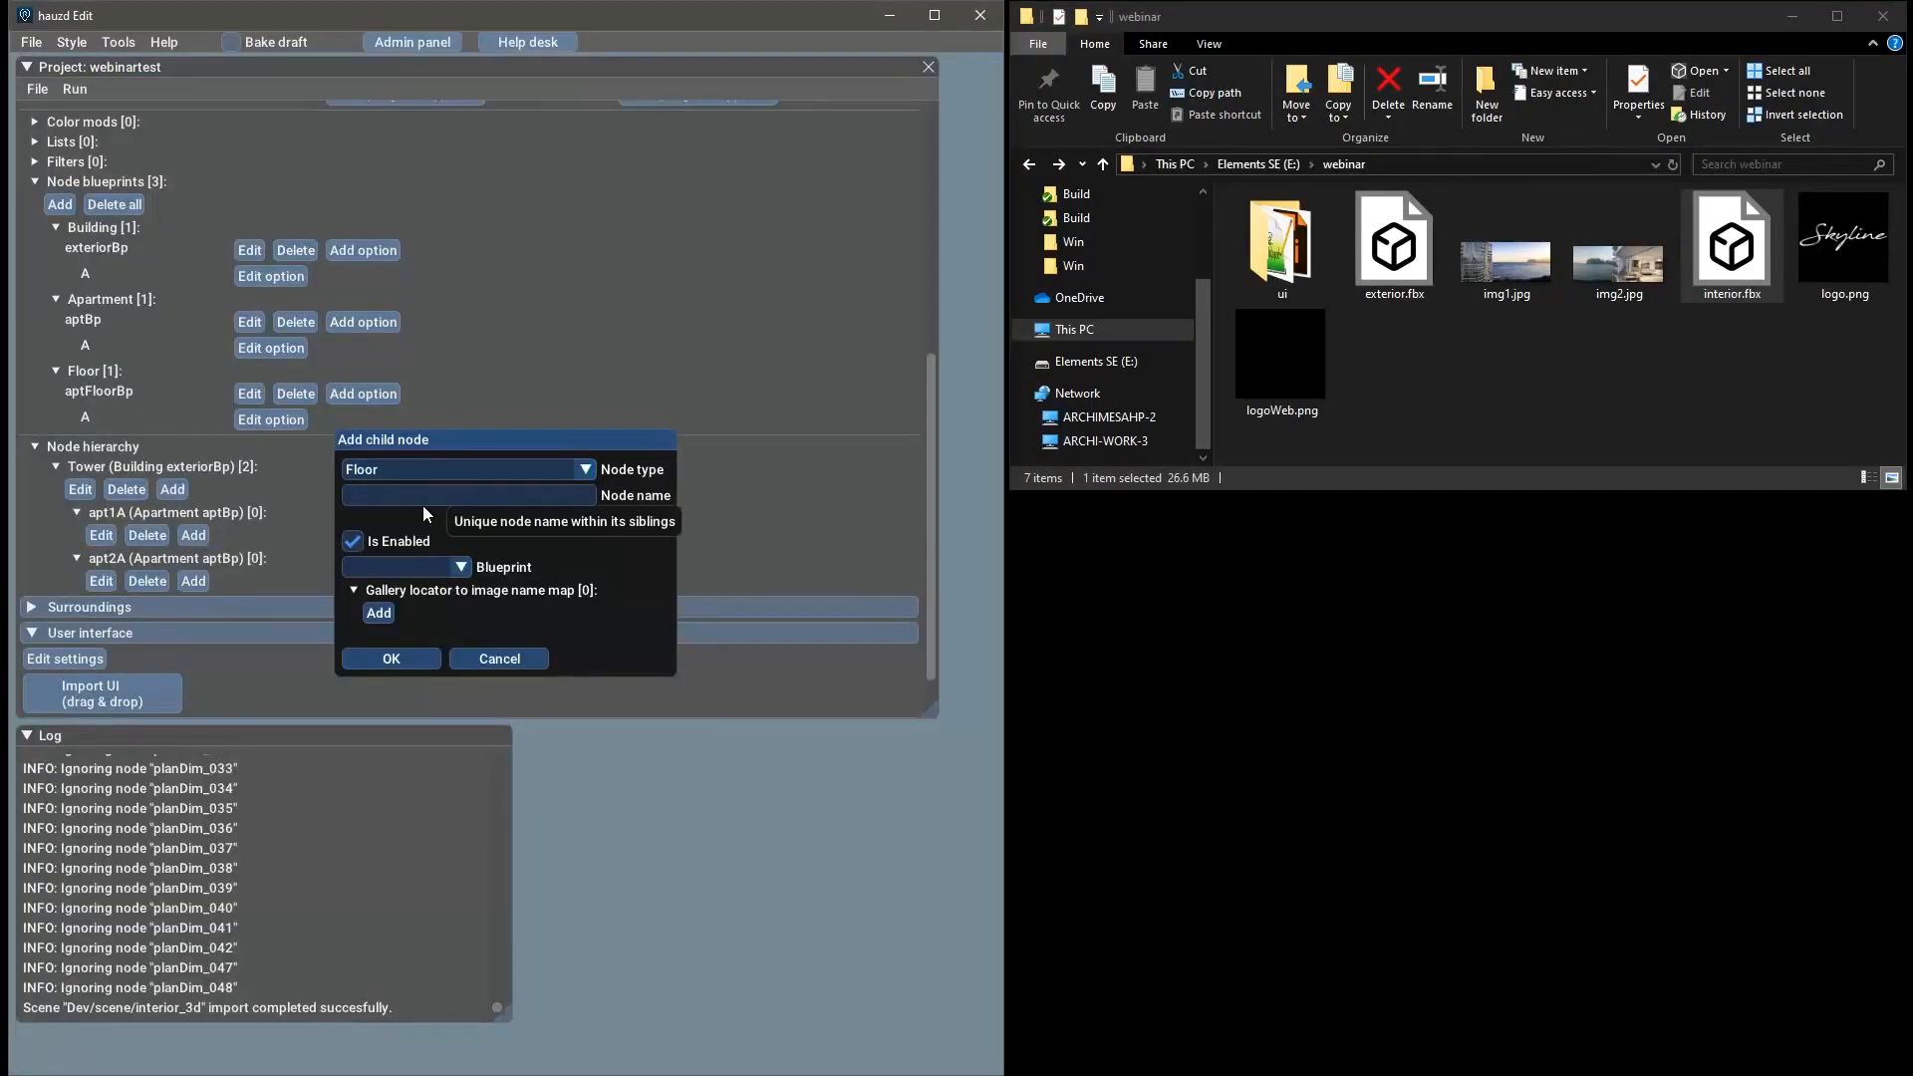
left_click(456, 501)
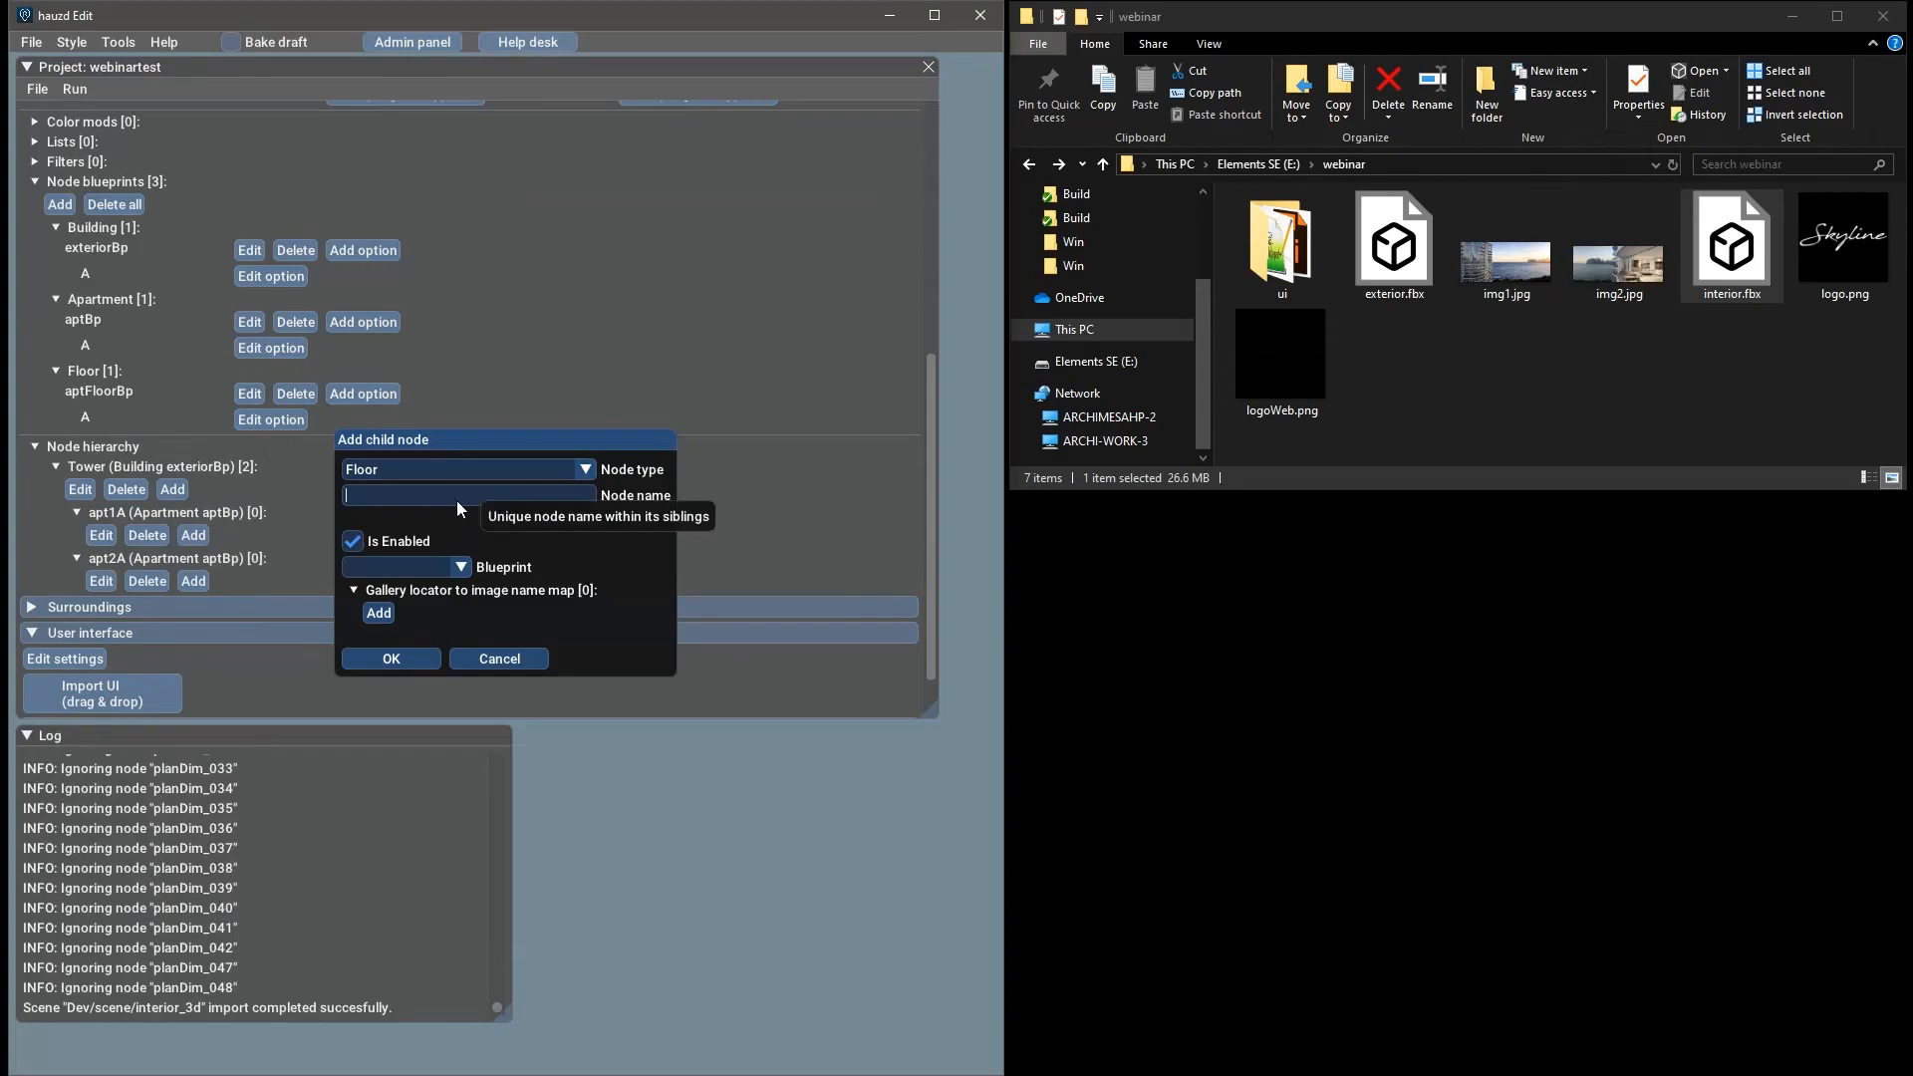
type("apt1AFloor")
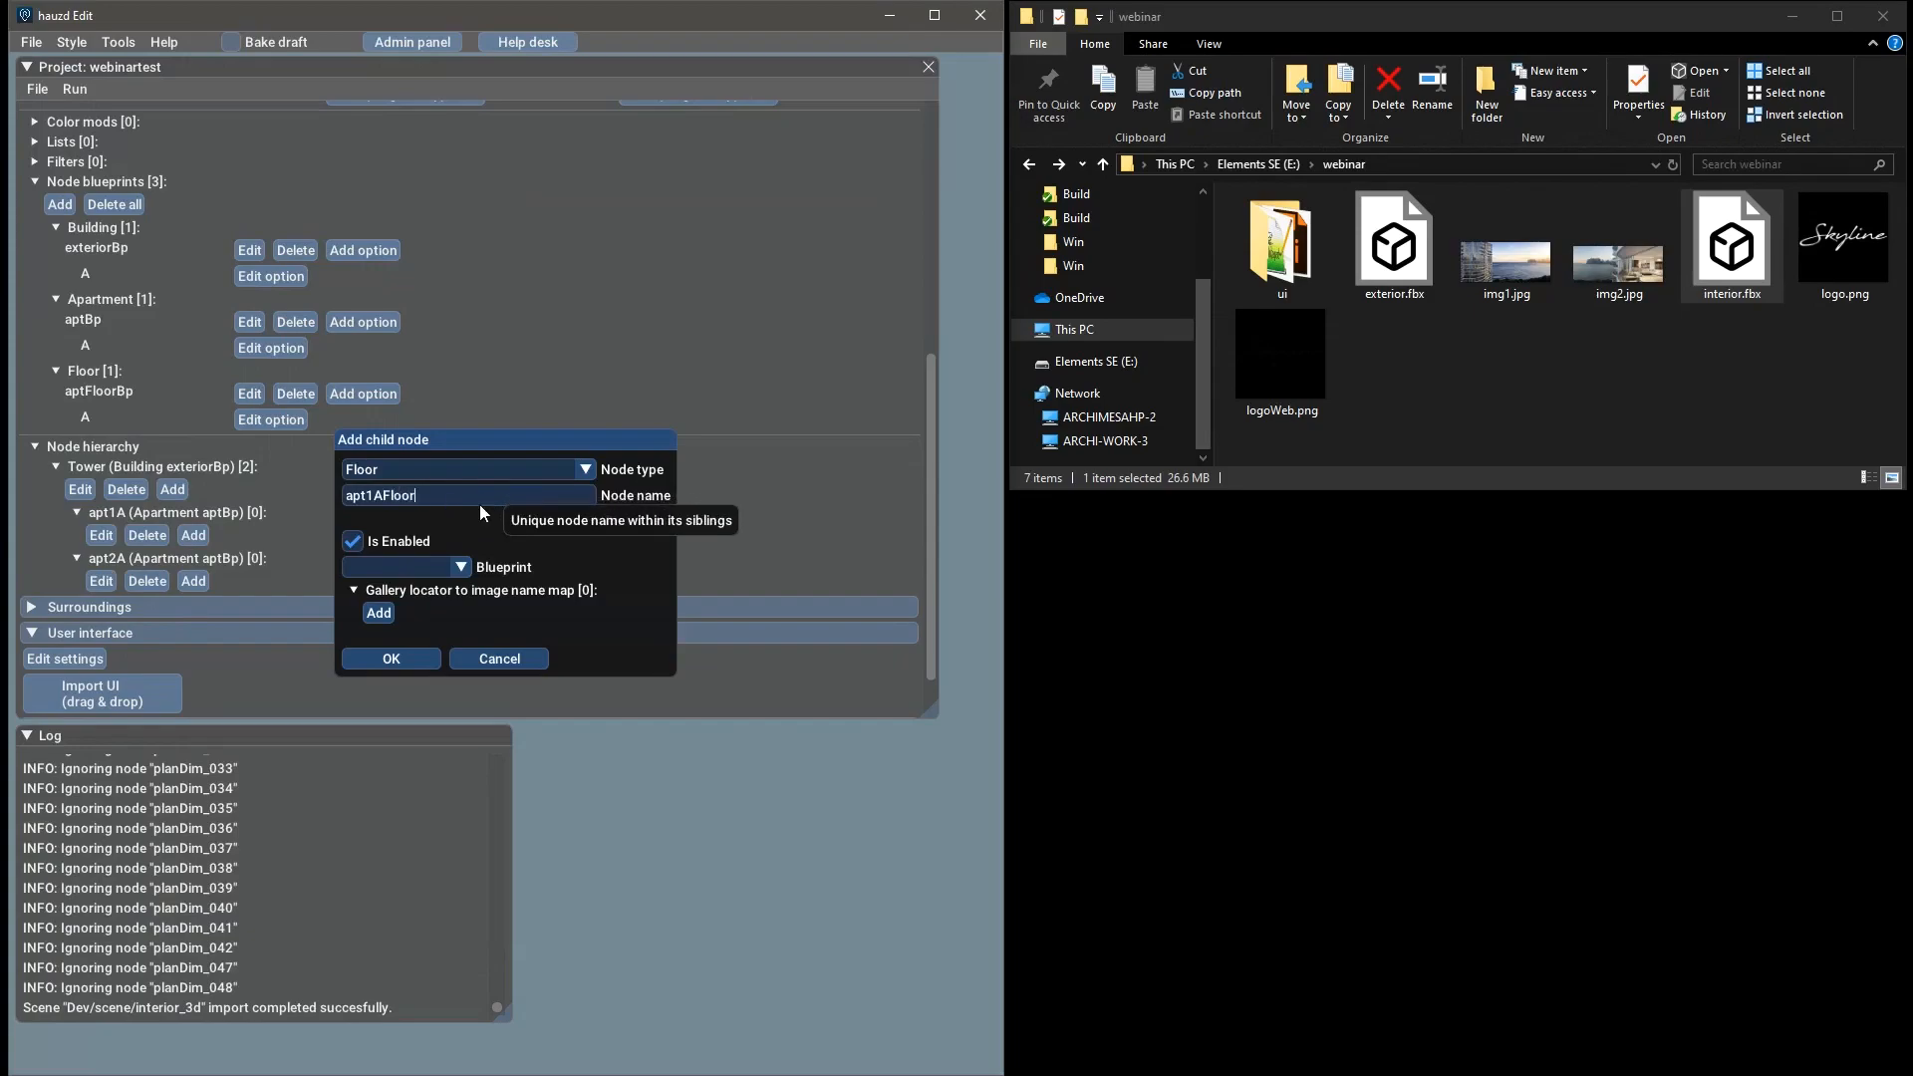
left_click(460, 568)
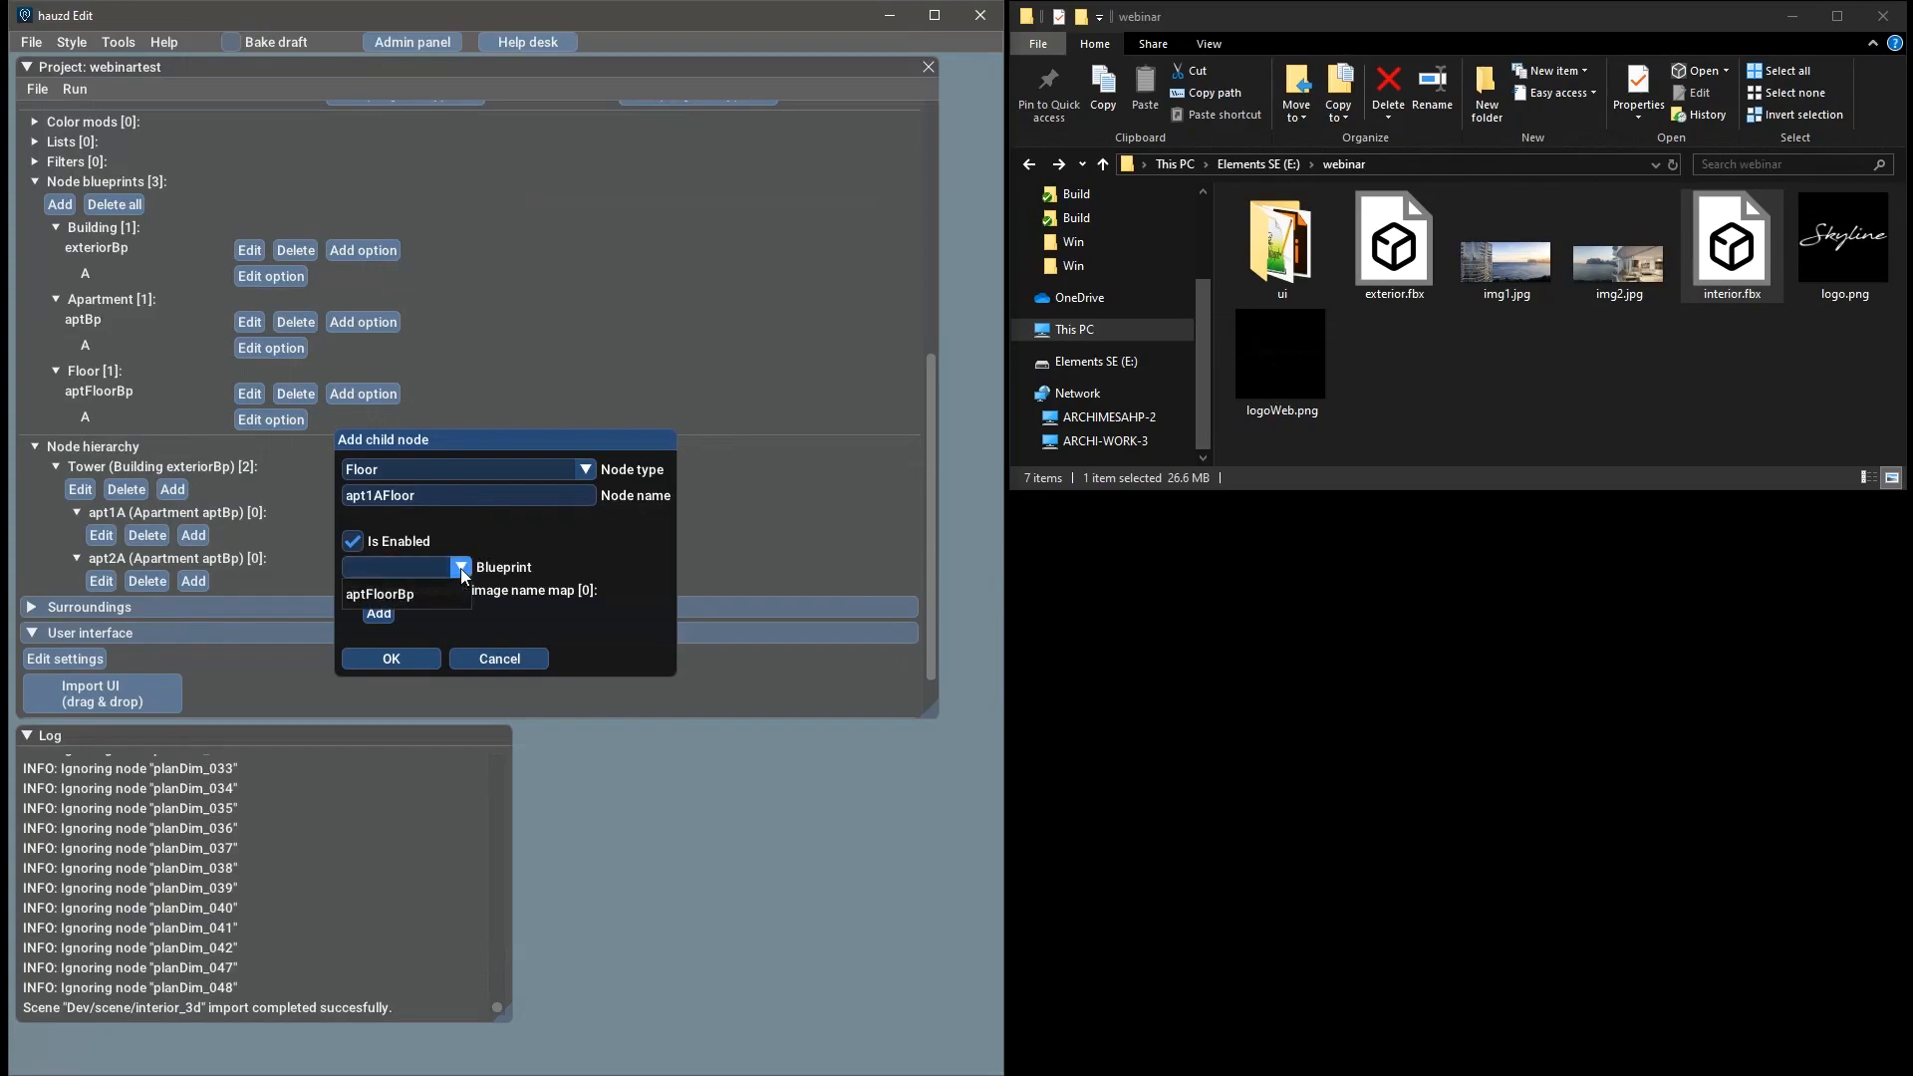
left_click(422, 594)
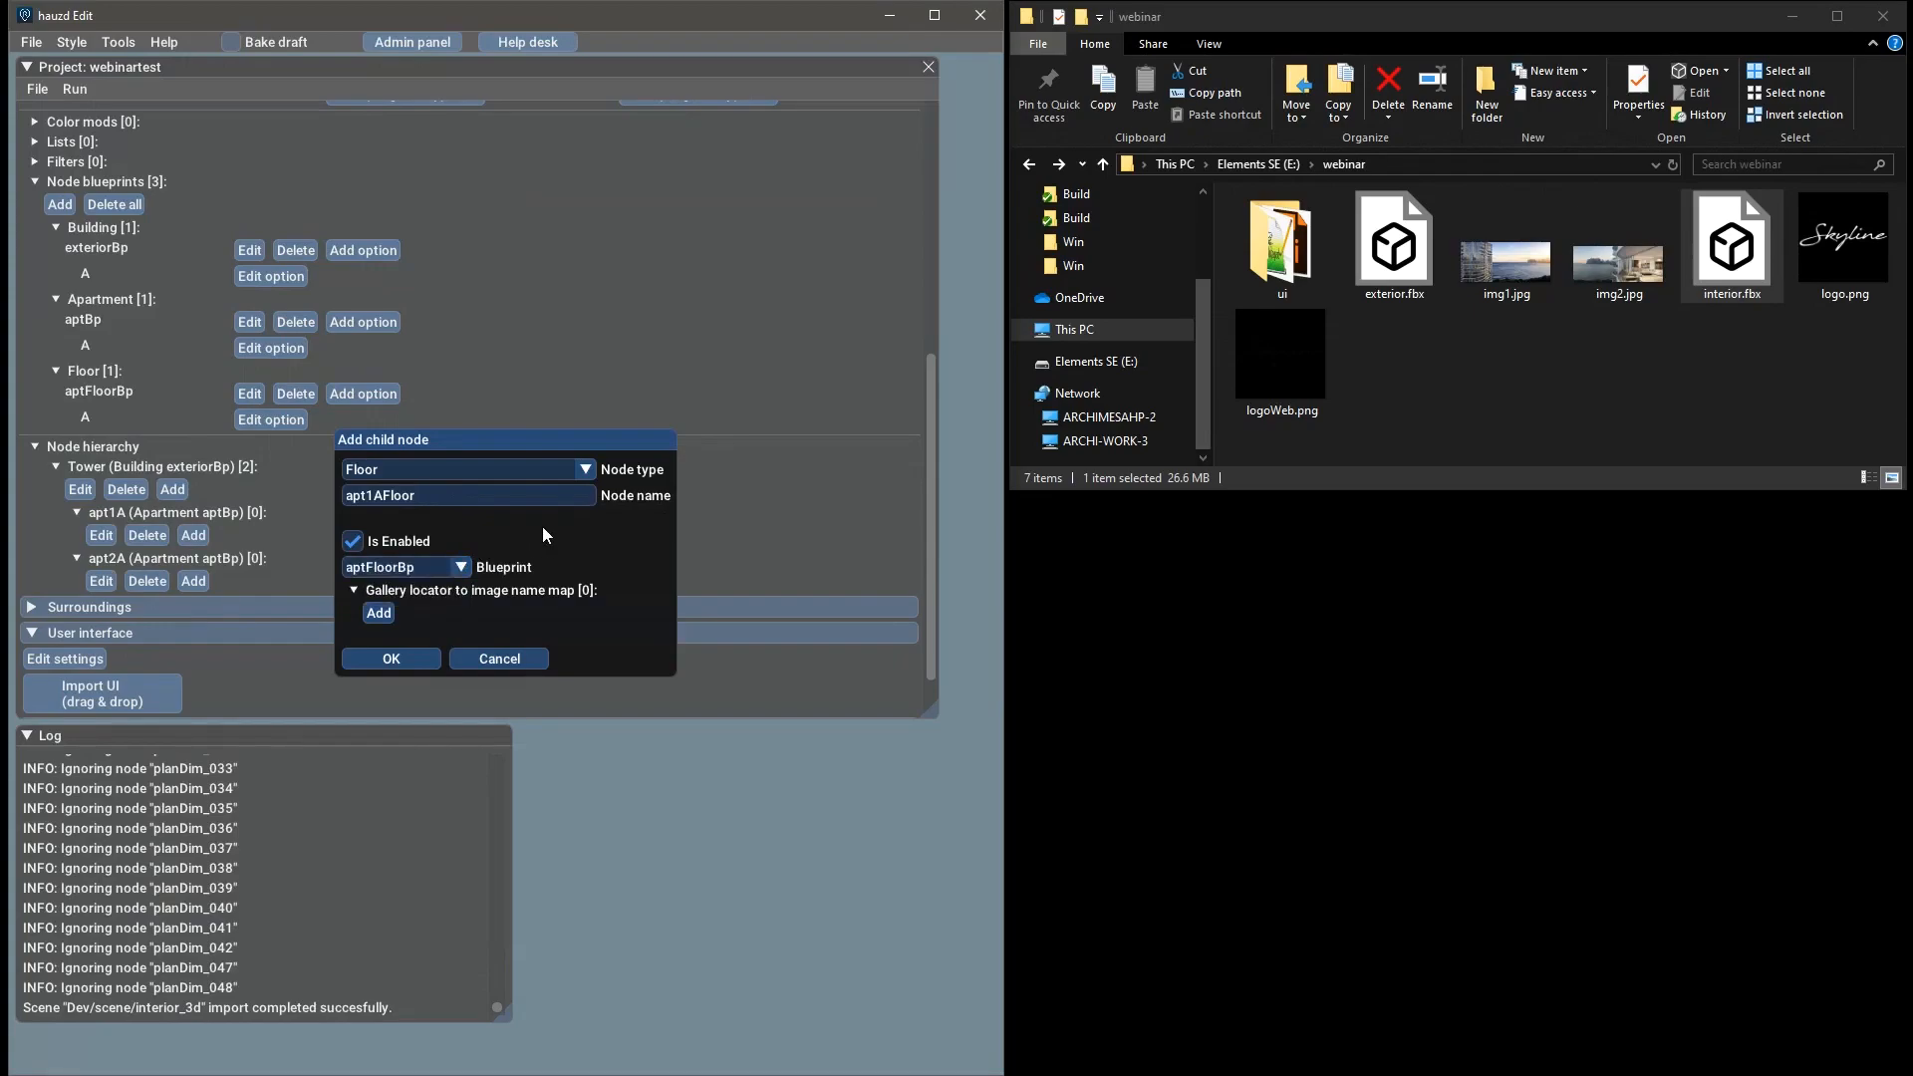
left_click(421, 662)
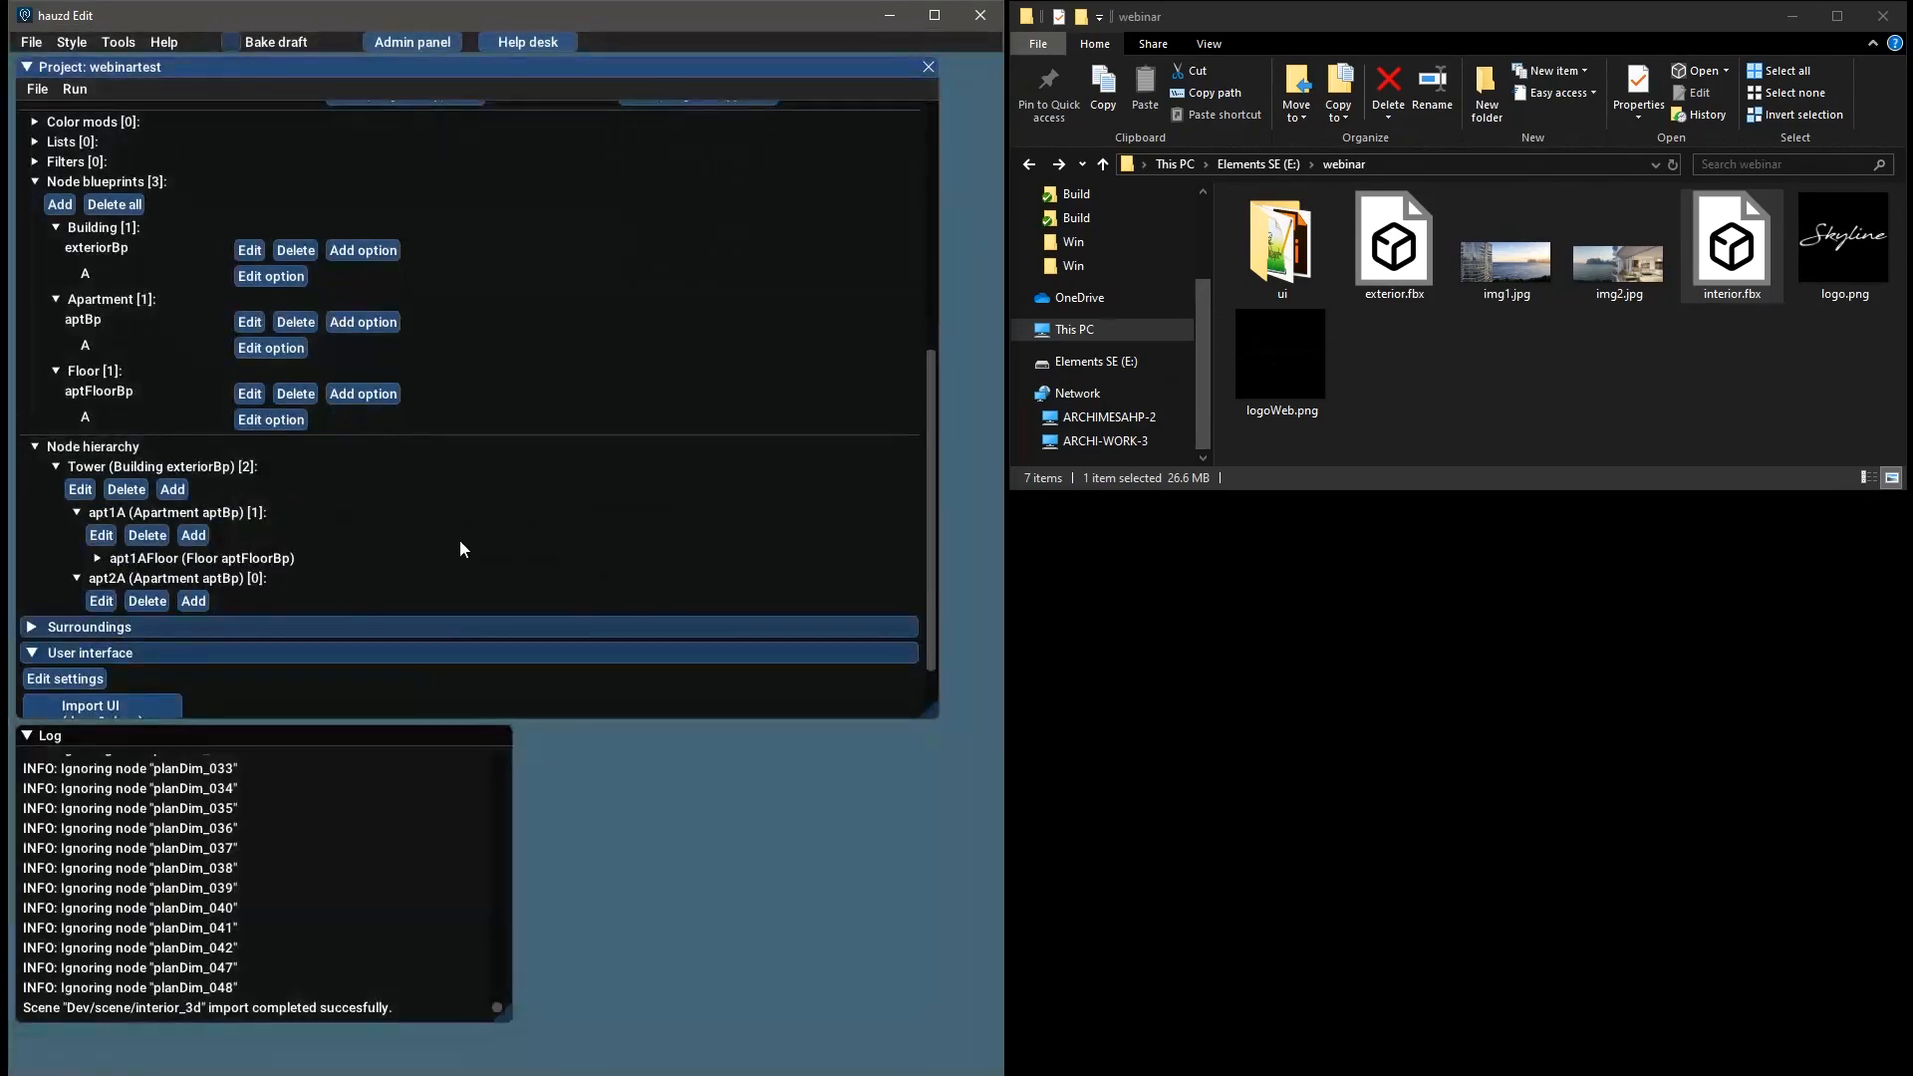
left_click(277, 561)
Add an enabled Floor node named apt2AFloor with the aptFloorBp blueprint under apt2A, and expand it
scroll(335, 511, "down", 1)
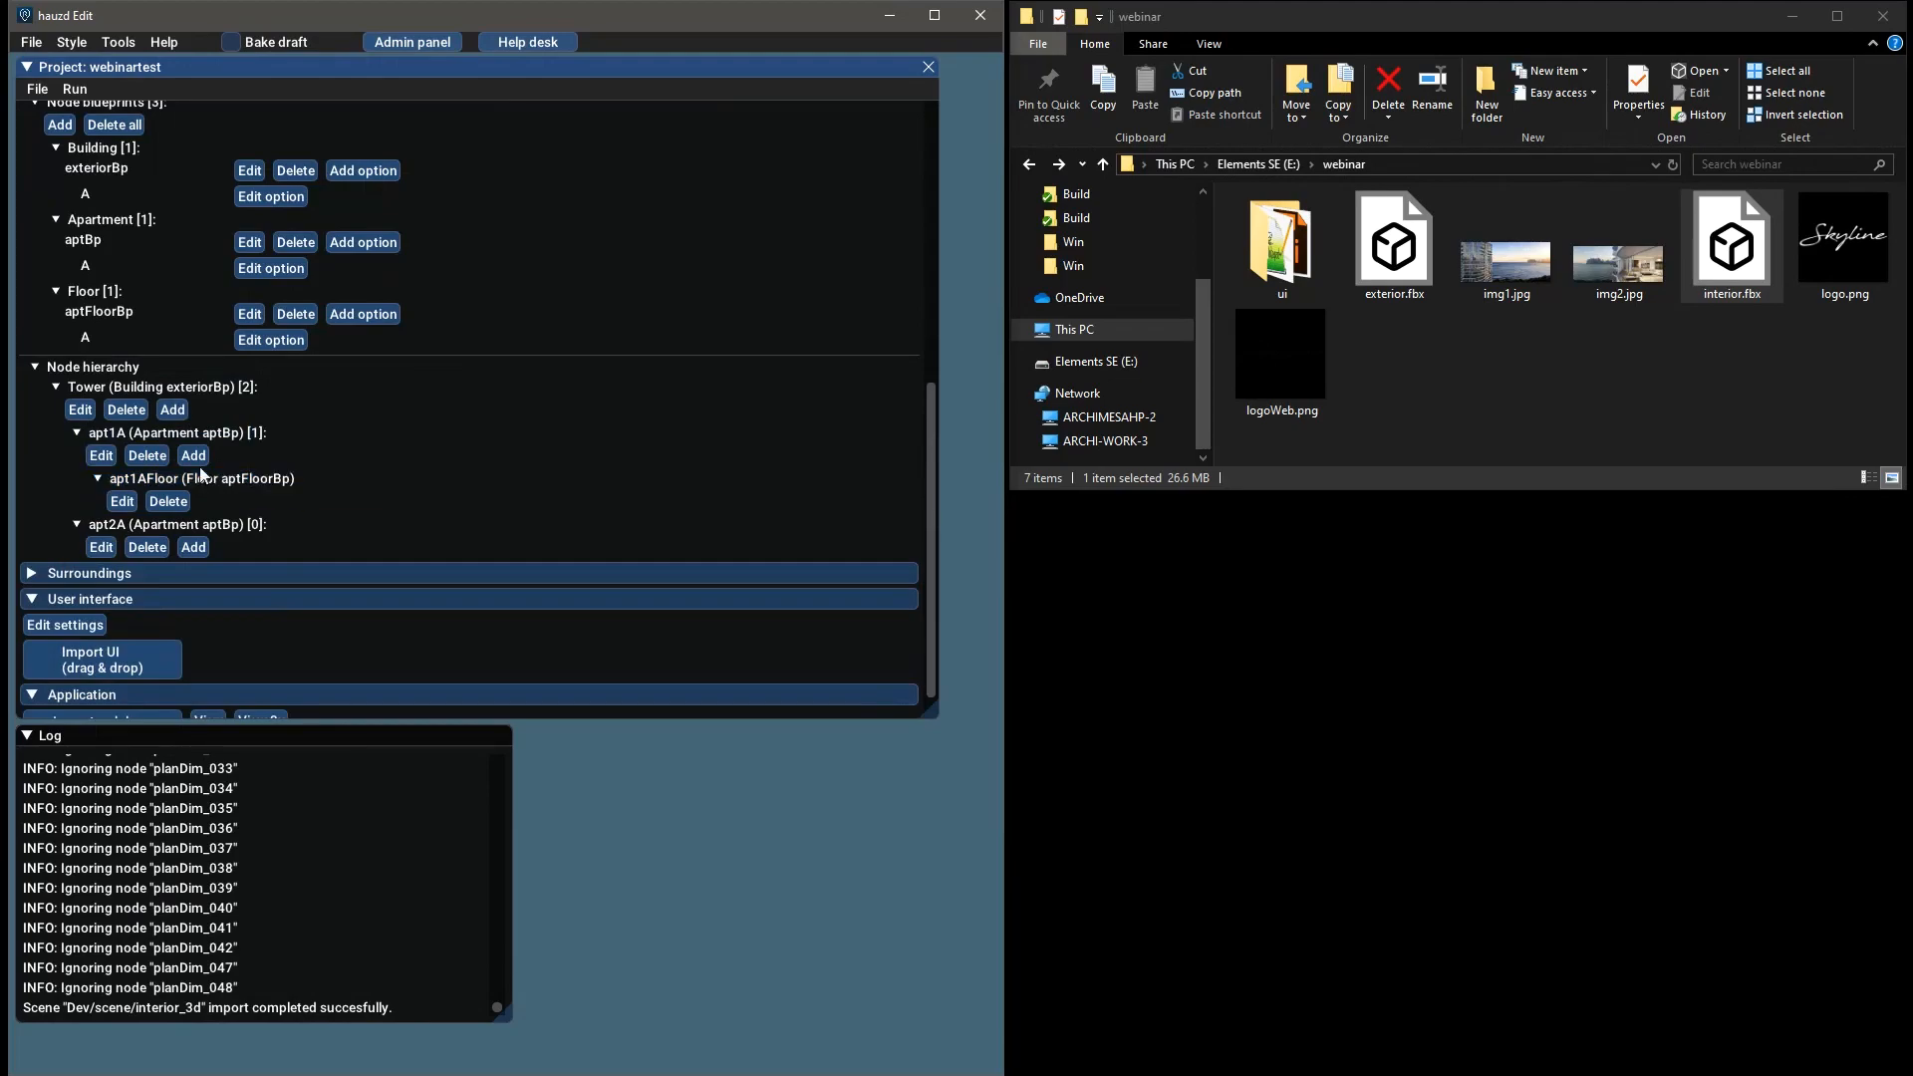
left_click(193, 547)
left_click(375, 495)
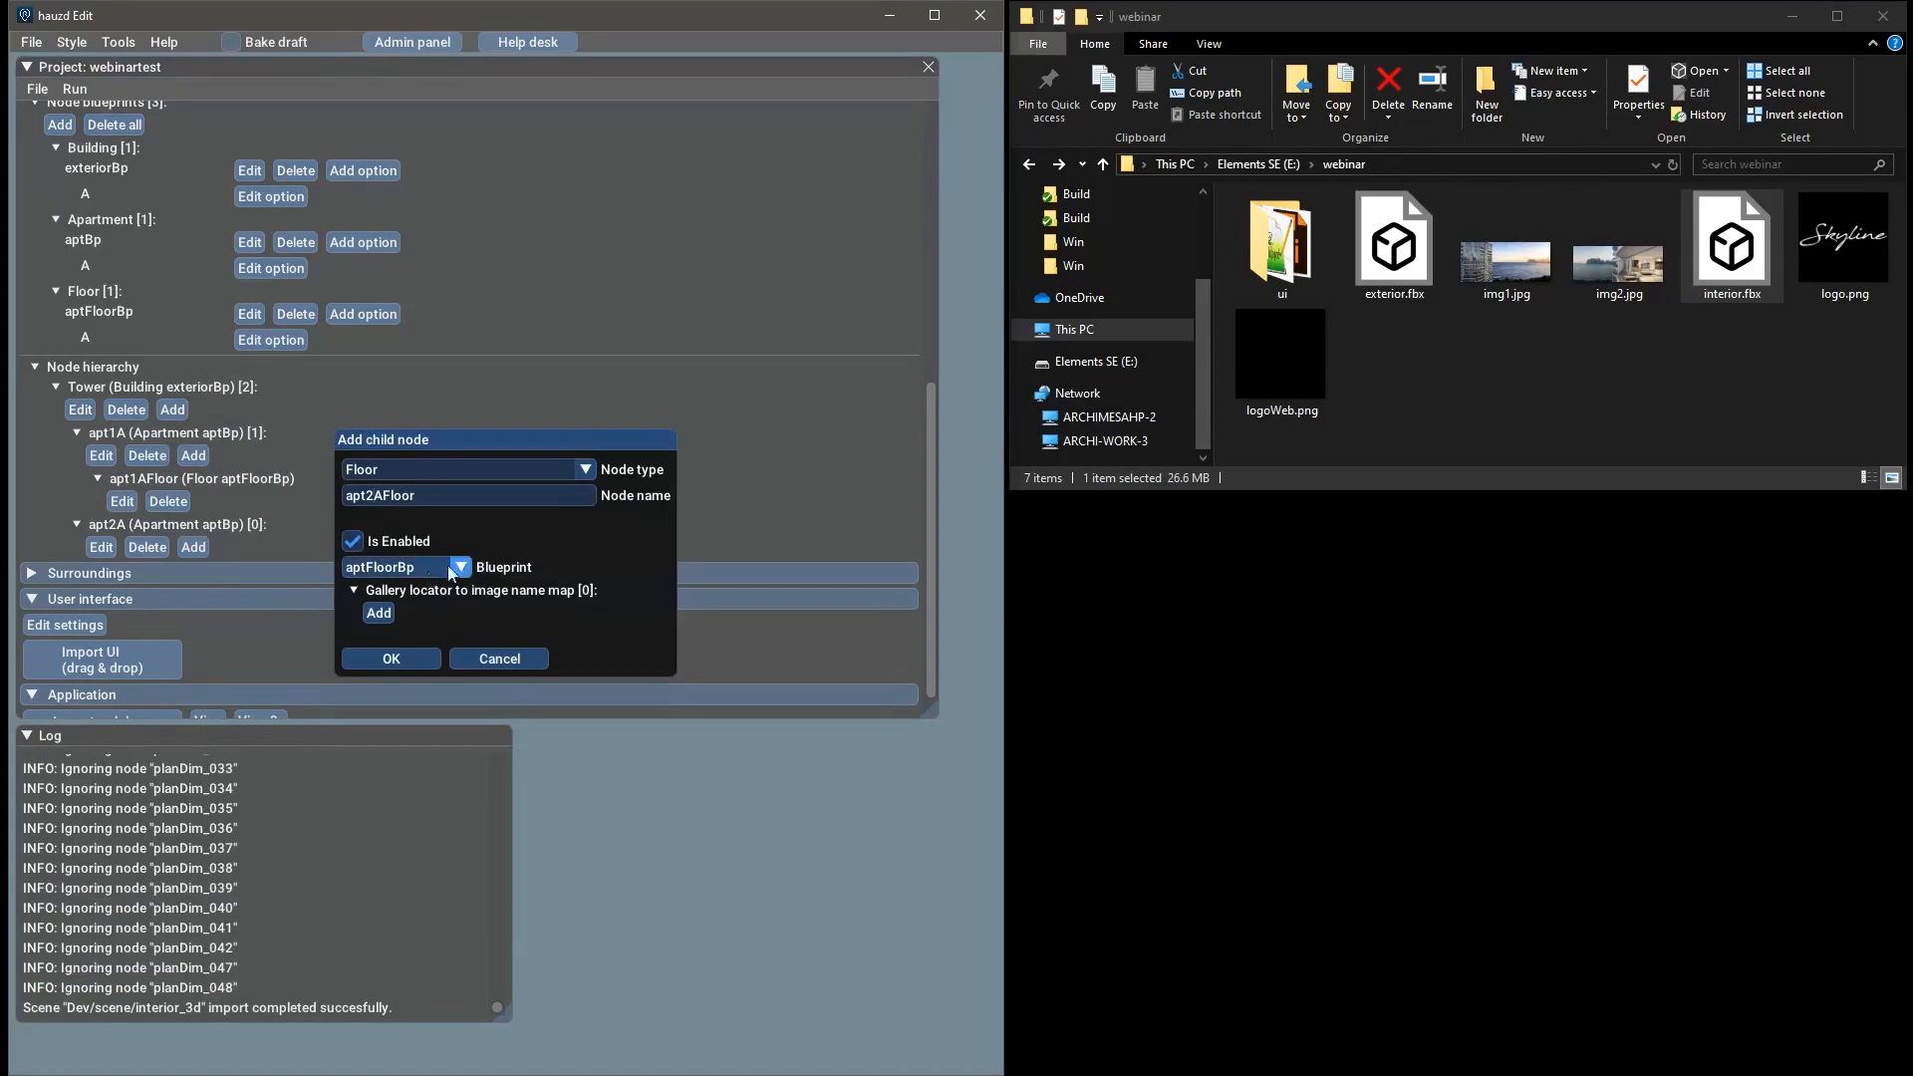
left_click(391, 659)
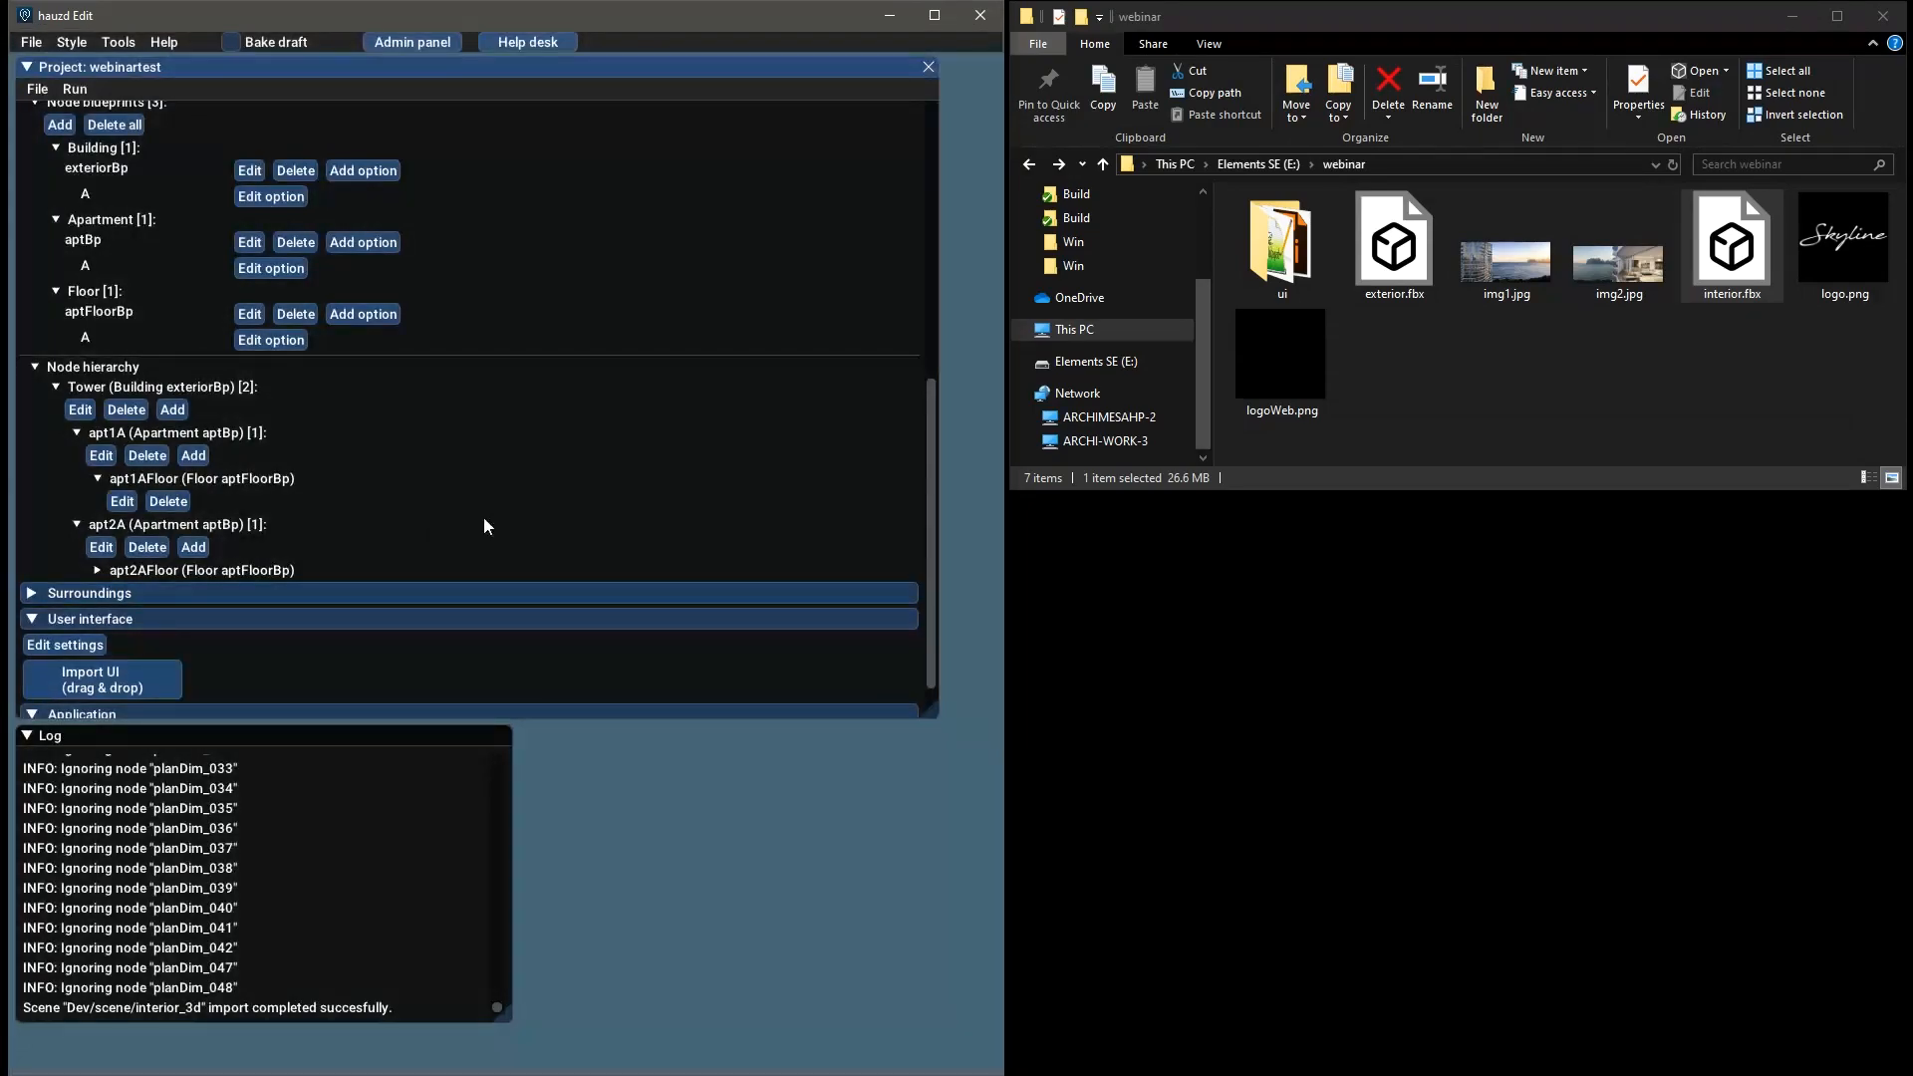
left_click(273, 568)
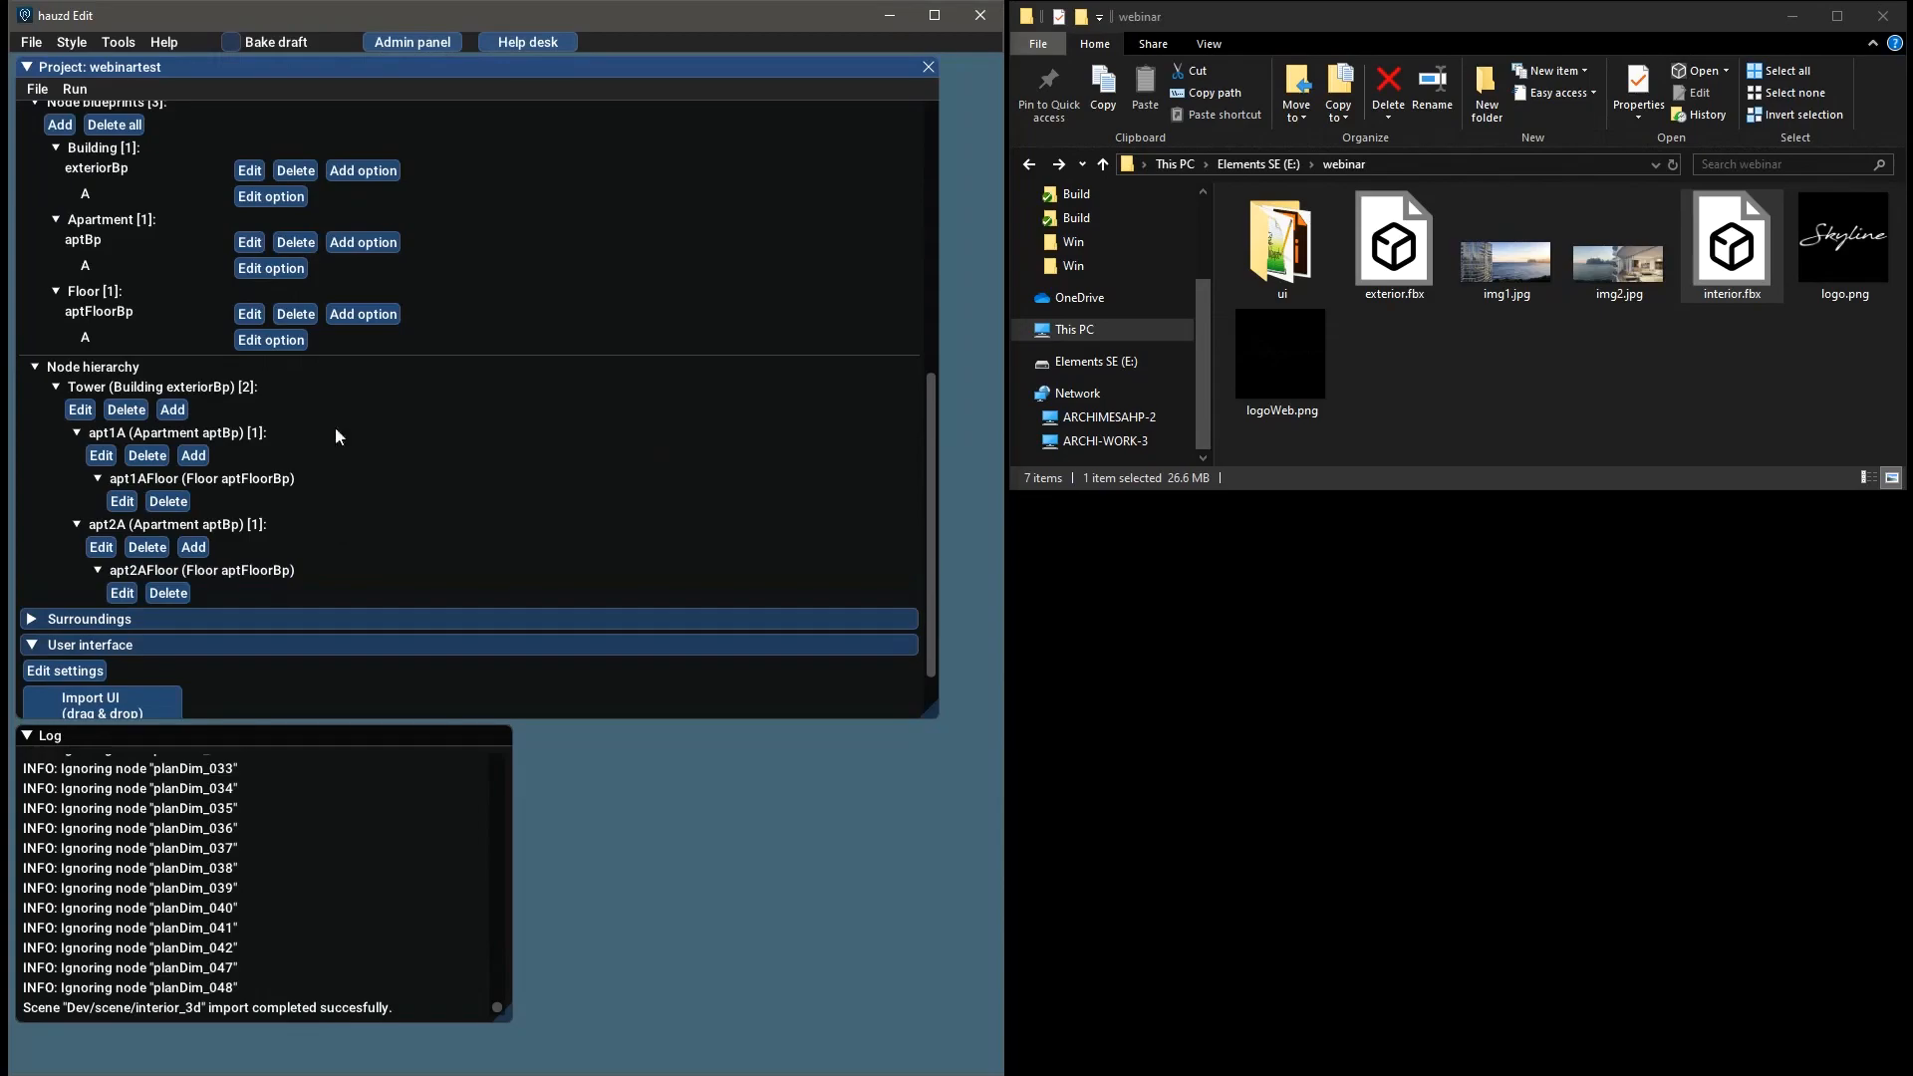
scroll(348, 440, "down", 3)
scroll(356, 436, "up", 5)
scroll(357, 437, "up", 3)
scroll(358, 439, "down", 2)
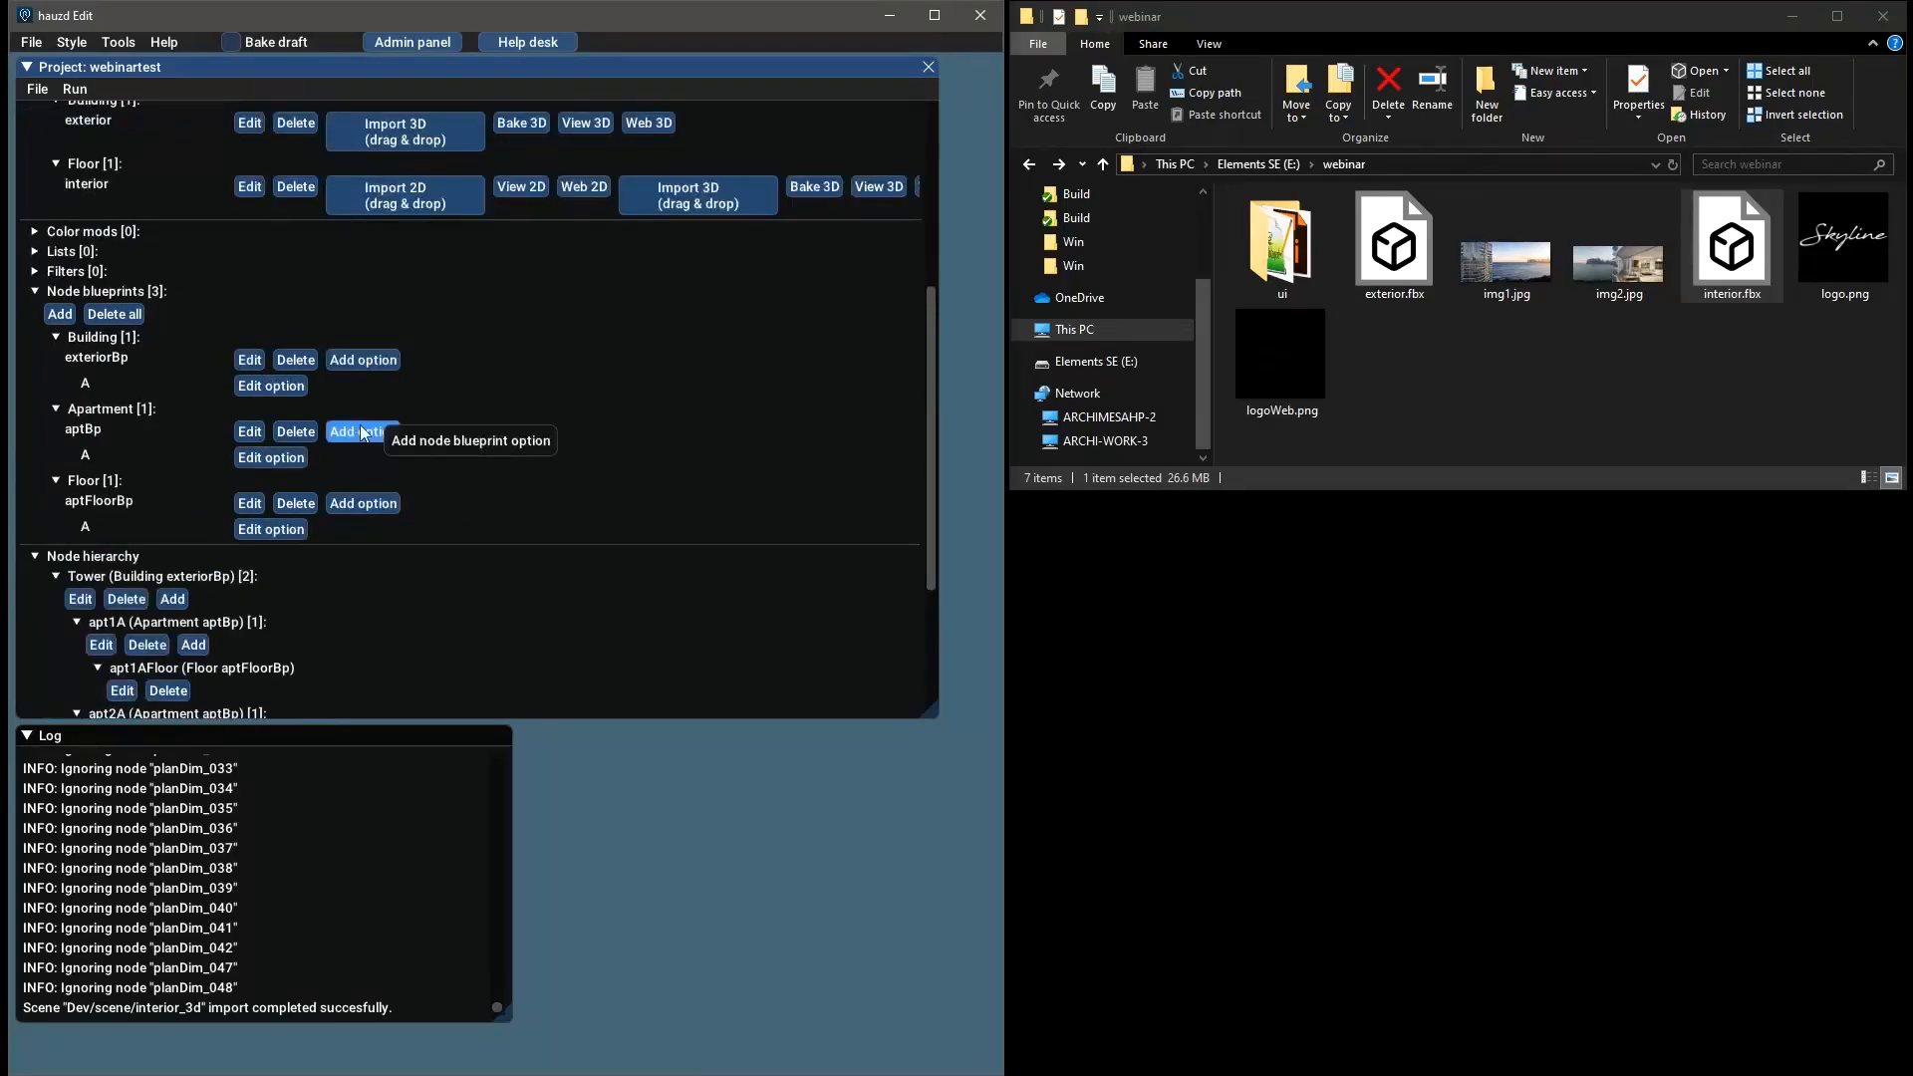
scroll(356, 422, "down", 3)
scroll(355, 420, "up", 8)
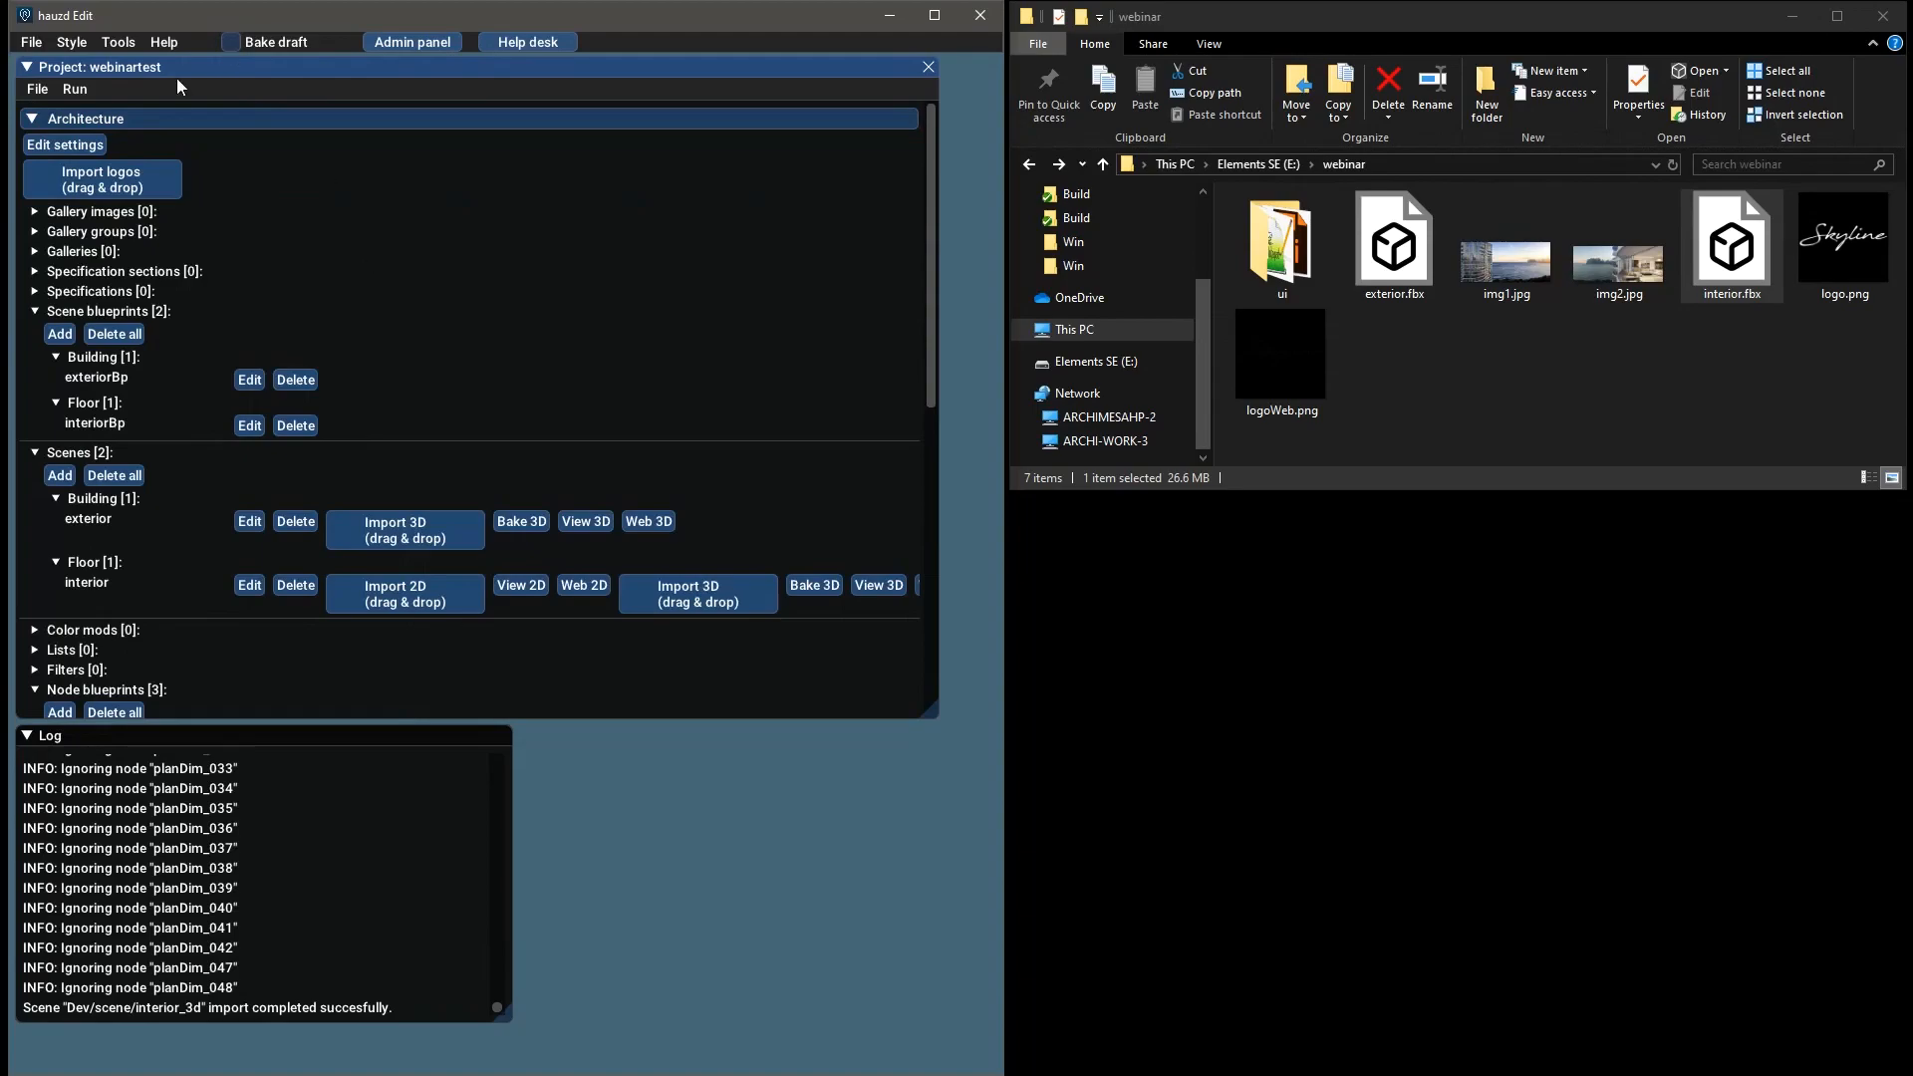
Run the project preview in the IPadLand(/2) format, move its window over the editor, and enter the Tower view
left_click(90, 88)
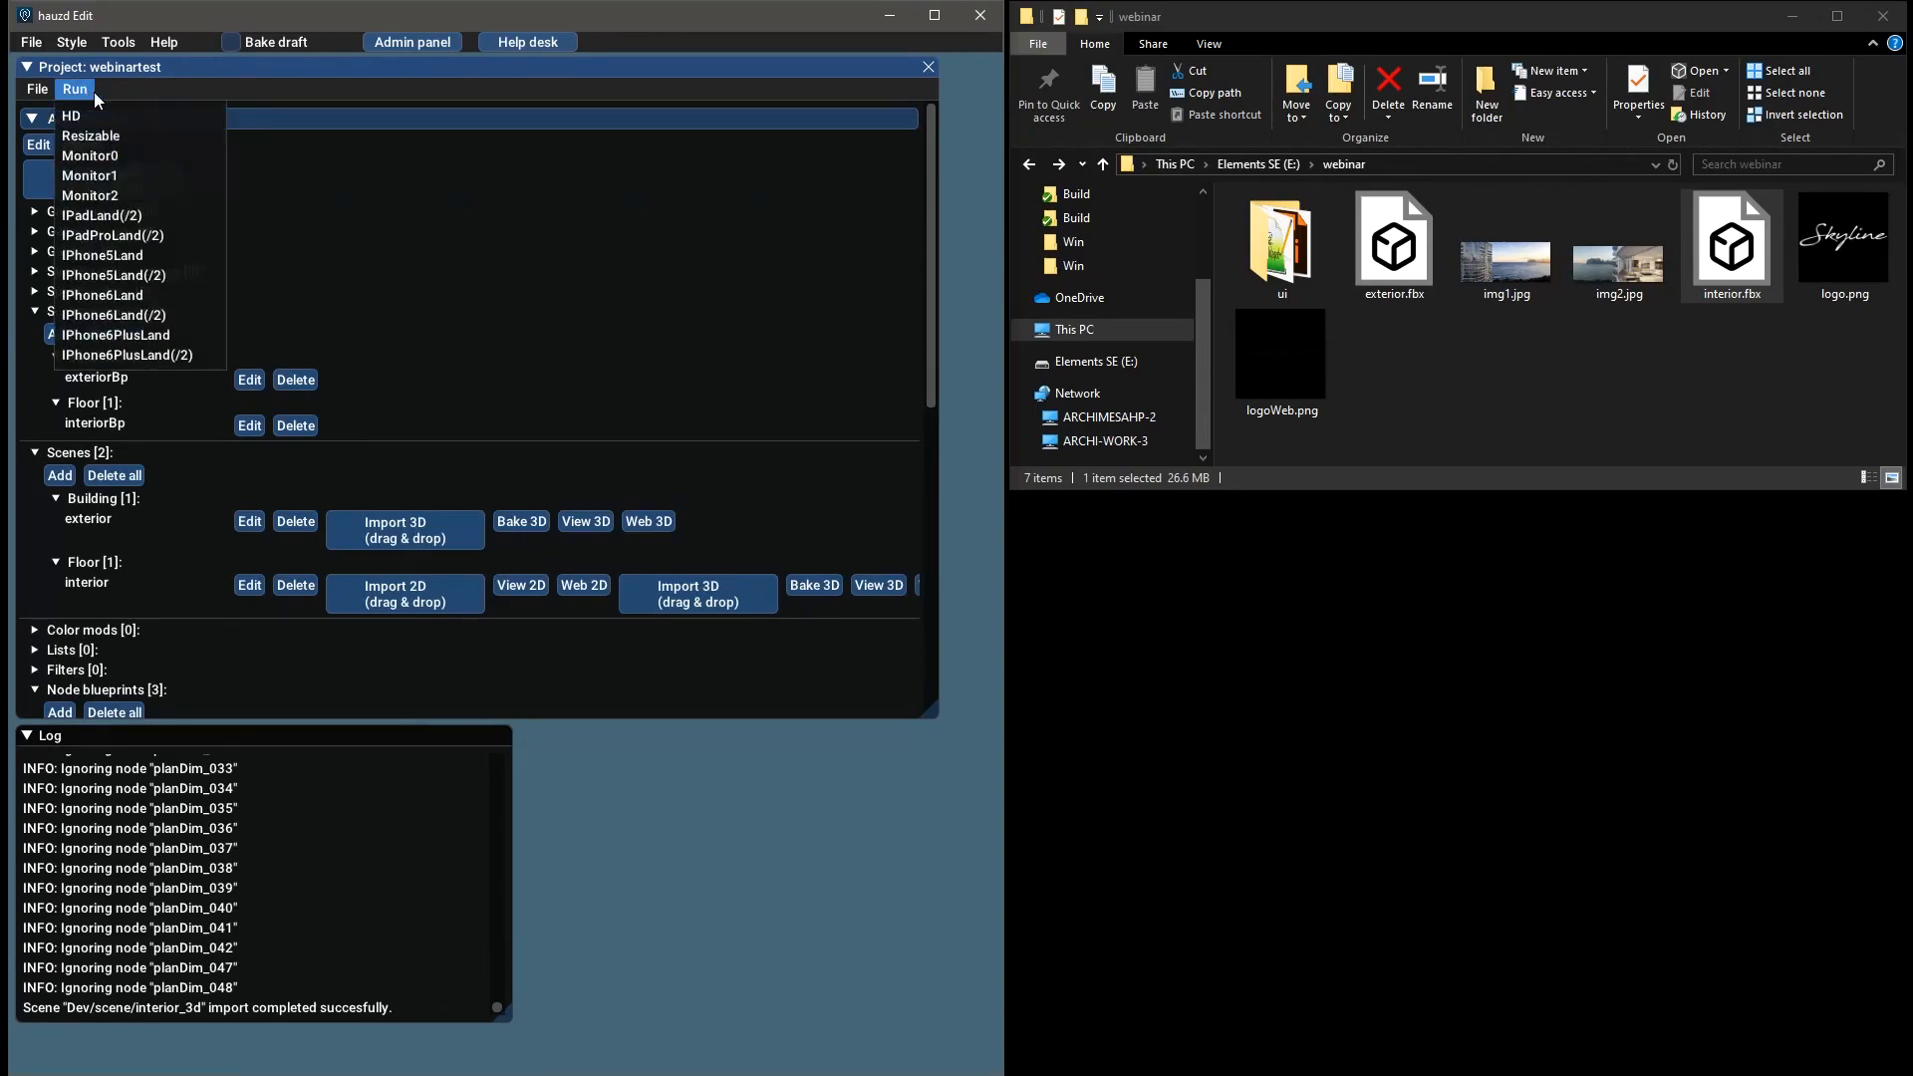
left_click(129, 218)
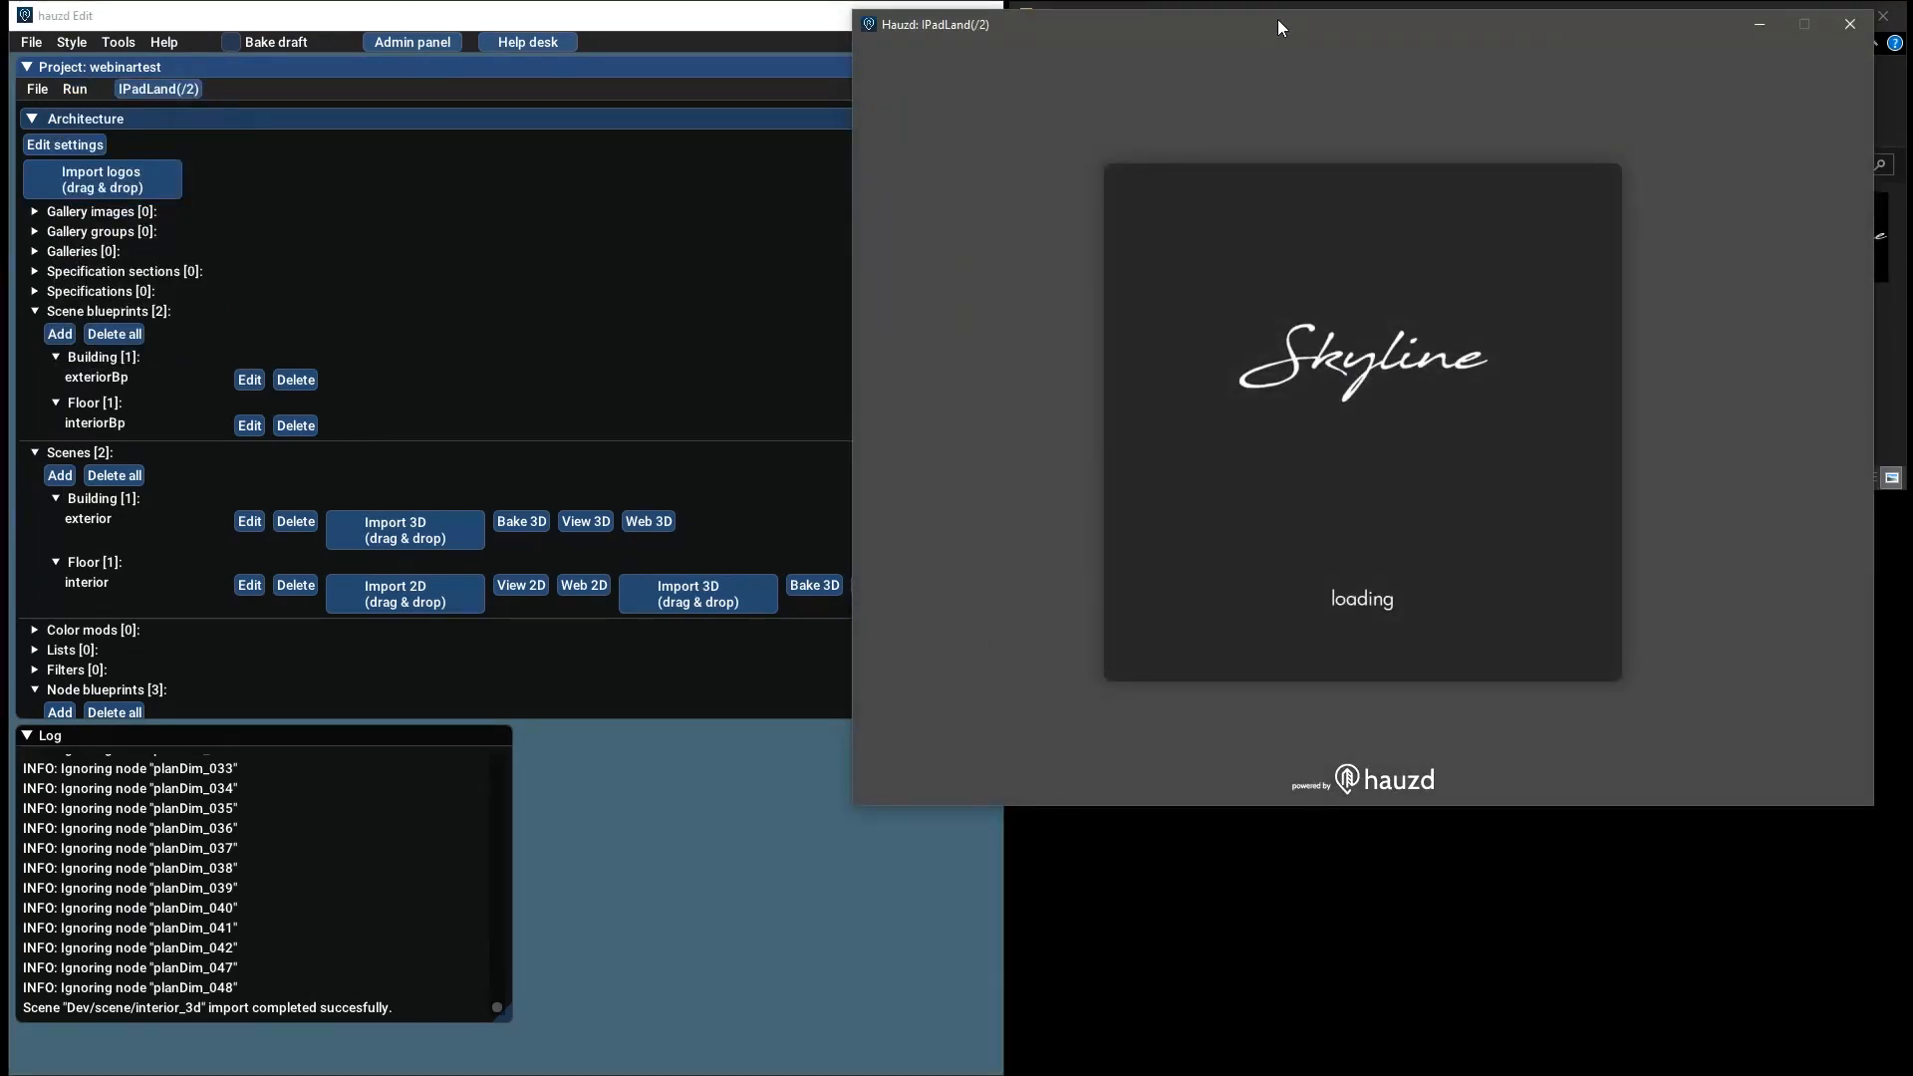
left_click_drag(1278, 20, 723, 187)
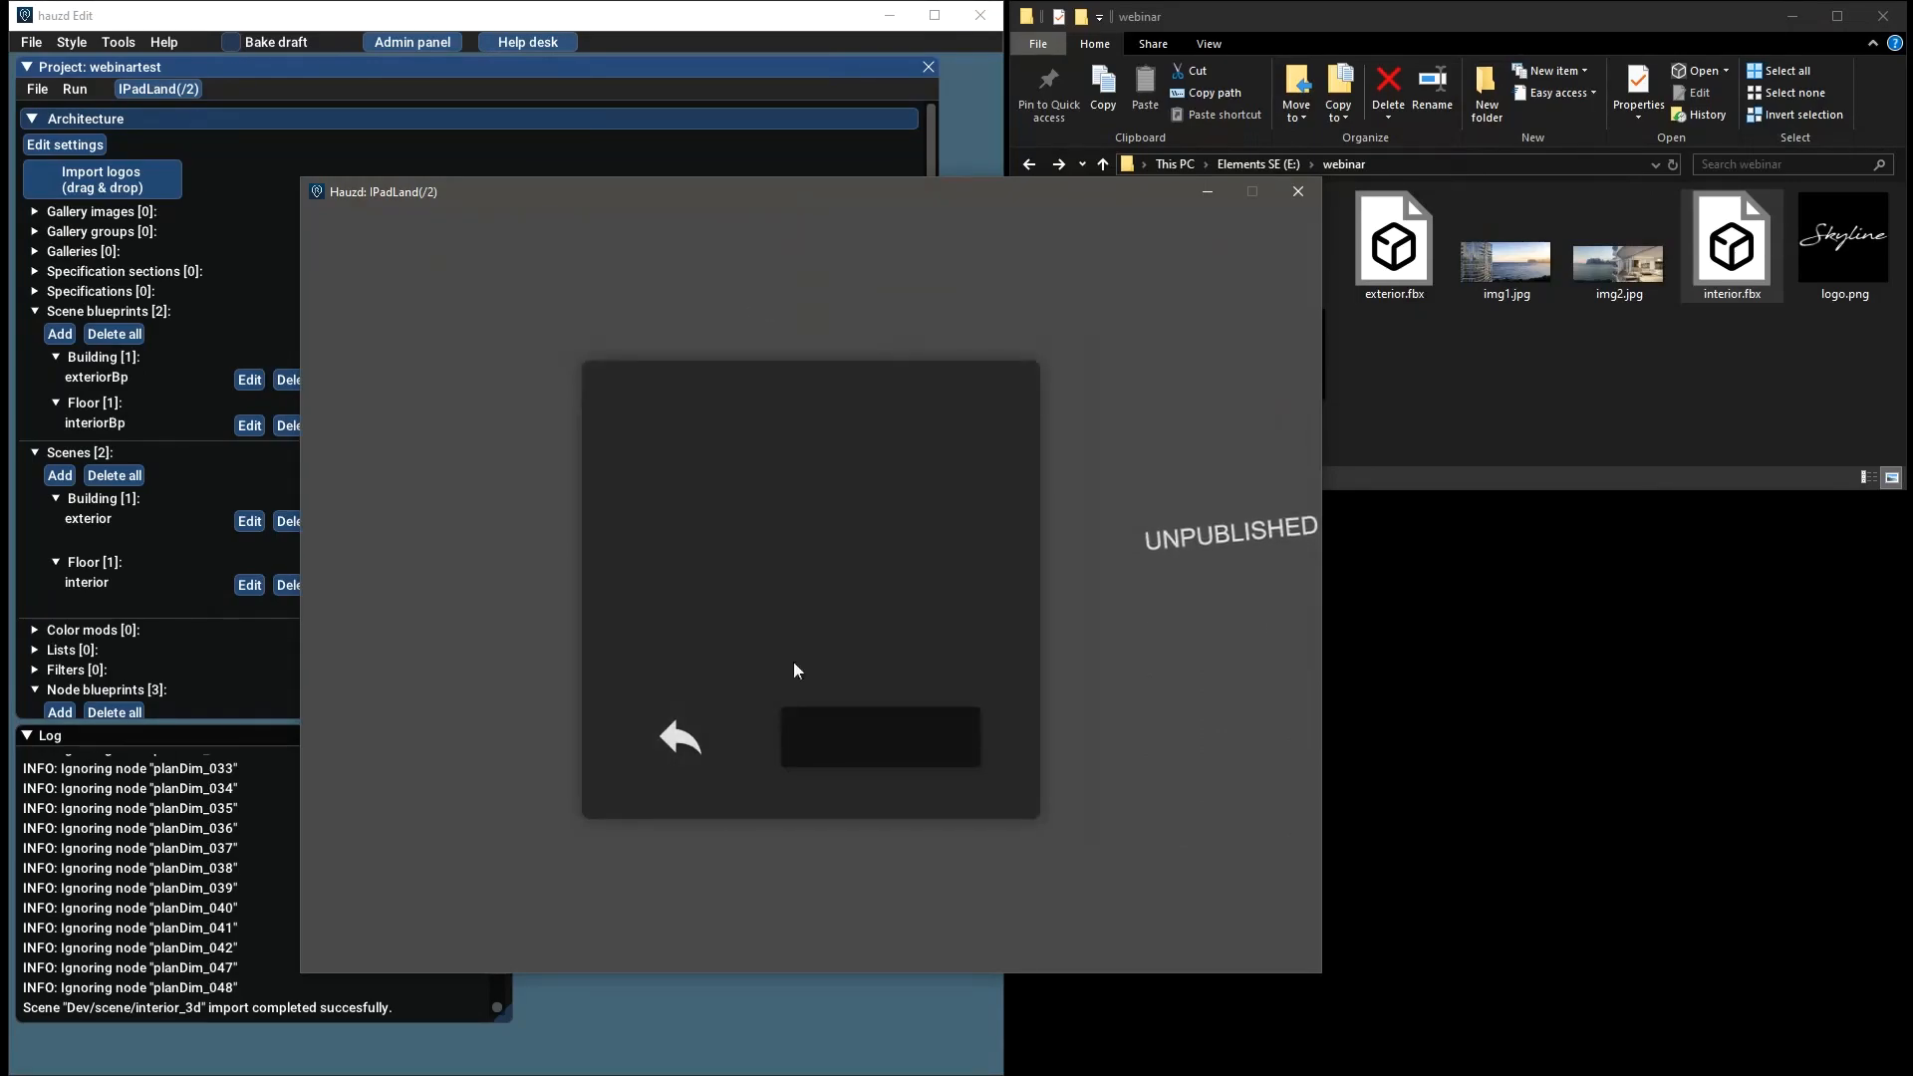
left_click(931, 740)
Inspect the tower model from several angles and test selecting the apt1A and apt2A apartments on its lower floors
left_click_drag(771, 791, 699, 639)
scroll(763, 761, "up", 5)
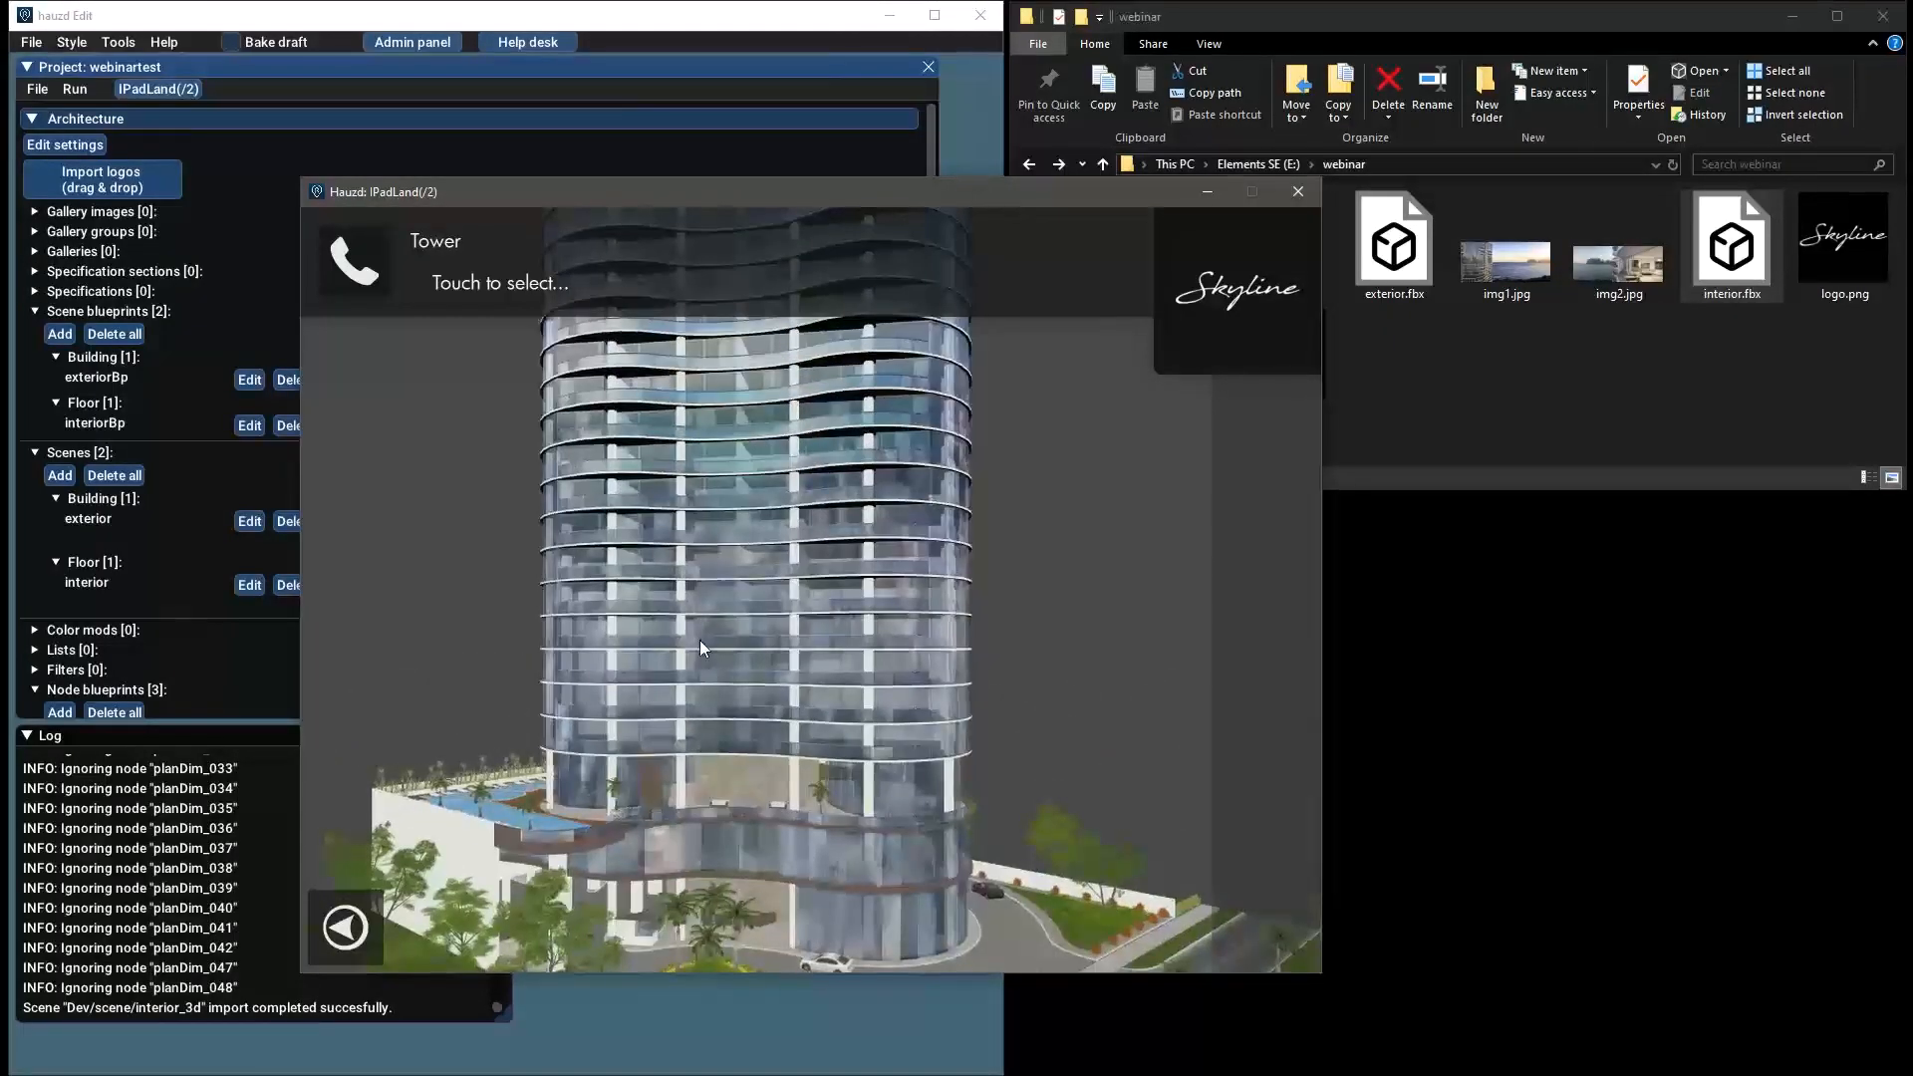
left_click_drag(761, 582, 709, 618)
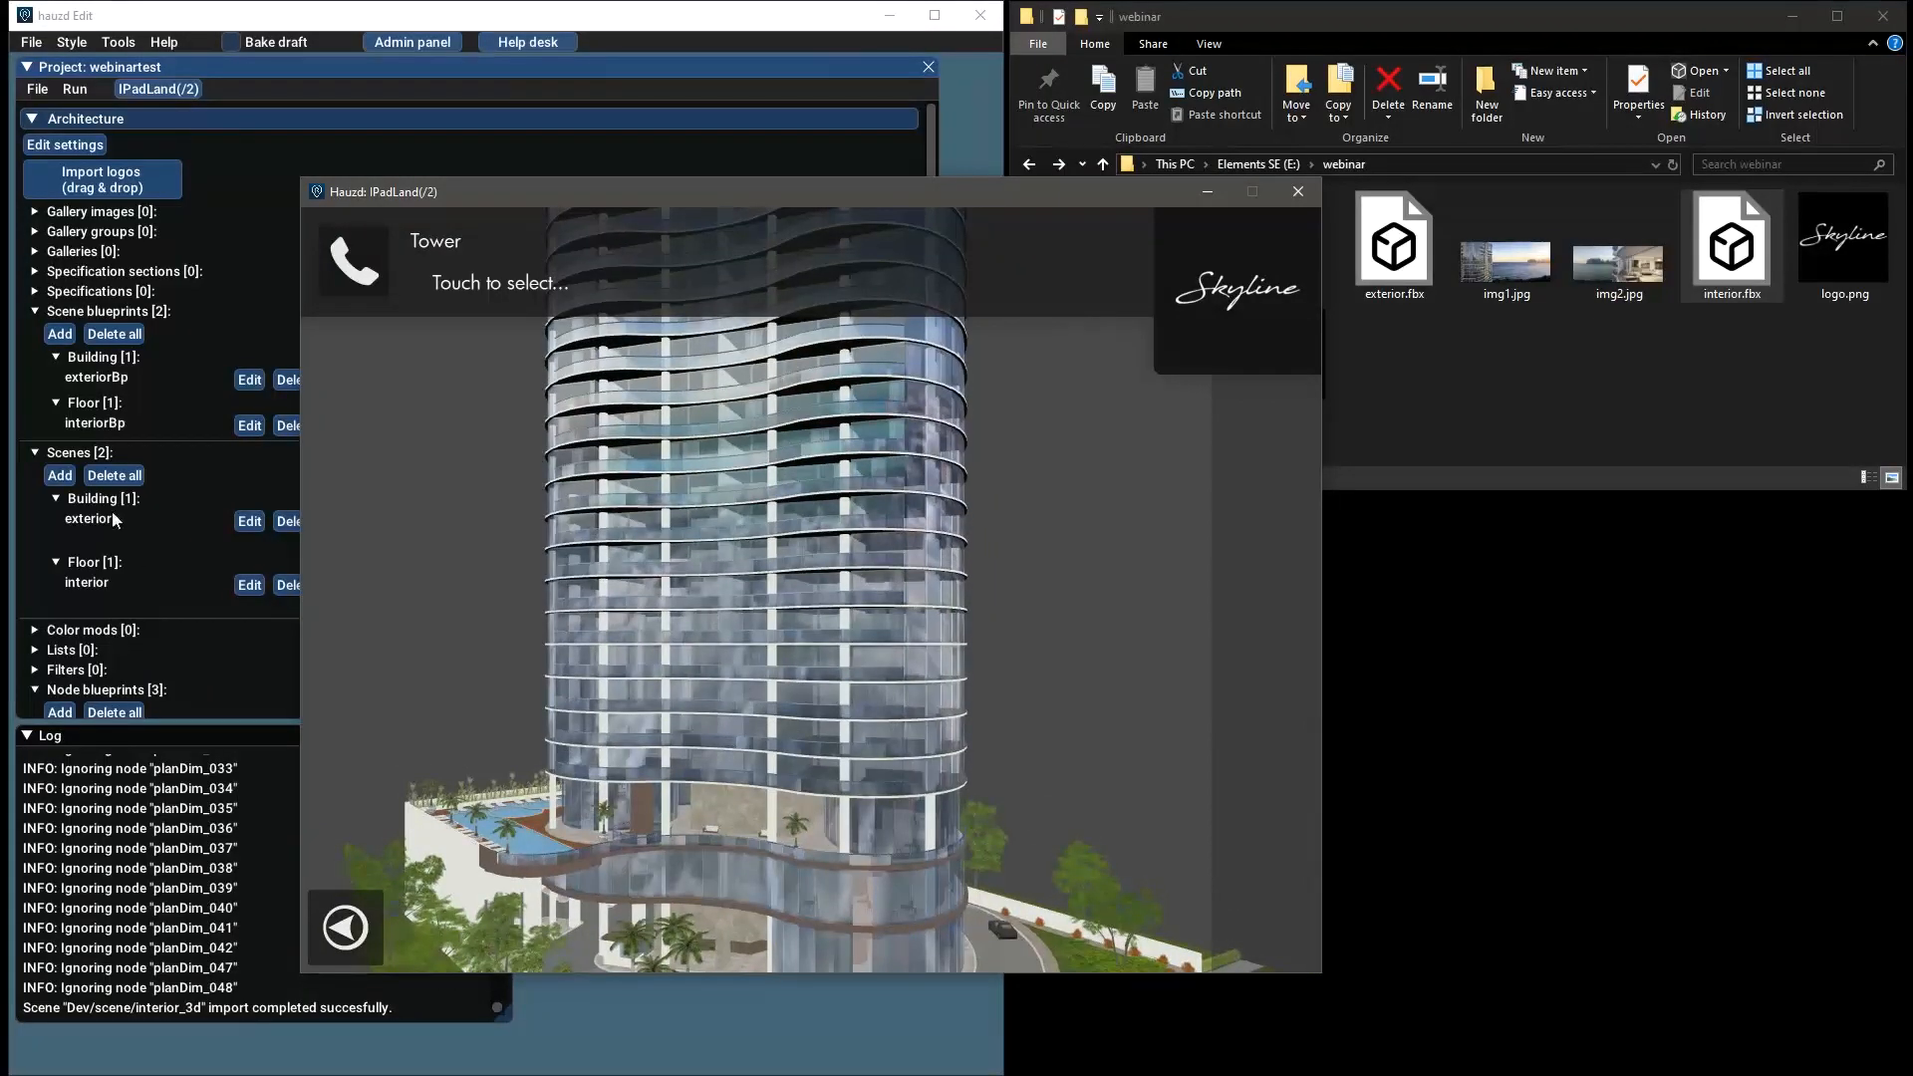
left_click(644, 751)
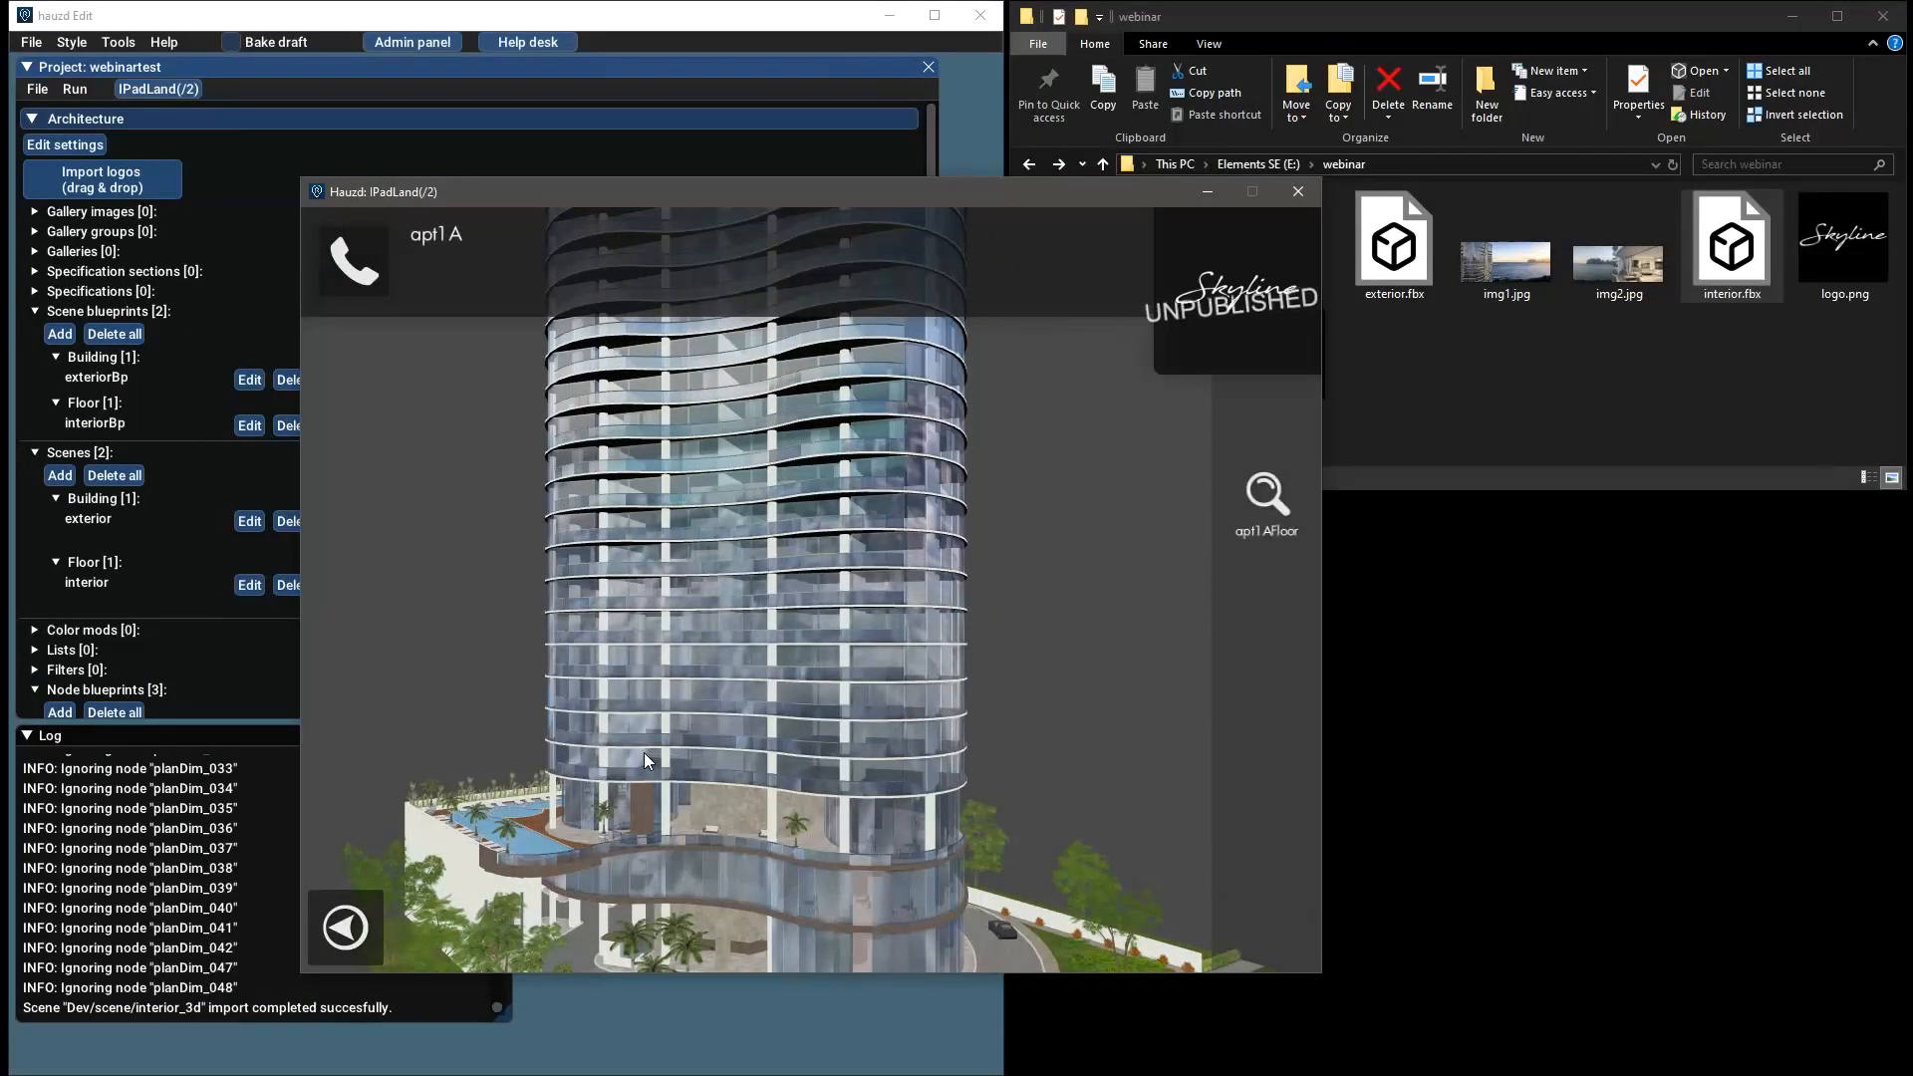
left_click(657, 723)
left_click(597, 769)
left_click(620, 726)
left_click(629, 763)
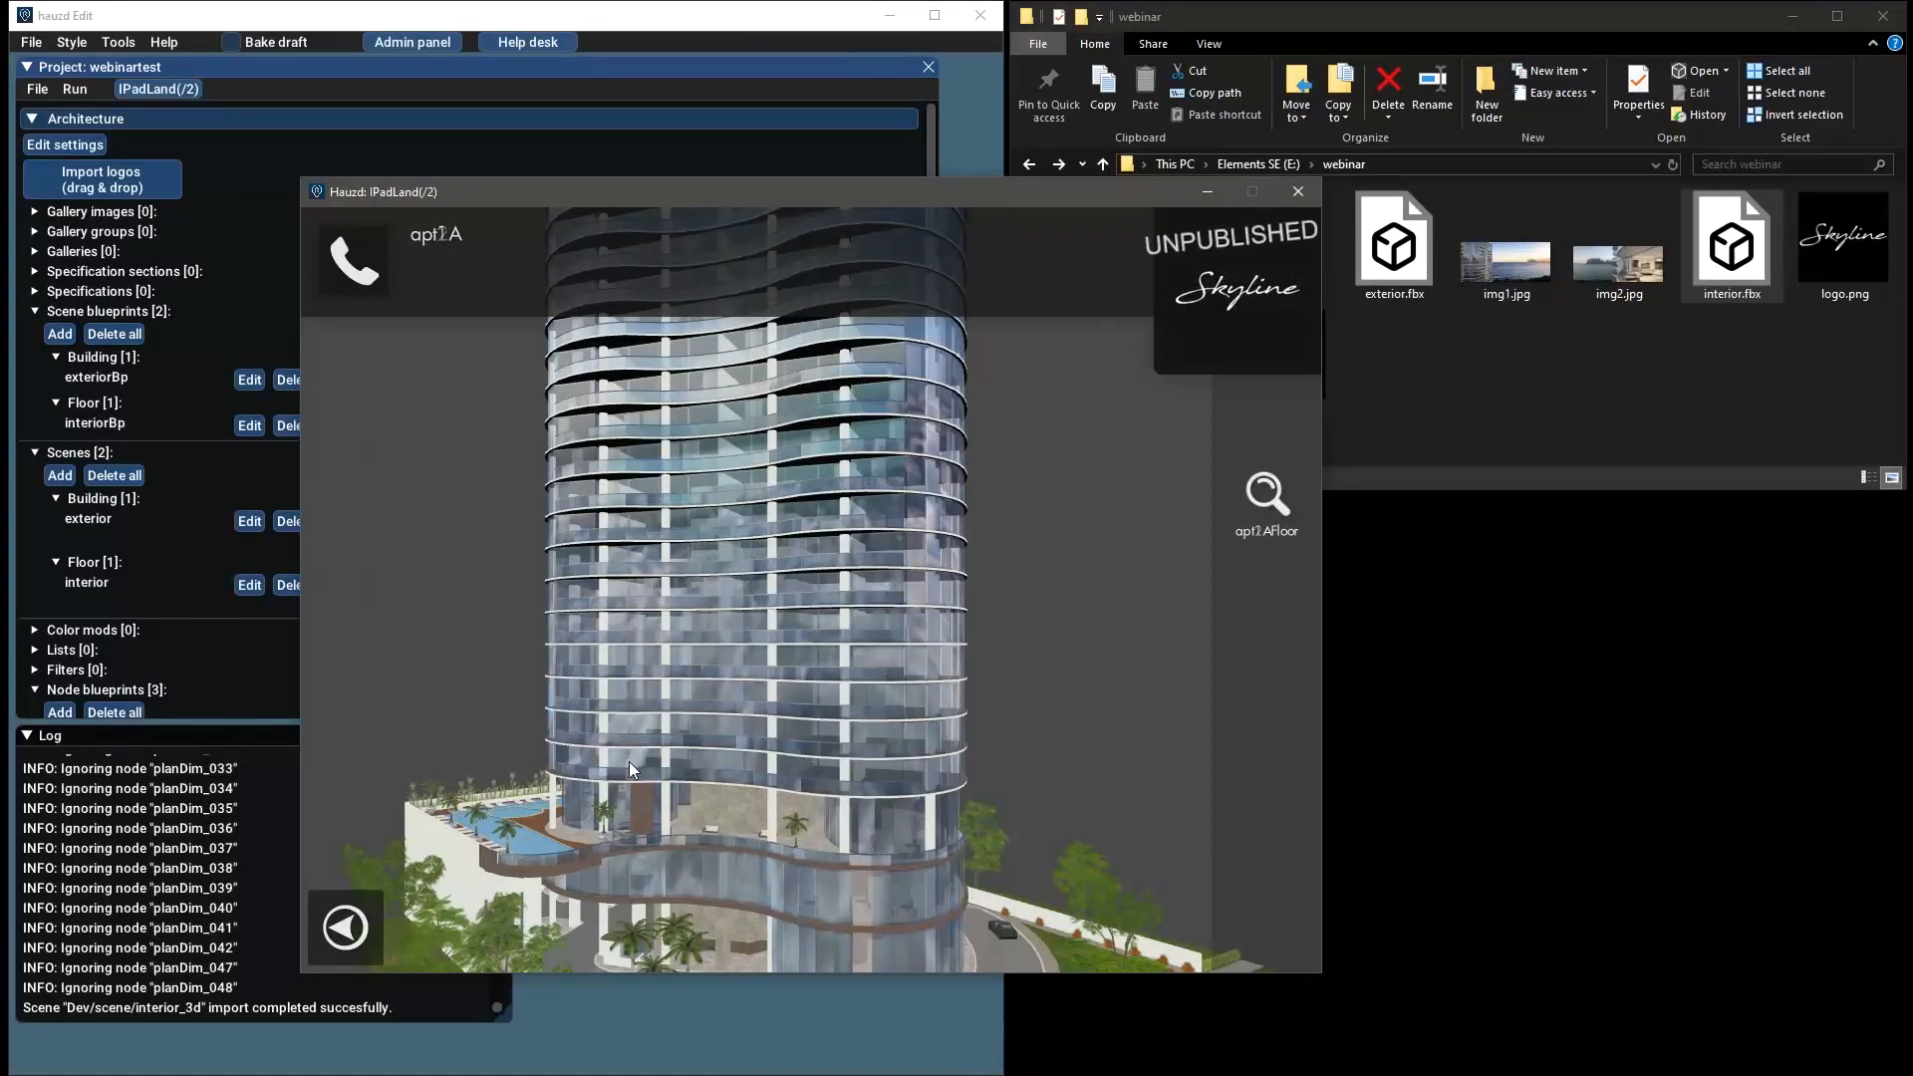
left_click(623, 722)
left_click_drag(808, 631, 689, 683)
left_click(678, 712)
left_click(685, 666)
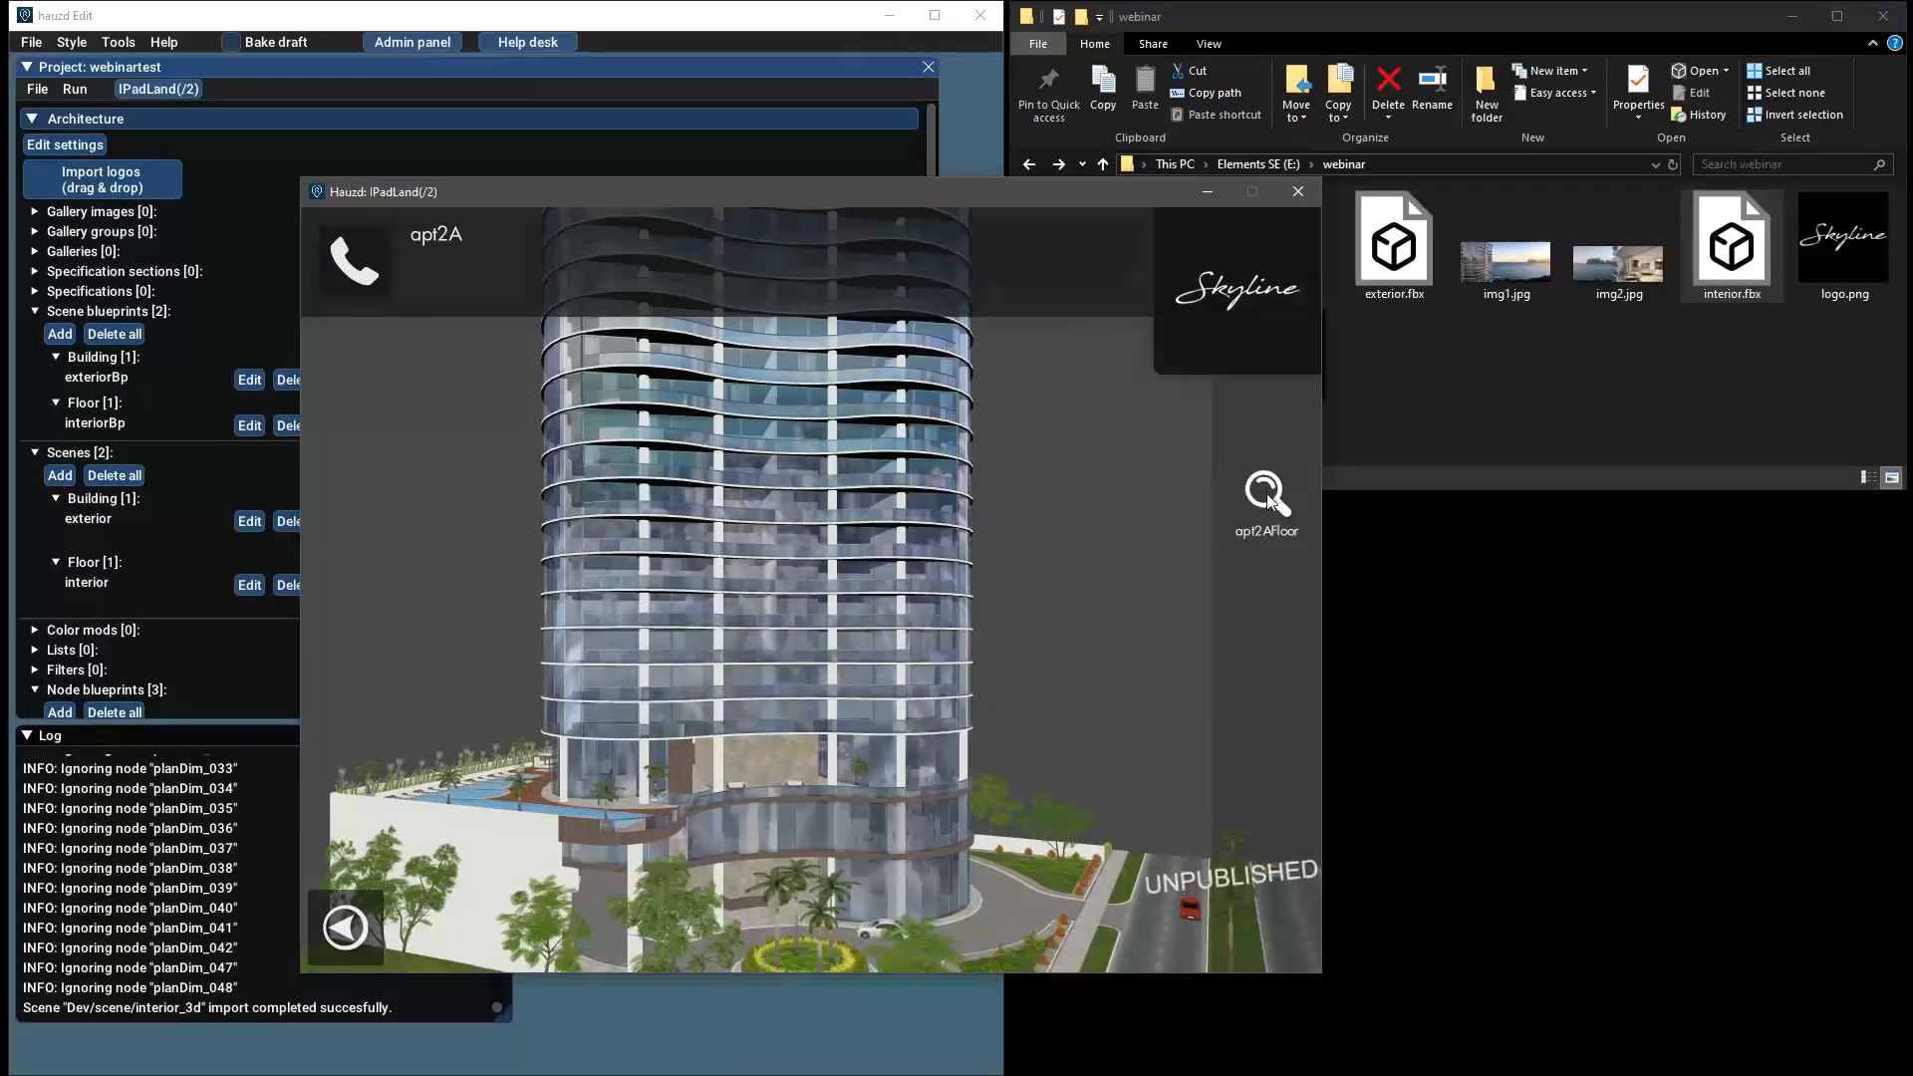
Open the apt2AFloor plan of apartment apt2A and toggle its dimensions
left_click(873, 634)
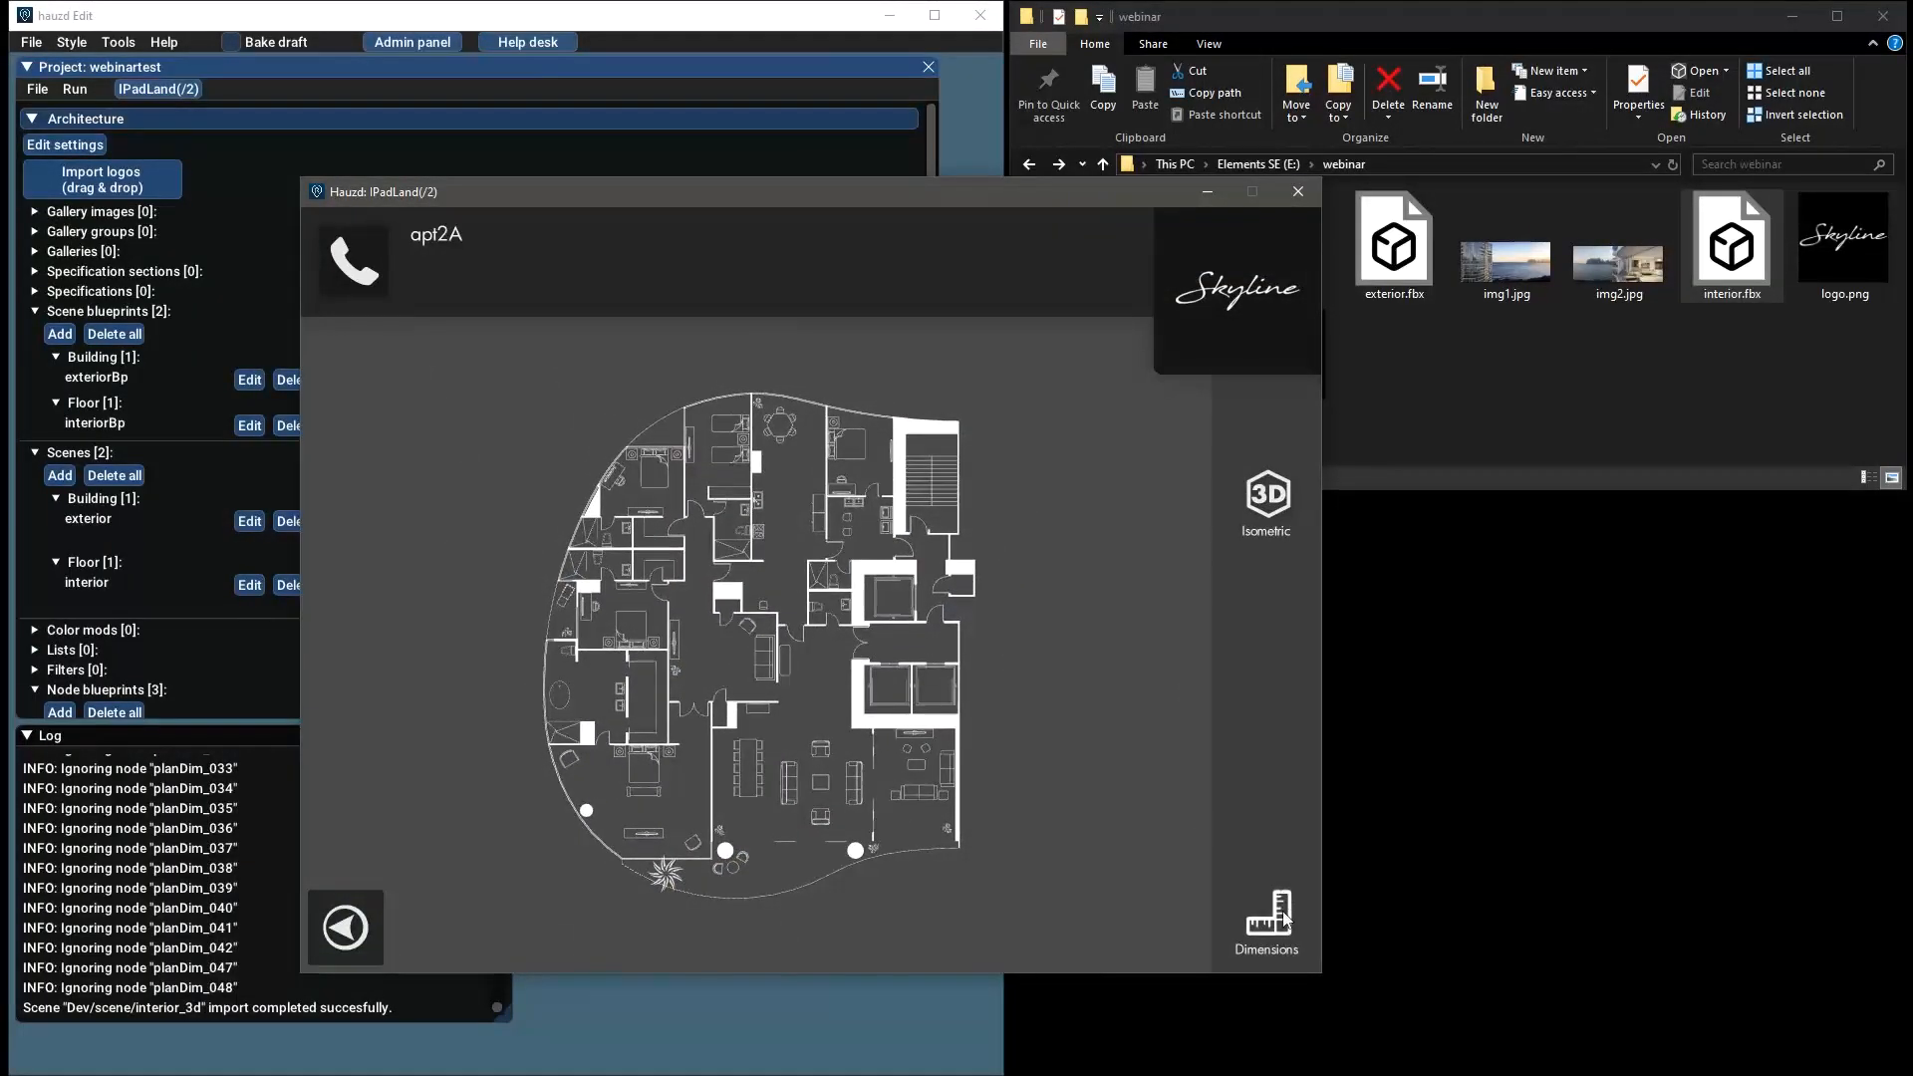
left_click(1282, 908)
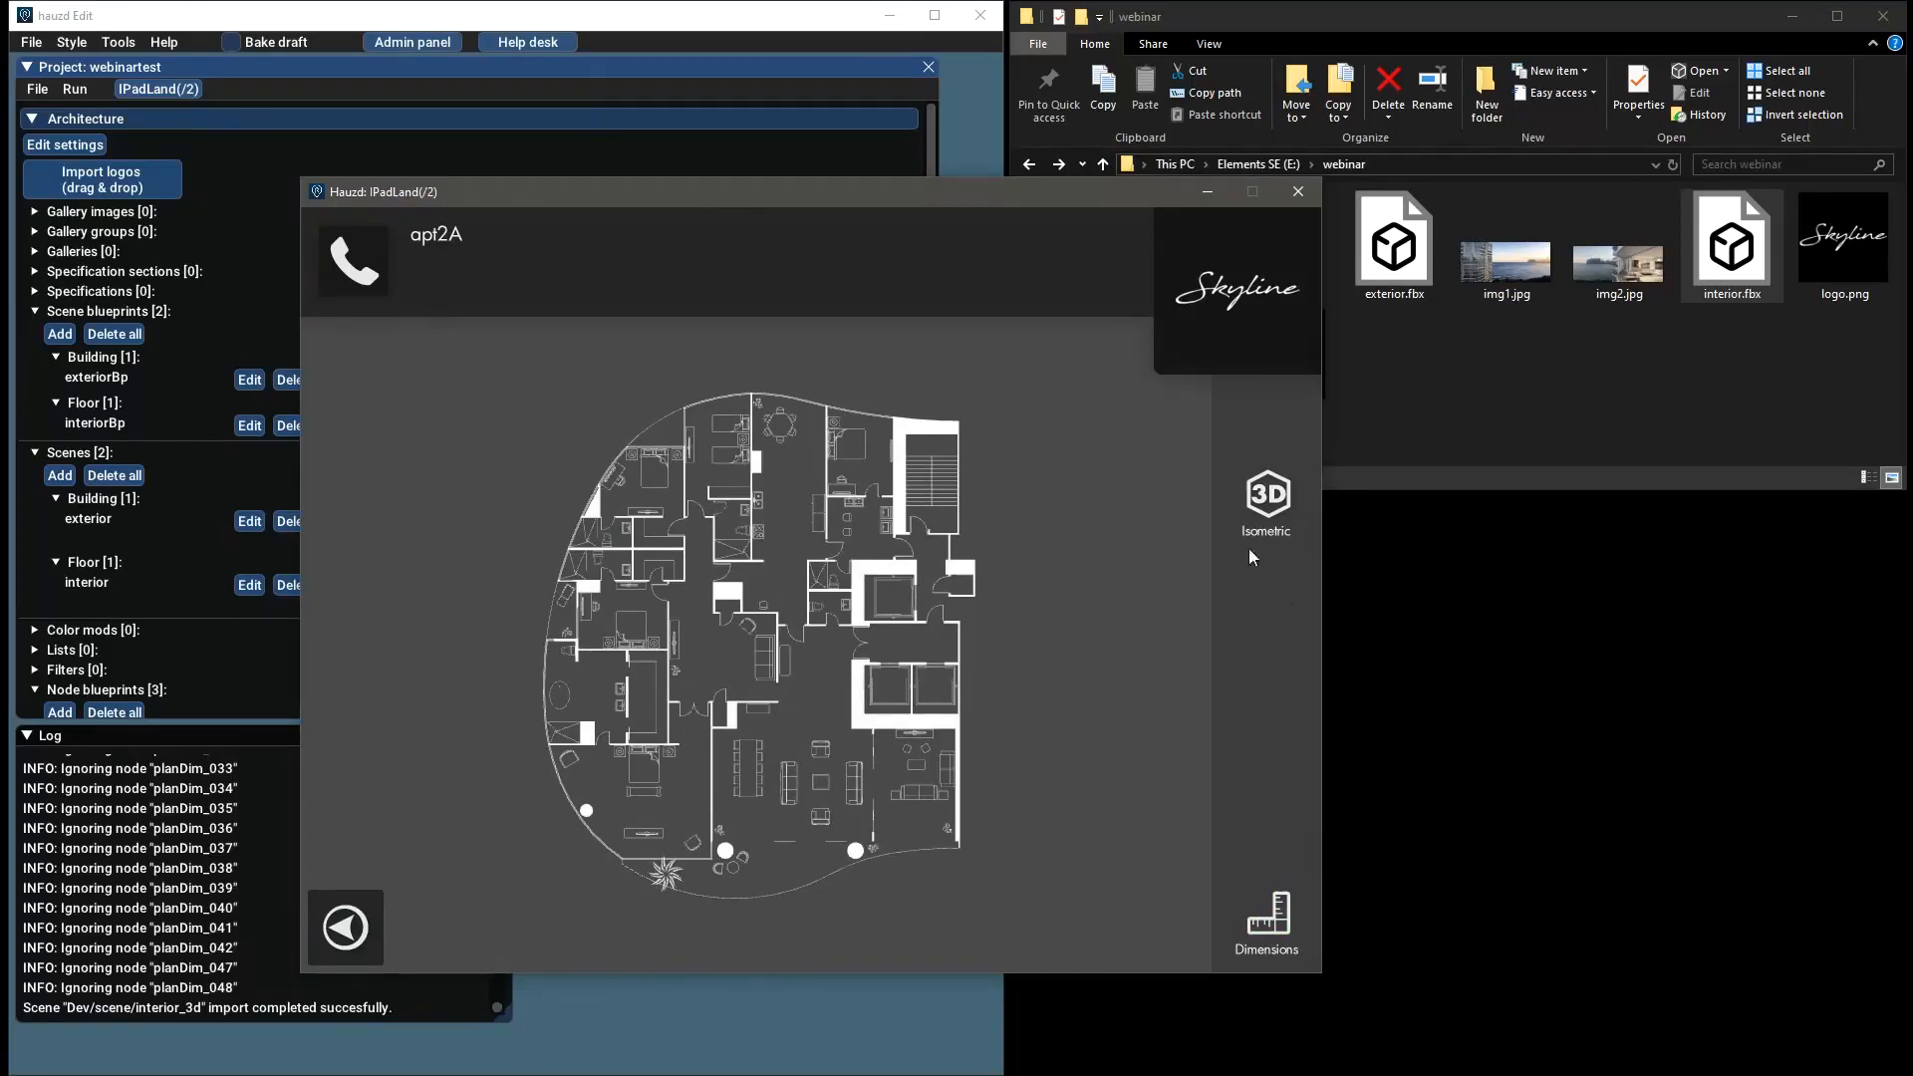
View the apt2AFloor in isometric 3D, try its side view, and return to the Tower before closing the preview
left_click(1268, 497)
left_click(1266, 911)
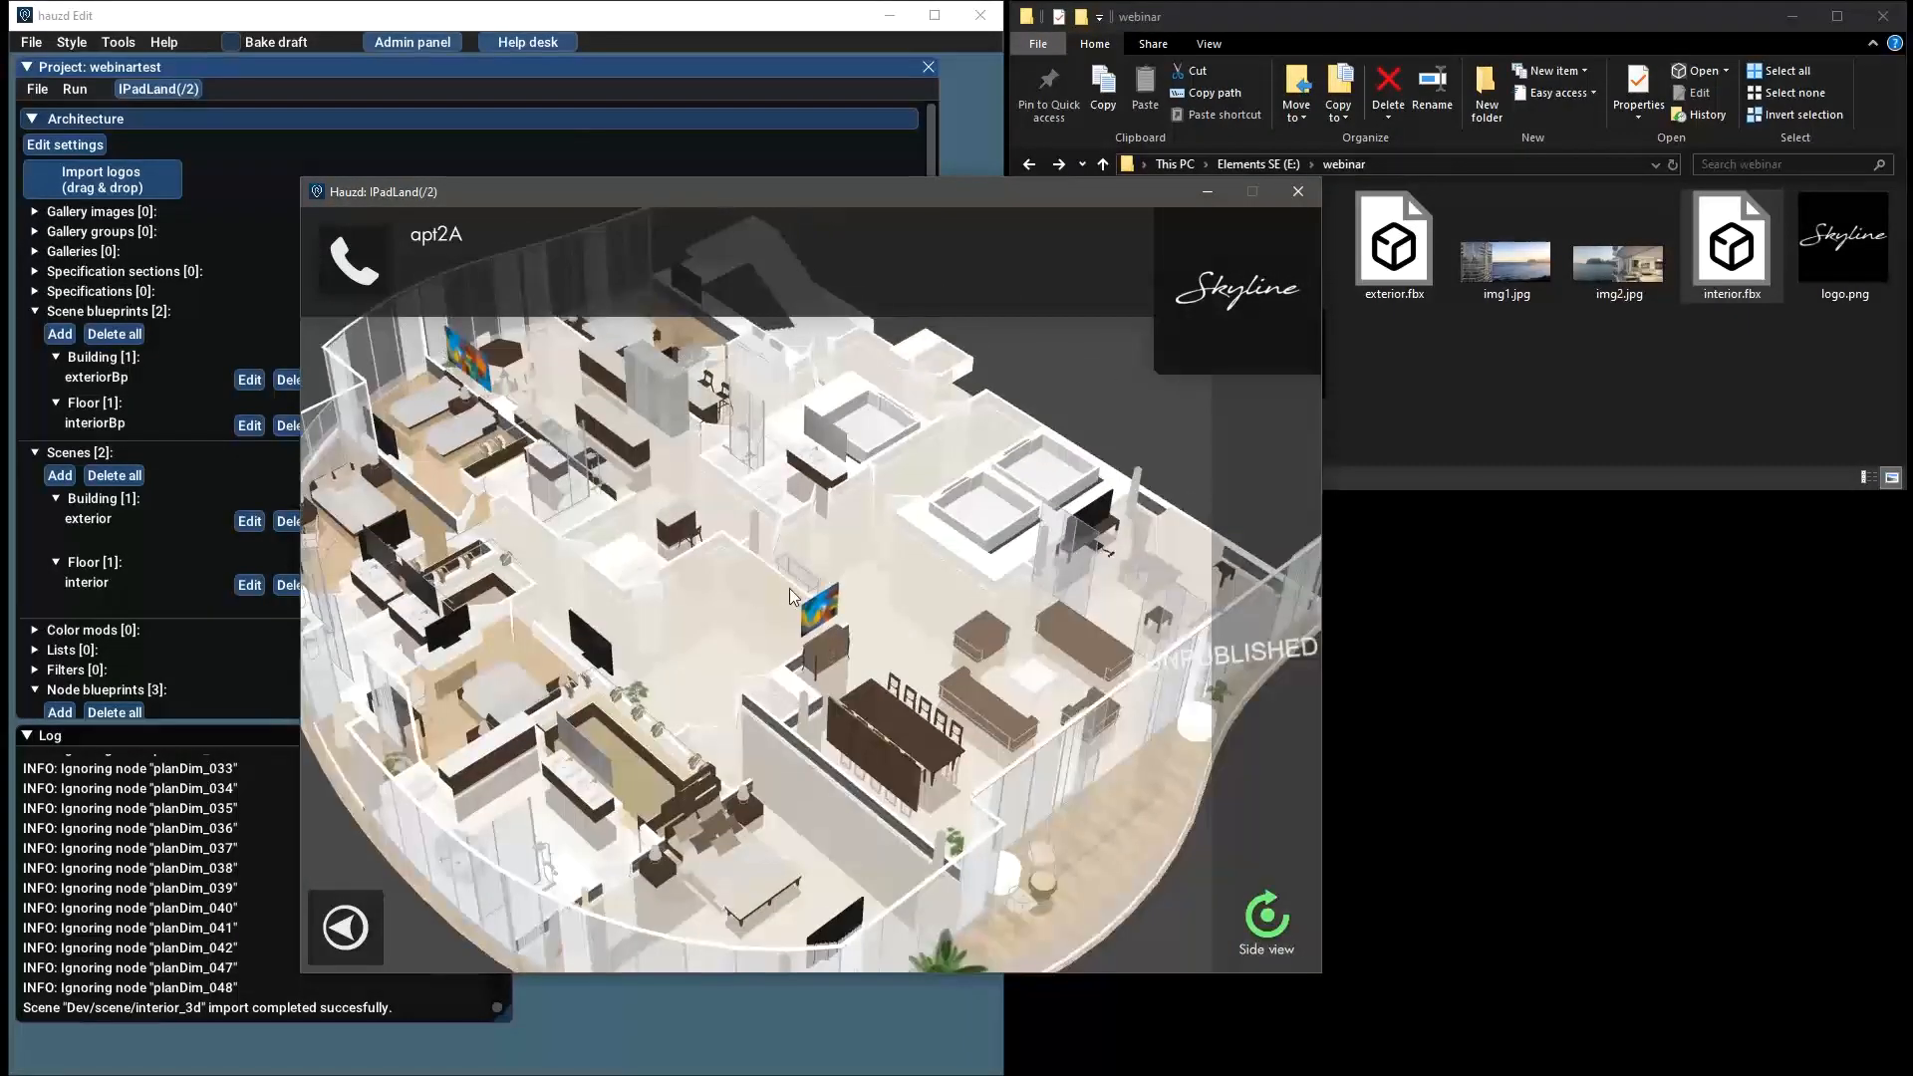
left_click(344, 928)
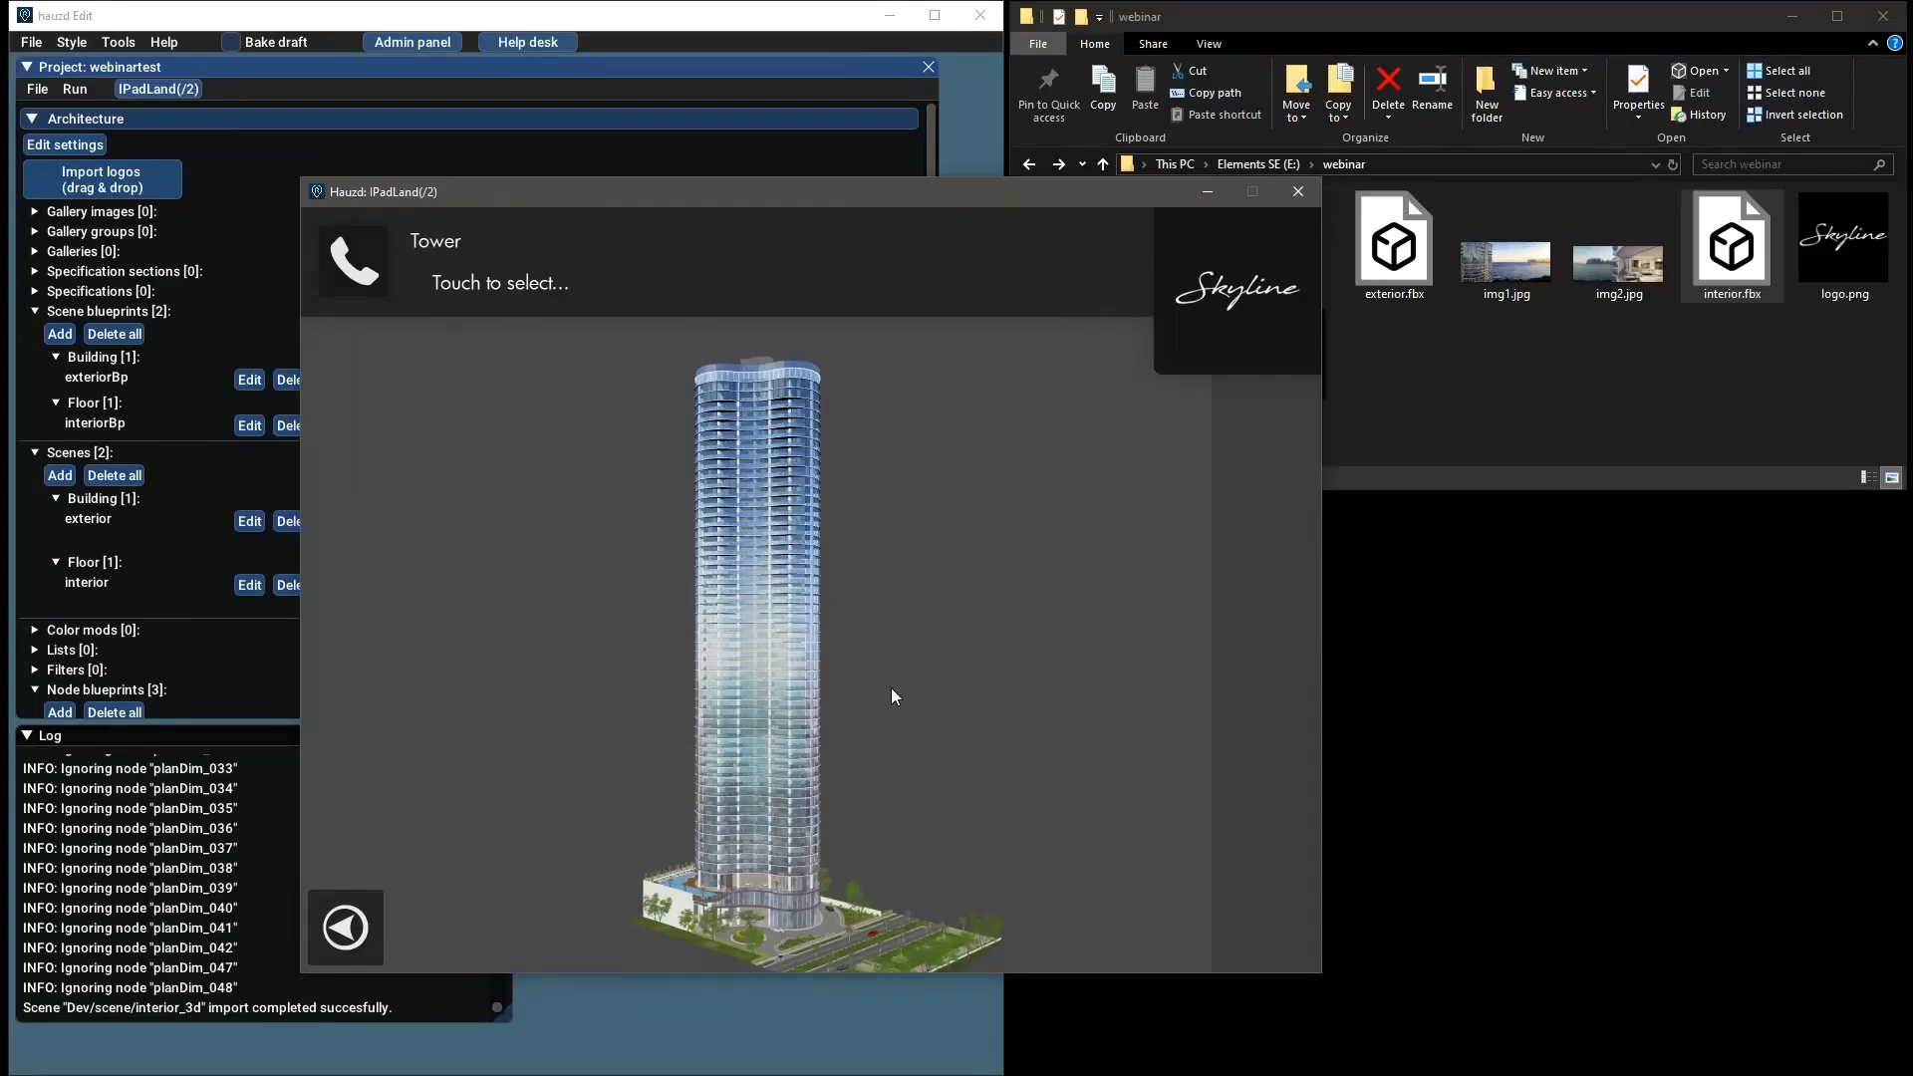
left_click(1297, 193)
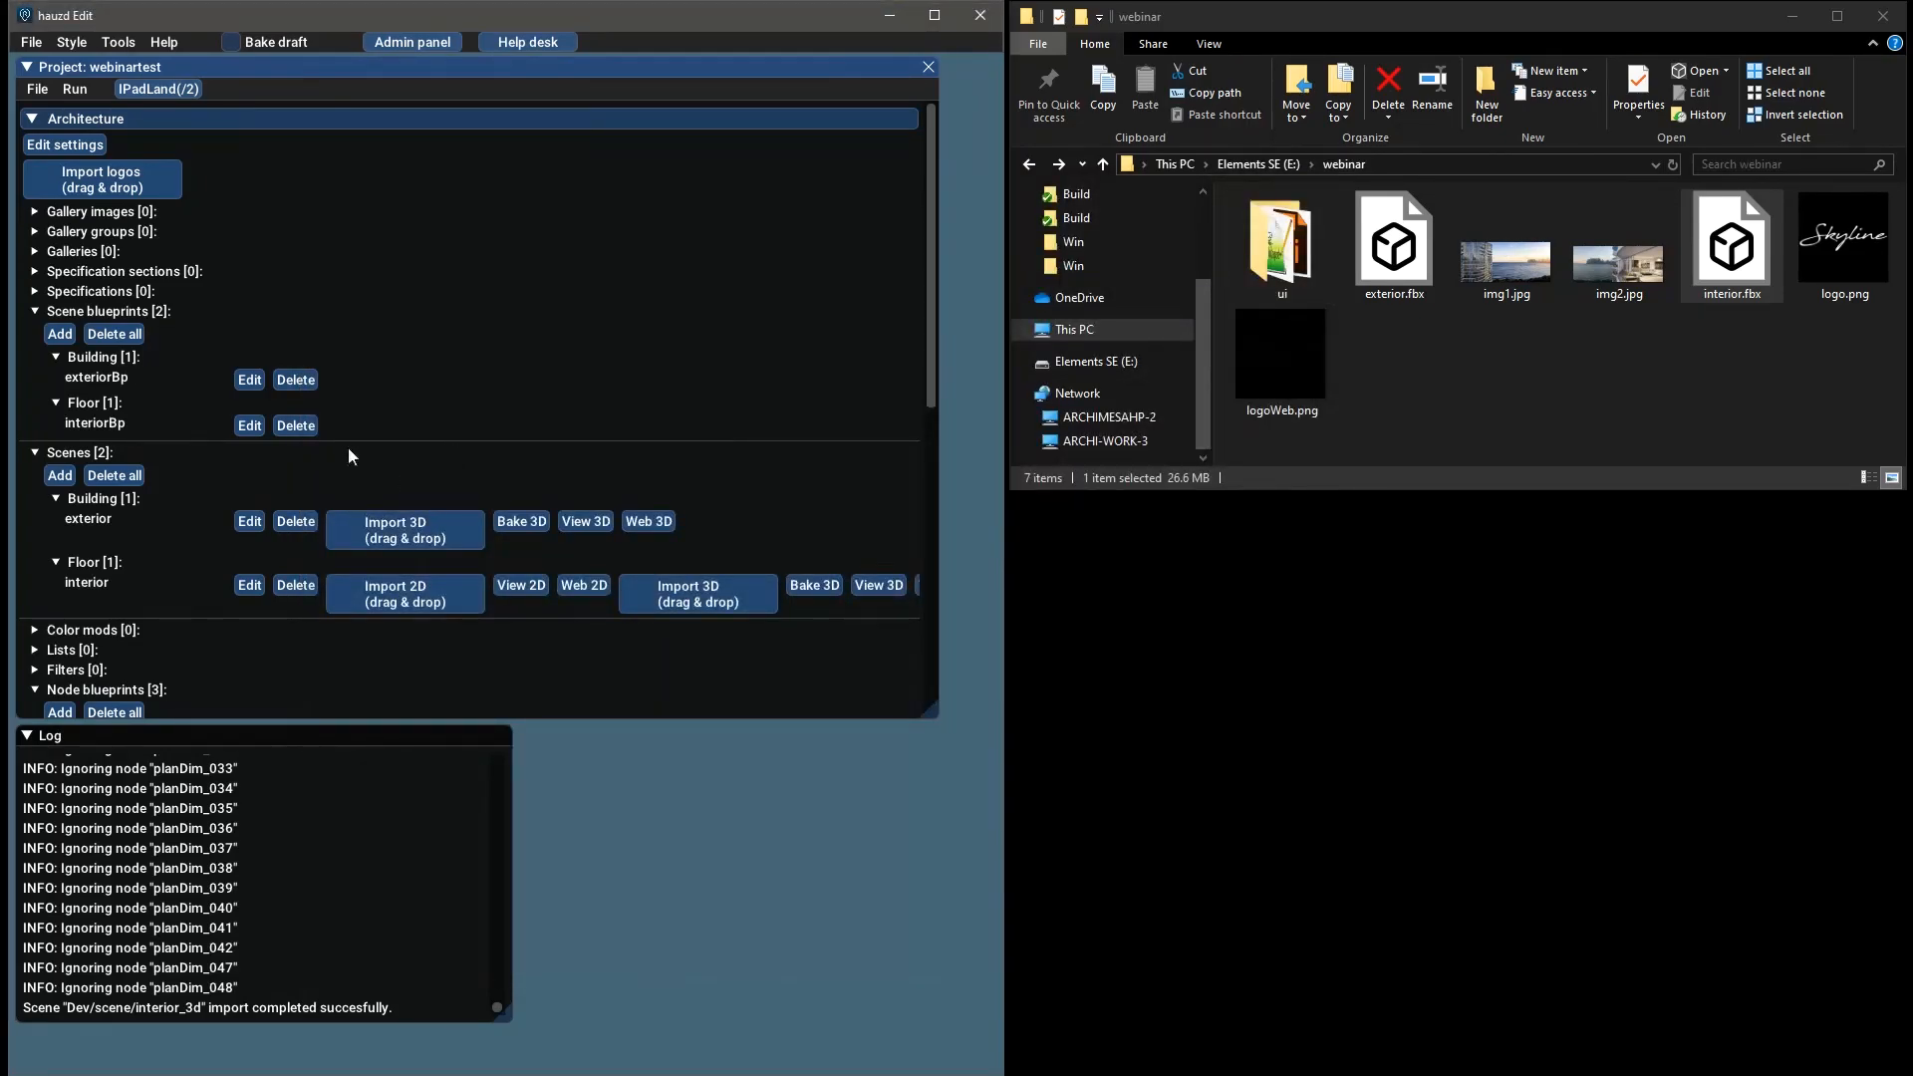
Start a new color mod in the project and name it colorMod
scroll(289, 458, "down", 2)
scroll(241, 476, "up", 2)
scroll(224, 301, "down", 2)
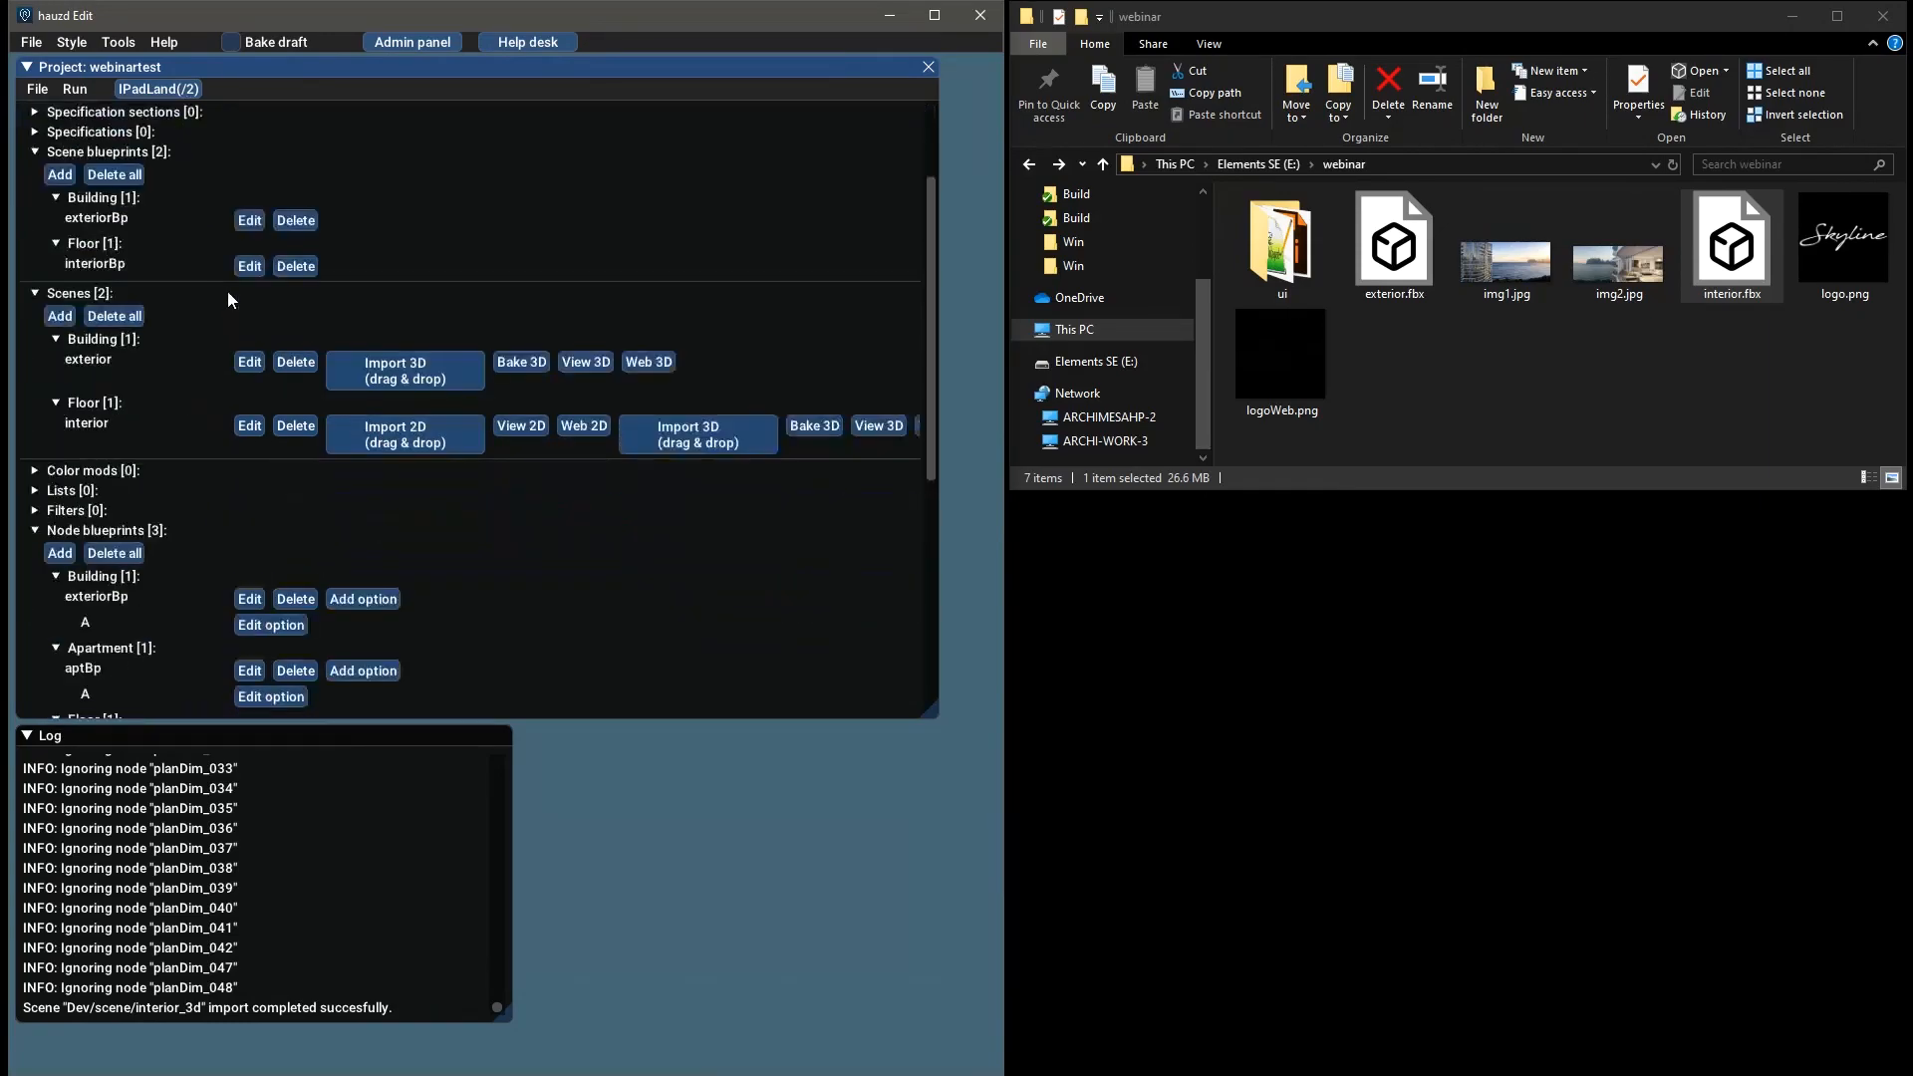
left_click(128, 470)
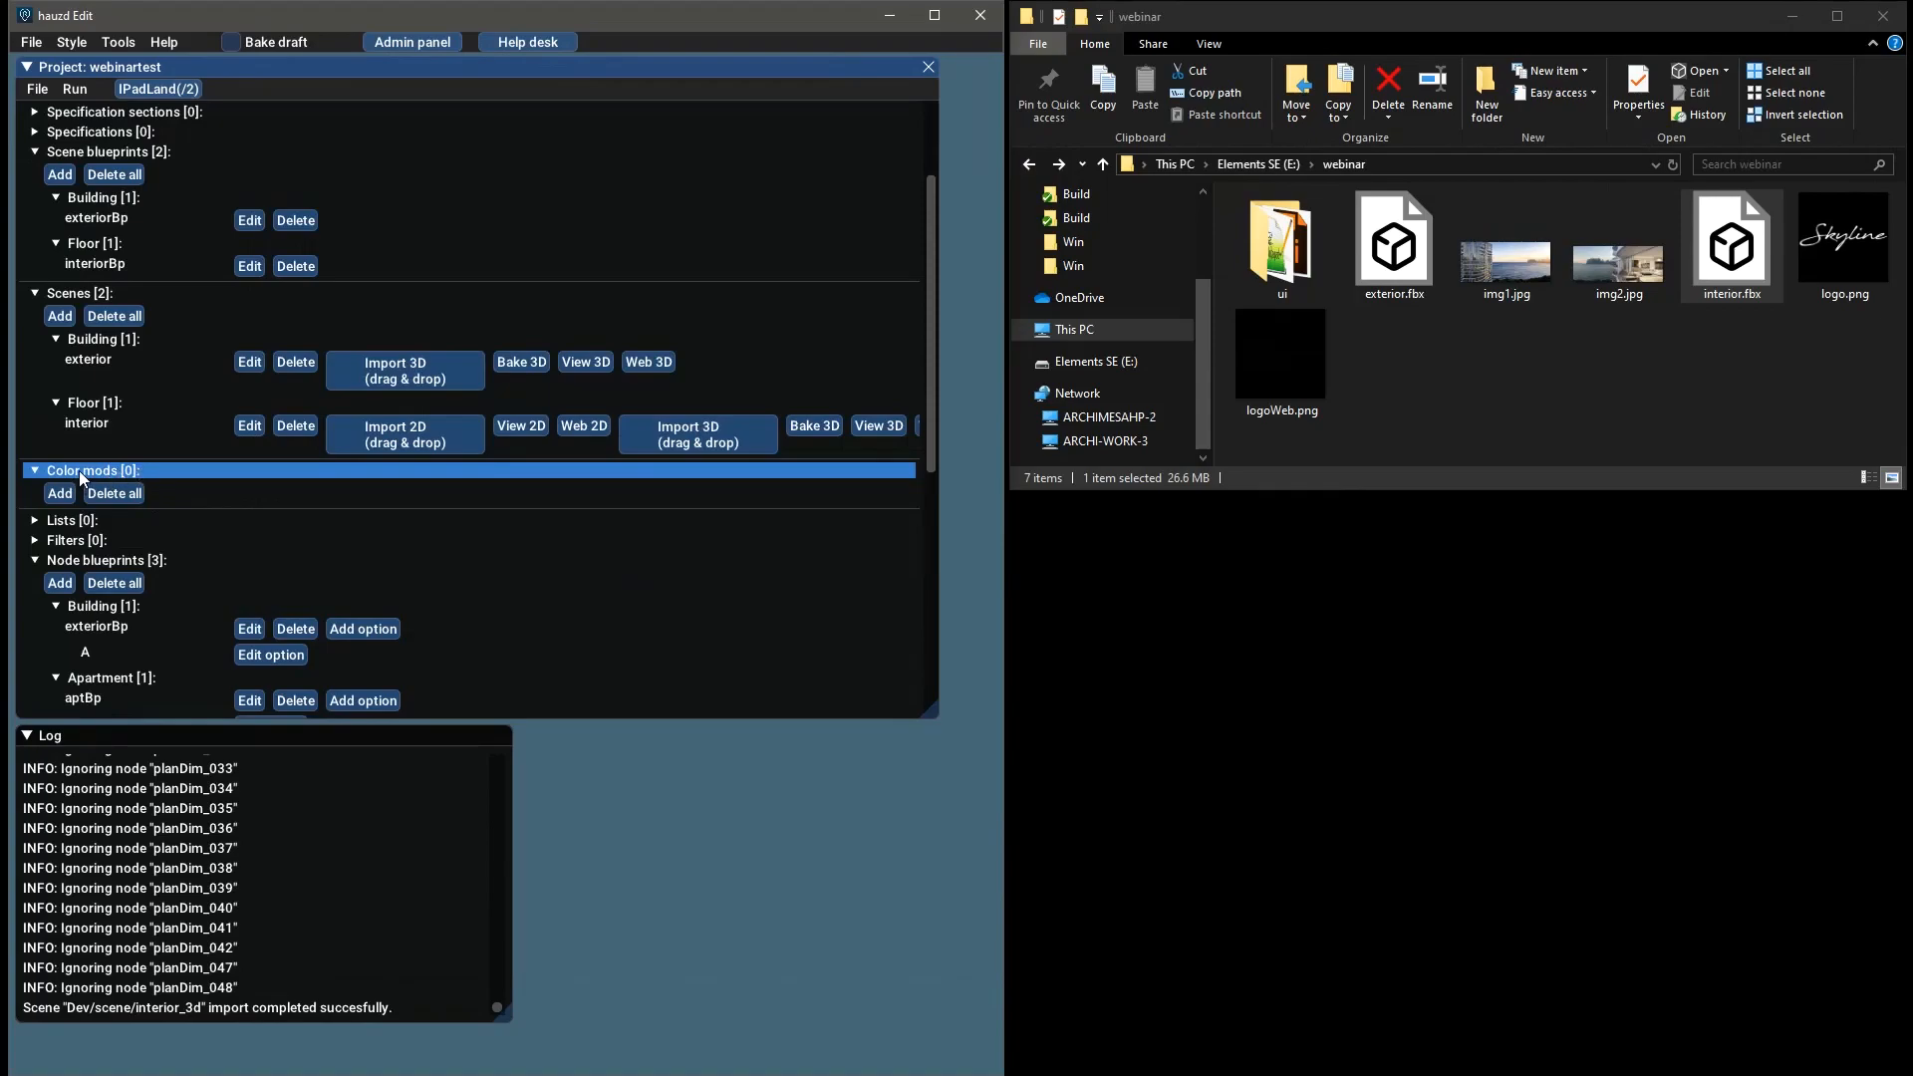
left_click(64, 492)
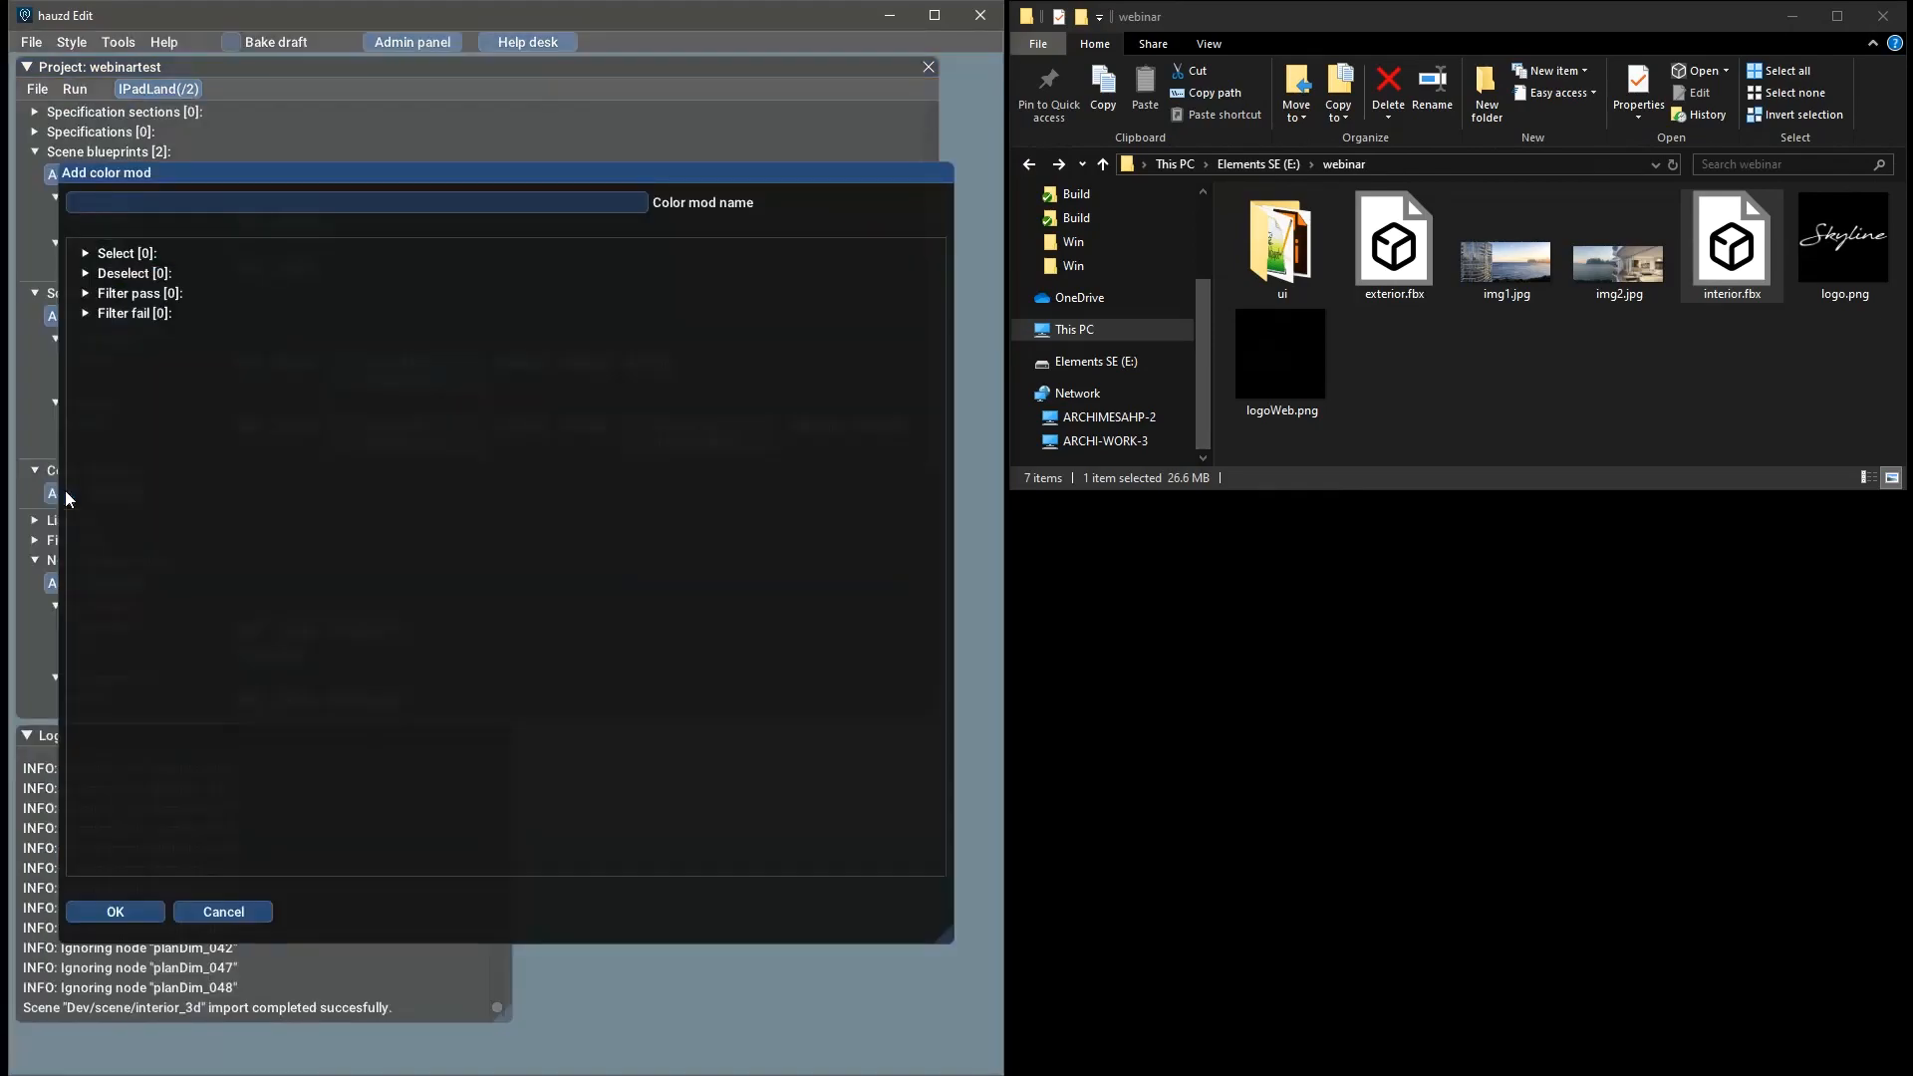
left_click_drag(331, 177, 545, 177)
type("colorMod")
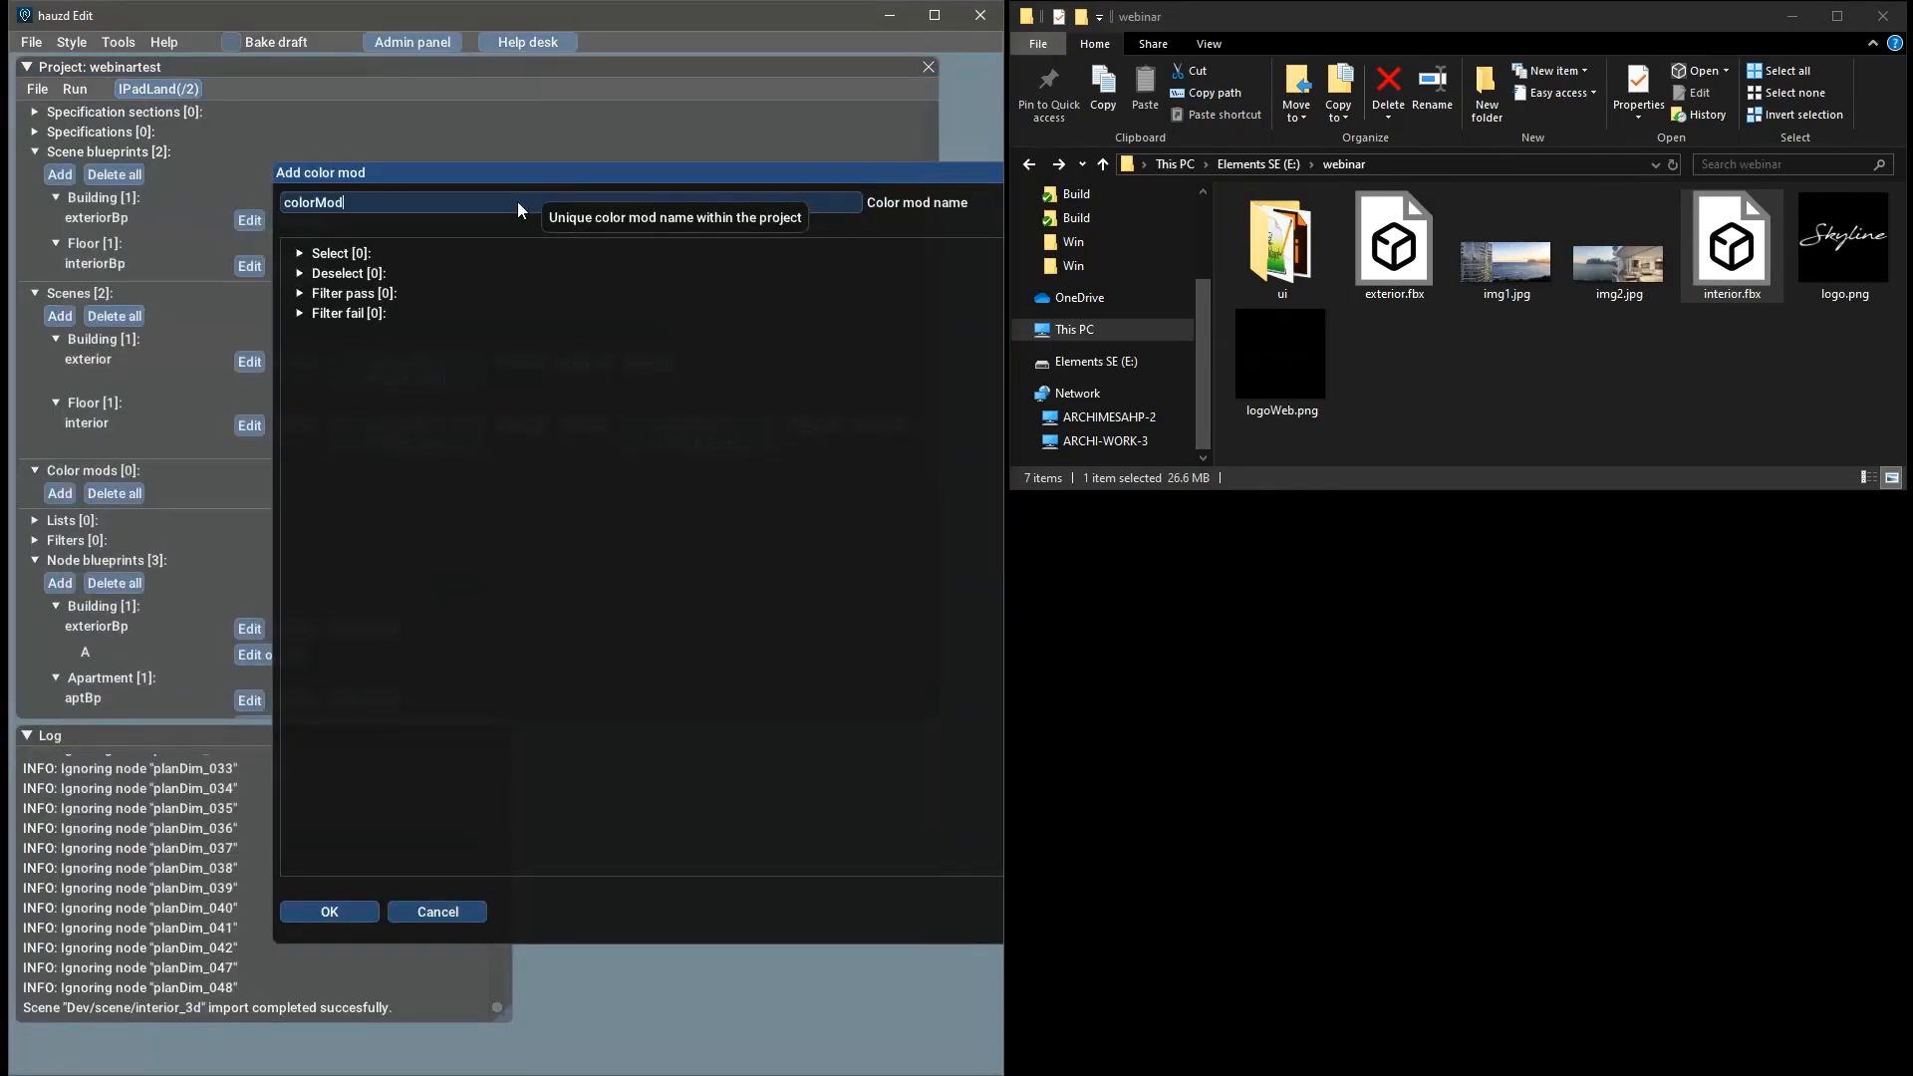
Add one Select entry to colorMod and expand its color and intensity settings
left_click(346, 255)
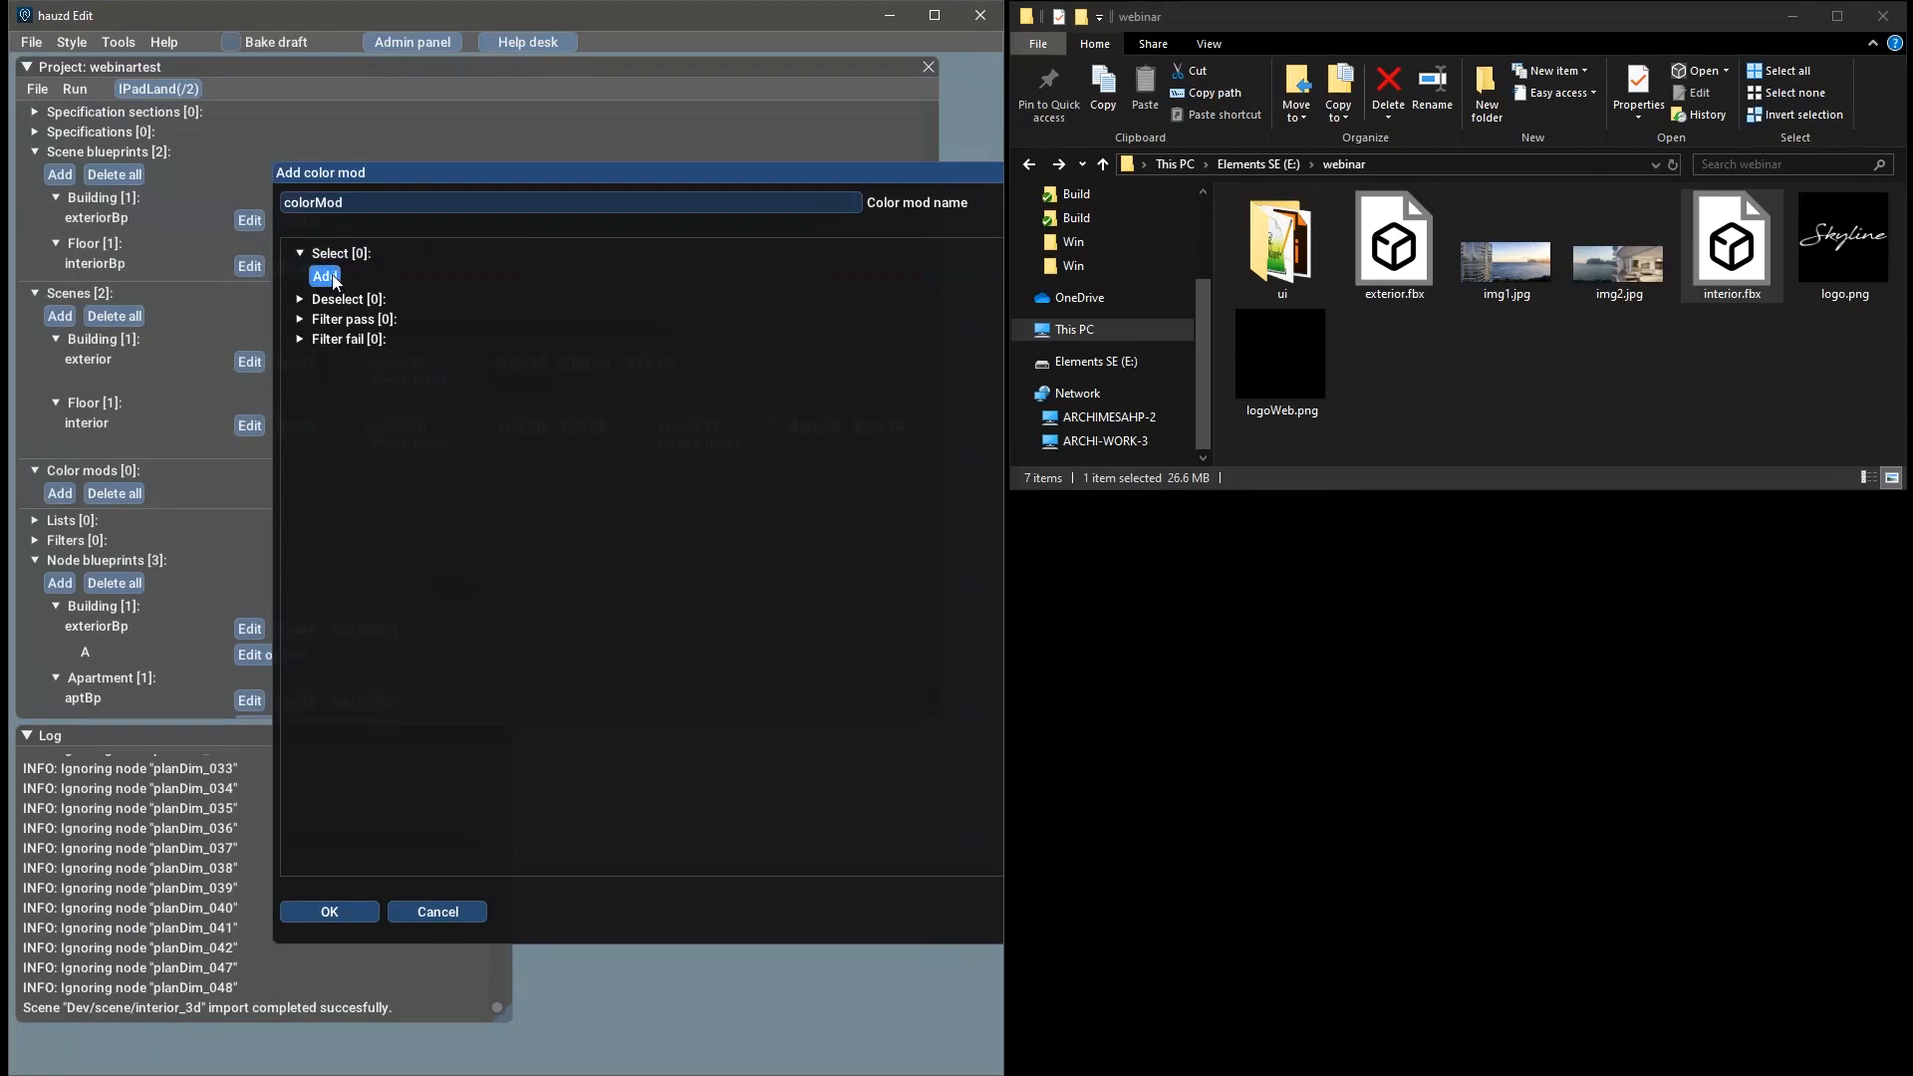
left_click(325, 277)
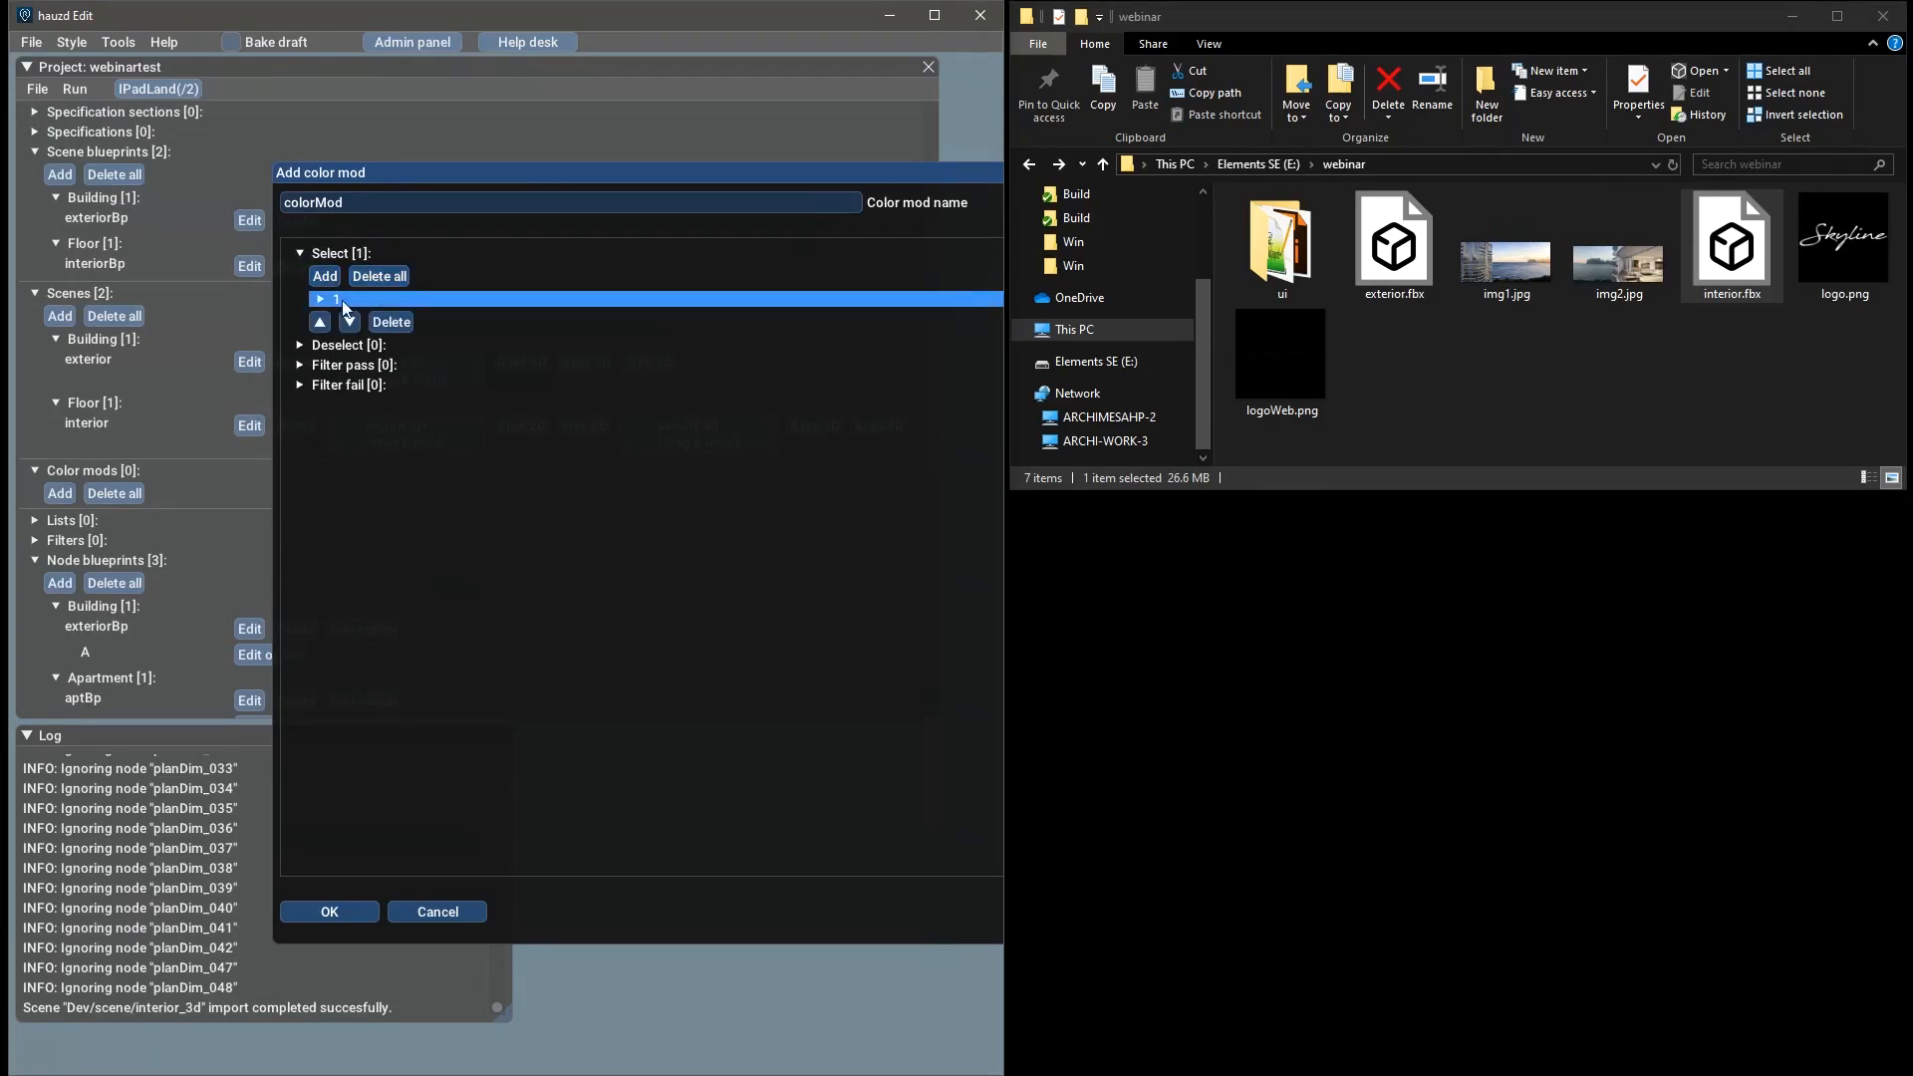
left_click(380, 299)
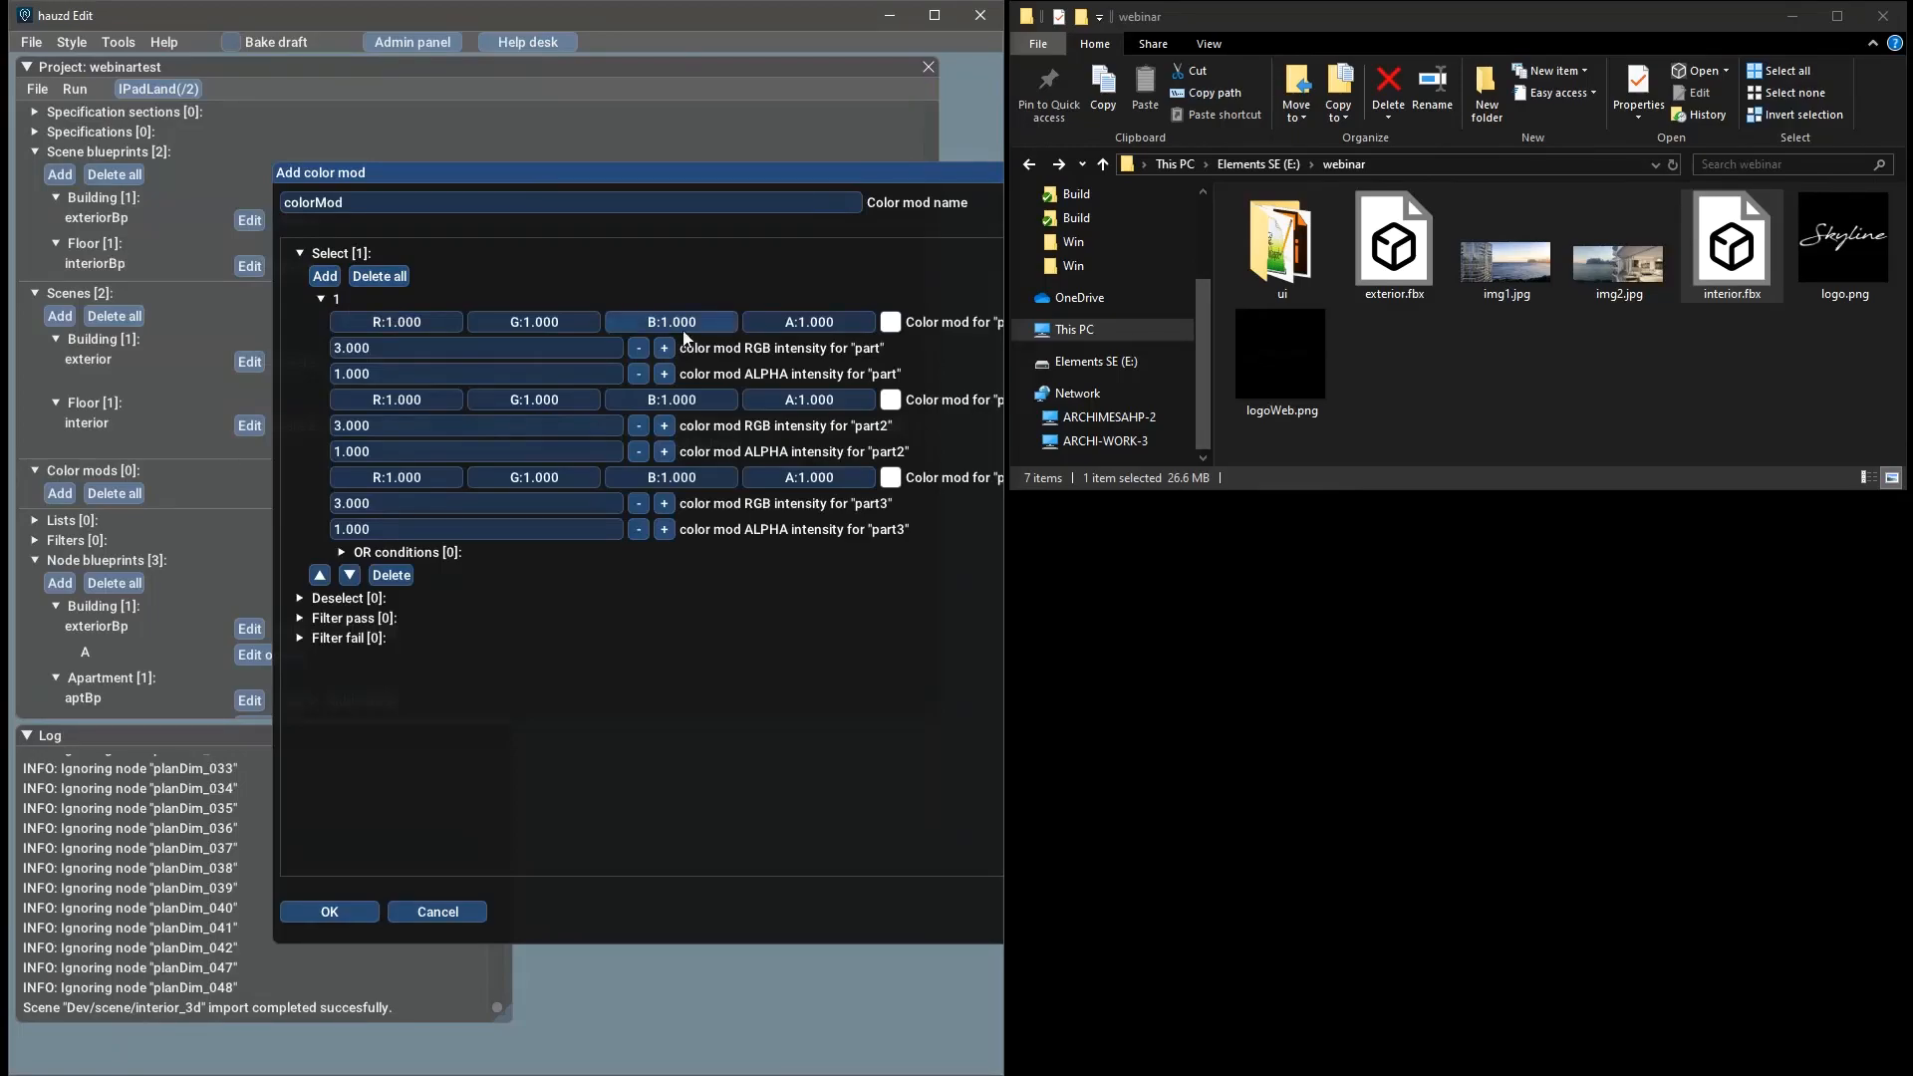
left_click_drag(747, 179, 563, 132)
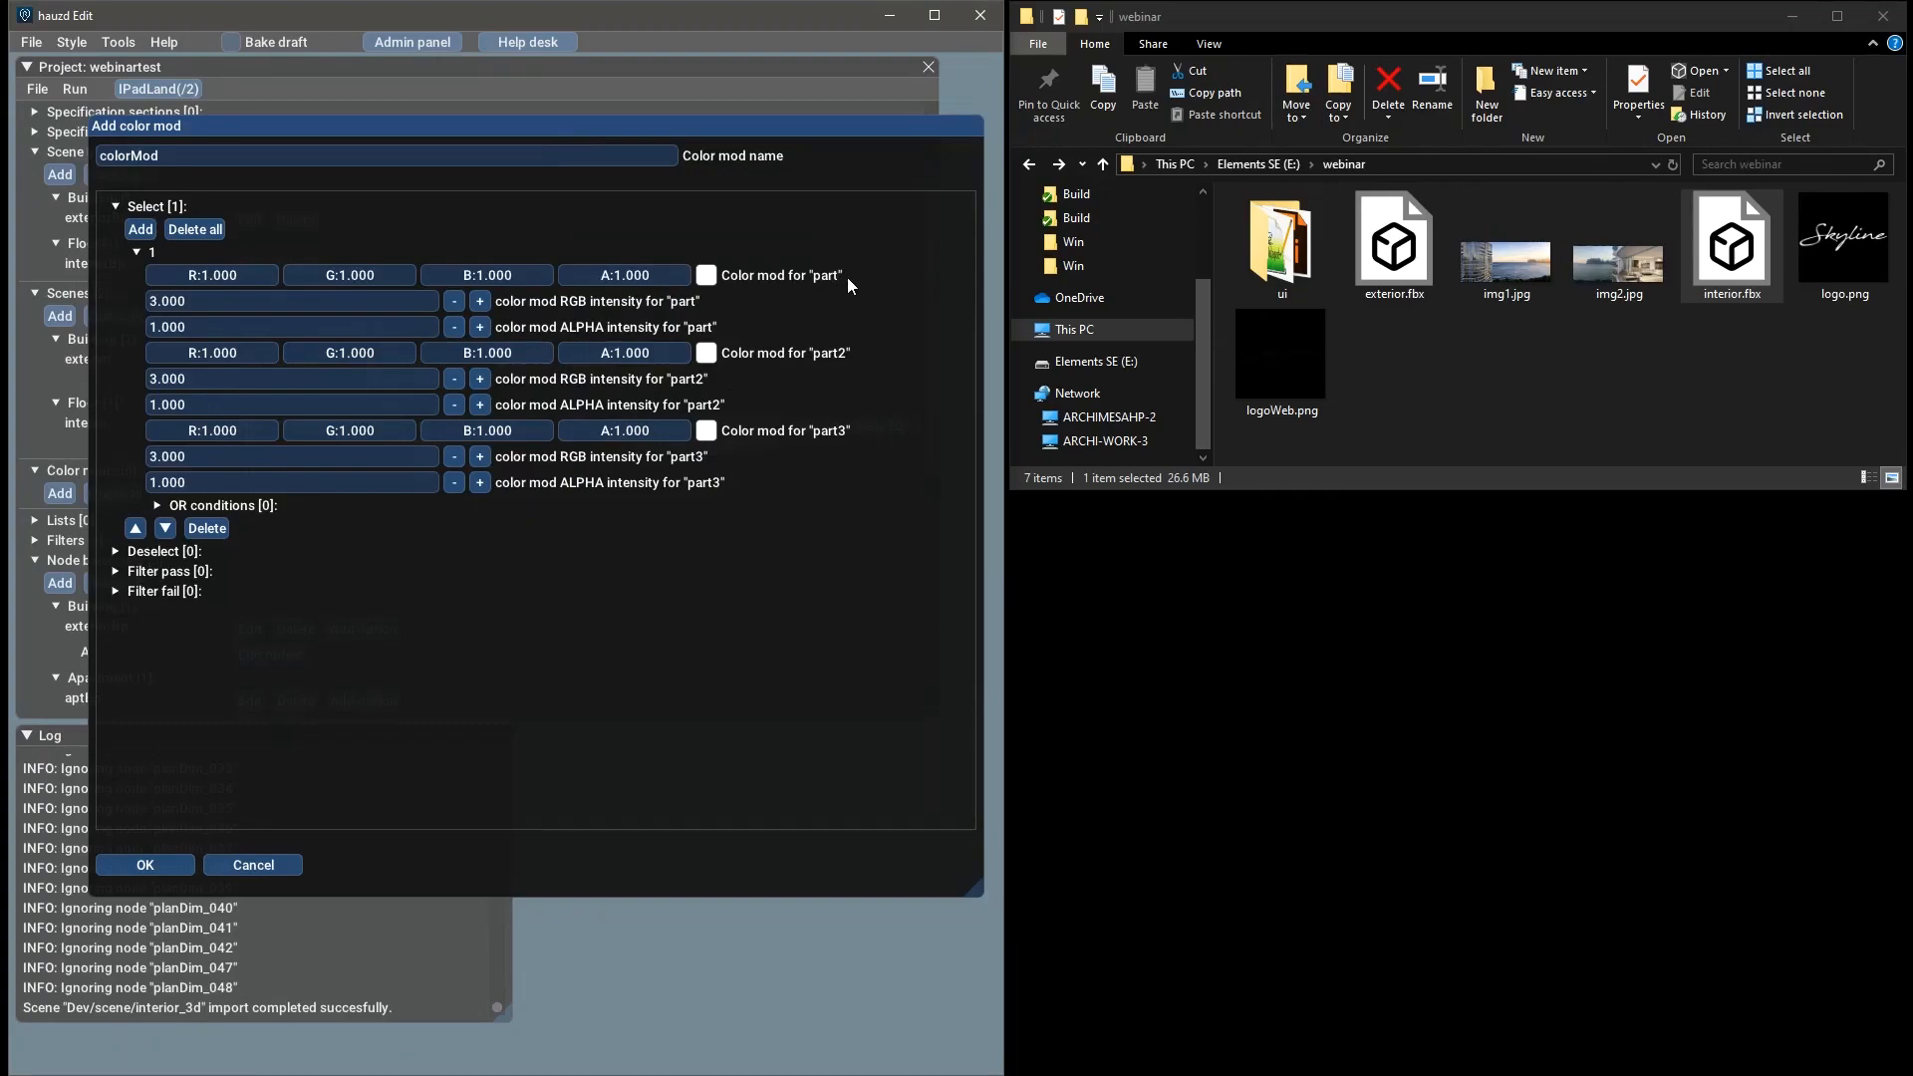
left_click_drag(627, 137, 678, 115)
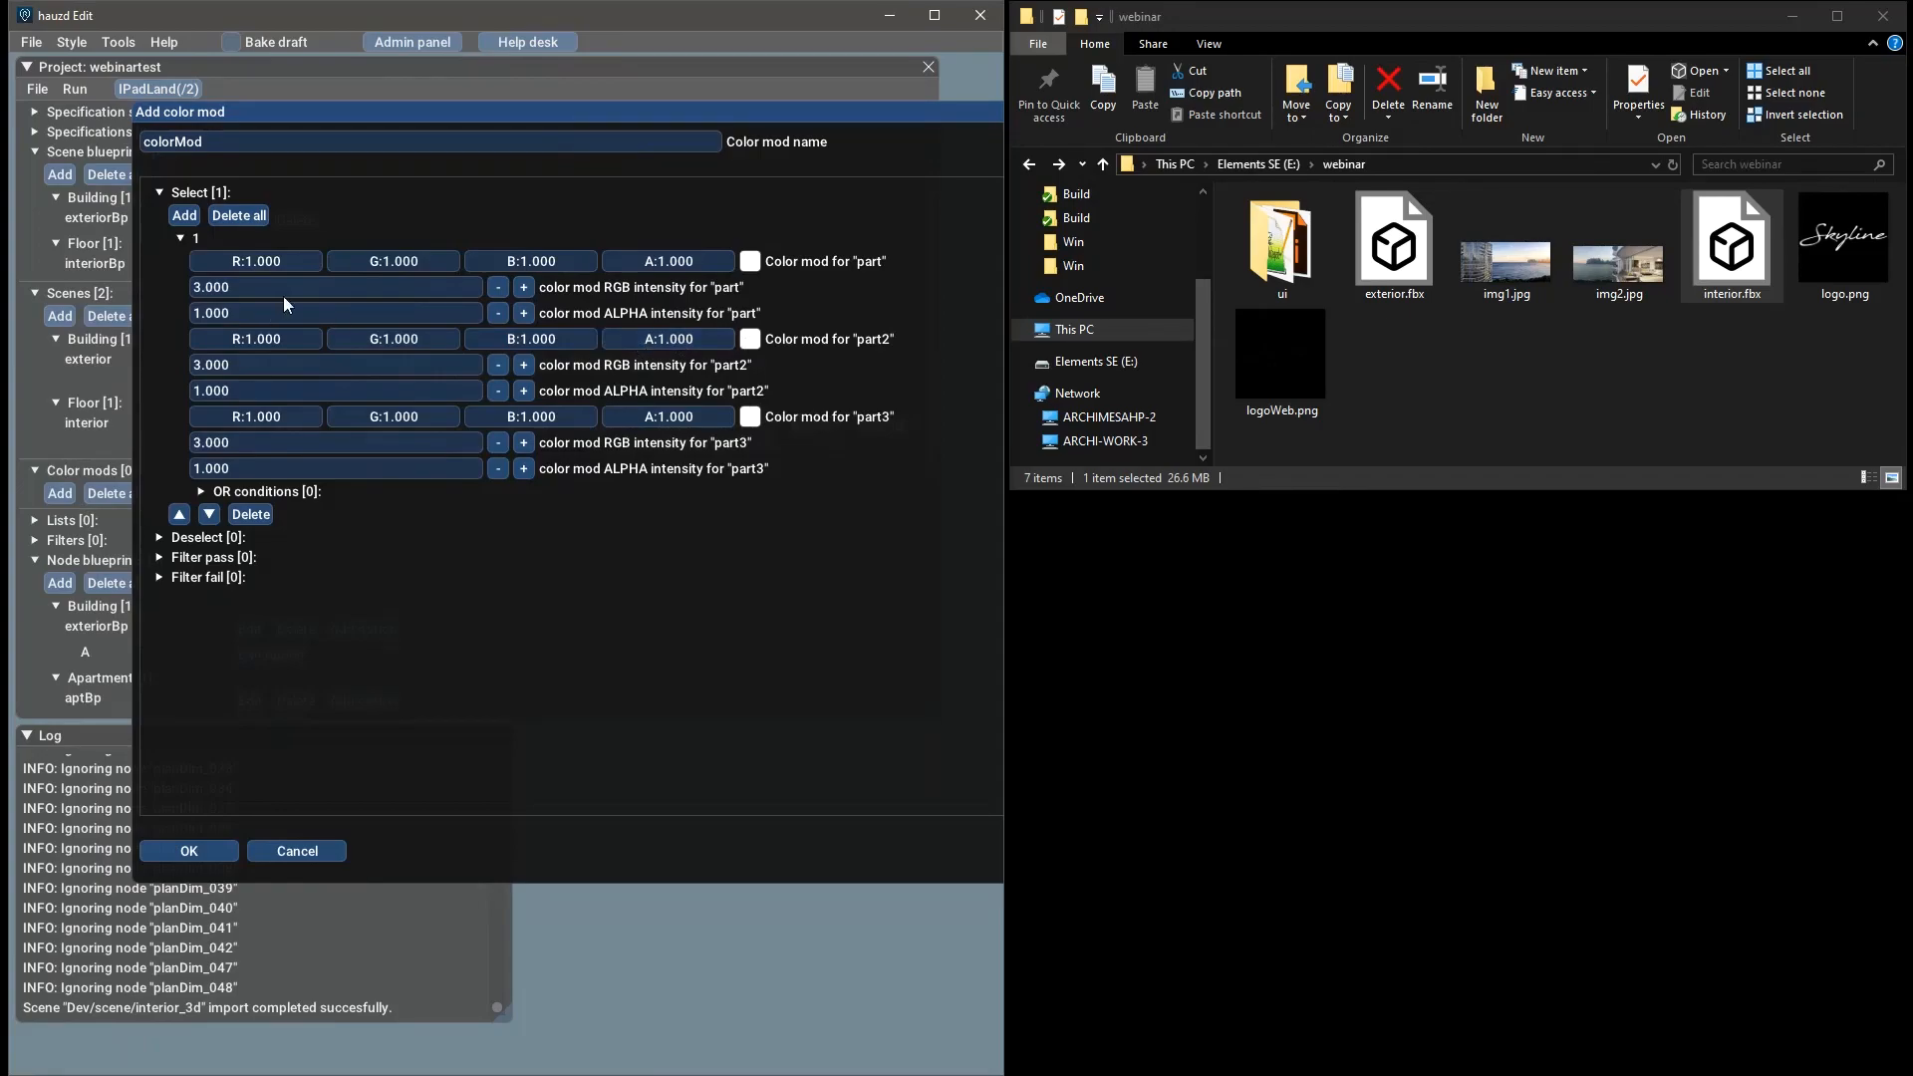
Set the RGB intensity for "part" to 5 in the Select entry and save the color mod
left_click(235, 292)
type("5")
left_click(267, 317)
left_click(190, 851)
mouse_move(95, 522)
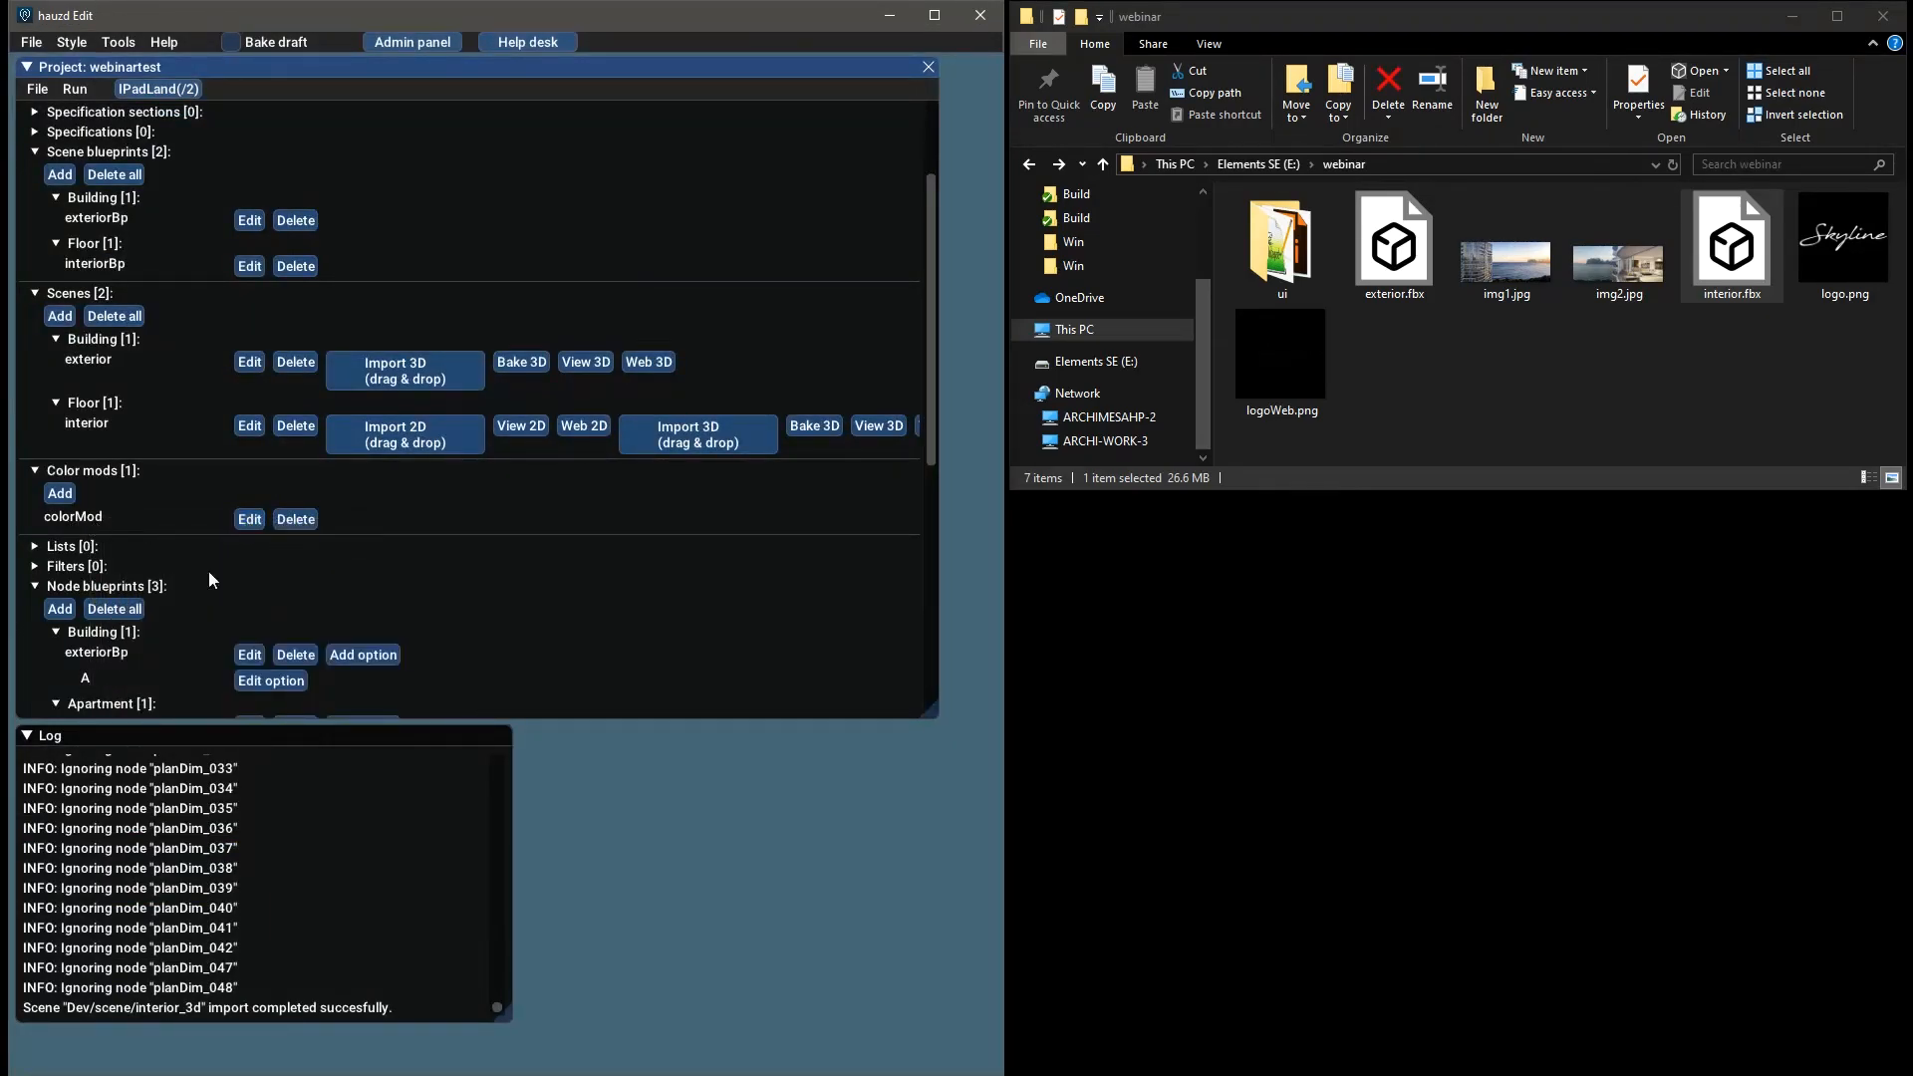
Assign colorMod as the part color mod of option A in the exteriorBp building node blueprint
scroll(242, 575, "down", 2)
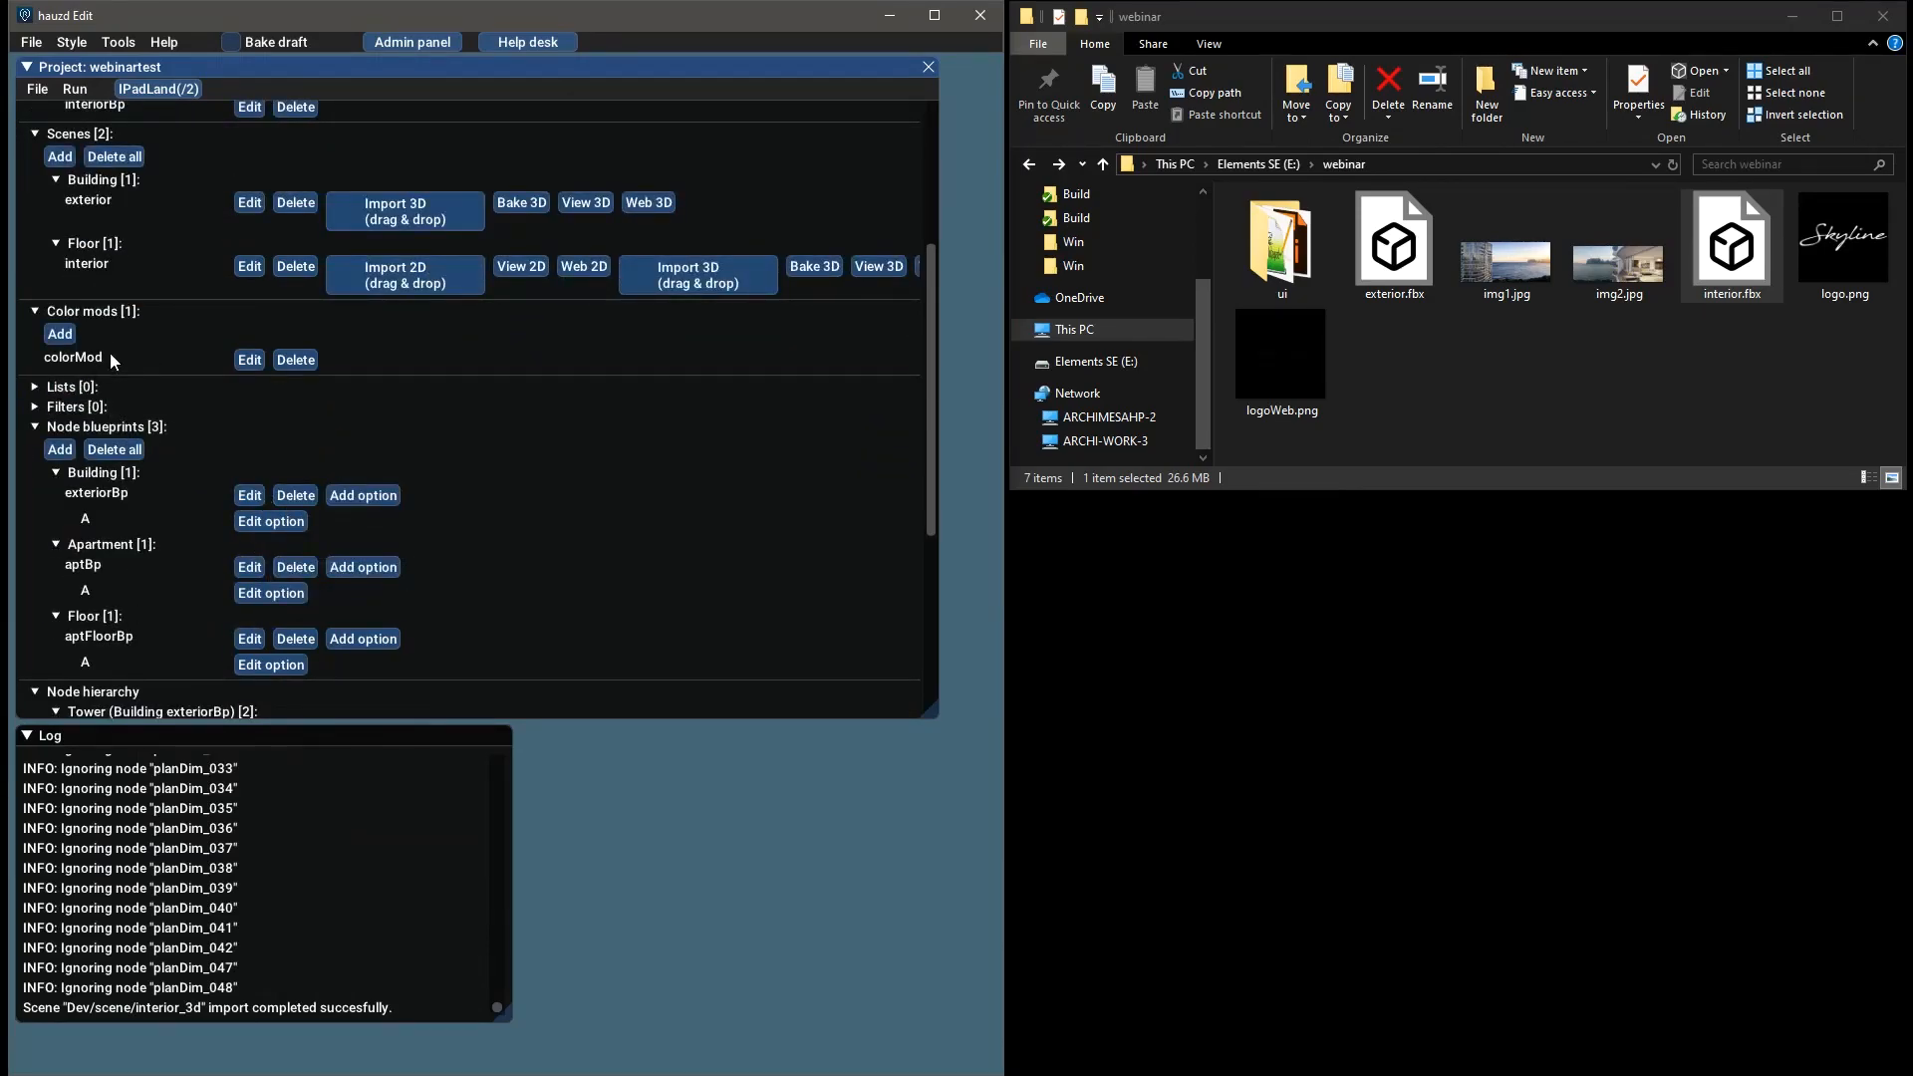
mouse_move(92, 362)
scroll(193, 488, "down", 1)
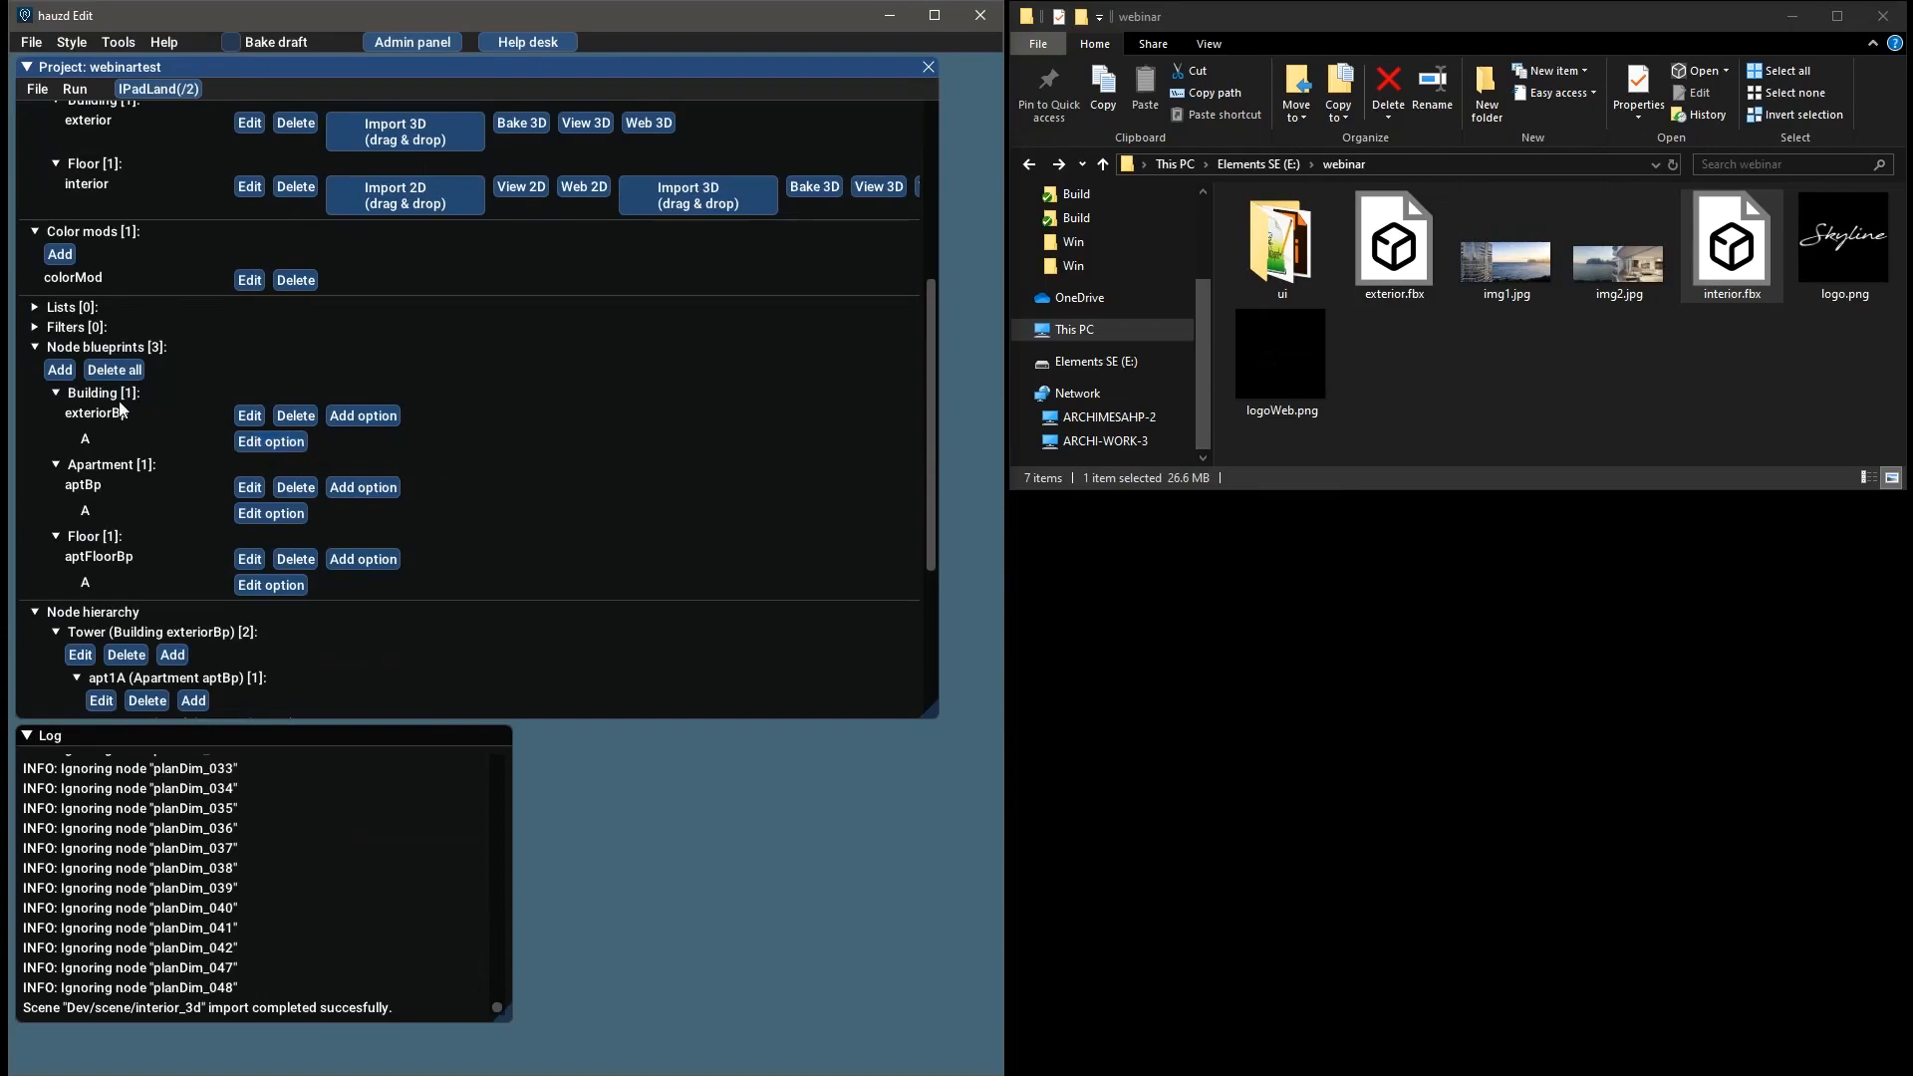
left_click(271, 441)
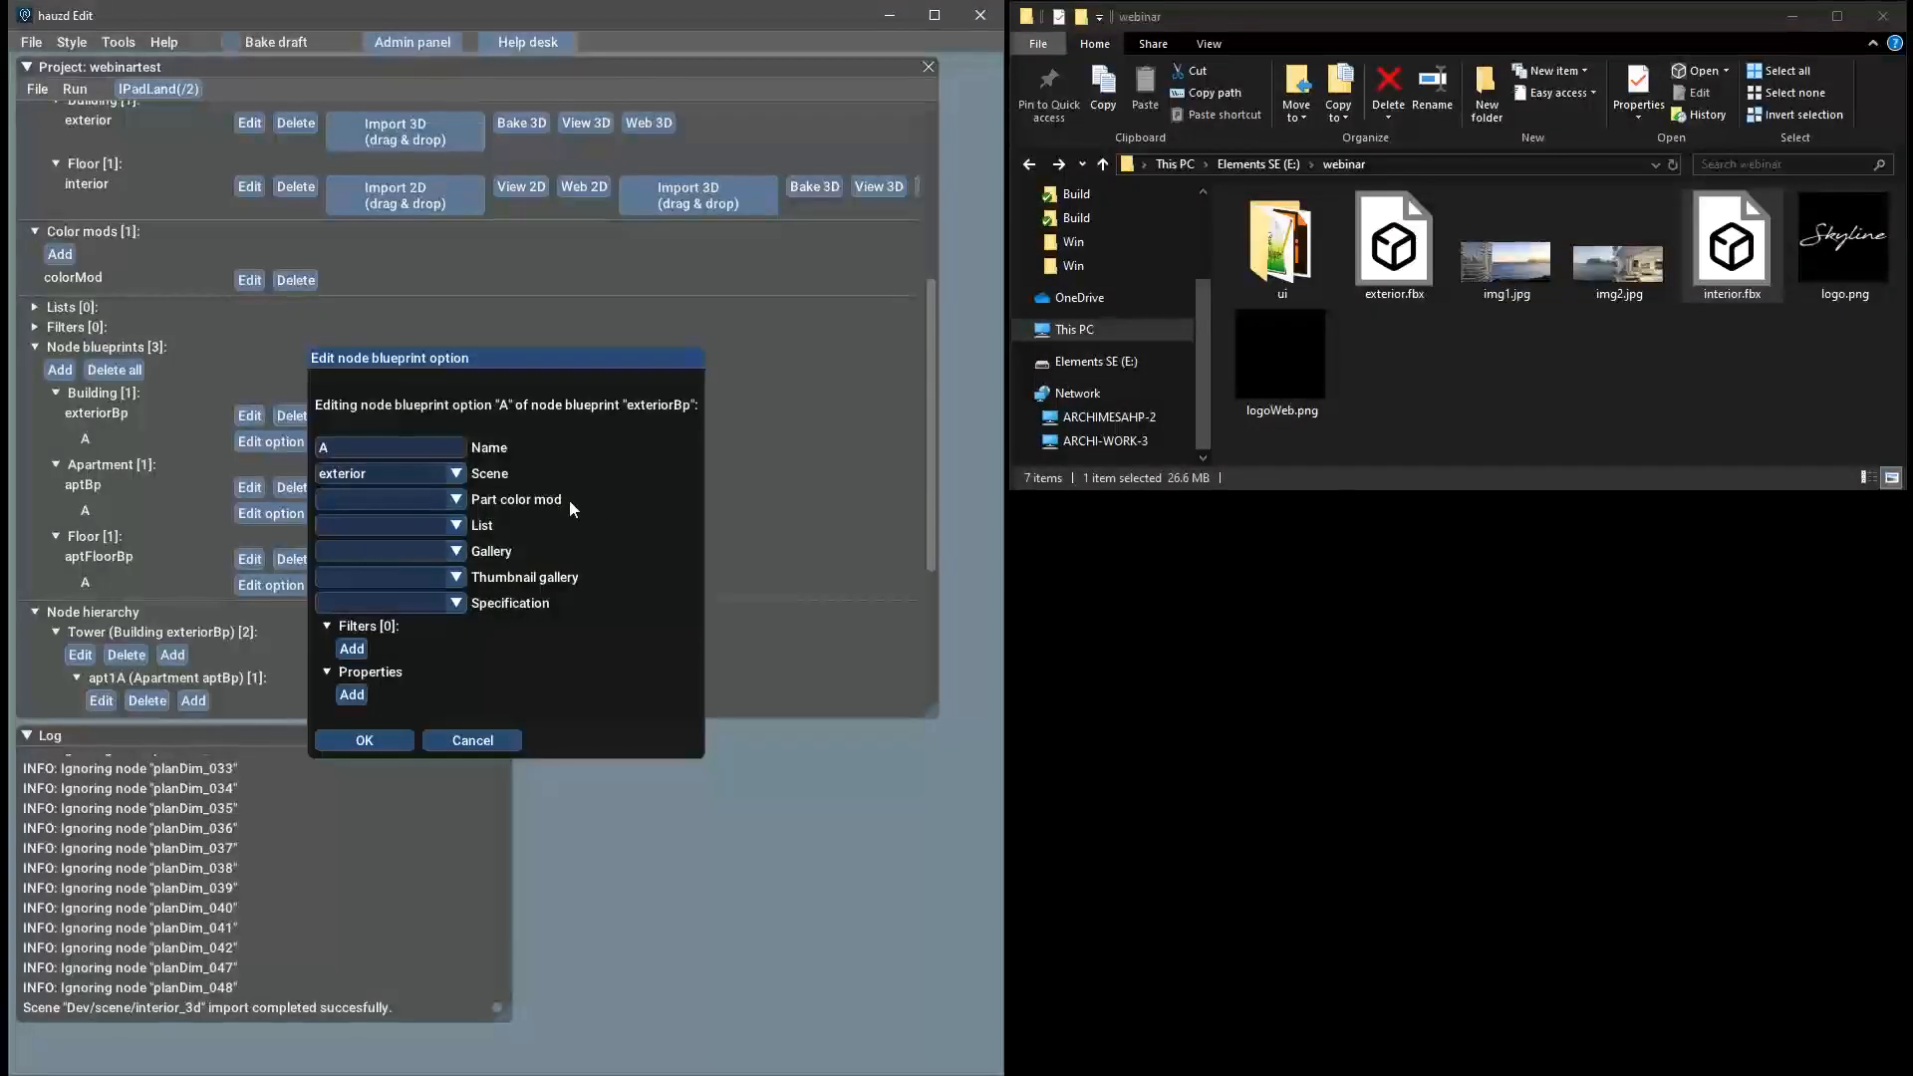
left_click(456, 500)
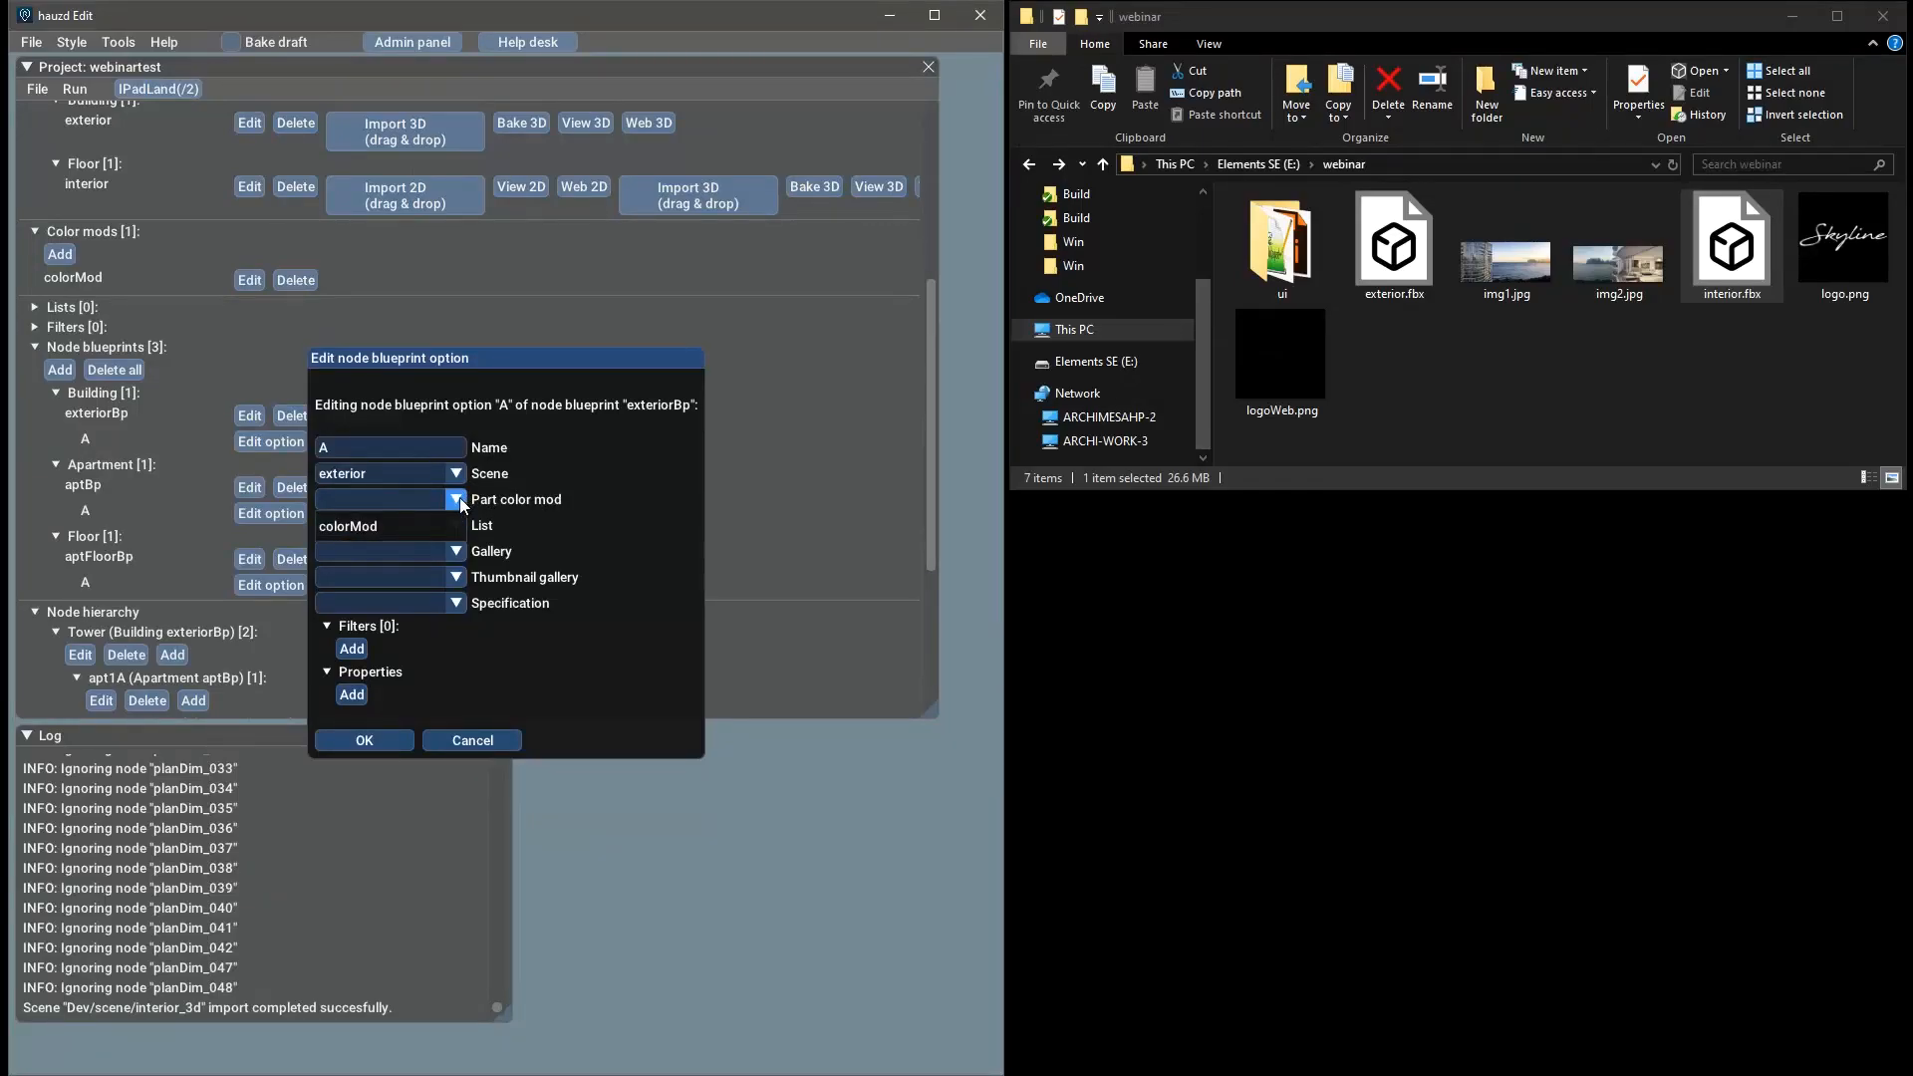
left_click(355, 523)
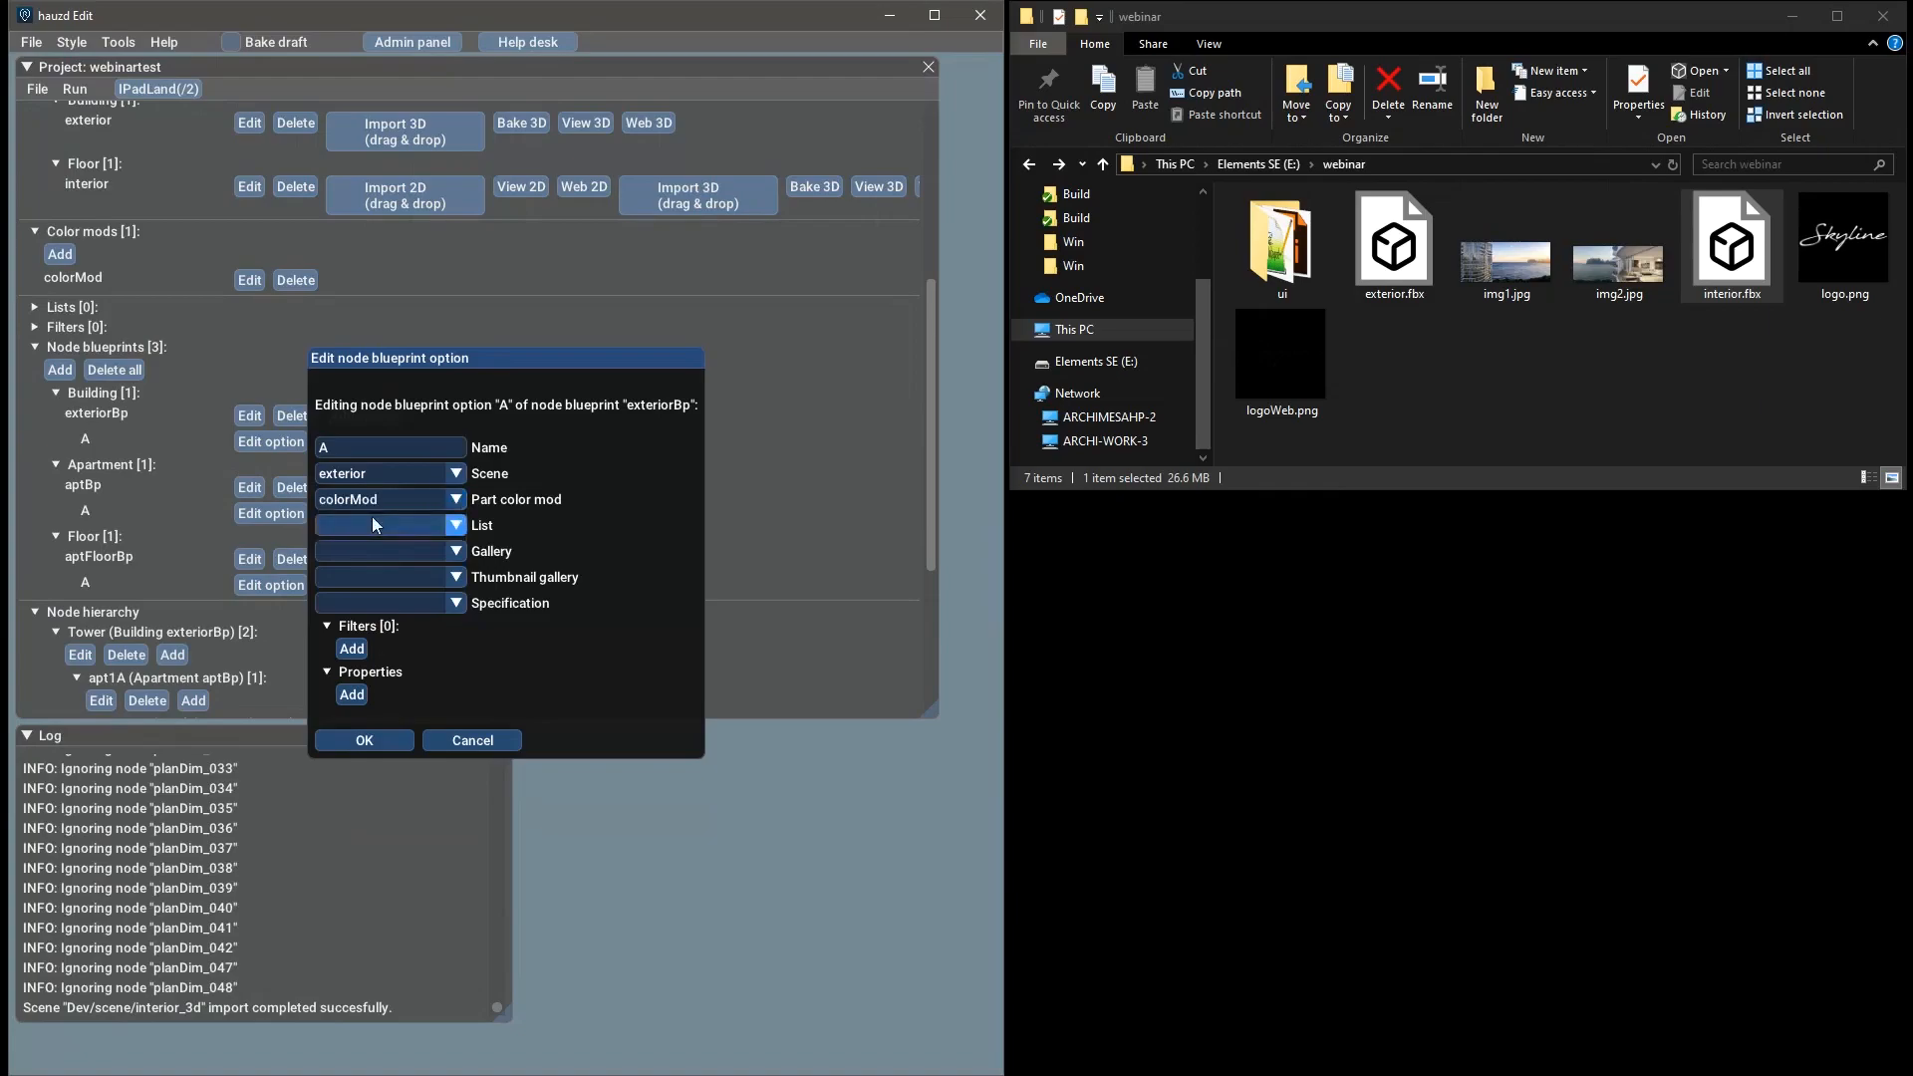
left_click(391, 741)
Run the IPadLand(/2) preview again, move its window over the editor, and open the Tower
left_click(192, 88)
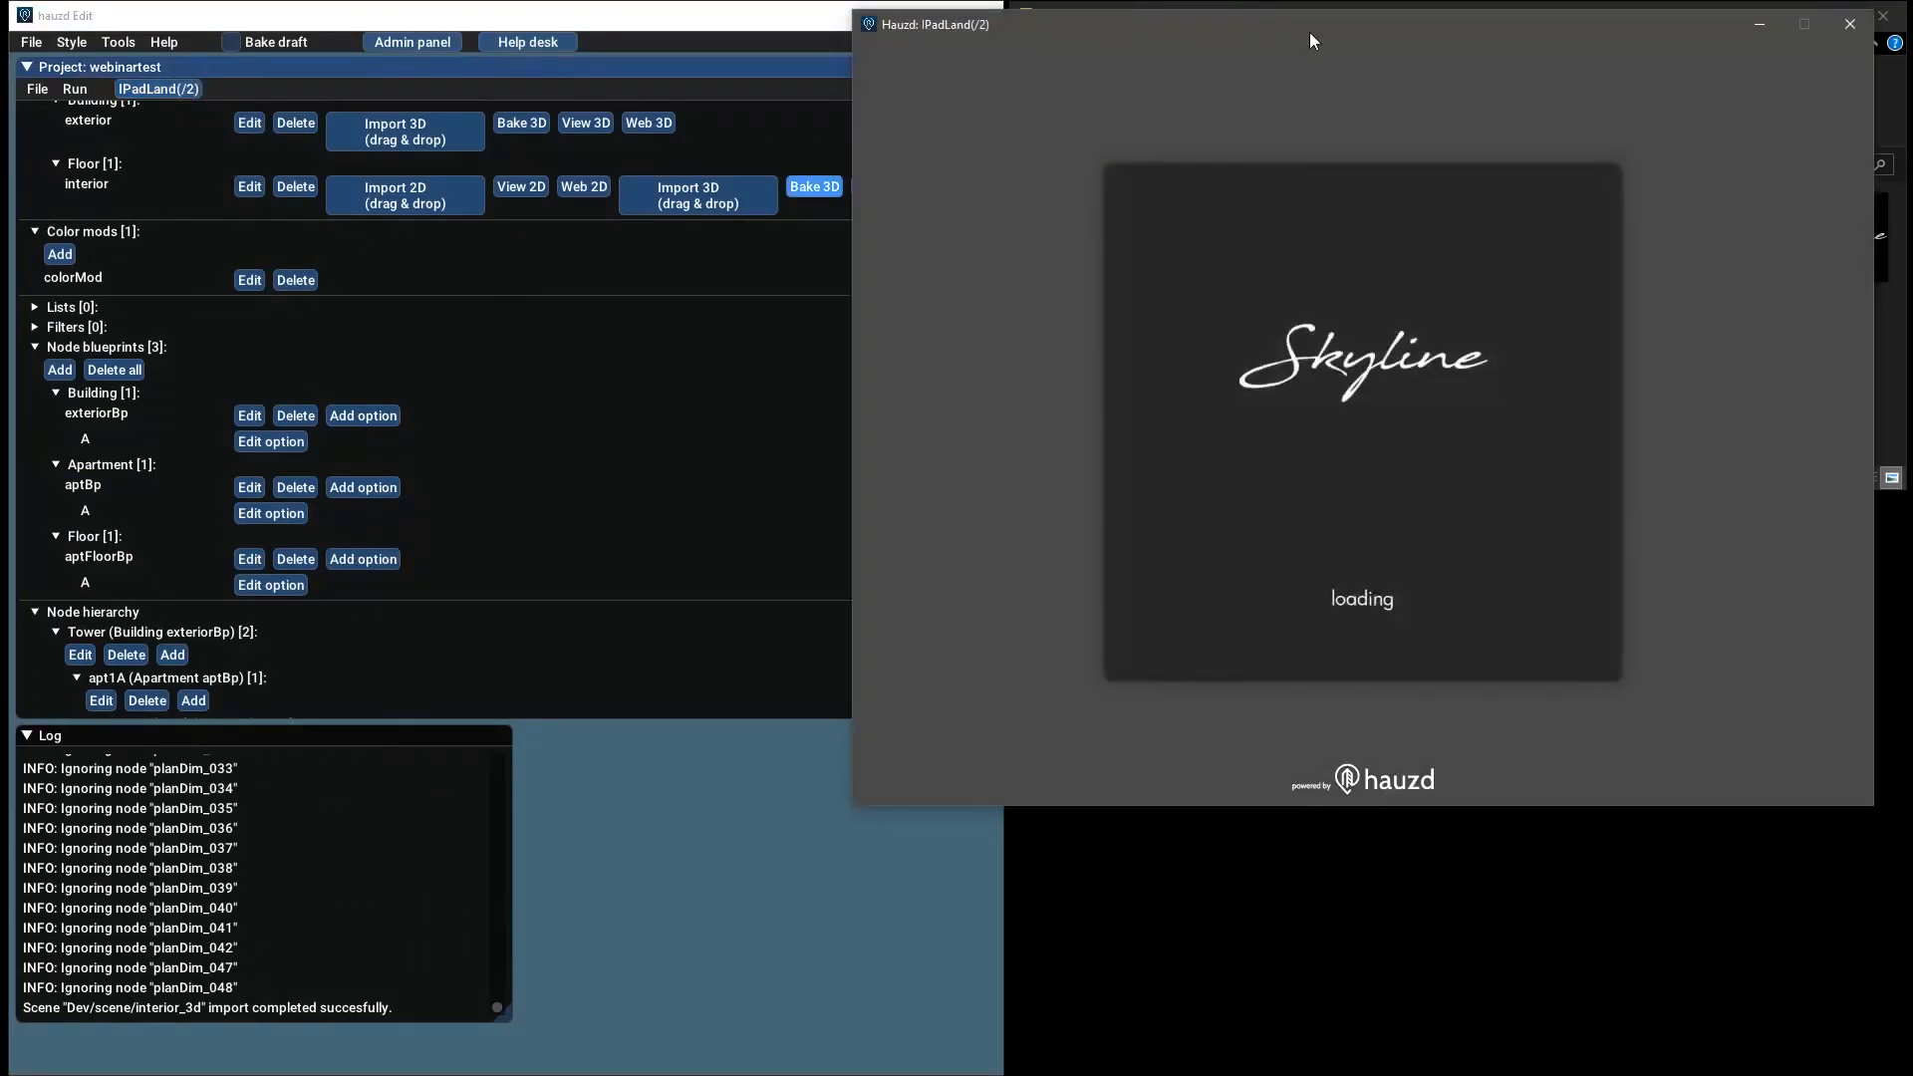
left_click_drag(1311, 40, 638, 212)
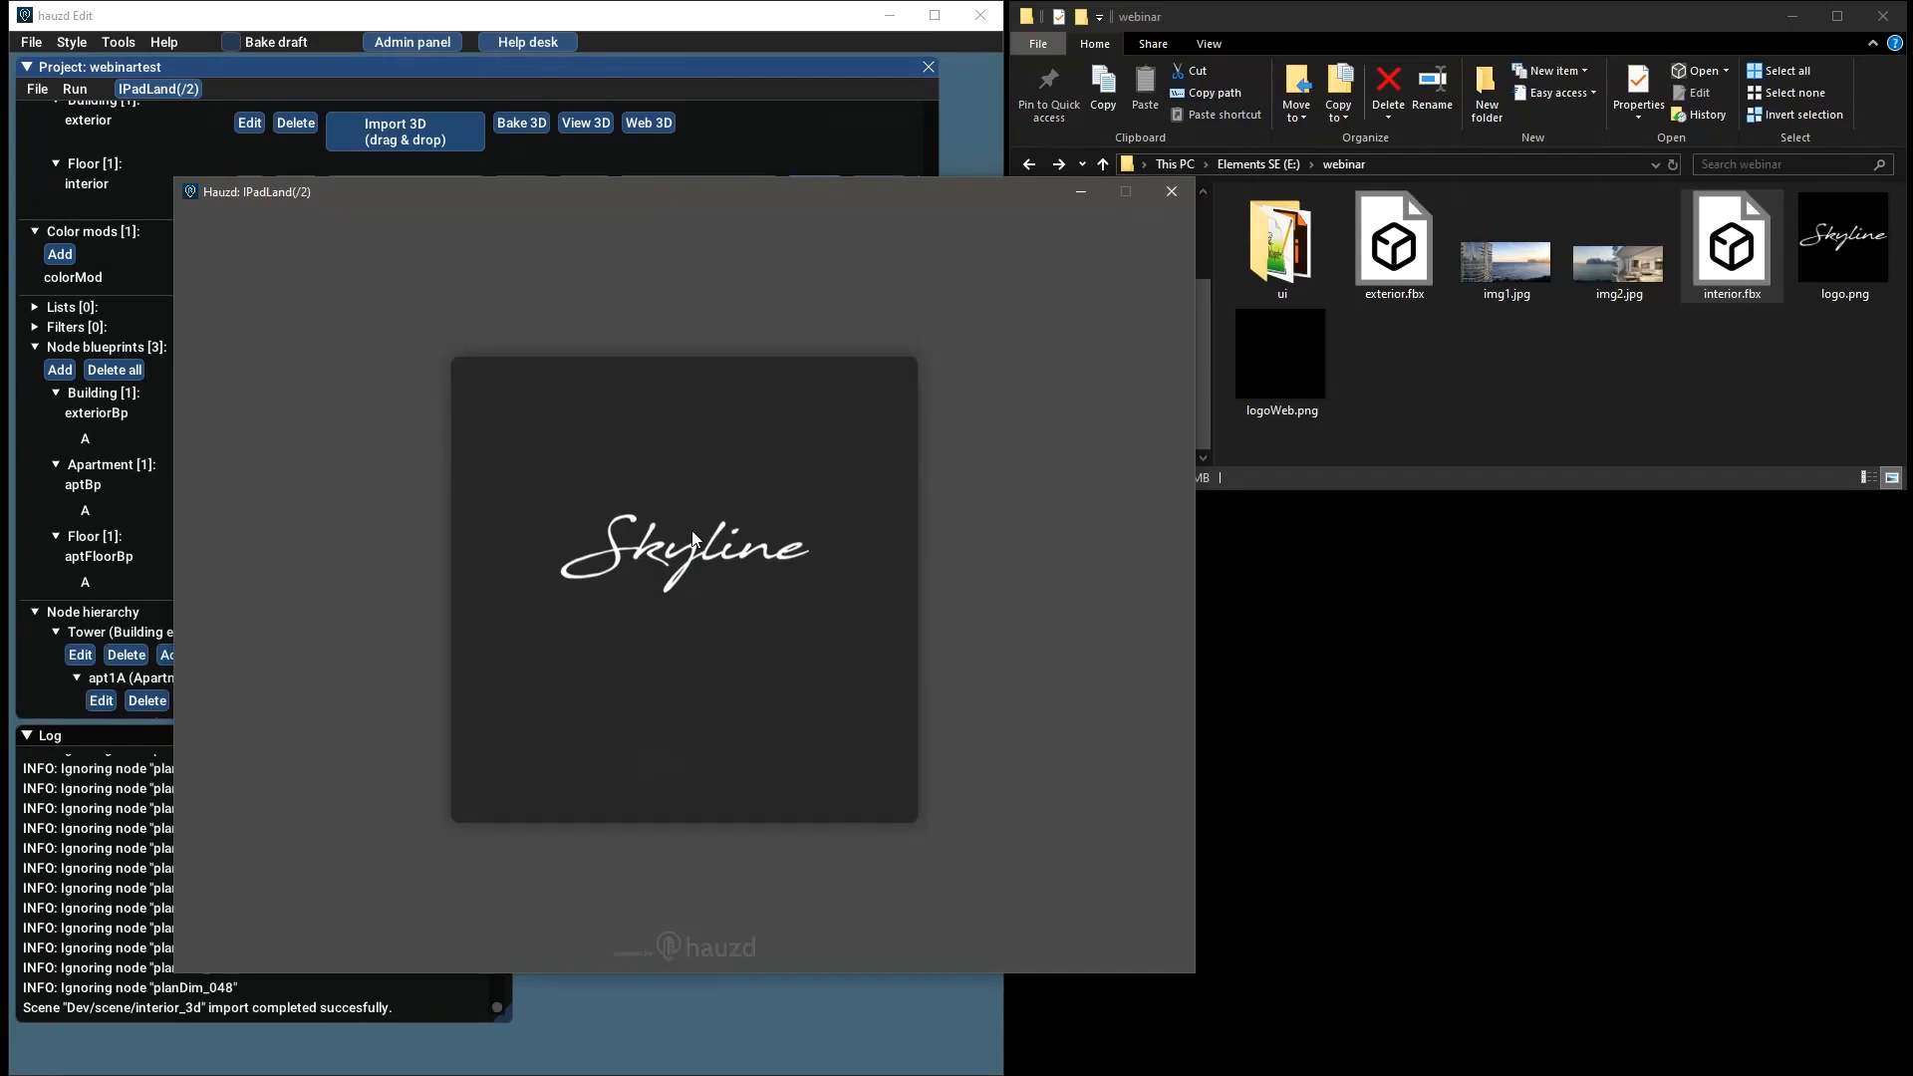
left_click(725, 741)
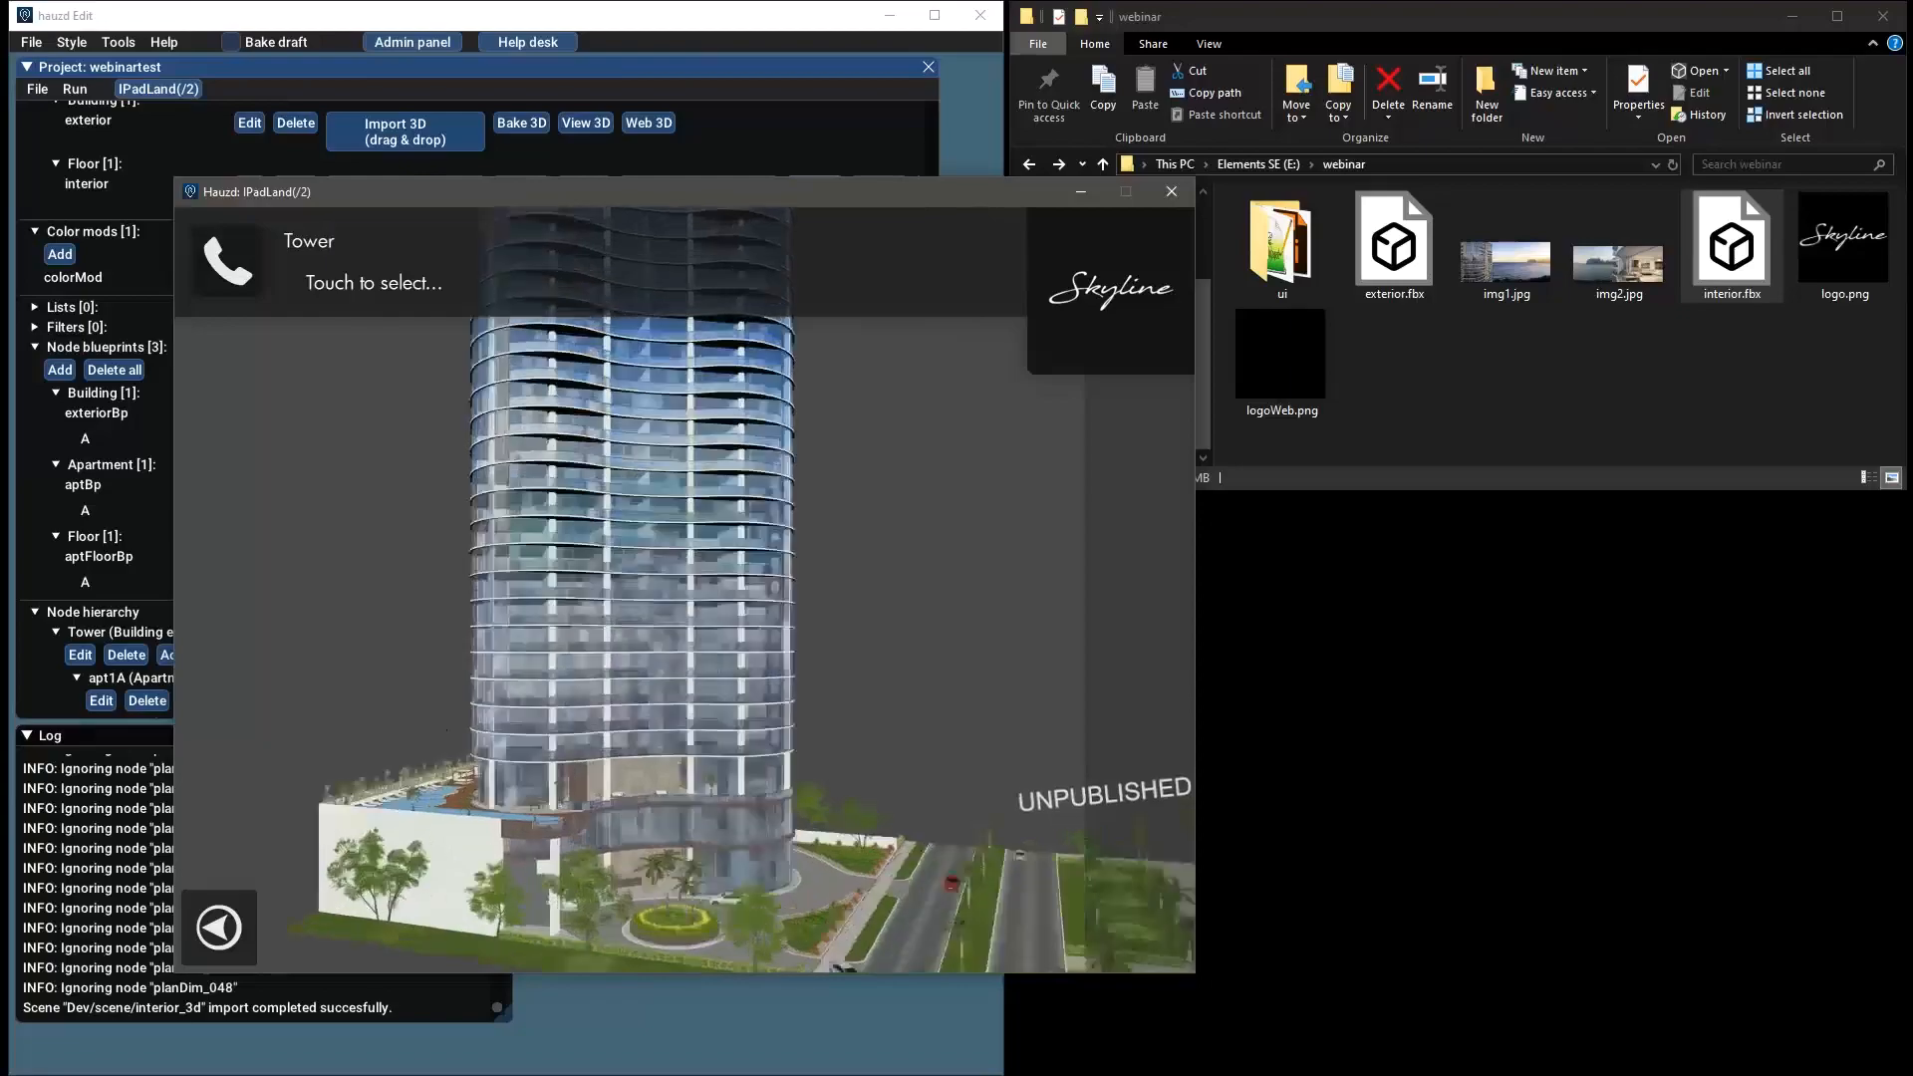
Test the selection highlight on apartments apt1A and apt2A from different sides of the tower, and close the preview
left_click(522, 686)
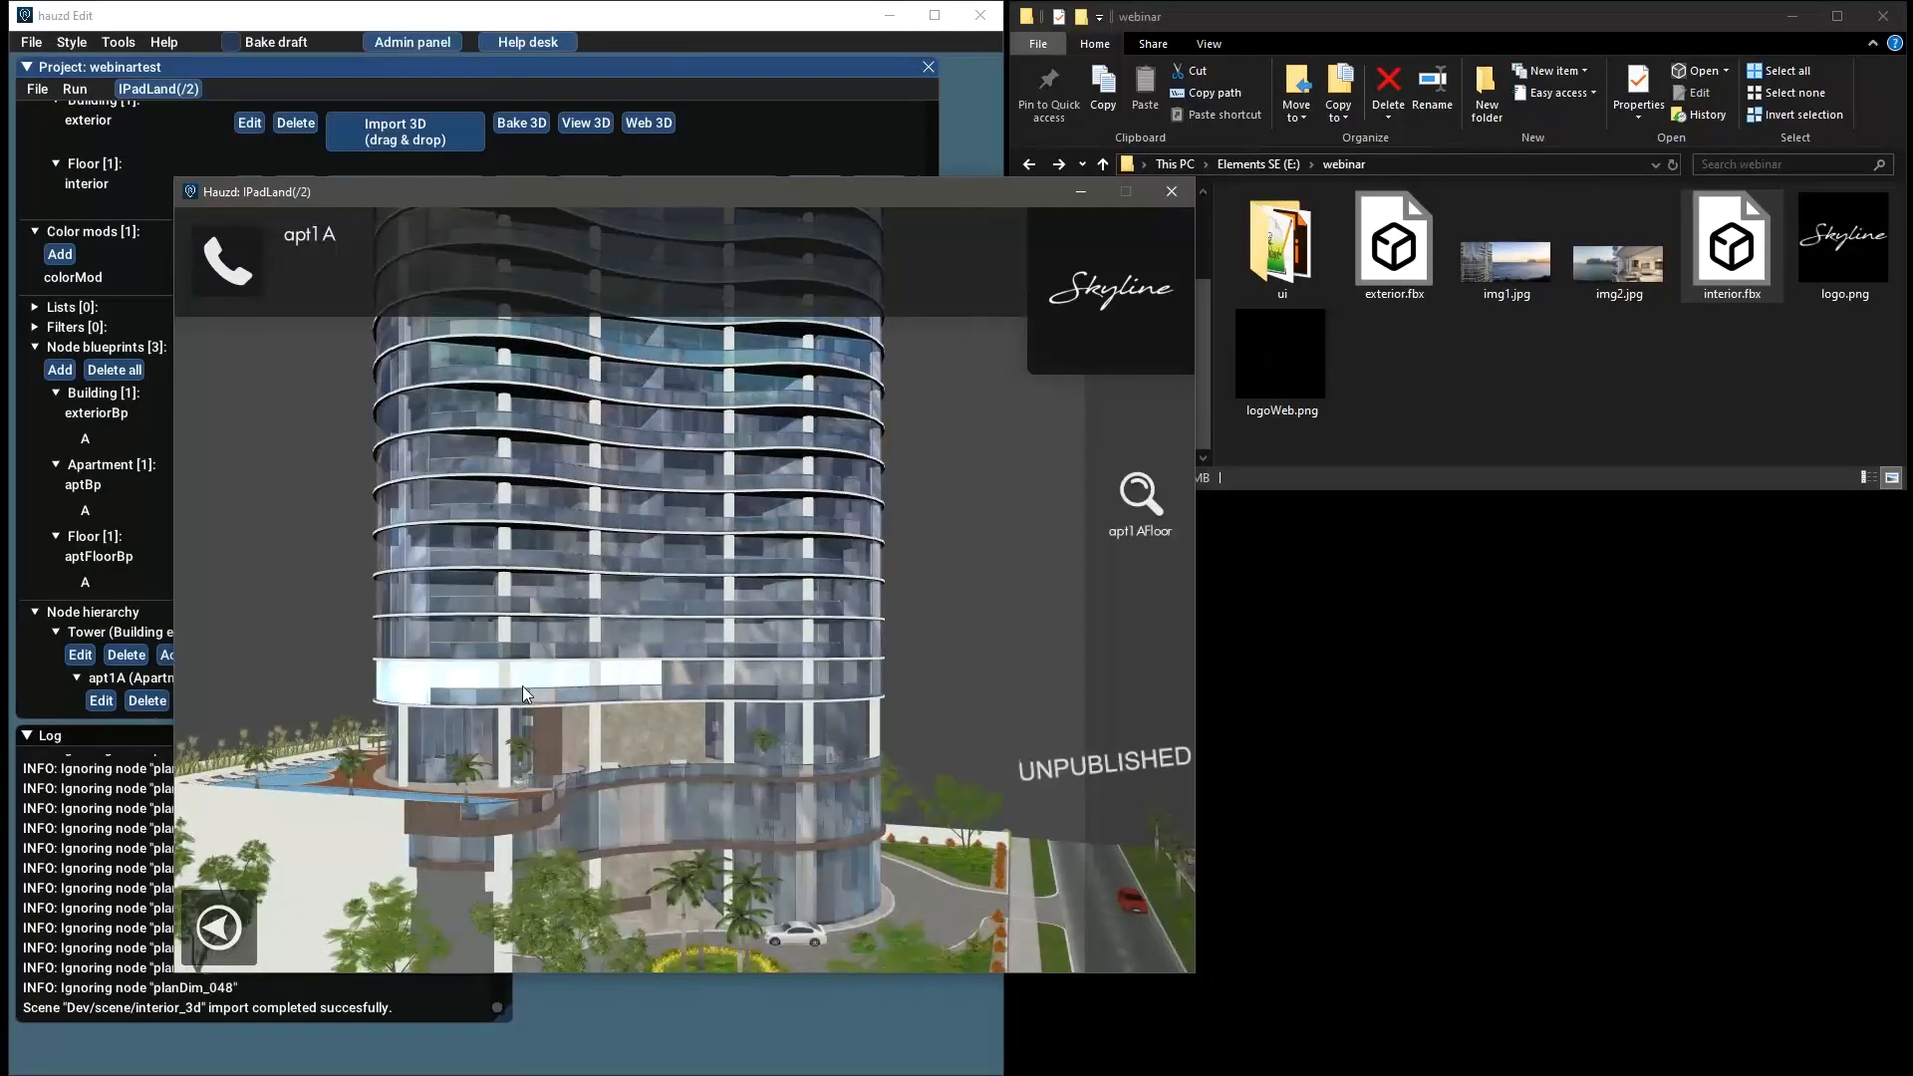
left_click(576, 625)
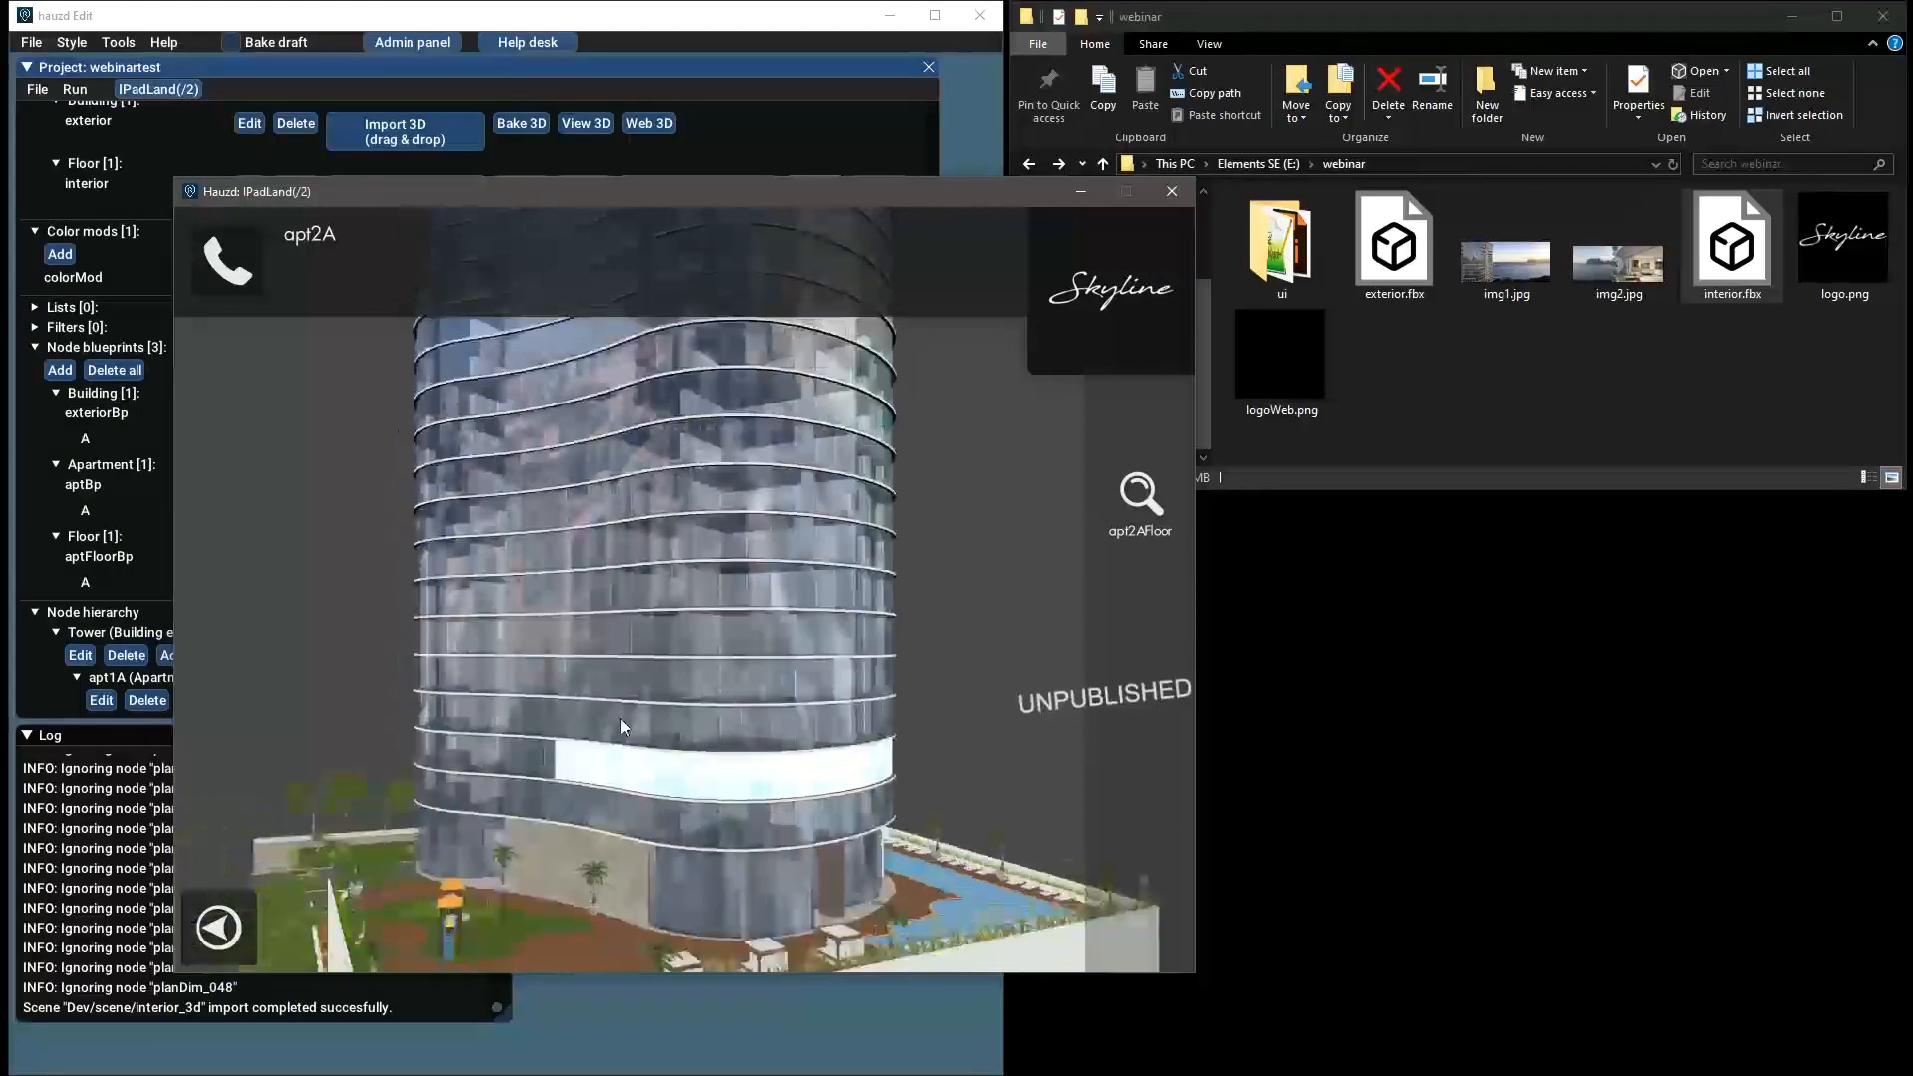
left_click_drag(810, 776, 584, 764)
left_click(592, 706)
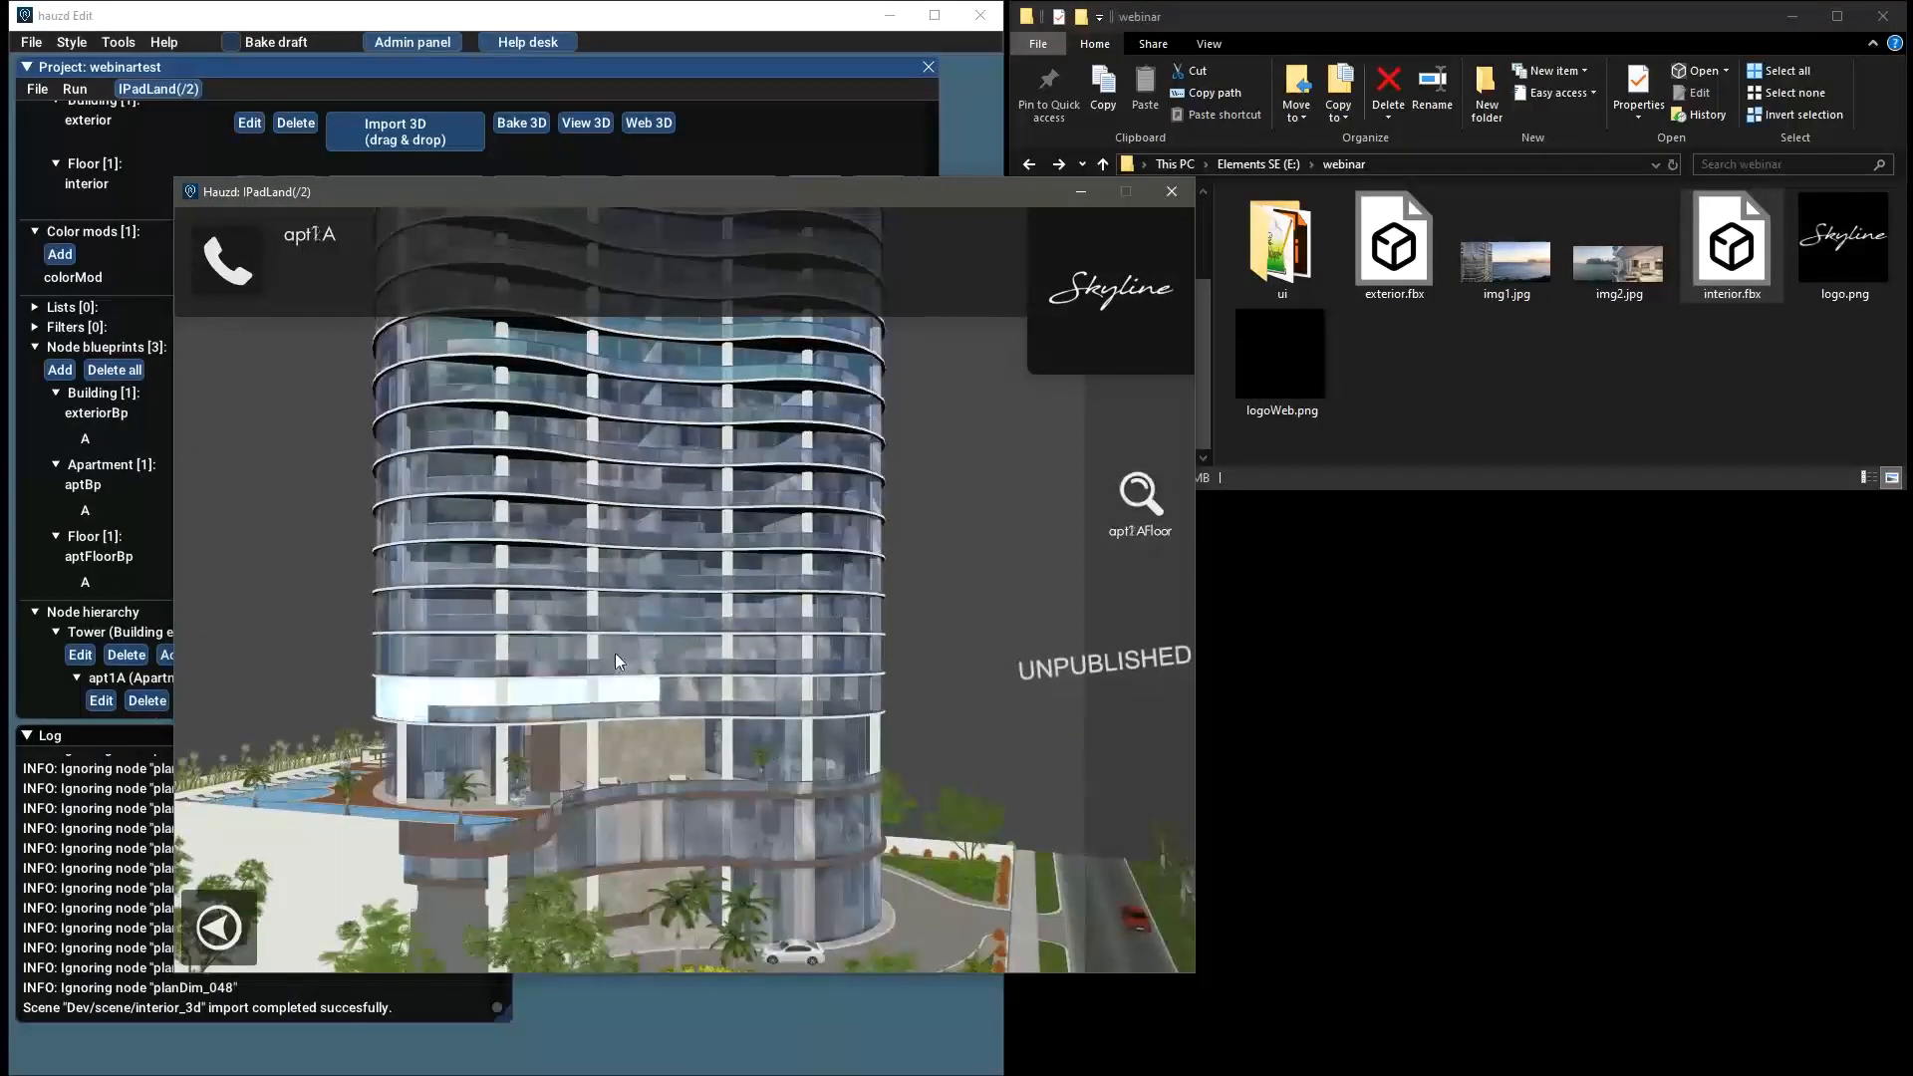
left_click(624, 655)
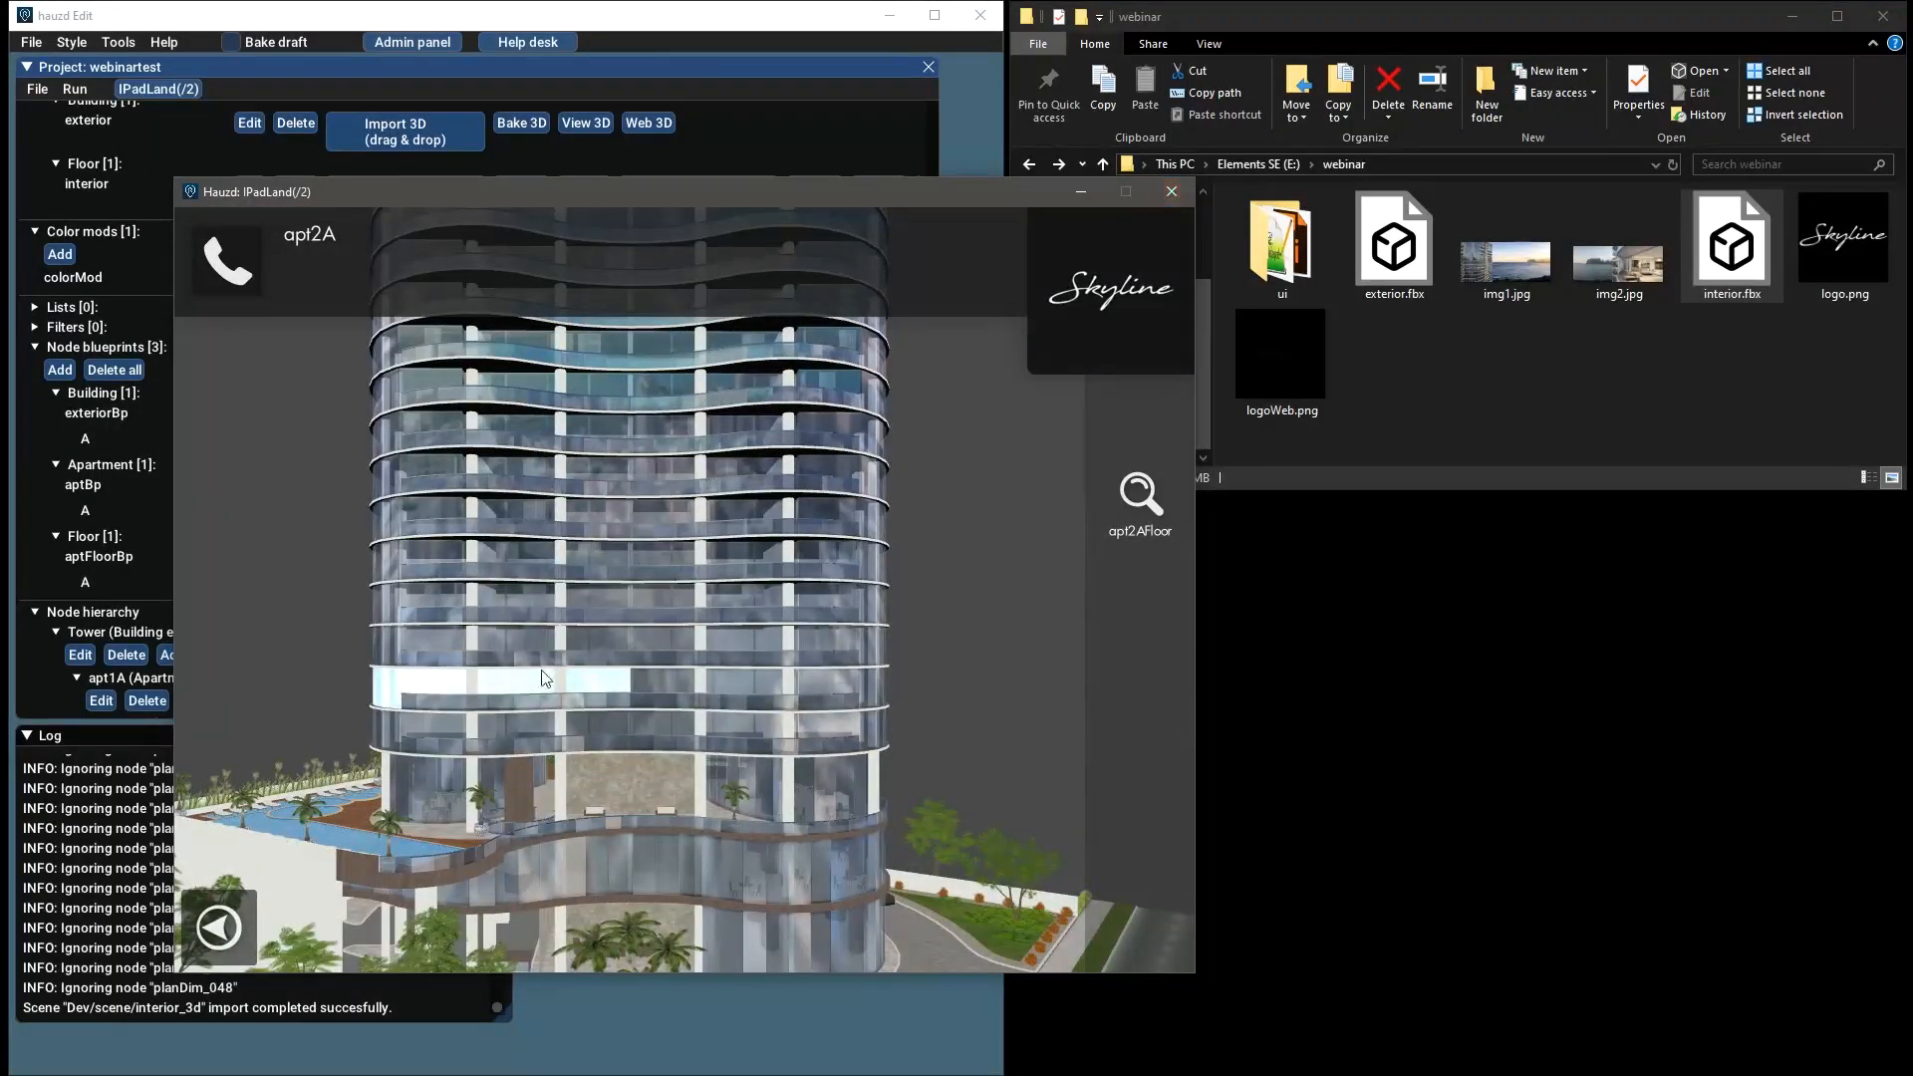
left_click(1172, 191)
scroll(323, 344, "up", 1)
scroll(432, 432, "down", 1)
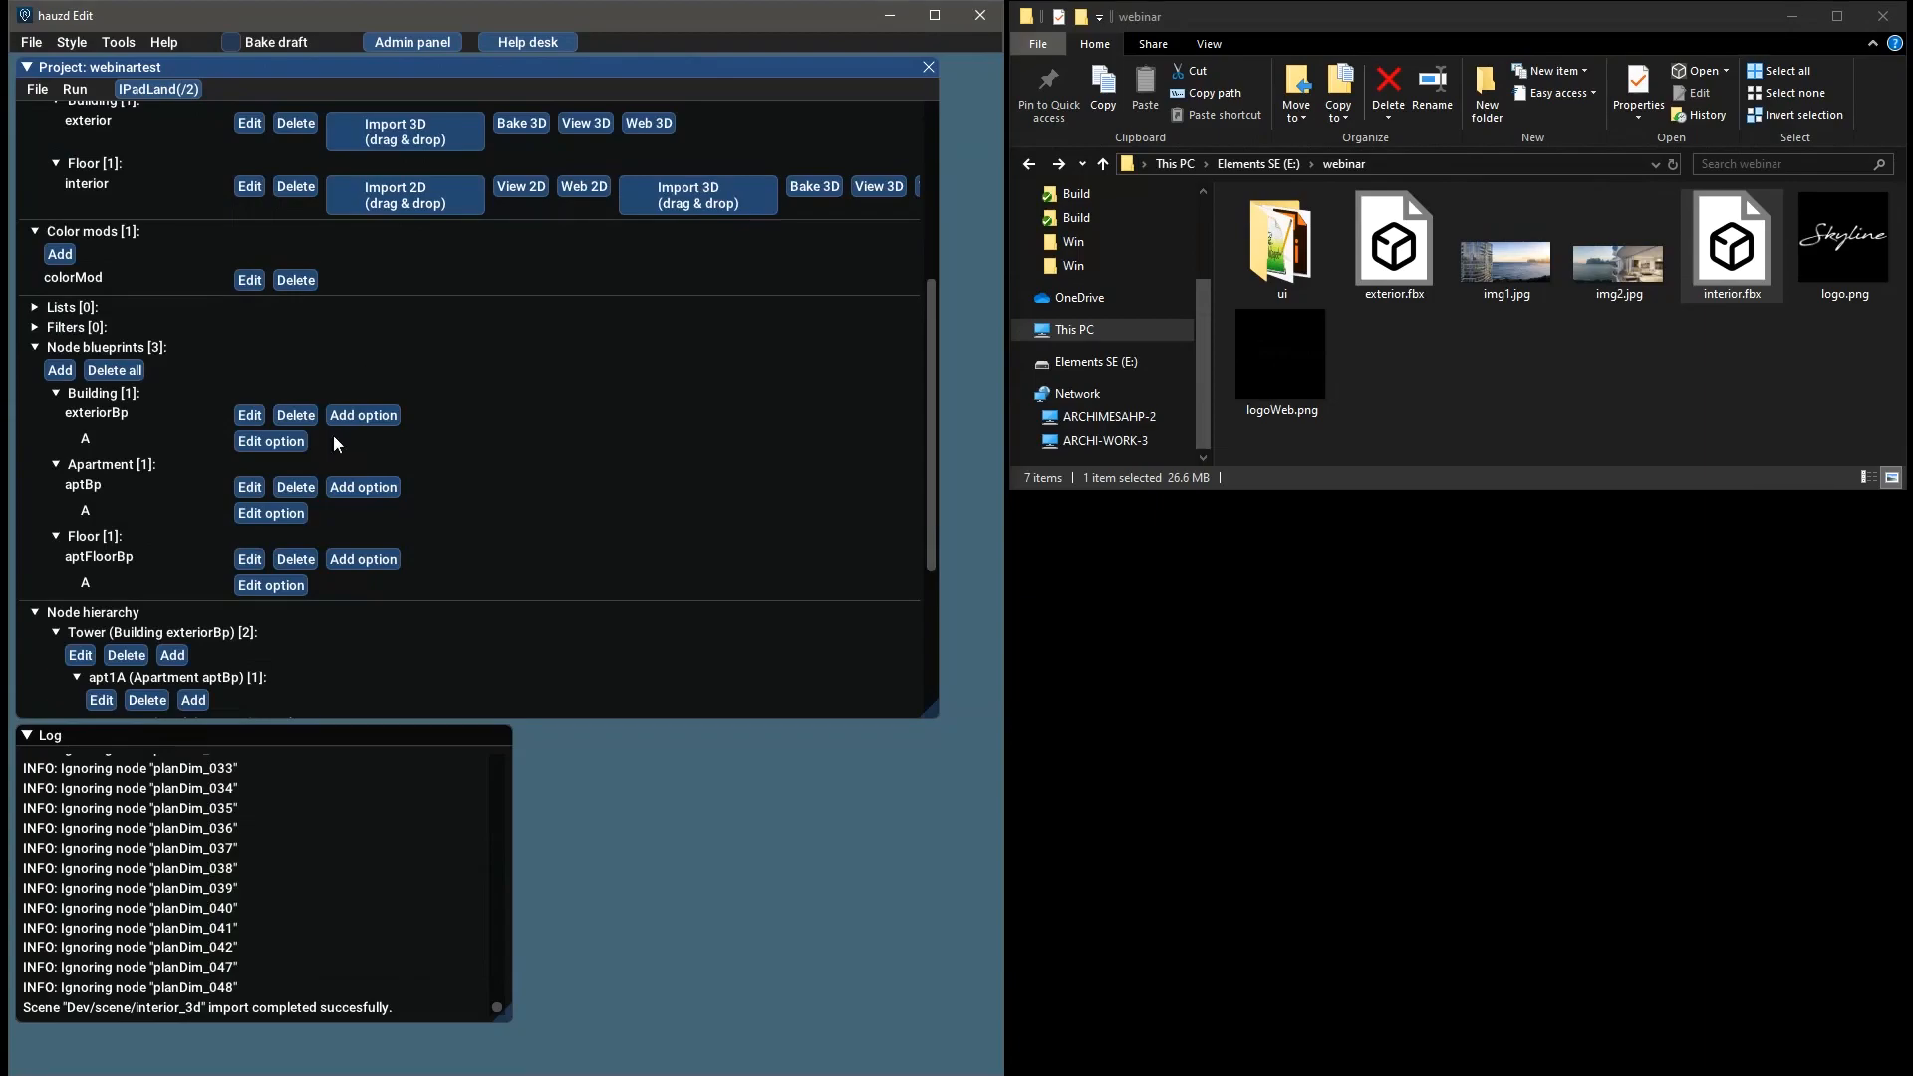
scroll(333, 444, "up", 2)
scroll(314, 417, "up", 2)
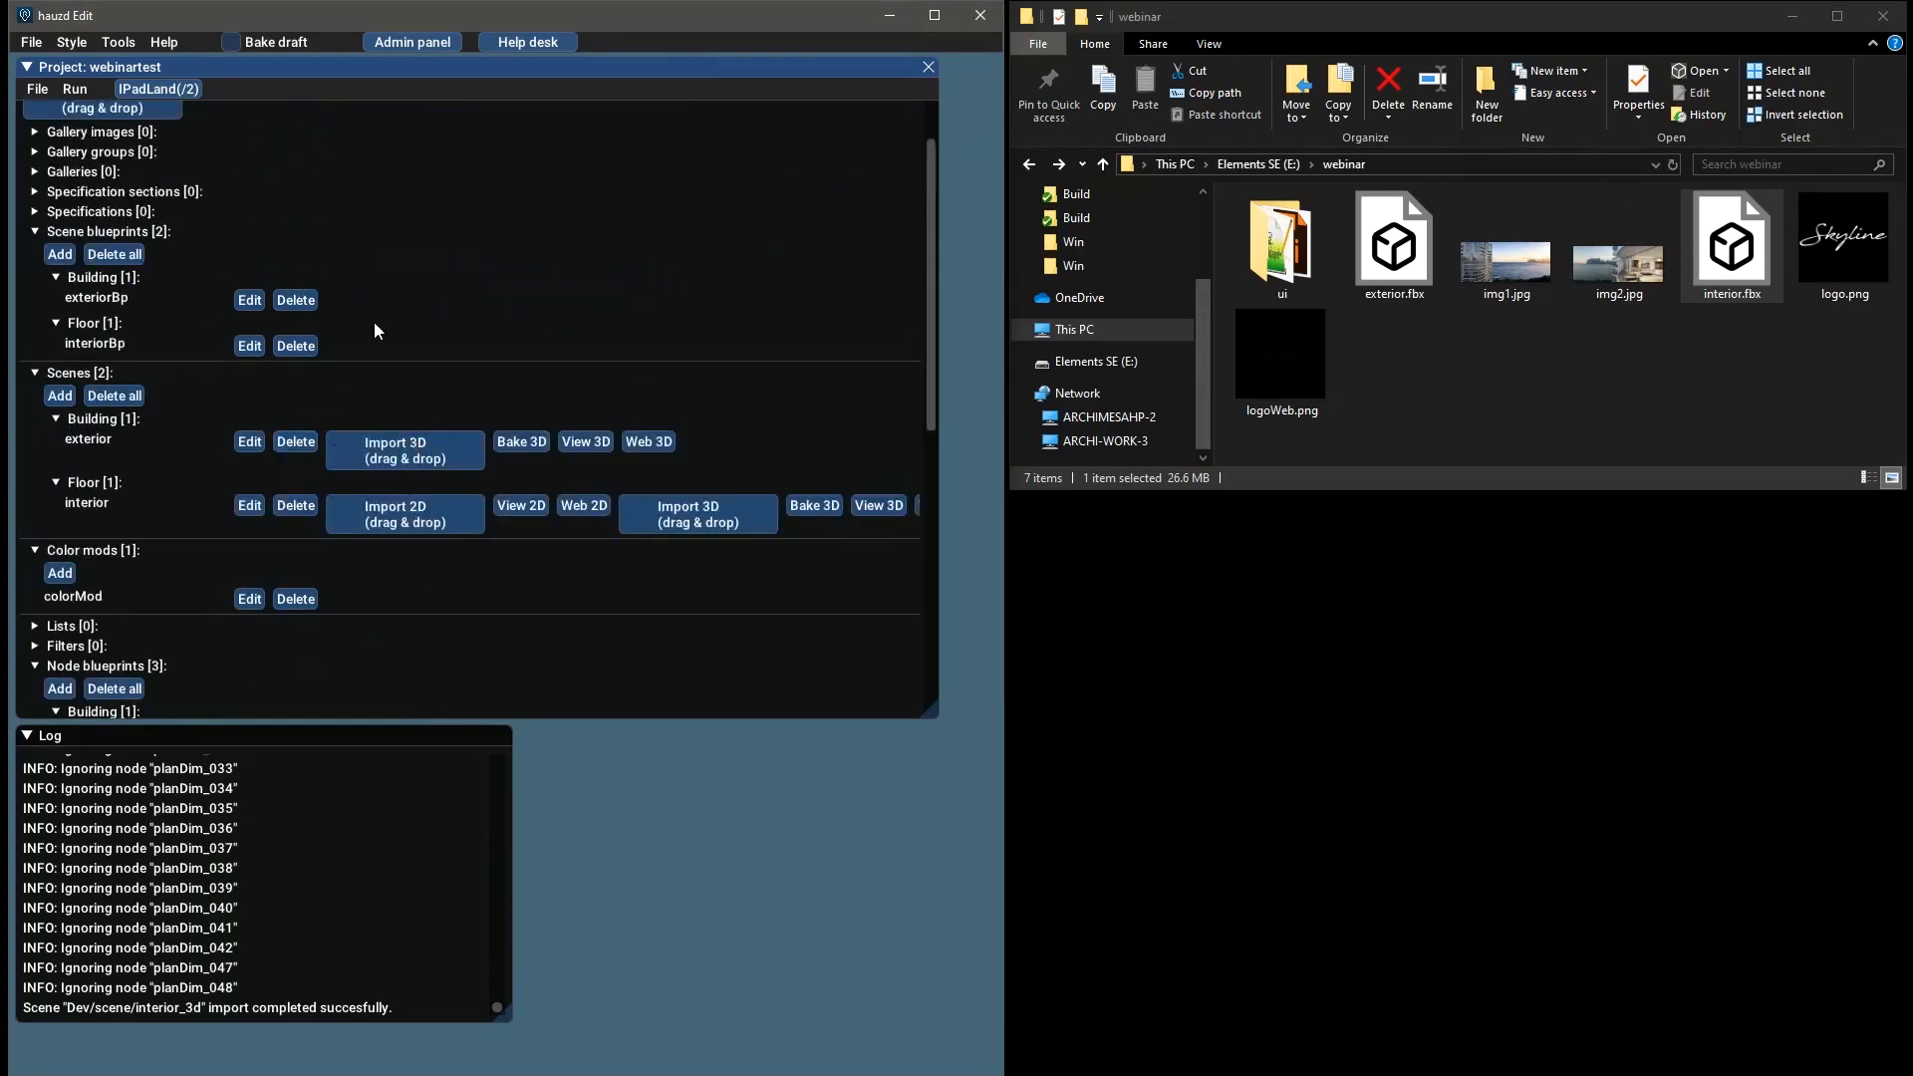
scroll(344, 499, "down", 3)
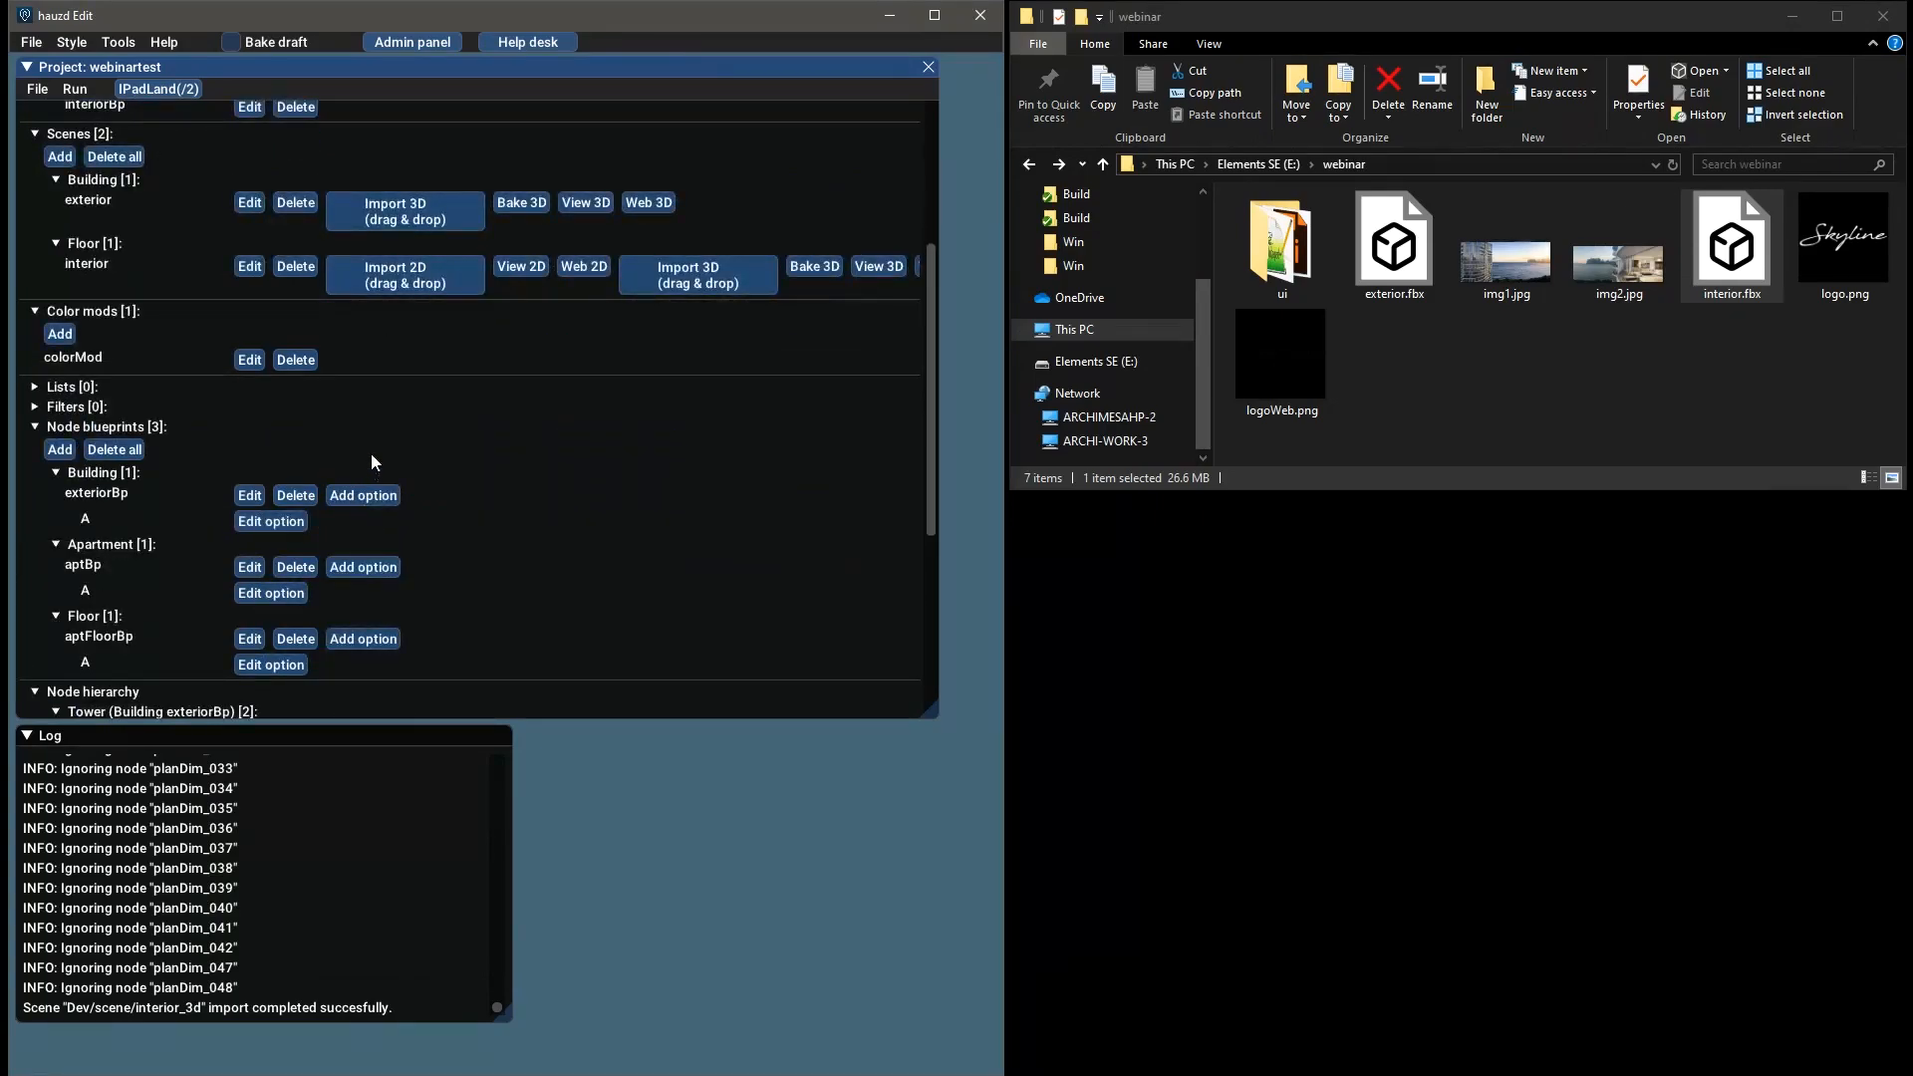
scroll(376, 463, "down", 1)
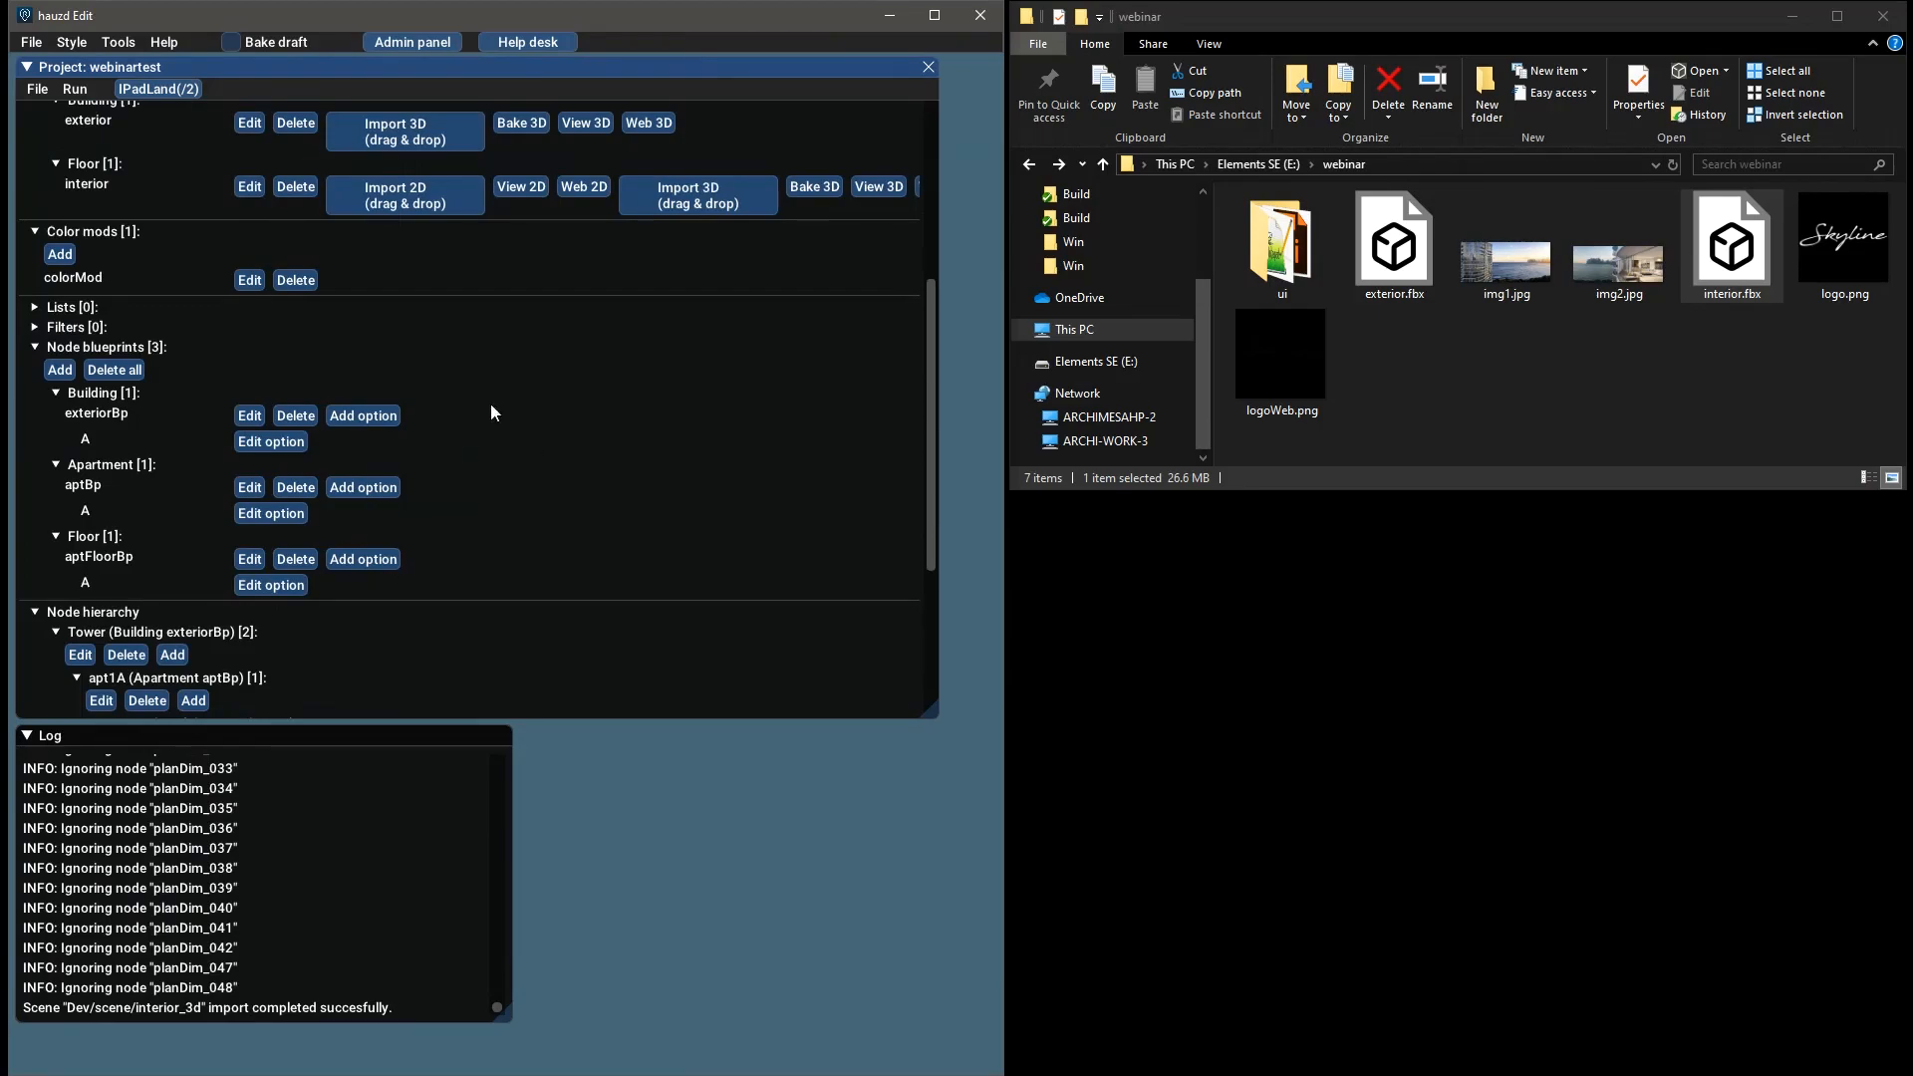
scroll(429, 369, "up", 2)
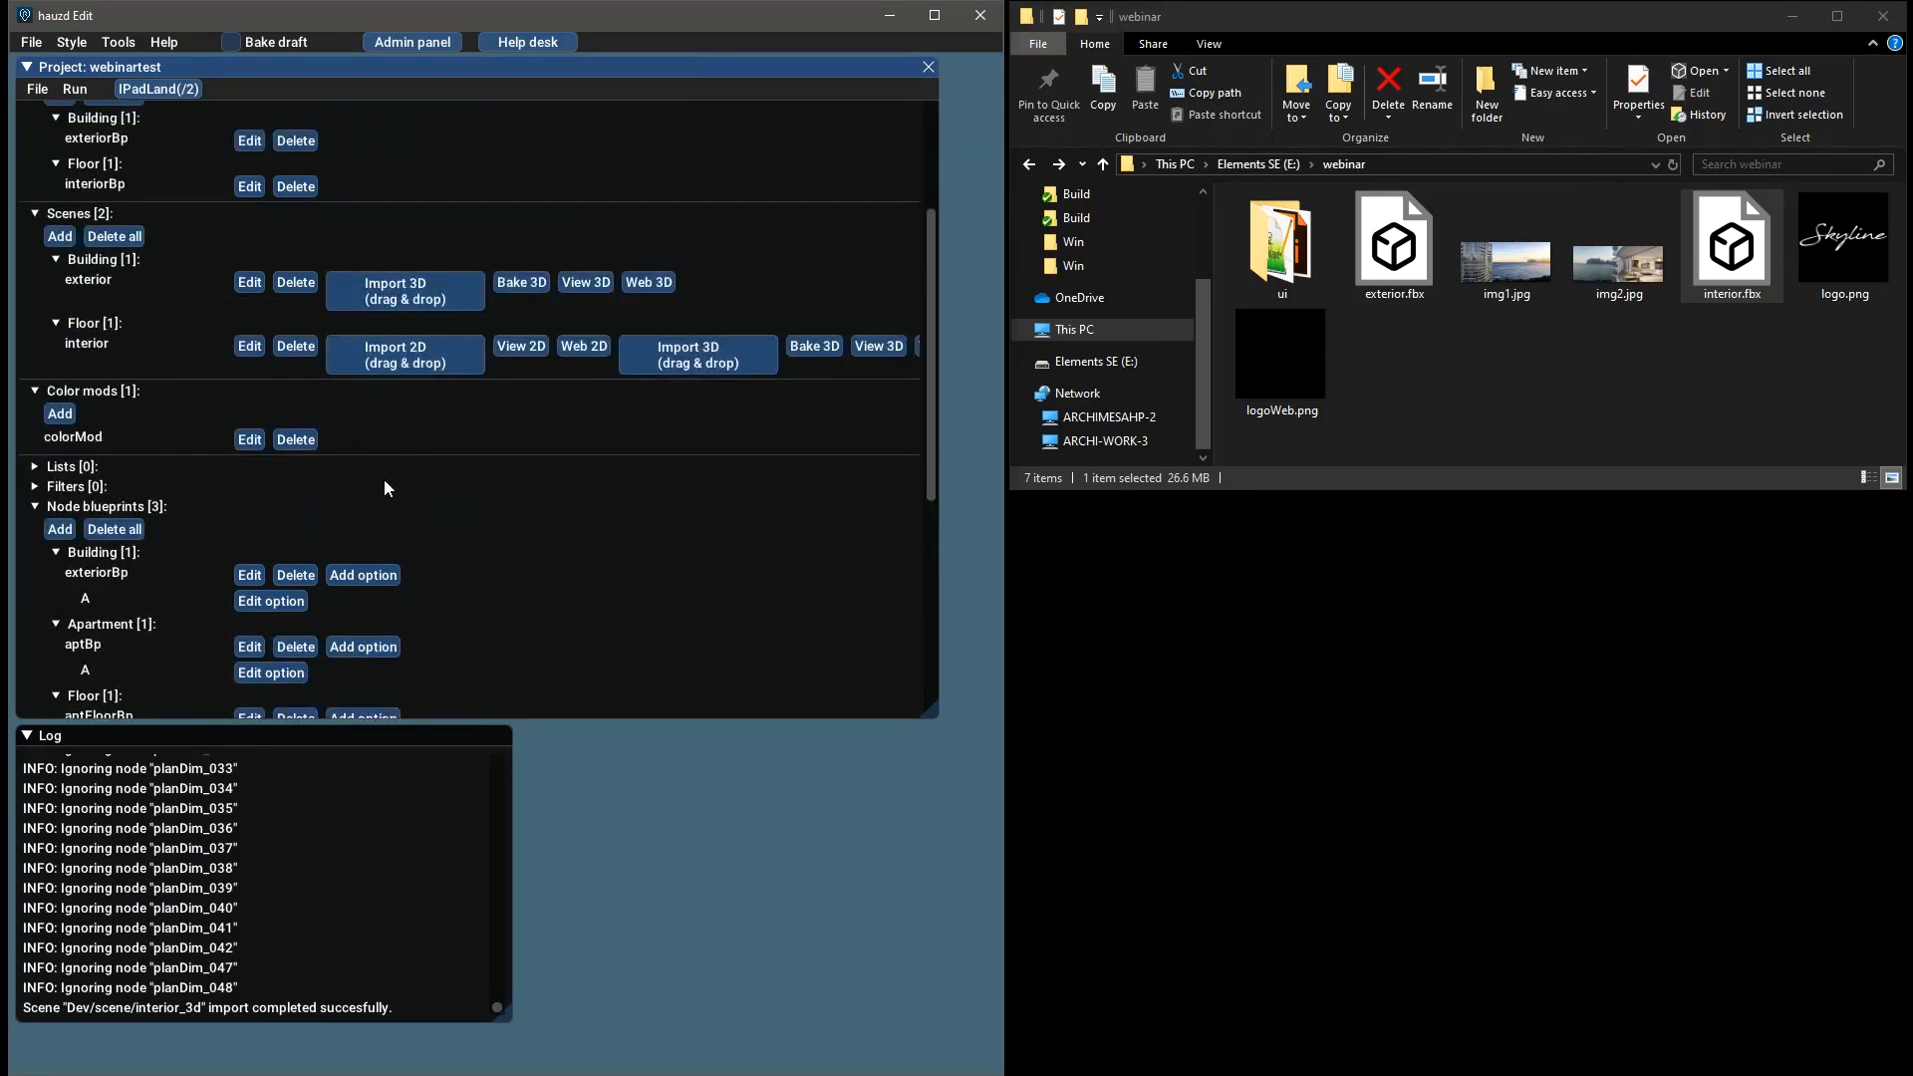
scroll(391, 434, "up", 1)
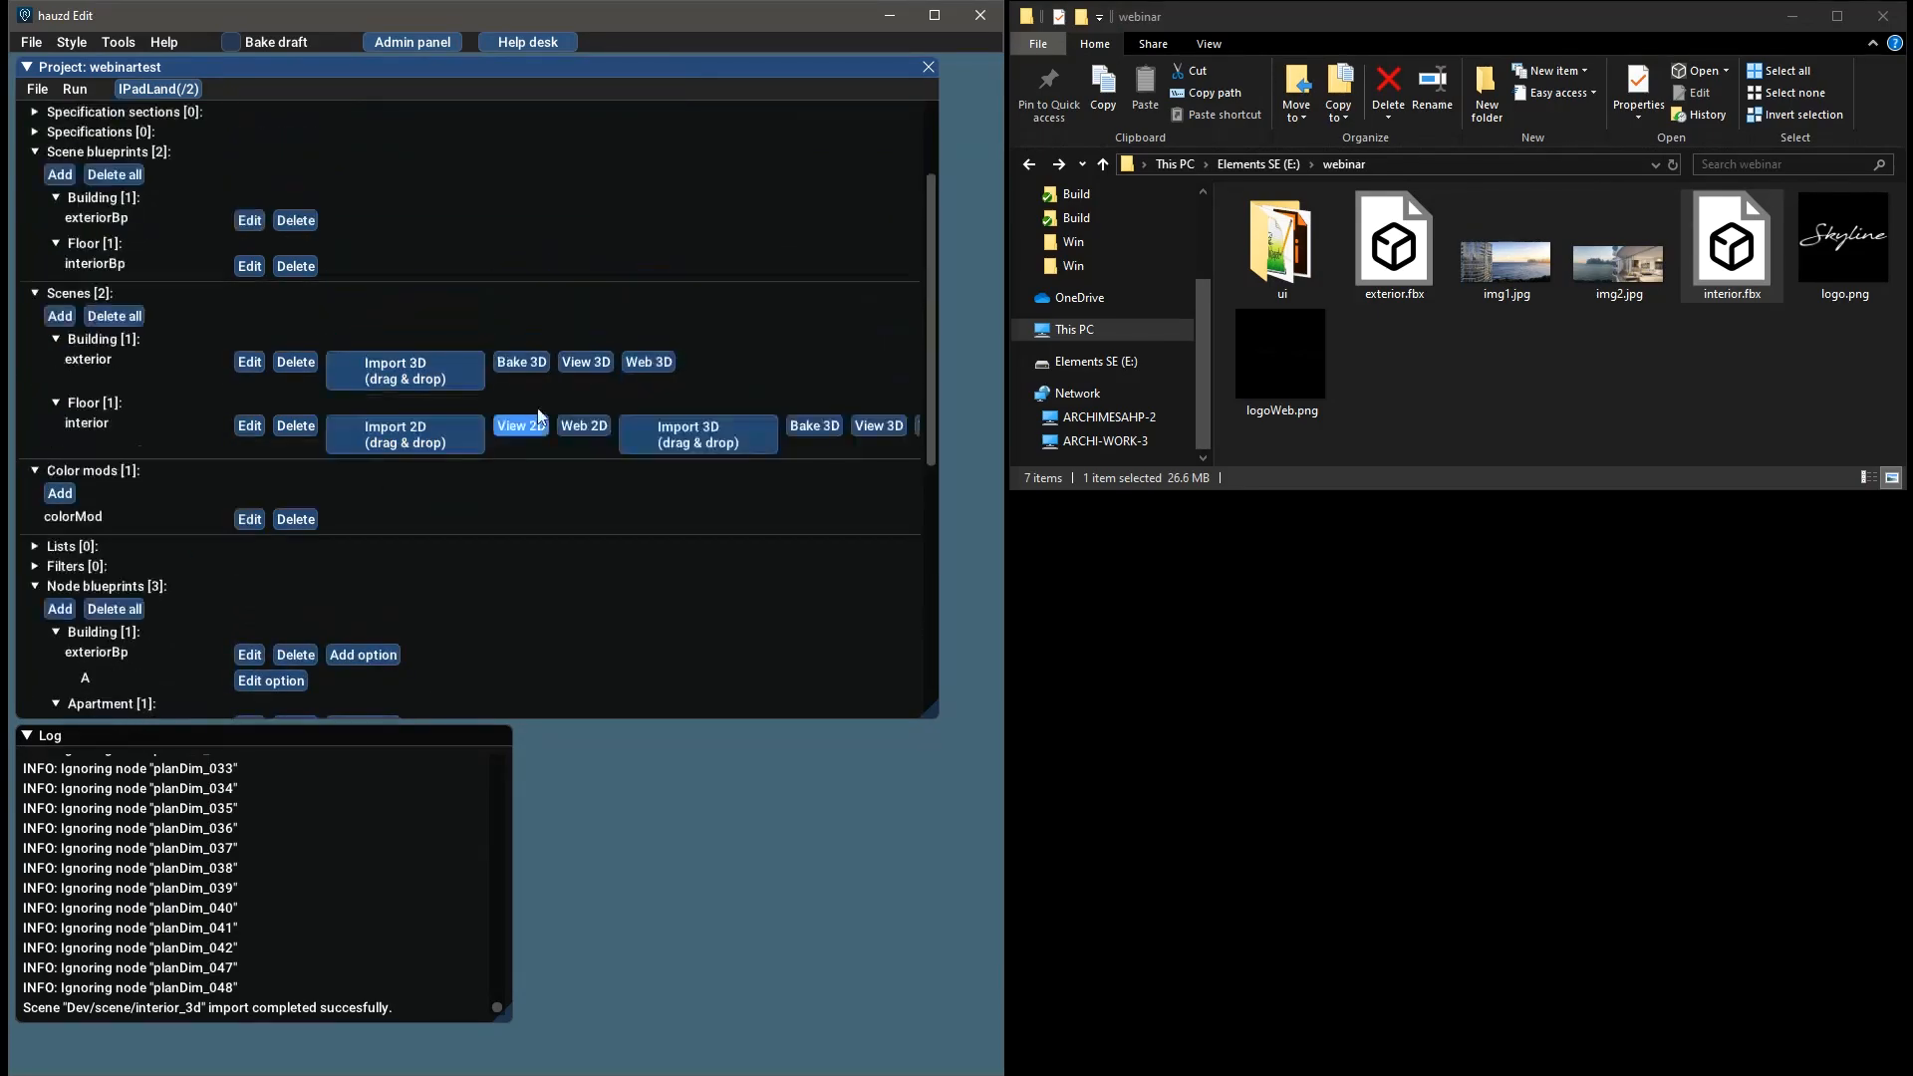
left_click(1513, 245)
left_click(1614, 247)
left_click_drag(1605, 394, 1536, 268)
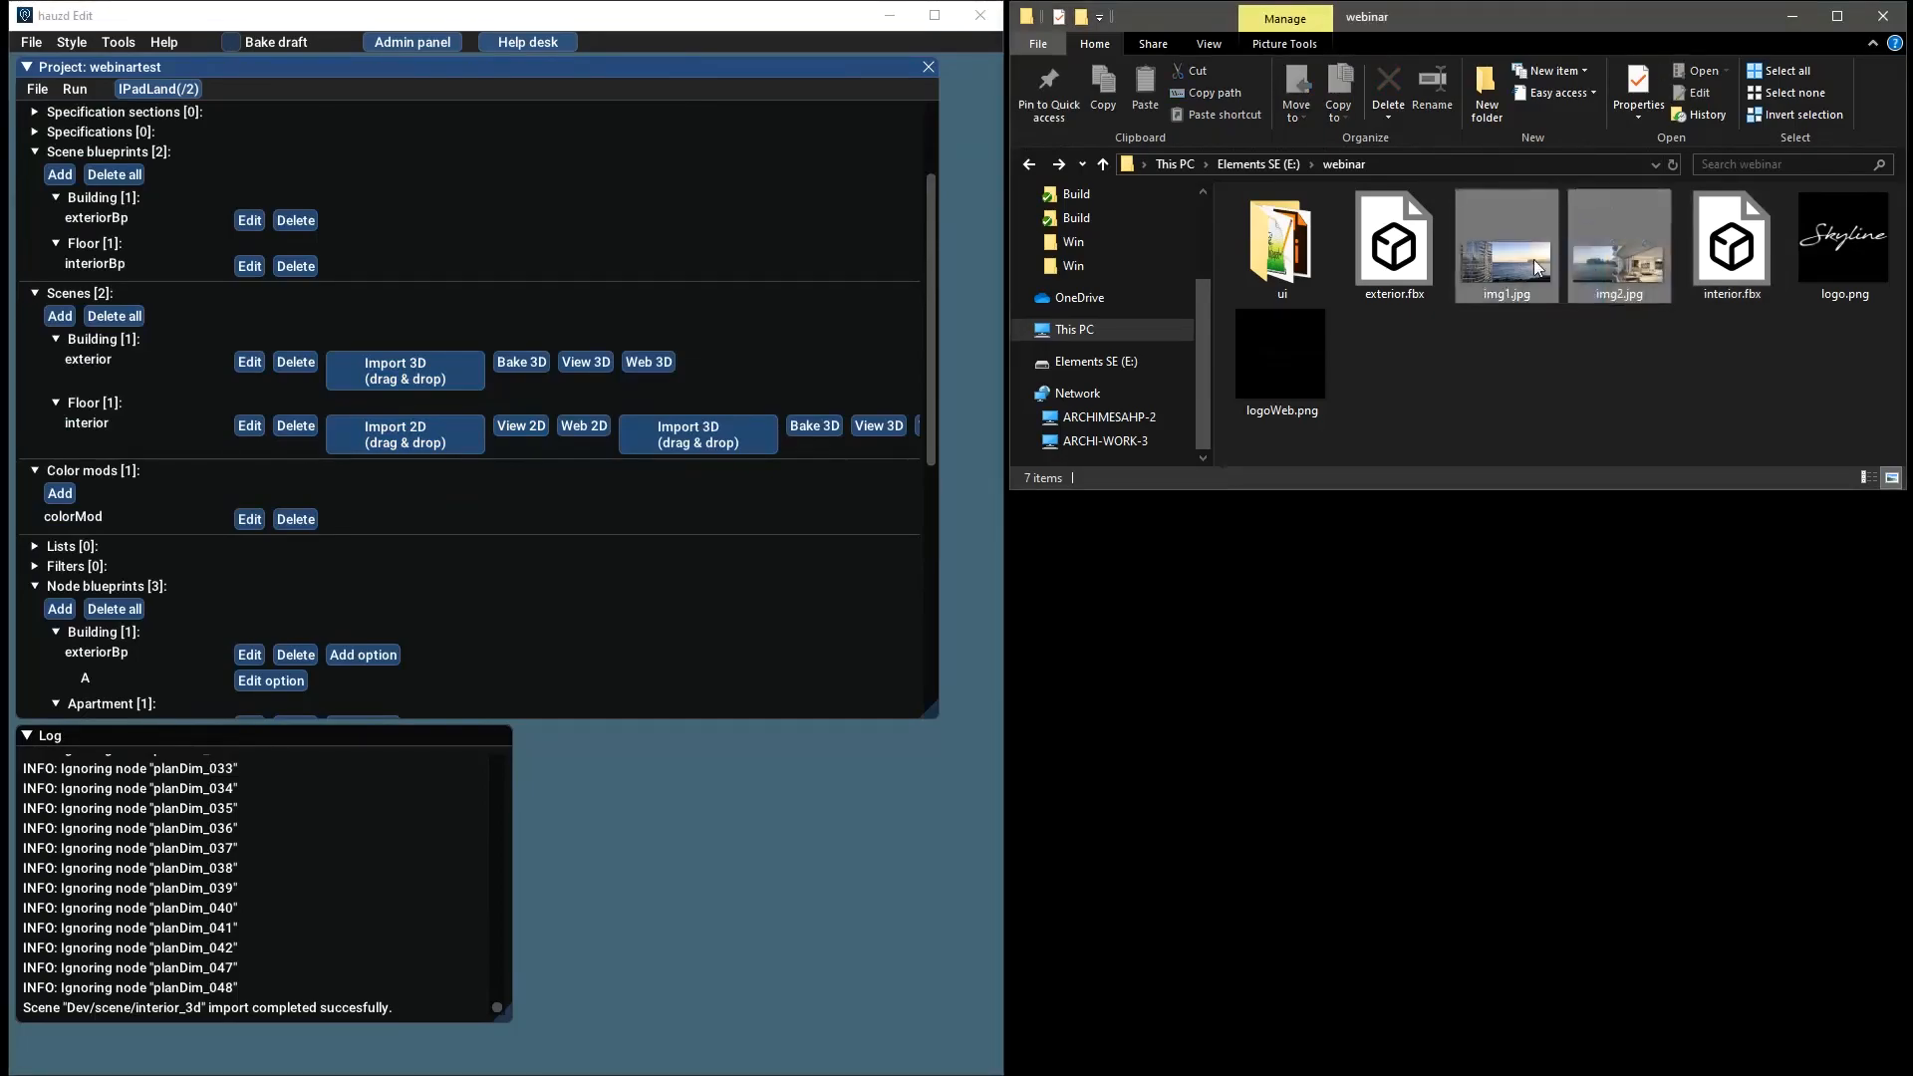
left_click(1600, 261)
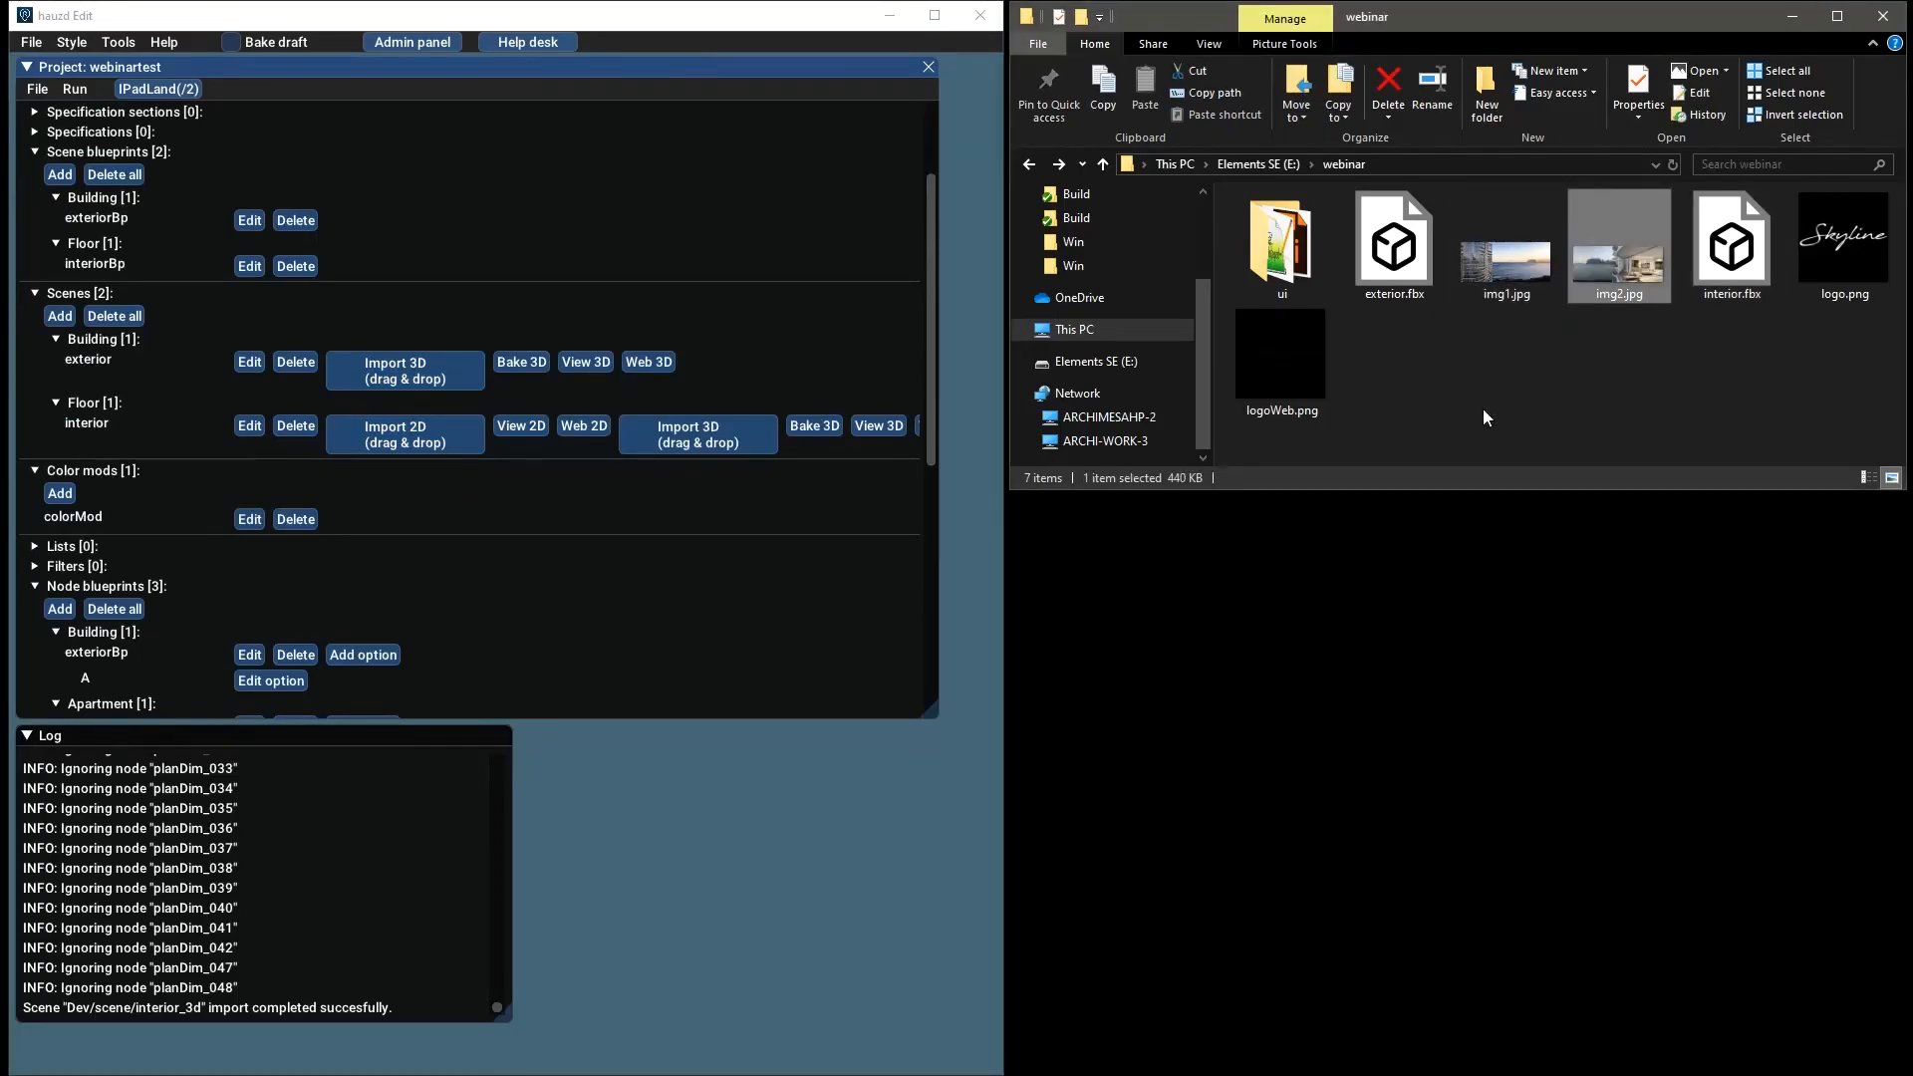
Add a prime gallery image named img1 to the architecture section and import img1.jpg into it
scroll(224, 412, "up", 1)
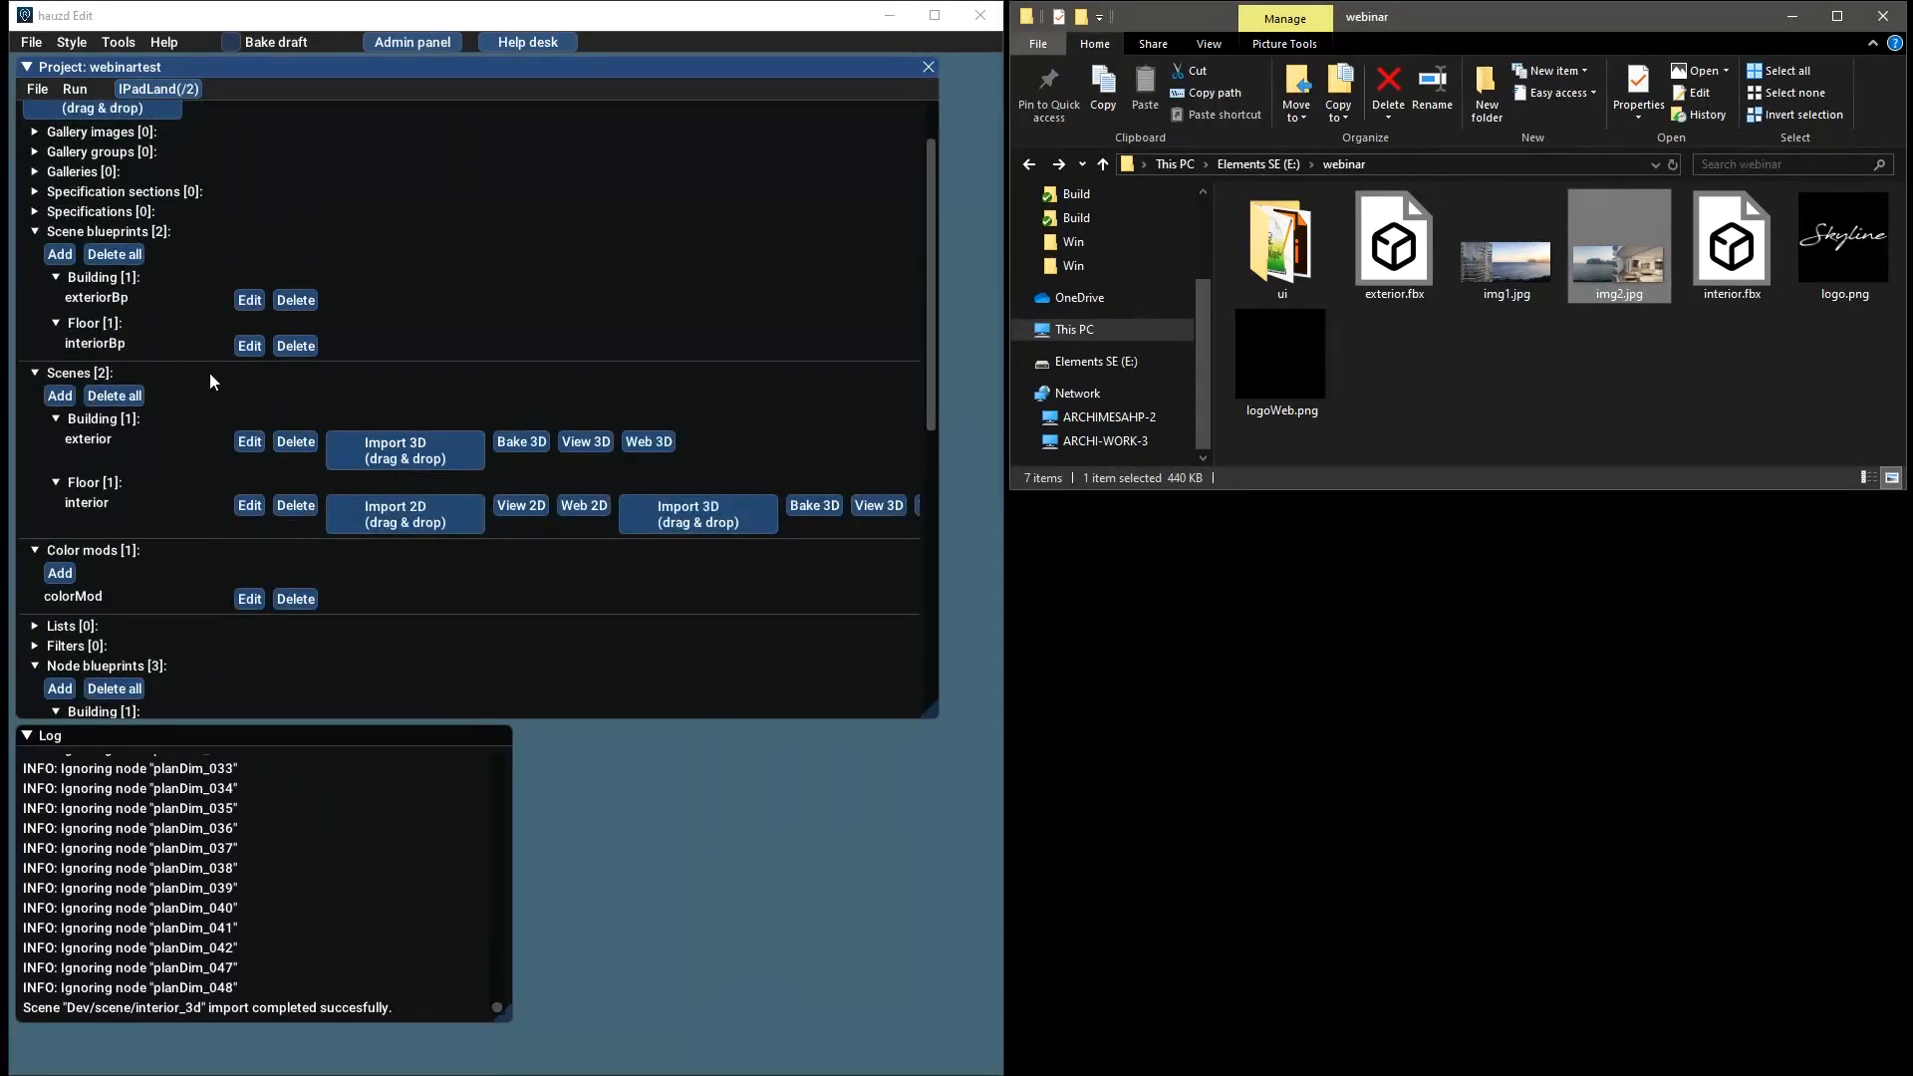
scroll(223, 307, "up", 1)
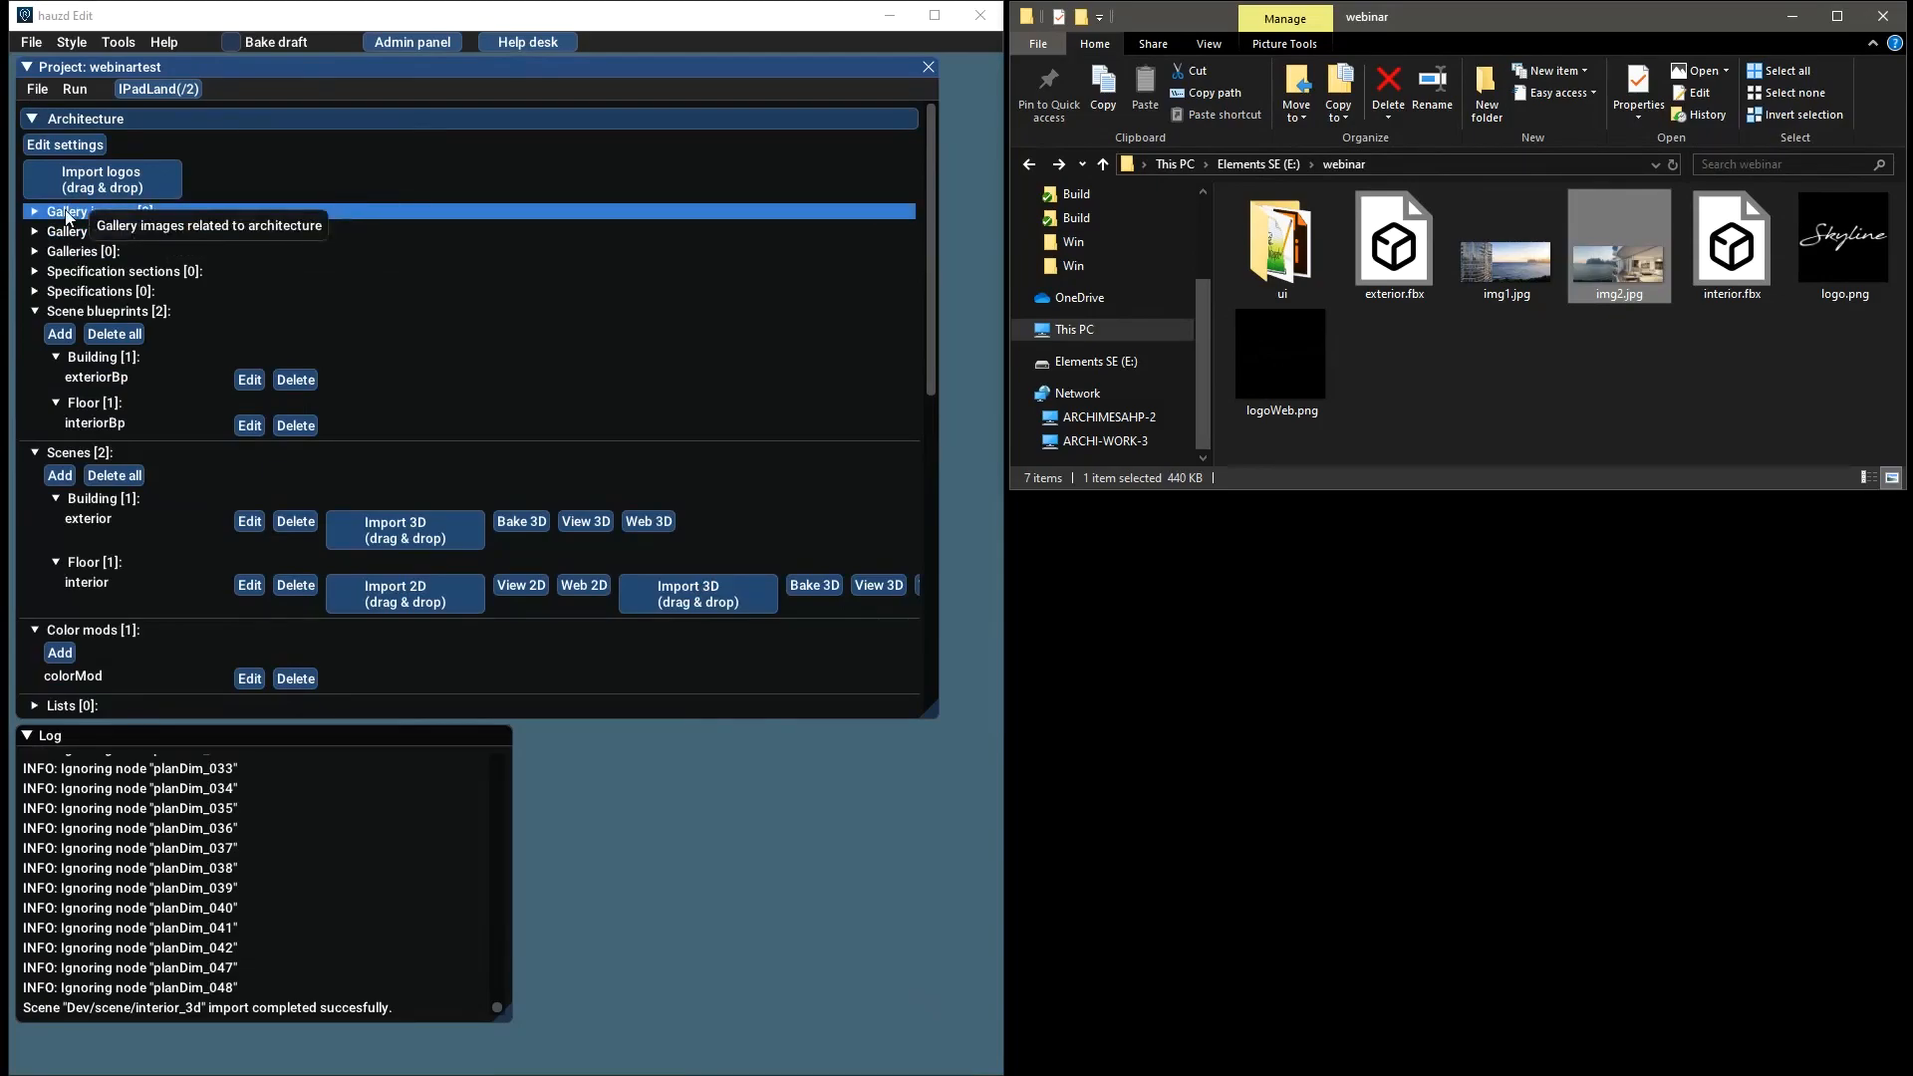
left_click(130, 211)
left_click(60, 236)
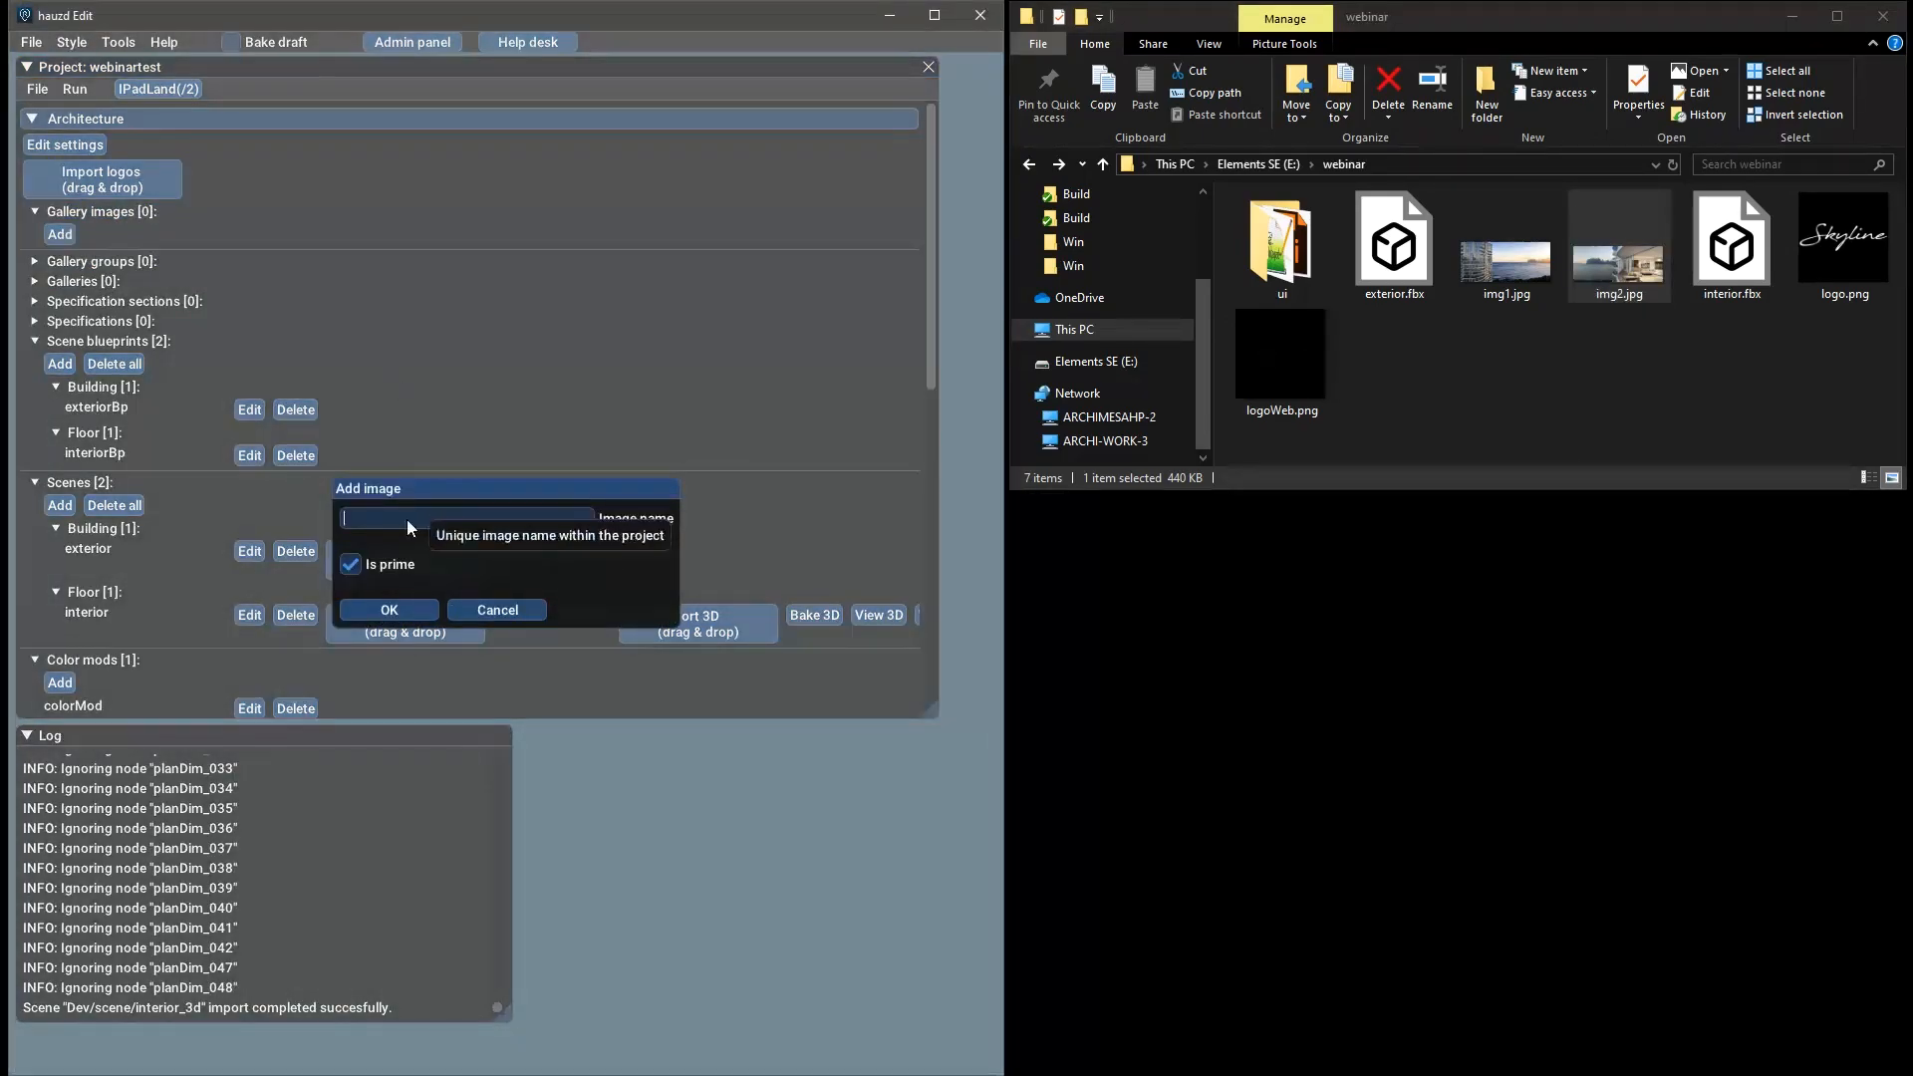
type("img1")
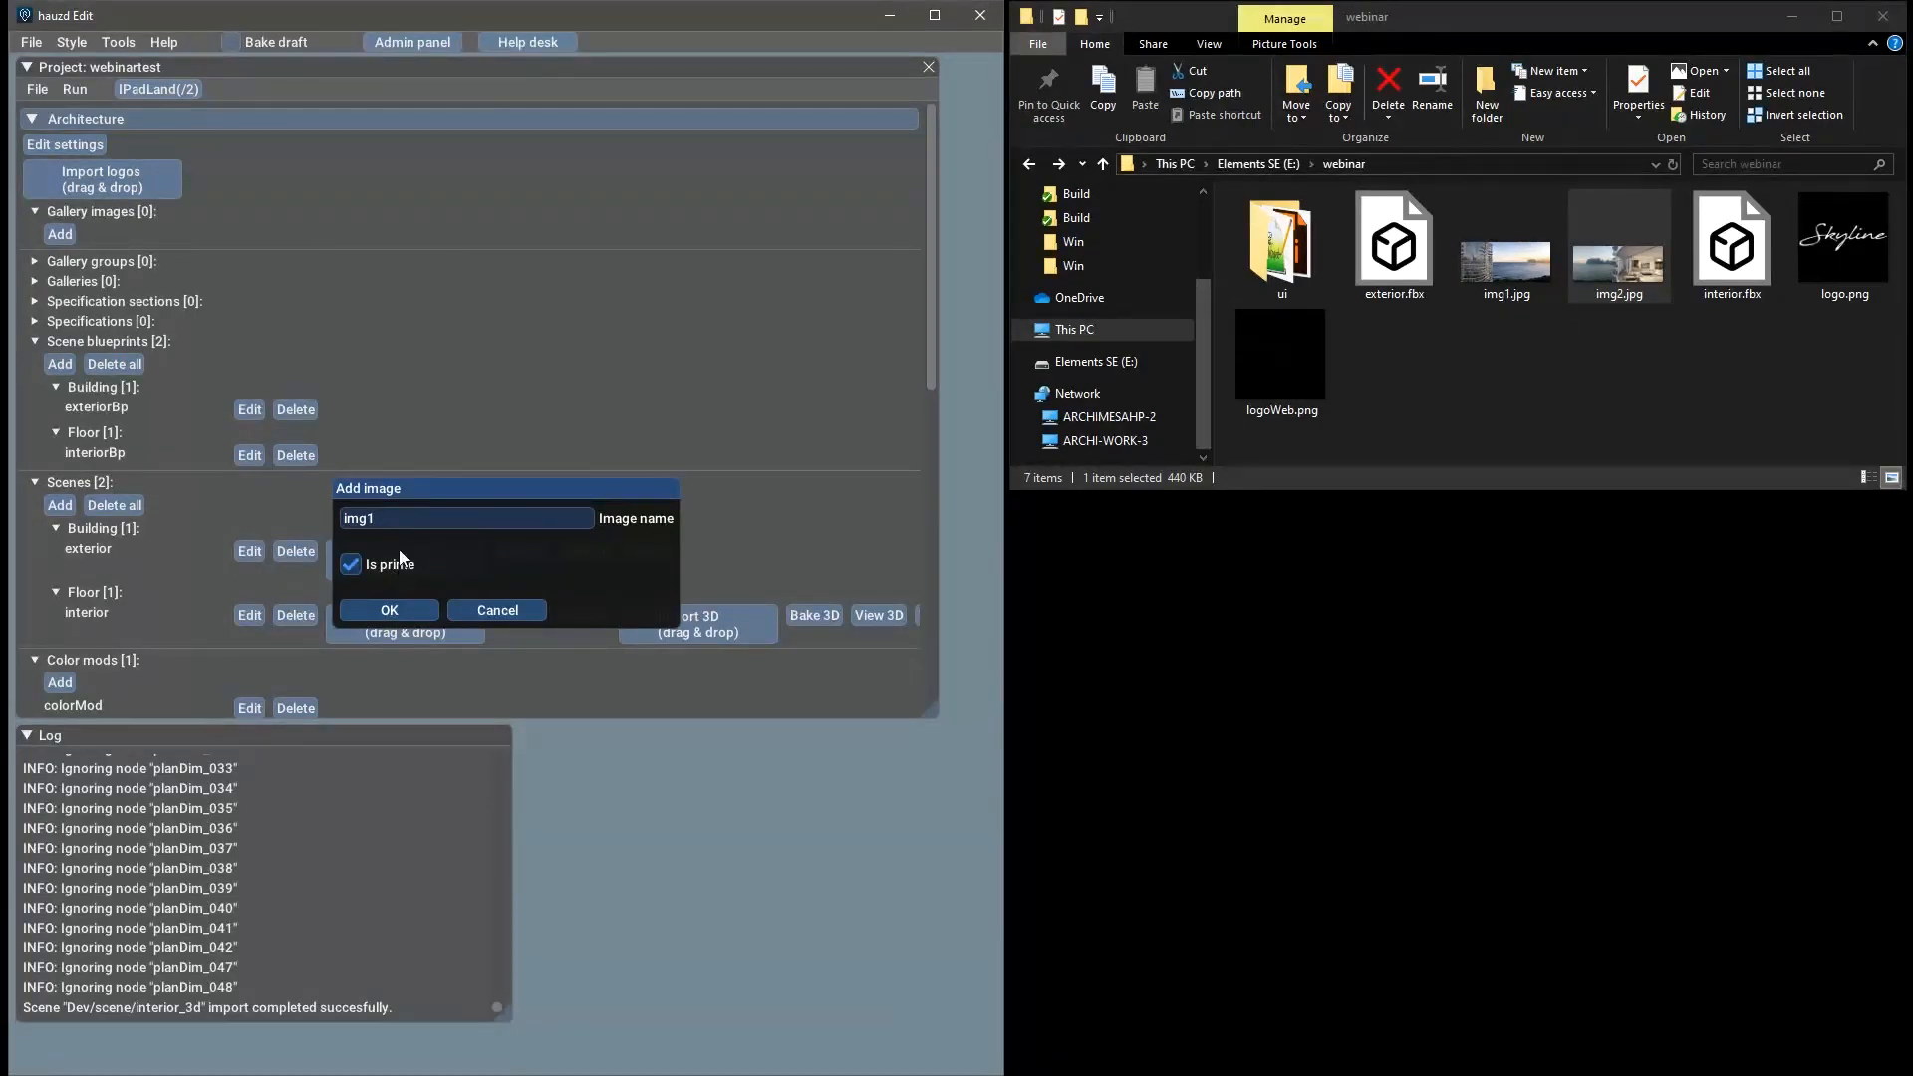
left_click(397, 609)
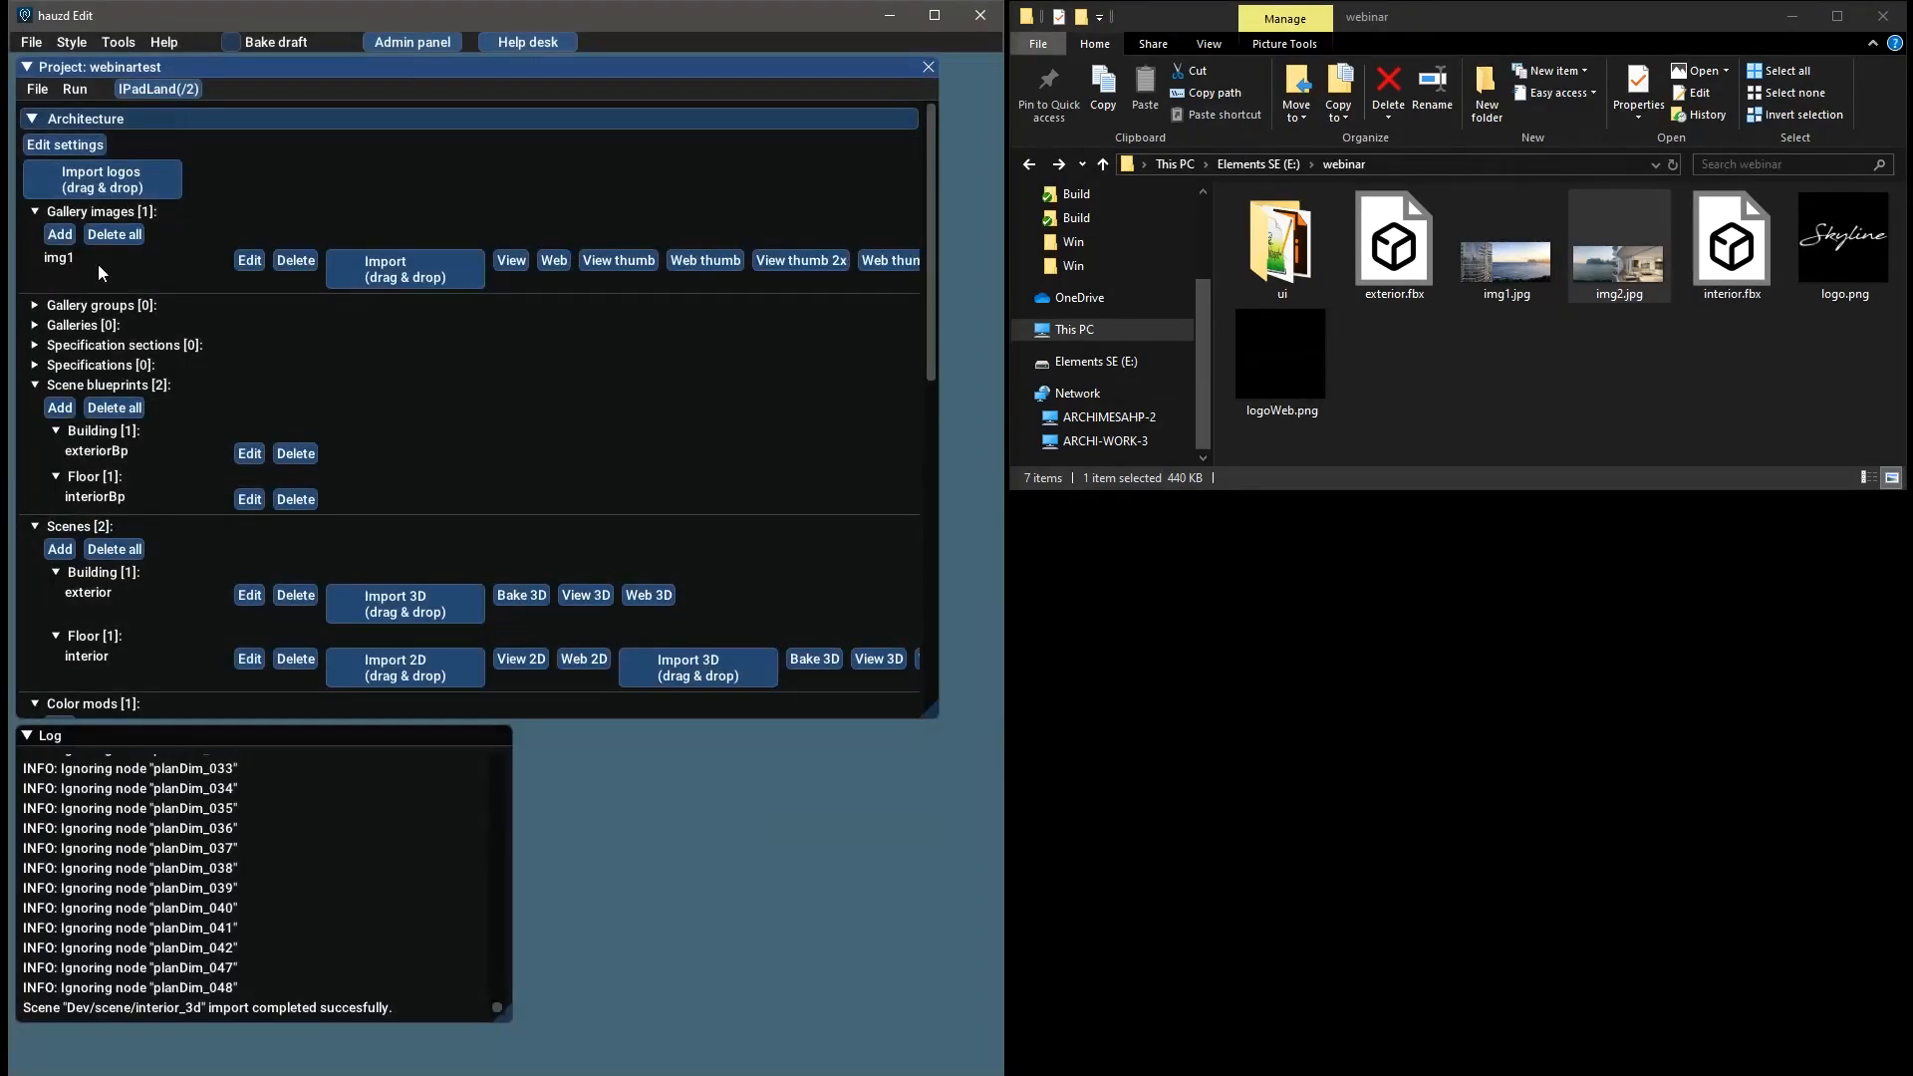
left_click_drag(1522, 267, 401, 261)
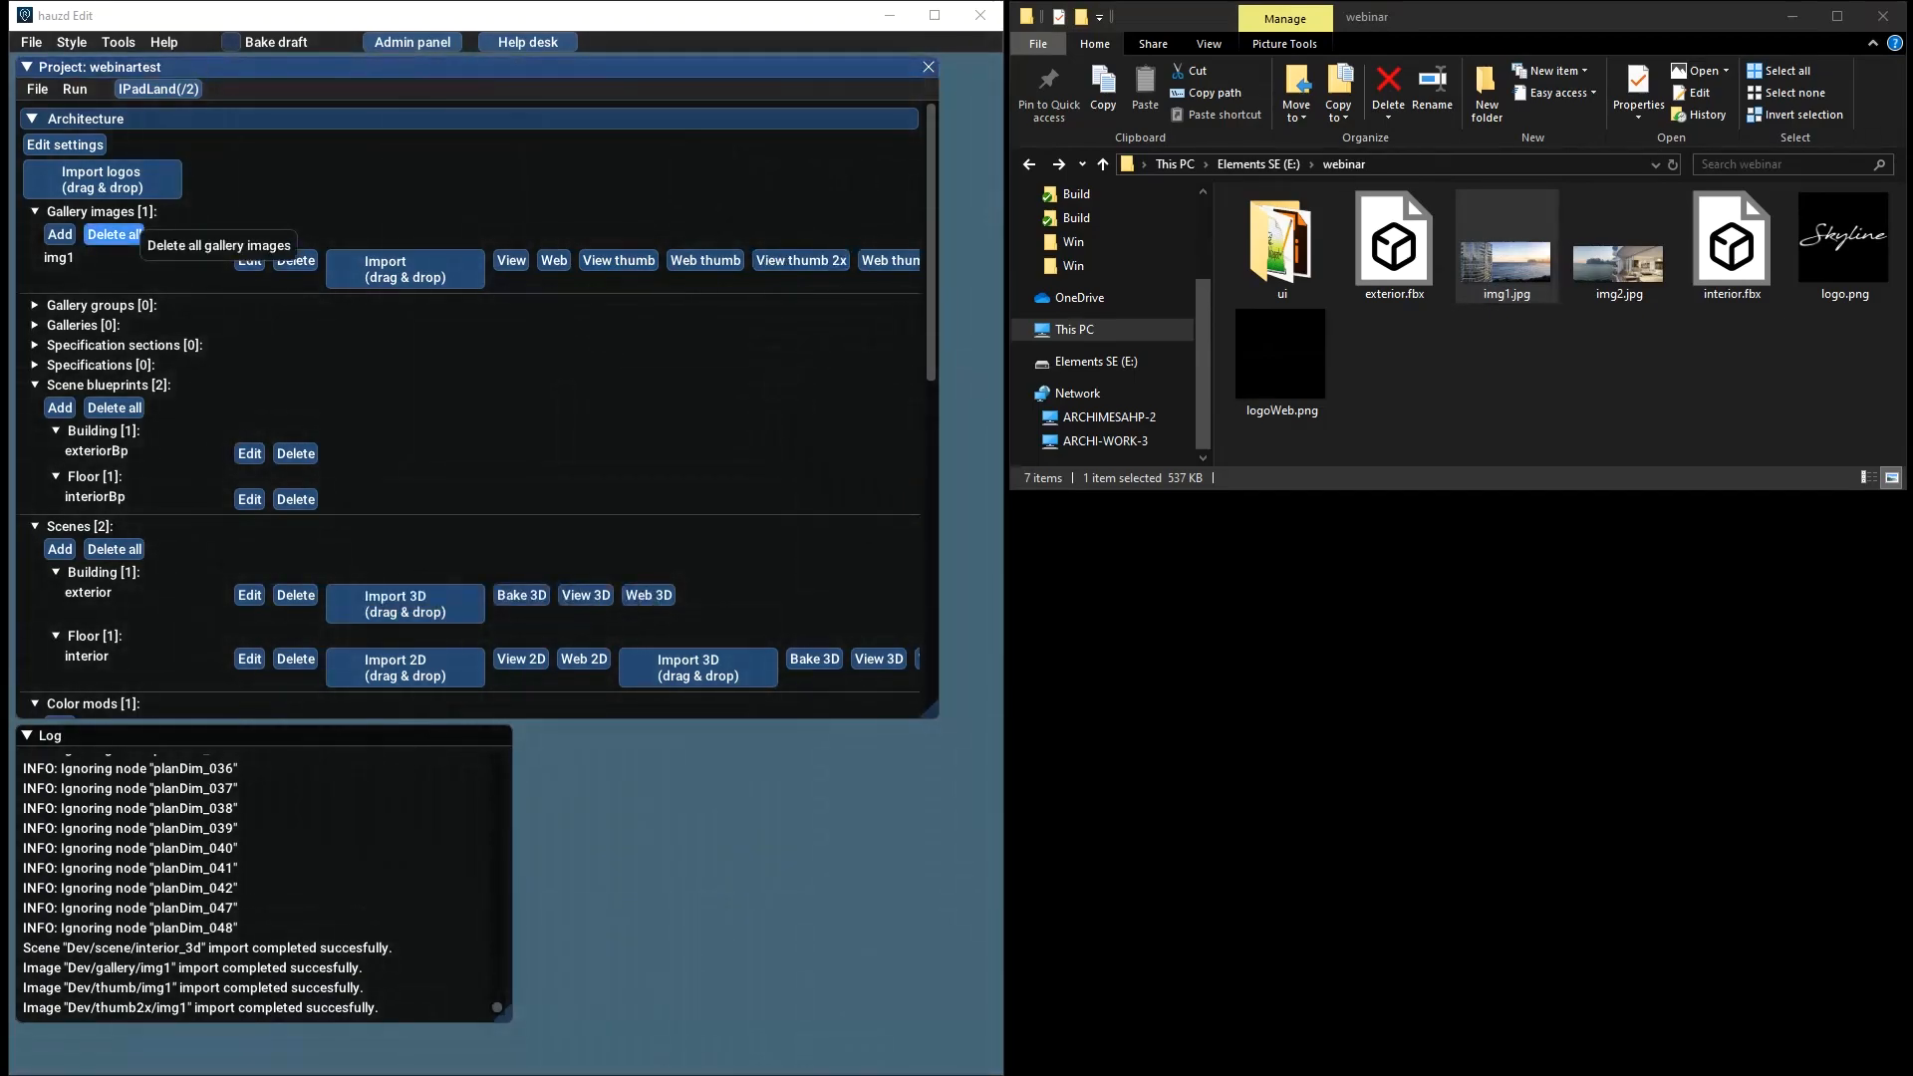
View the thumbnail and 2x thumbnail of gallery image img1, and close both image windows
left_click(630, 263)
left_click(634, 267)
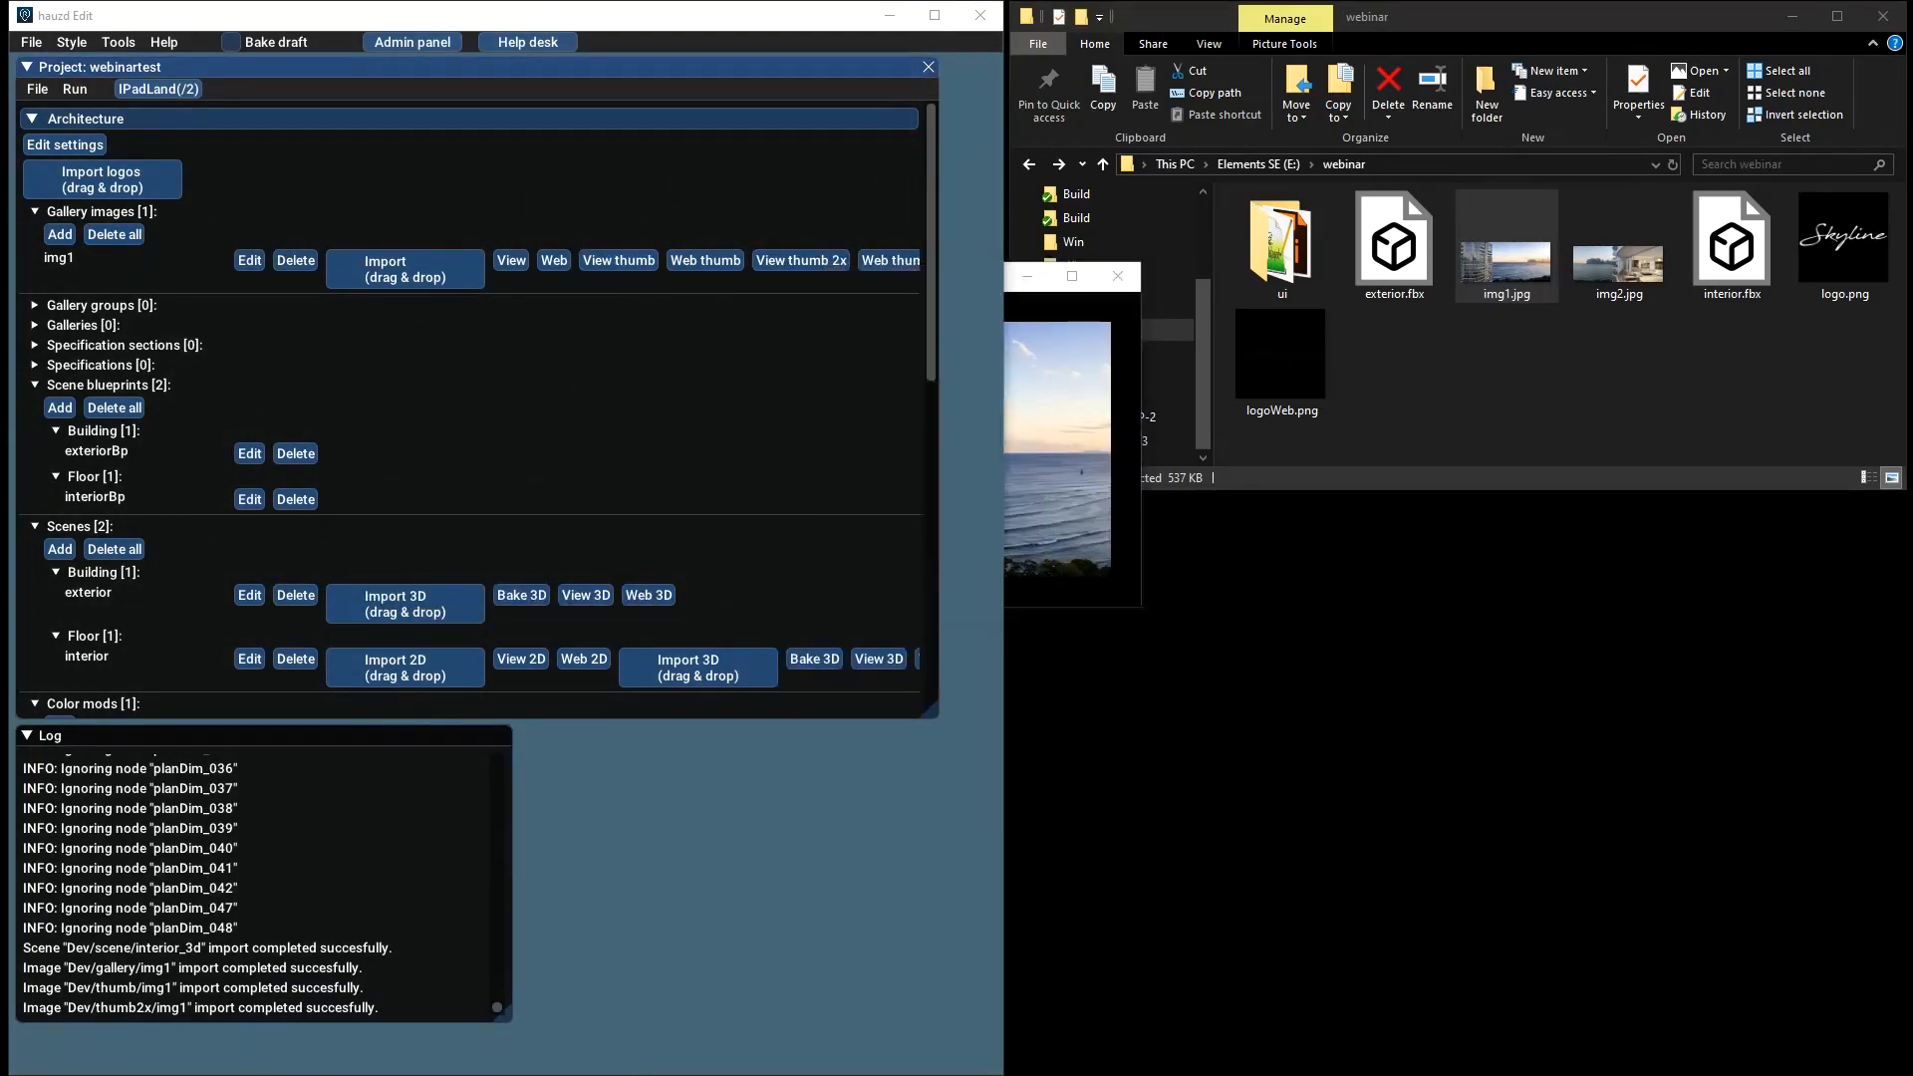
left_click_drag(255, 496, 685, 383)
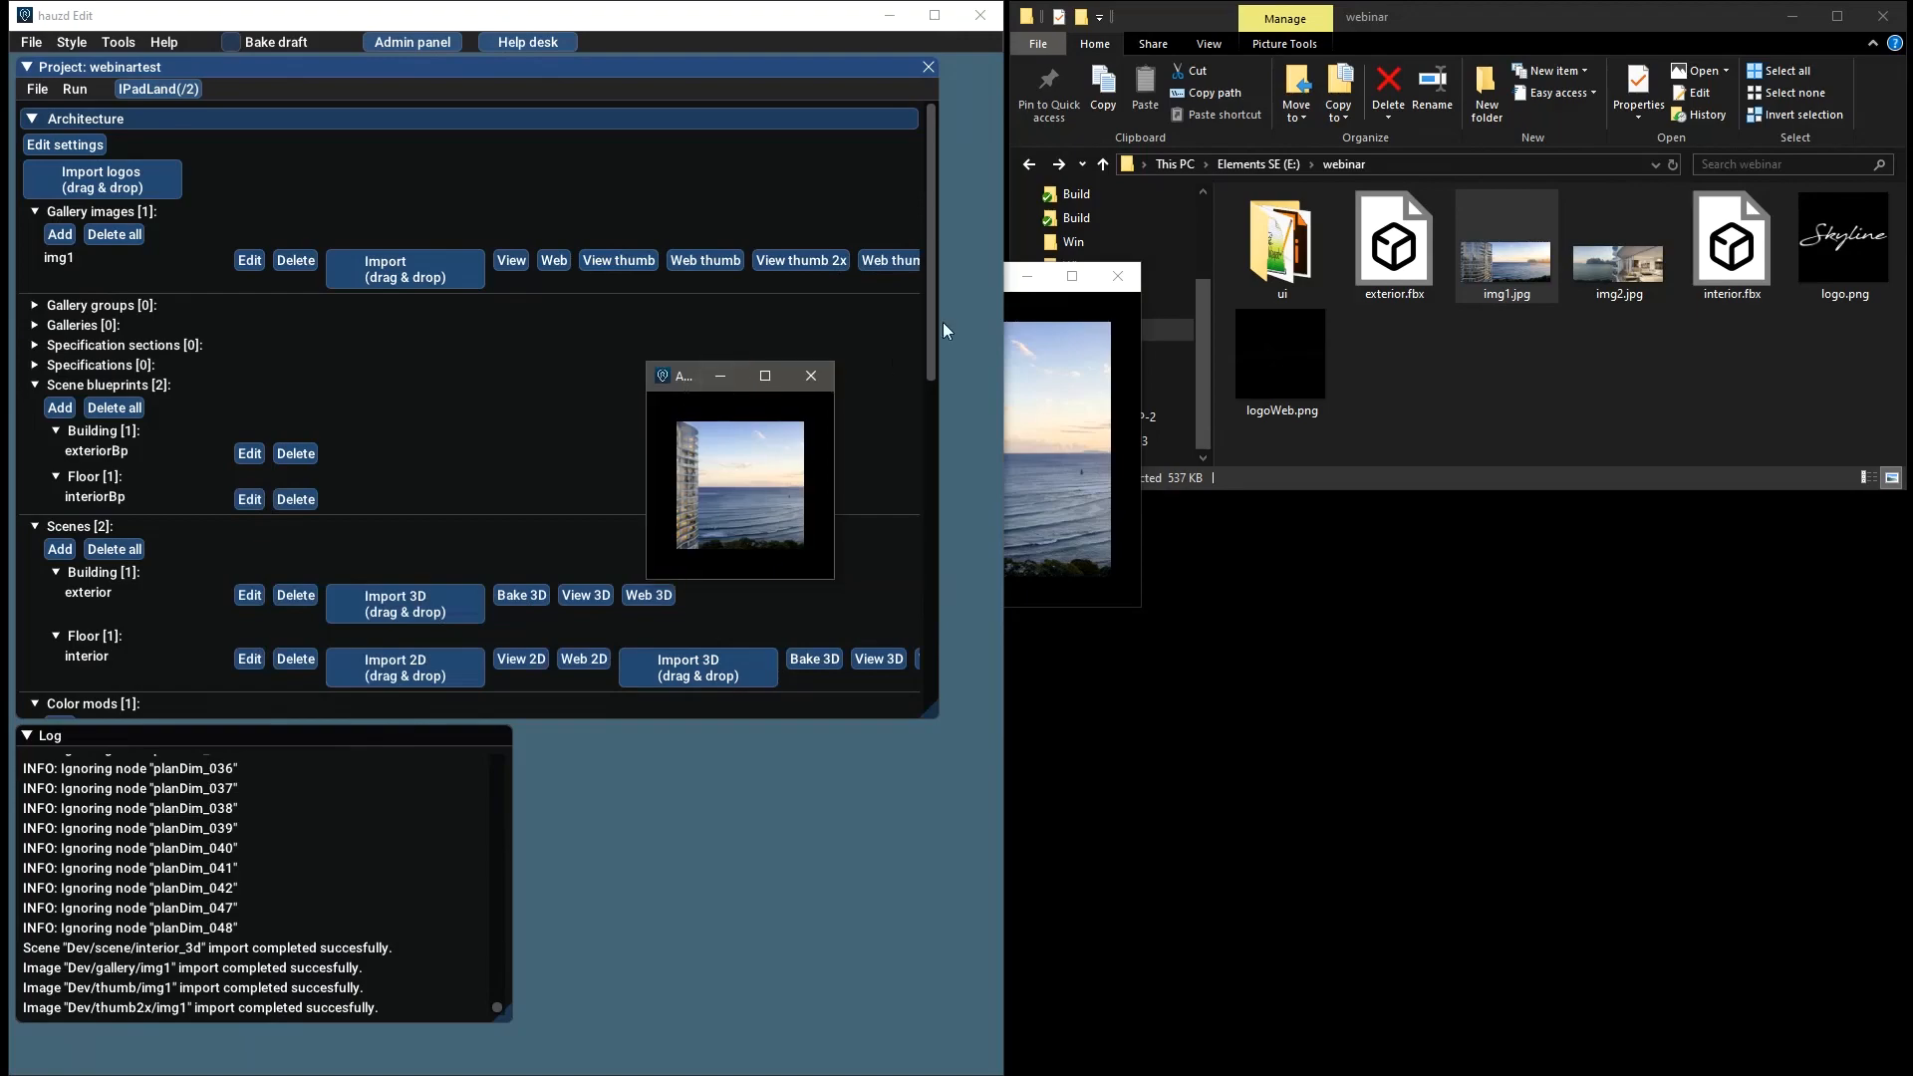
left_click(1056, 302)
left_click(1118, 276)
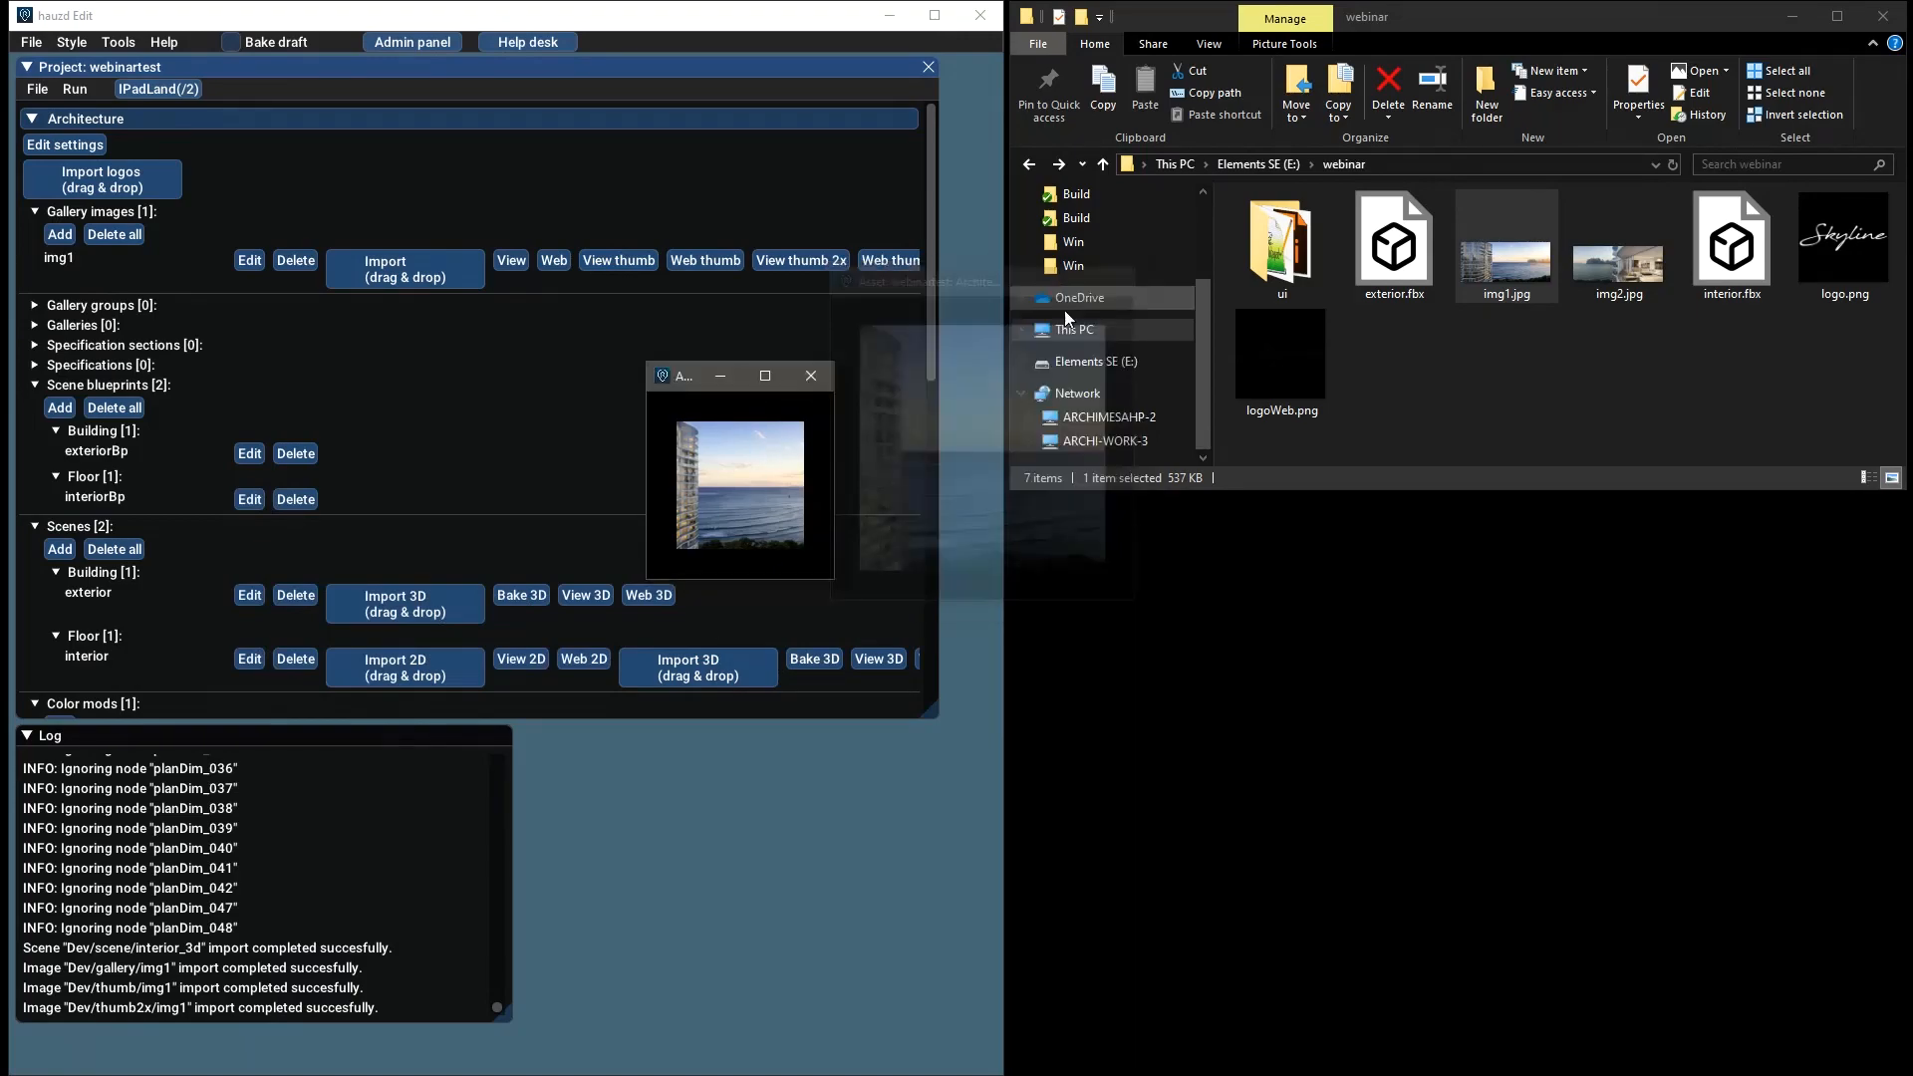
left_click(810, 375)
Add a second prime gallery image named img2 and import img2.jpg into it
left_click(60, 234)
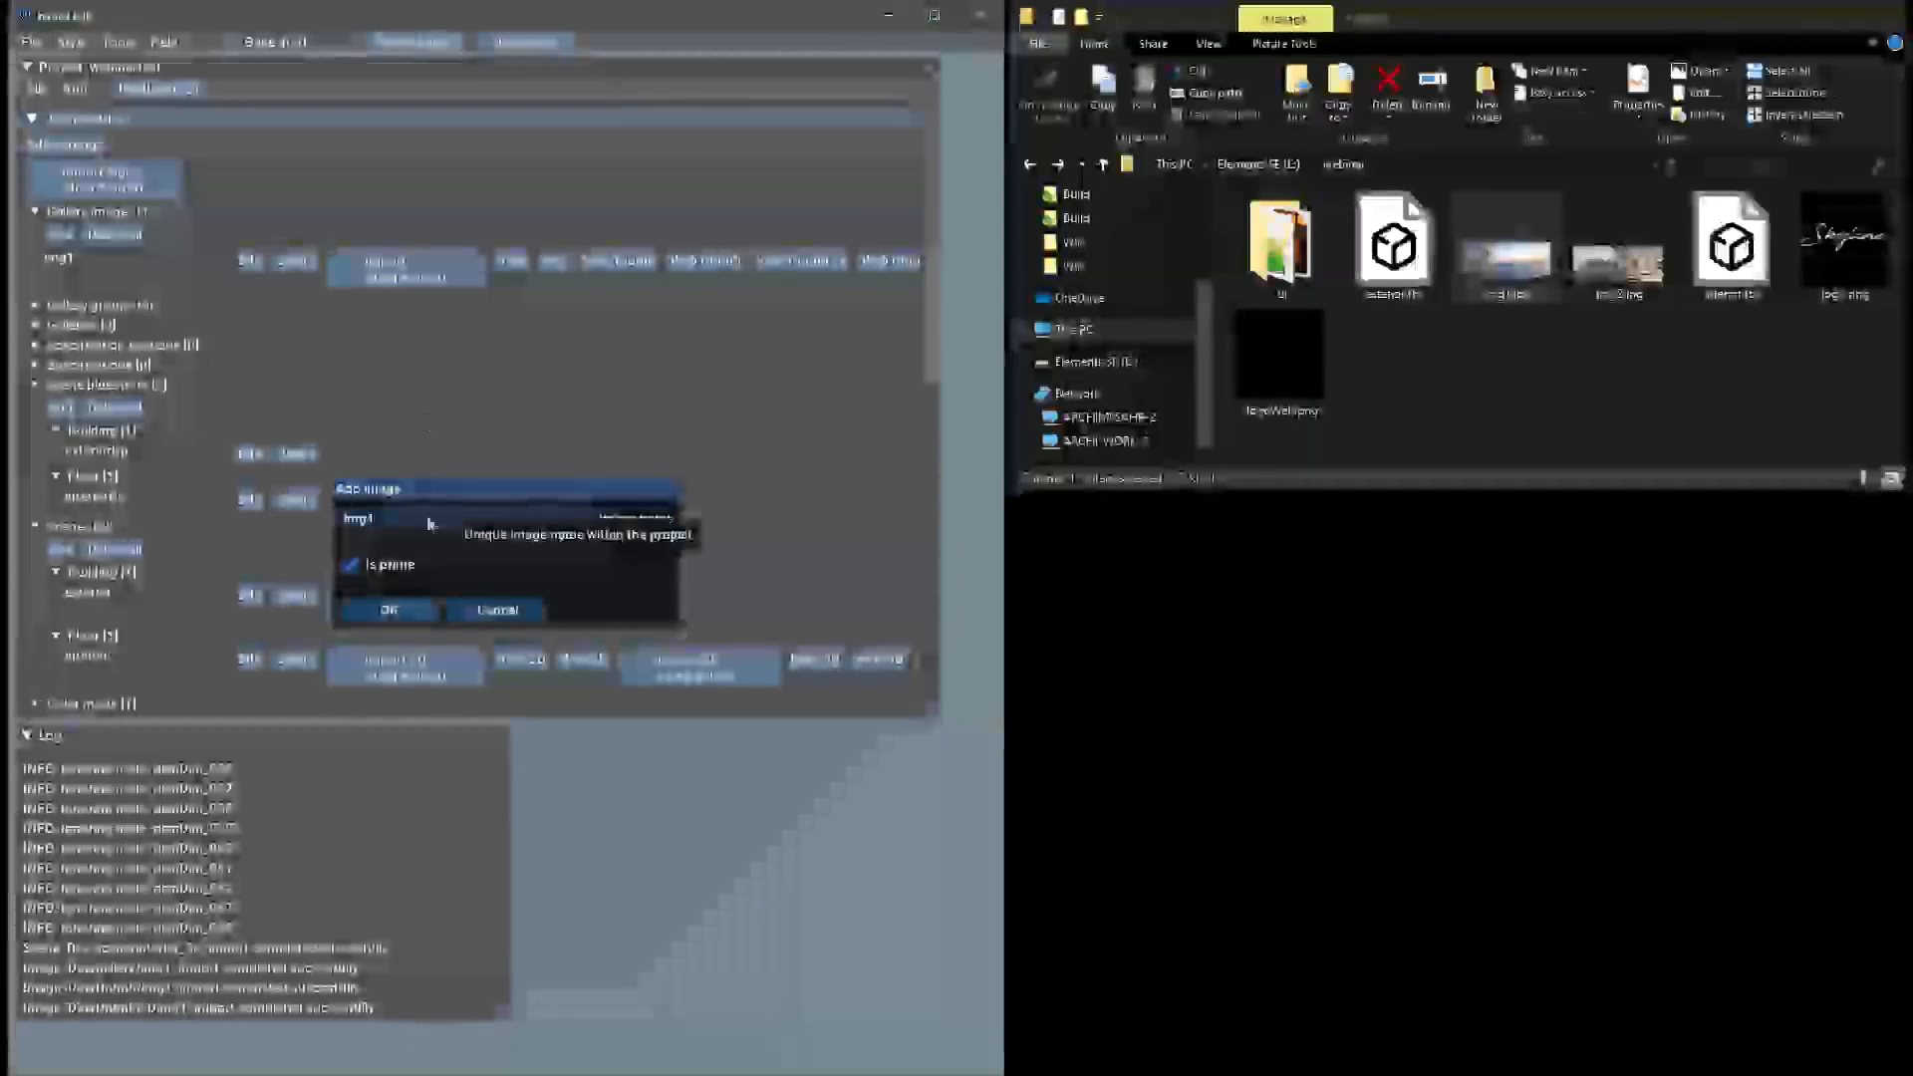
key("BackSpace")
type("2")
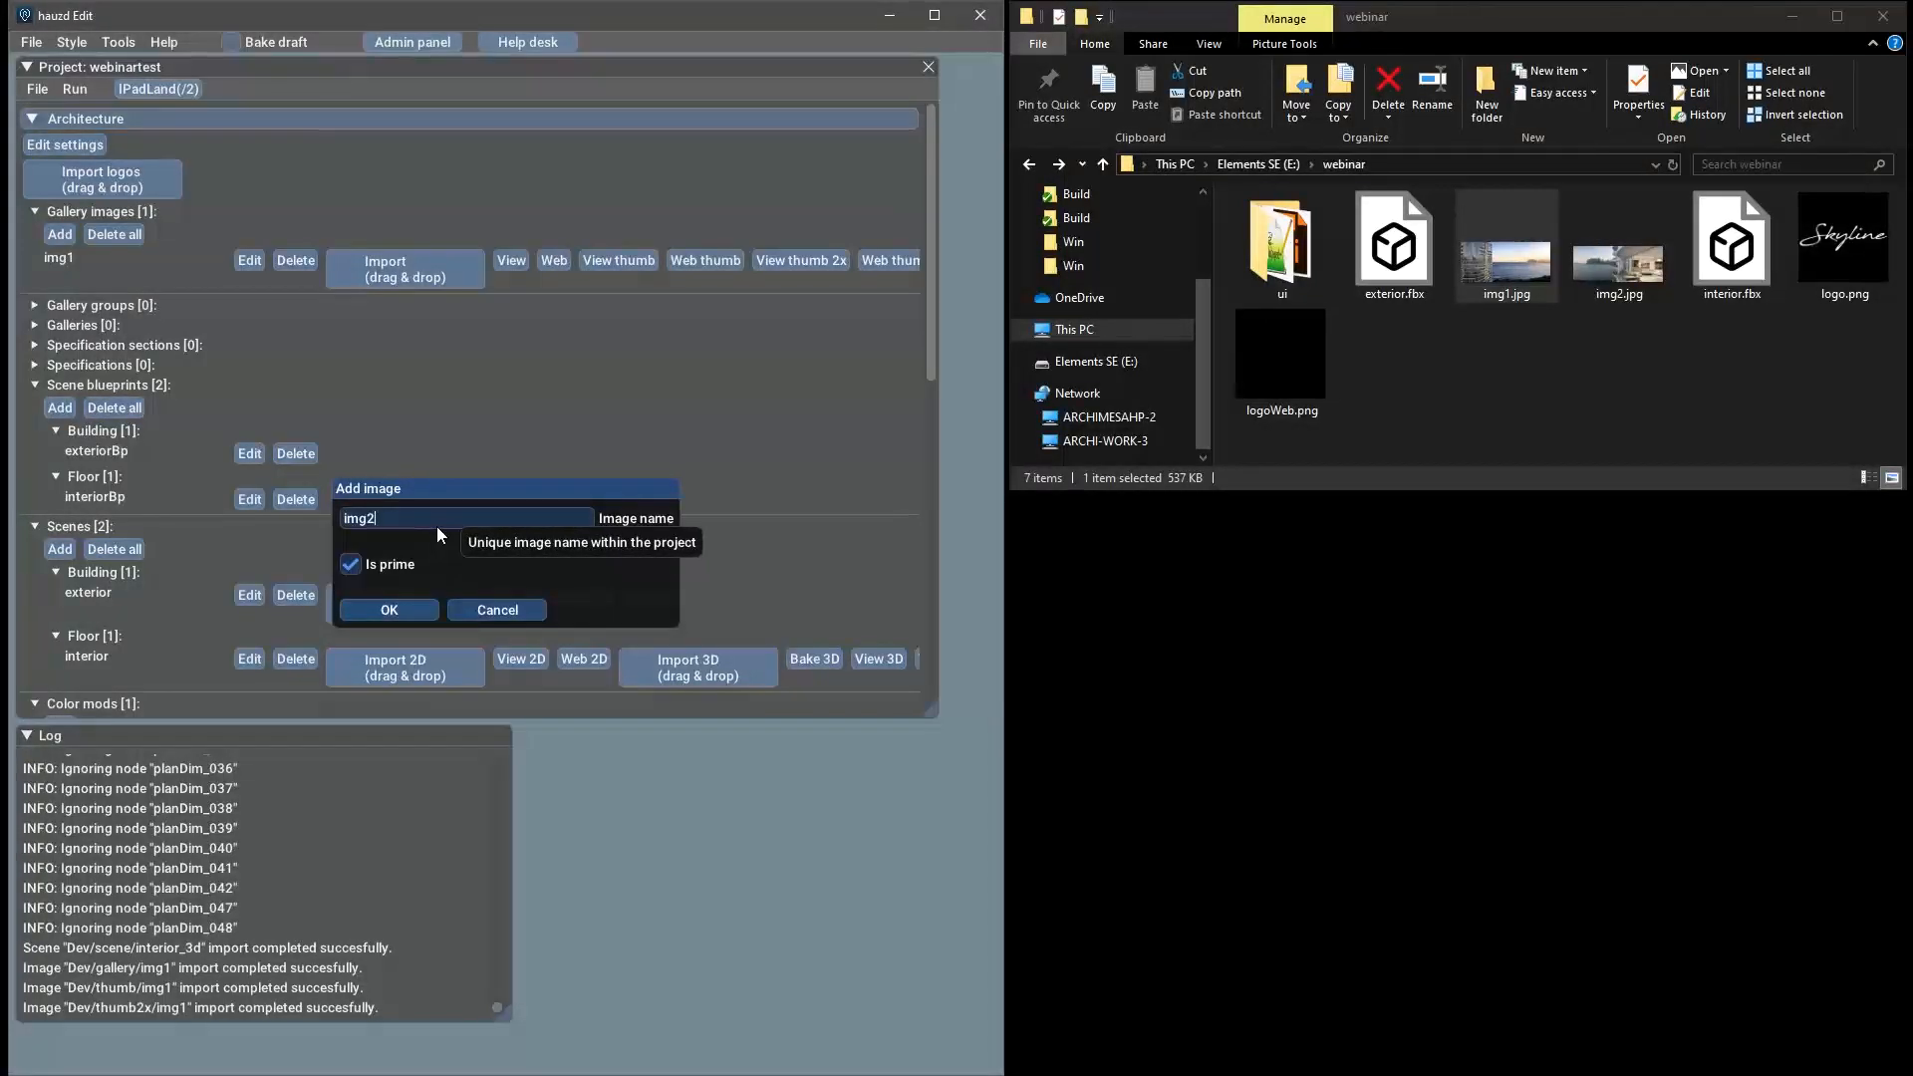
left_click(399, 609)
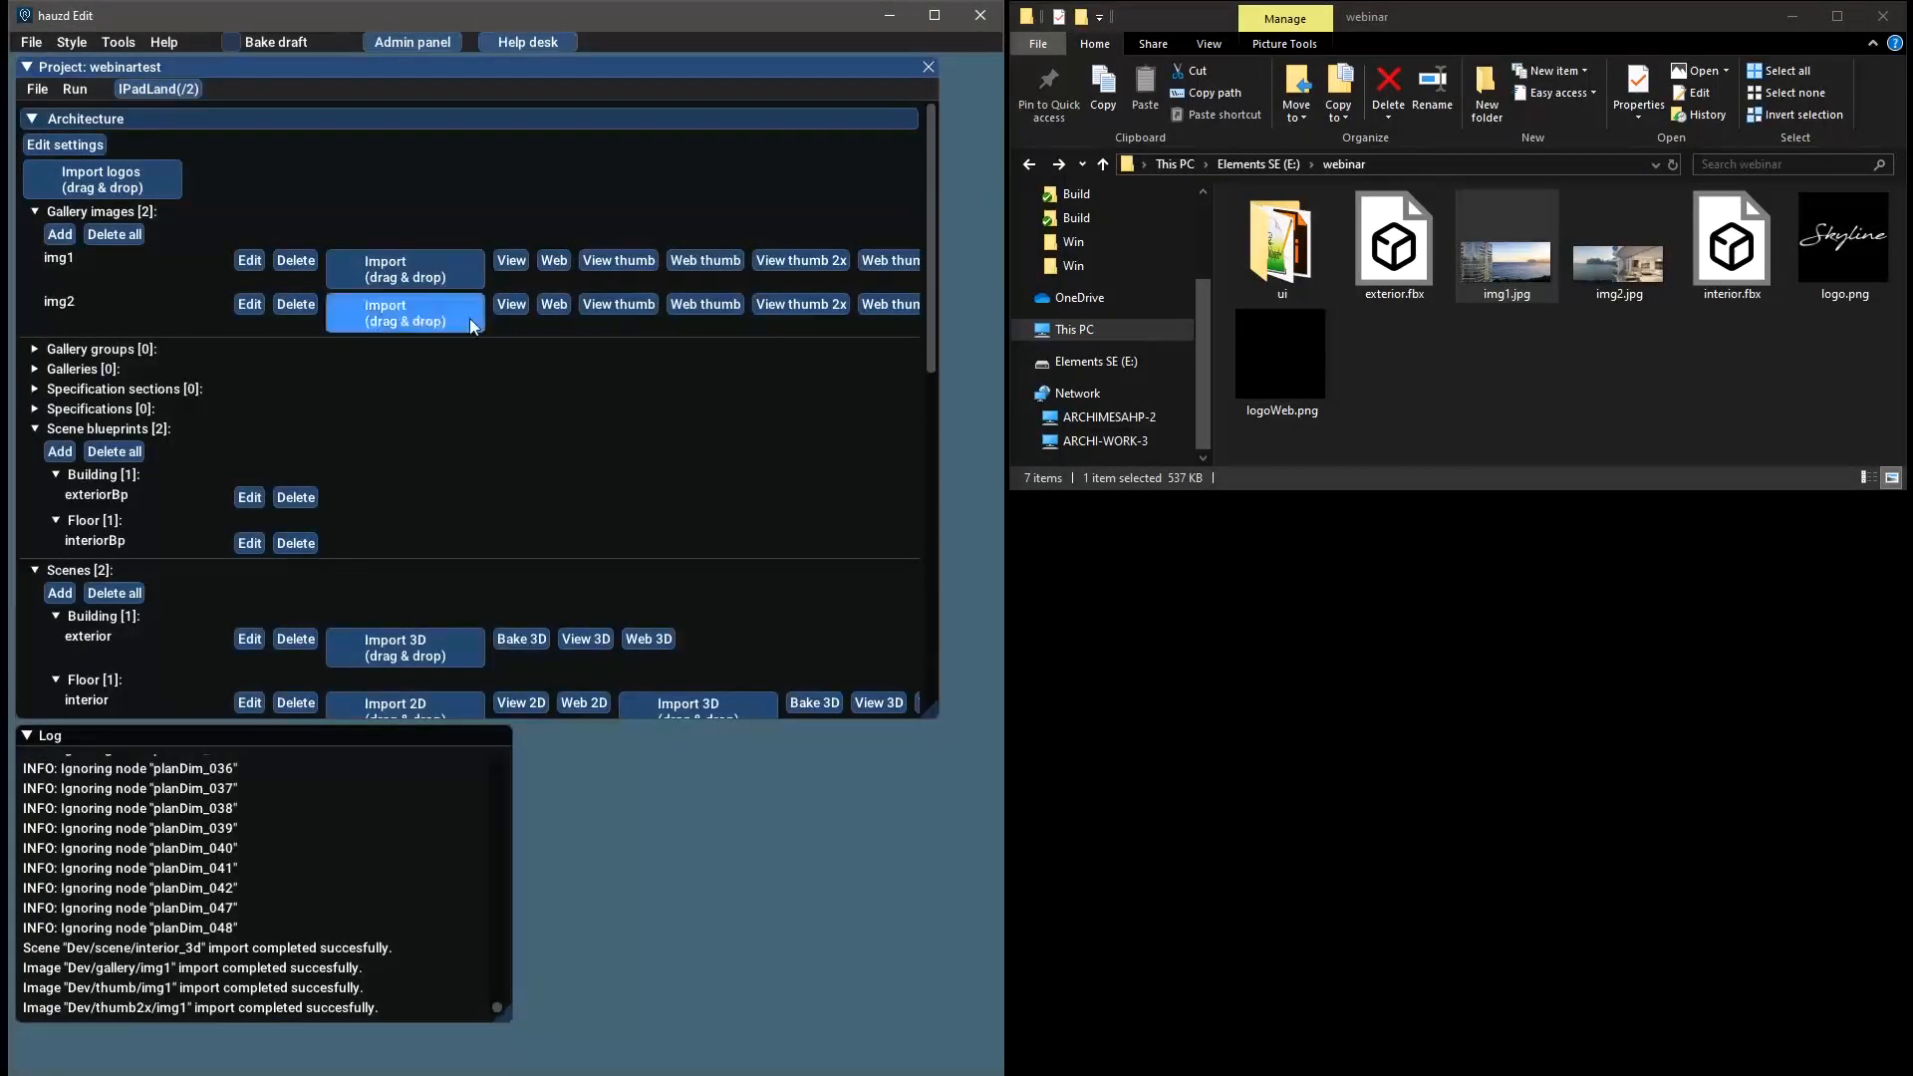
left_click_drag(1604, 294, 471, 329)
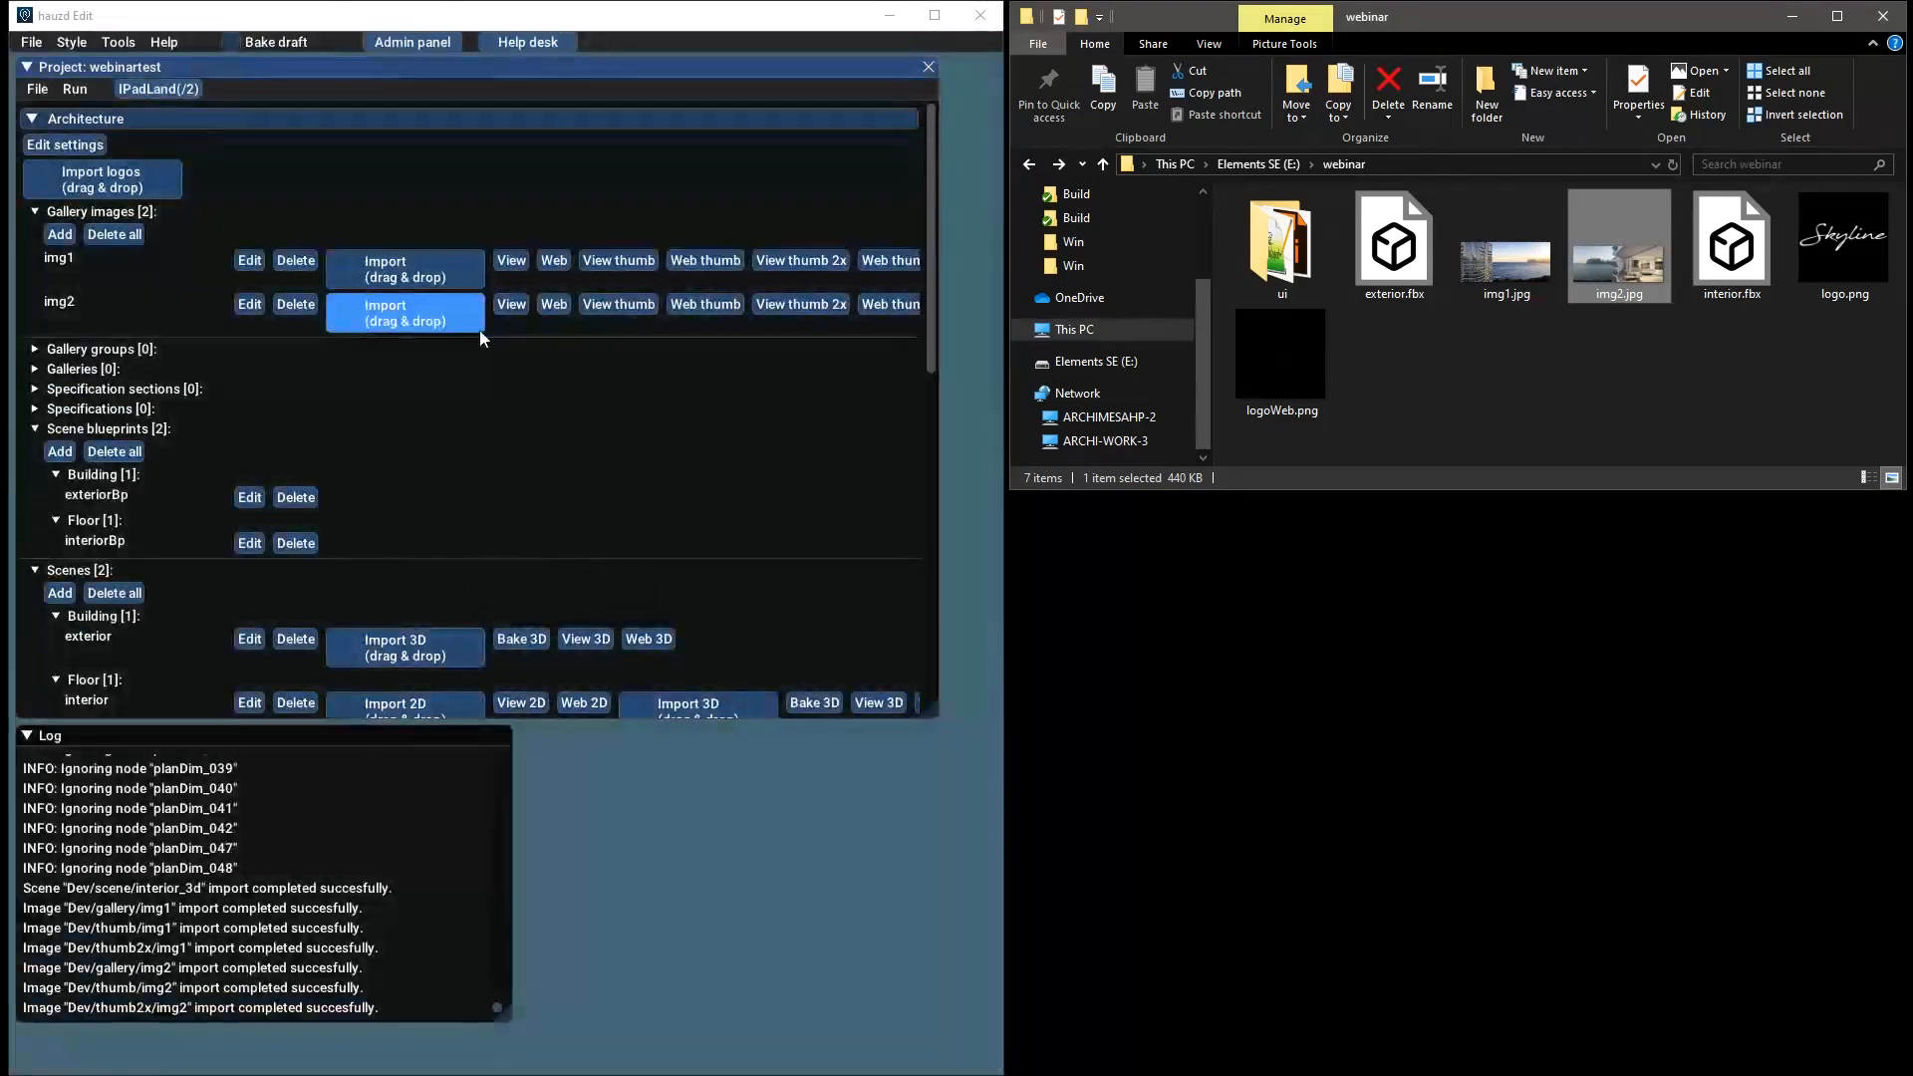
Add a gallery group named group1 containing img1 as the first image and img2 as the second
left_click(141, 347)
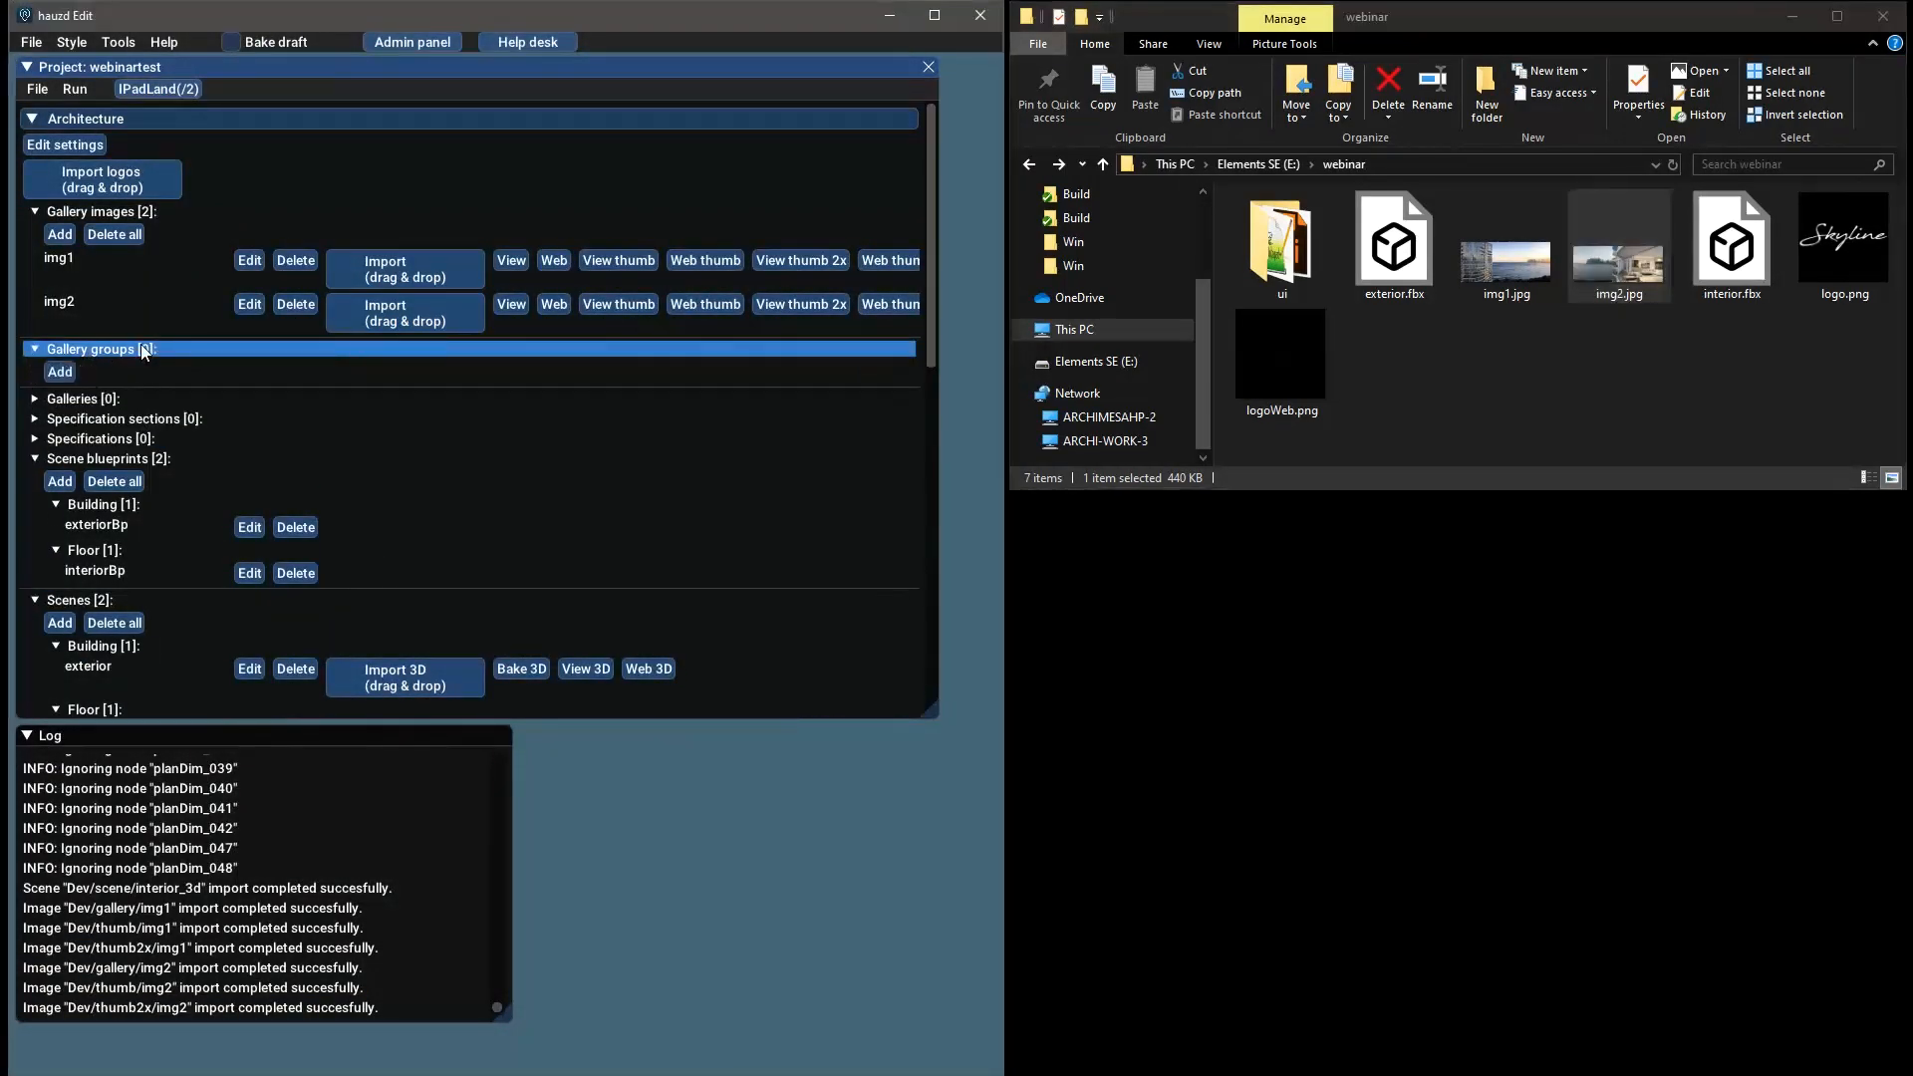
left_click(58, 372)
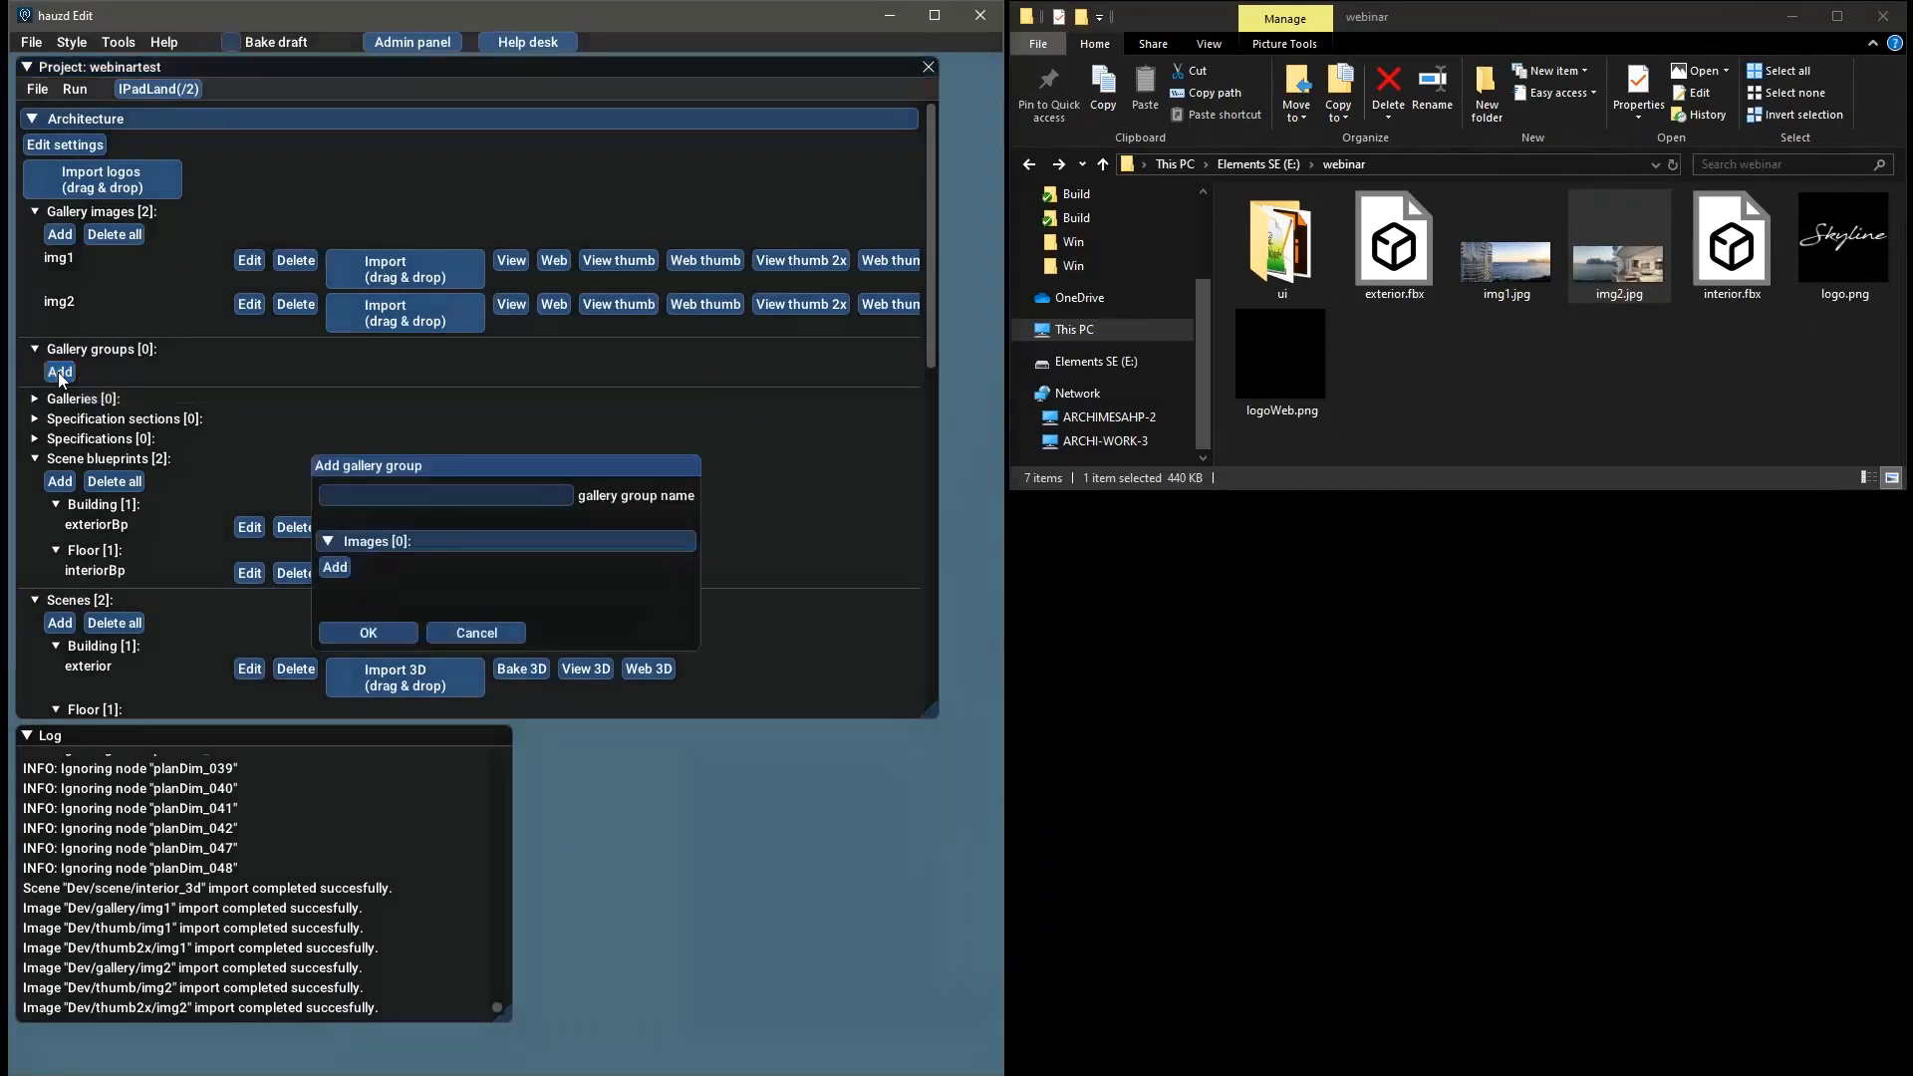
left_click(483, 495)
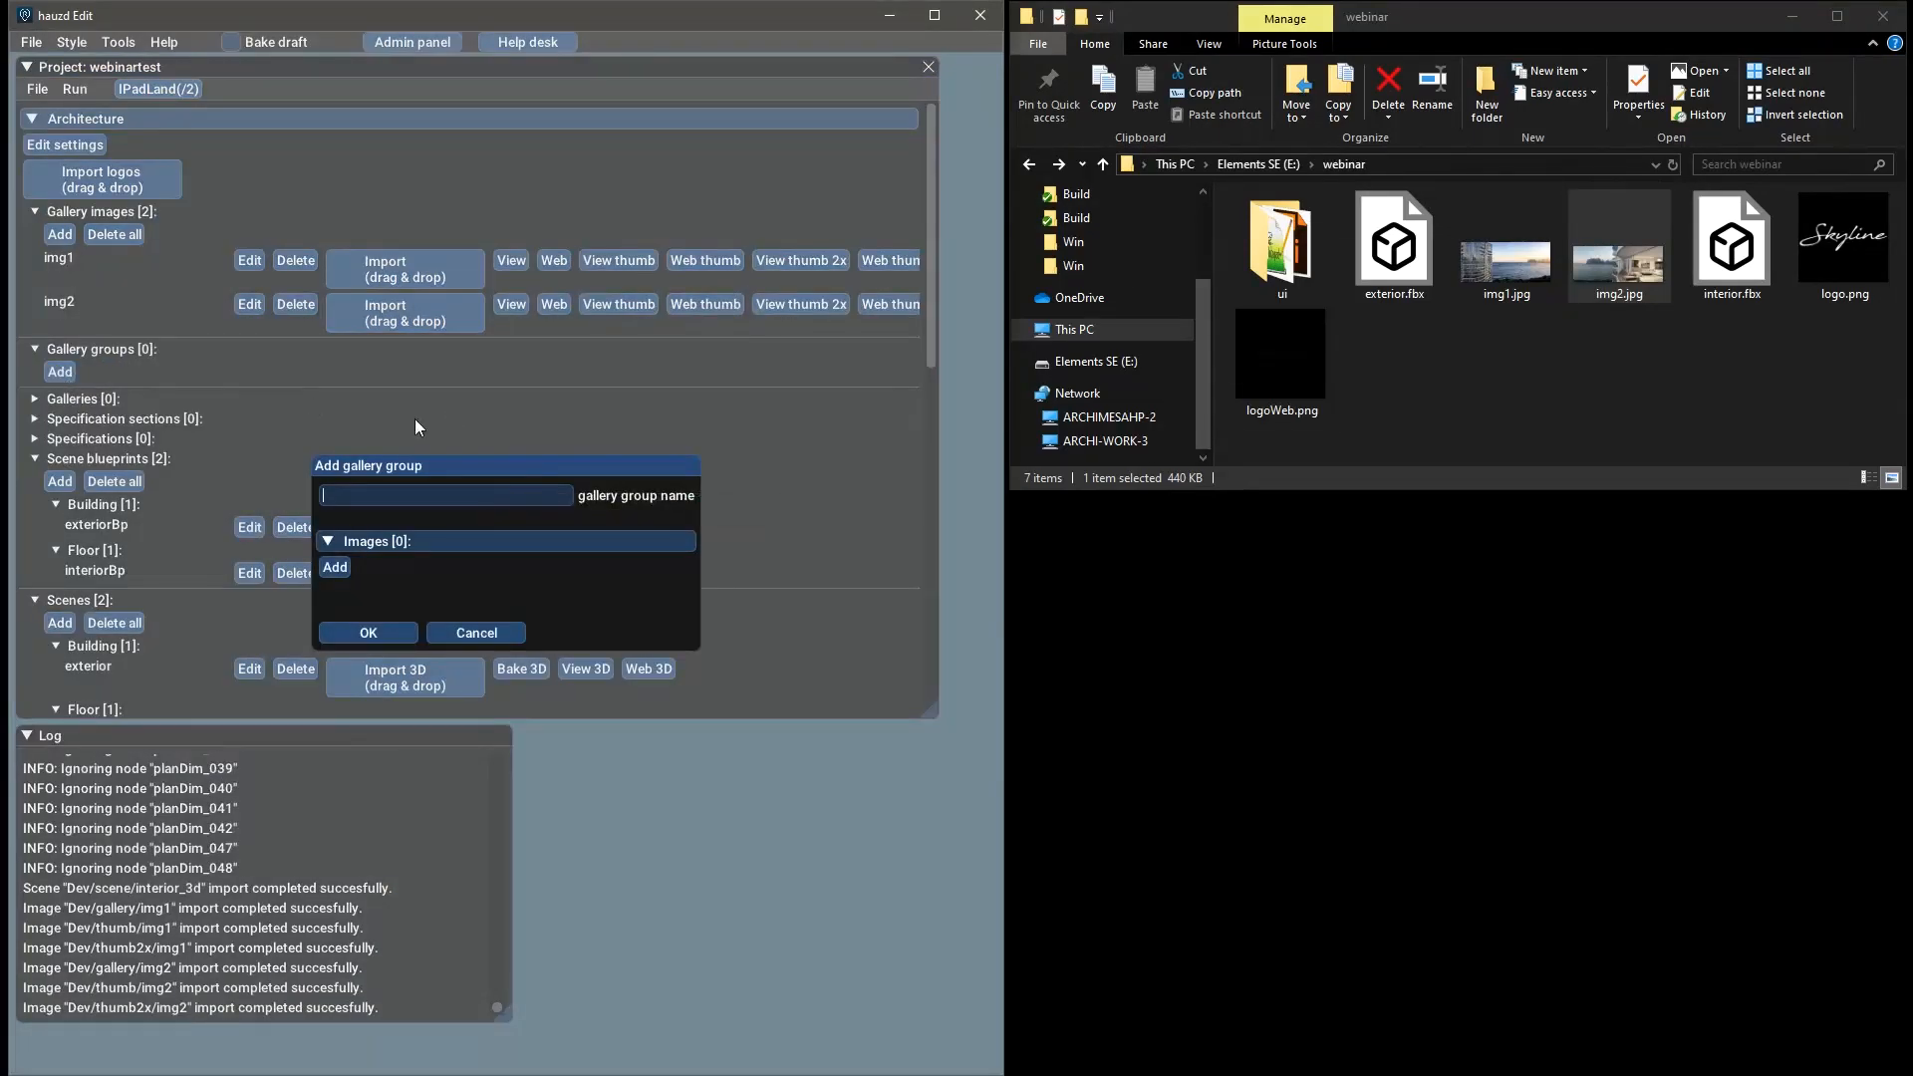
type("group1")
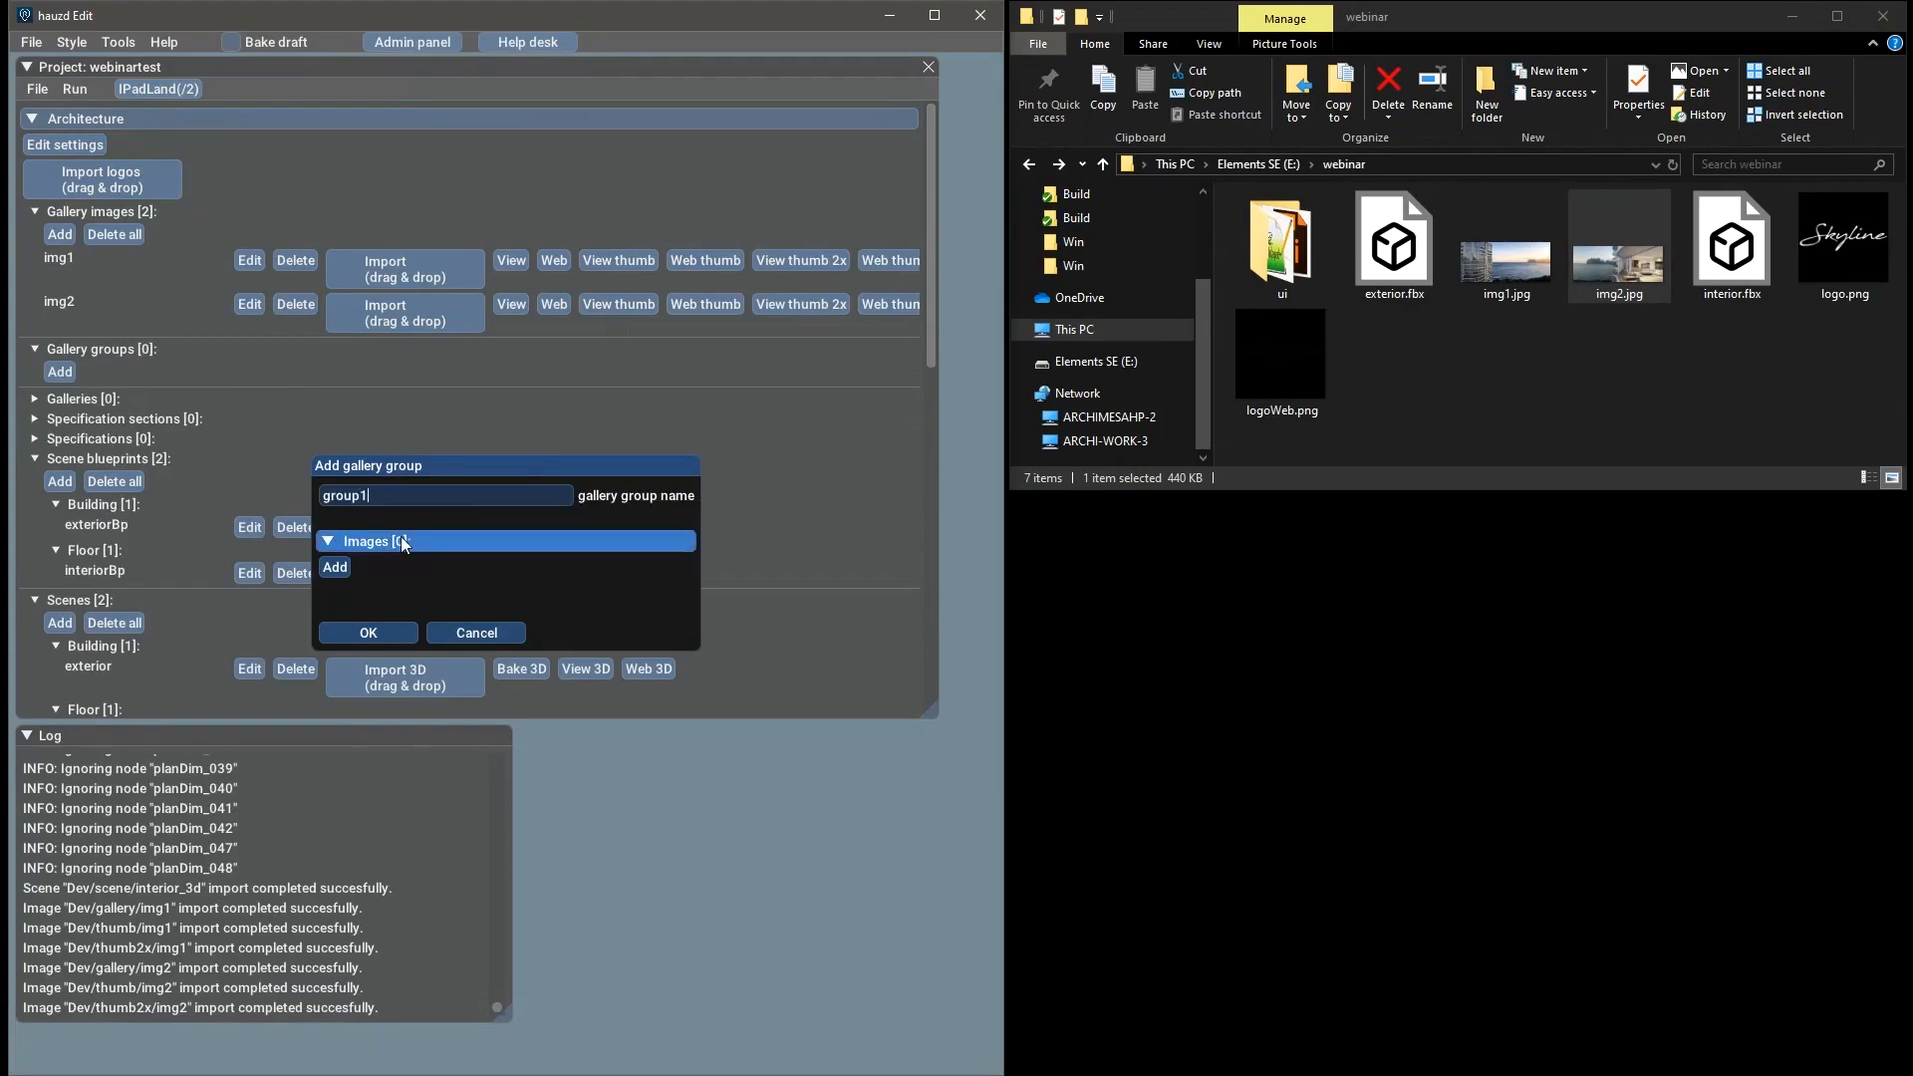
left_click(337, 568)
left_click(389, 592)
left_click(361, 619)
left_click(339, 567)
left_click(416, 646)
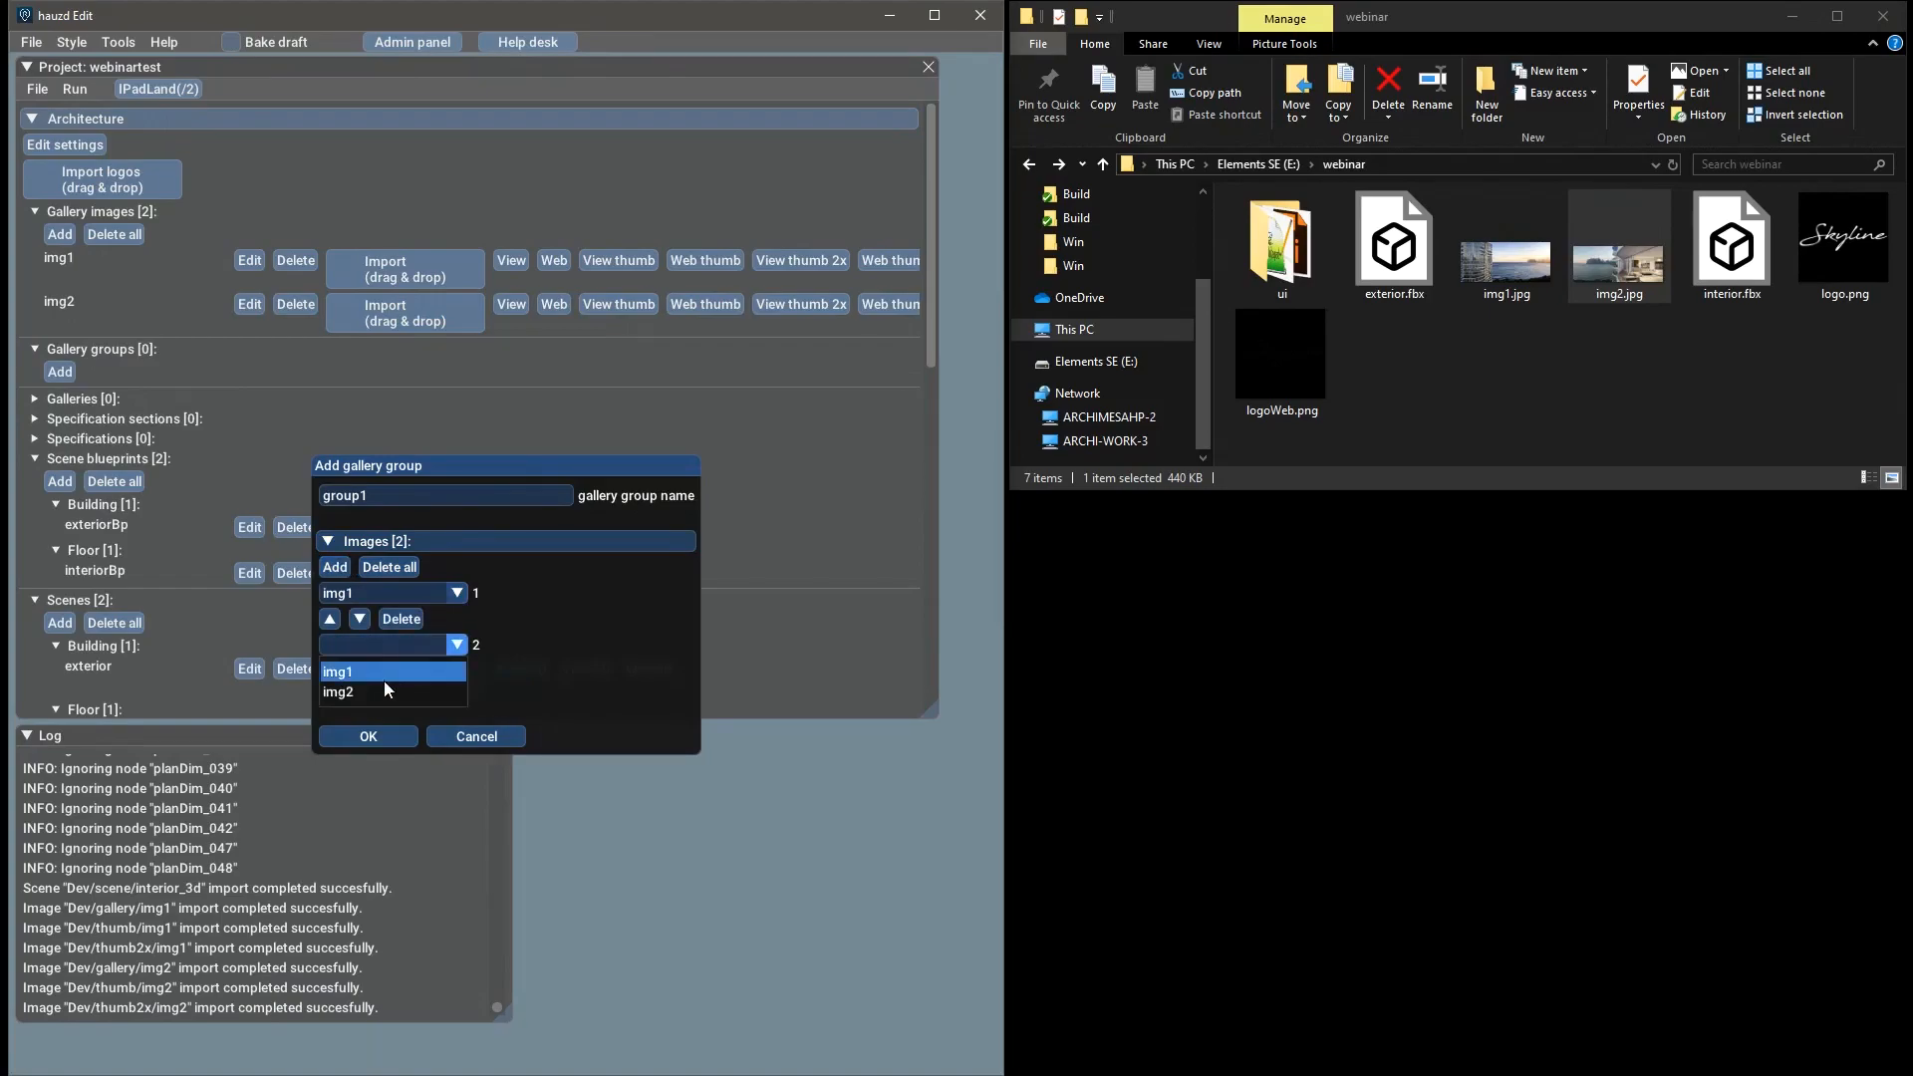
left_click(381, 690)
left_click(395, 736)
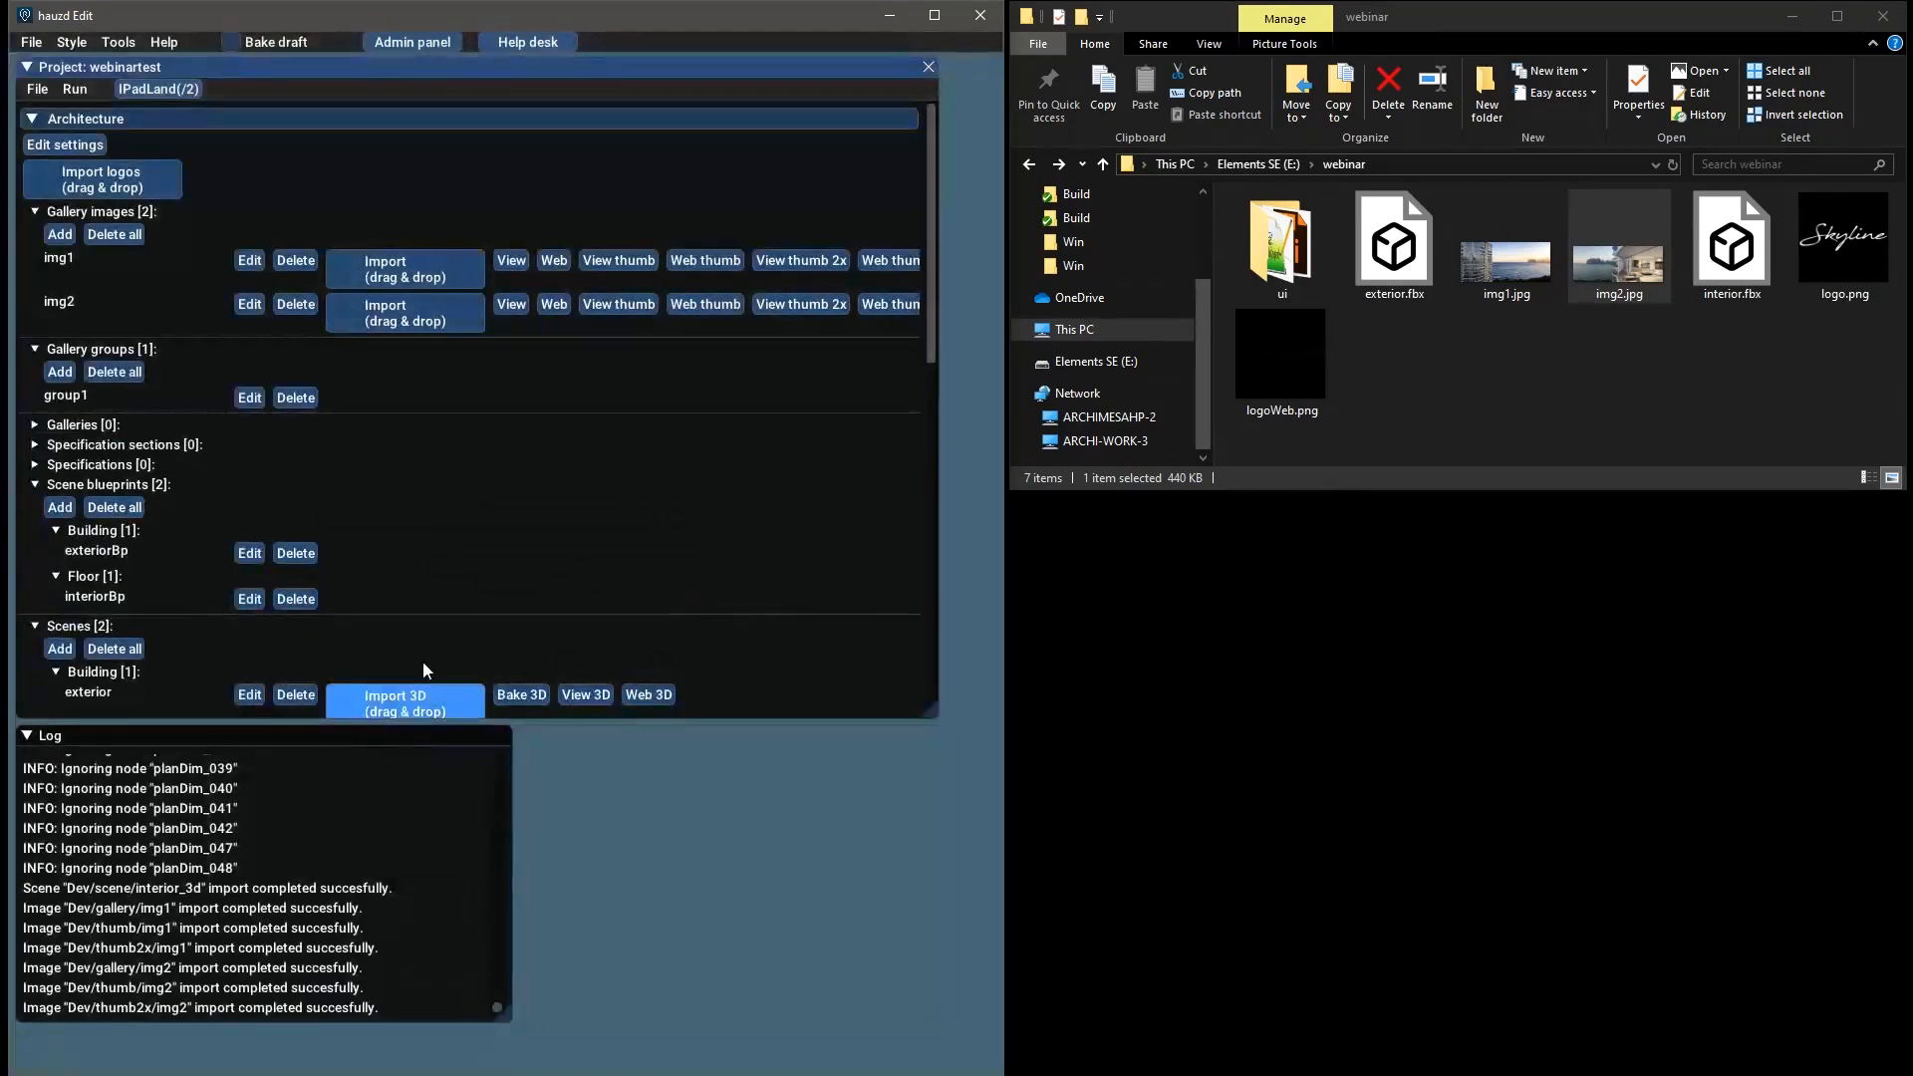
Add a gallery named gal1 with group1 as its only group
left_click(112, 425)
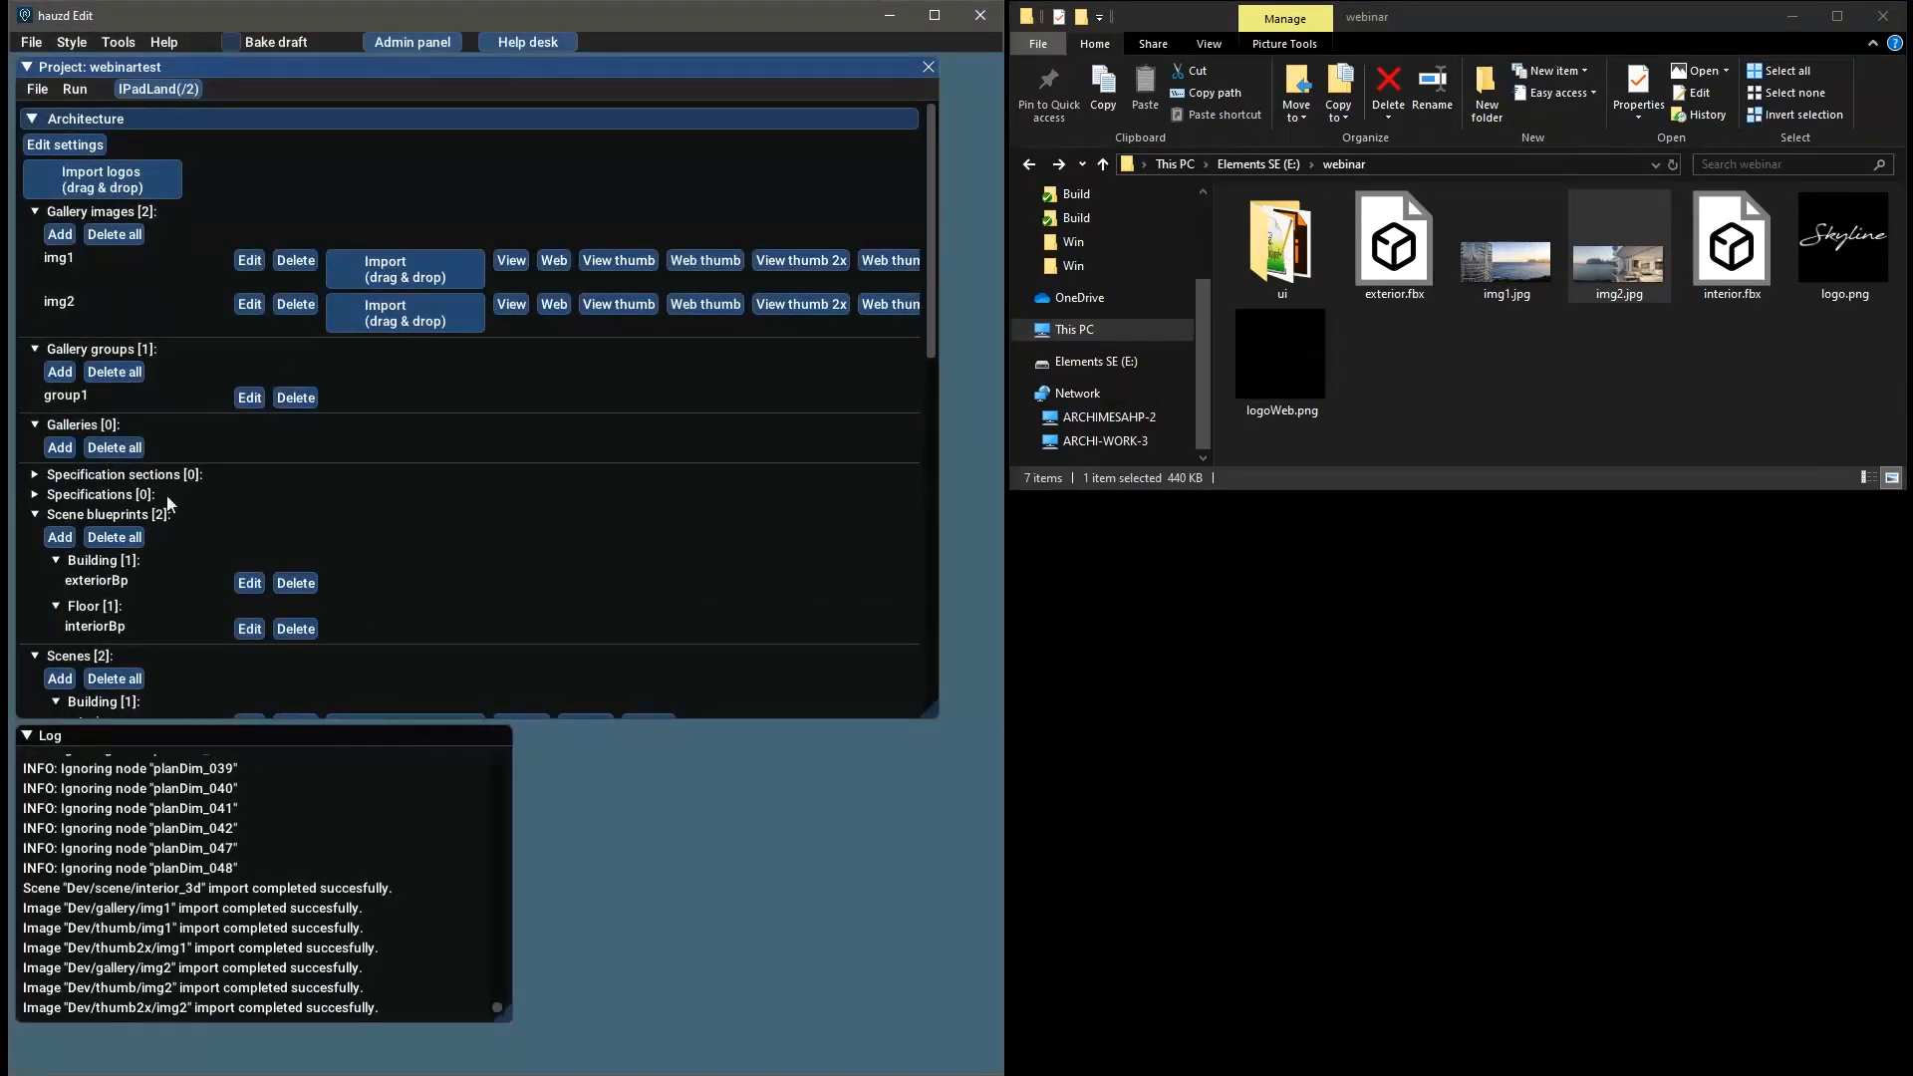
left_click(60, 447)
type("gal1")
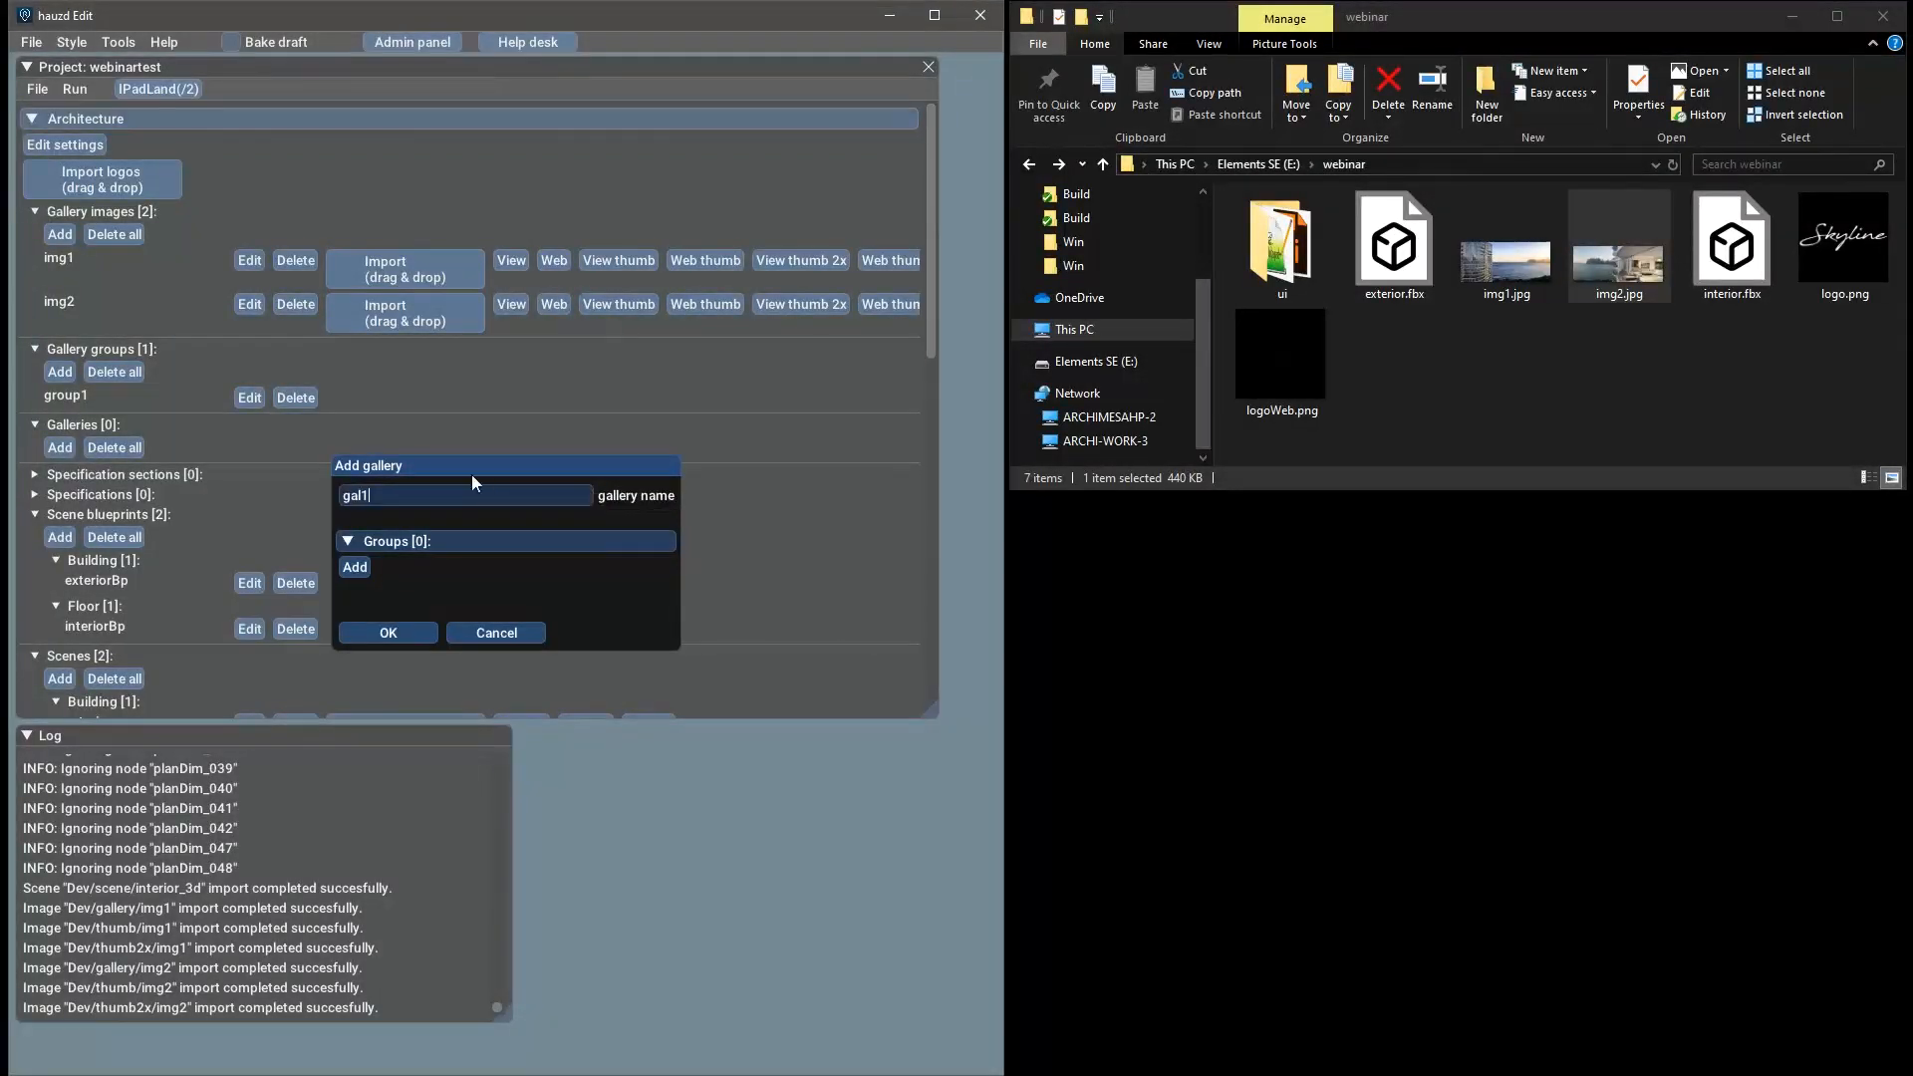
left_click(355, 567)
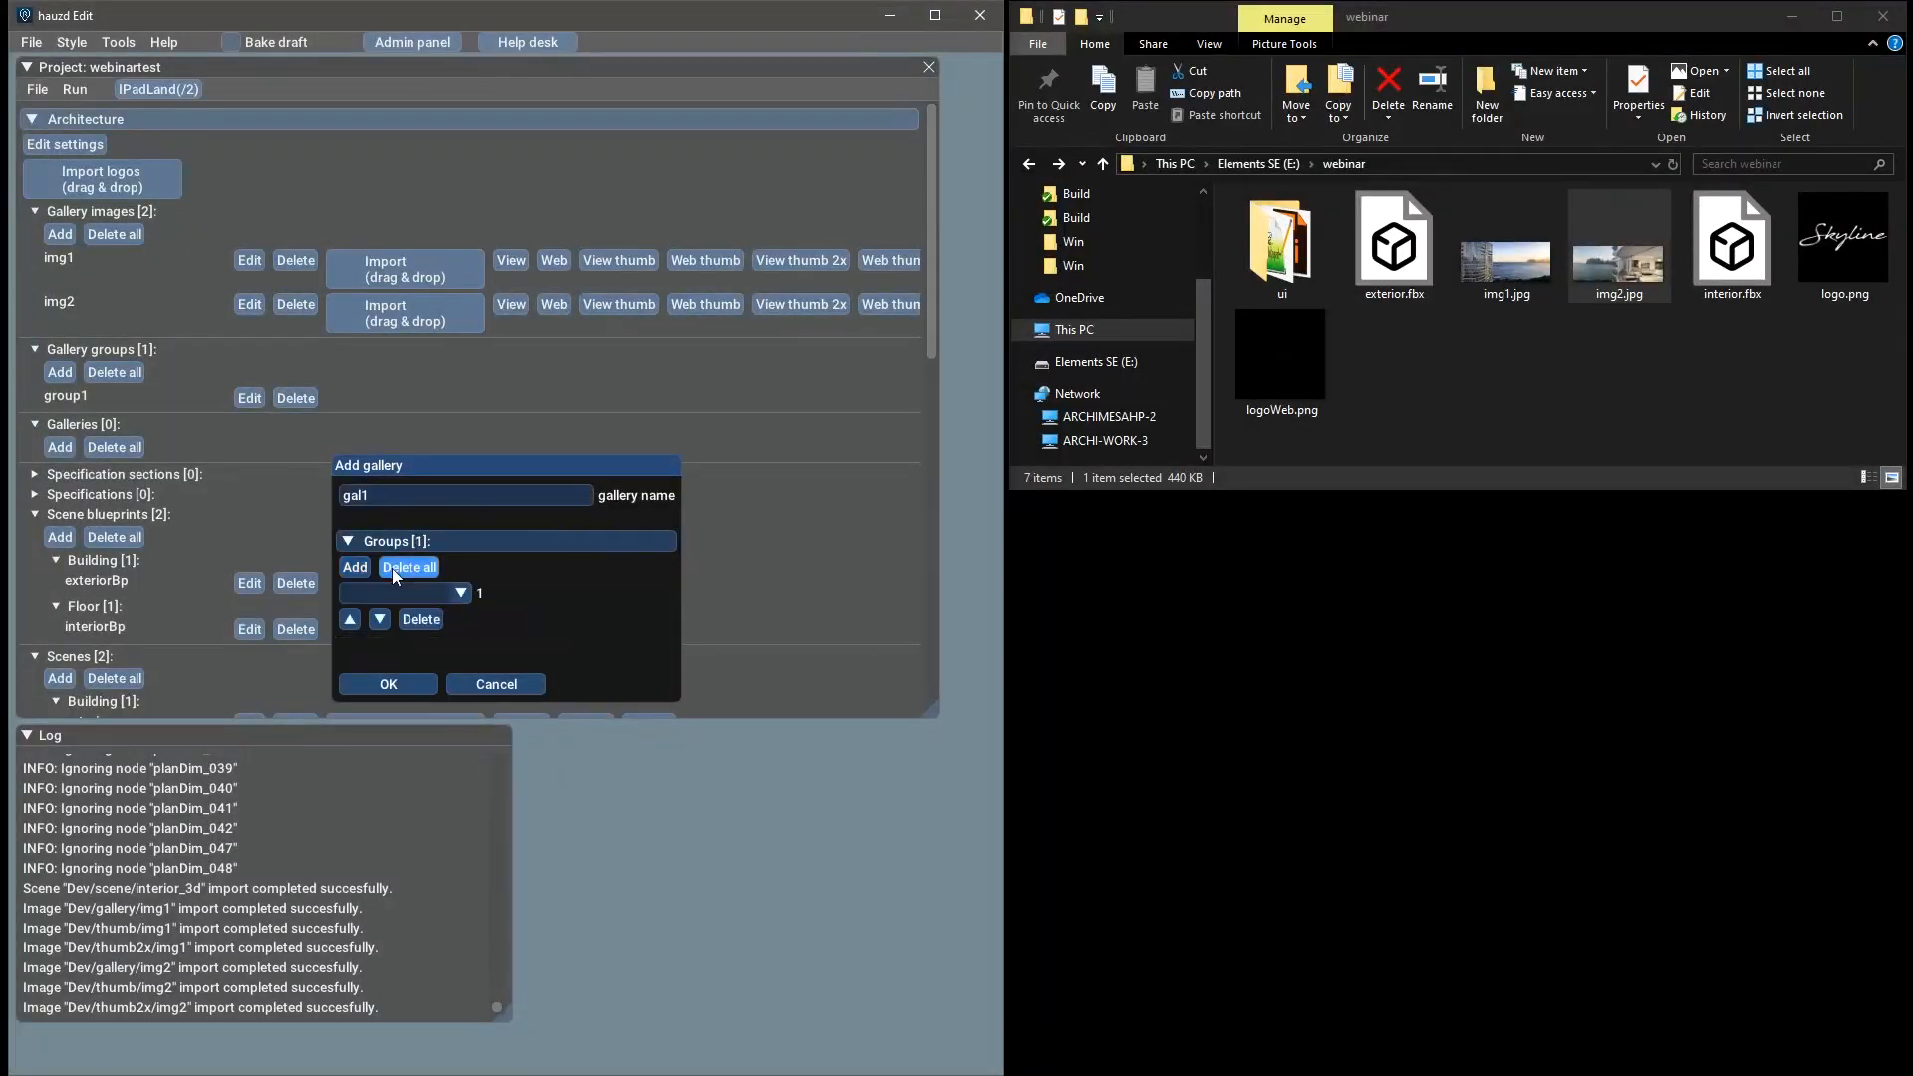
left_click(430, 595)
left_click(442, 615)
left_click(434, 678)
Assign gal1 as the thumbnail gallery of option A in the exteriorBp building node blueprint
scroll(475, 460, "down", 4)
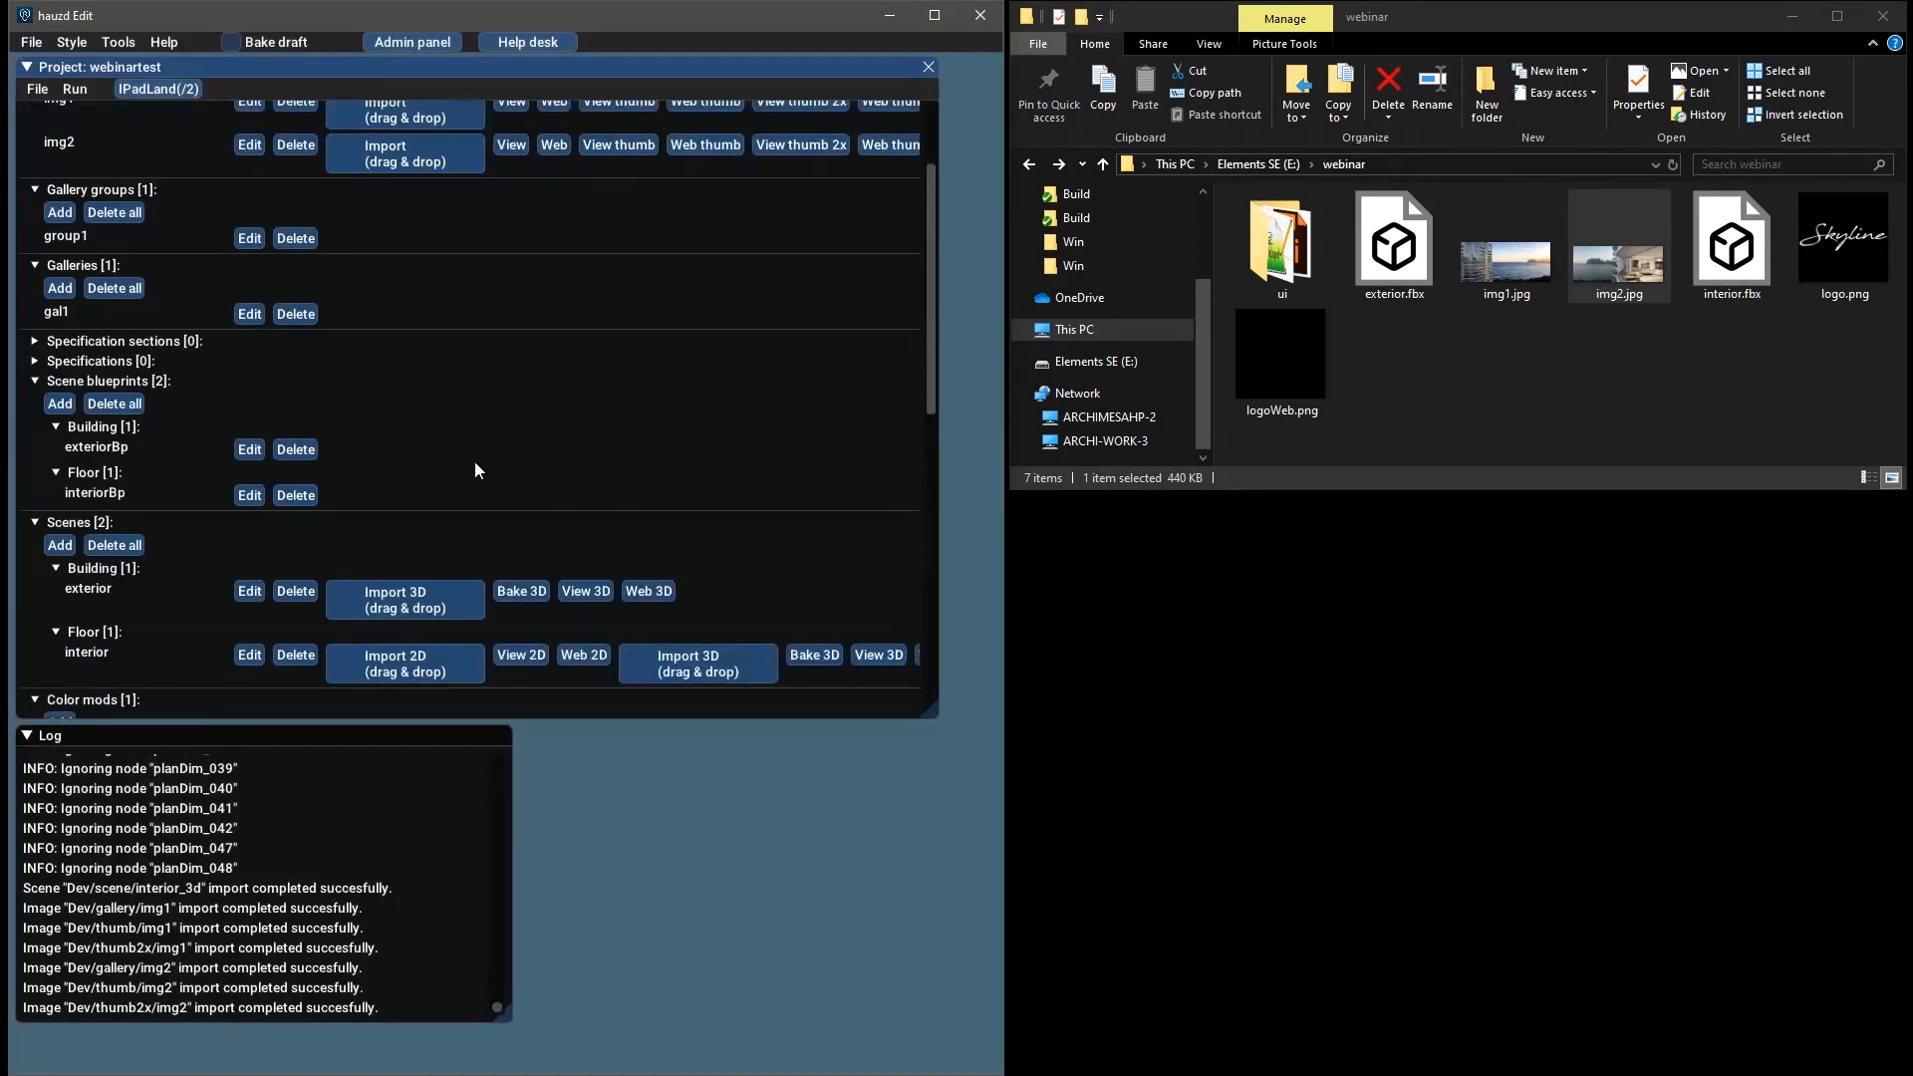
scroll(397, 285, "up", 2)
scroll(392, 315, "up", 2)
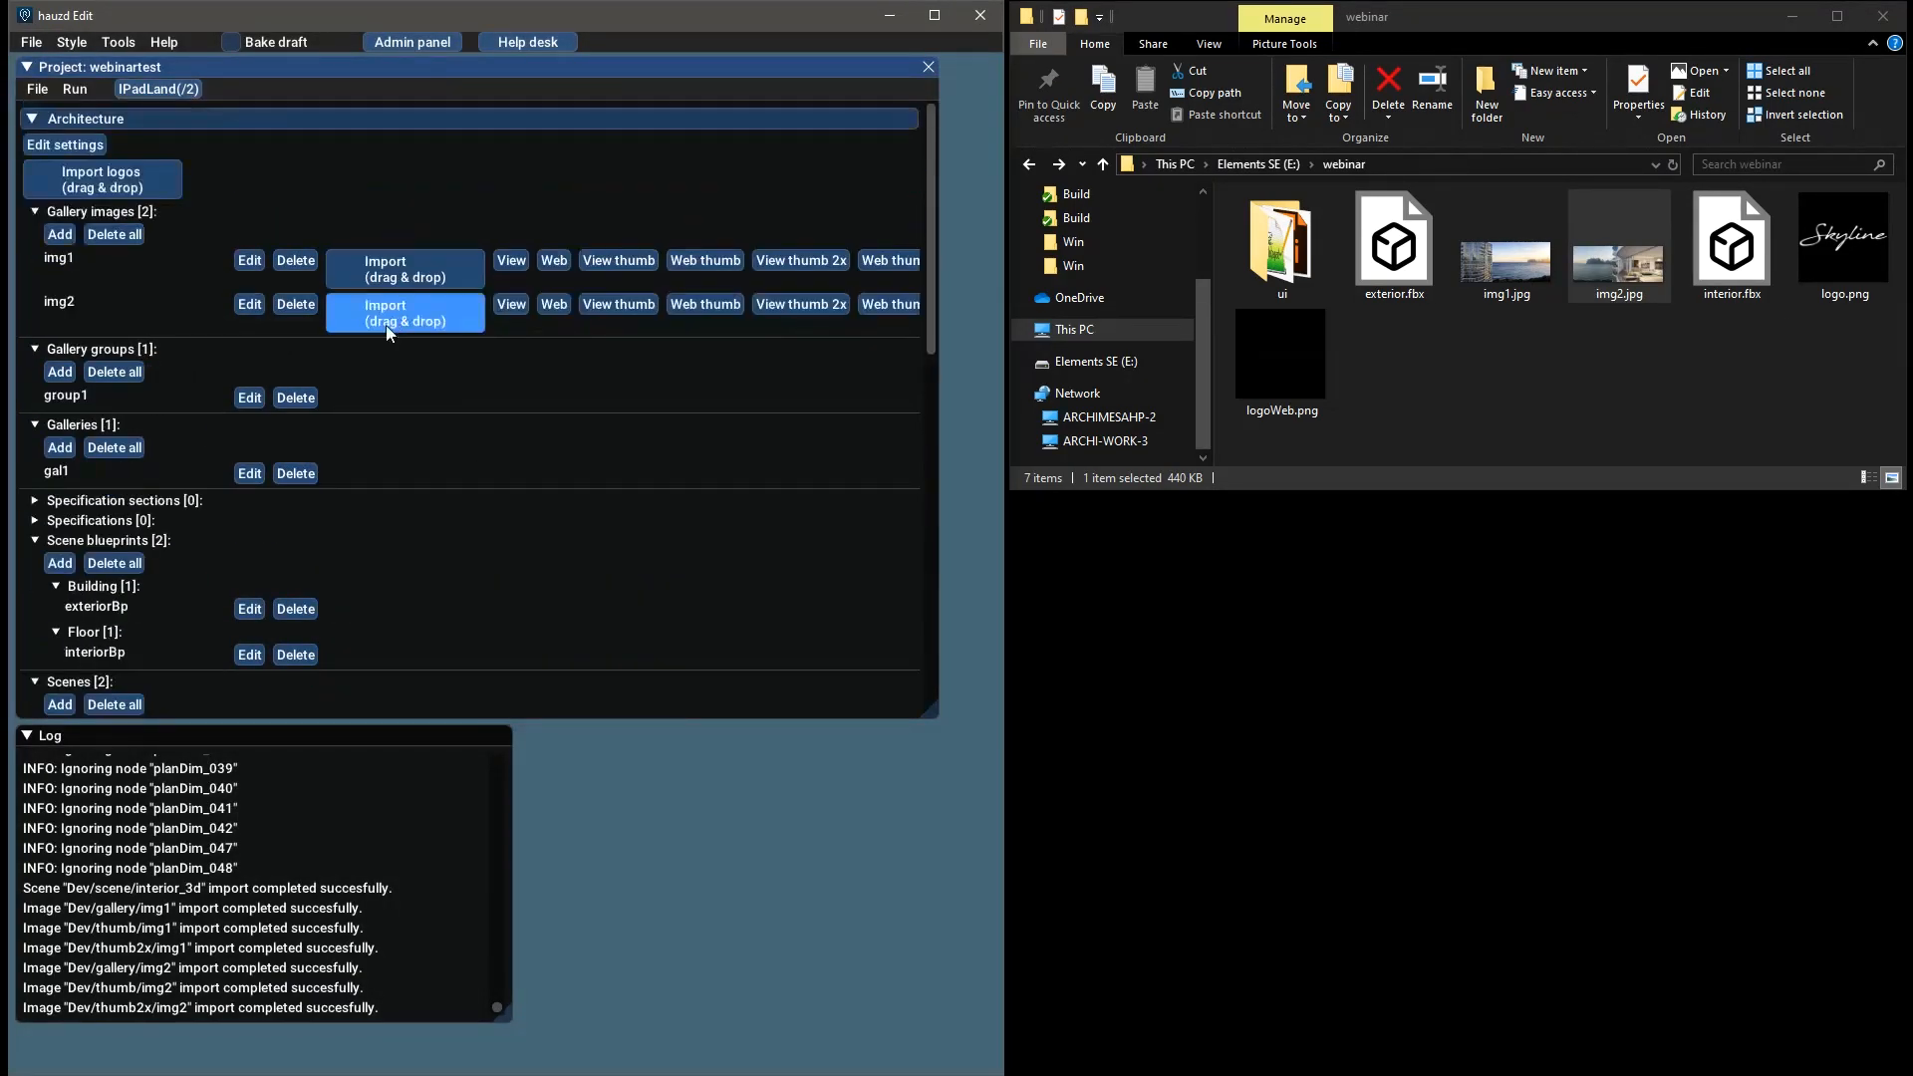
scroll(396, 429, "down", 6)
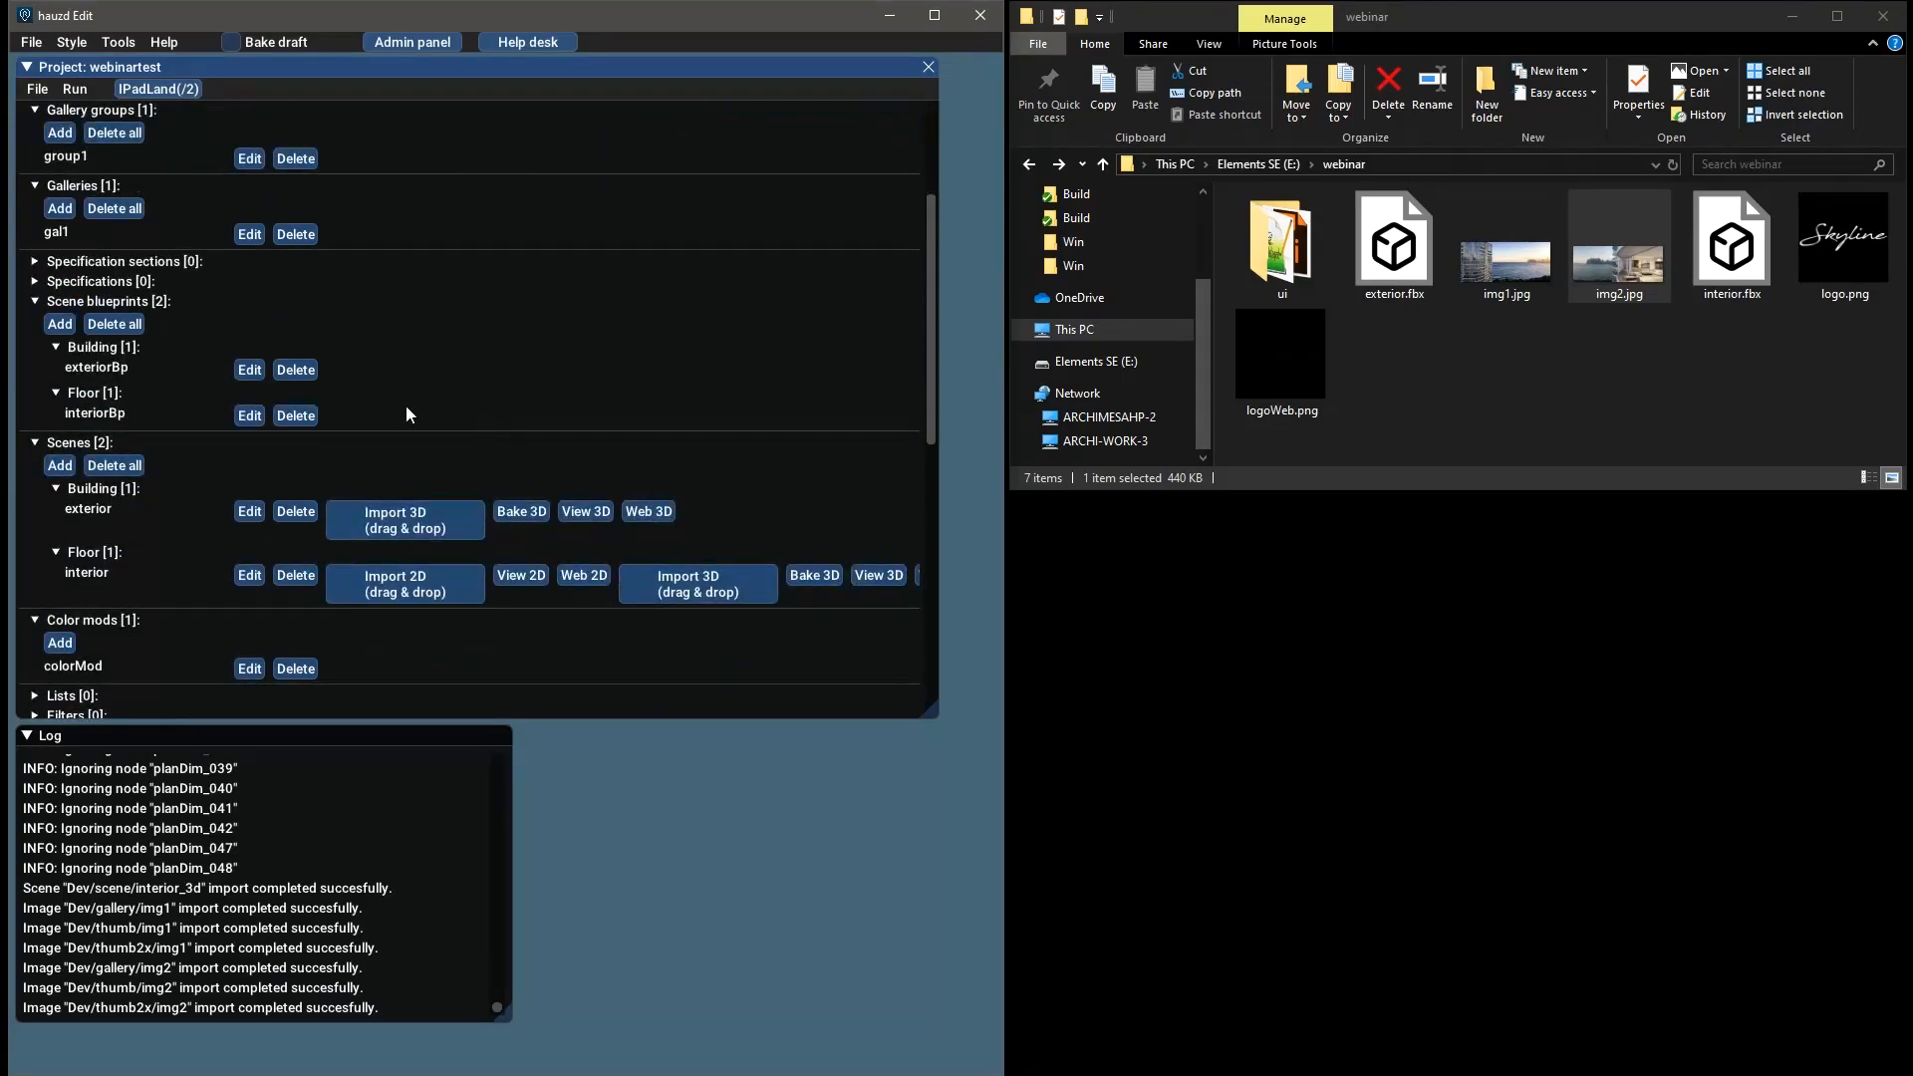
scroll(412, 402, "down", 1)
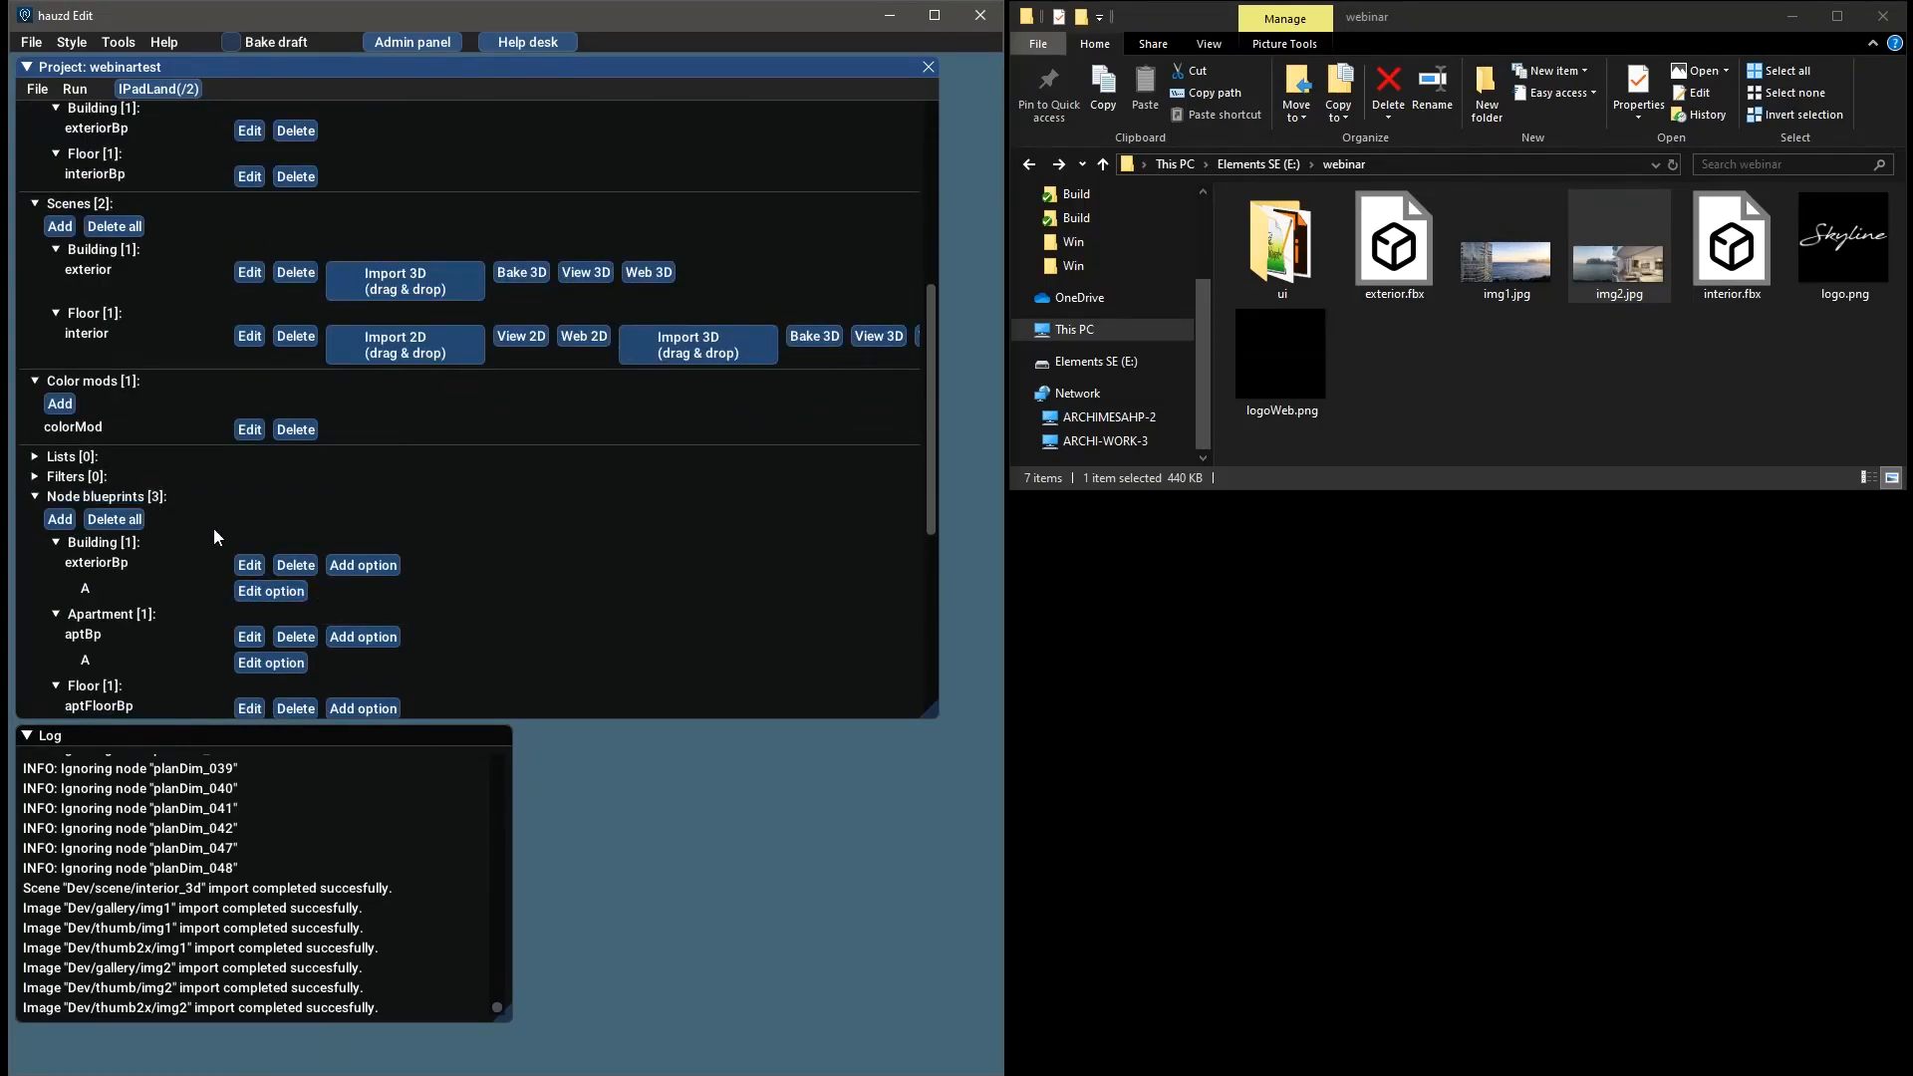
scroll(213, 529, "up", 4)
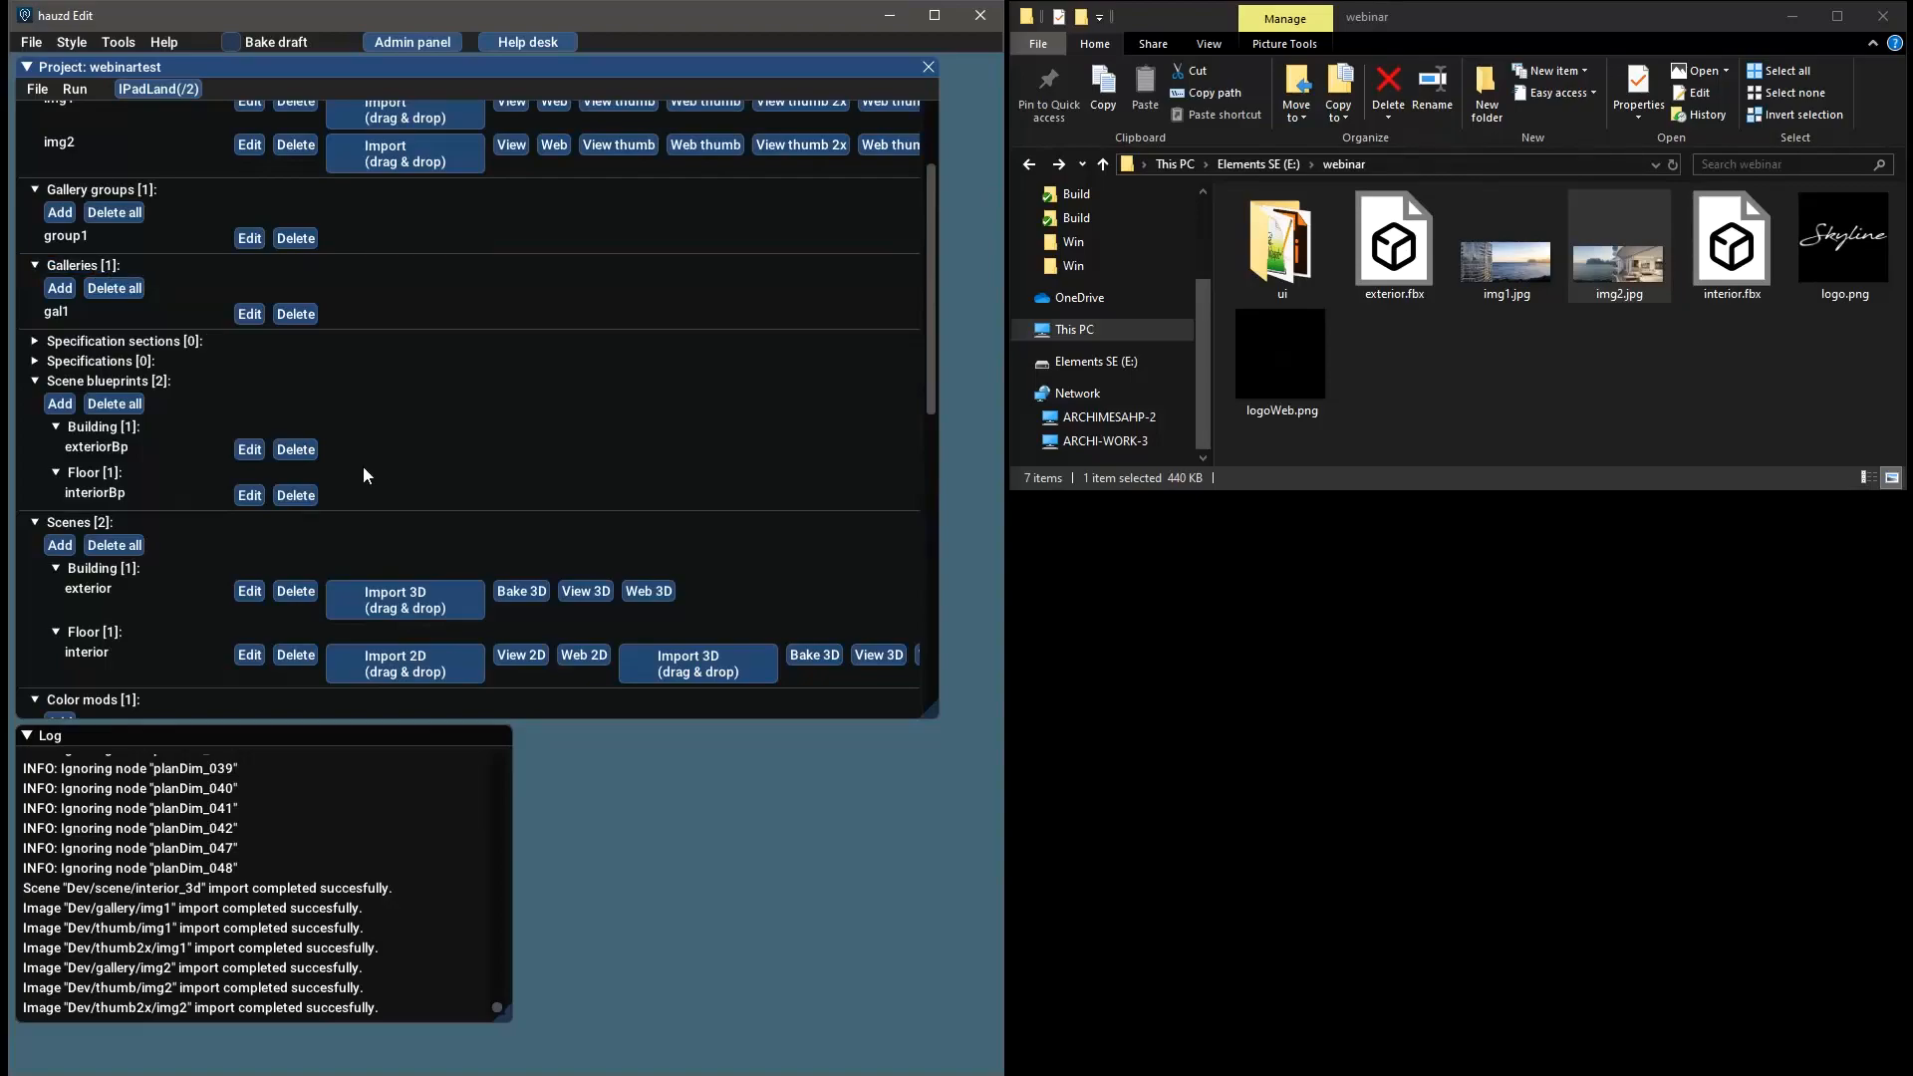
scroll(363, 466, "down", 5)
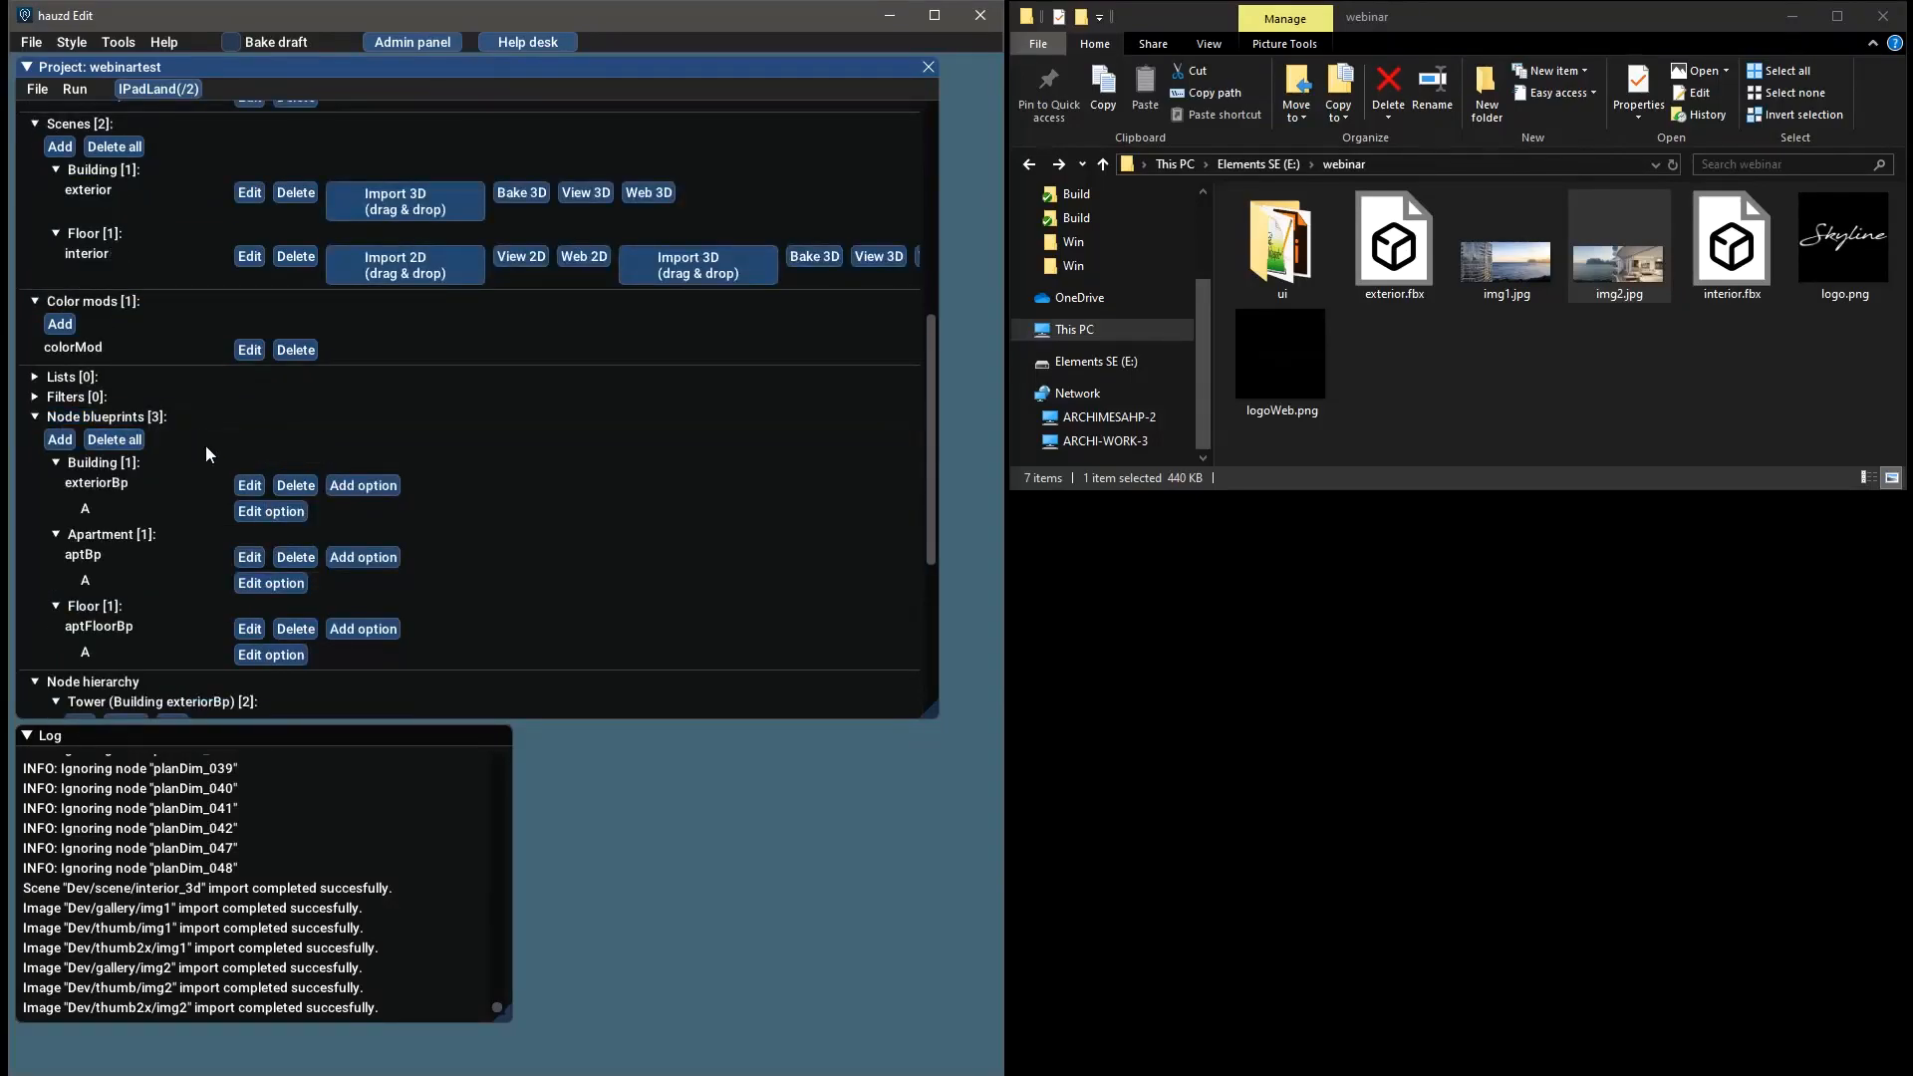
left_click(266, 512)
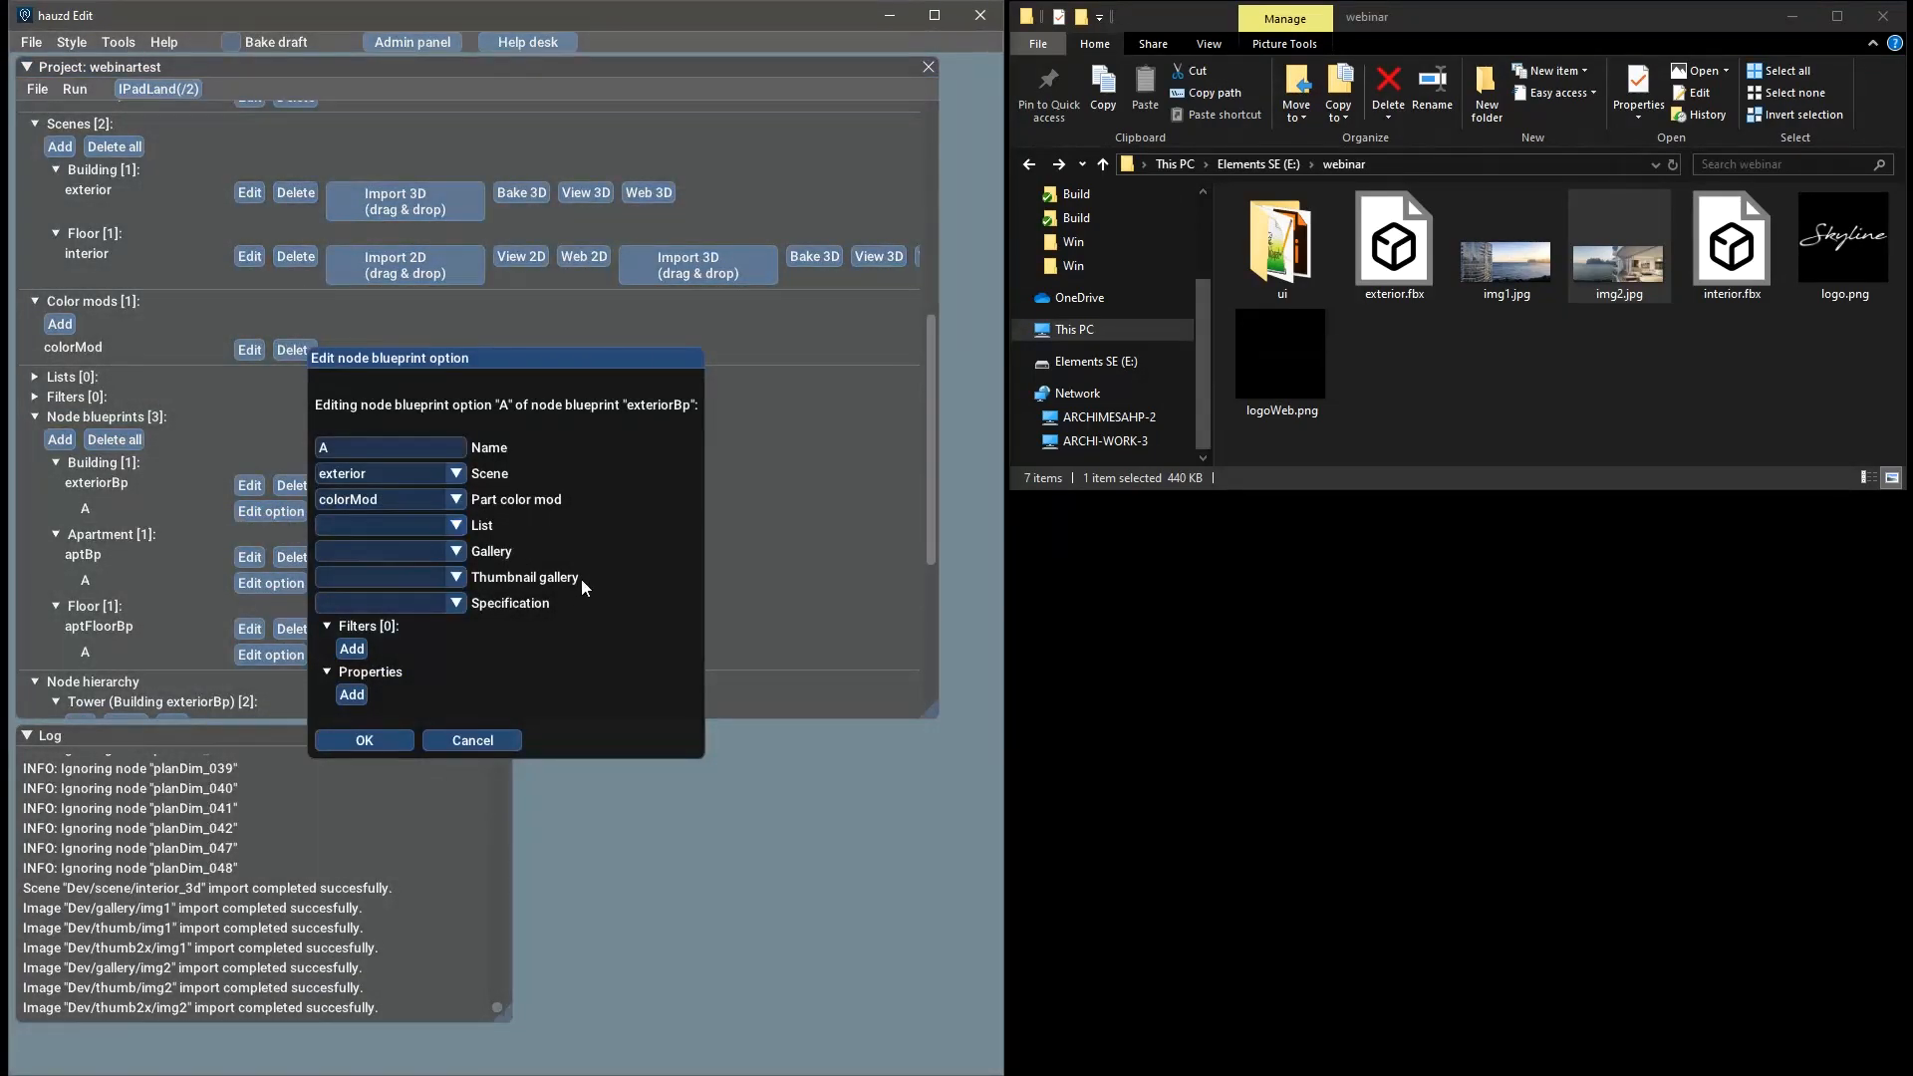
left_click(436, 578)
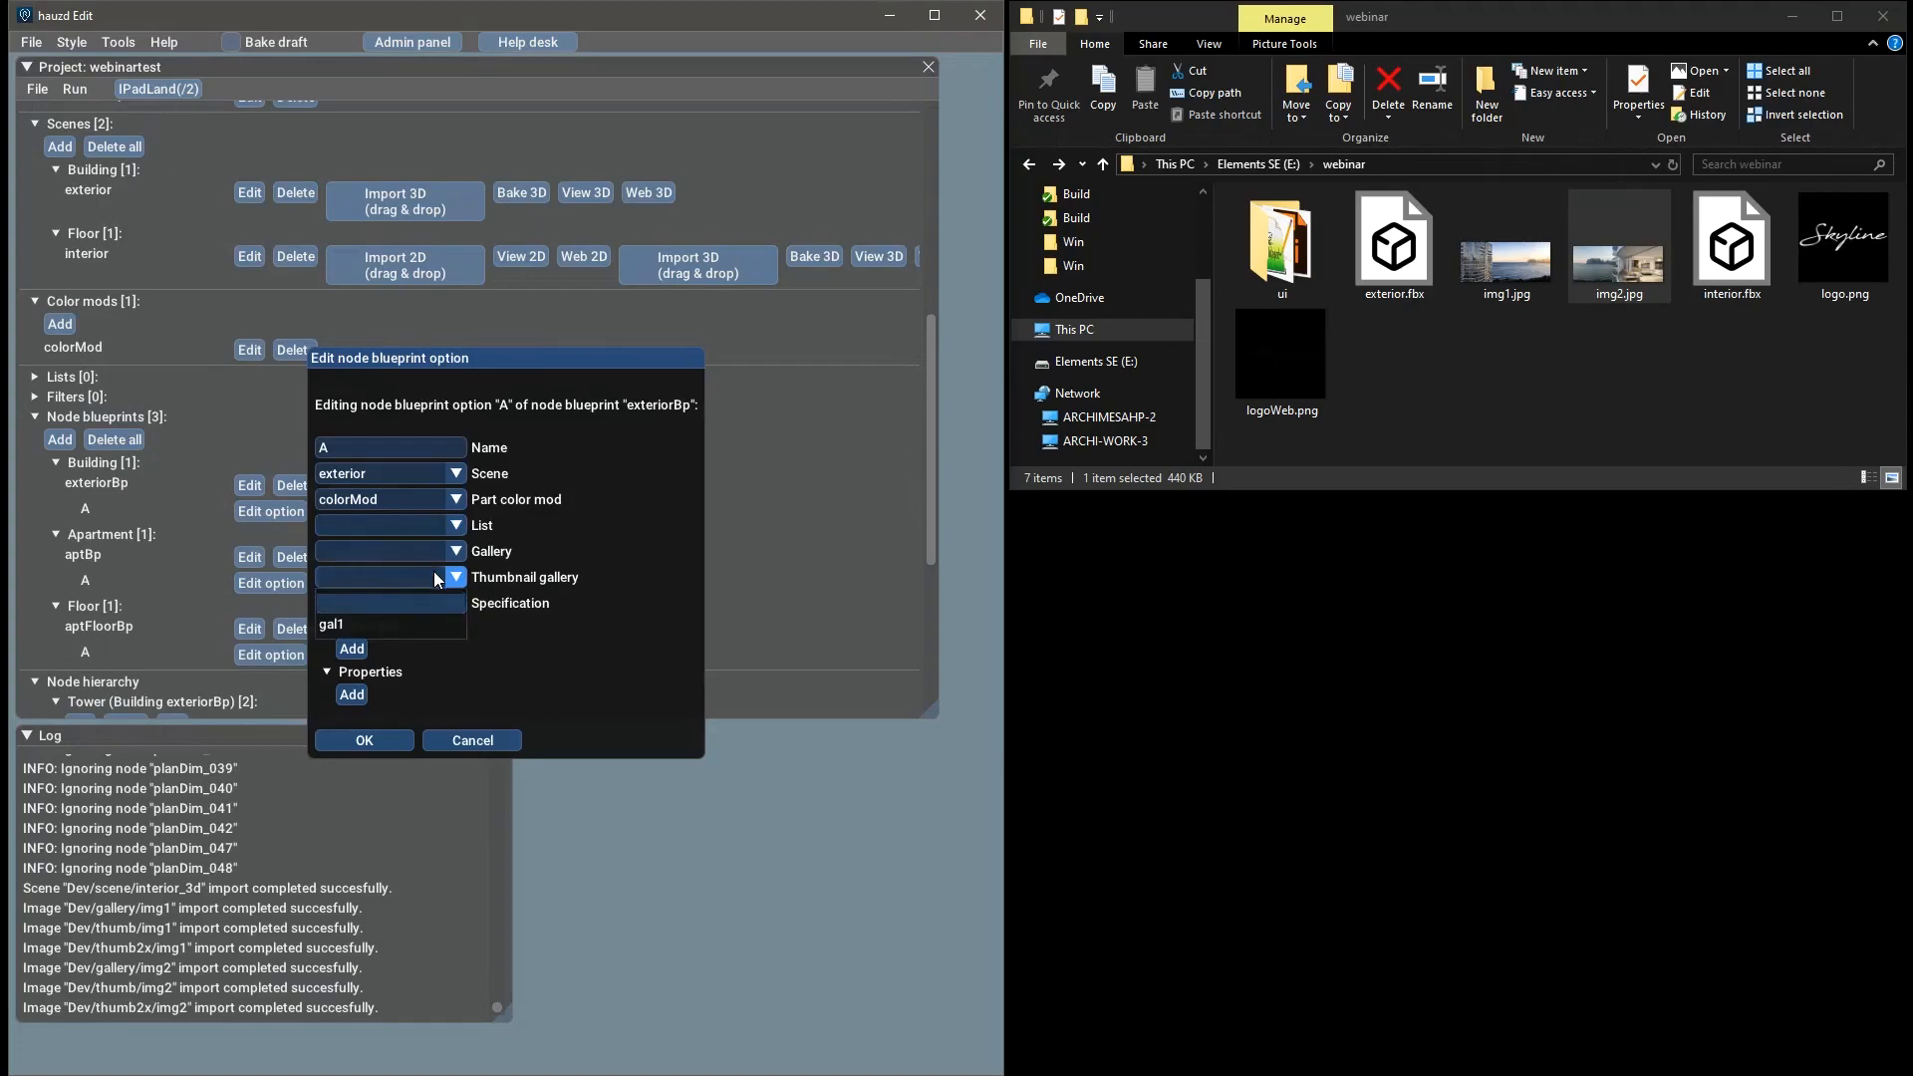
left_click(342, 624)
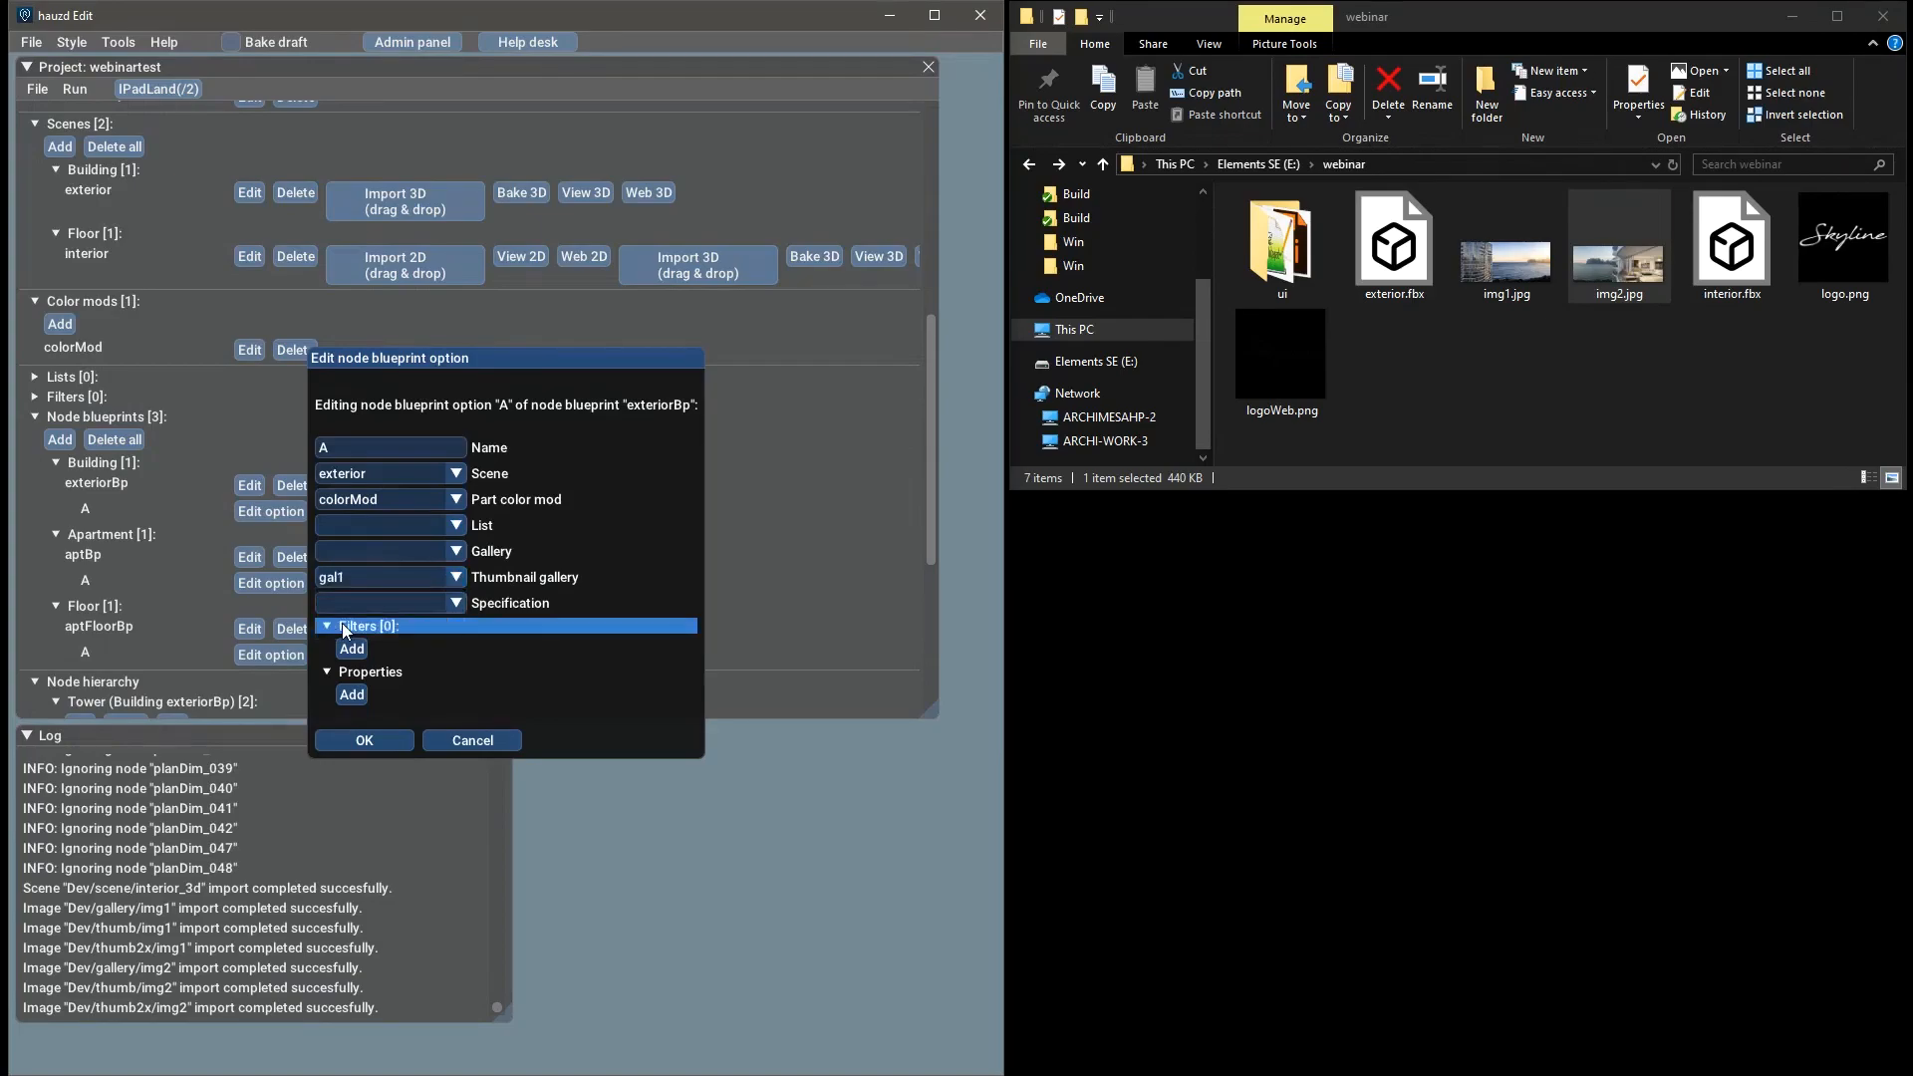
left_click(392, 740)
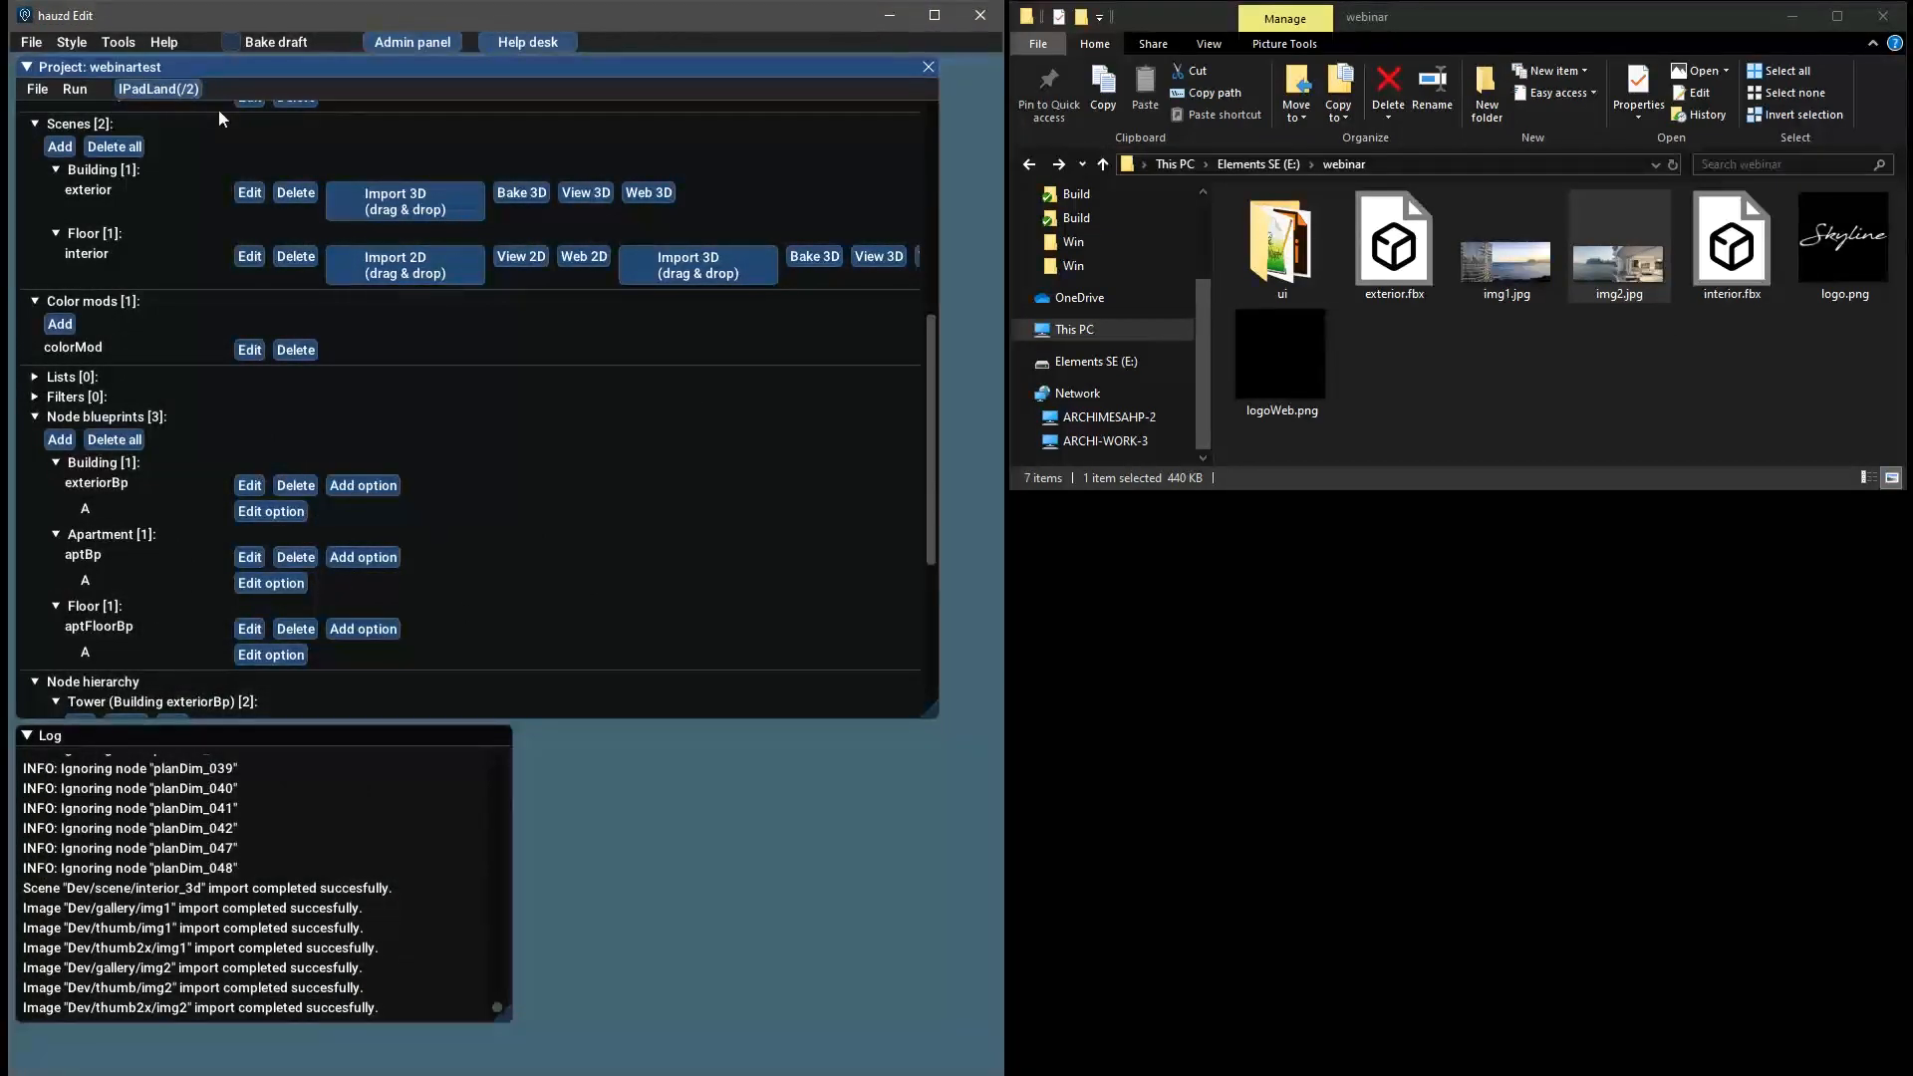
Run the IPadLand(/2) preview, enter the Tower view and show the gal1 thumbnails around the building
left_click(183, 94)
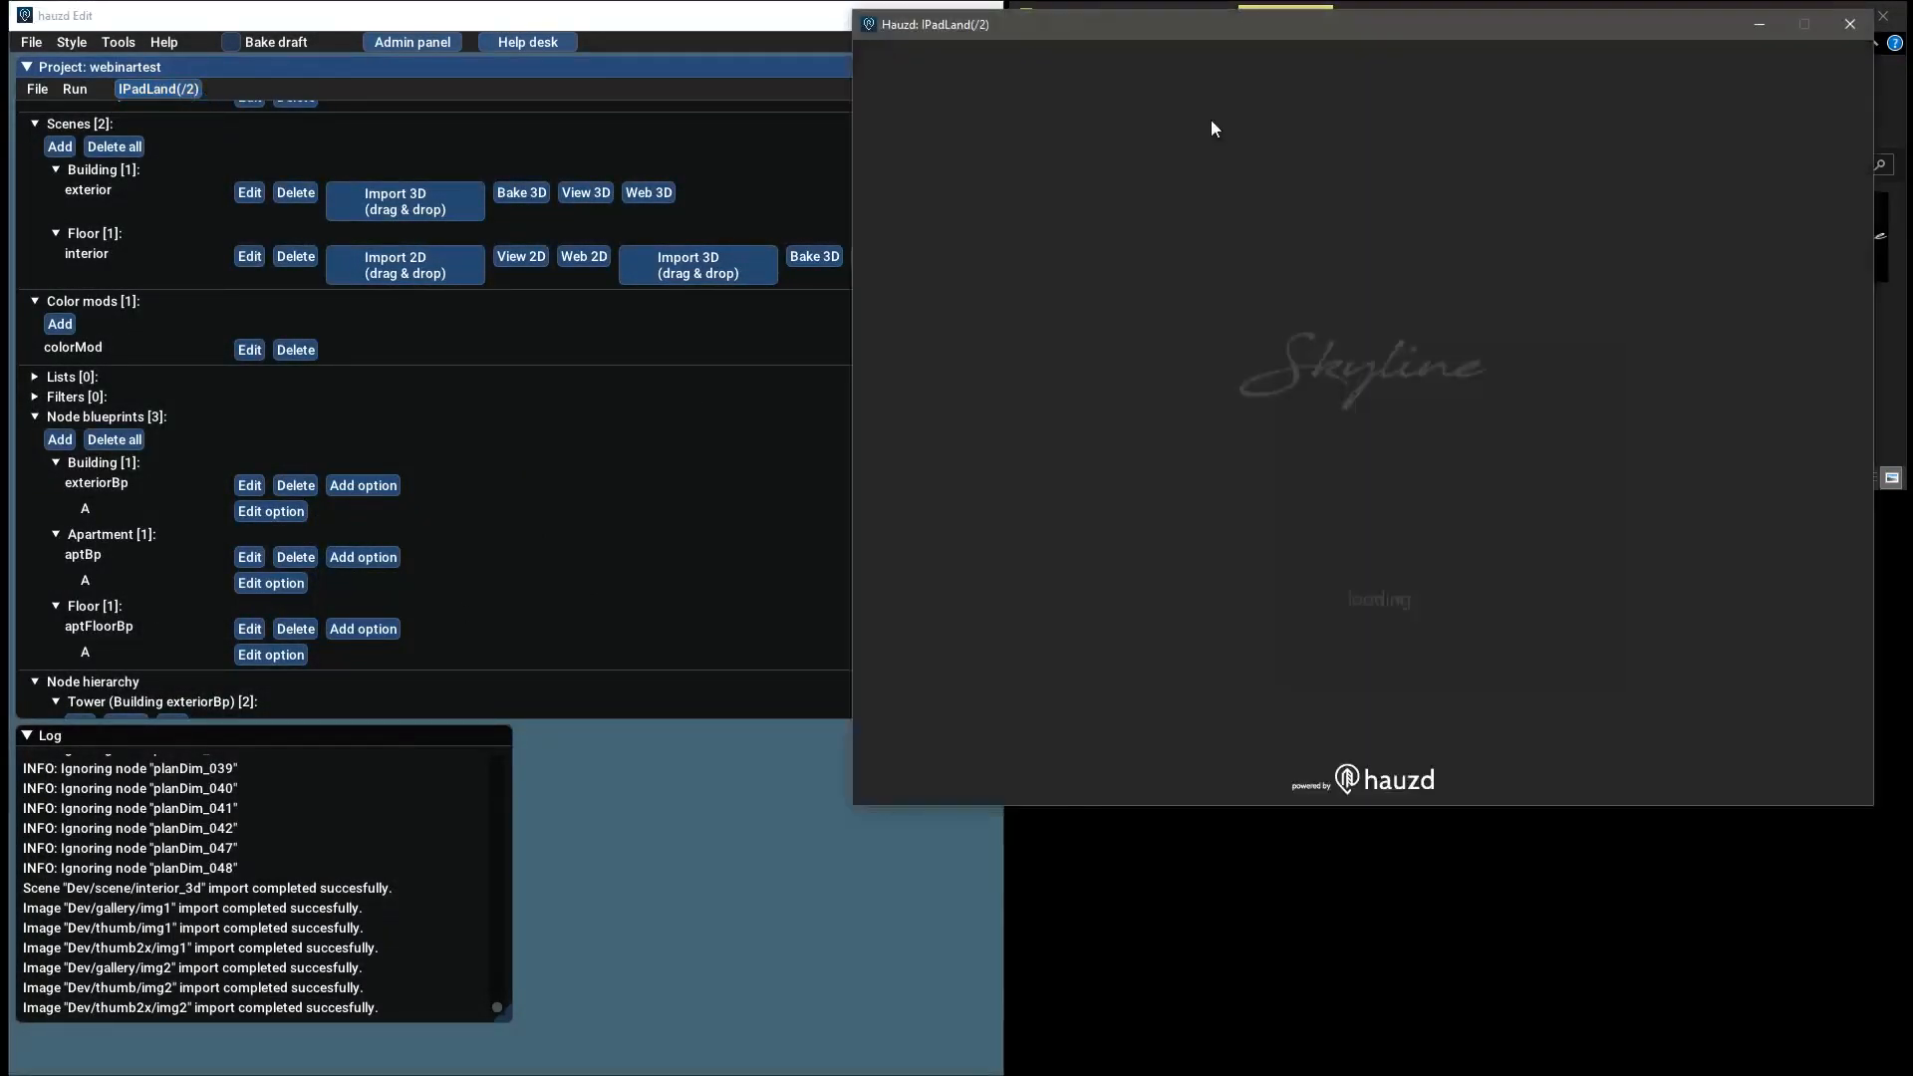
left_click_drag(1270, 26, 596, 182)
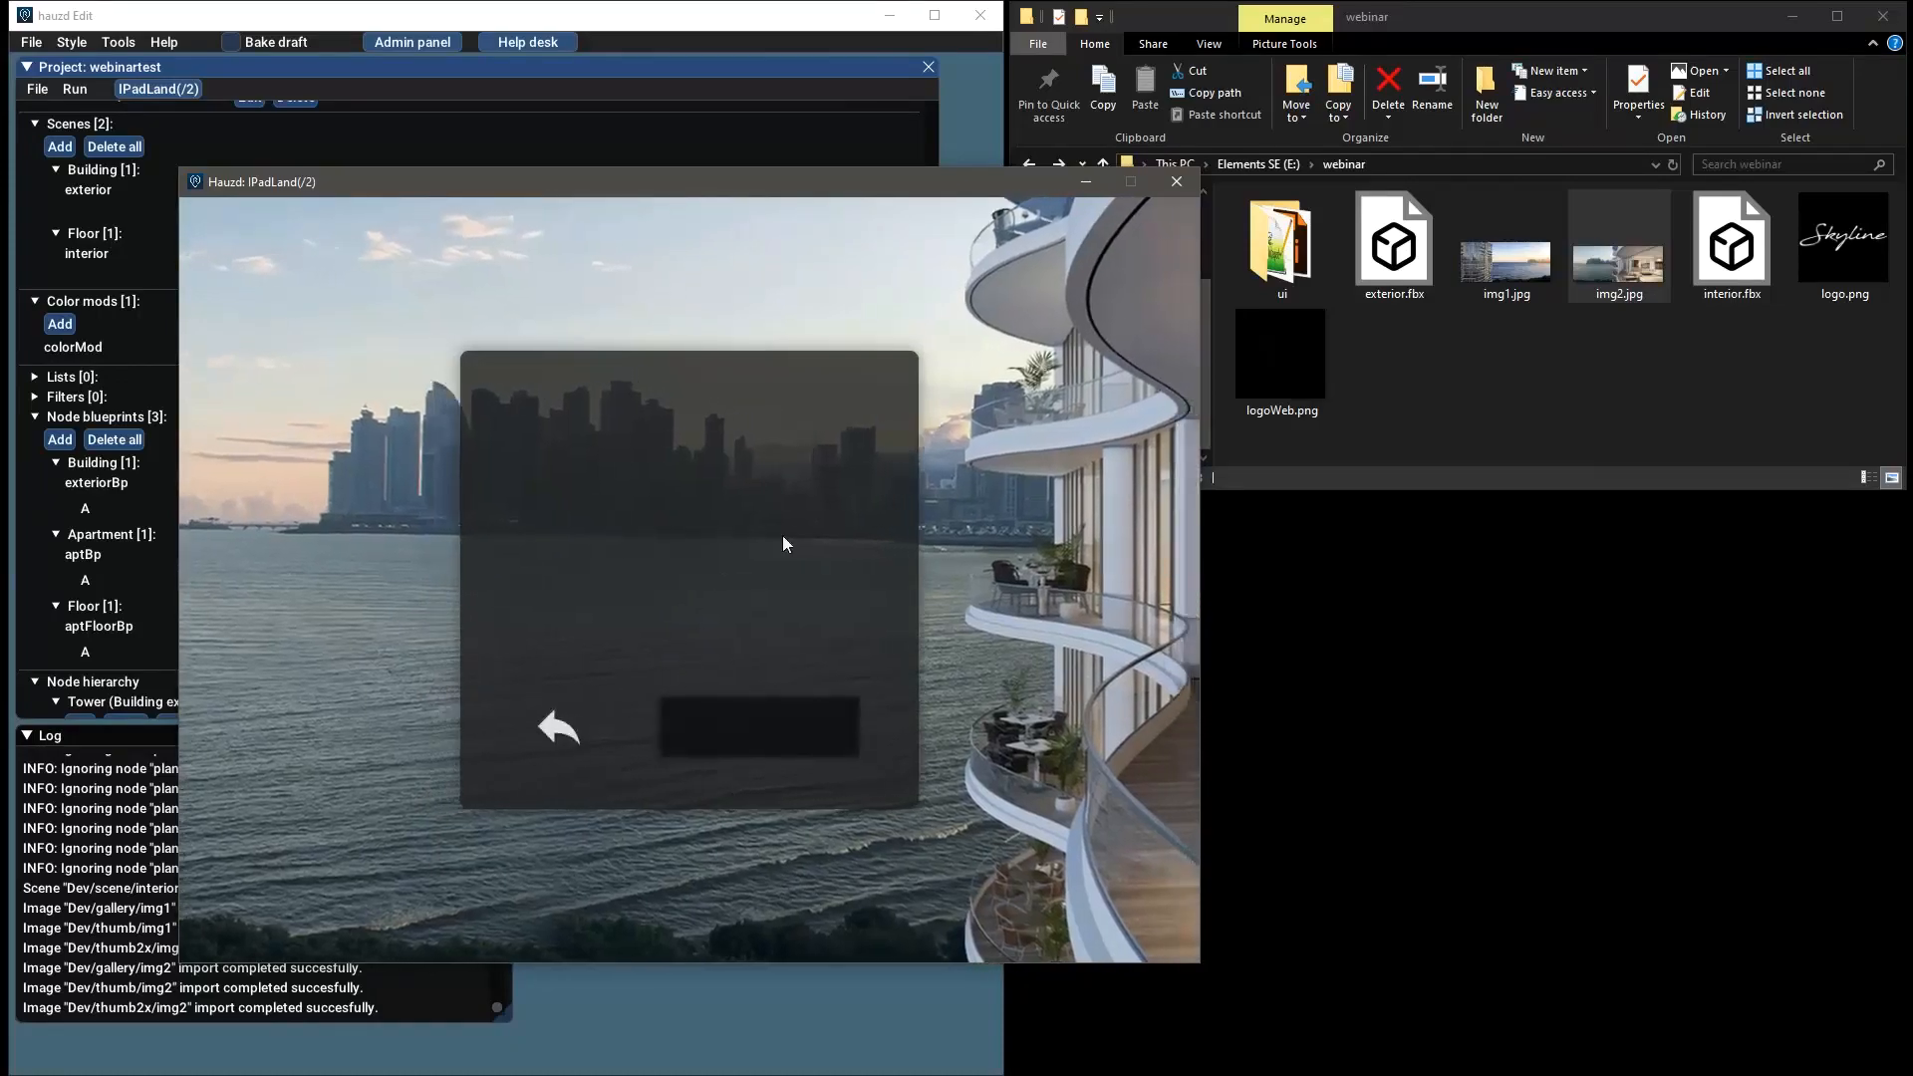
left_click(783, 720)
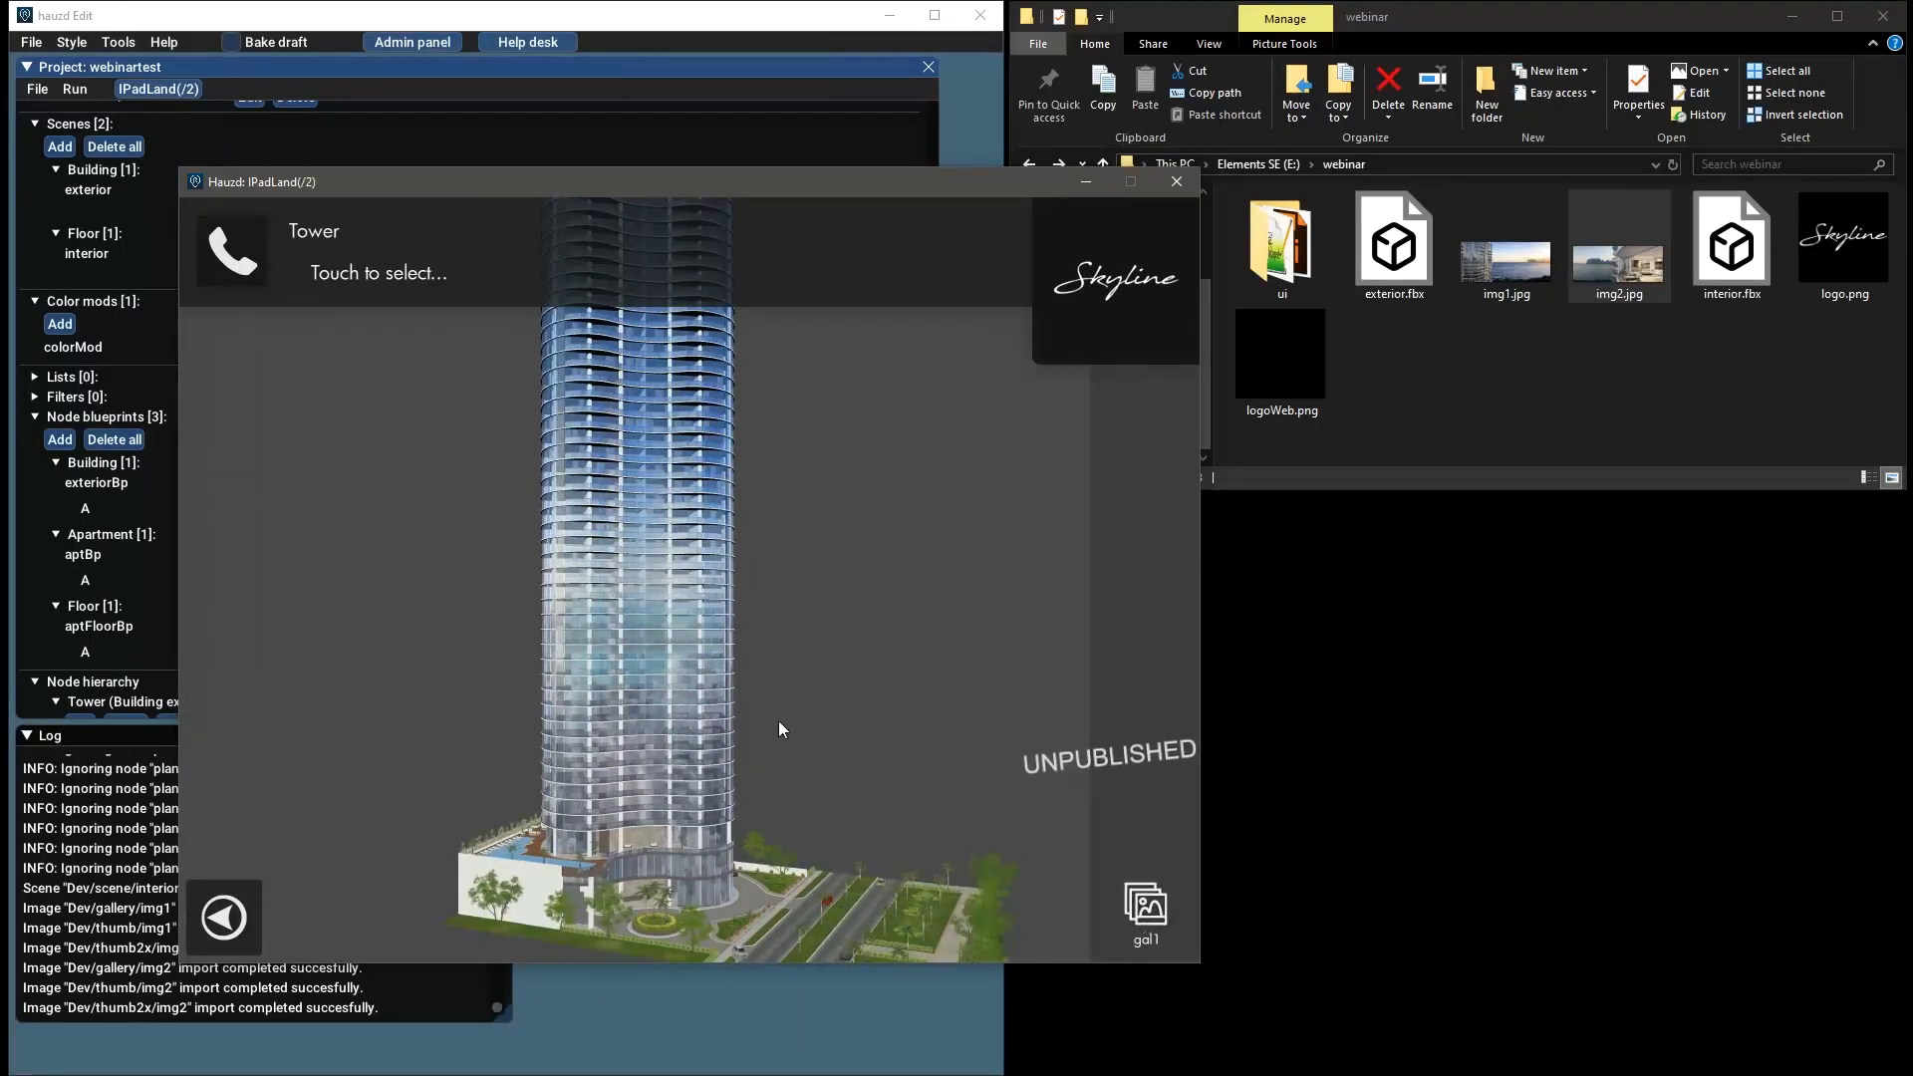
left_click(1154, 917)
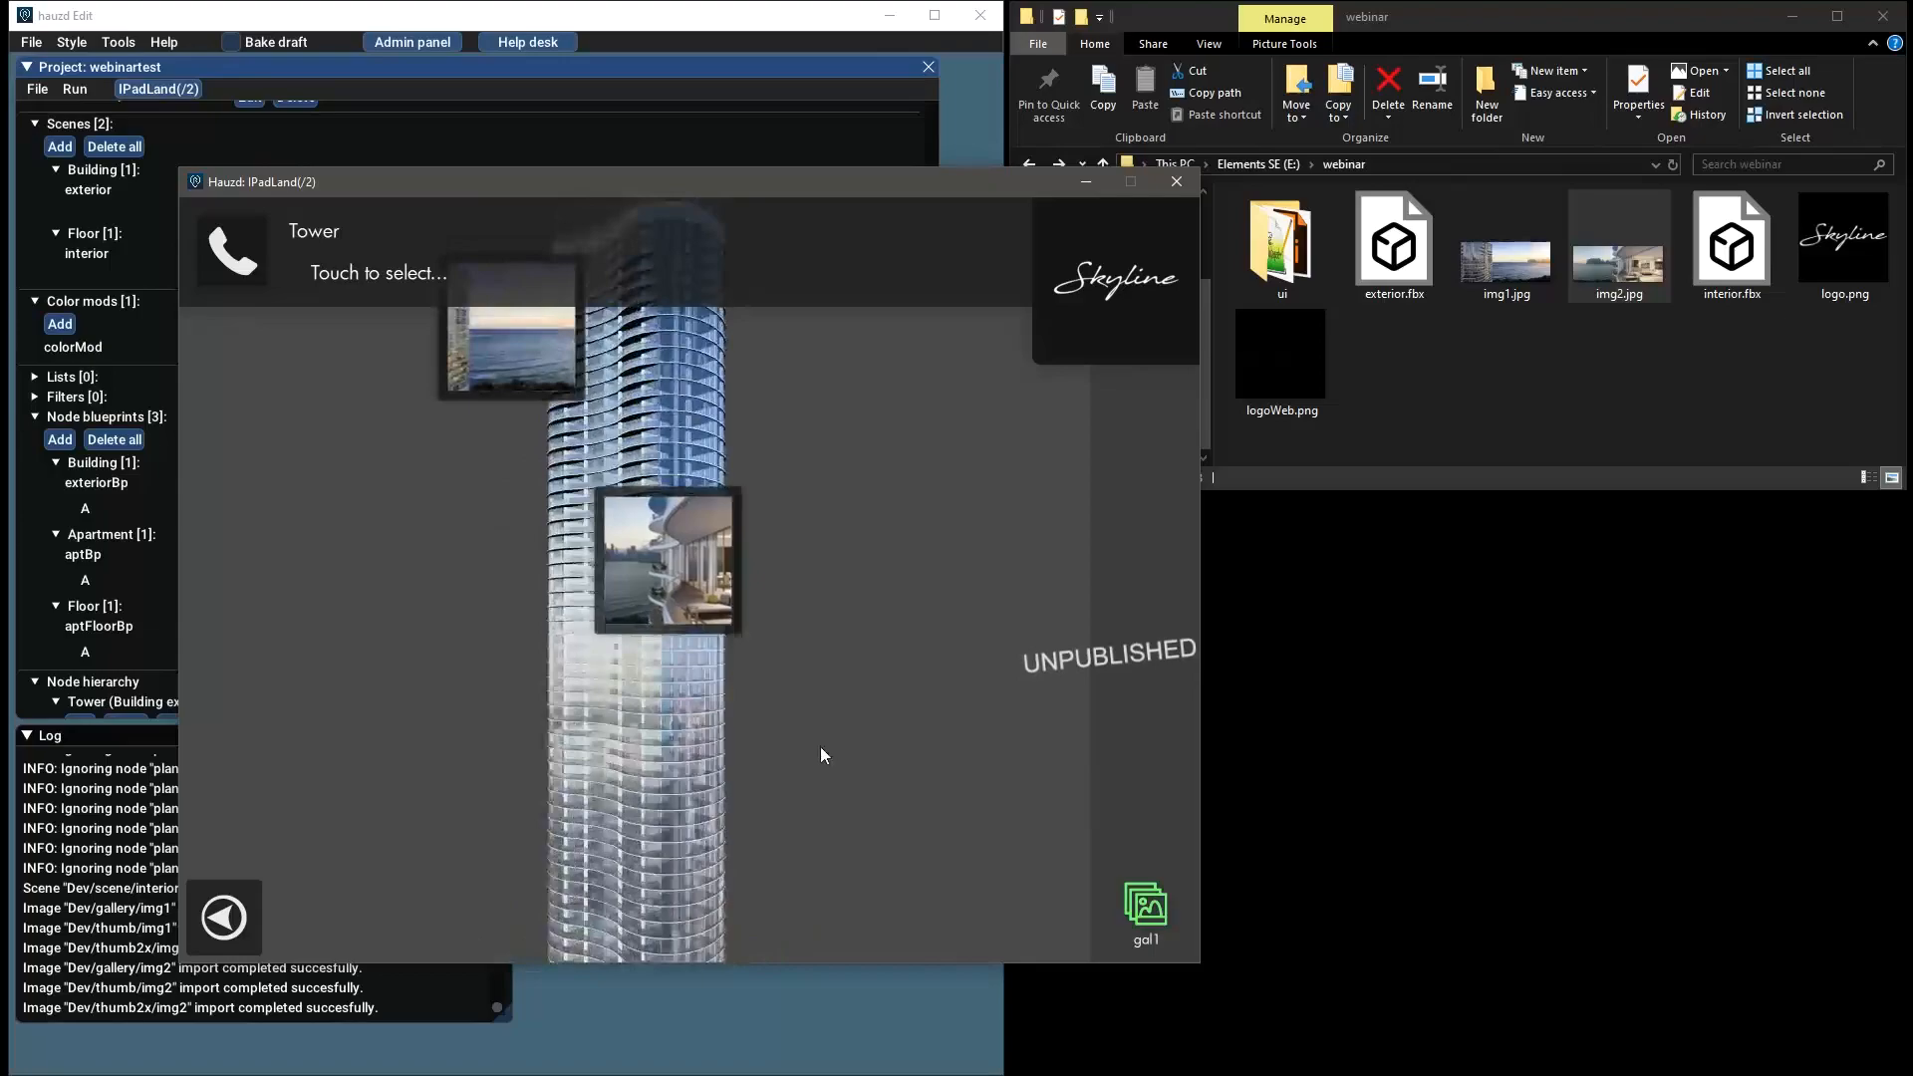
left_click(1151, 909)
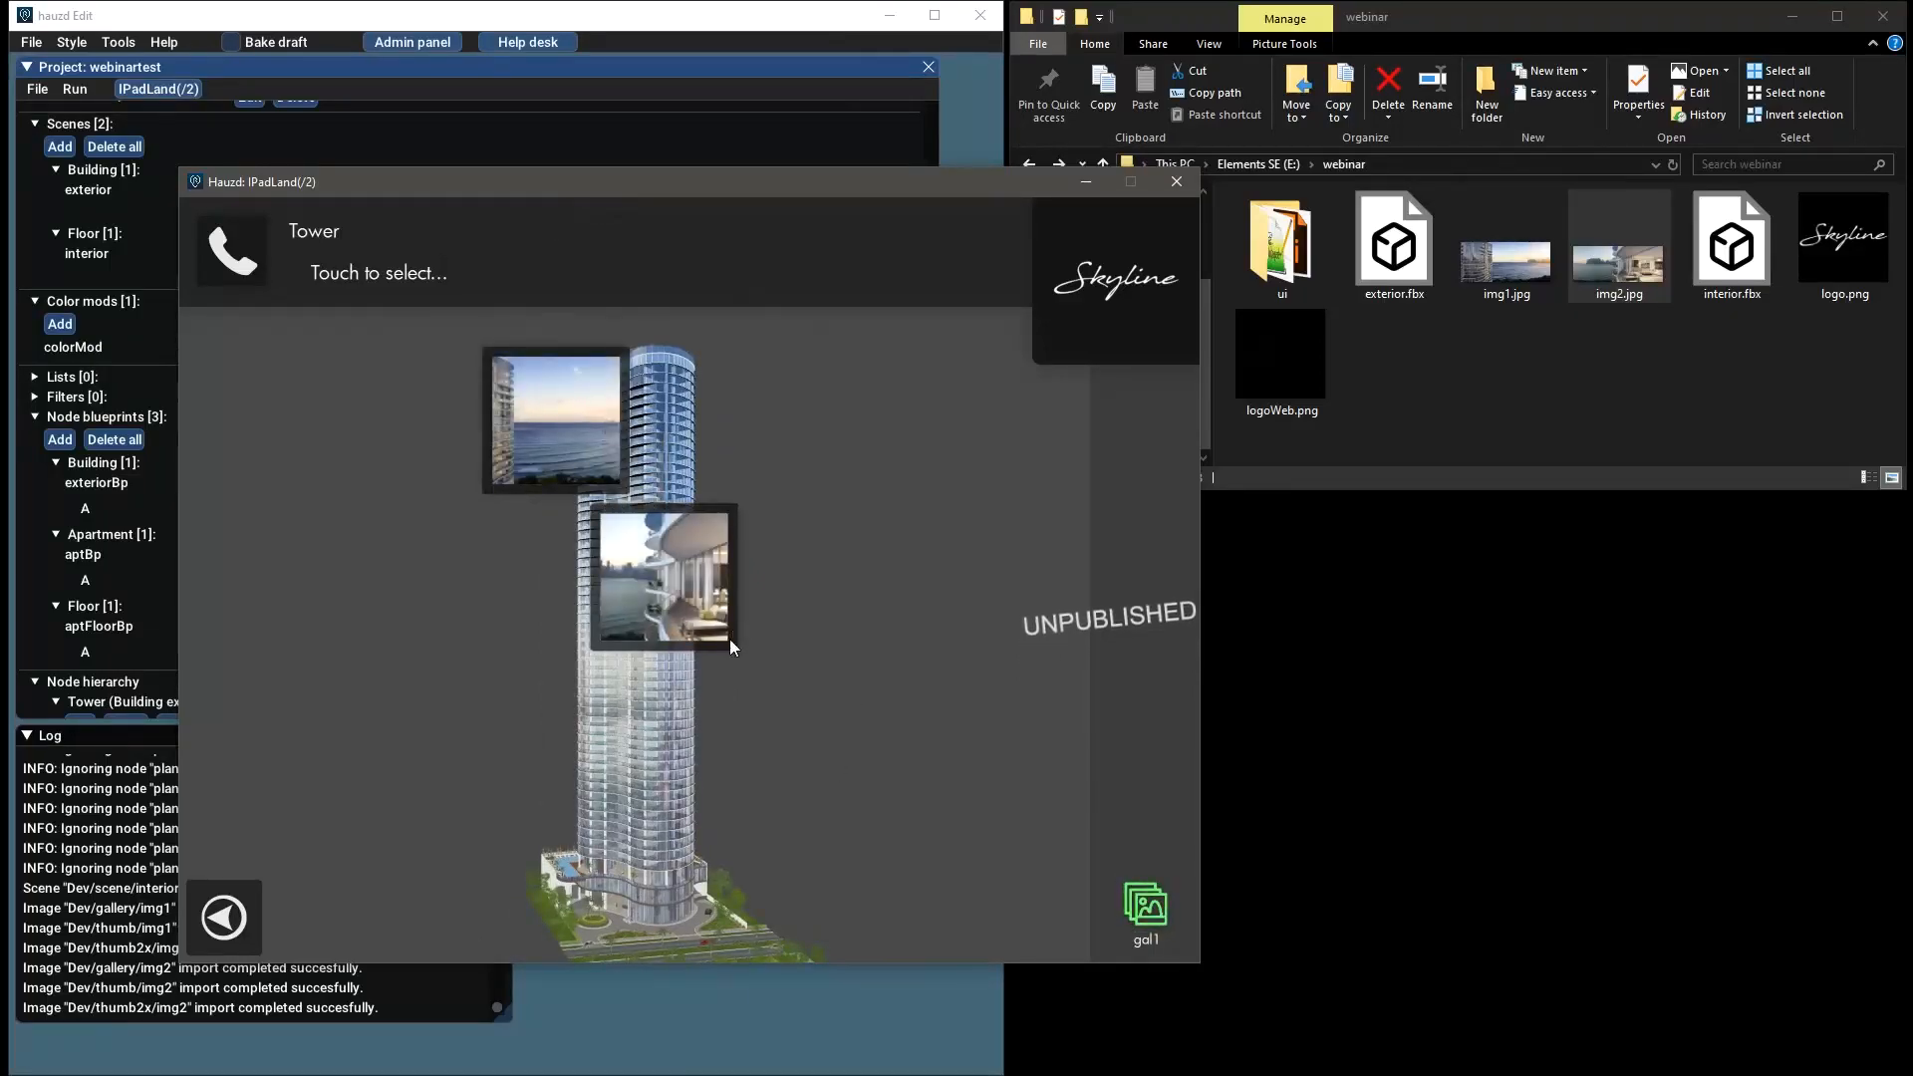
View img2 full size from its thumbnail, open img1 through the gal1 overview, and return to the Tower view
left_click(703, 600)
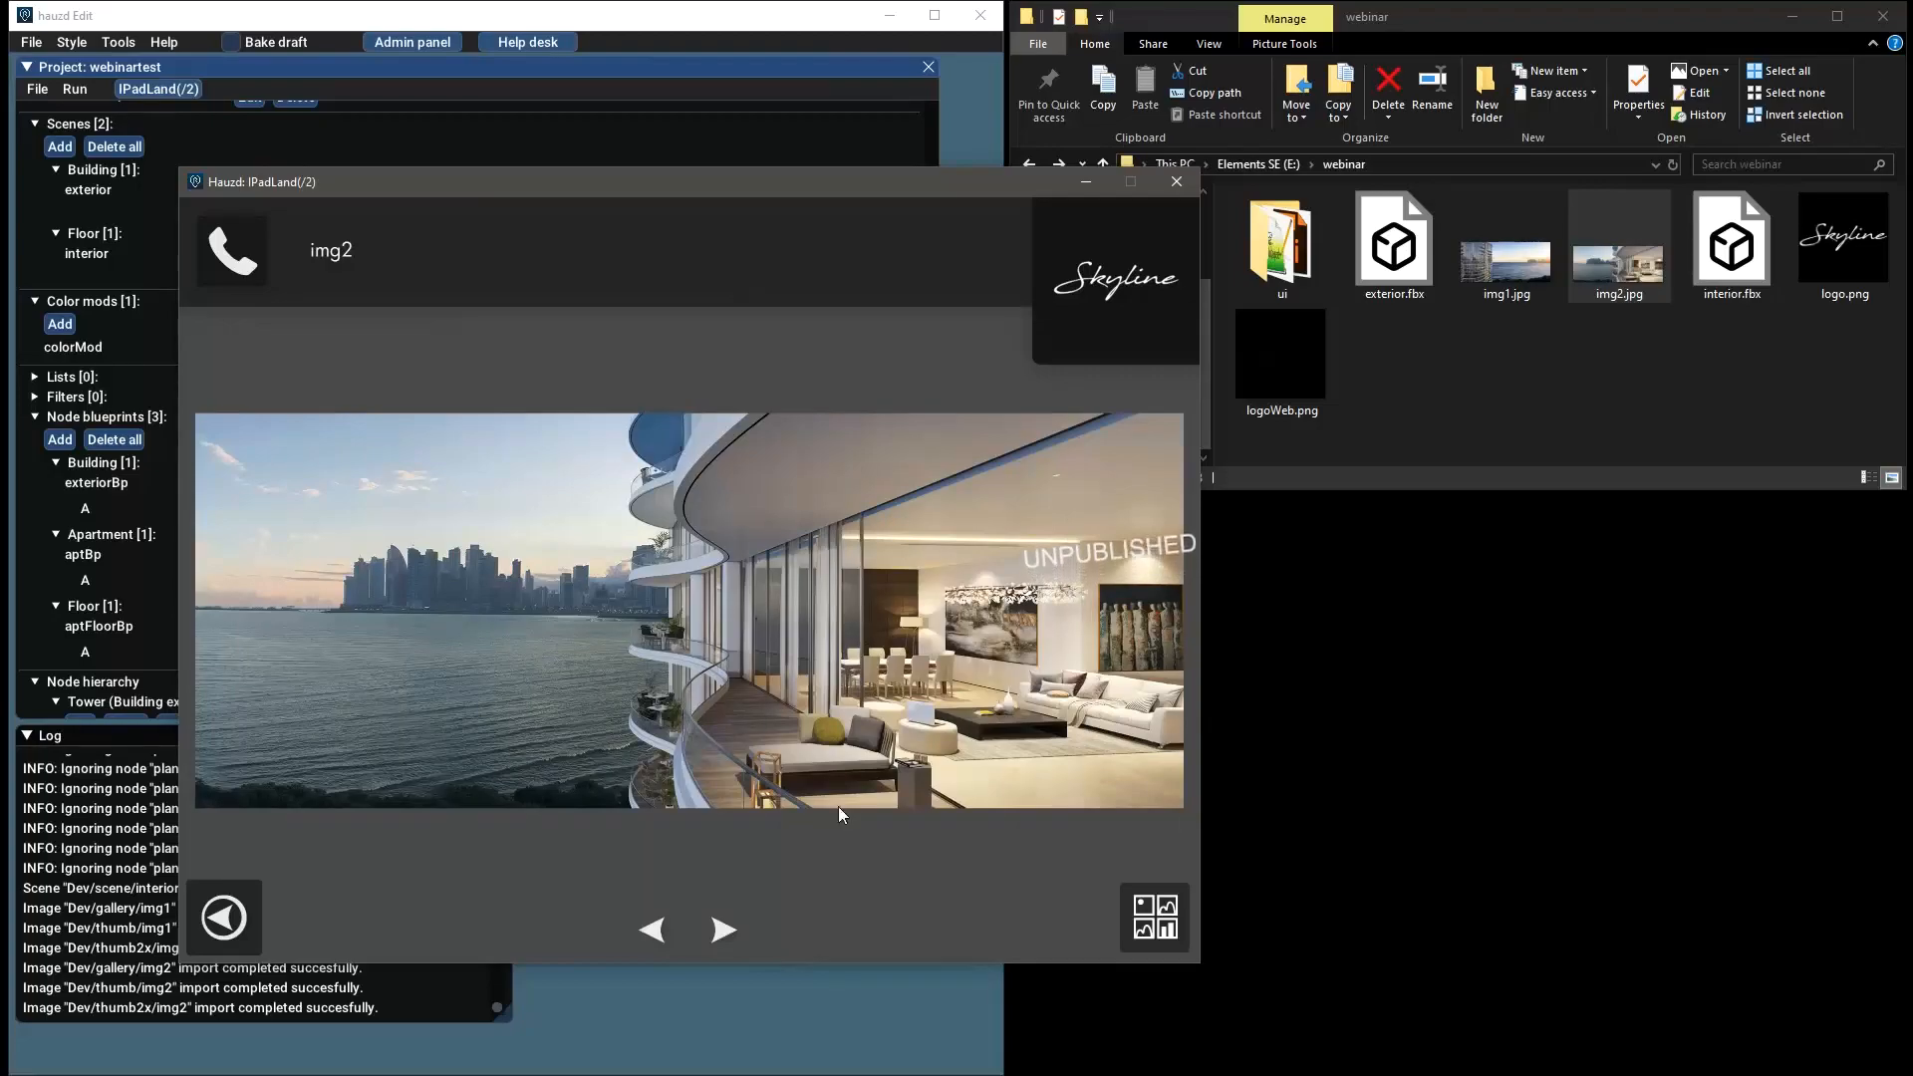
left_click(1148, 911)
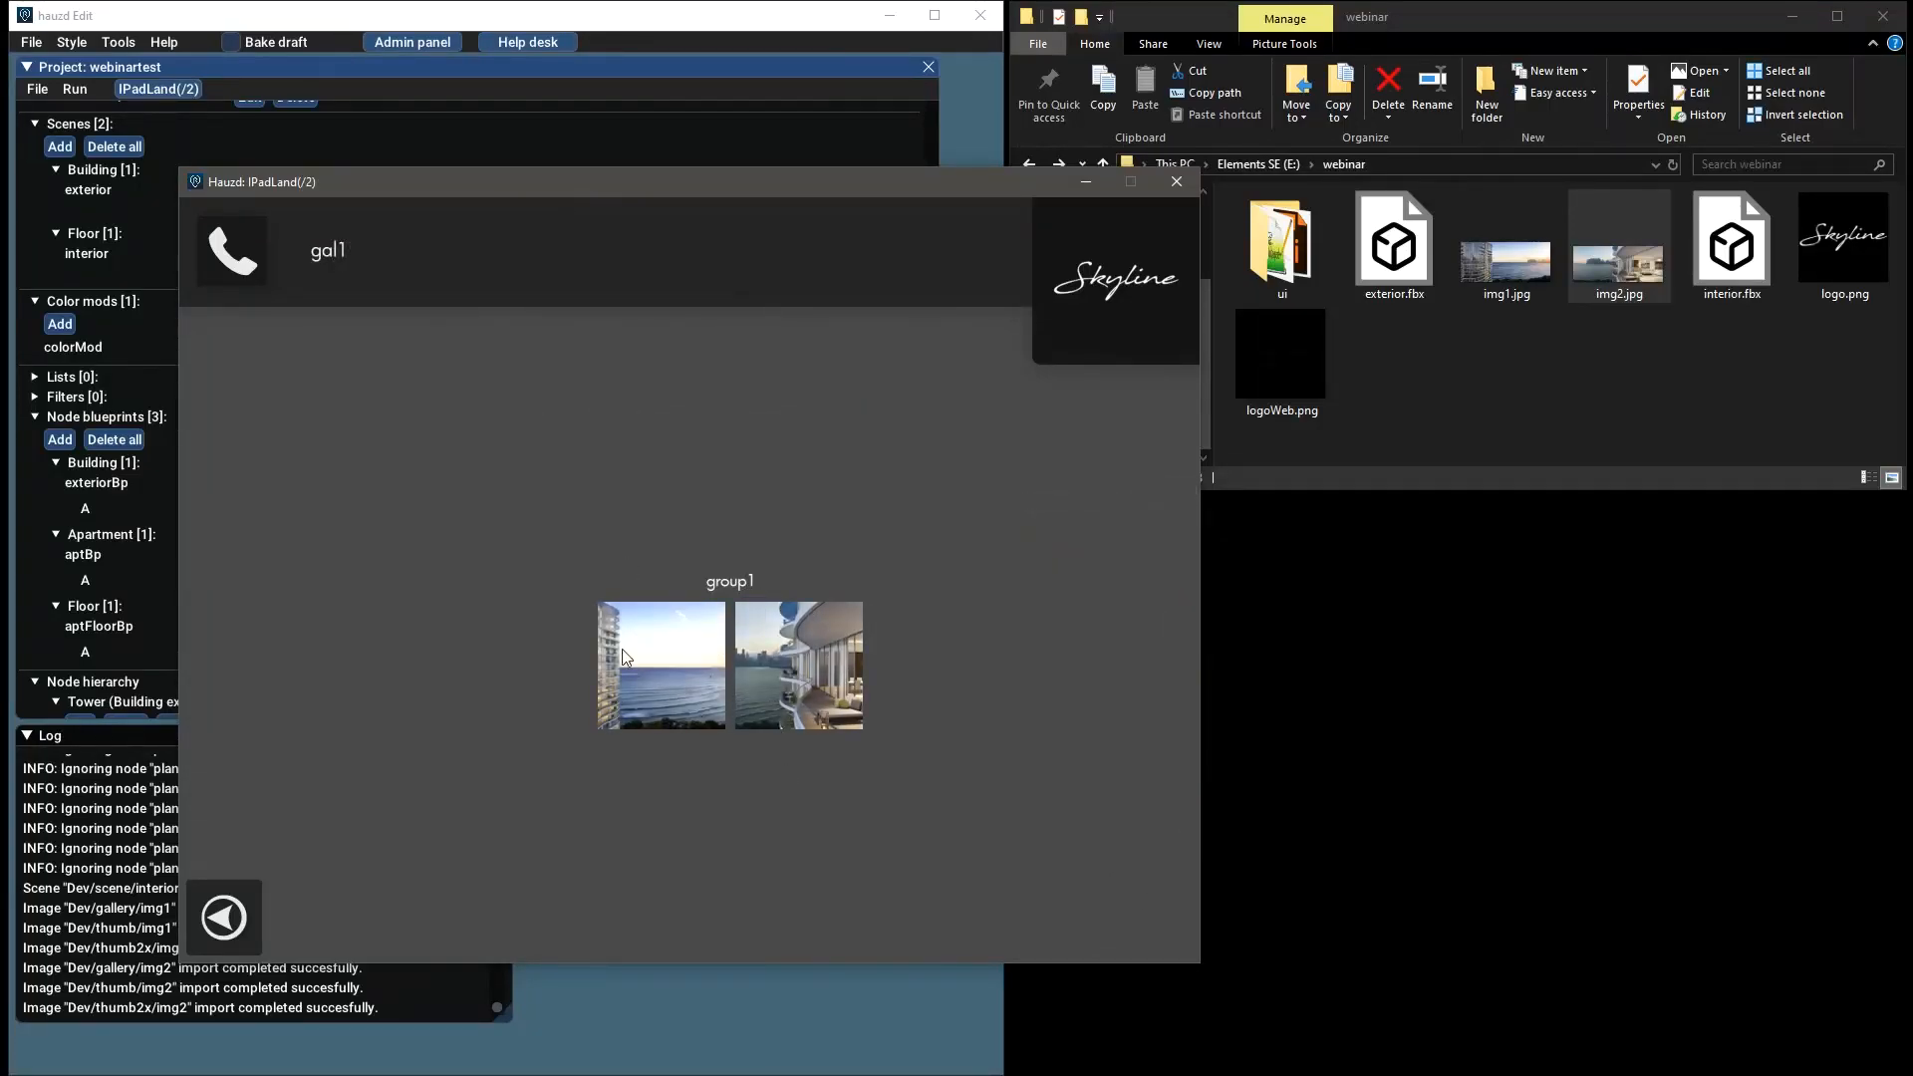
left_click(688, 688)
left_click(235, 910)
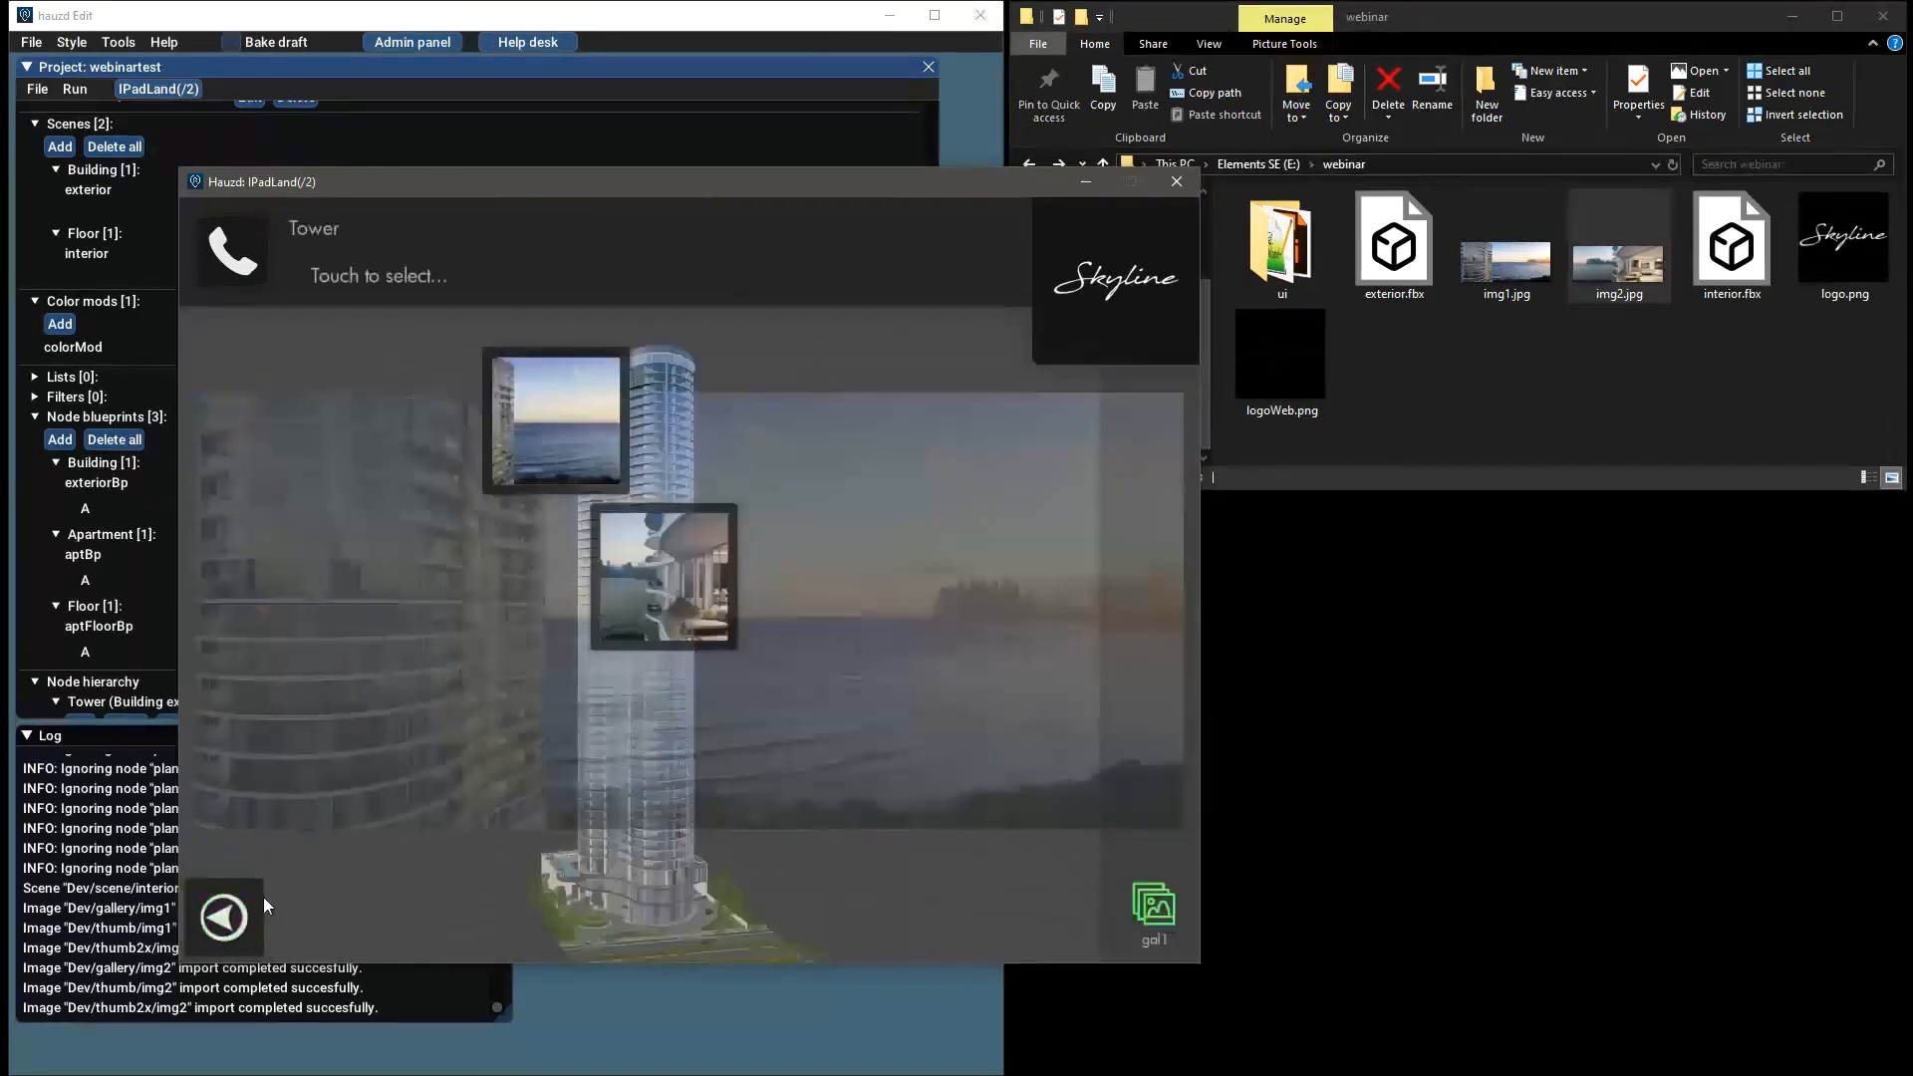
Show the gal1 thumbnails again, open img2 full size and go back to img1
mouse_move(845, 755)
left_mouse_down()
mouse_move(685, 740)
mouse_move(865, 735)
mouse_move(836, 739)
left_mouse_up()
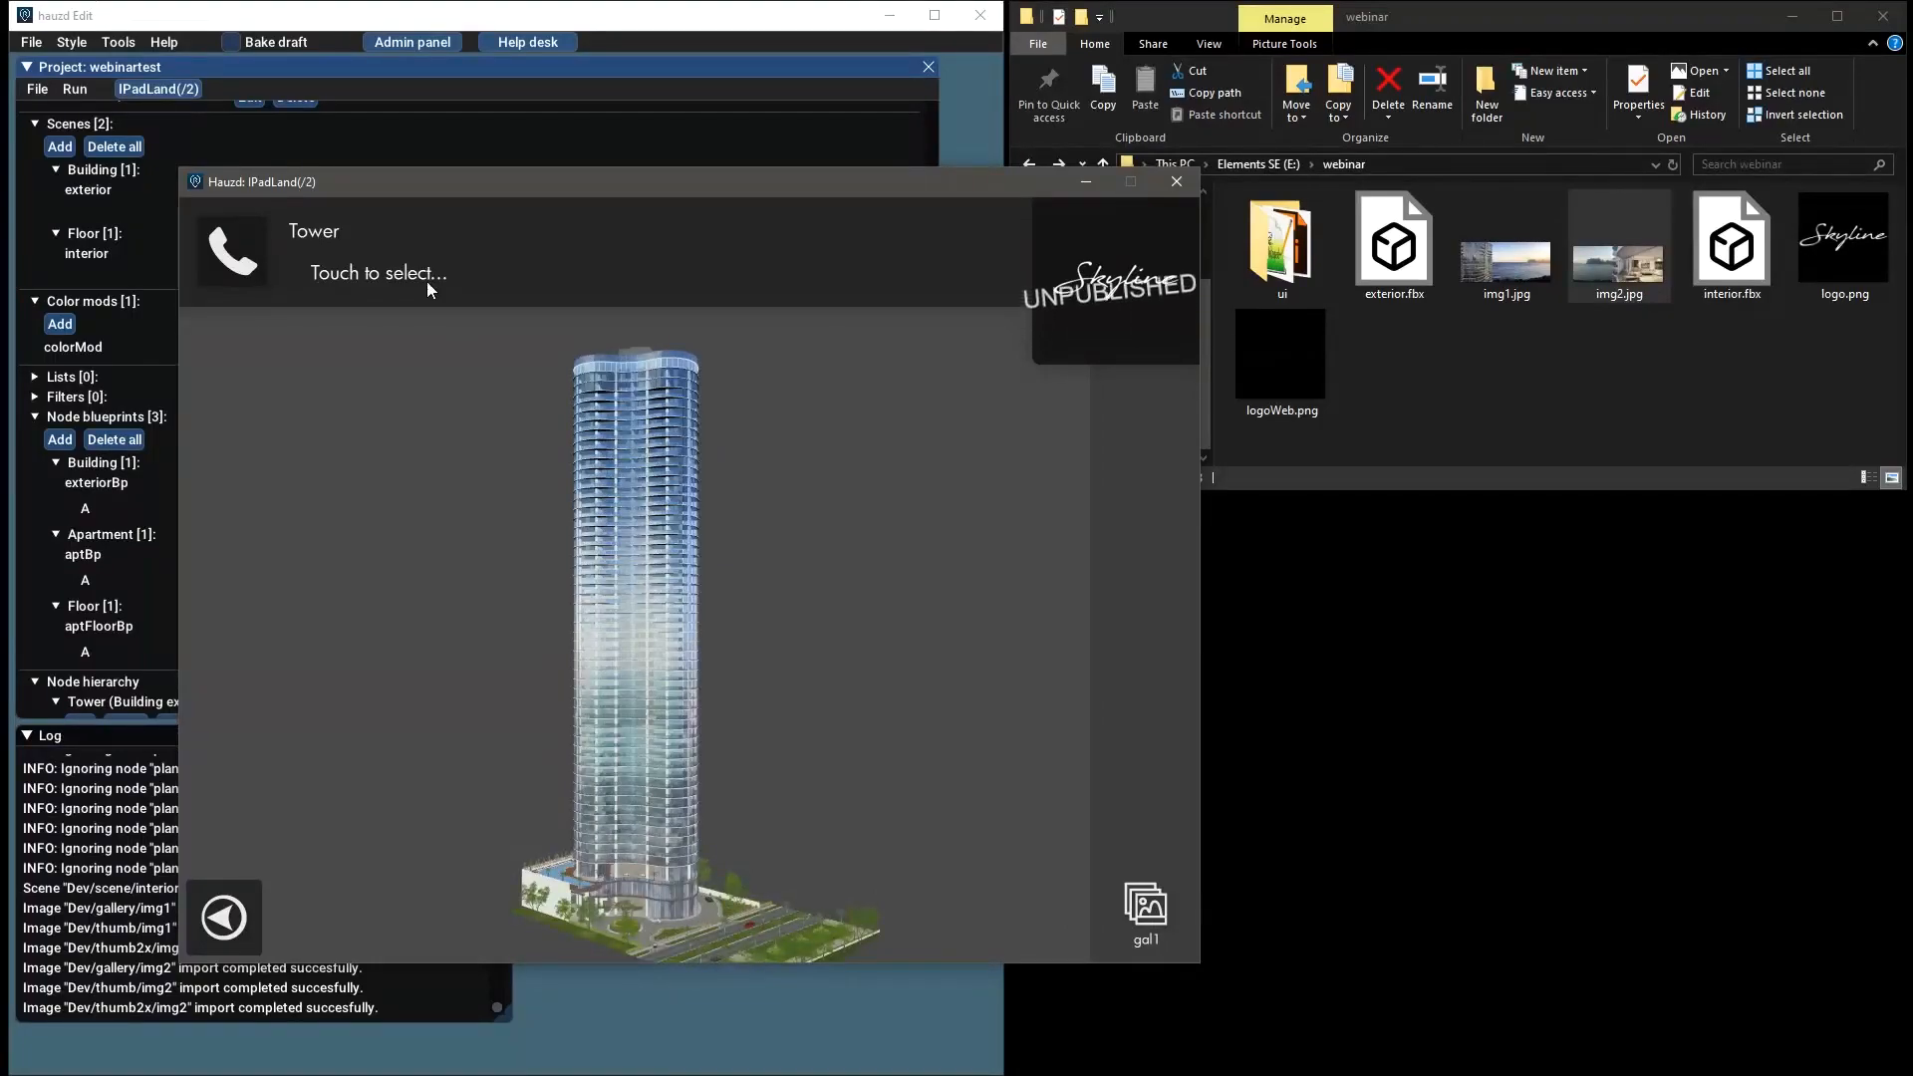
left_click(1163, 941)
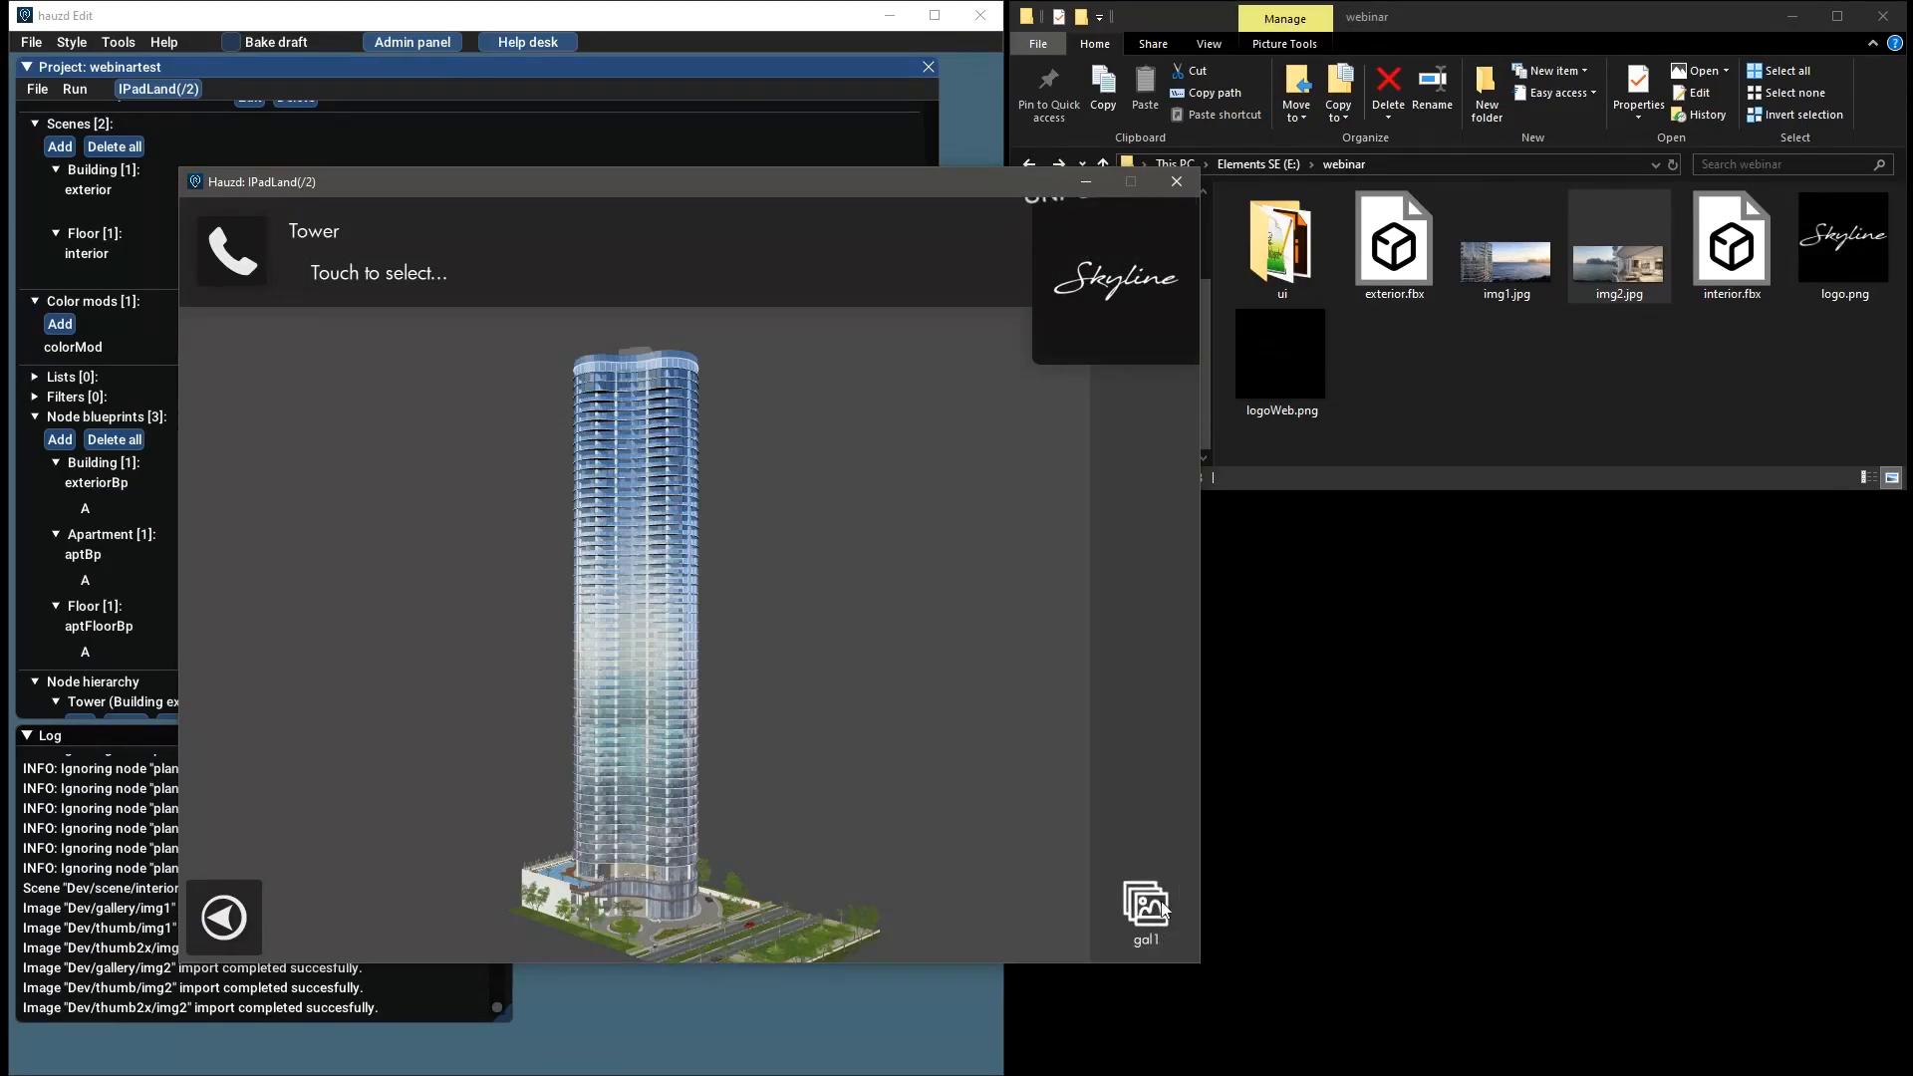
left_click(684, 567)
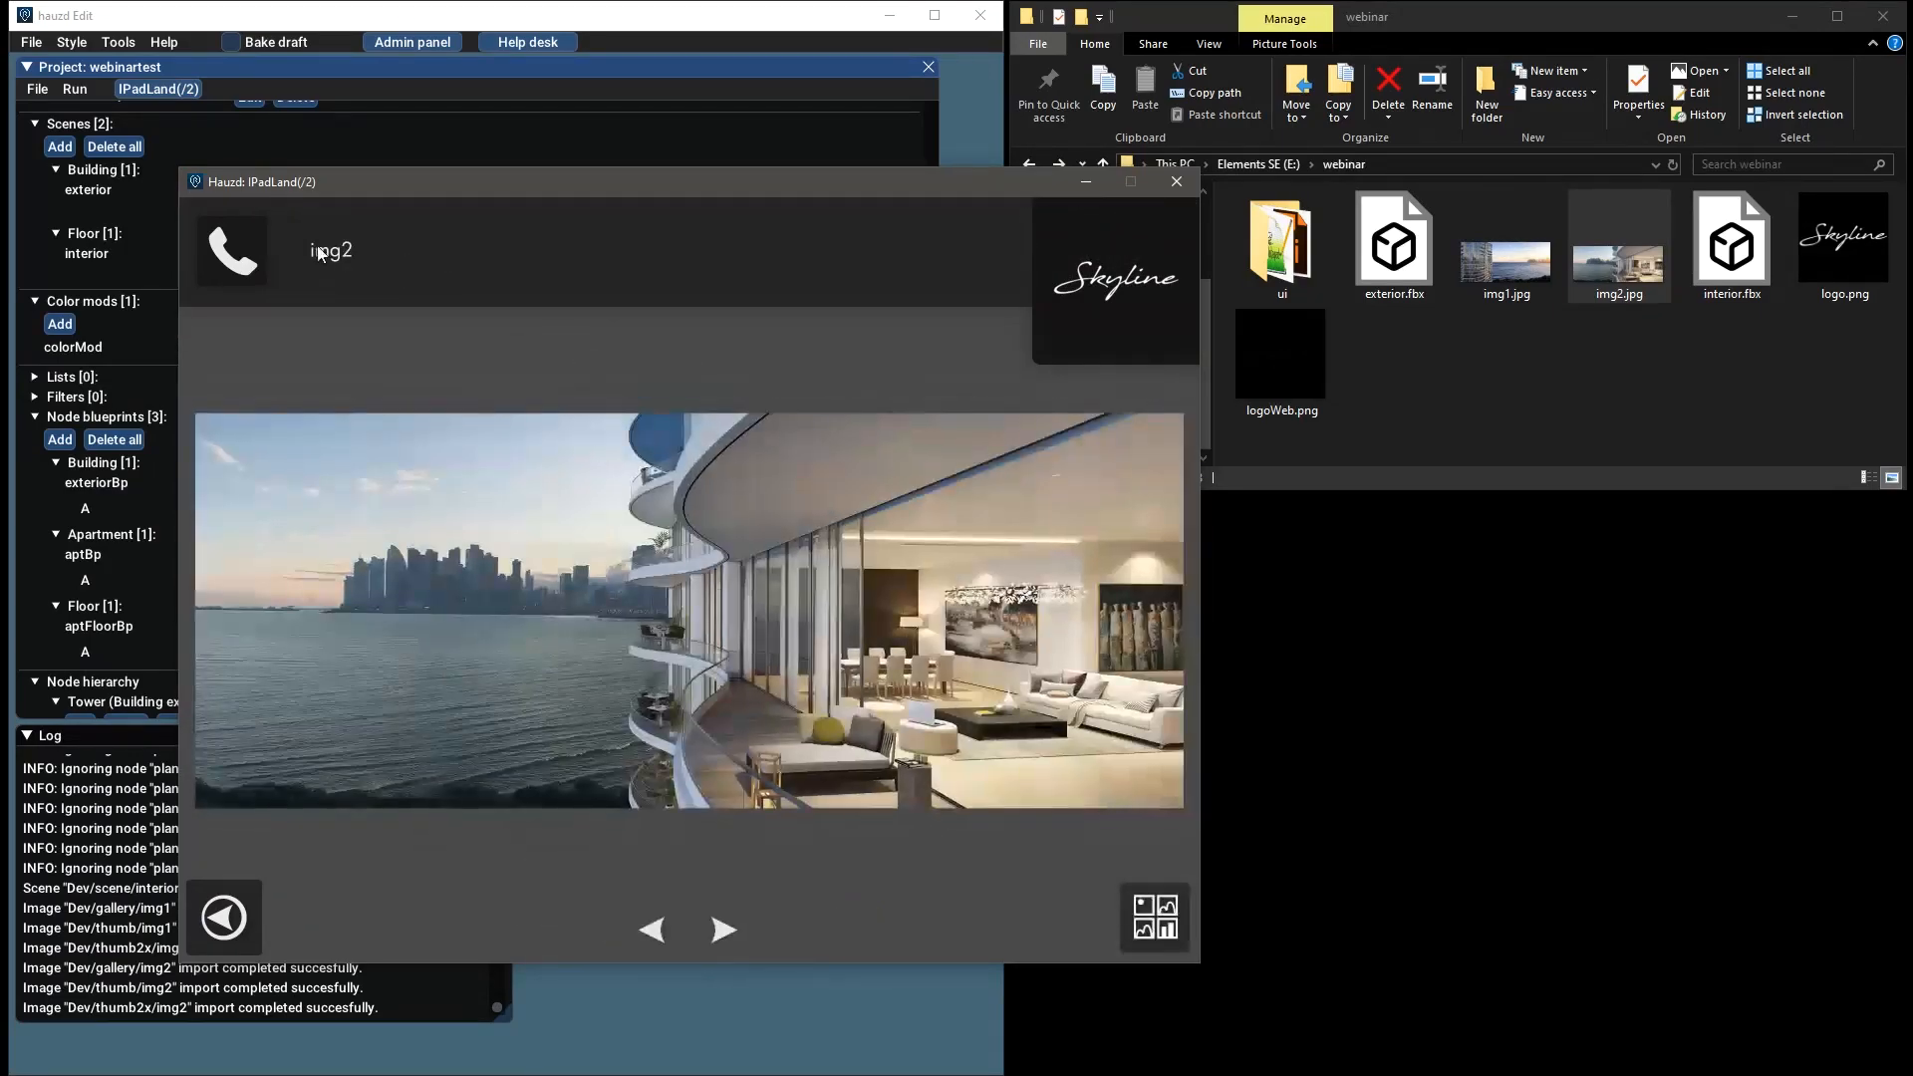
left_click(666, 927)
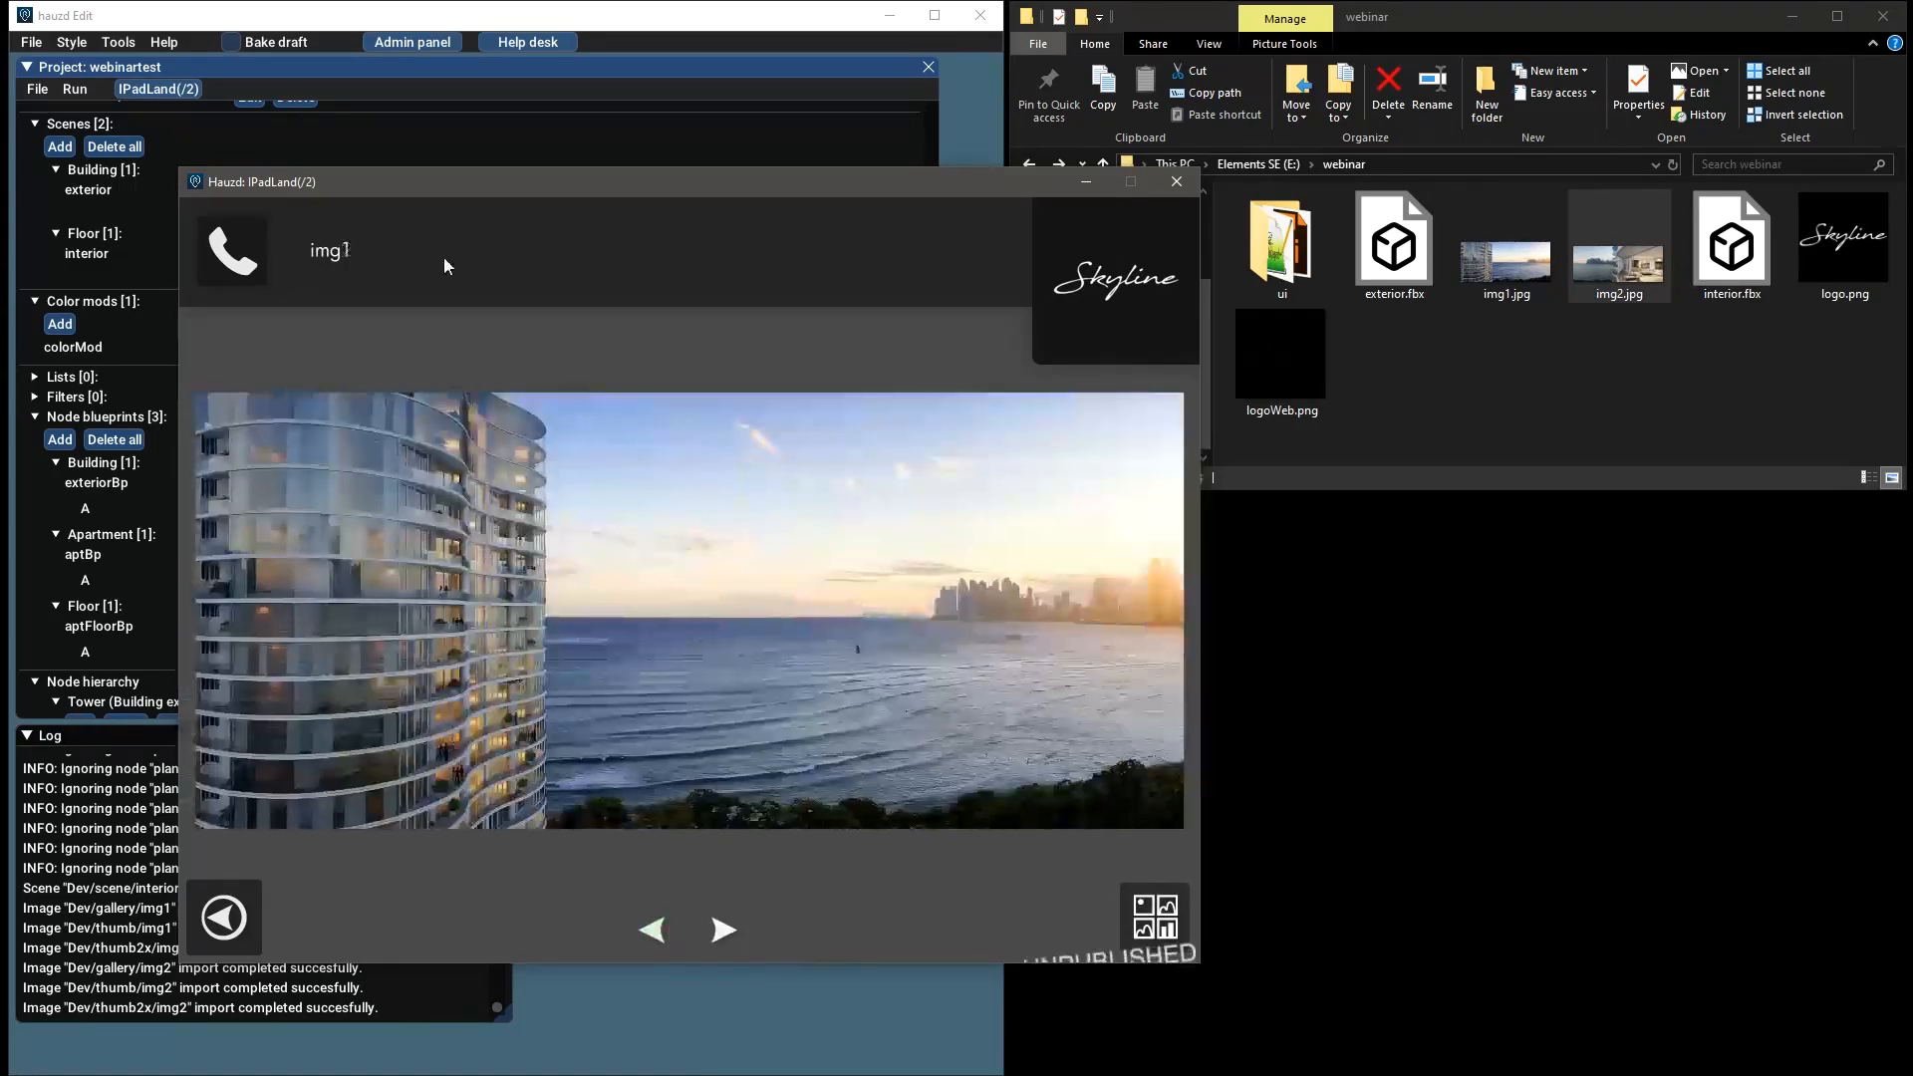
Compare the previewed image name with the project's gallery entries, advance to img2 and return to the Tower view
left_click_drag(462, 186, 697, 202)
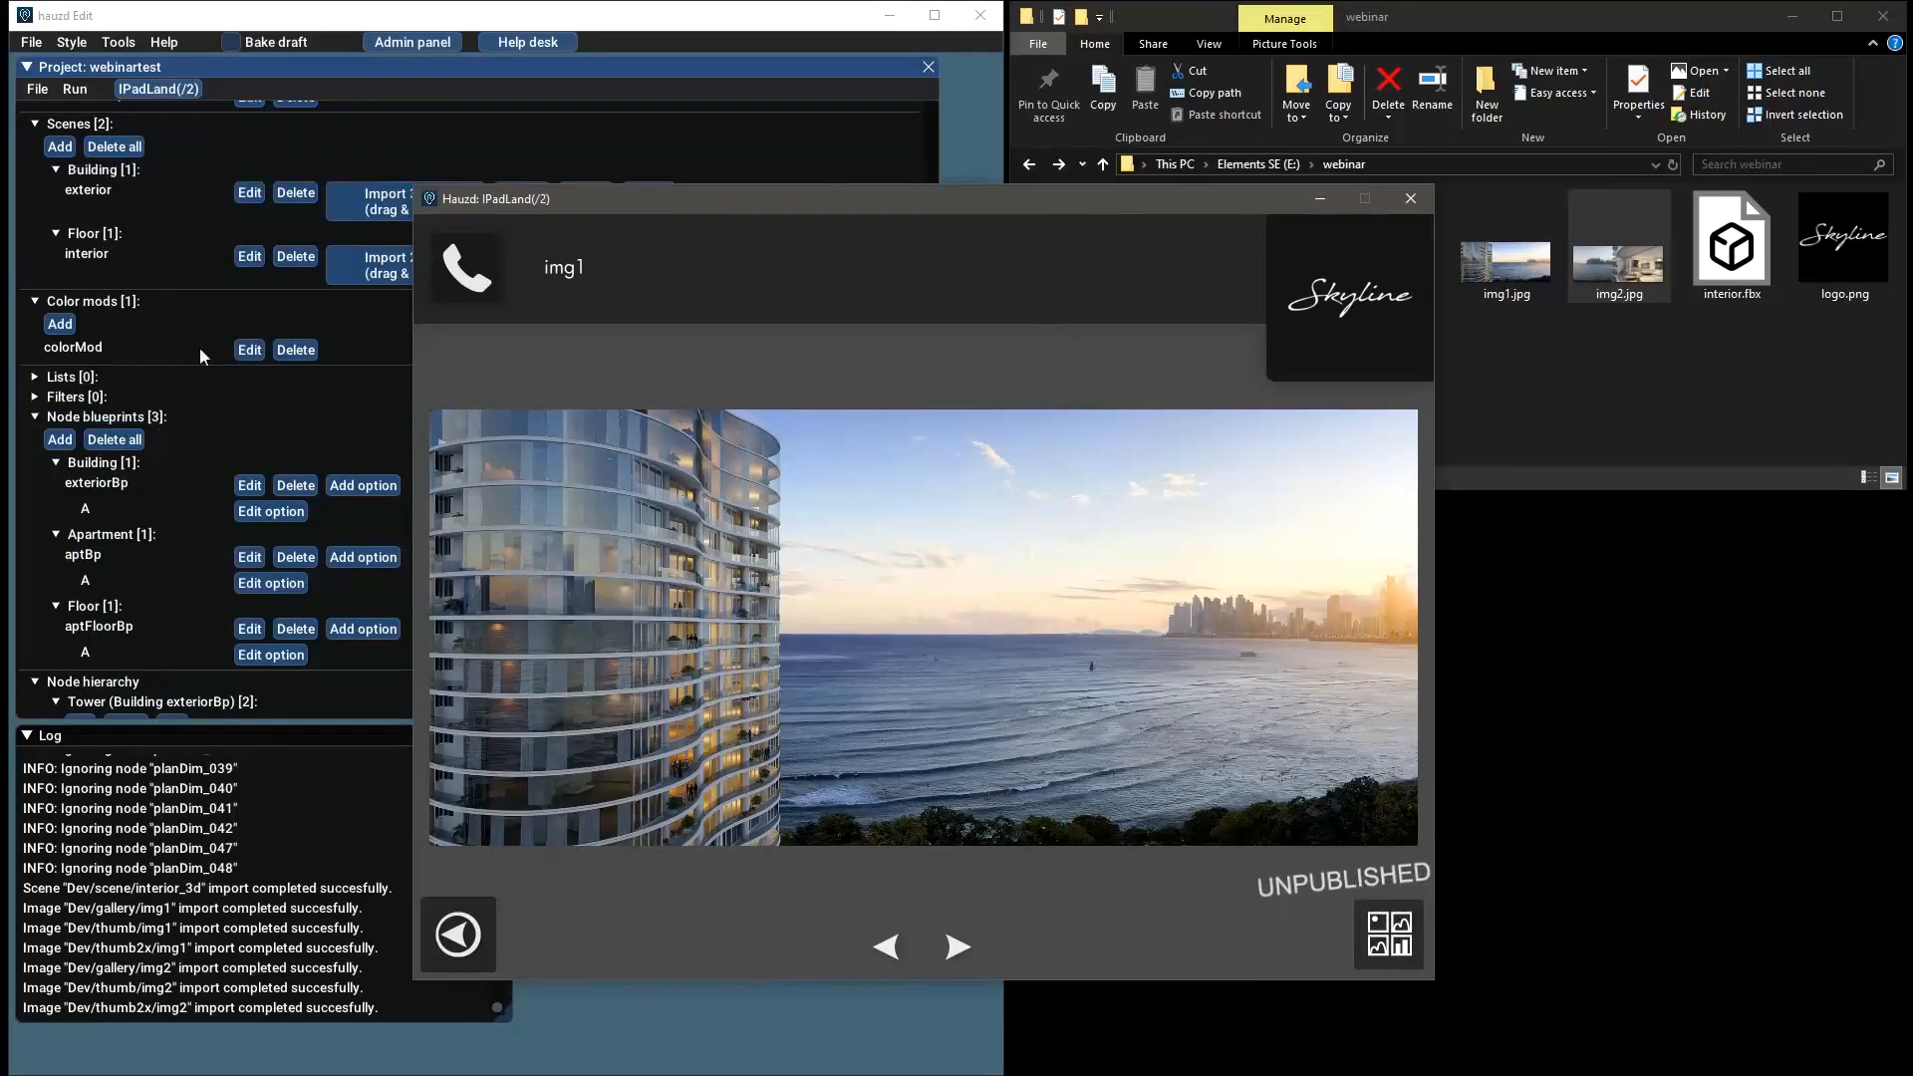
scroll(218, 319, "up", 2)
scroll(219, 318, "up", 4)
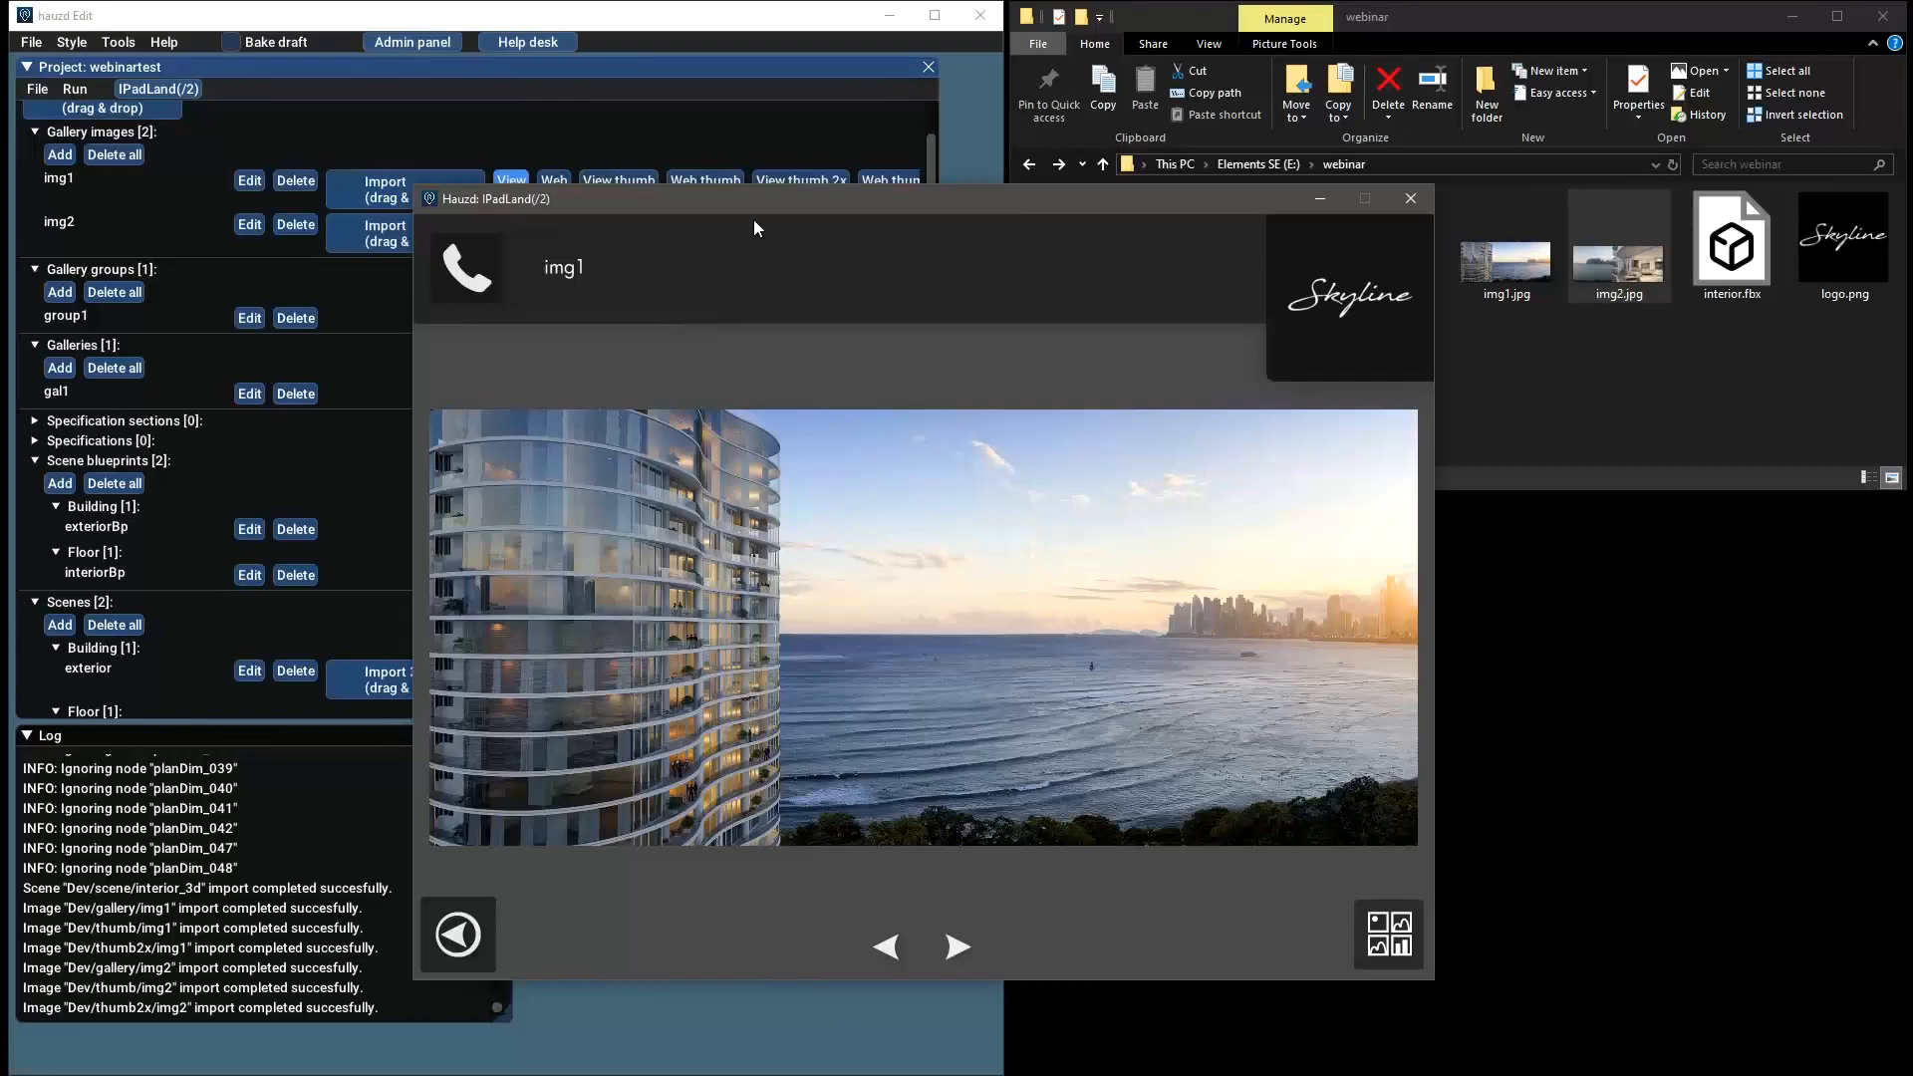
left_click_drag(759, 207, 741, 190)
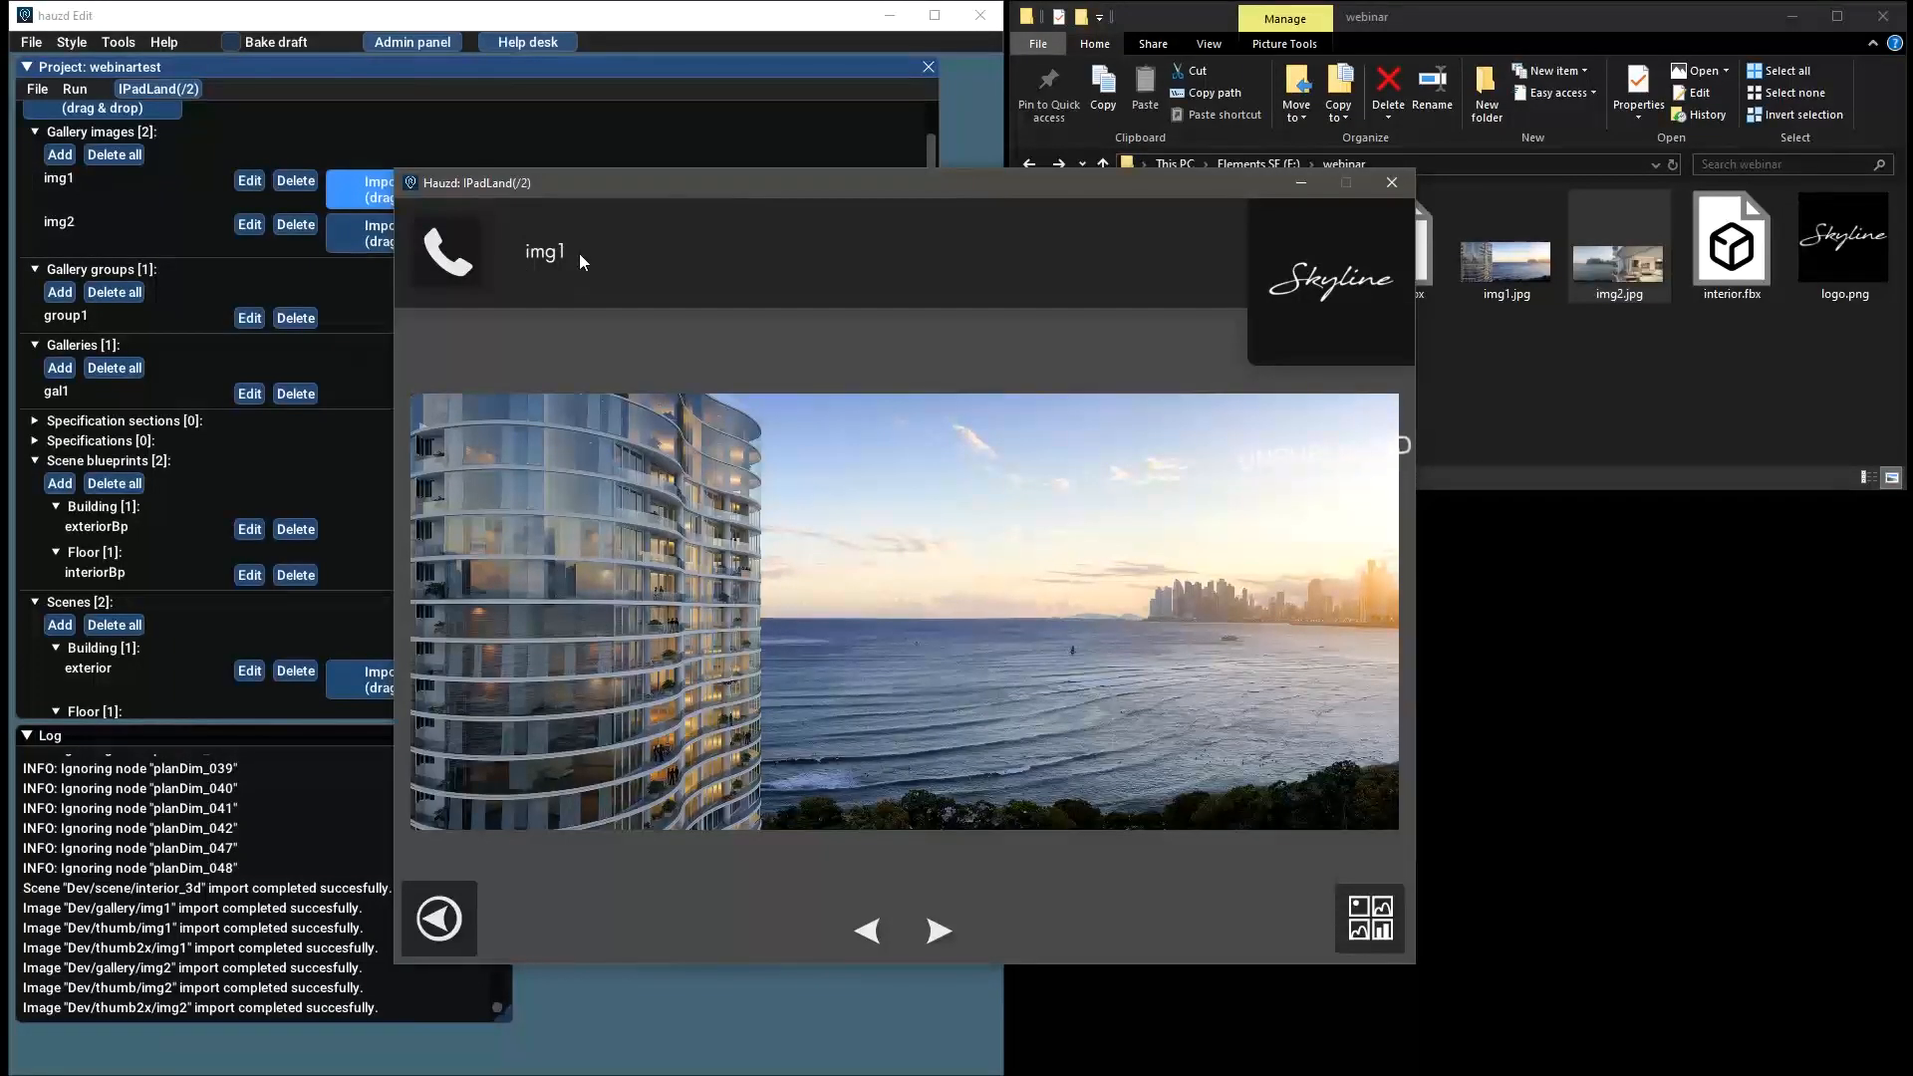
left_click(938, 930)
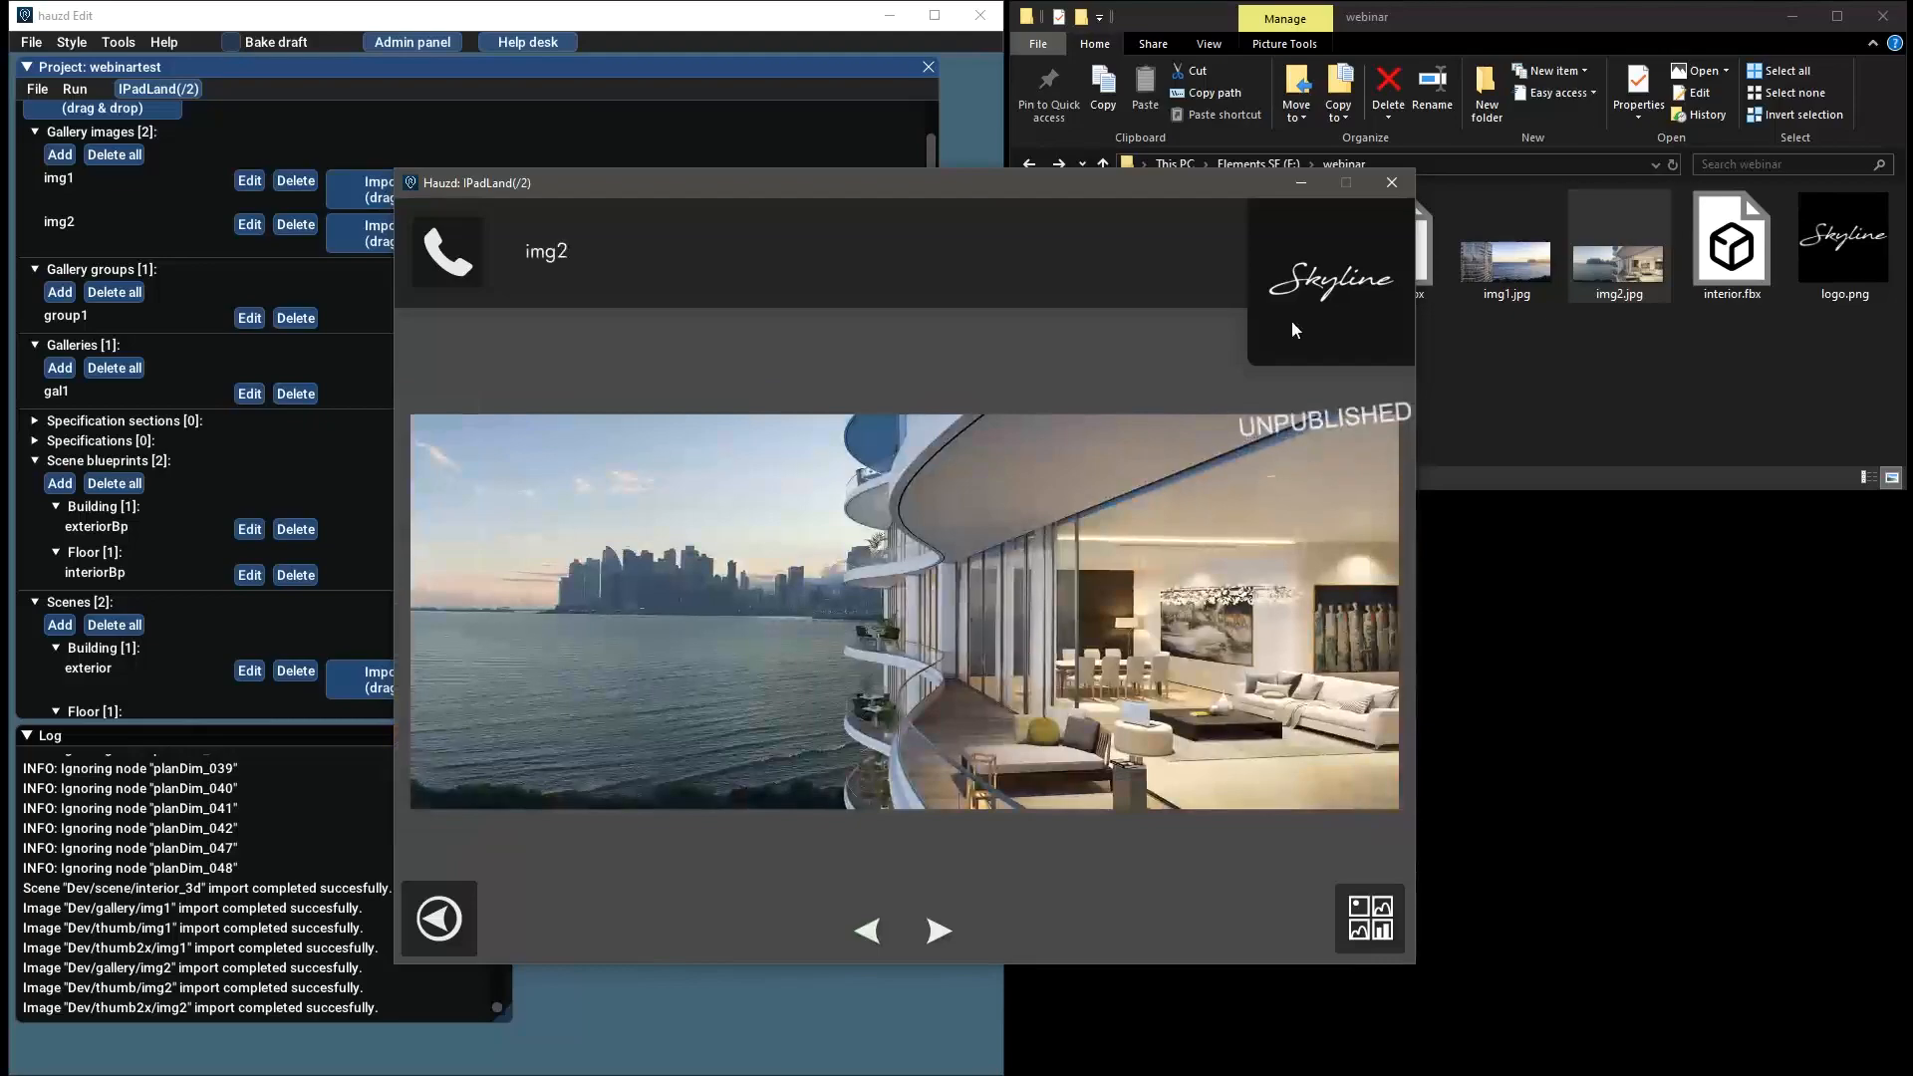
left_click(438, 918)
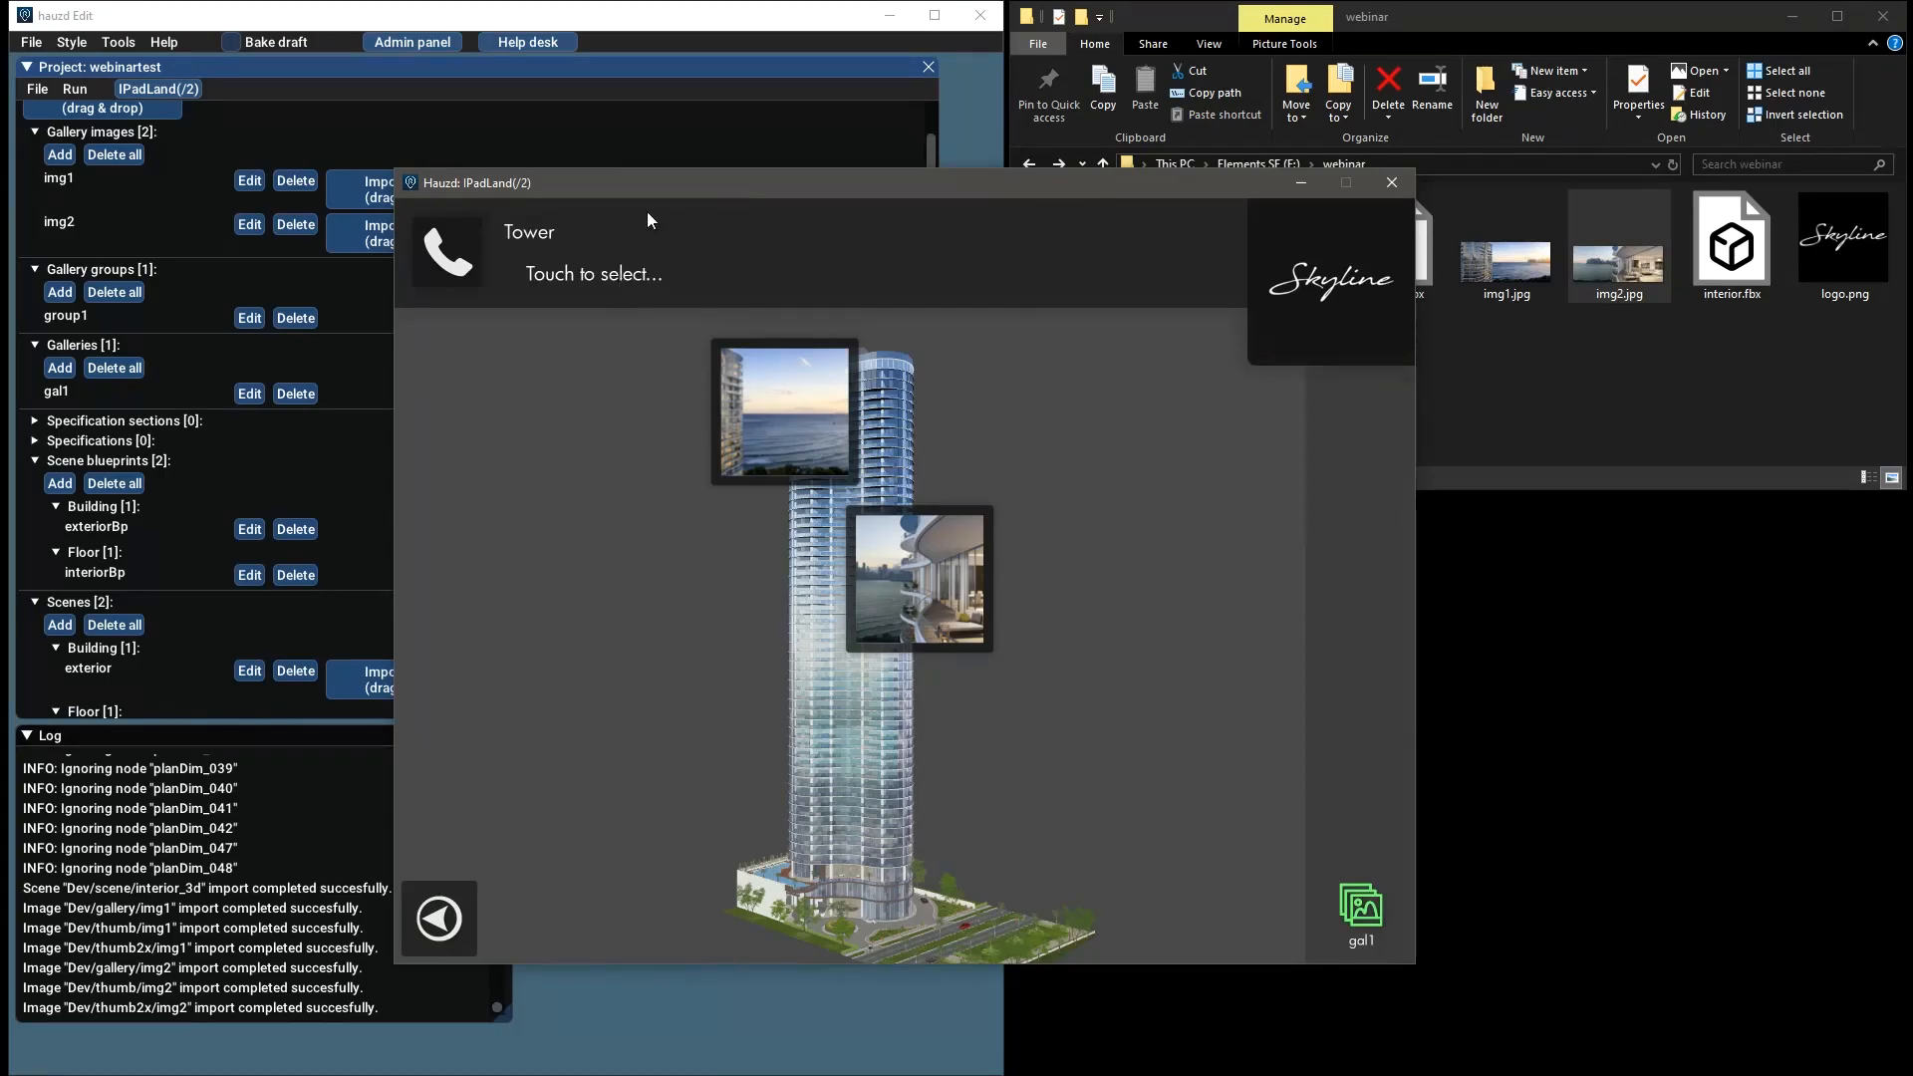
Check the Tower view with the gal1 thumbnails hidden and close the preview
left_click_drag(655, 189, 636, 170)
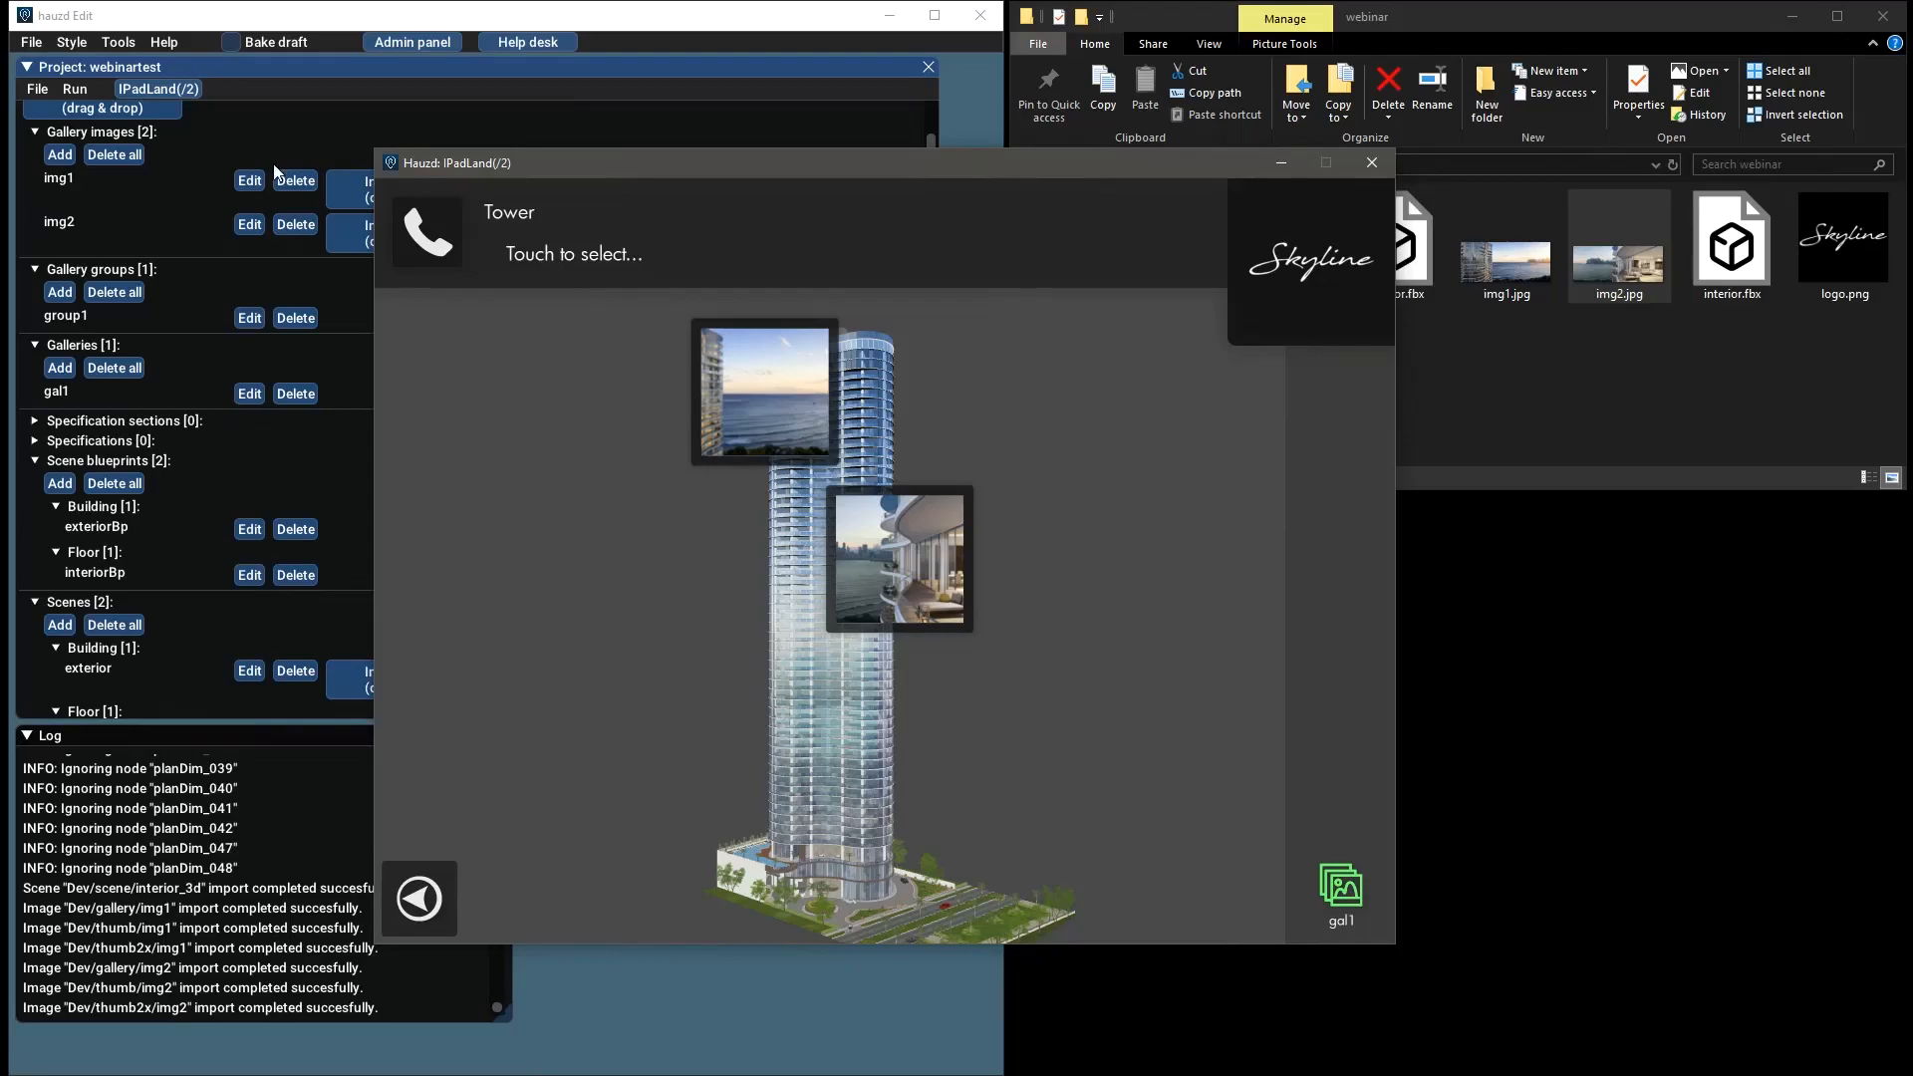
left_click_drag(552, 166, 418, 159)
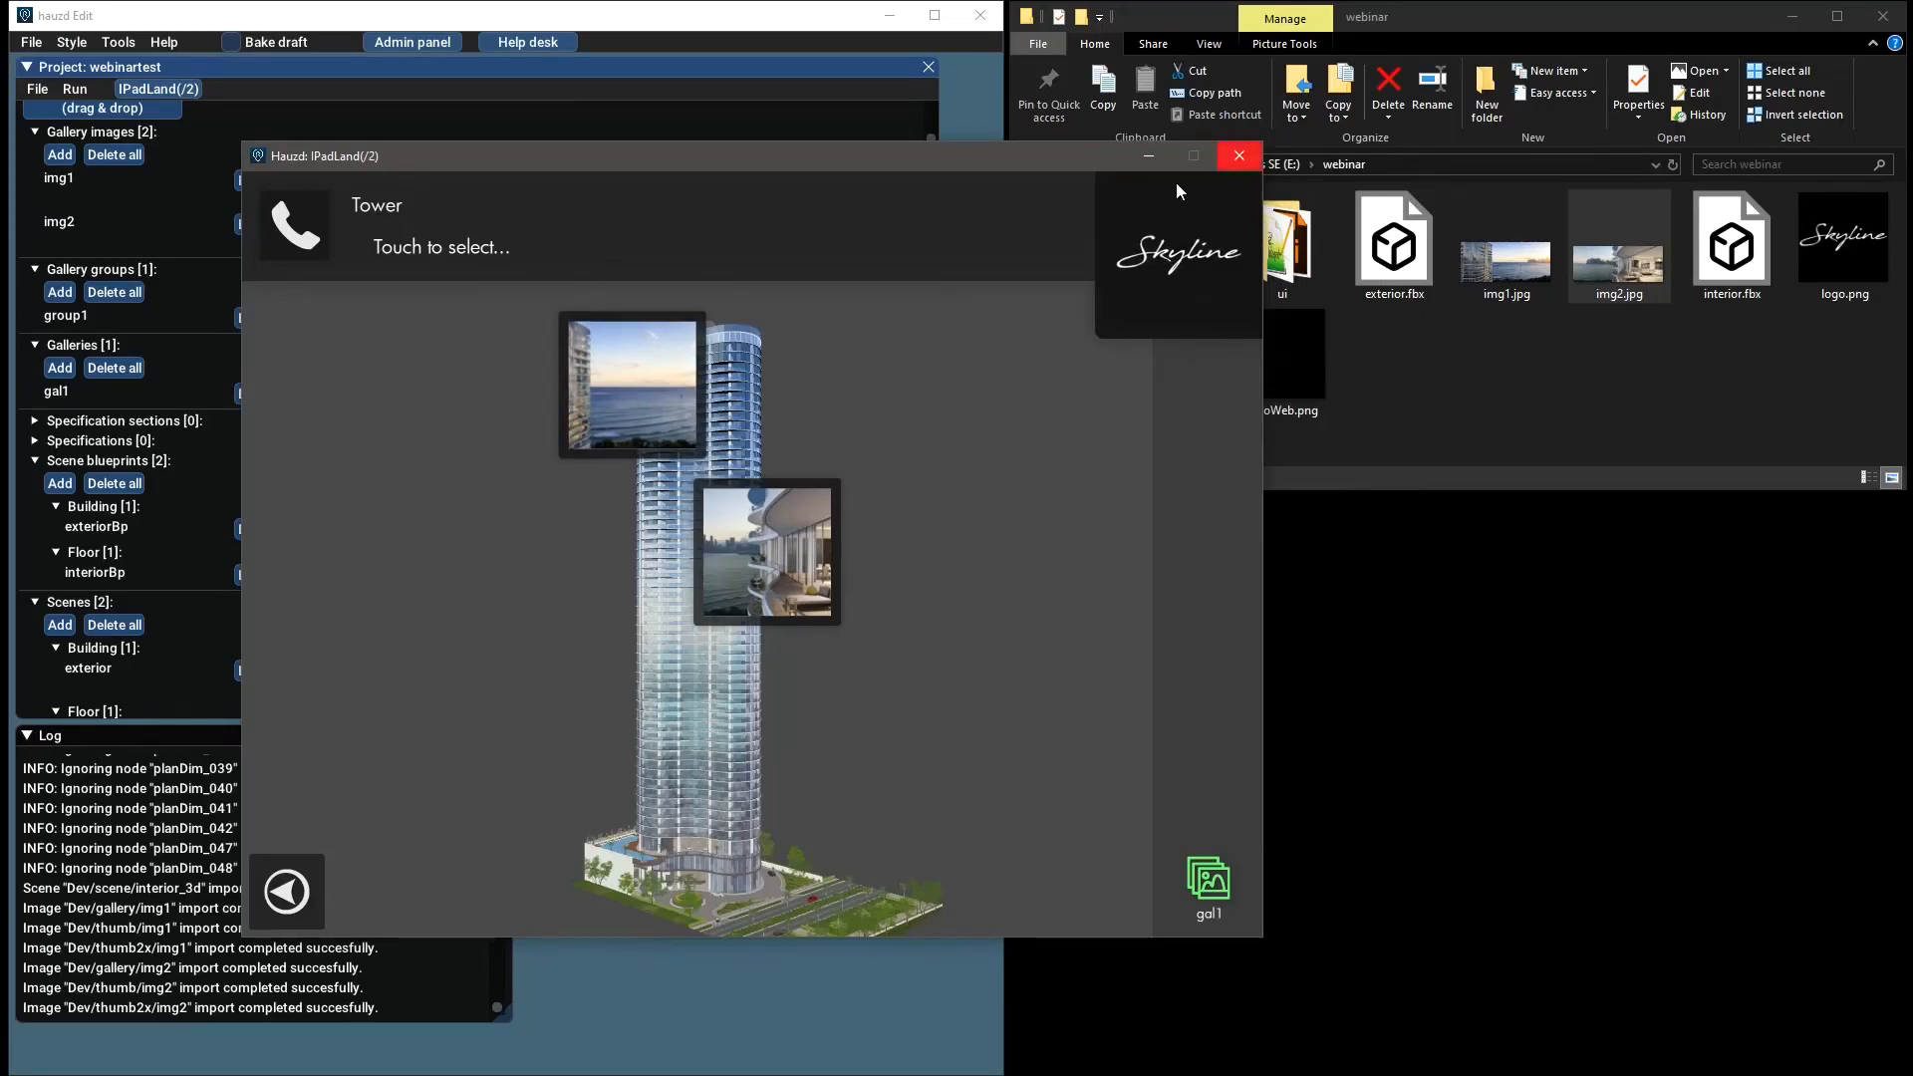
mouse_move(583, 745)
left_mouse_down()
mouse_move(662, 733)
mouse_move(595, 735)
left_mouse_up()
left_click(839, 748)
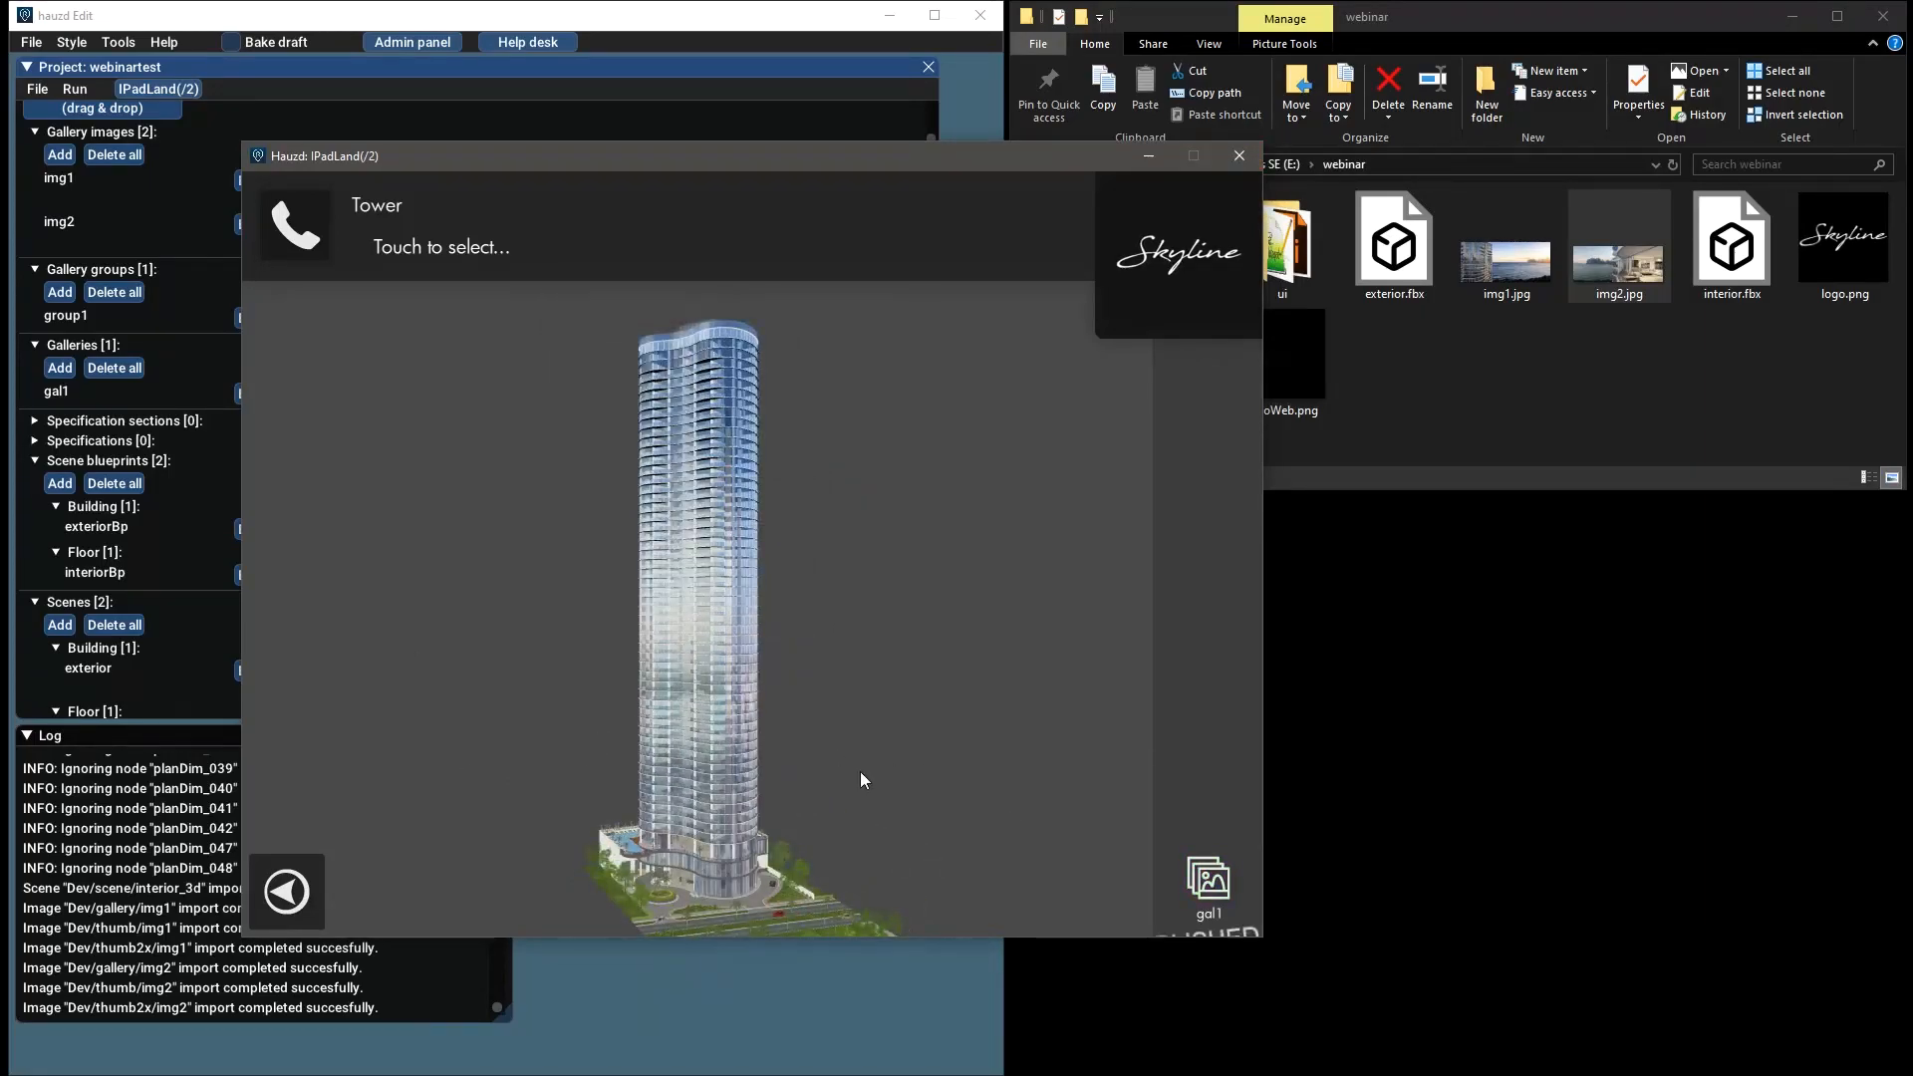
left_click_drag(870, 680, 893, 677)
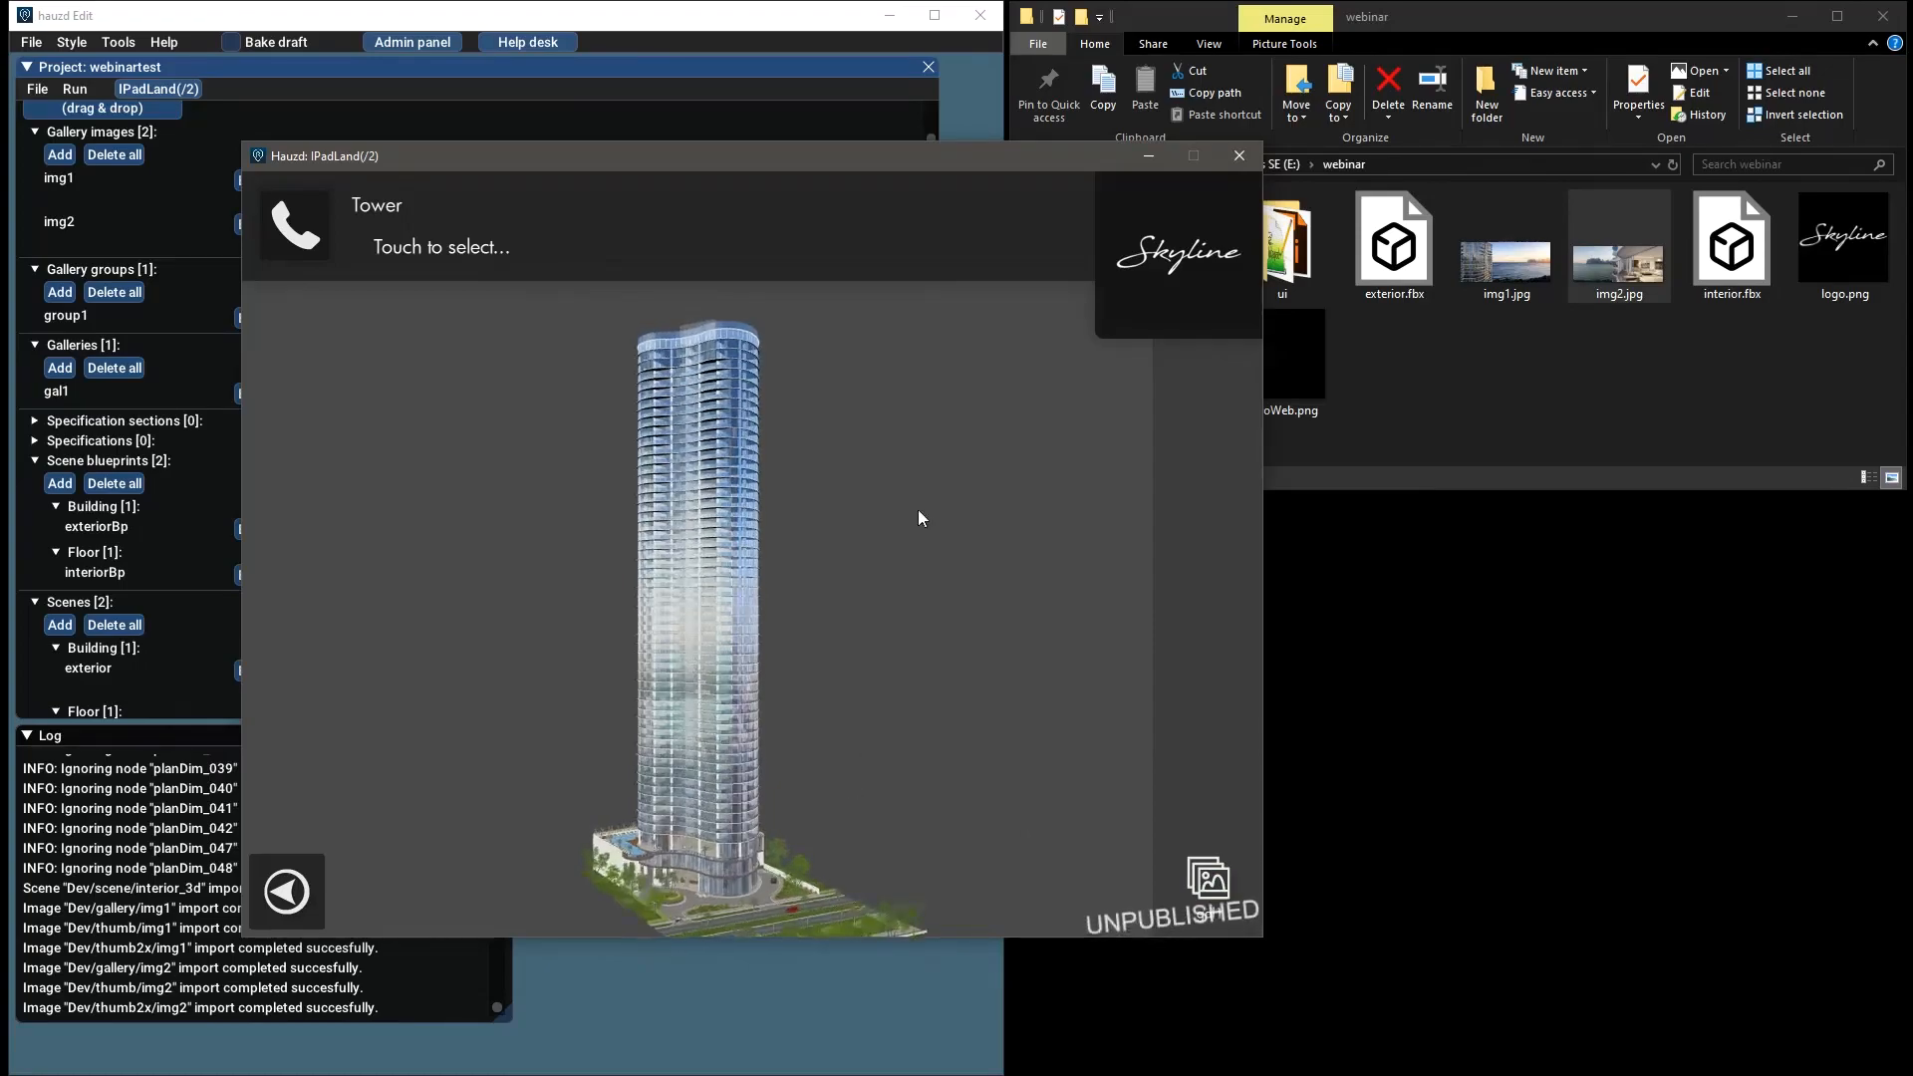
left_click(1238, 156)
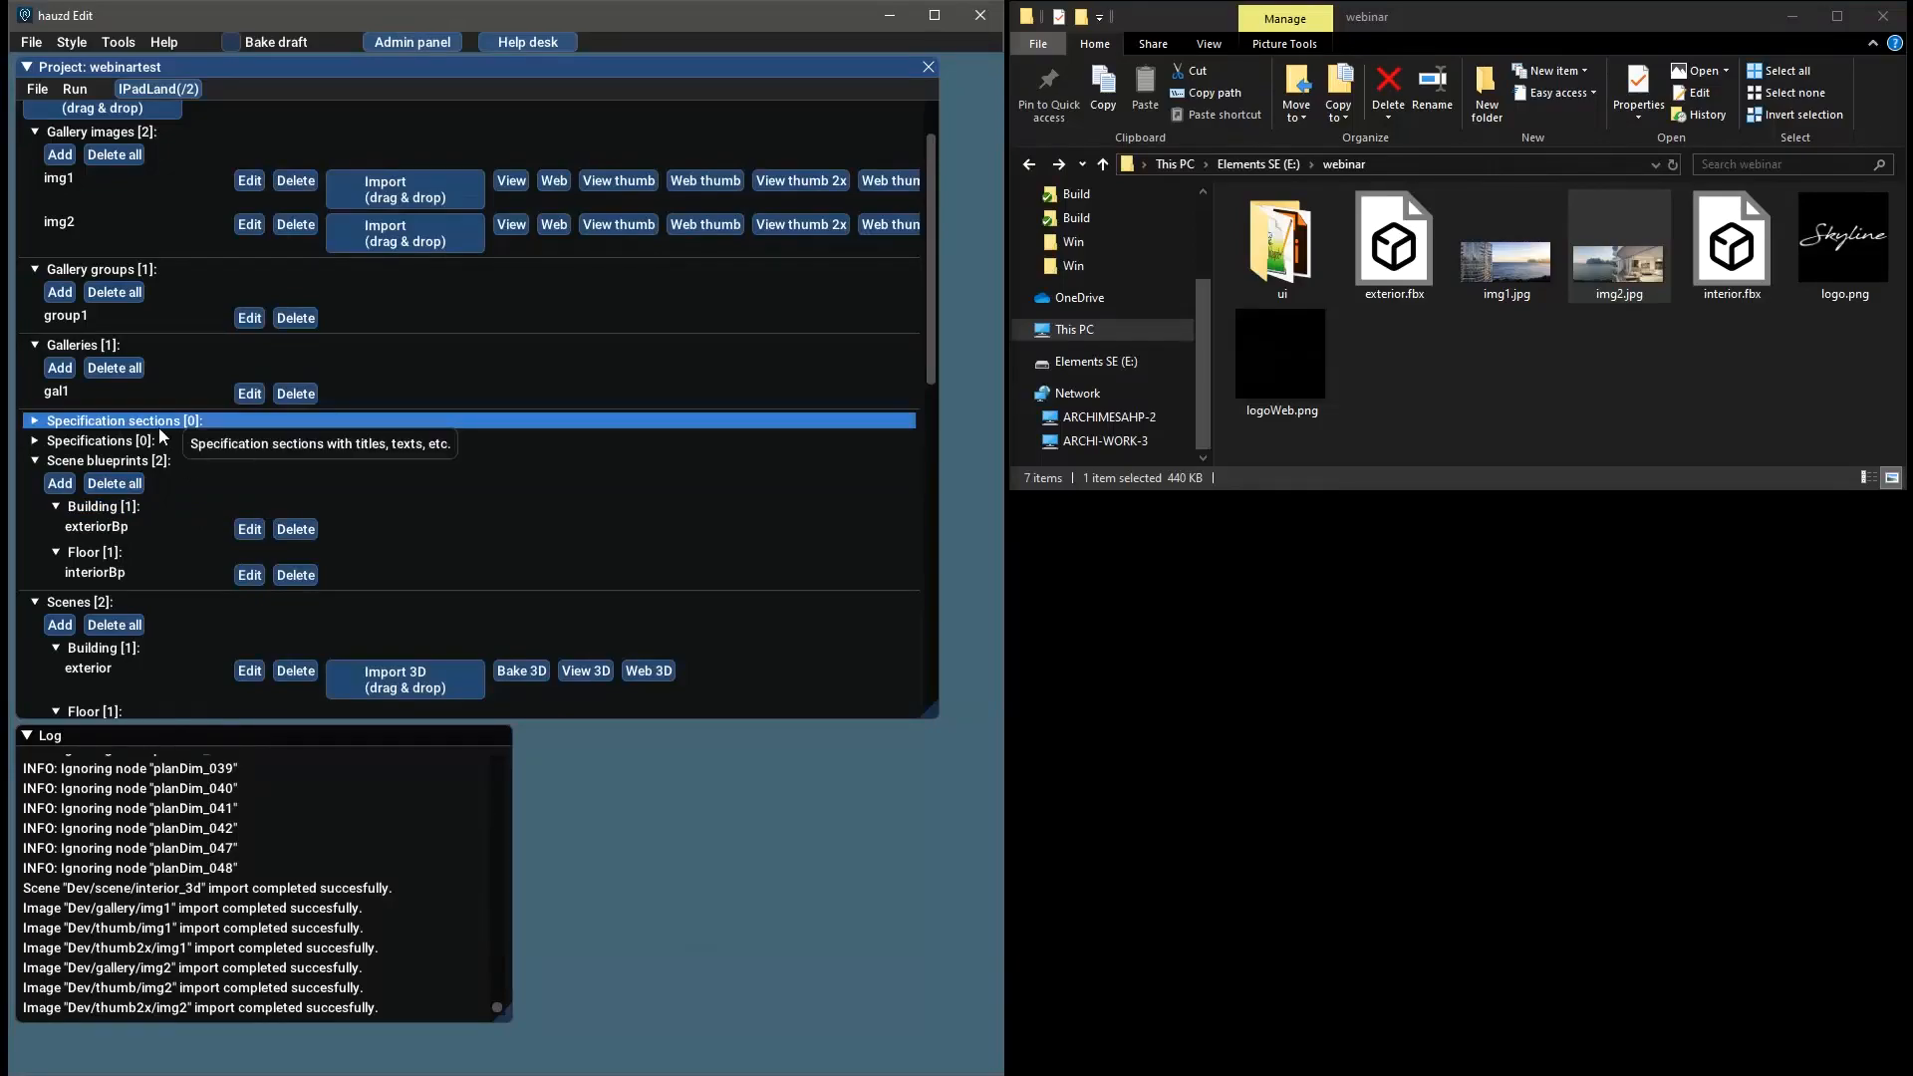
Expand the specification sections and specifications lists and add a specification section named sect1
left_click(112, 423)
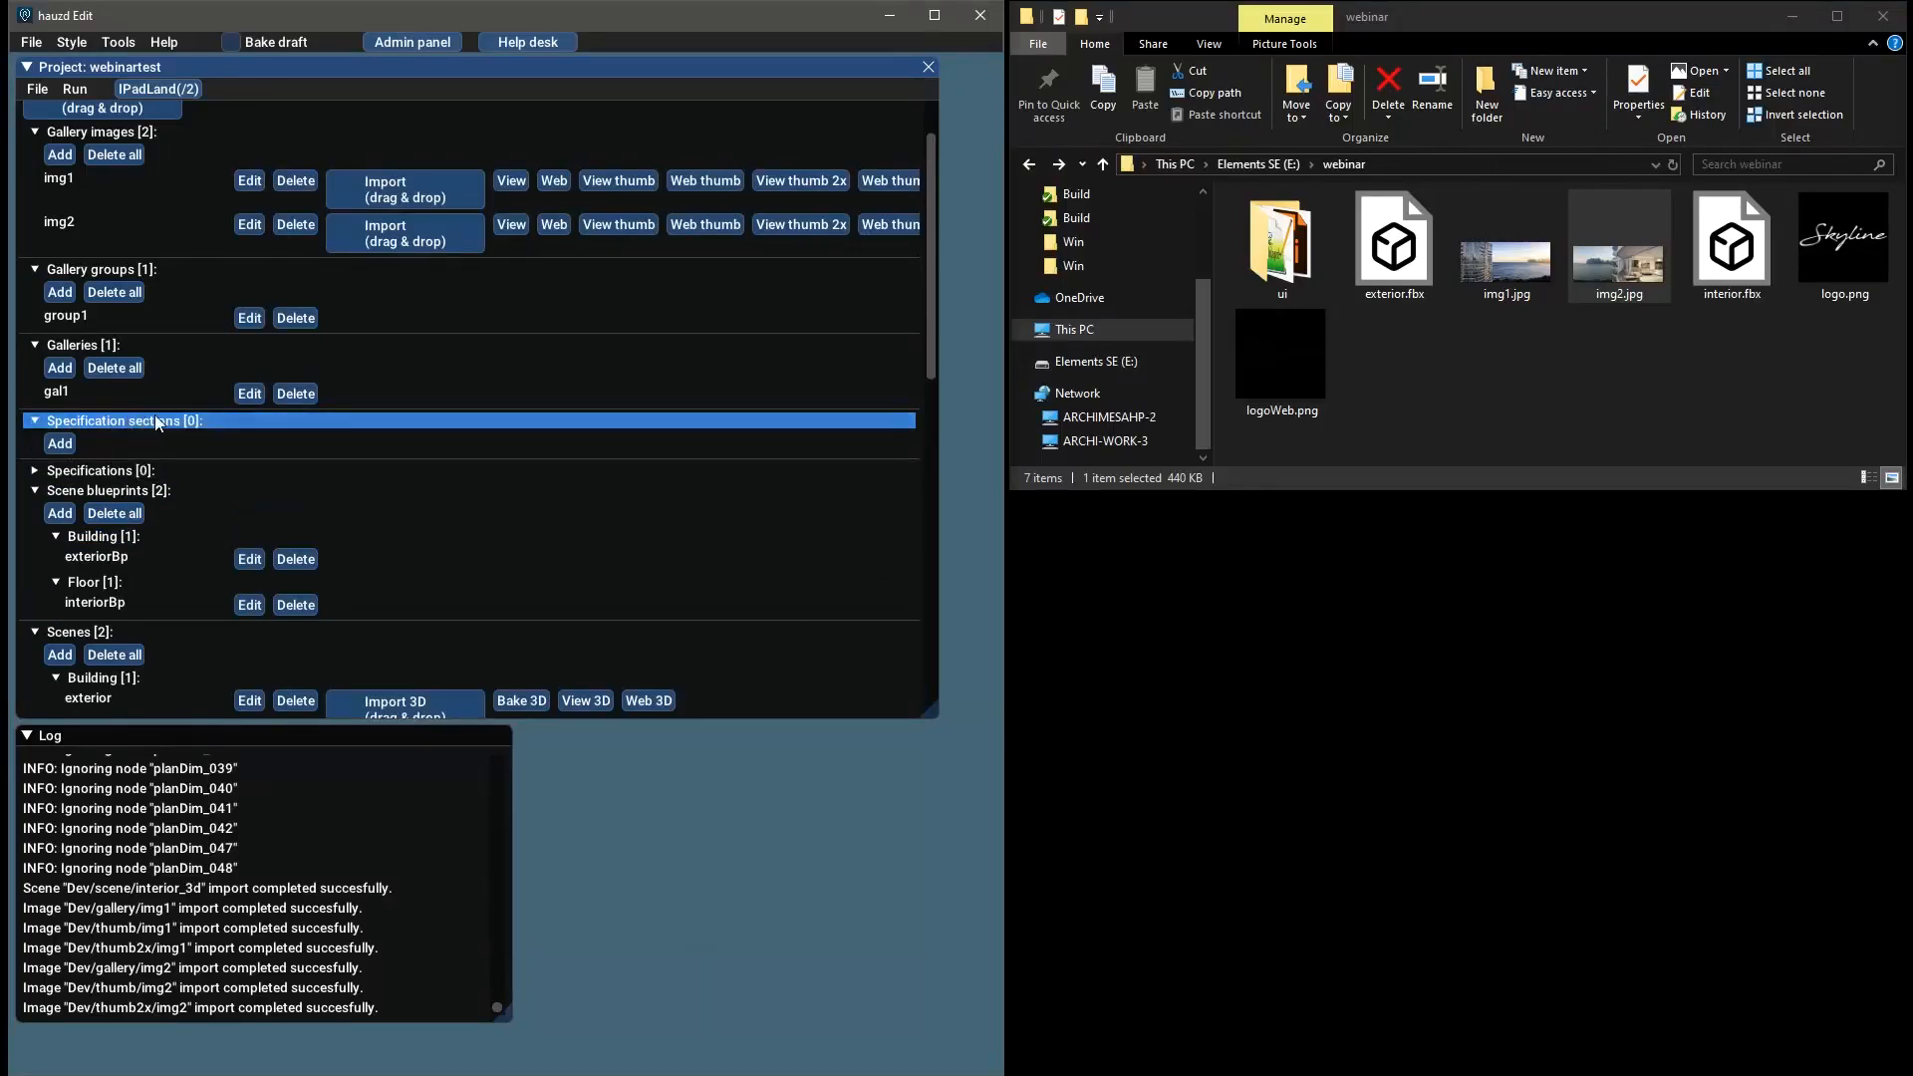
left_click(131, 470)
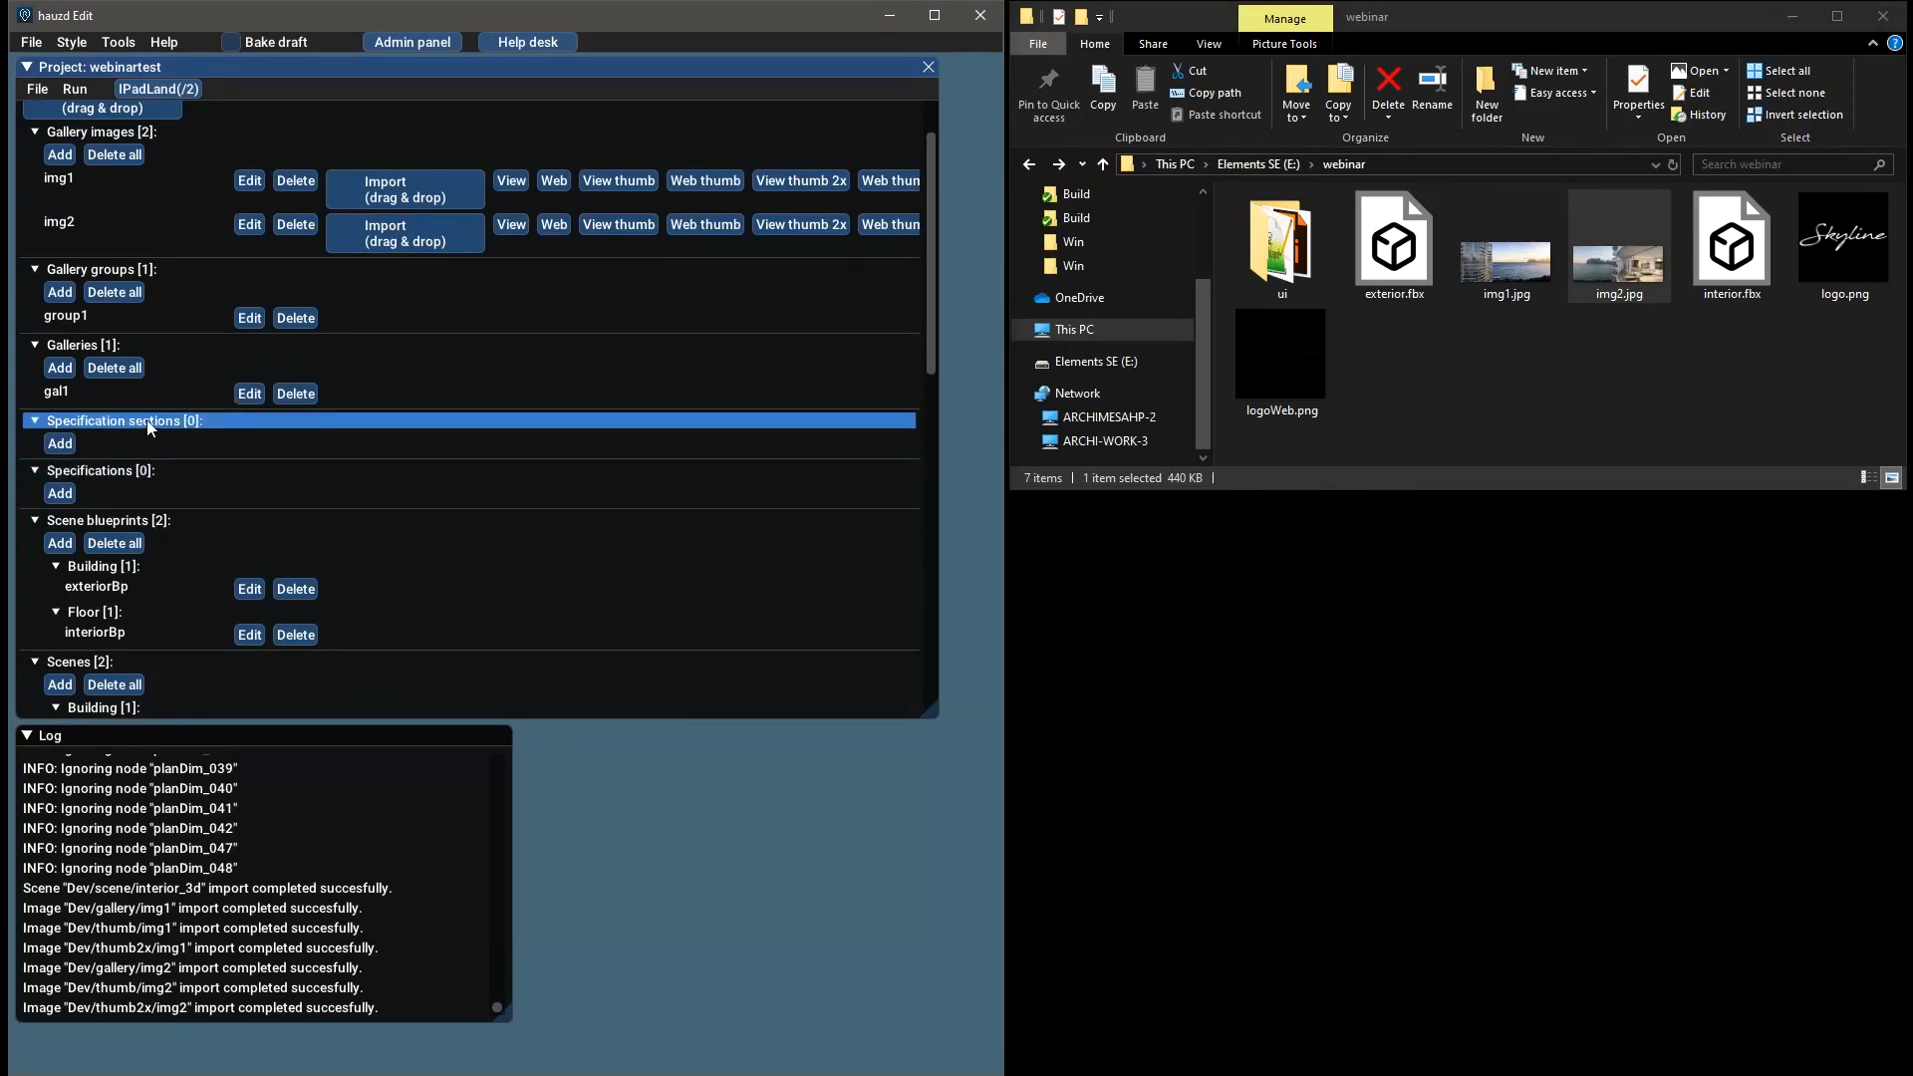
left_click(61, 445)
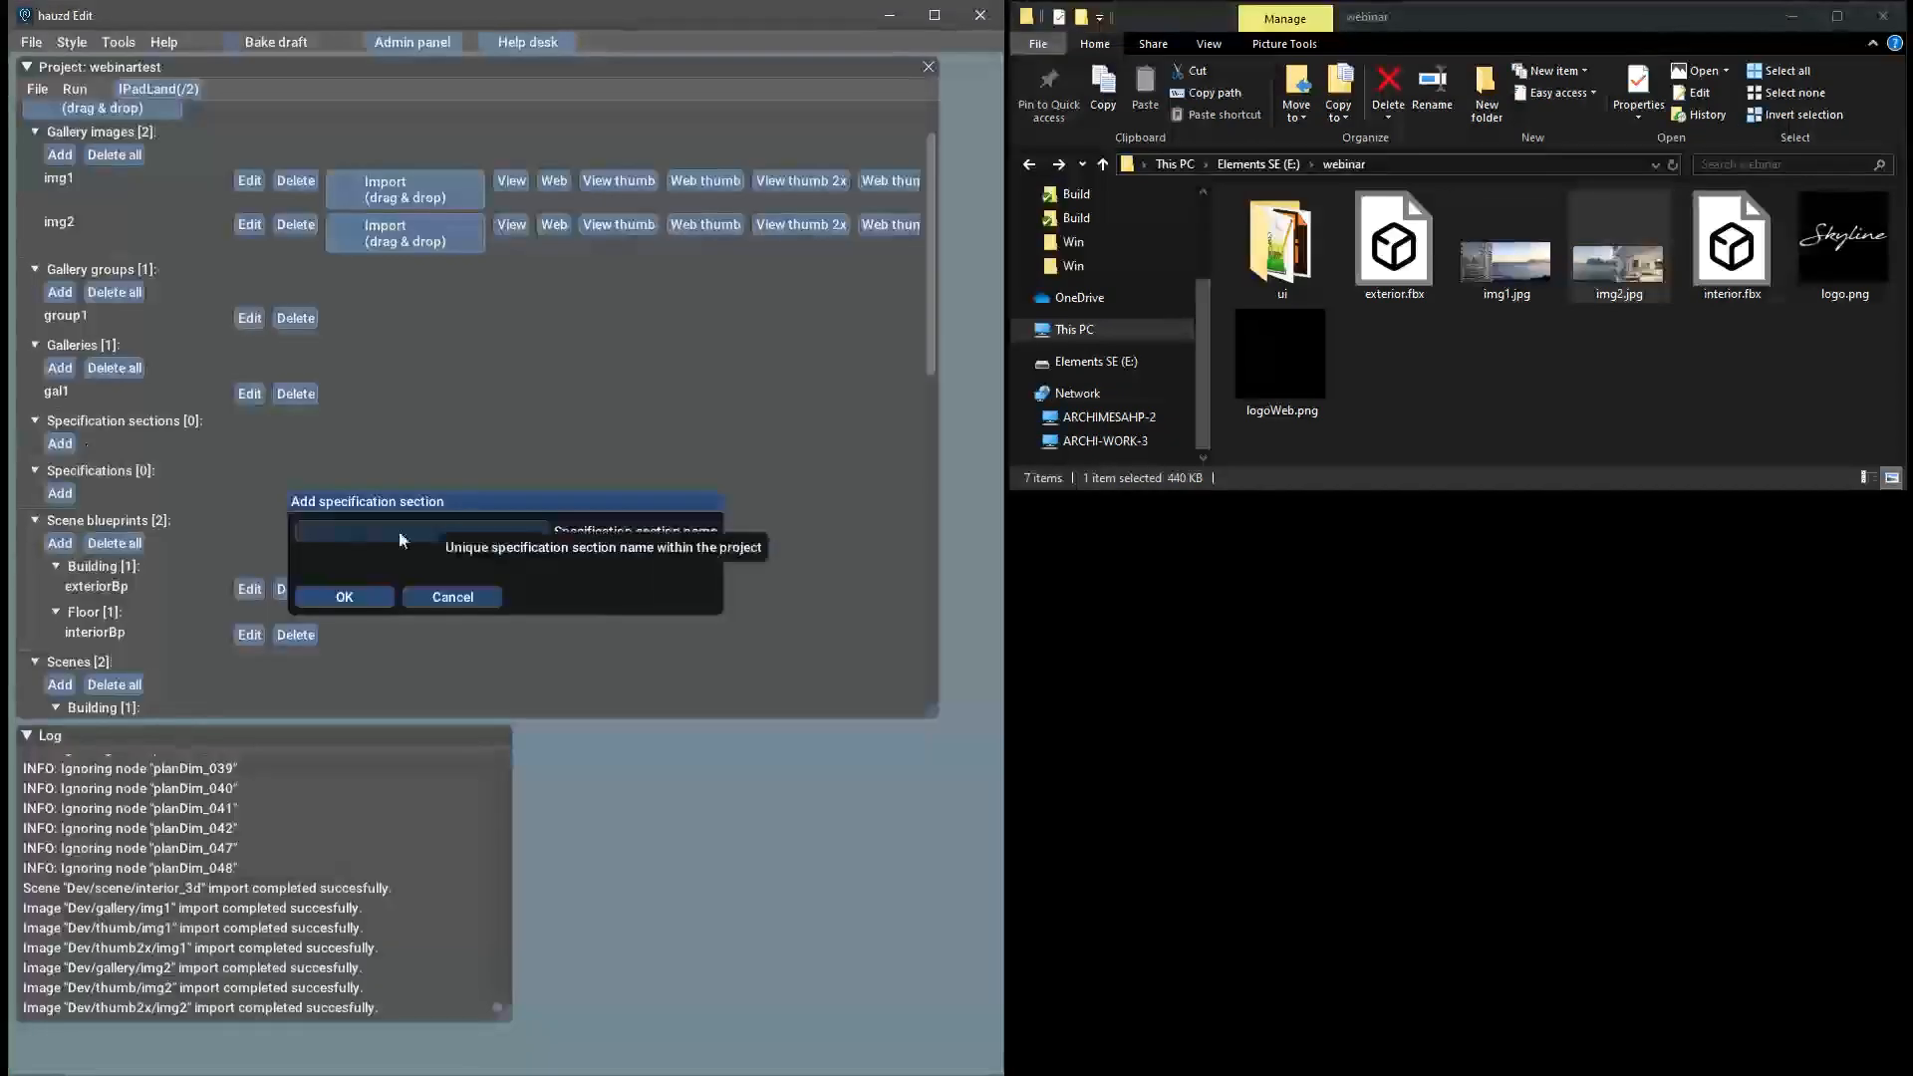
type("sect1")
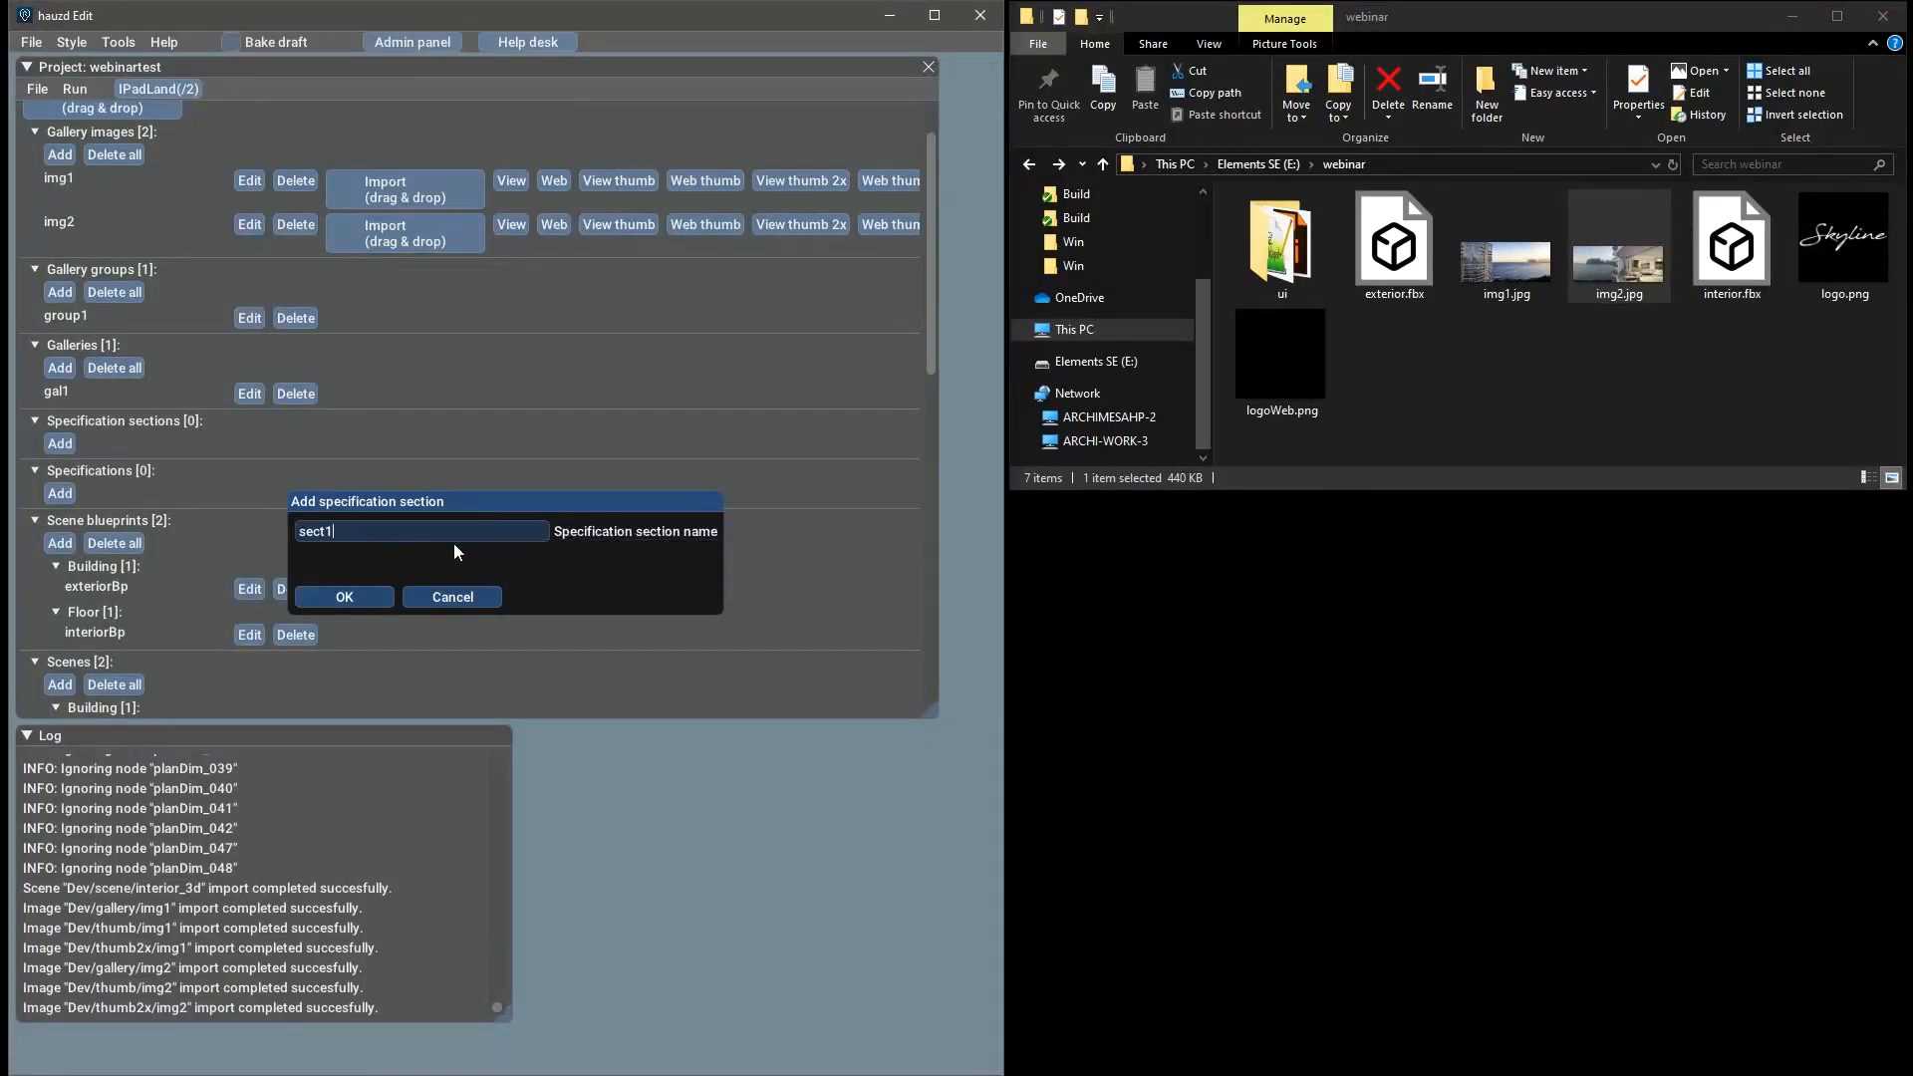
left_click(368, 594)
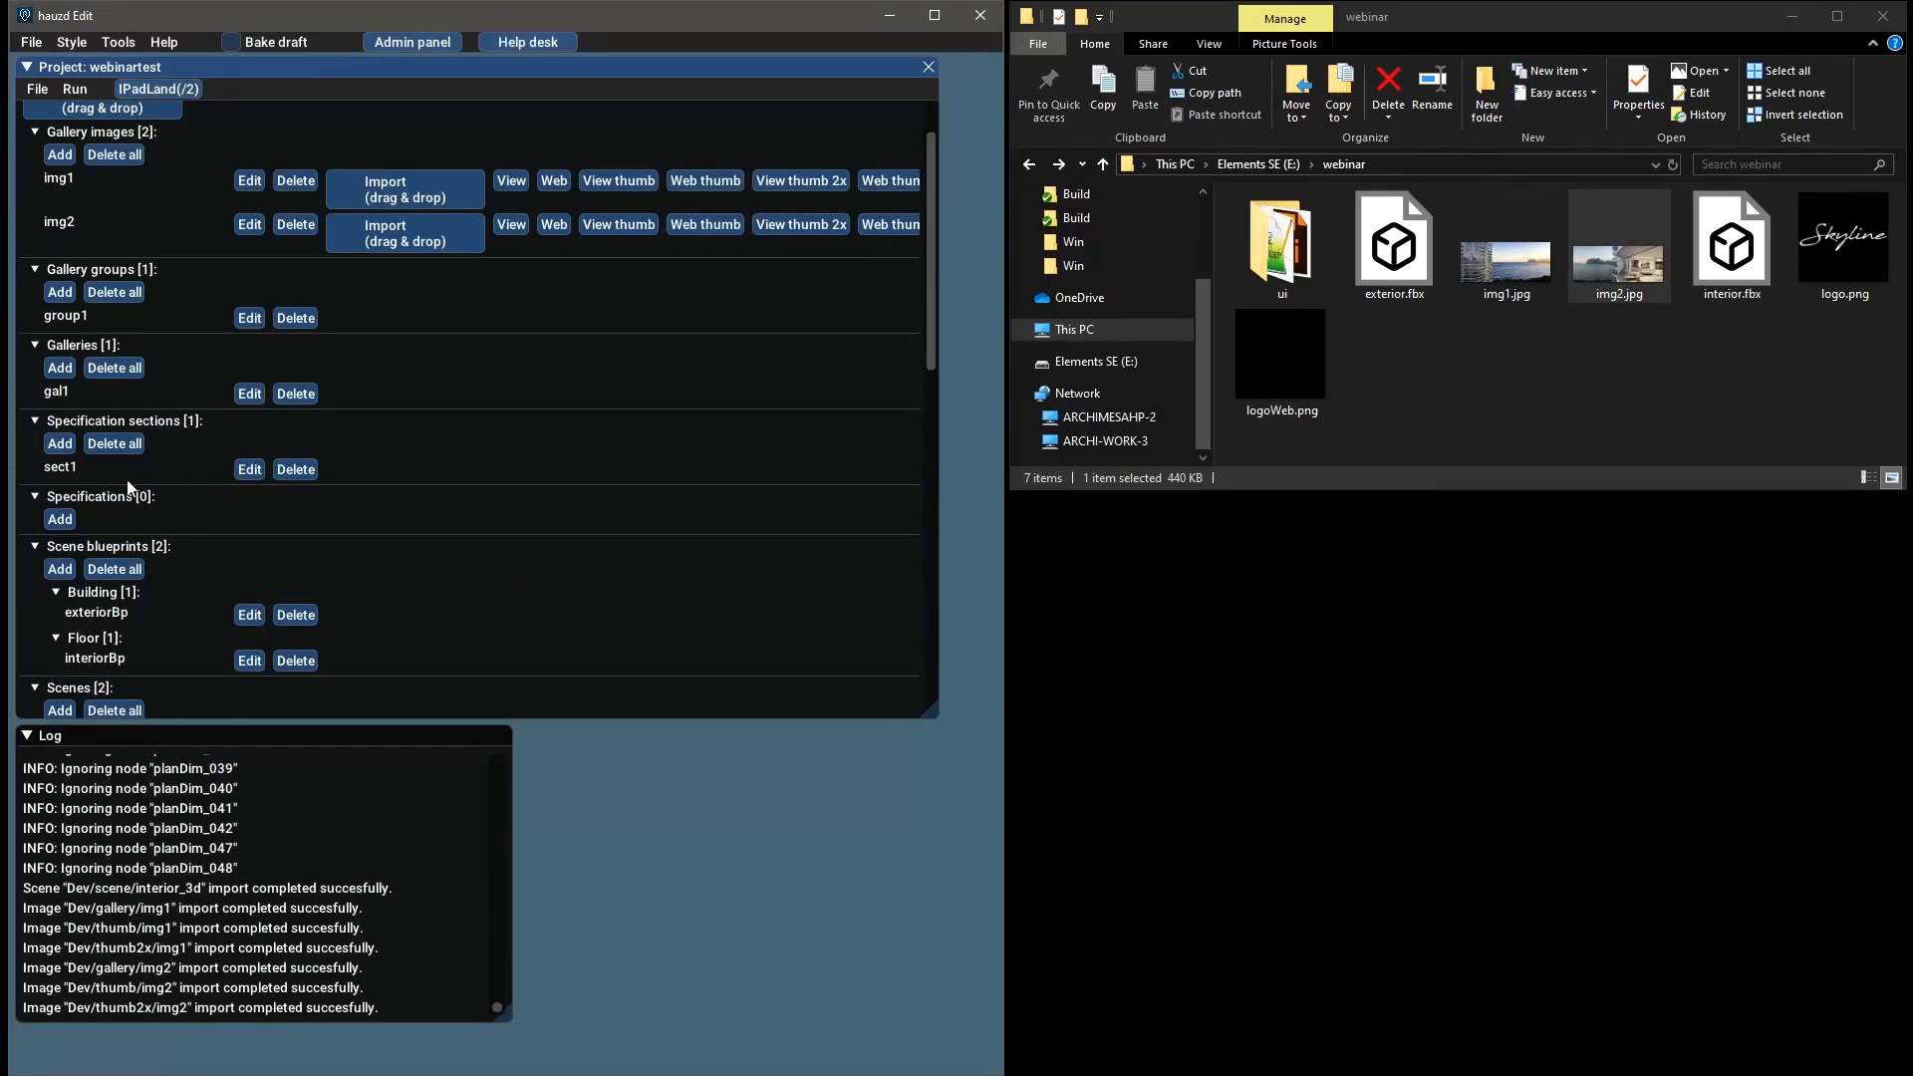
Add a specification named spec1 with sect1 as its only section
left_click(64, 517)
left_click(415, 502)
type("spec1")
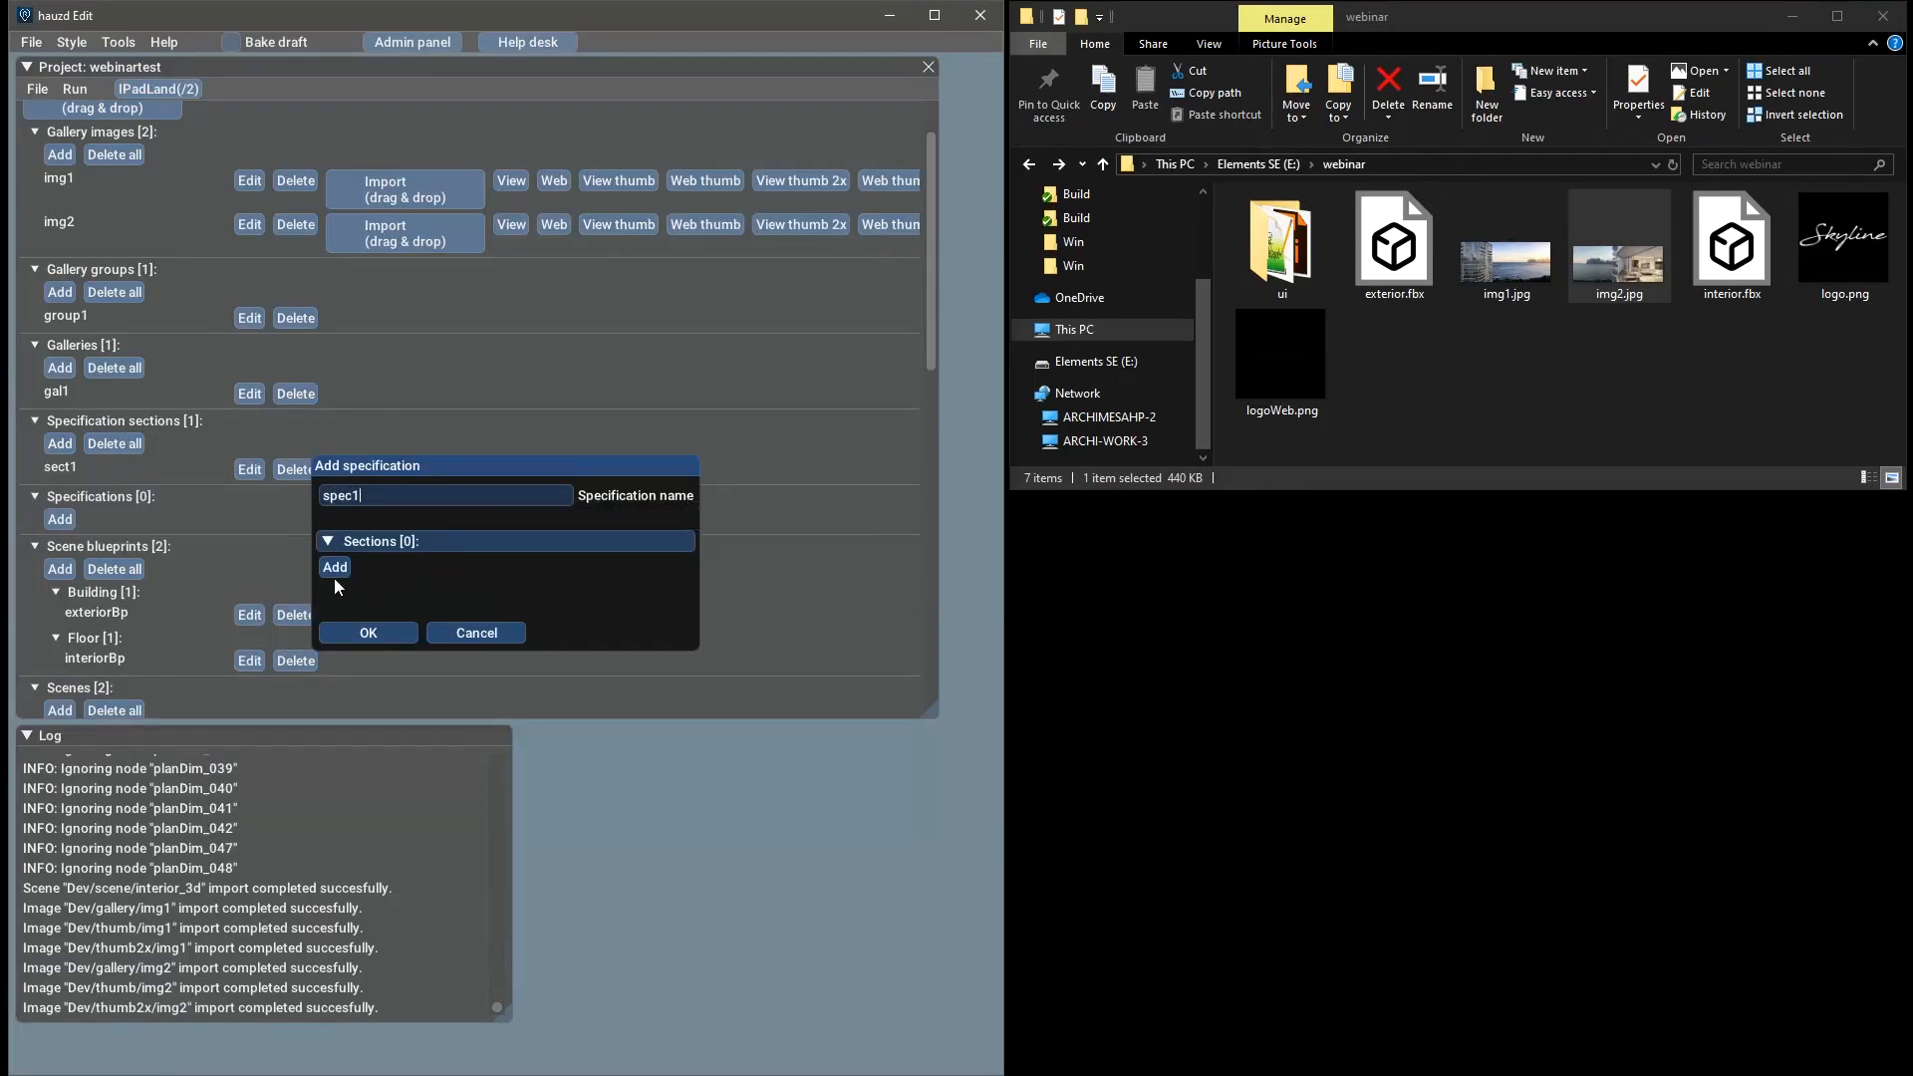
left_click(336, 570)
left_click(385, 594)
left_click(369, 622)
left_click(396, 686)
Assign spec1 as the specification of option A in the exteriorBp building node blueprint
scroll(428, 542, "down", 4)
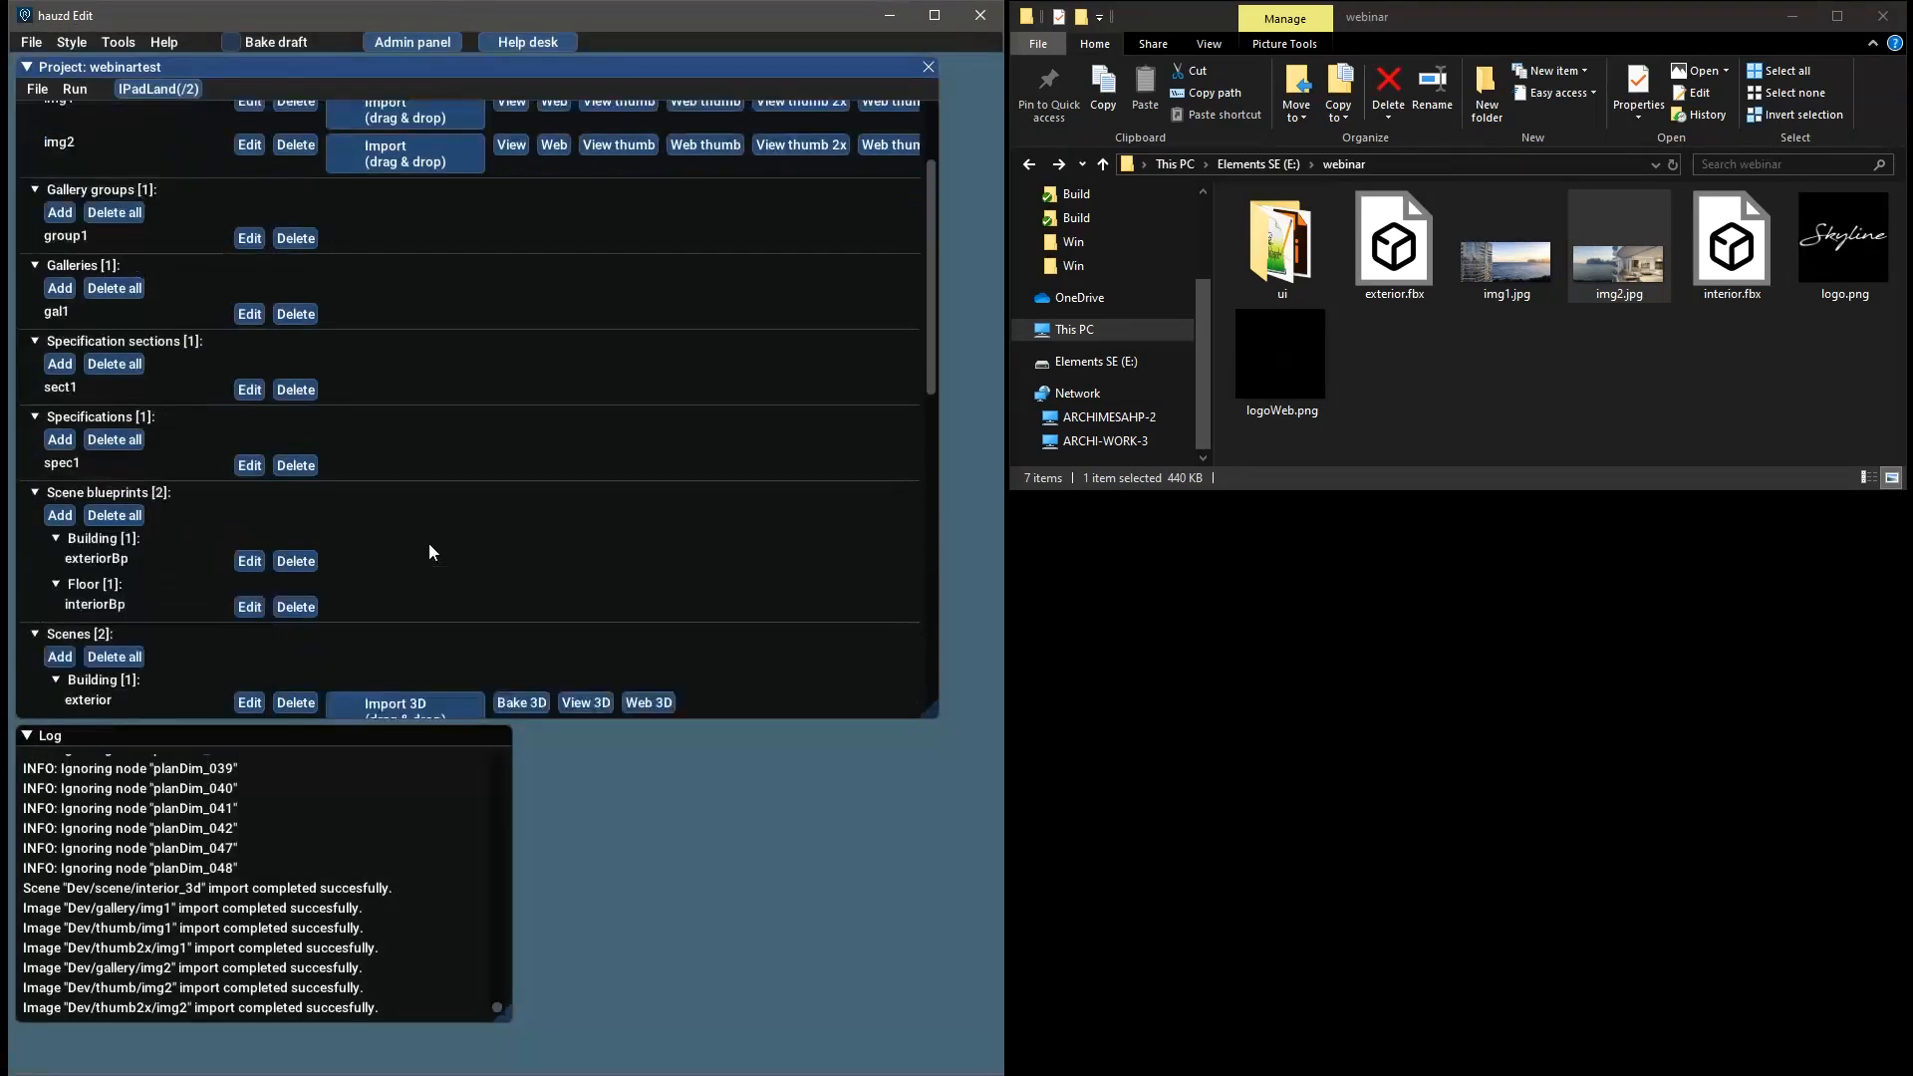
scroll(204, 524, "down", 3)
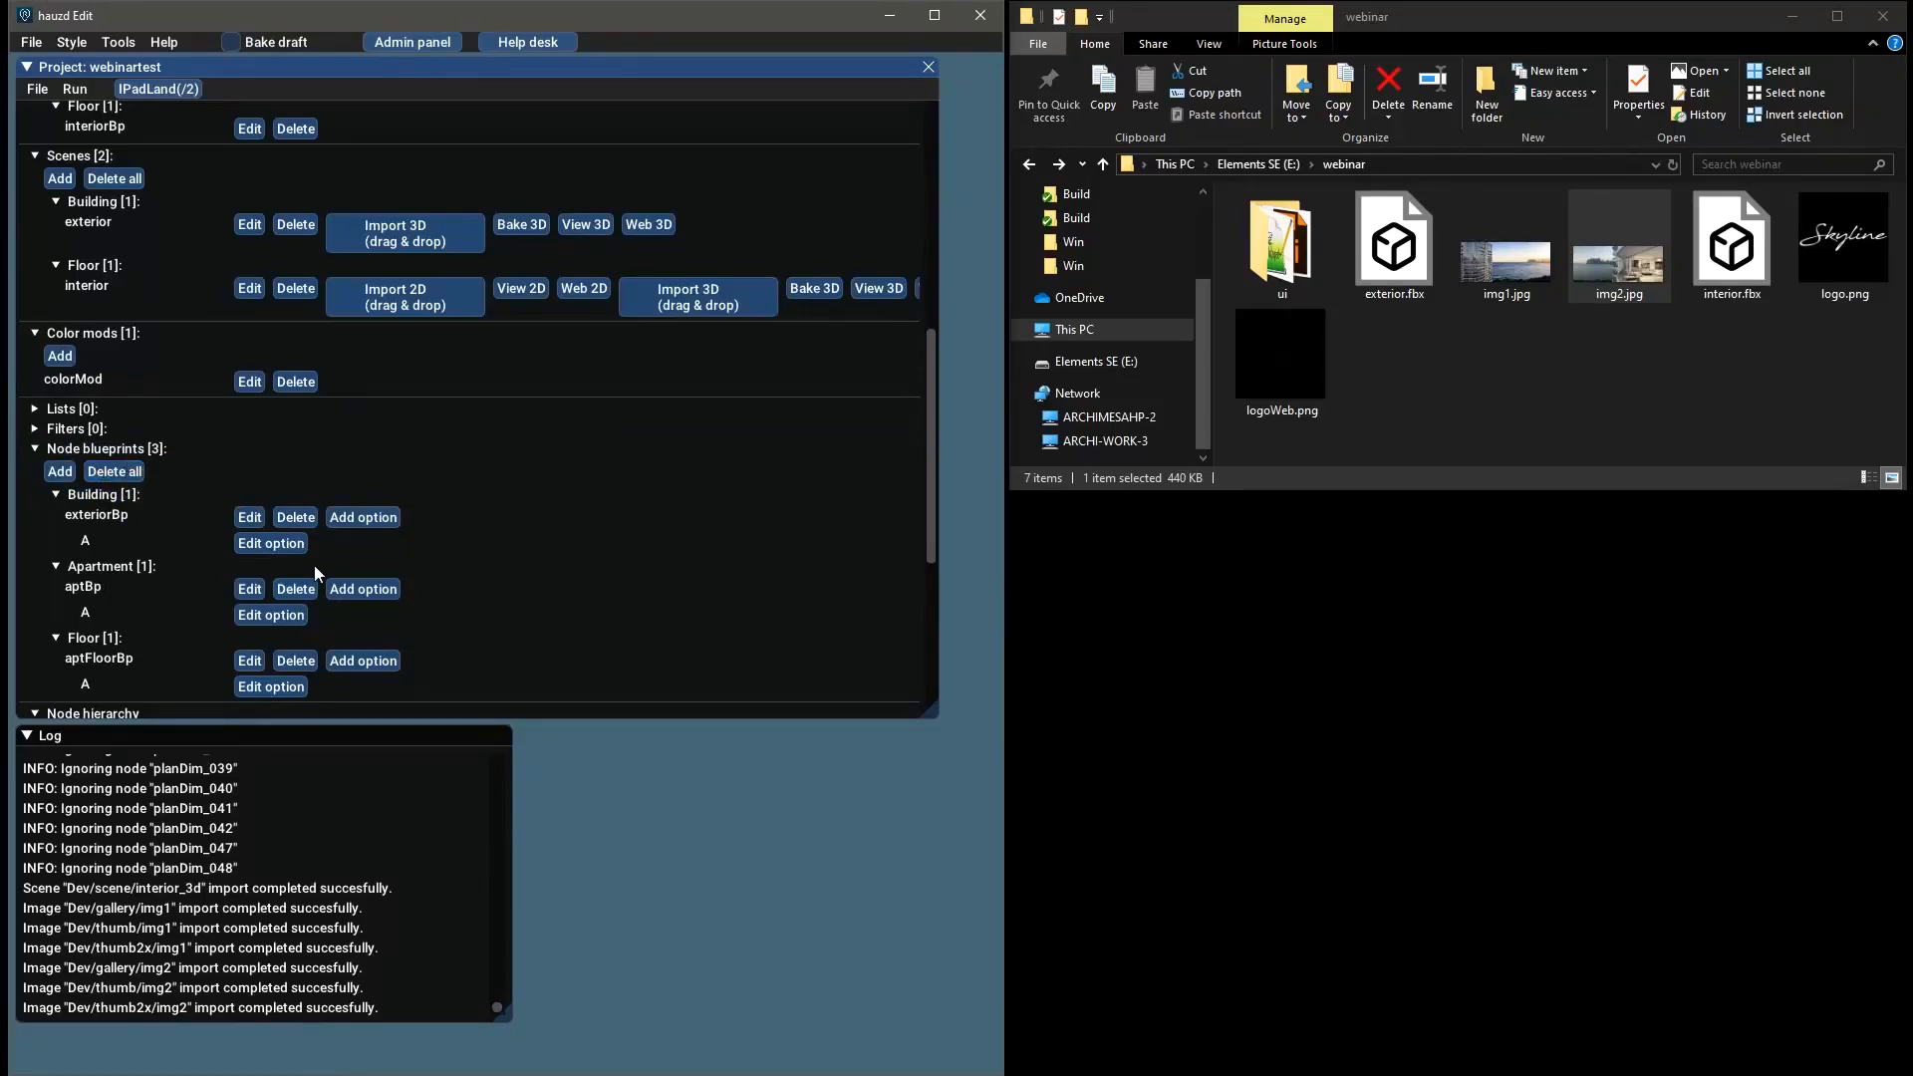
left_click(291, 543)
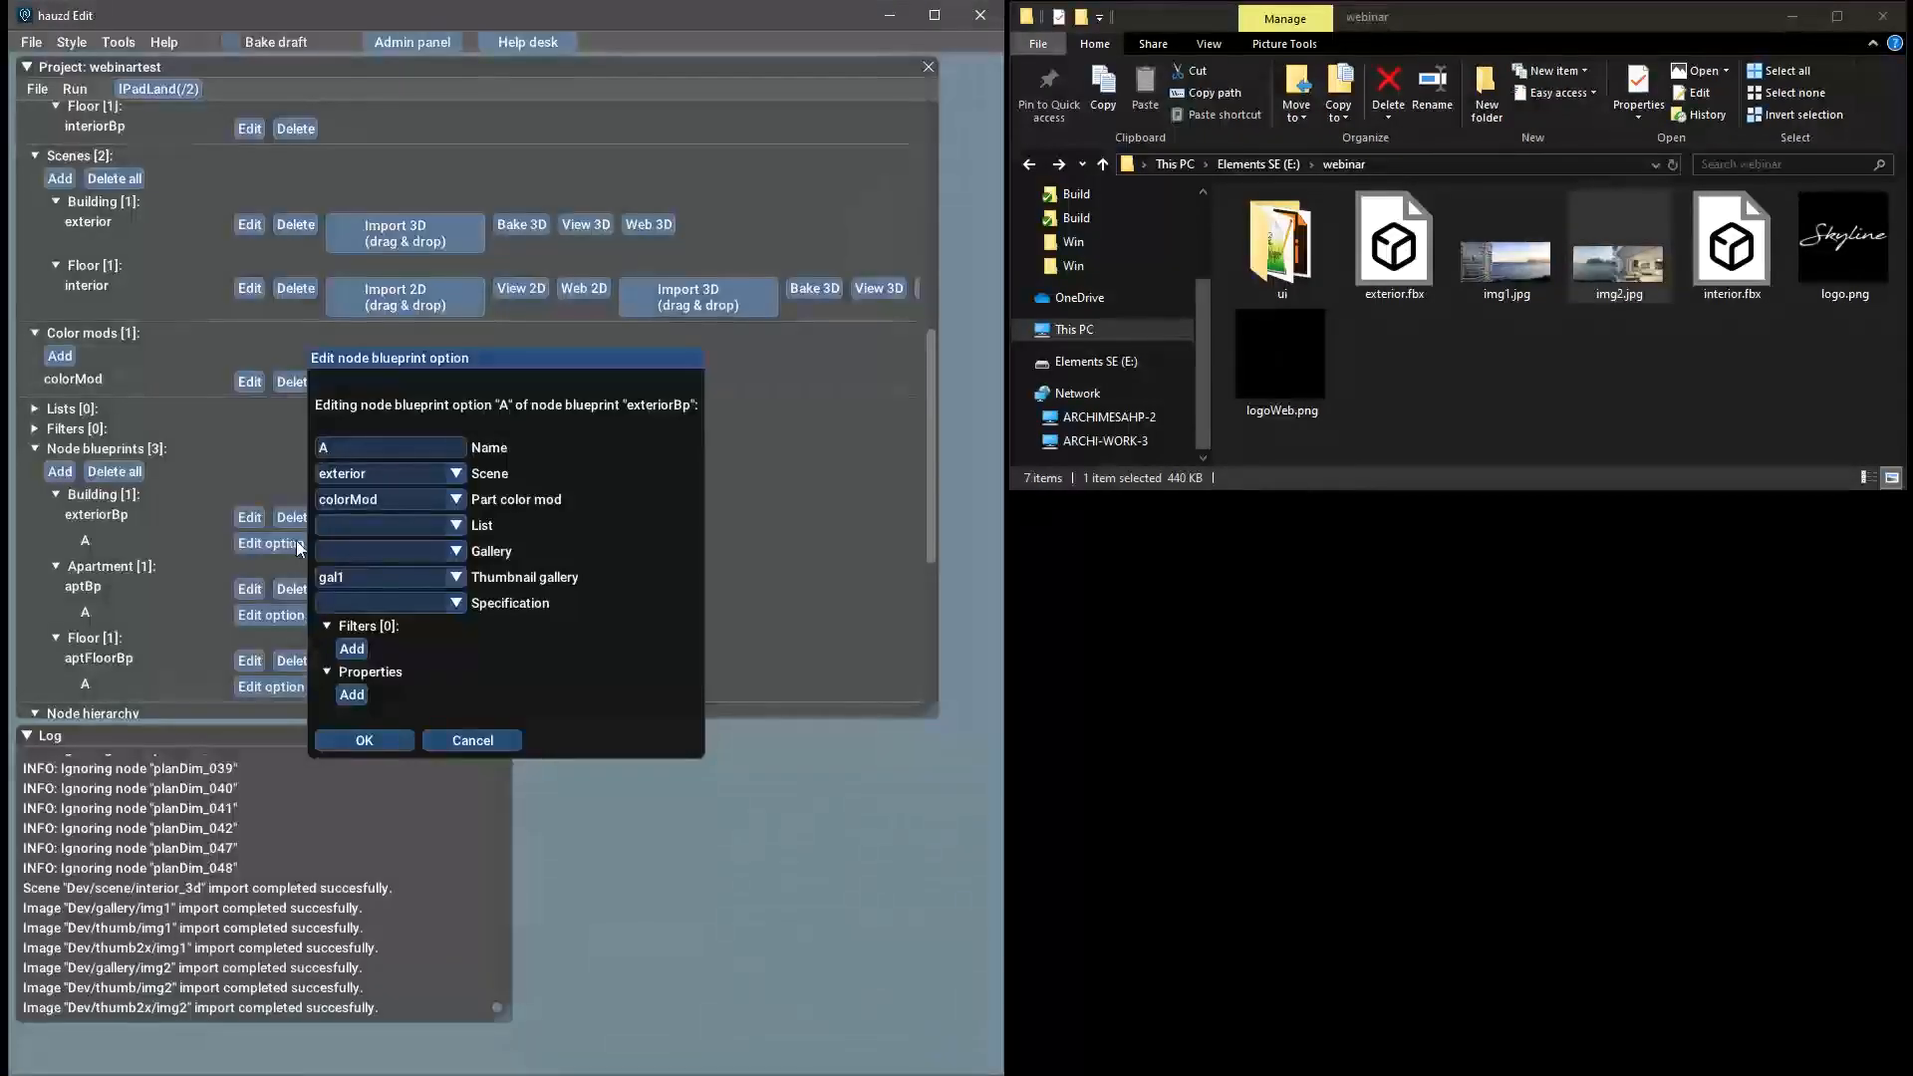
left_click(458, 604)
left_click(341, 629)
left_click(393, 741)
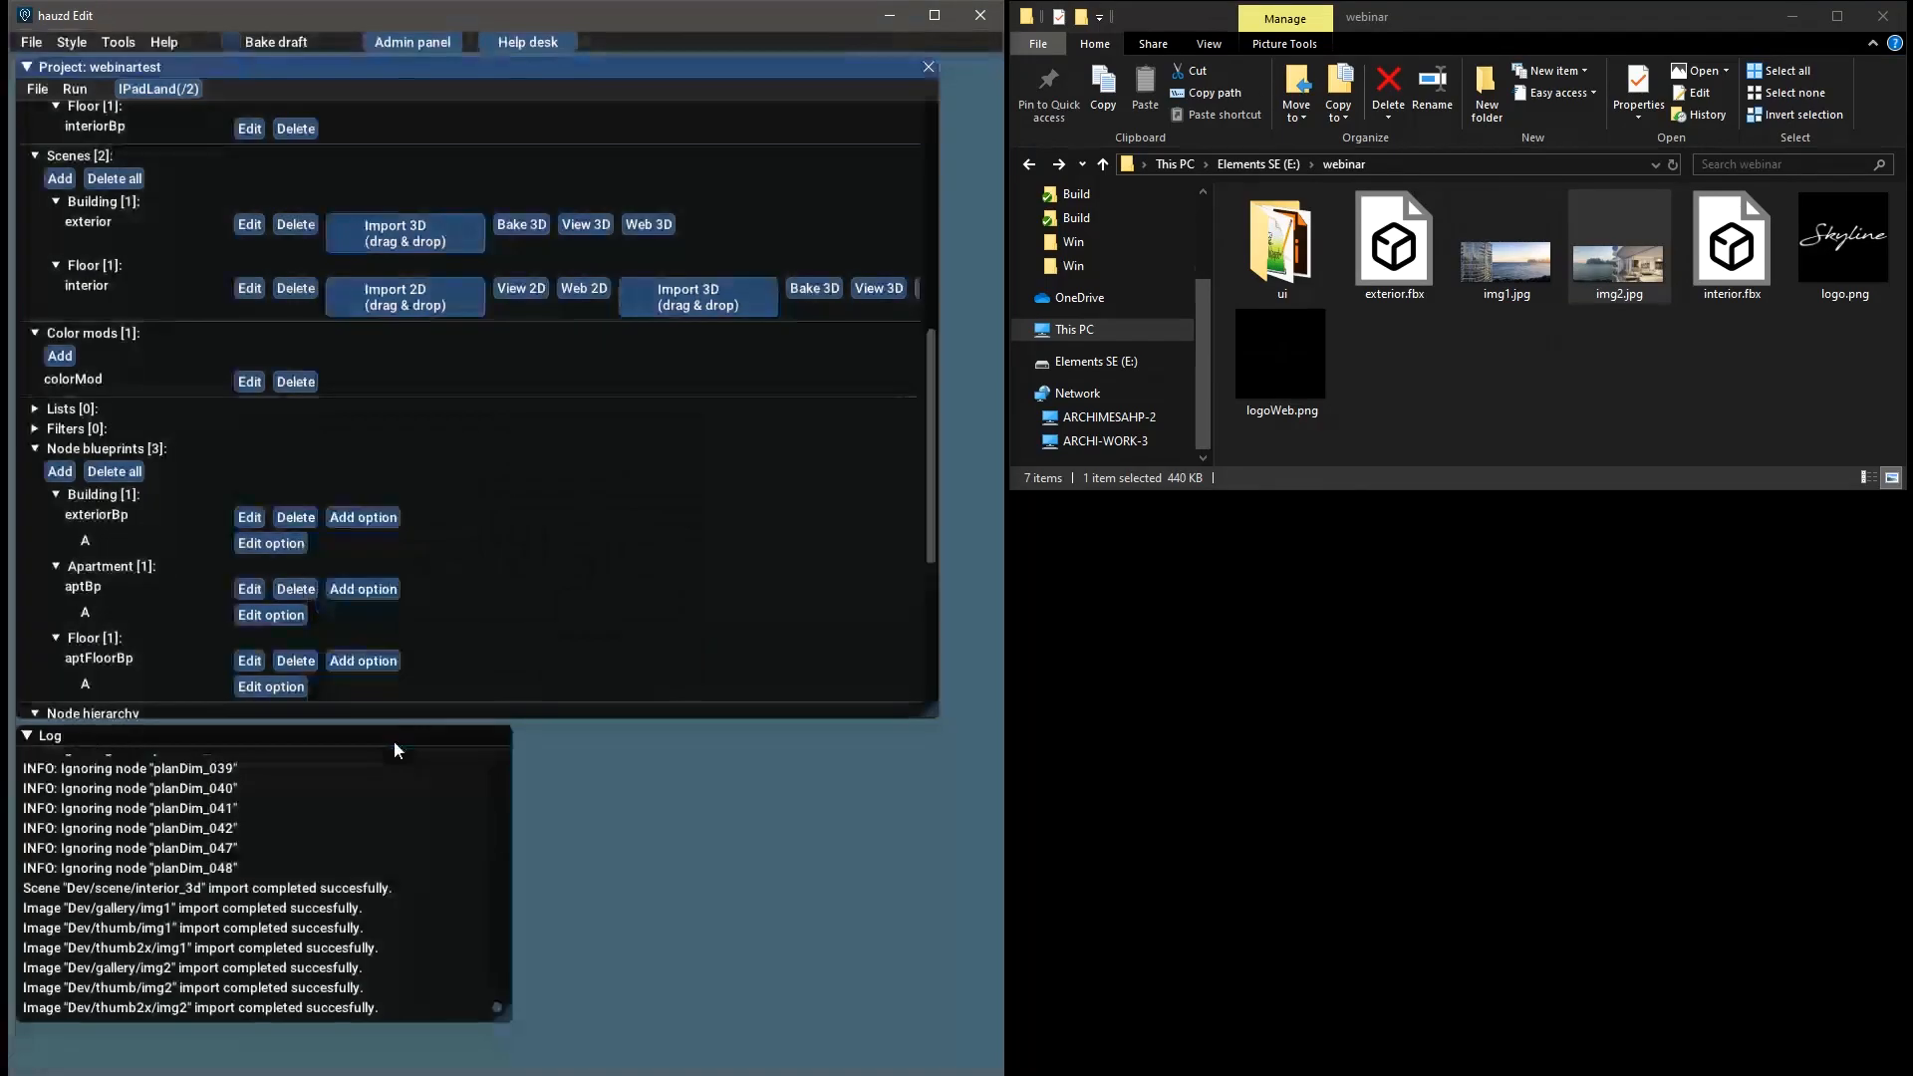
Run the IPadLand(/2) preview, check the spec1 page from the Tower view, and close the preview
left_click(185, 91)
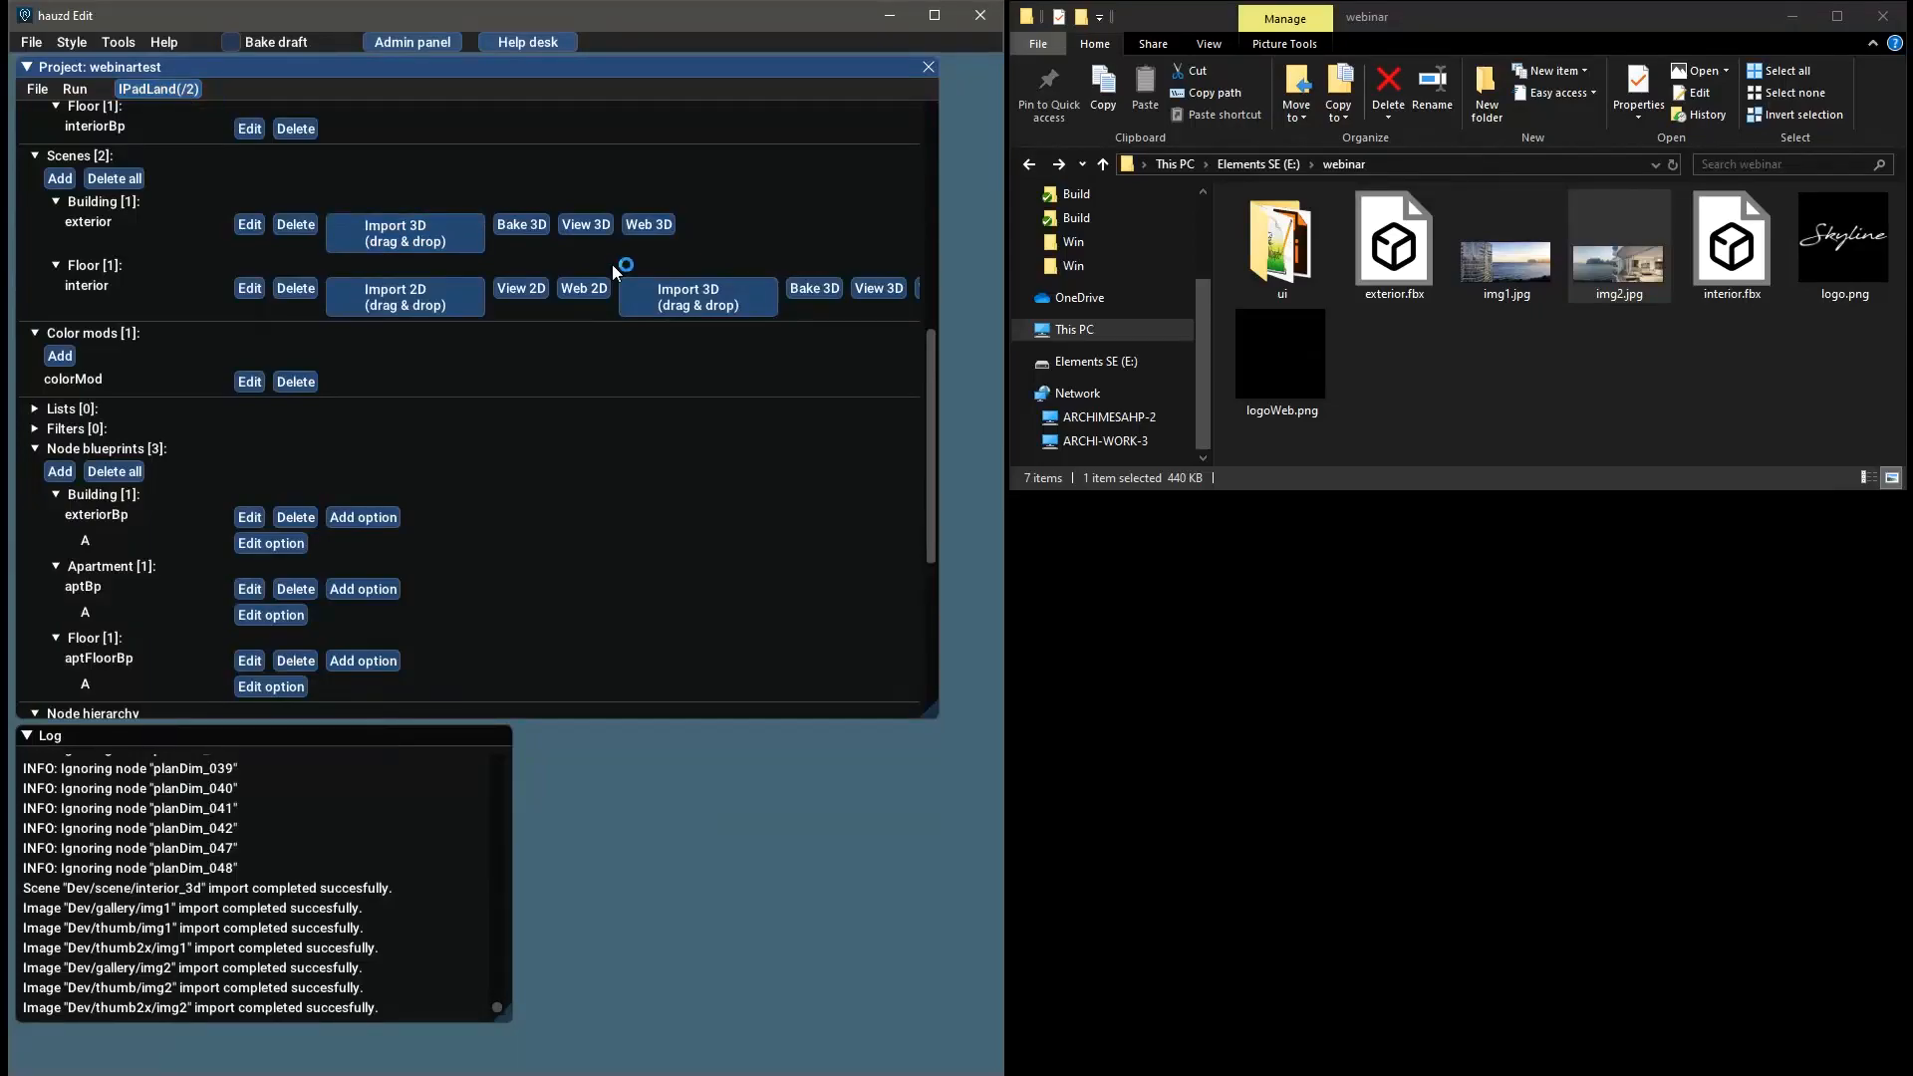
left_click_drag(1271, 24, 716, 179)
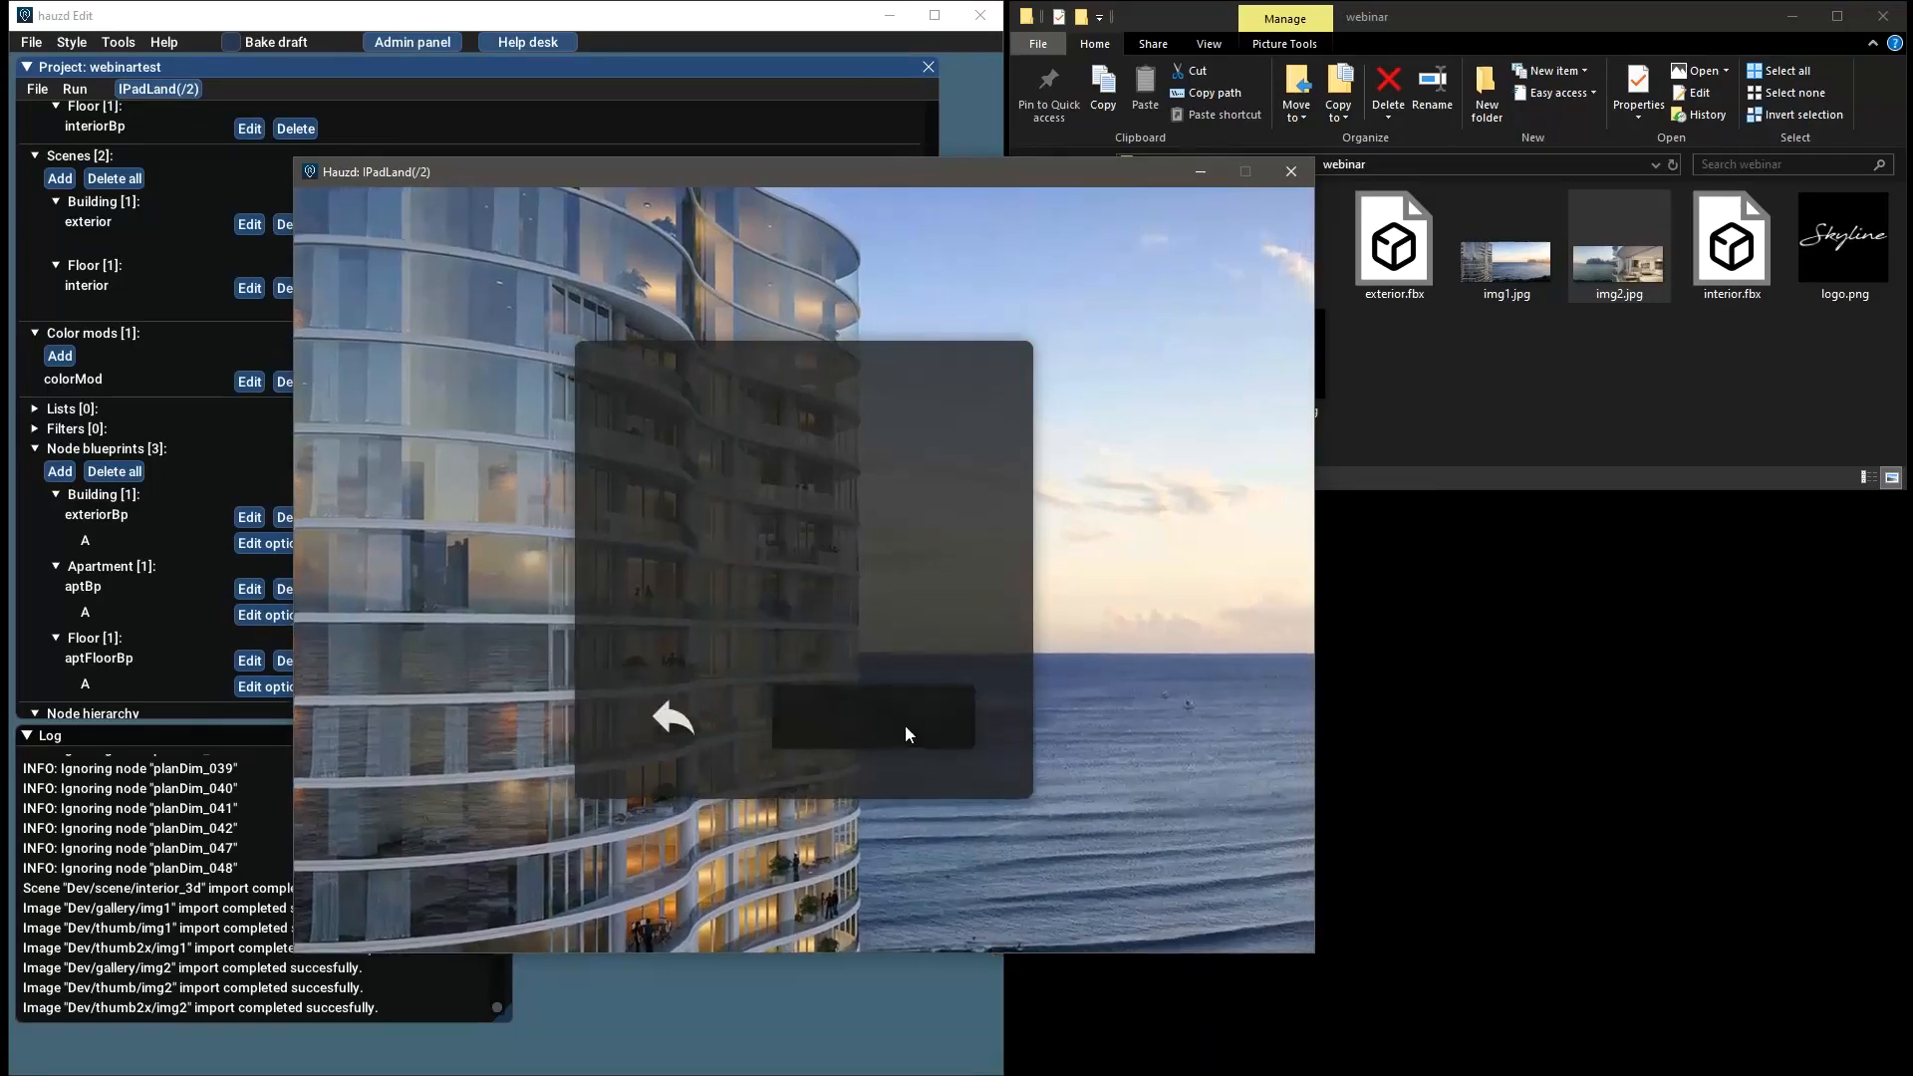
left_click(905, 729)
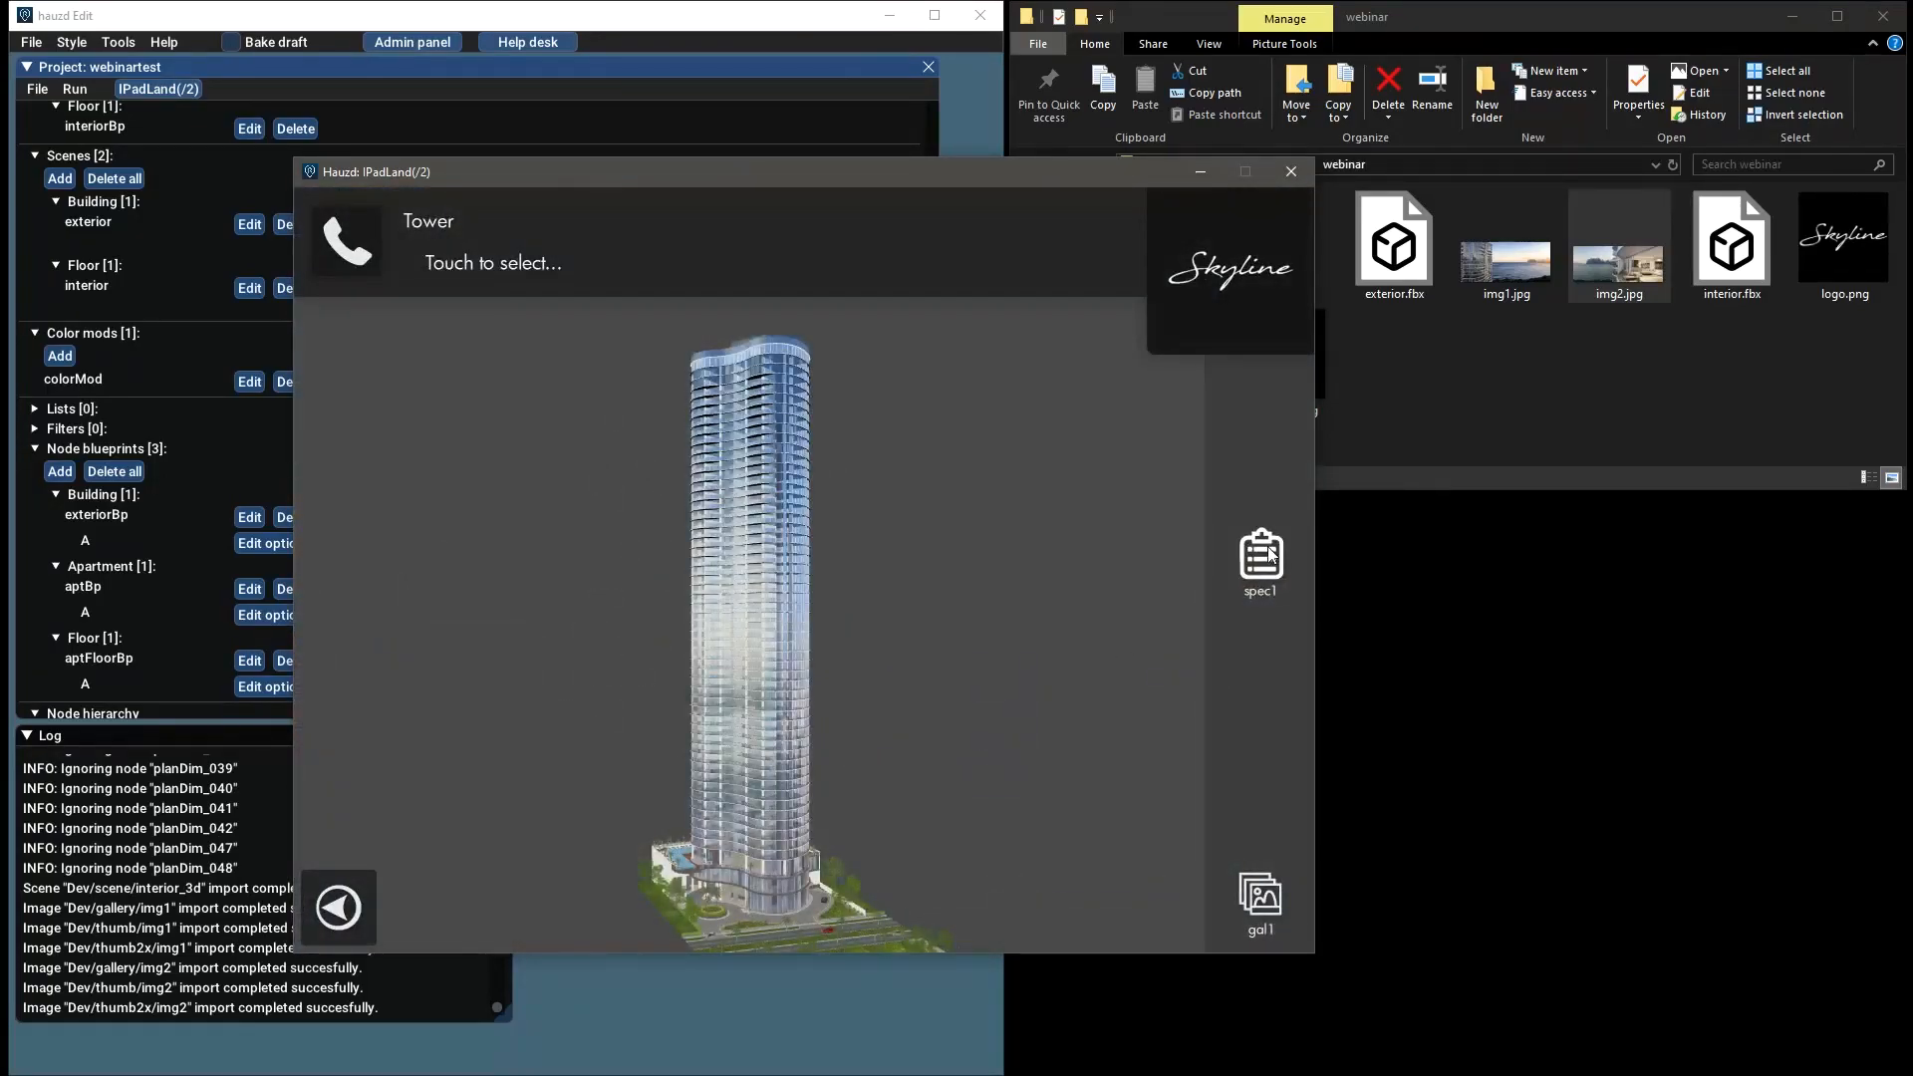
left_click(1262, 560)
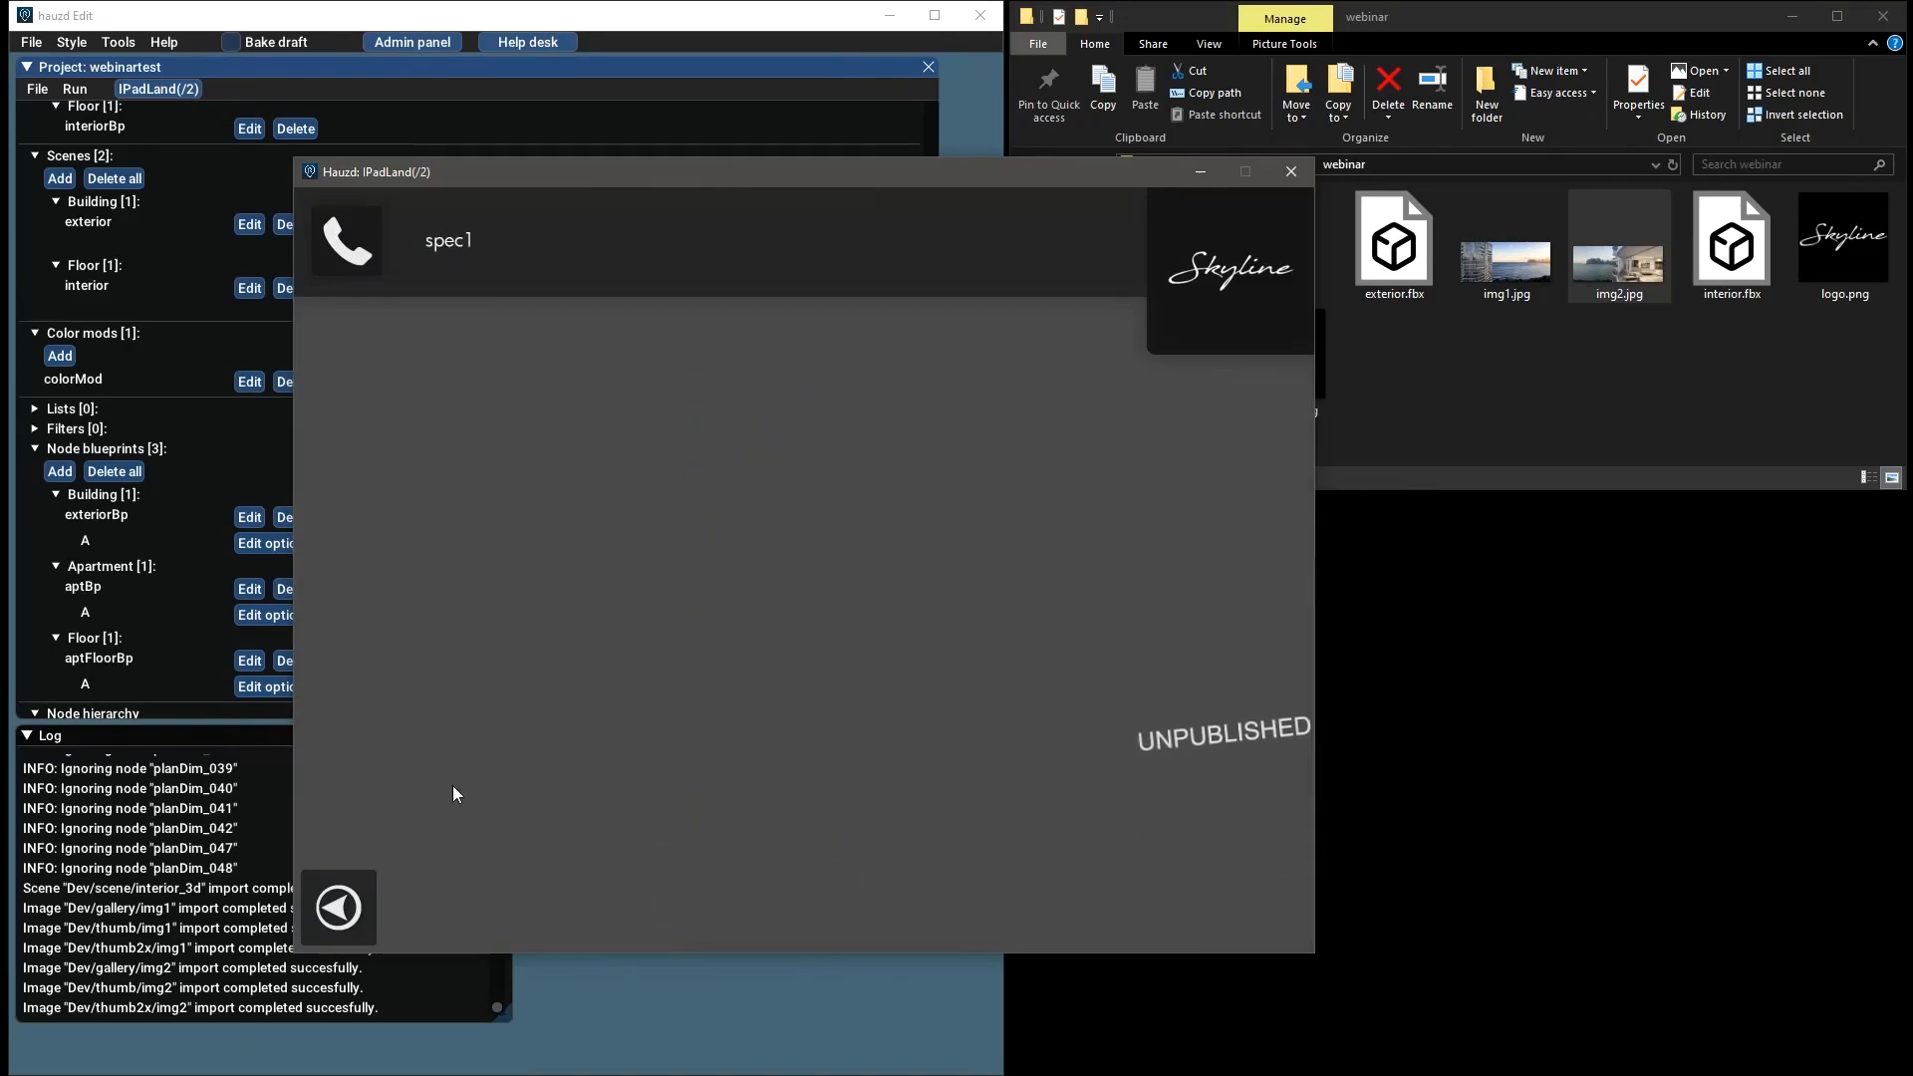
left_click(339, 906)
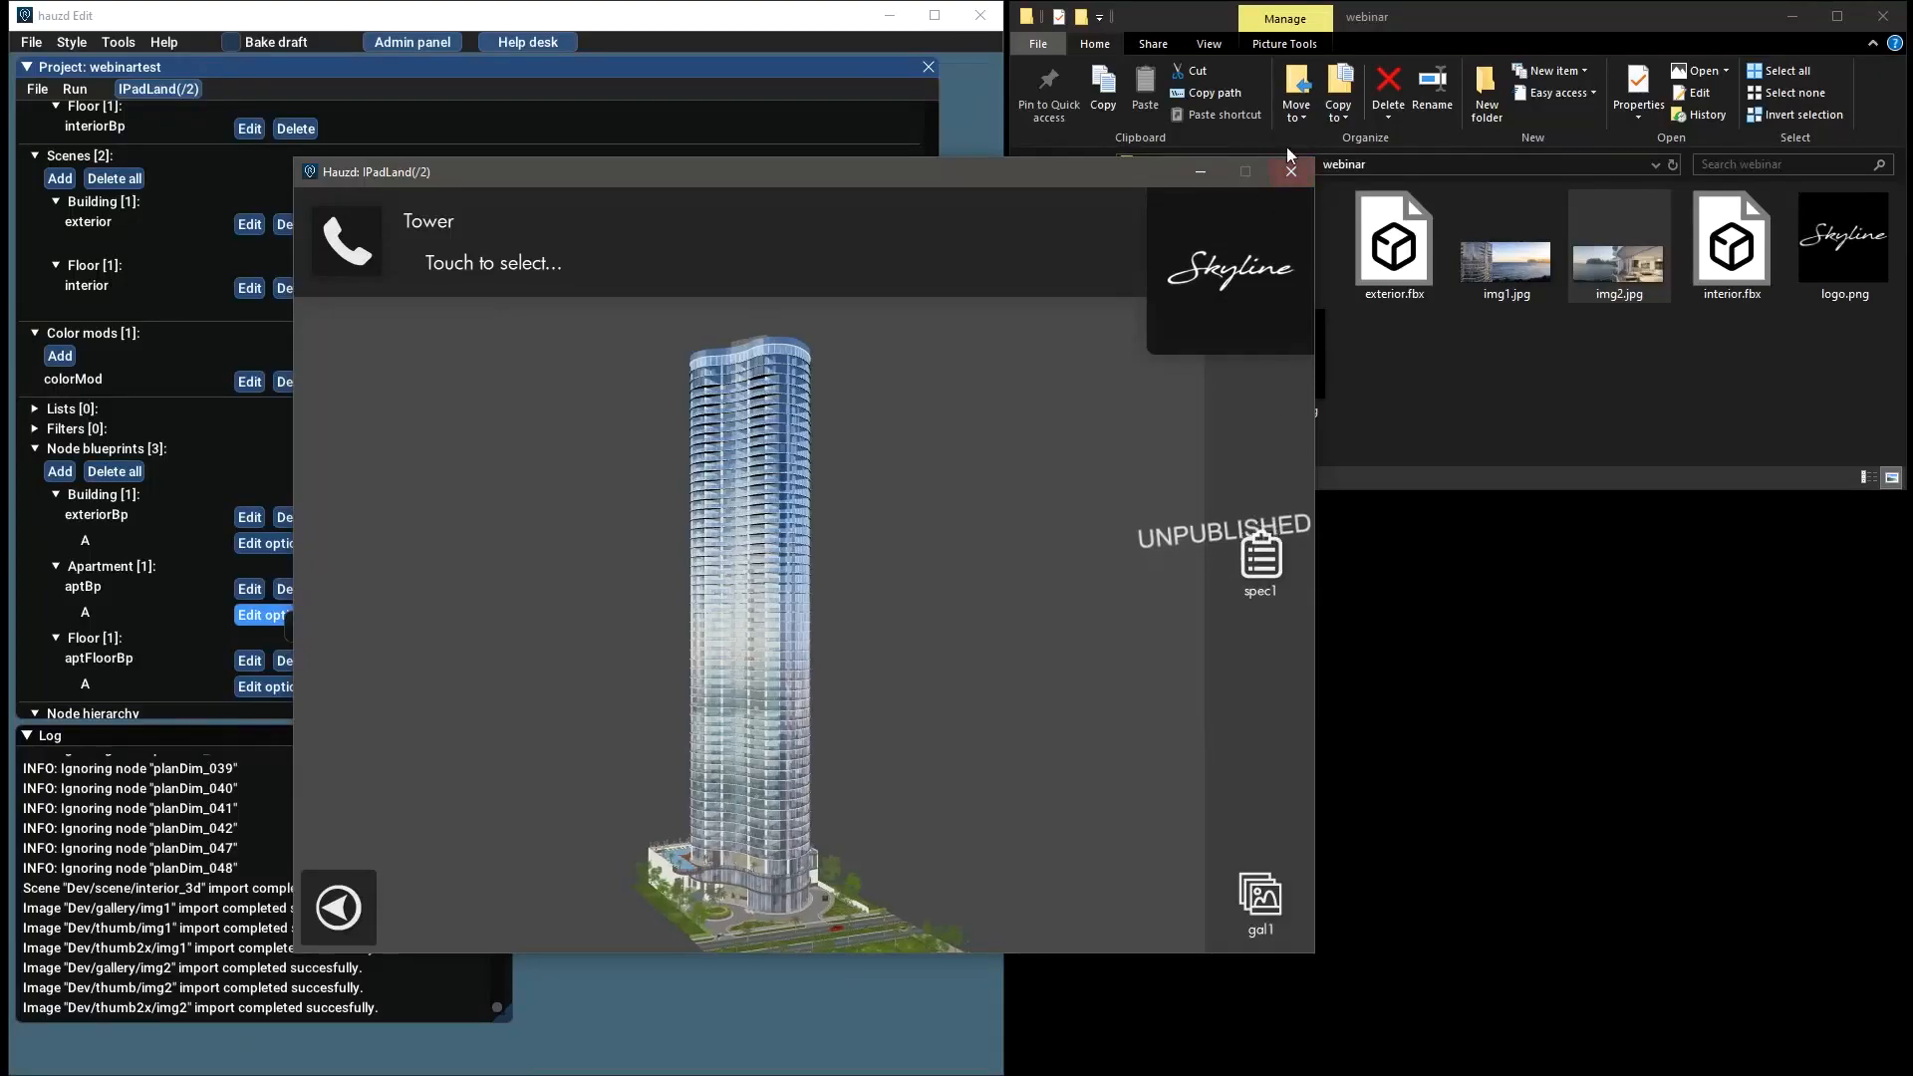
left_click(1292, 171)
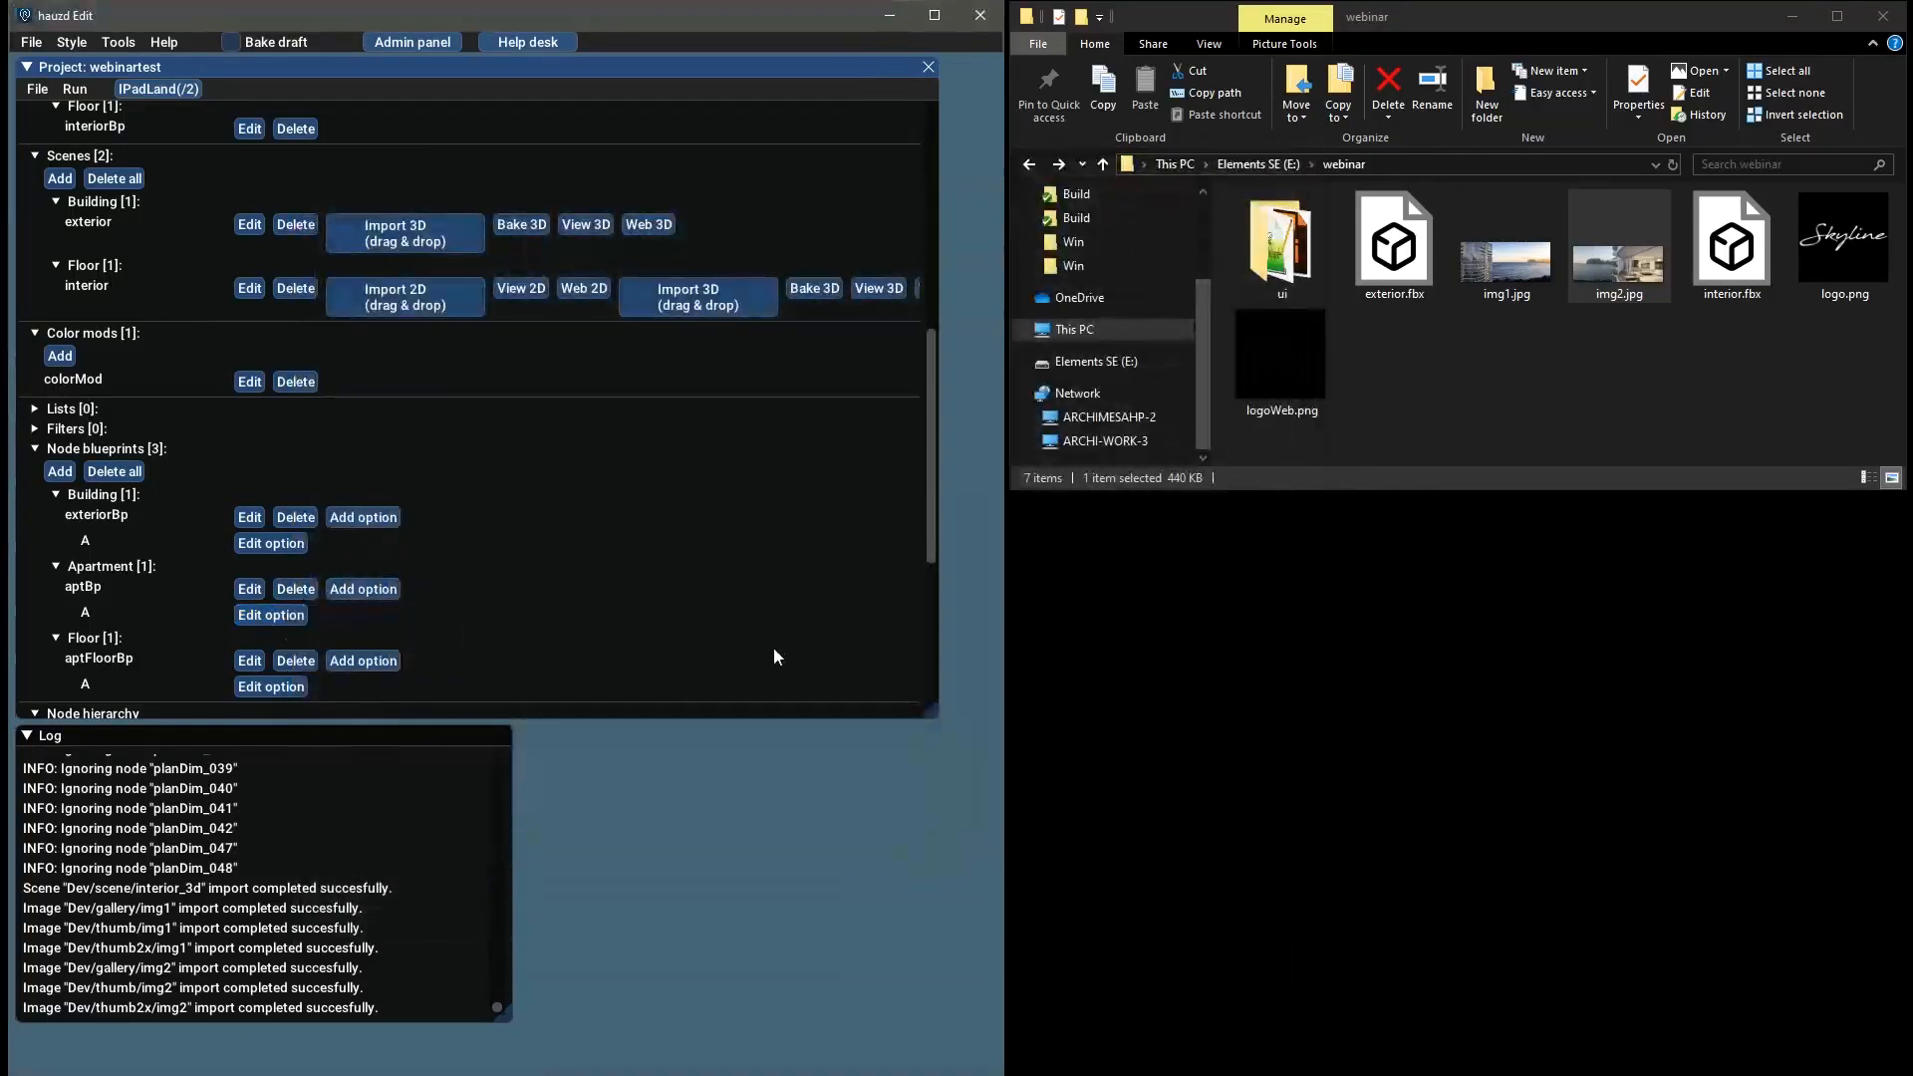
Start a new list named list1 and give it one node addition with Tower (Building) as the root node
scroll(467, 366, "down", 2)
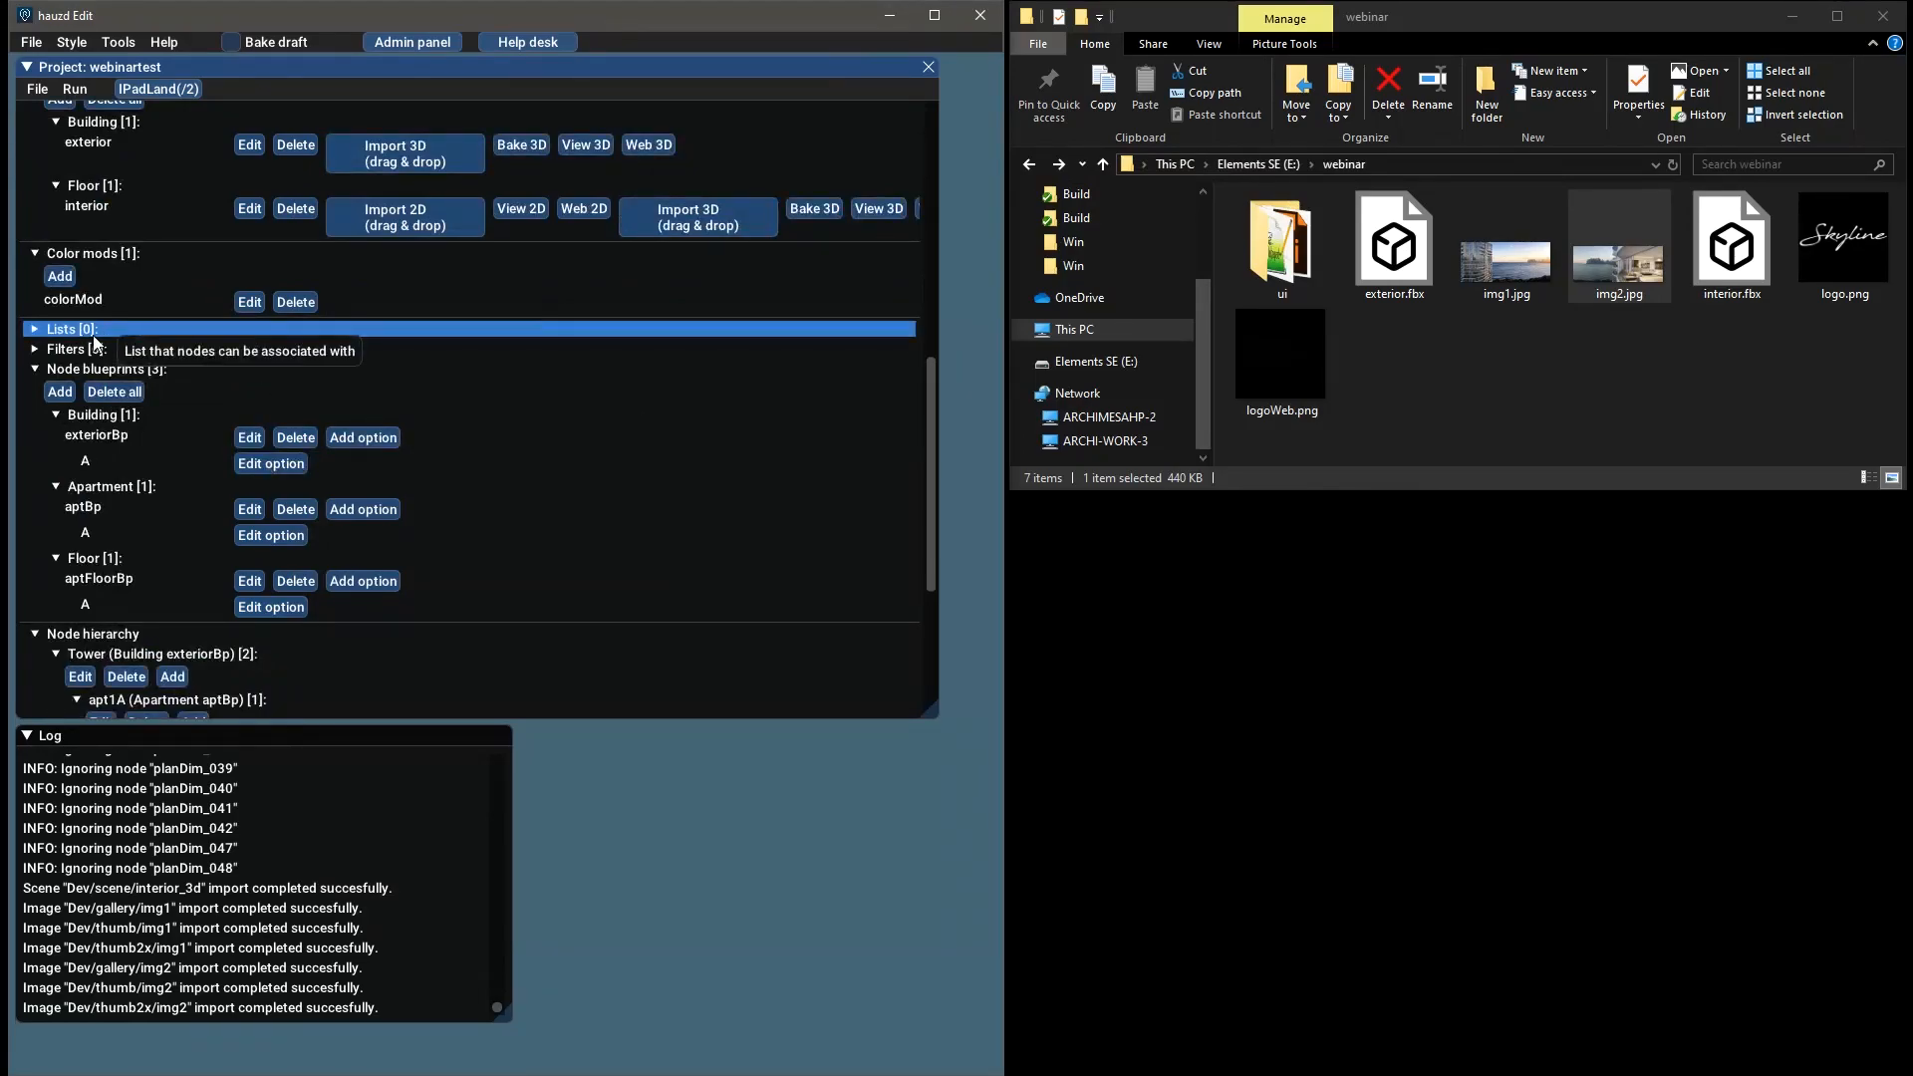
left_click(121, 331)
left_click(60, 352)
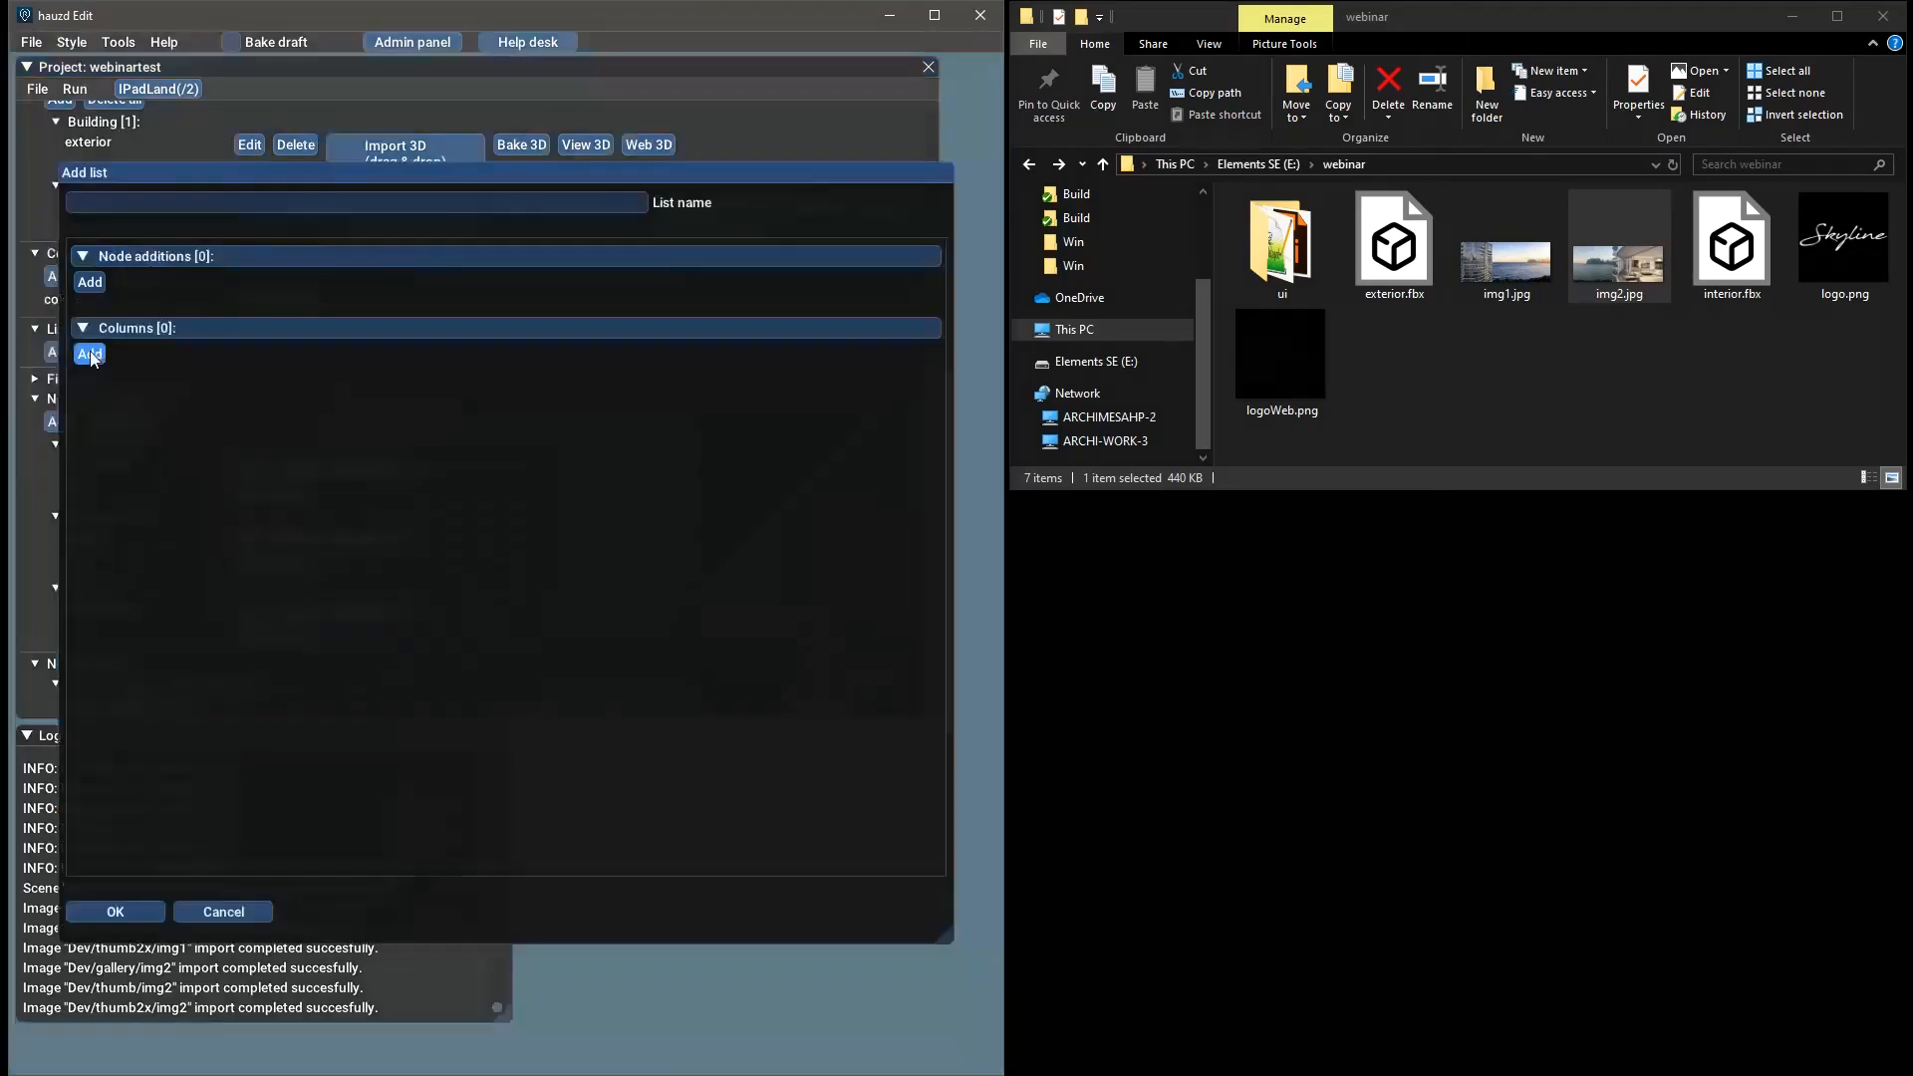
left_click_drag(385, 179, 436, 161)
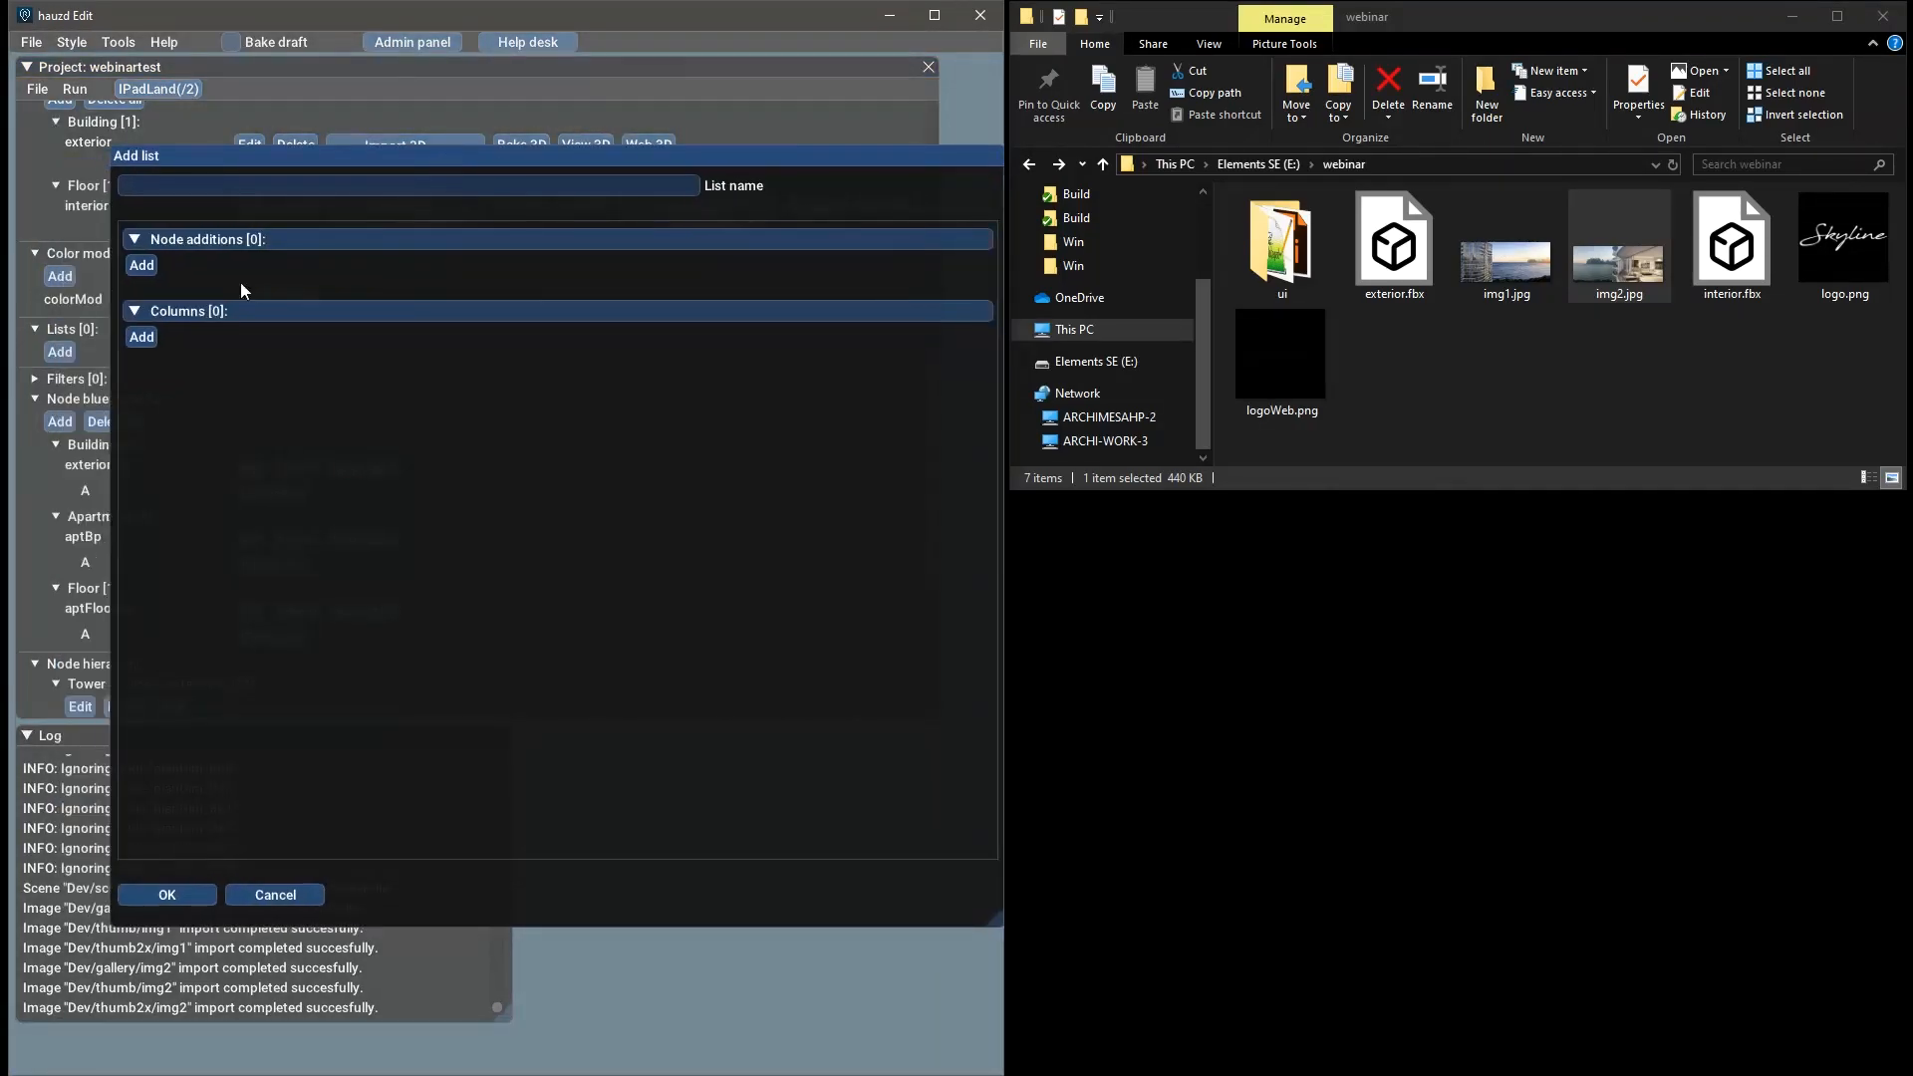
type("list1")
left_click(142, 265)
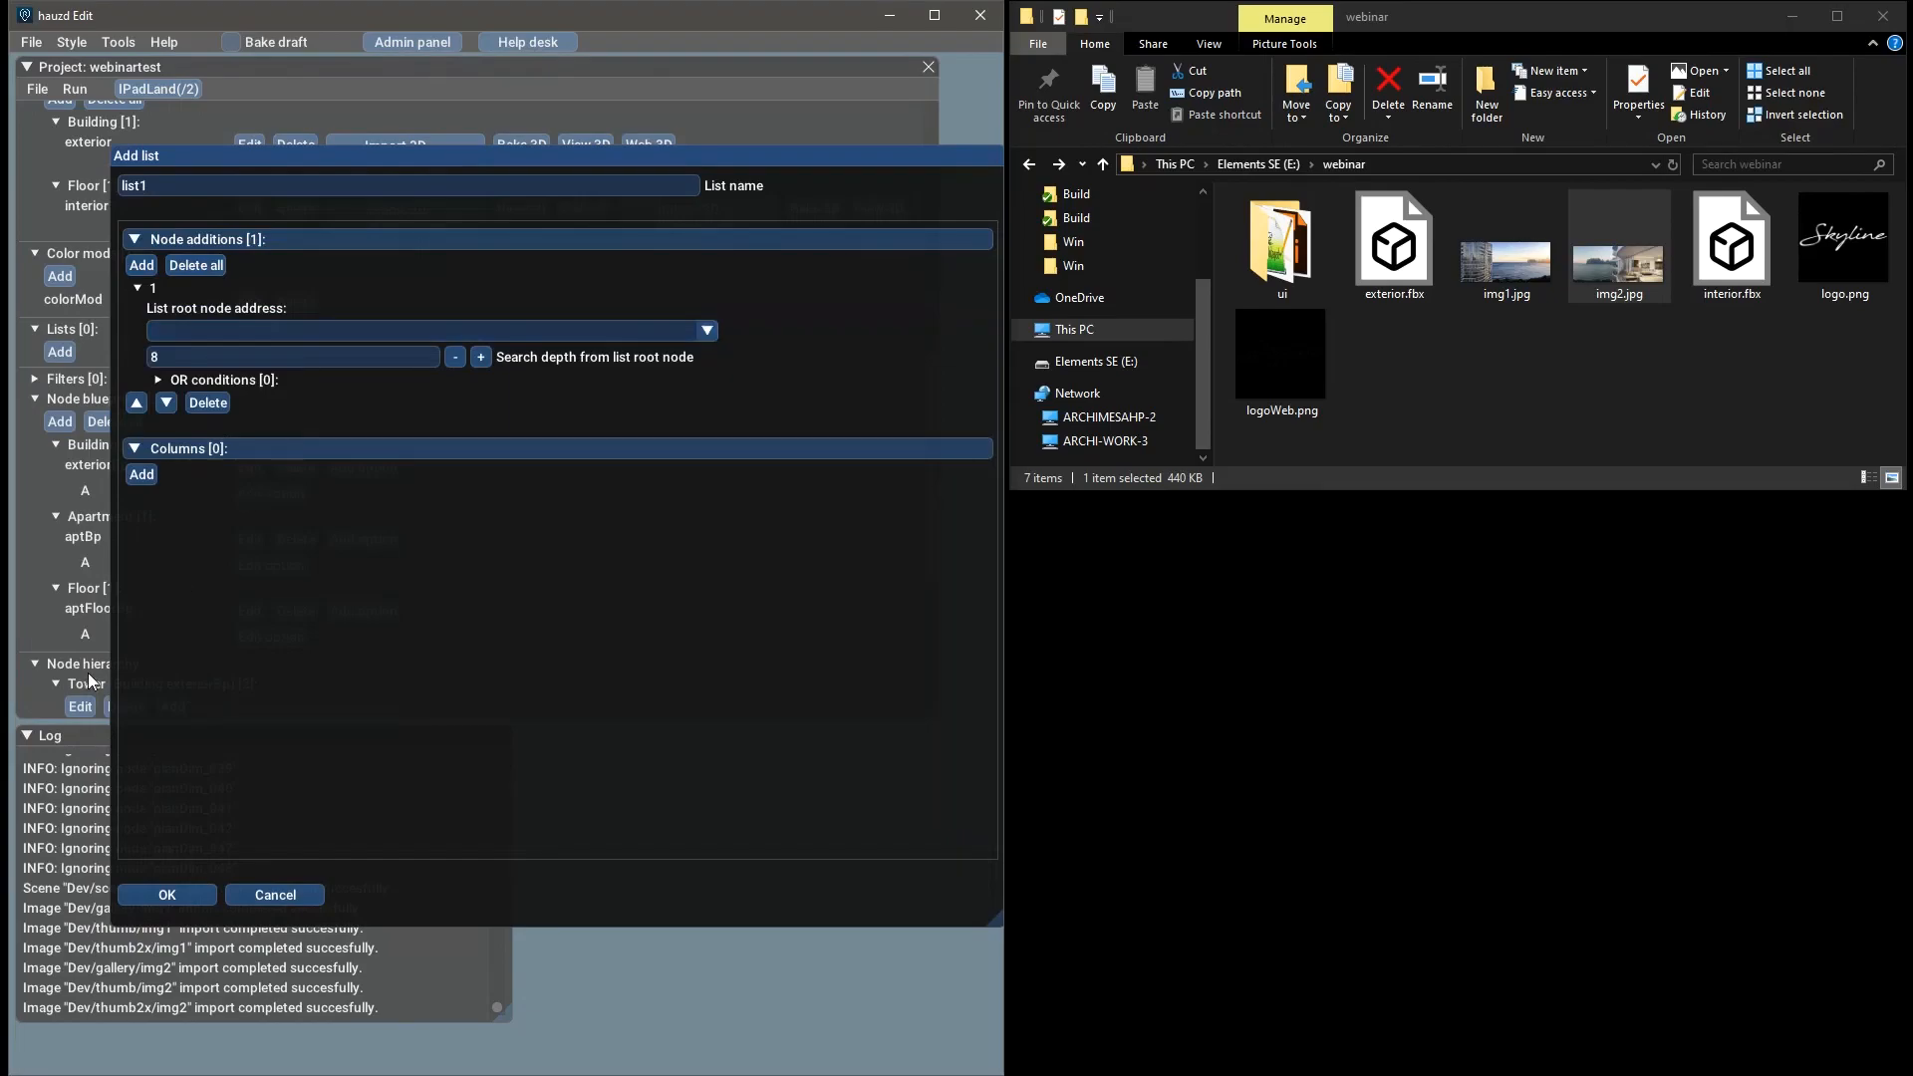
left_click(253, 331)
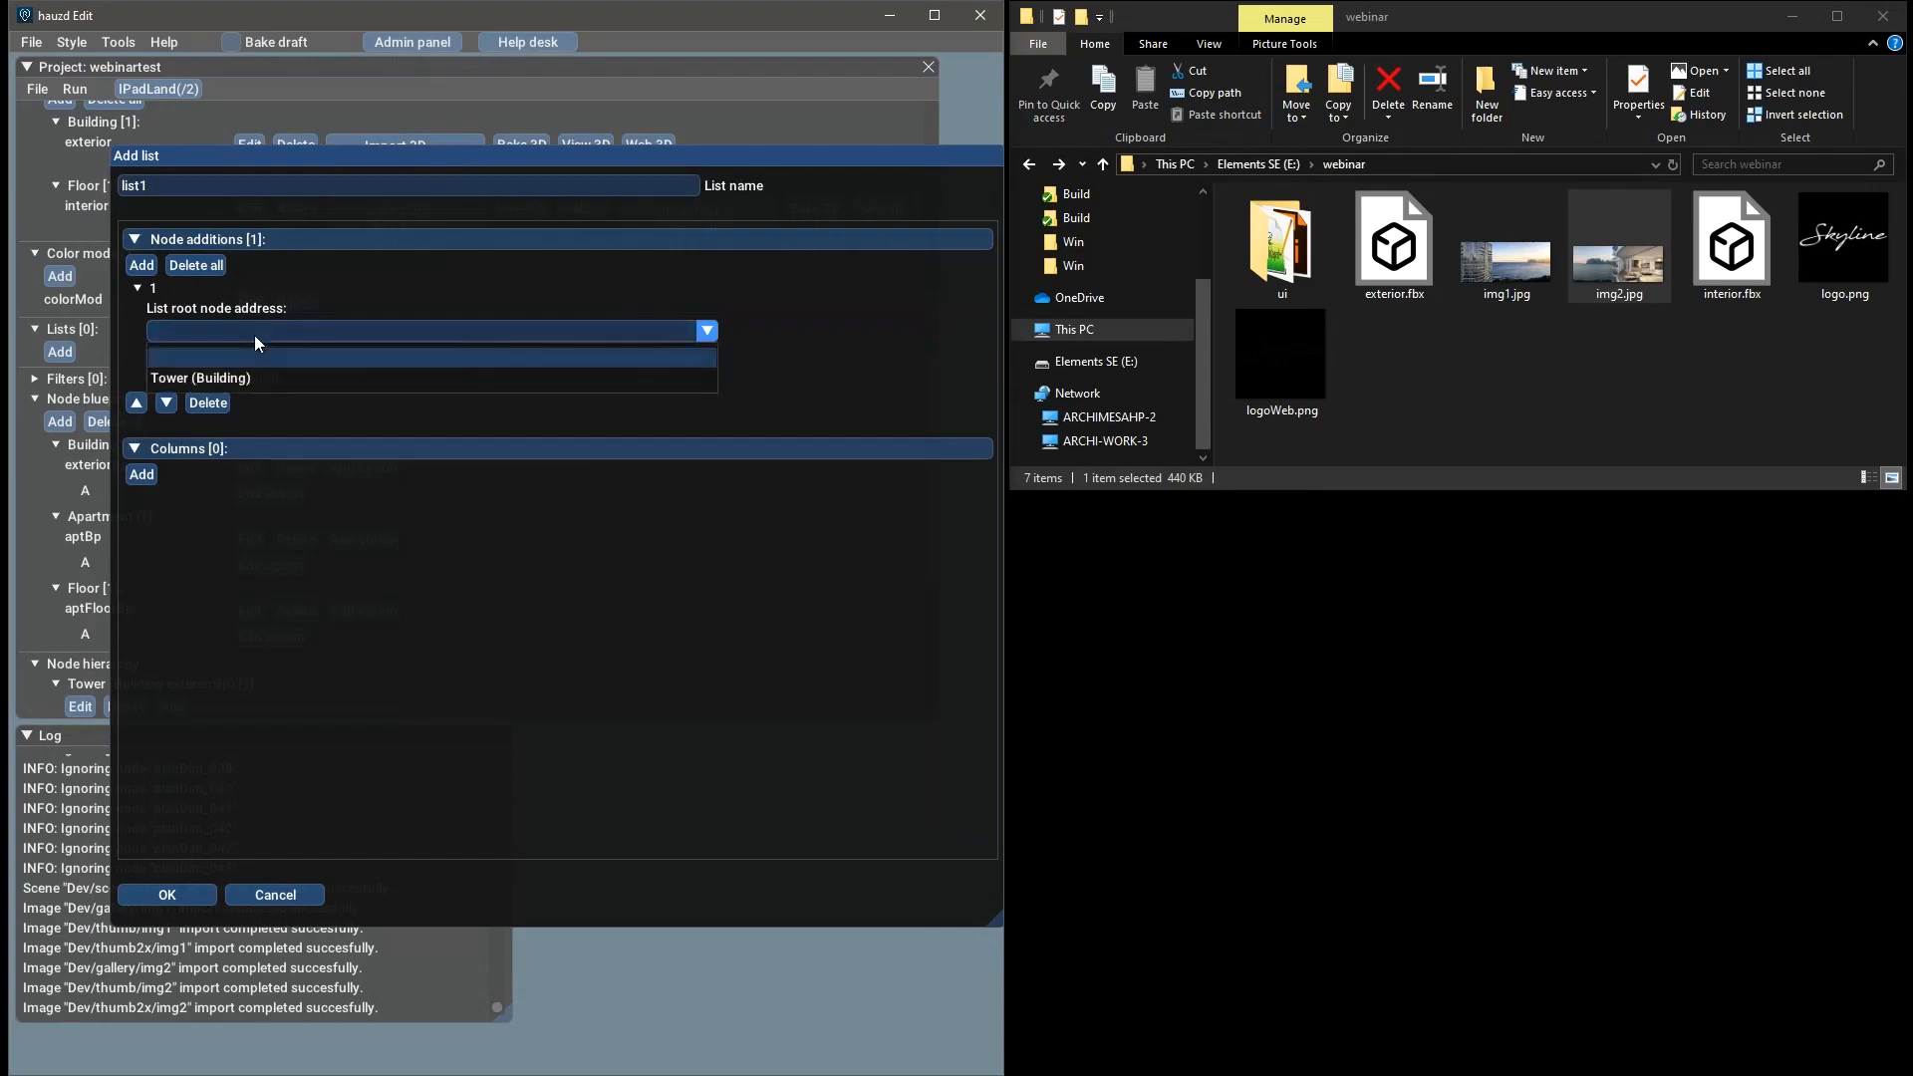
left_click(247, 370)
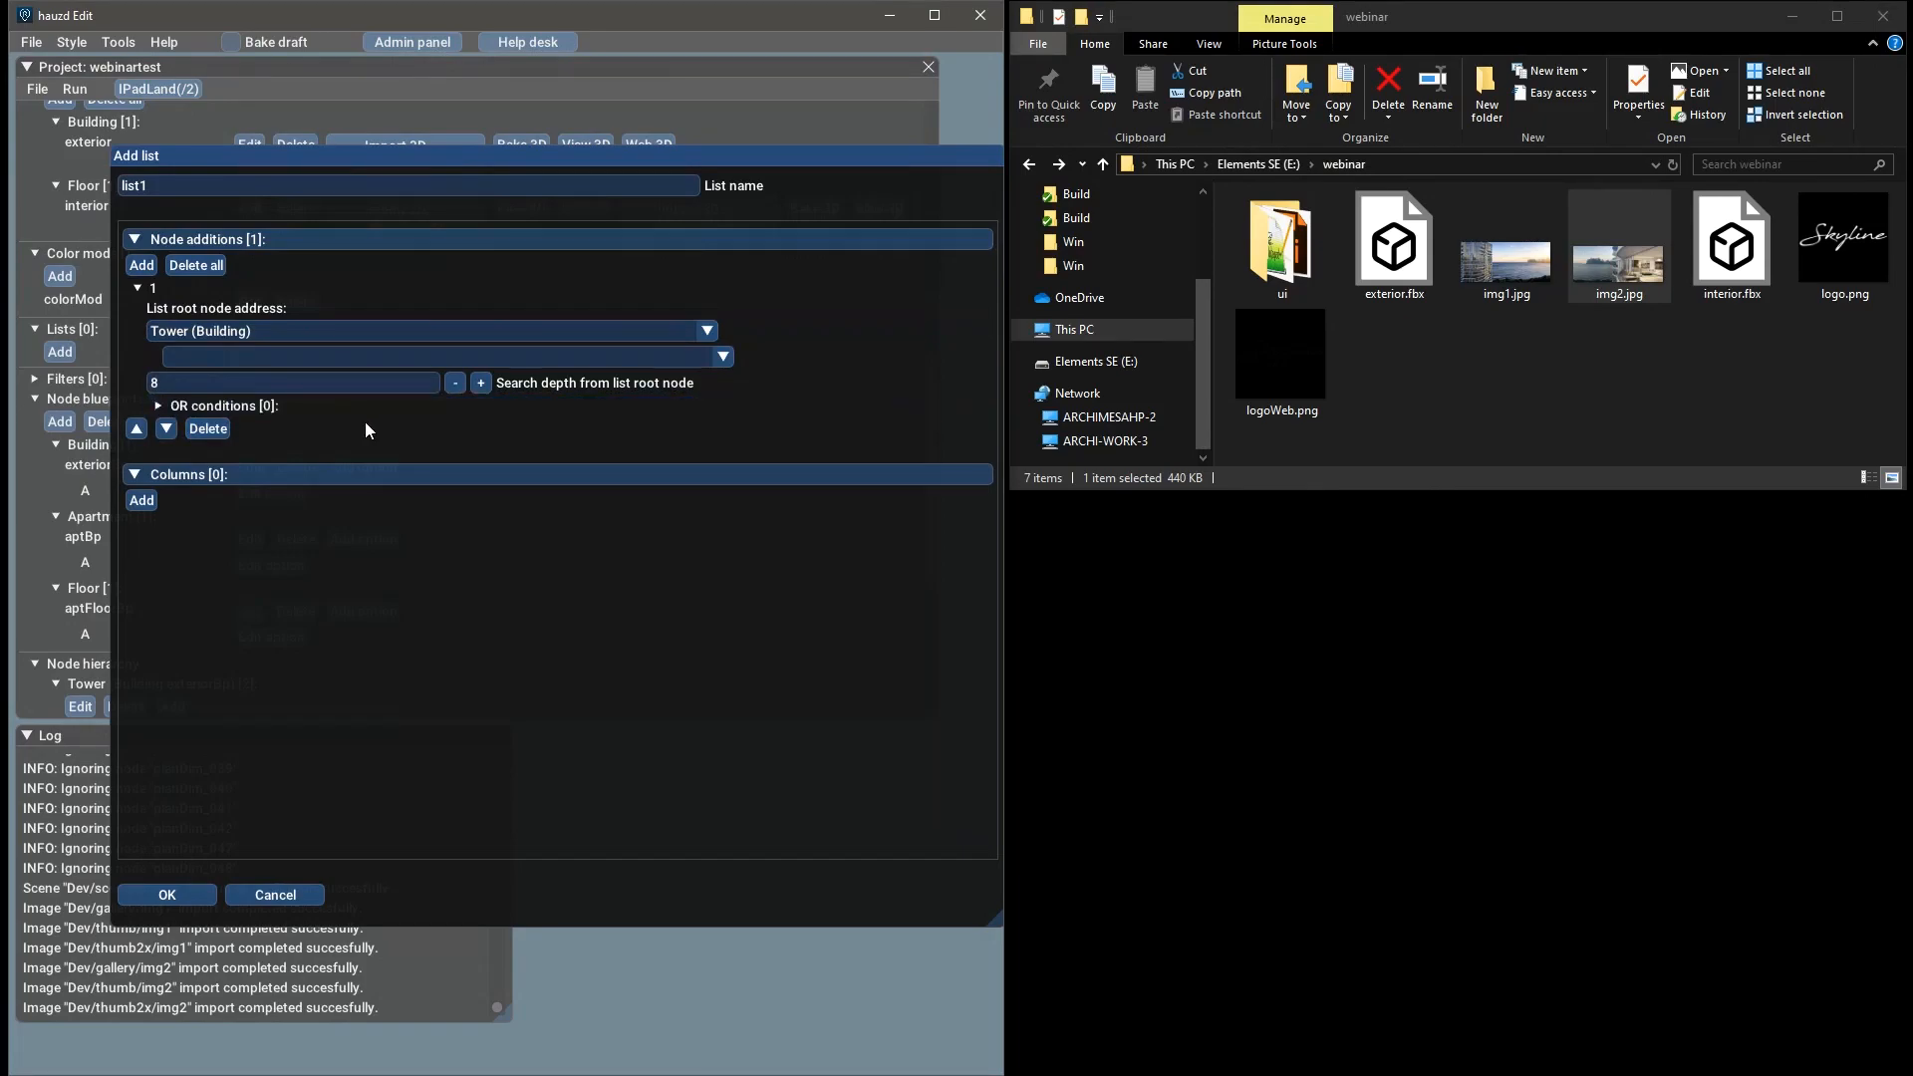
Add a first column to list1 whose property chain uses the label property
left_click(144, 502)
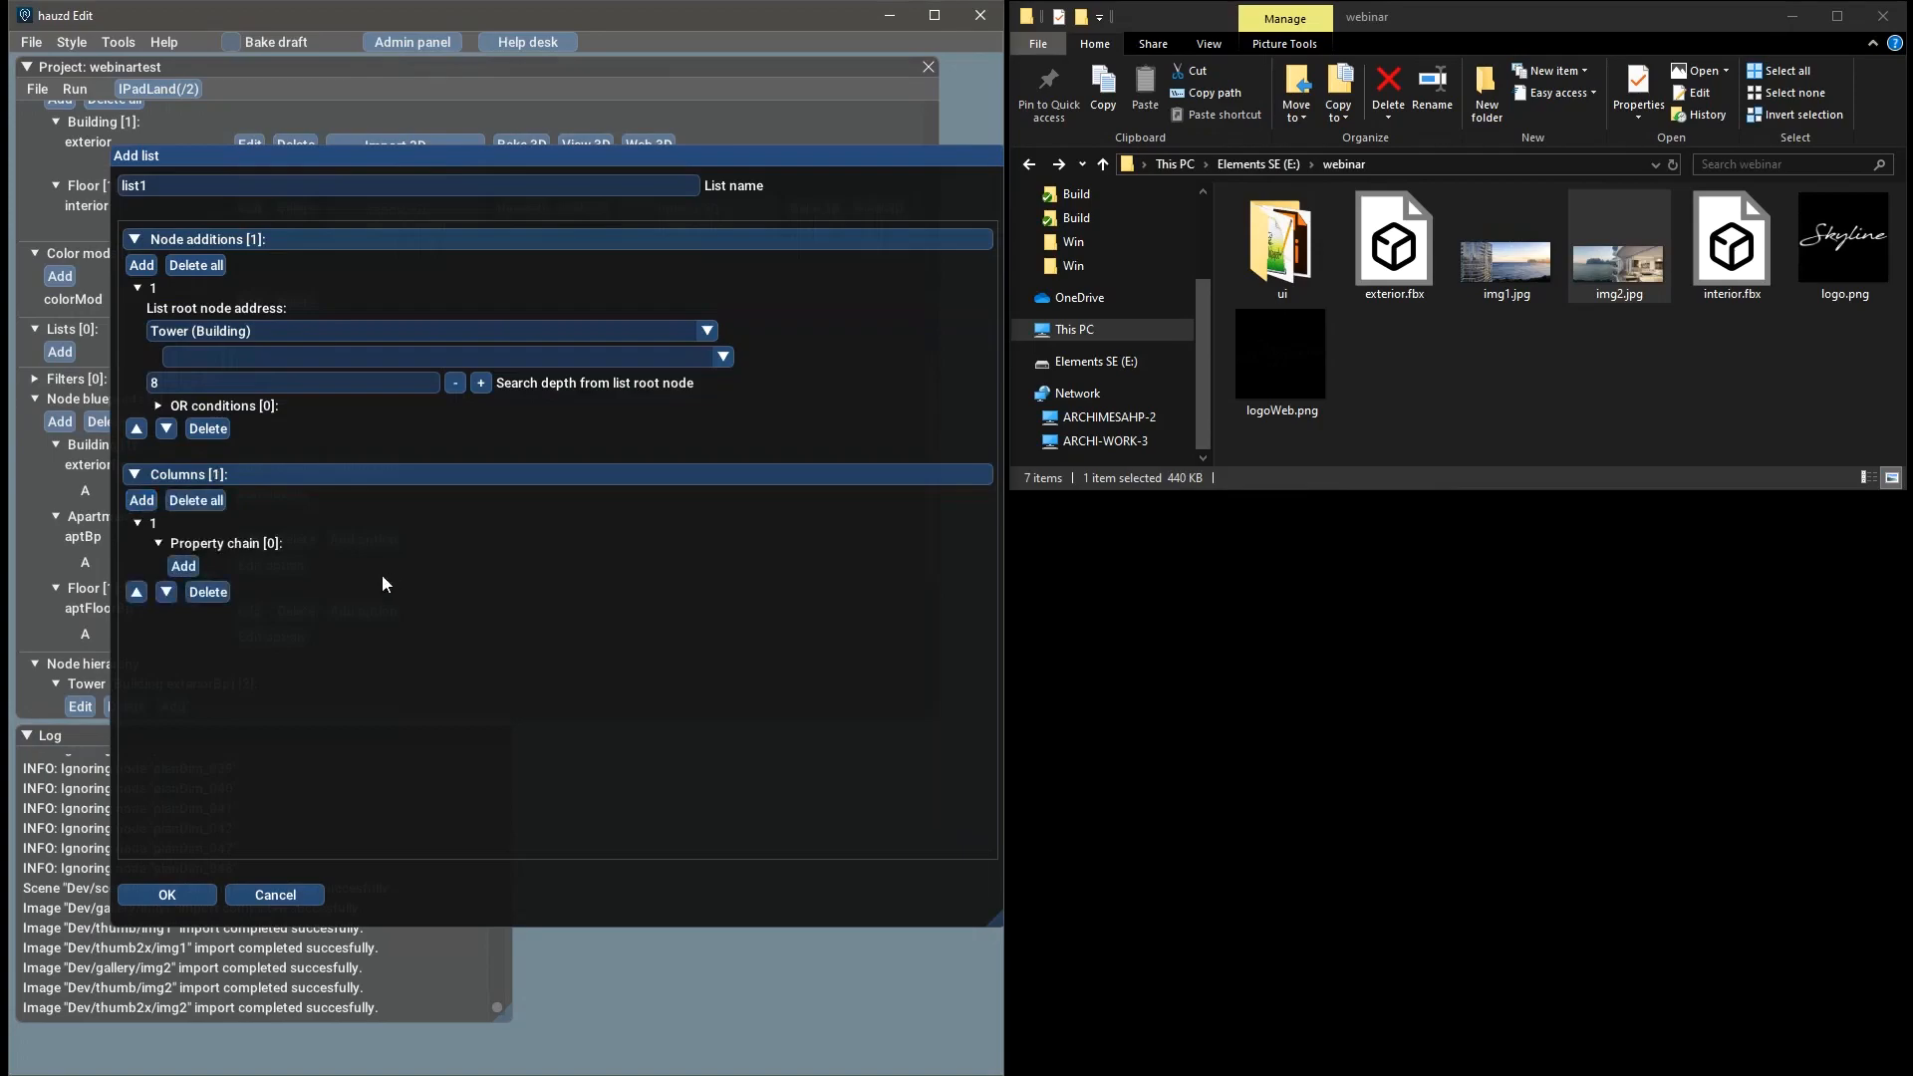
left_click(189, 568)
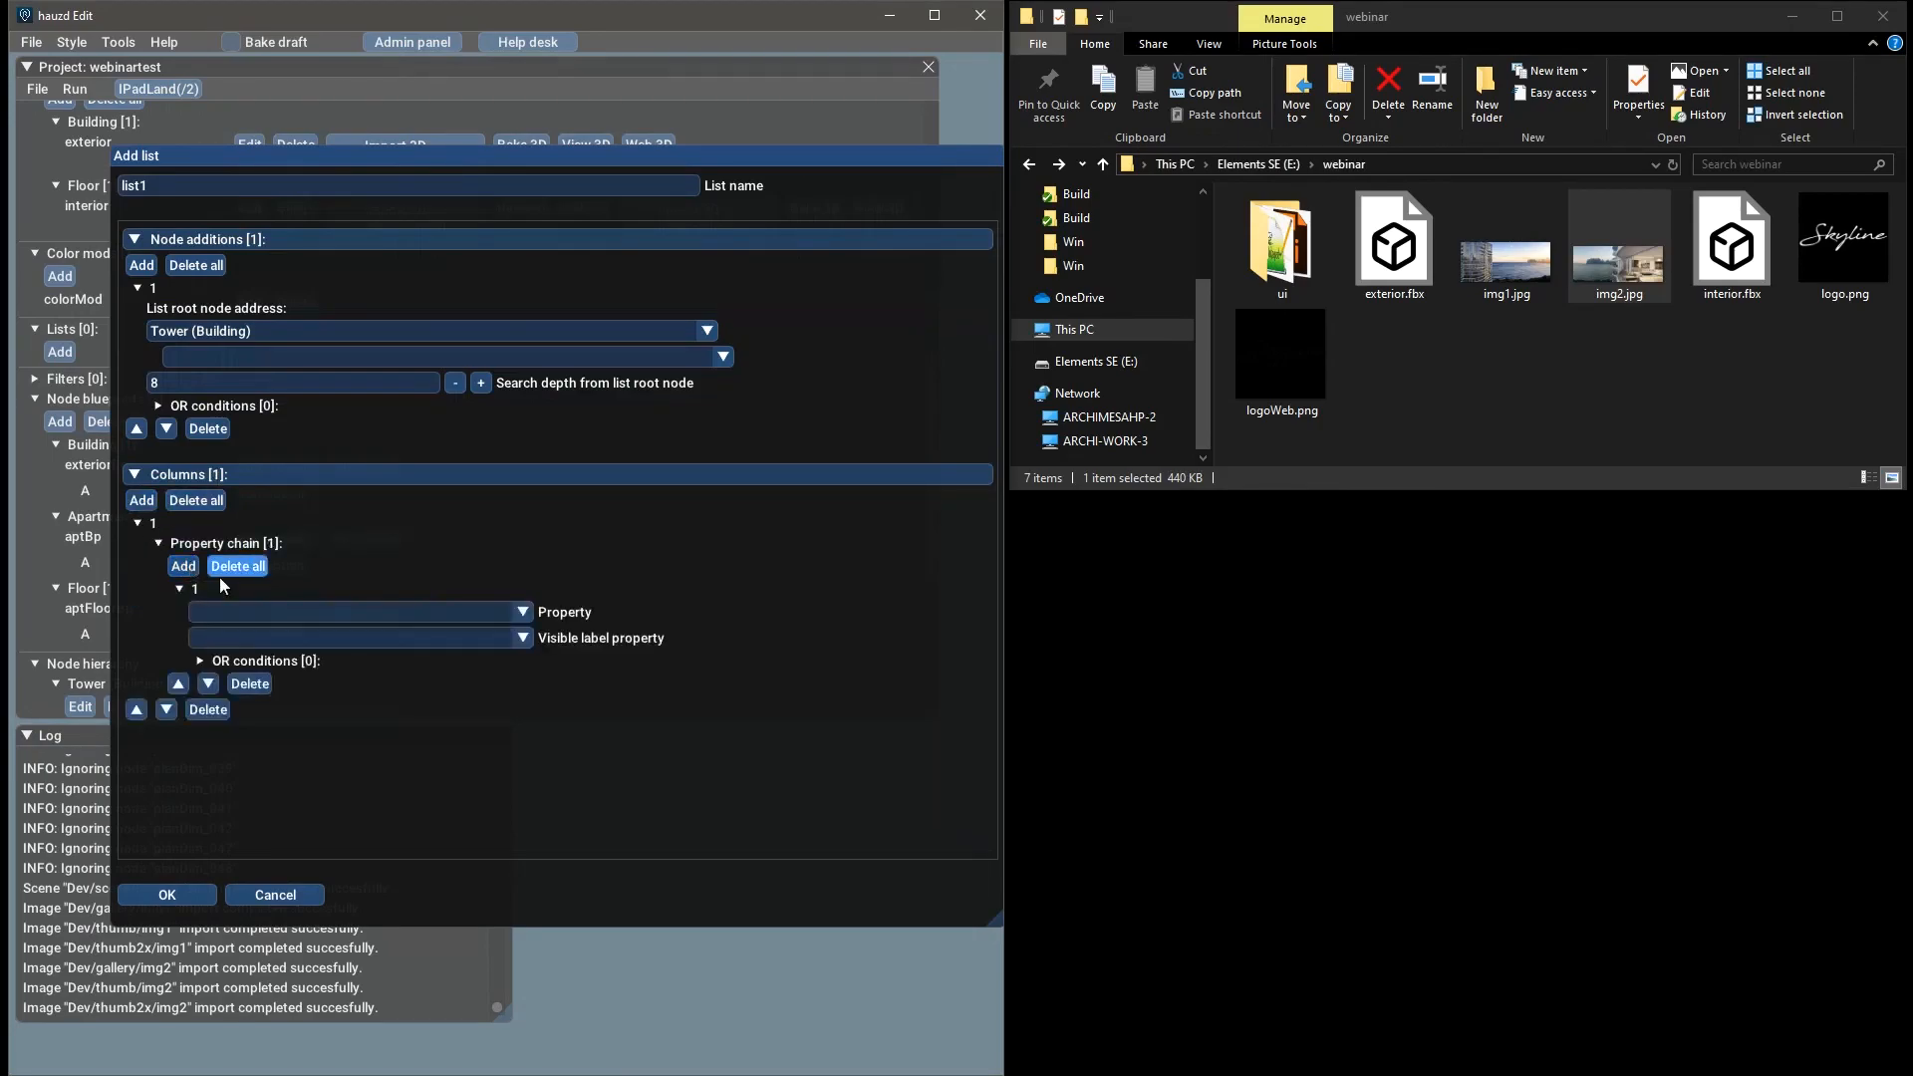
left_click(506, 618)
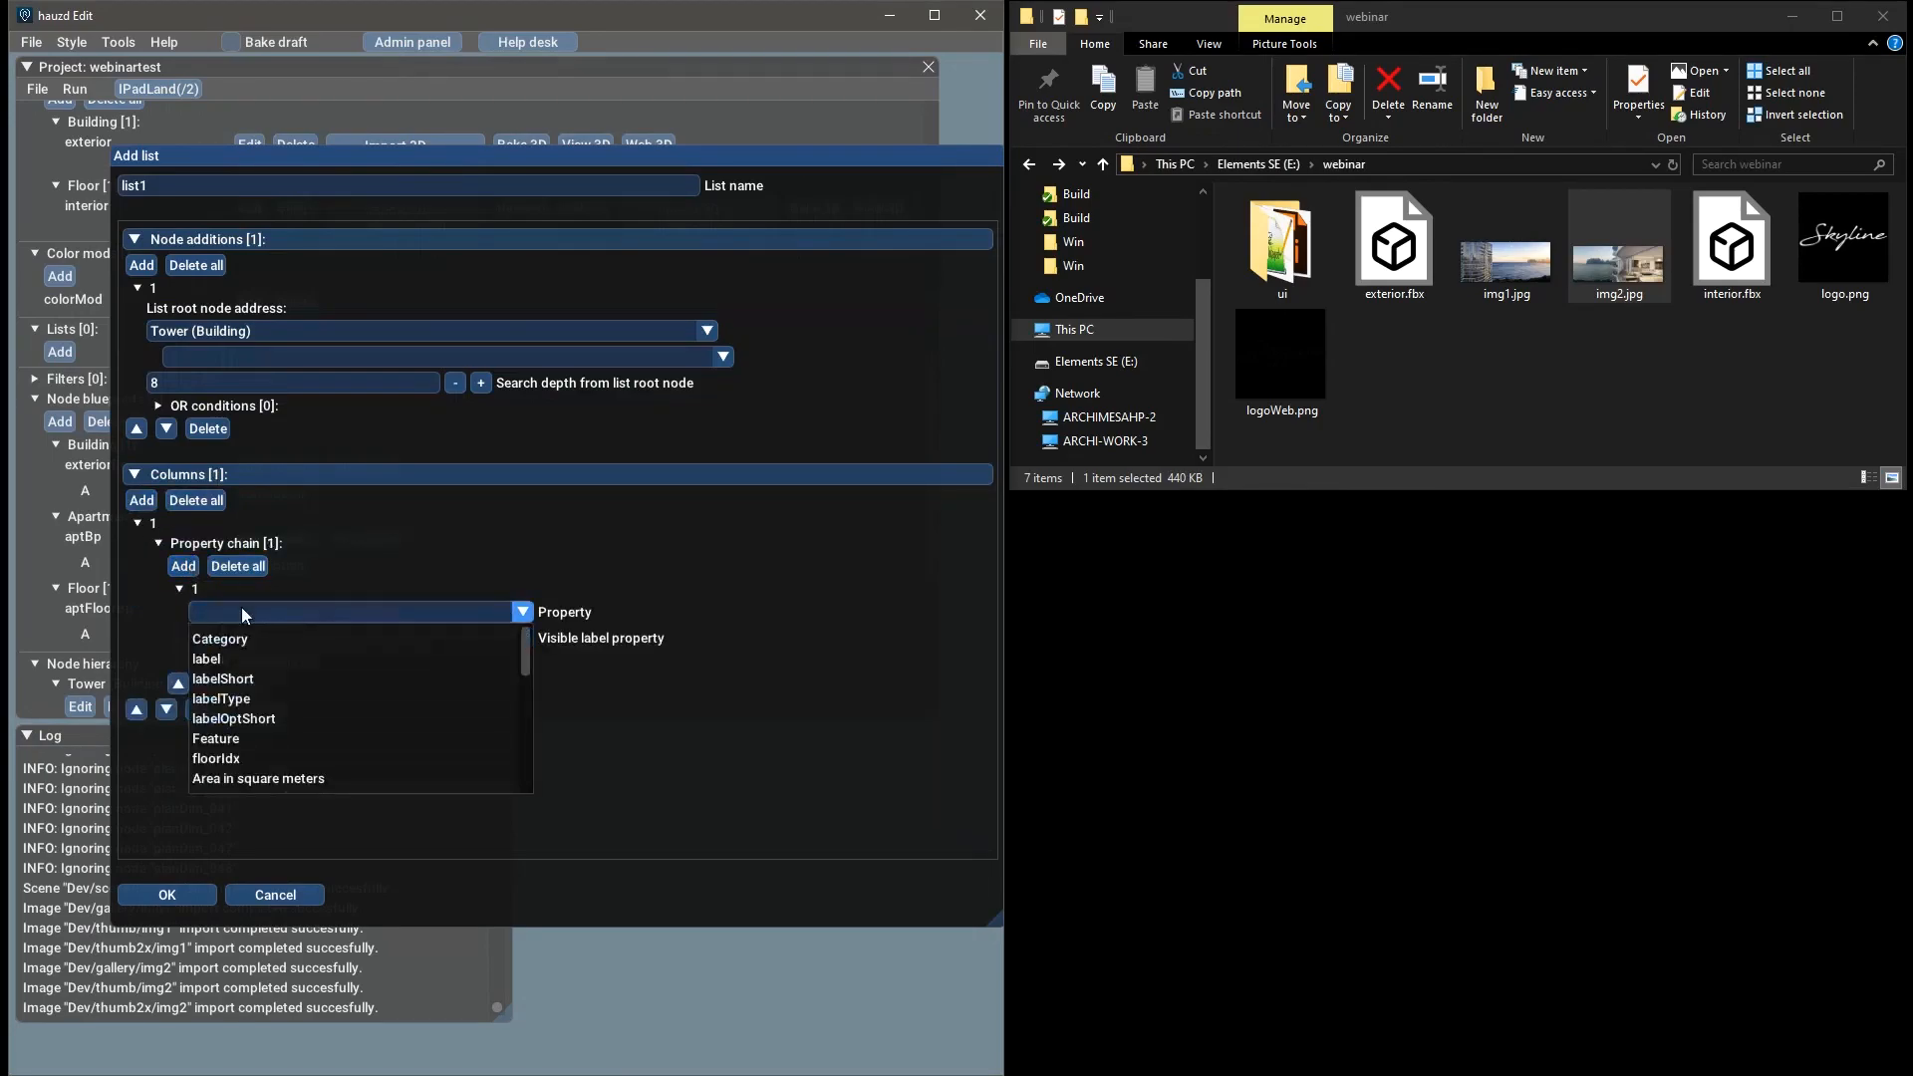
left_click(231, 660)
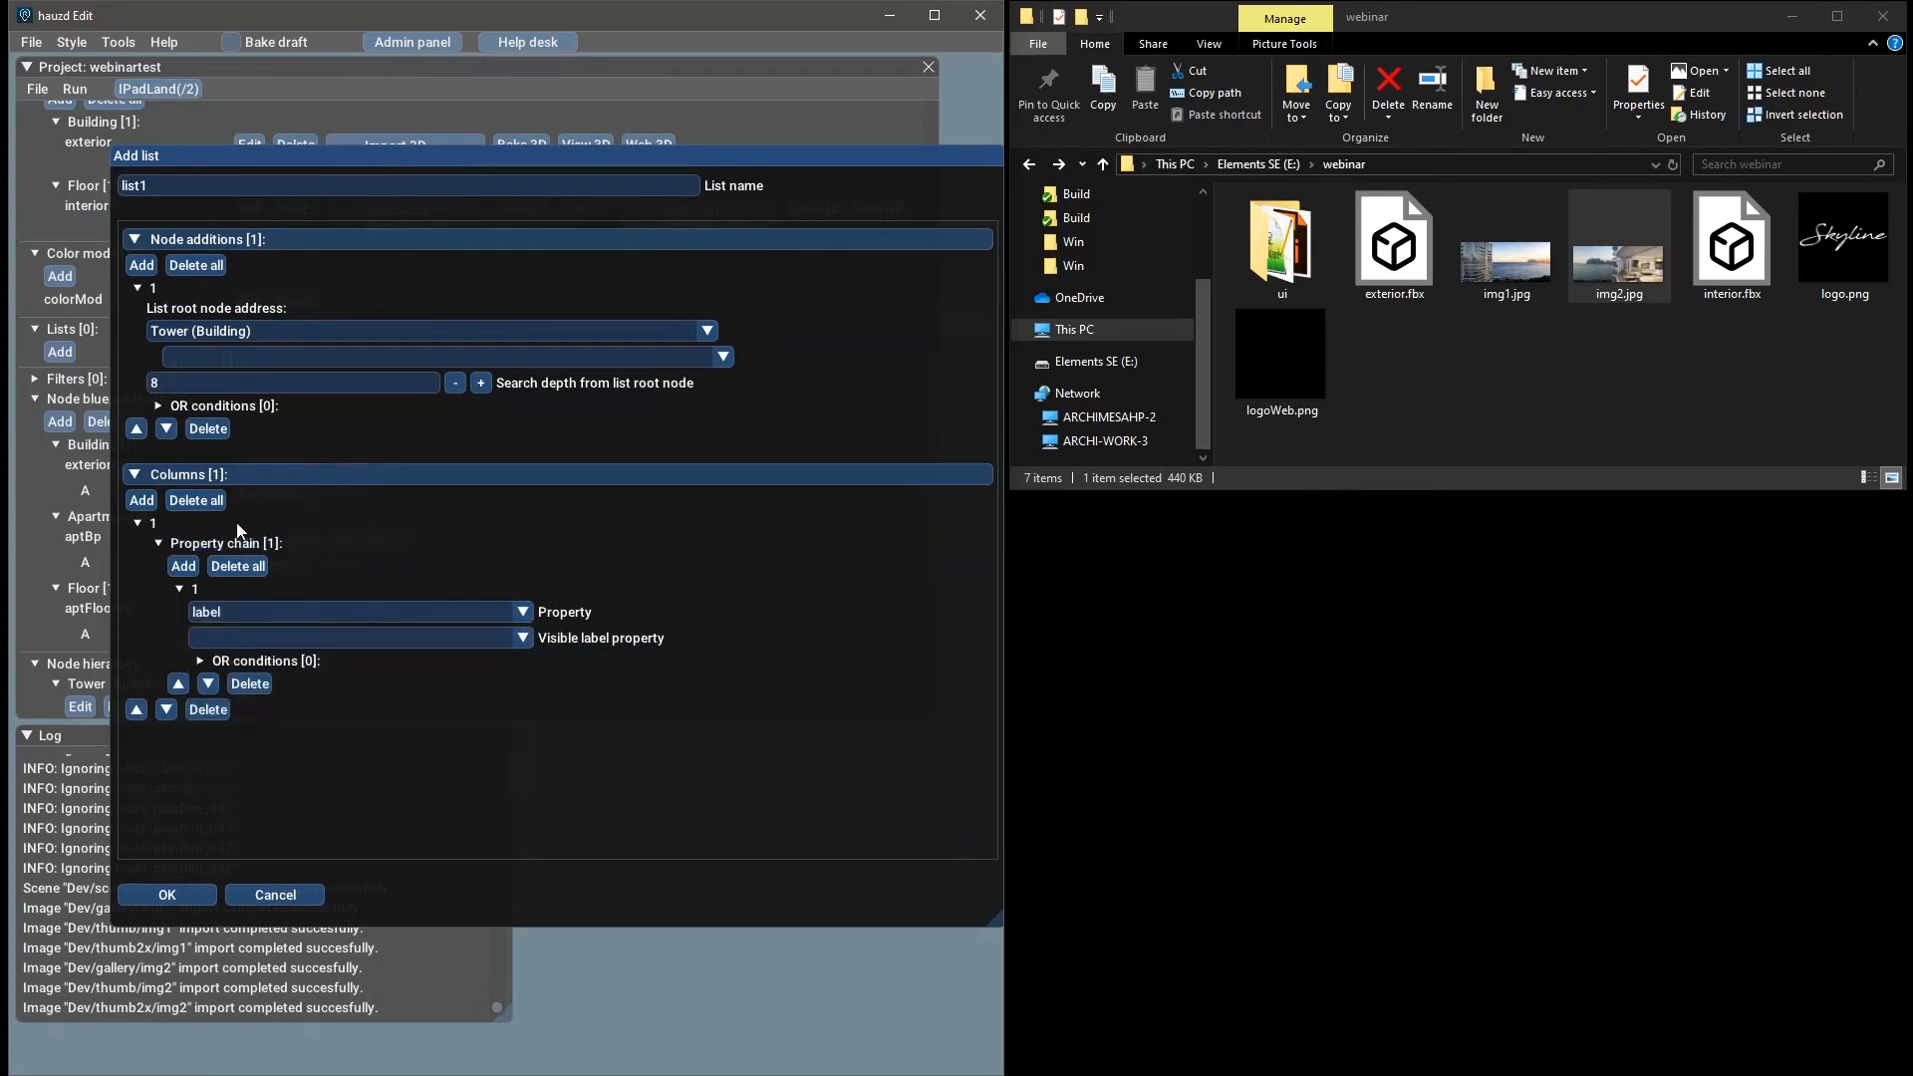
Add a second column to list1 whose property chain uses Area in square meters
left_click(142, 501)
left_click(185, 775)
scroll(399, 749, "down", 2)
left_click(471, 720)
scroll(279, 759, "down", 2)
scroll(293, 758, "down", 2)
scroll(324, 787, "up", 2)
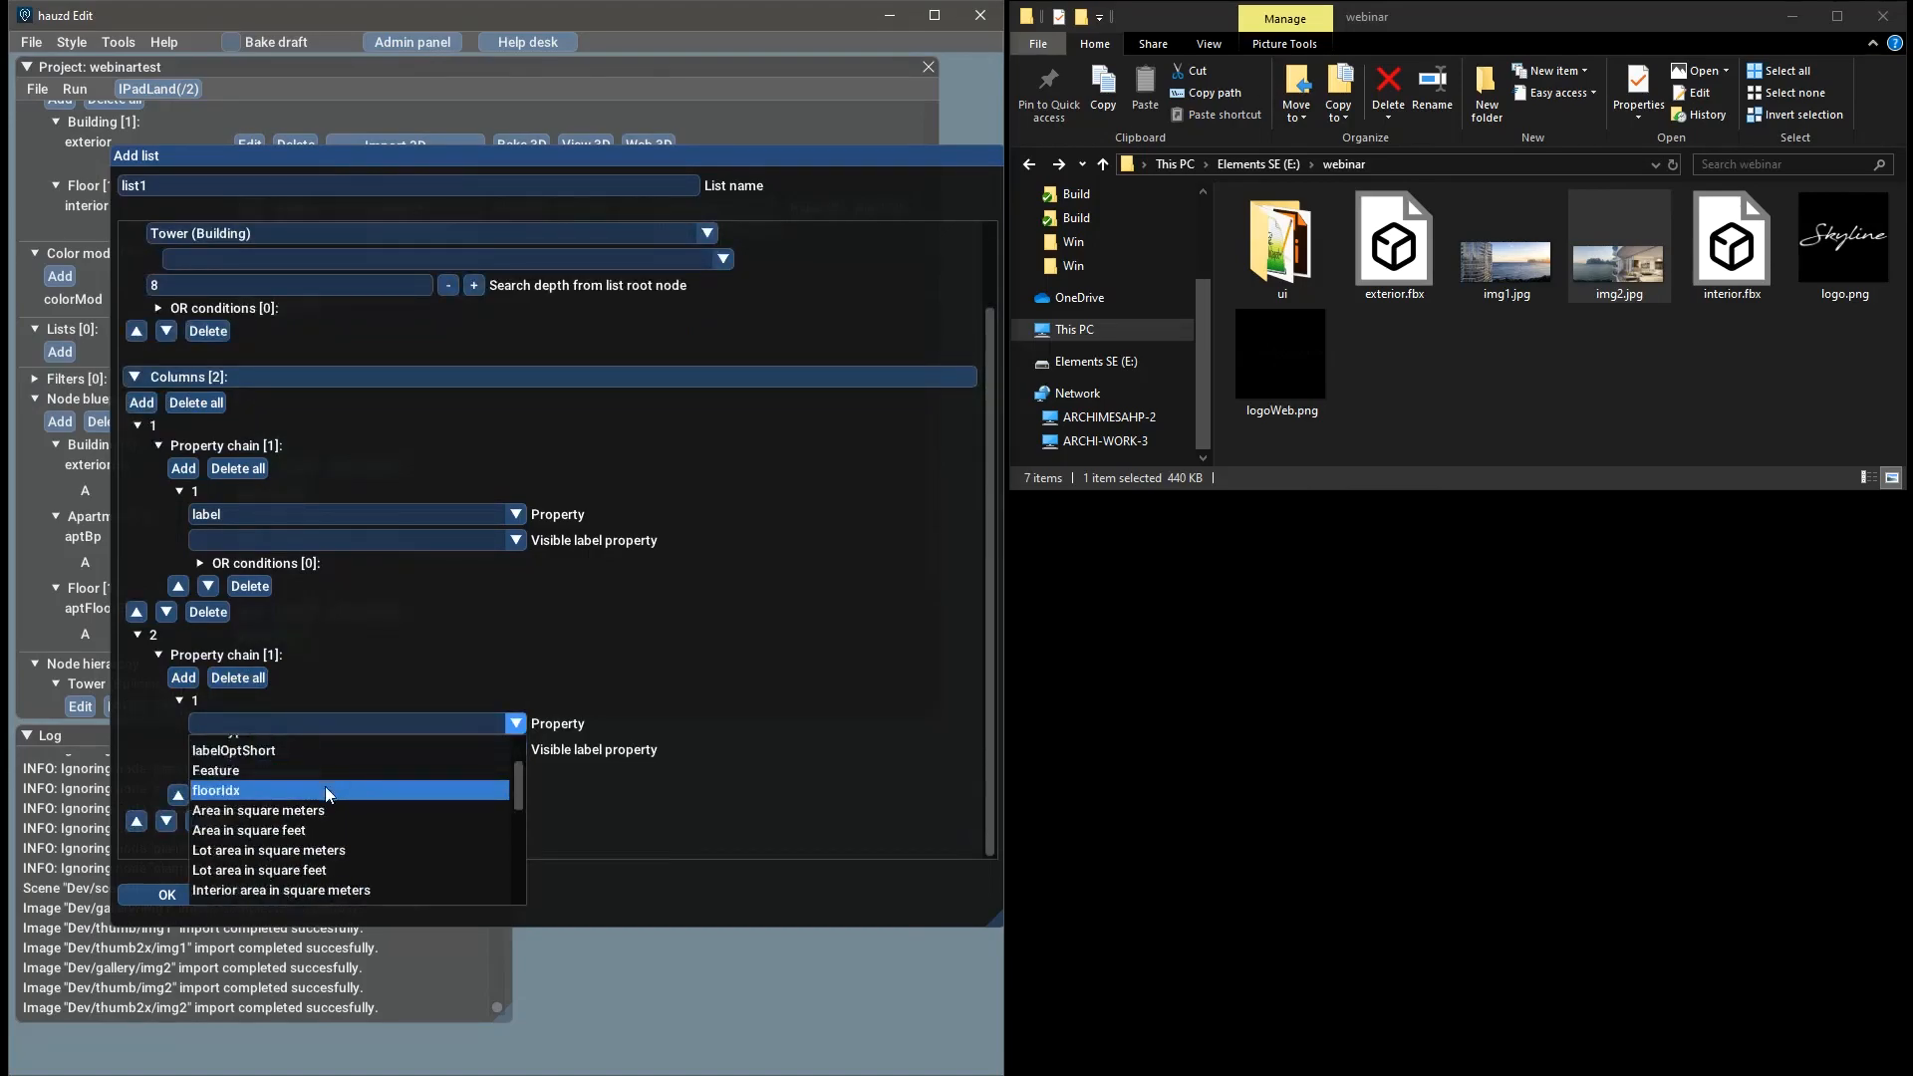
left_click(319, 807)
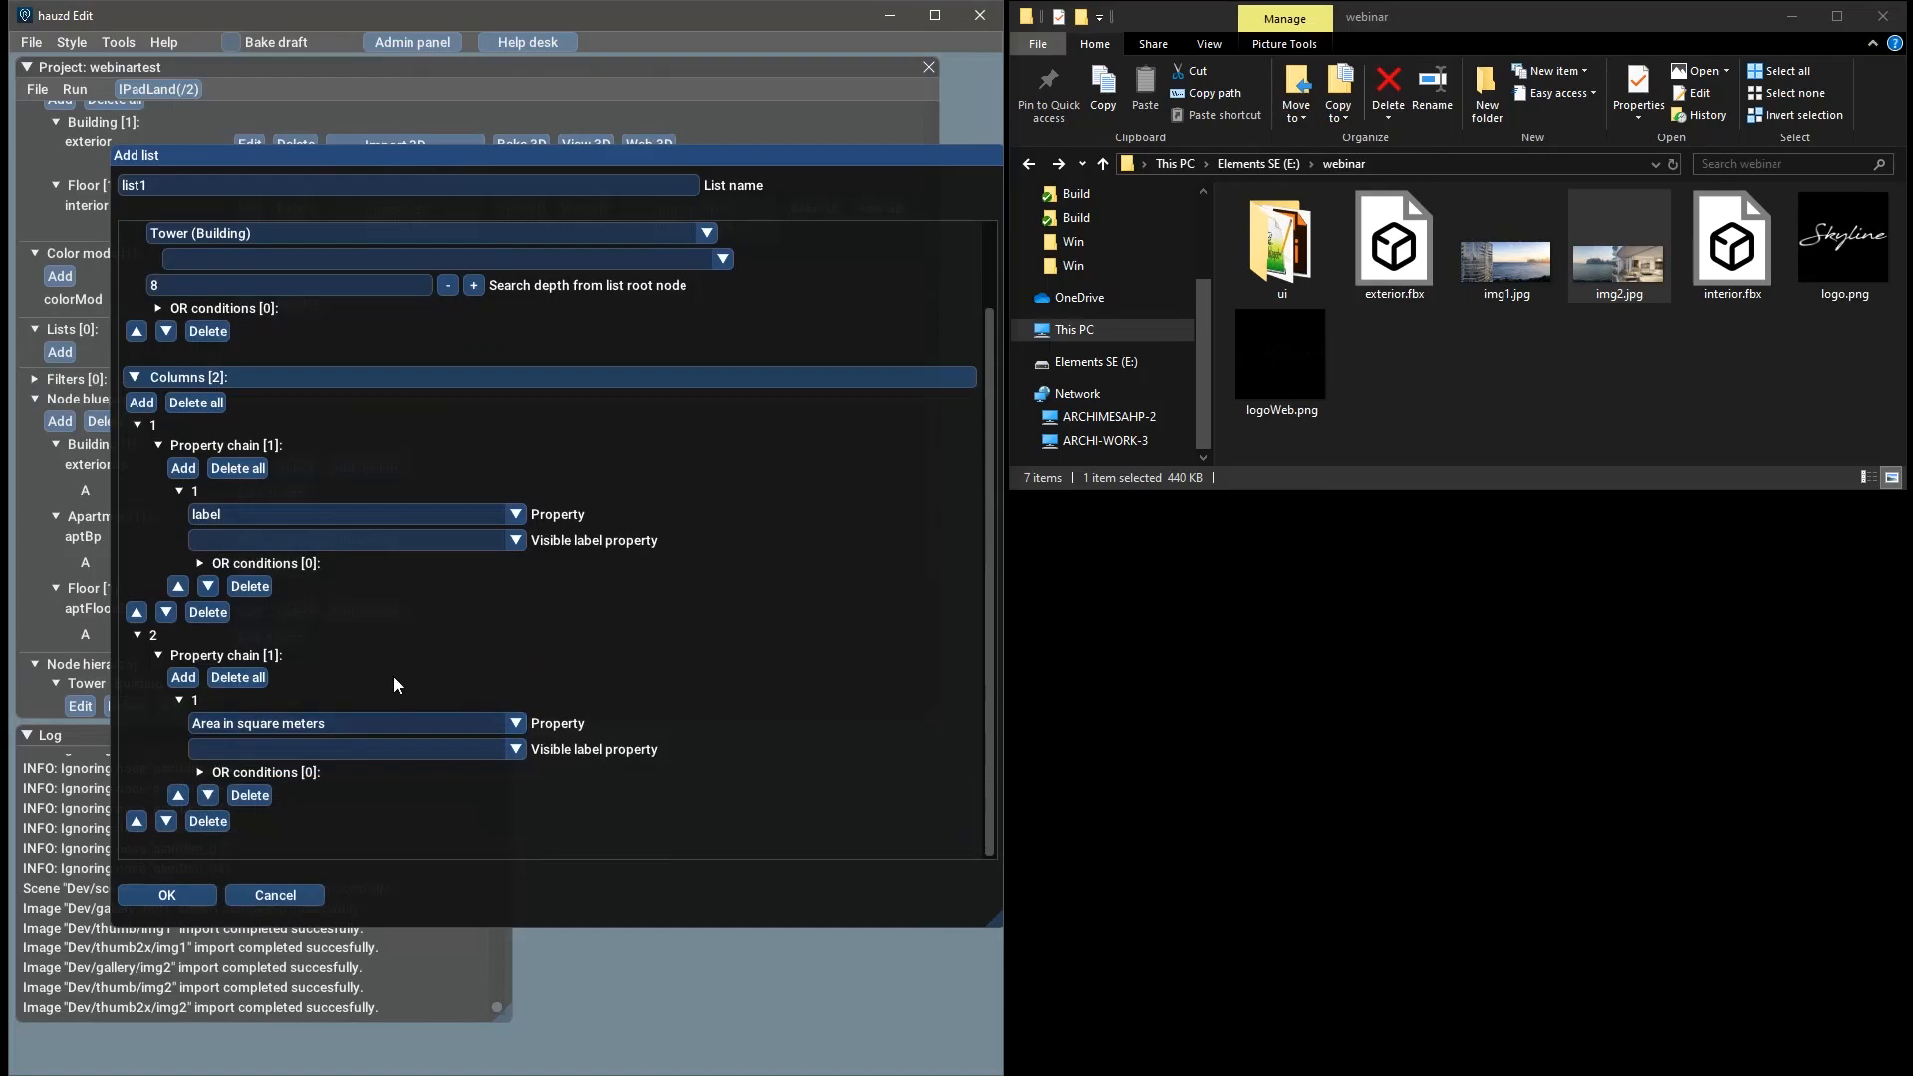
Add a third column to list1 whose property chain uses the beds property
left_click(142, 402)
scroll(363, 574, "down", 1)
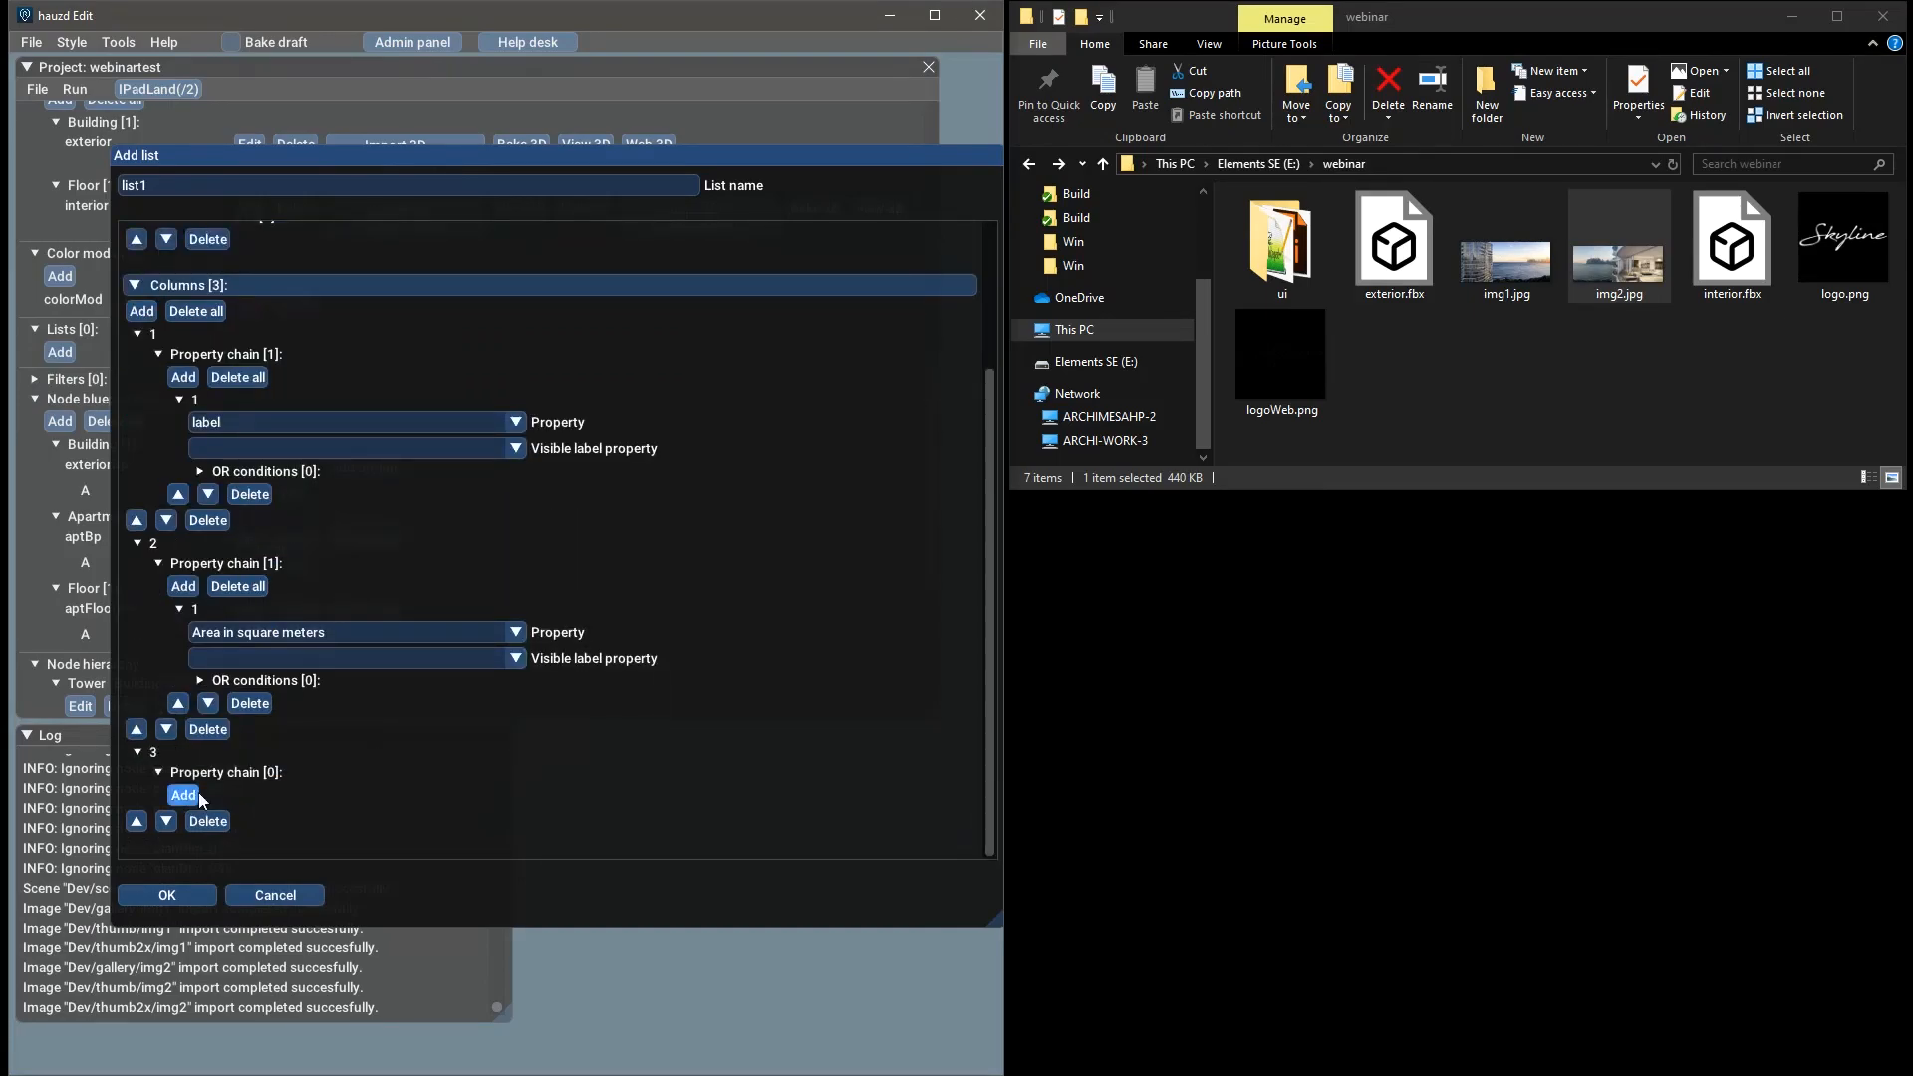
scroll(215, 773, "up", 1)
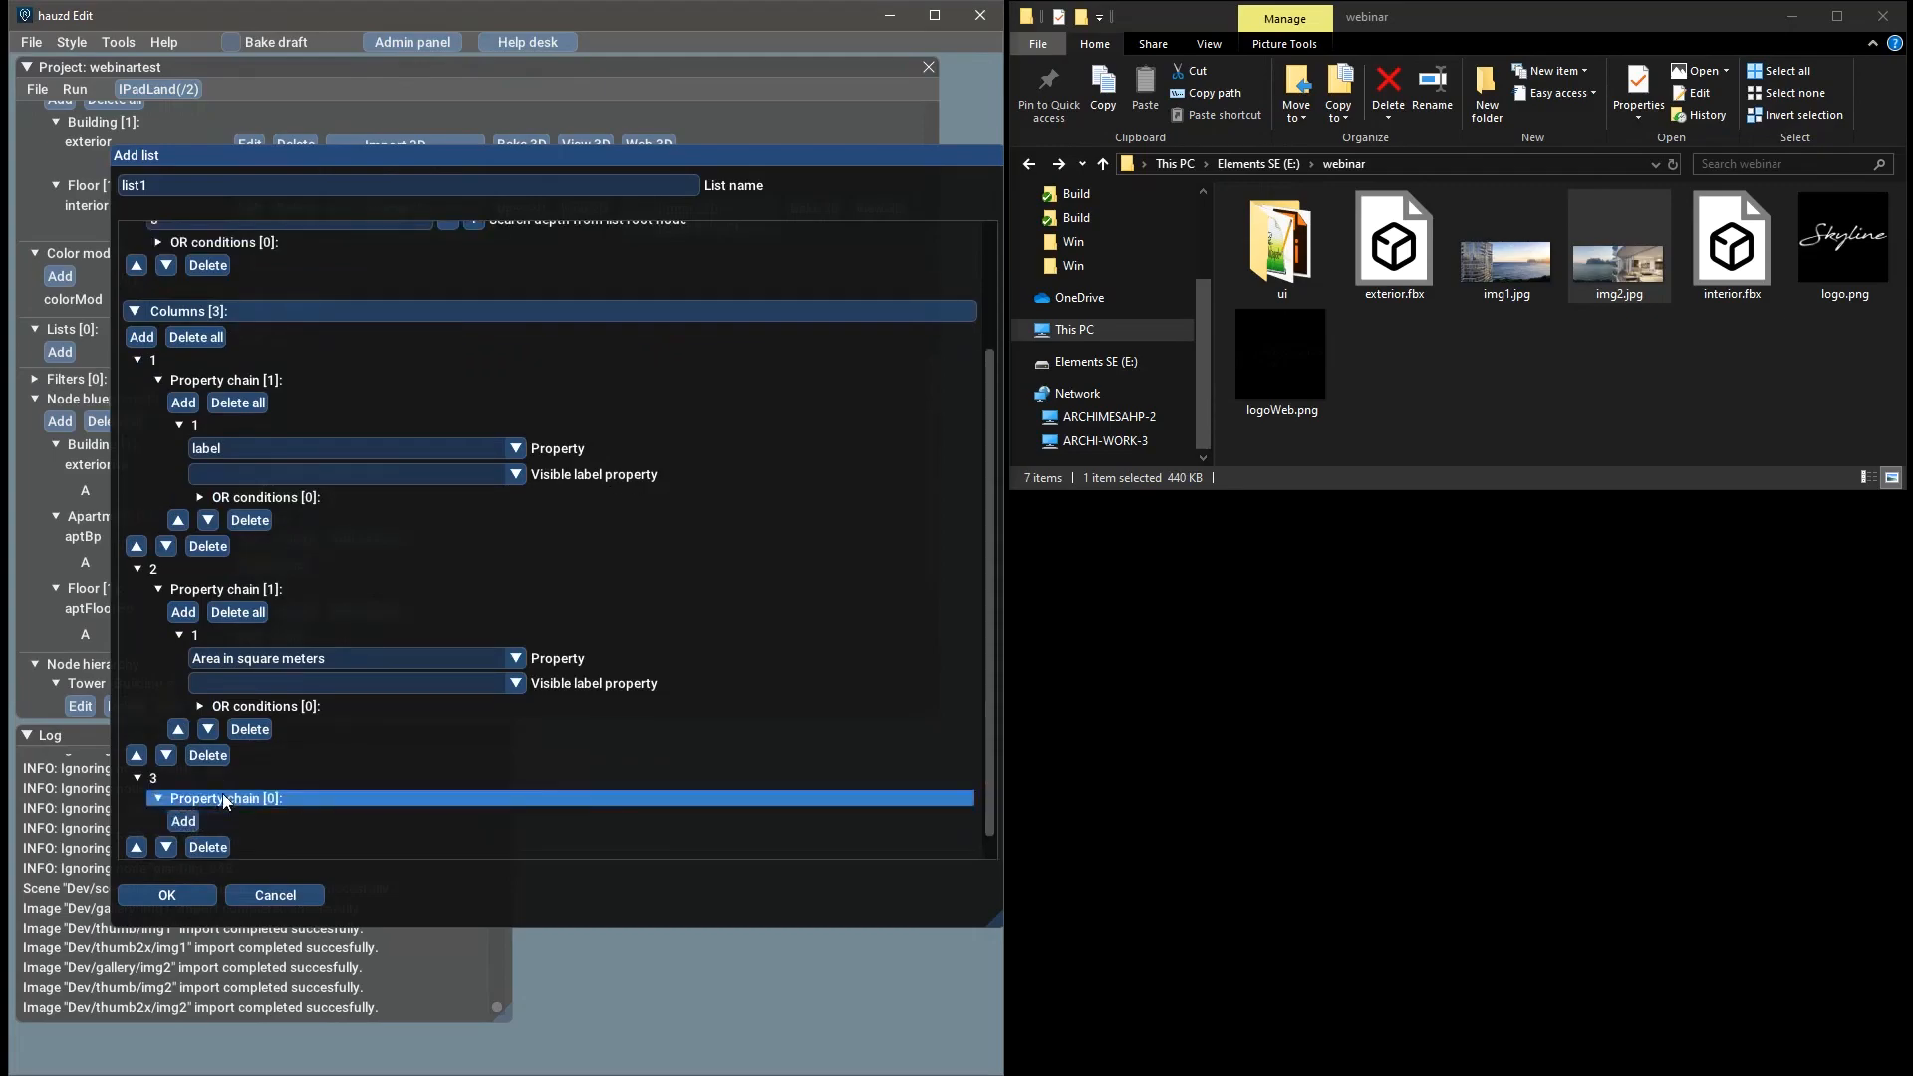
scroll(260, 775, "down", 1)
left_click(180, 794)
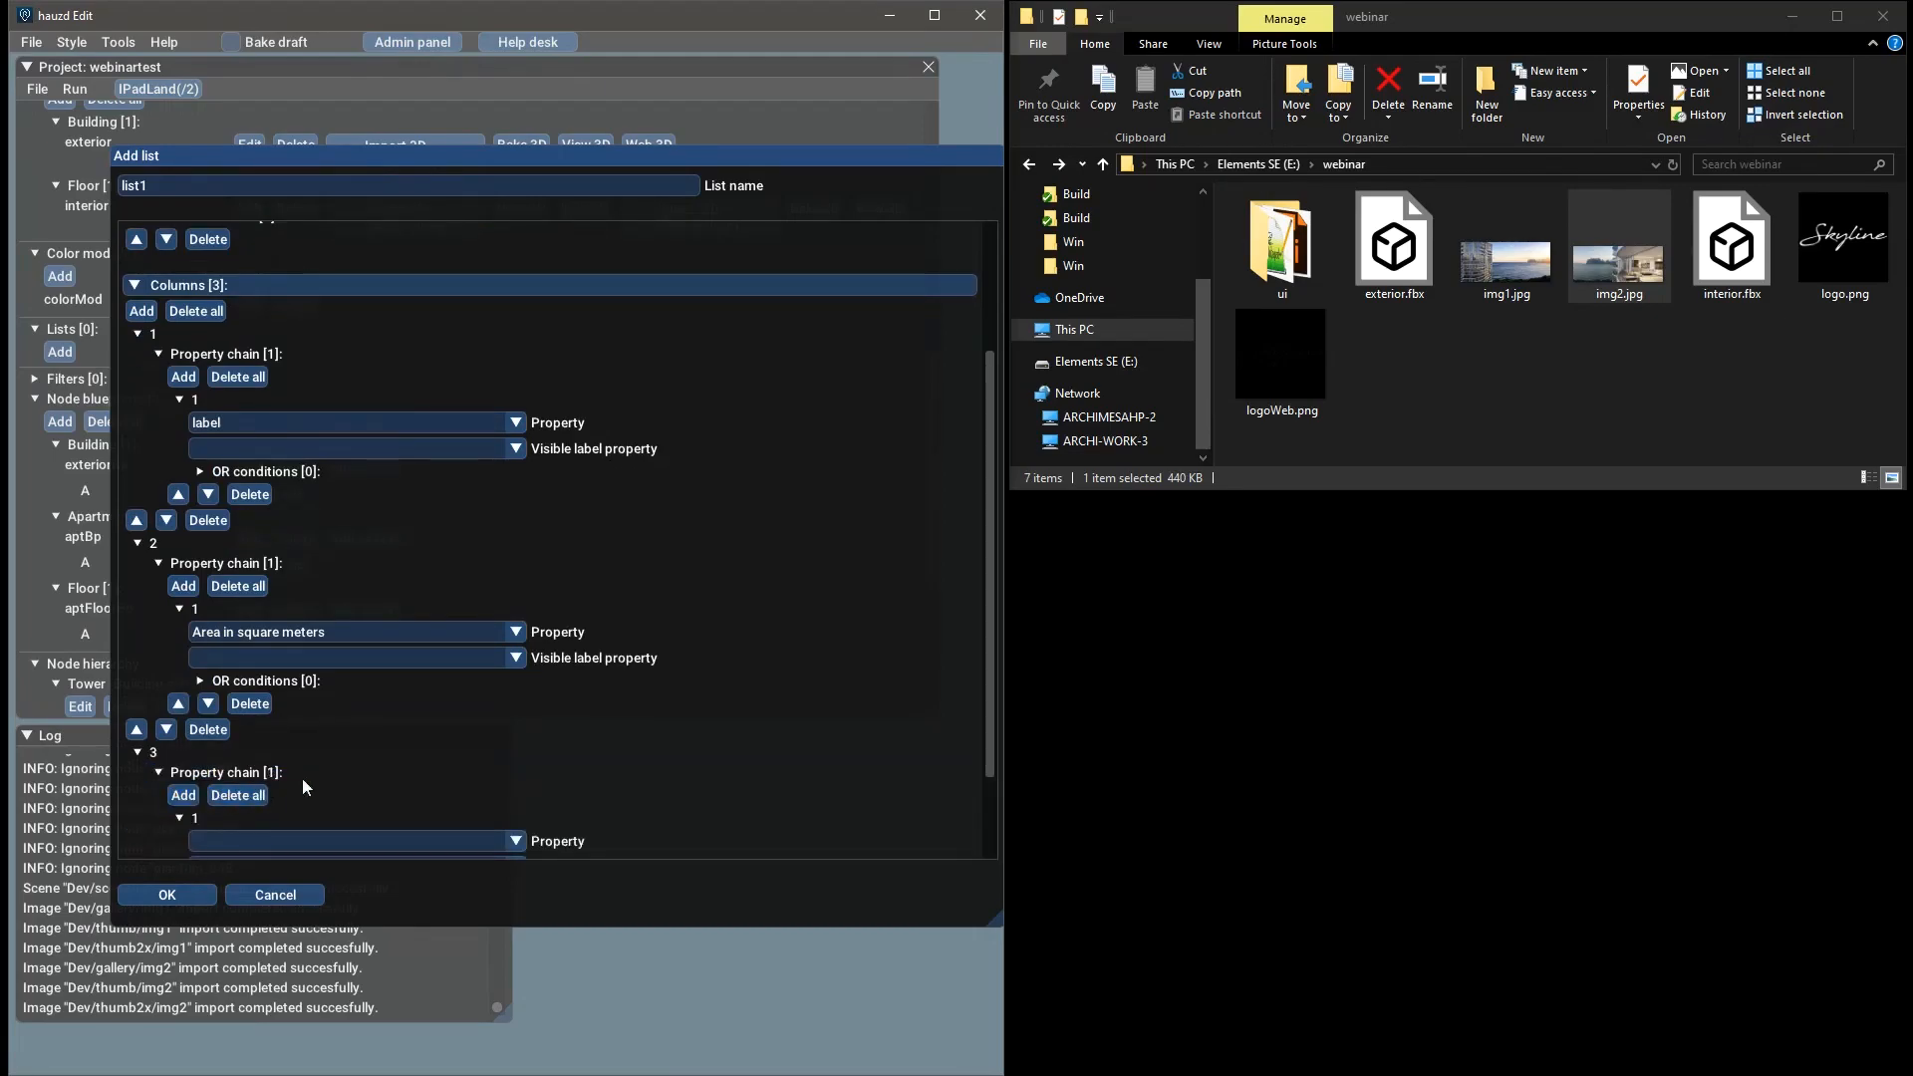
scroll(301, 780, "down", 3)
left_click(522, 761)
scroll(444, 809, "down", 5)
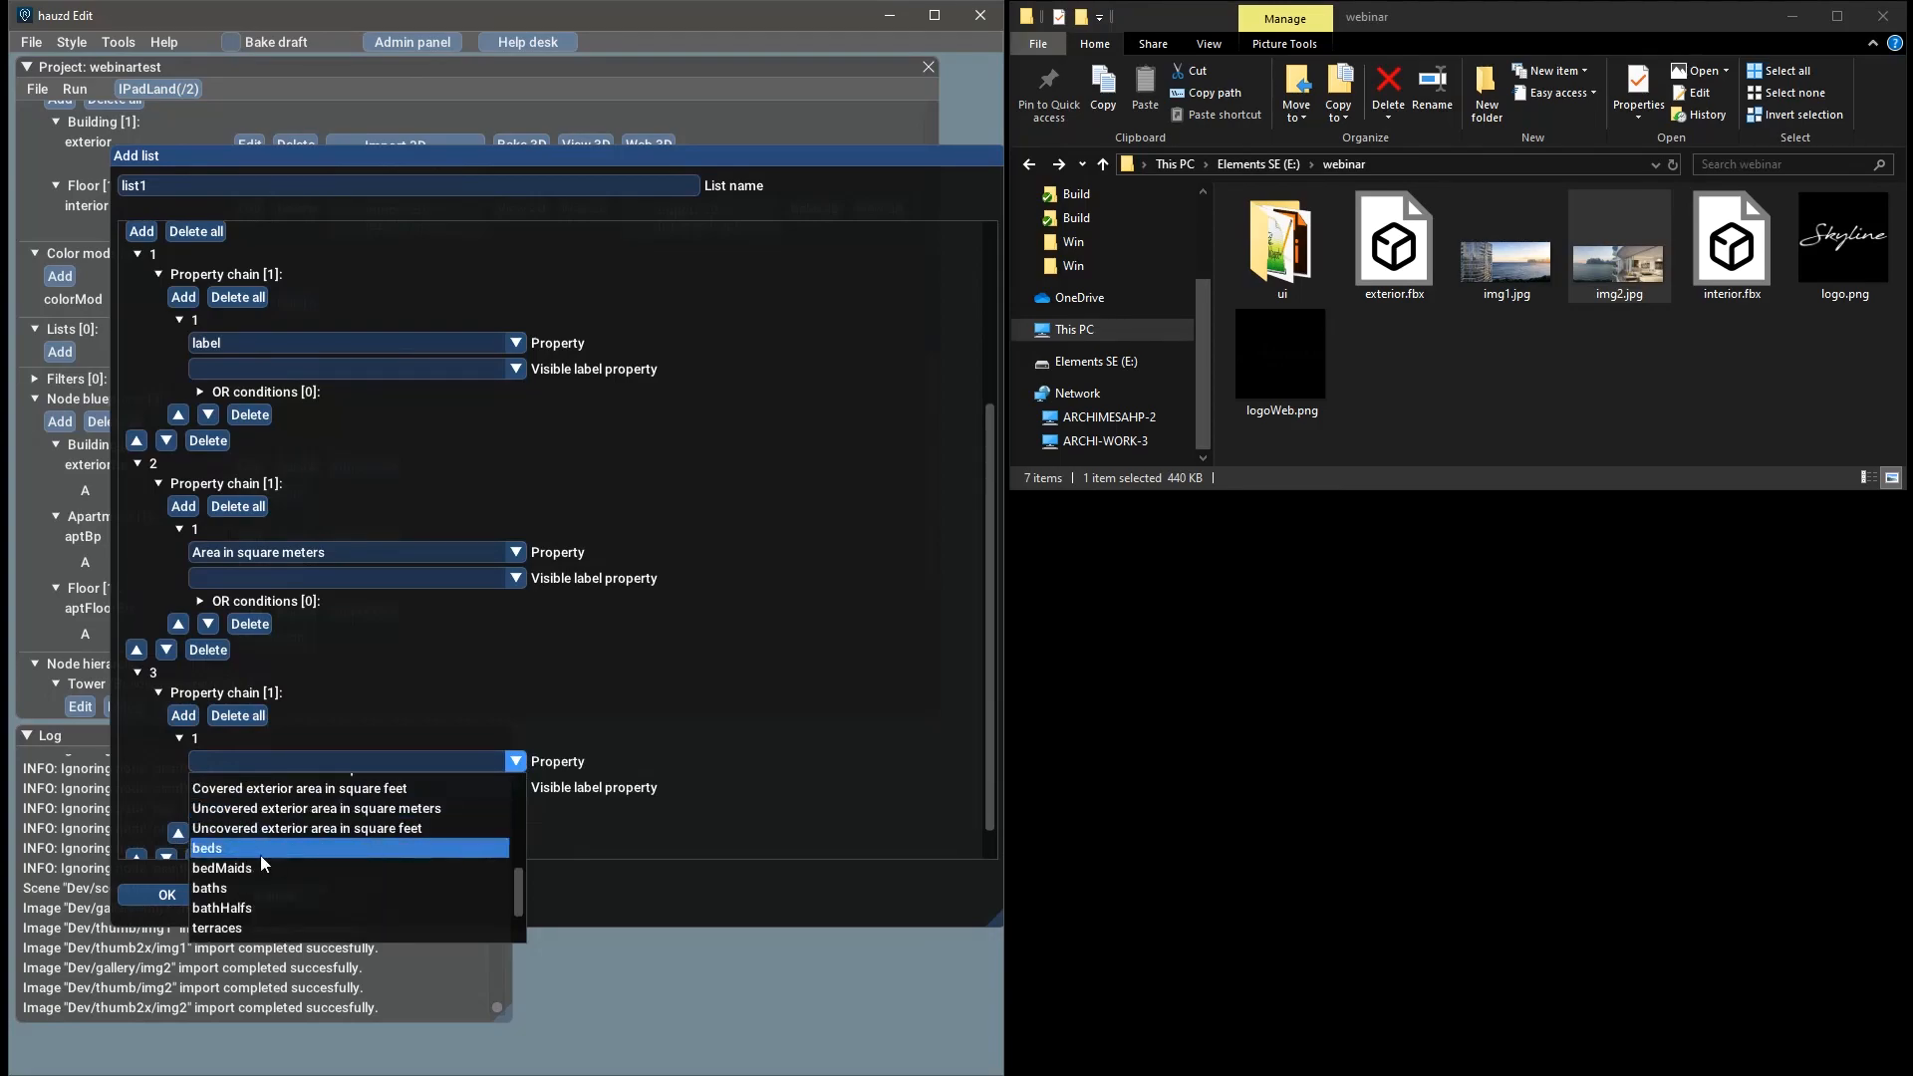
left_click(261, 855)
Review the node addition and the columns of list1, and save the list
scroll(422, 458, "up", 3)
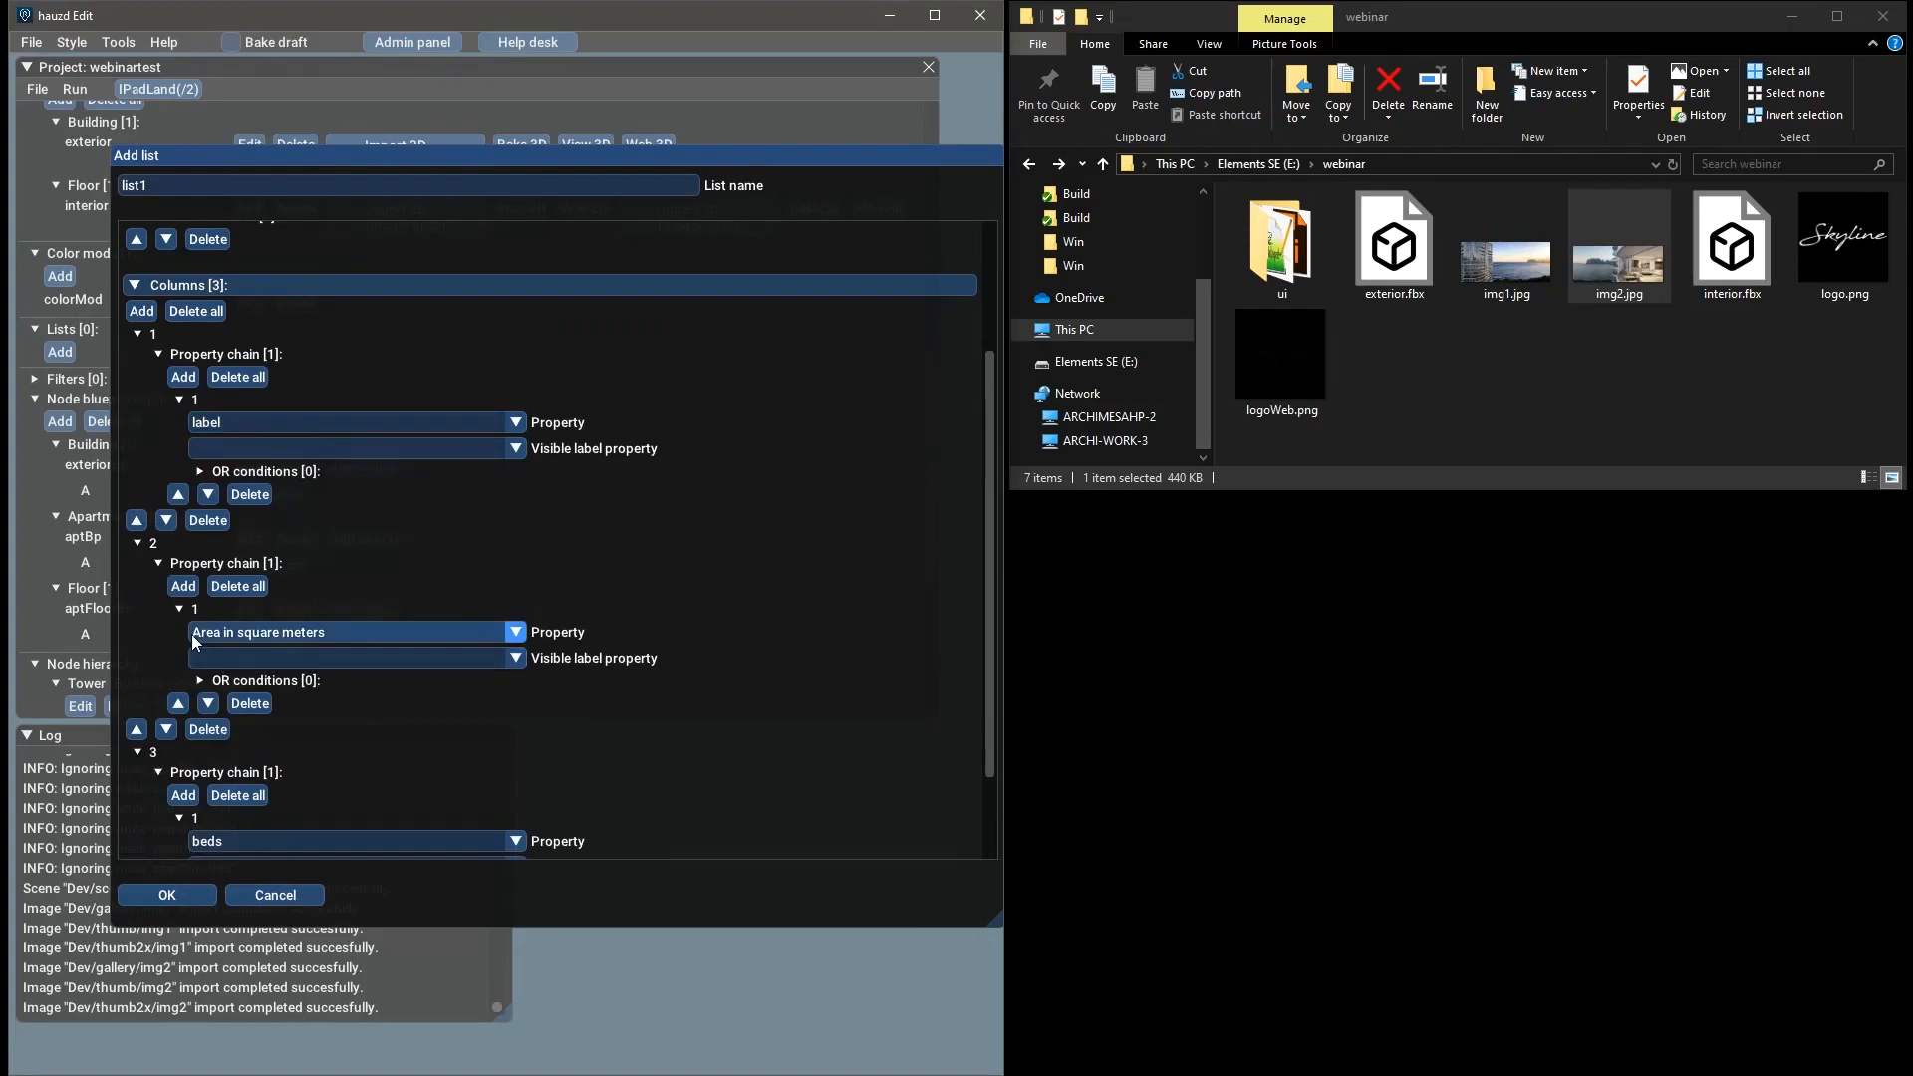
scroll(368, 624, "down", 2)
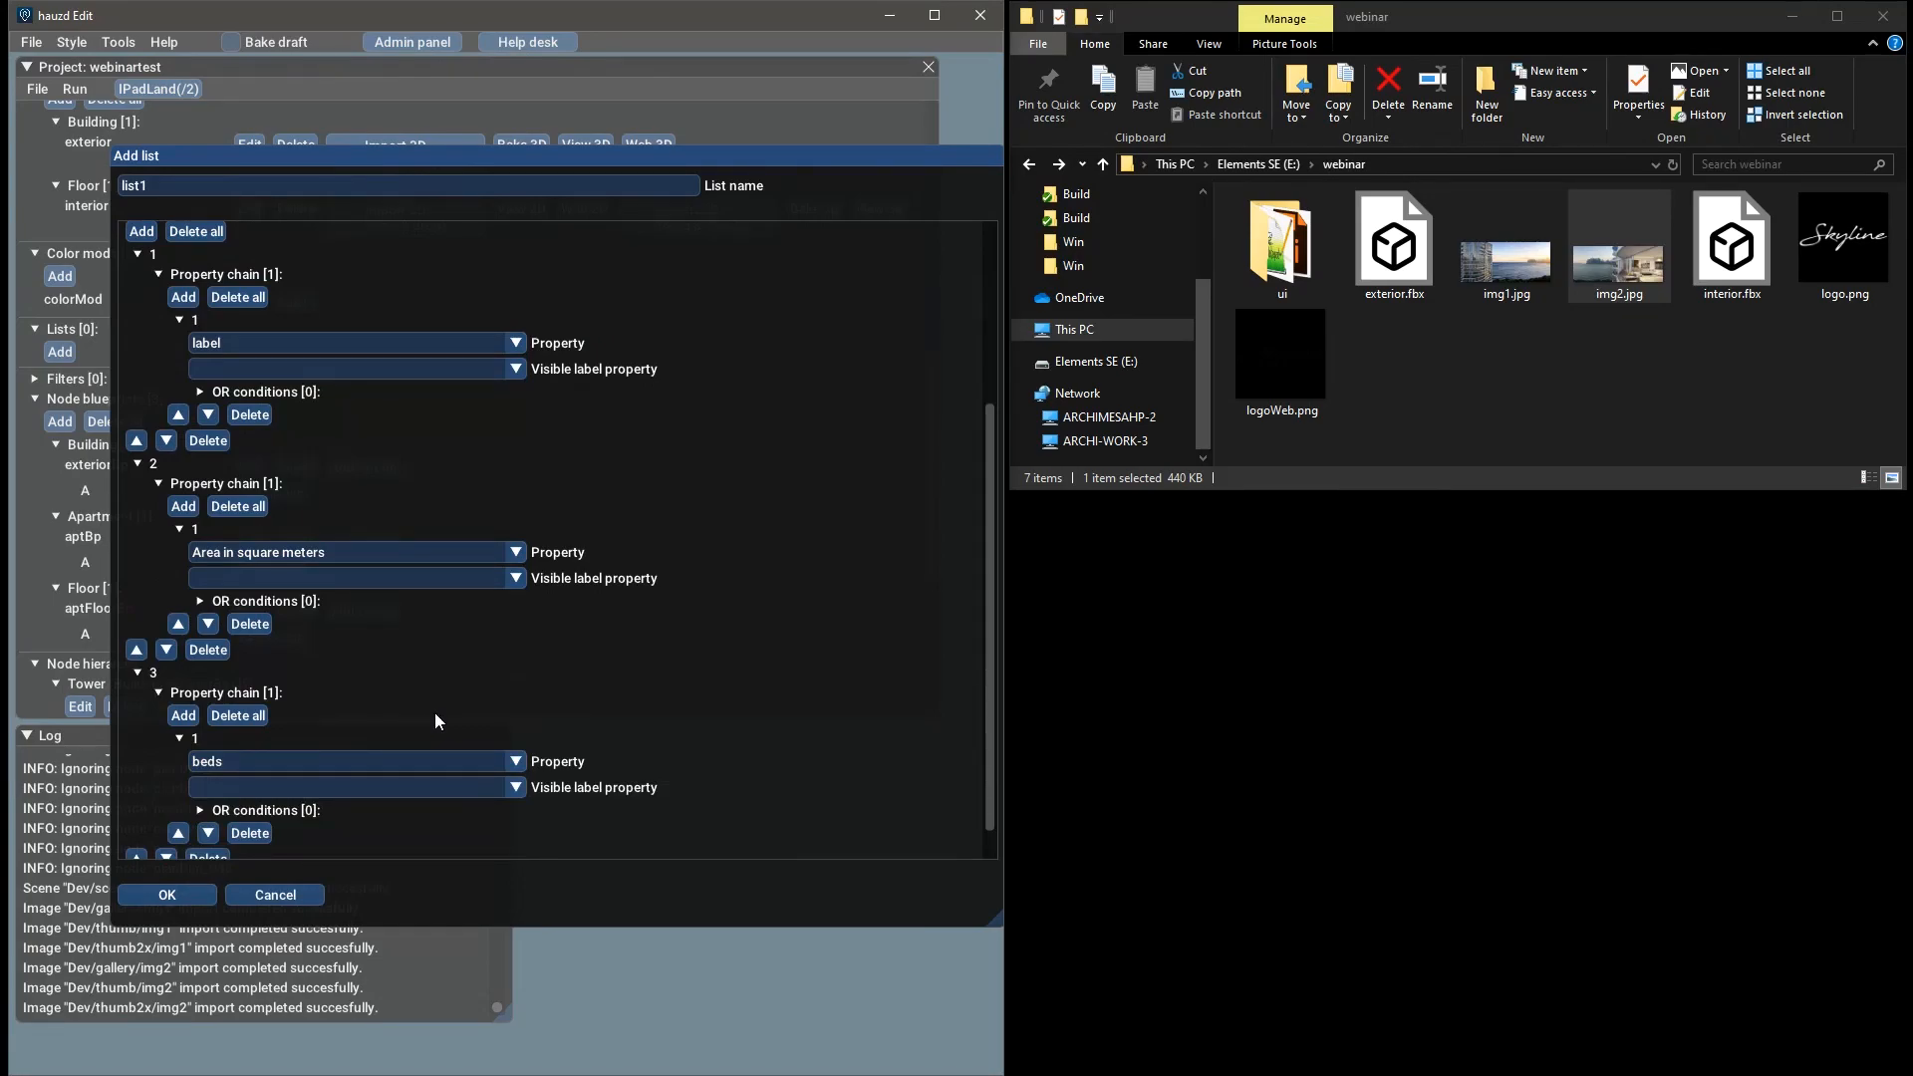
scroll(434, 714, "up", 3)
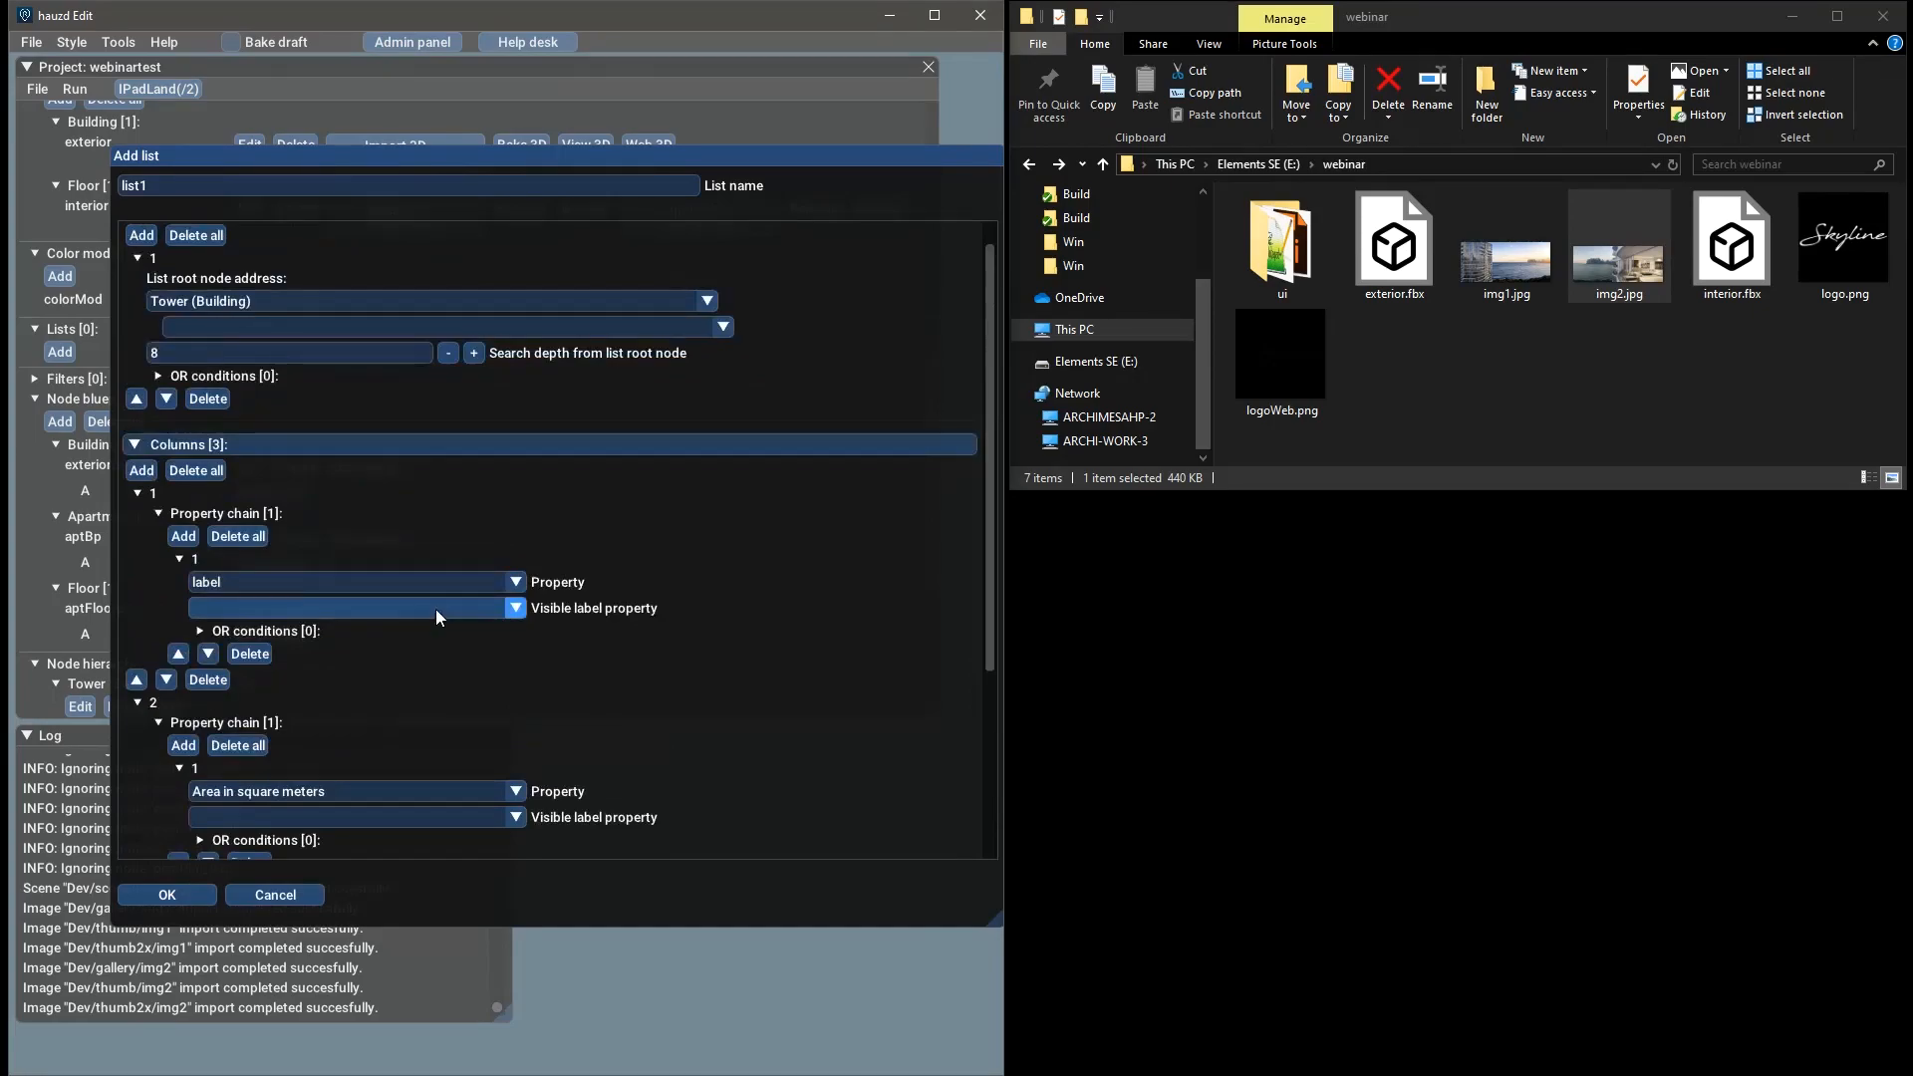
scroll(432, 564, "down", 2)
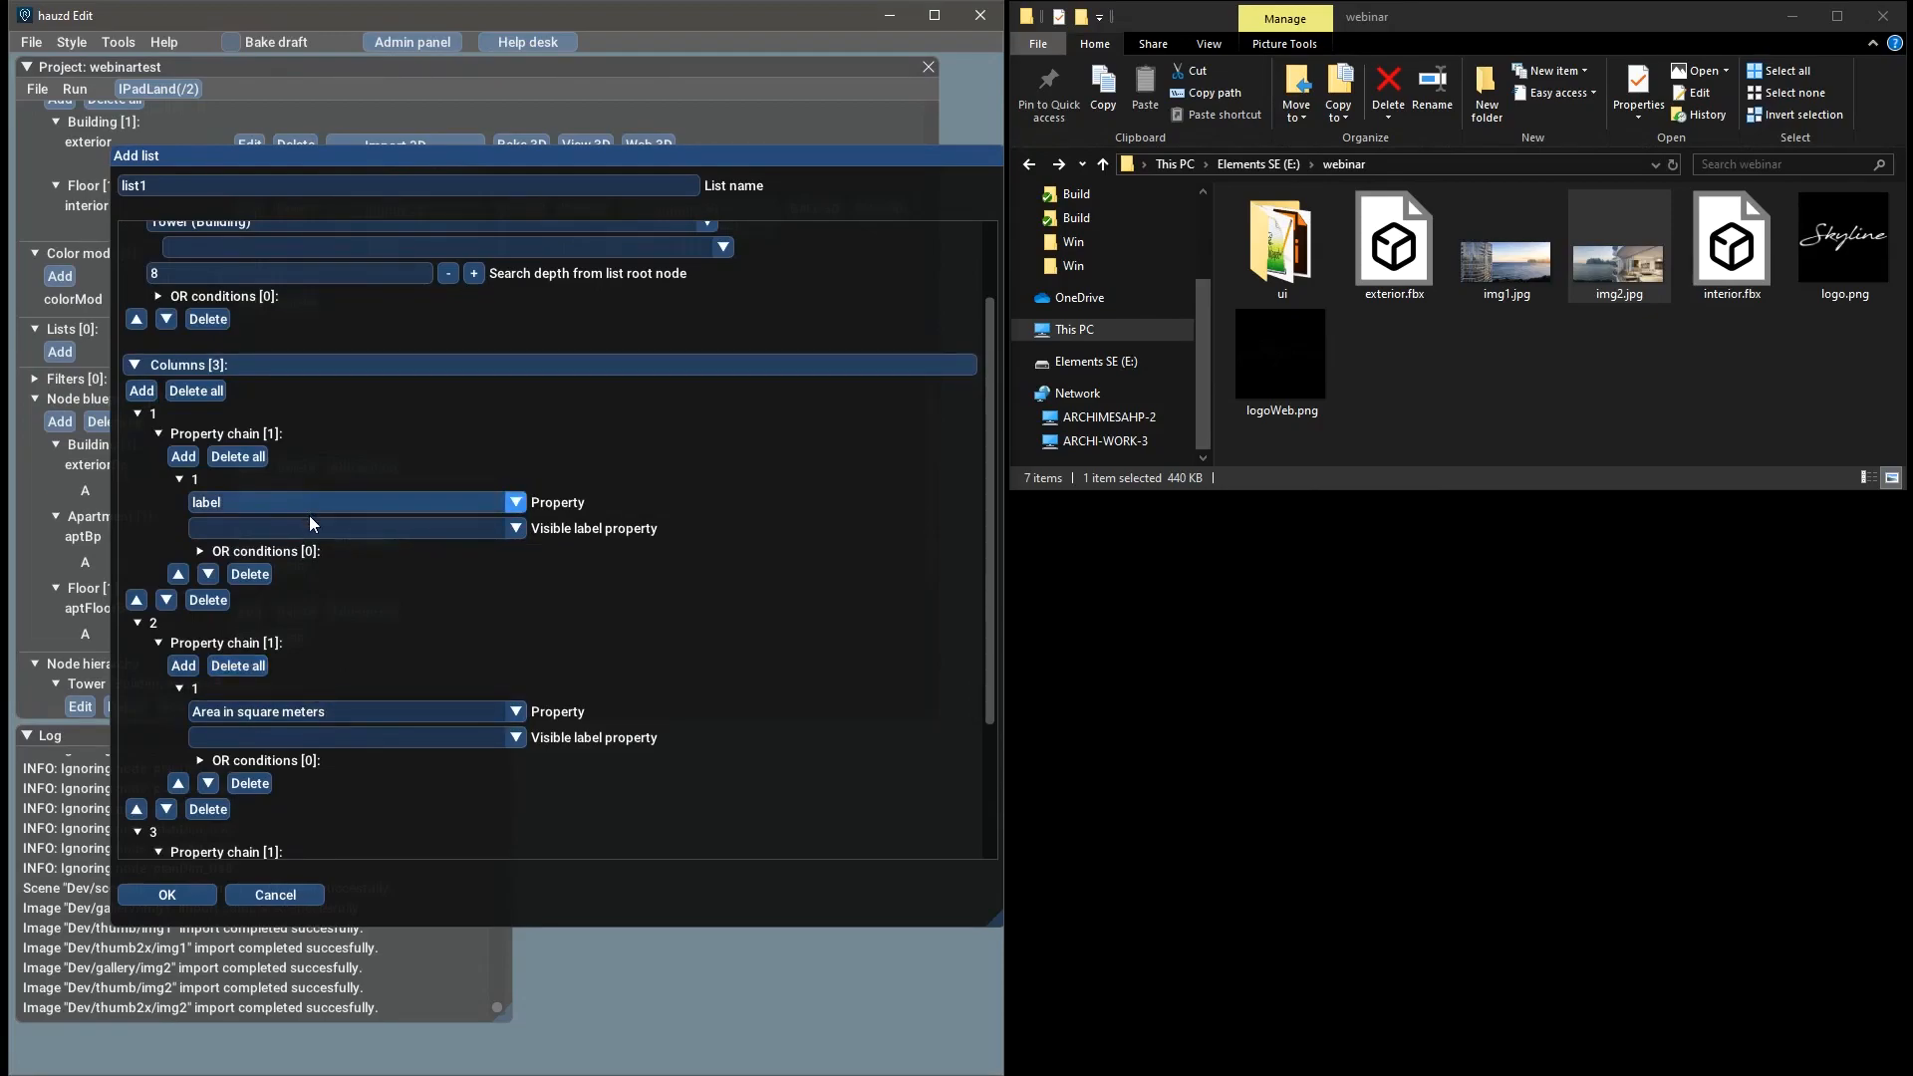
scroll(308, 727, "up", 2)
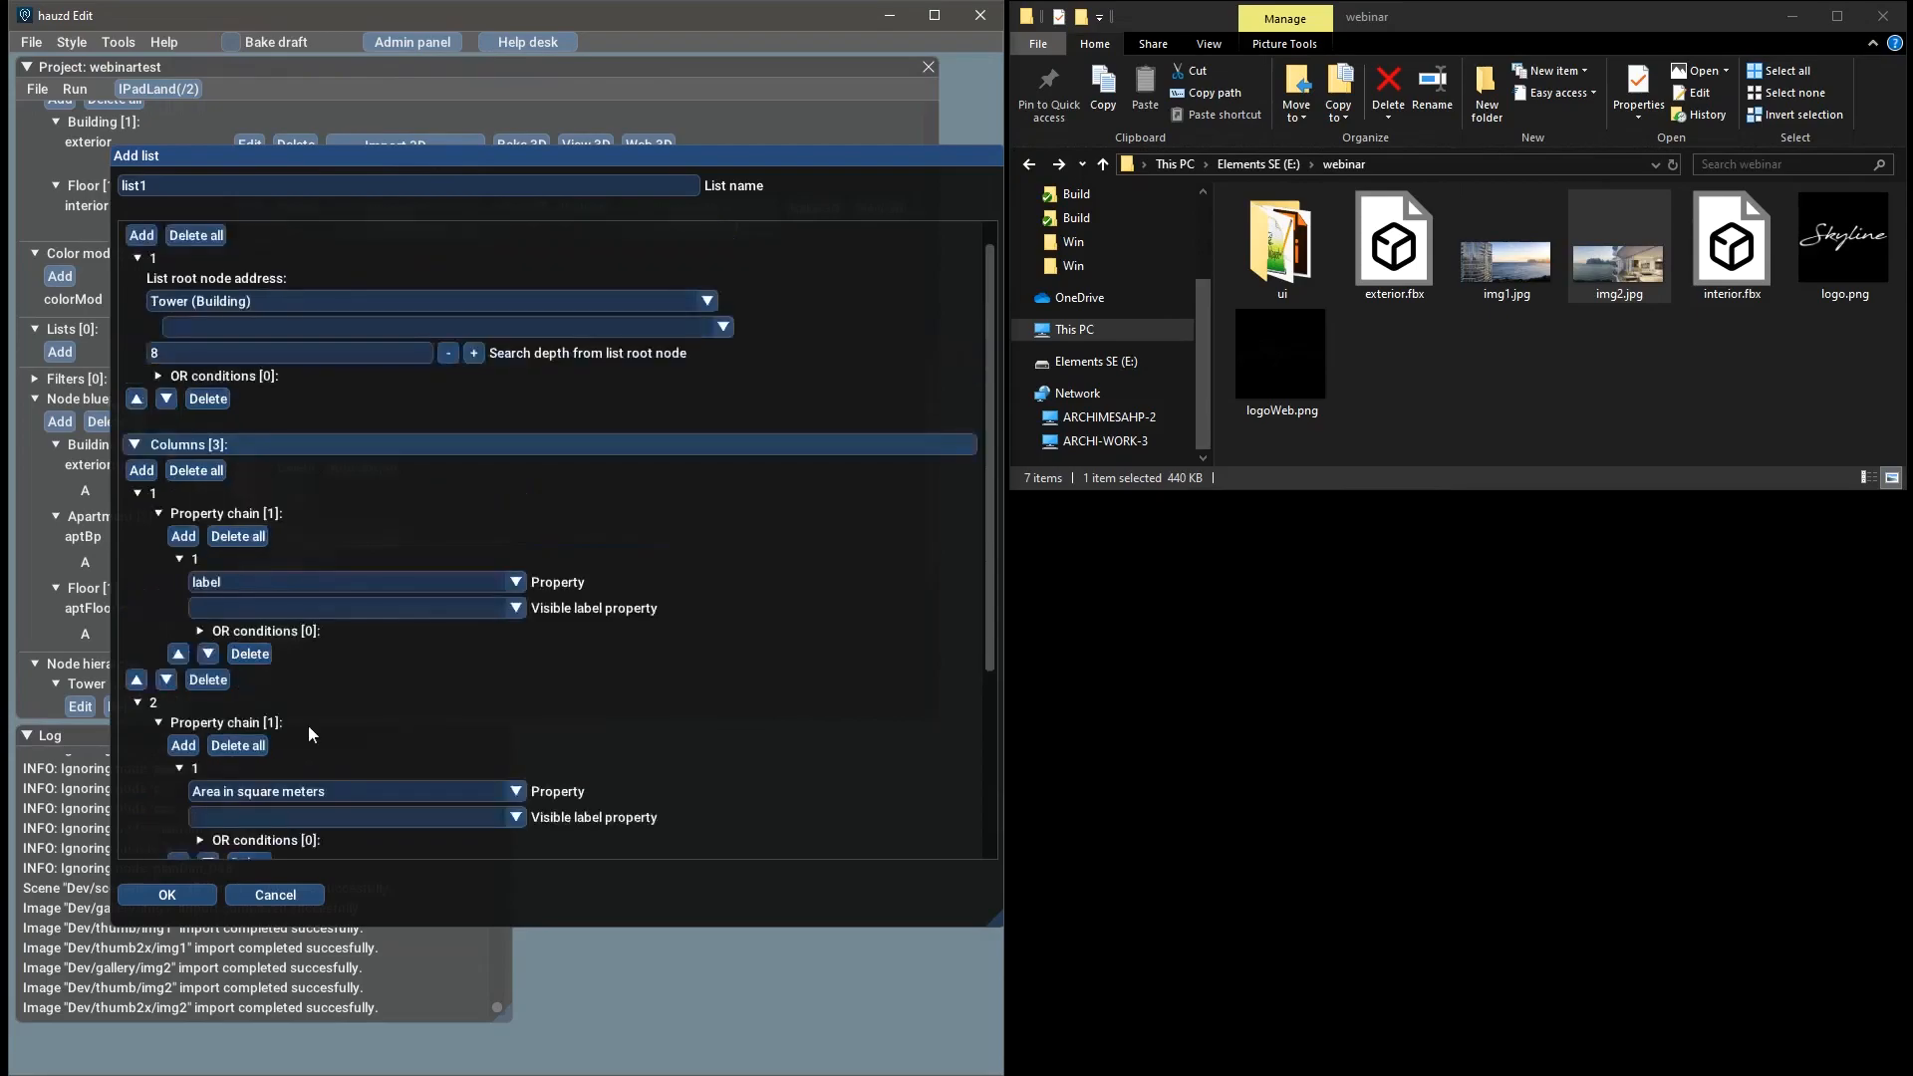
scroll(445, 662, "down", 2)
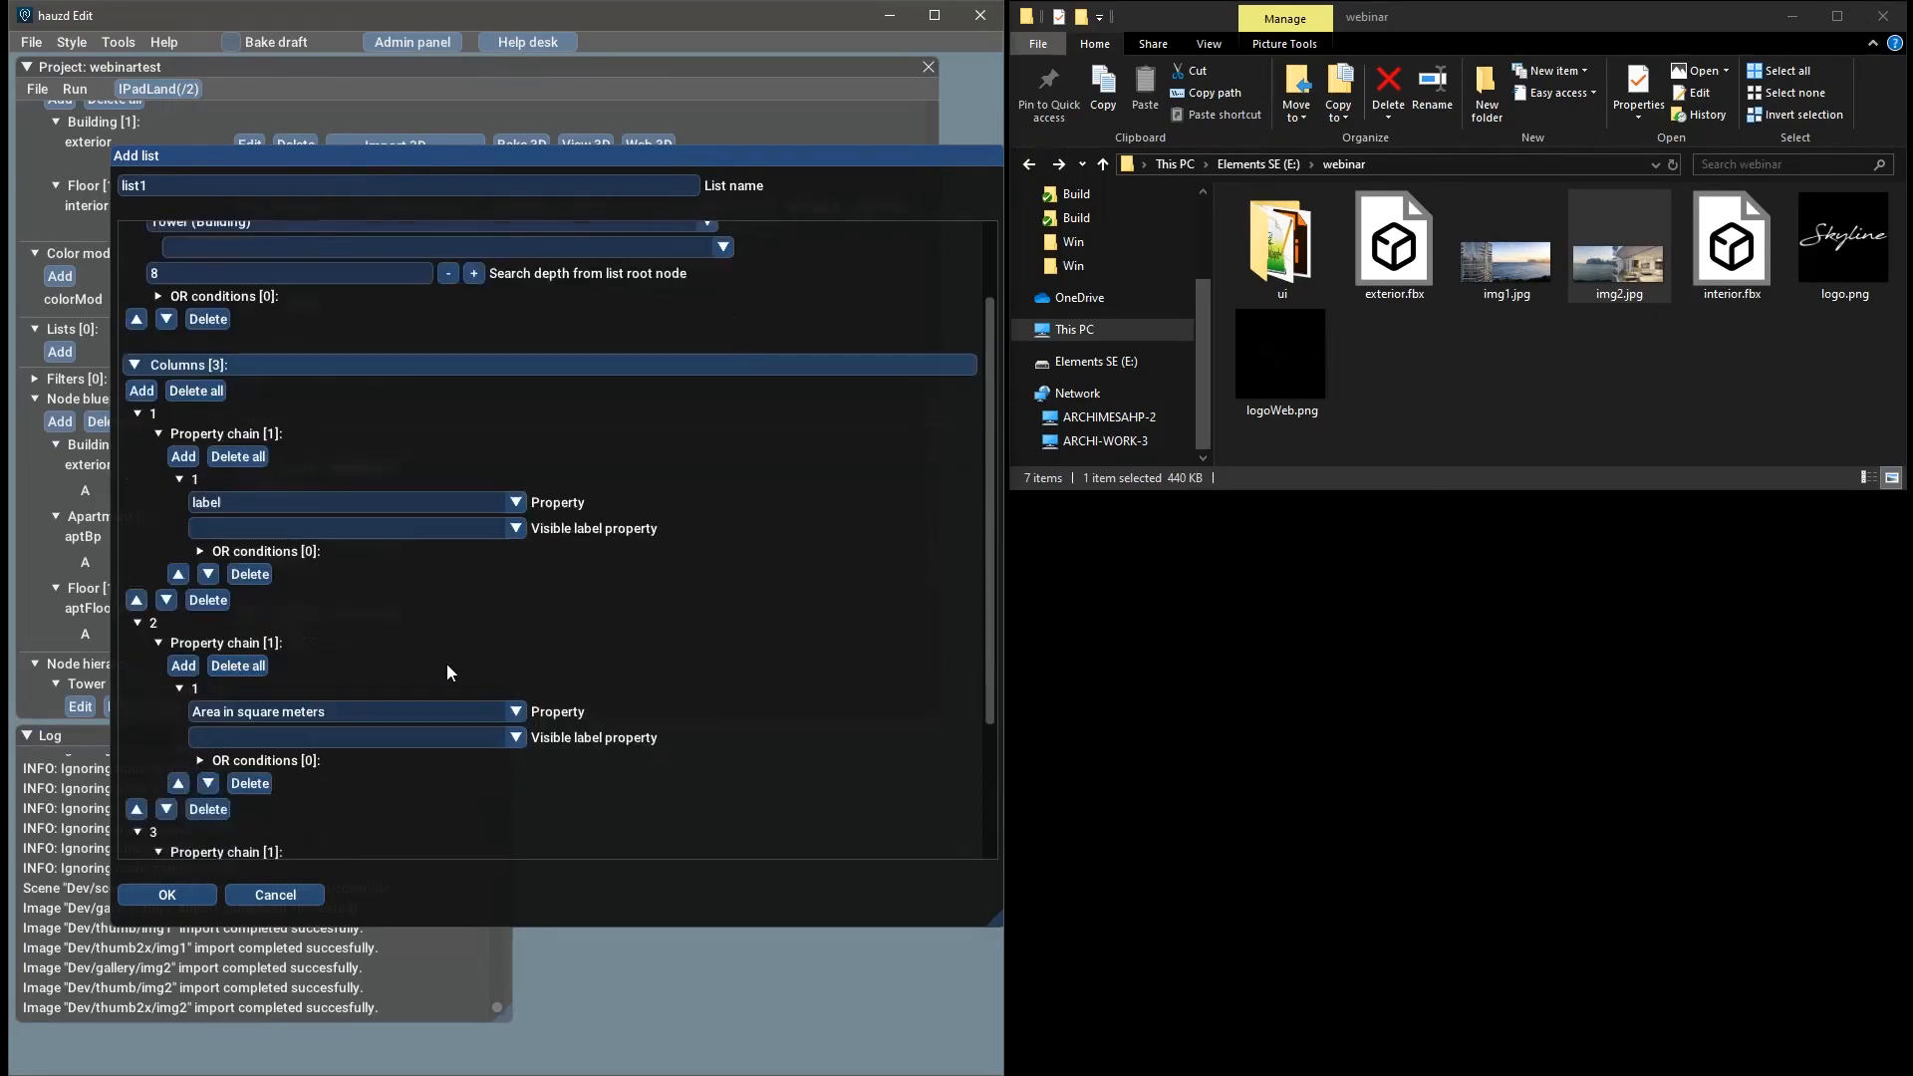
scroll(452, 645, "down", 4)
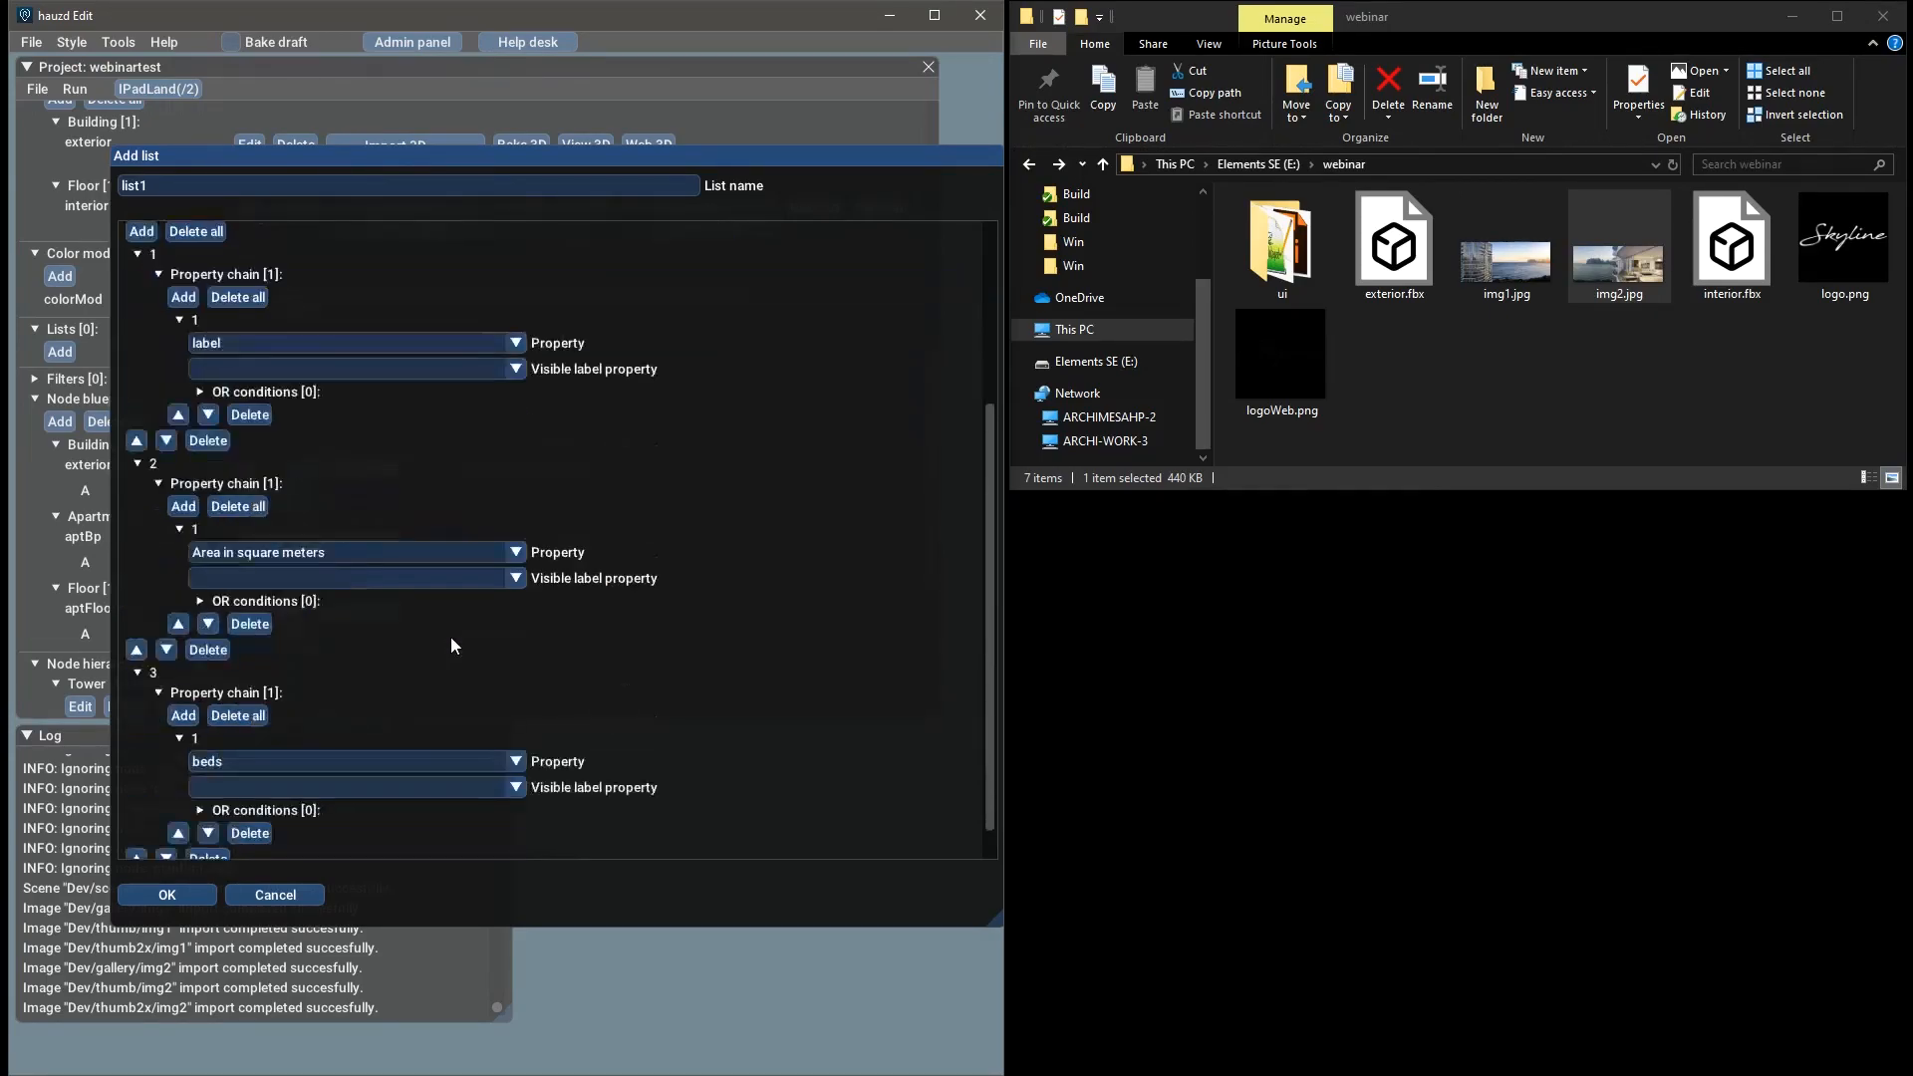
left_click(167, 895)
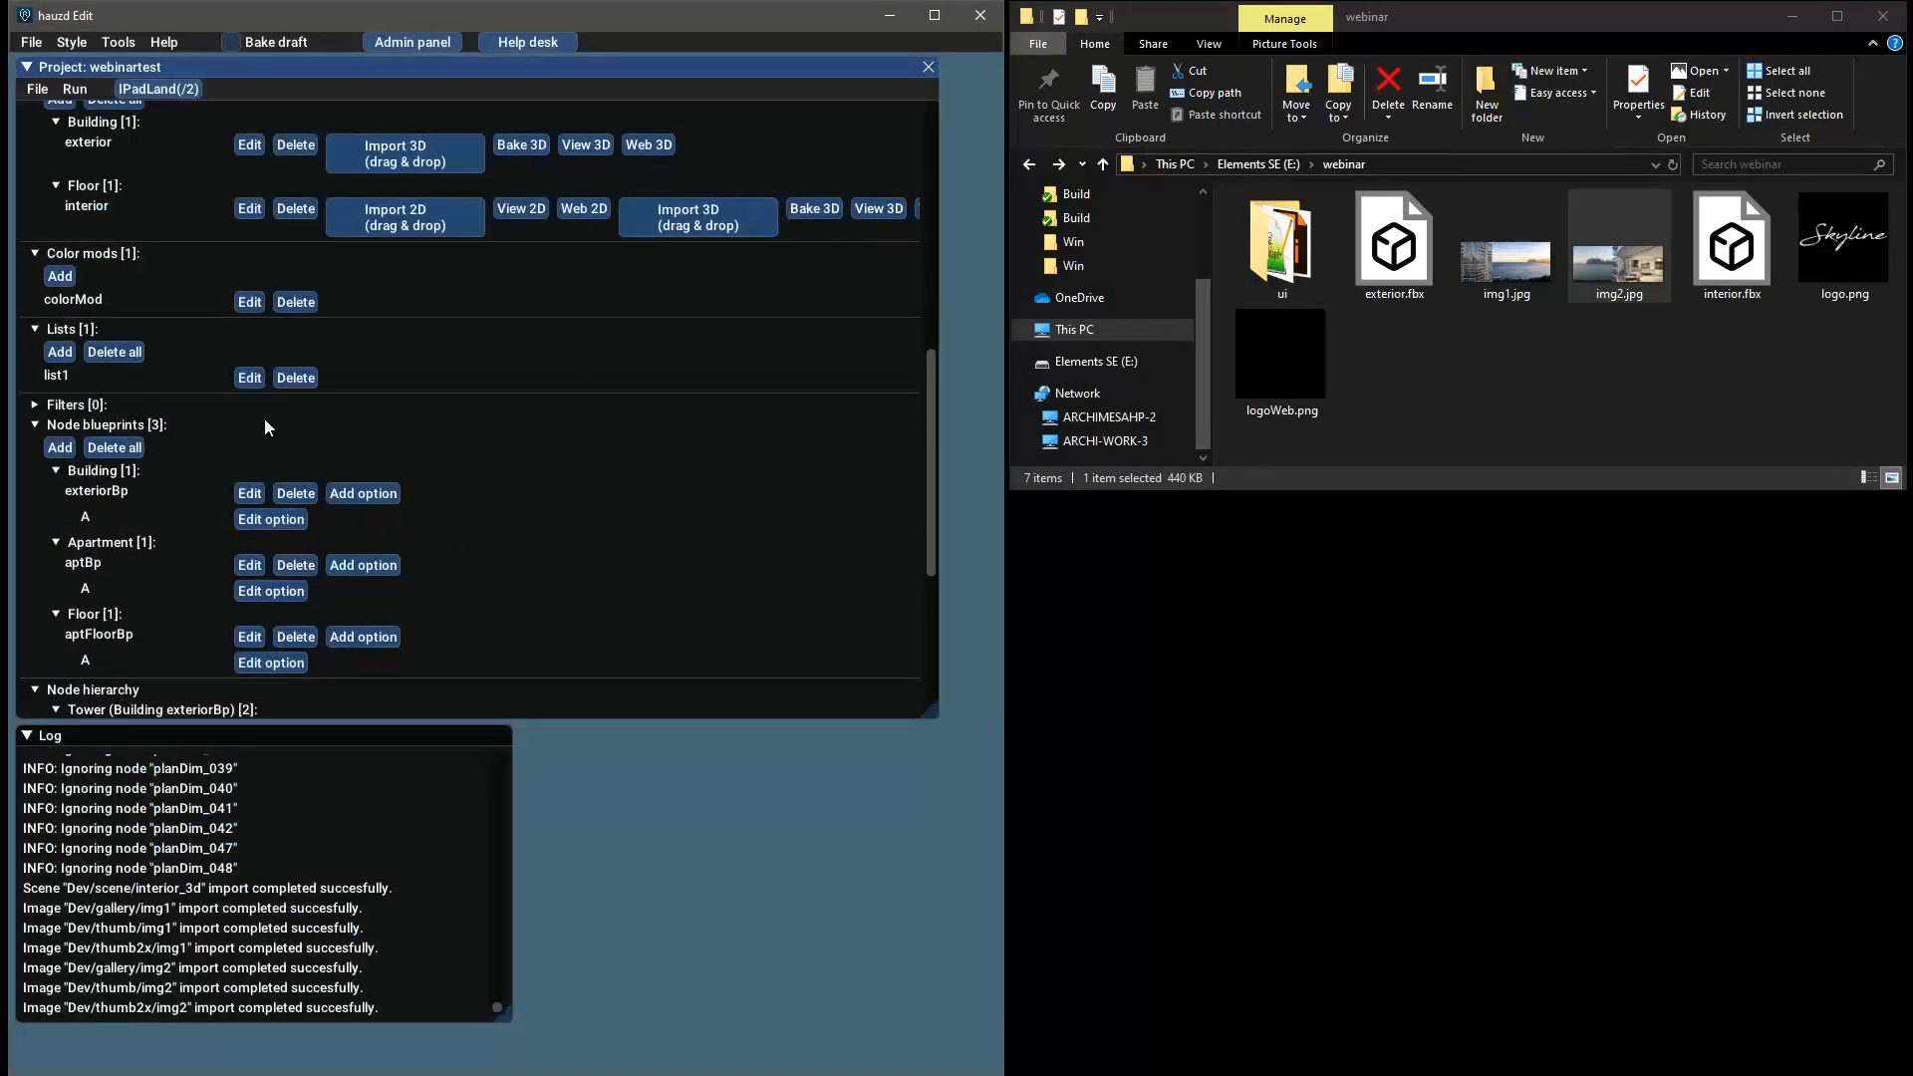
Add the Area in square meters property to option A of the aptBp node blueprint
scroll(214, 430, "down", 1)
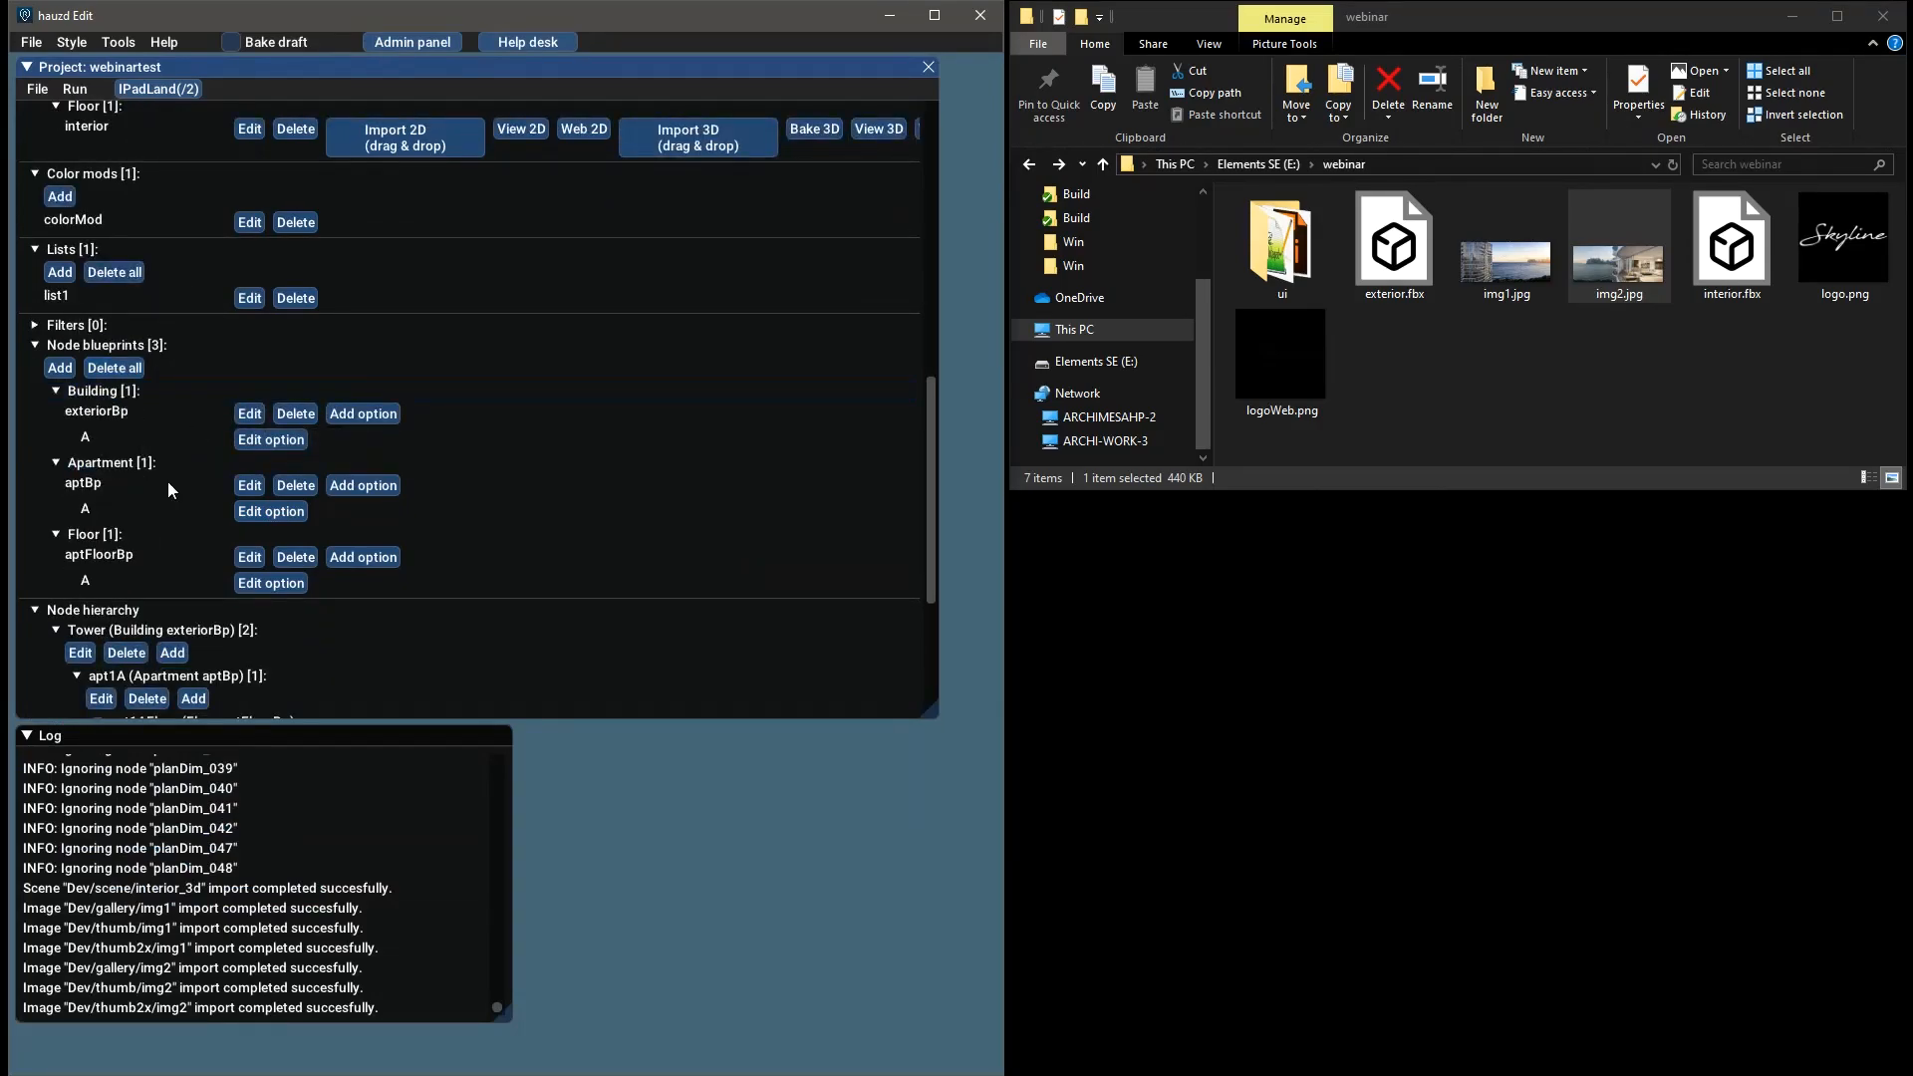
left_click(273, 511)
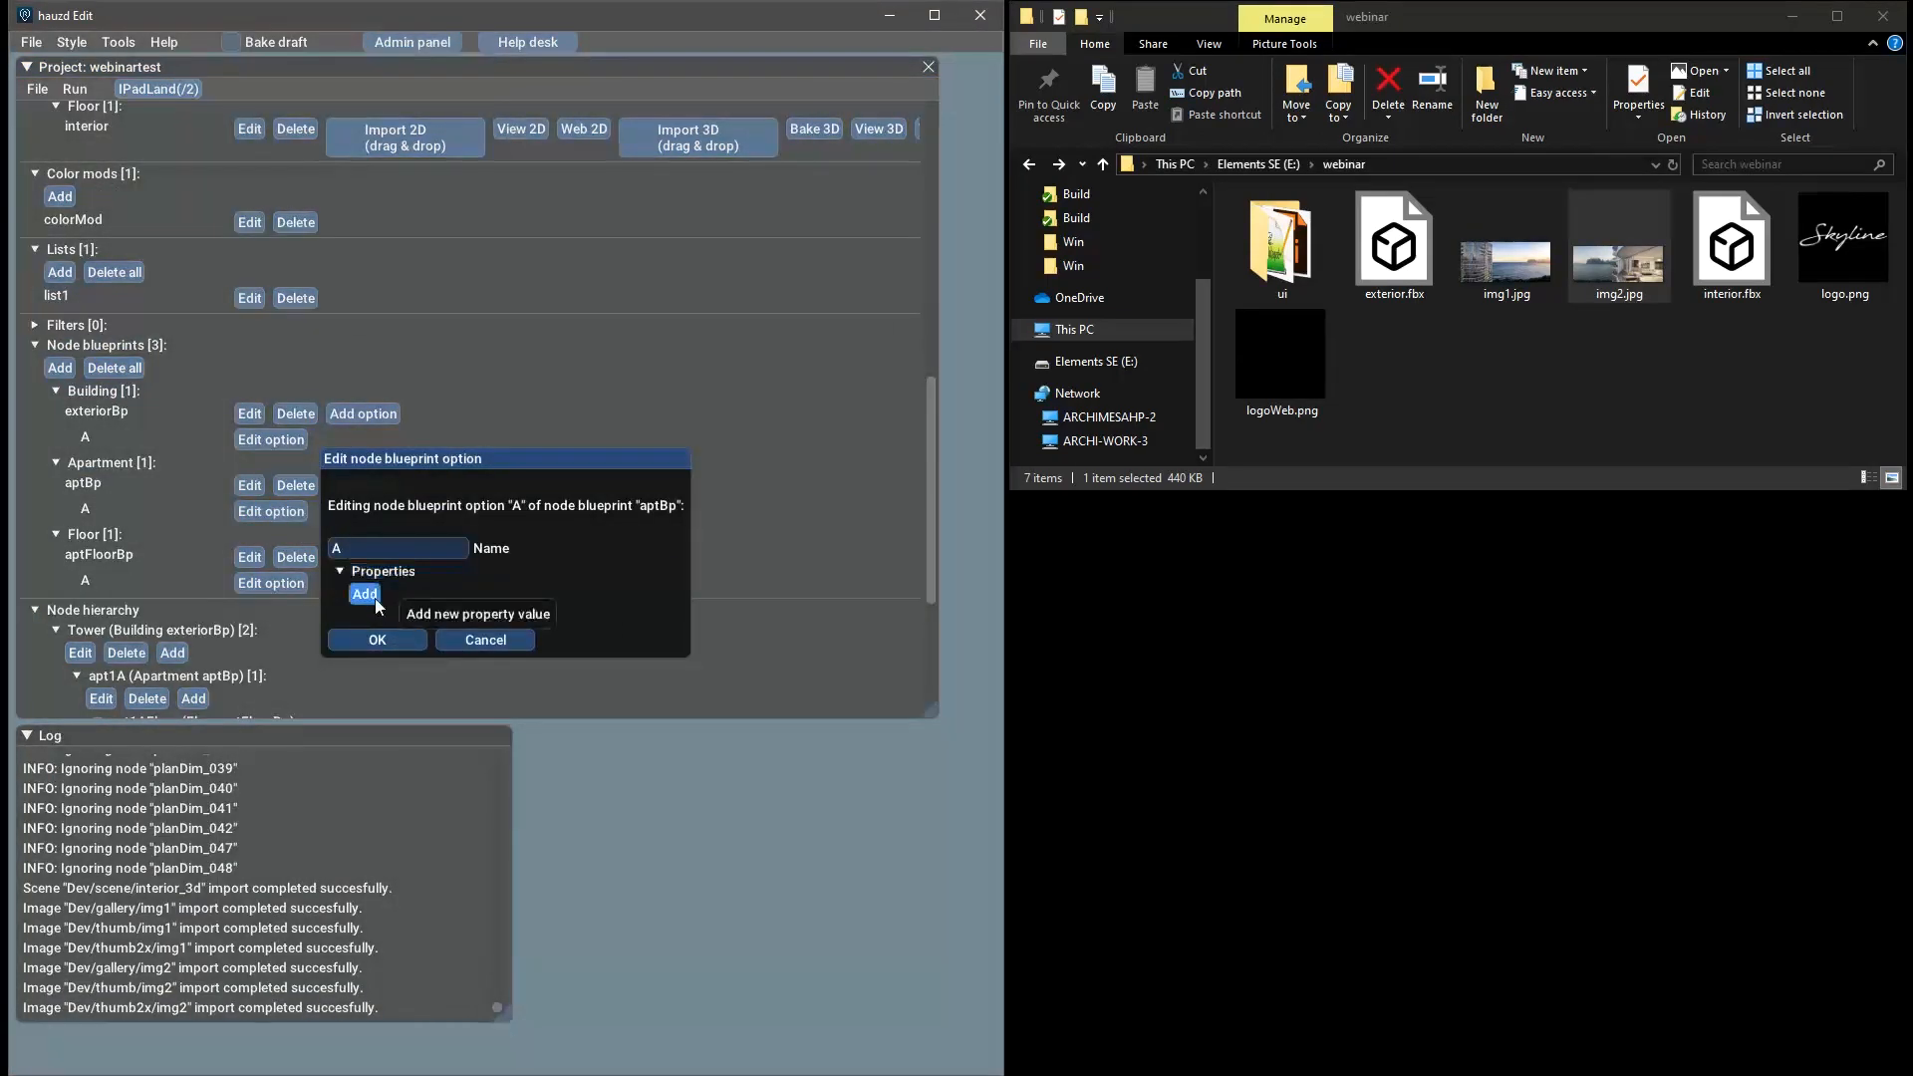
left_click(392, 600)
left_click(530, 550)
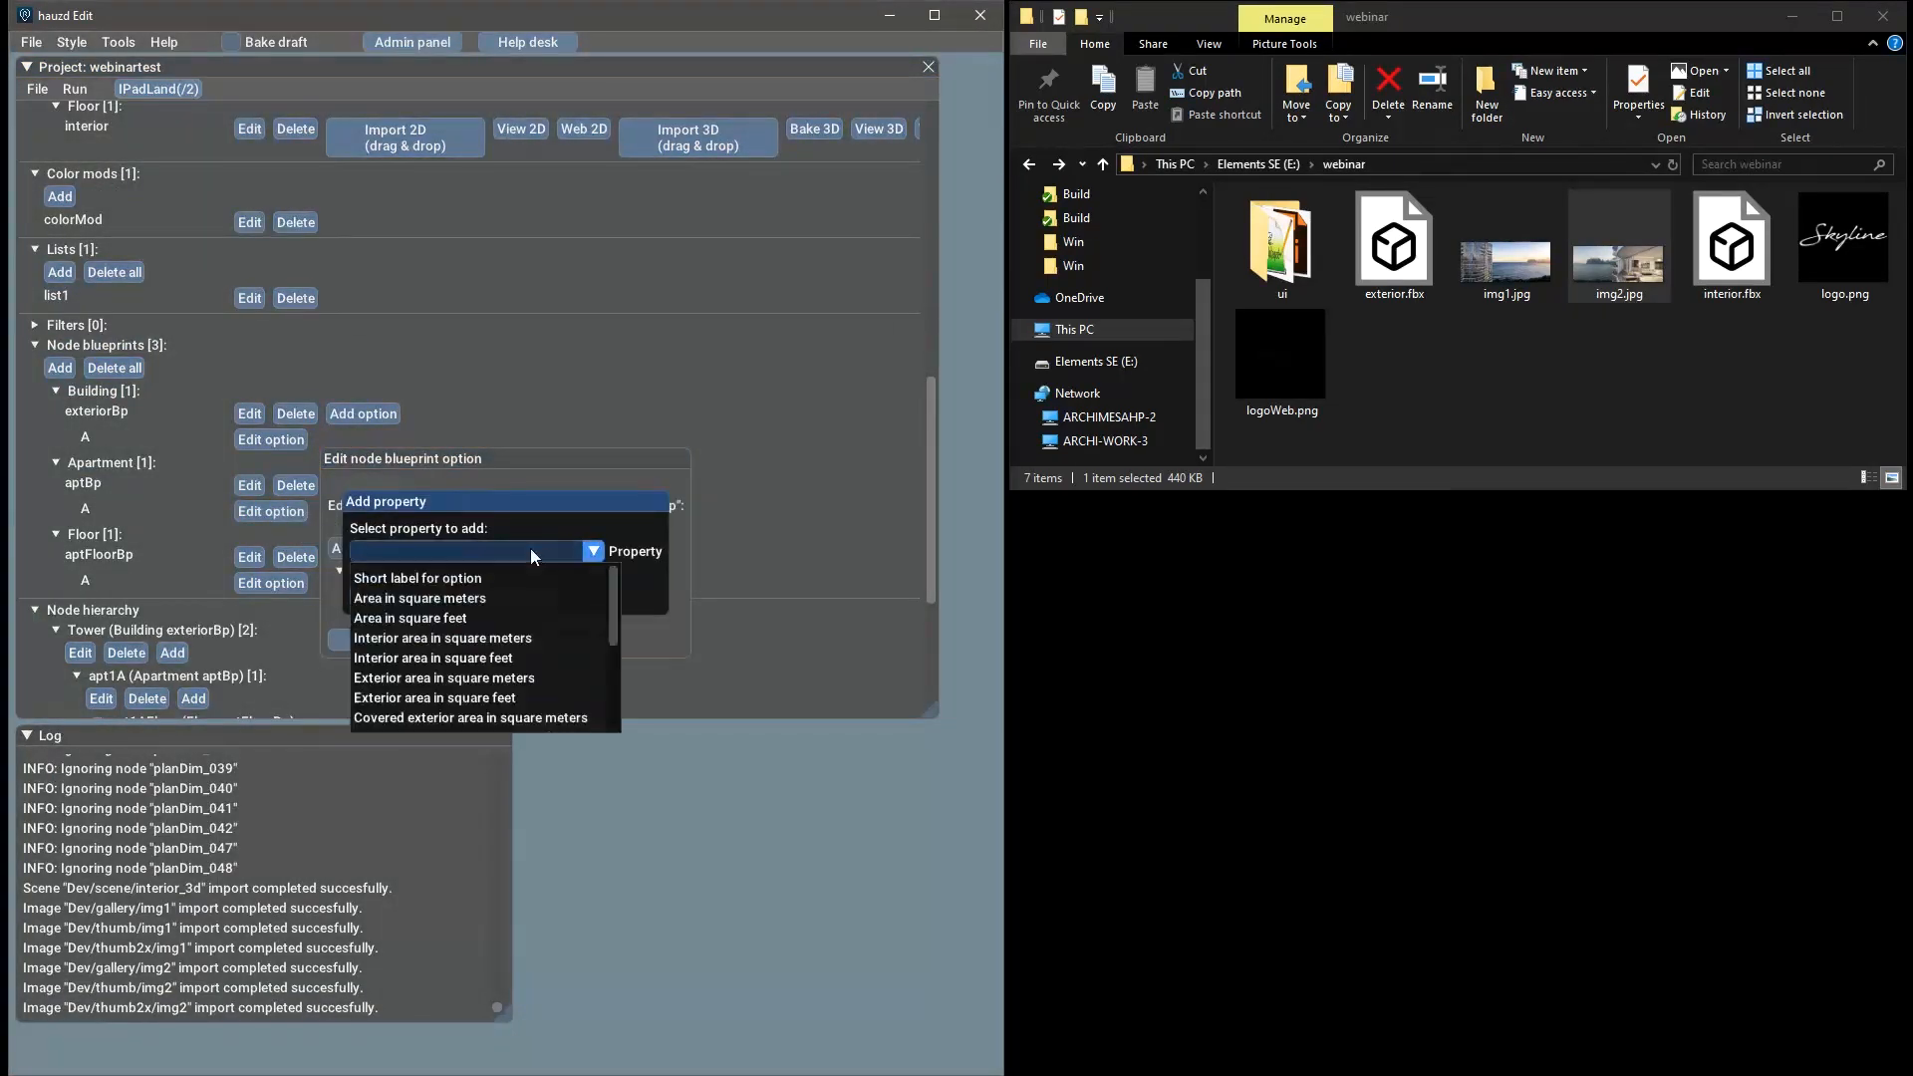
left_click(506, 596)
left_click(393, 586)
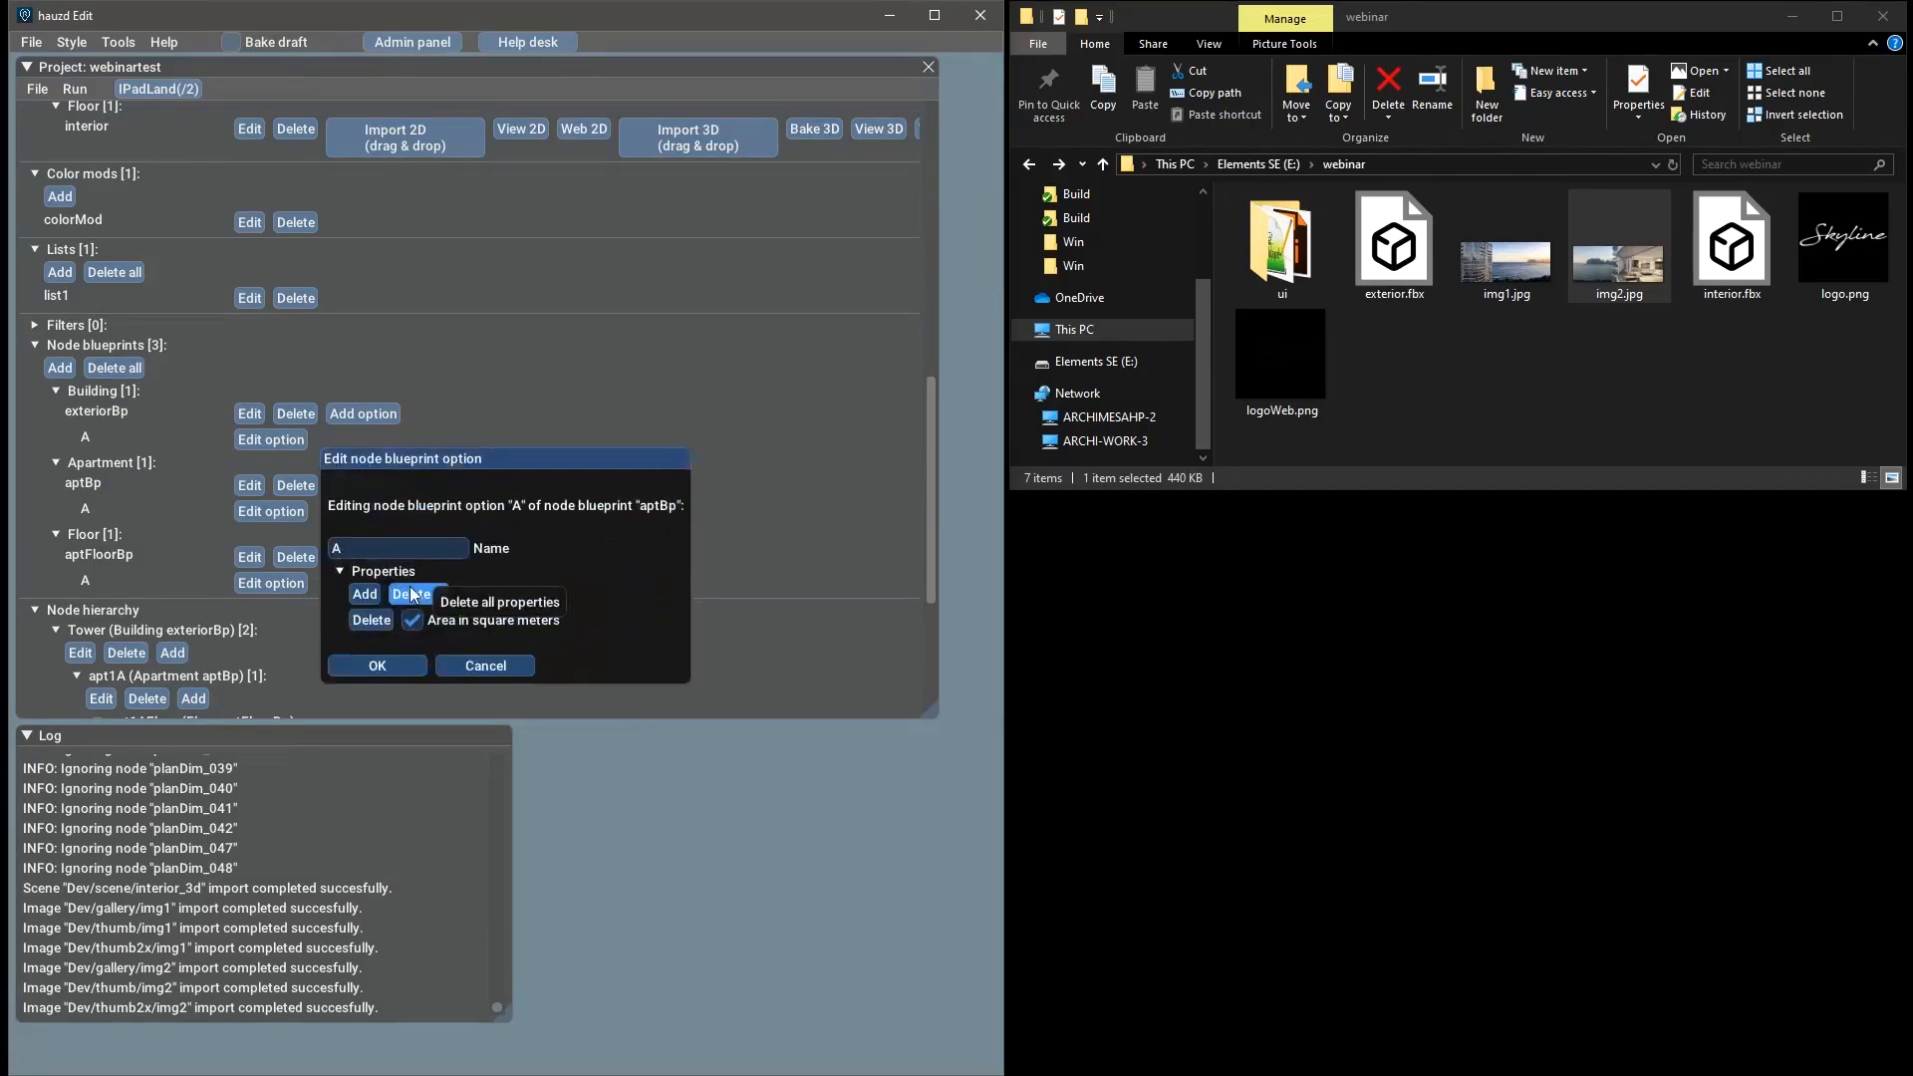
Add the Number of bedrooms property to option A of aptBp and save the option
left_click(365, 595)
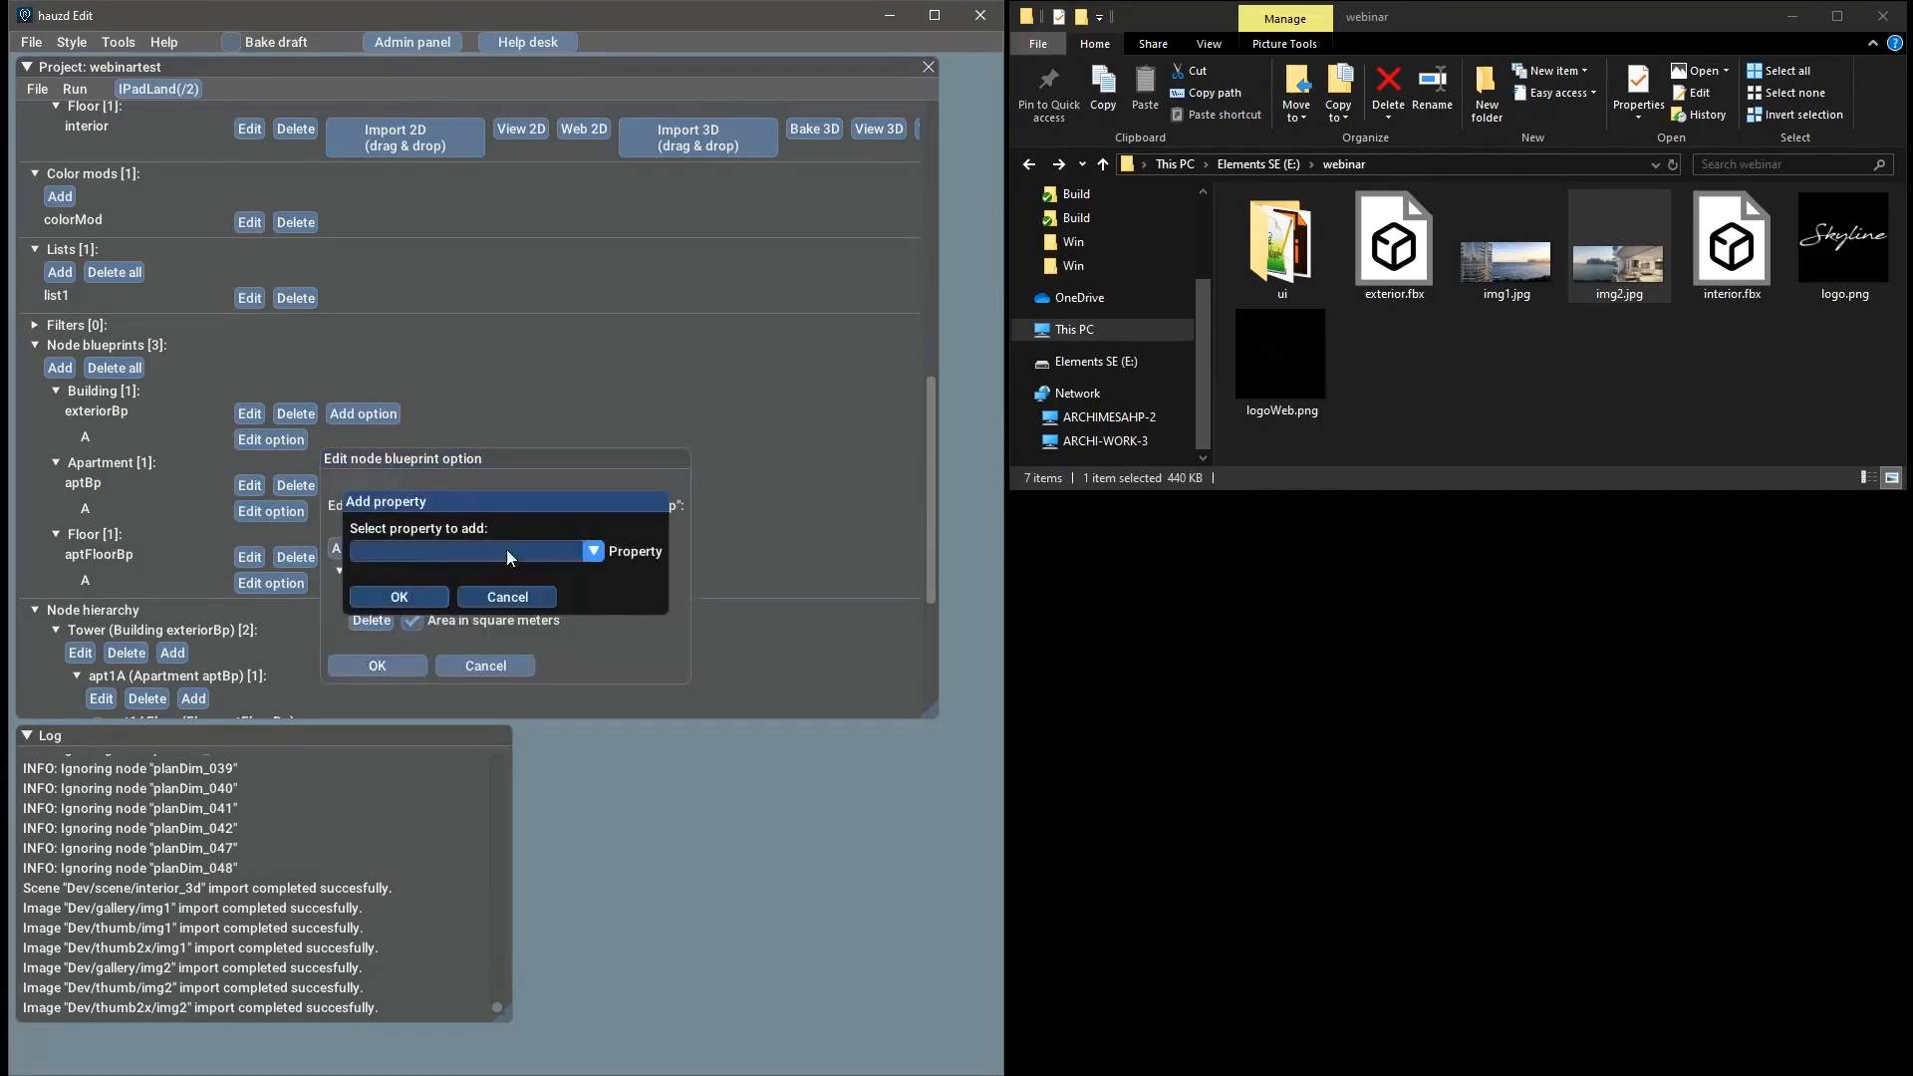
left_click(468, 550)
scroll(470, 618, "down", 3)
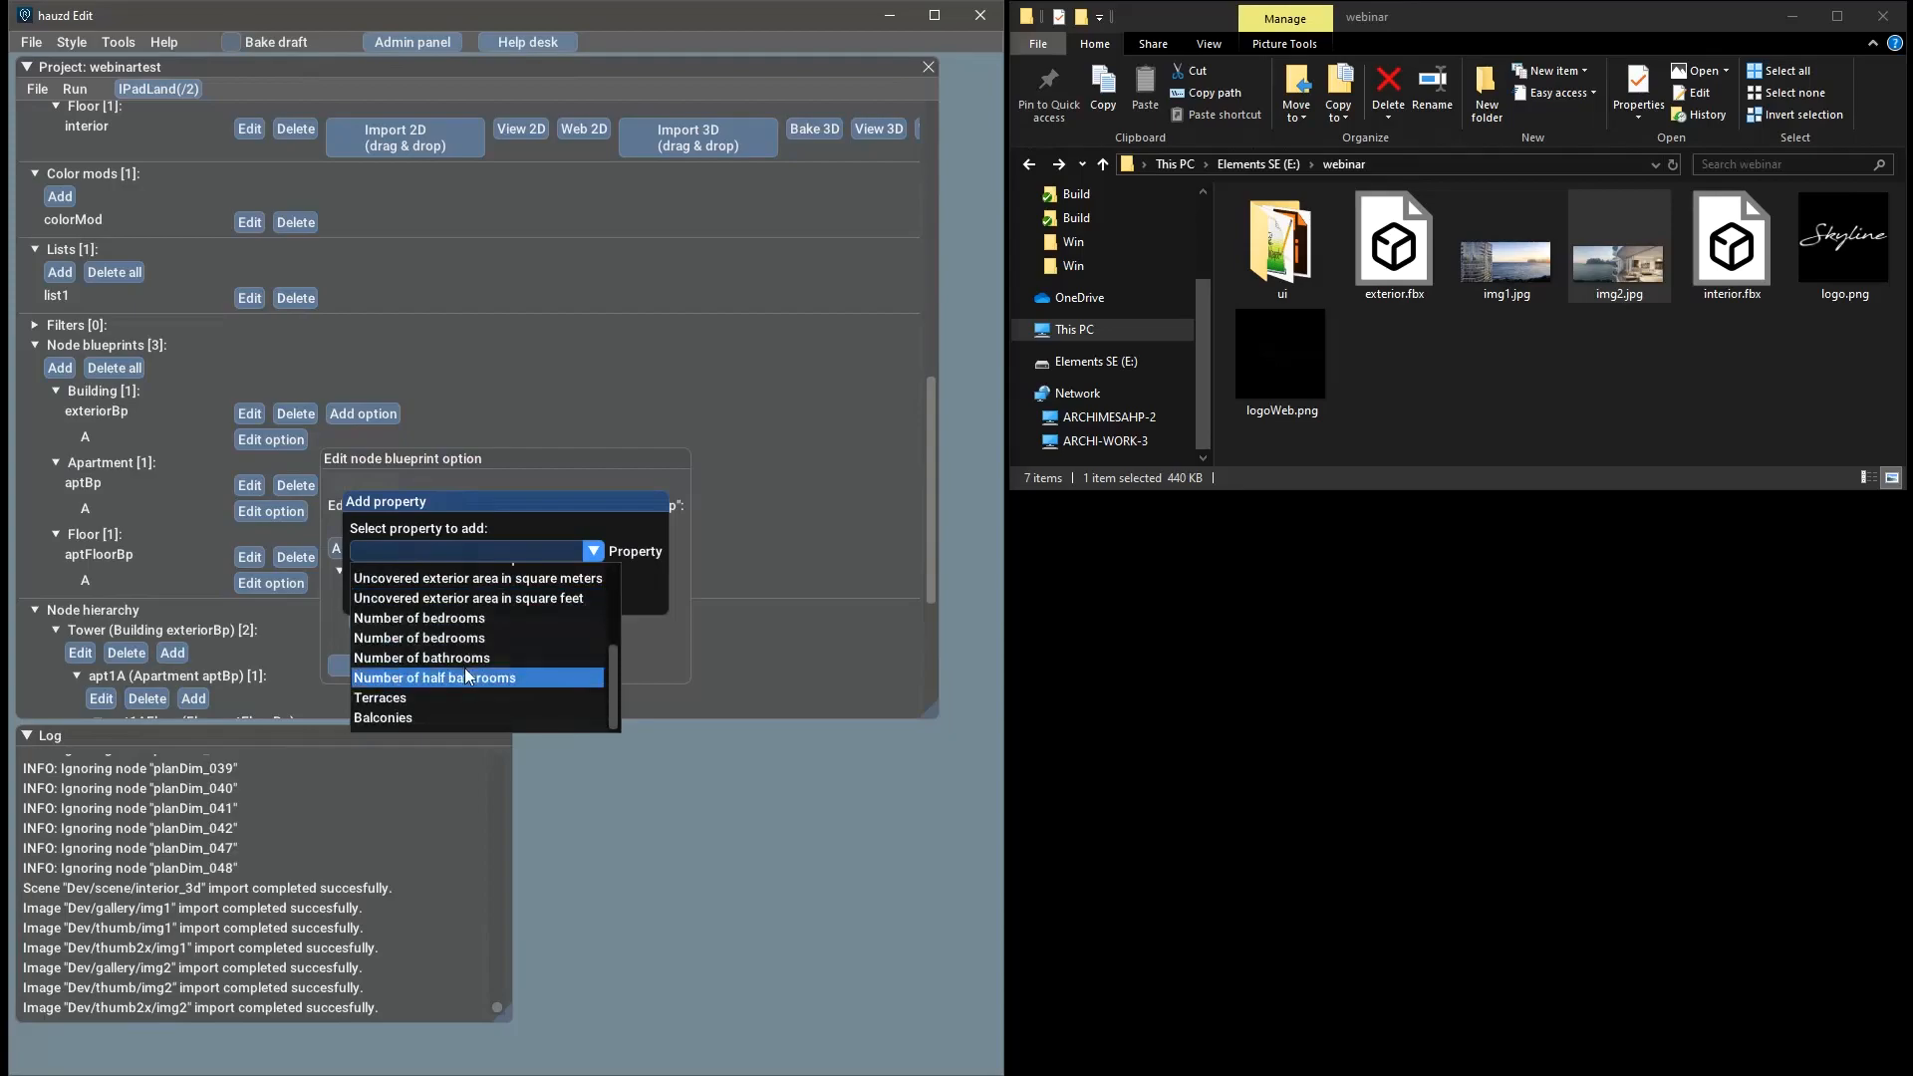
left_click(483, 618)
left_click(398, 596)
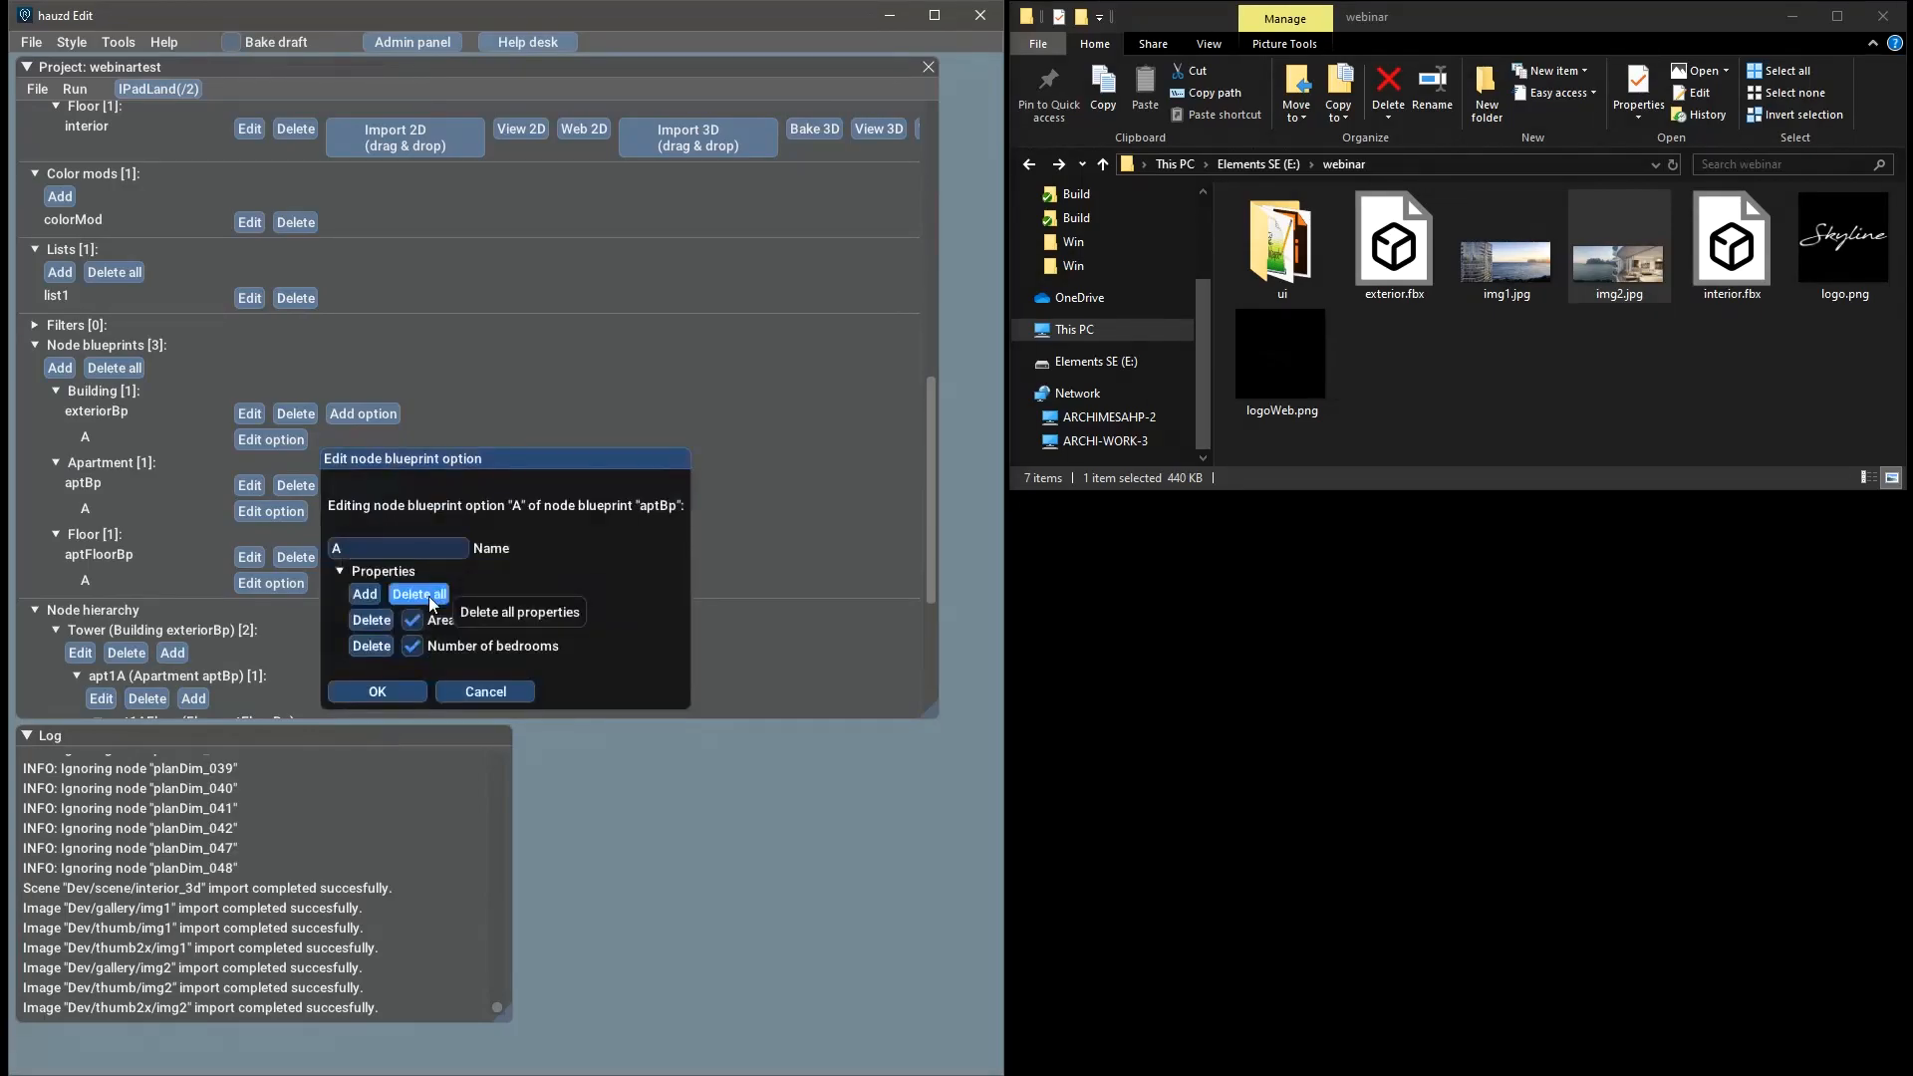
left_click(378, 692)
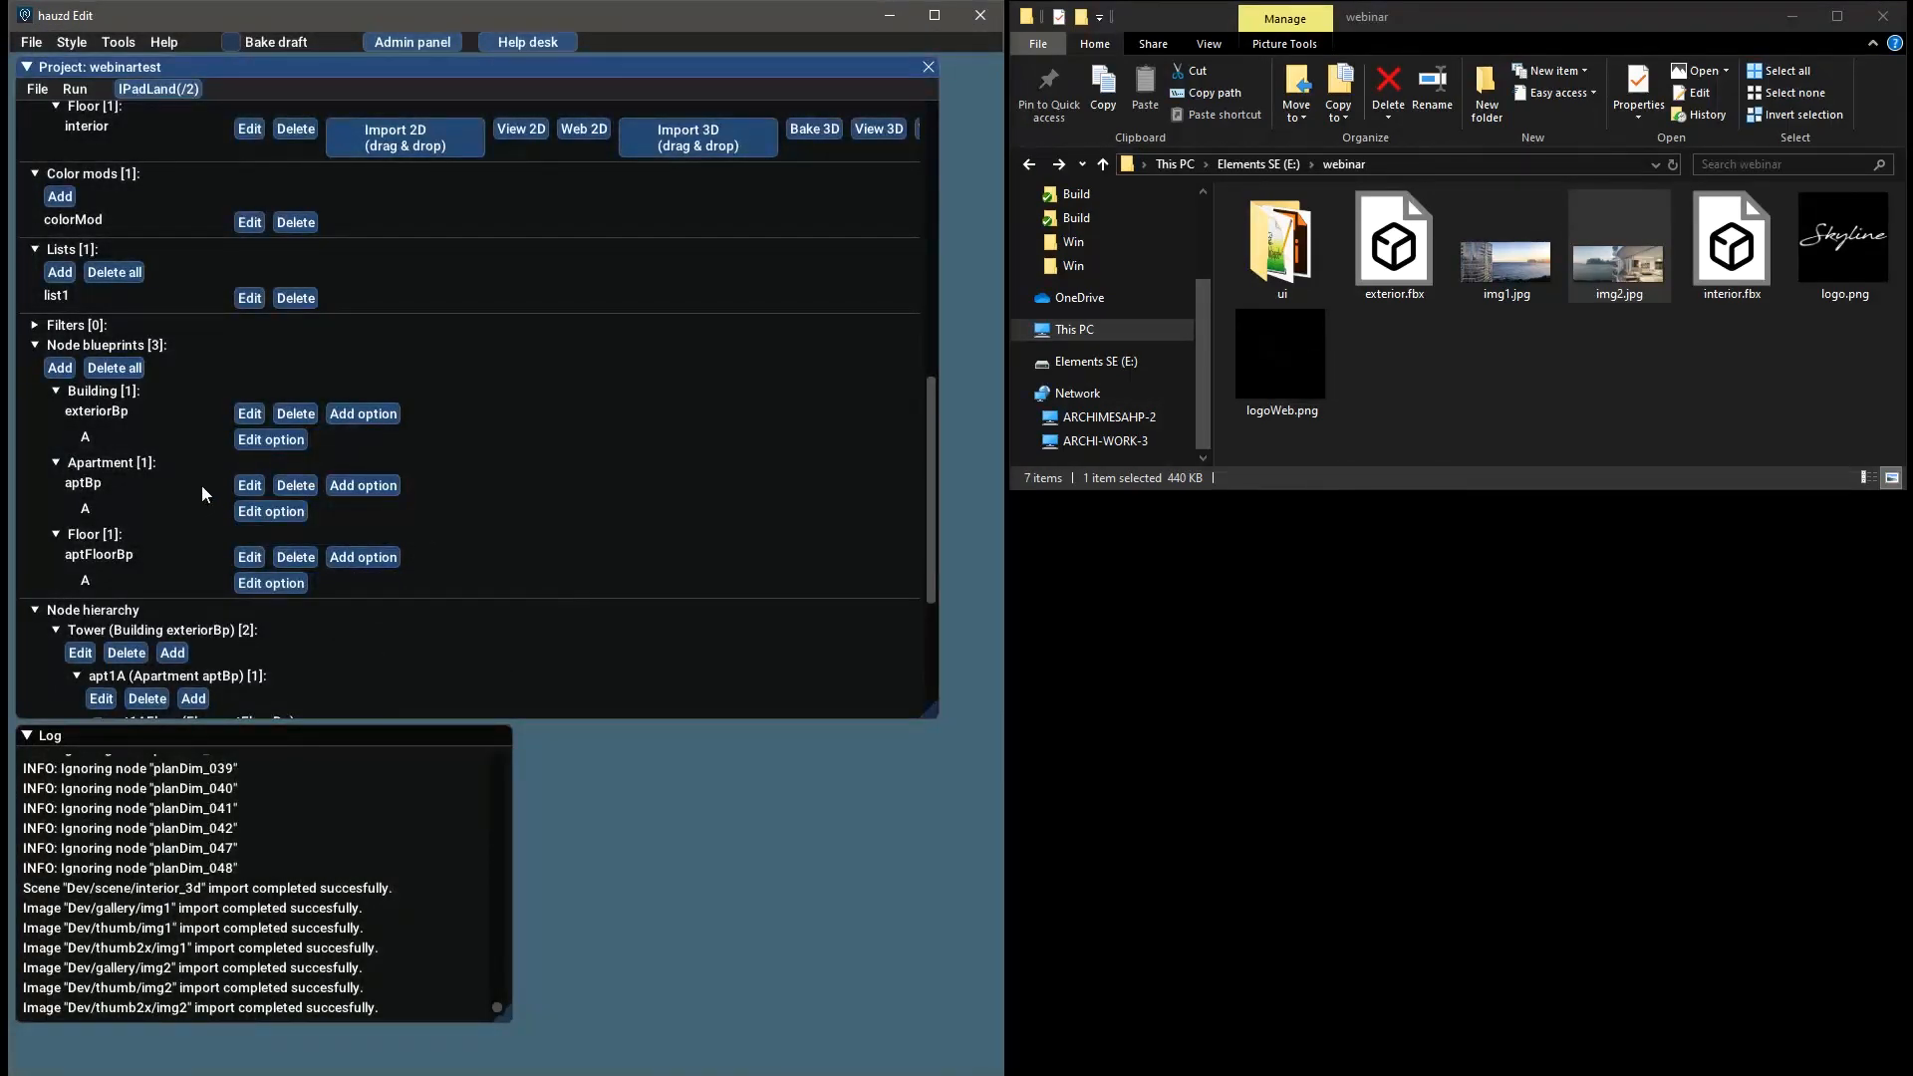
Add the Label property to the apt1A node in the node hierarchy and save the node
scroll(201, 484, "down", 1)
scroll(193, 436, "up", 1)
scroll(207, 325, "down", 2)
scroll(206, 338, "up", 2)
scroll(186, 317, "down", 2)
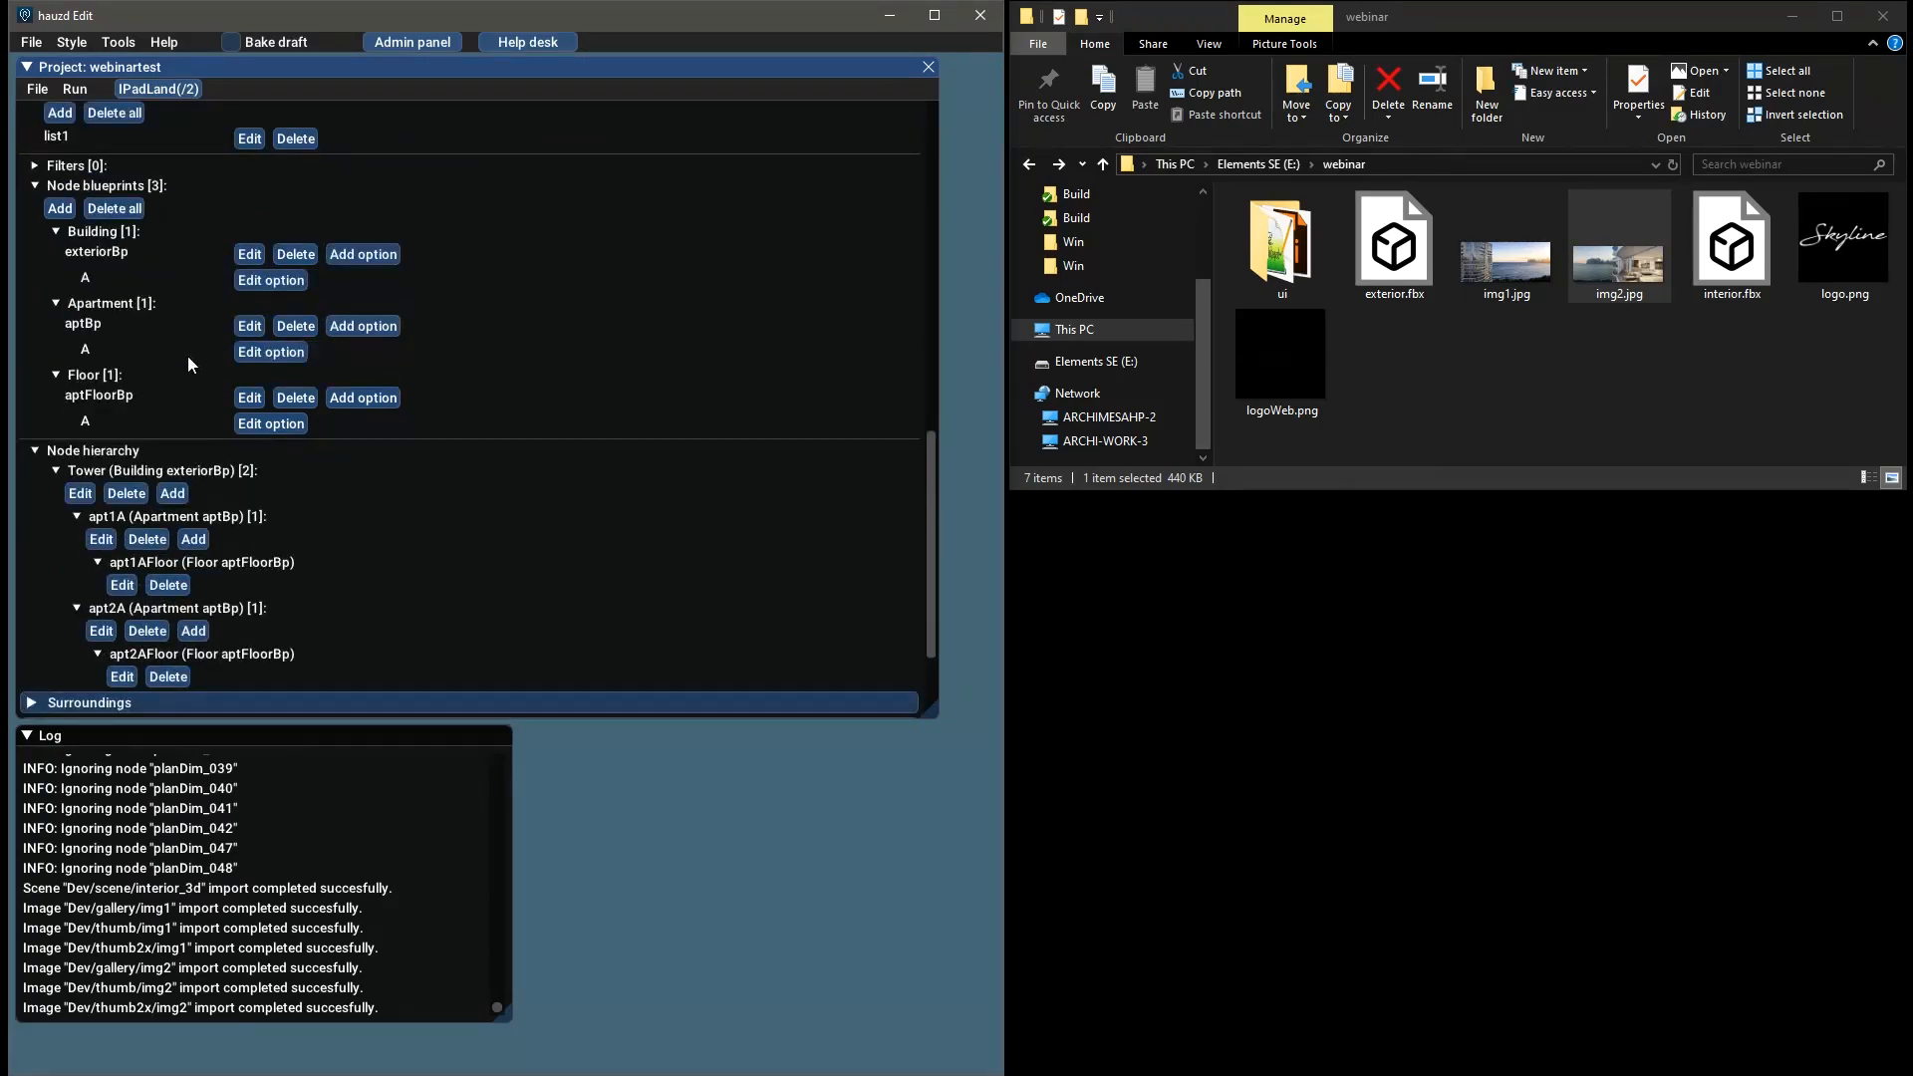
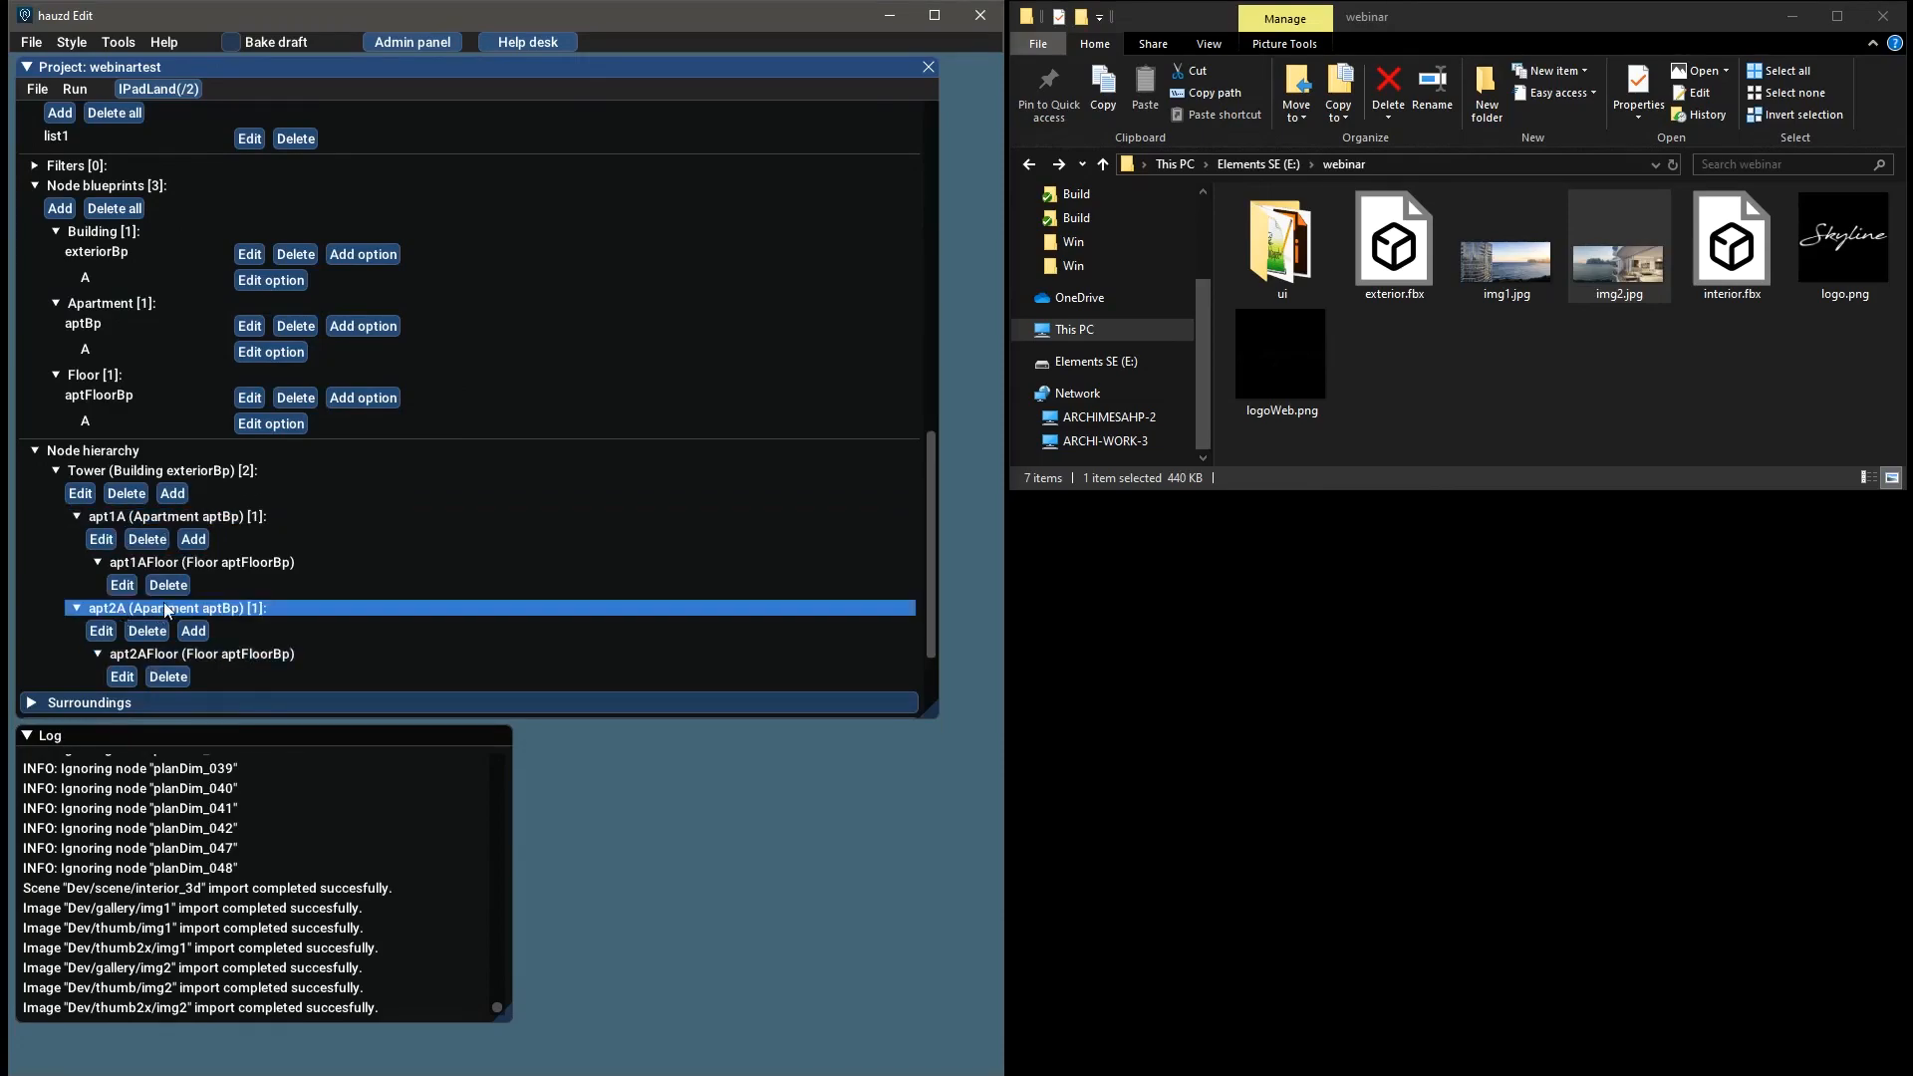
left_click(104, 539)
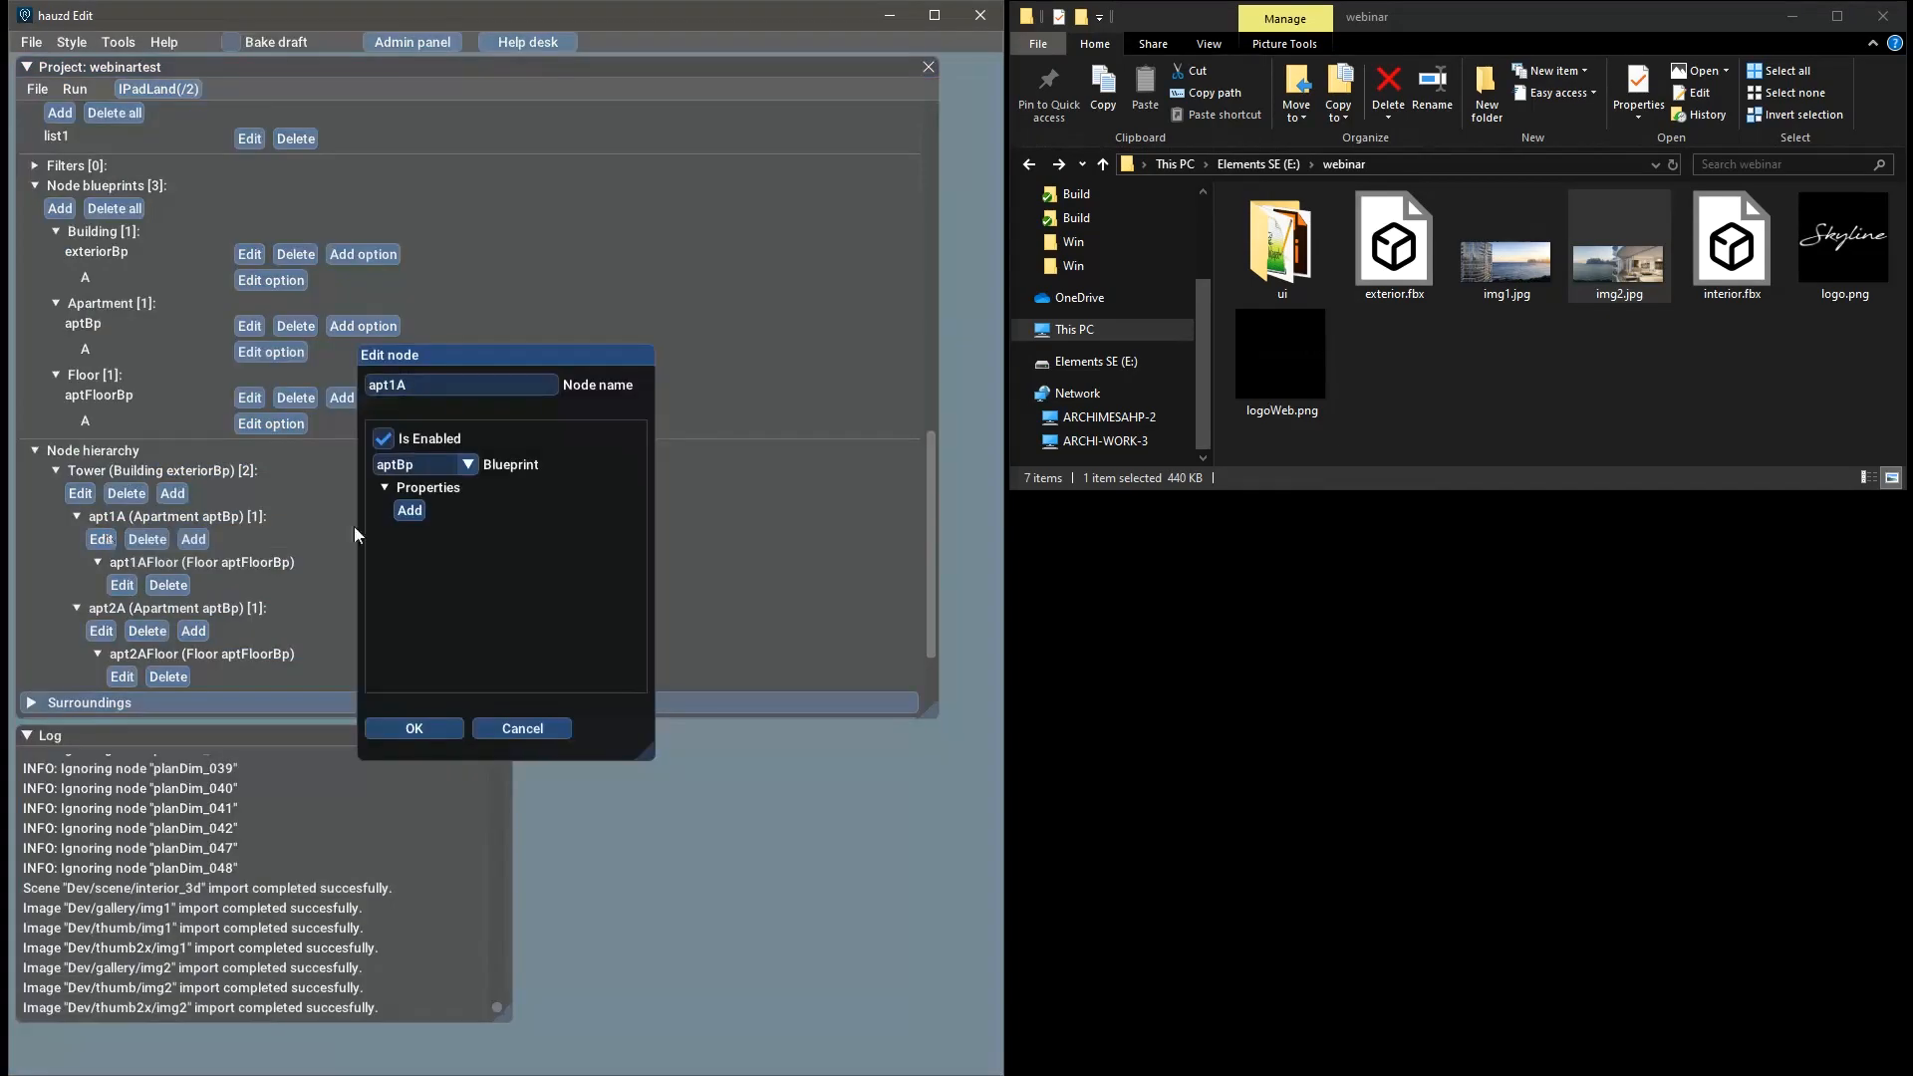
left_click(409, 510)
left_click(447, 553)
left_click(421, 578)
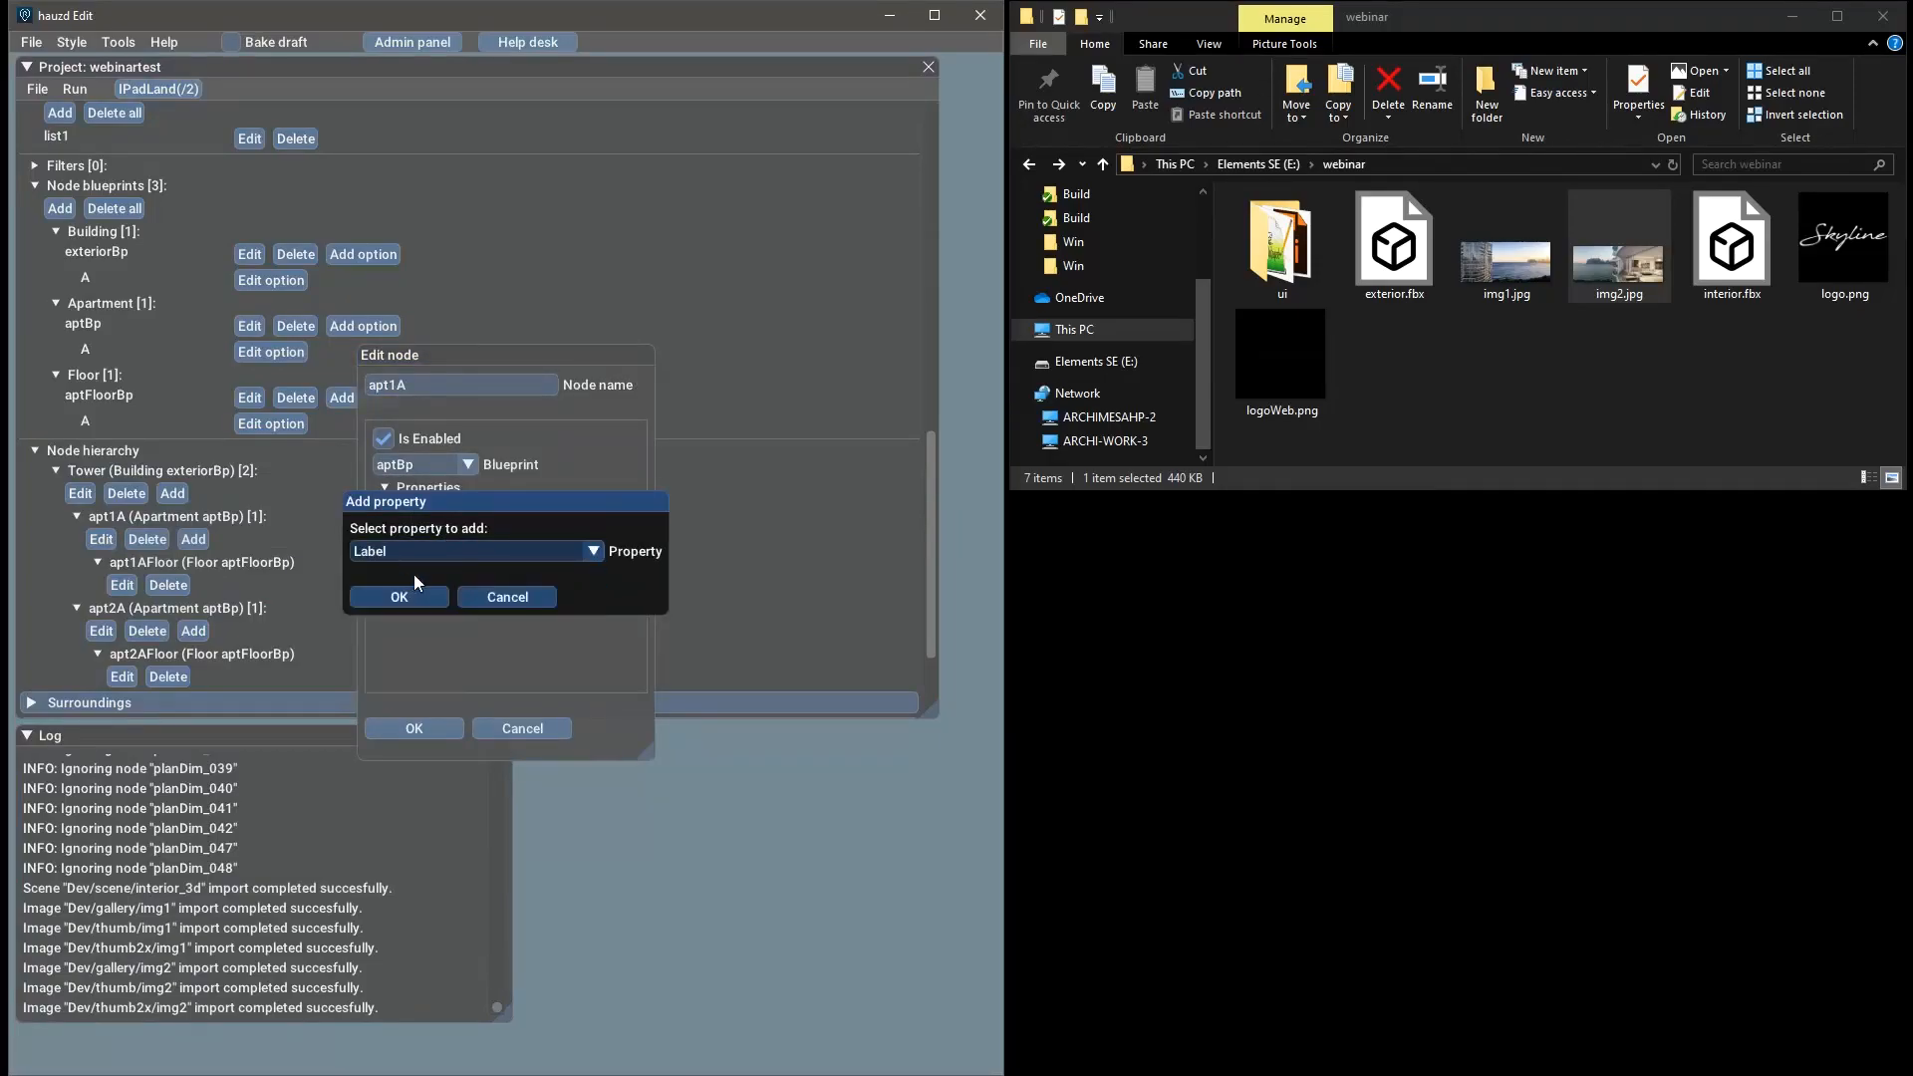
left_click(418, 596)
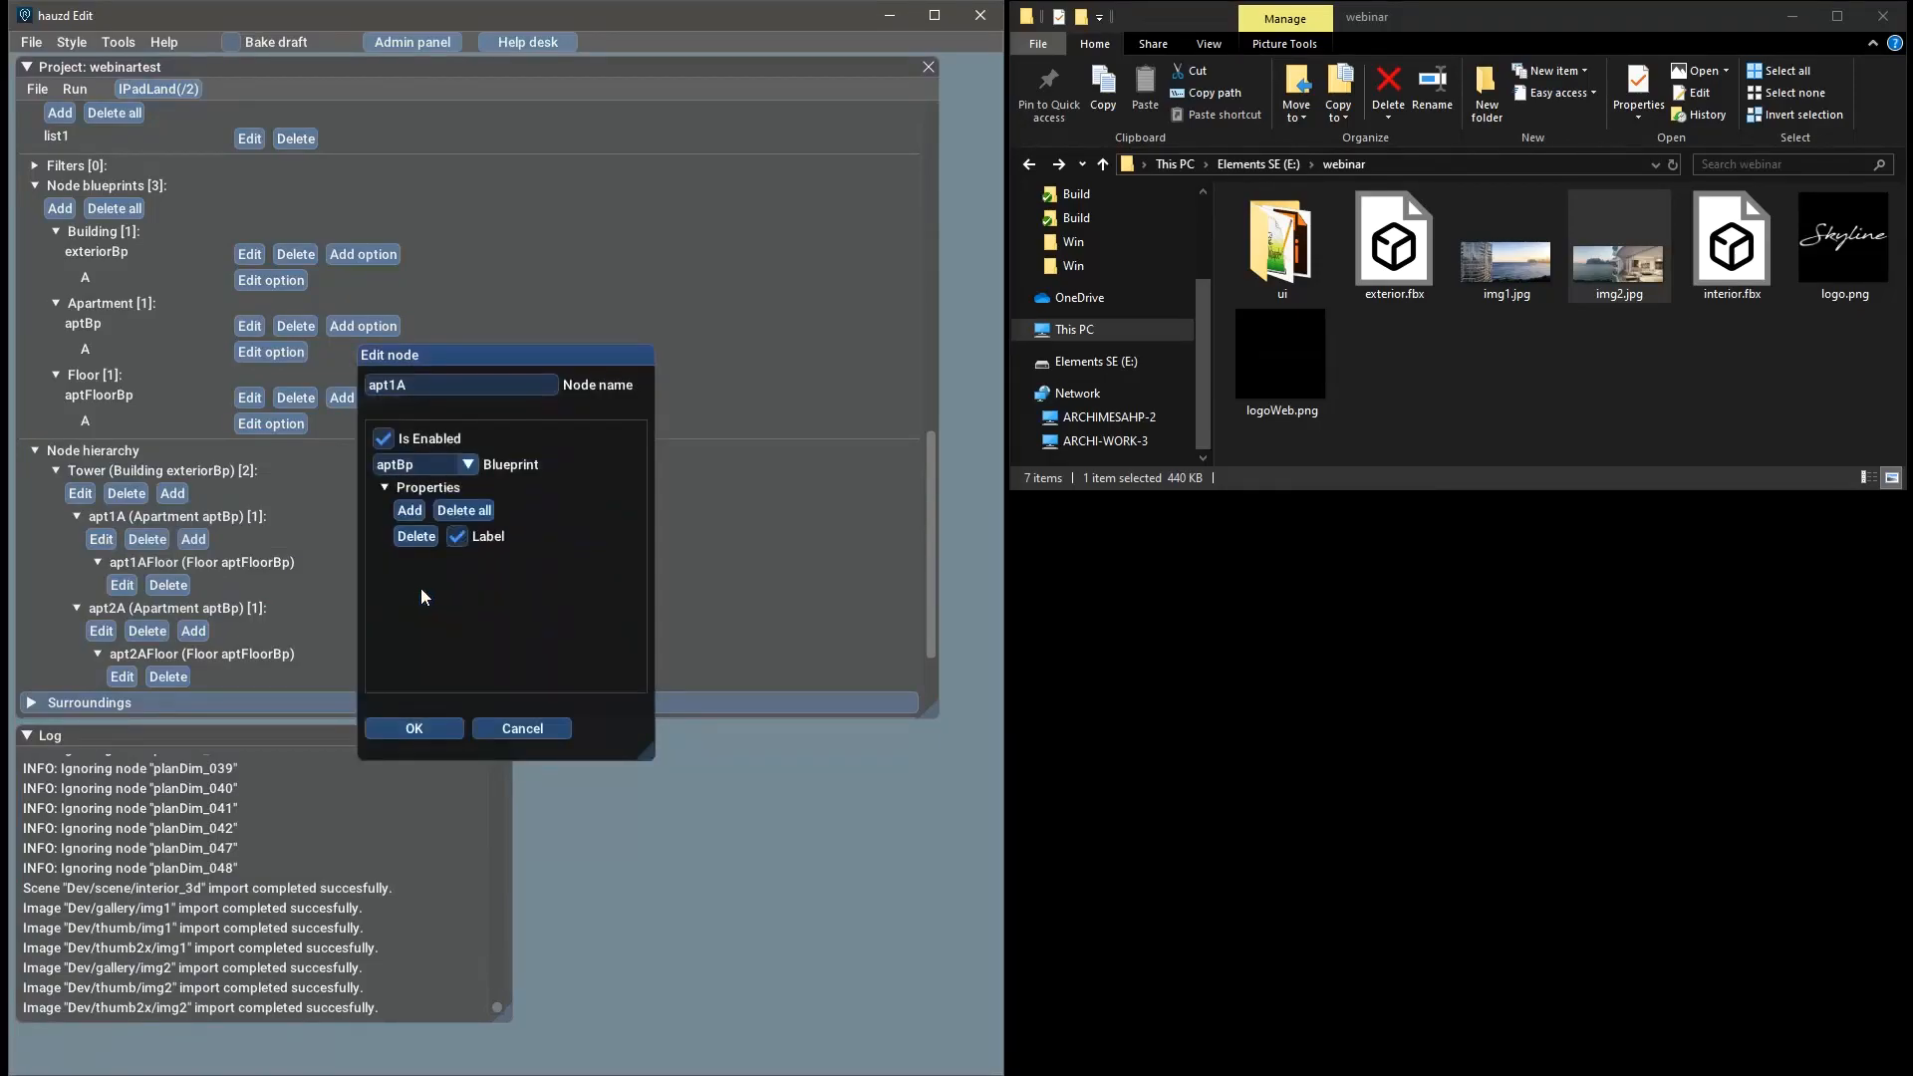
left_click(440, 731)
Add the Label property to the apt2A node in the node hierarchy
scroll(399, 668, "down", 2)
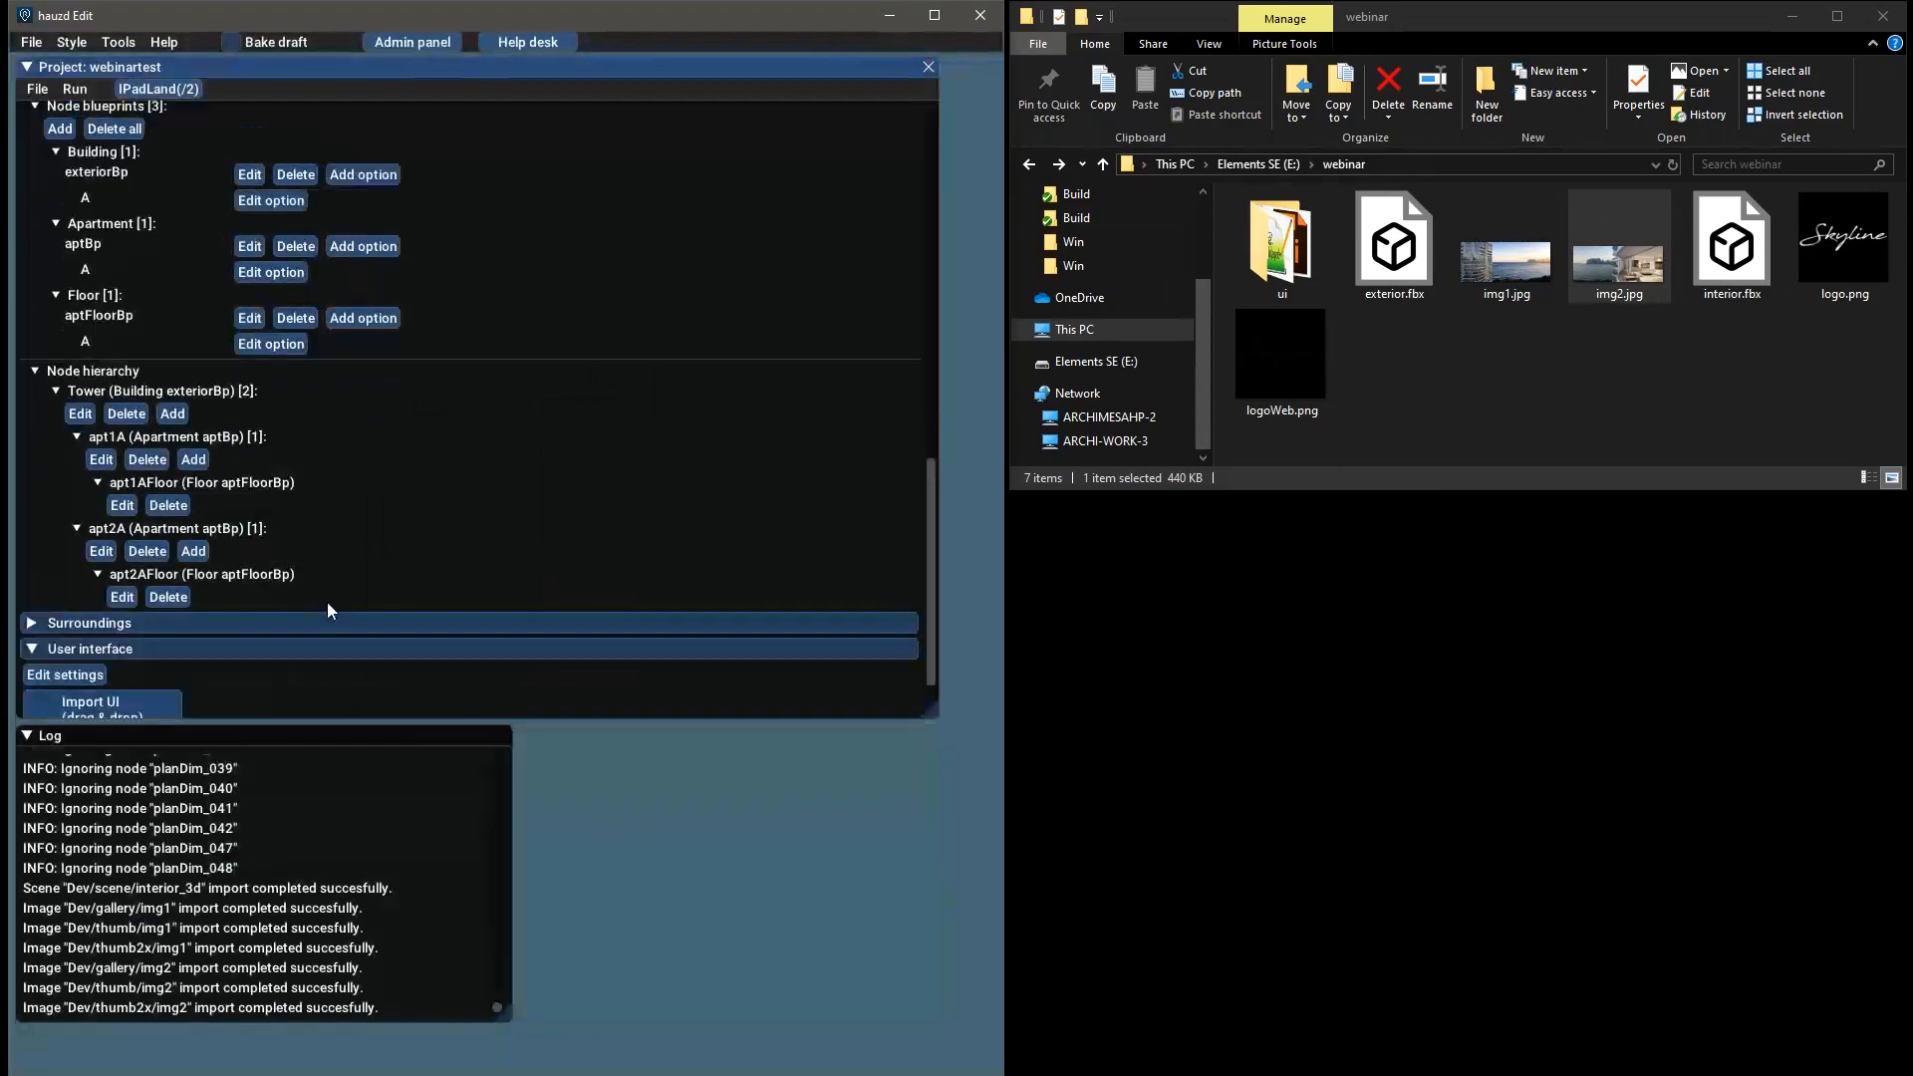
left_click(102, 551)
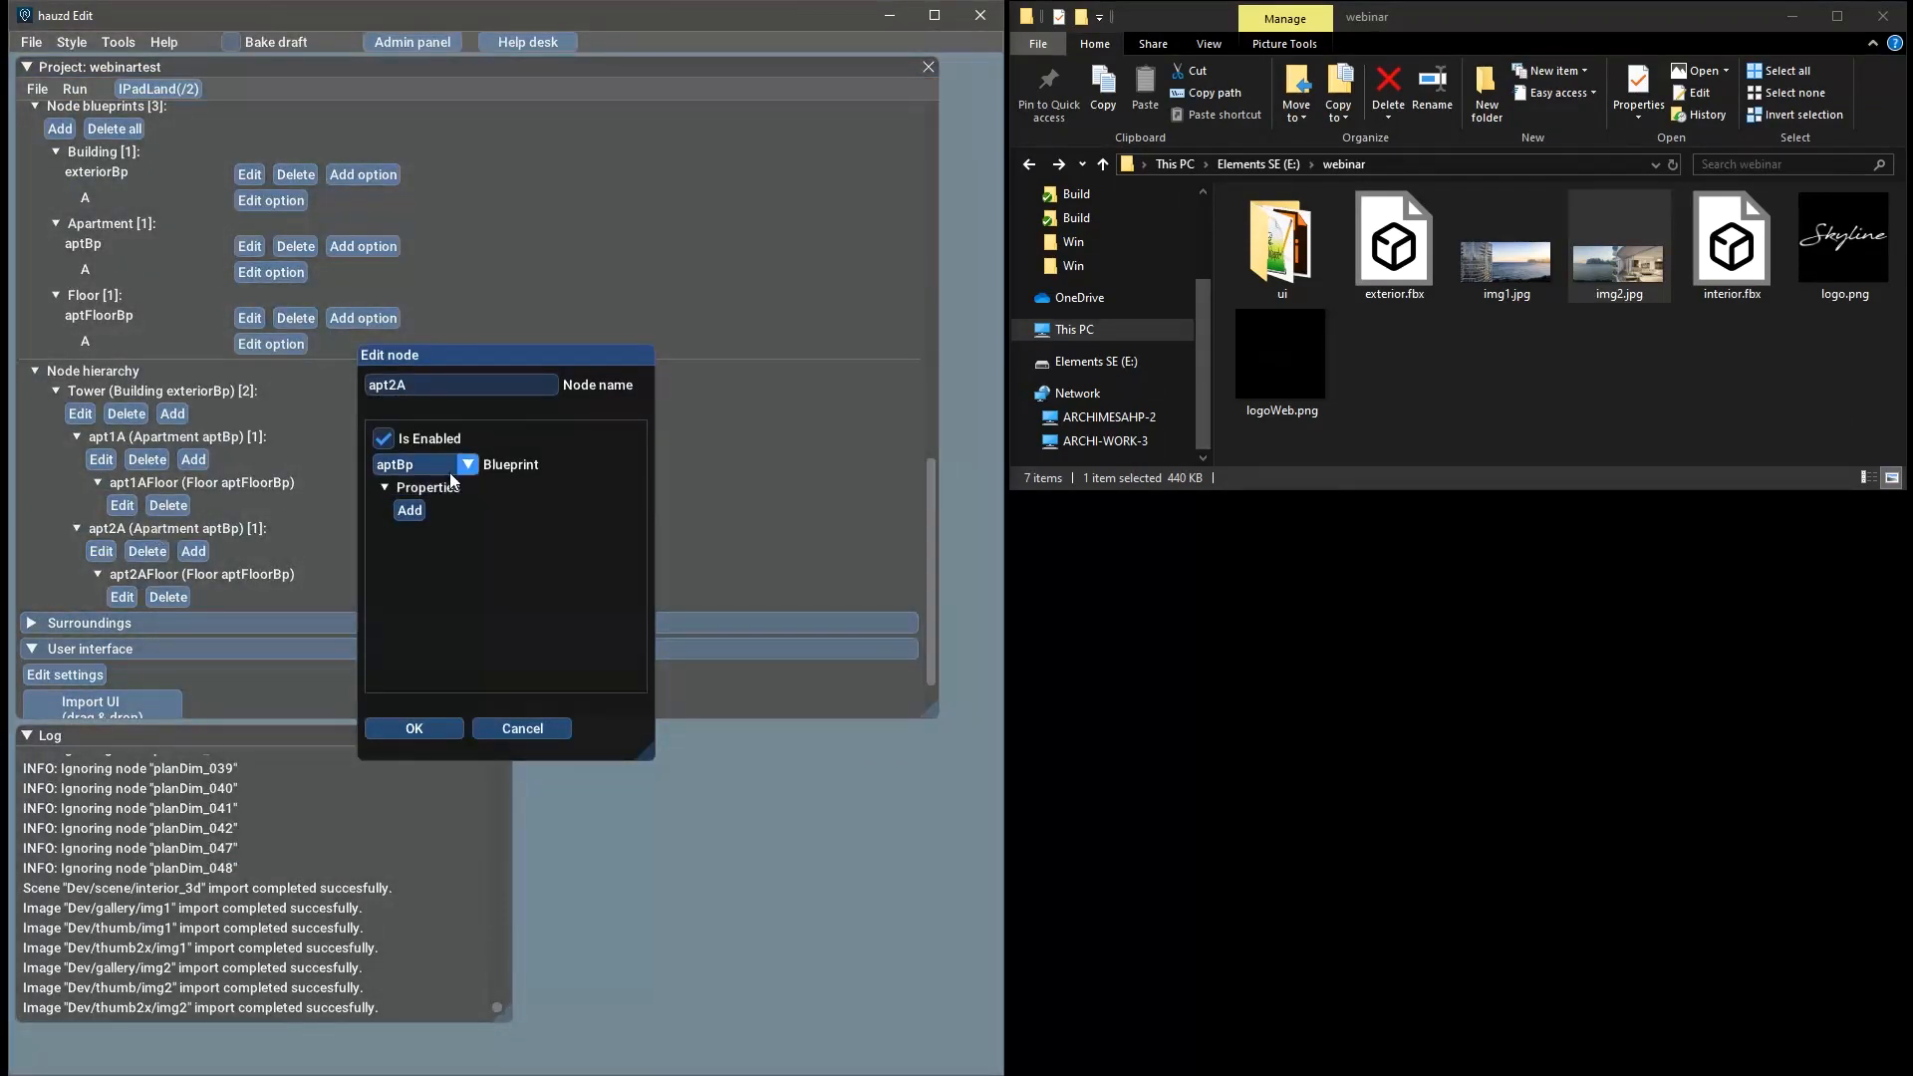
left_click(410, 510)
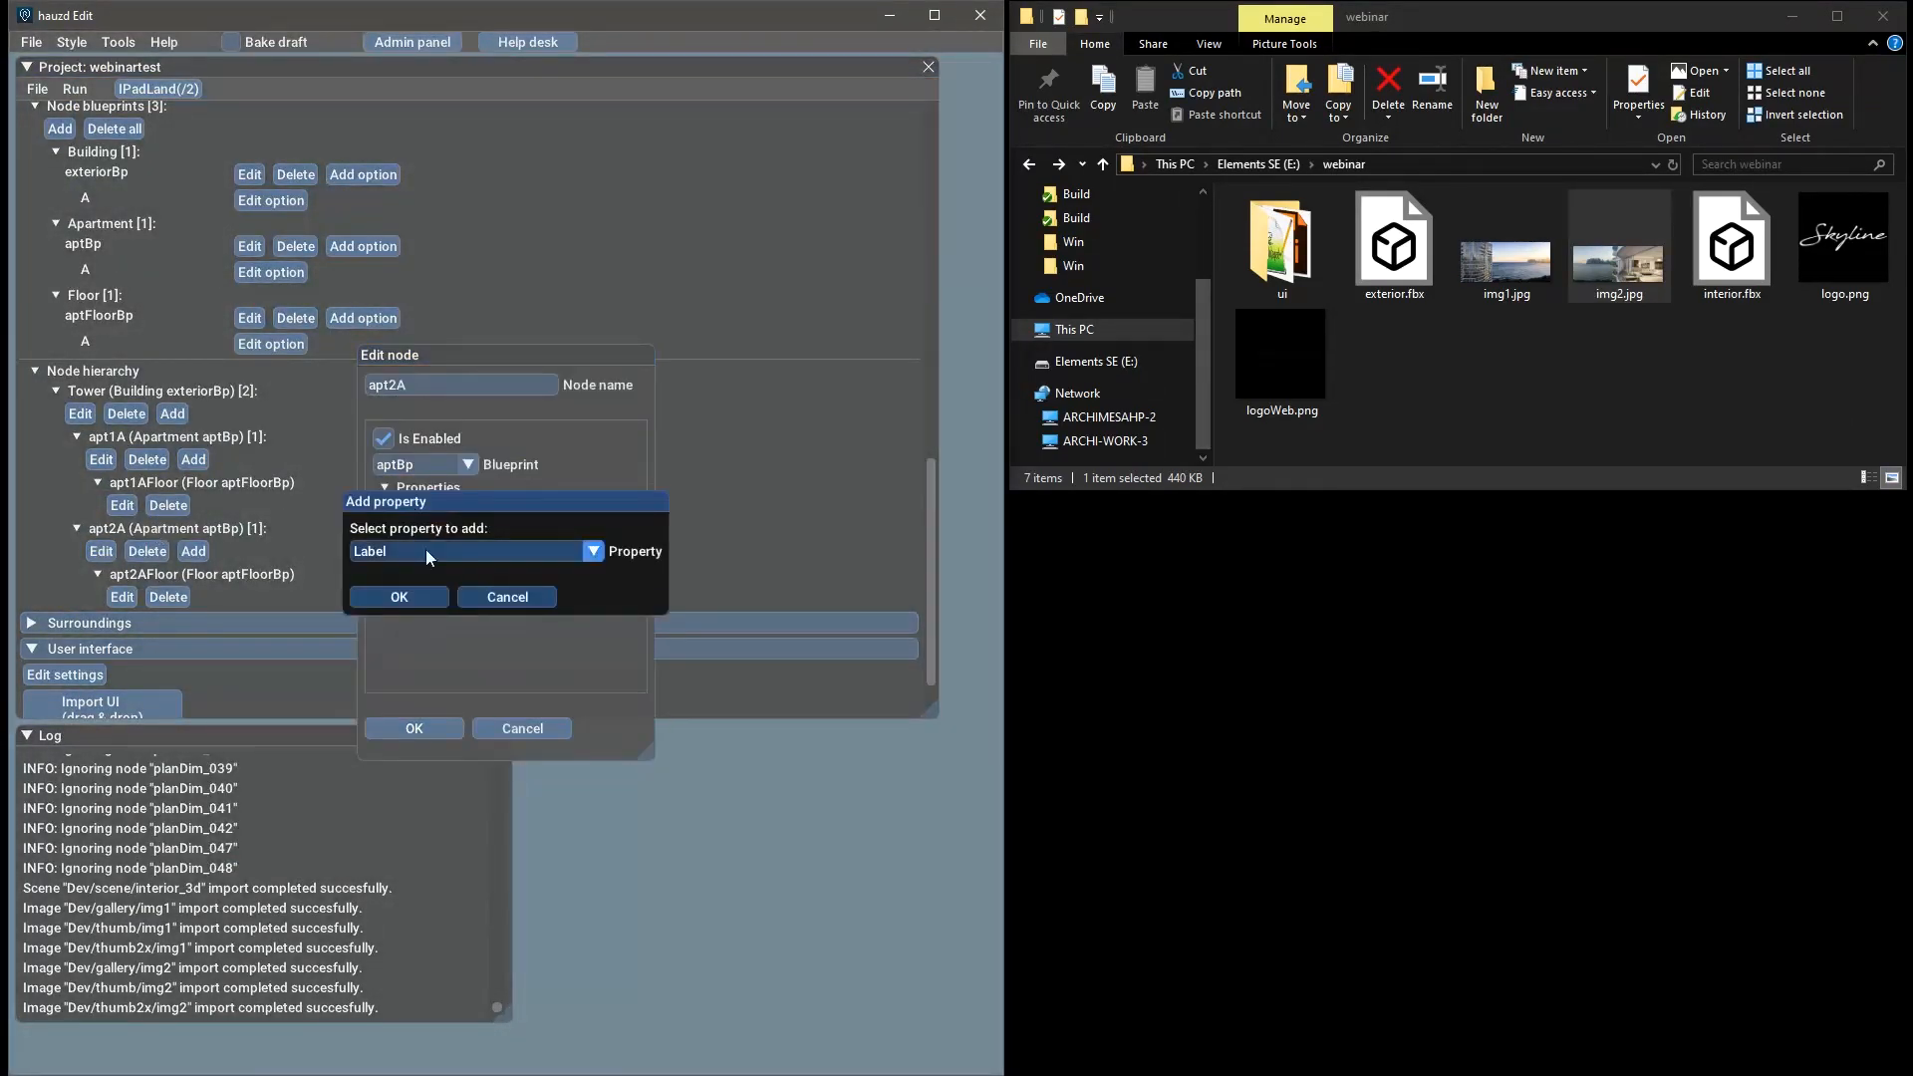
Add the Label property to the apt2A node and save the node
left_click(404, 600)
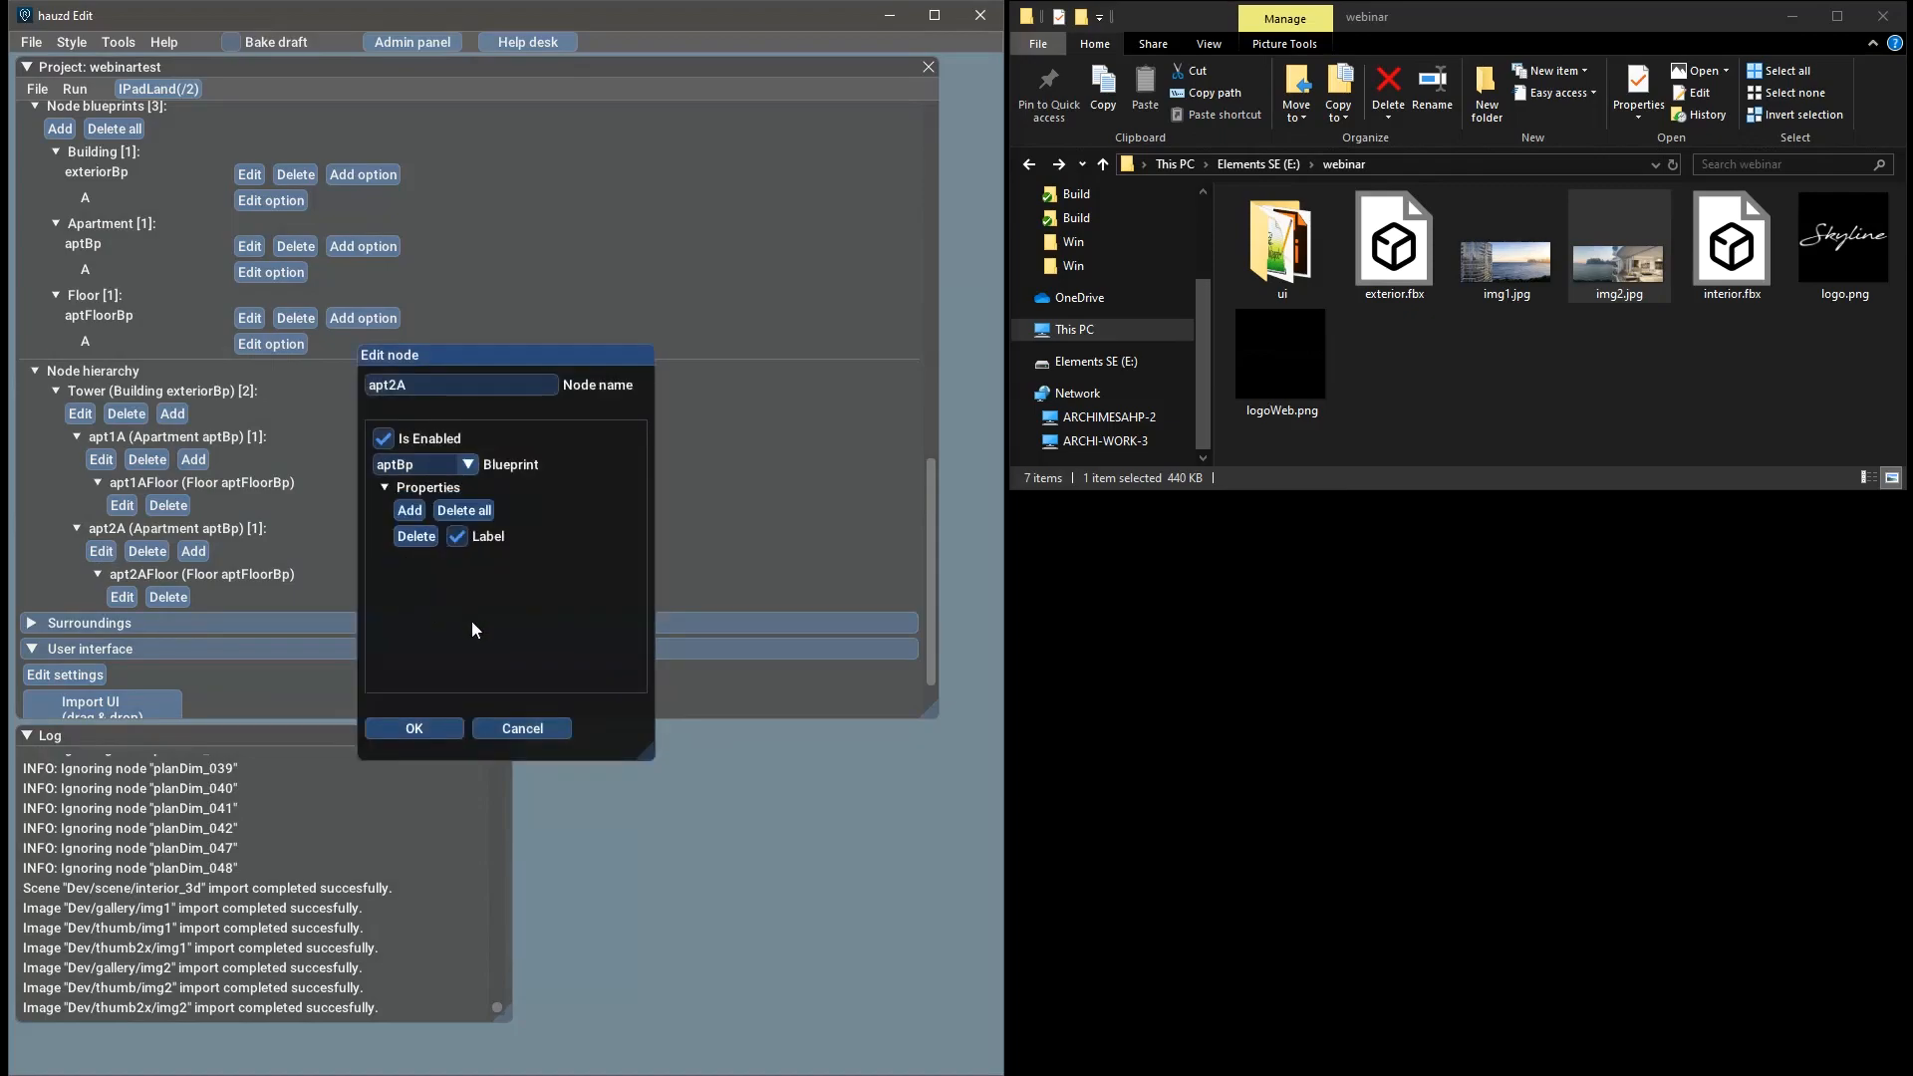
left_click(445, 732)
Run the IPadLand preview, enter the Tower view, and select apartments apt1A and apt2A on the building
scroll(320, 528, "down", 1)
scroll(319, 522, "up", 3)
scroll(320, 524, "up", 4)
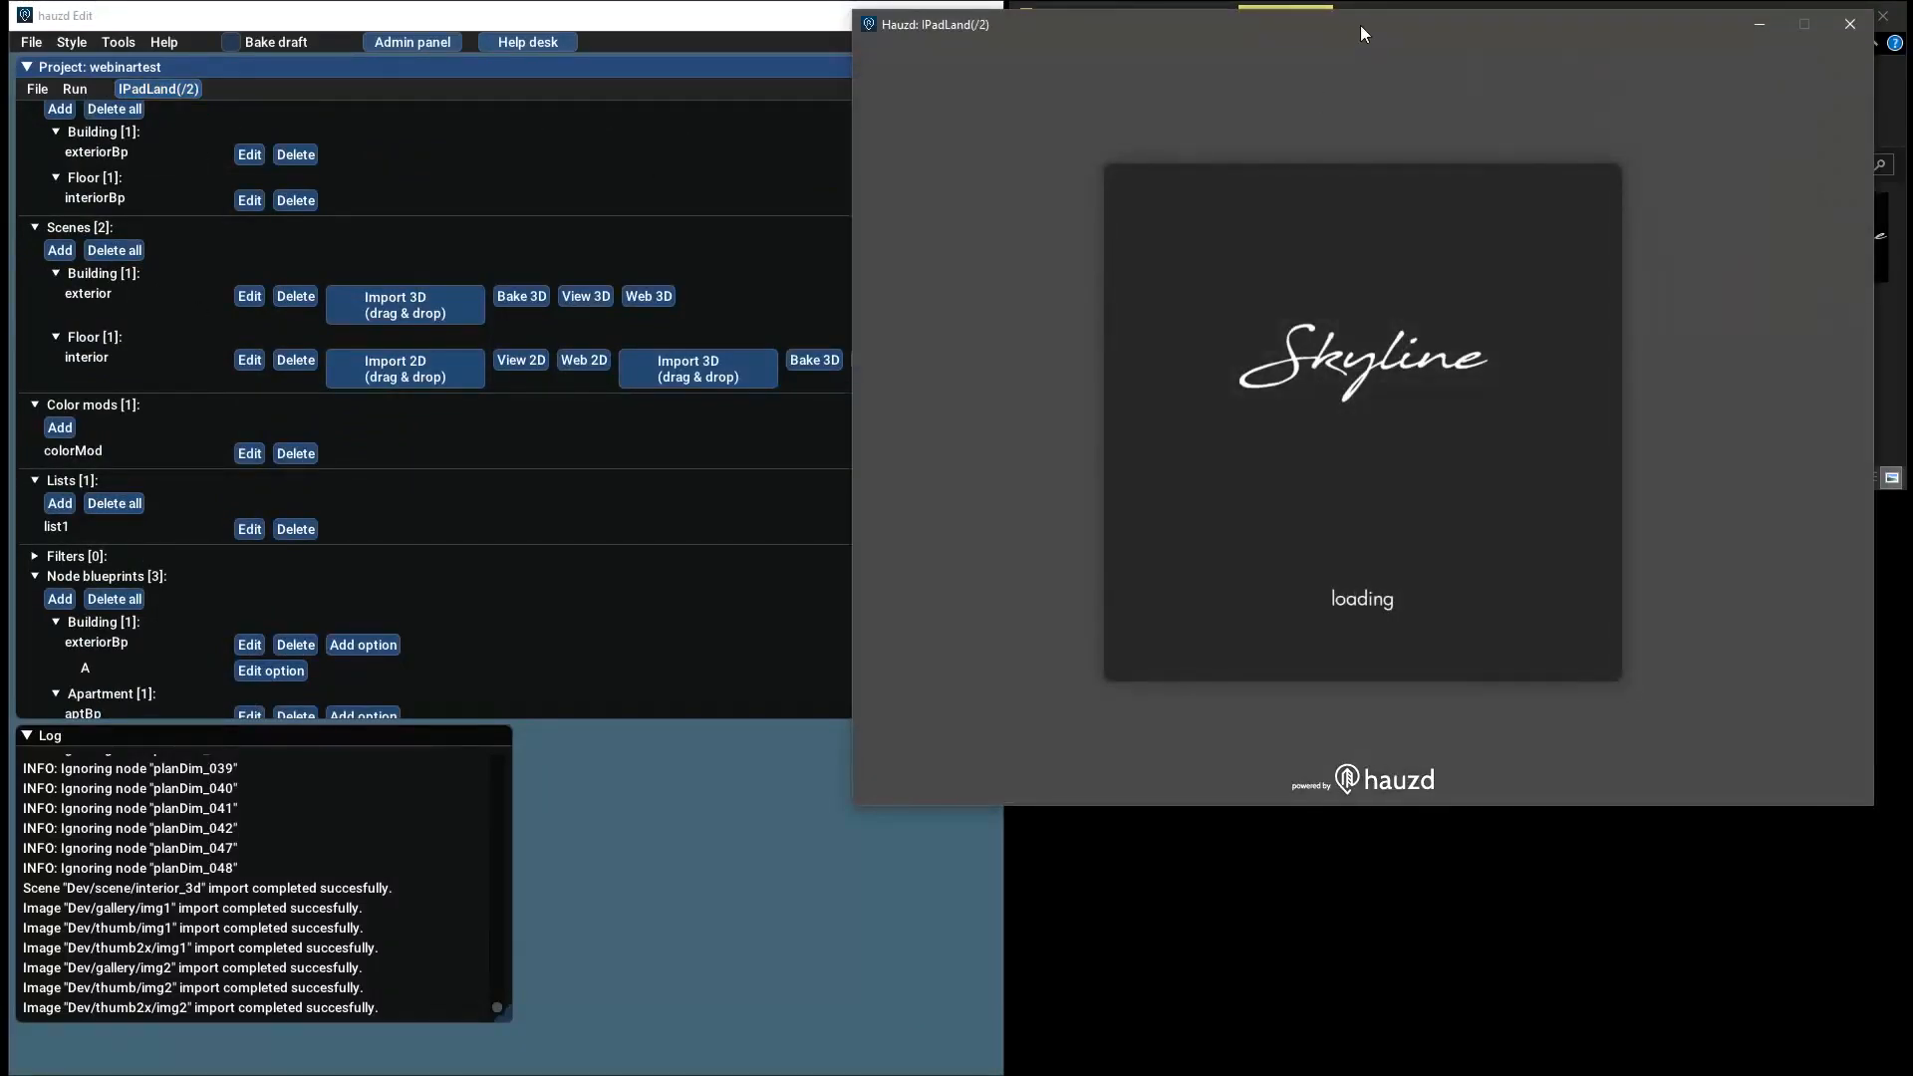
left_click_drag(1360, 26, 769, 168)
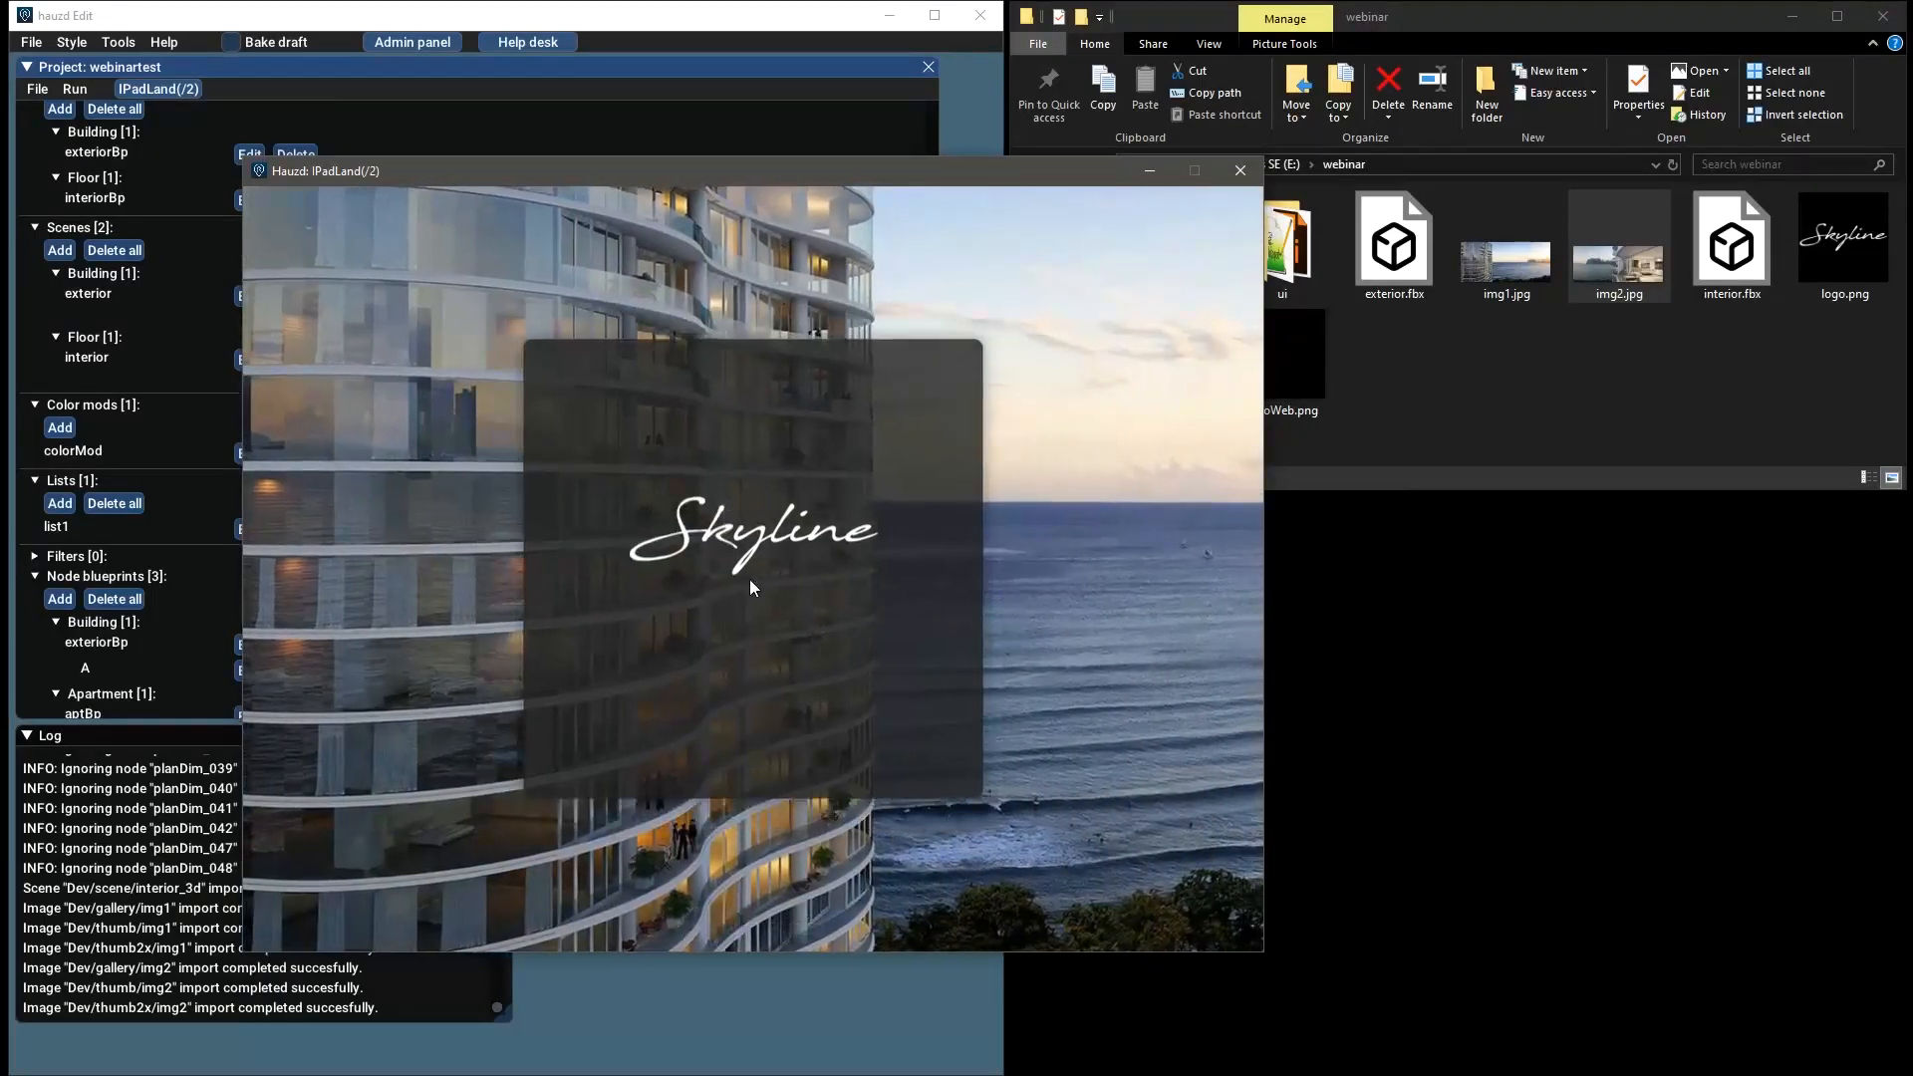
left_click(751, 580)
left_click(842, 725)
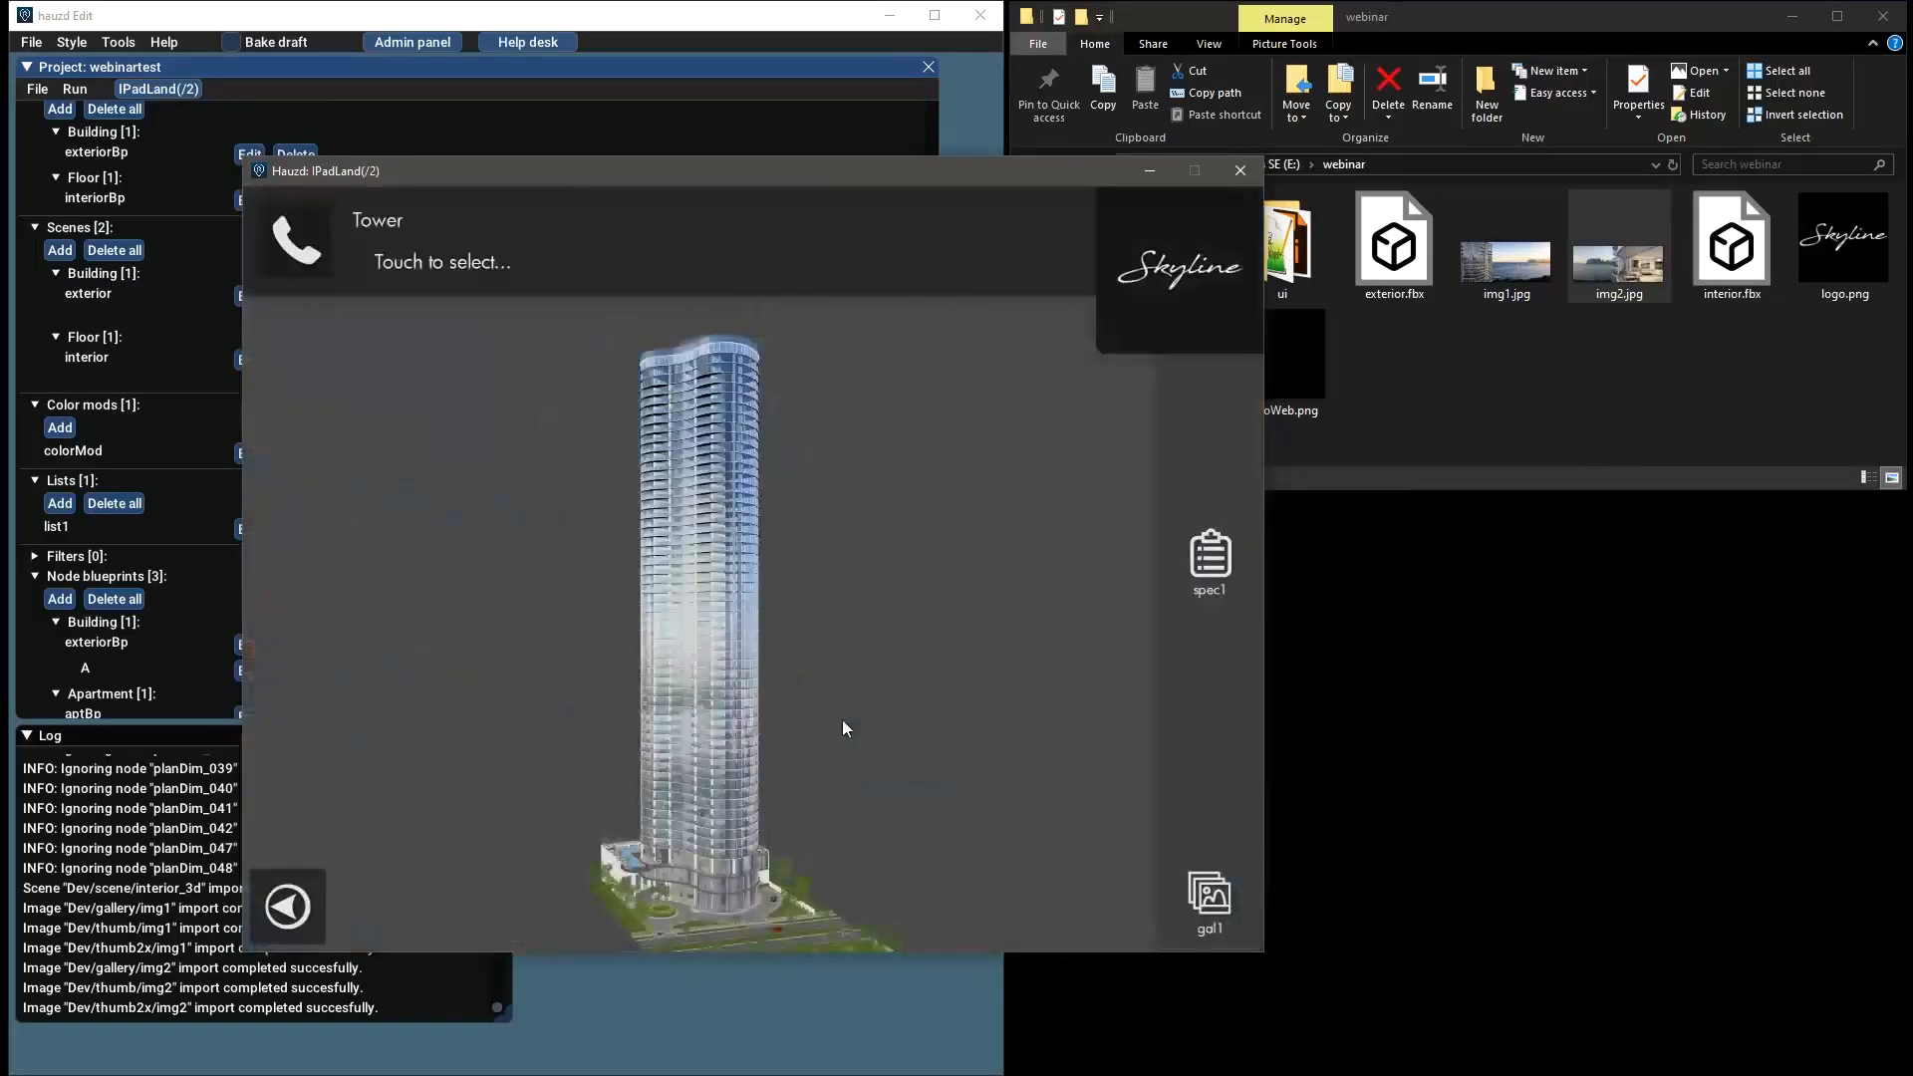
left_click(660, 841)
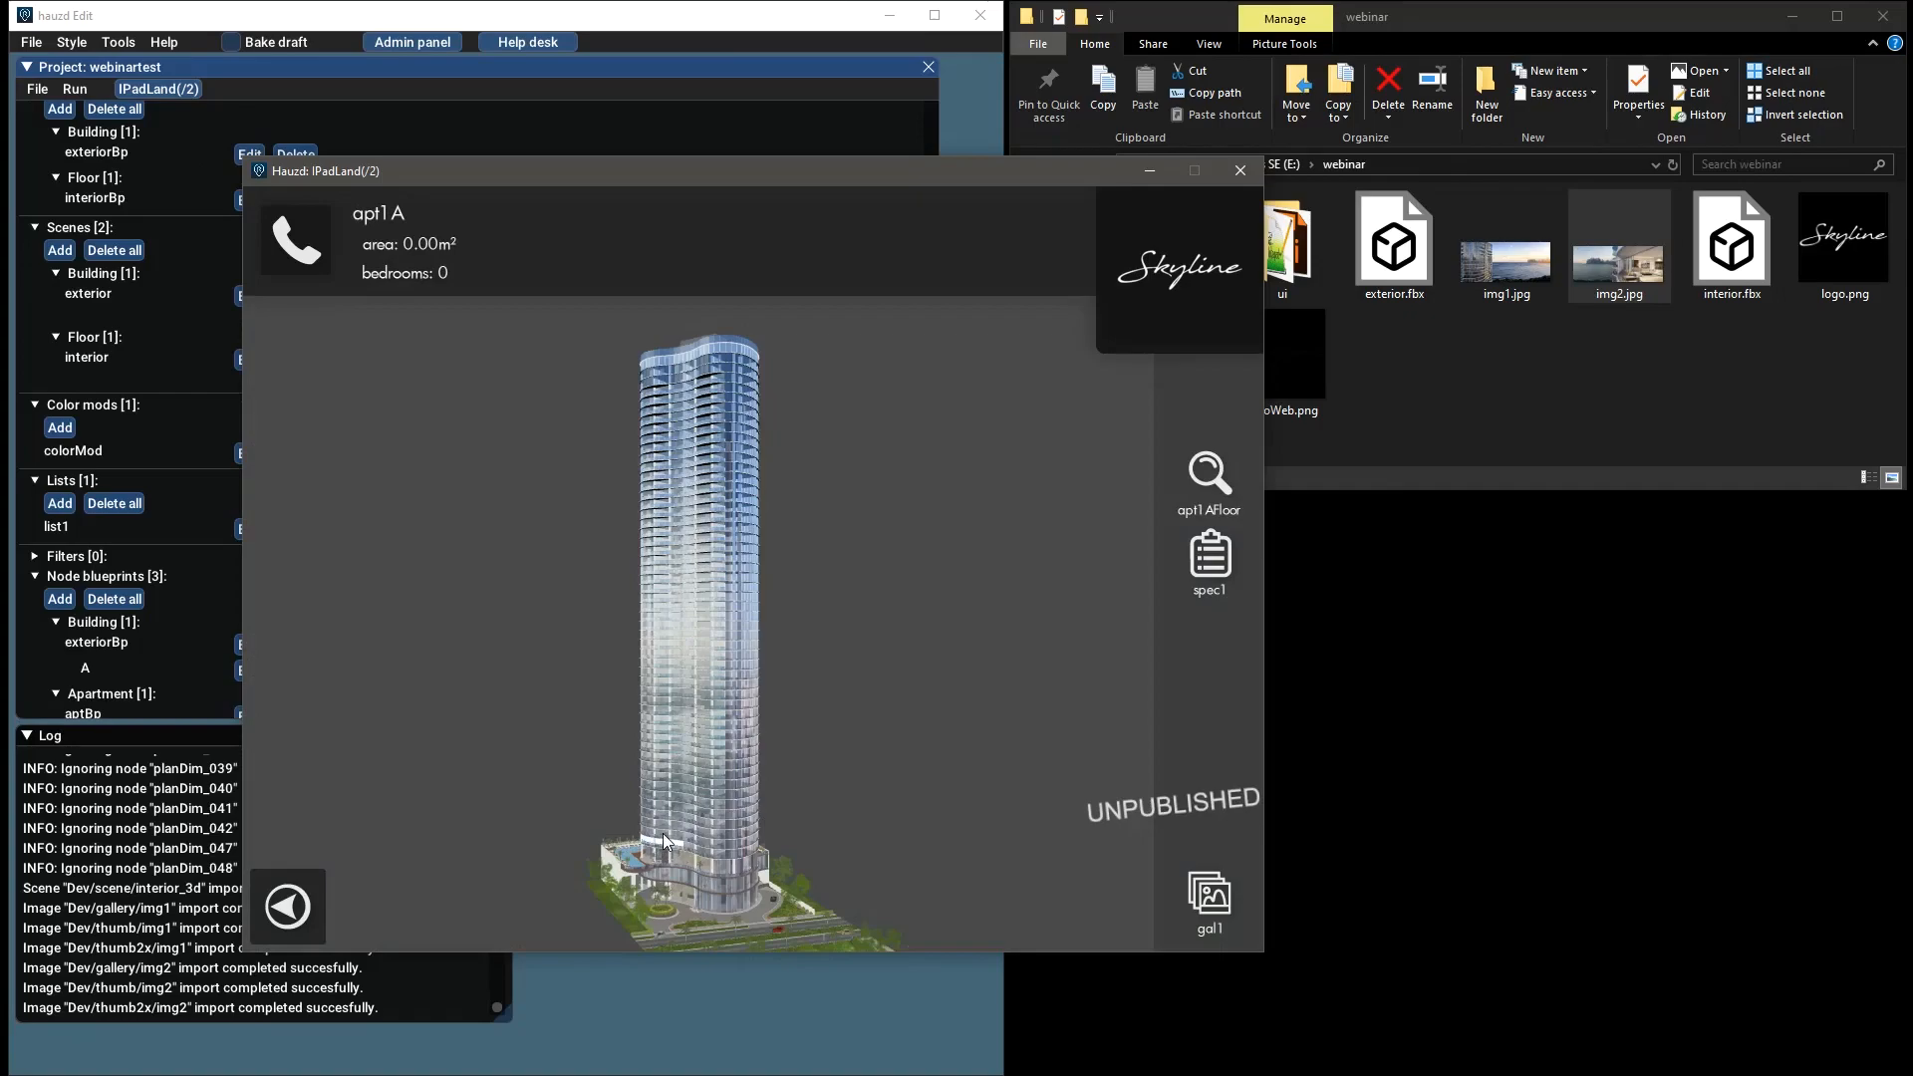
left_click(662, 833)
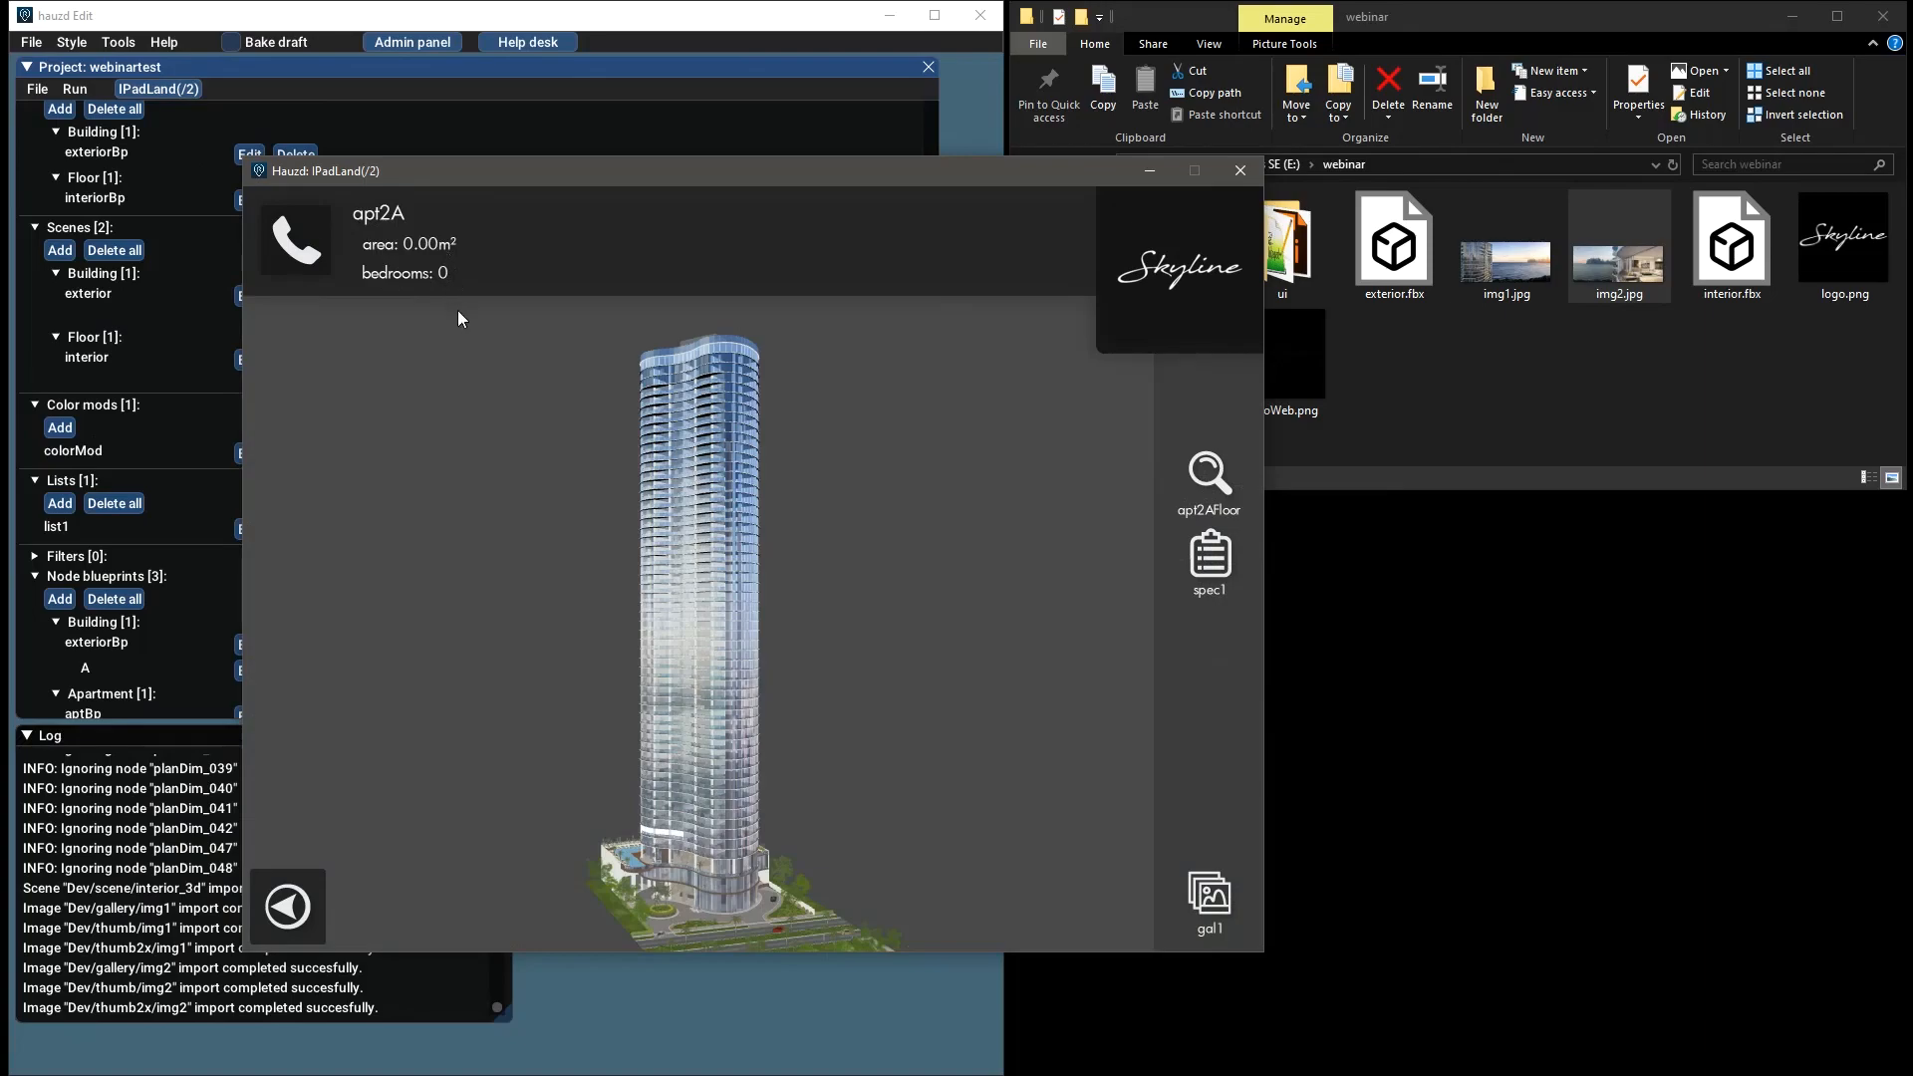
Inspect the selected apt2A floor on the tower up close, deselect it, and close the preview
left_click_drag(764, 821, 724, 789)
scroll(763, 839, "up", 3)
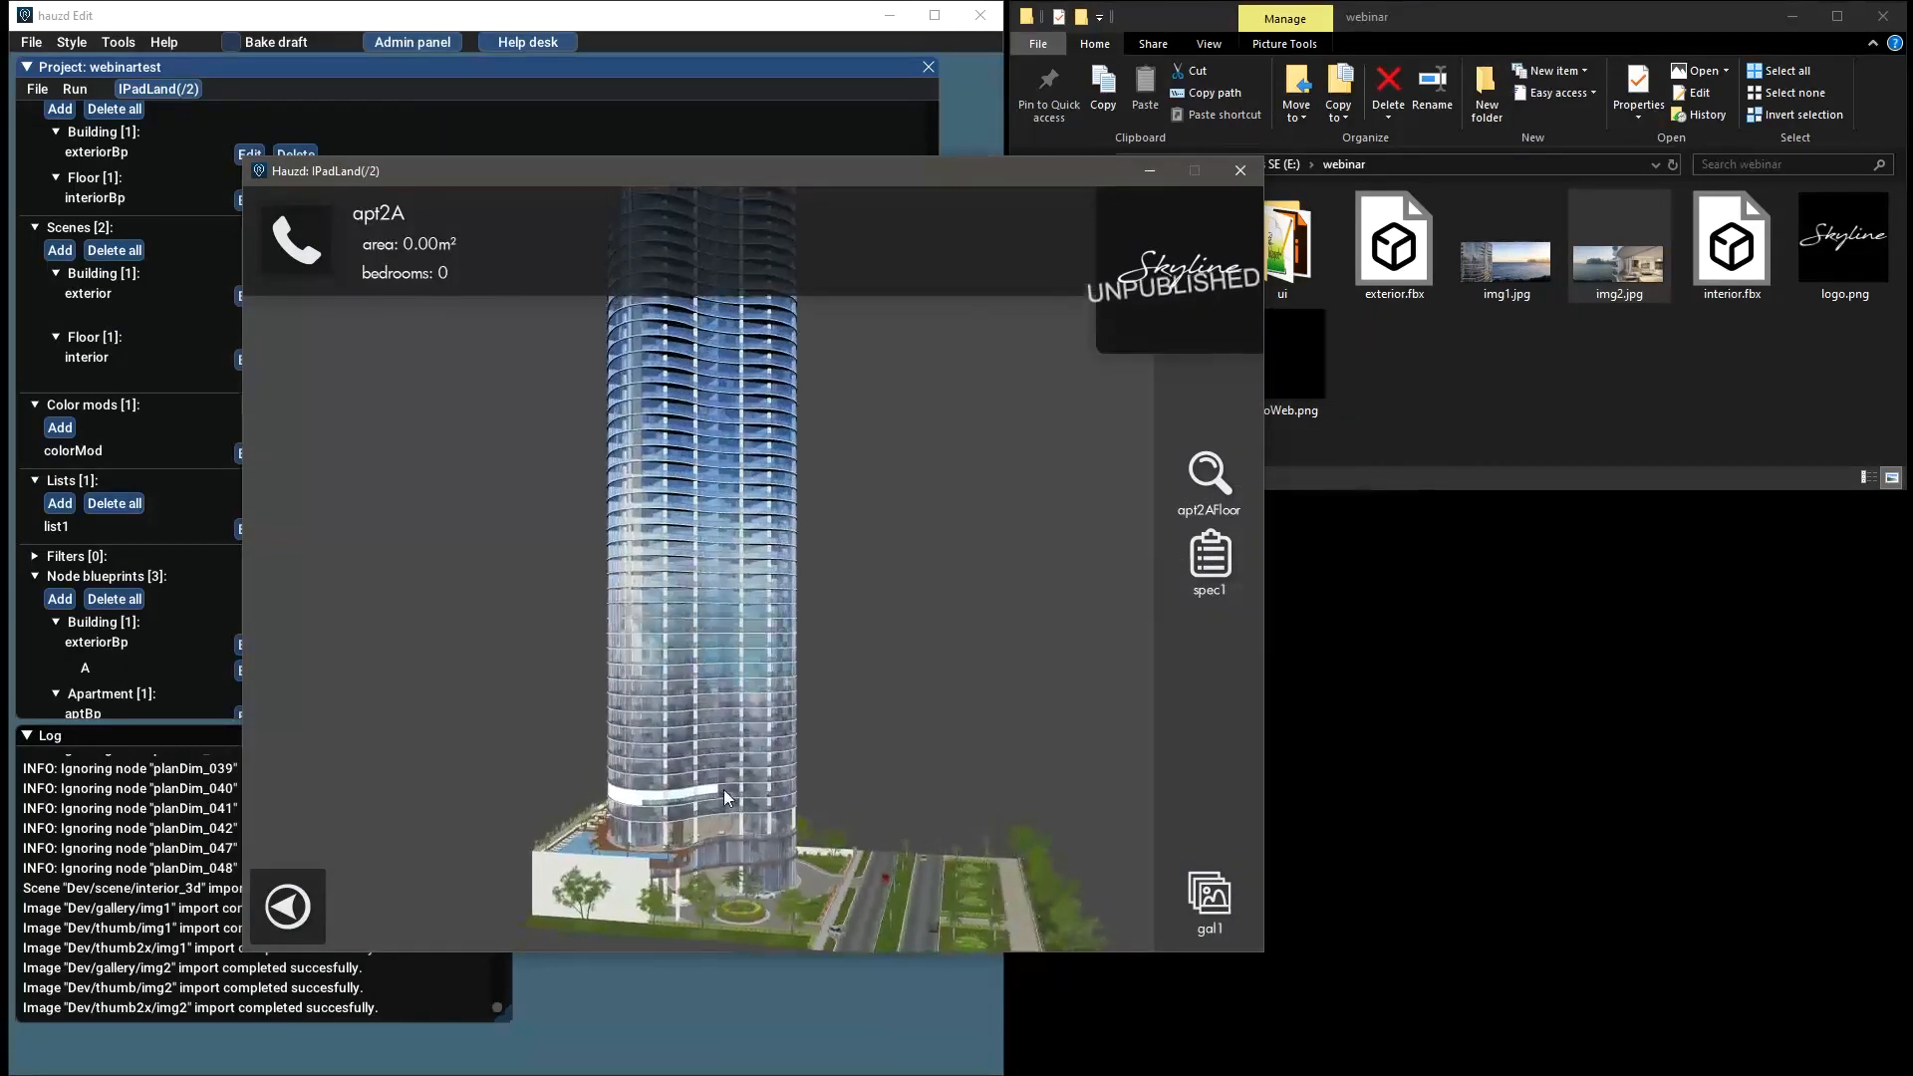
left_click_drag(1001, 691, 890, 696)
left_click(919, 683)
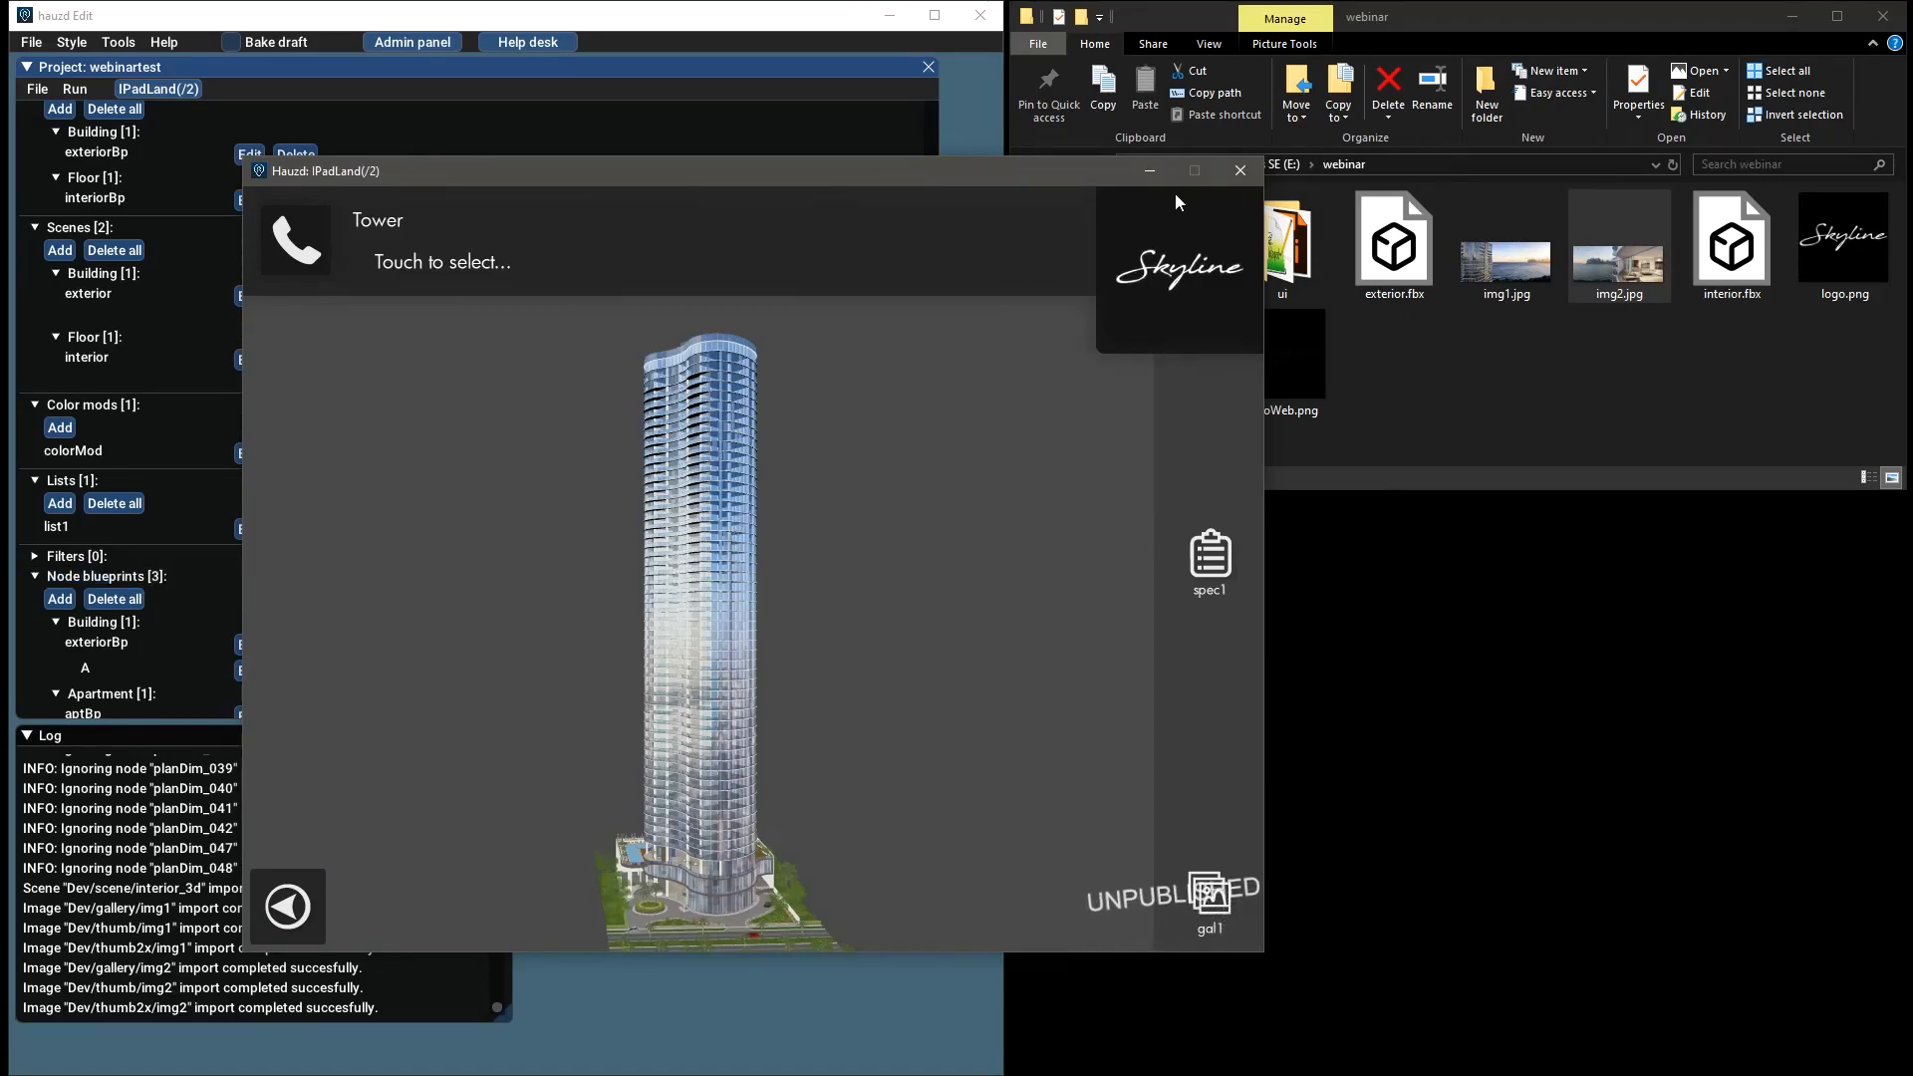
left_click(1241, 170)
Assign list1 as the list for option A of the exteriorBp building blueprint
scroll(206, 547, "down", 2)
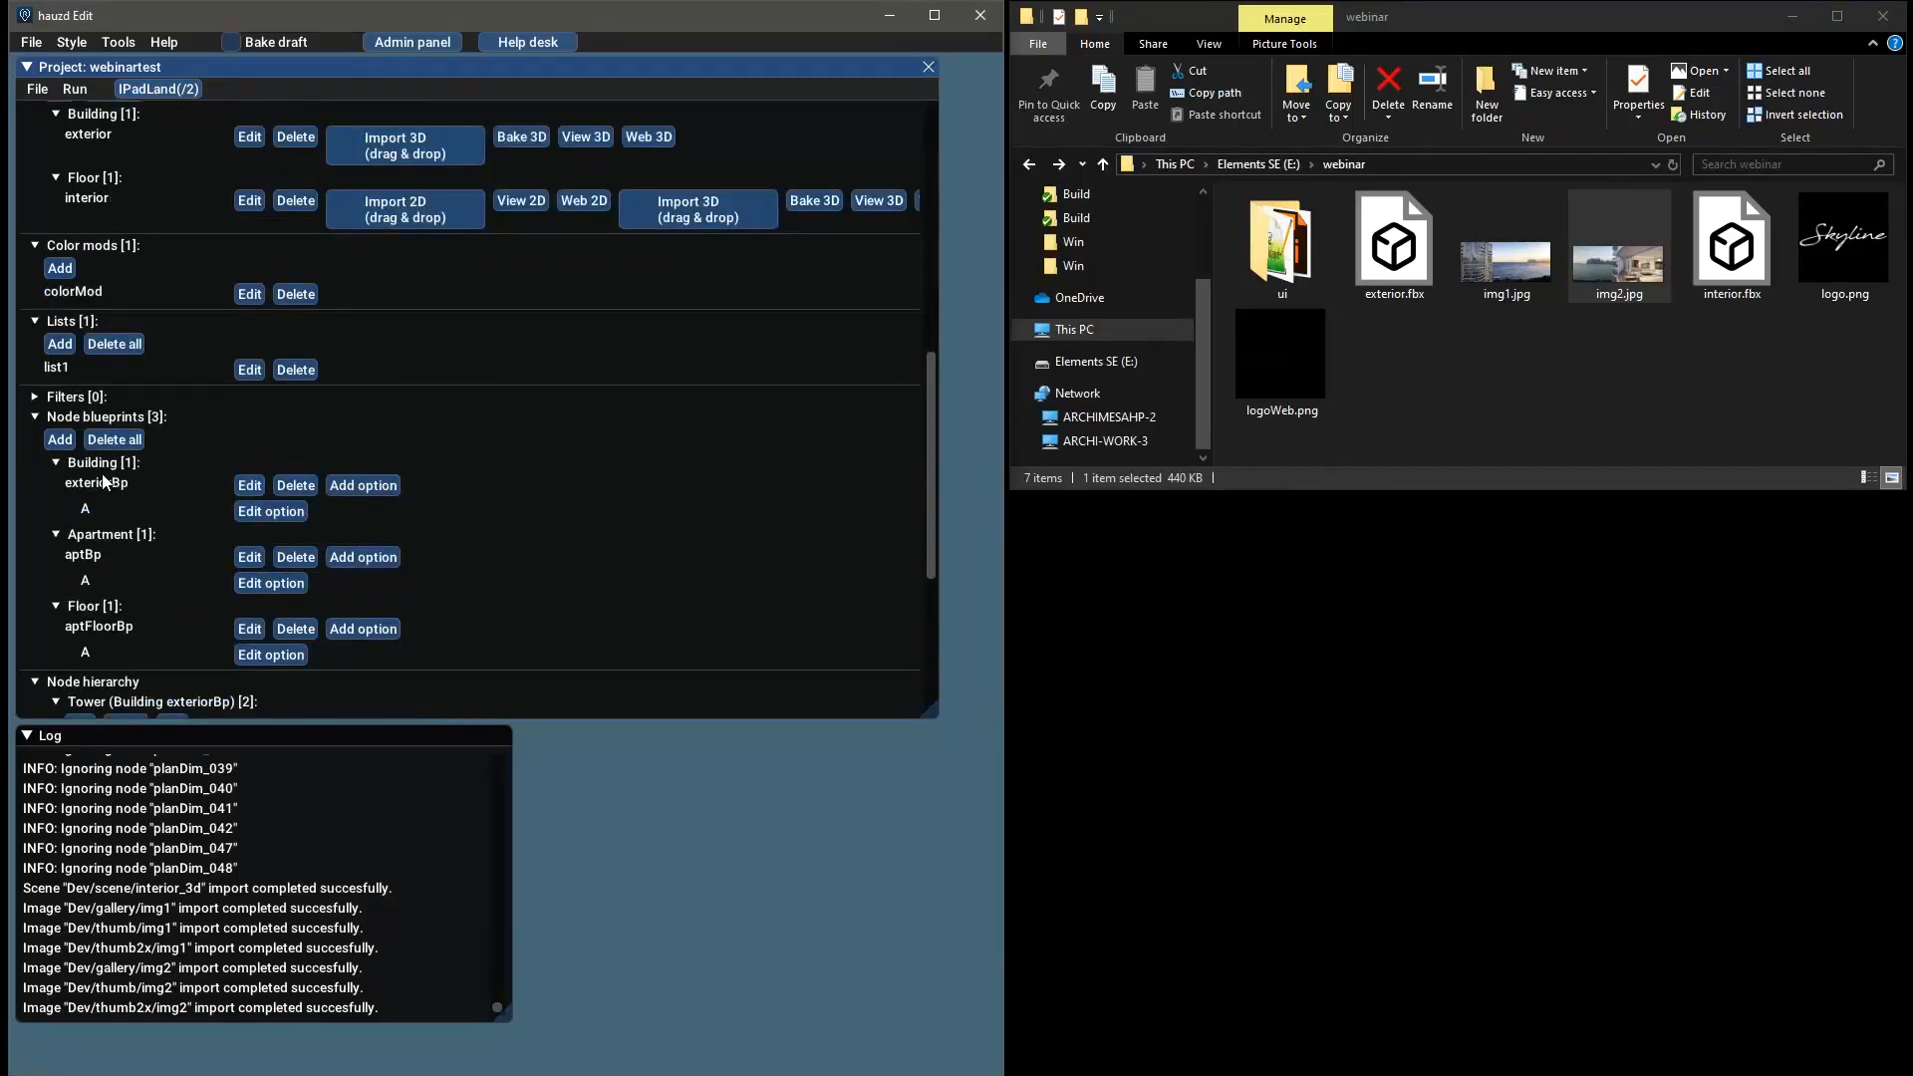
left_click(278, 513)
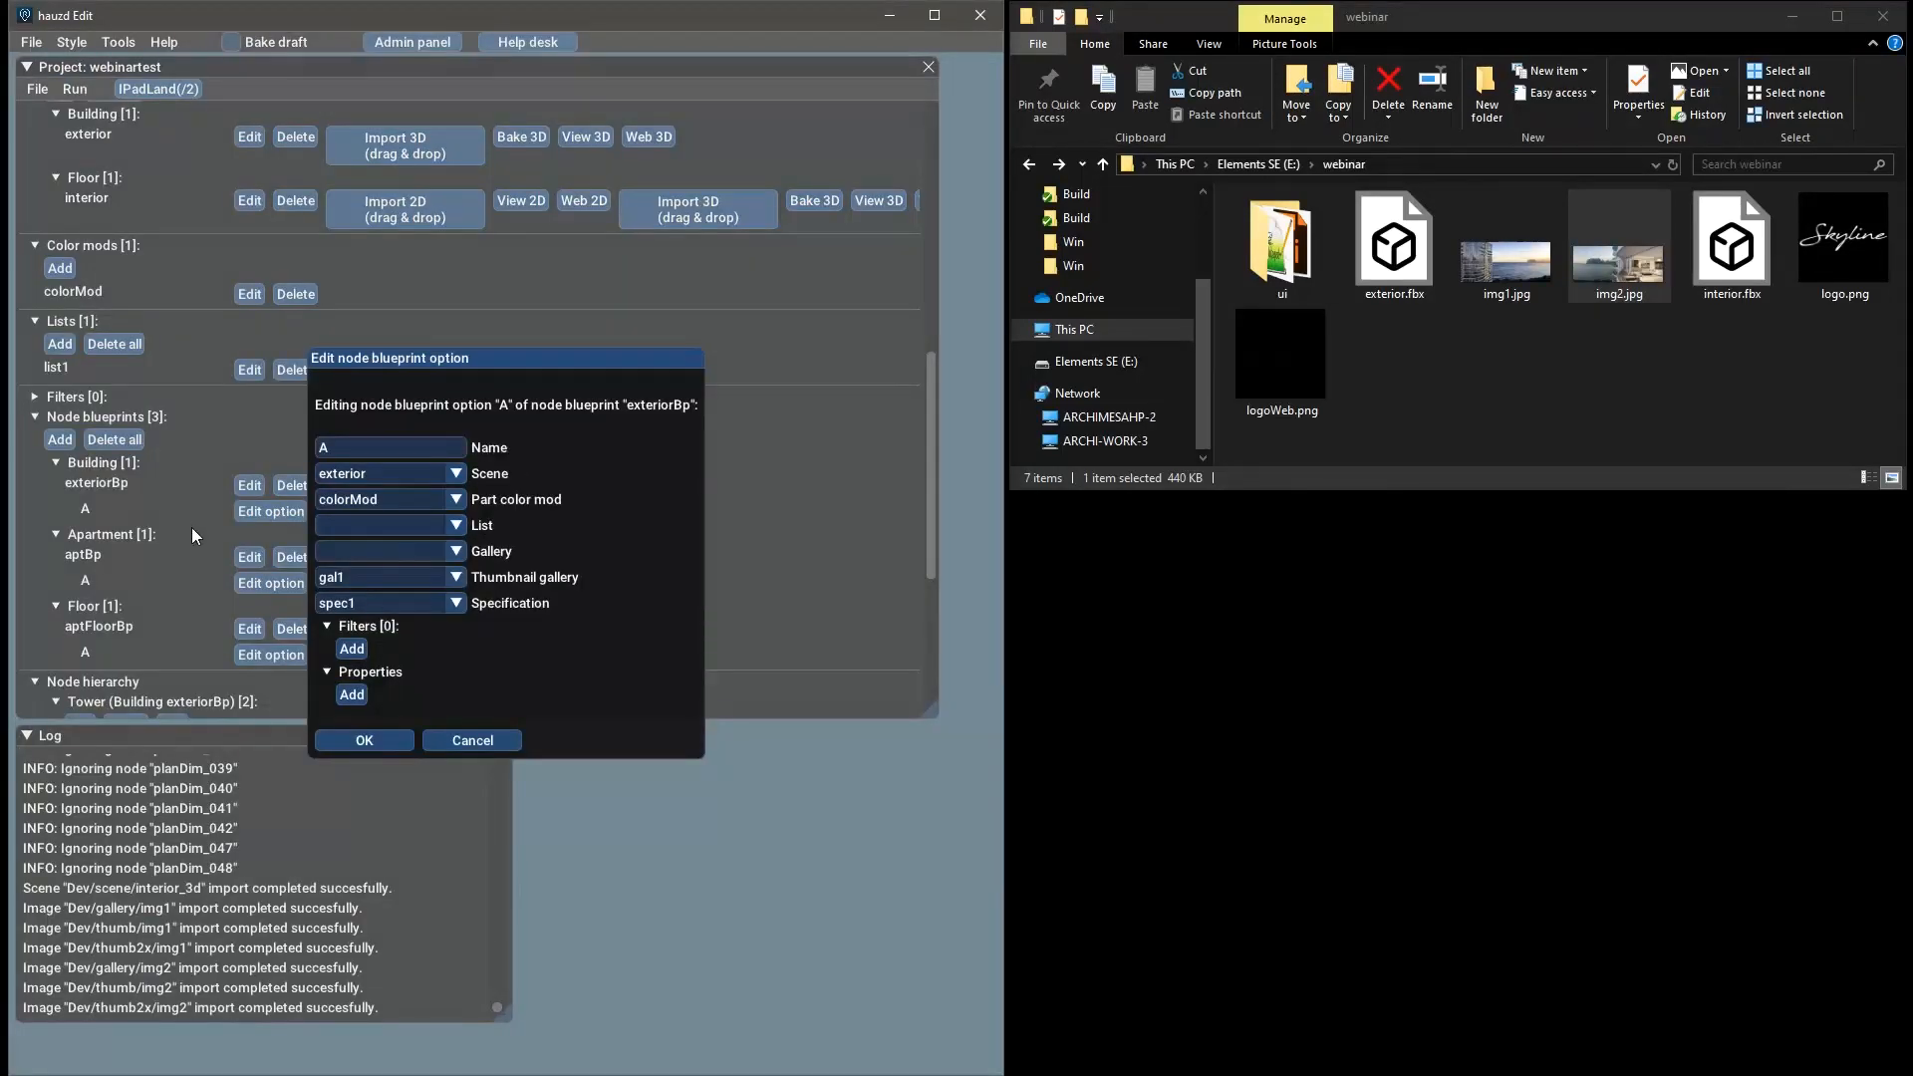
left_click(461, 529)
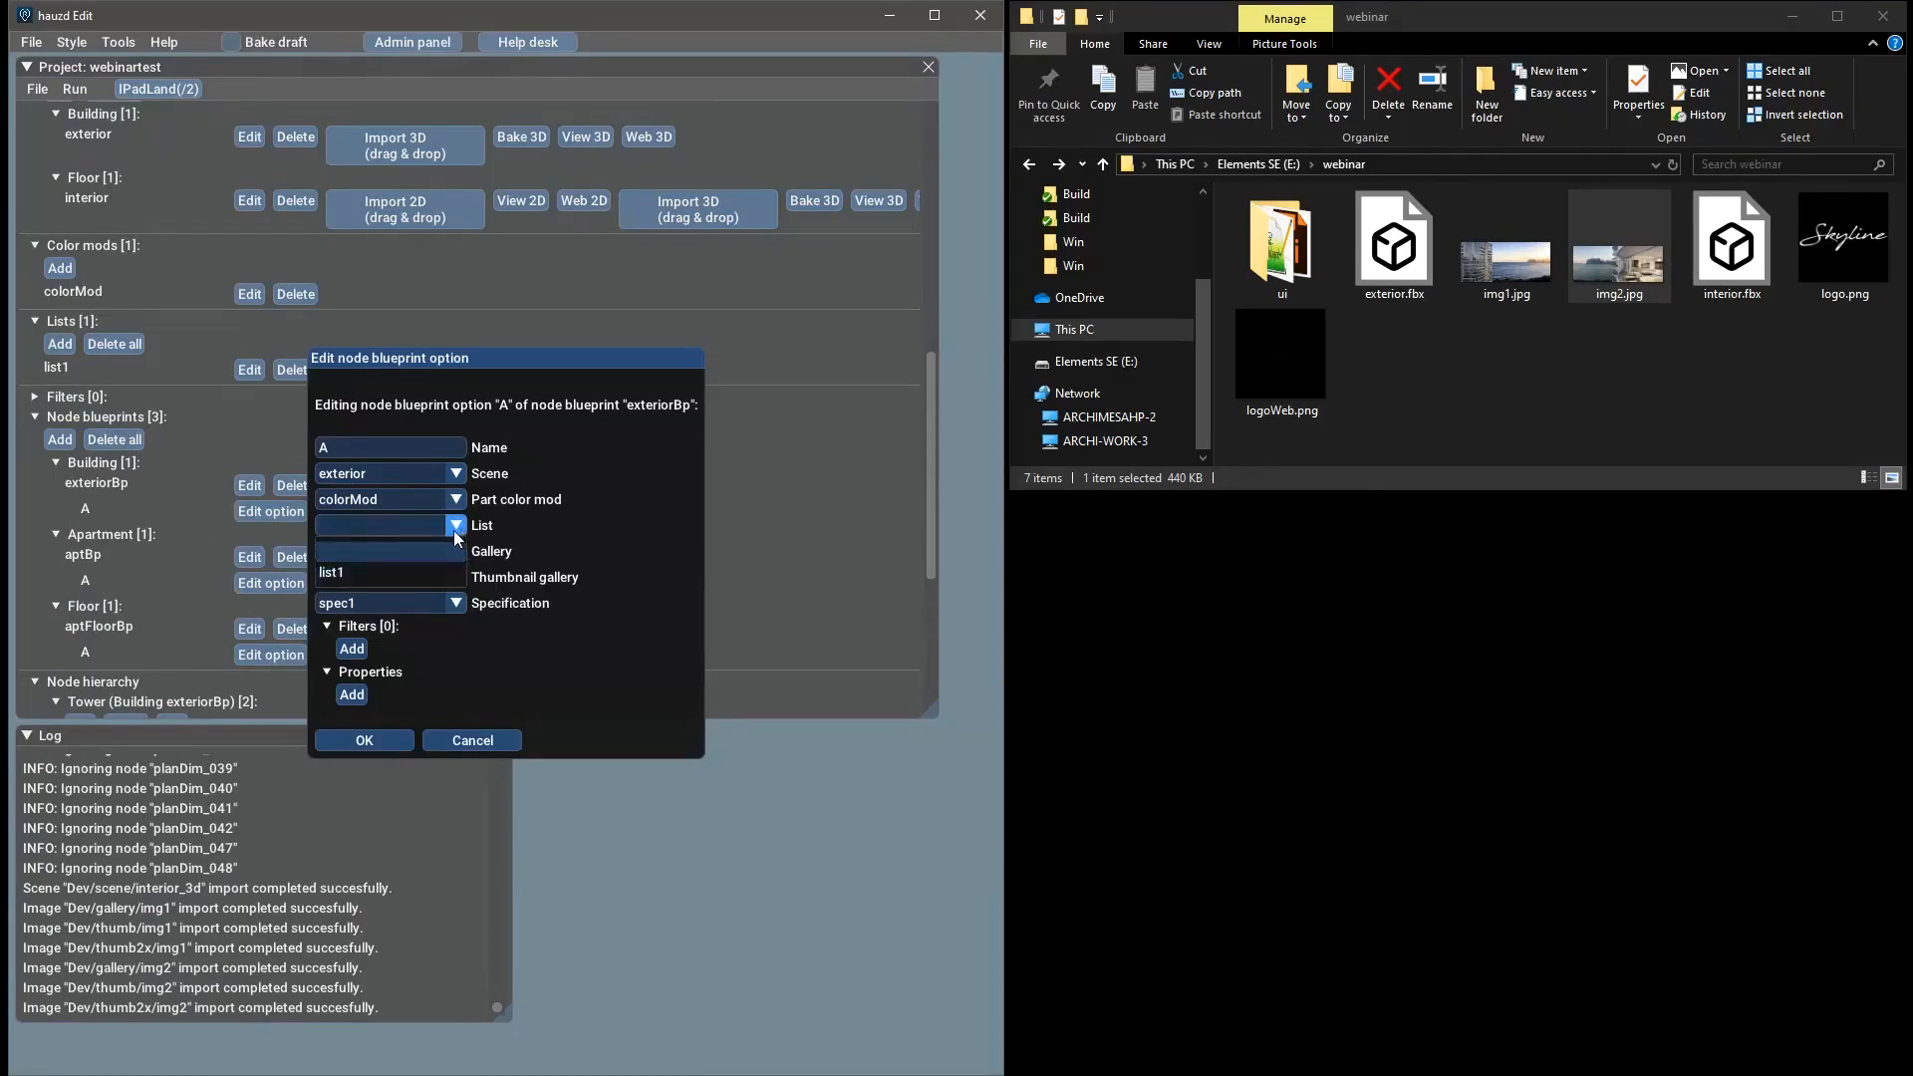
left_click(343, 572)
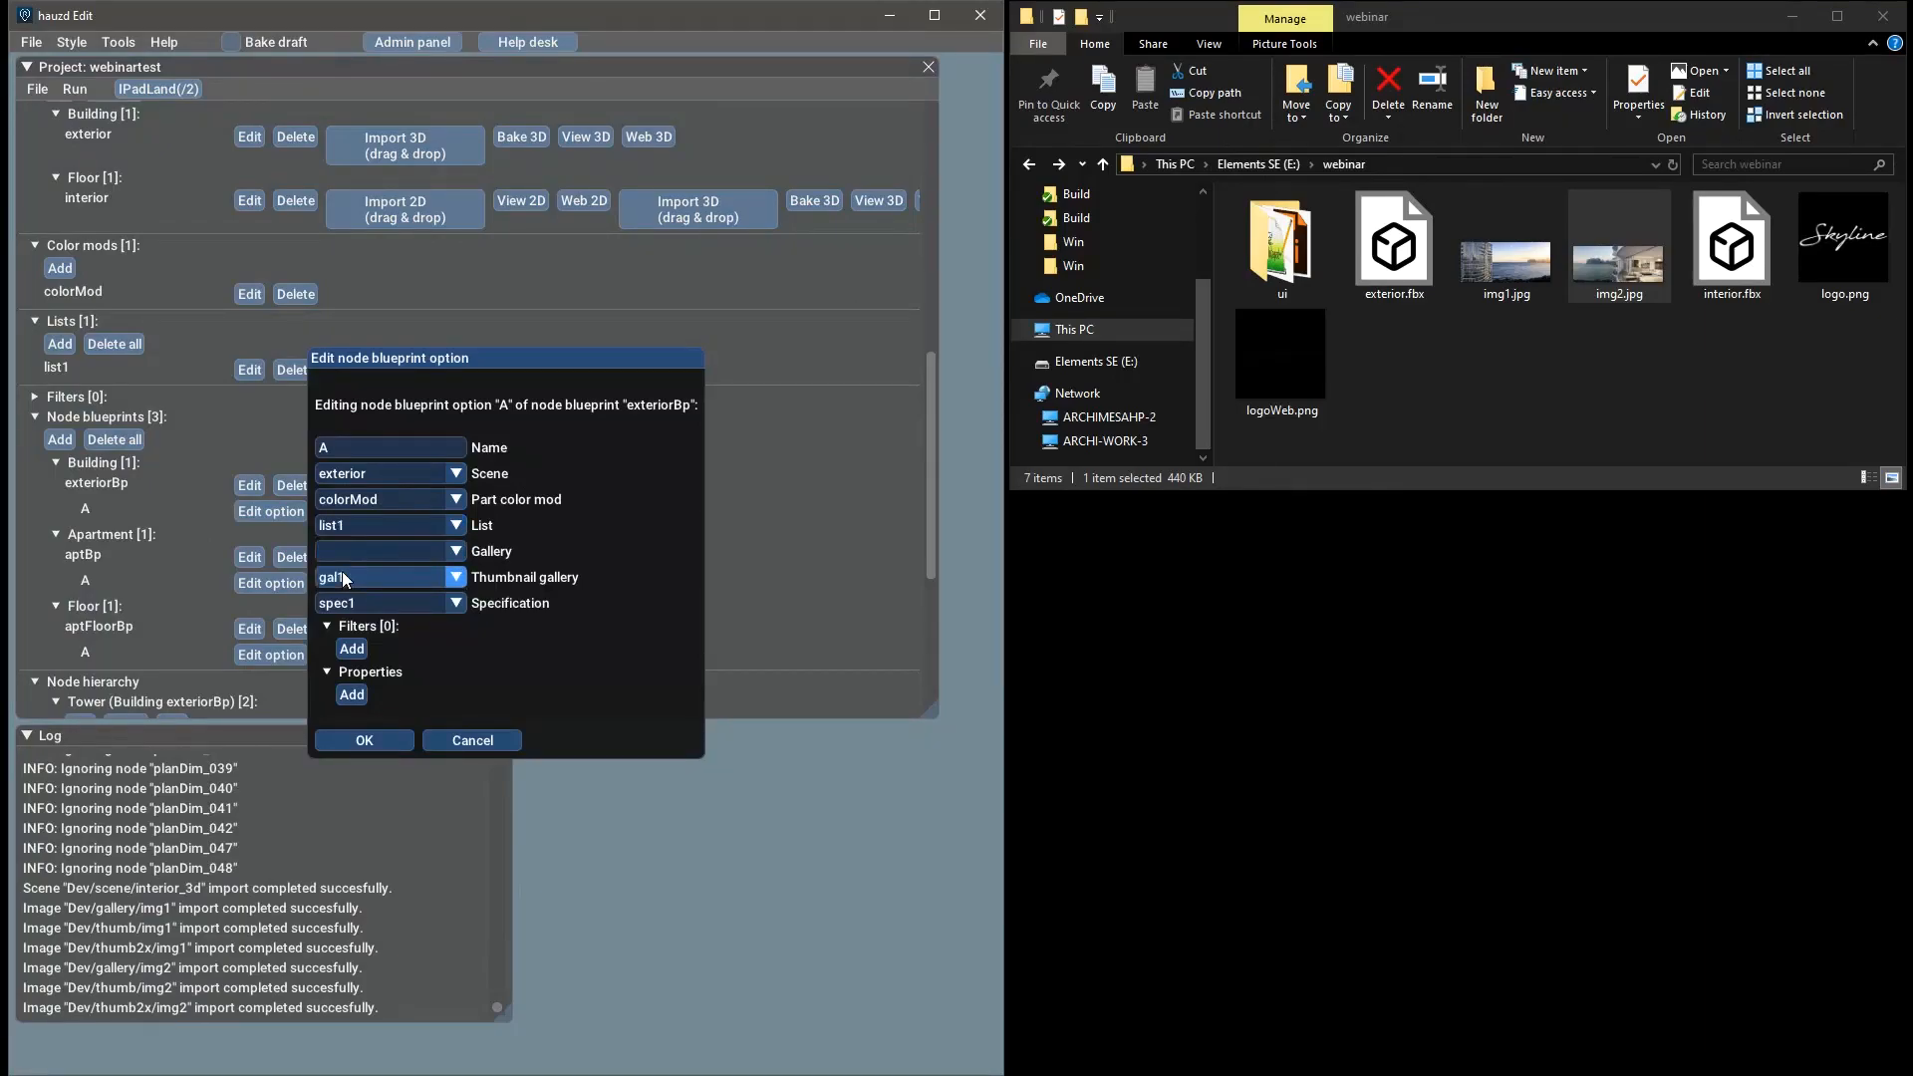
left_click(365, 740)
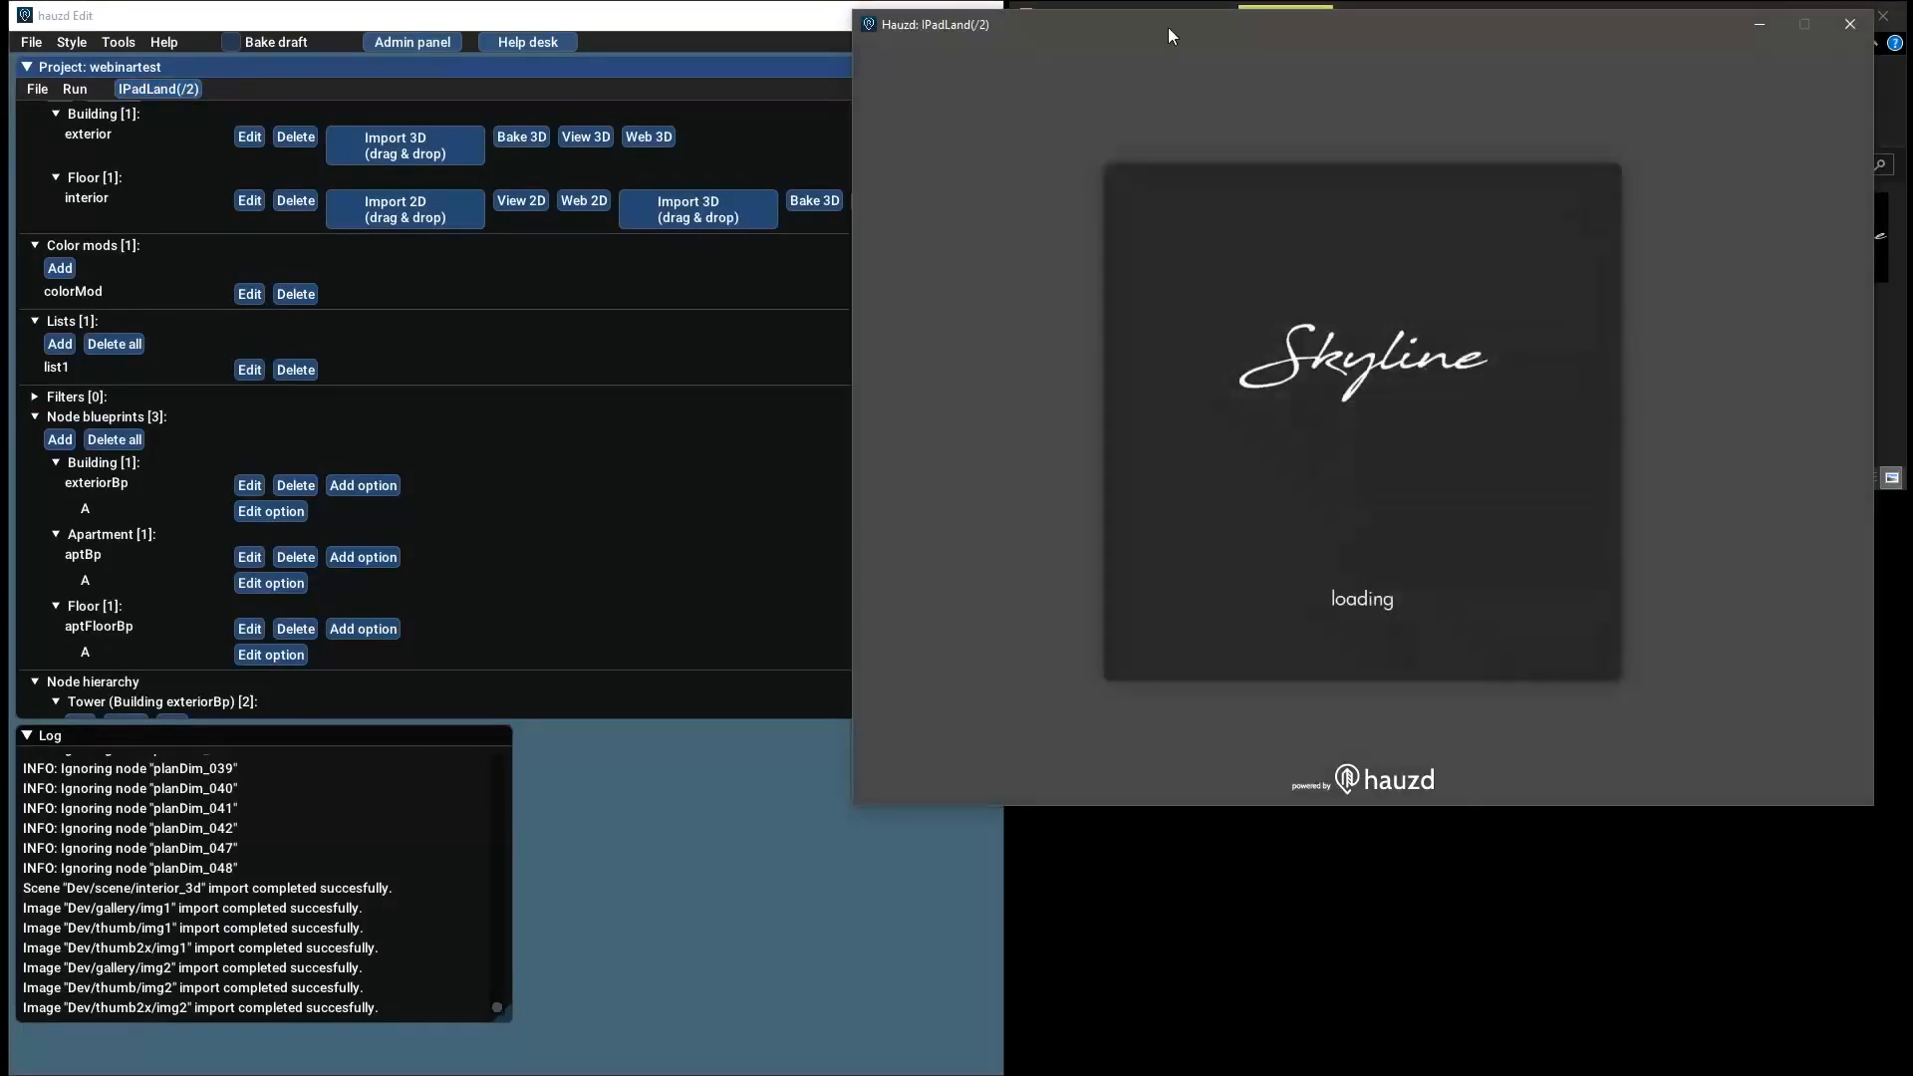
Run the IPadLand preview again and open list1 from the Tower view
left_click_drag(1168, 27, 536, 208)
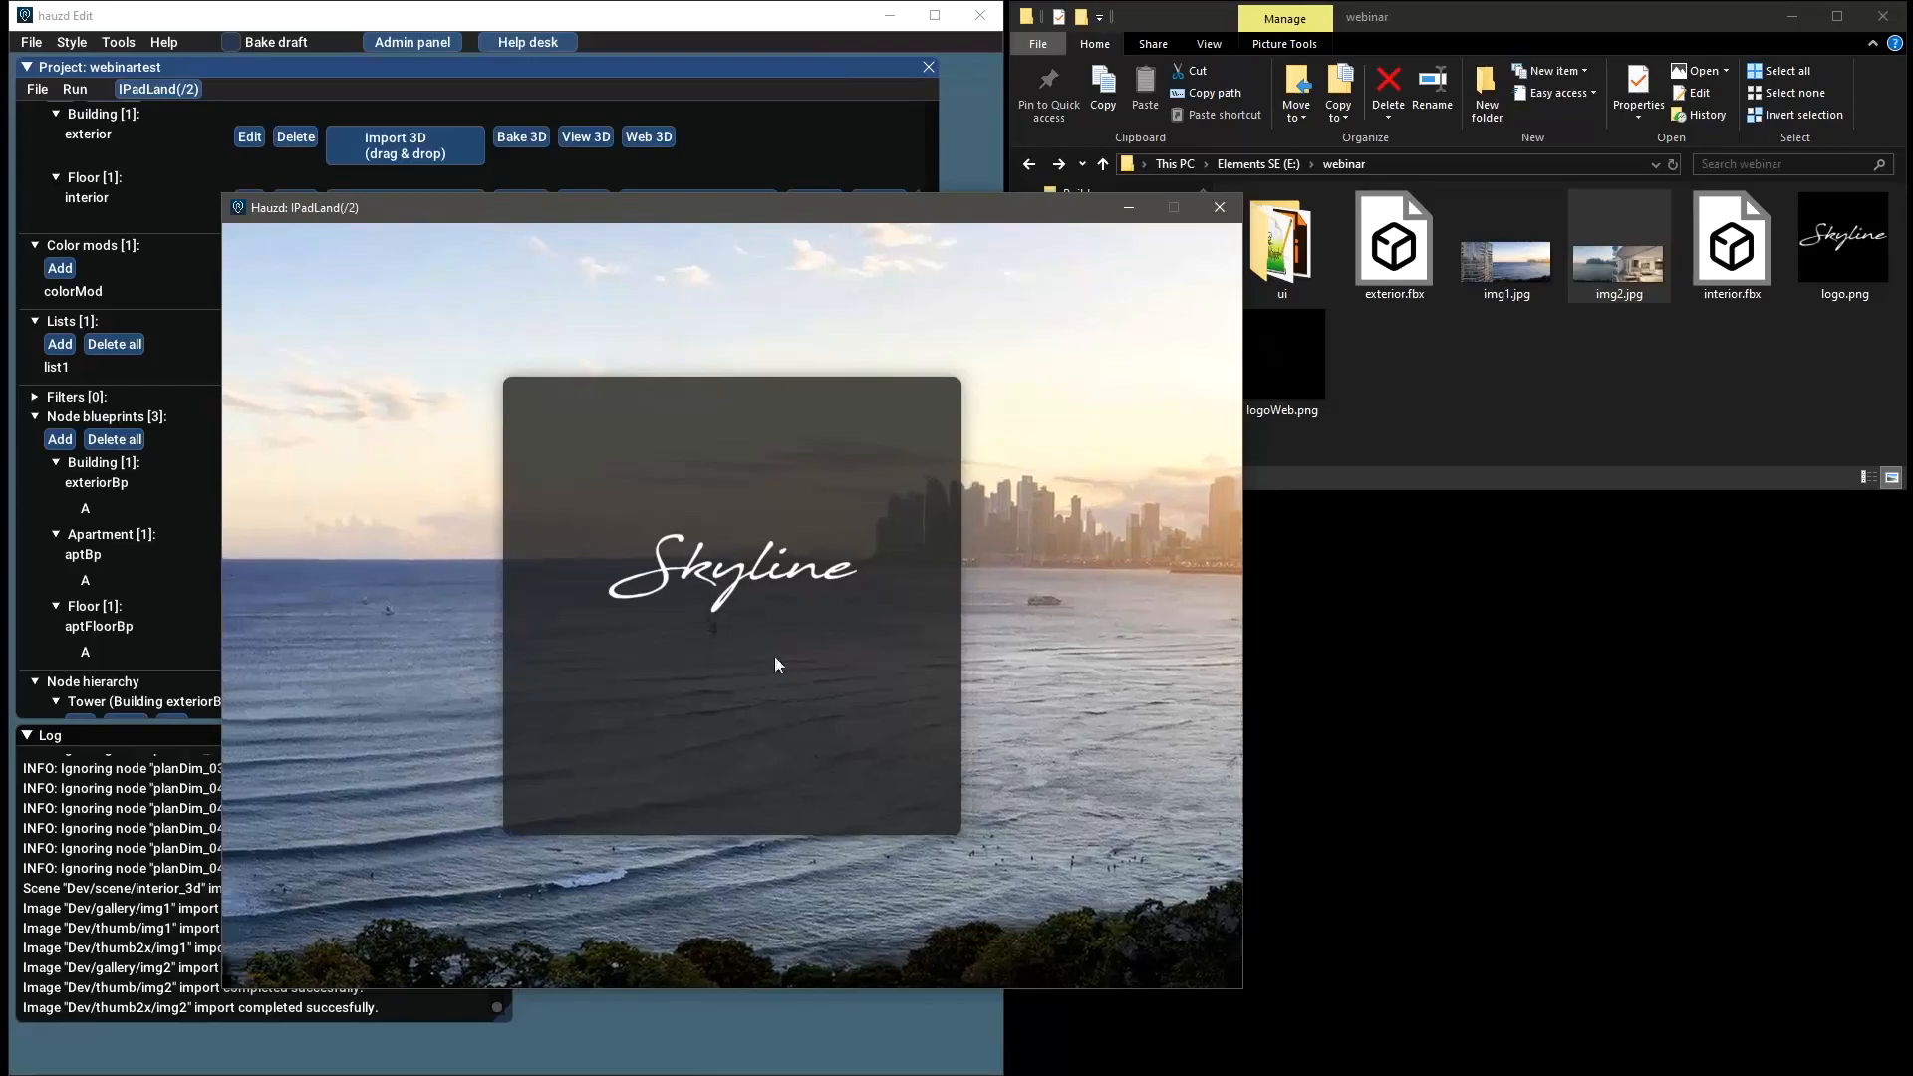
left_click(819, 749)
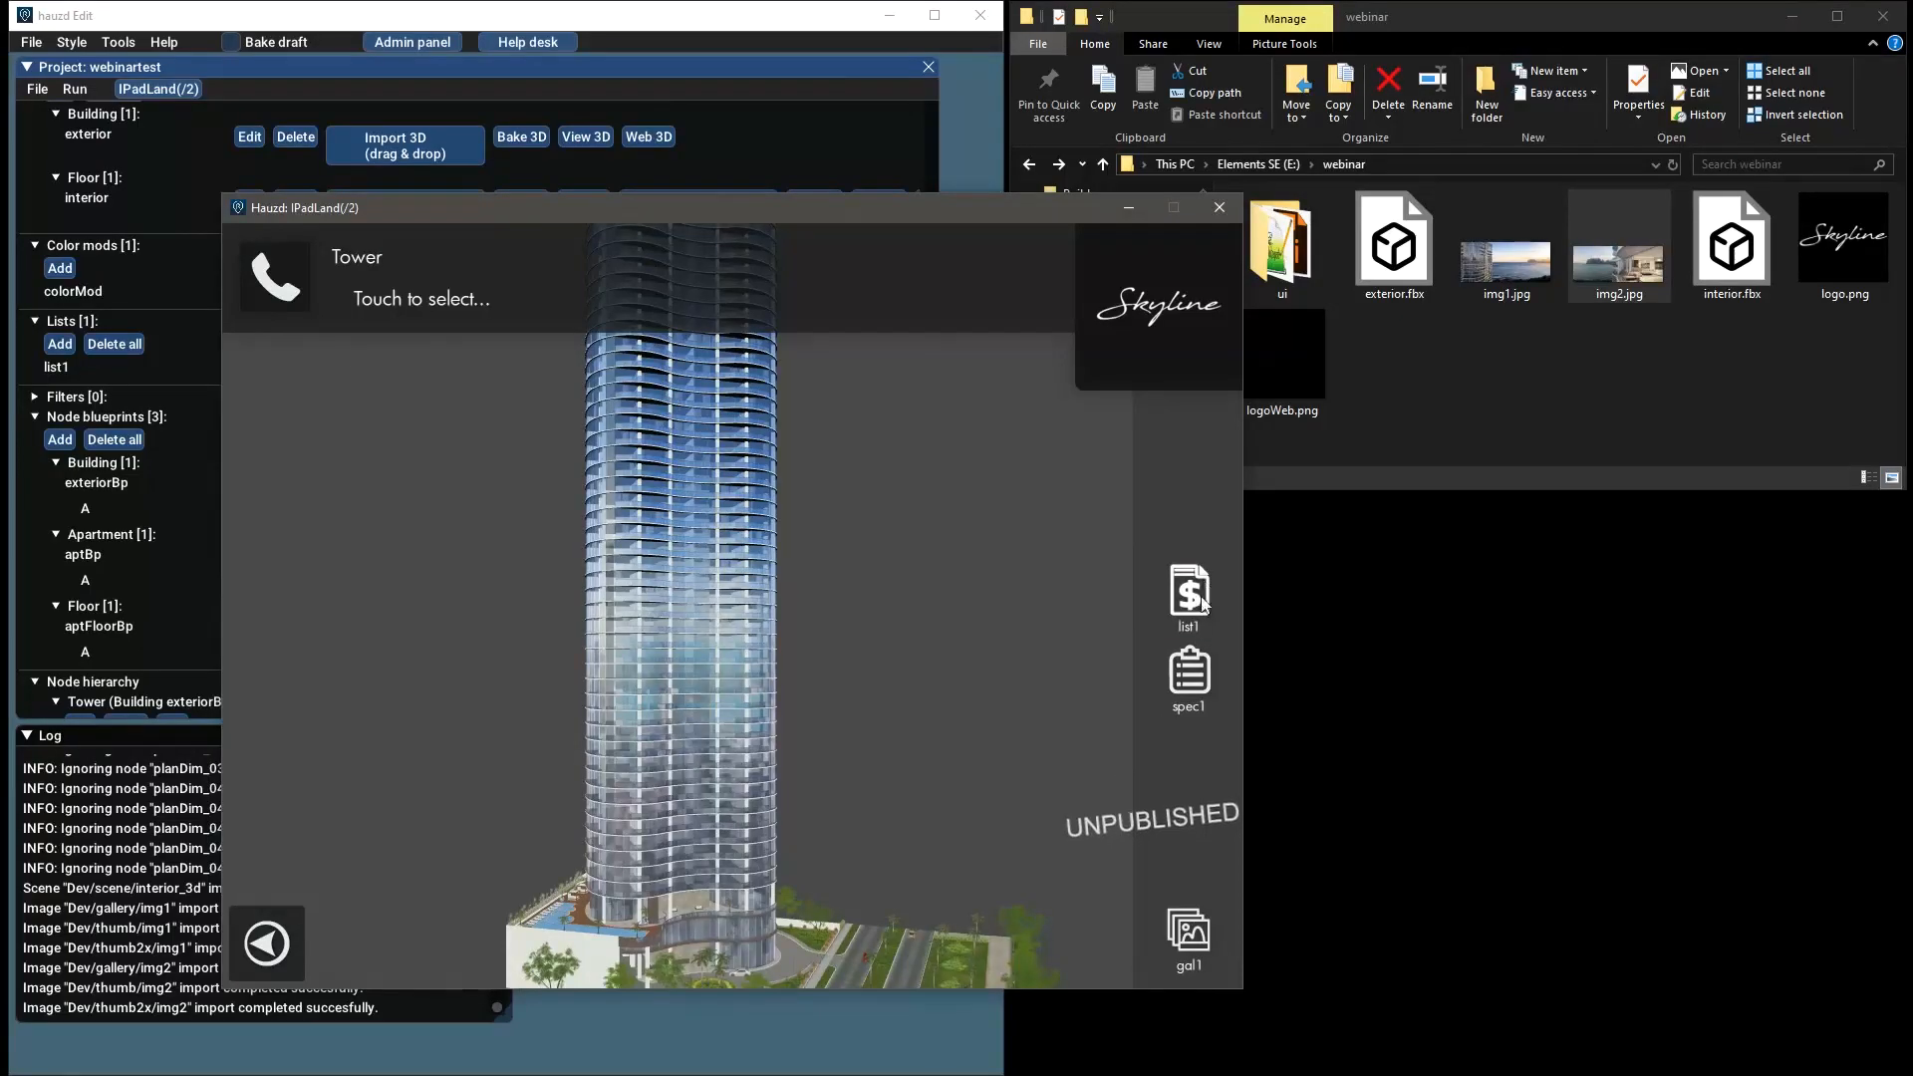
left_click_drag(984, 619, 929, 631)
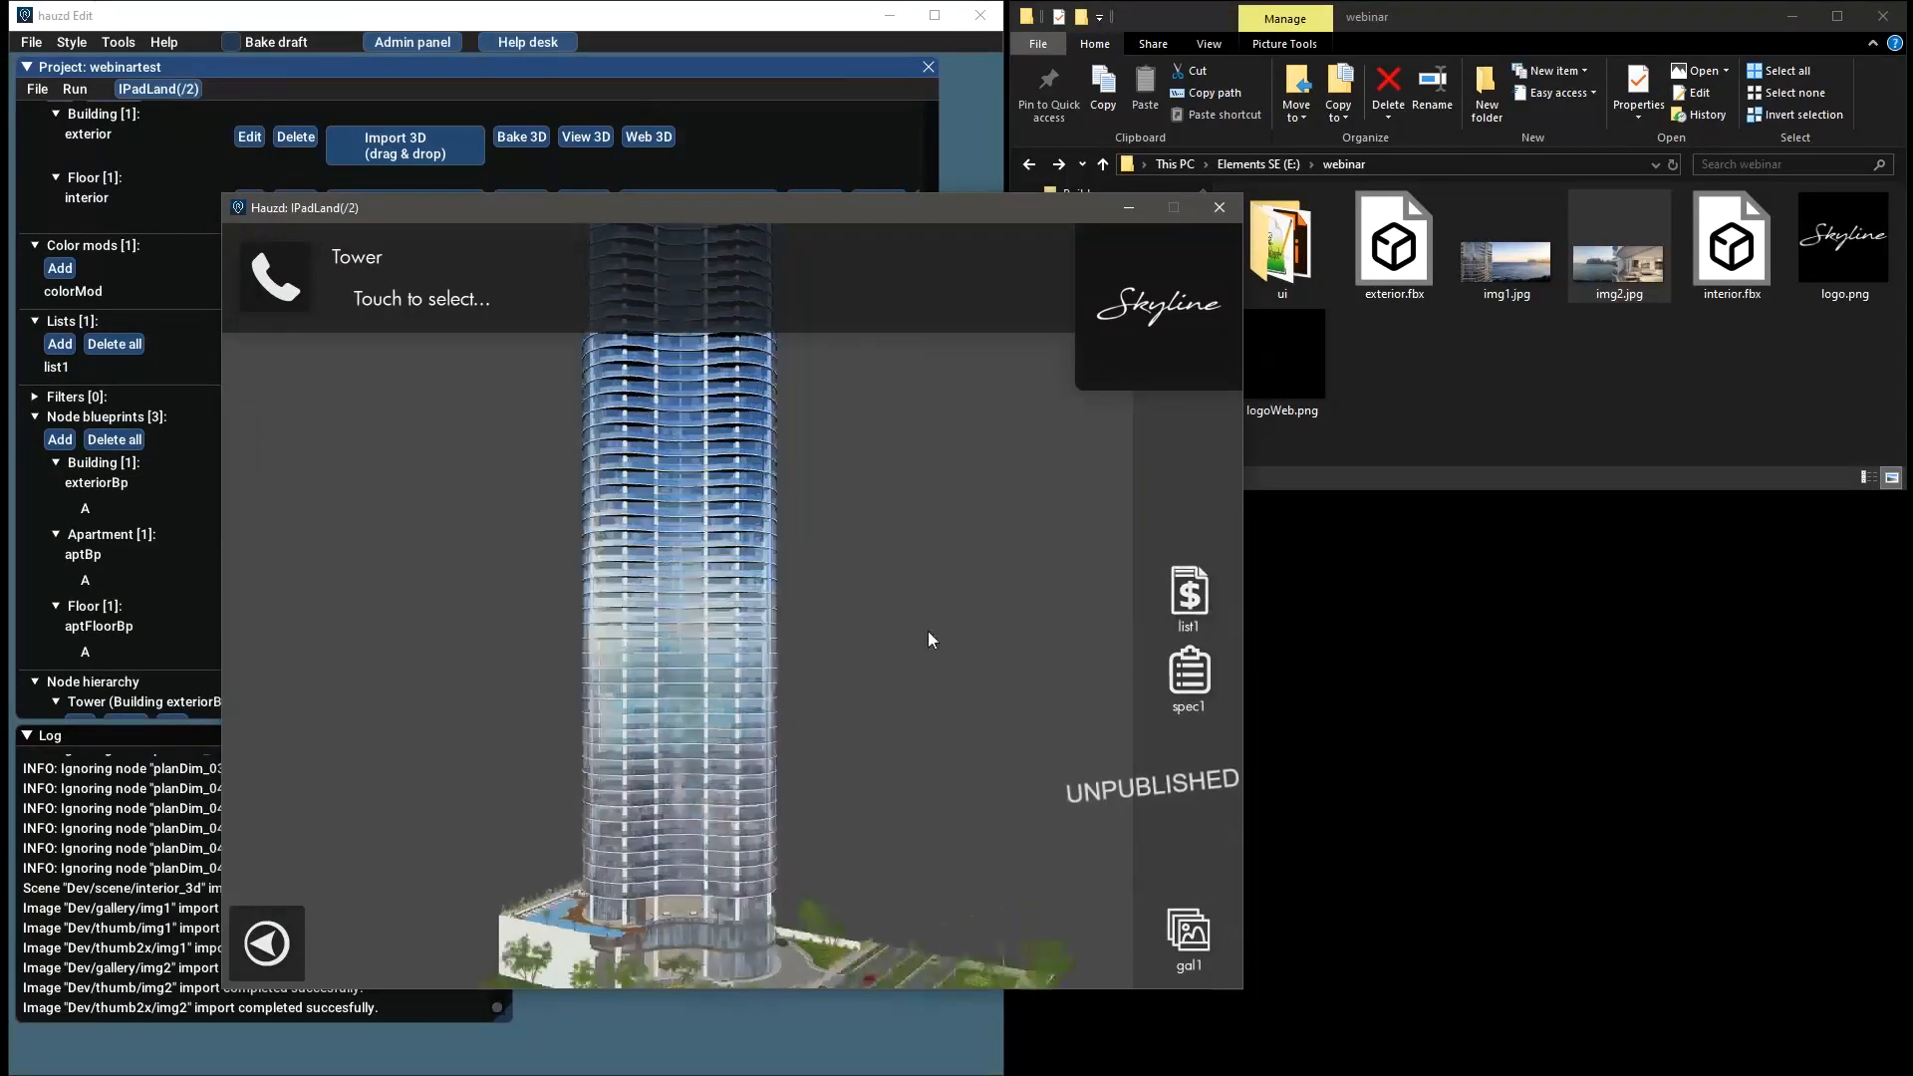
left_click(1188, 594)
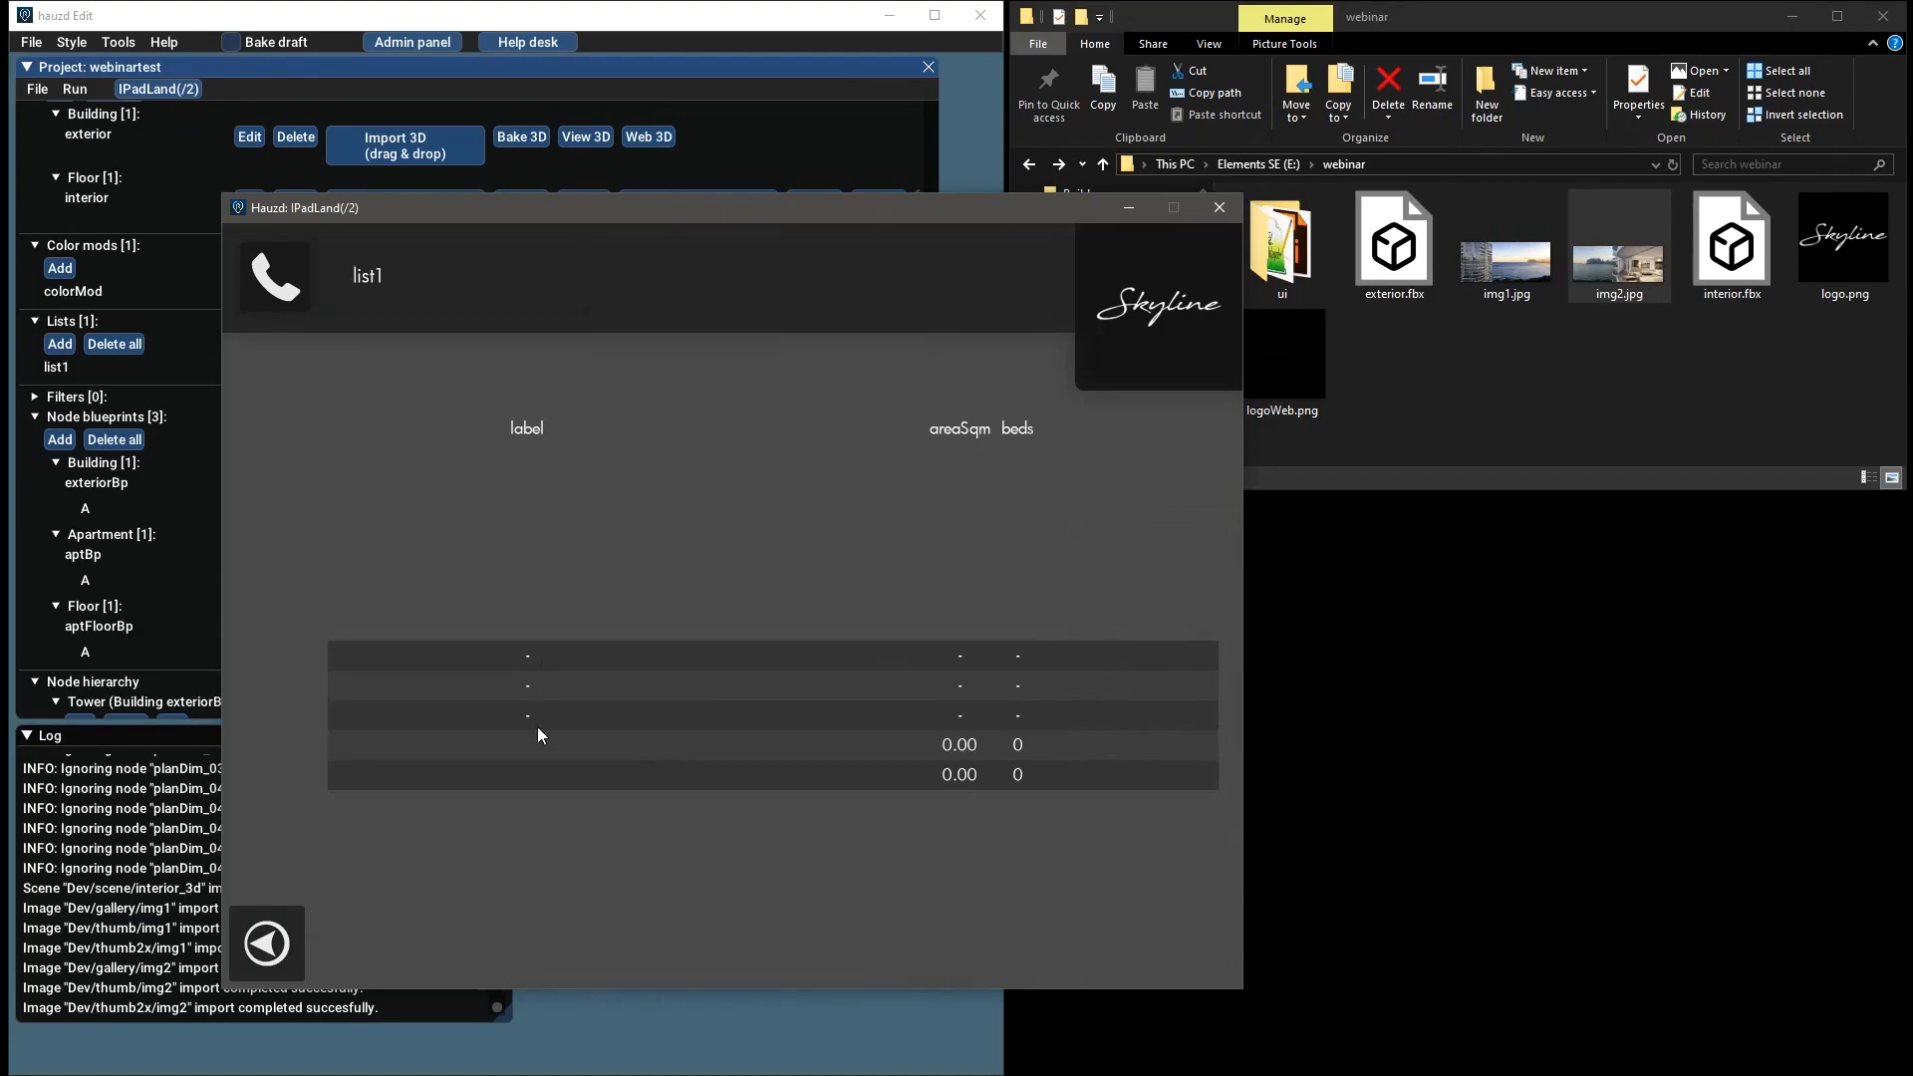
Compare the previewed list1 rows with the Tower's node hierarchy in the project, and close the preview
left_click_drag(522, 211, 937, 156)
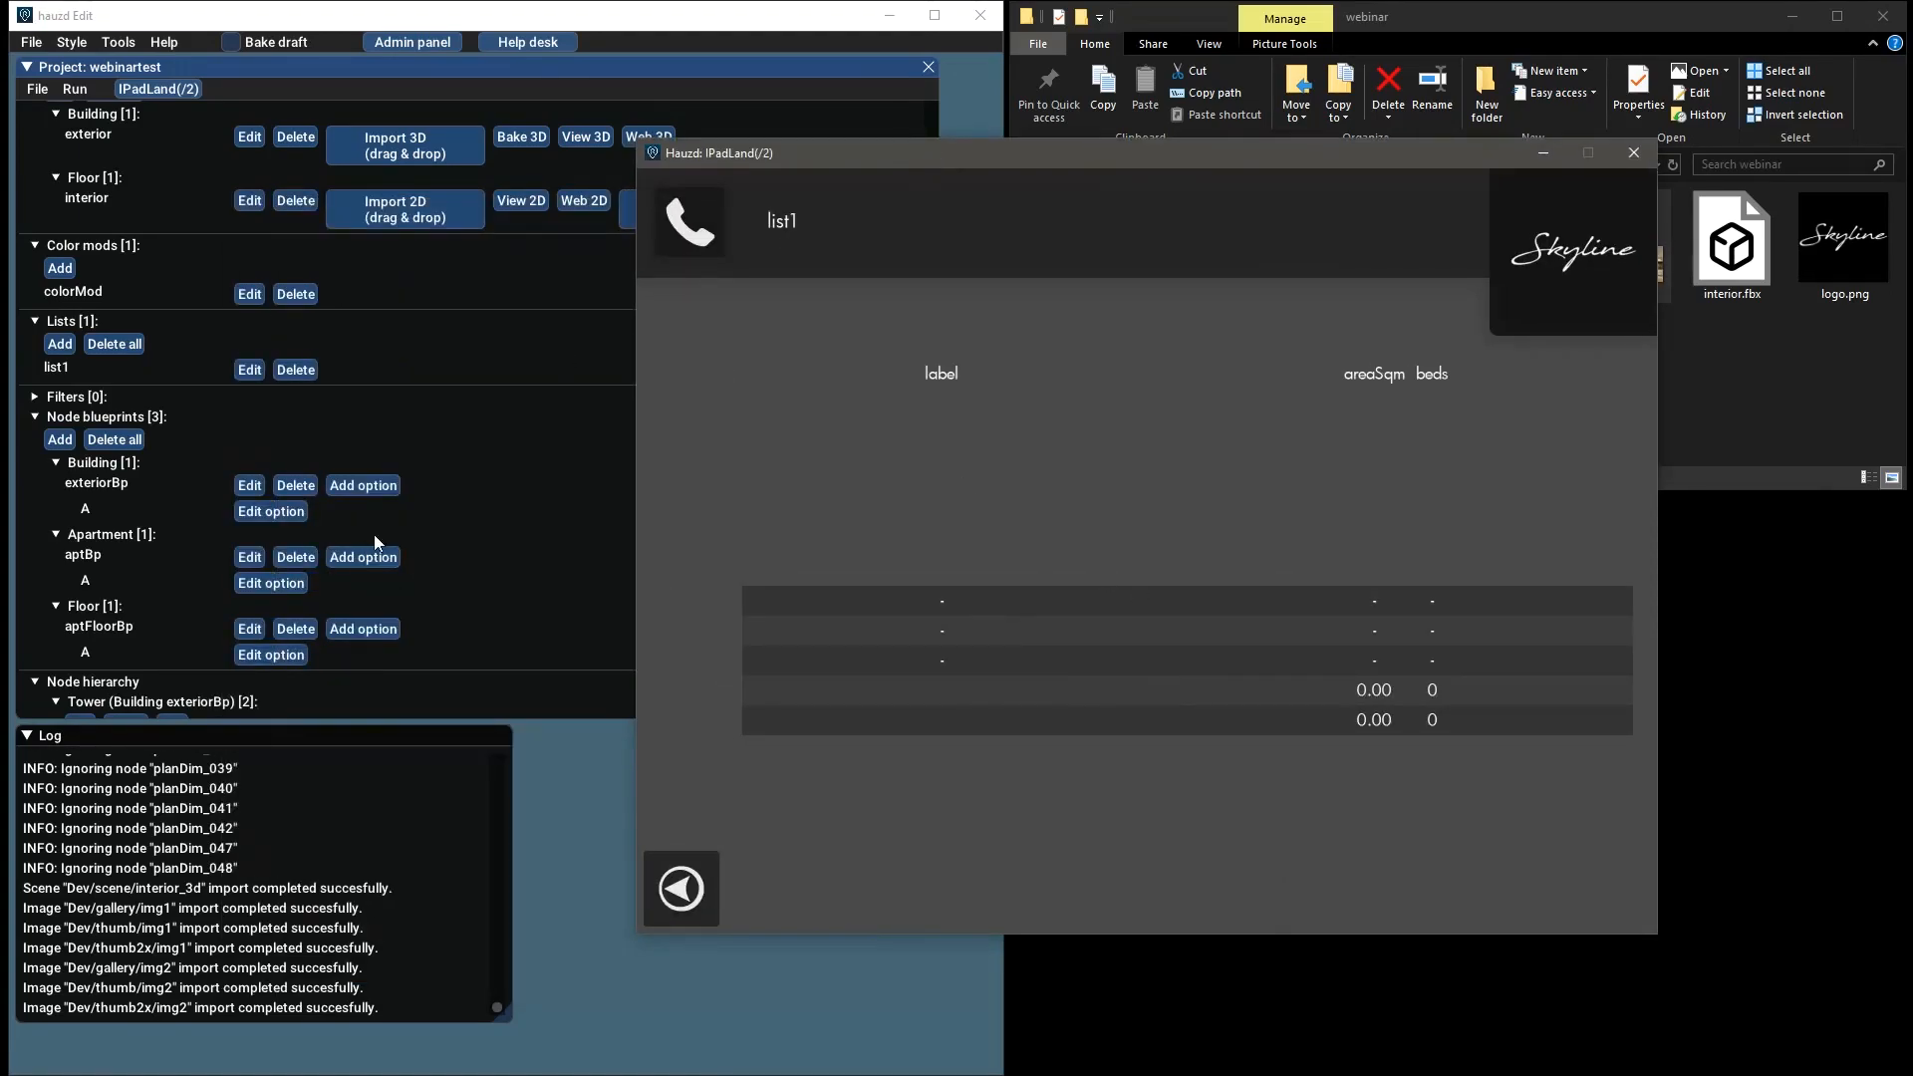
scroll(379, 528, "down", 4)
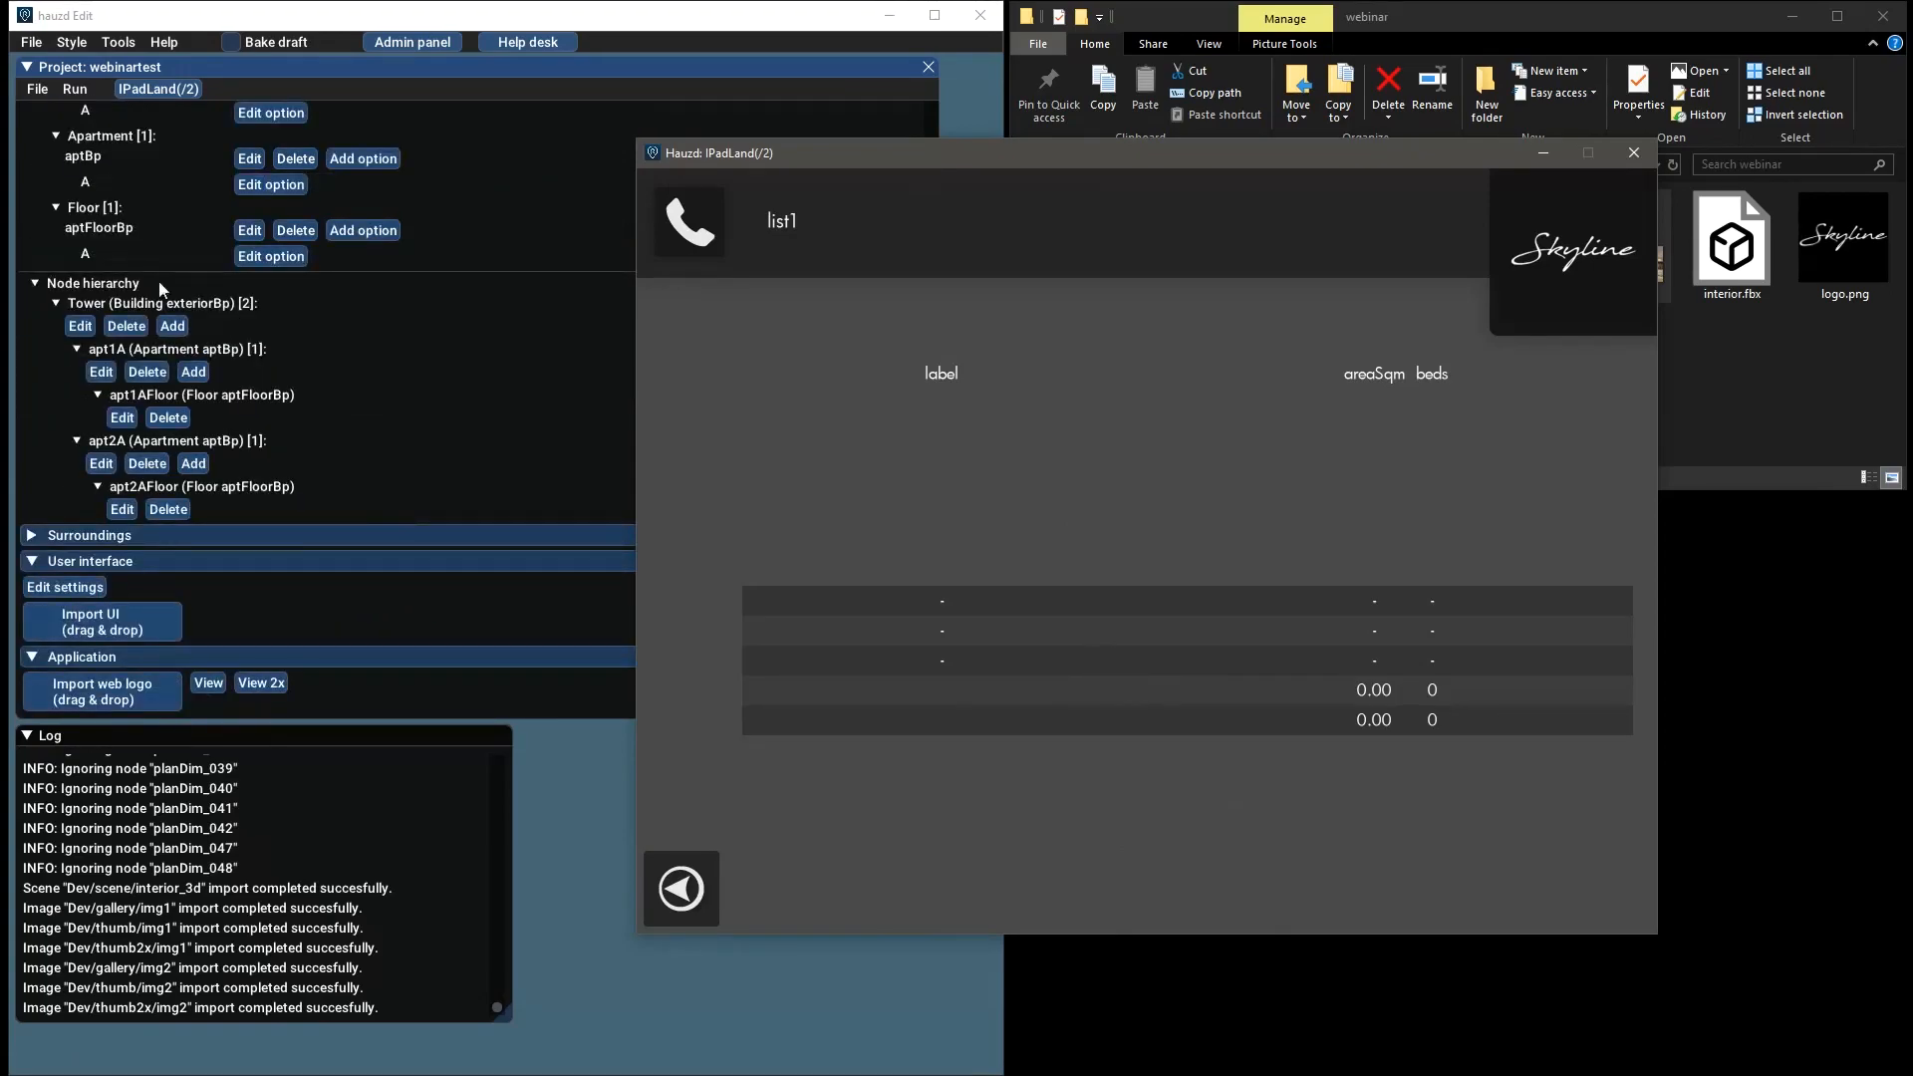
scroll(173, 302, "up", 1)
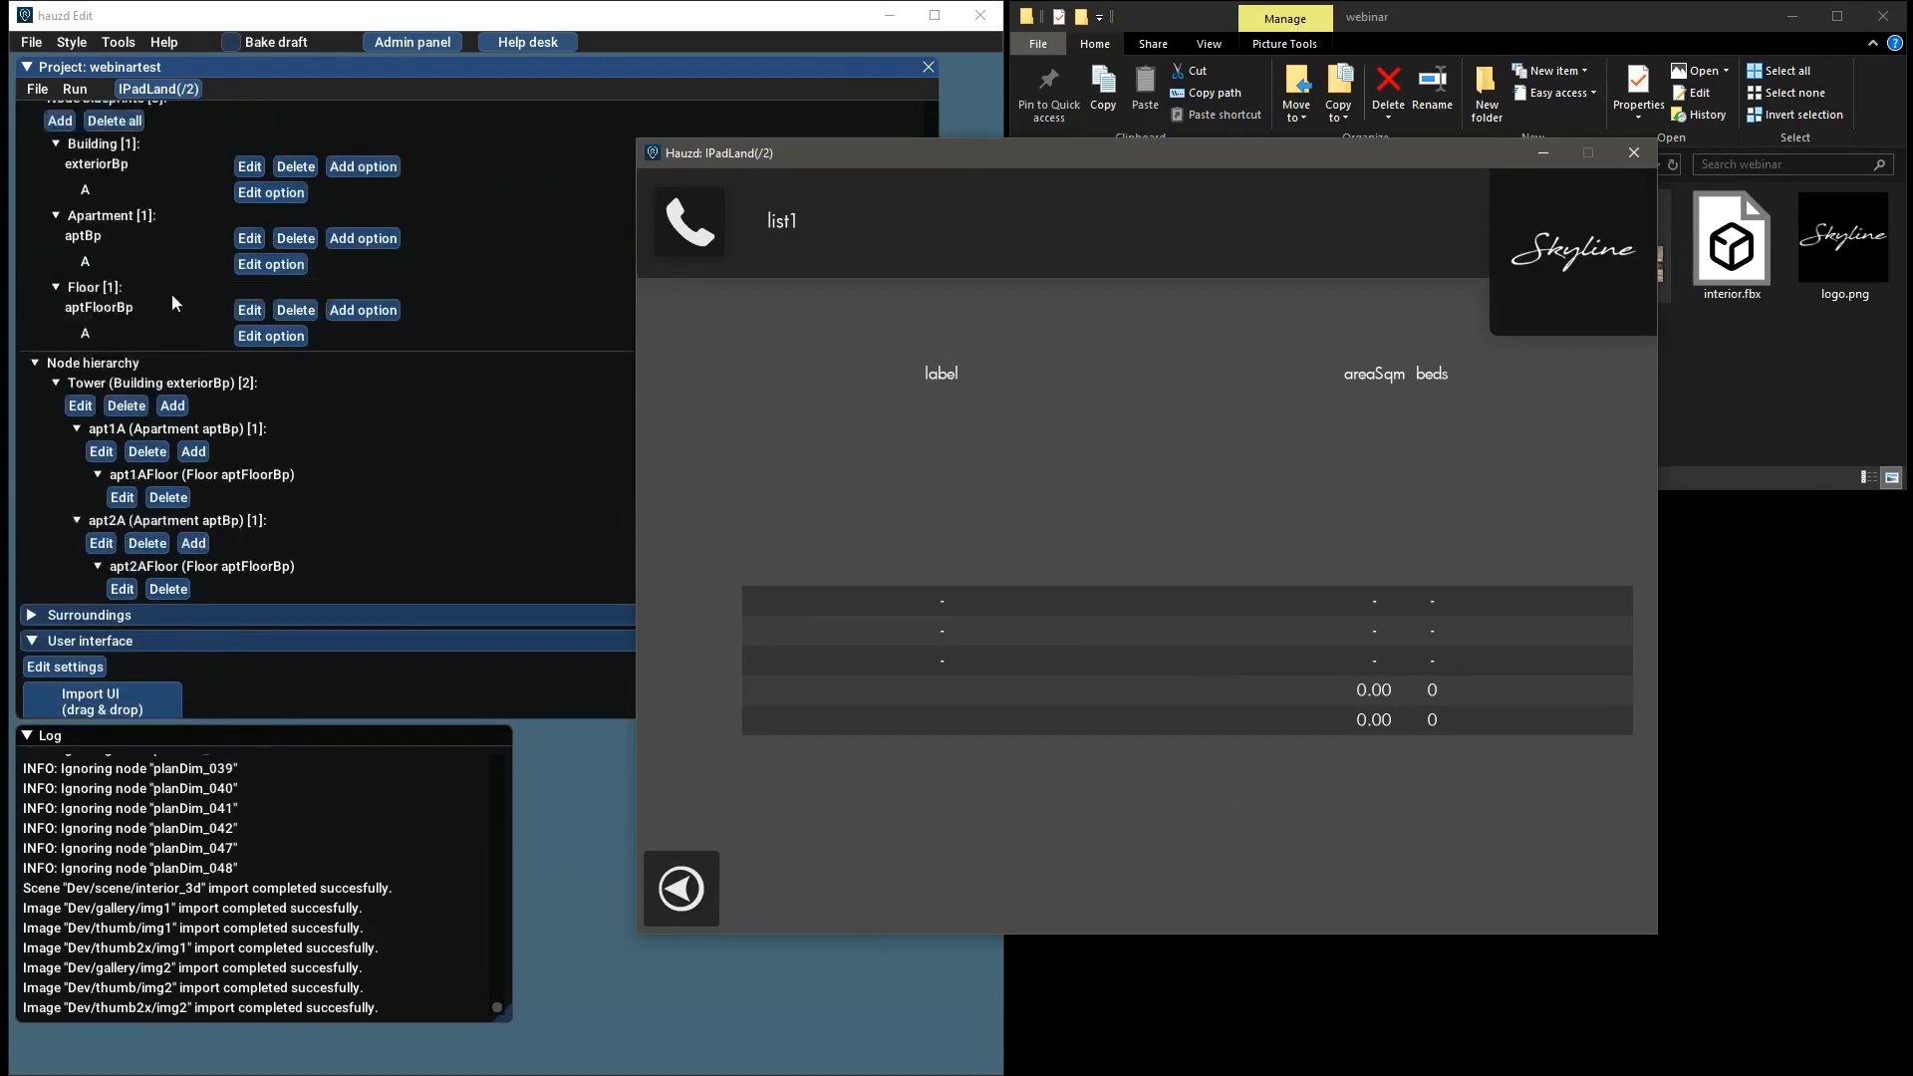
left_click(201, 385)
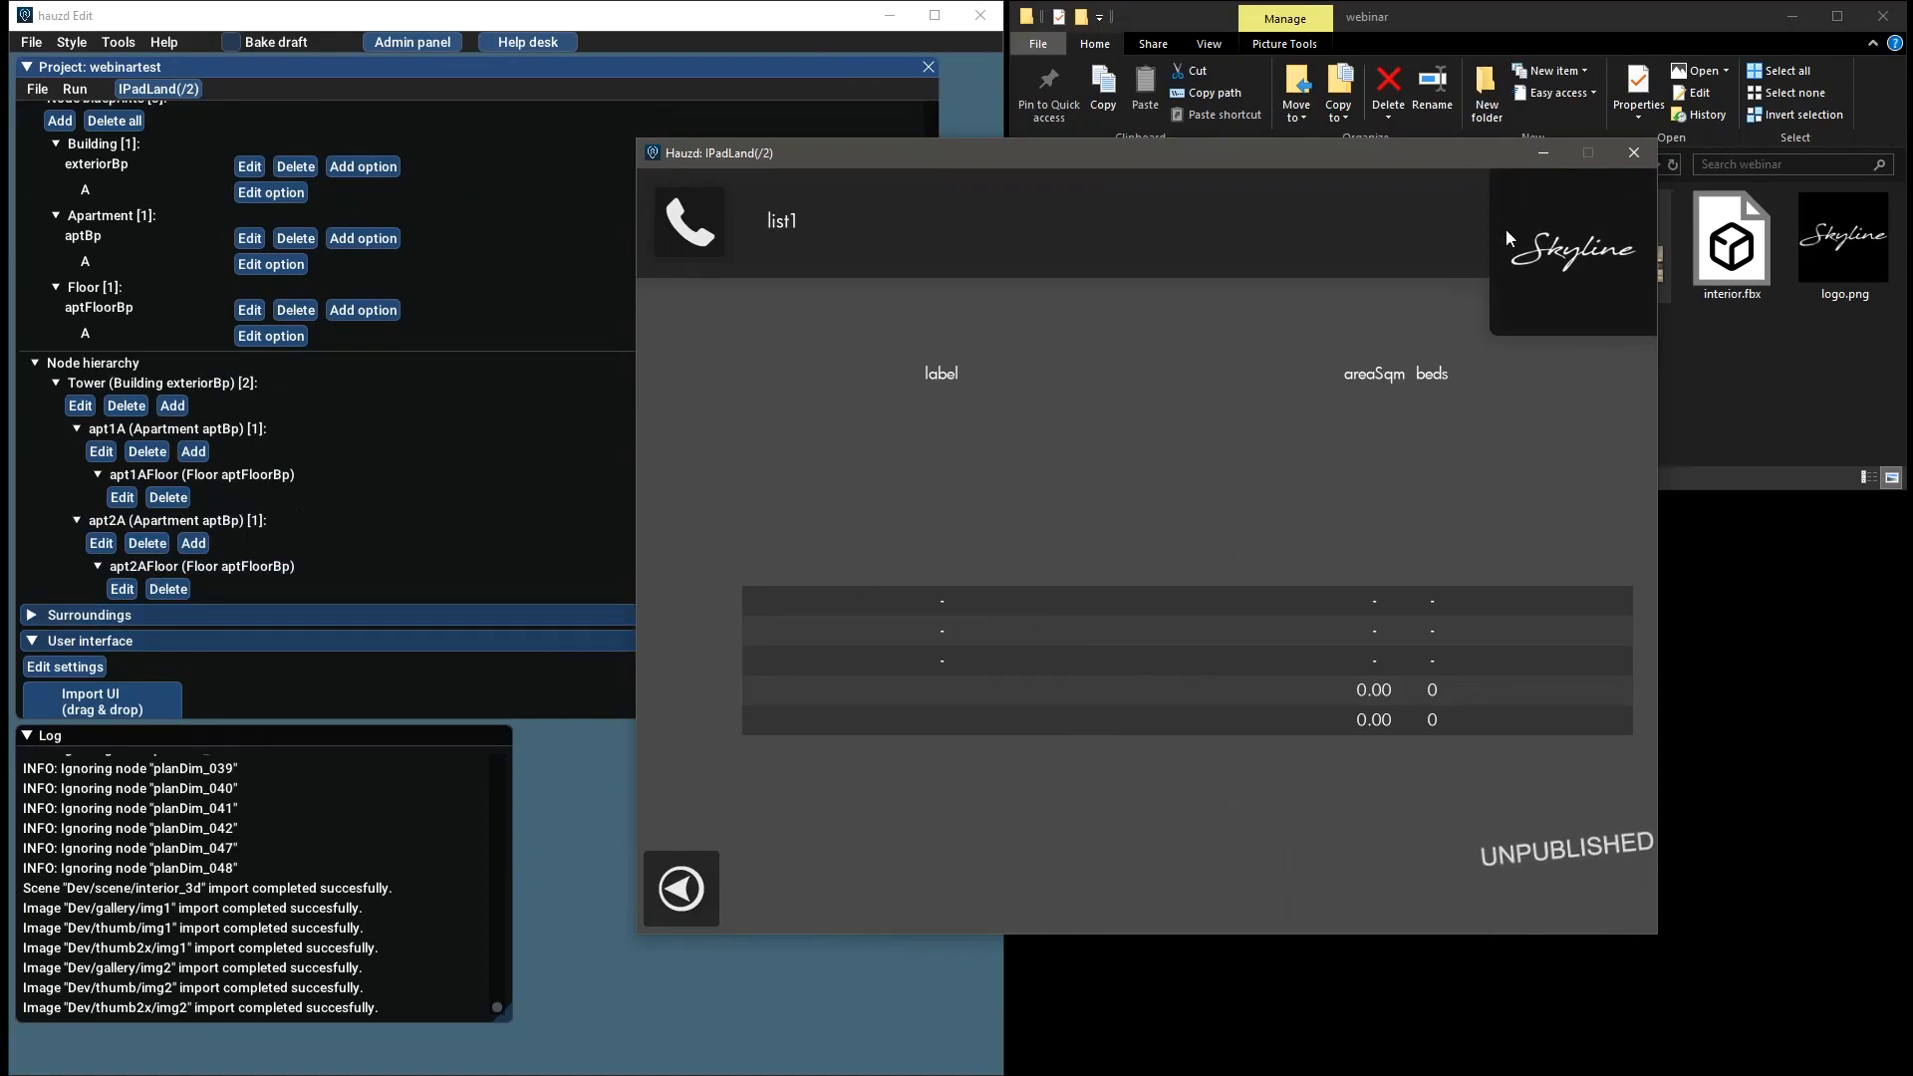
left_click(1635, 152)
Add an OR condition to the Tower node addition of list1
scroll(379, 492, "up", 1)
scroll(379, 493, "up", 4)
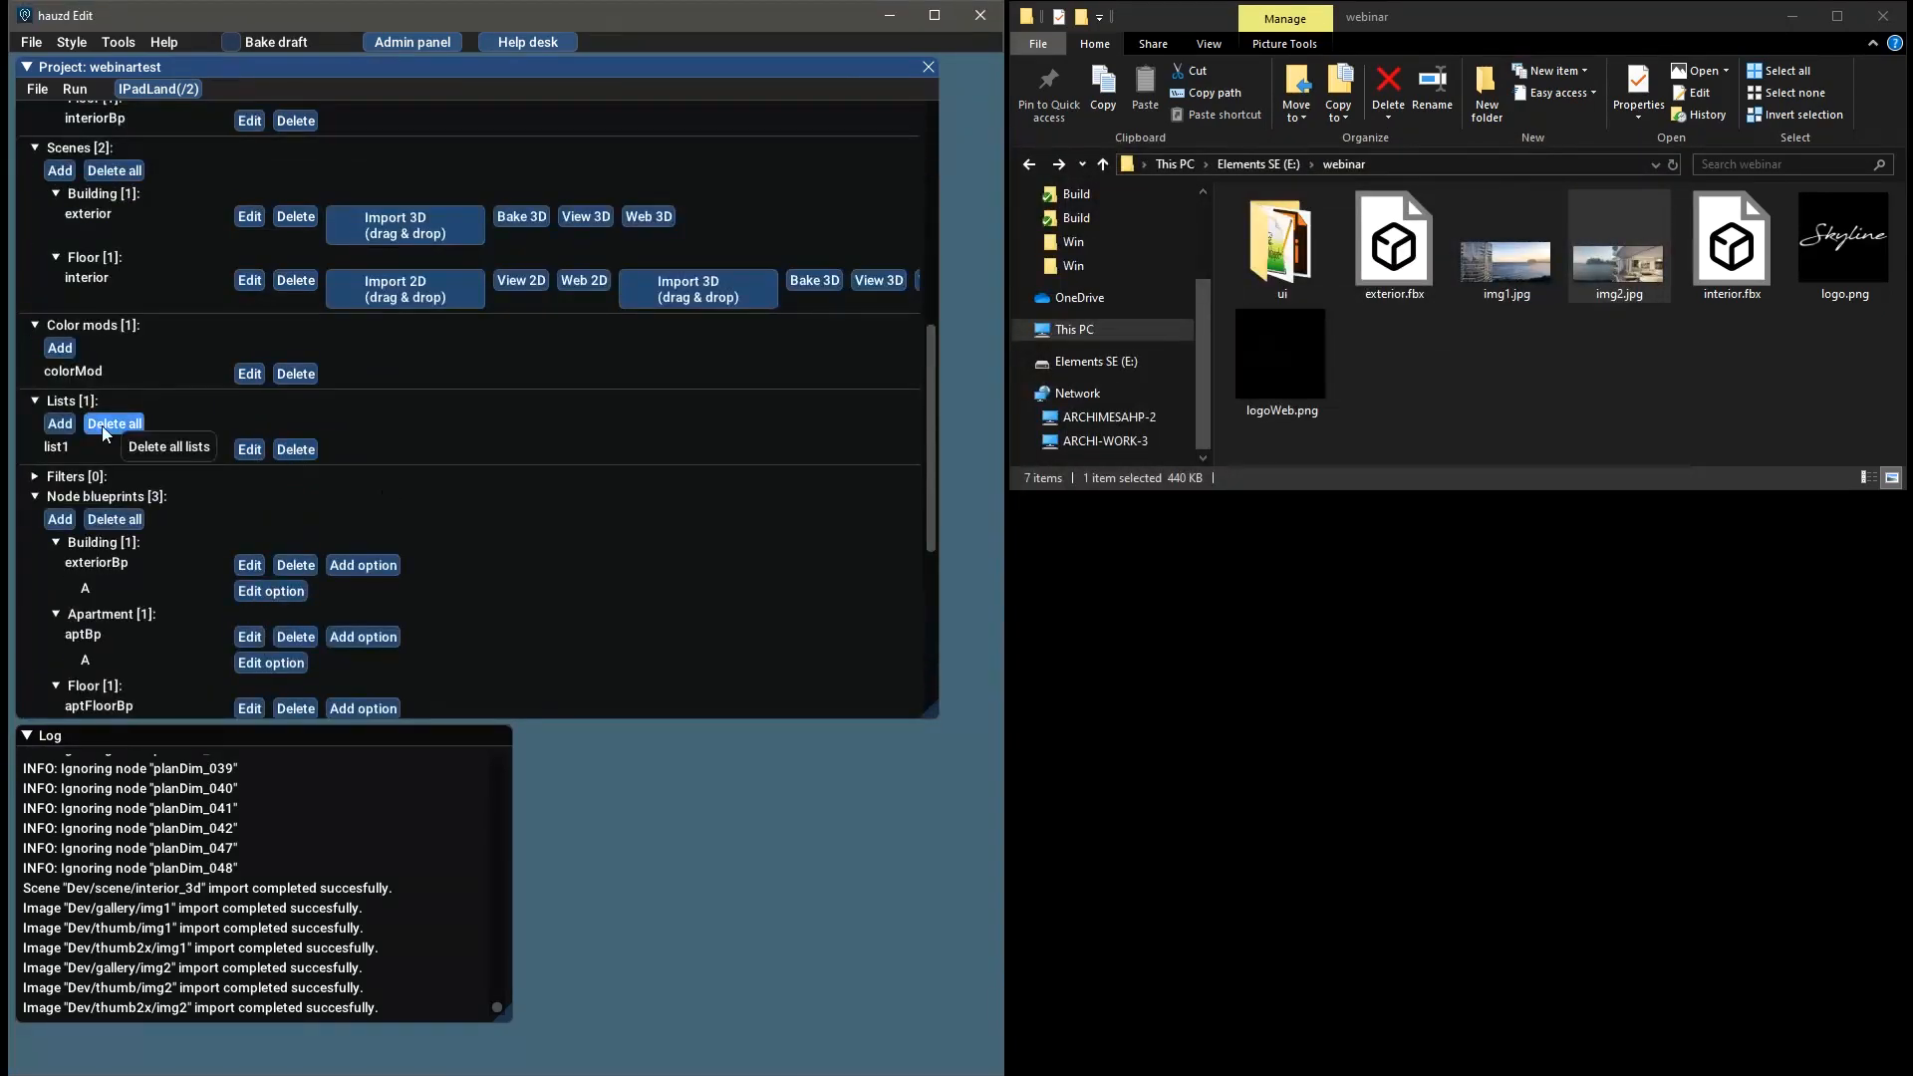
left_click(249, 450)
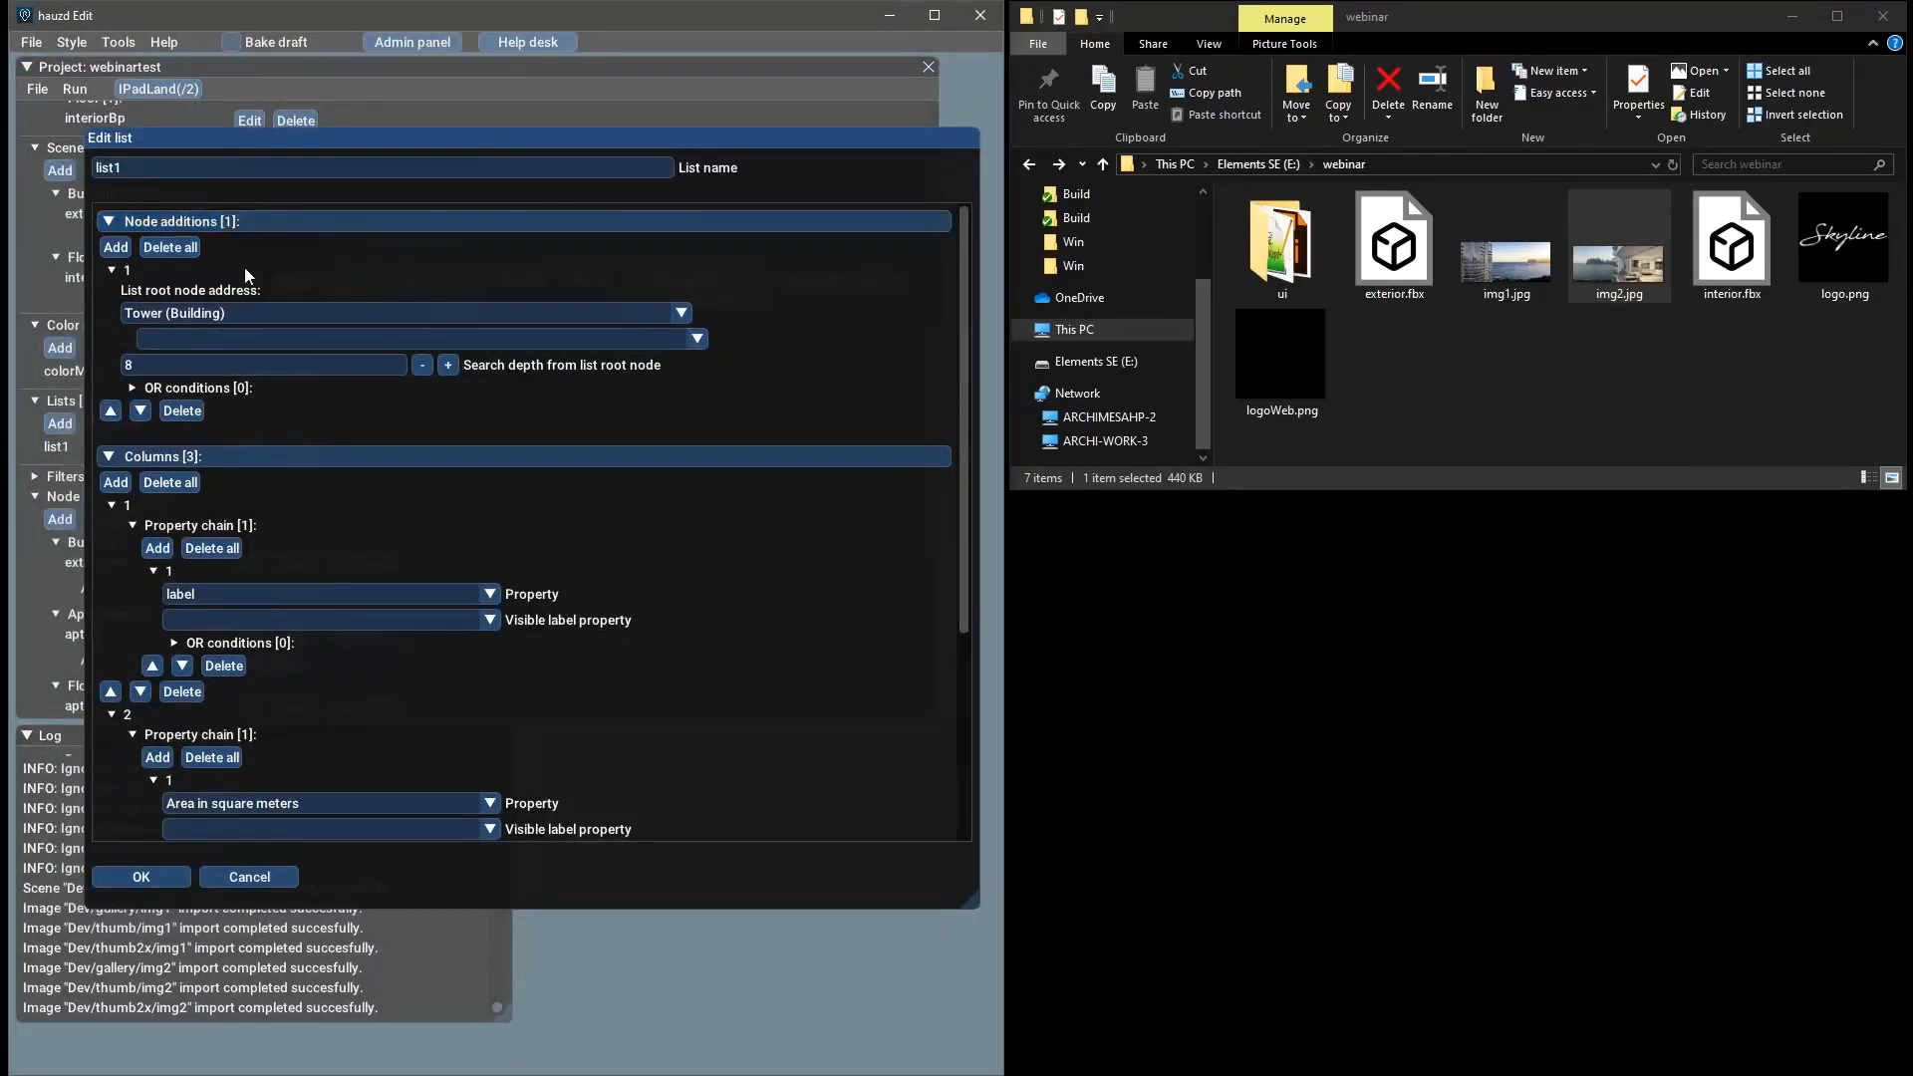
left_click(239, 389)
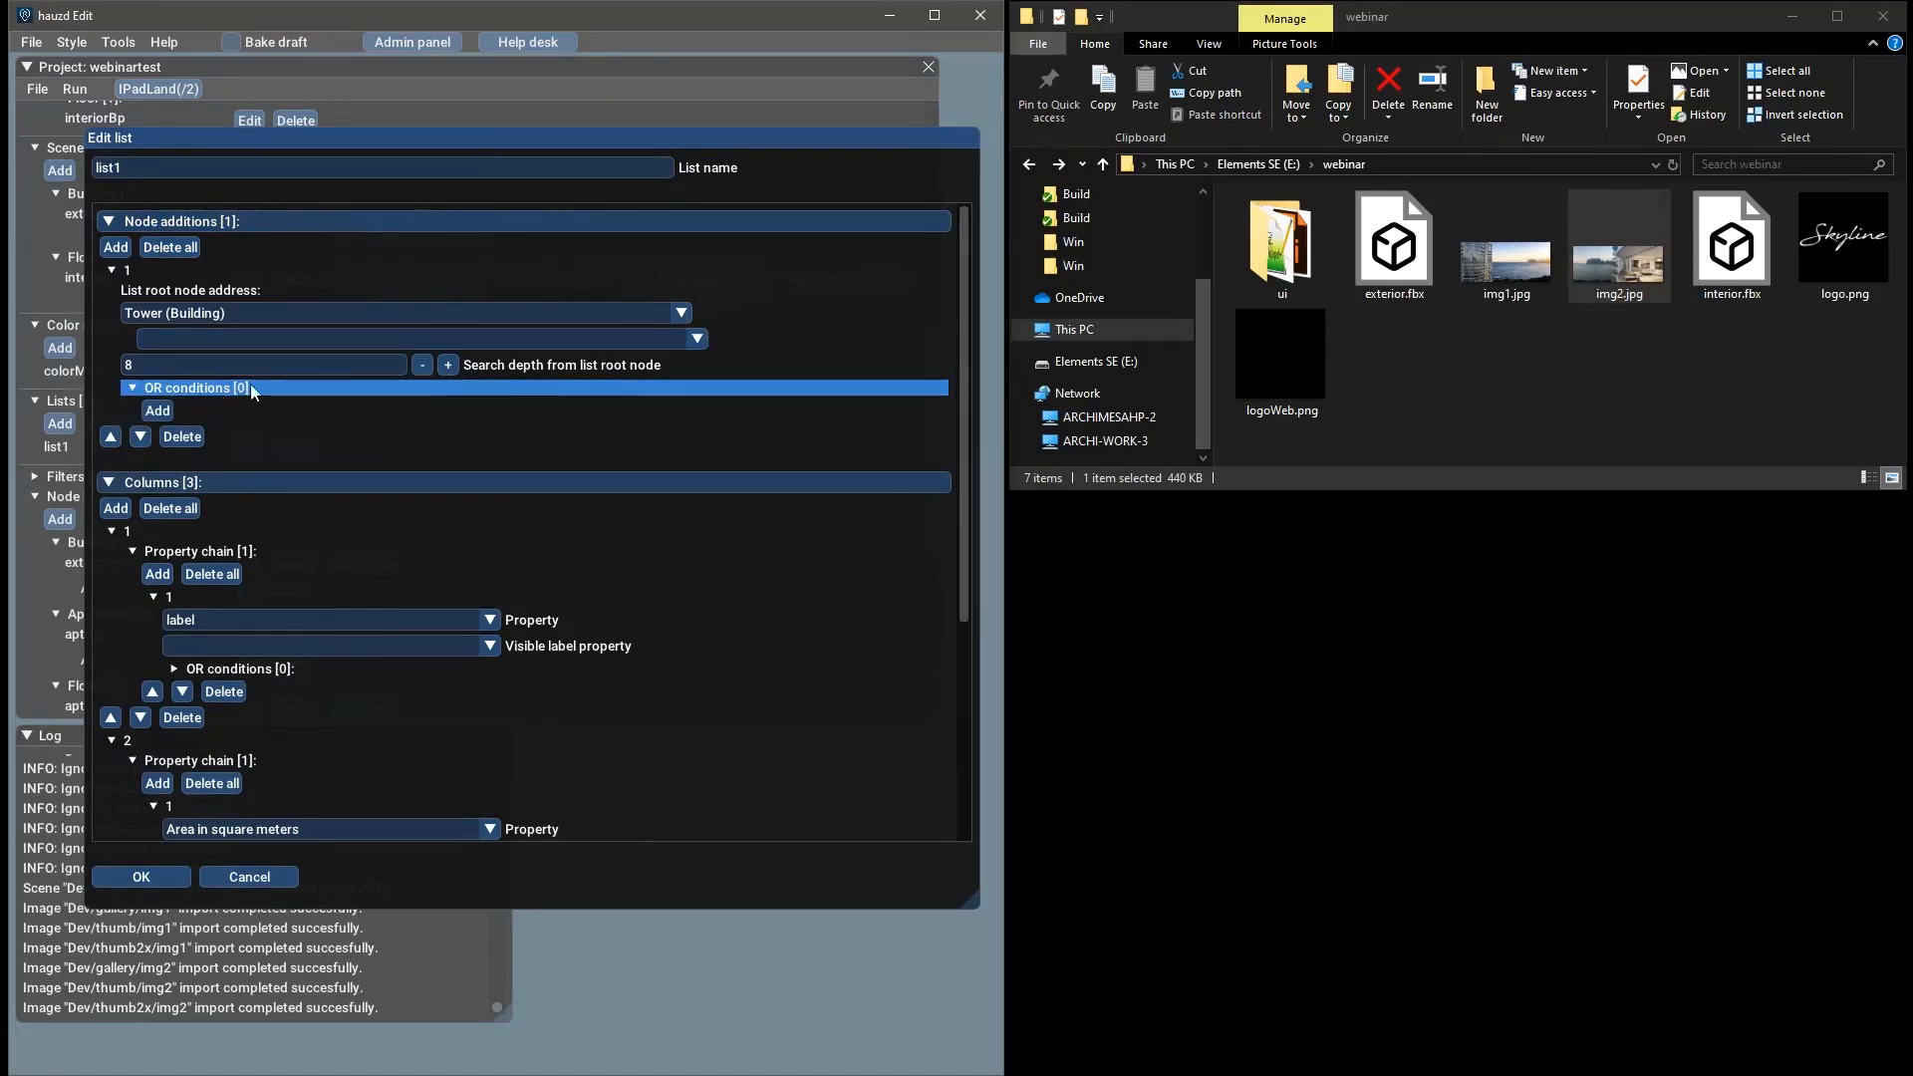
left_click(165, 408)
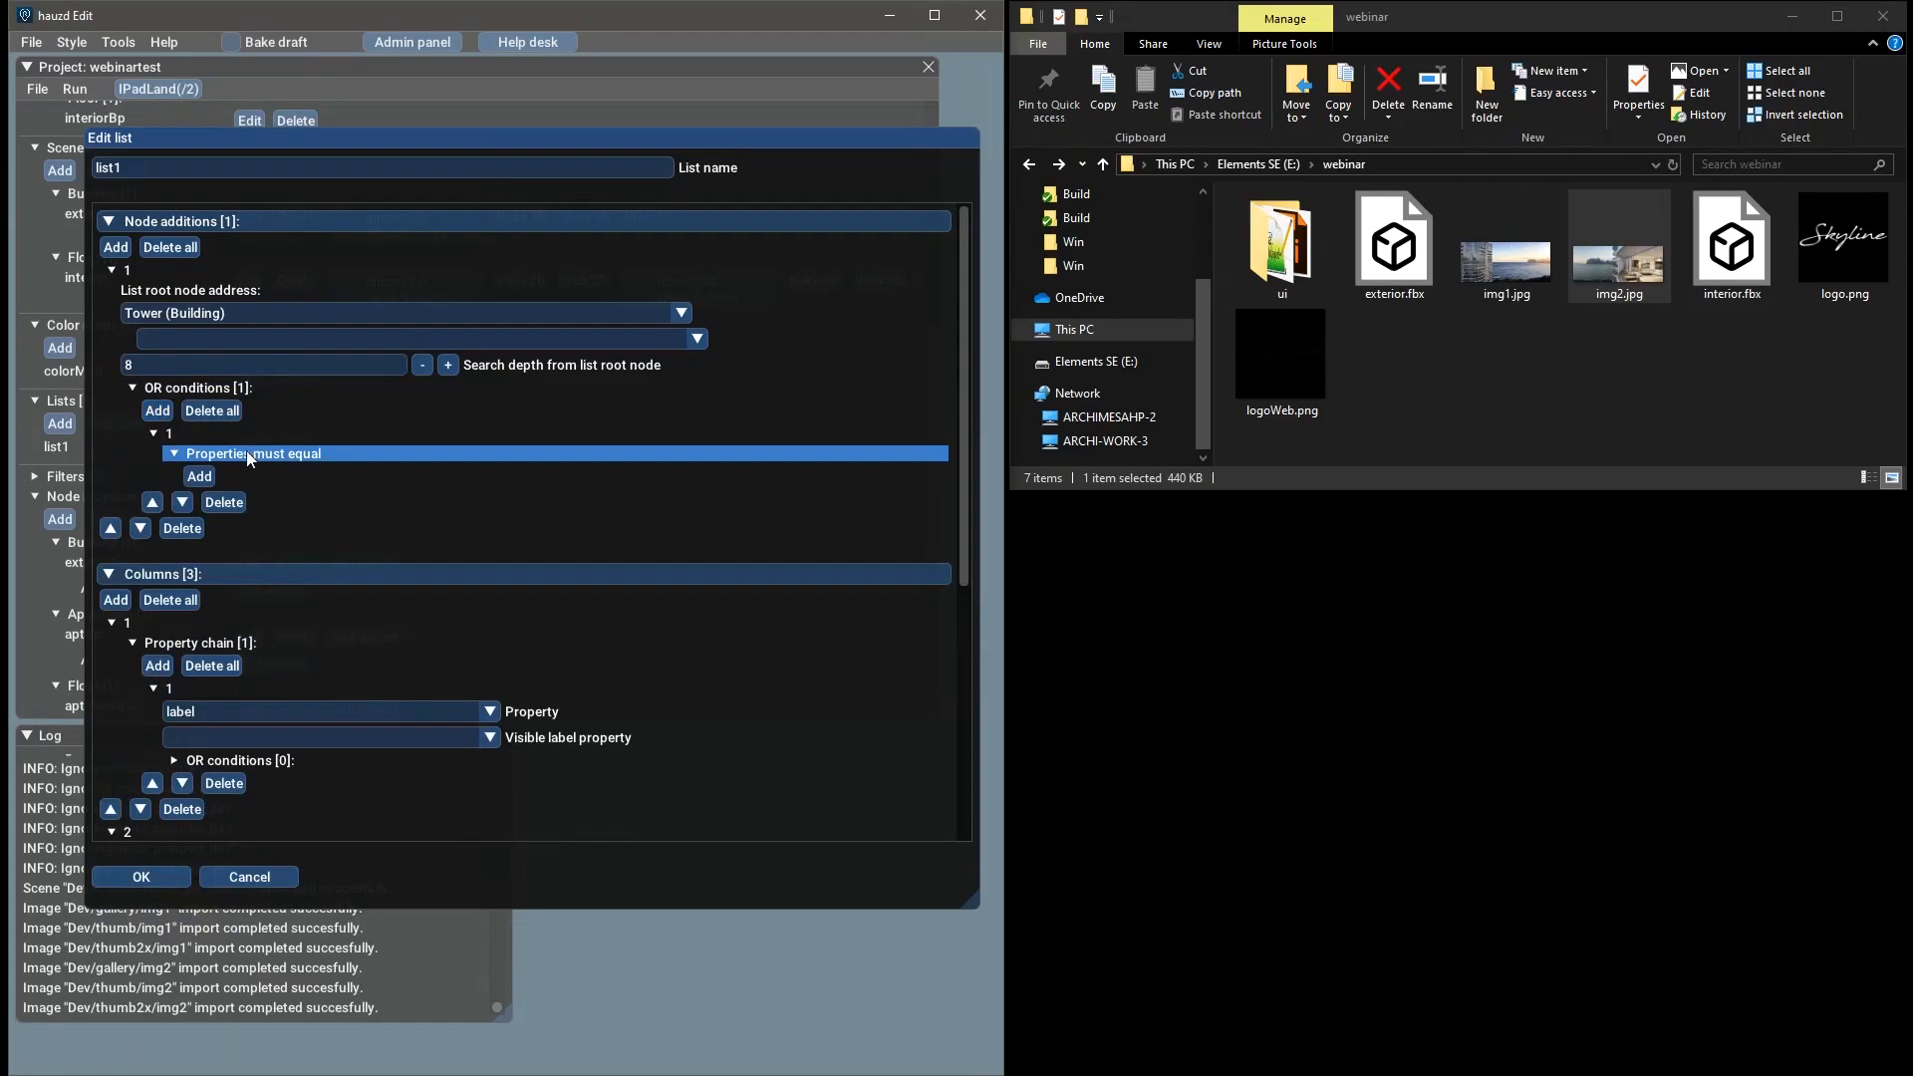
Add a Category property to the condition's must-equal properties, set it to Apartment, and save list1
left_click(200, 476)
left_click(387, 552)
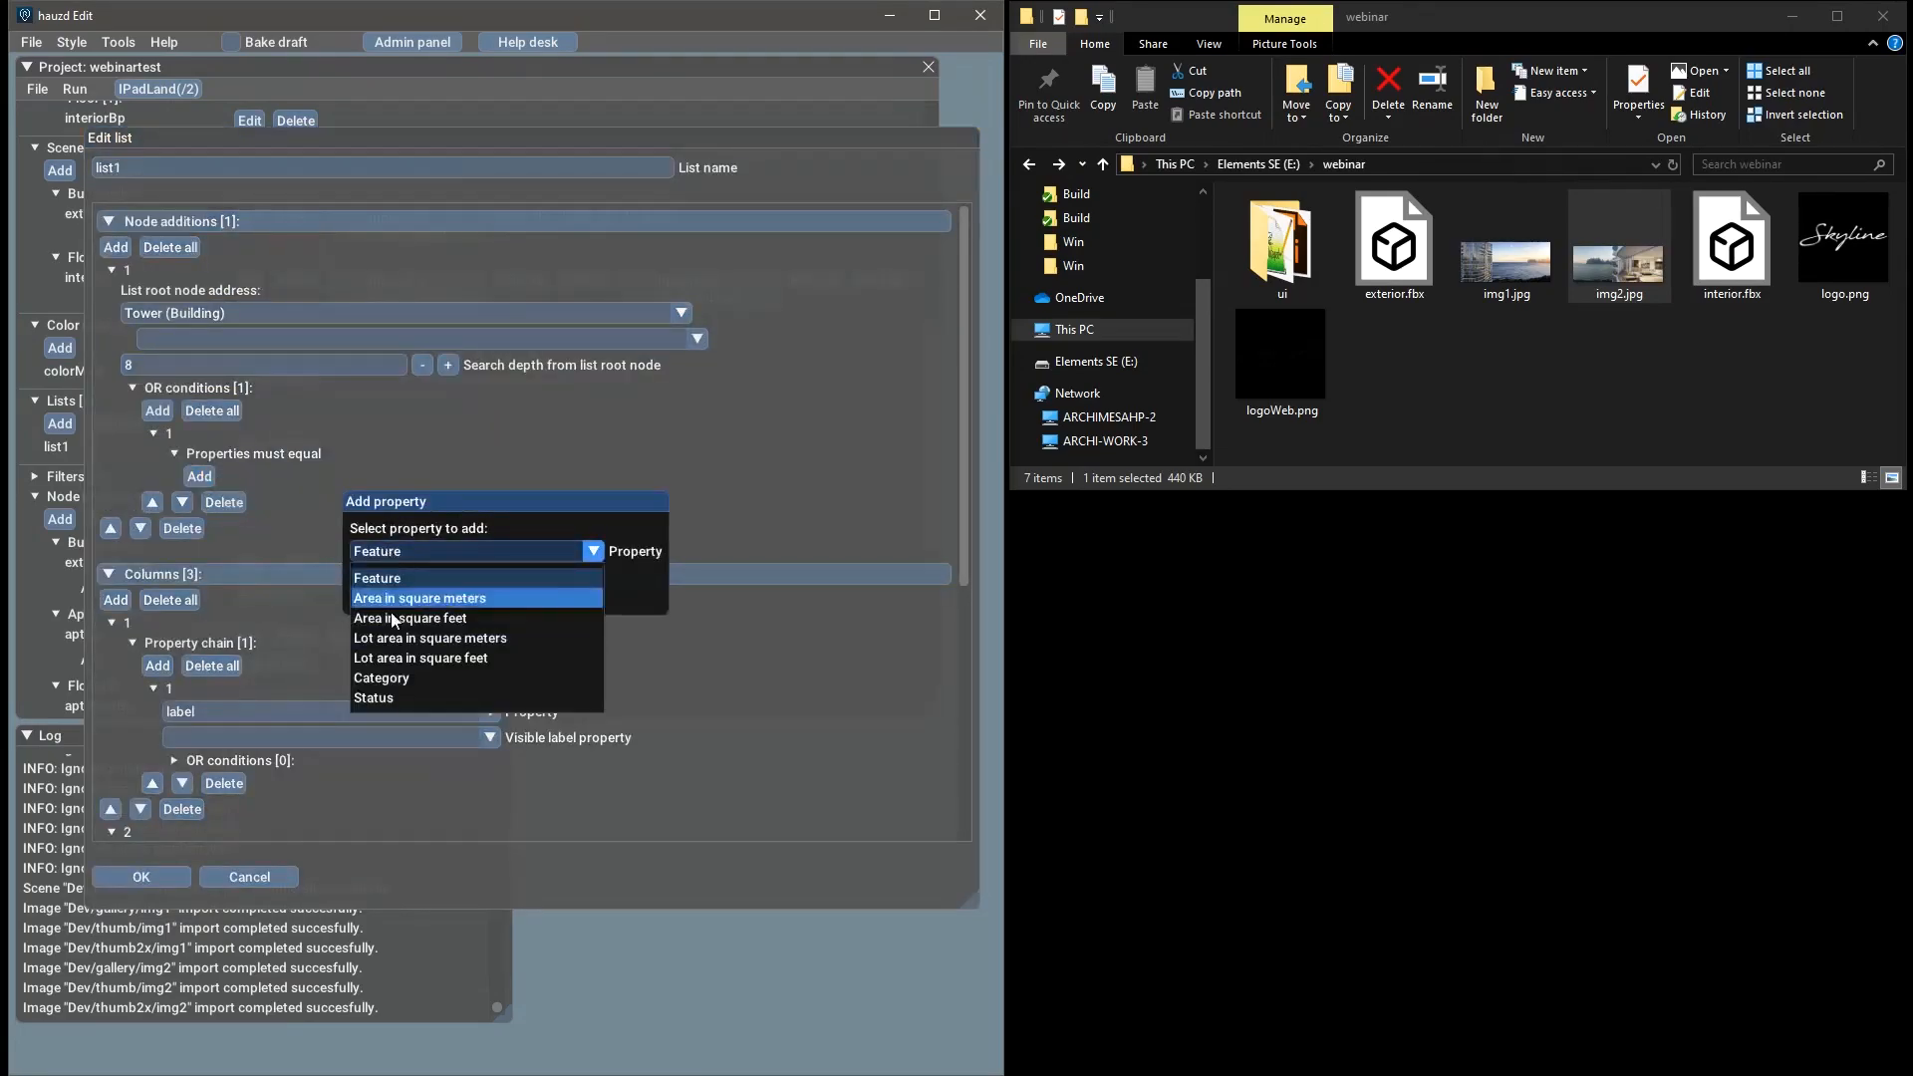
left_click(390, 680)
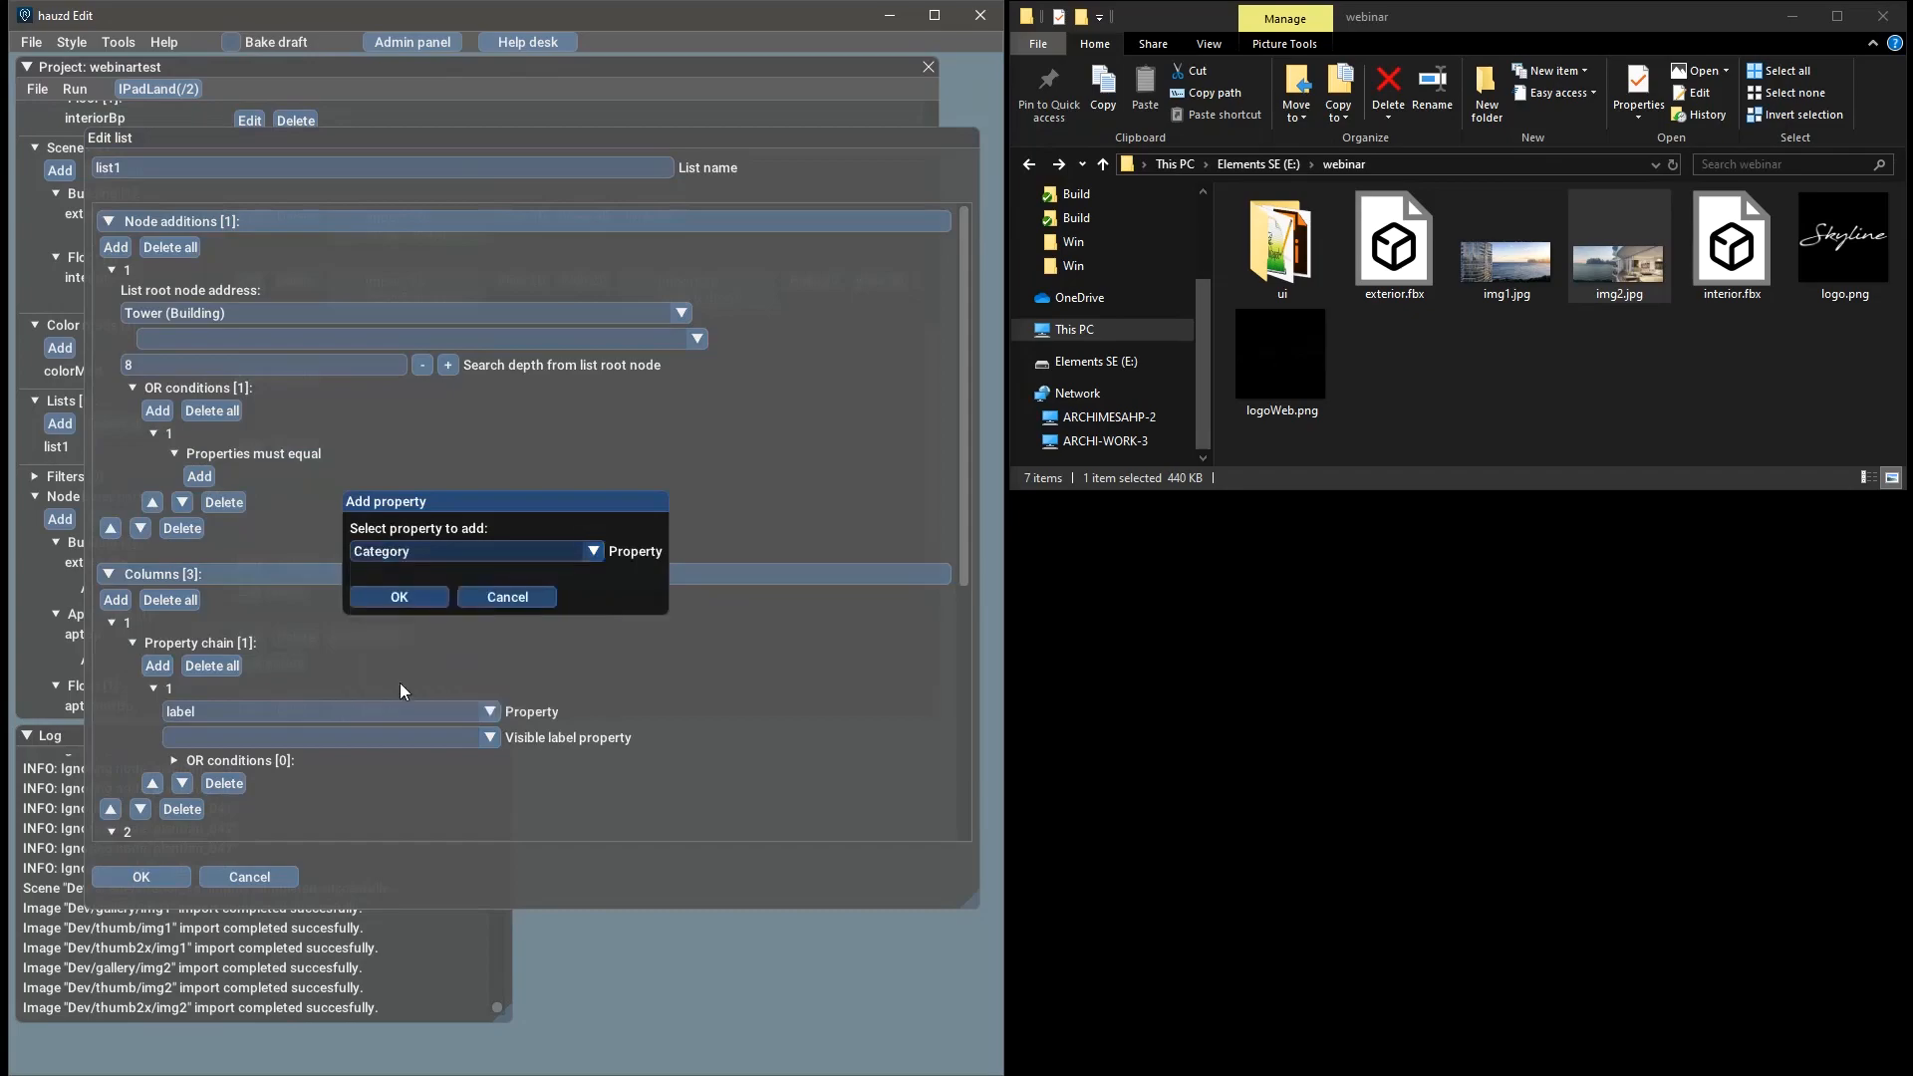
left_click(413, 595)
left_click(457, 501)
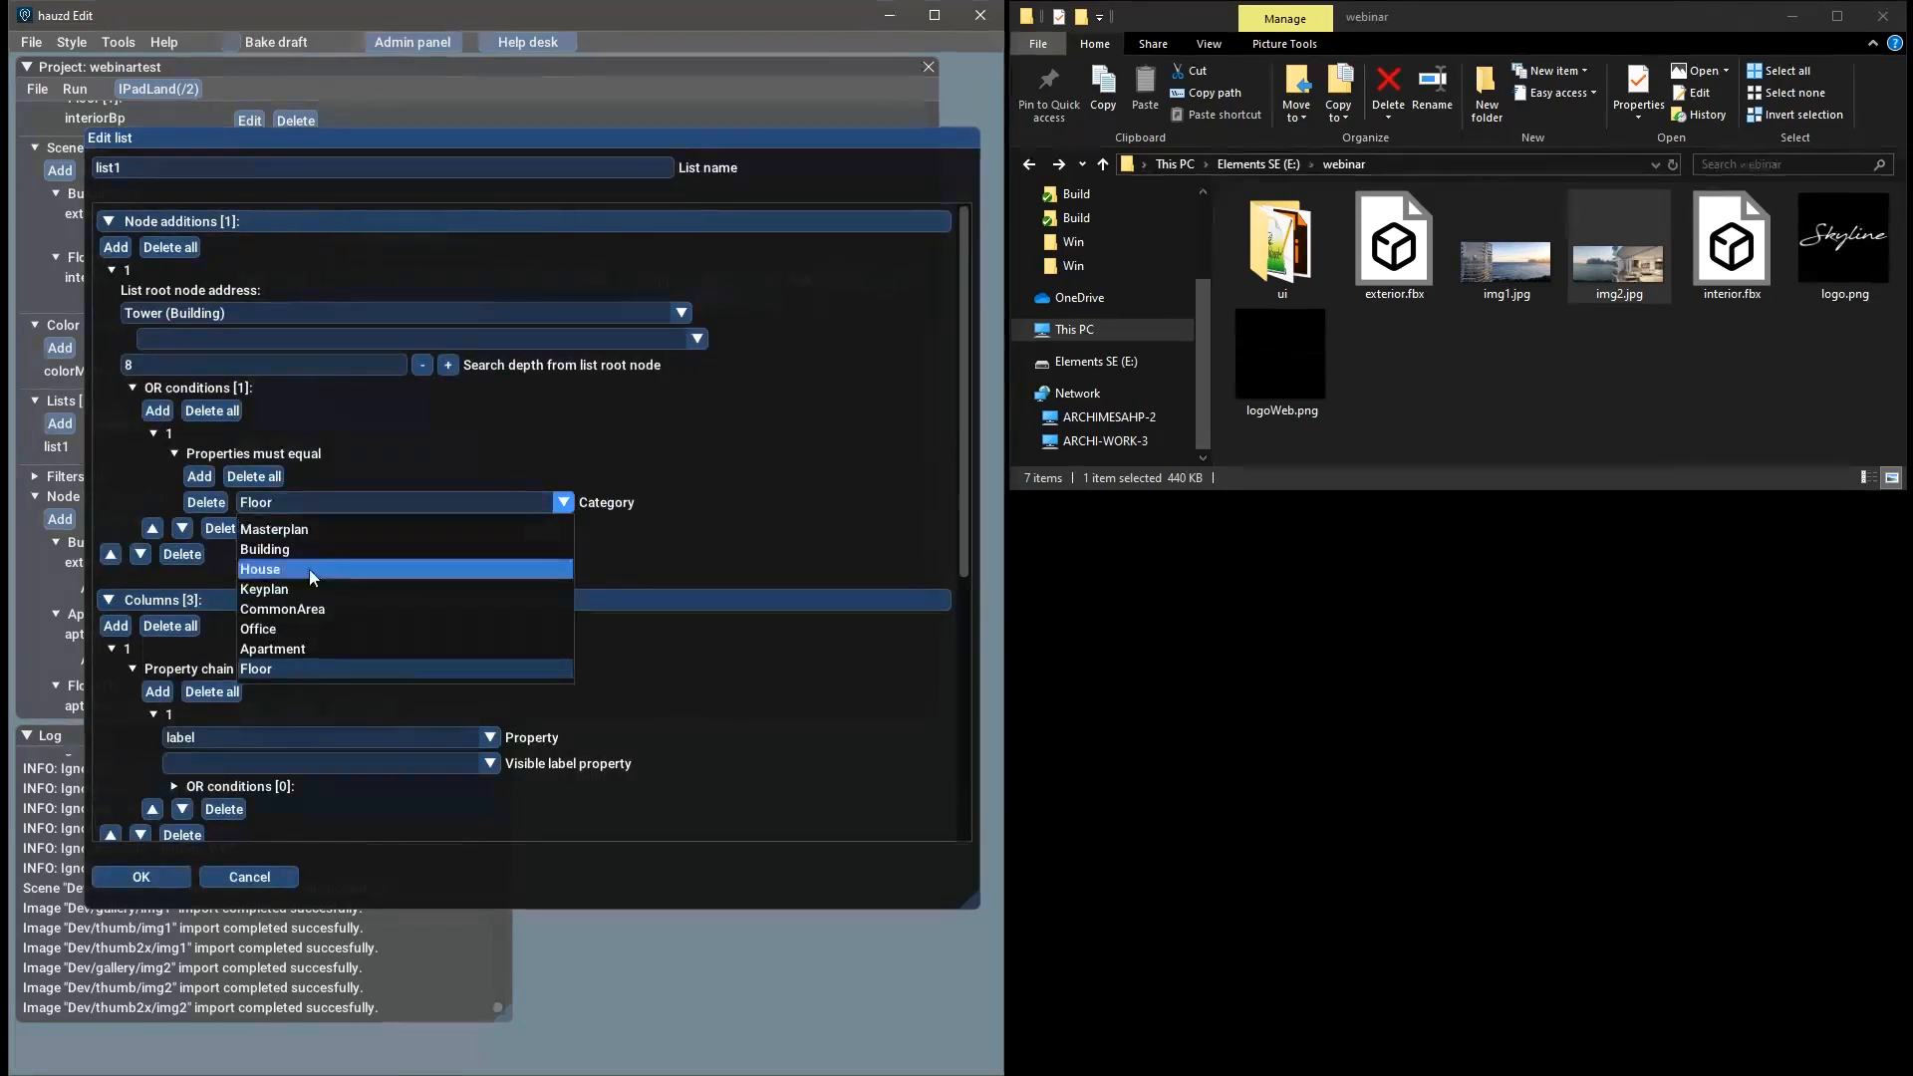
left_click(297, 648)
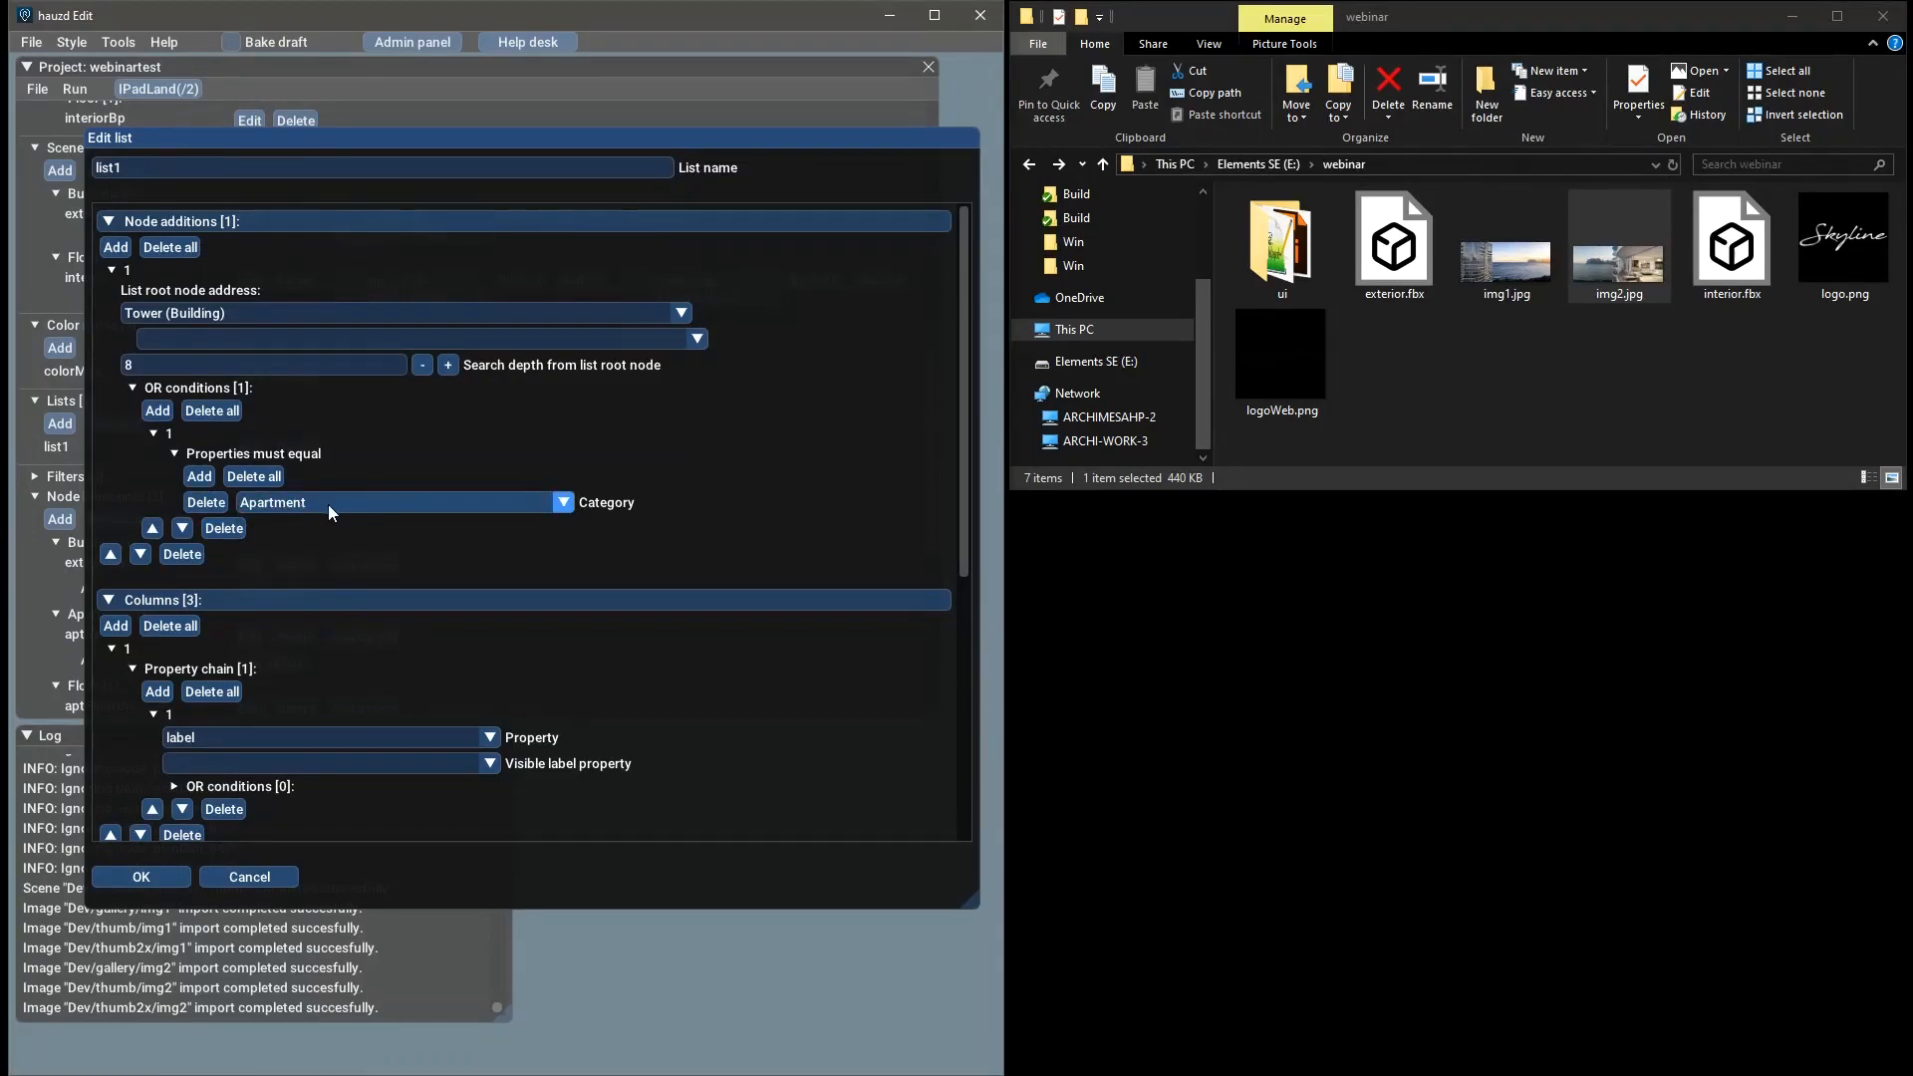
left_click(175, 879)
Preview IPadLand to check the filtered list1, and return to the Tower view
left_click(159, 89)
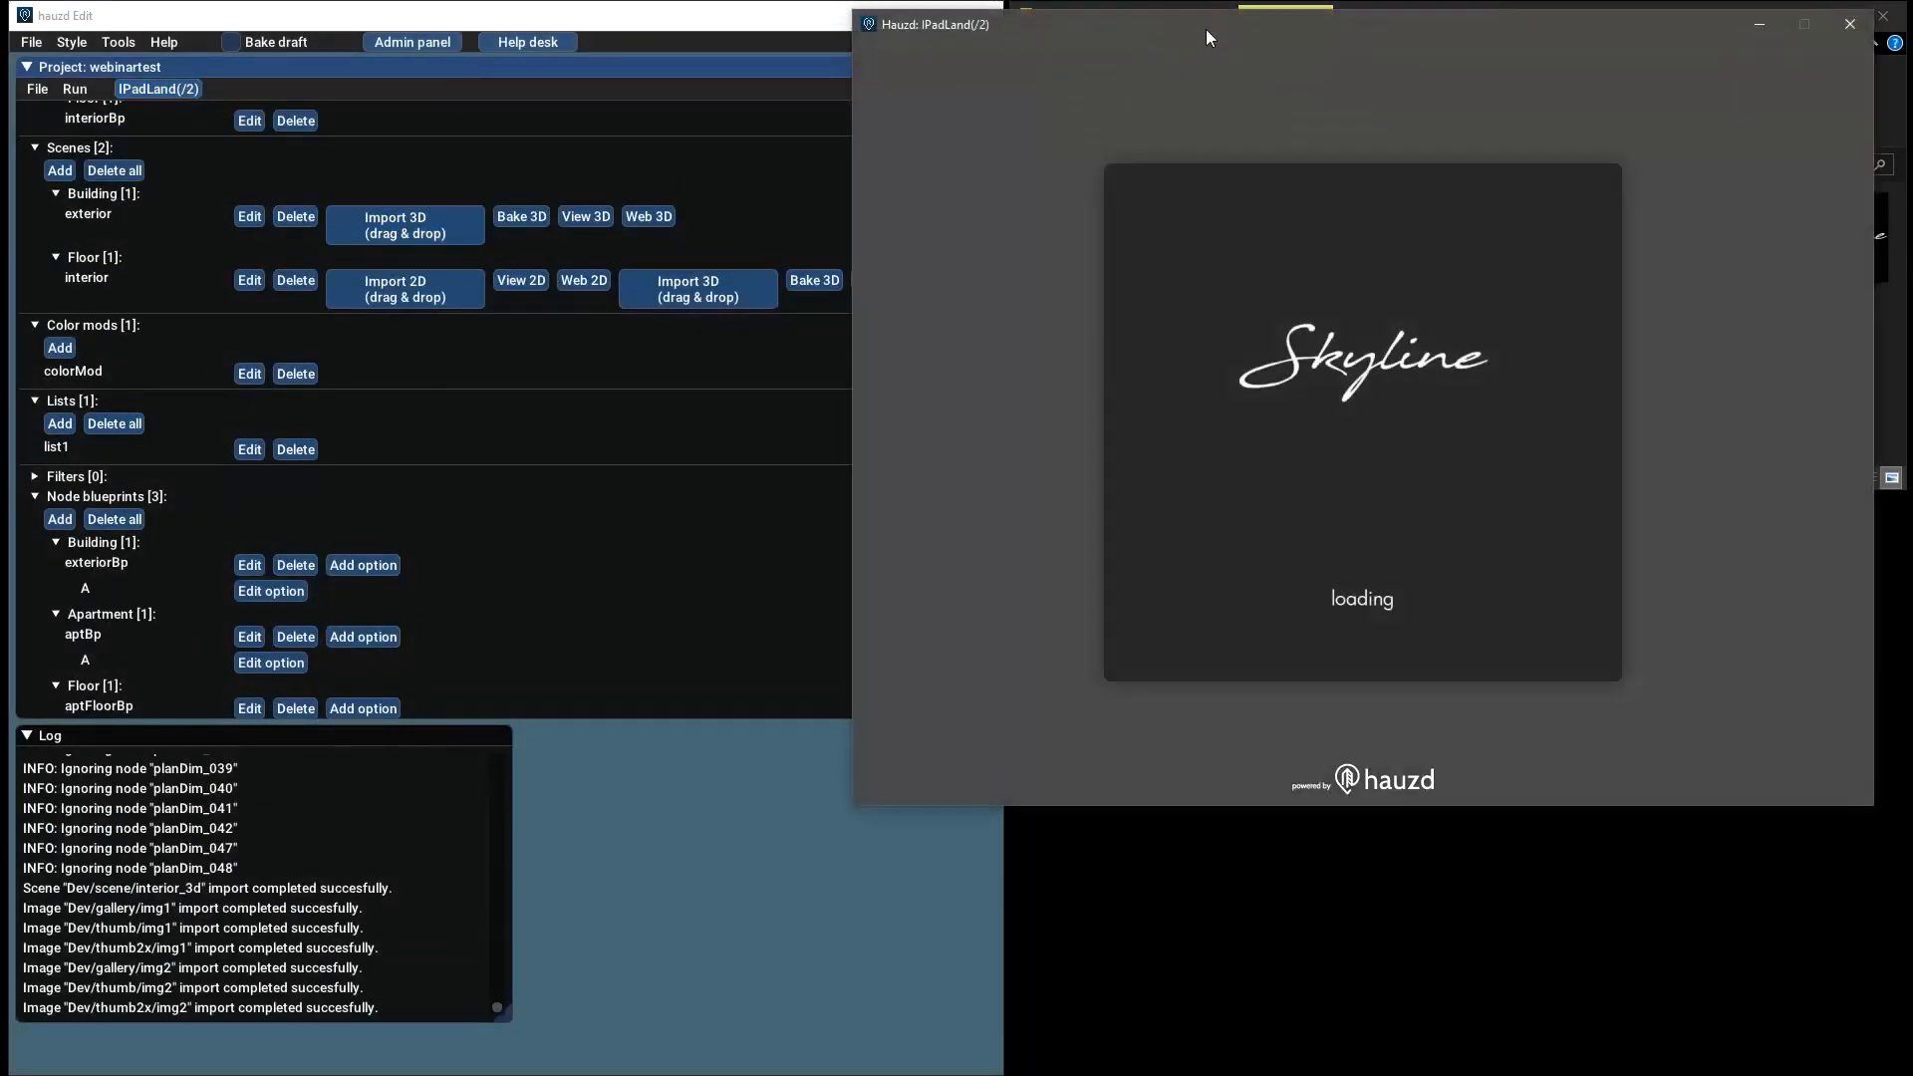
left_click_drag(1206, 38, 562, 196)
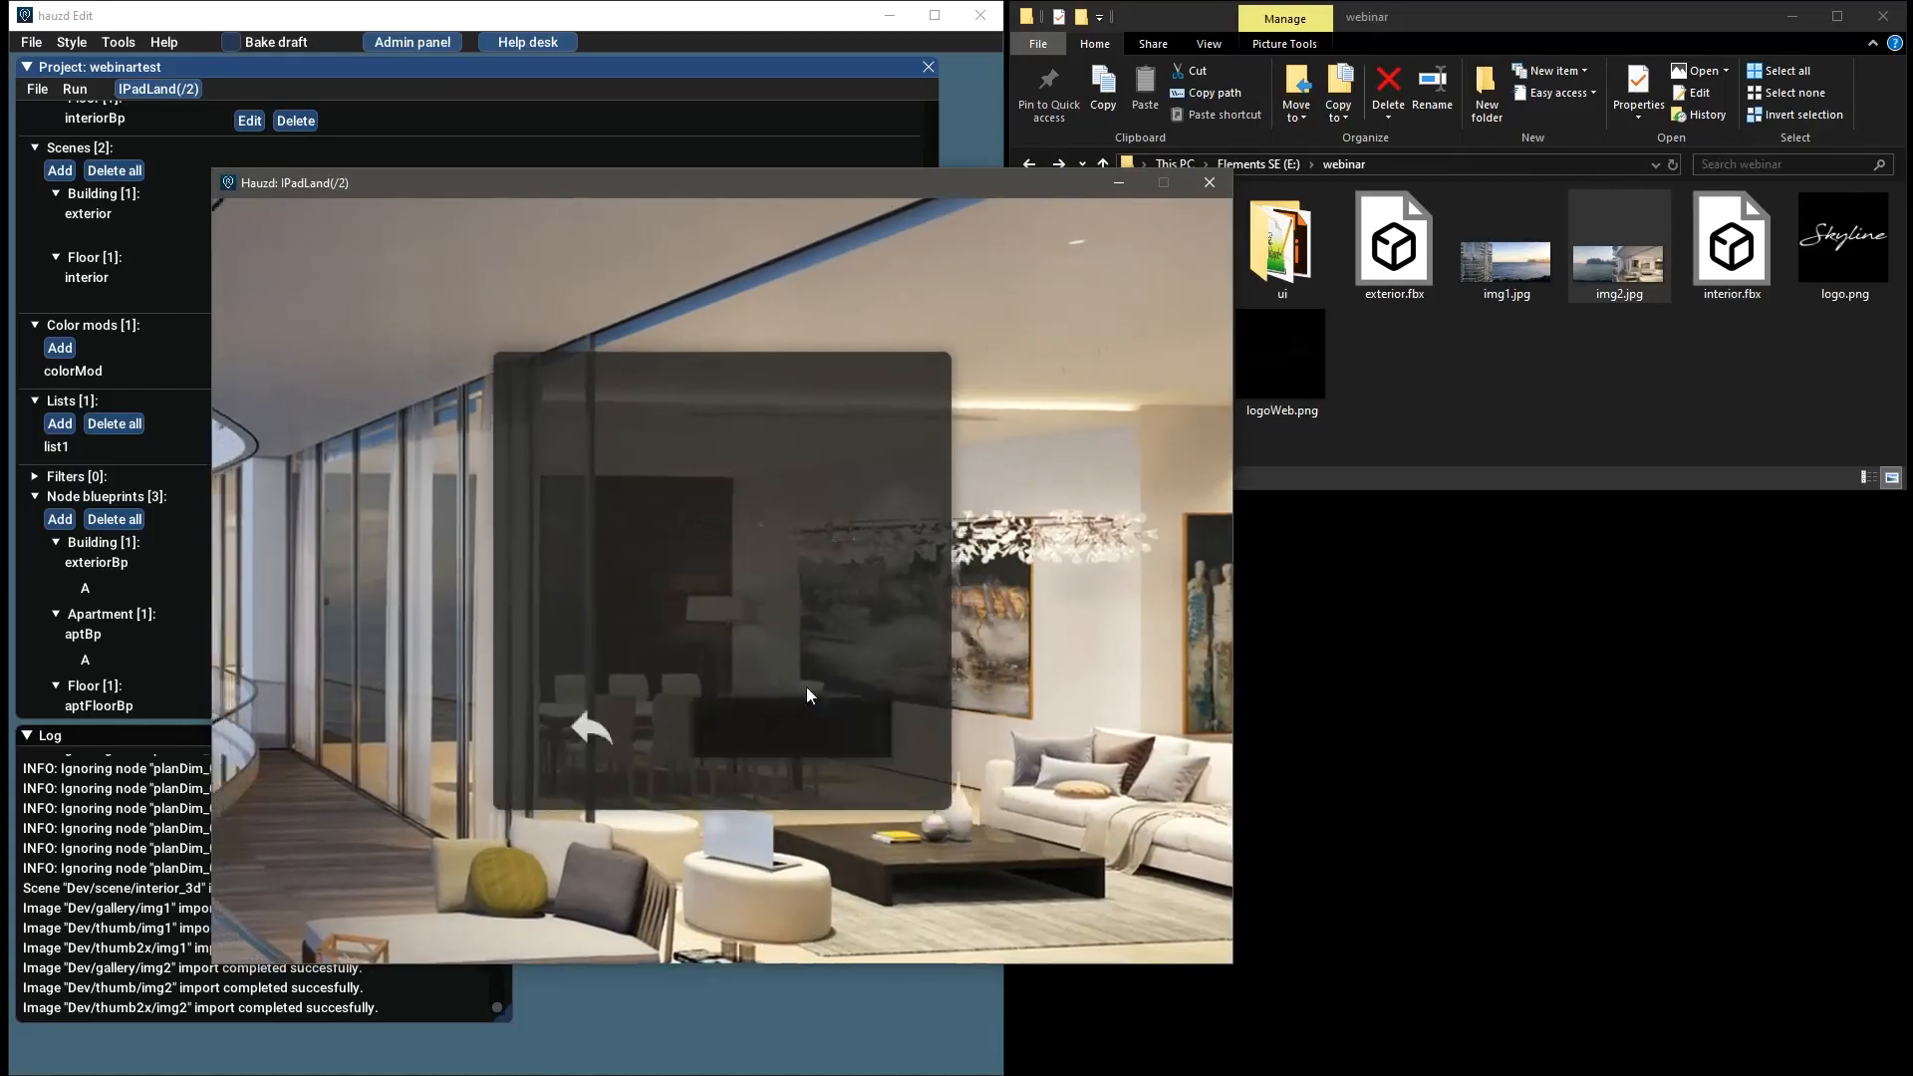
left_click(807, 713)
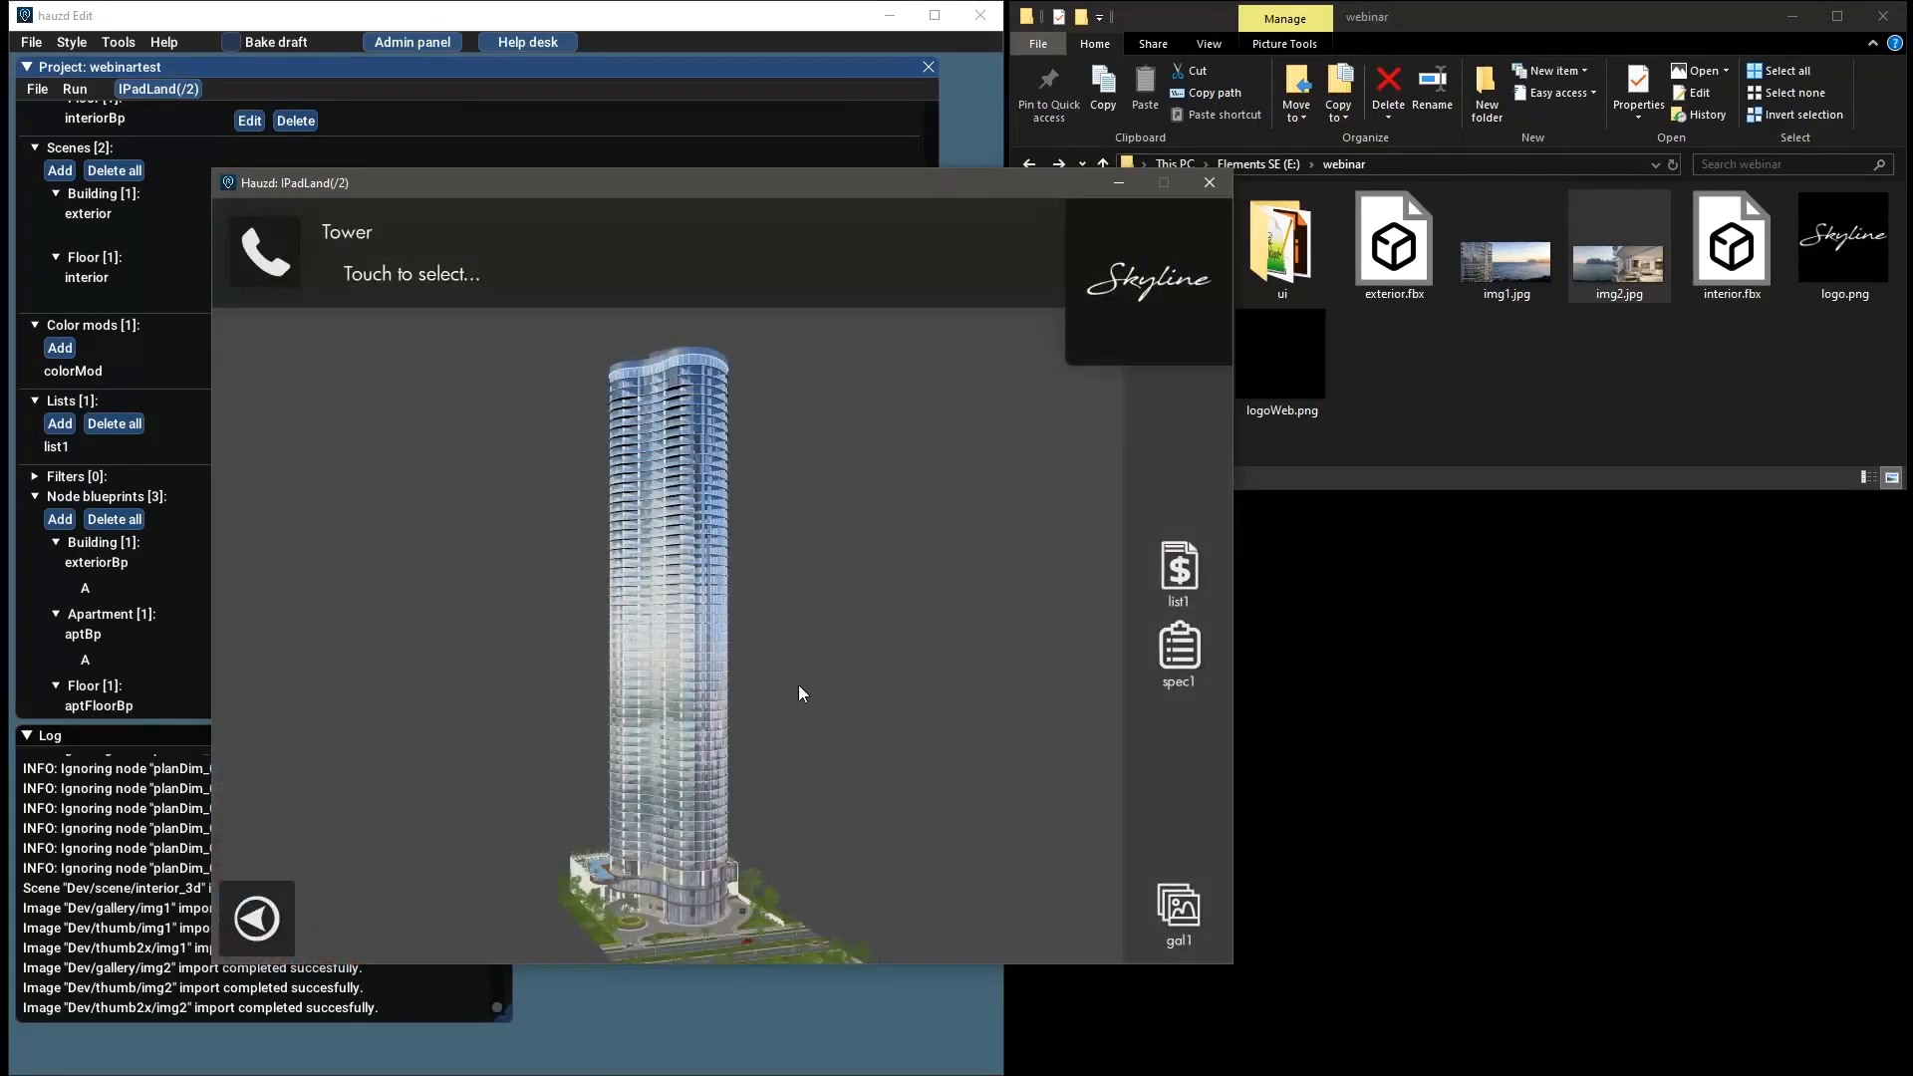
left_click(1194, 560)
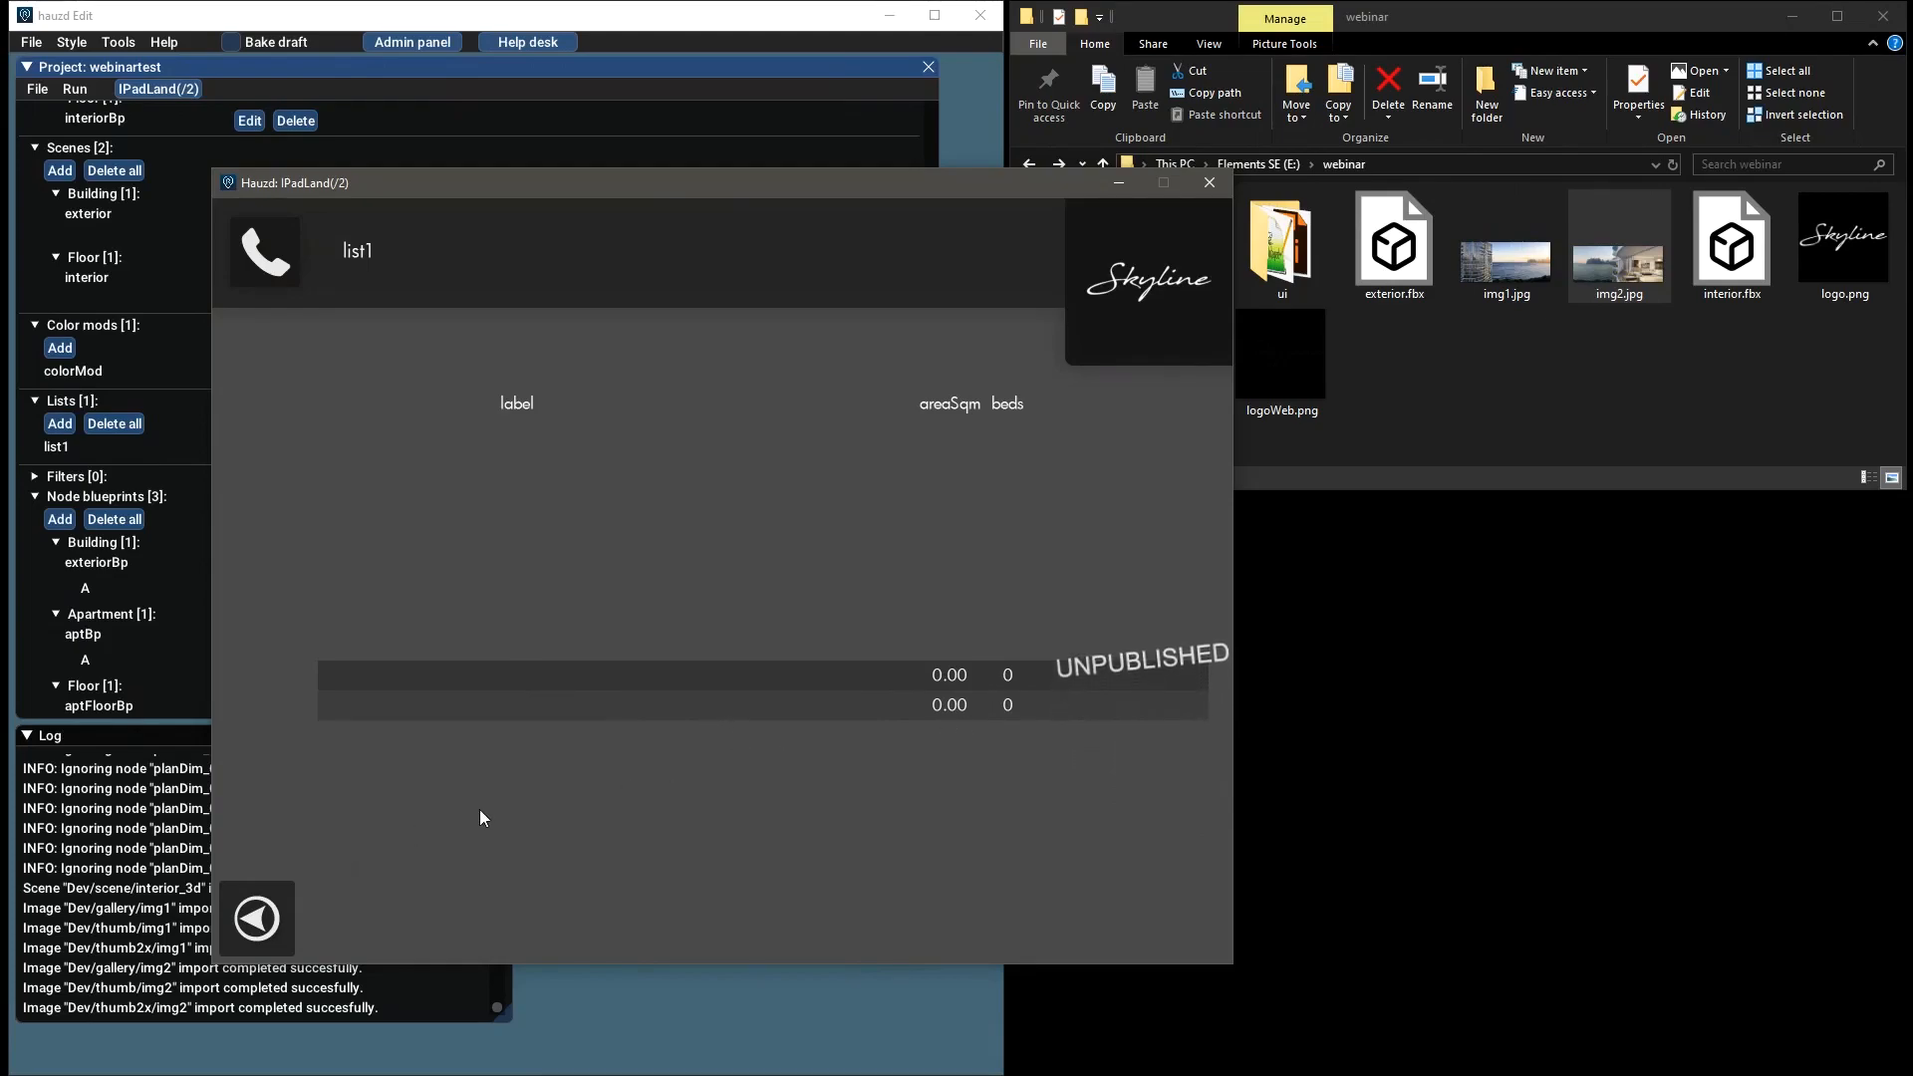
left_click(282, 913)
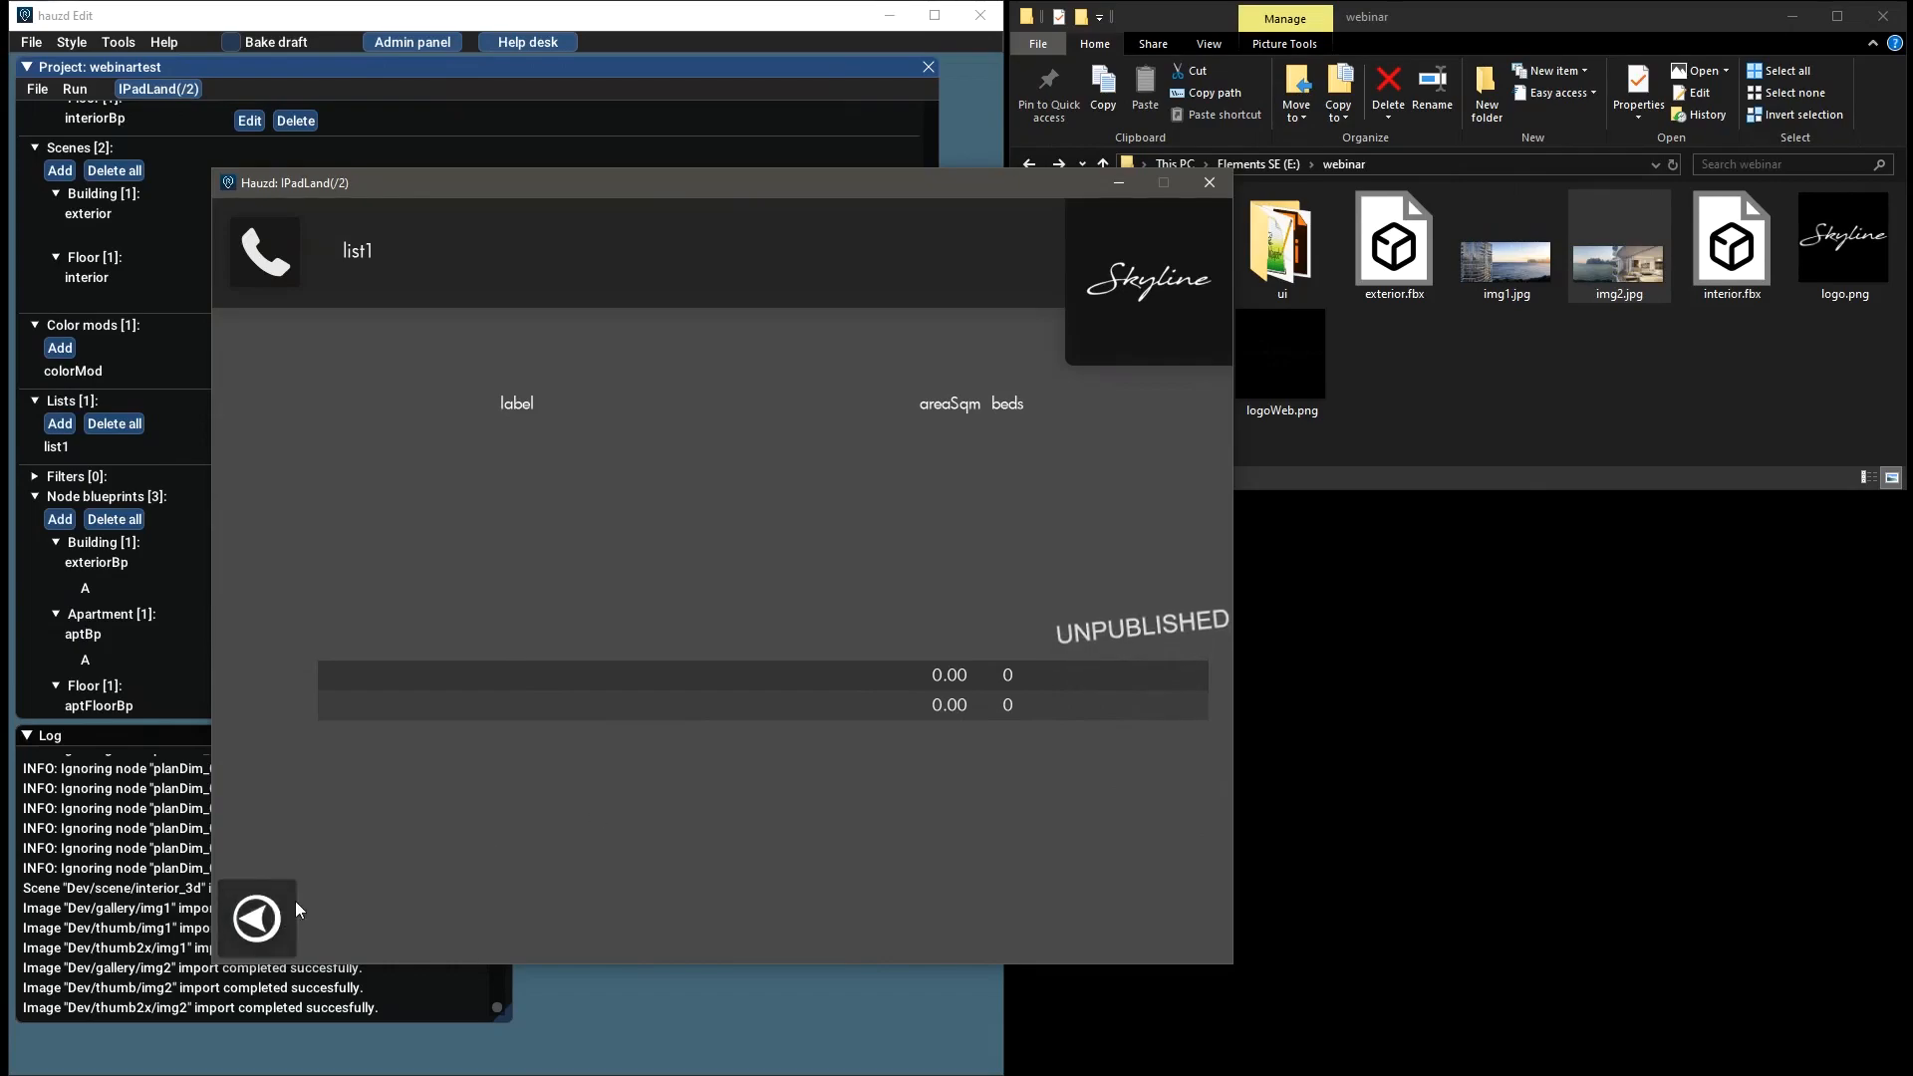
left_click_drag(895, 801, 793, 768)
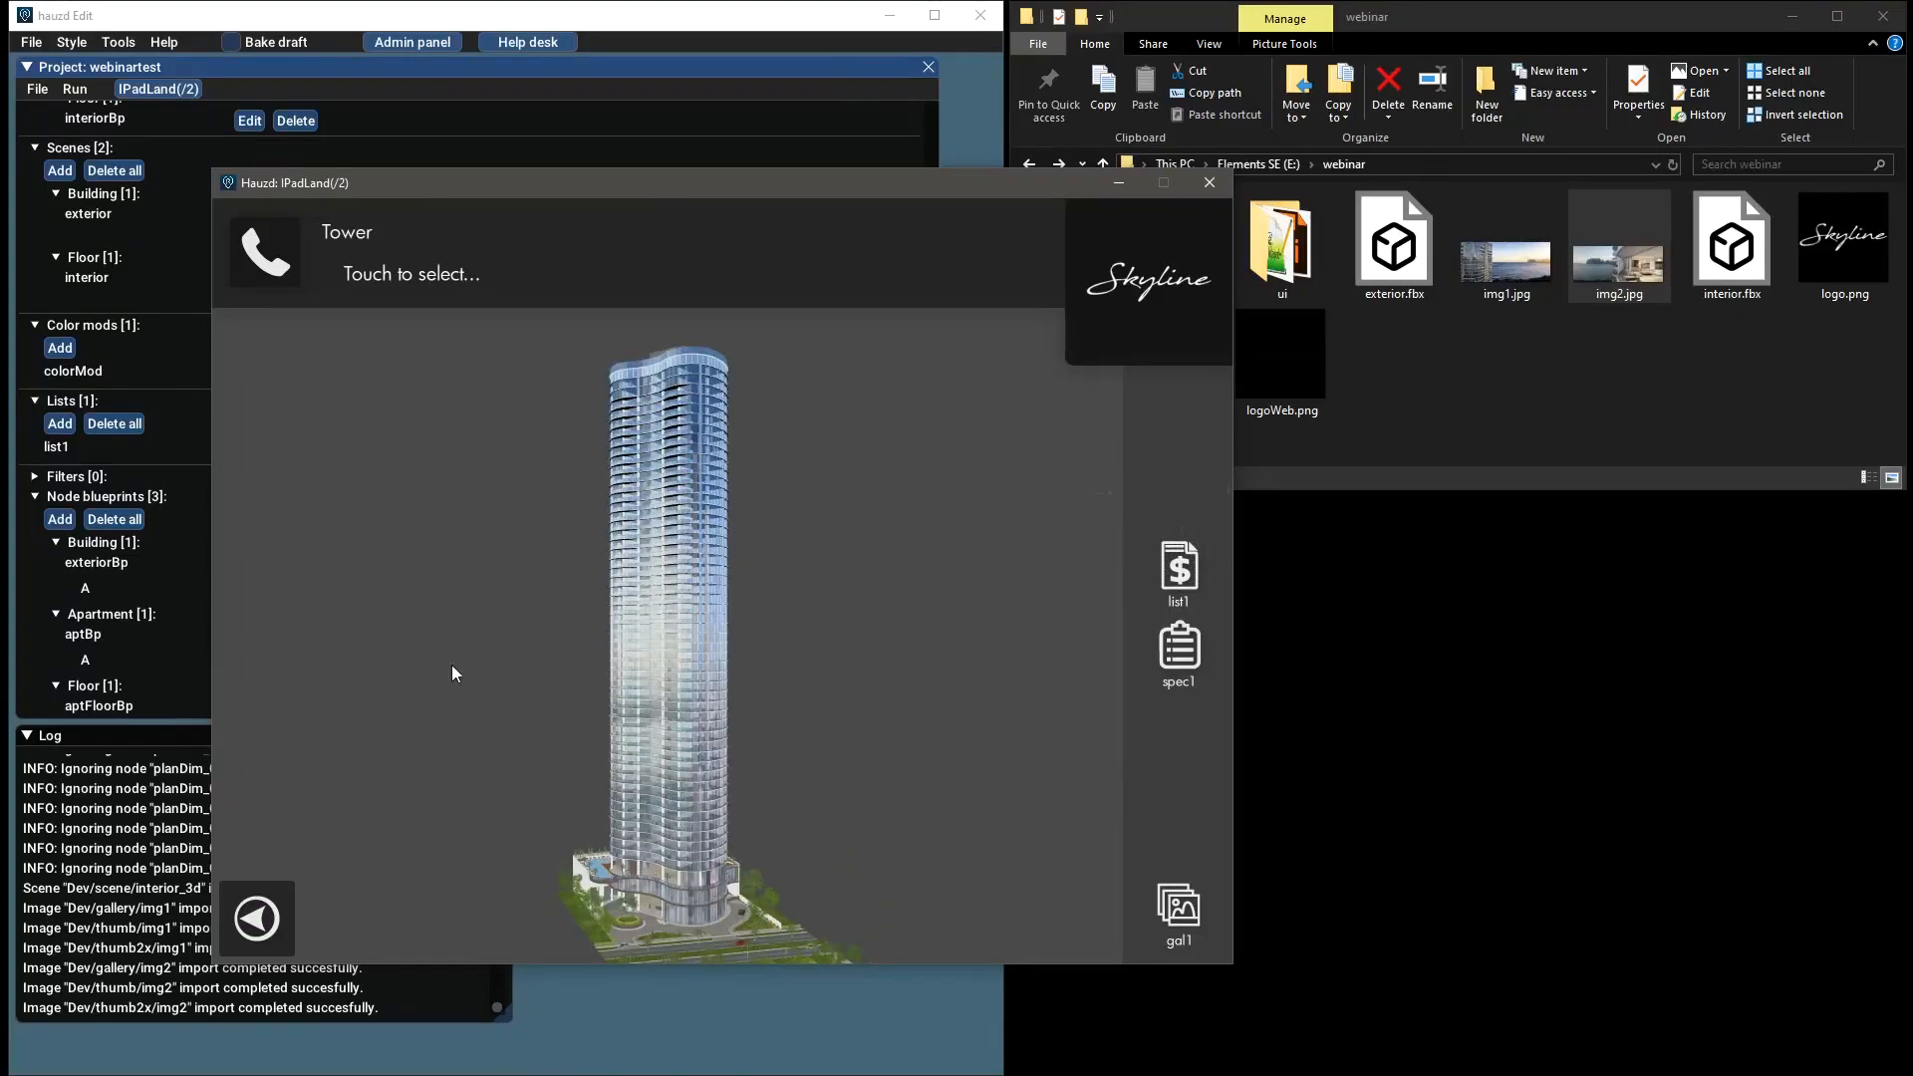
Close the preview and add a filter named filter1 with beds as its slider property
left_click(1215, 187)
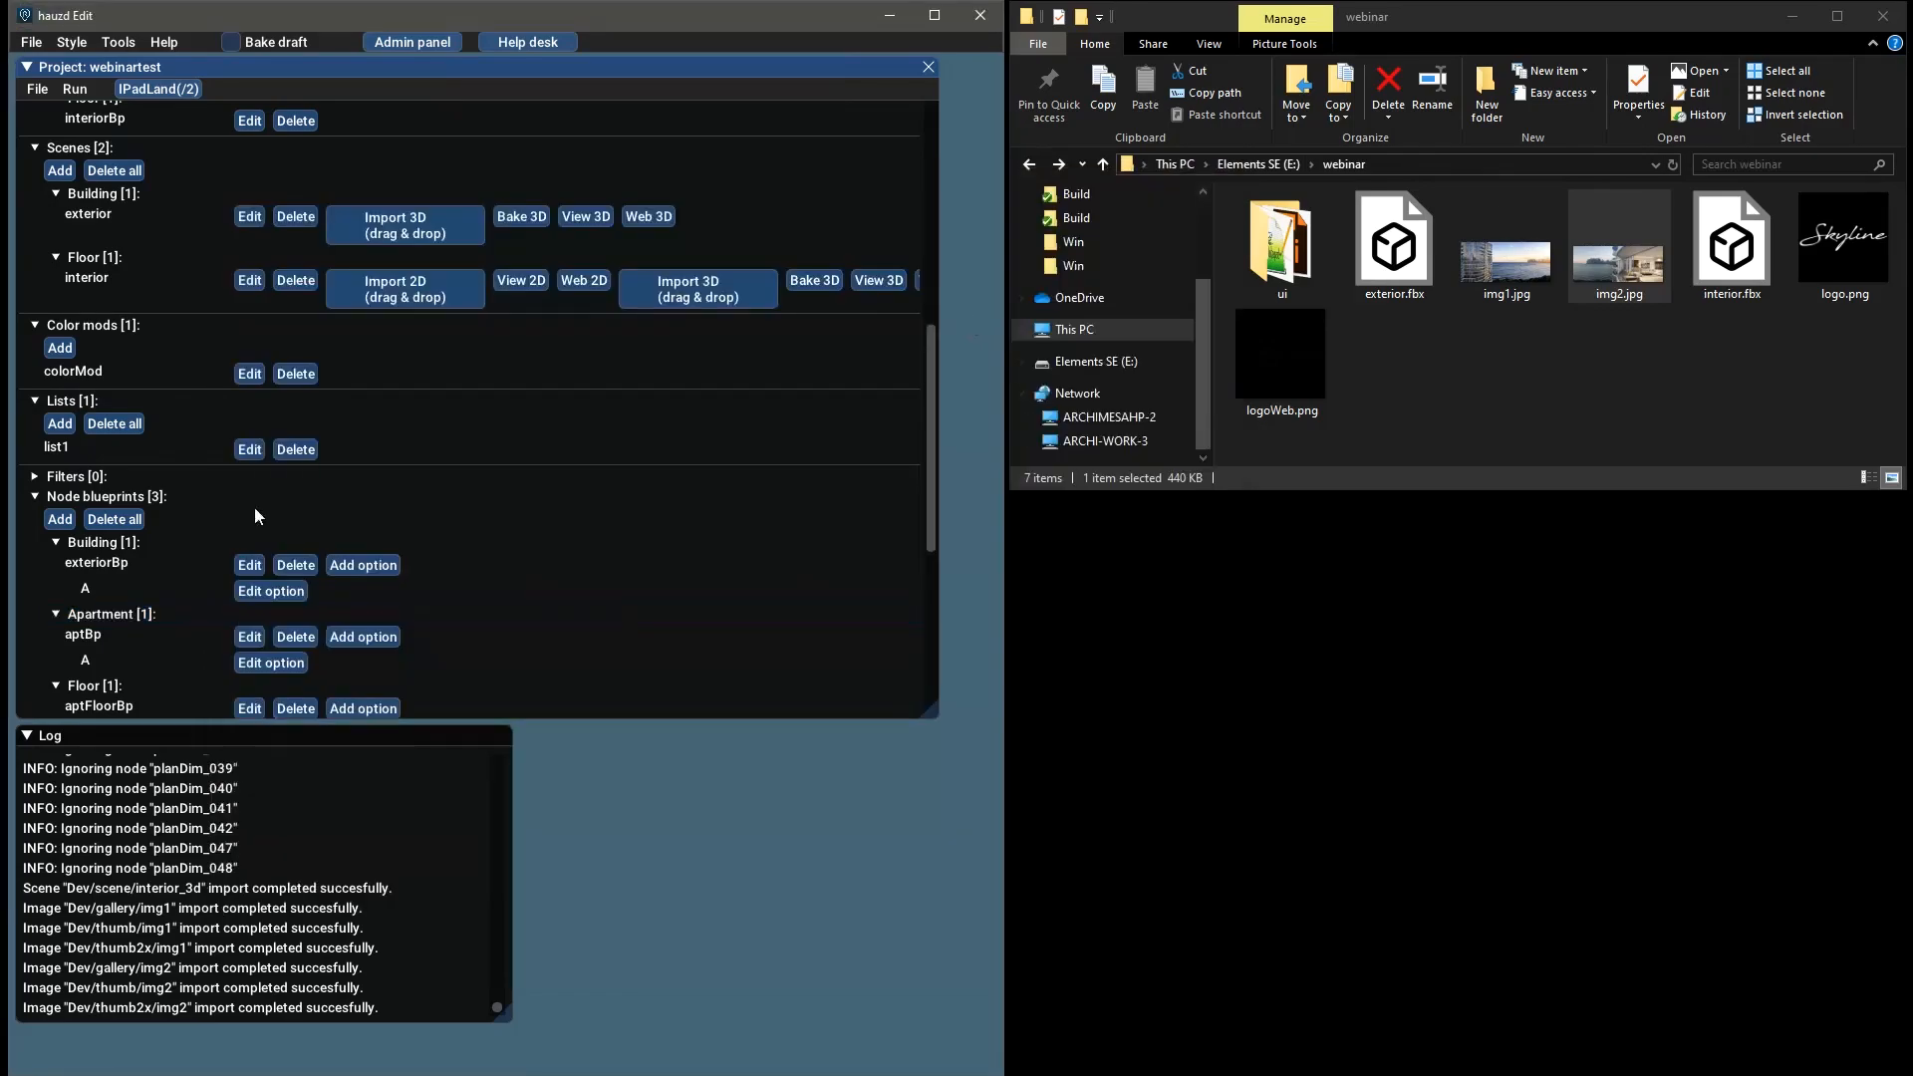
scroll(273, 500, "down", 1)
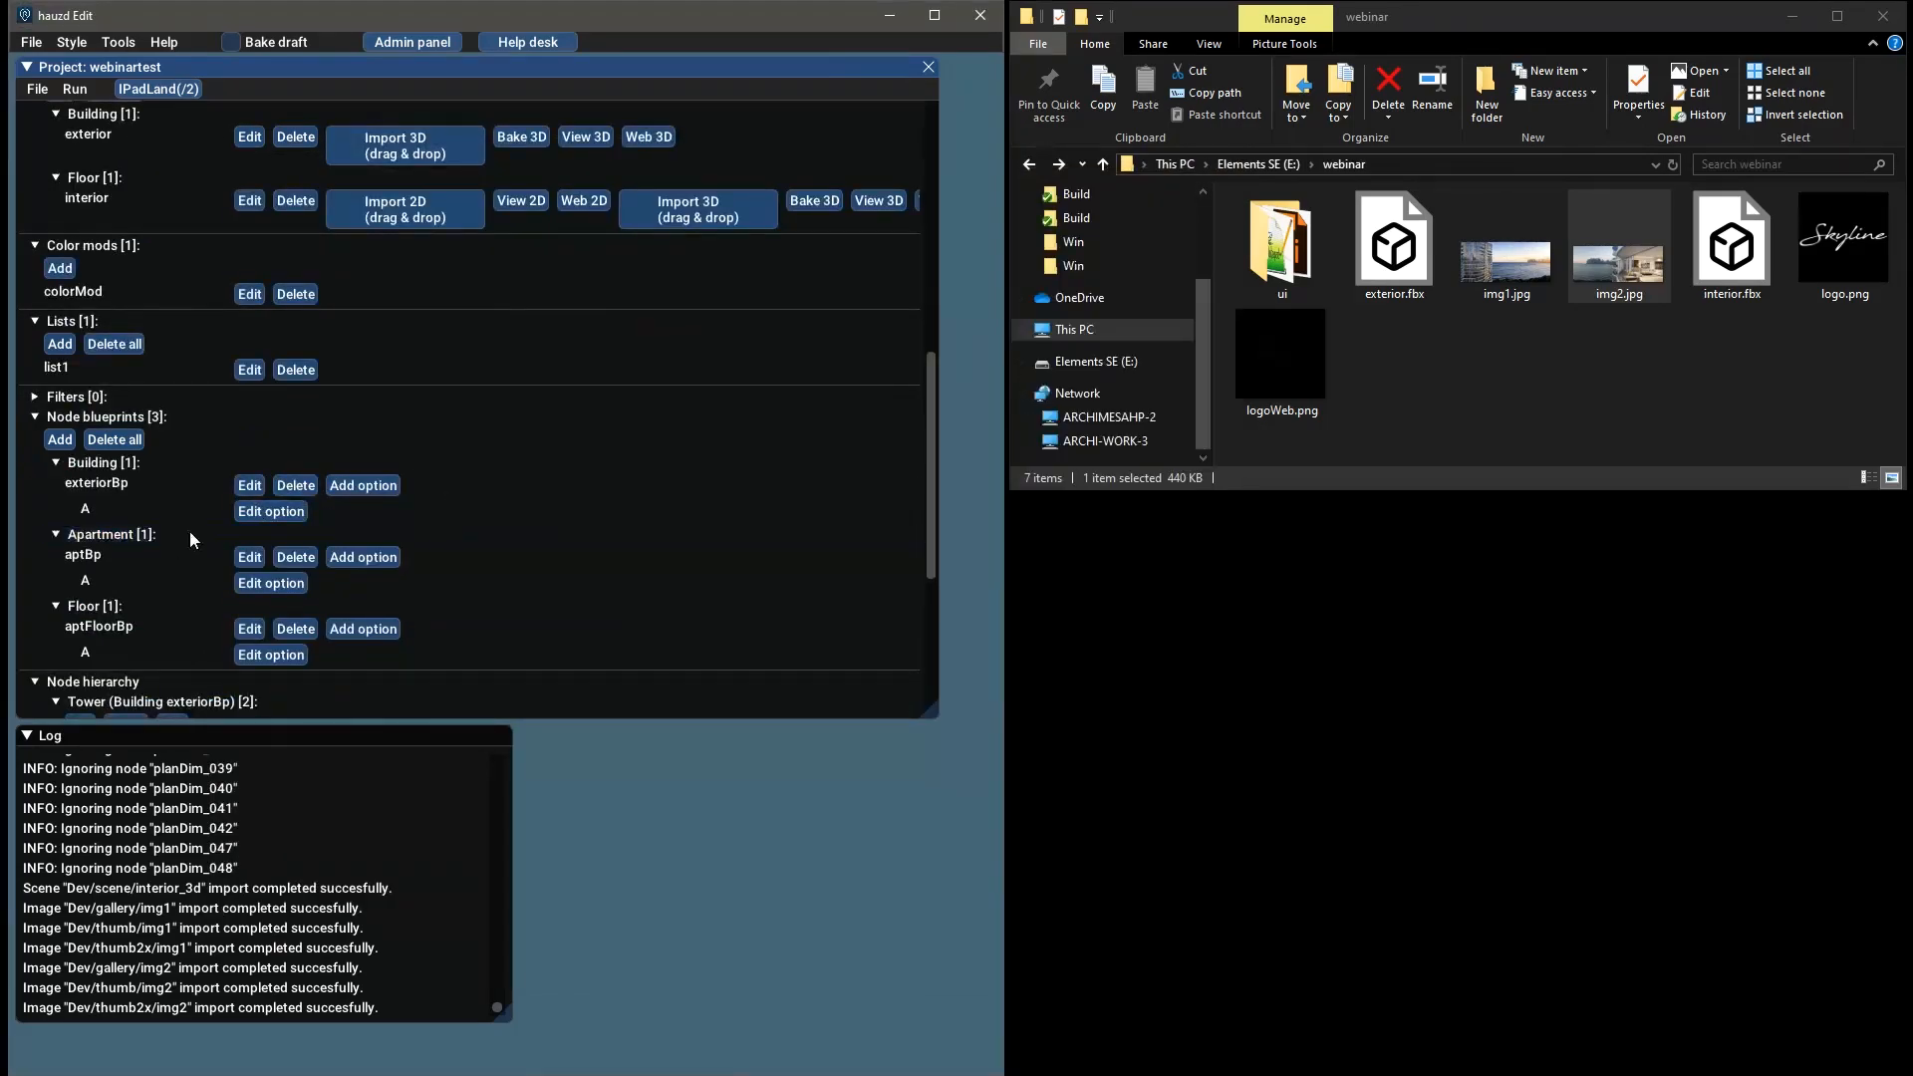
scroll(189, 530, "up", 2)
scroll(190, 530, "up", 7)
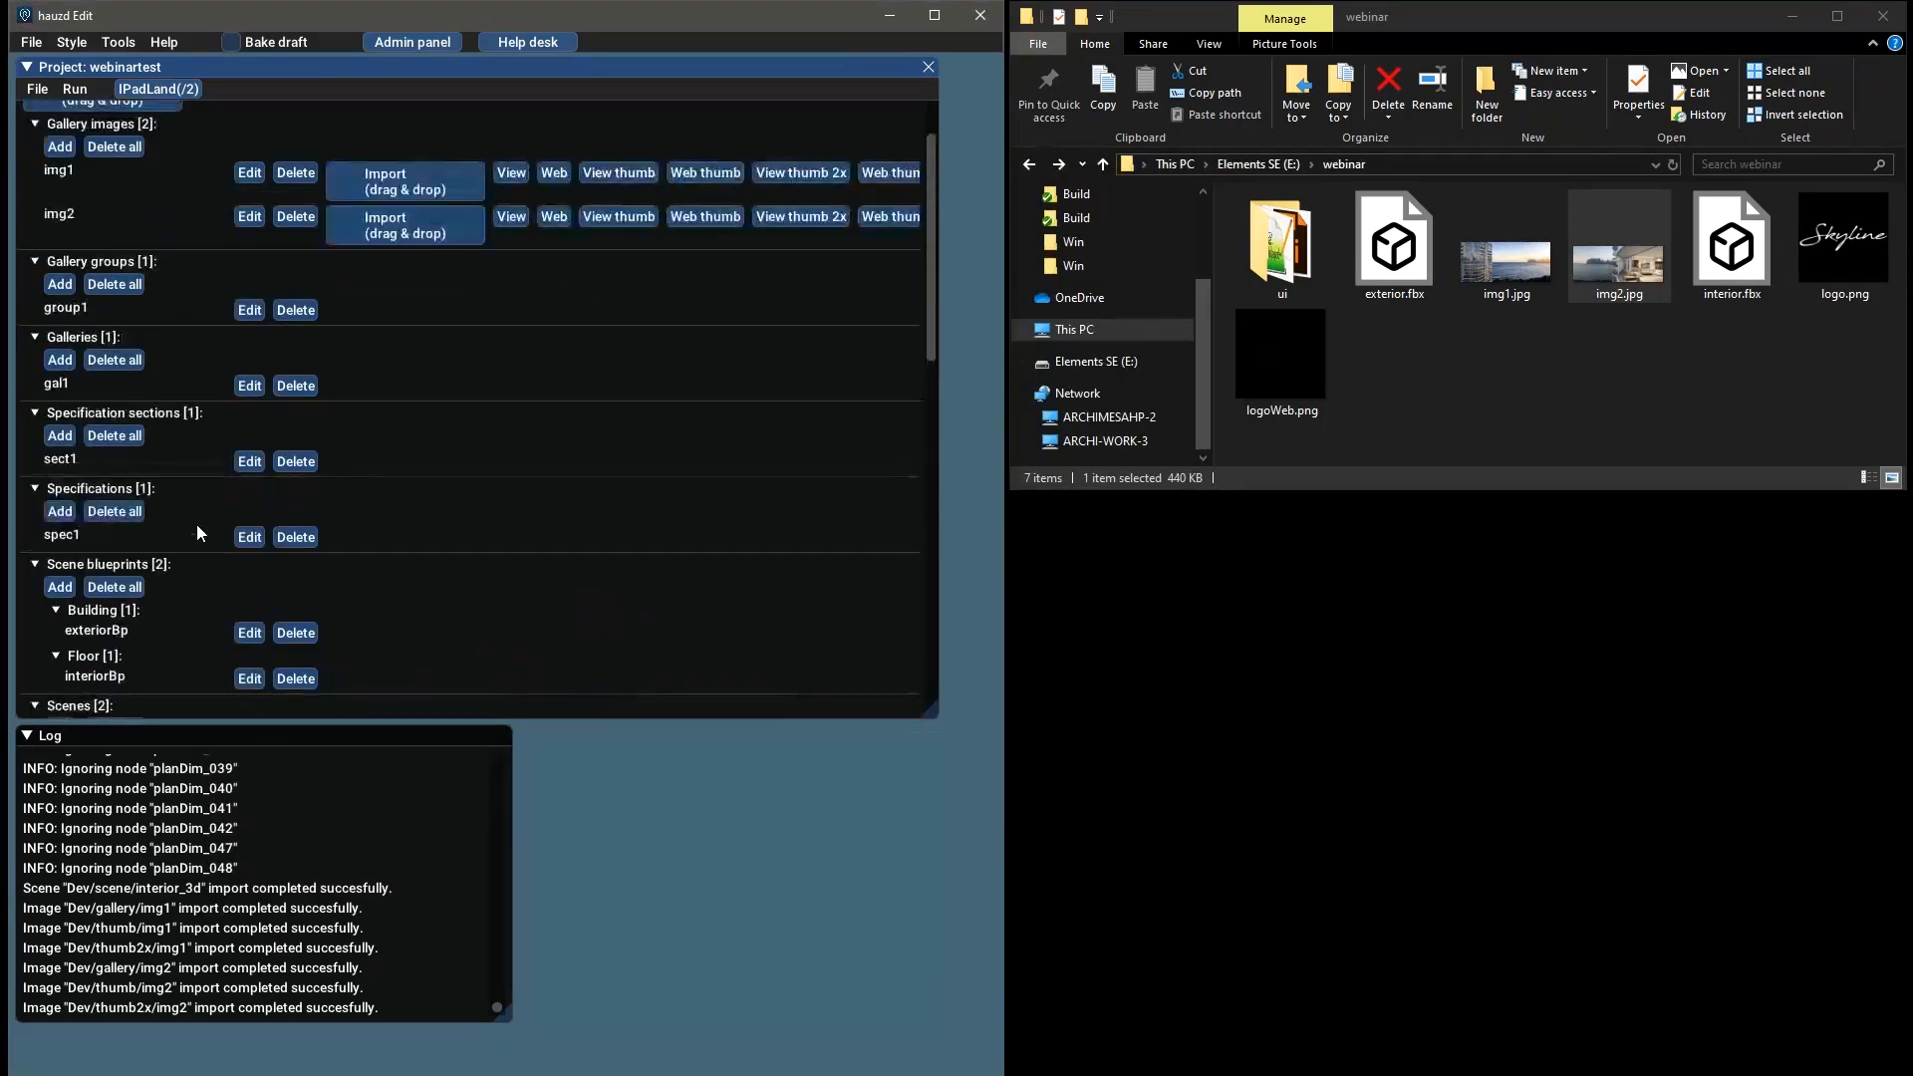
scroll(199, 531, "down", 10)
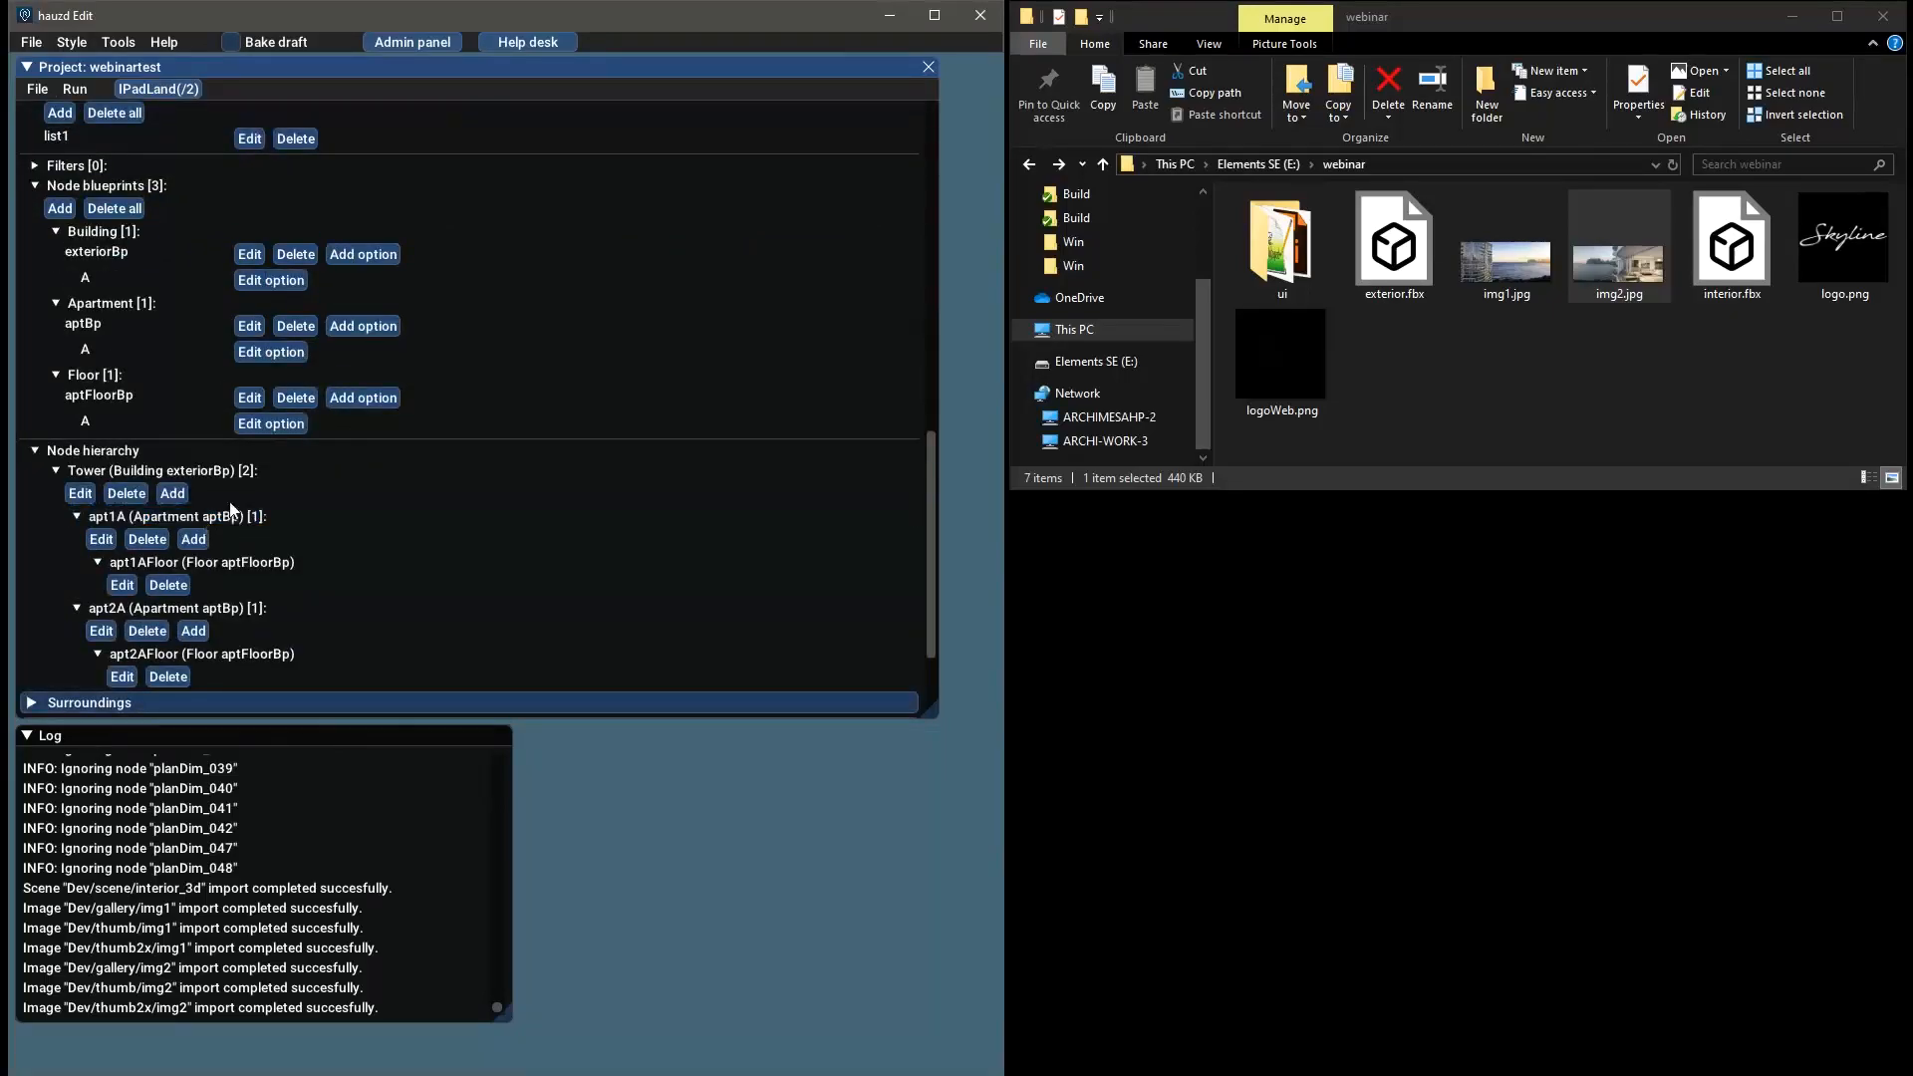
scroll(241, 471, "up", 5)
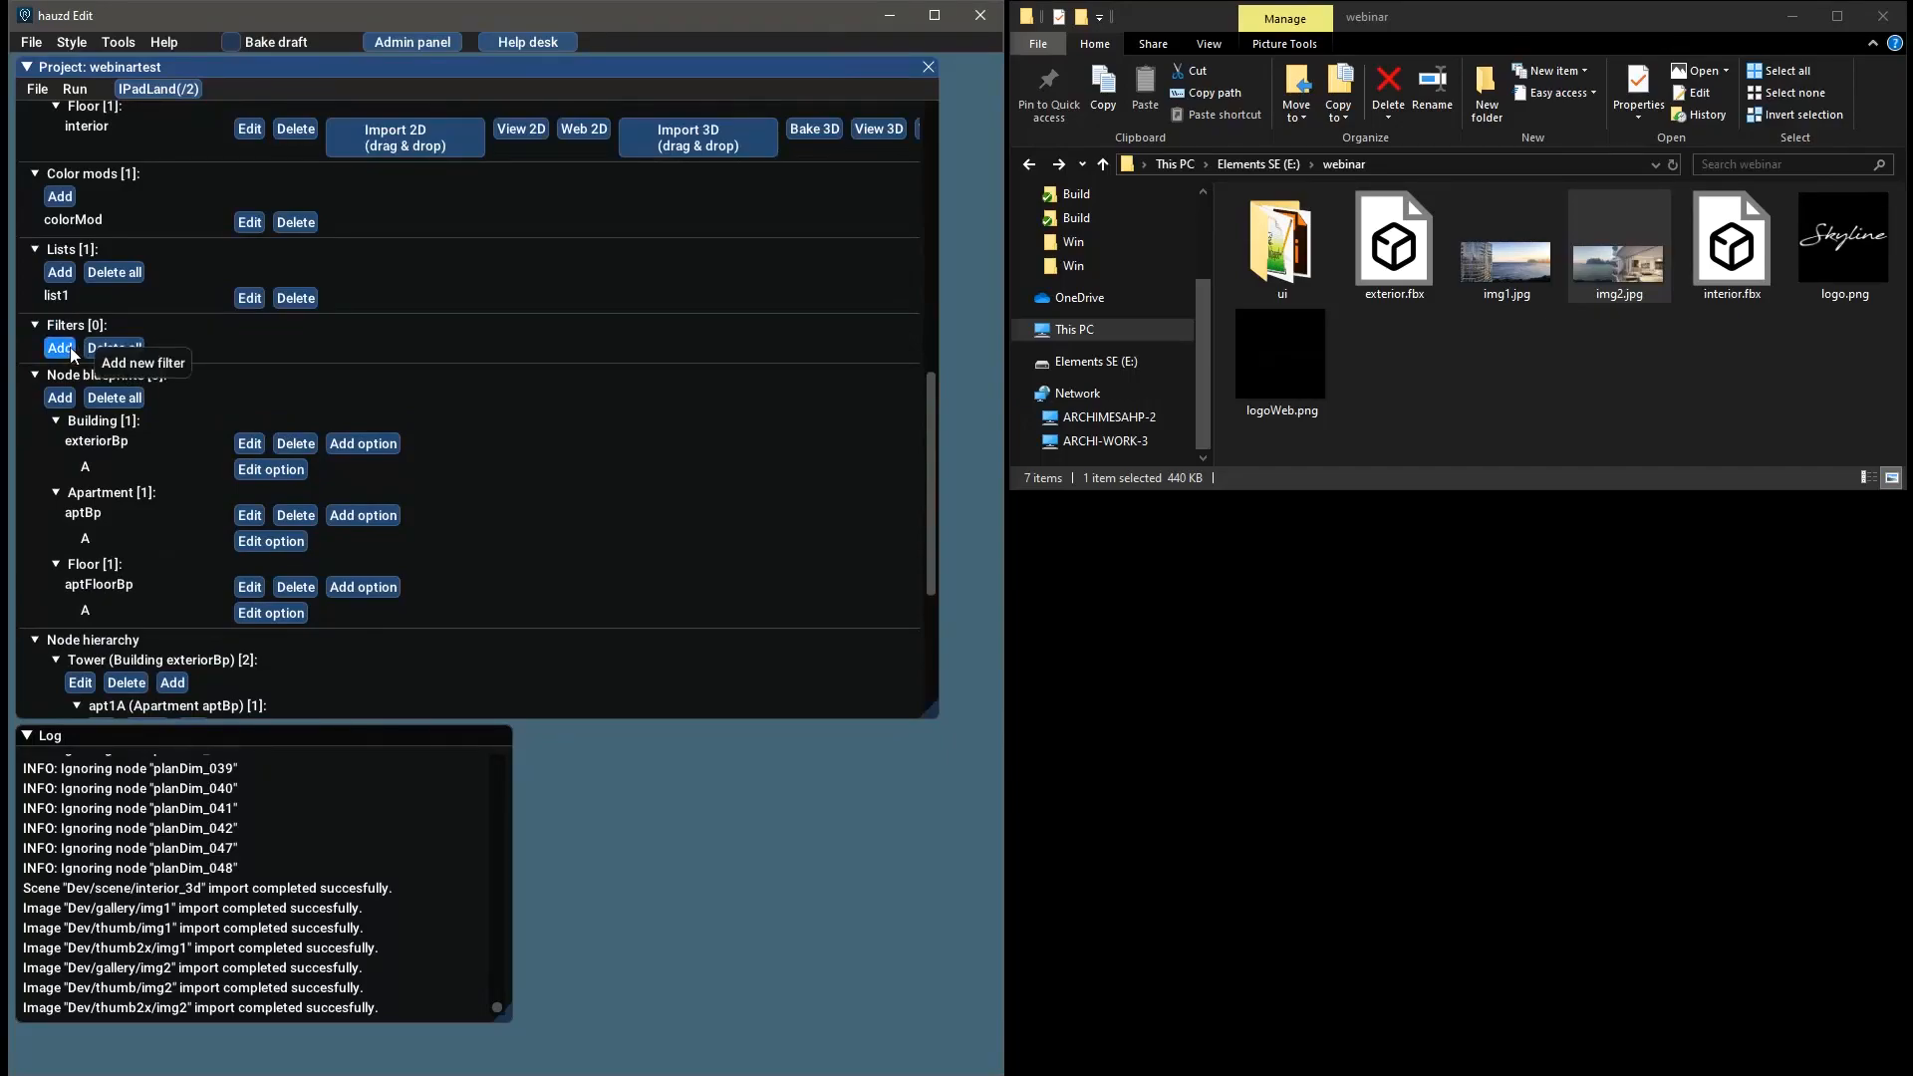
left_click(70, 347)
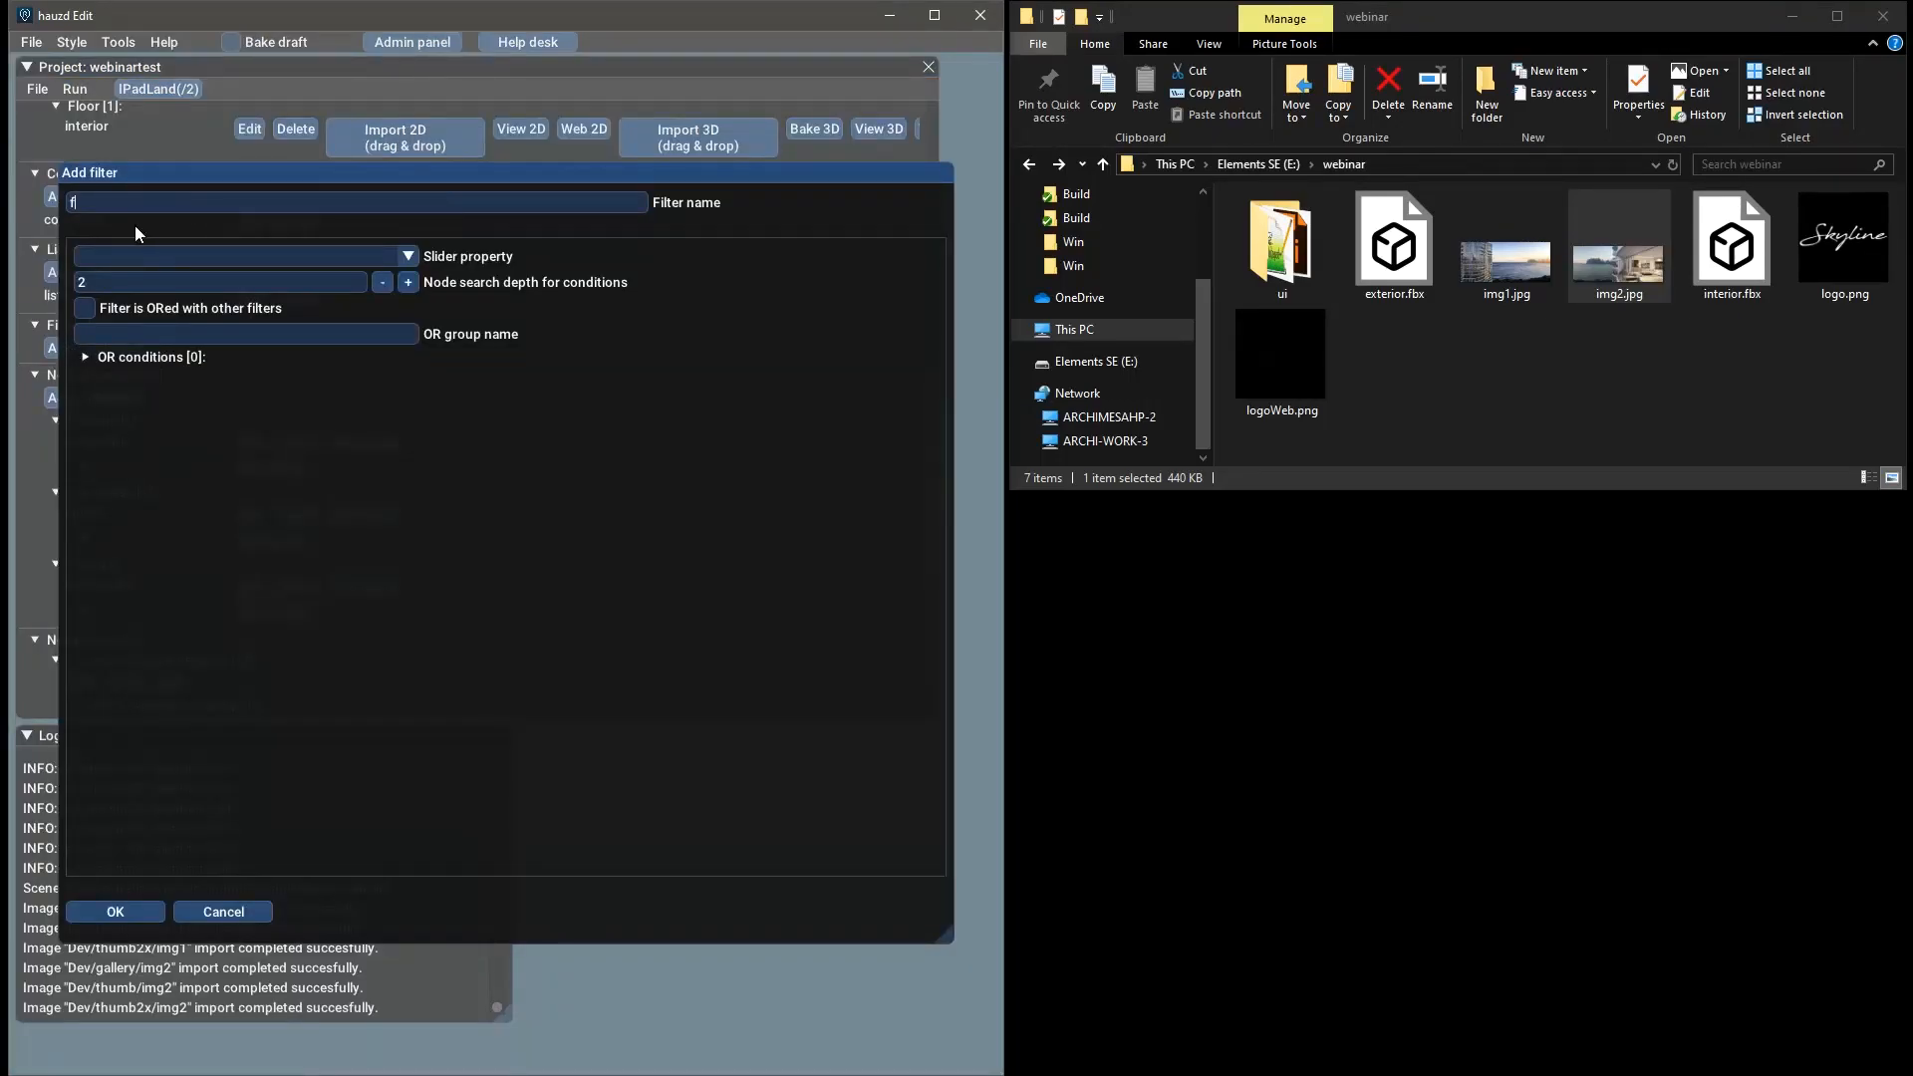
left_click(191, 261)
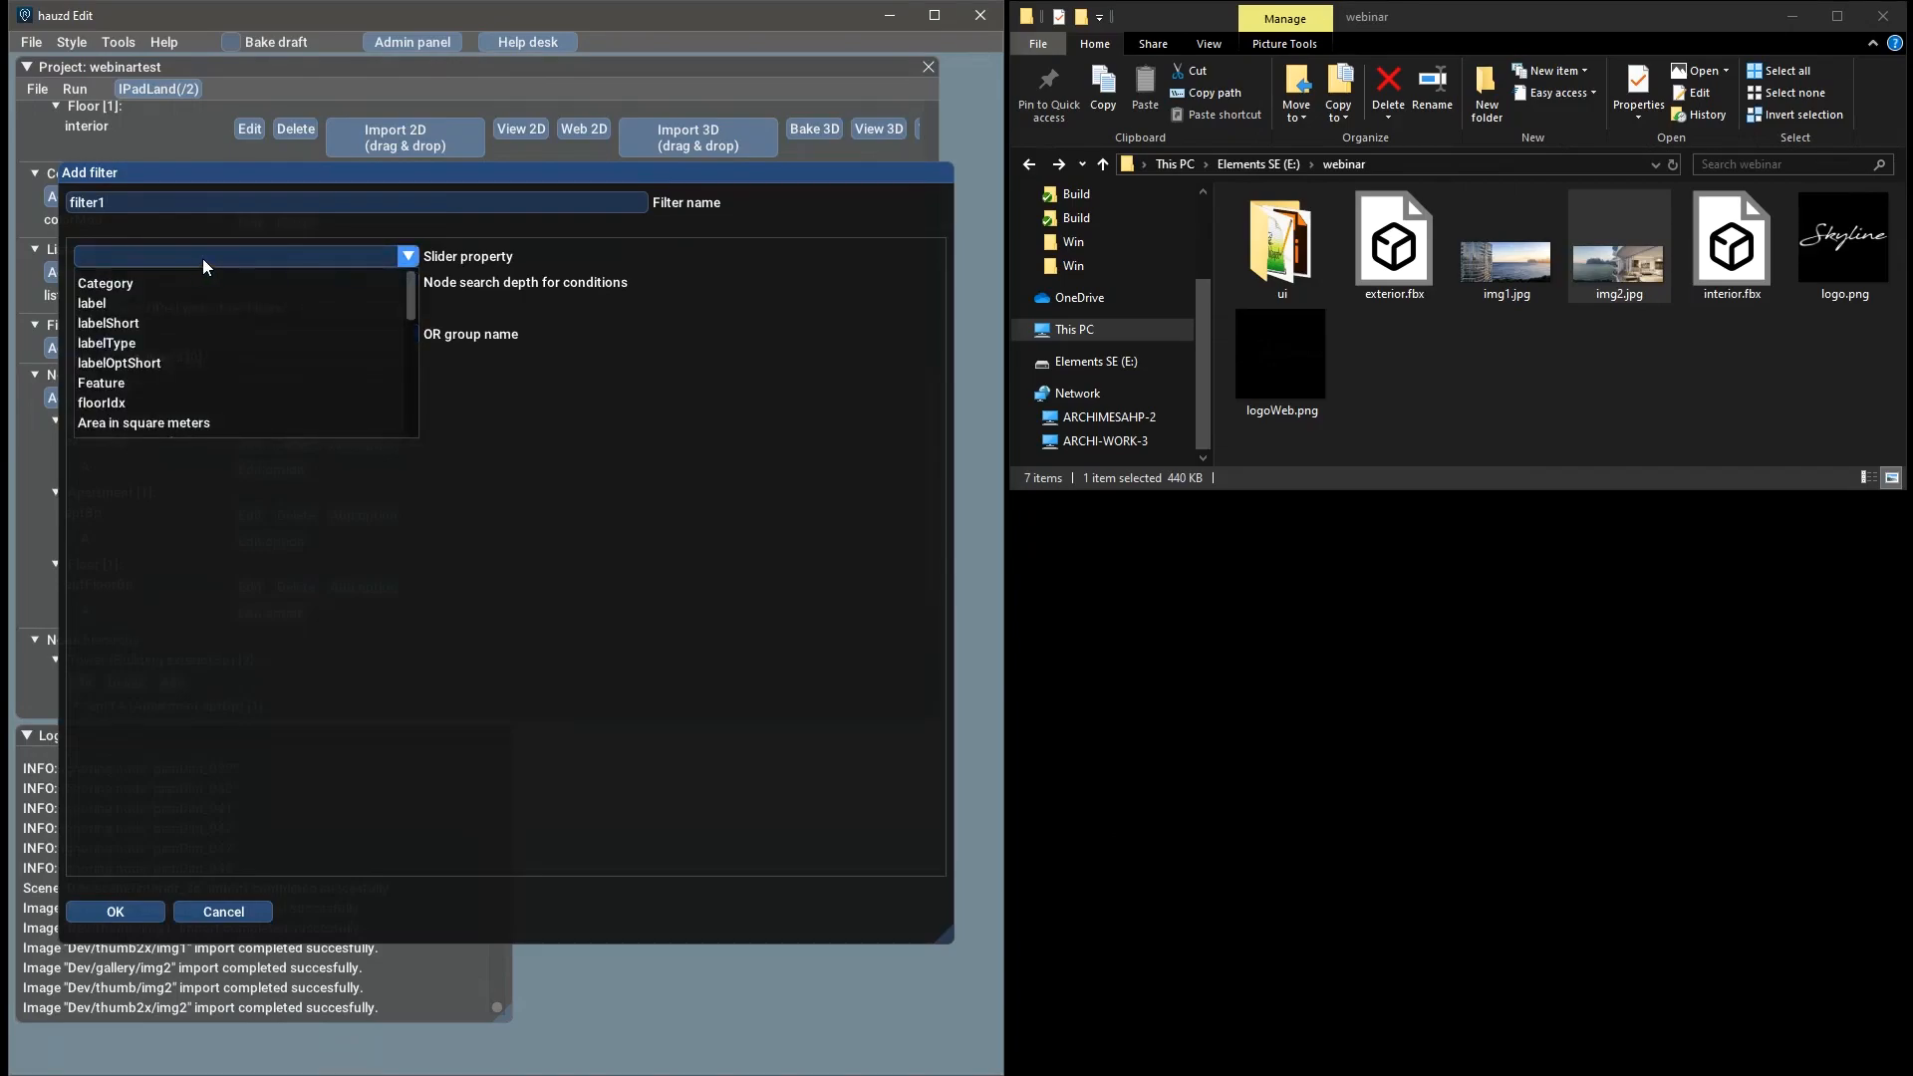
scroll(171, 329, "down", 6)
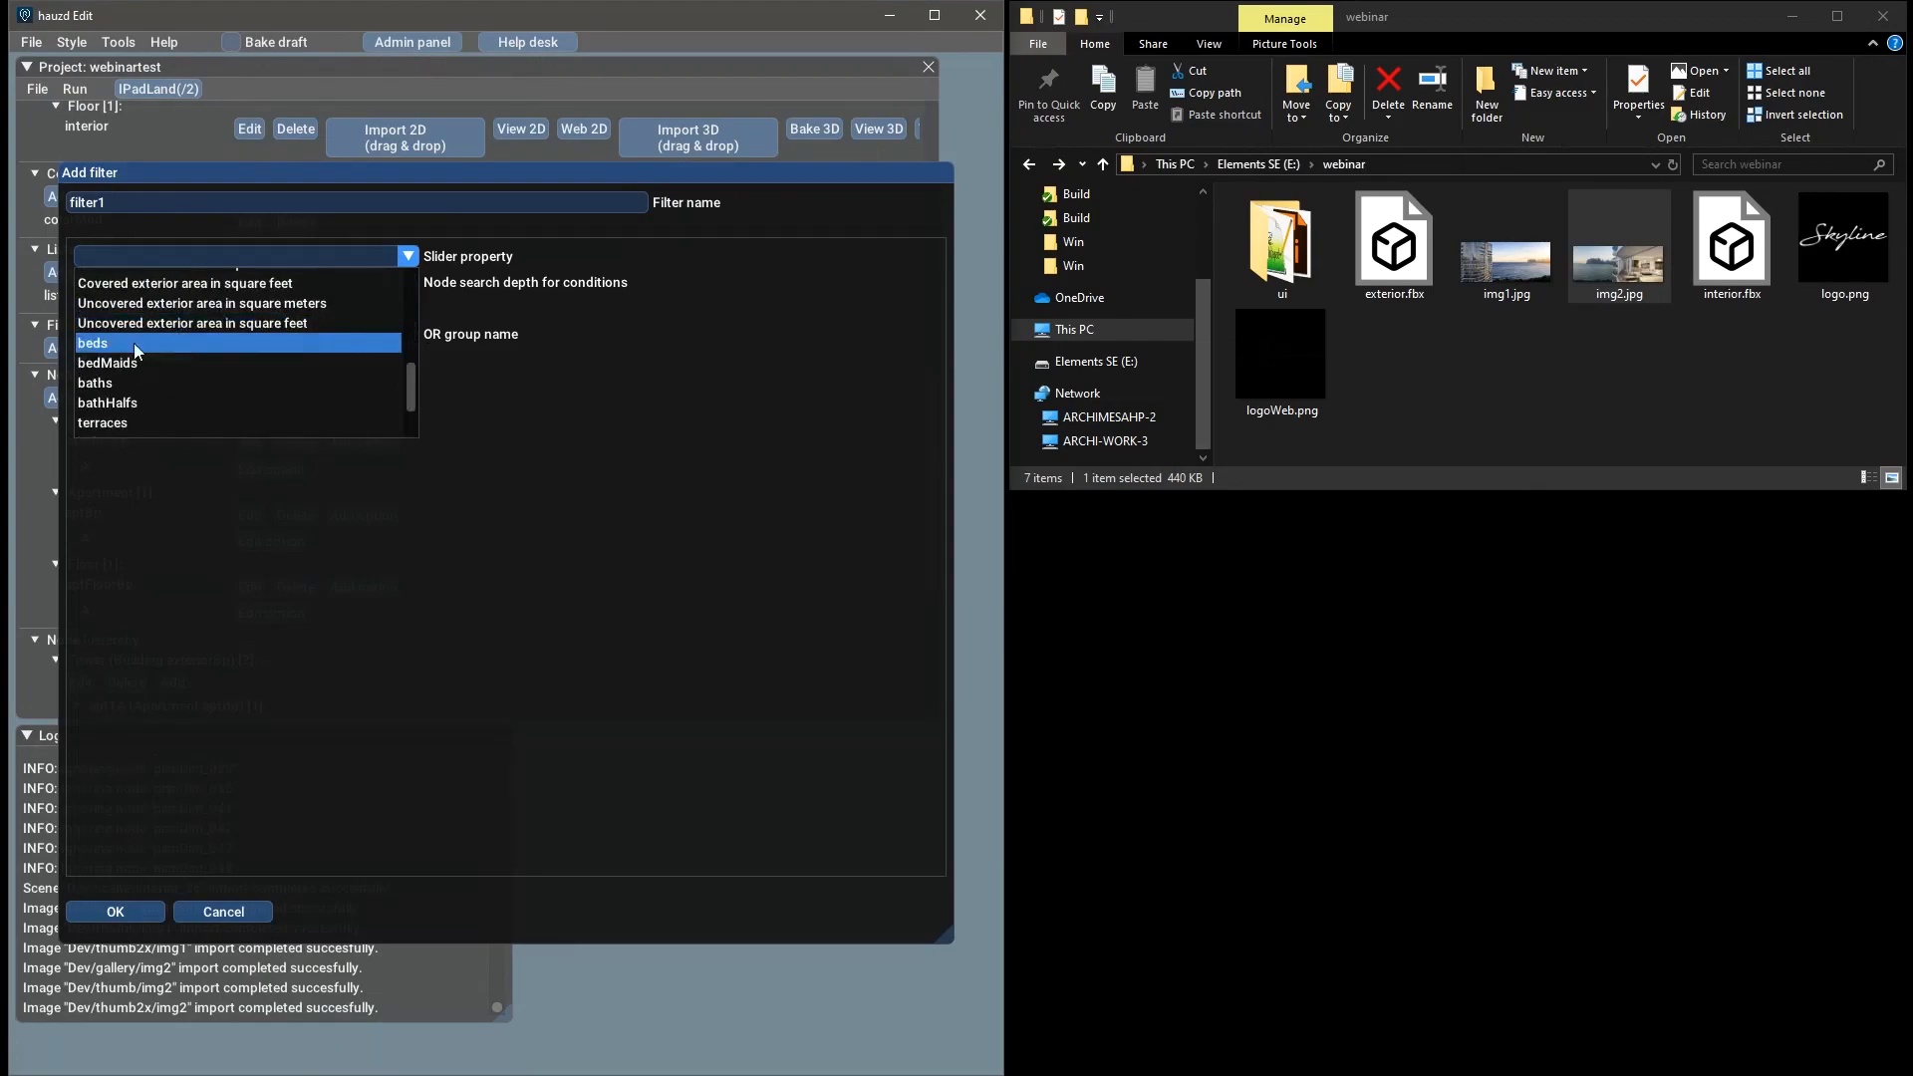
left_click(133, 343)
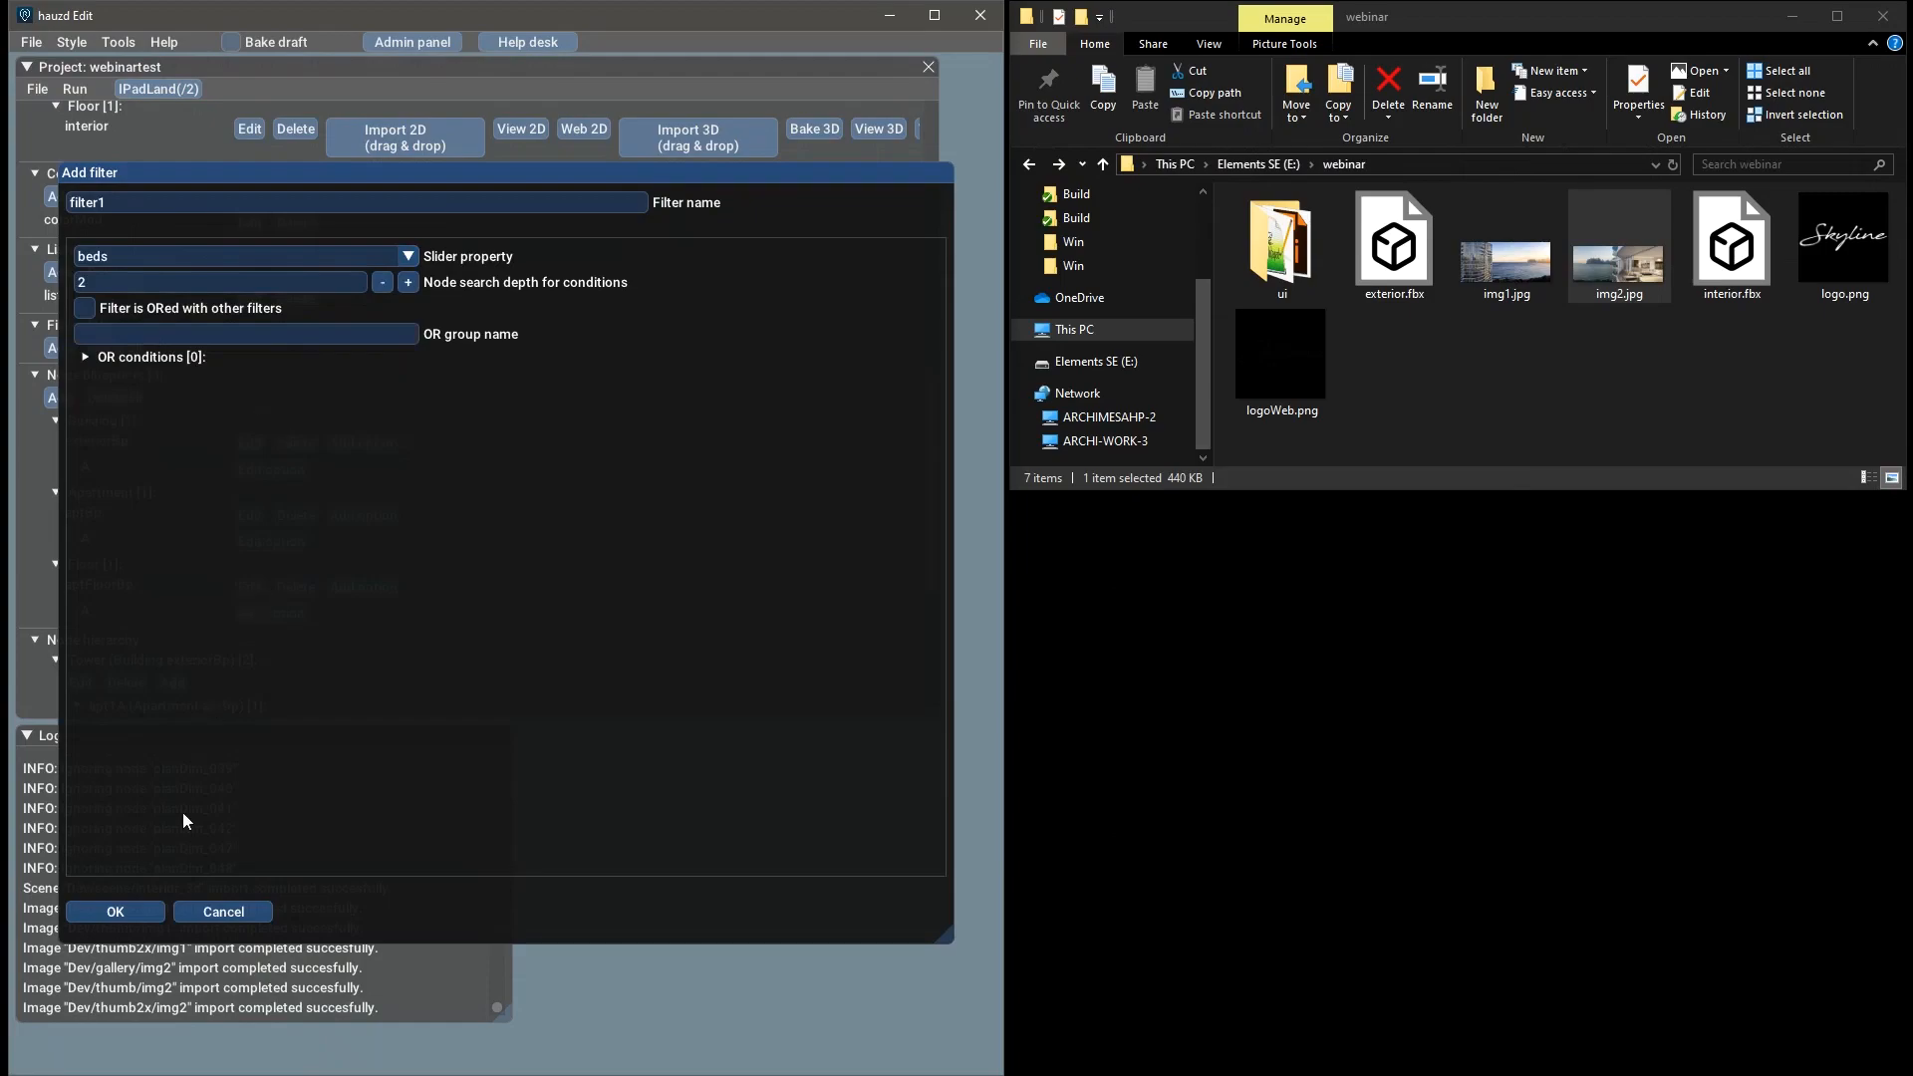
left_click(100, 910)
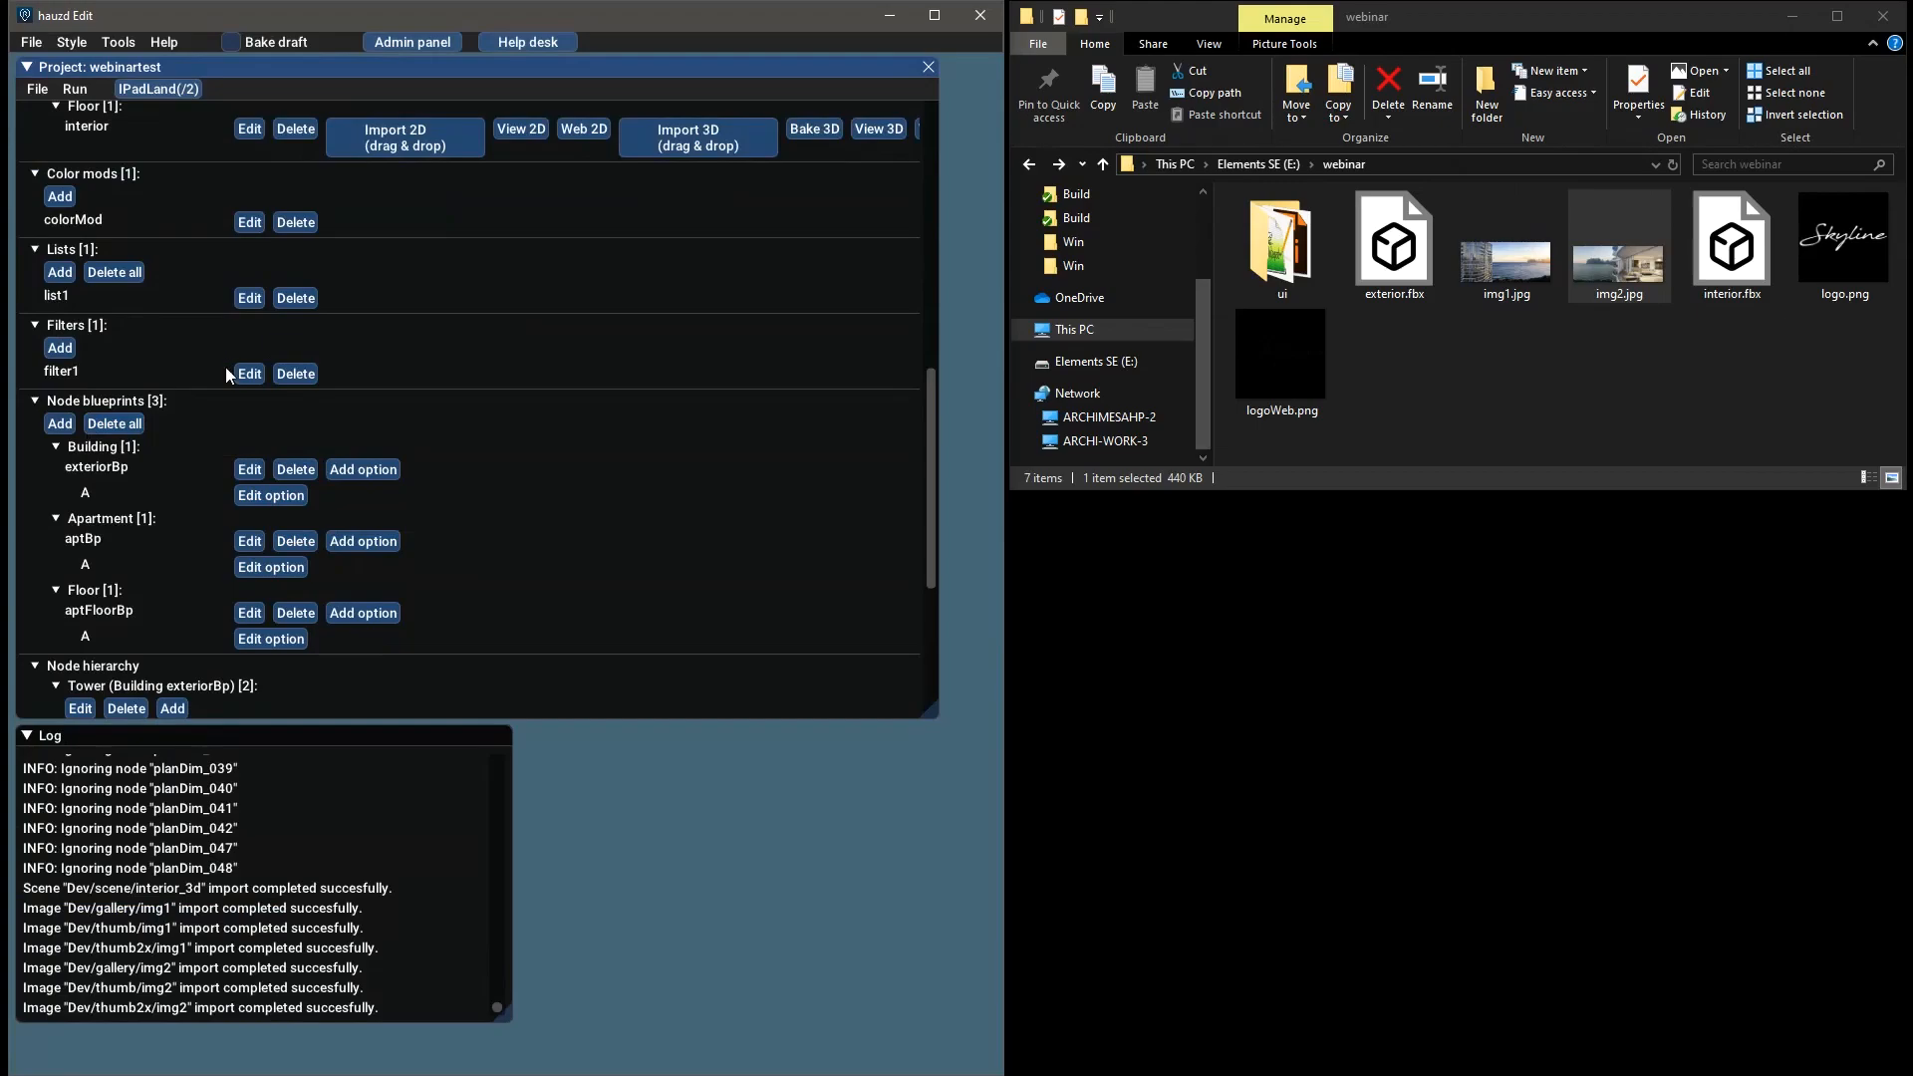
Add a Filter pass entry to colorMod and set its color mod for "part" to green #11FF00FF
scroll(227, 377, "up", 2)
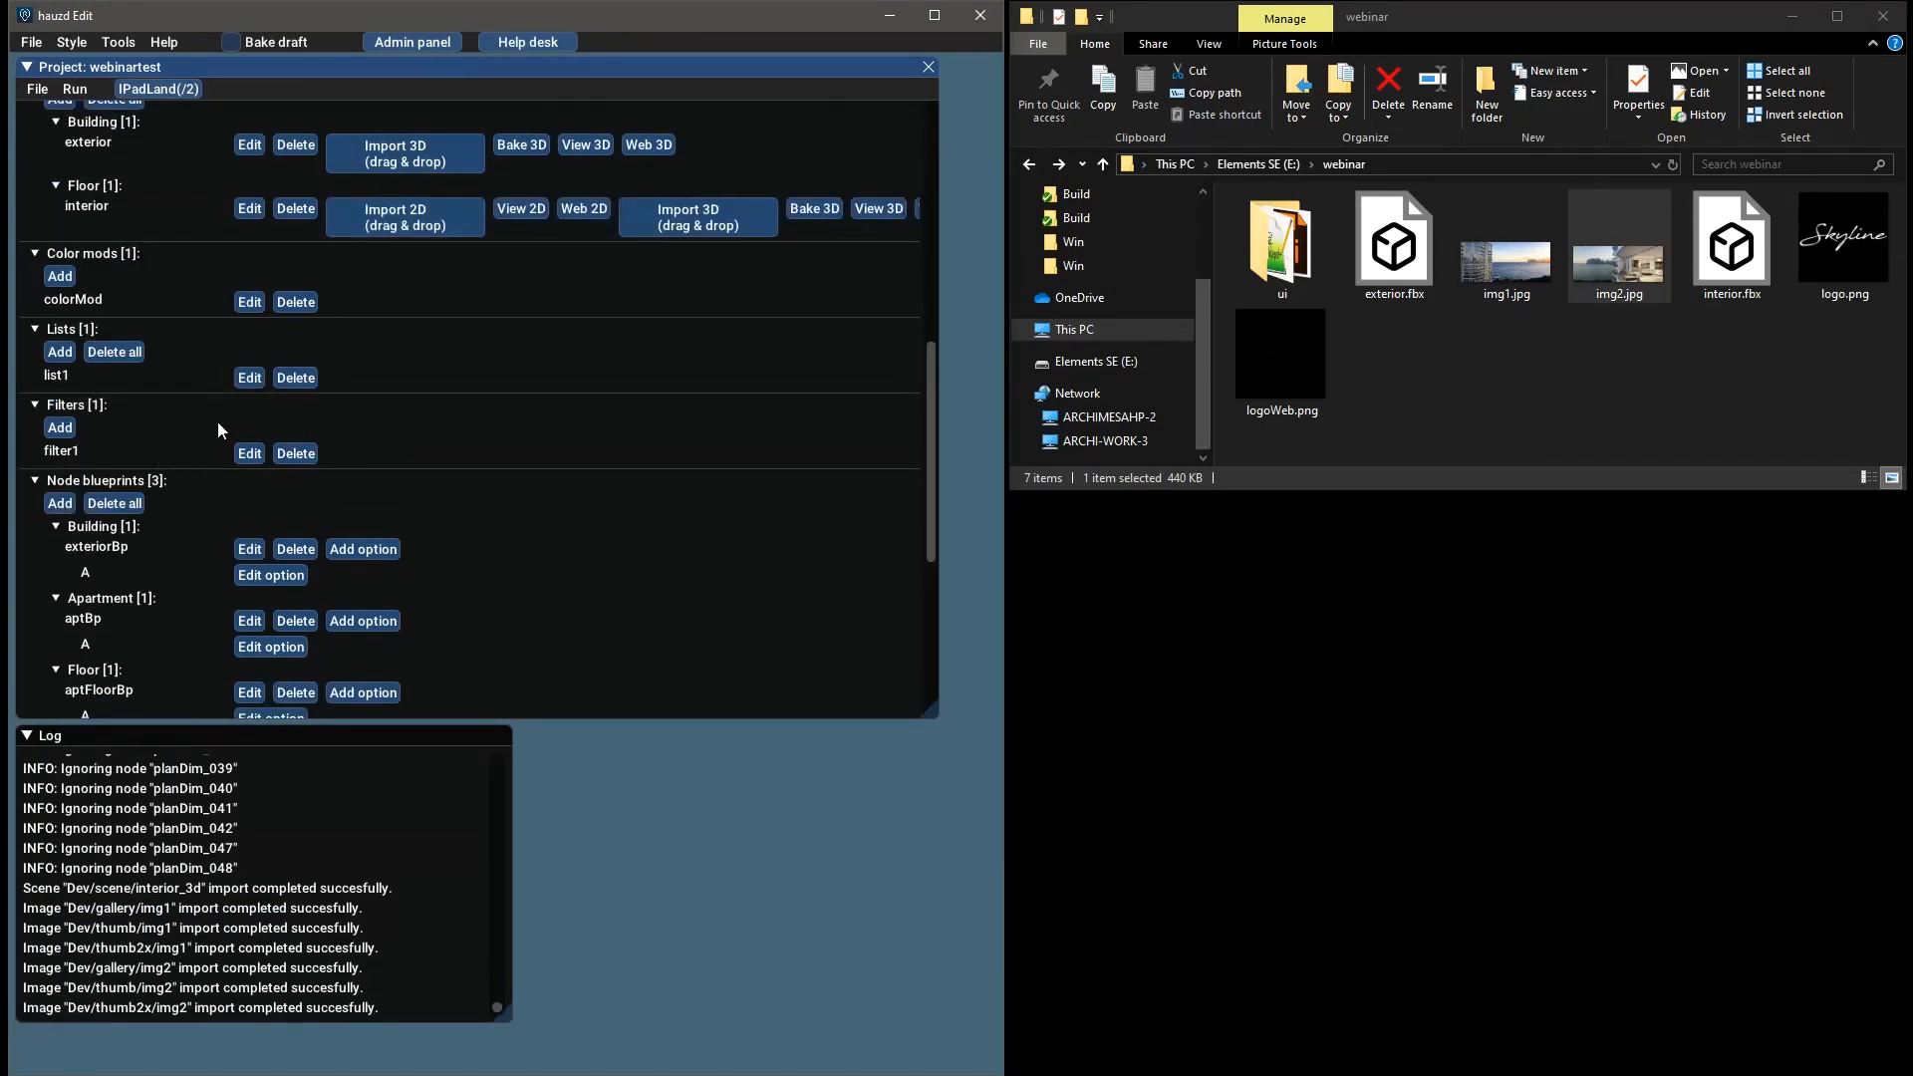
scroll(217, 422, "up", 2)
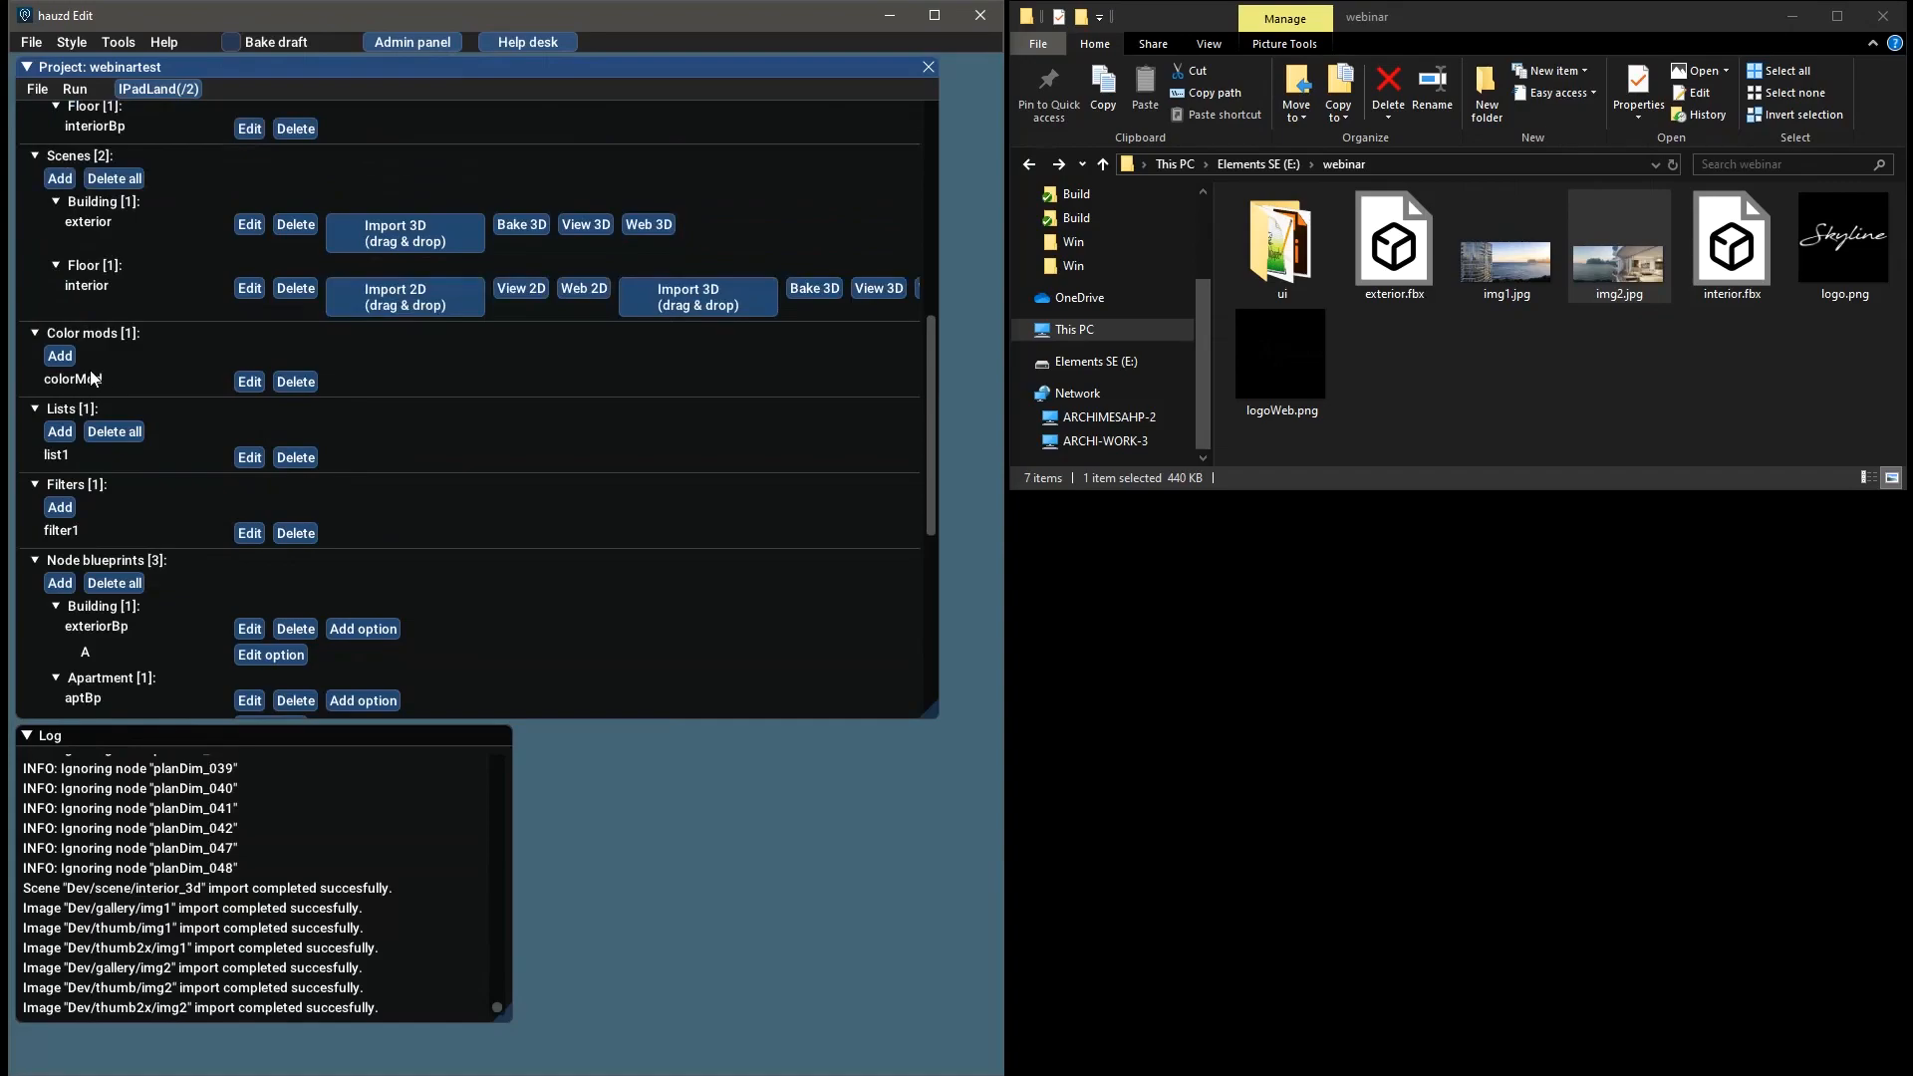
left_click(251, 383)
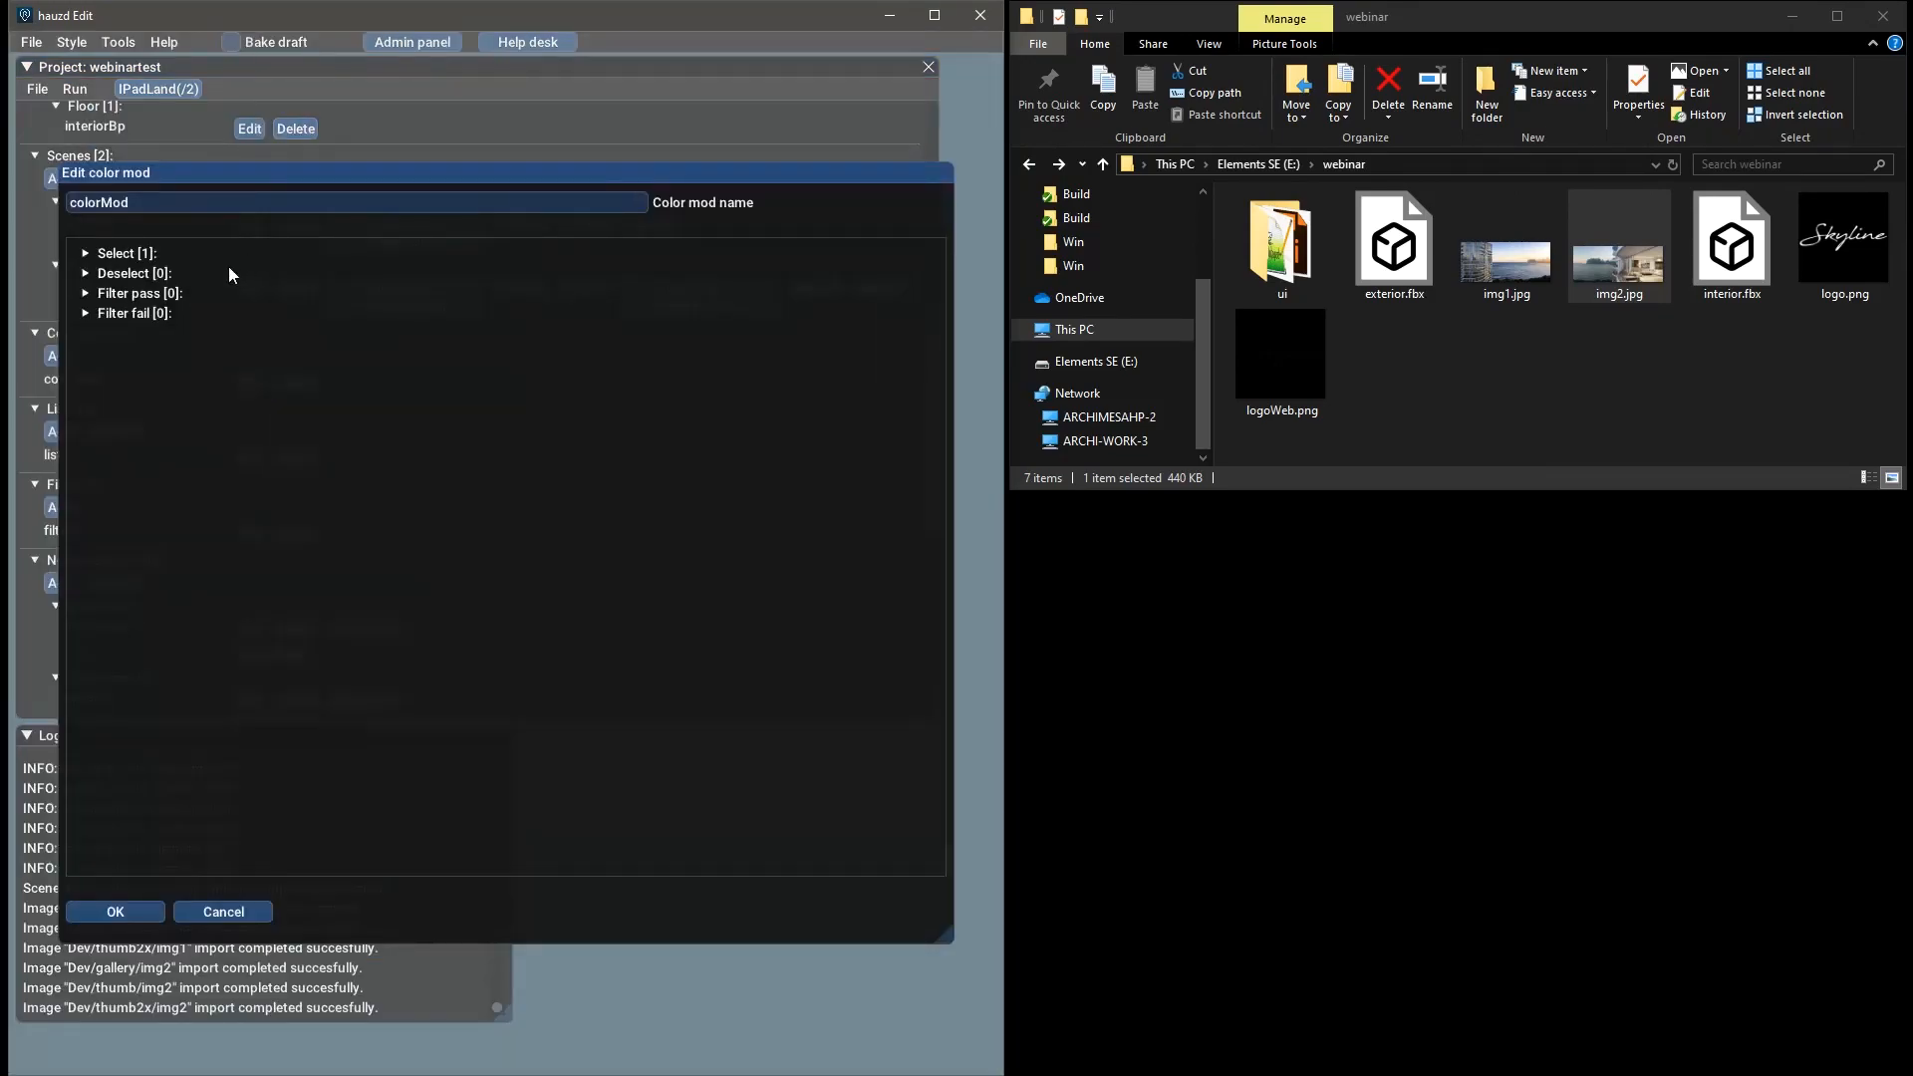
left_click(176, 295)
left_click(152, 337)
left_click(117, 321)
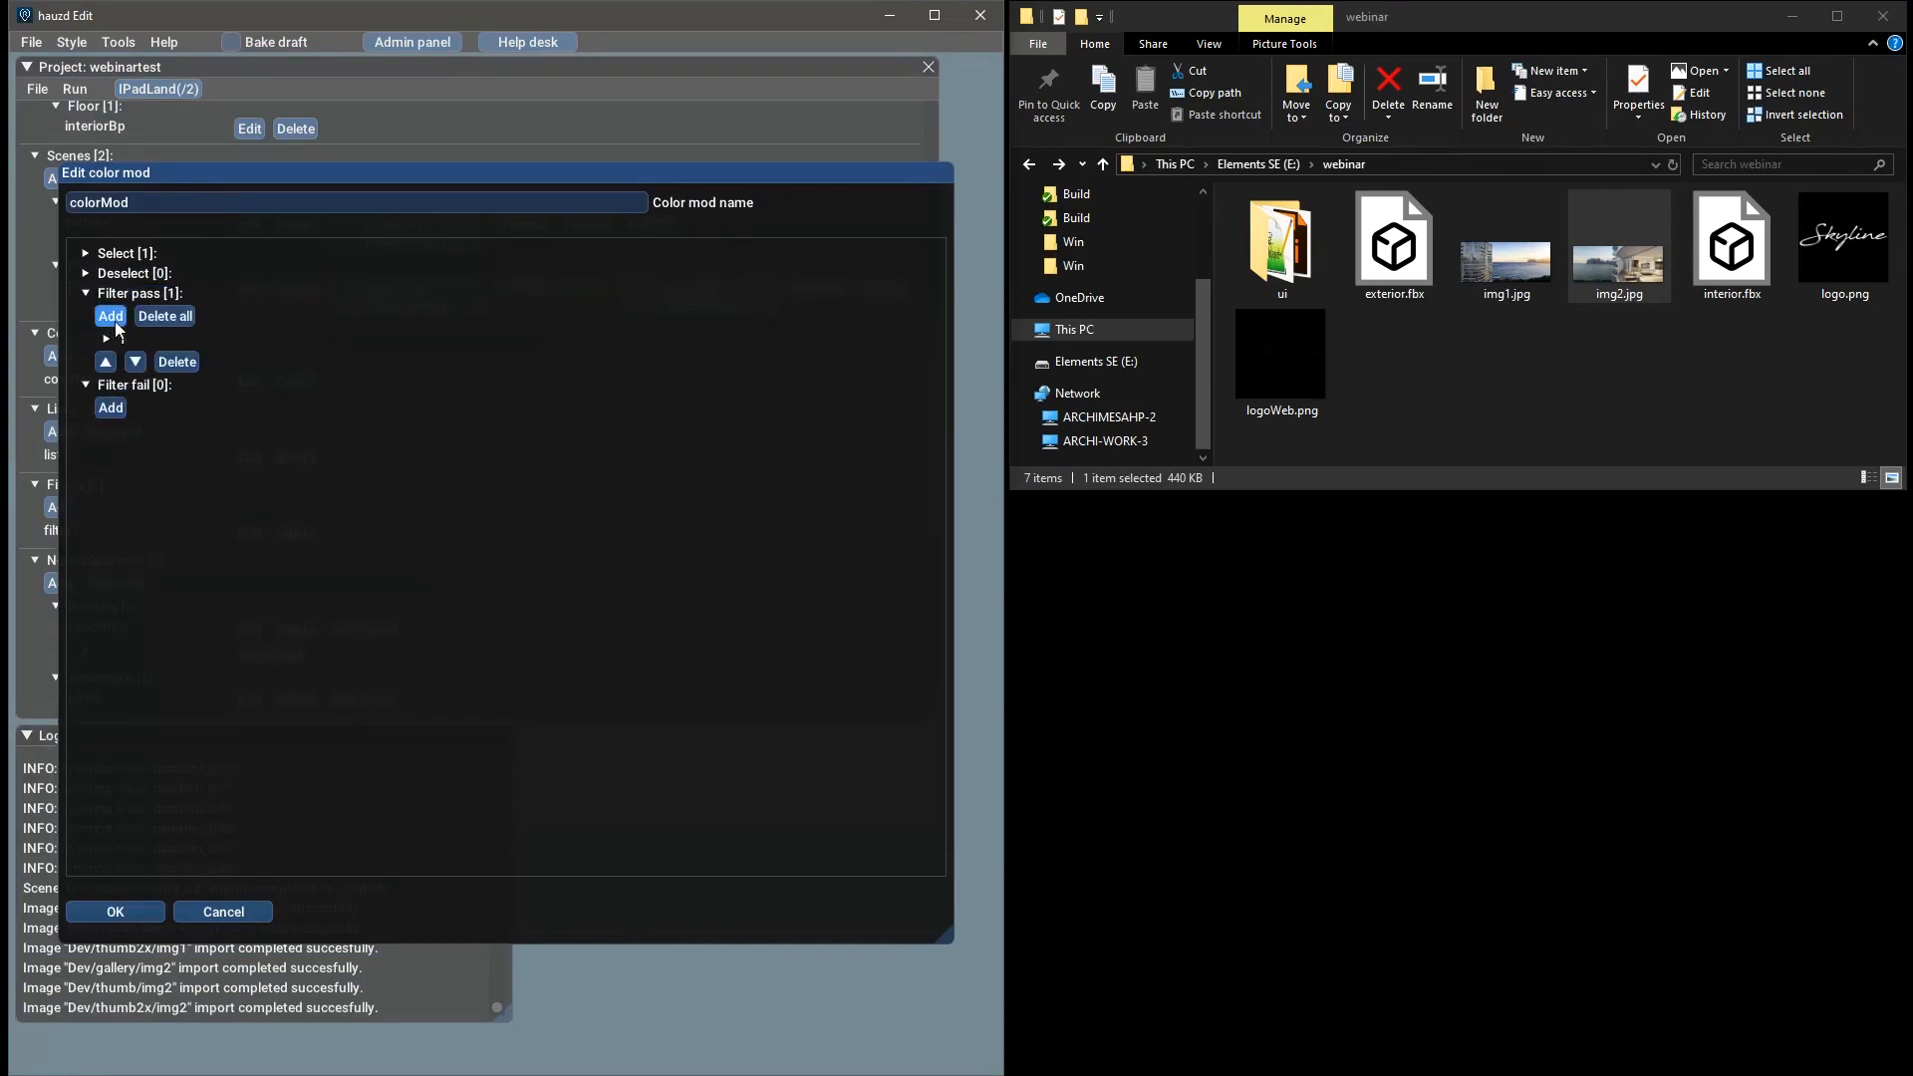
left_click(116, 339)
left_click(677, 363)
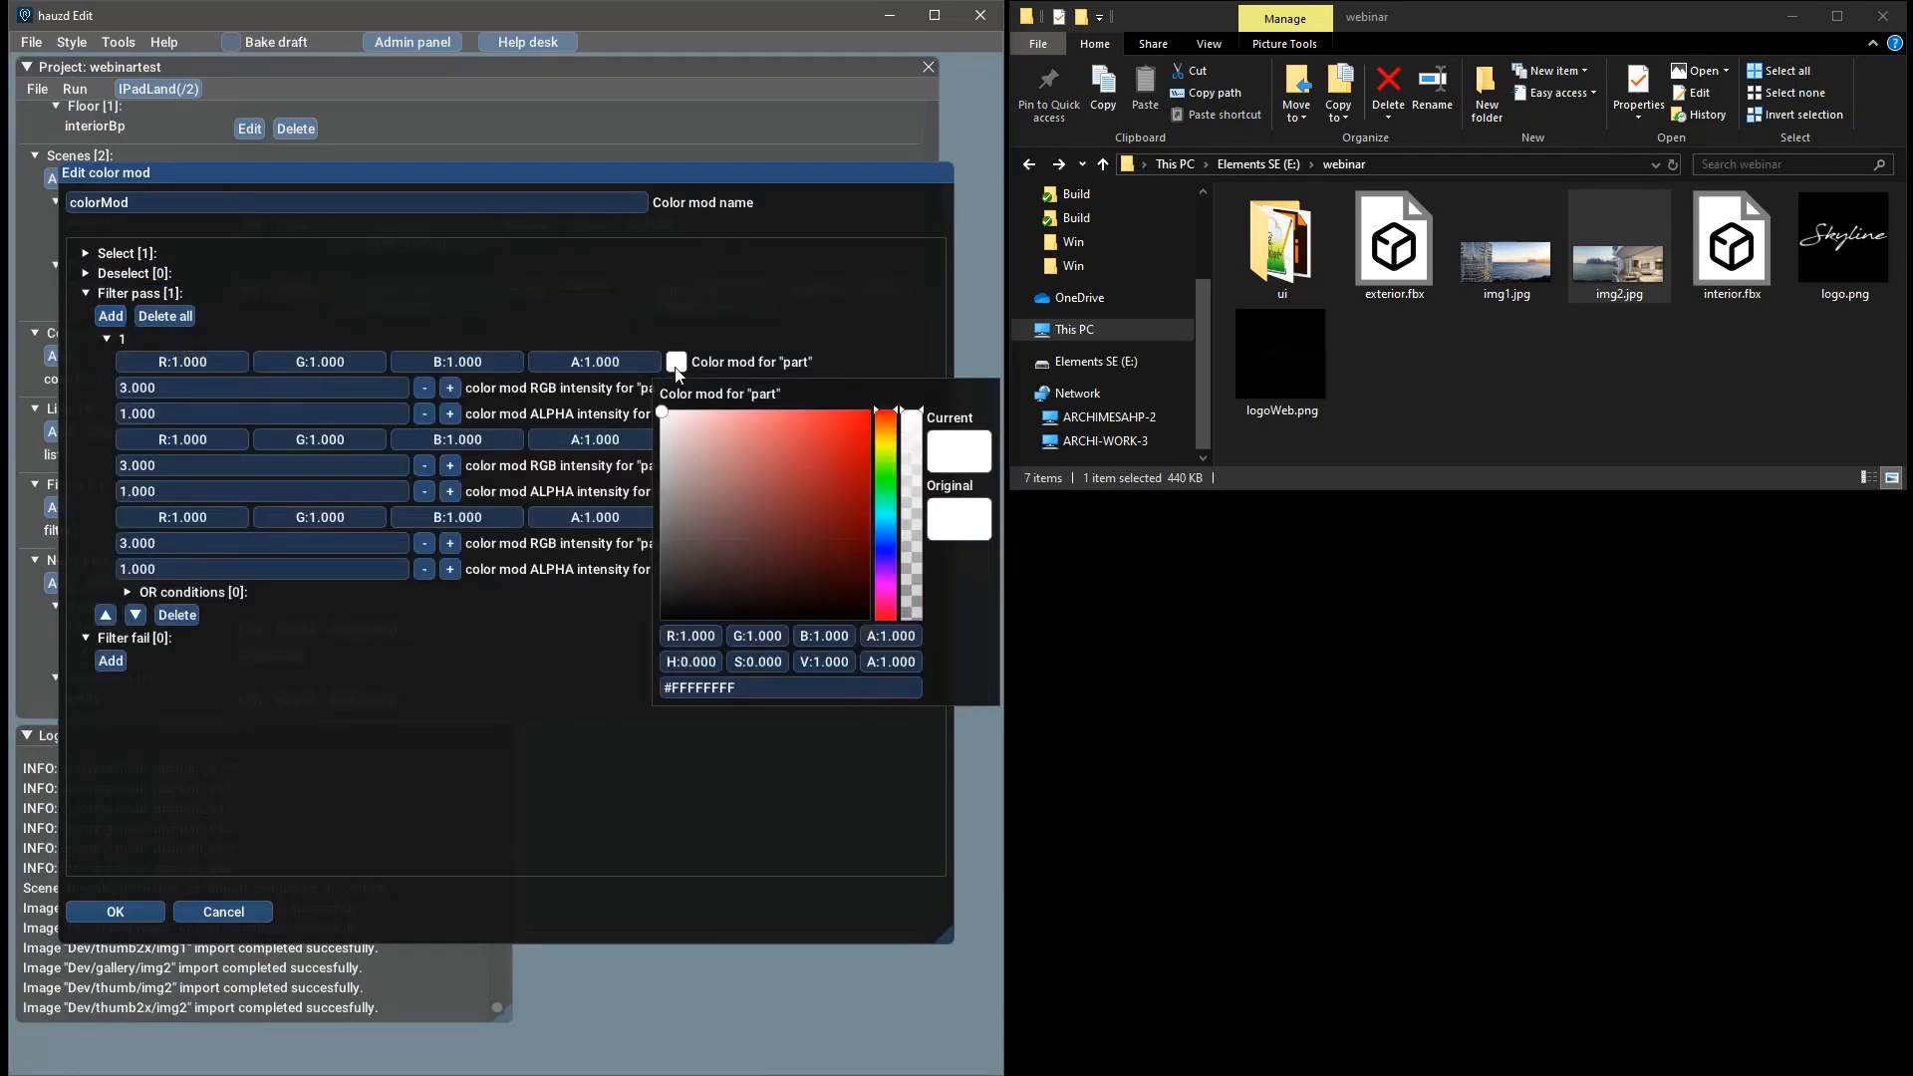
left_click(890, 460)
left_click(867, 412)
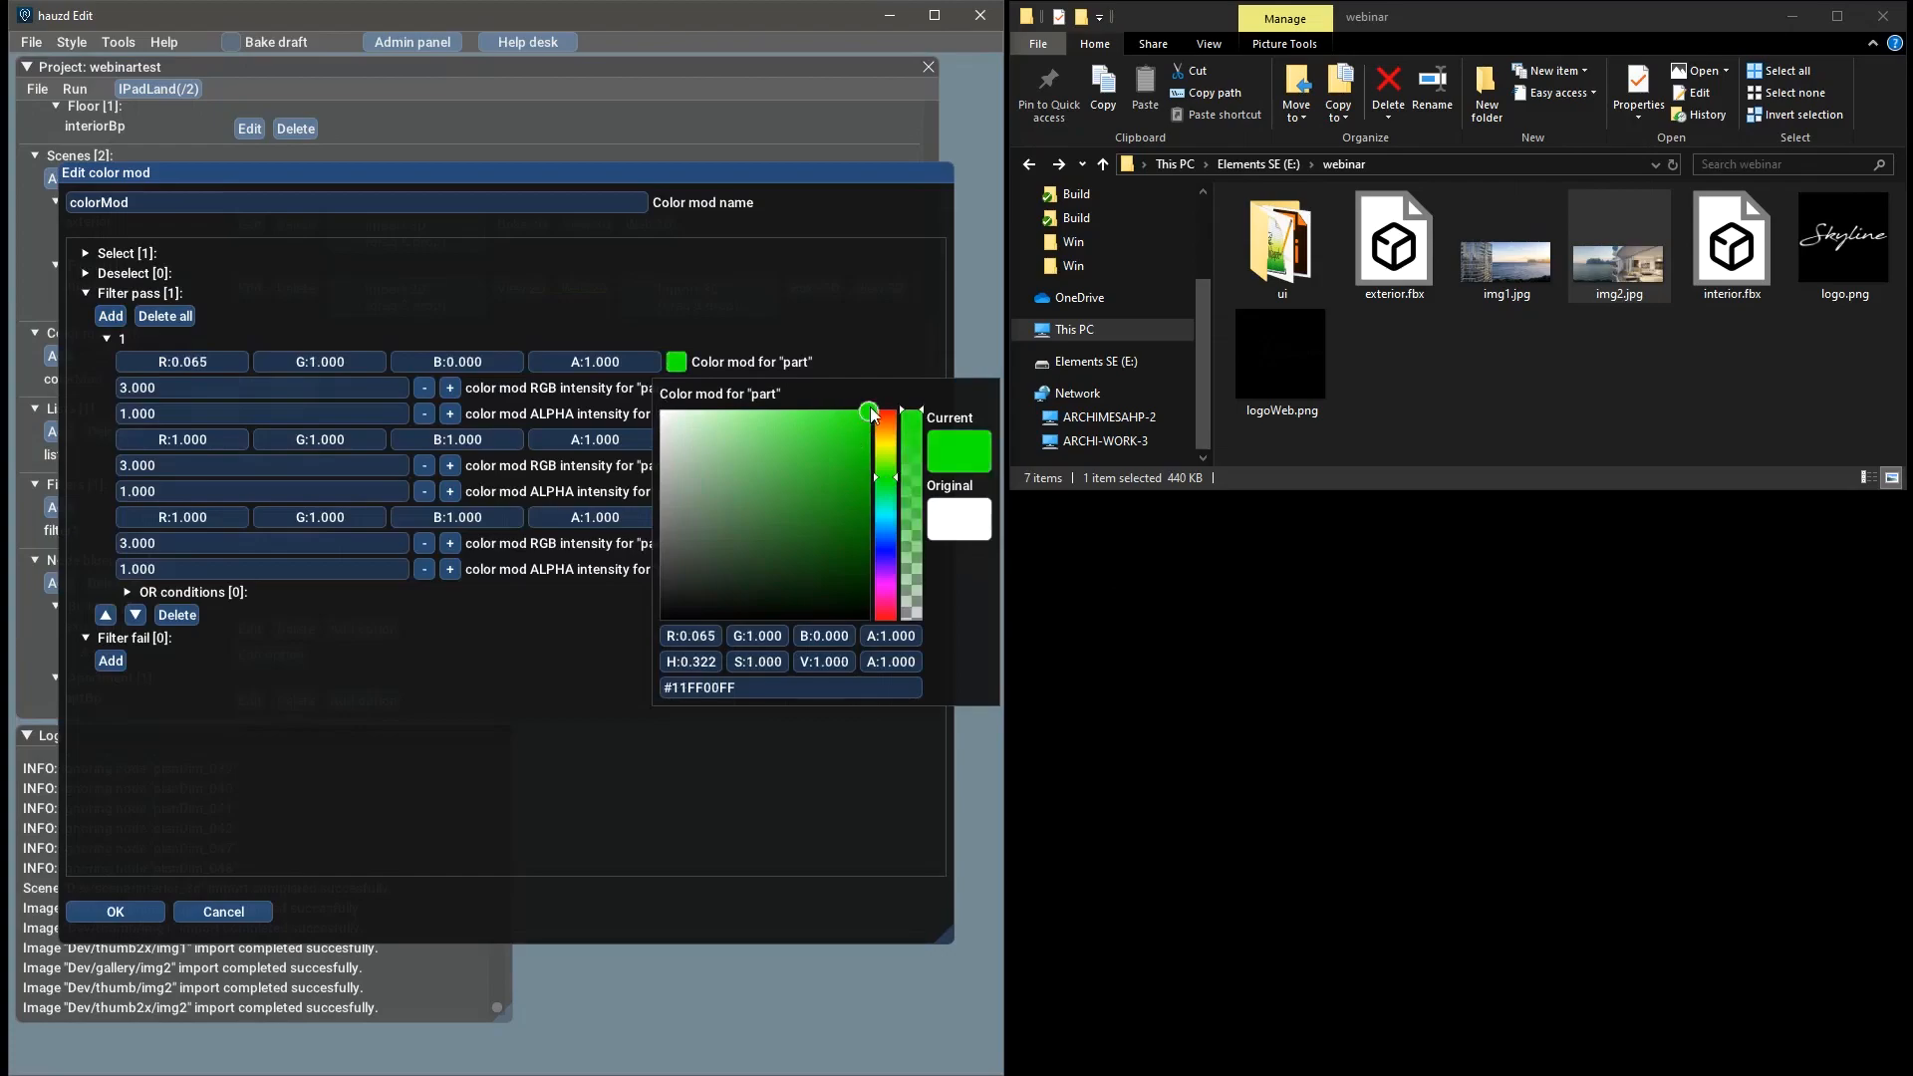
left_click(486, 670)
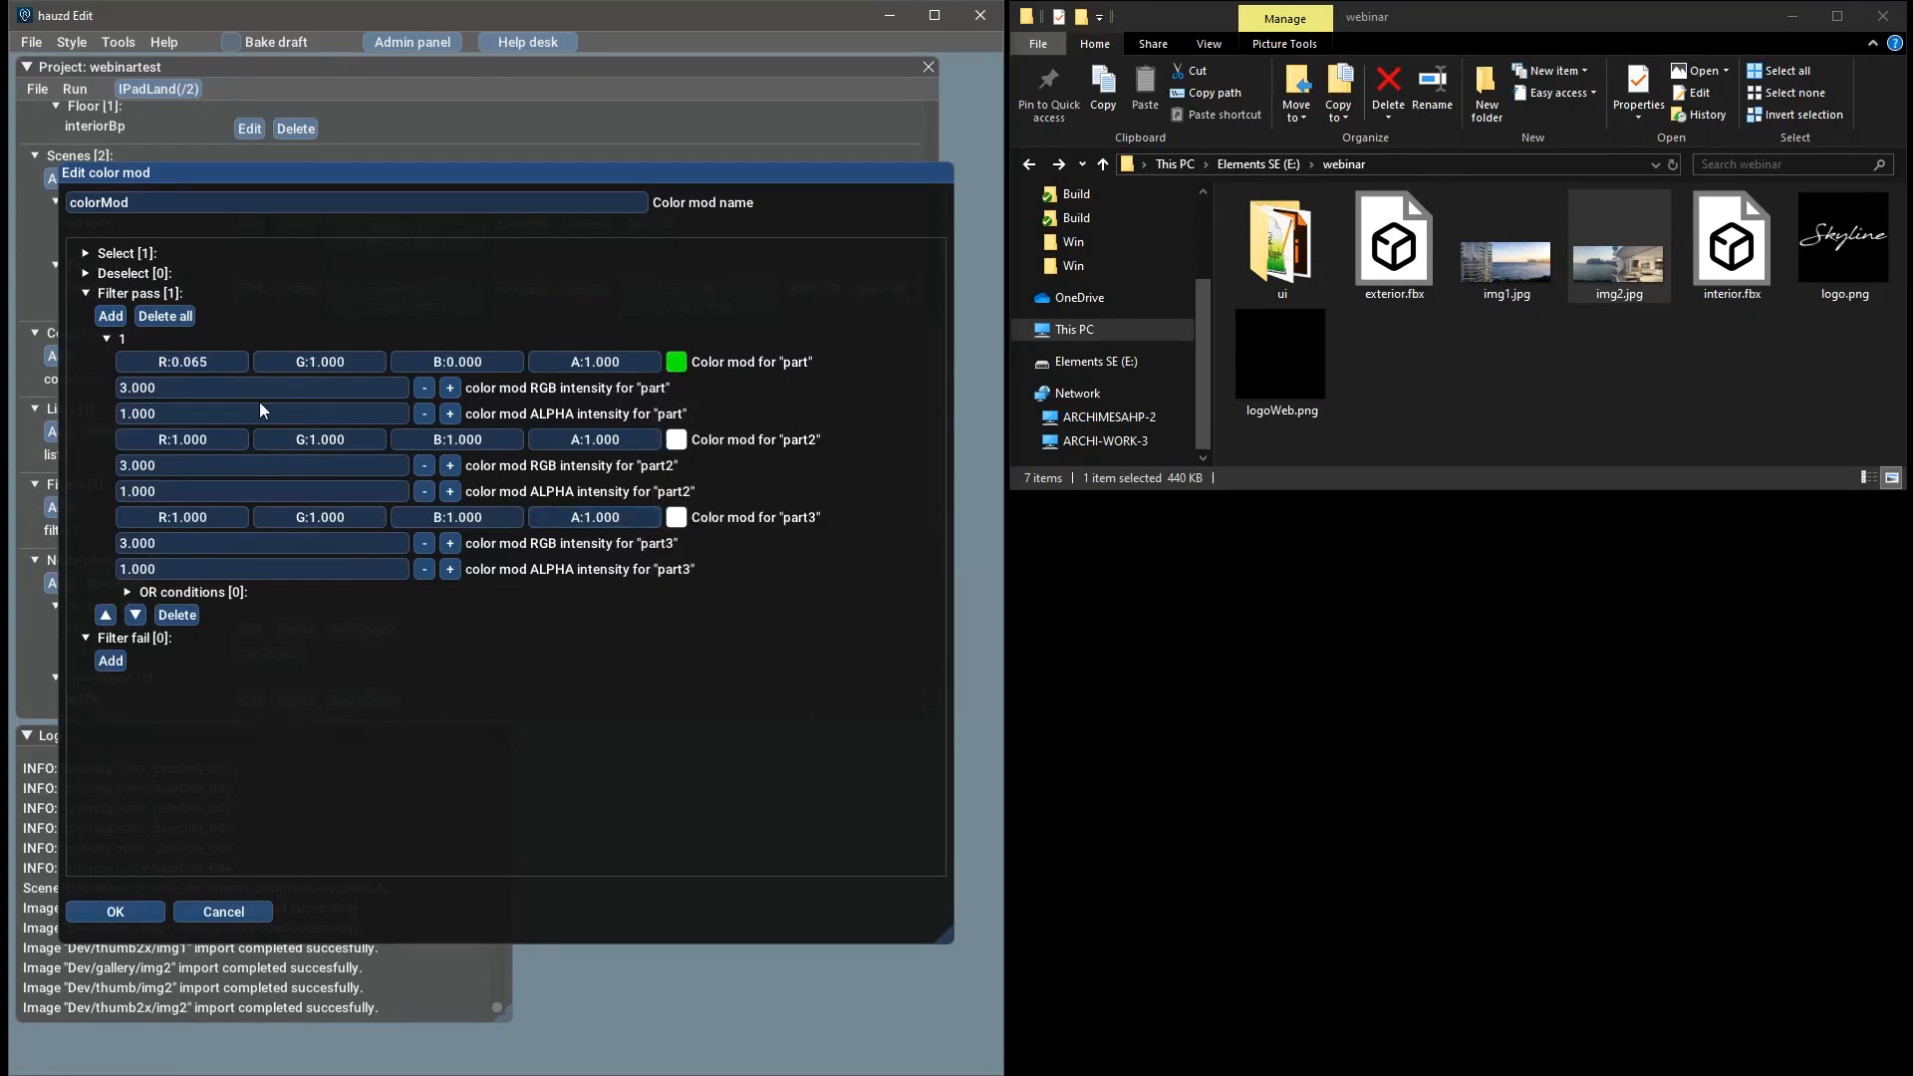
Add a Filter fail entry to colorMod with its color mod for "part" set to red #FF0000FF, and save colorMod
left_click(110, 661)
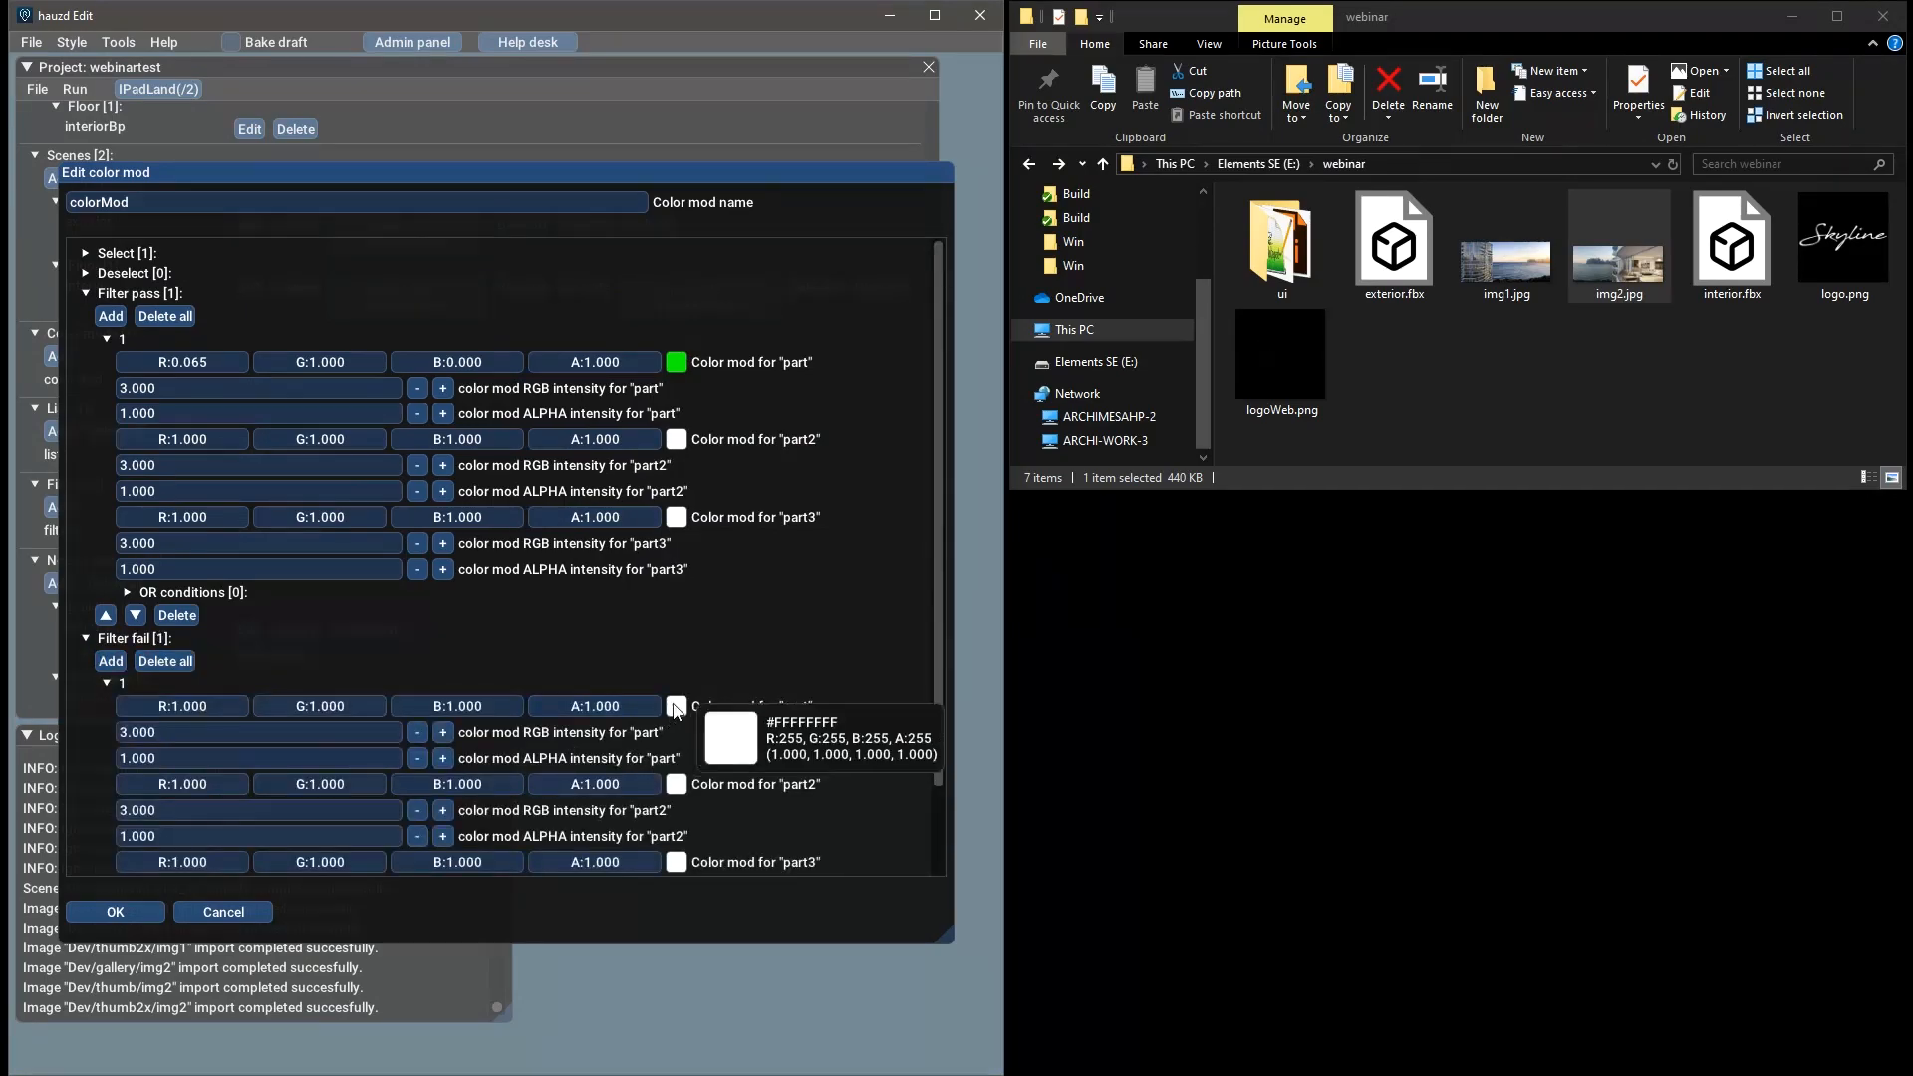
left_click(676, 707)
left_click_drag(831, 842, 902, 742)
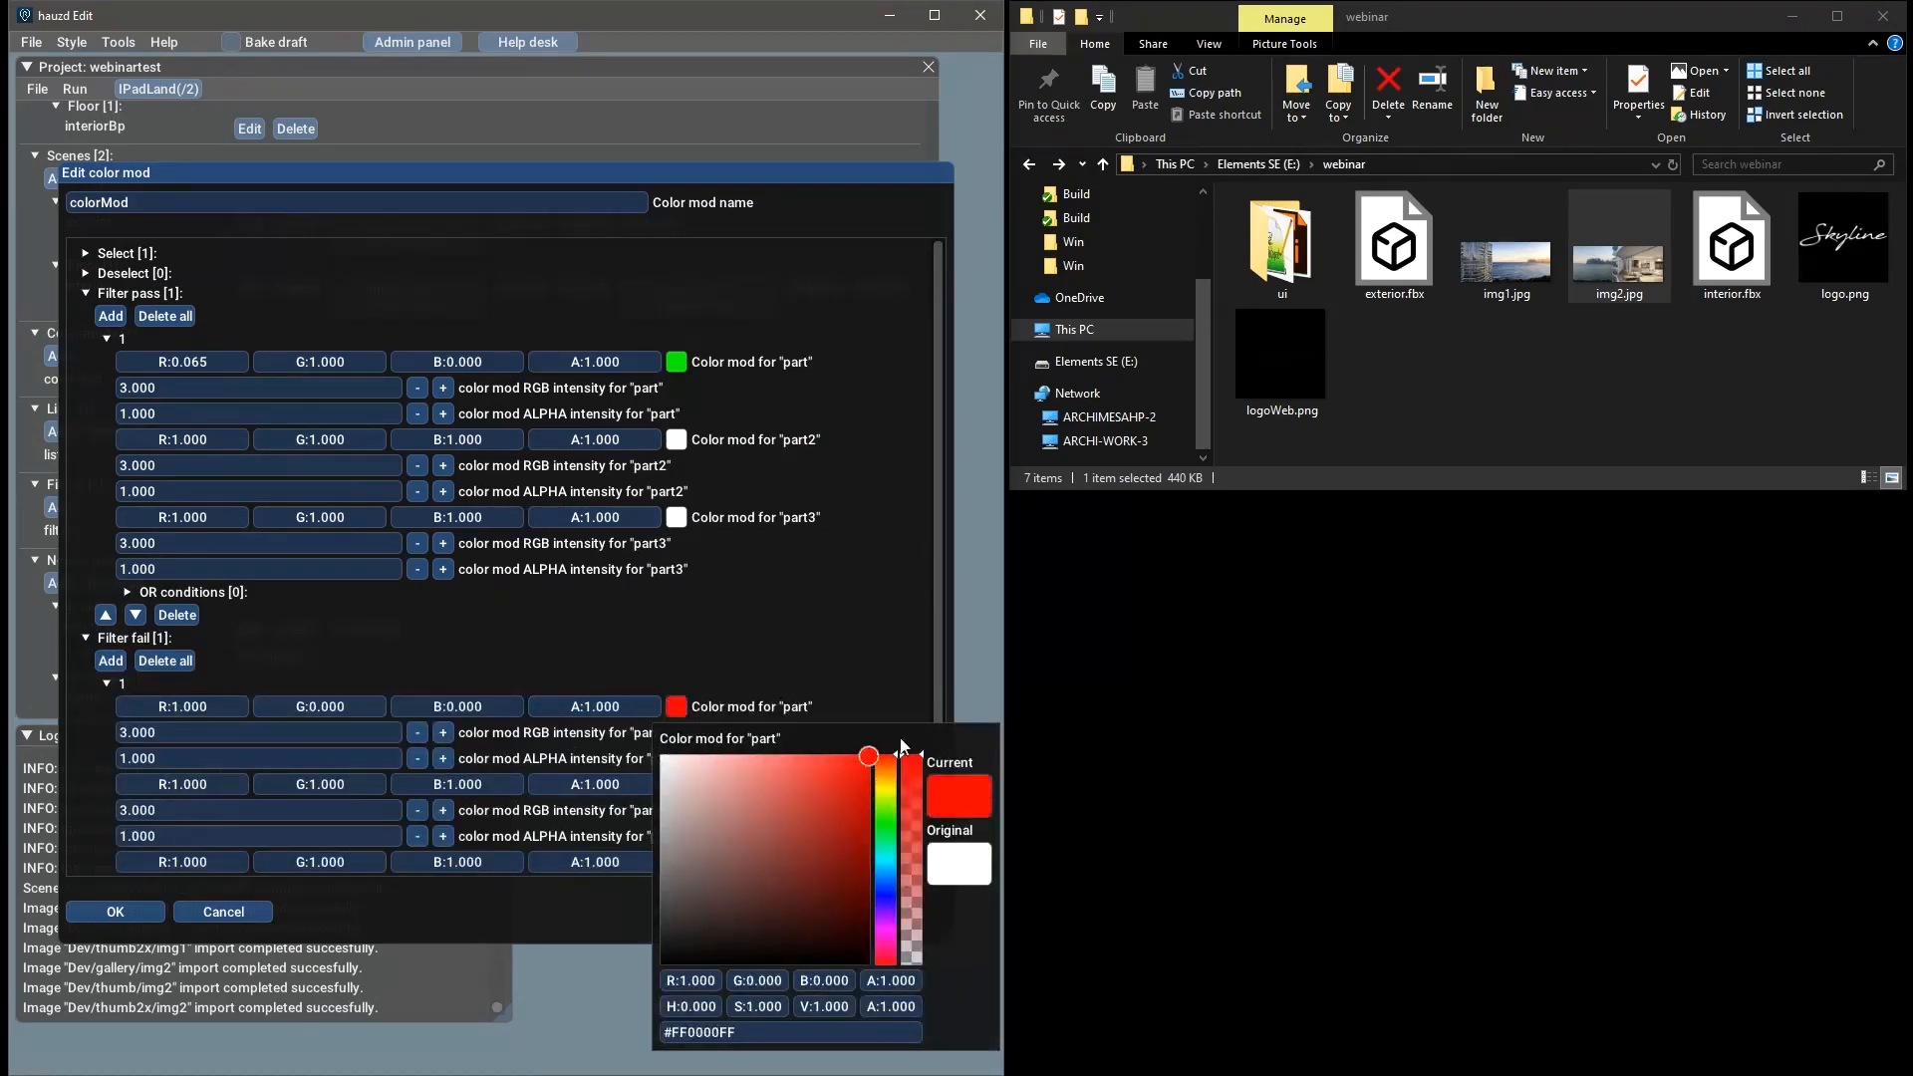
left_click(865, 622)
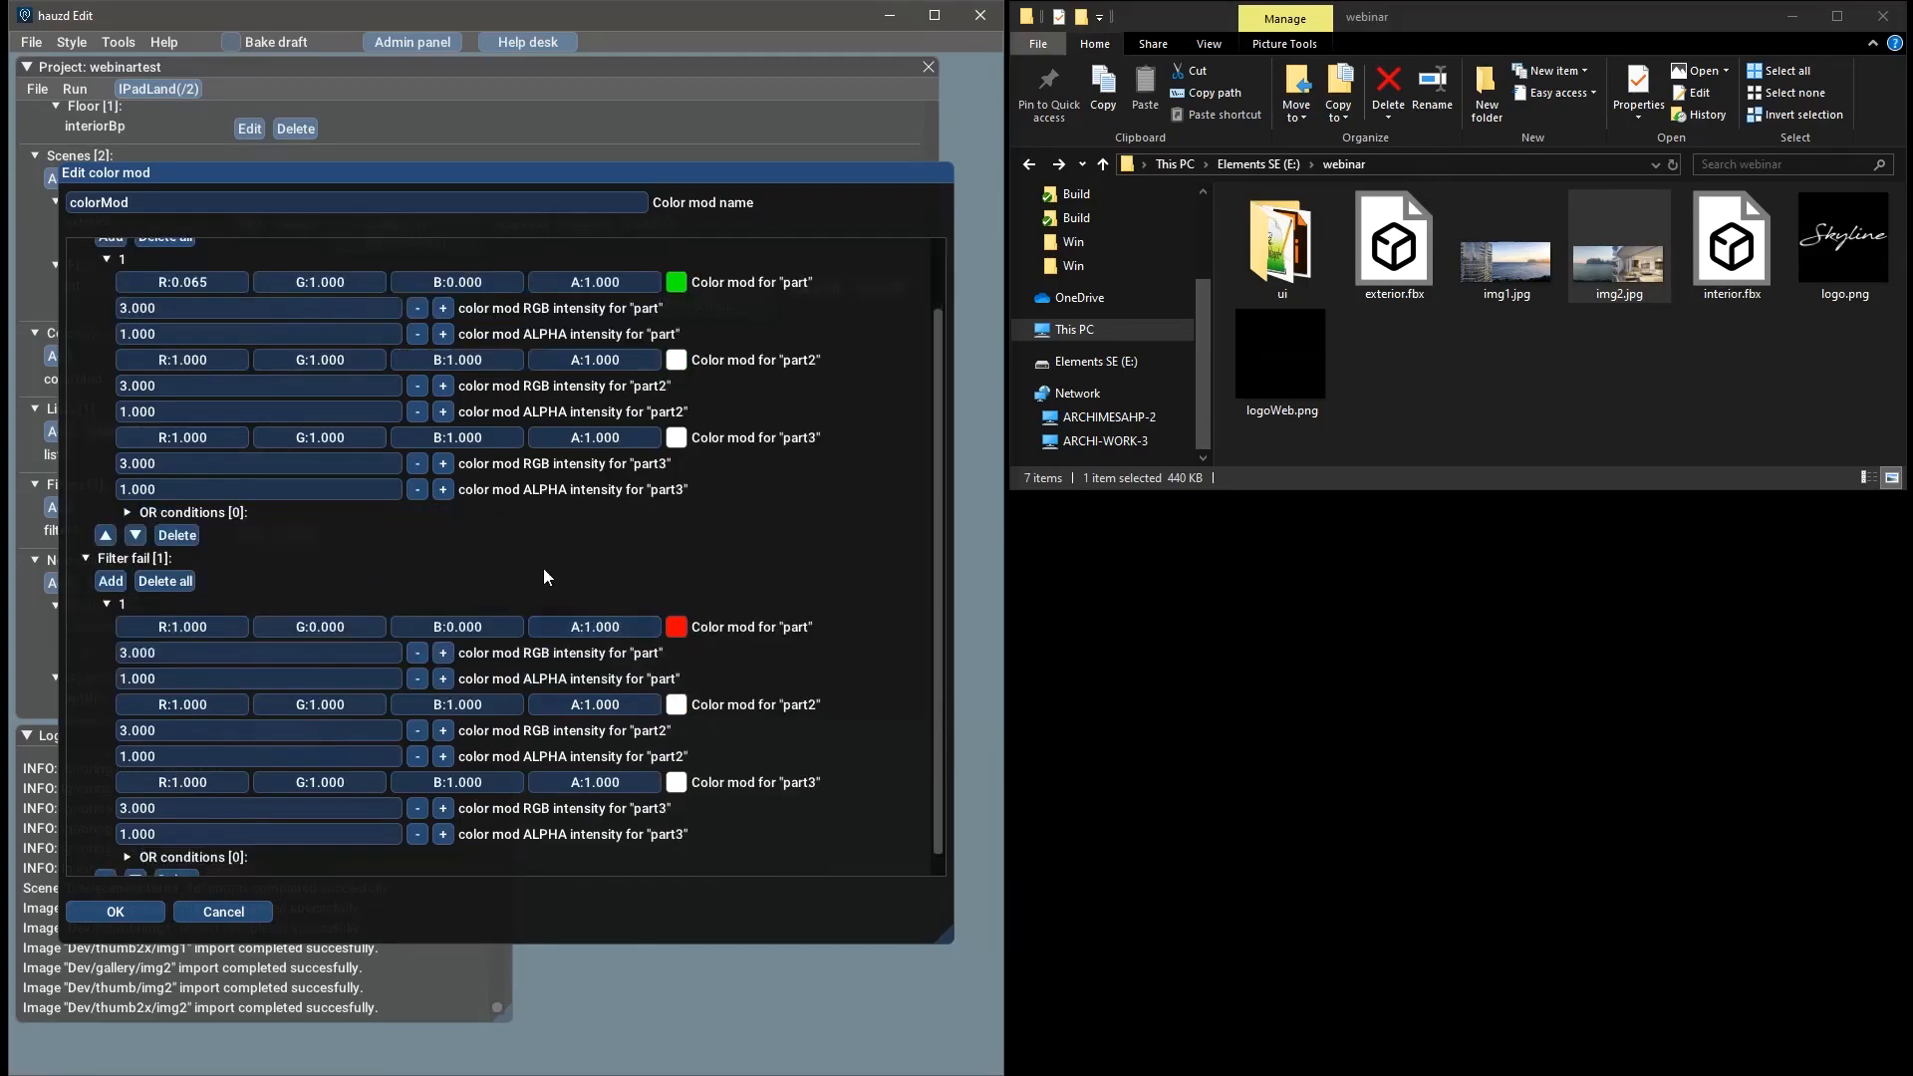
scroll(335, 614, "down", 2)
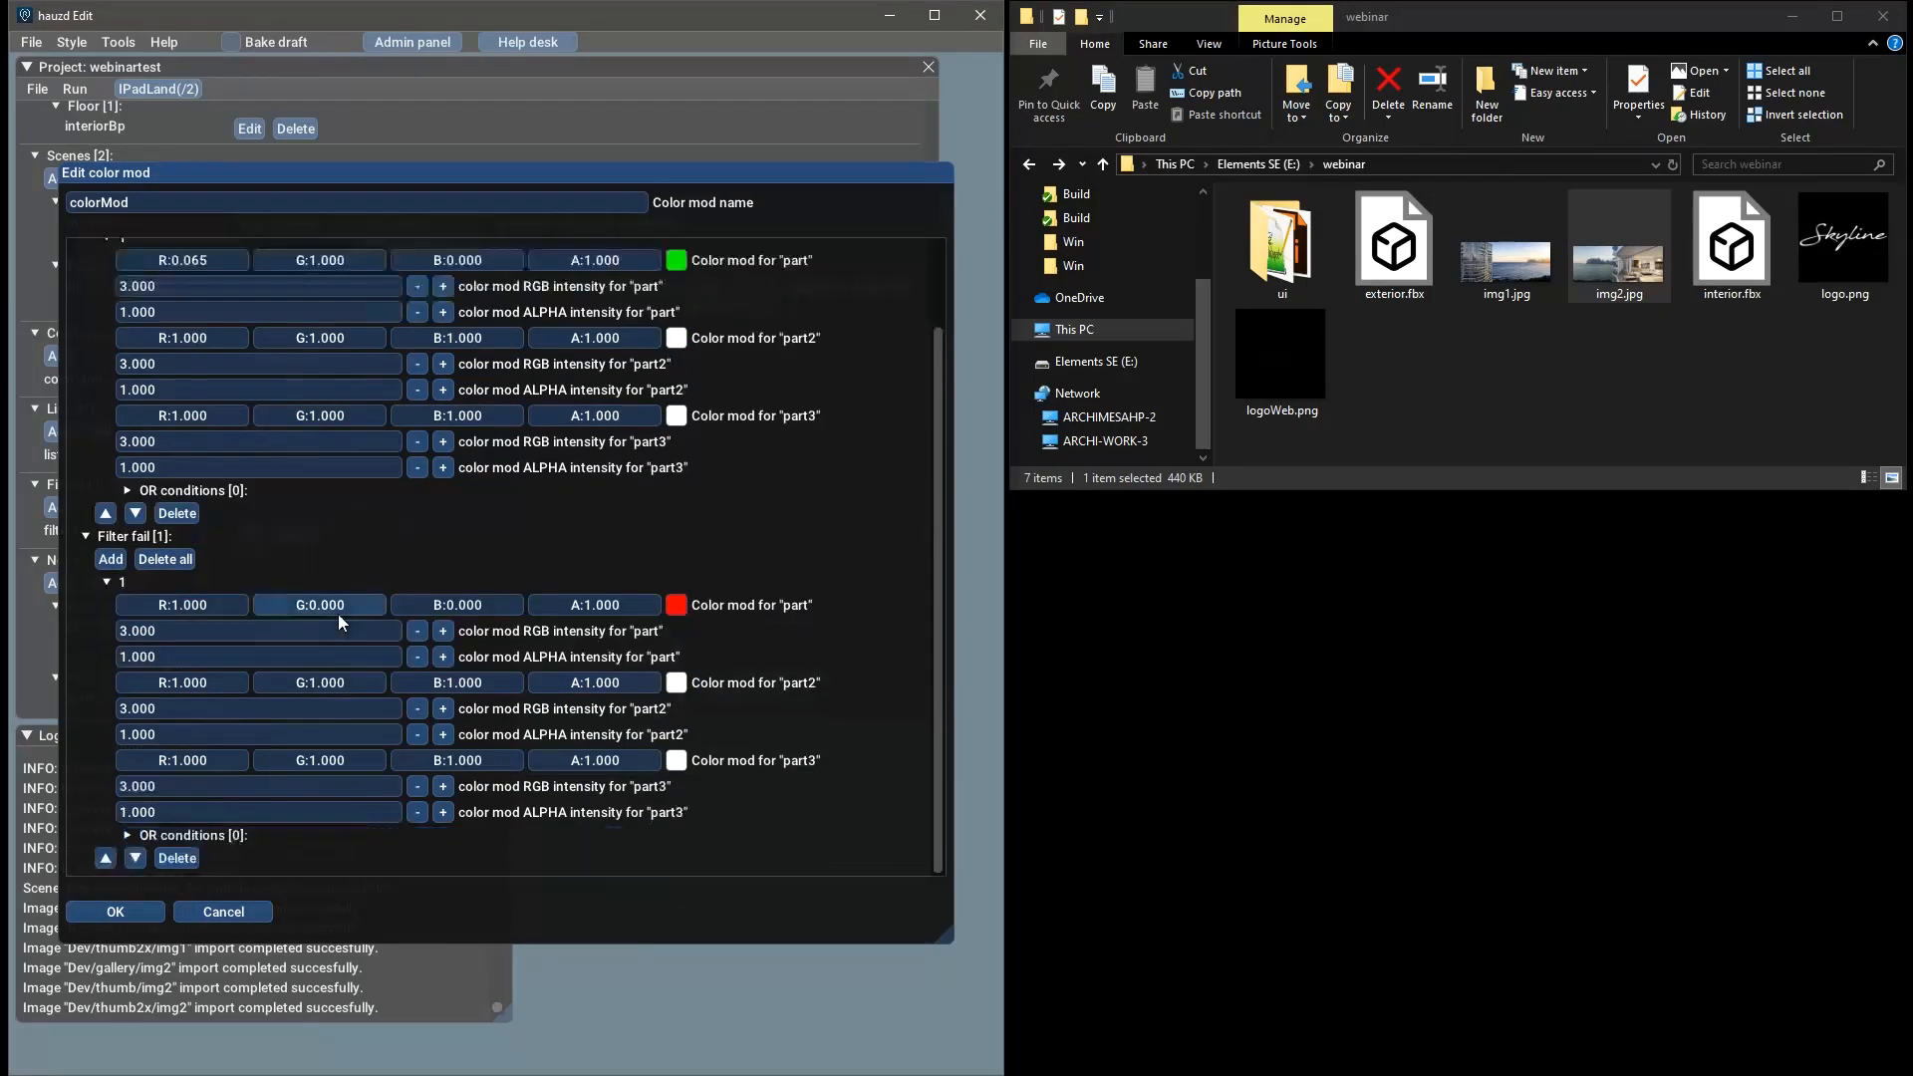
left_click(140, 911)
Add filter1 to the filters of option A in the exteriorBp building node blueprint and save the option
scroll(333, 542, "down", 2)
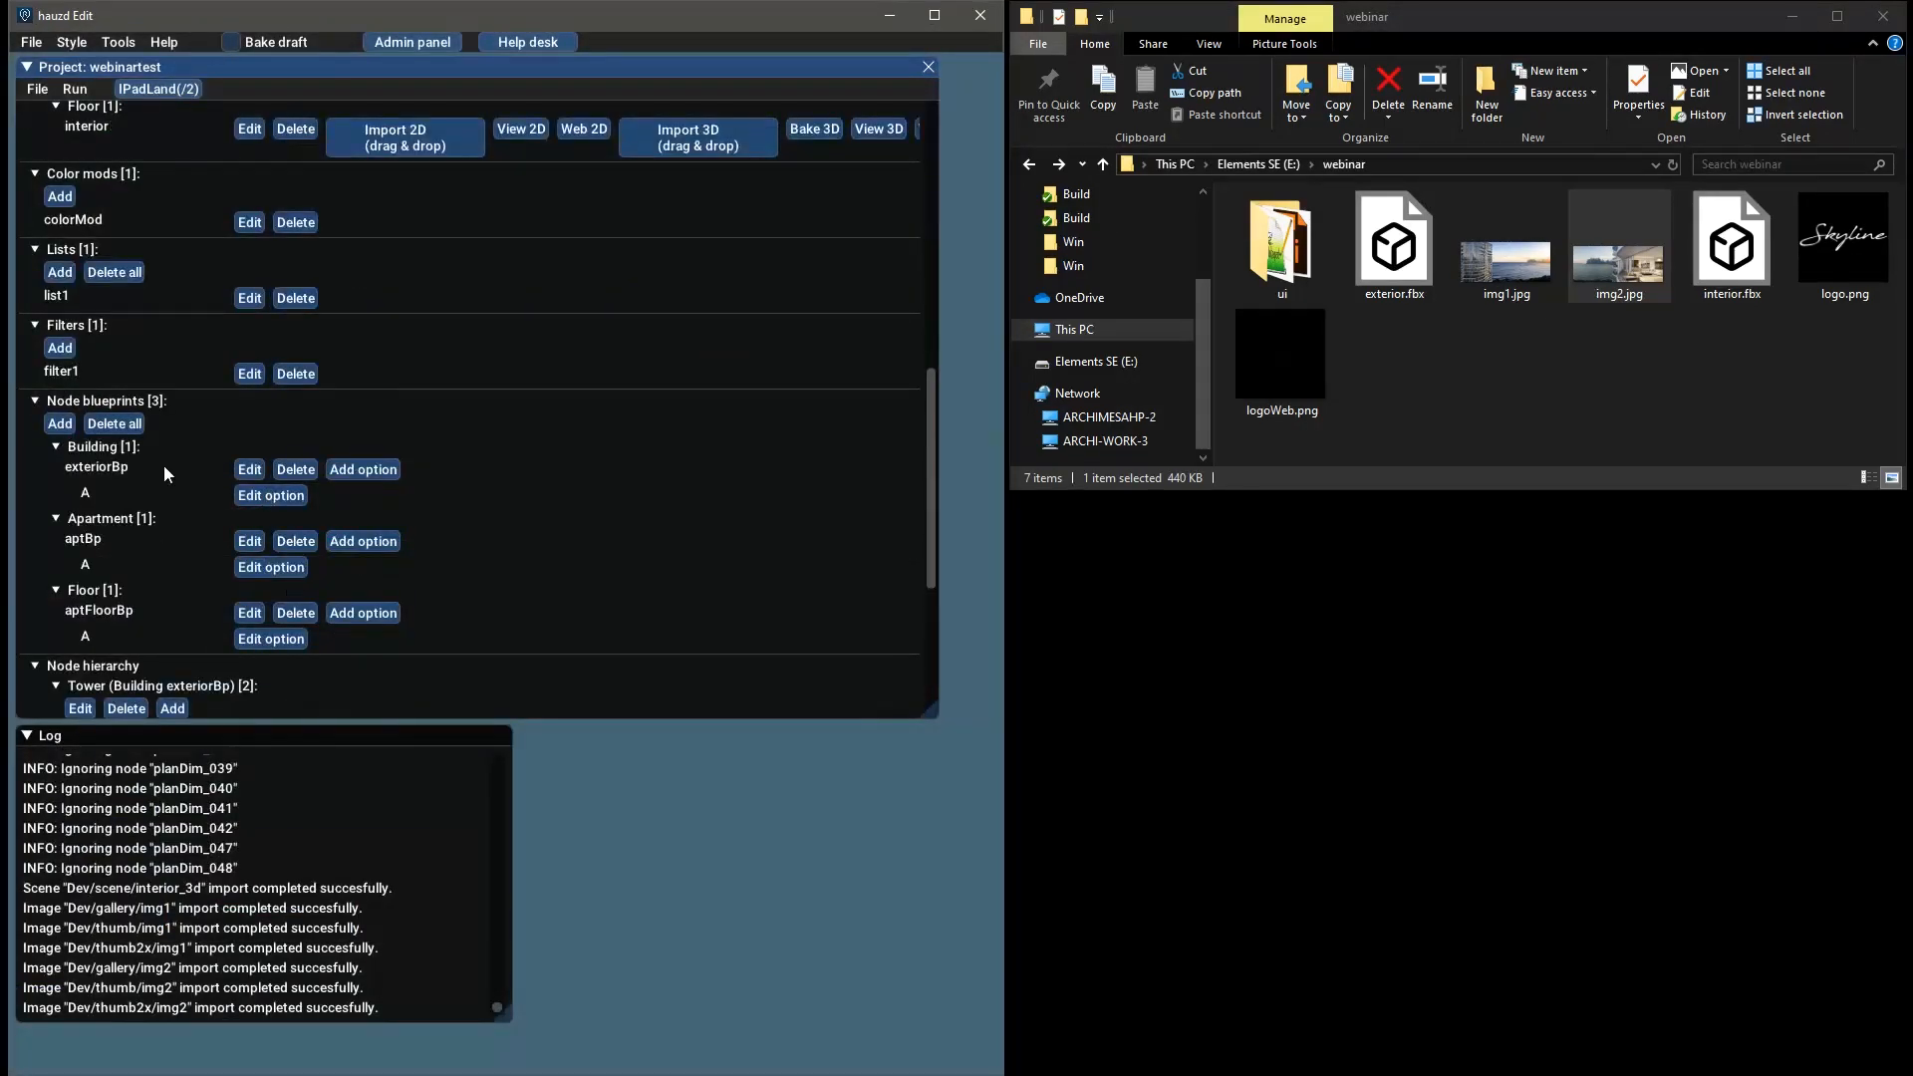
scroll(169, 469, "down", 1)
scroll(175, 332, "up", 1)
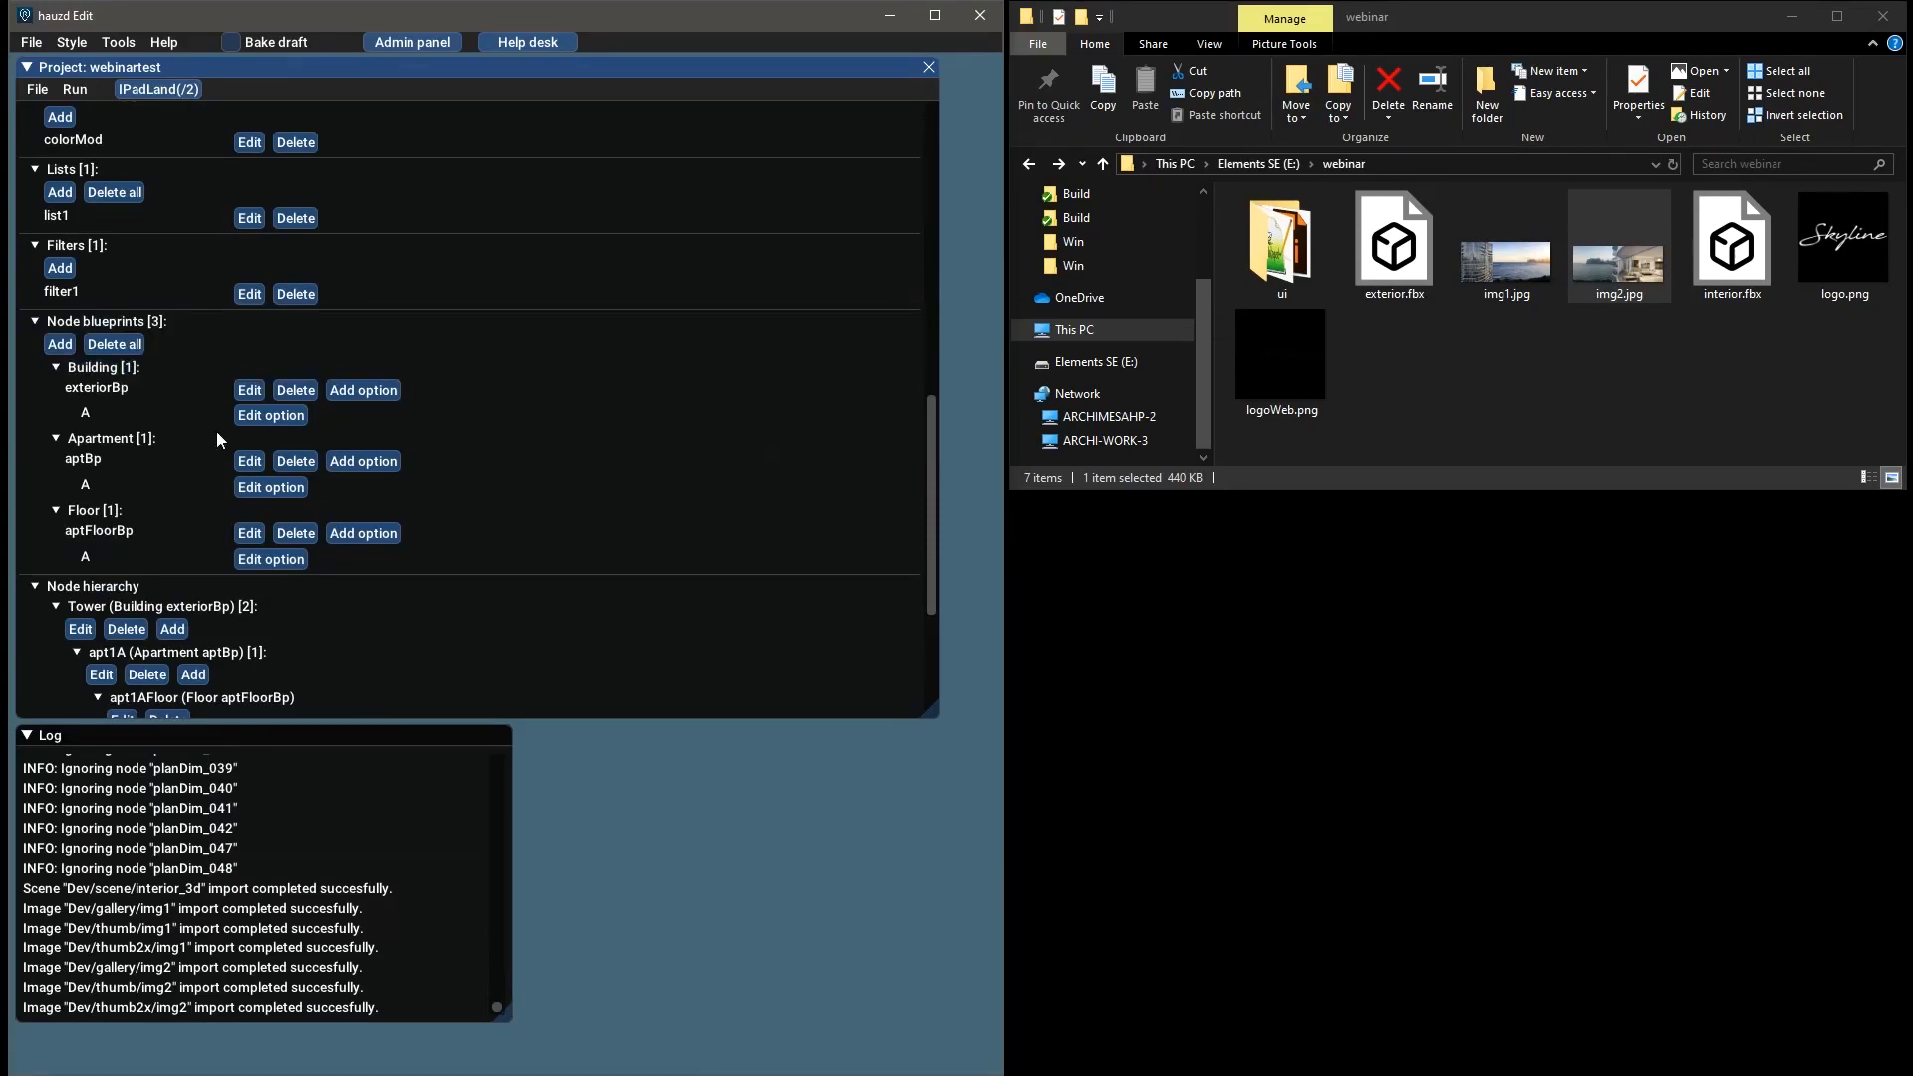
left_click(275, 416)
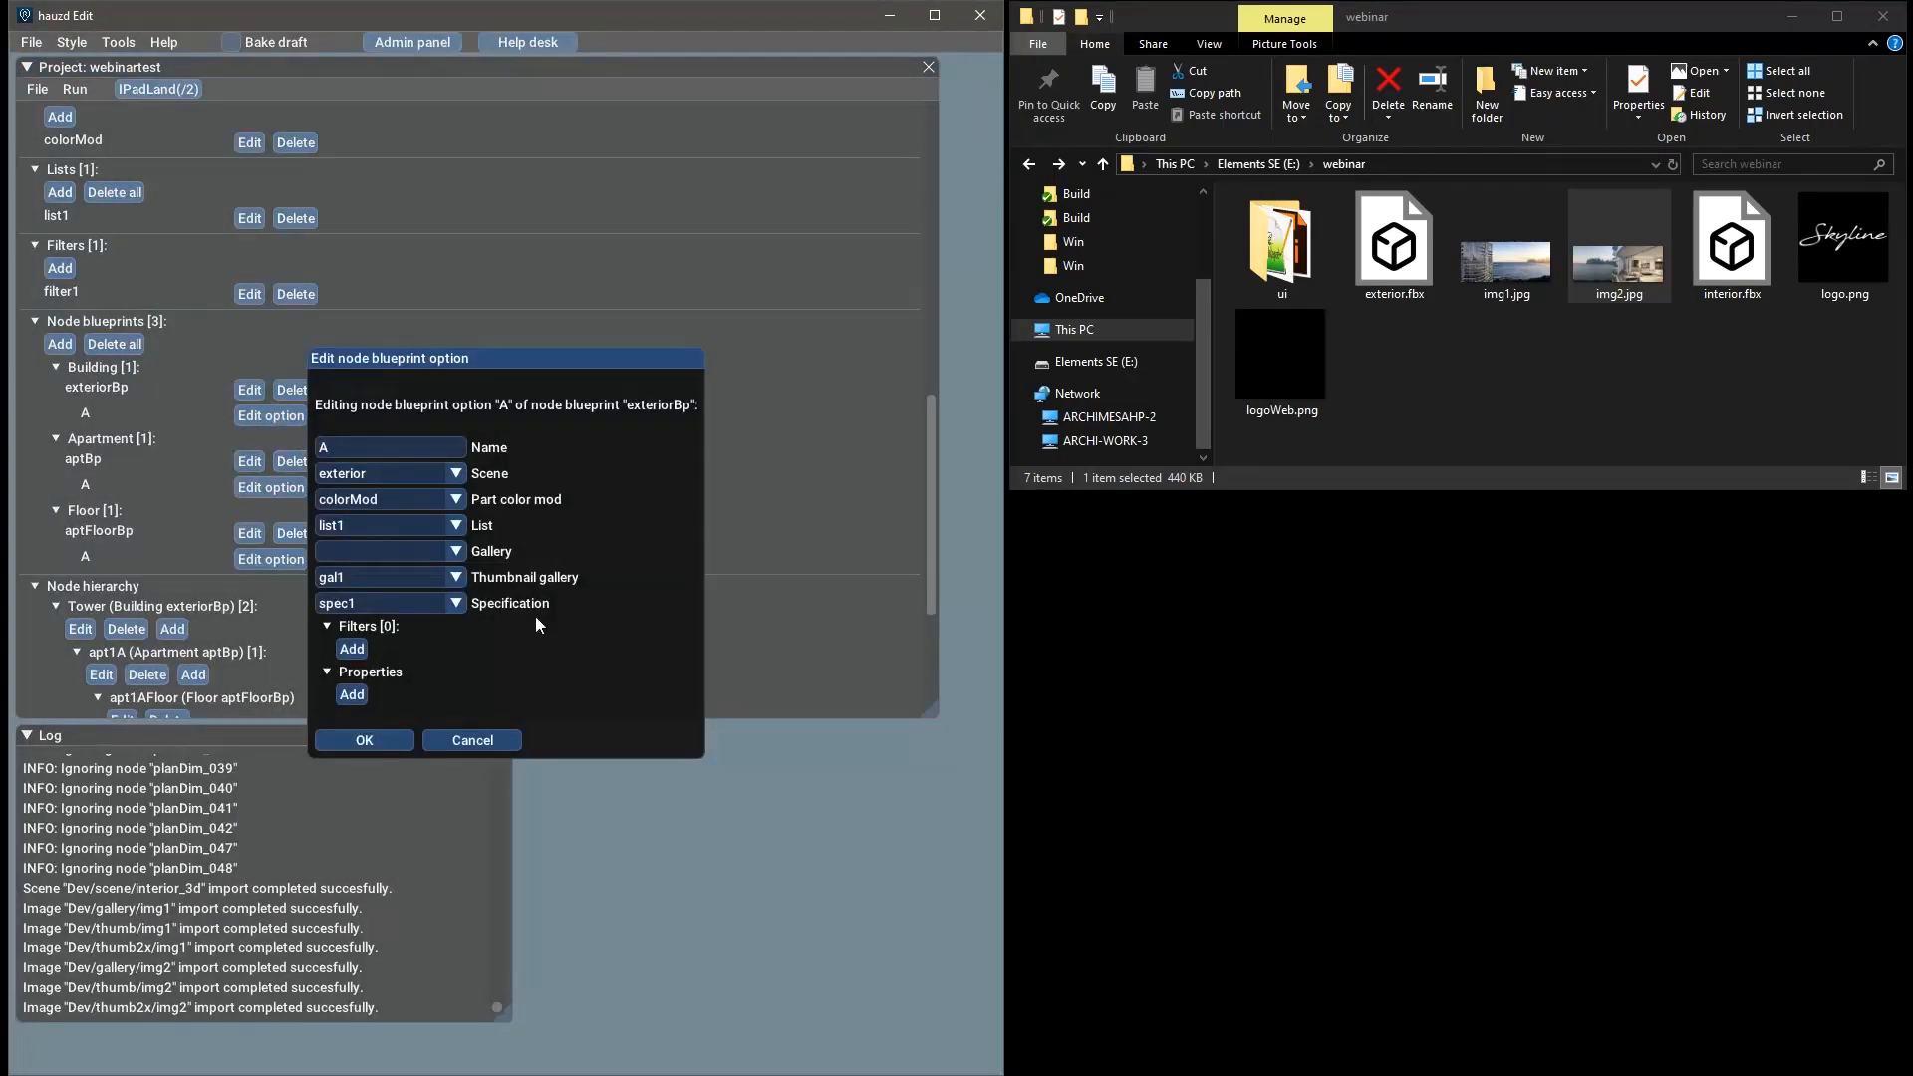
left_click(353, 649)
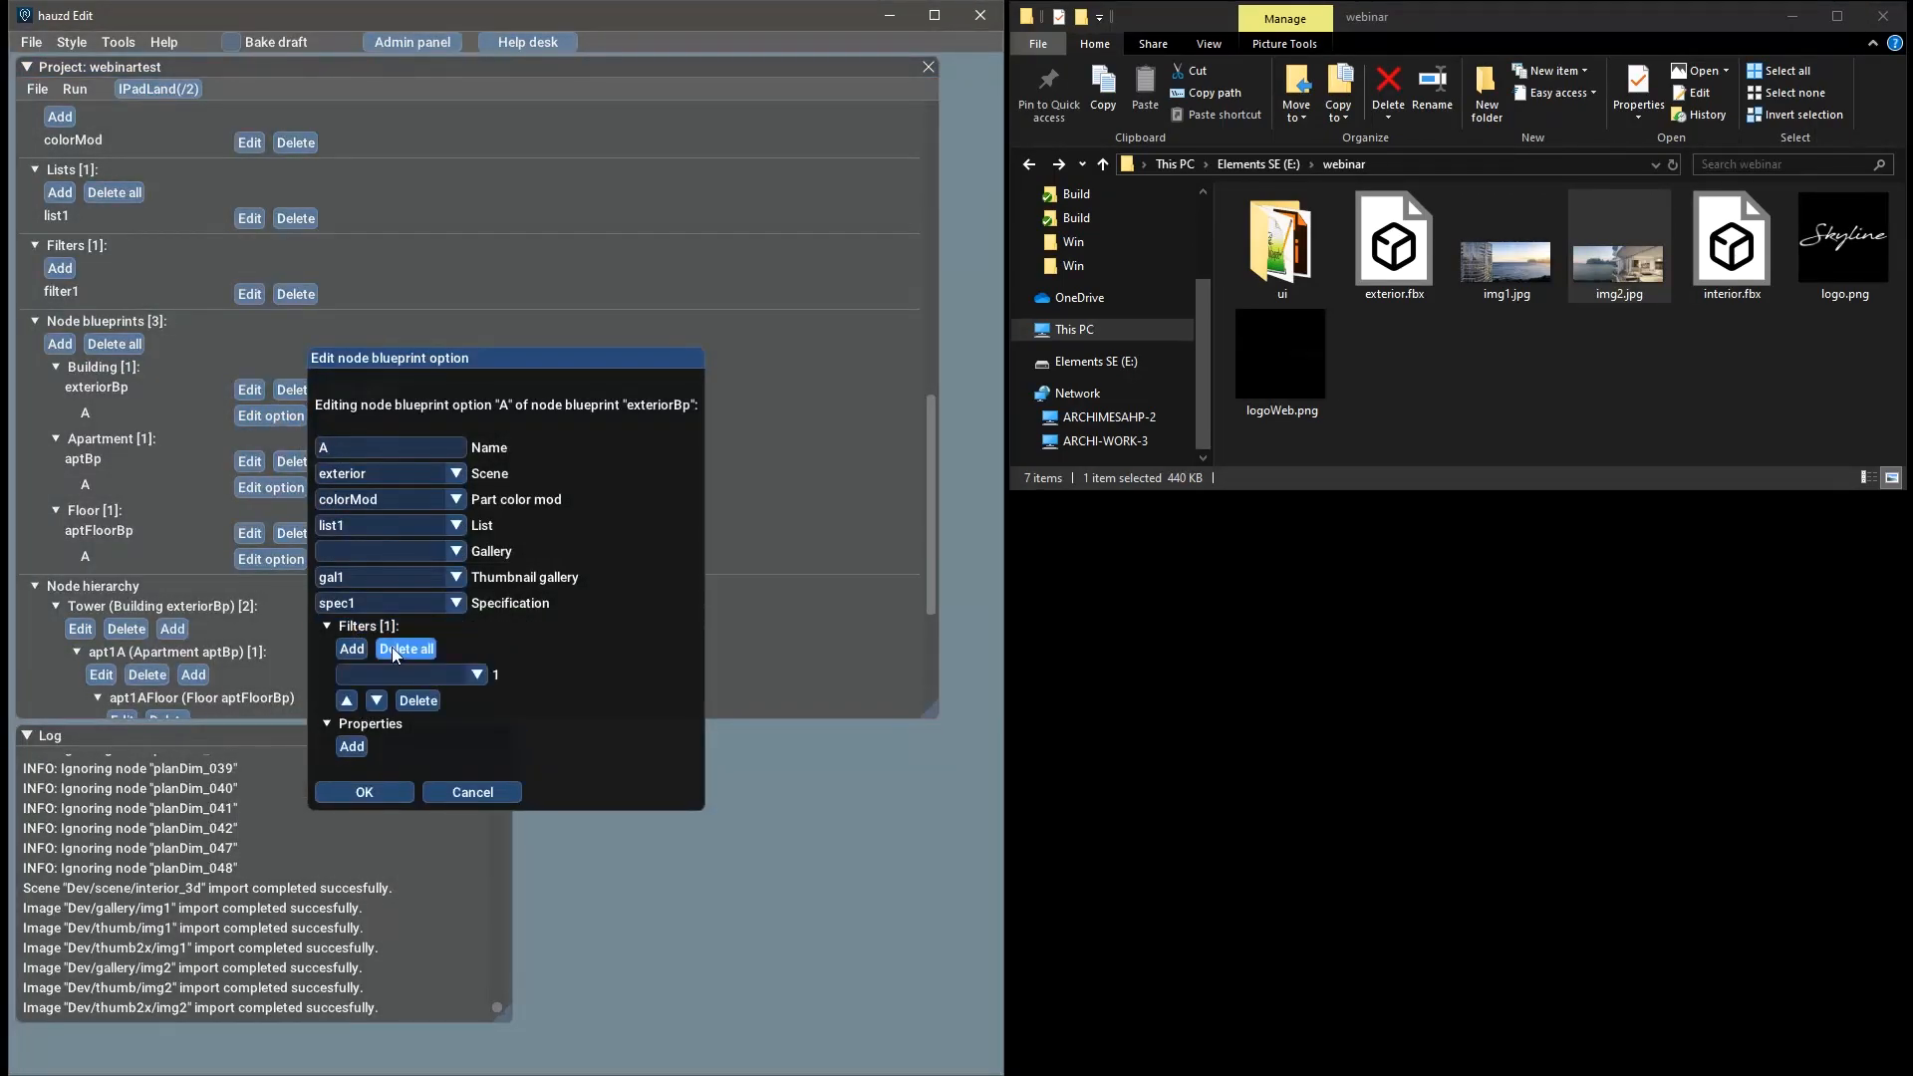
left_click(465, 677)
left_click(386, 797)
Preview IPadLand, enter the Tower view and turn on filter1
scroll(464, 519, "down", 2)
scroll(471, 492, "up", 1)
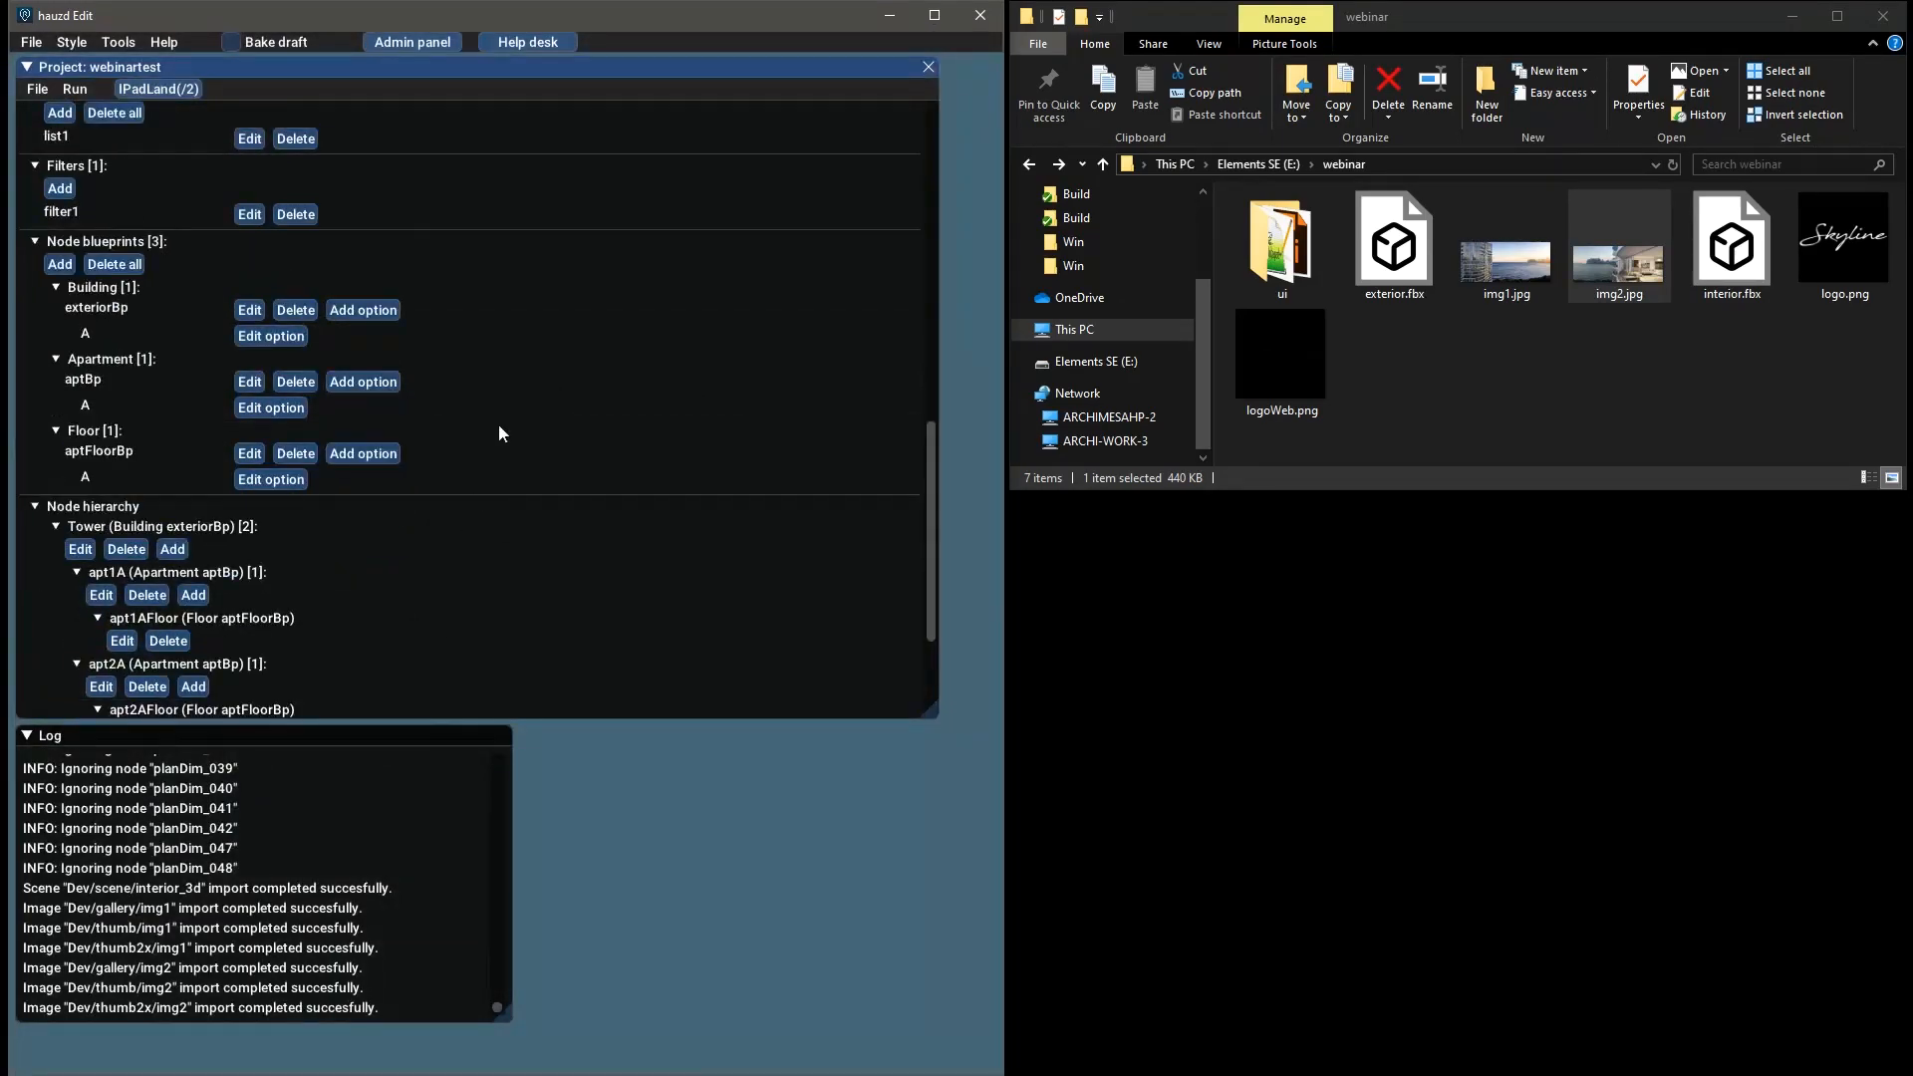
left_click(160, 89)
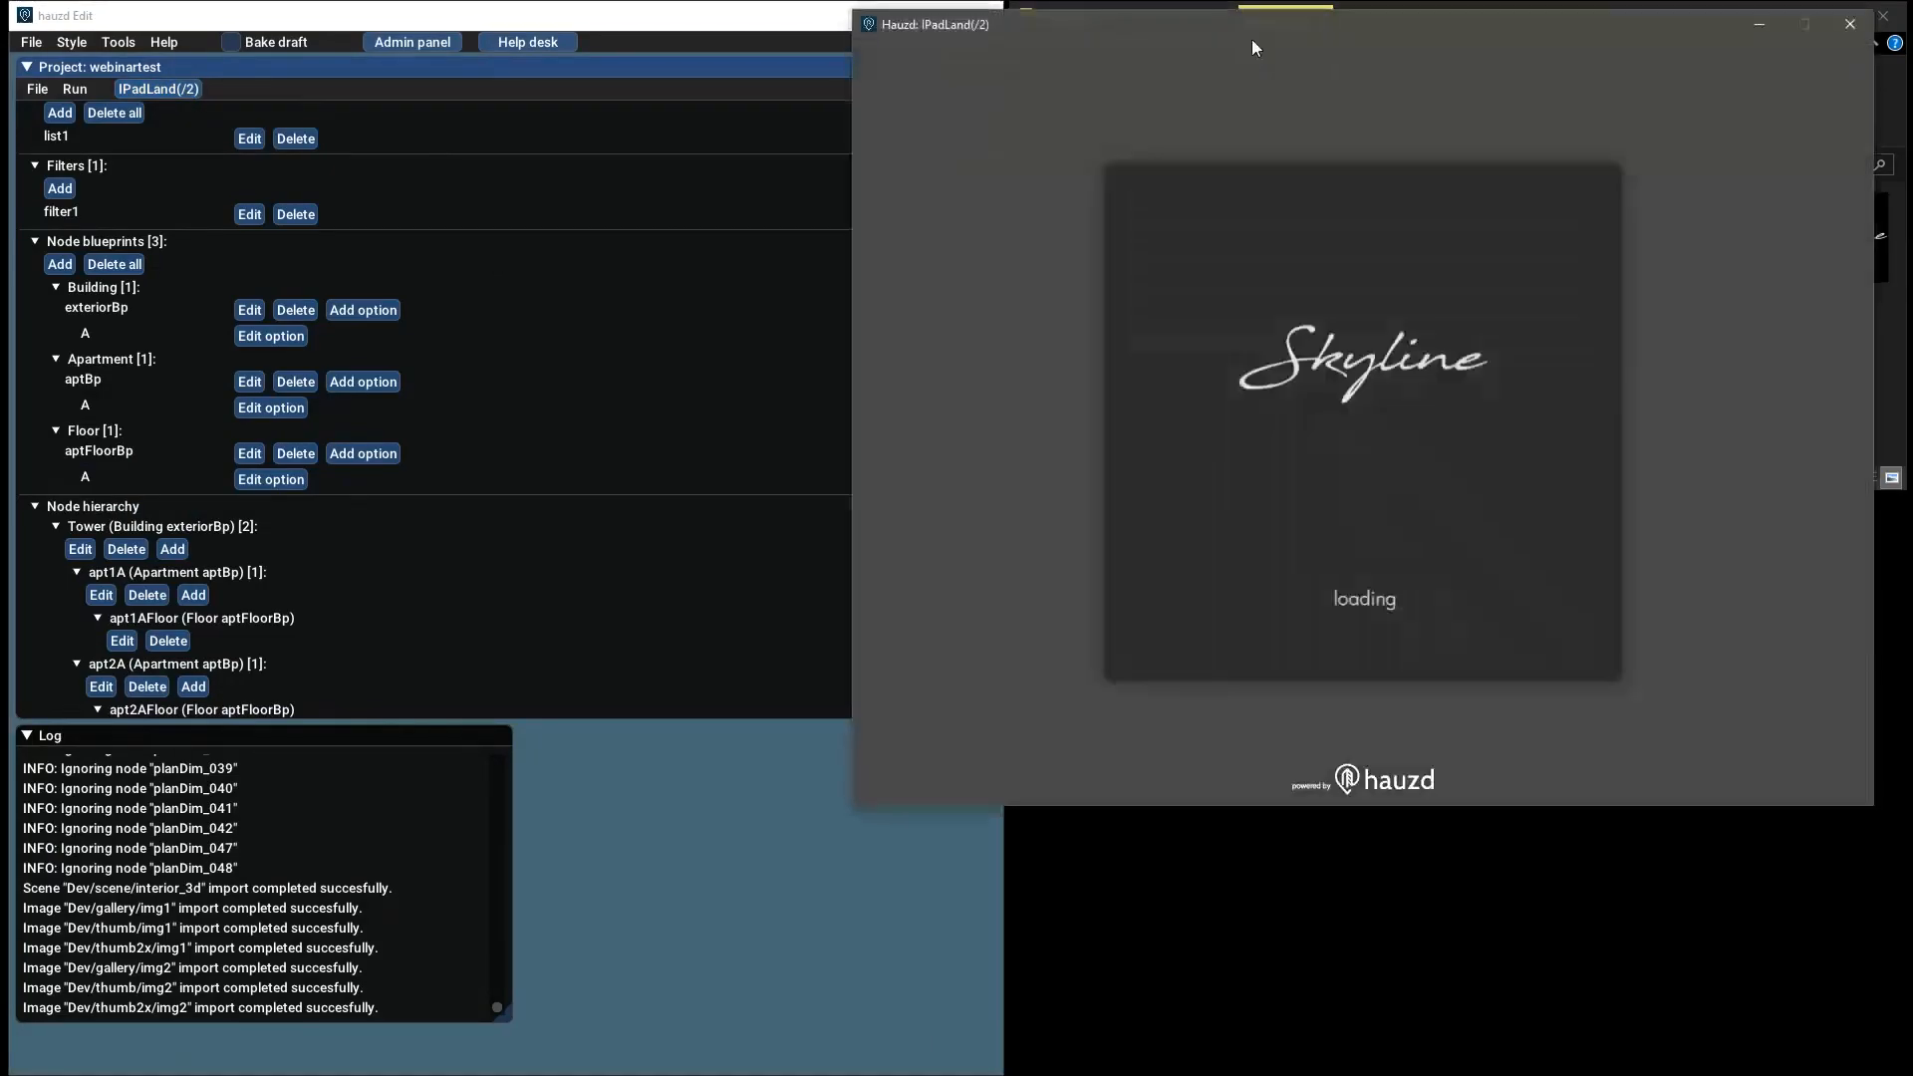
left_click_drag(1251, 39, 625, 203)
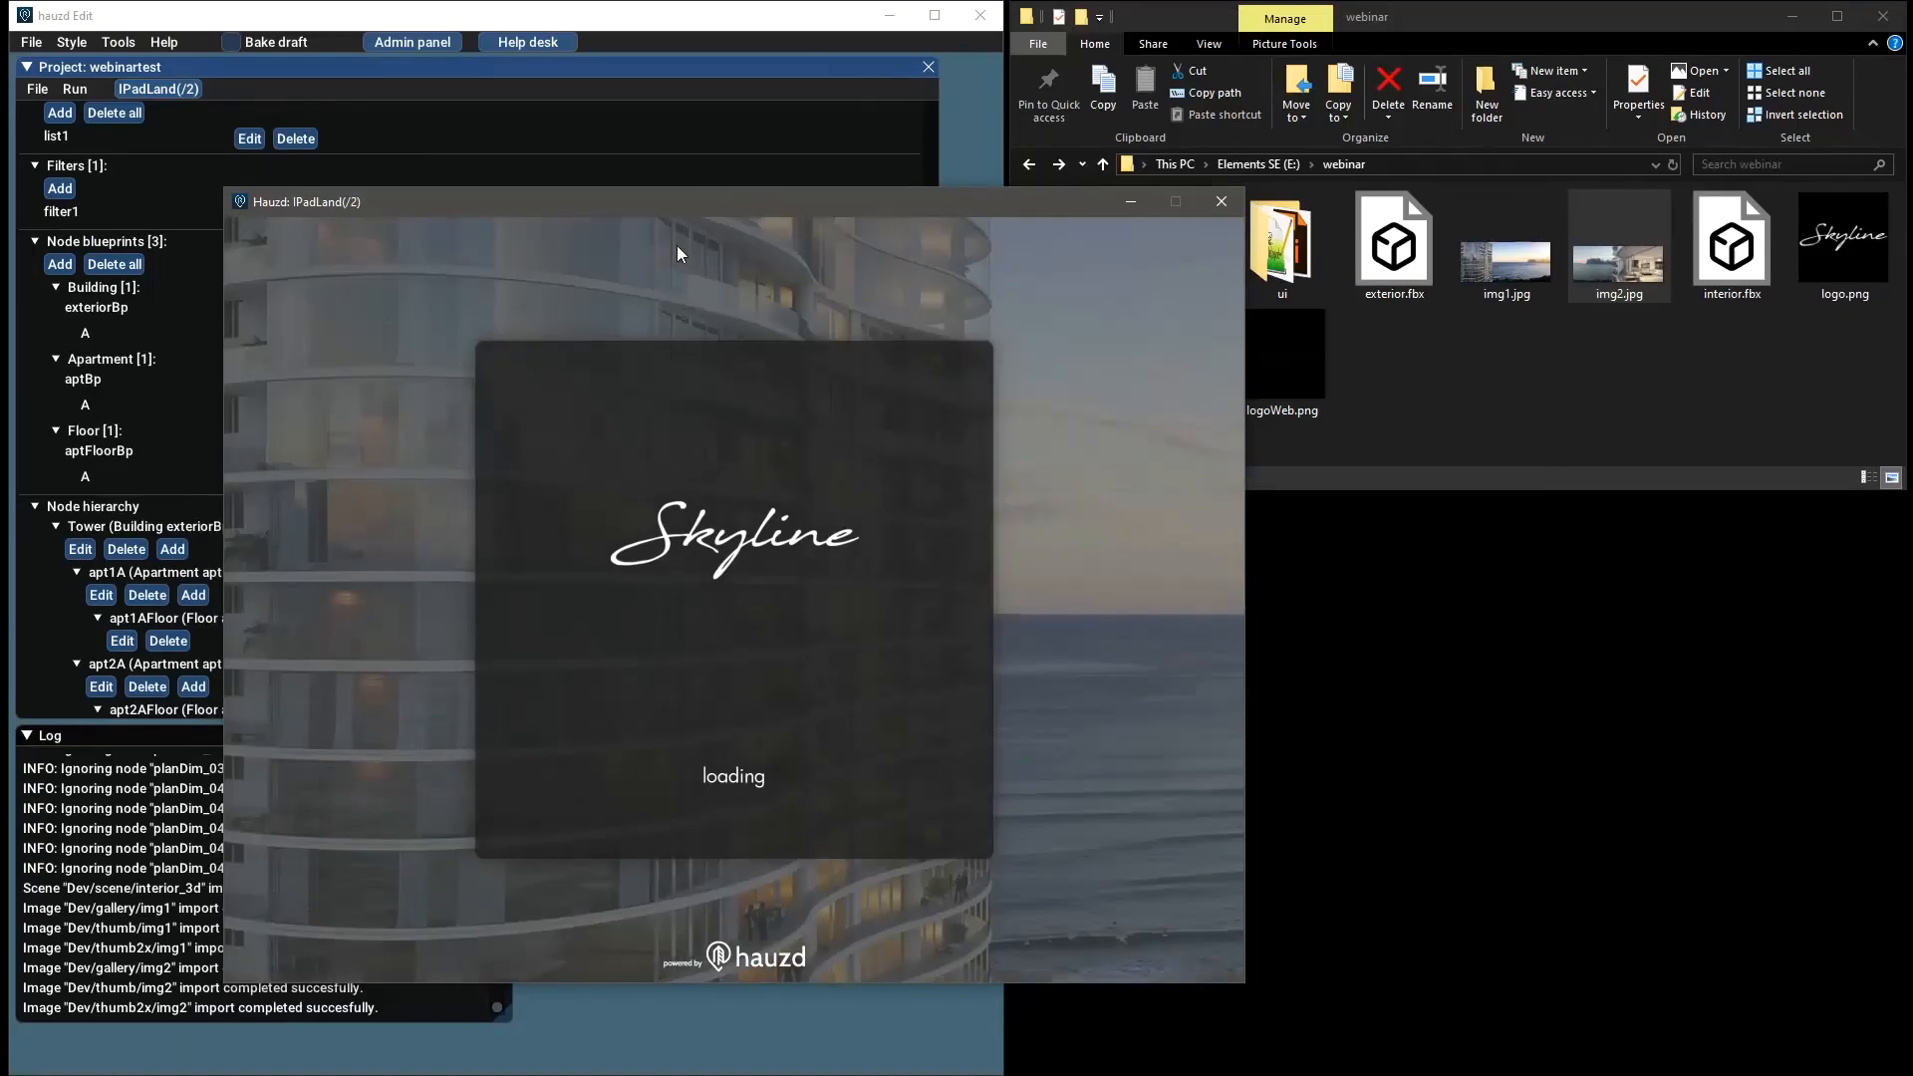
left_click_drag(684, 213, 697, 206)
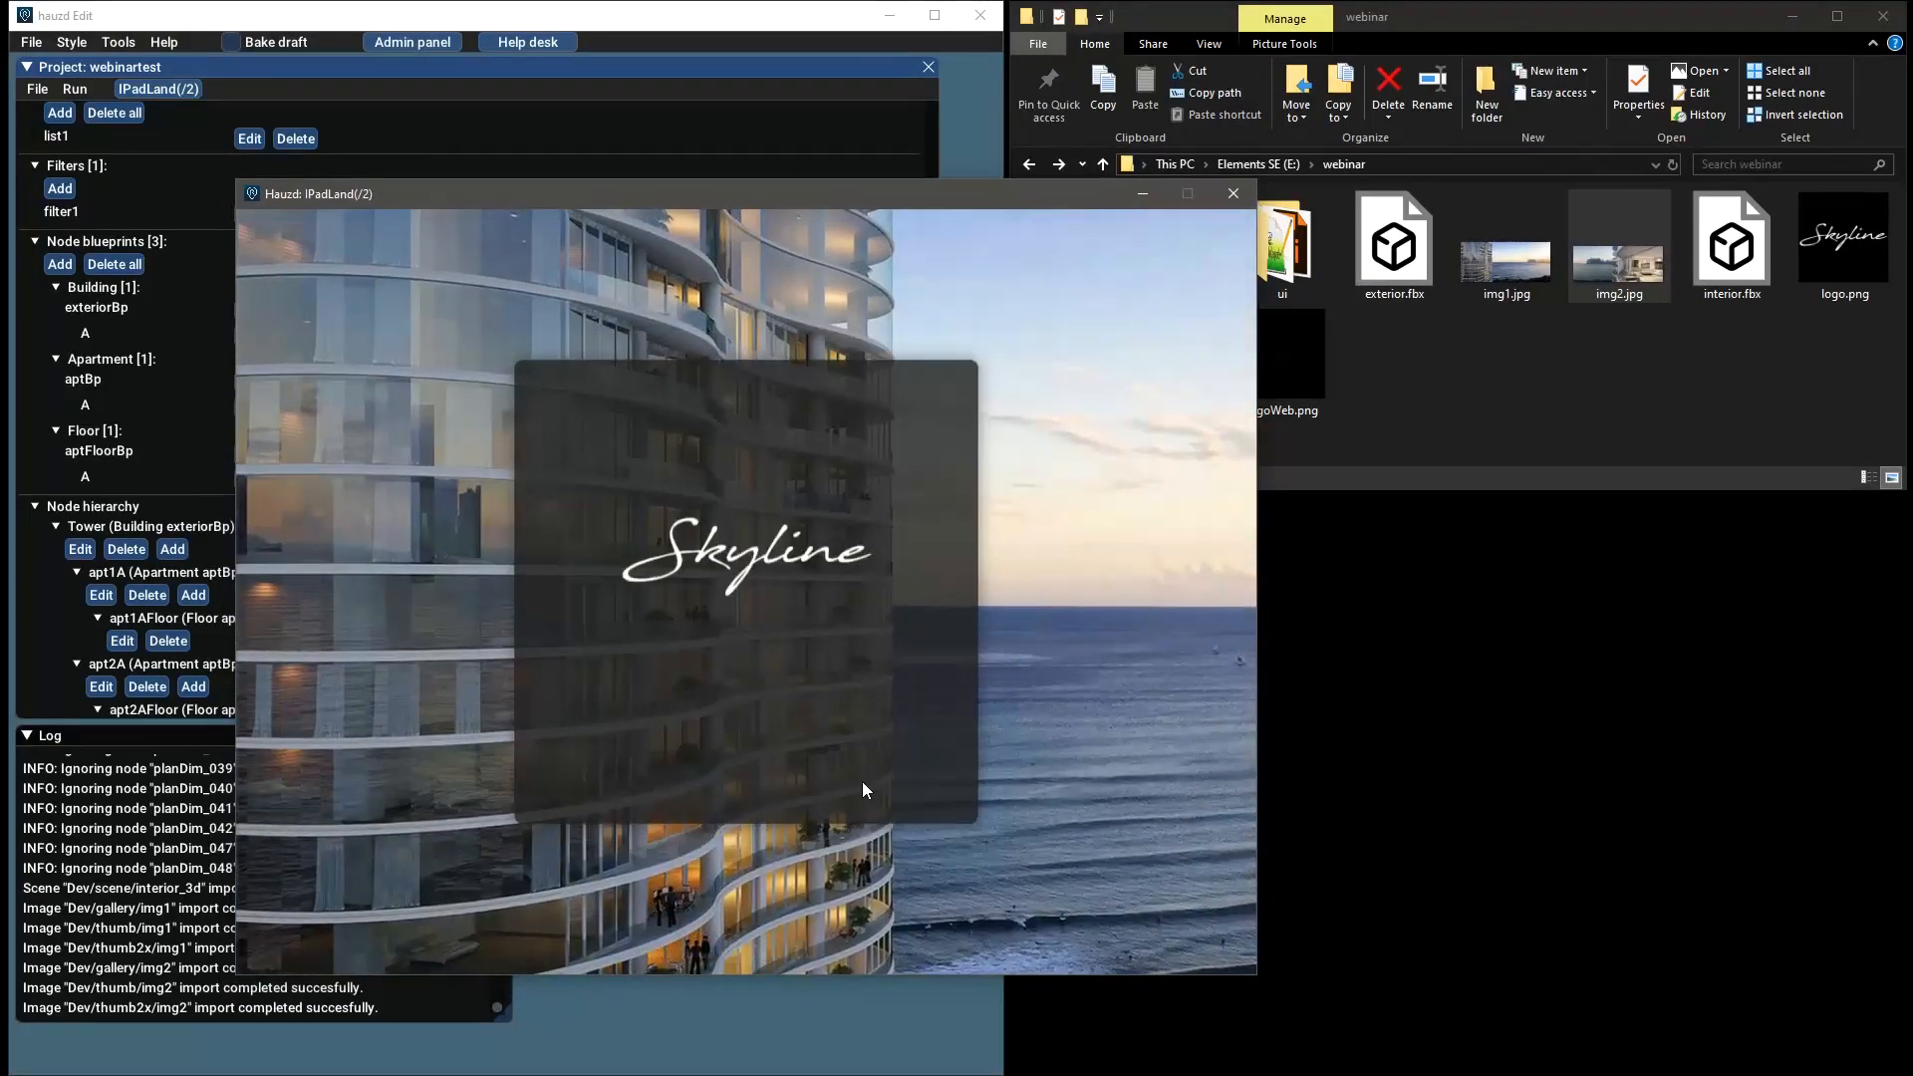
left_click(853, 744)
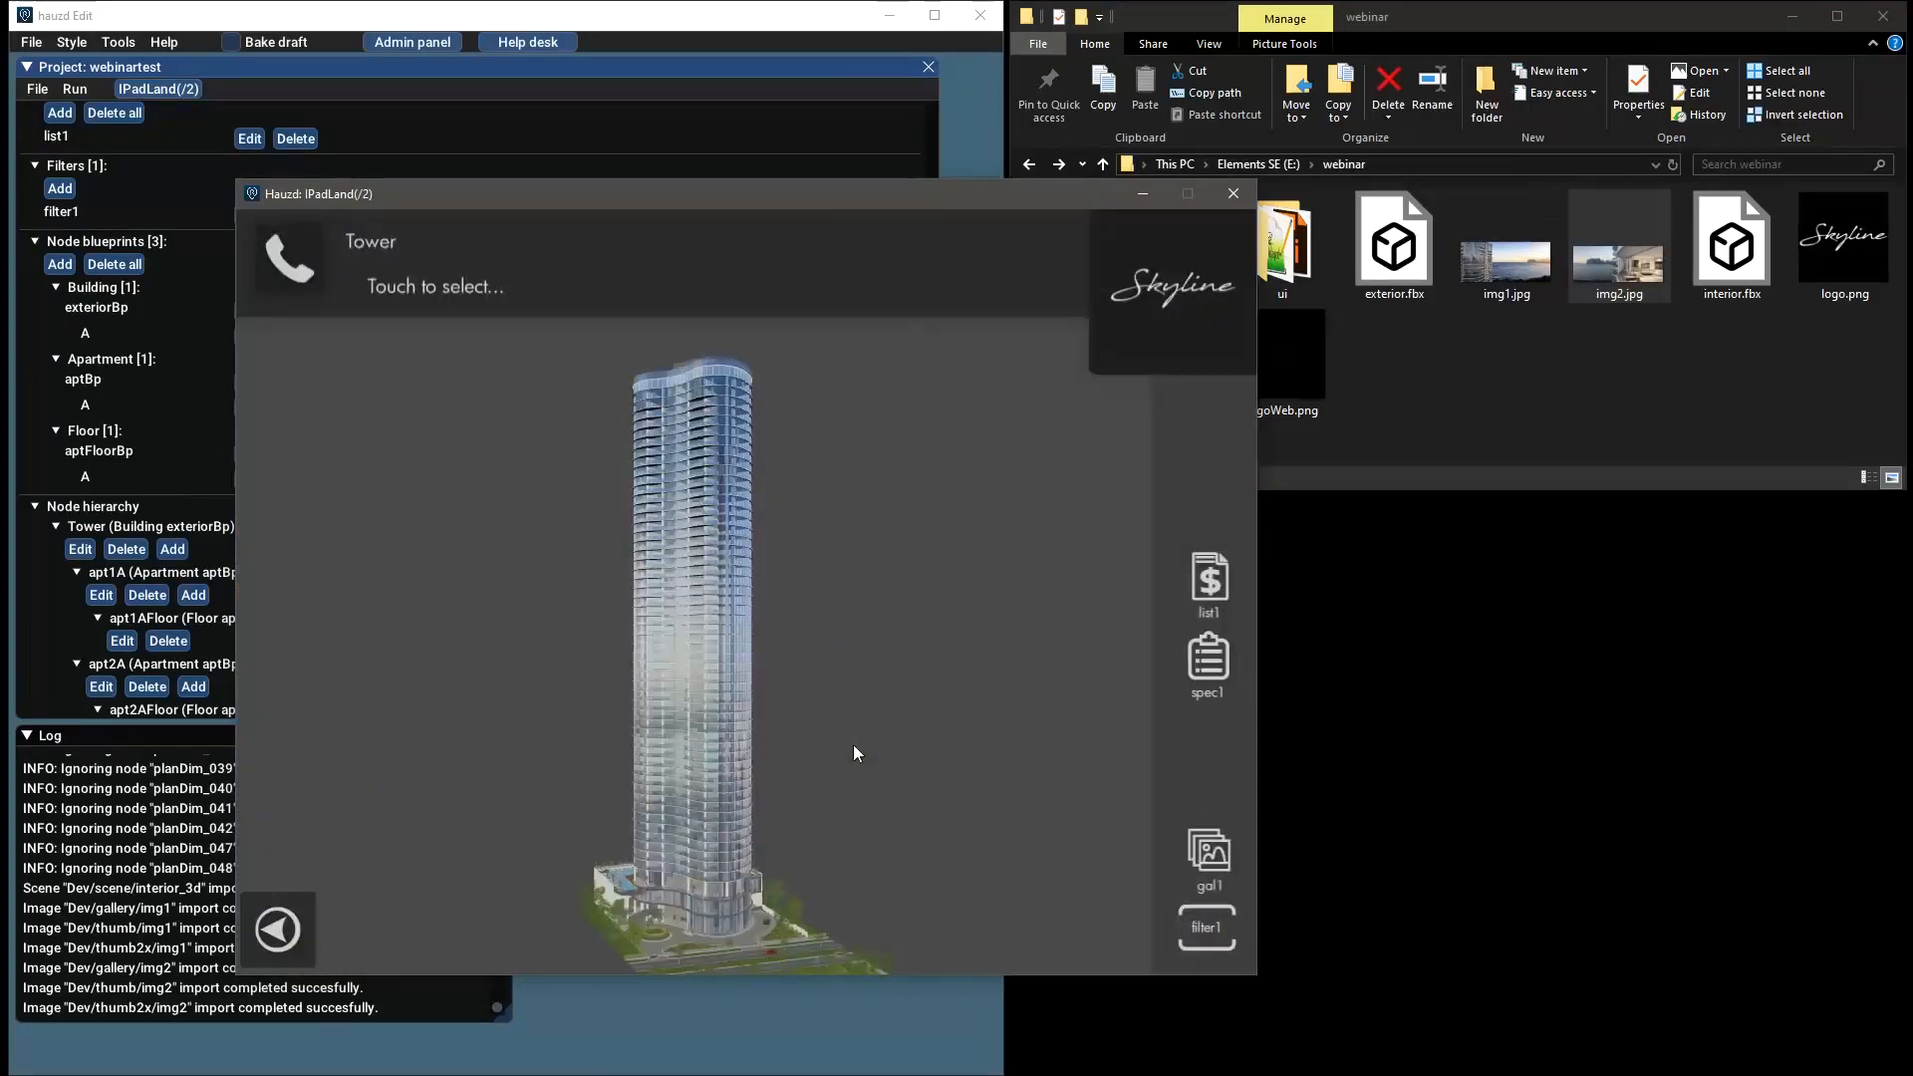
left_click(1204, 937)
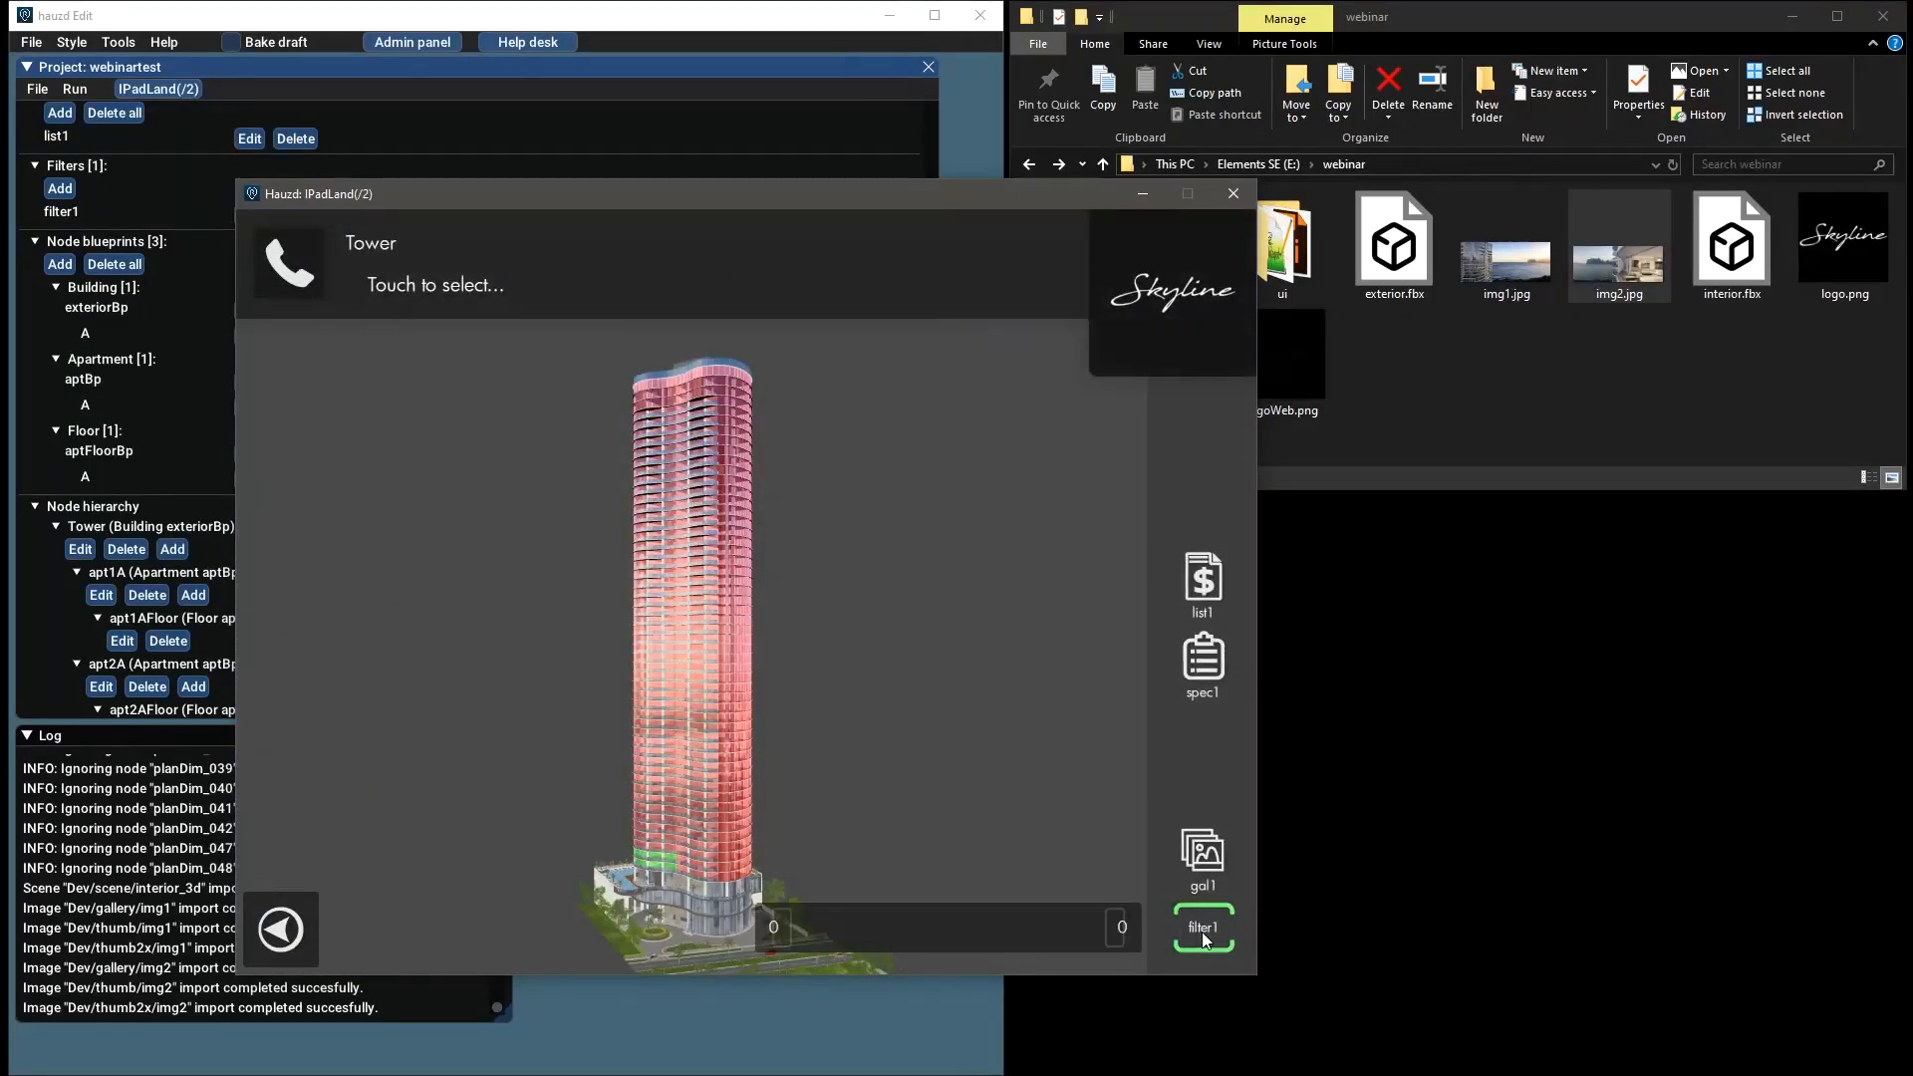
Examine the filter pass and fail colors on the tower's apartments from close up and from several sides
left_click_drag(771, 817, 806, 810)
scroll(678, 809, "up", 2)
scroll(677, 809, "up", 5)
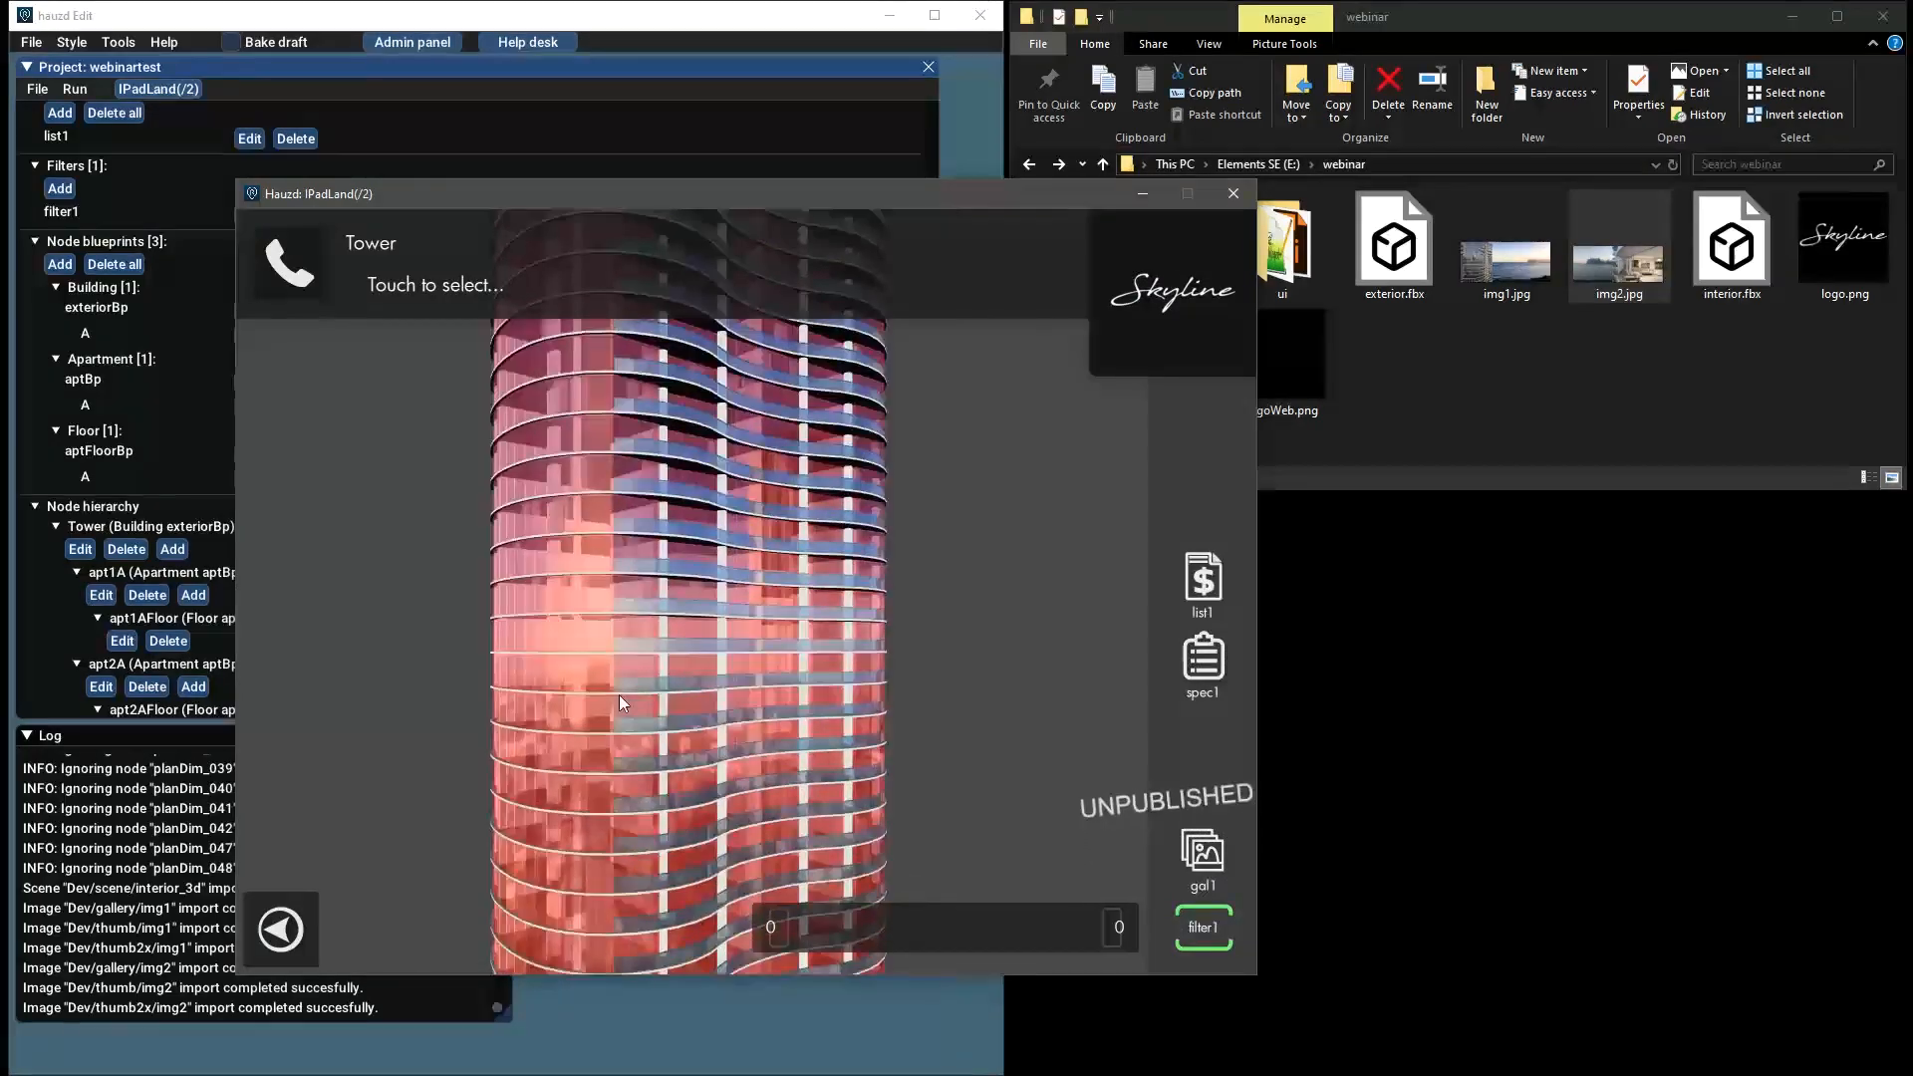
left_click_drag(674, 773, 758, 673)
left_click_drag(943, 726, 888, 650)
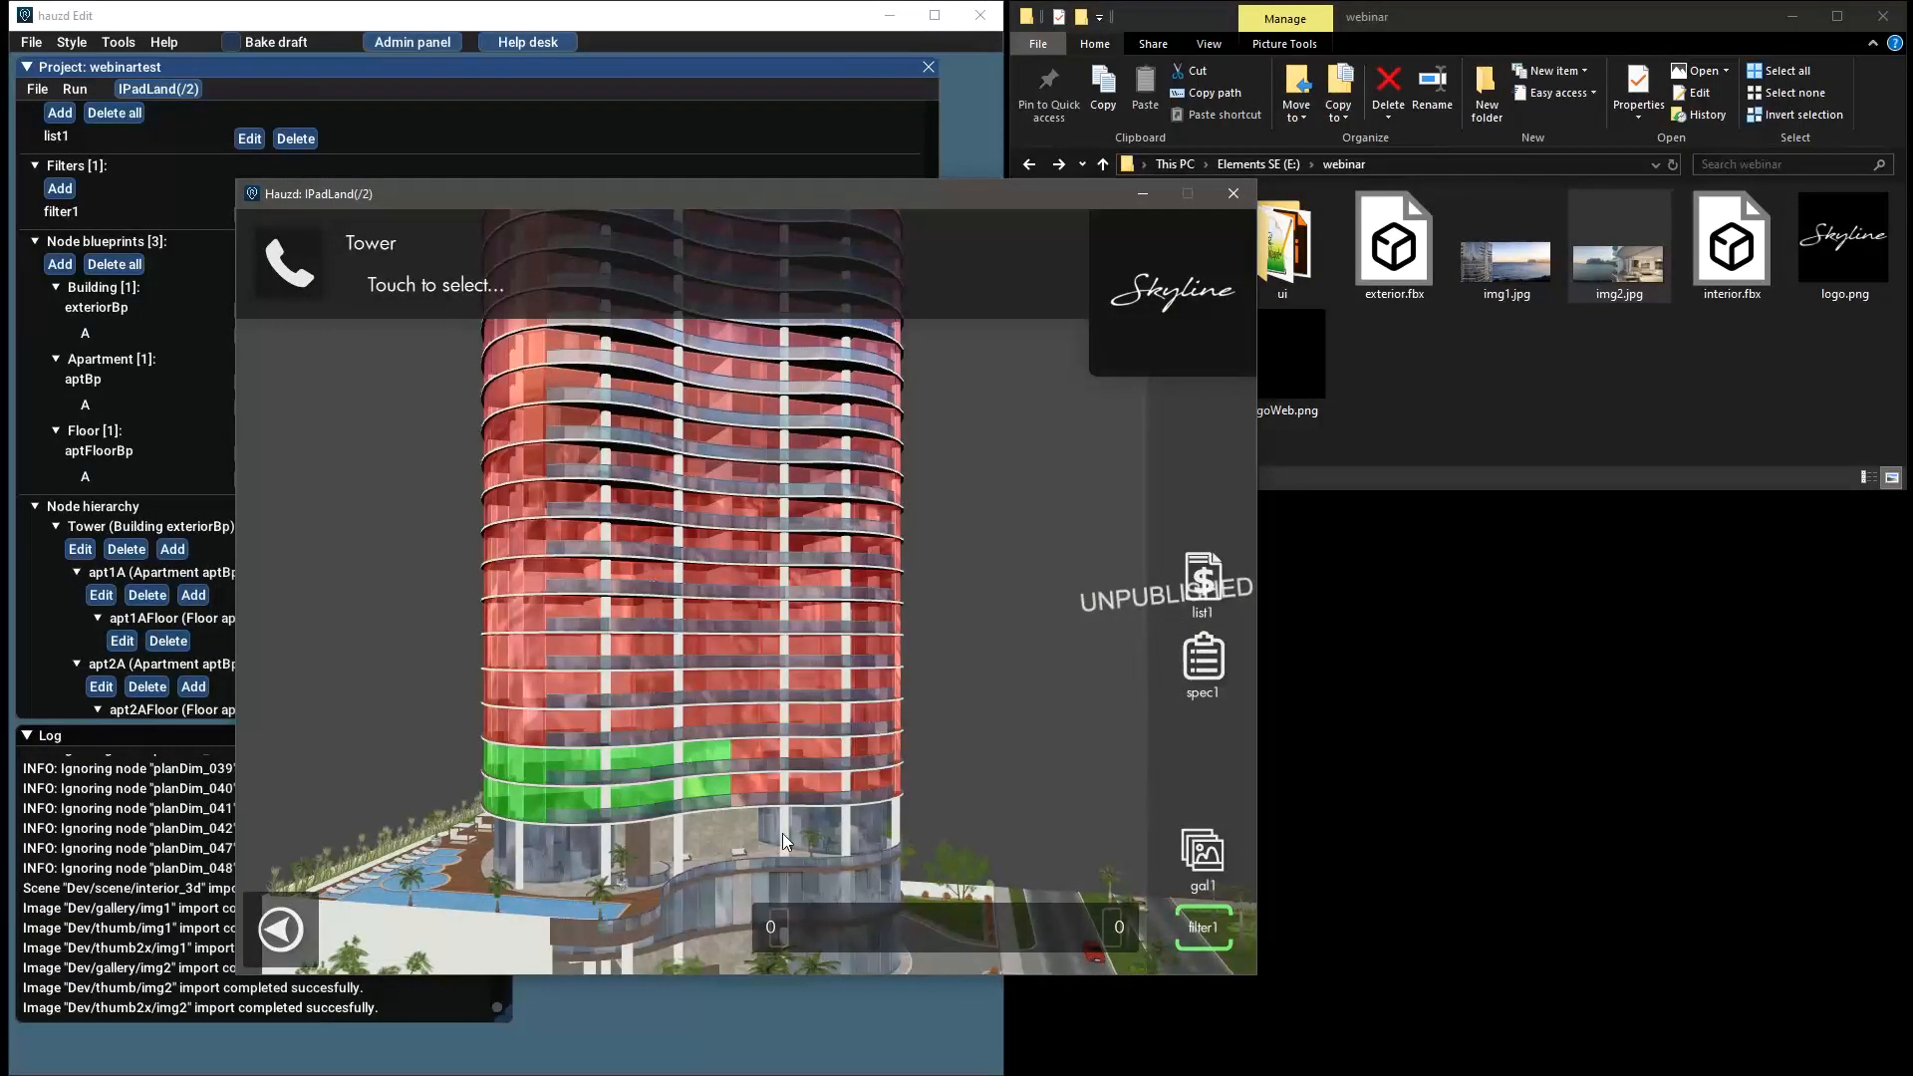
left_click_drag(660, 512, 691, 661)
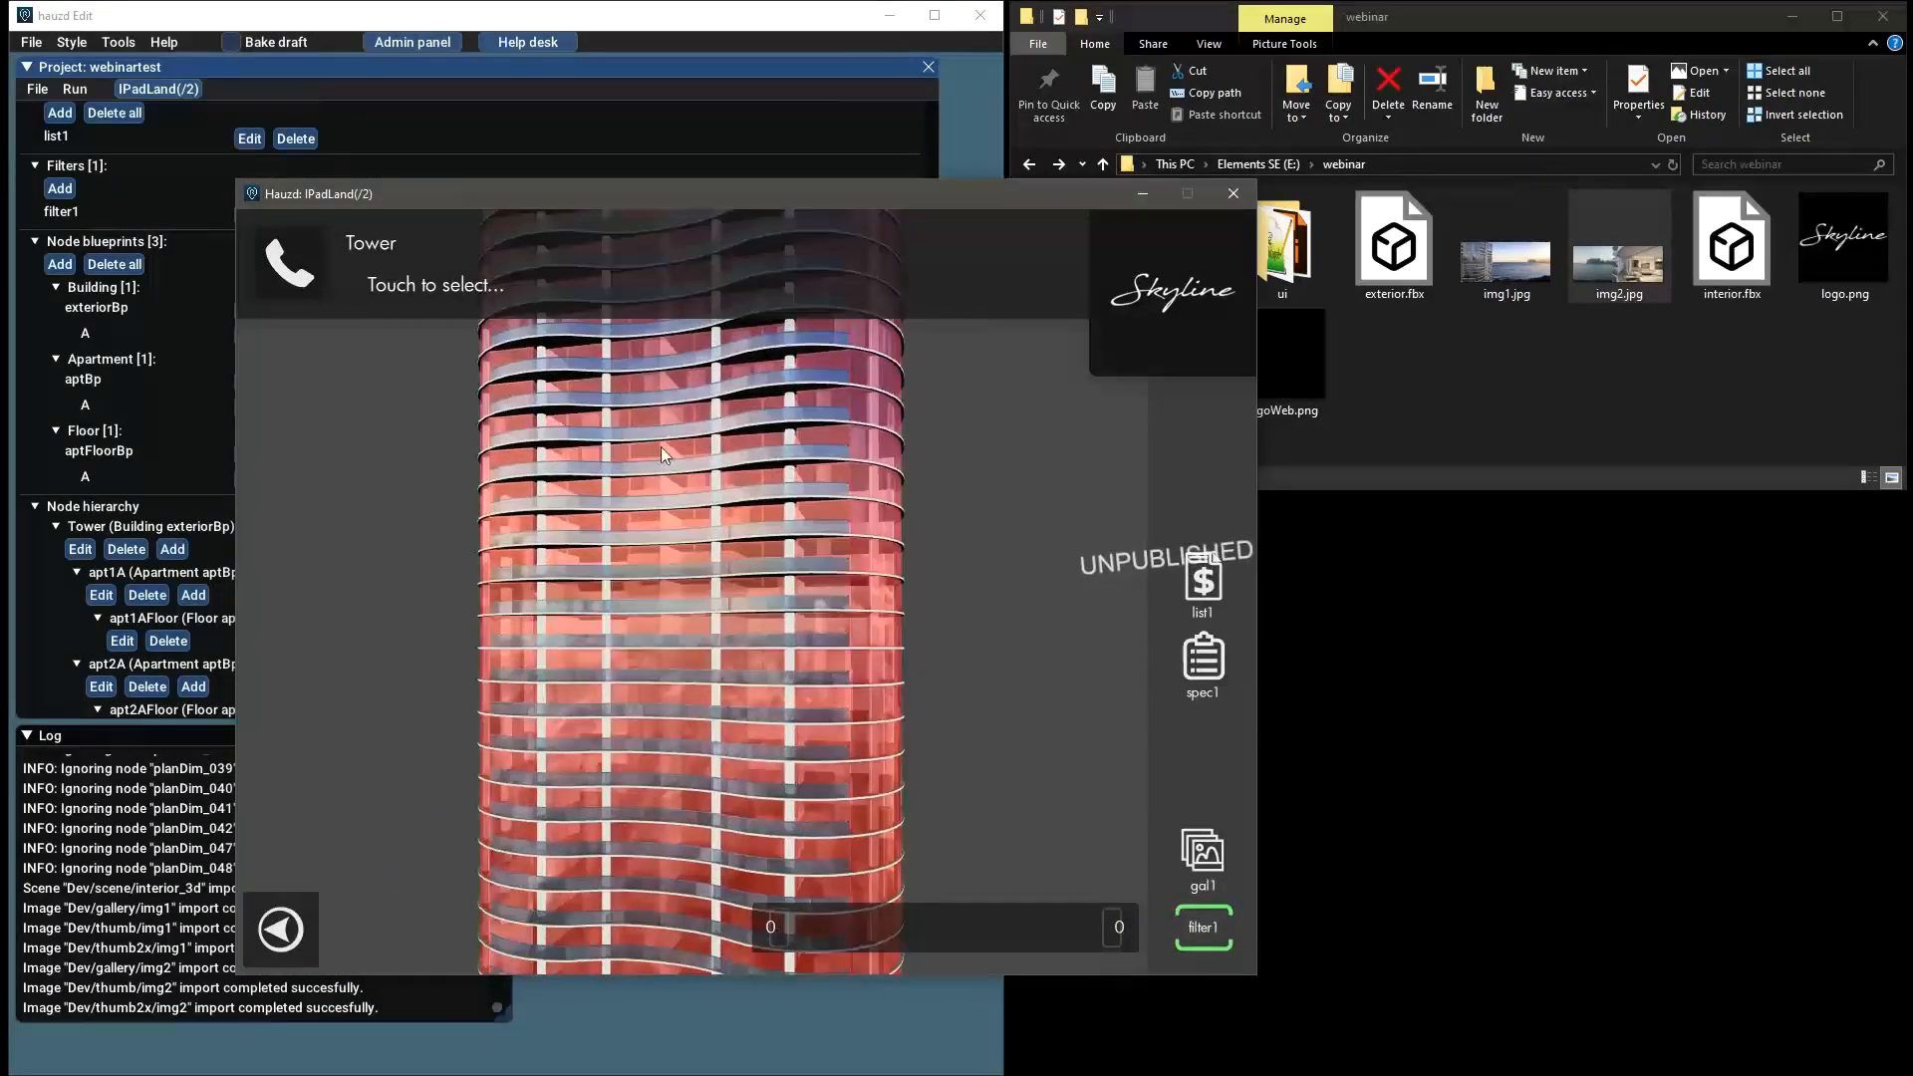
left_click_drag(726, 583, 709, 701)
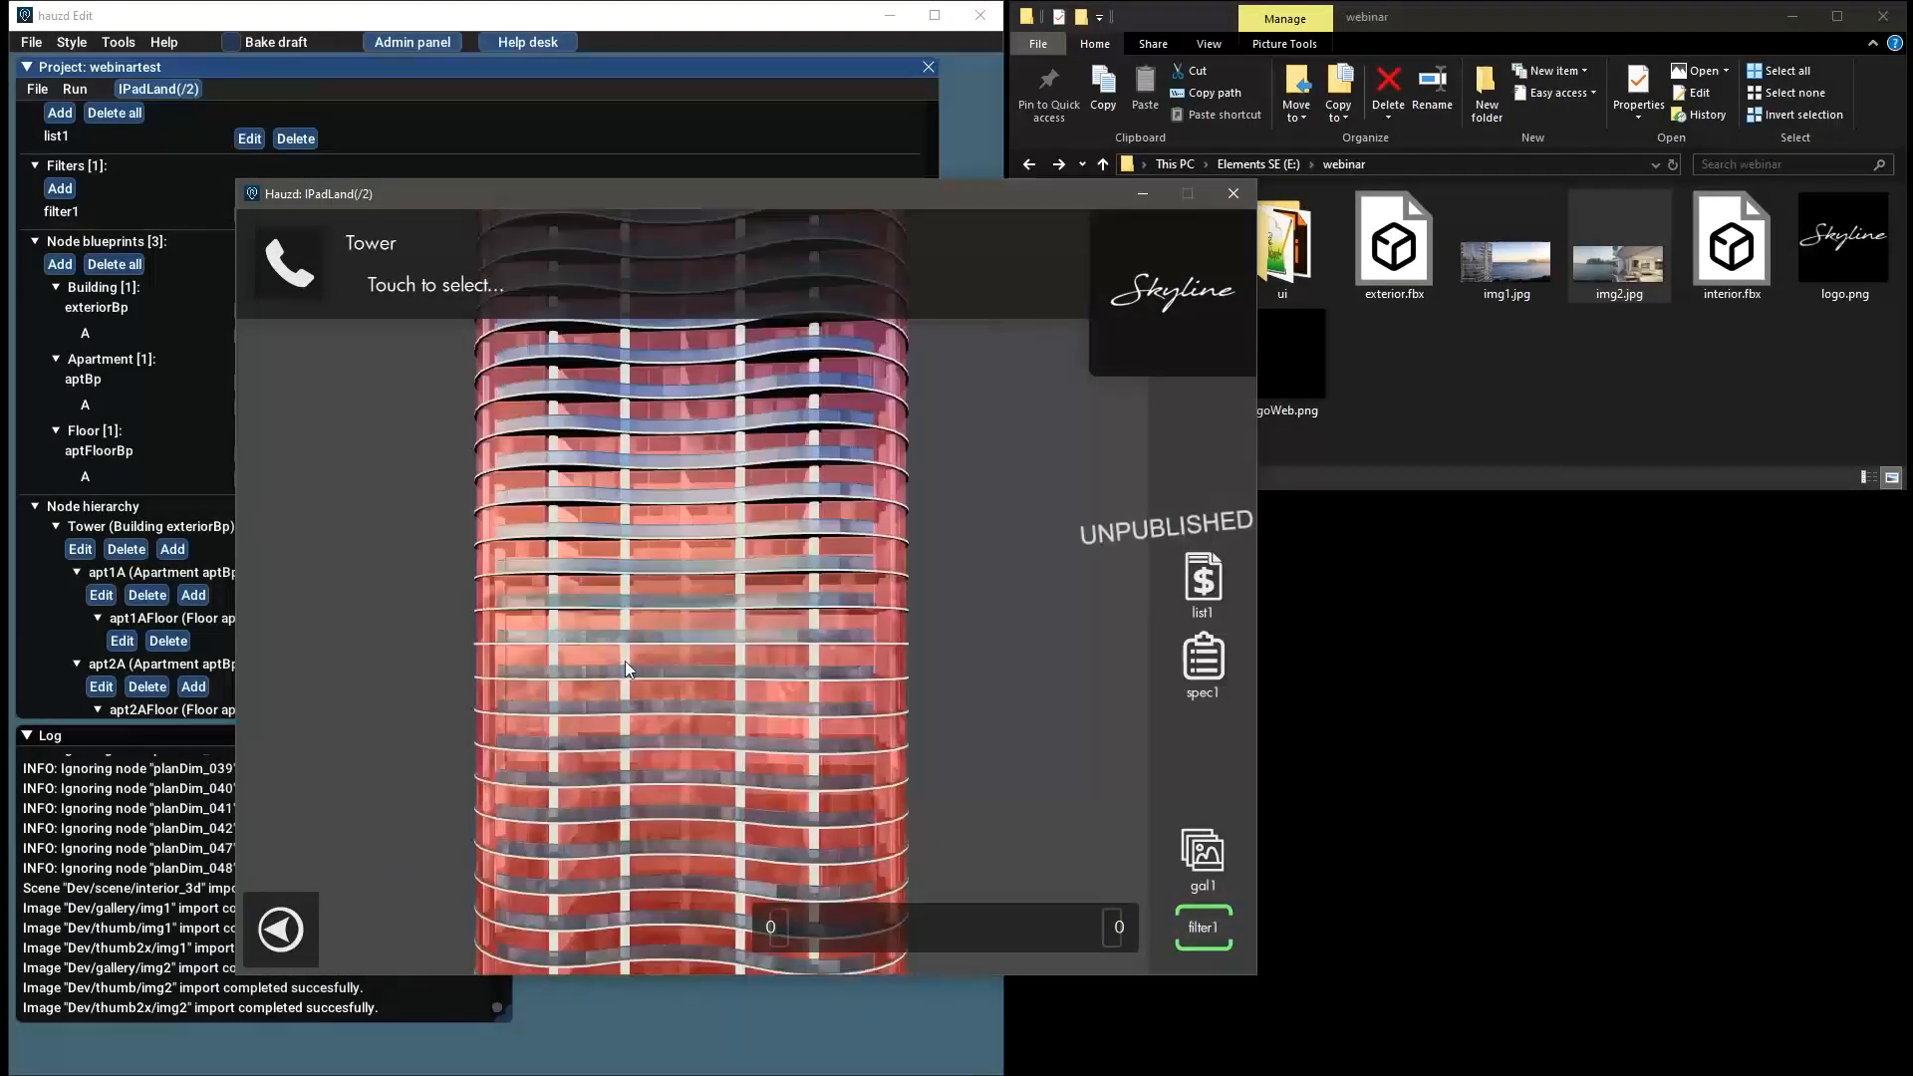
Try out the lower and upper range limits of filter1 on the tower, and turn the filter off
left_click_drag(834, 712, 829, 662)
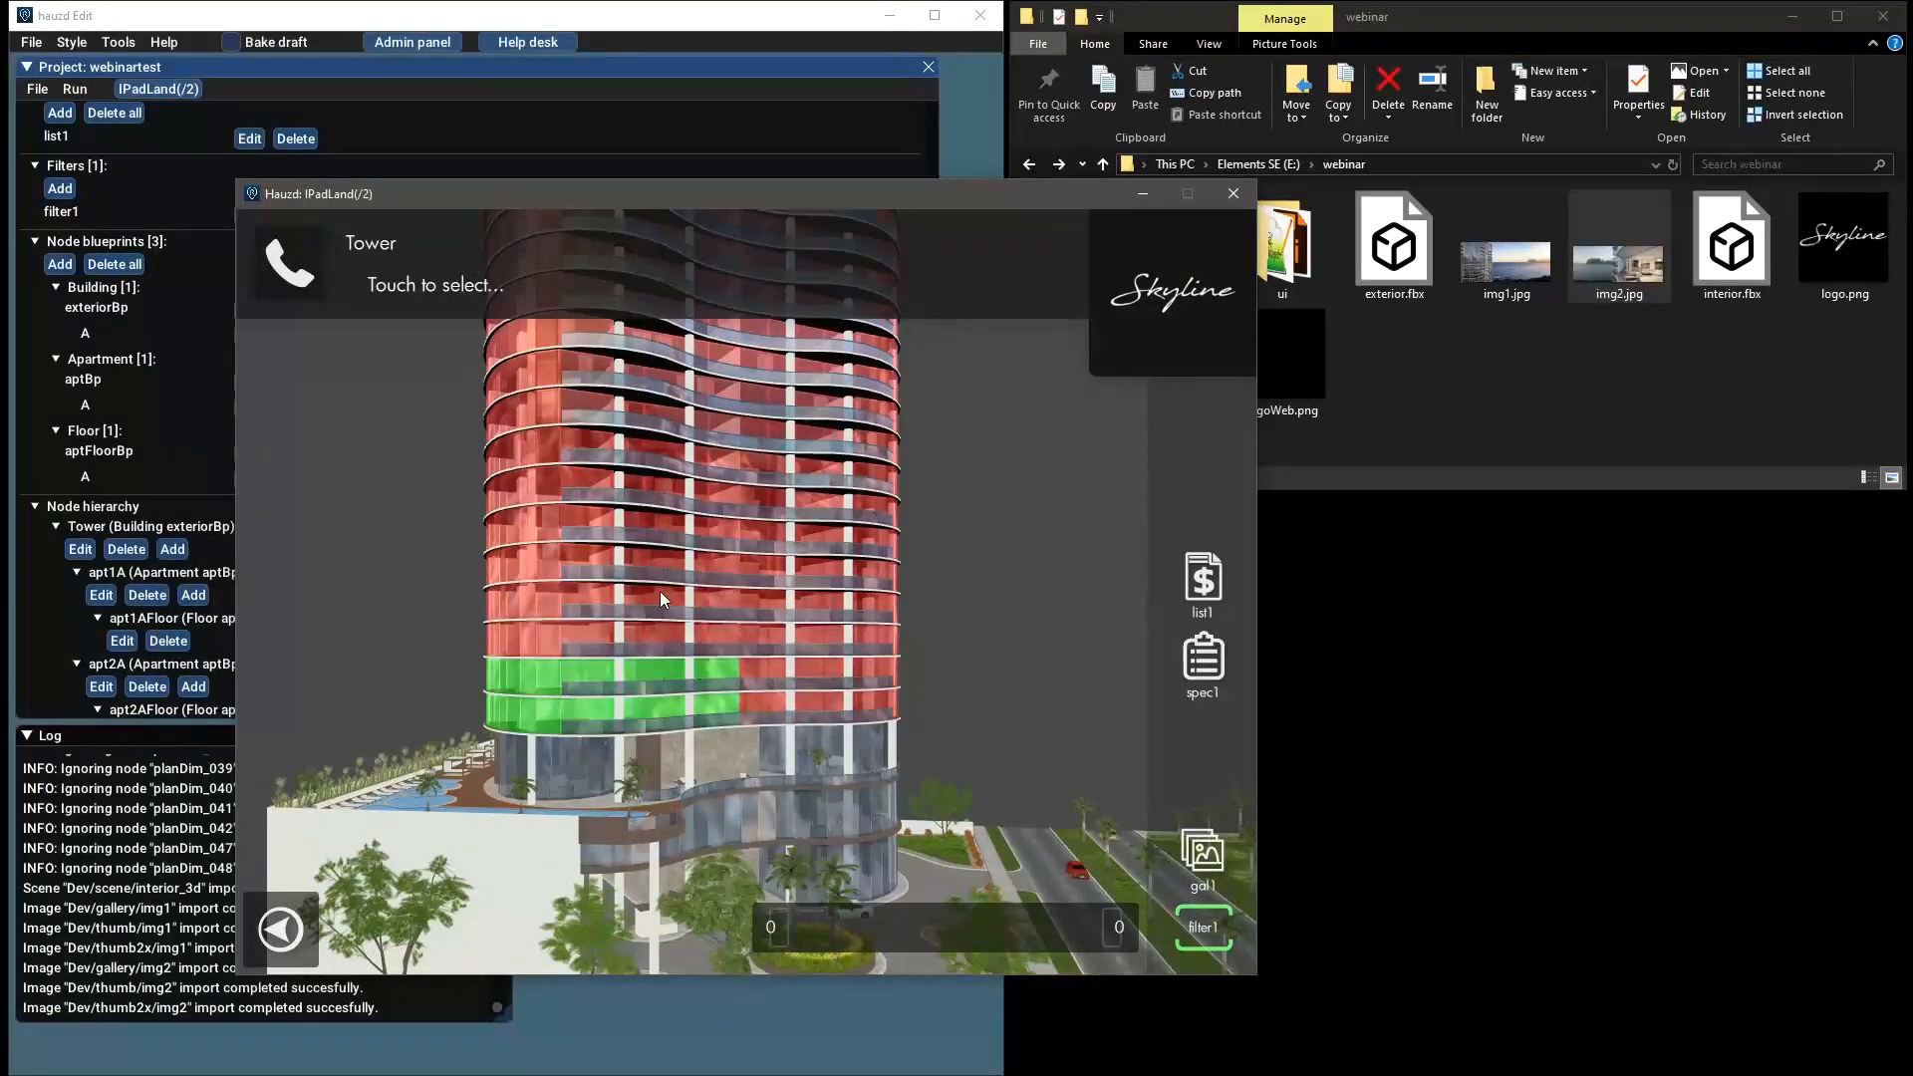
left_click(1203, 938)
left_click(1204, 939)
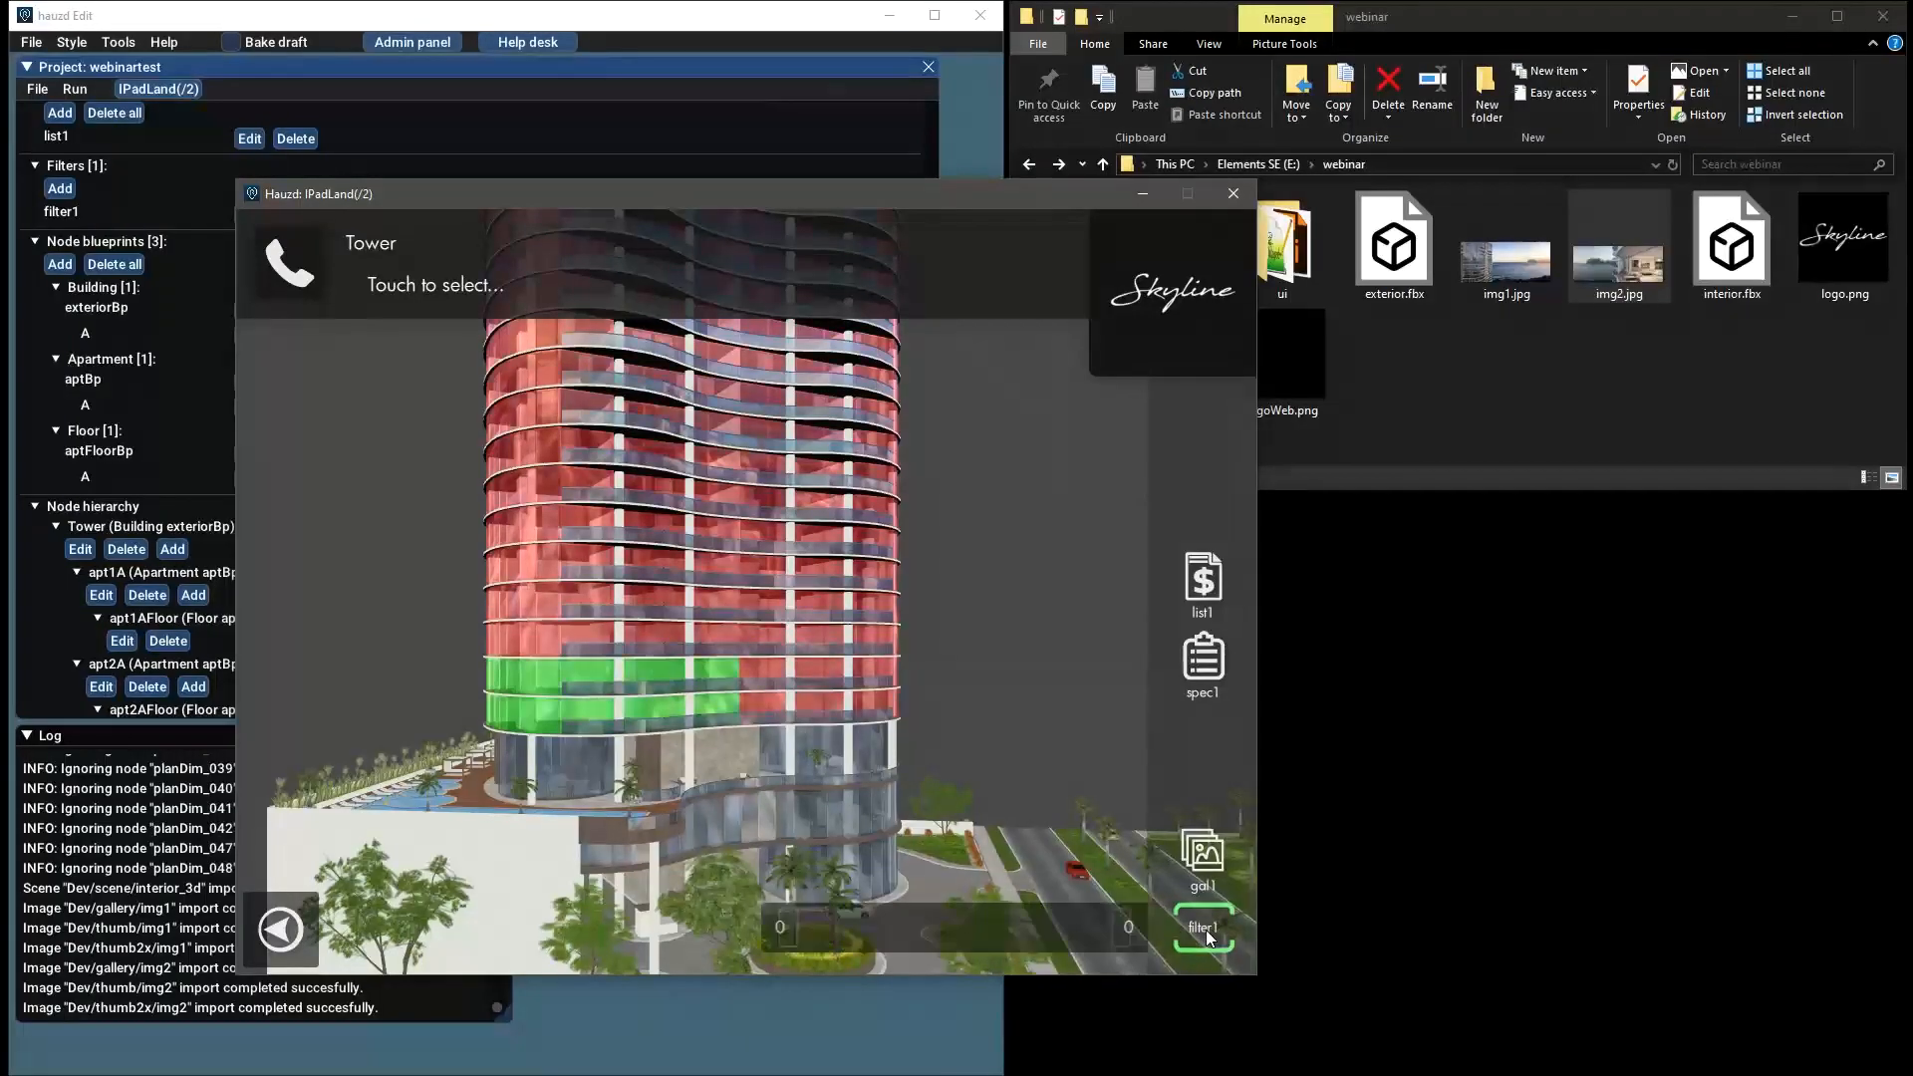
left_click_drag(1113, 935, 1030, 945)
left_click_drag(867, 920, 804, 927)
mouse_move(1041, 931)
left_mouse_down()
mouse_move(1149, 932)
mouse_move(1019, 931)
mouse_move(1078, 926)
left_mouse_up()
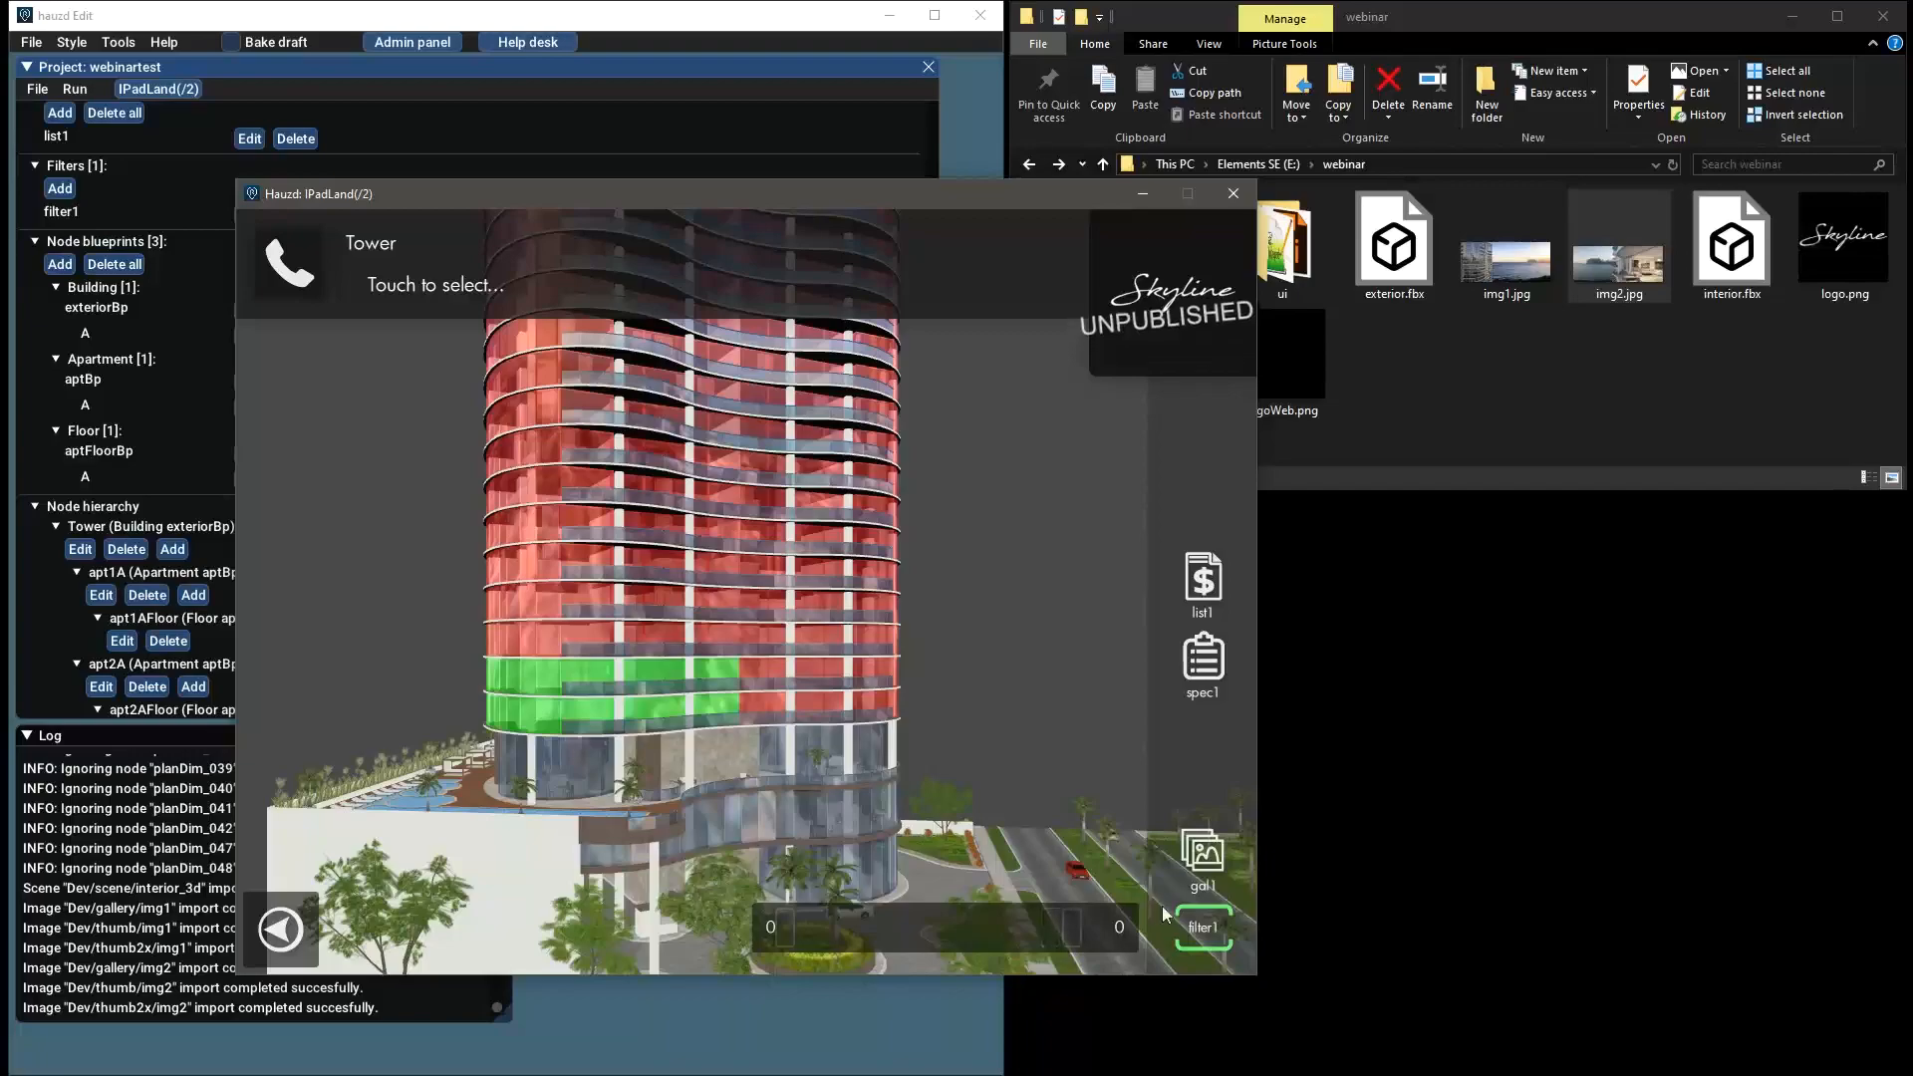
left_click(1204, 941)
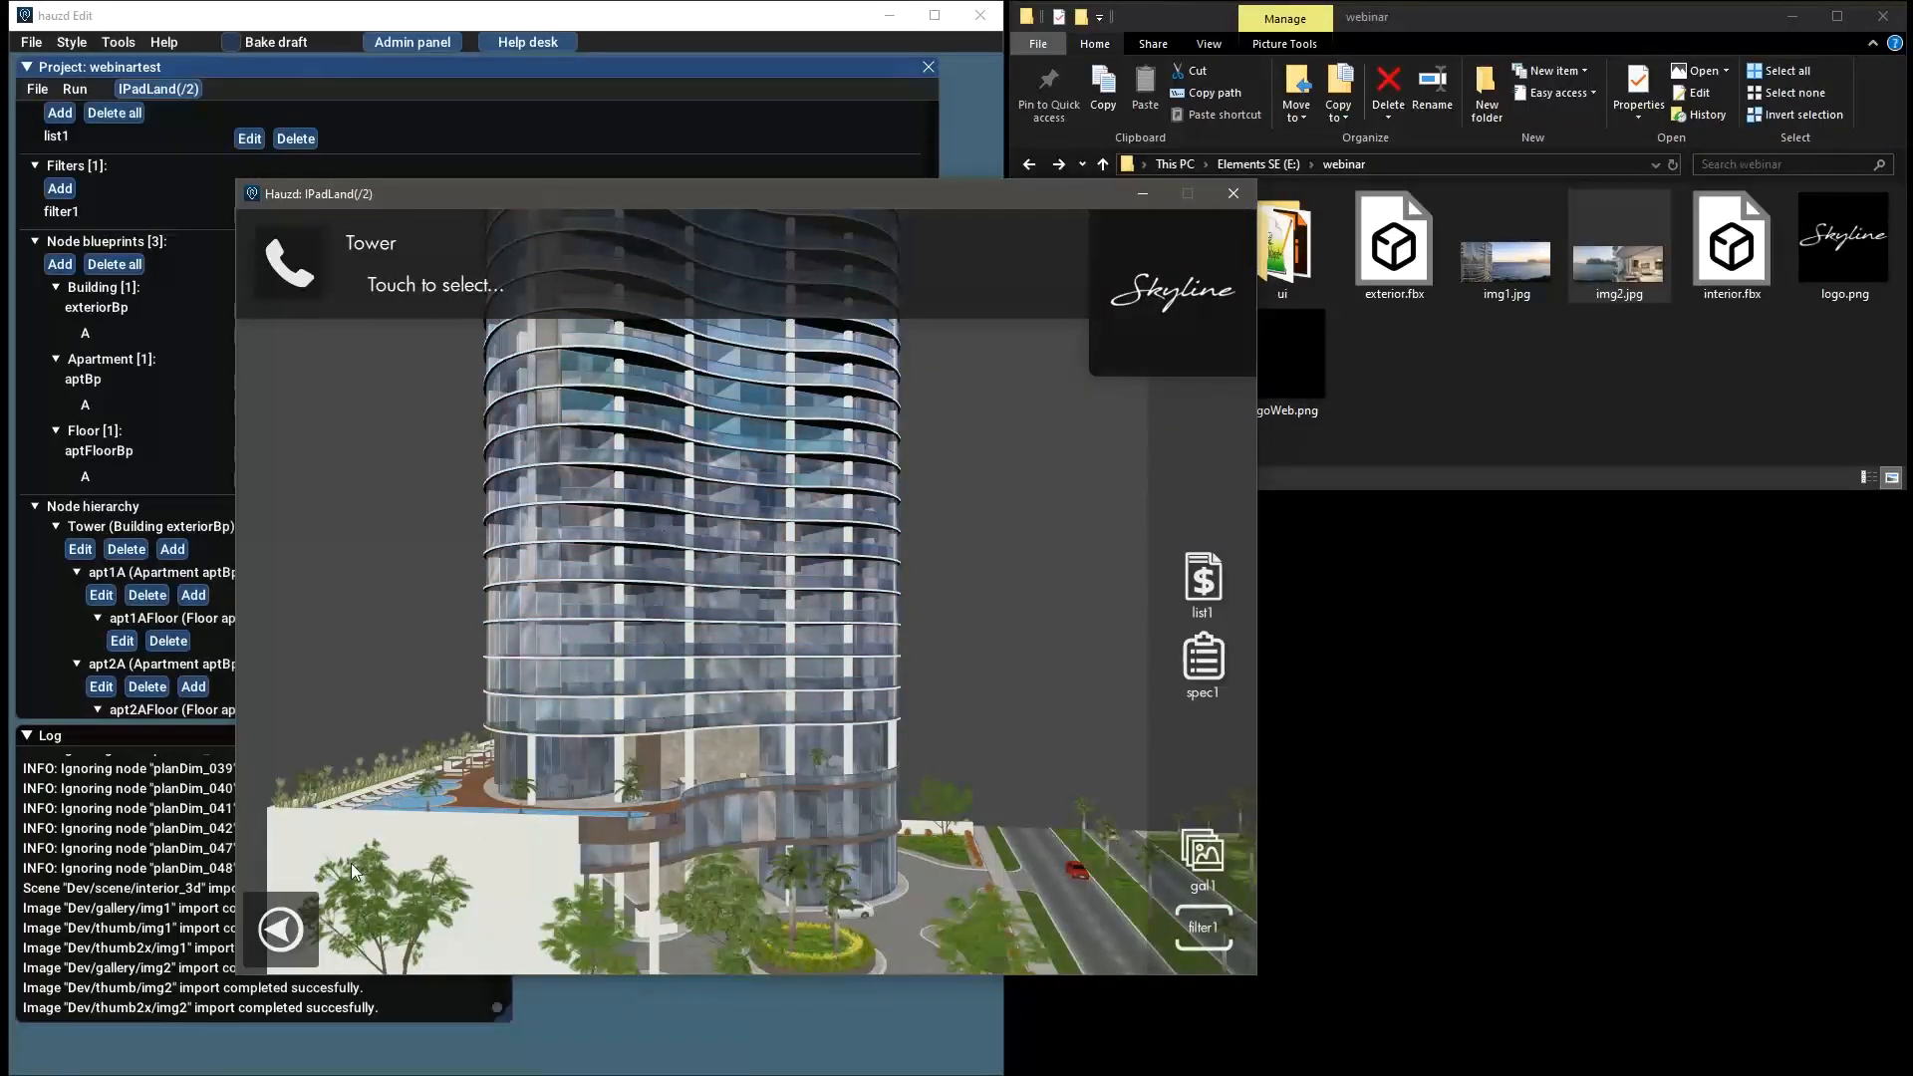
Go back, re-enter the Tower view to show the whole building, and close the IPadLand preview
left_click(285, 931)
left_click(924, 638)
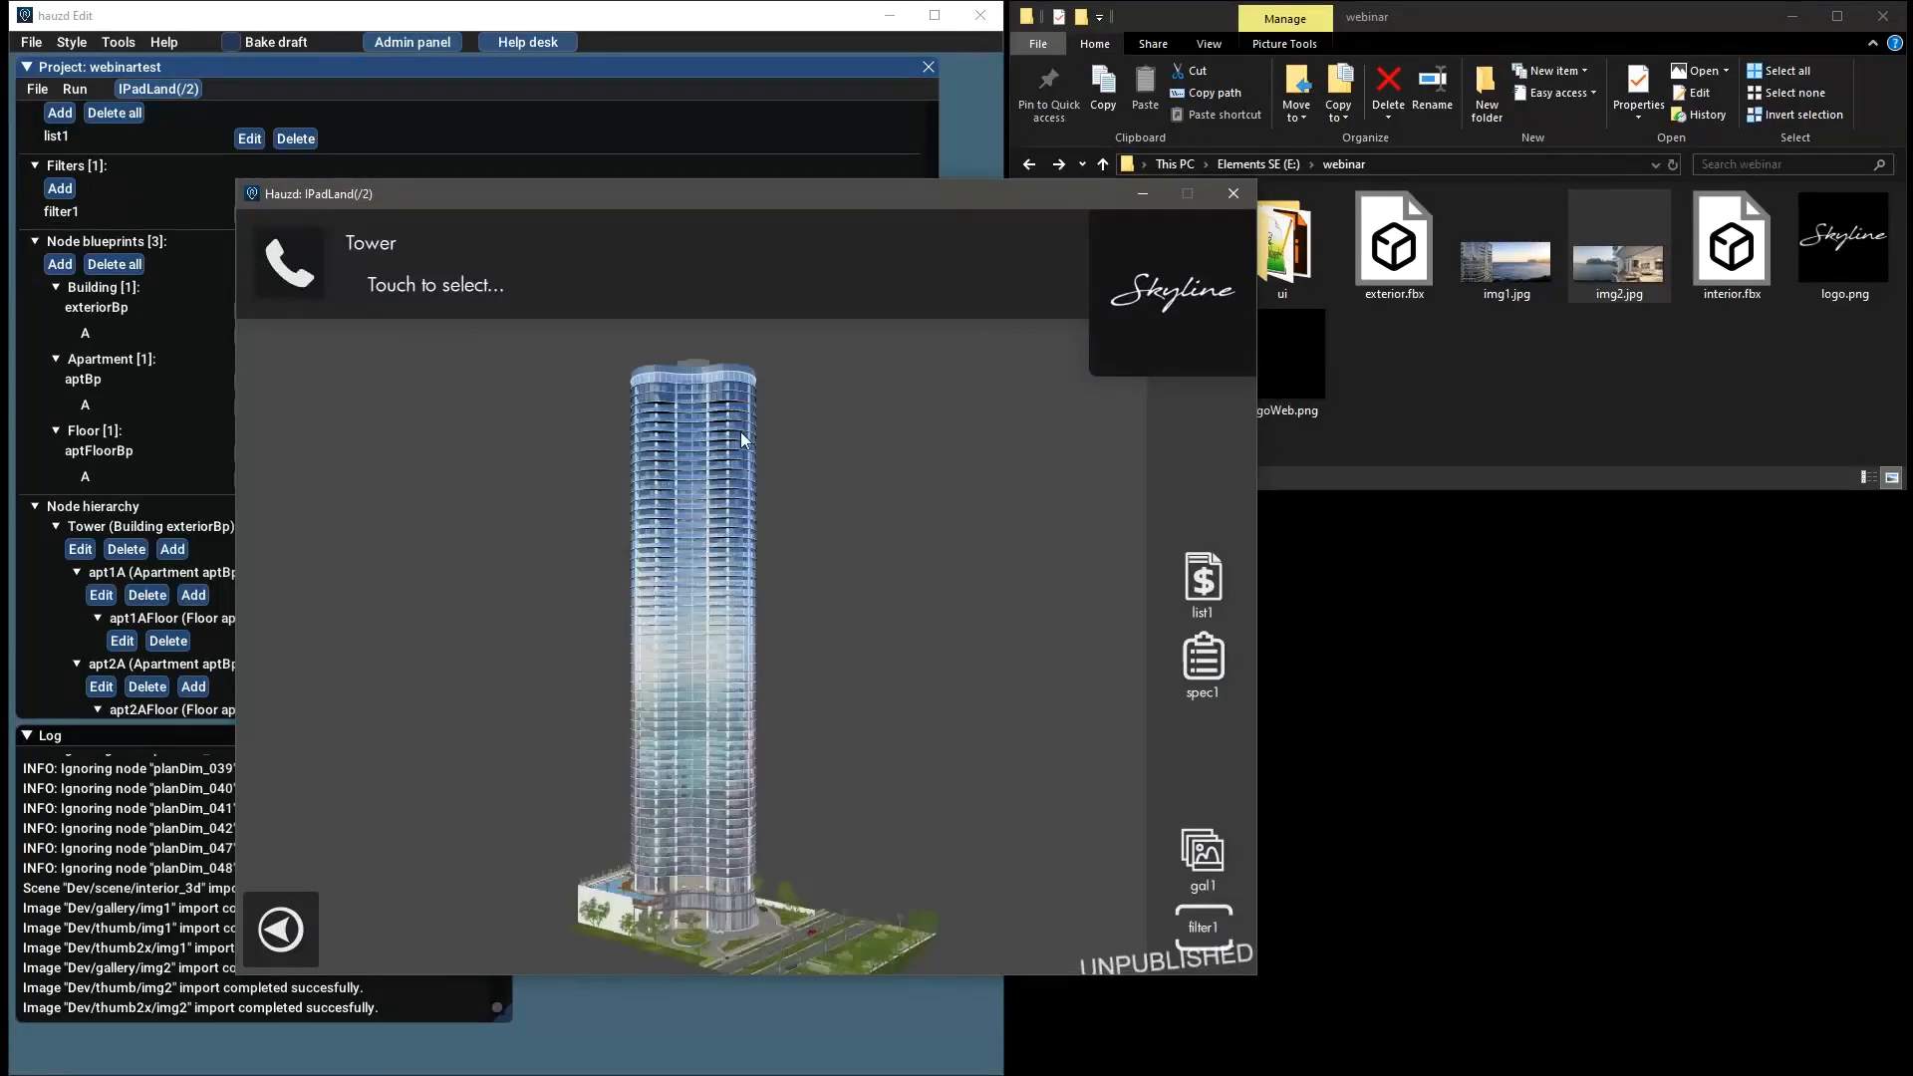
left_click_drag(711, 198, 778, 140)
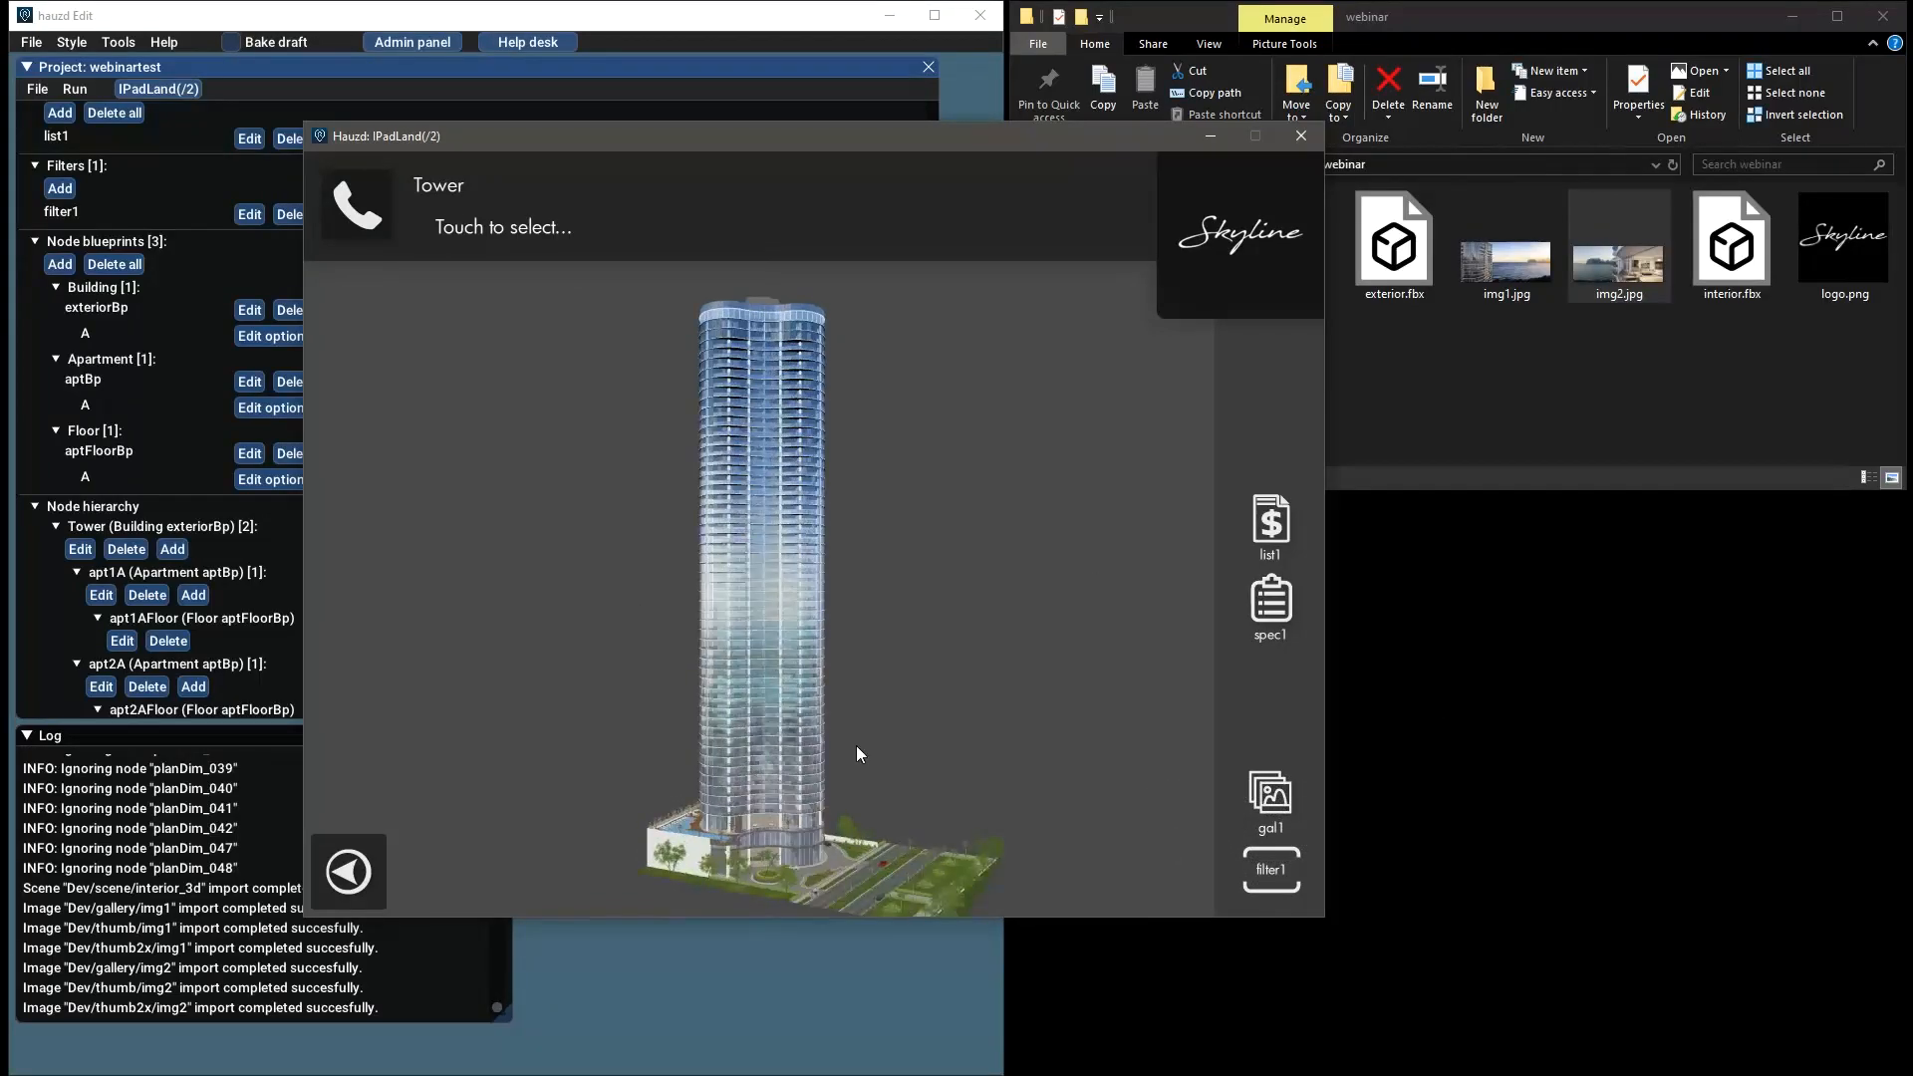
left_click(1302, 137)
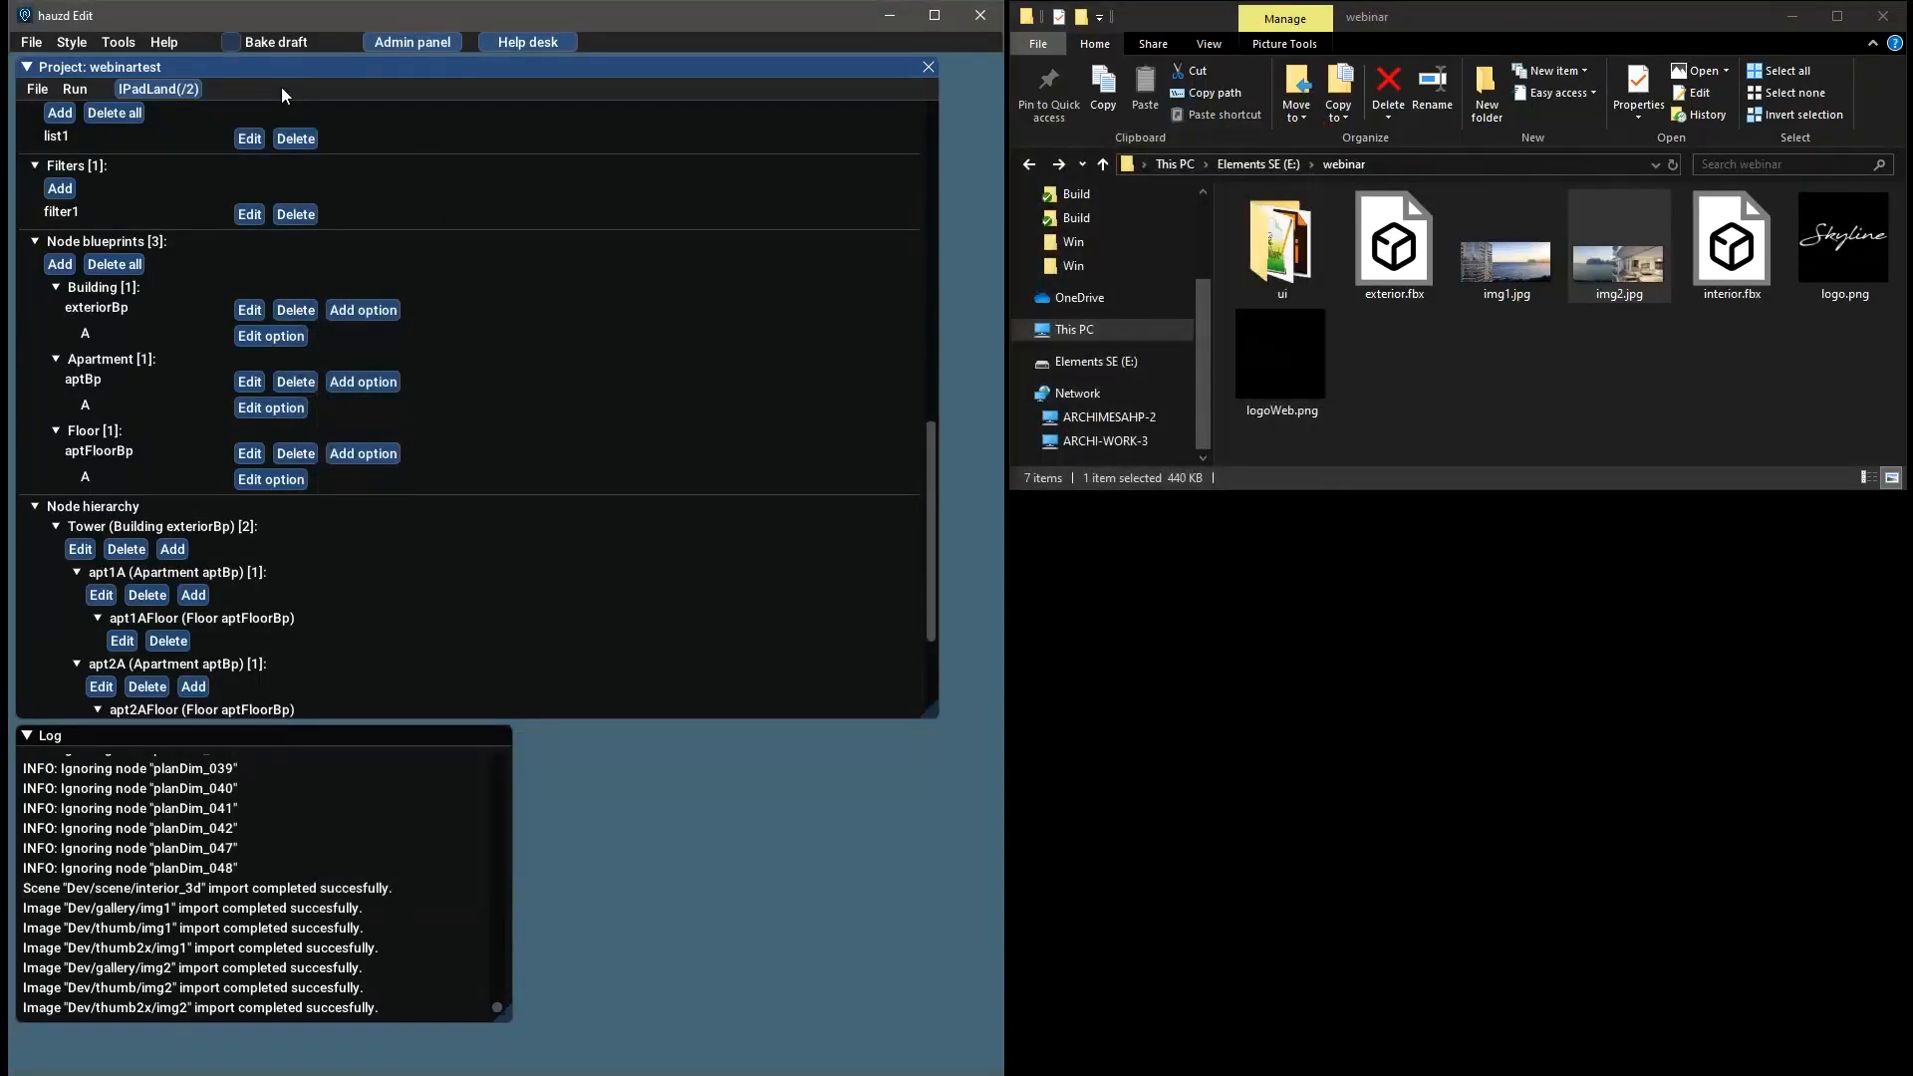
Review the project changes and changed assets listed for saving to the cloud, and cancel the save
left_click(37, 89)
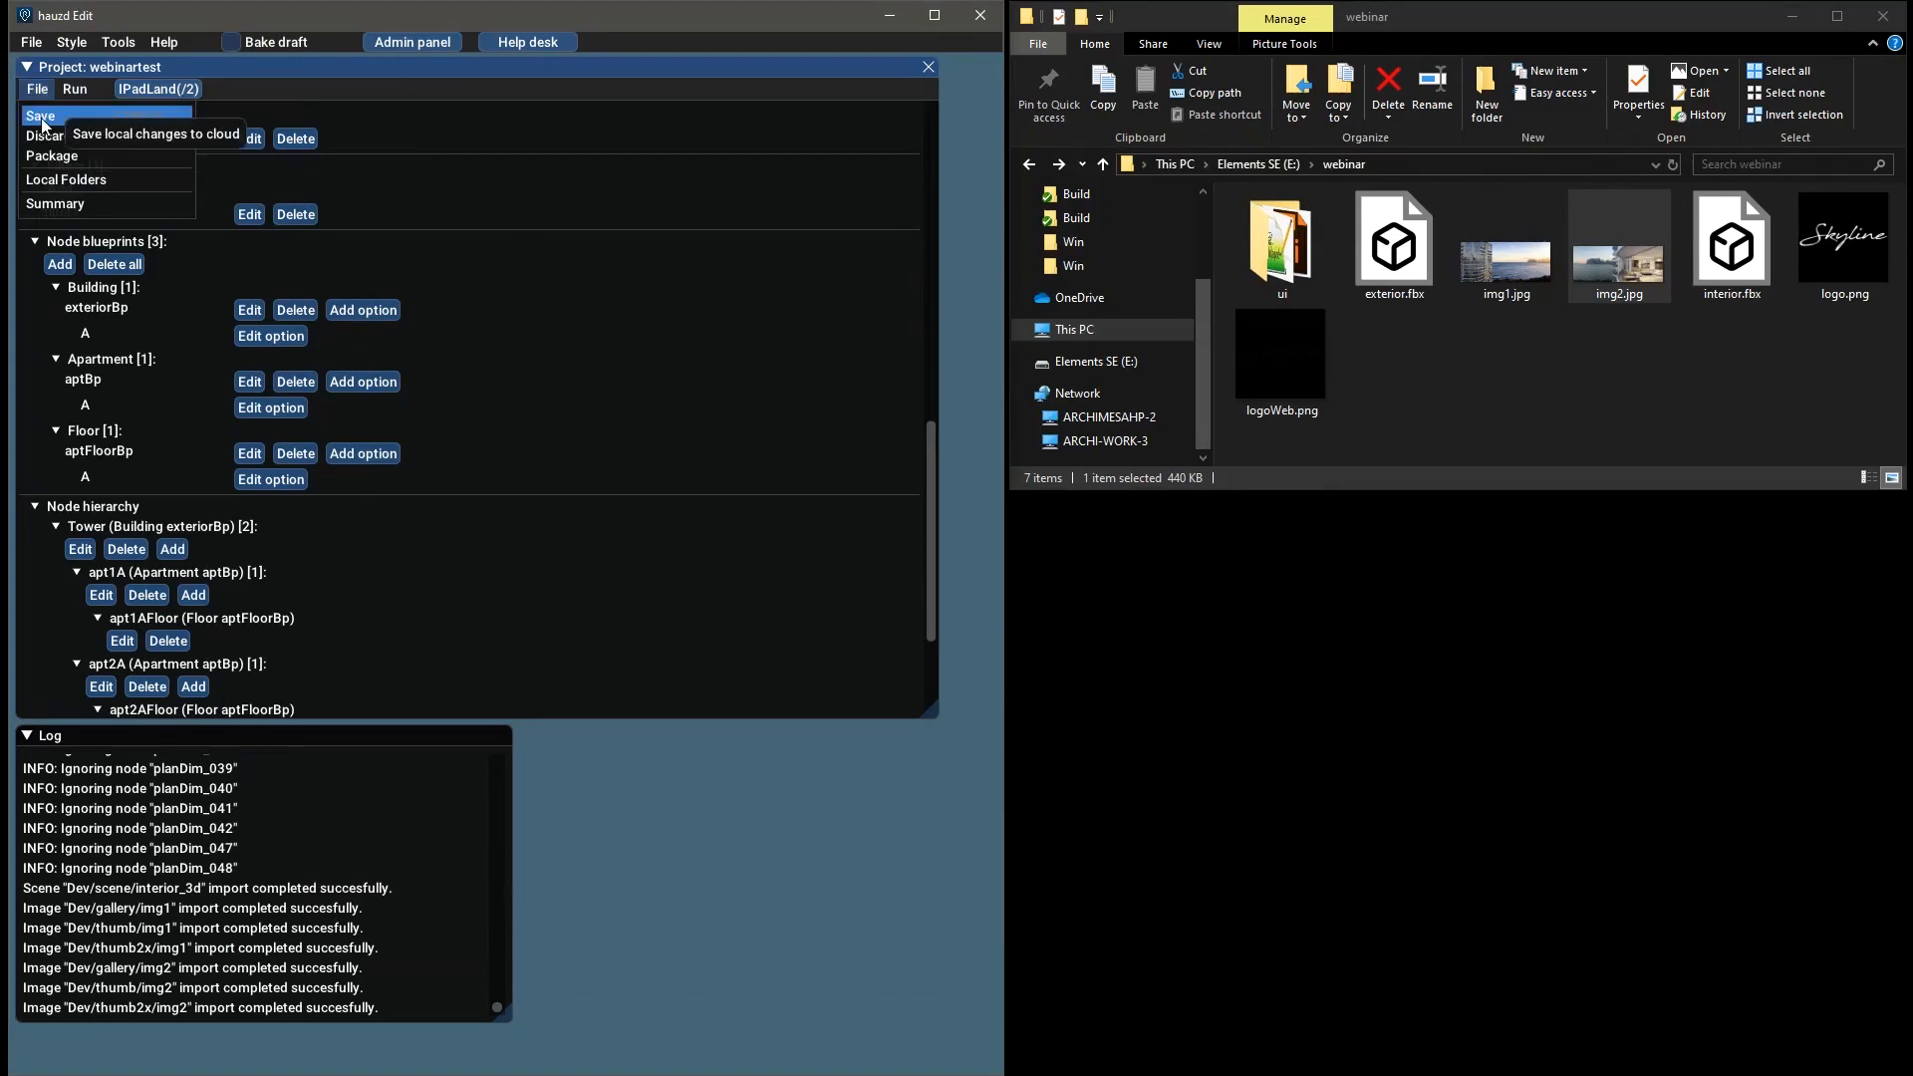
left_click(40, 117)
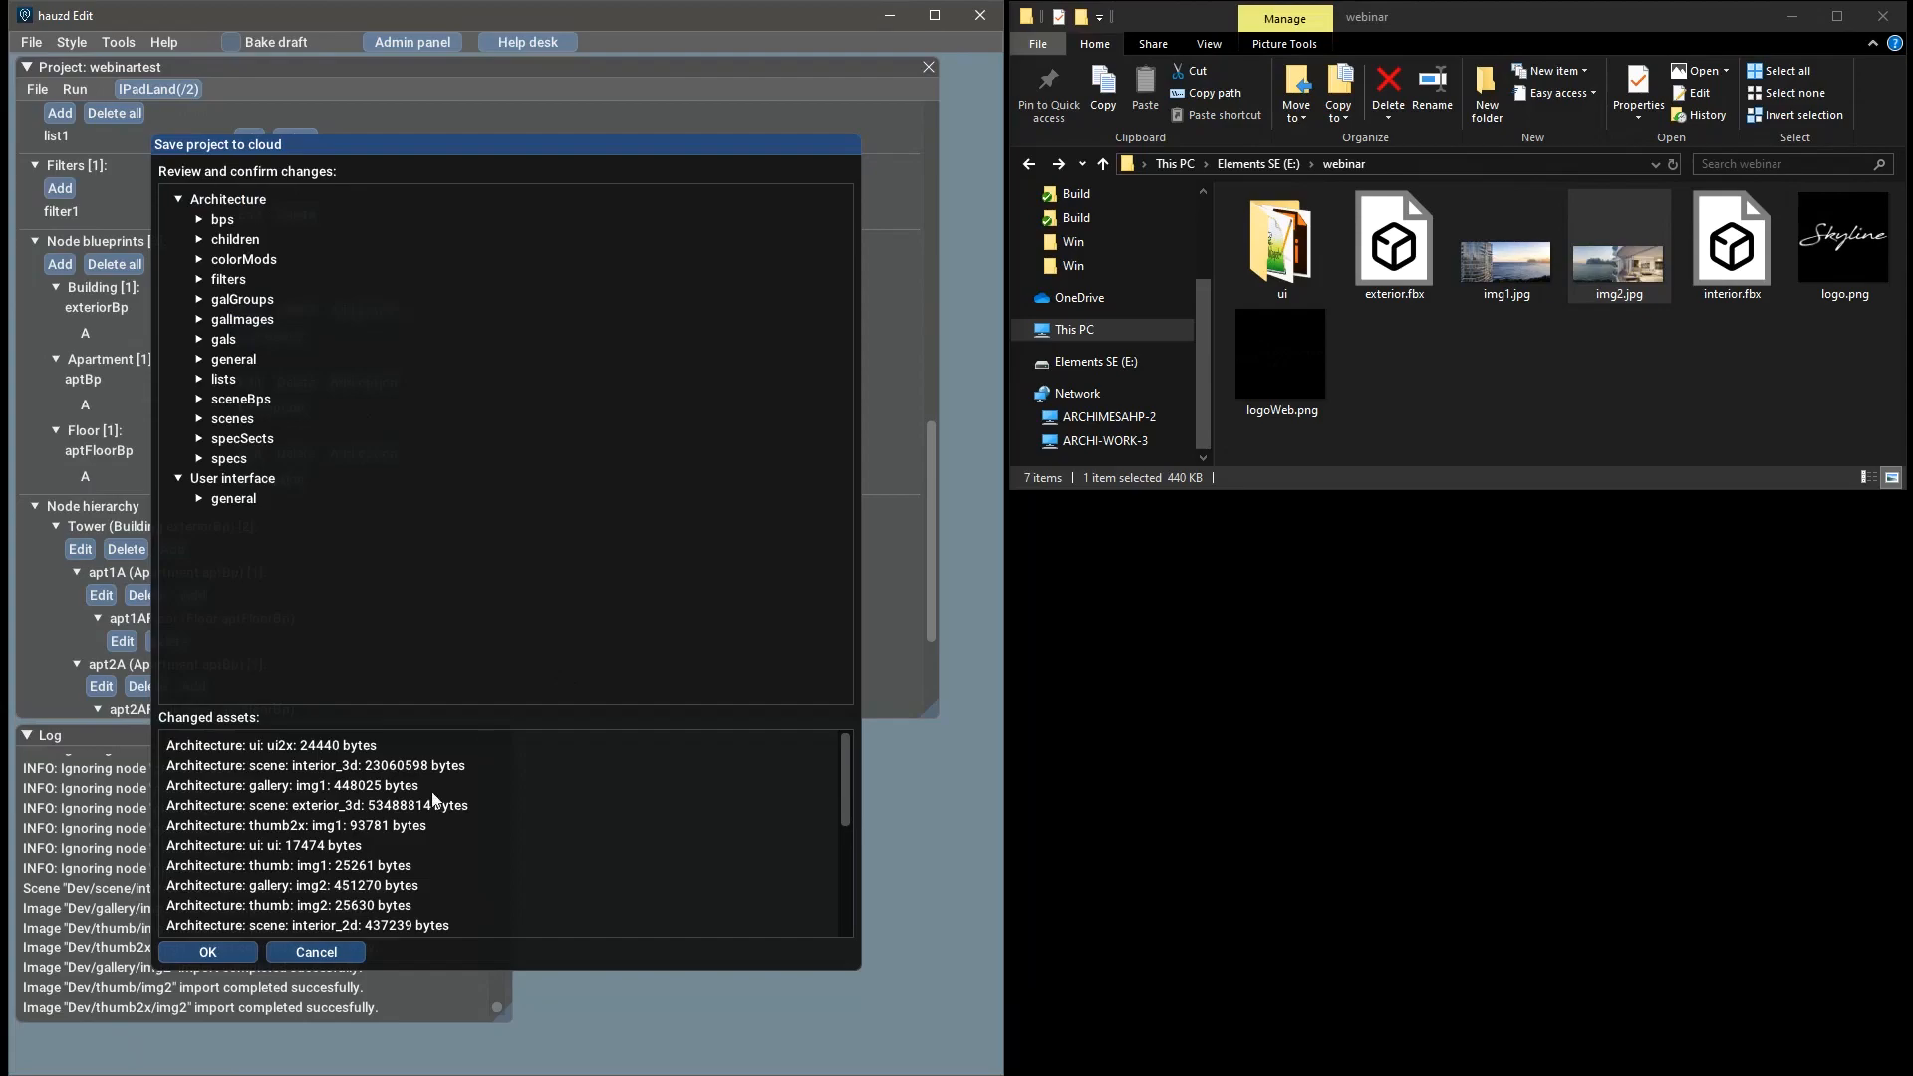
scroll(383, 786, "down", 5)
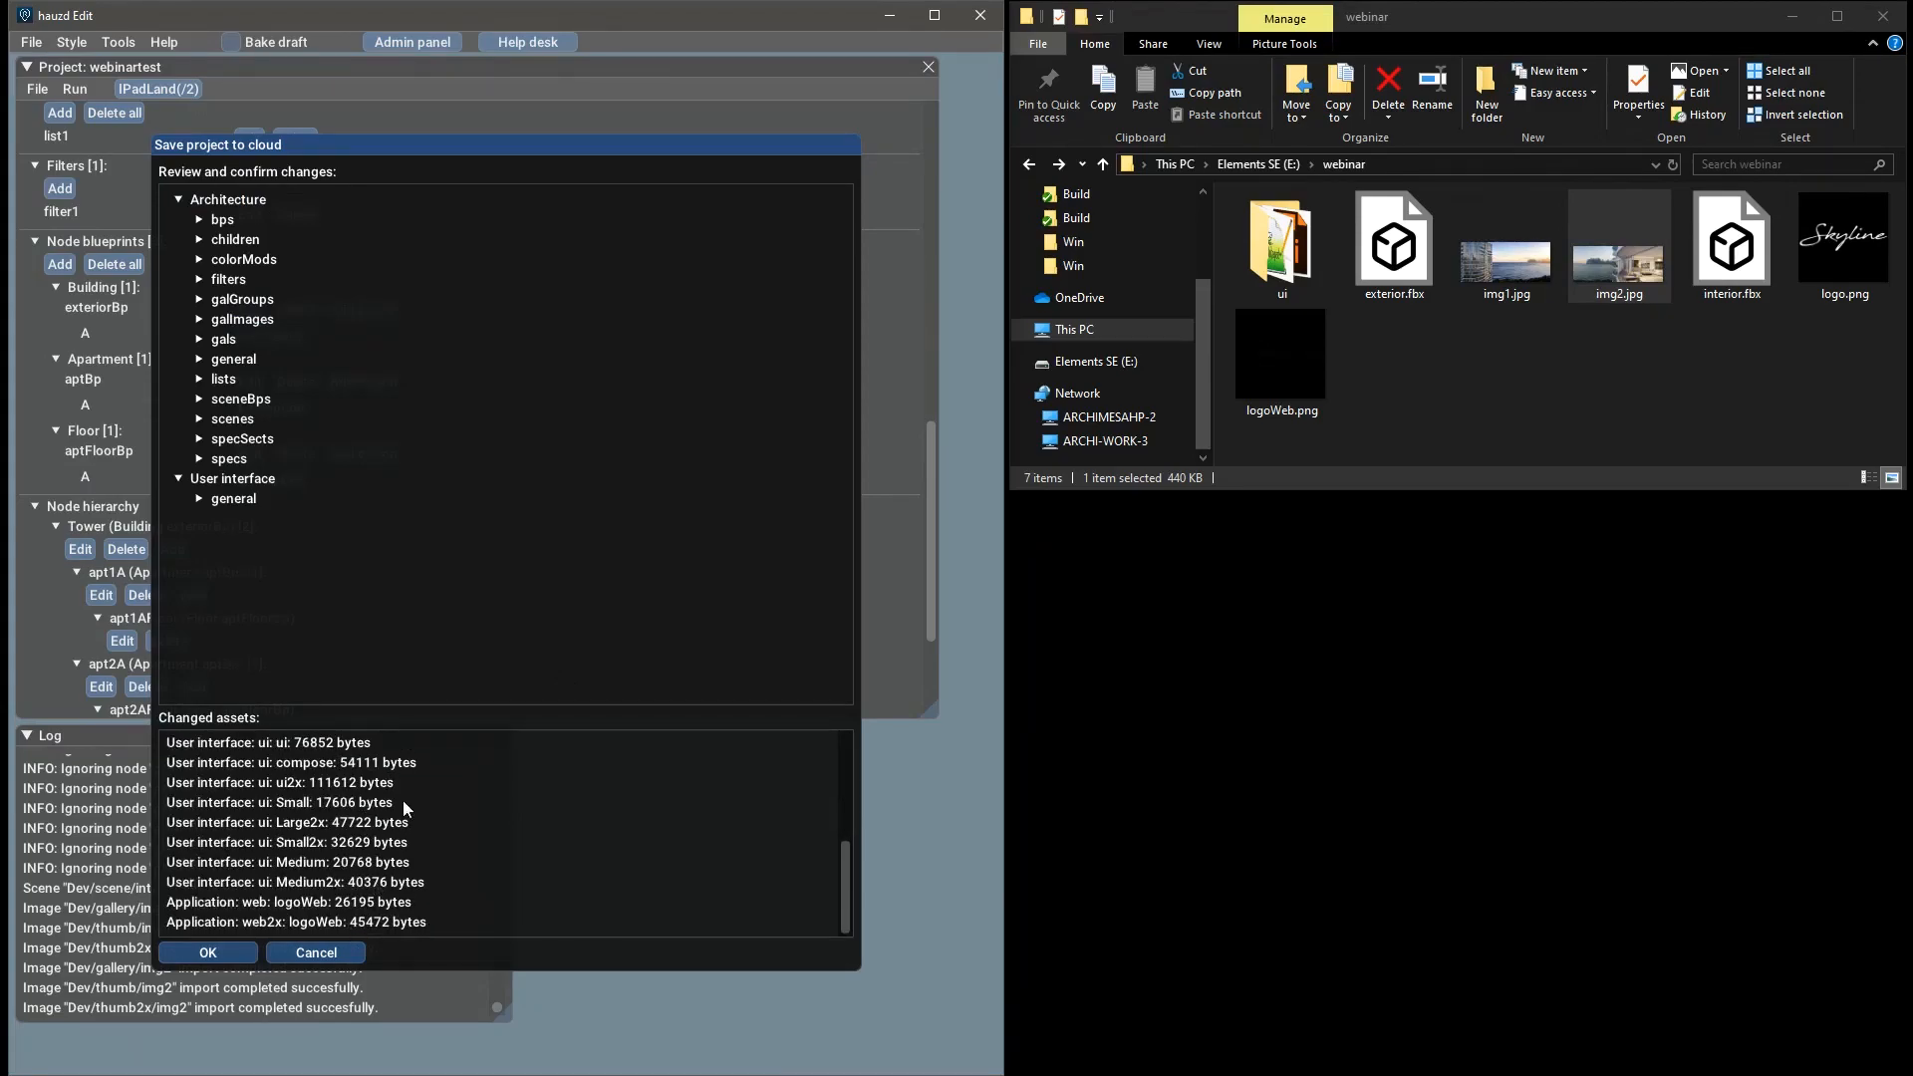
left_click(316, 953)
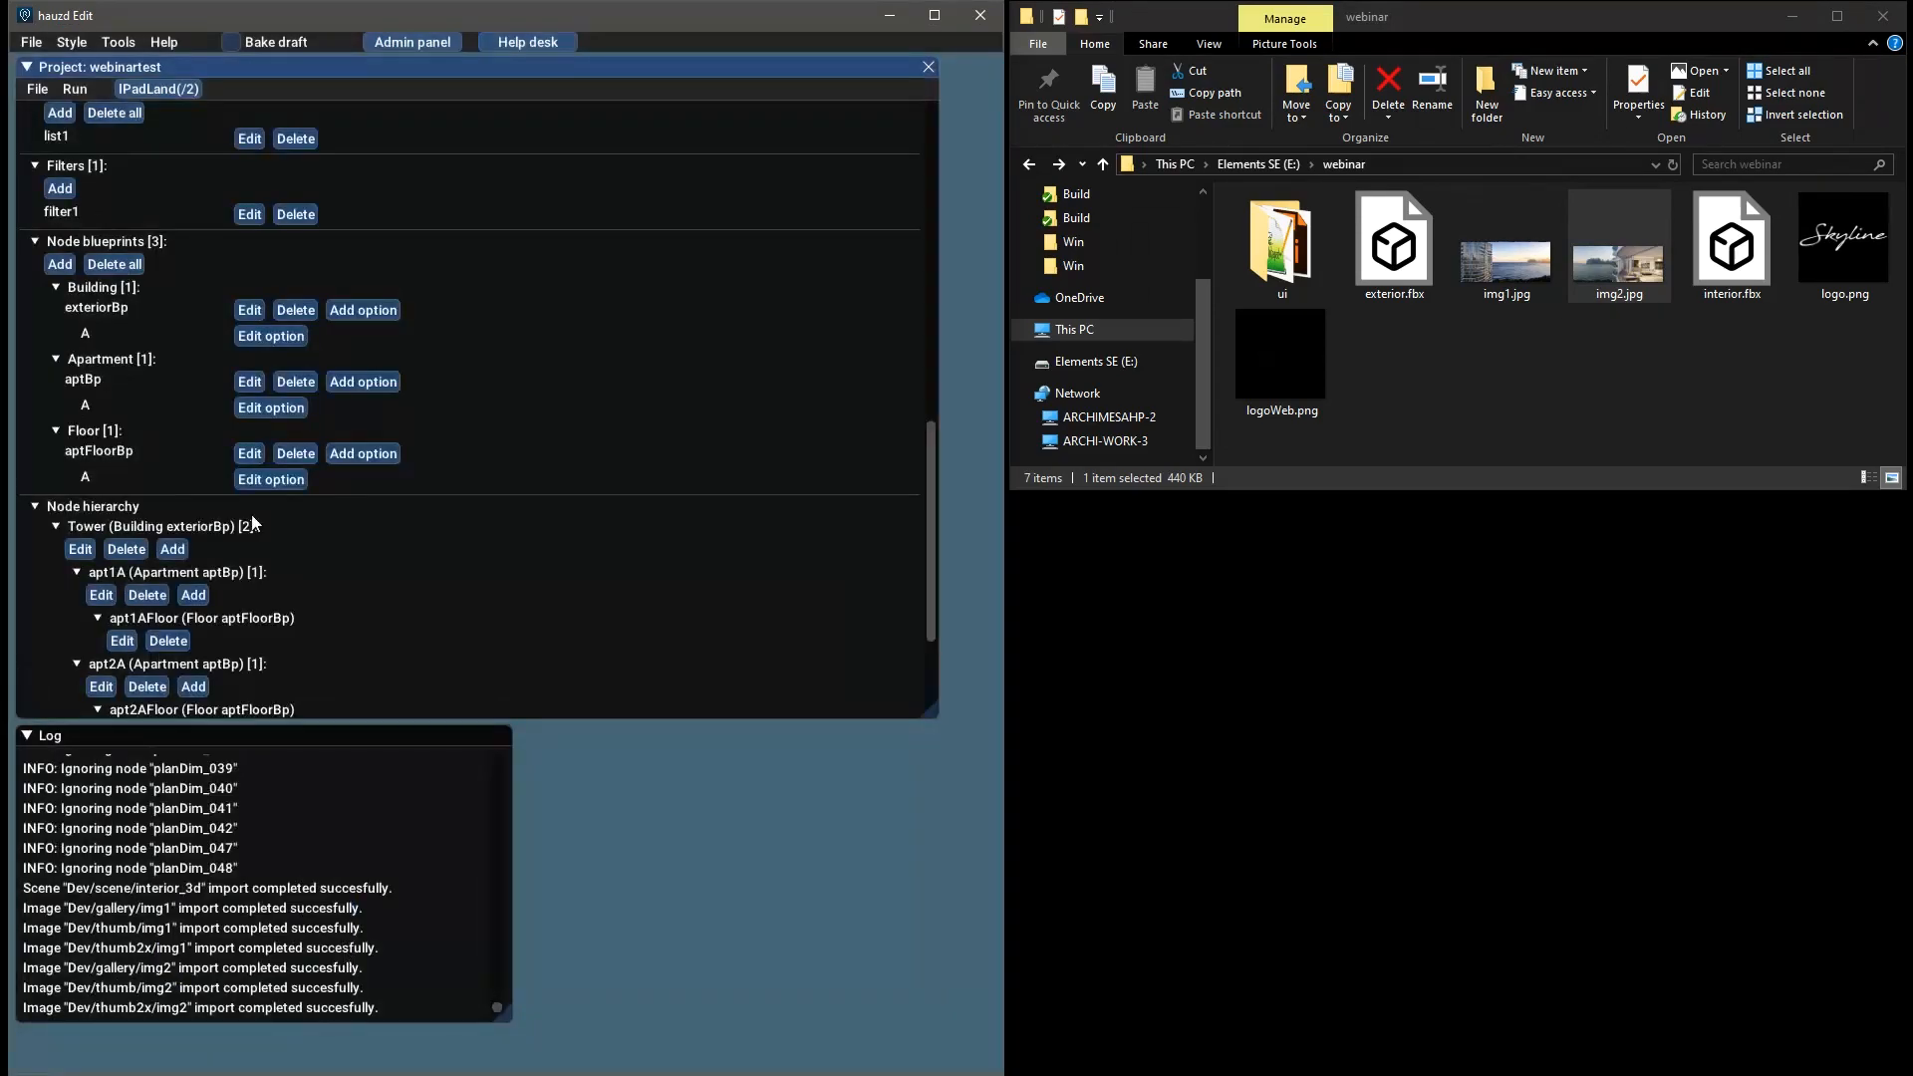
Start packaging the webinartest project and cancel the operation
left_click(40, 90)
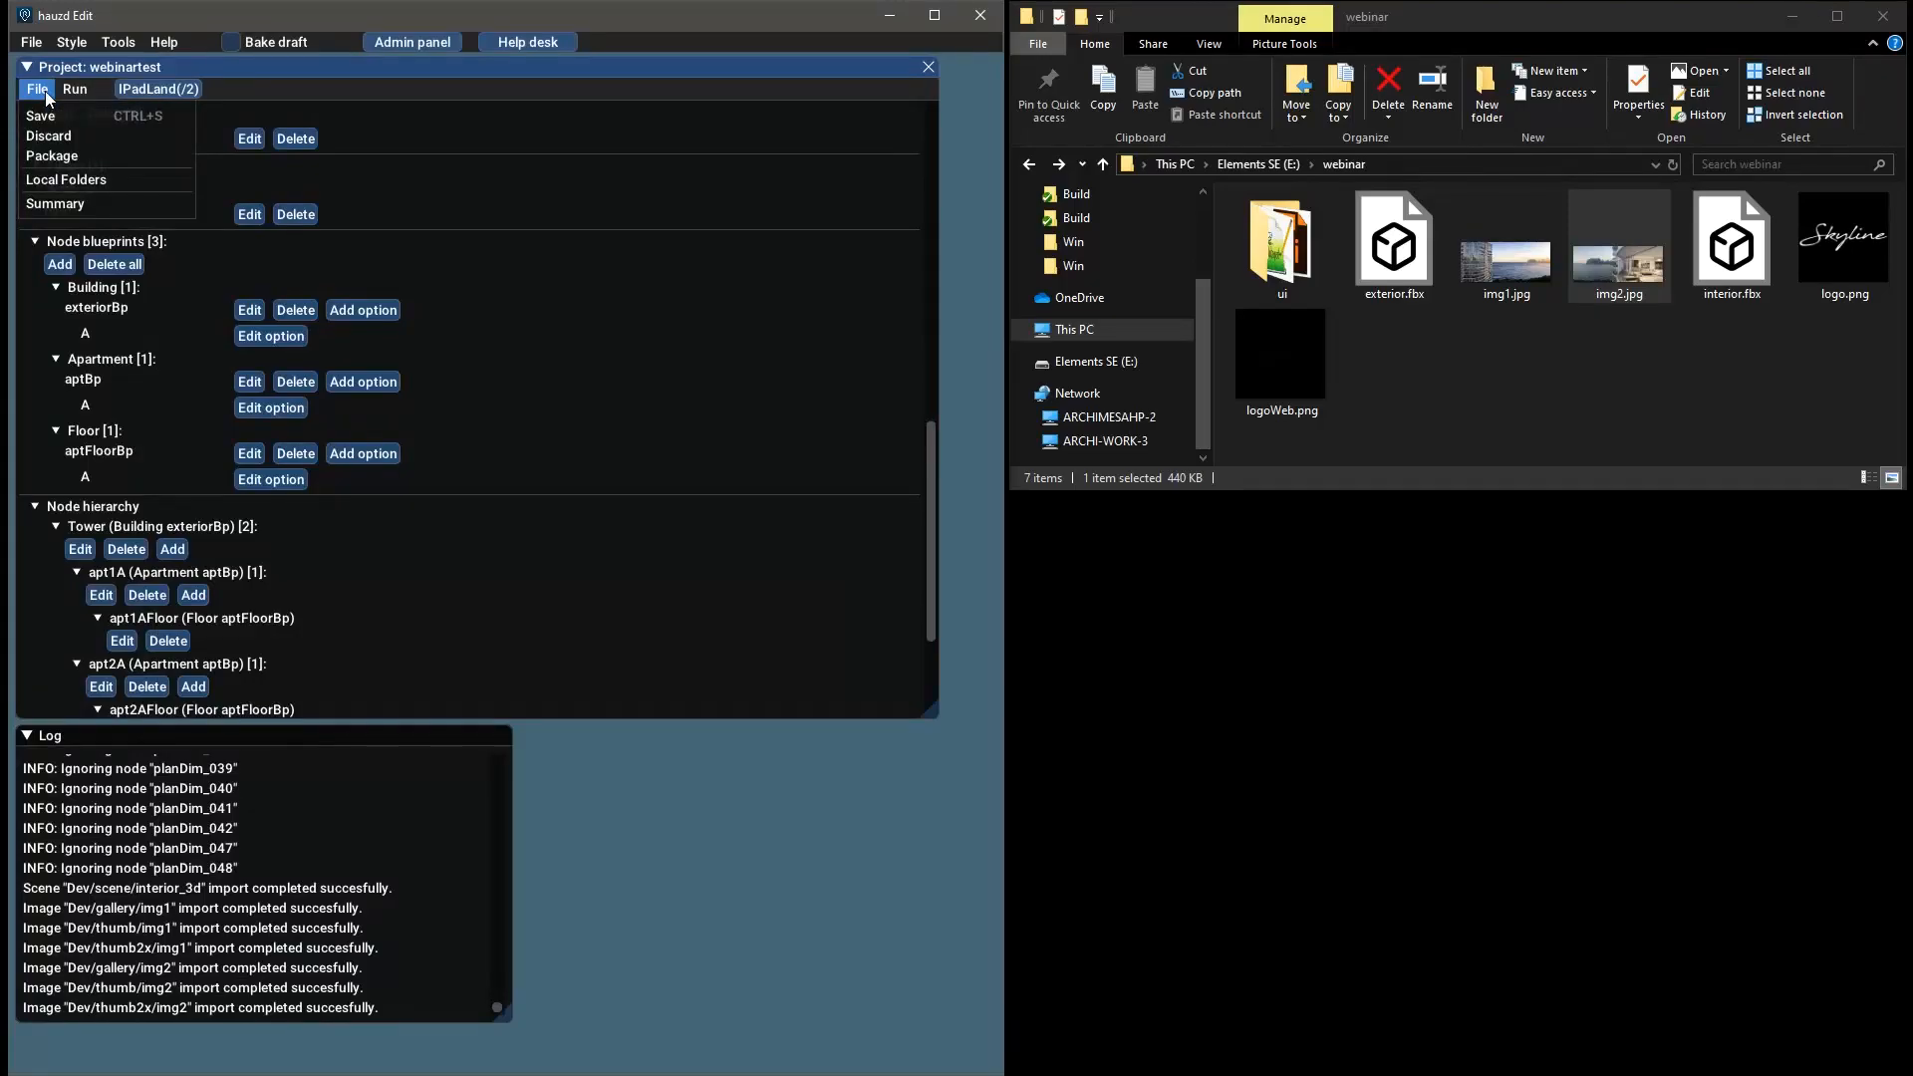
left_click(50, 156)
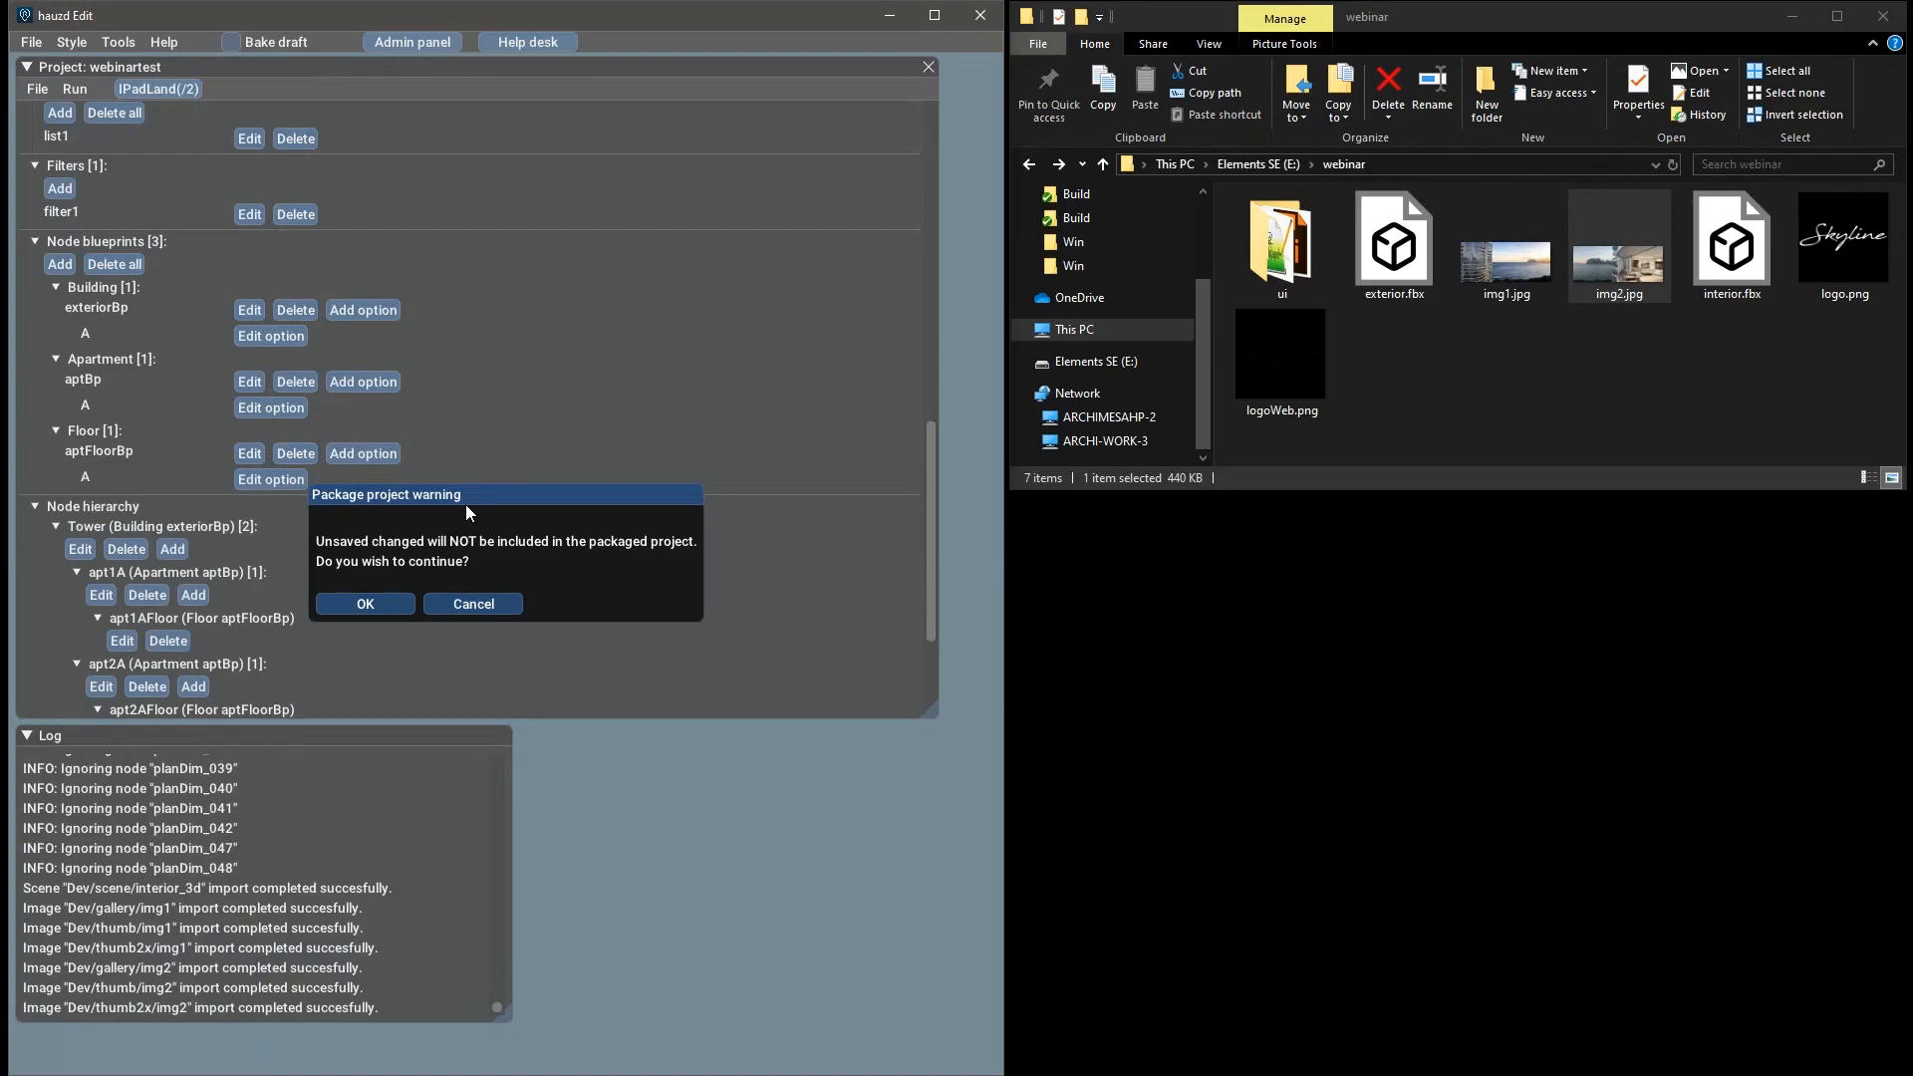
left_click(488, 606)
Narrow the webinartest project window to the width of the Log window
left_click_drag(936, 715, 526, 712)
left_click(425, 735)
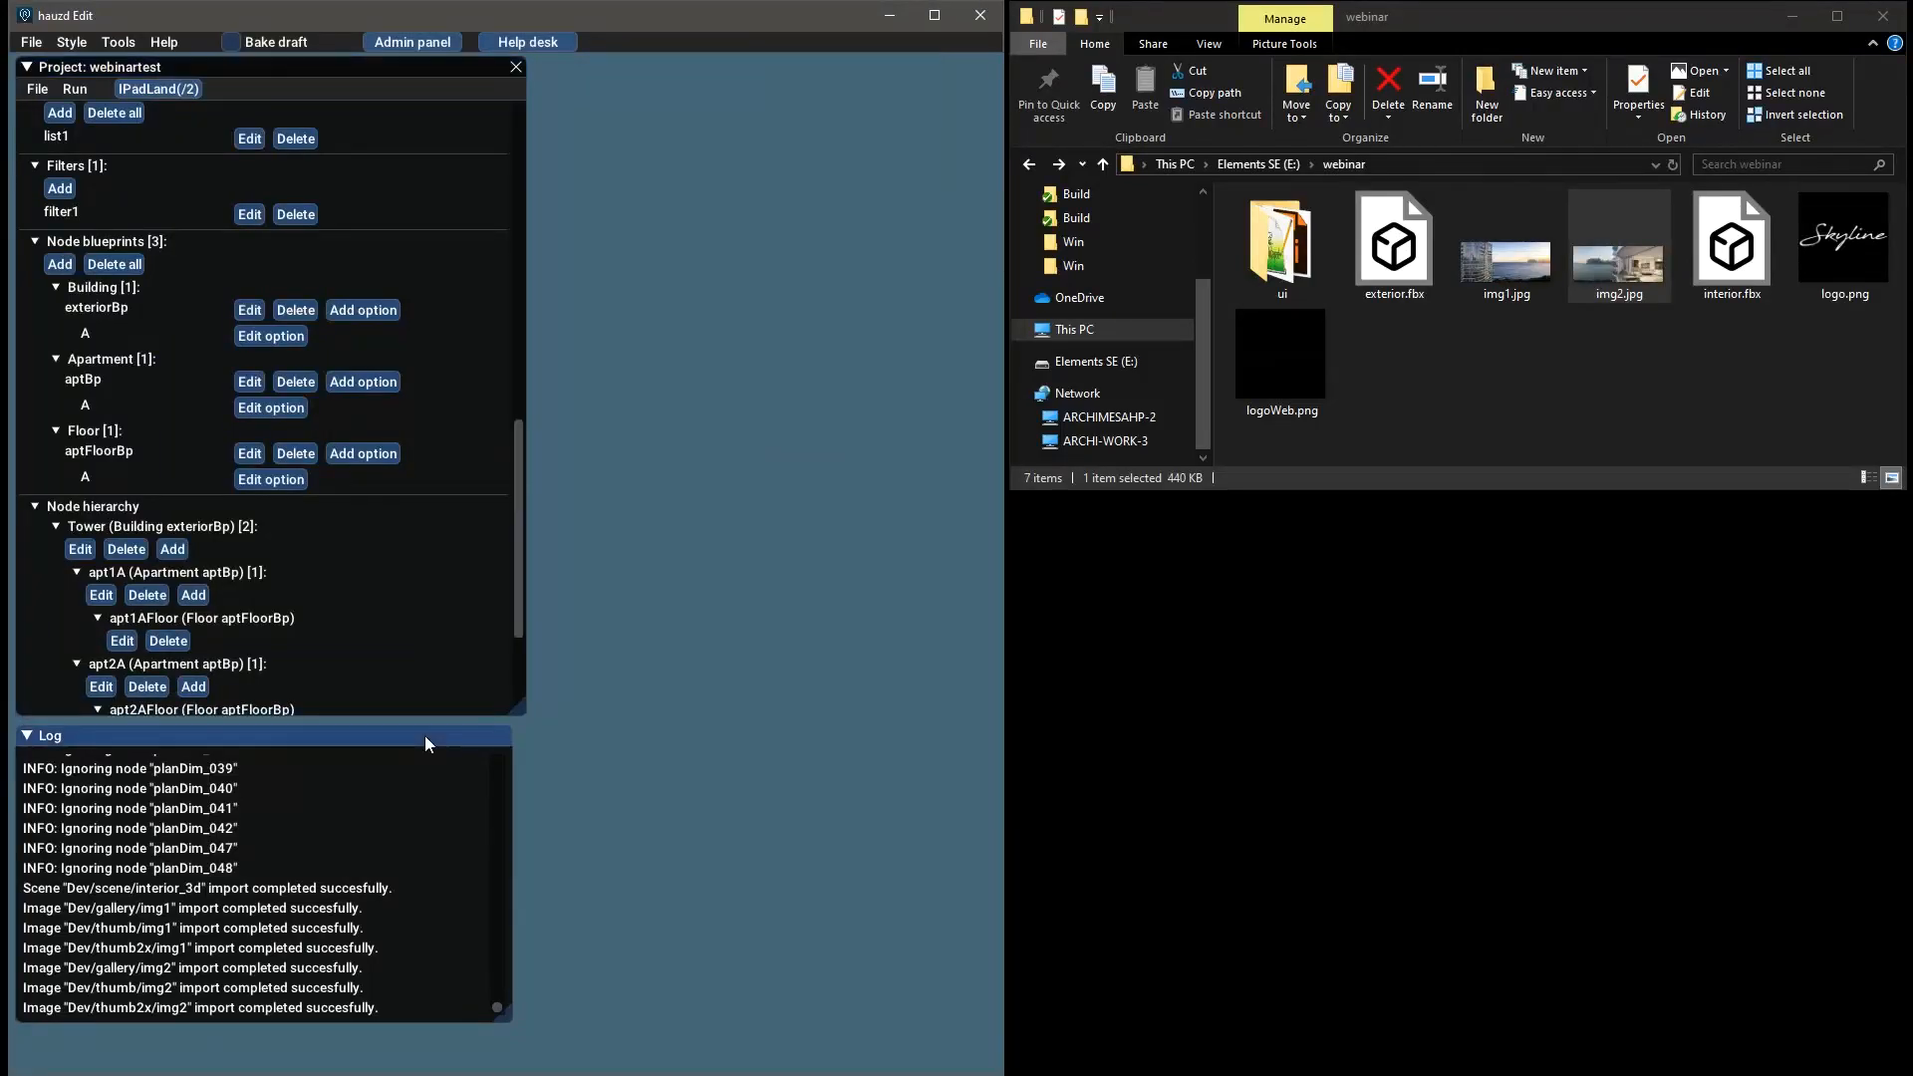
left_click_drag(514, 709, 503, 708)
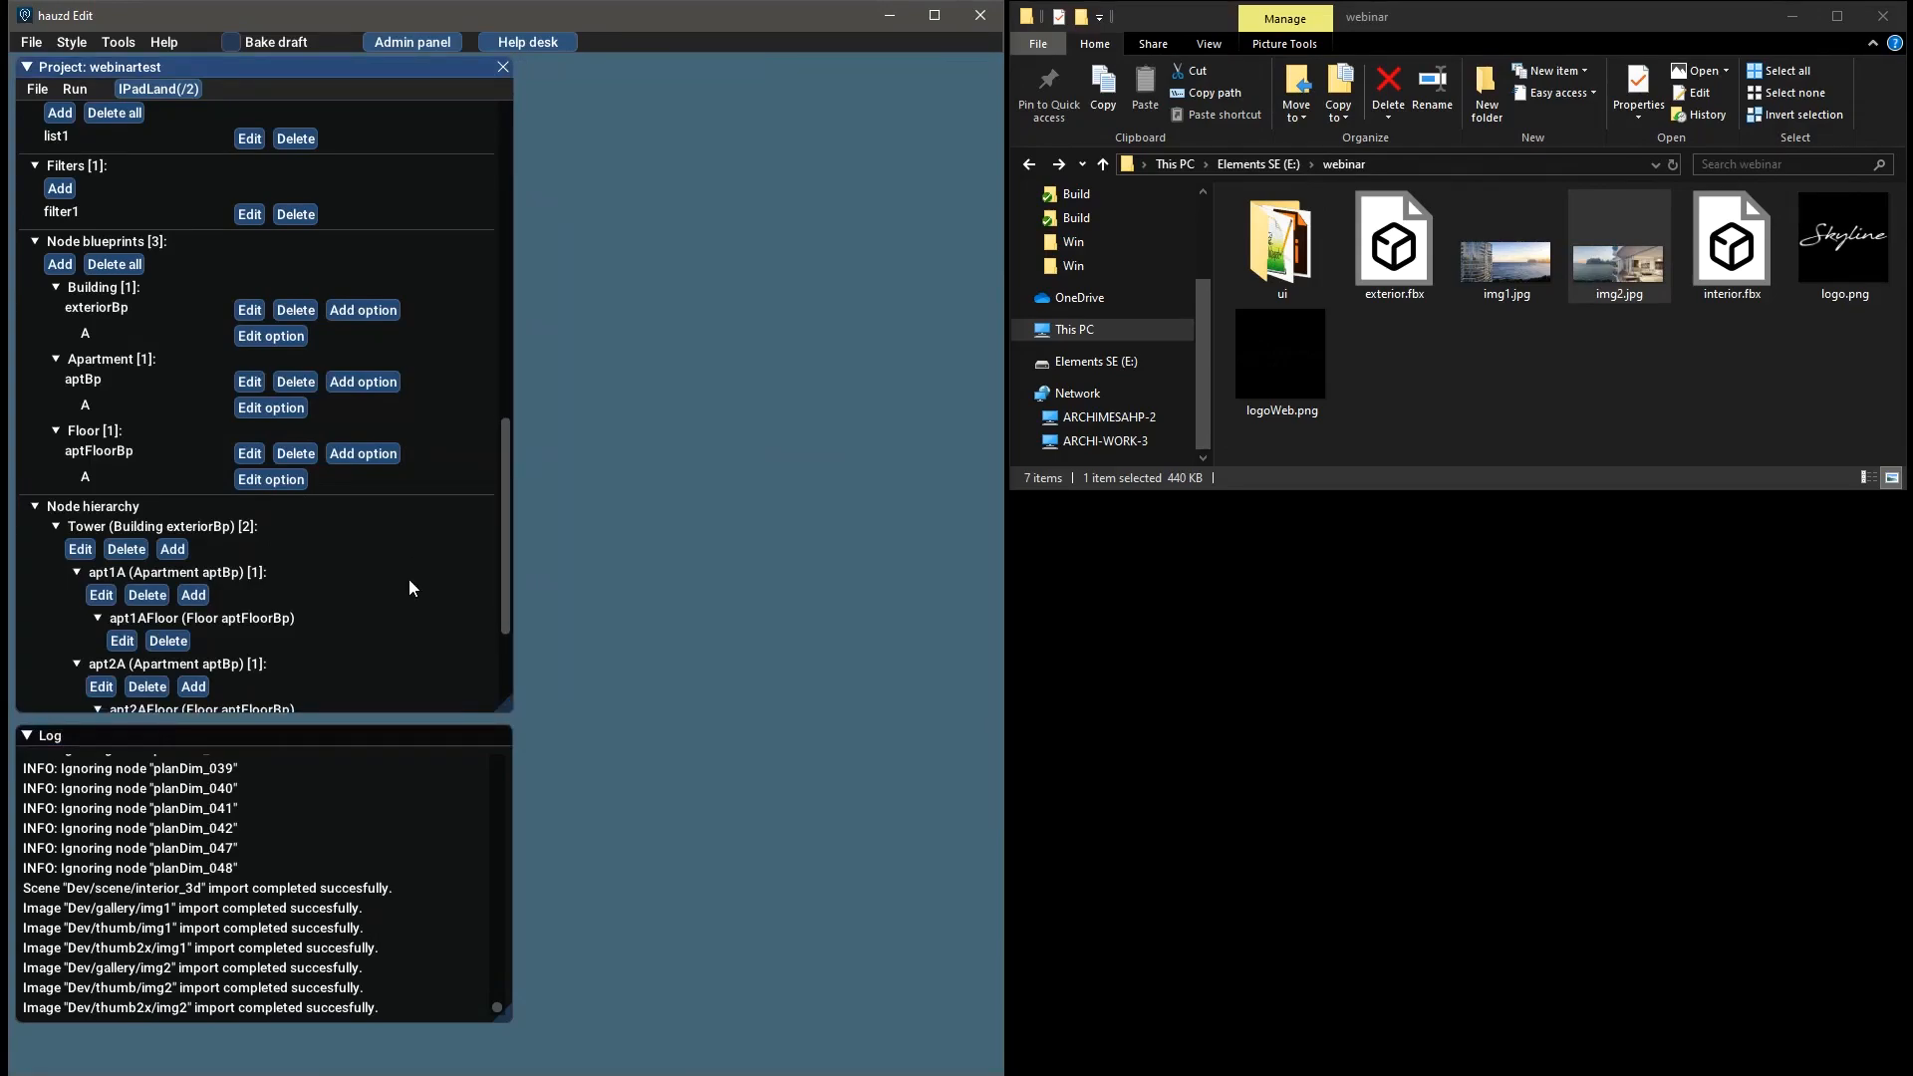
scroll(408, 578, "up", 8)
scroll(461, 284, "up", 8)
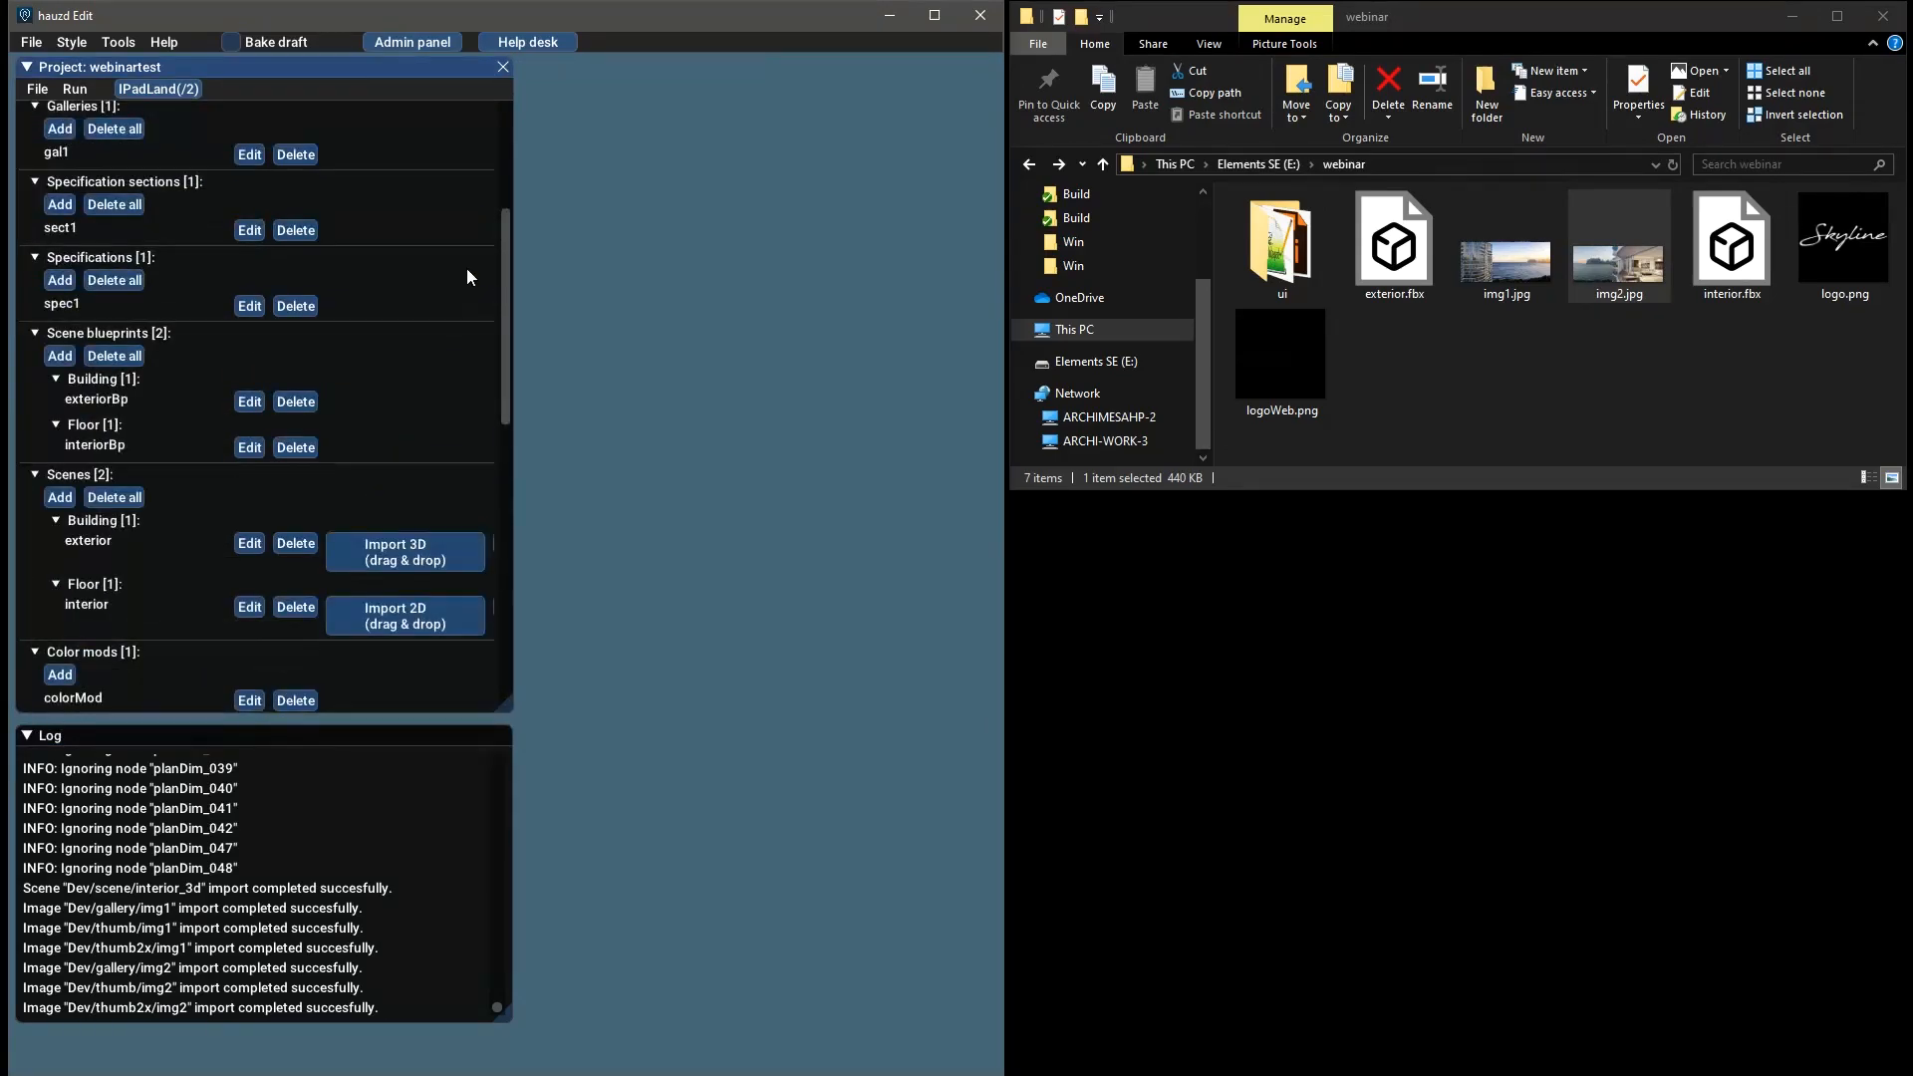
Close the webinartest project and open the project named sample
left_click(503, 66)
left_click(31, 41)
left_click(47, 70)
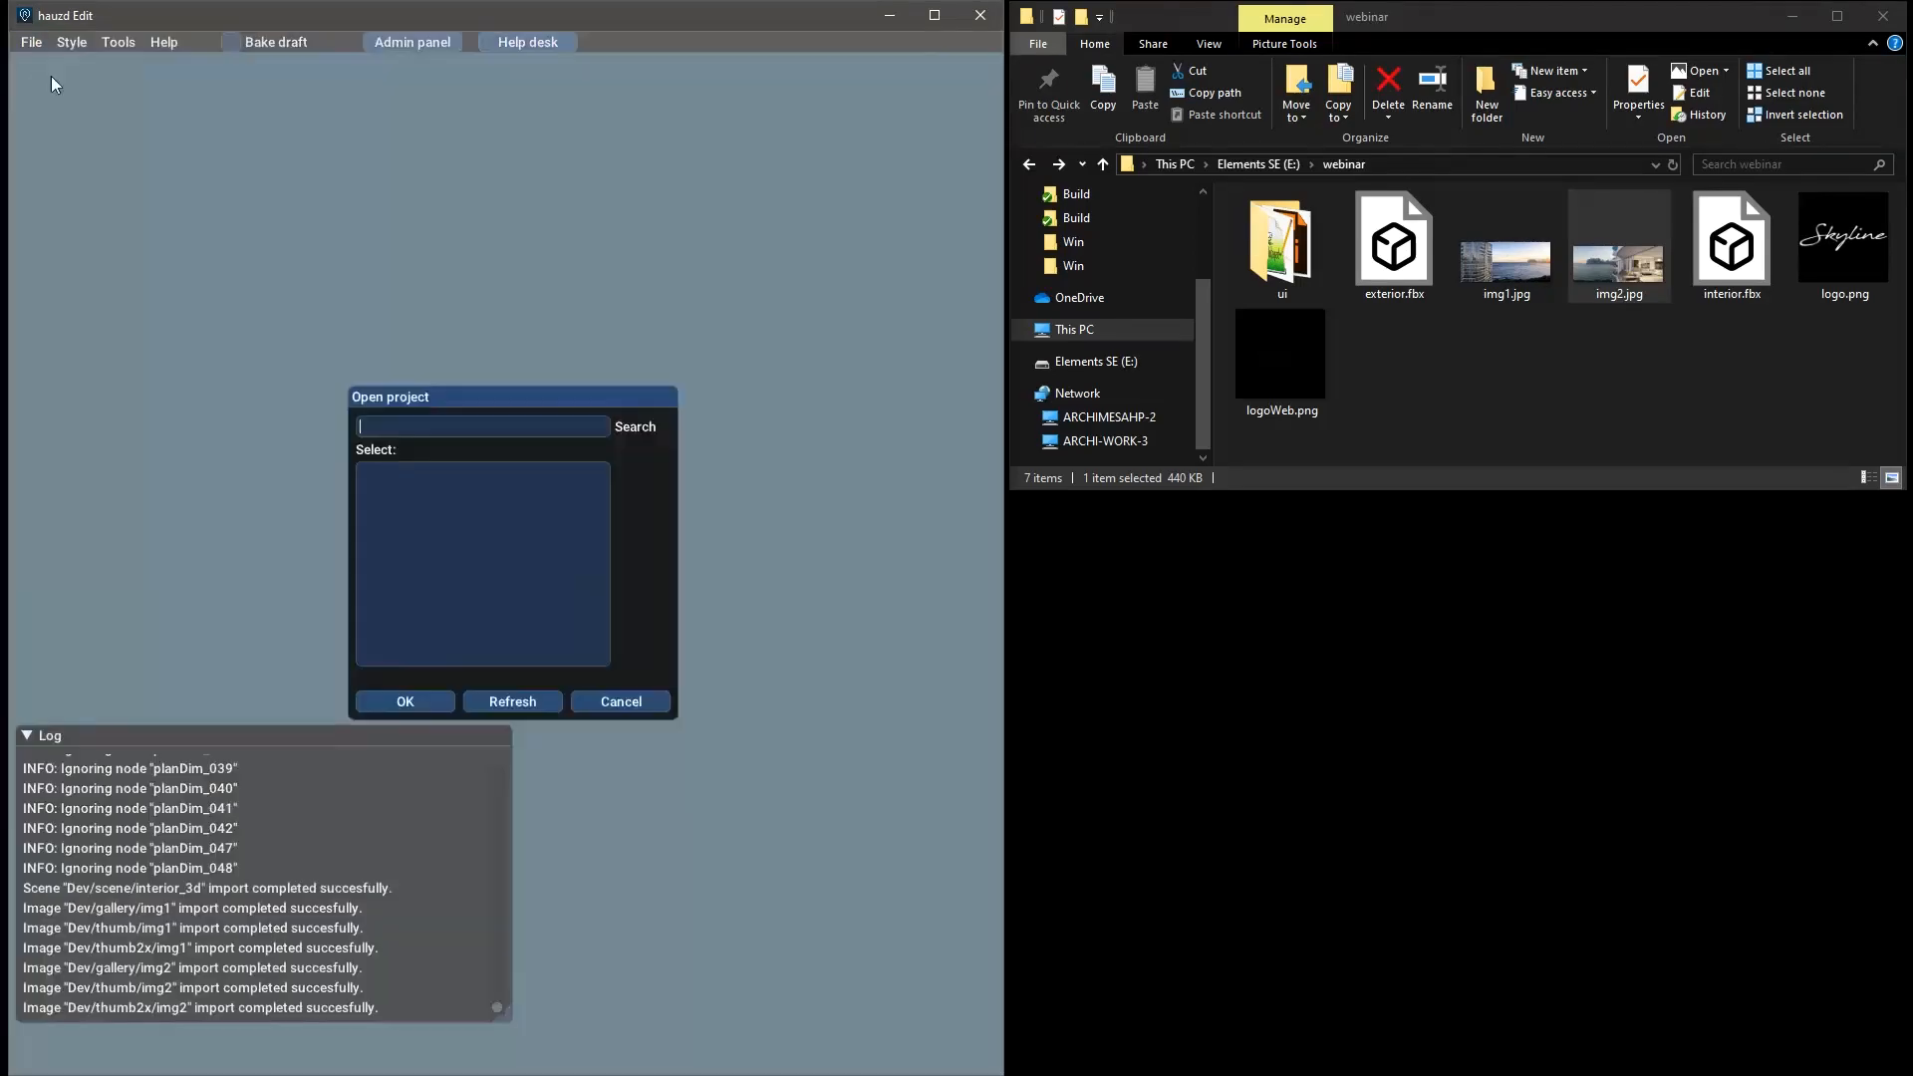
type("sam")
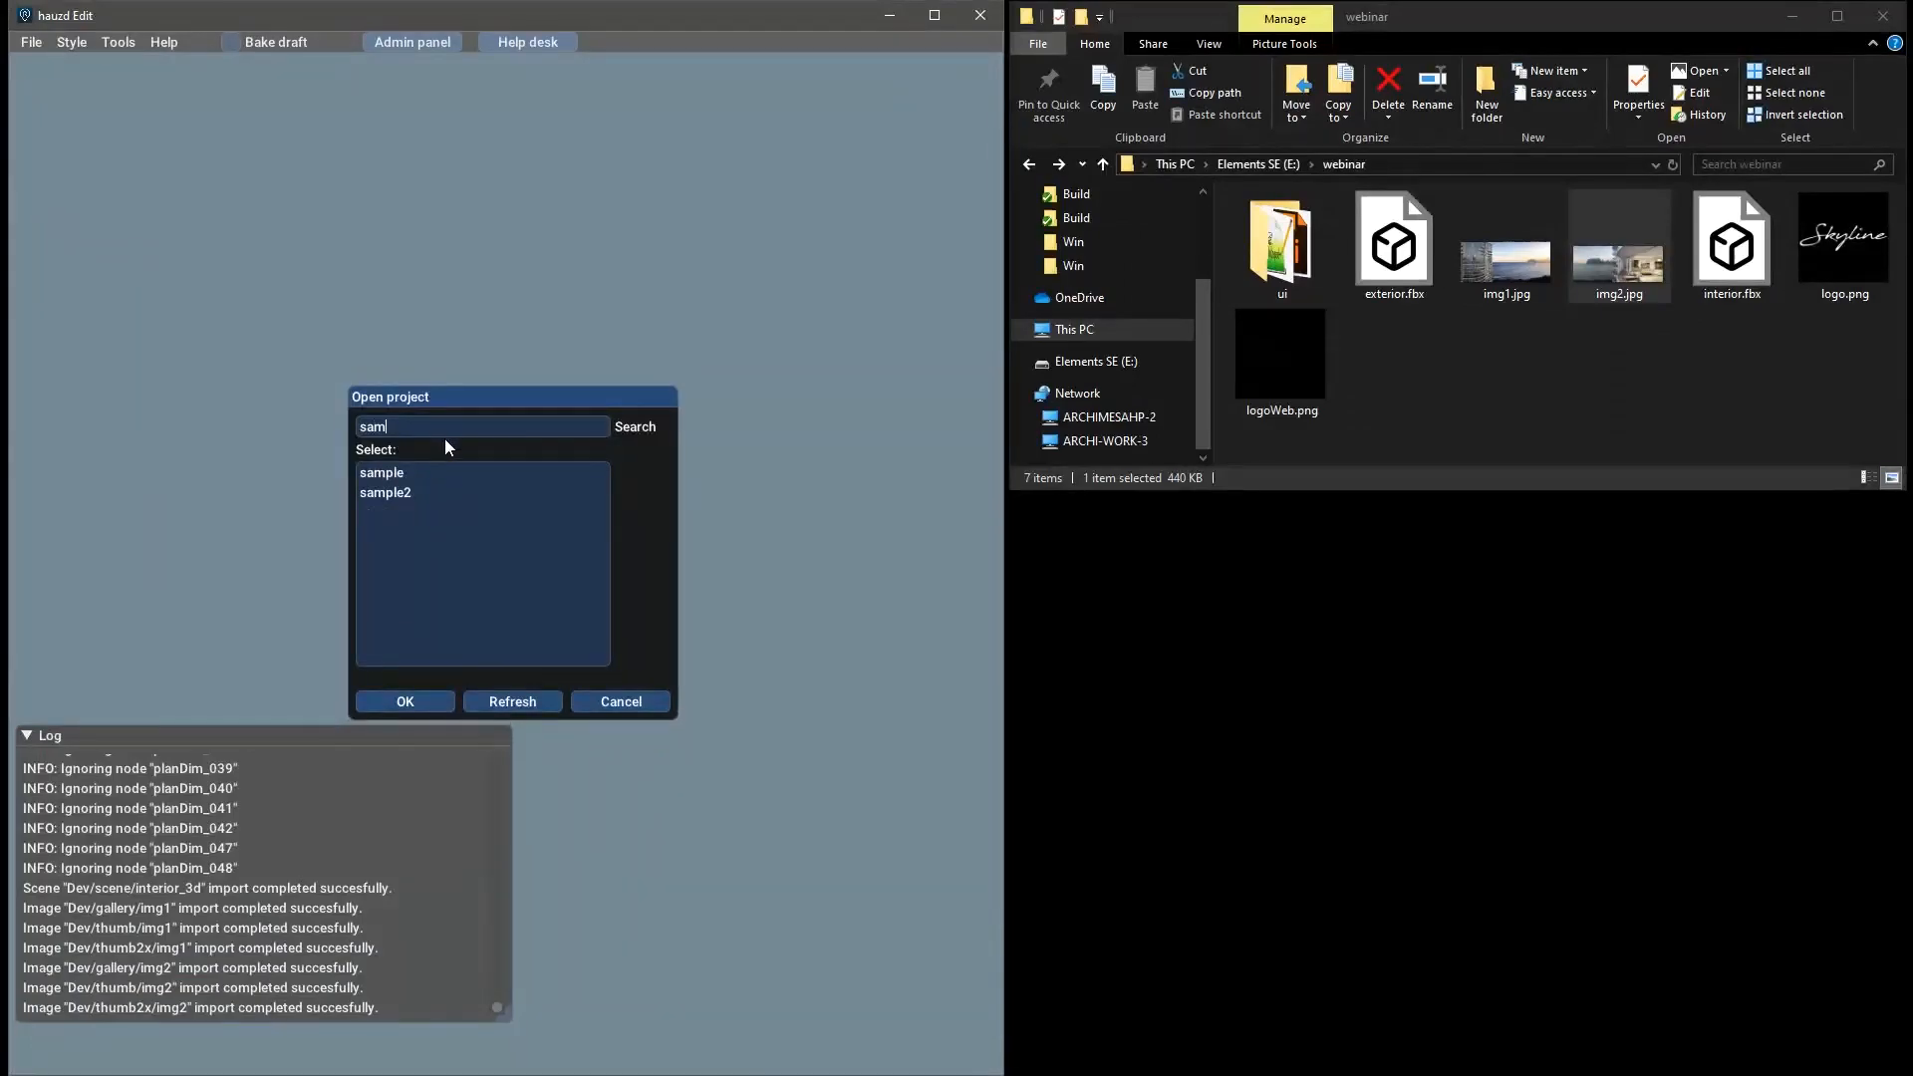
left_click(407, 472)
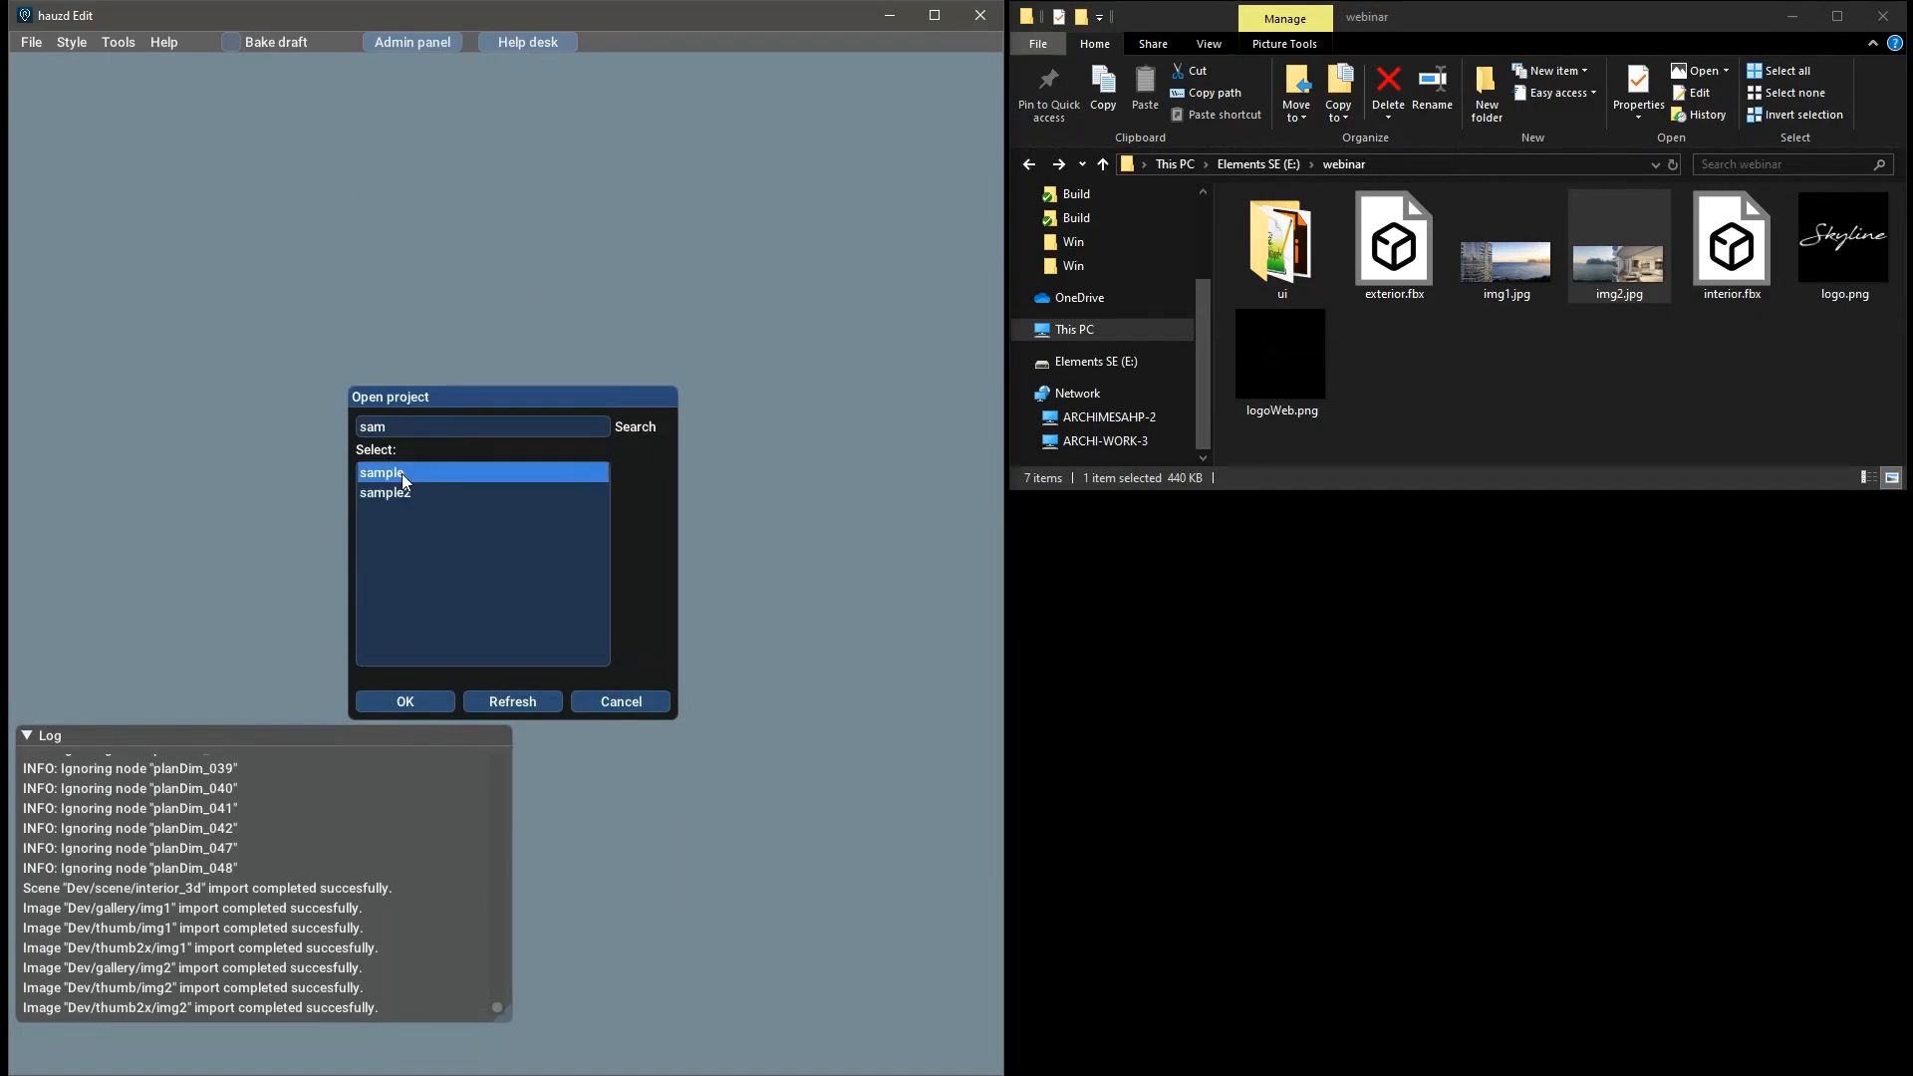
left_click(423, 700)
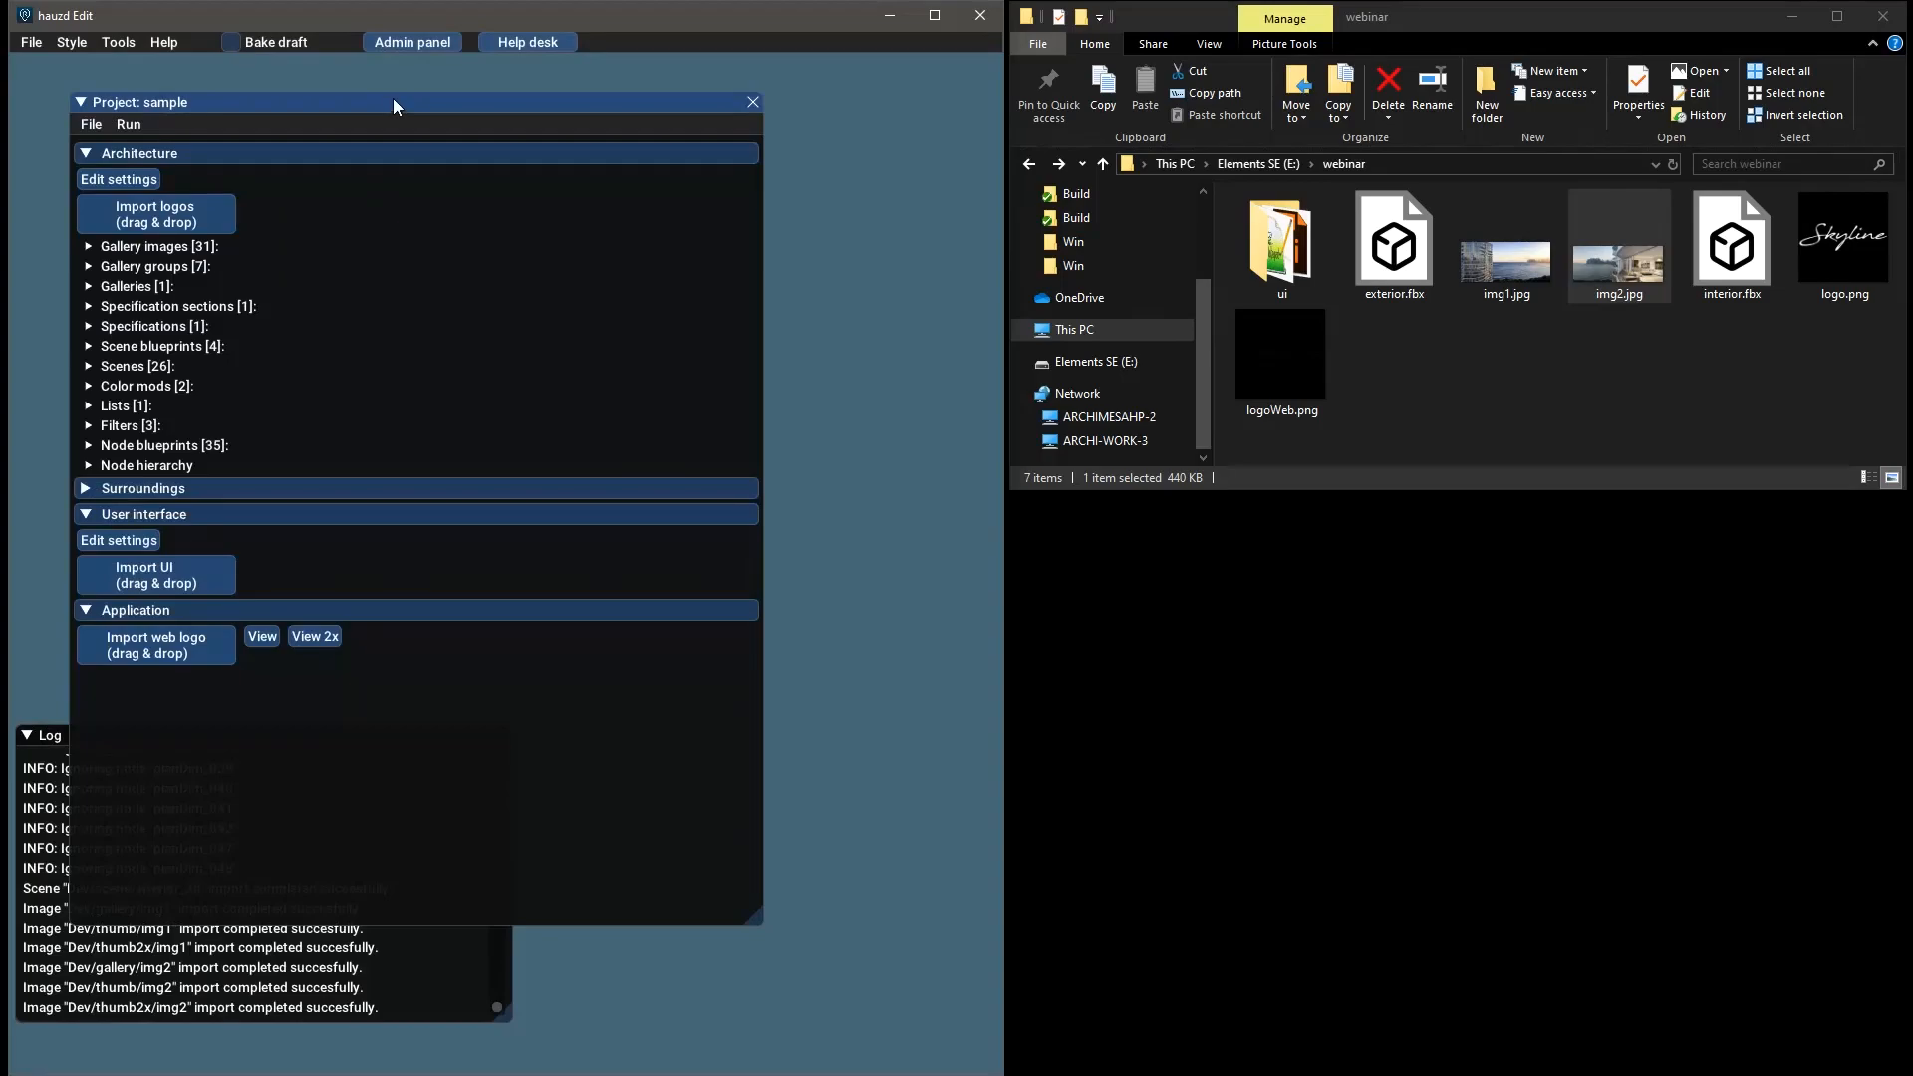
left_click_drag(394, 105, 420, 87)
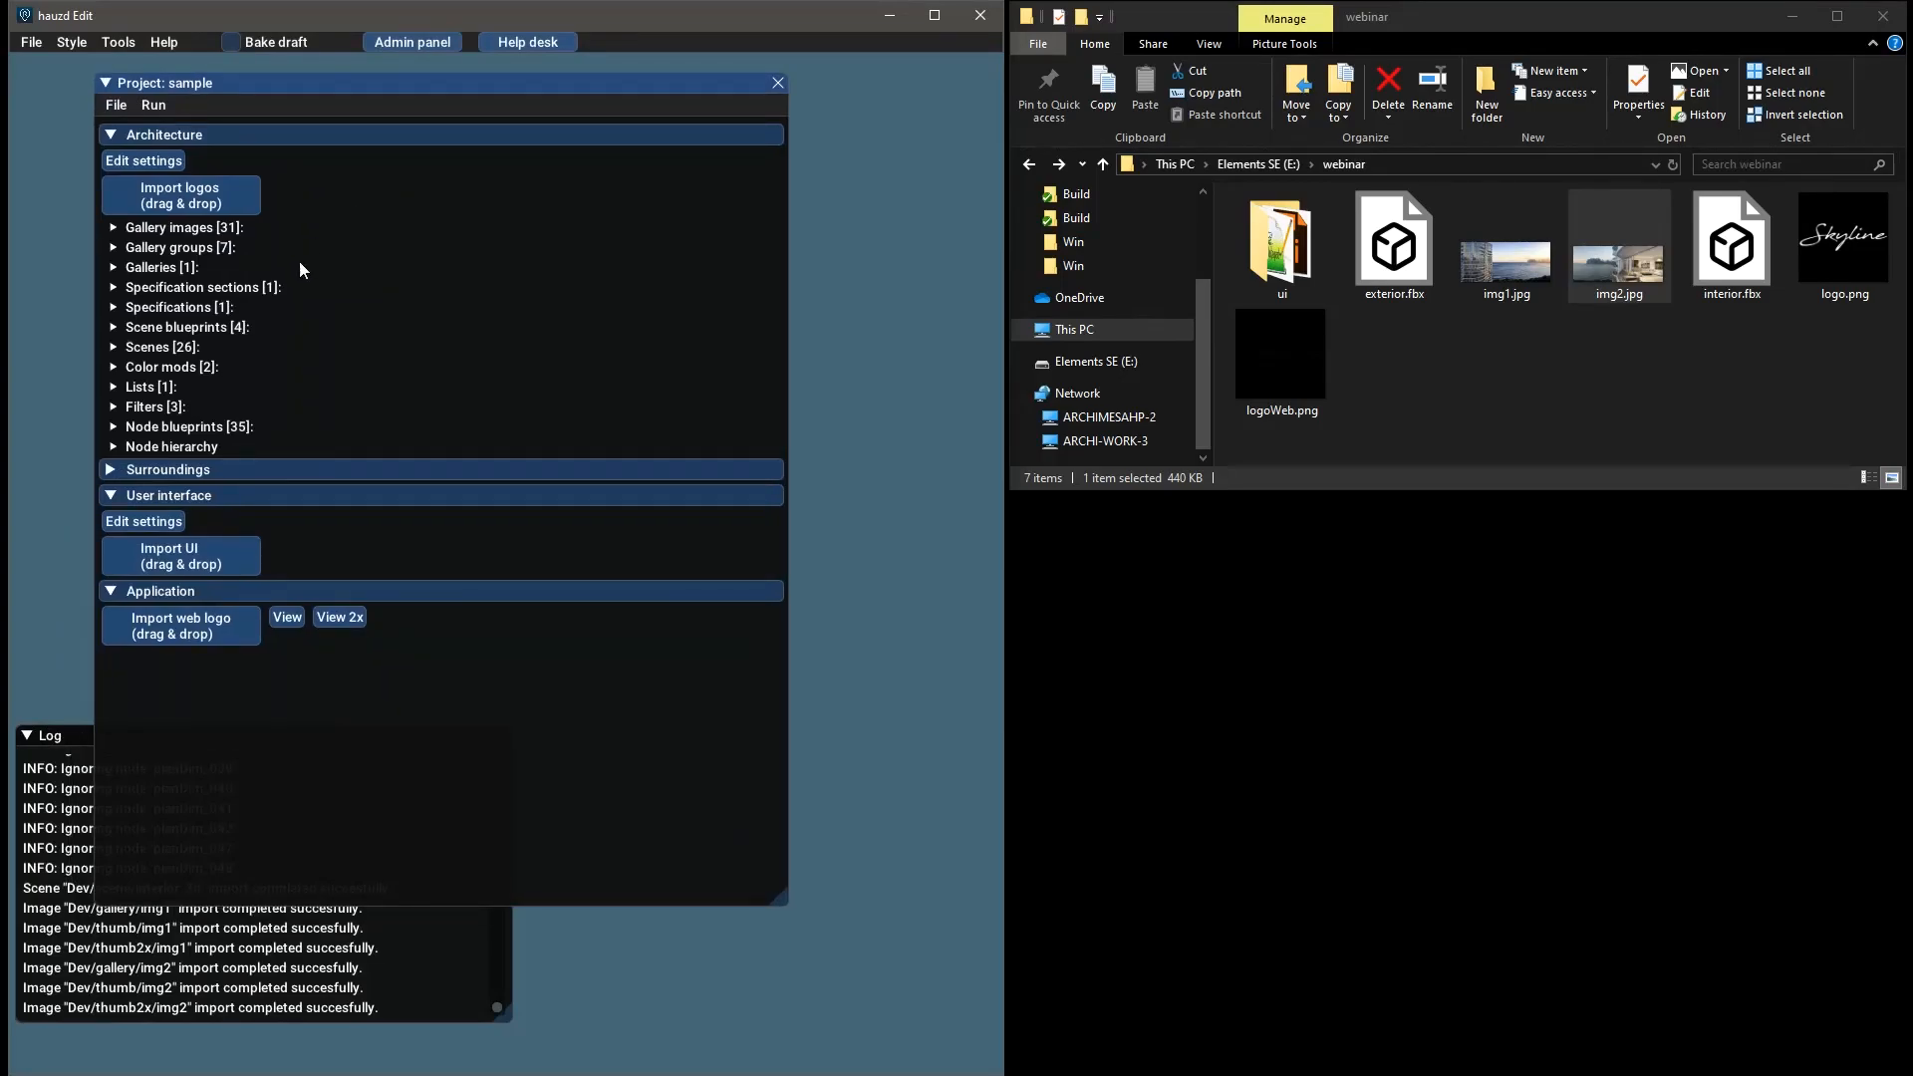
Open the 3D view of building scene A and place its narrowed window beside the project's scene list
left_click(209, 348)
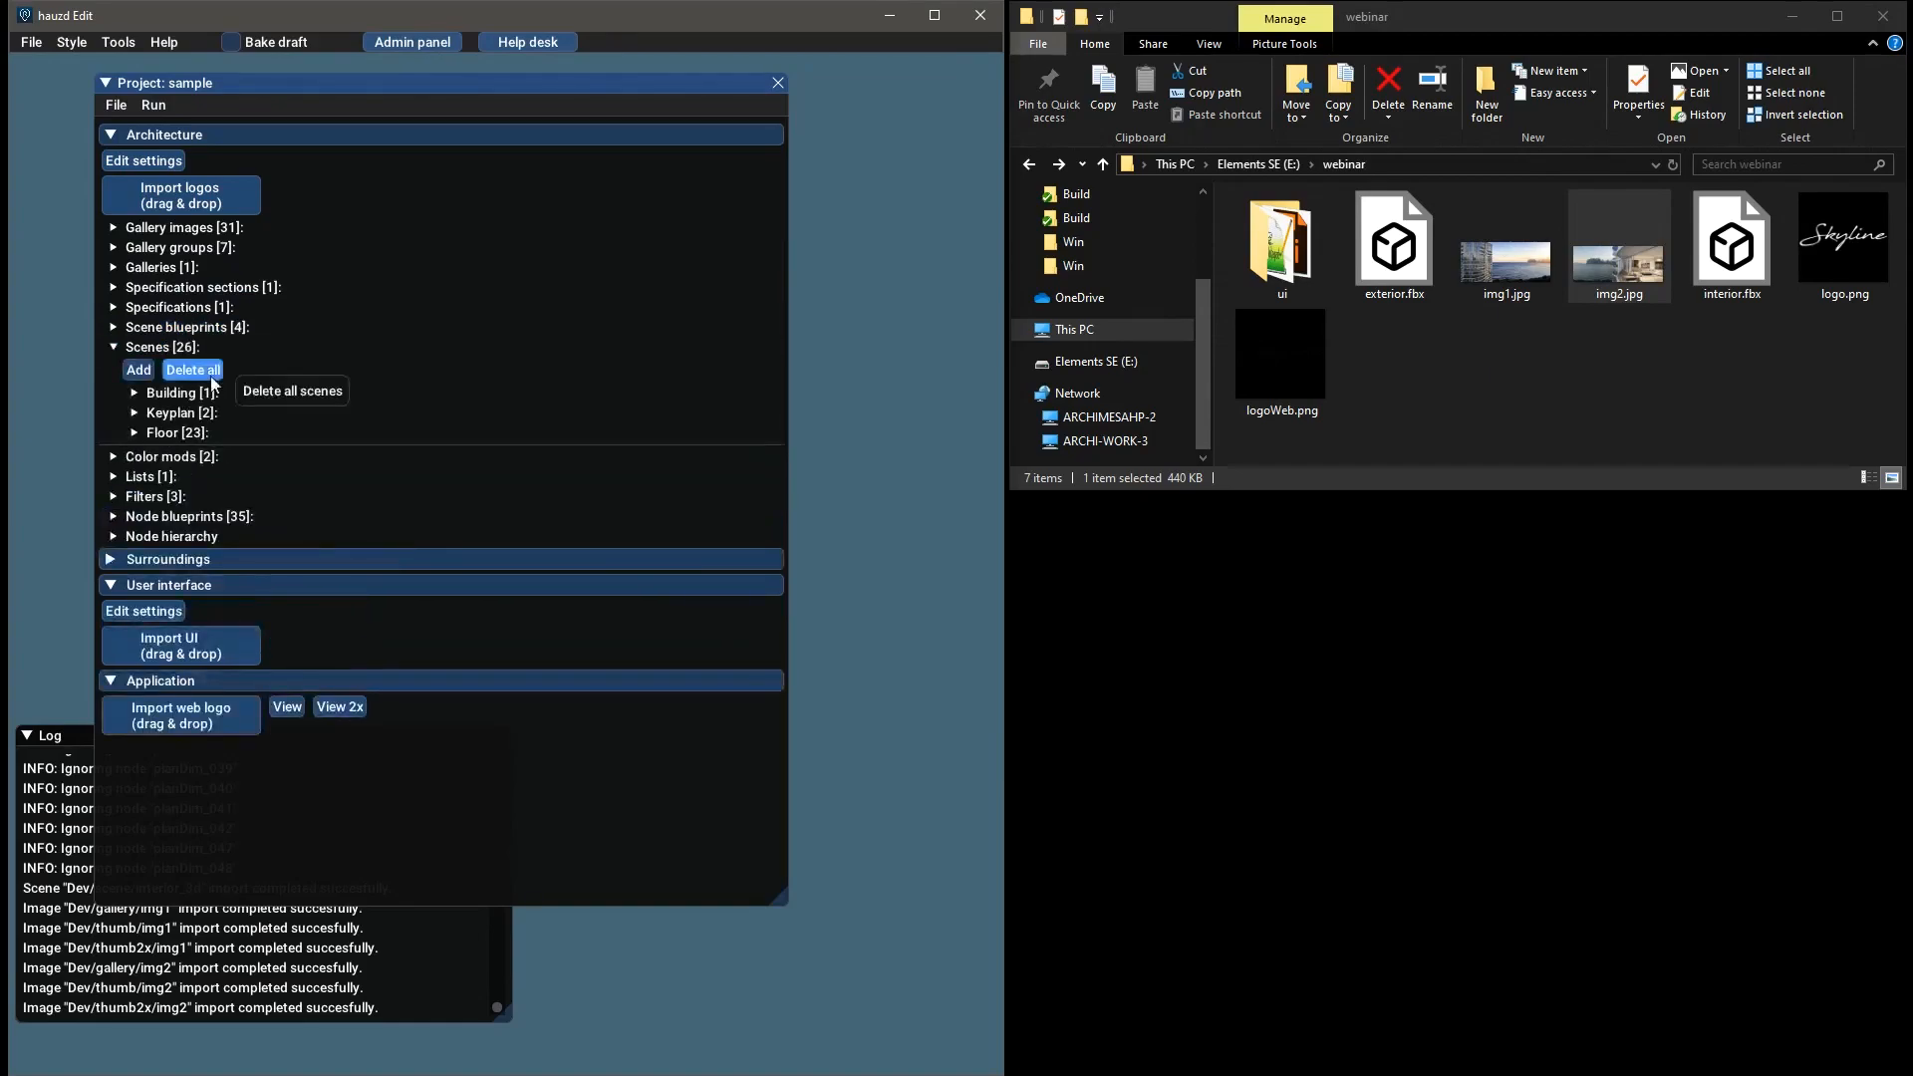
left_click(239, 394)
left_click(647, 419)
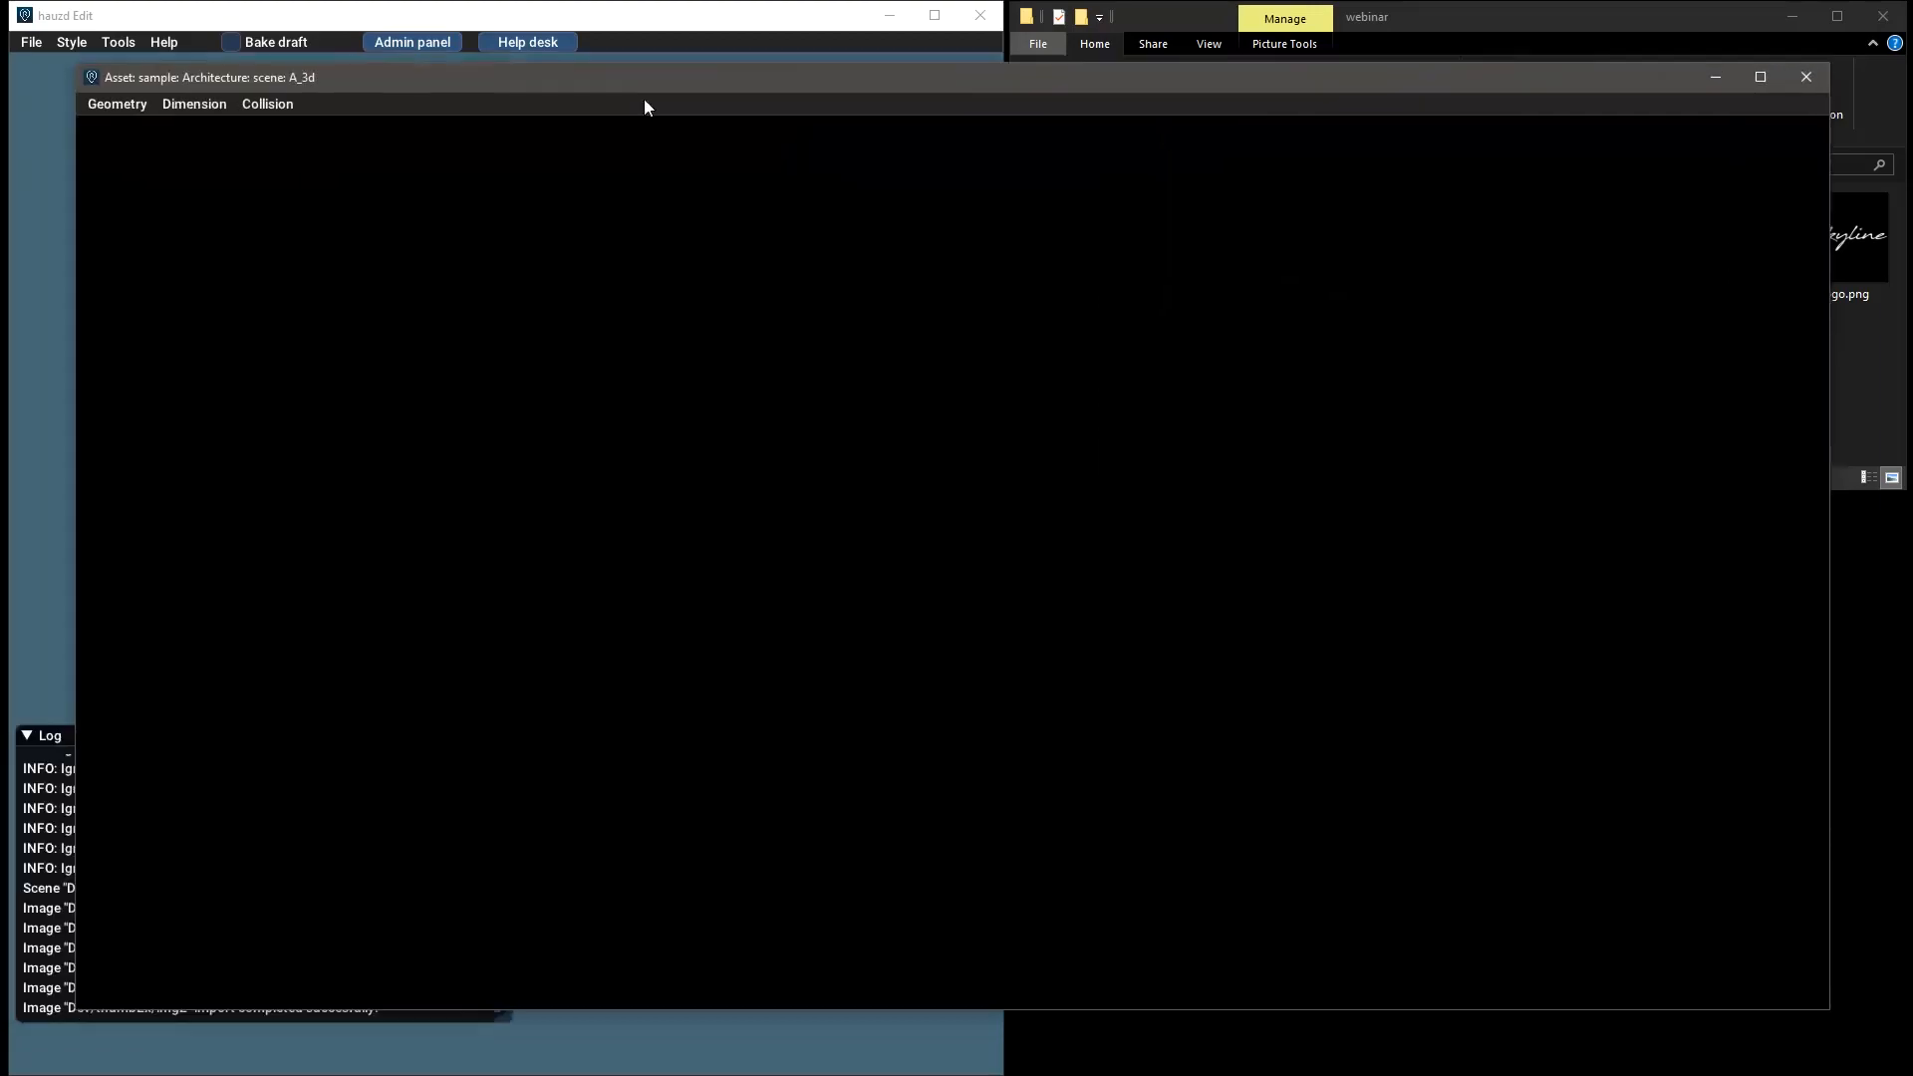
left_click_drag(77, 64, 791, 65)
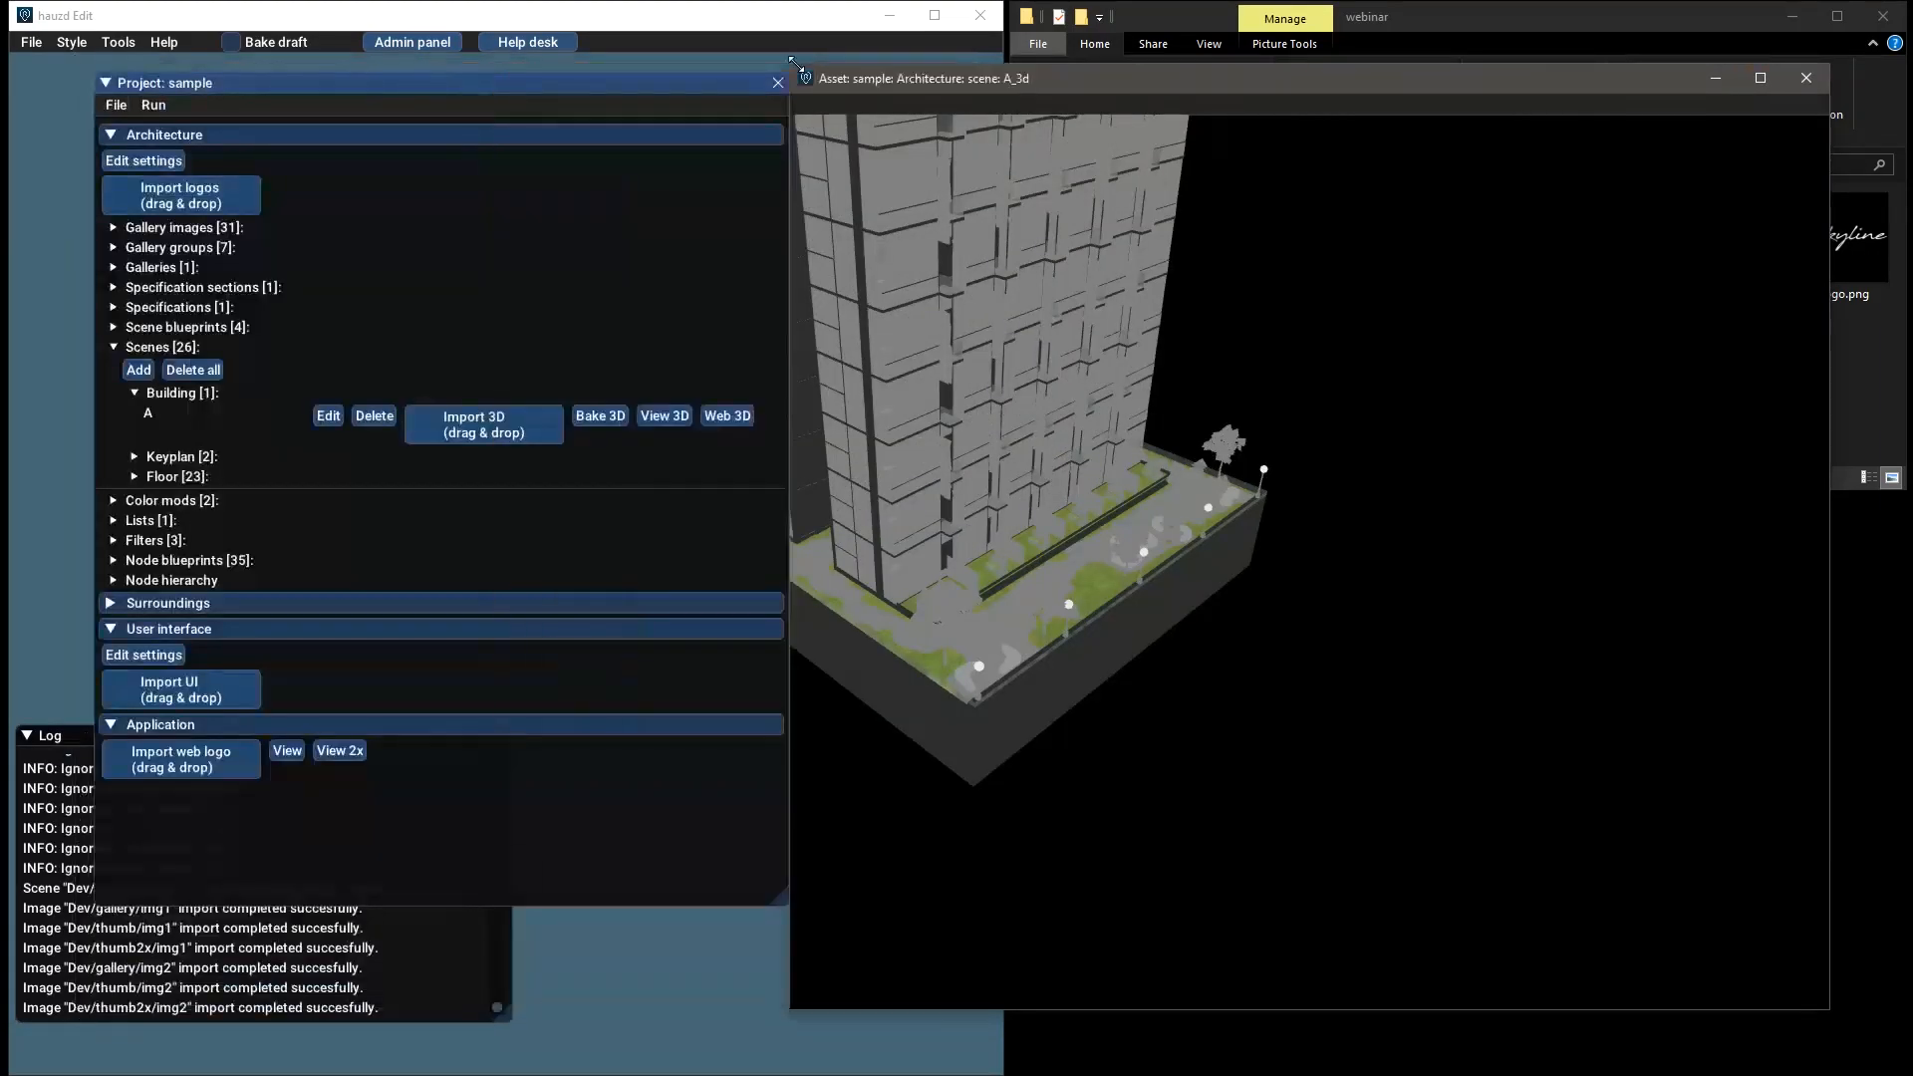
left_click_drag(1264, 81, 1236, 104)
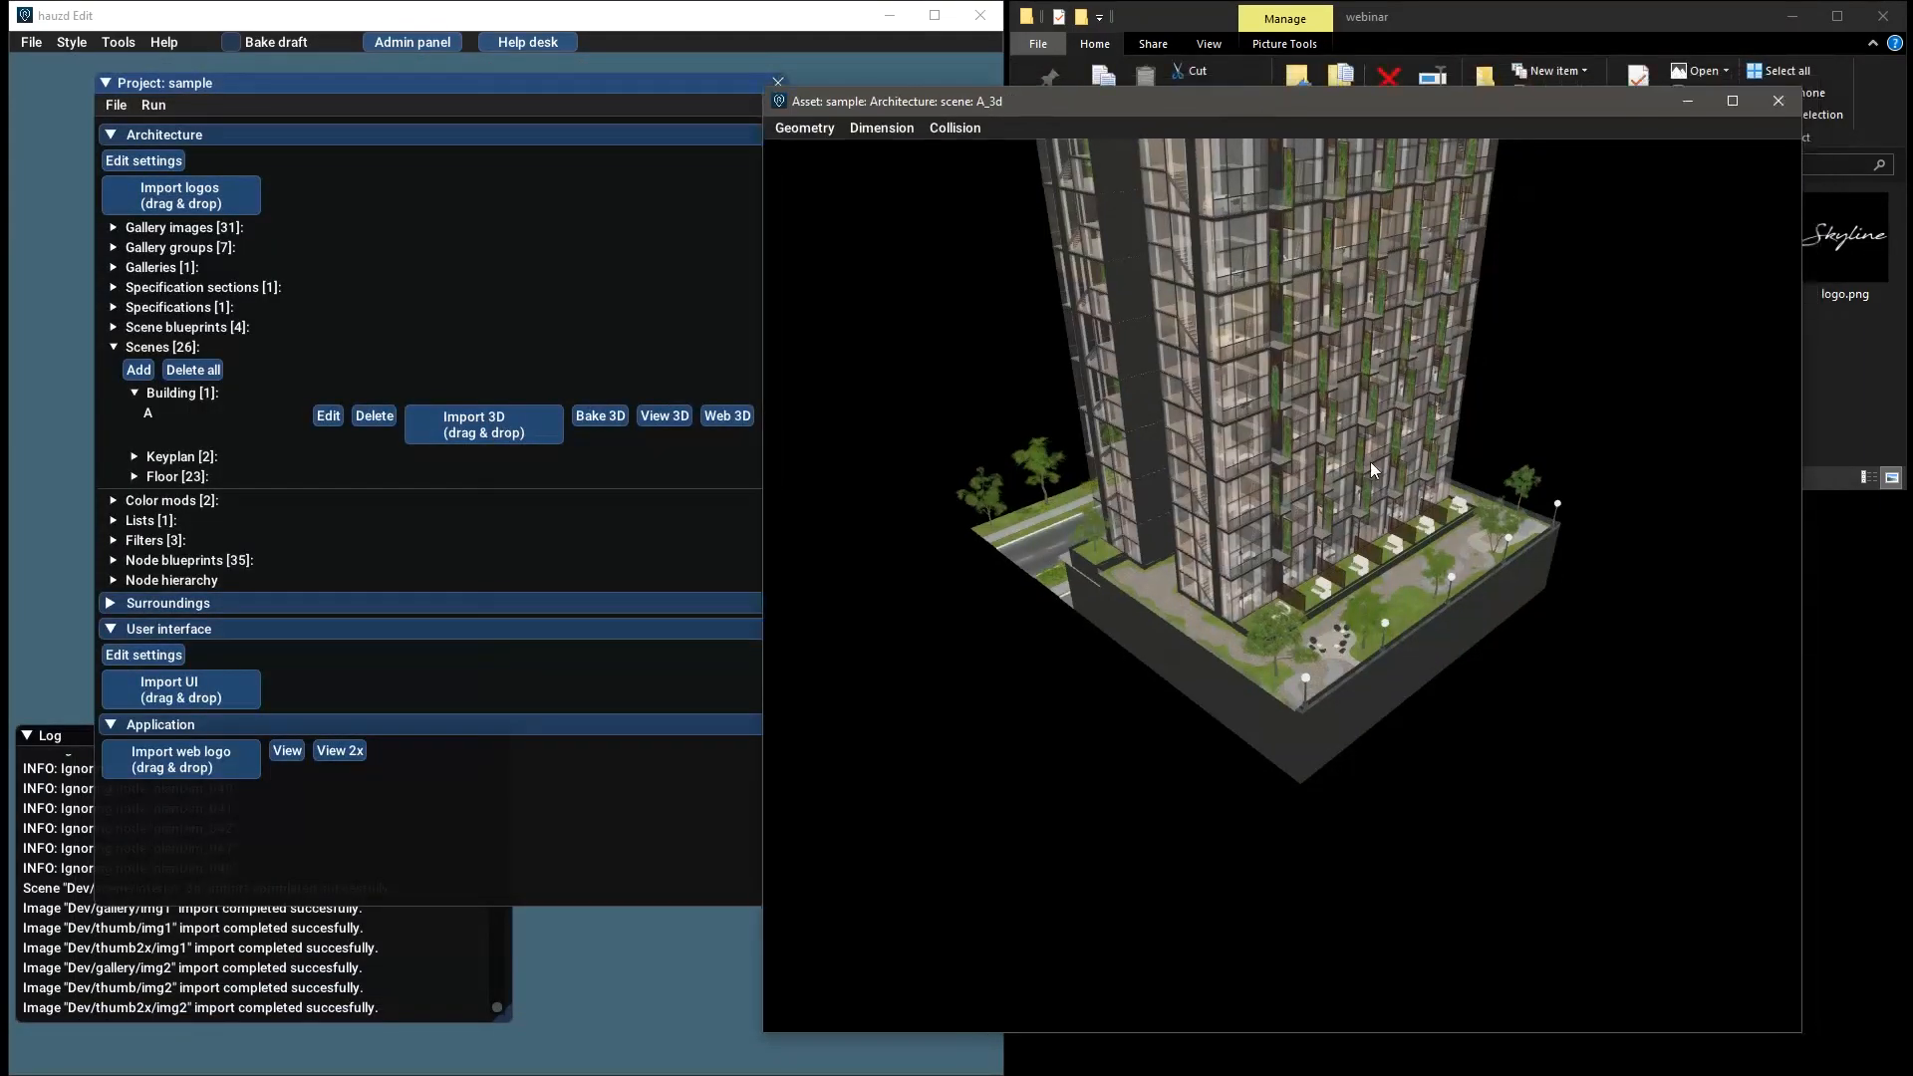
Examine the baked building model of scene A from several sides, including the facade, balconies, planting and entrance
left_click_drag(1169, 586, 961, 750)
scroll(1082, 663, "up", 3)
scroll(1174, 768, "down", 4)
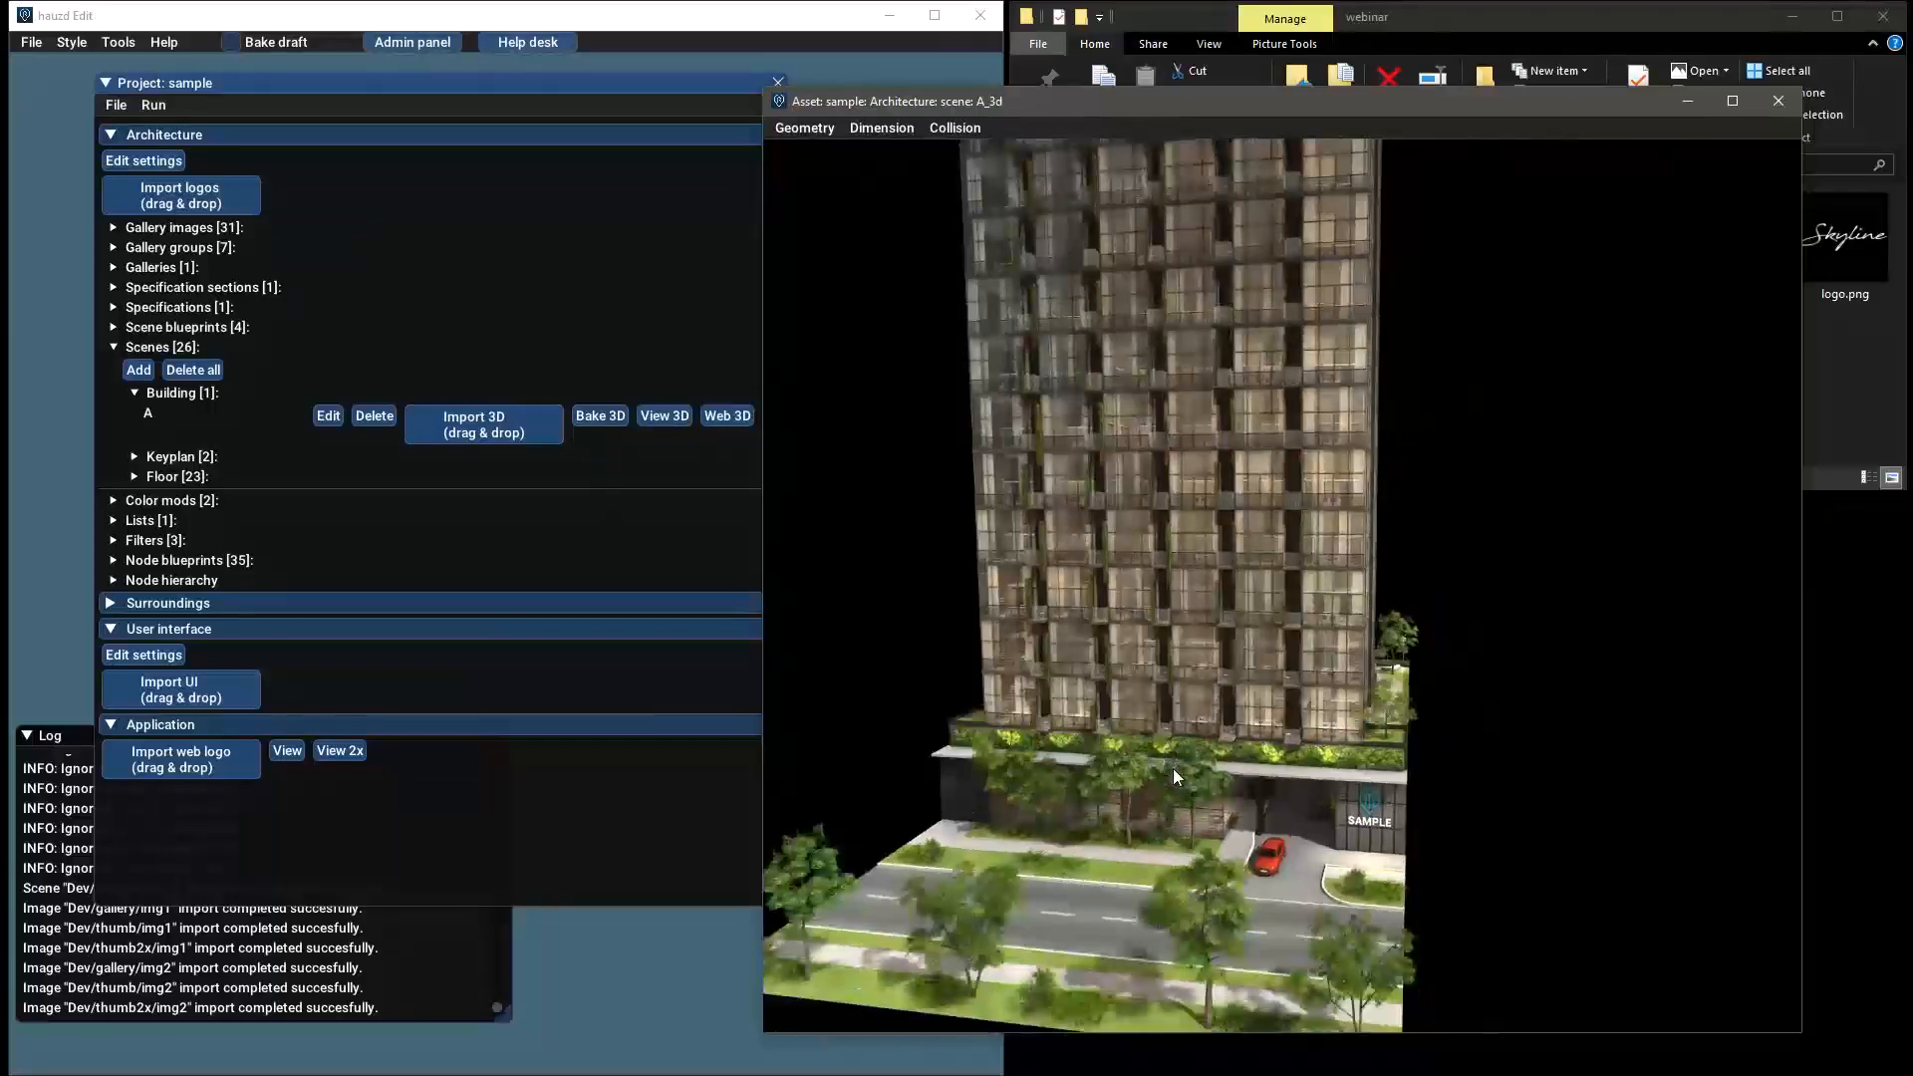
scroll(1174, 768, "up", 5)
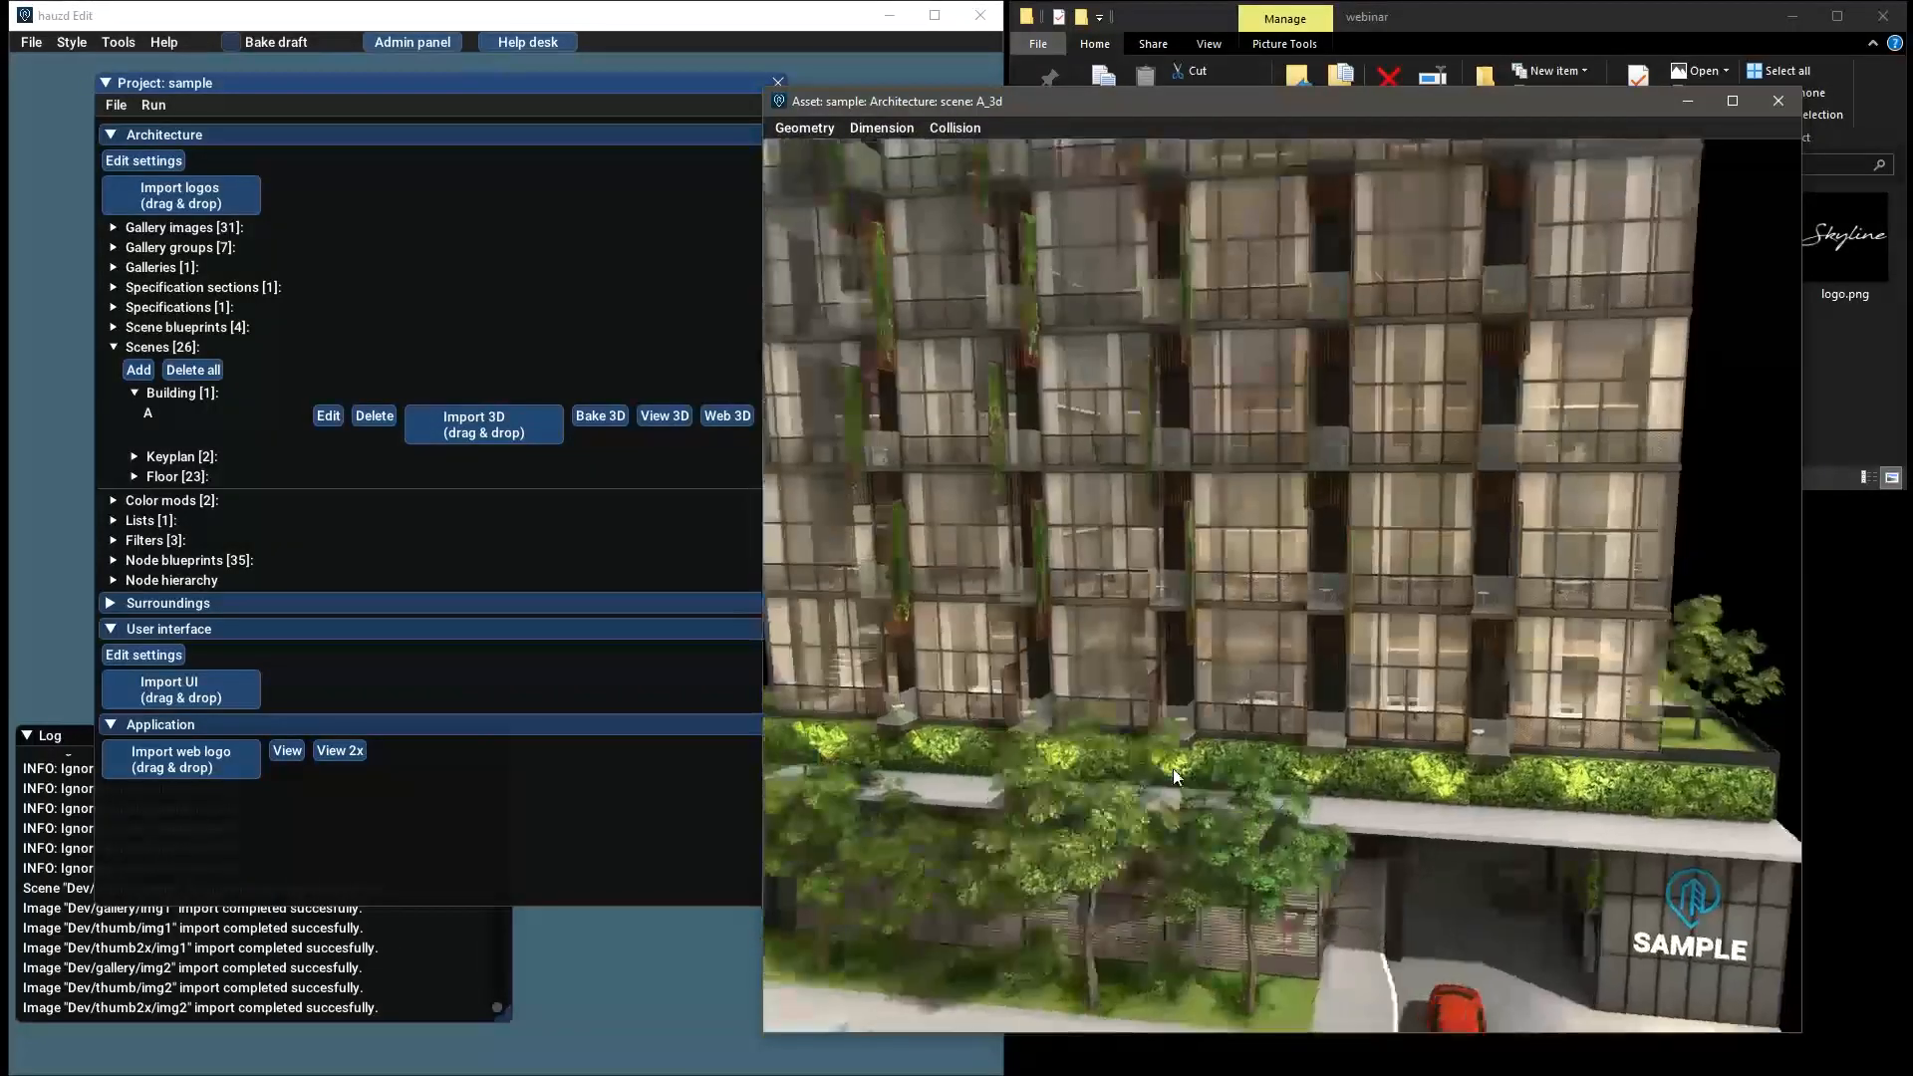
scroll(1174, 768, "down", 4)
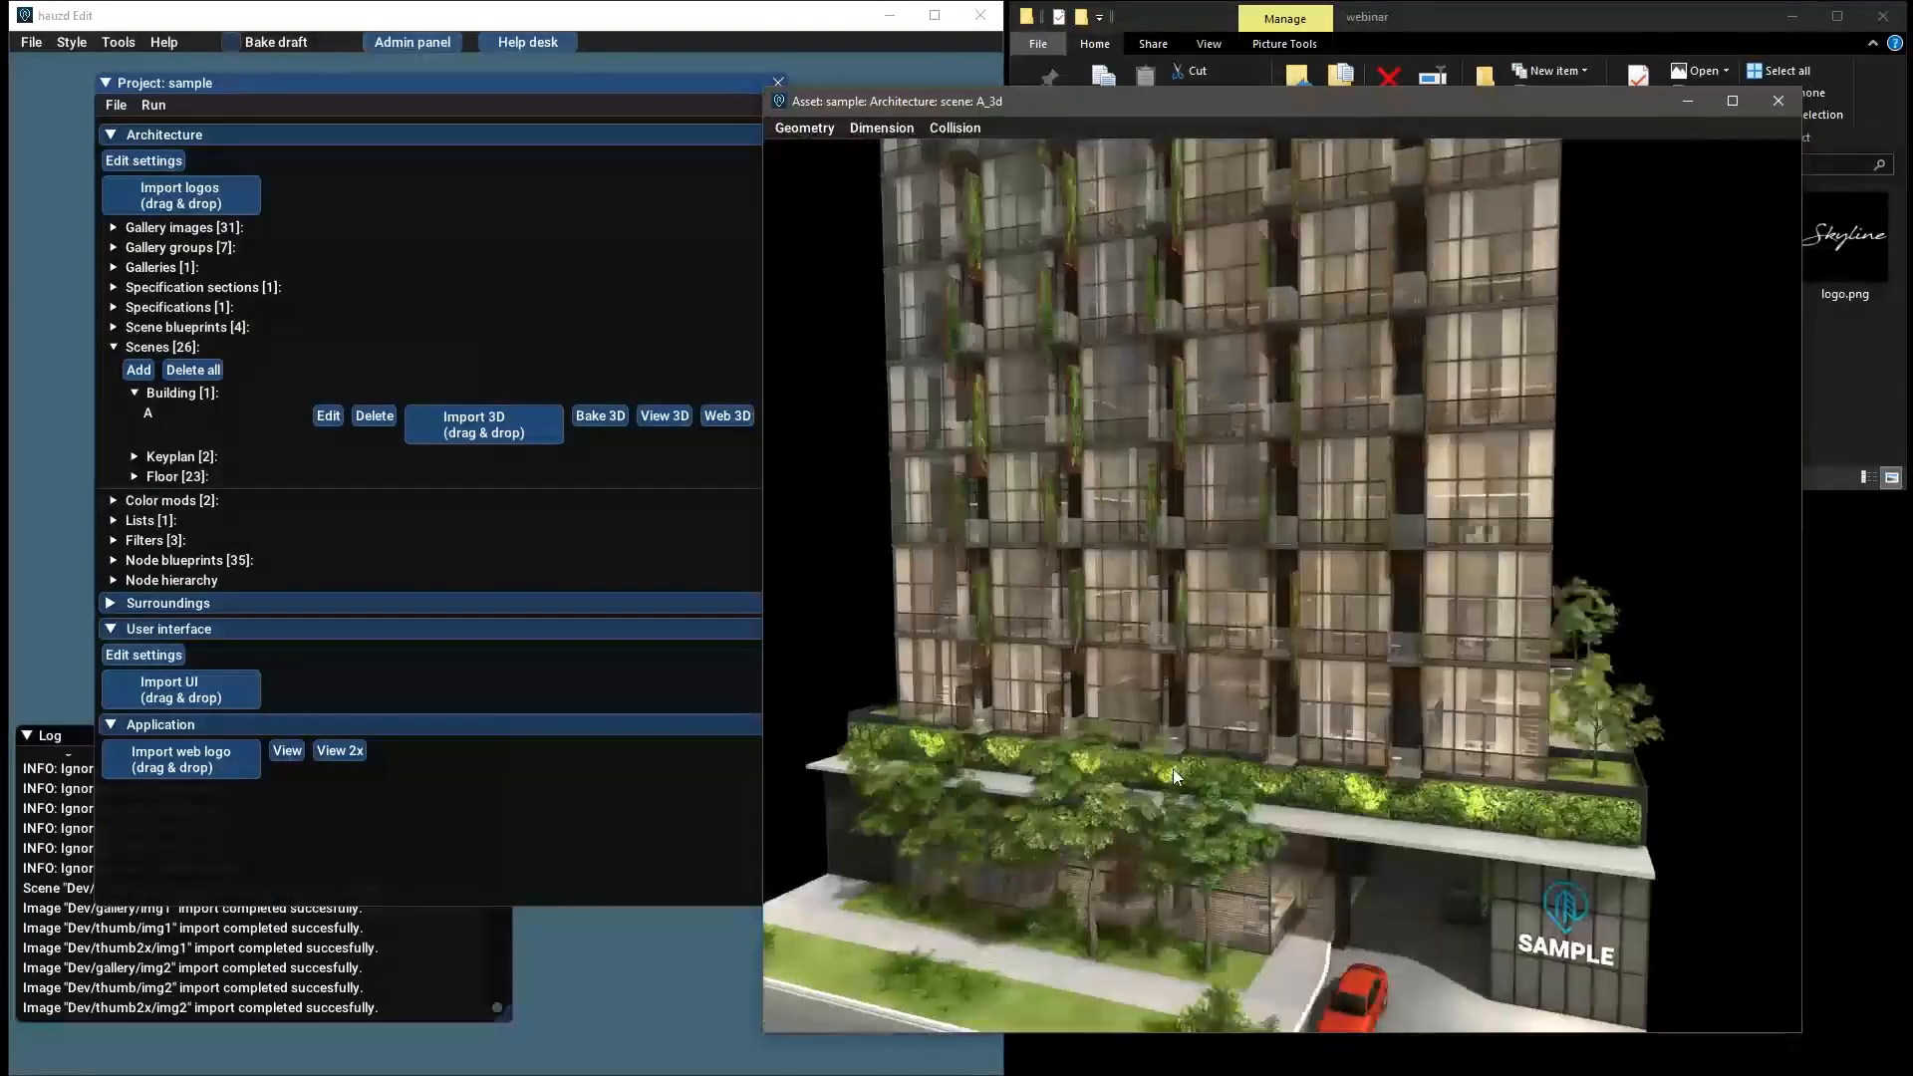
left_click_drag(1174, 768, 1263, 728)
scroll(1263, 729, "up", 3)
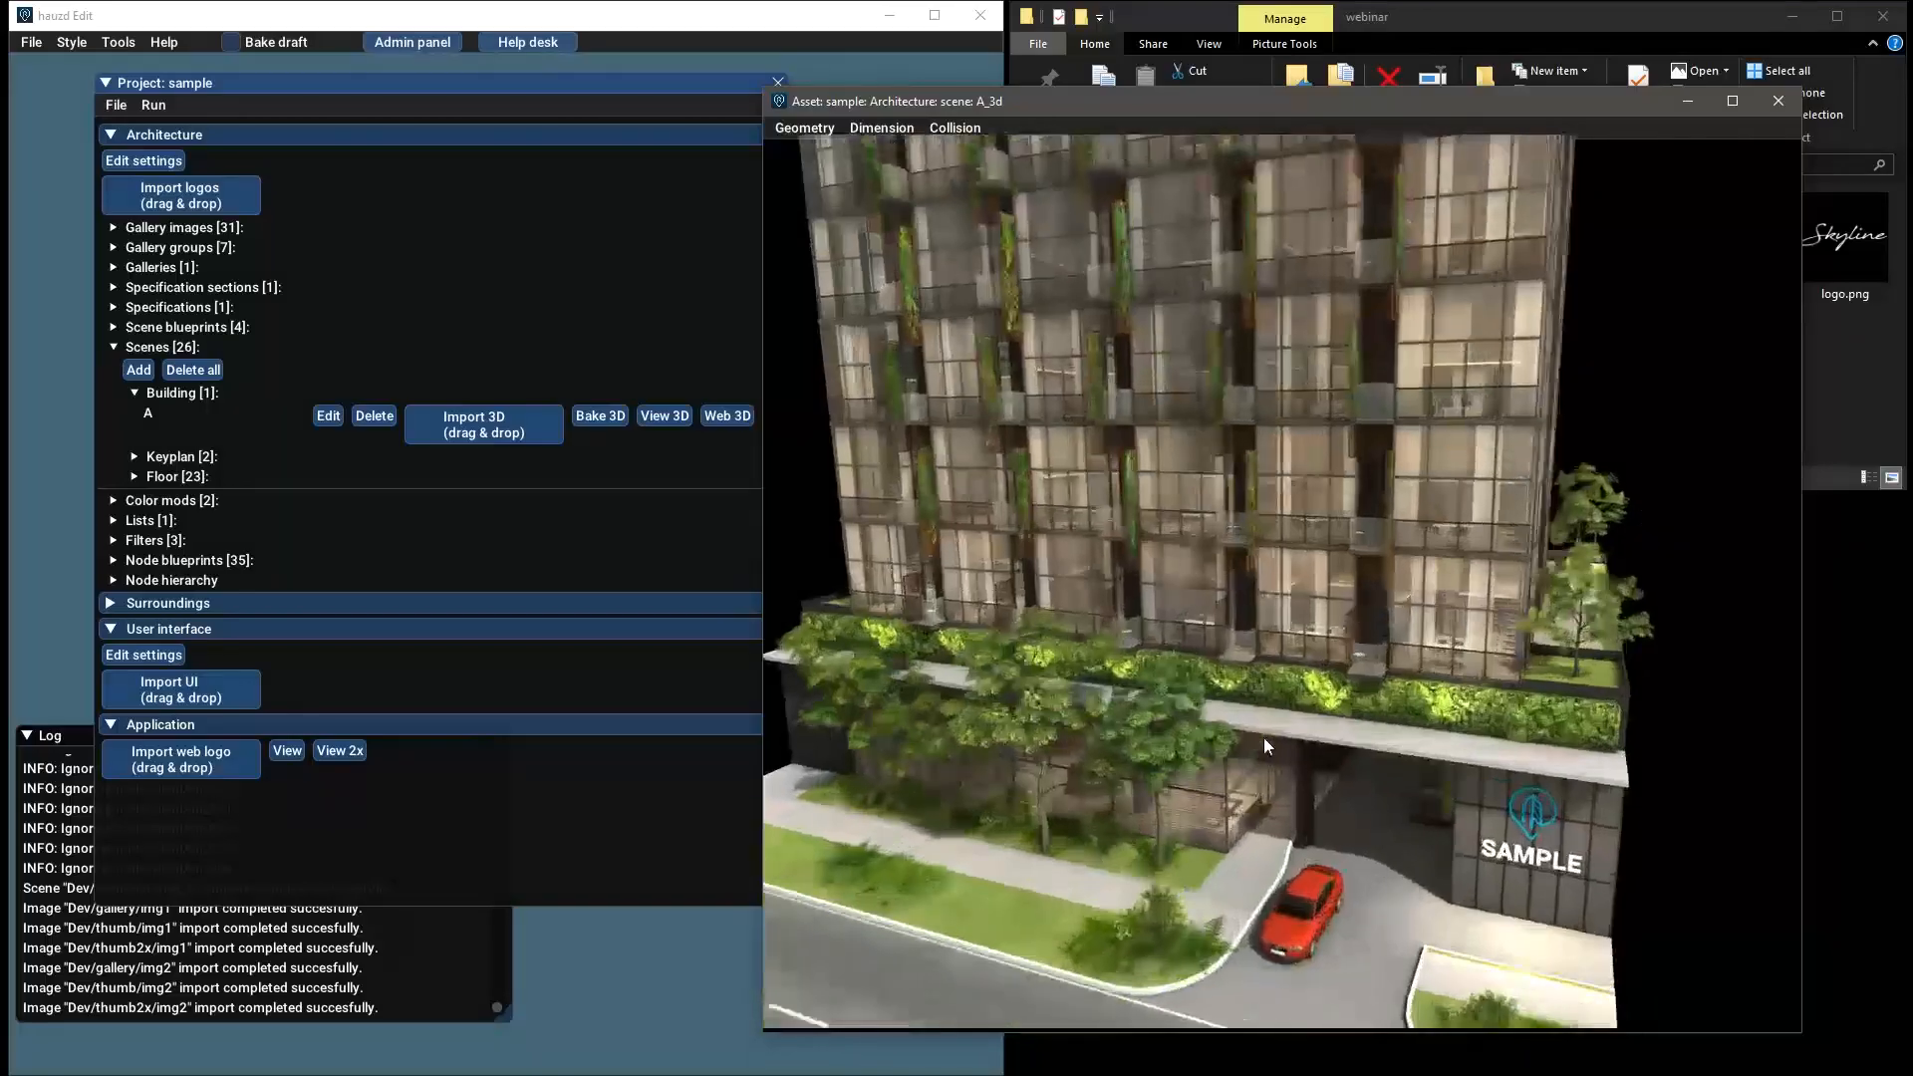
scroll(1258, 729, "down", 5)
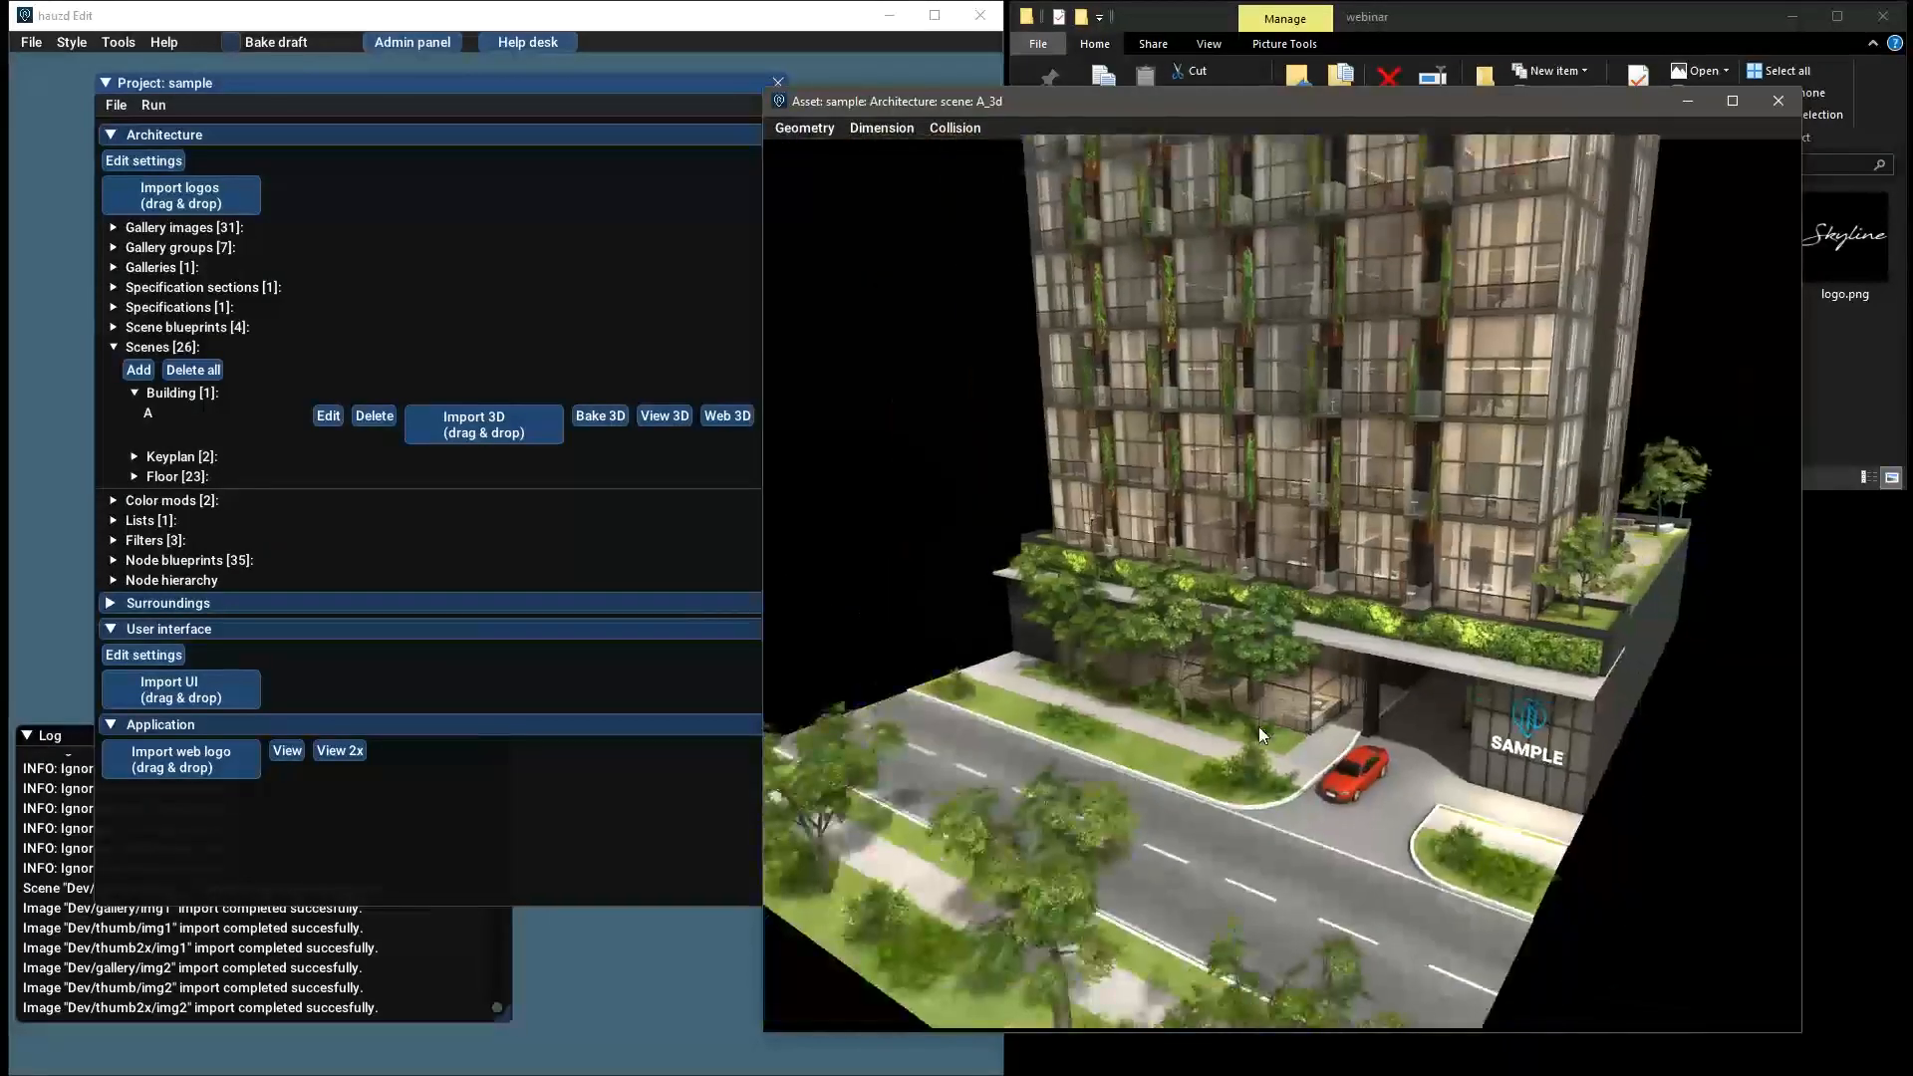
scroll(1259, 729, "up", 3)
scroll(1259, 719, "up", 3)
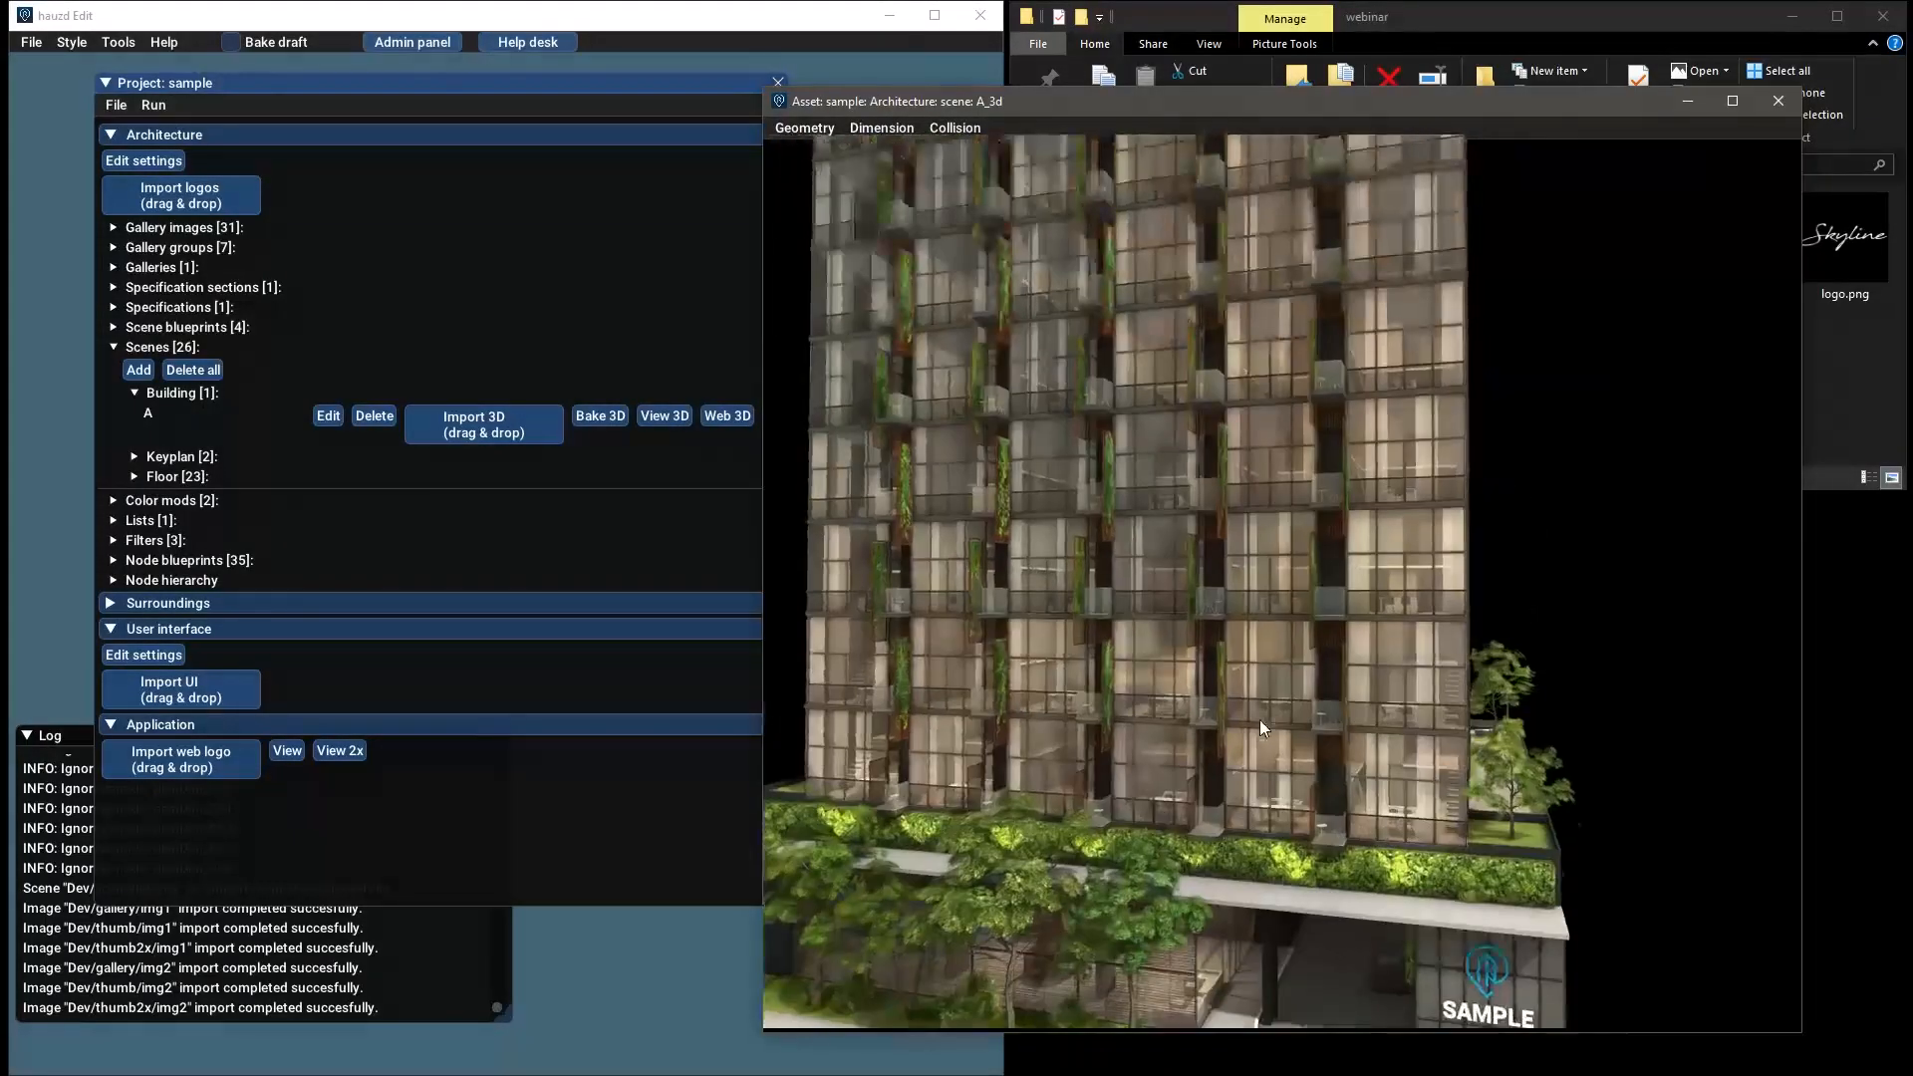
left_click_drag(1265, 712, 1266, 712)
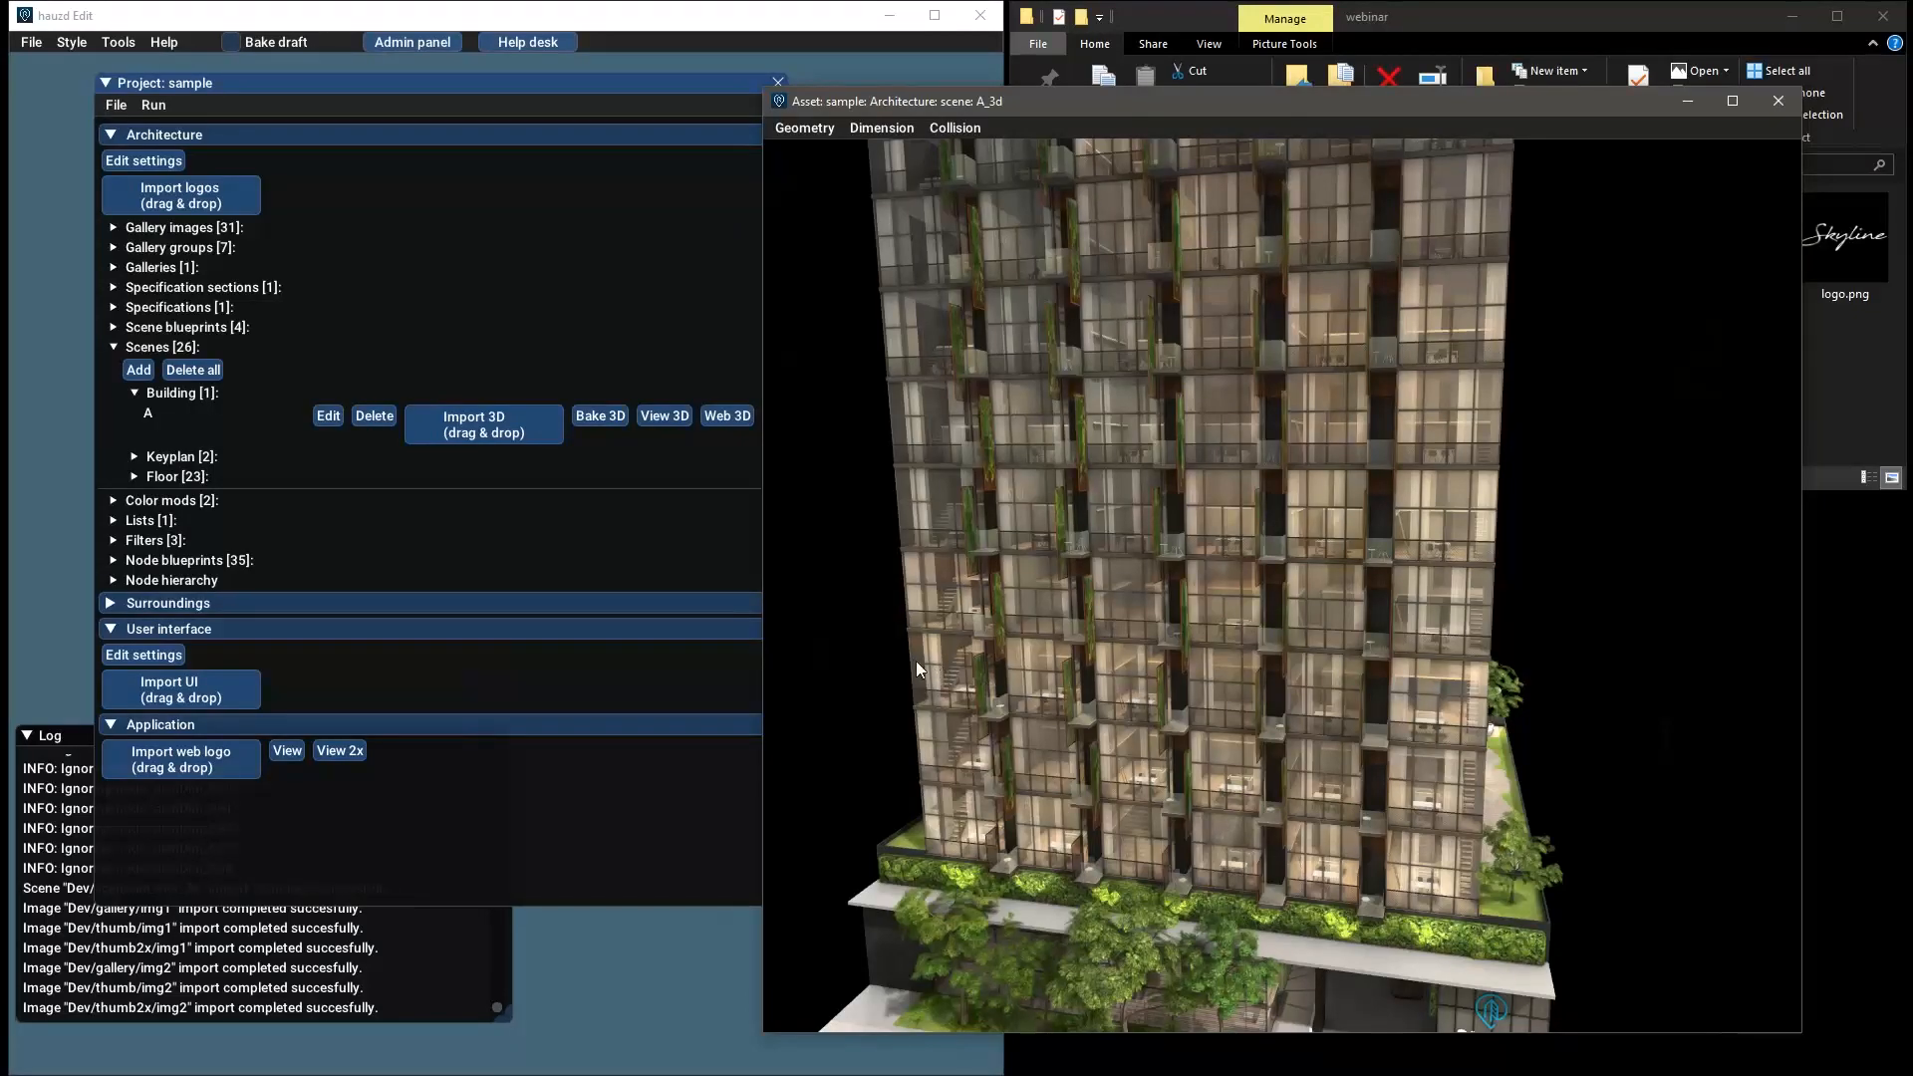
left_click_drag(1031, 780, 1030, 779)
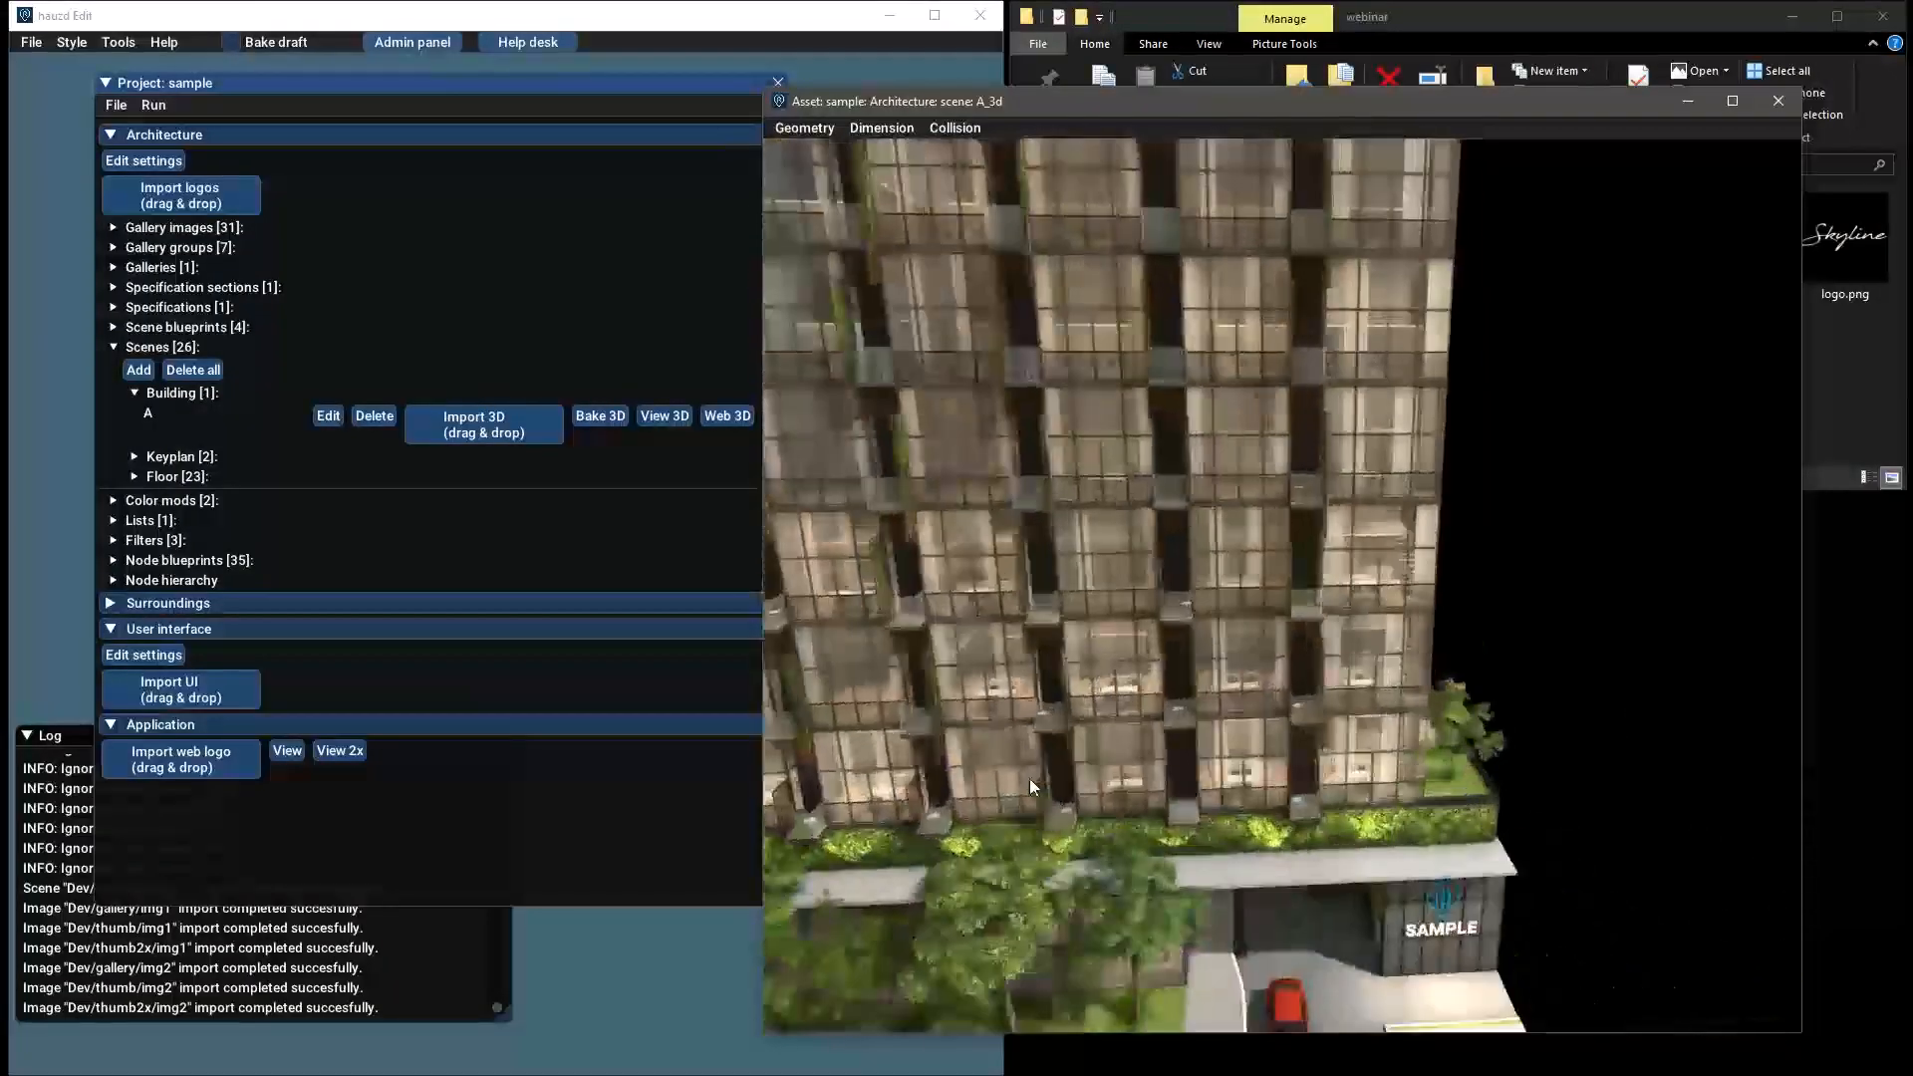
left_click_drag(1311, 720, 1315, 714)
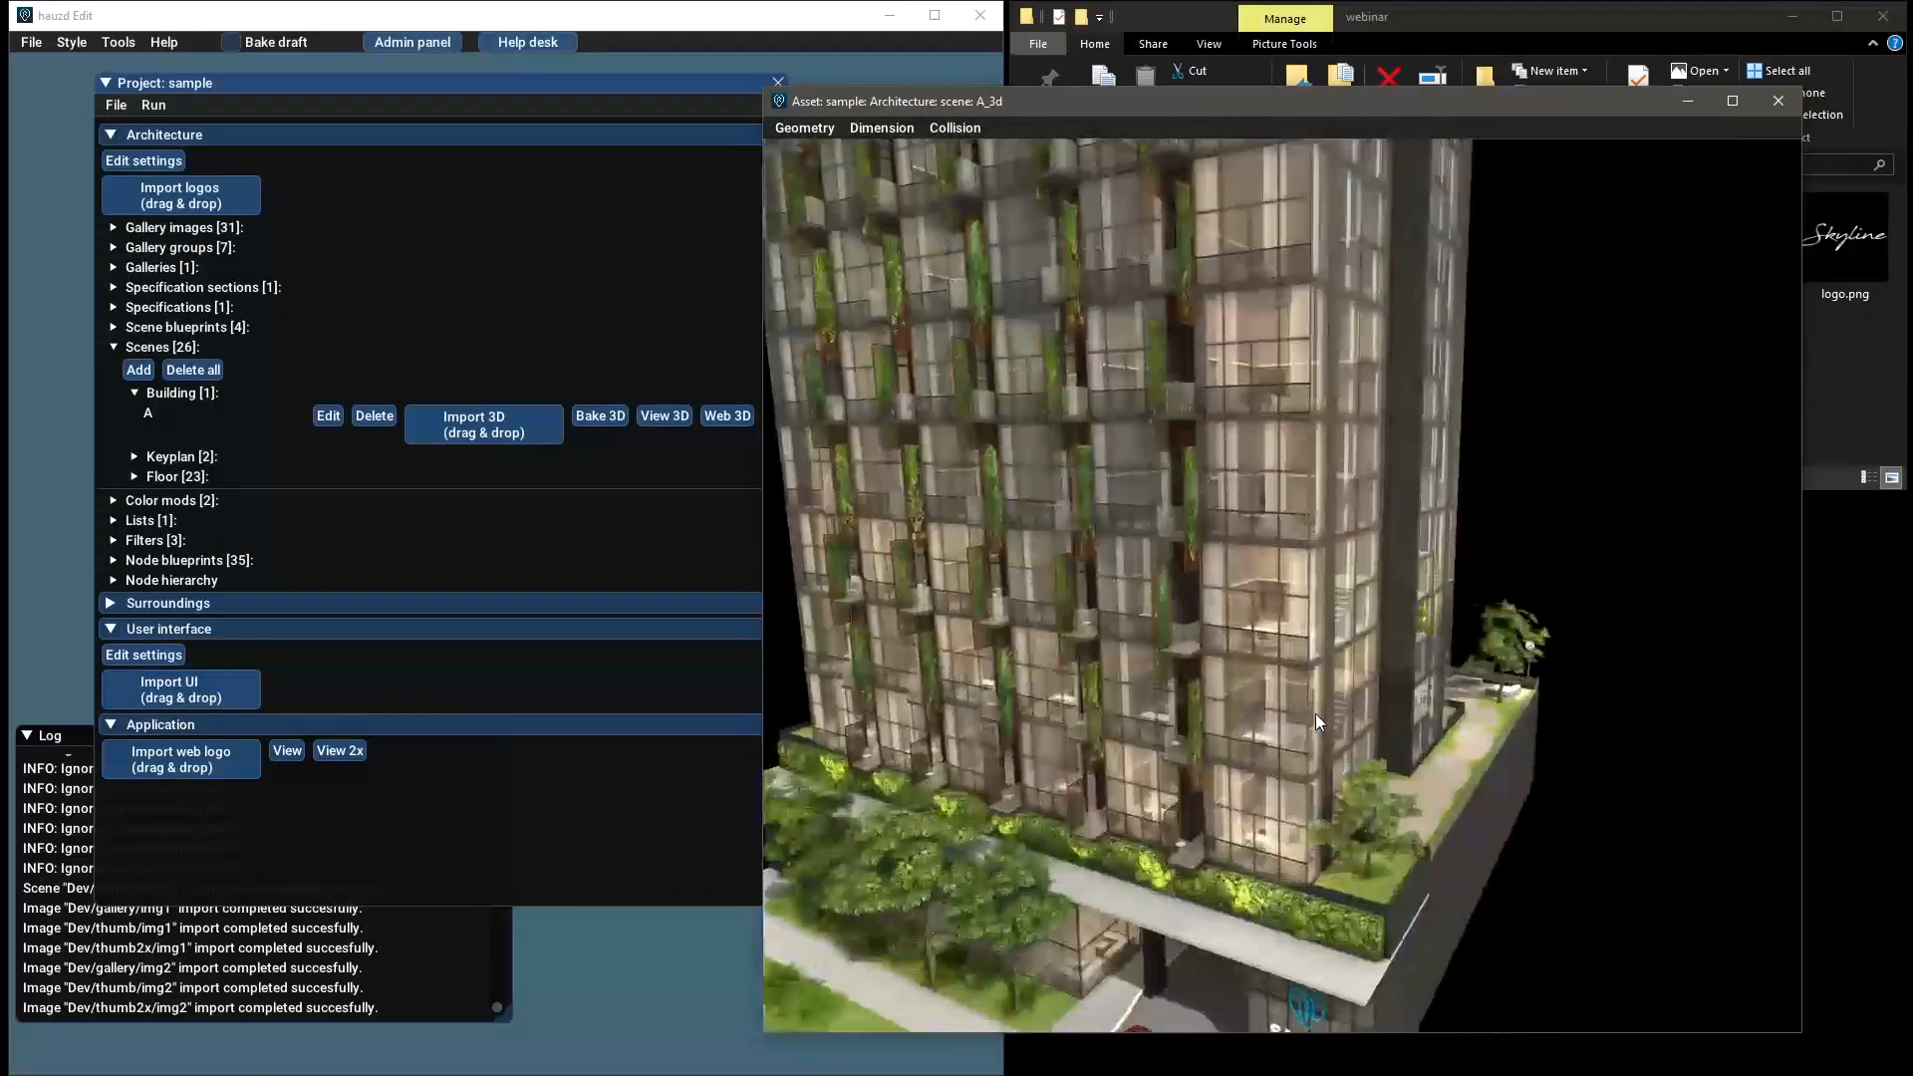
Separate the sample project window and the scene A 3D view so that they do not overlap
left_click_drag(508, 82, 441, 72)
left_click_drag(1402, 113, 1473, 116)
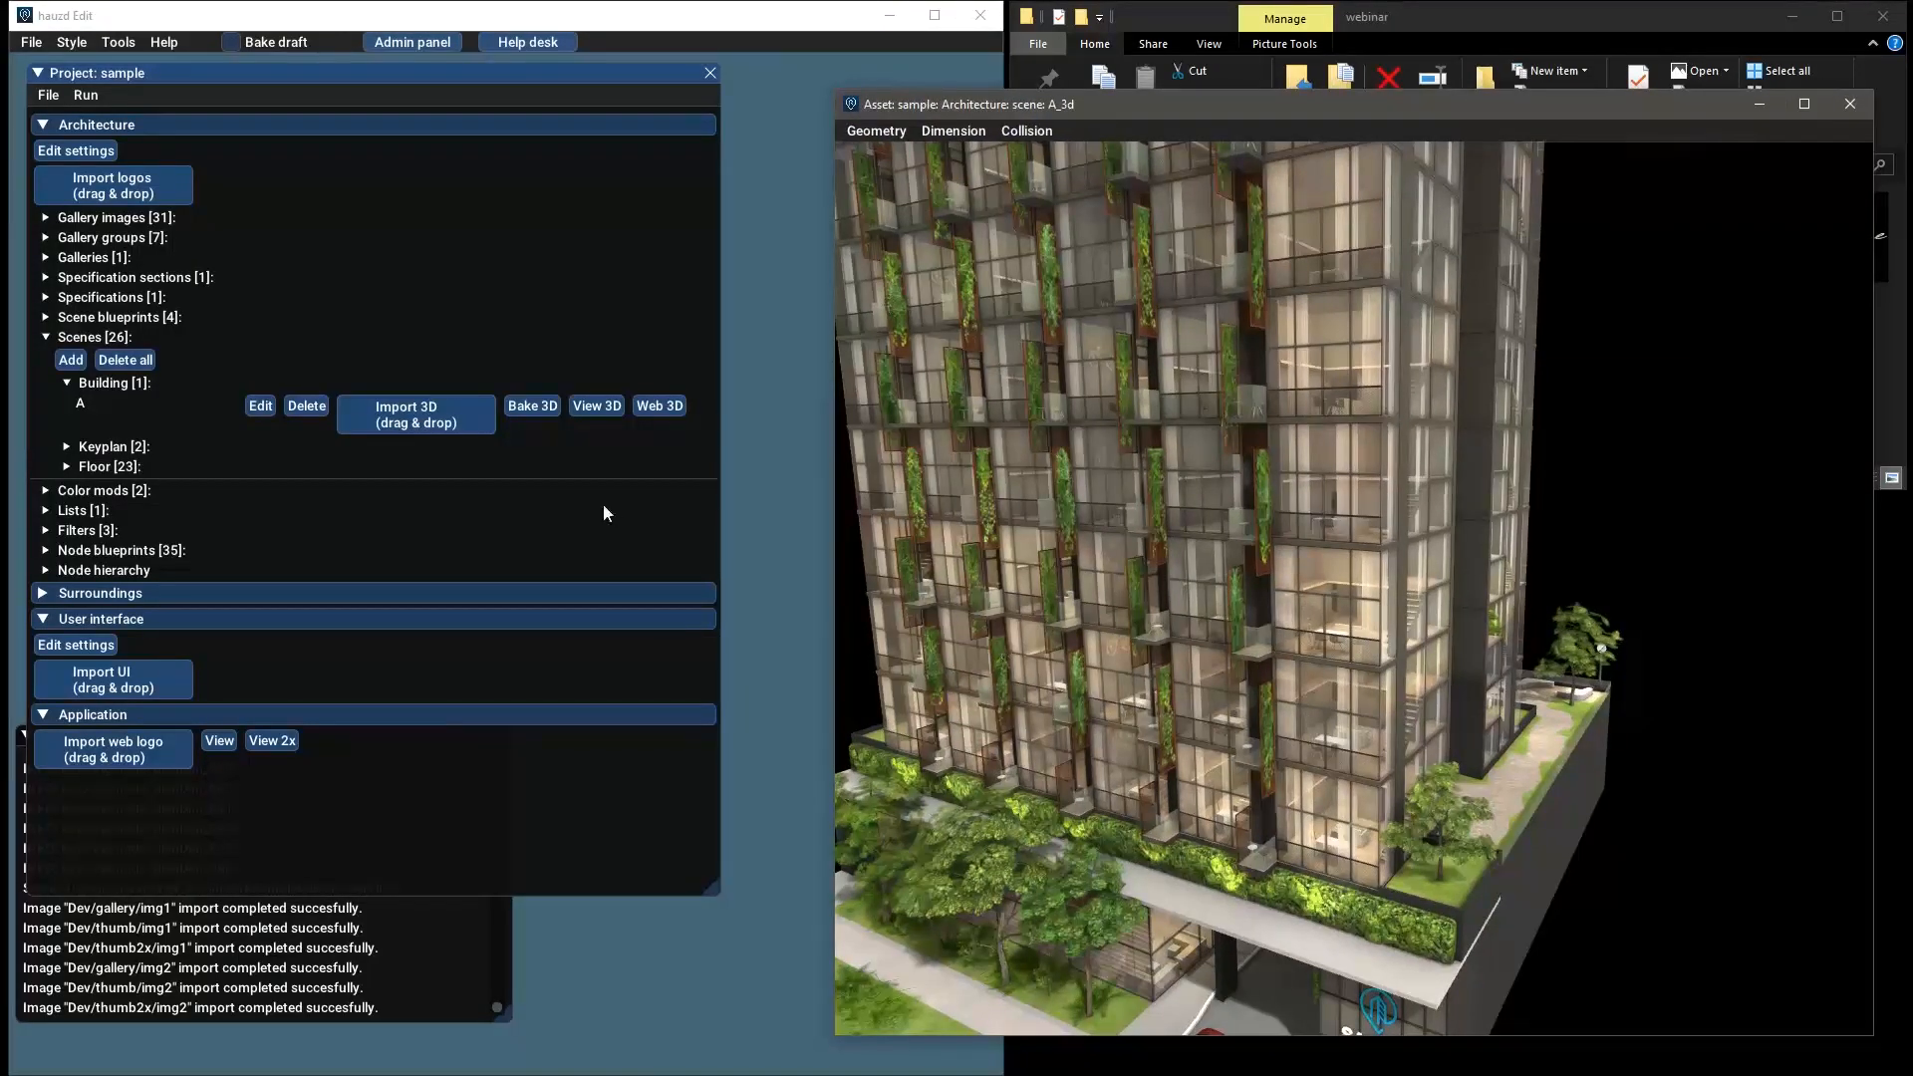
Open the BuildingBP scene blueprint's ambient occlusion and light baking settings, keeping the scene A 3D view beside them
left_click(160, 314)
left_click(148, 365)
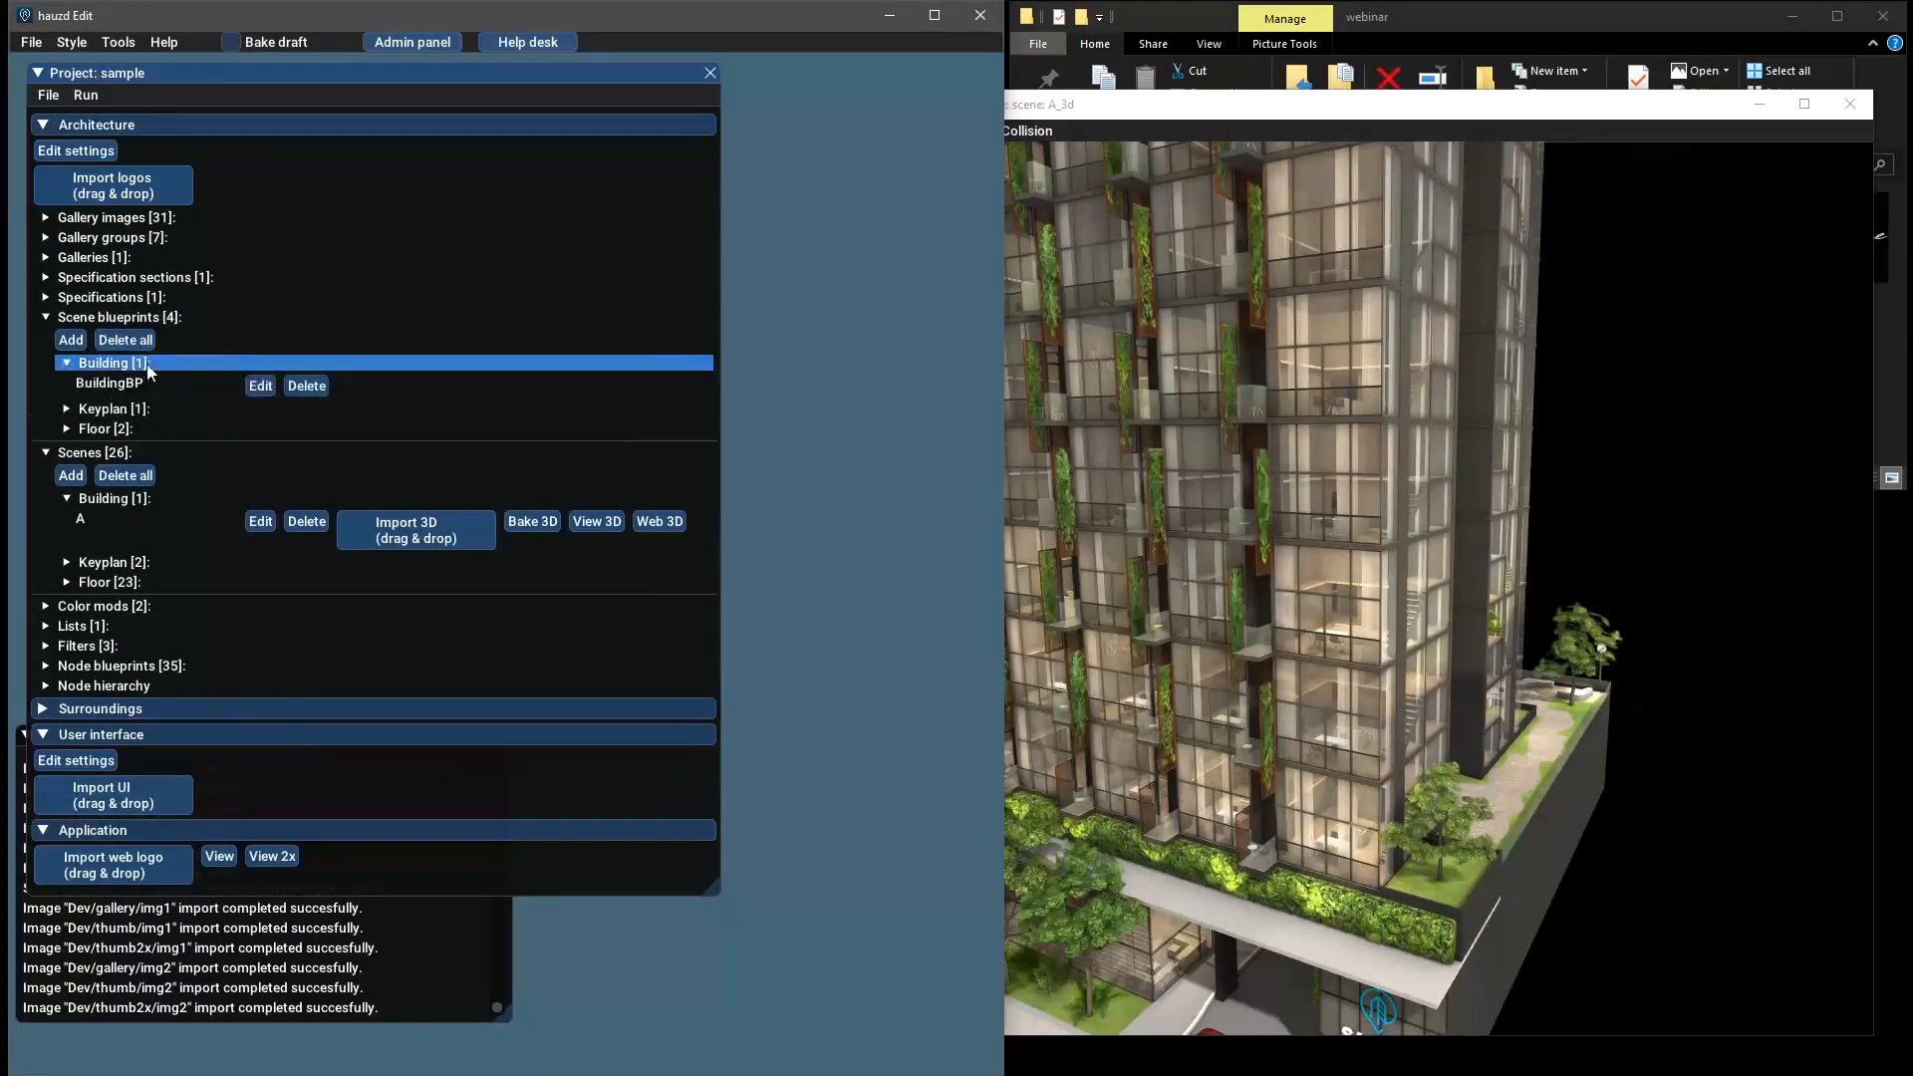
left_click(1279, 570)
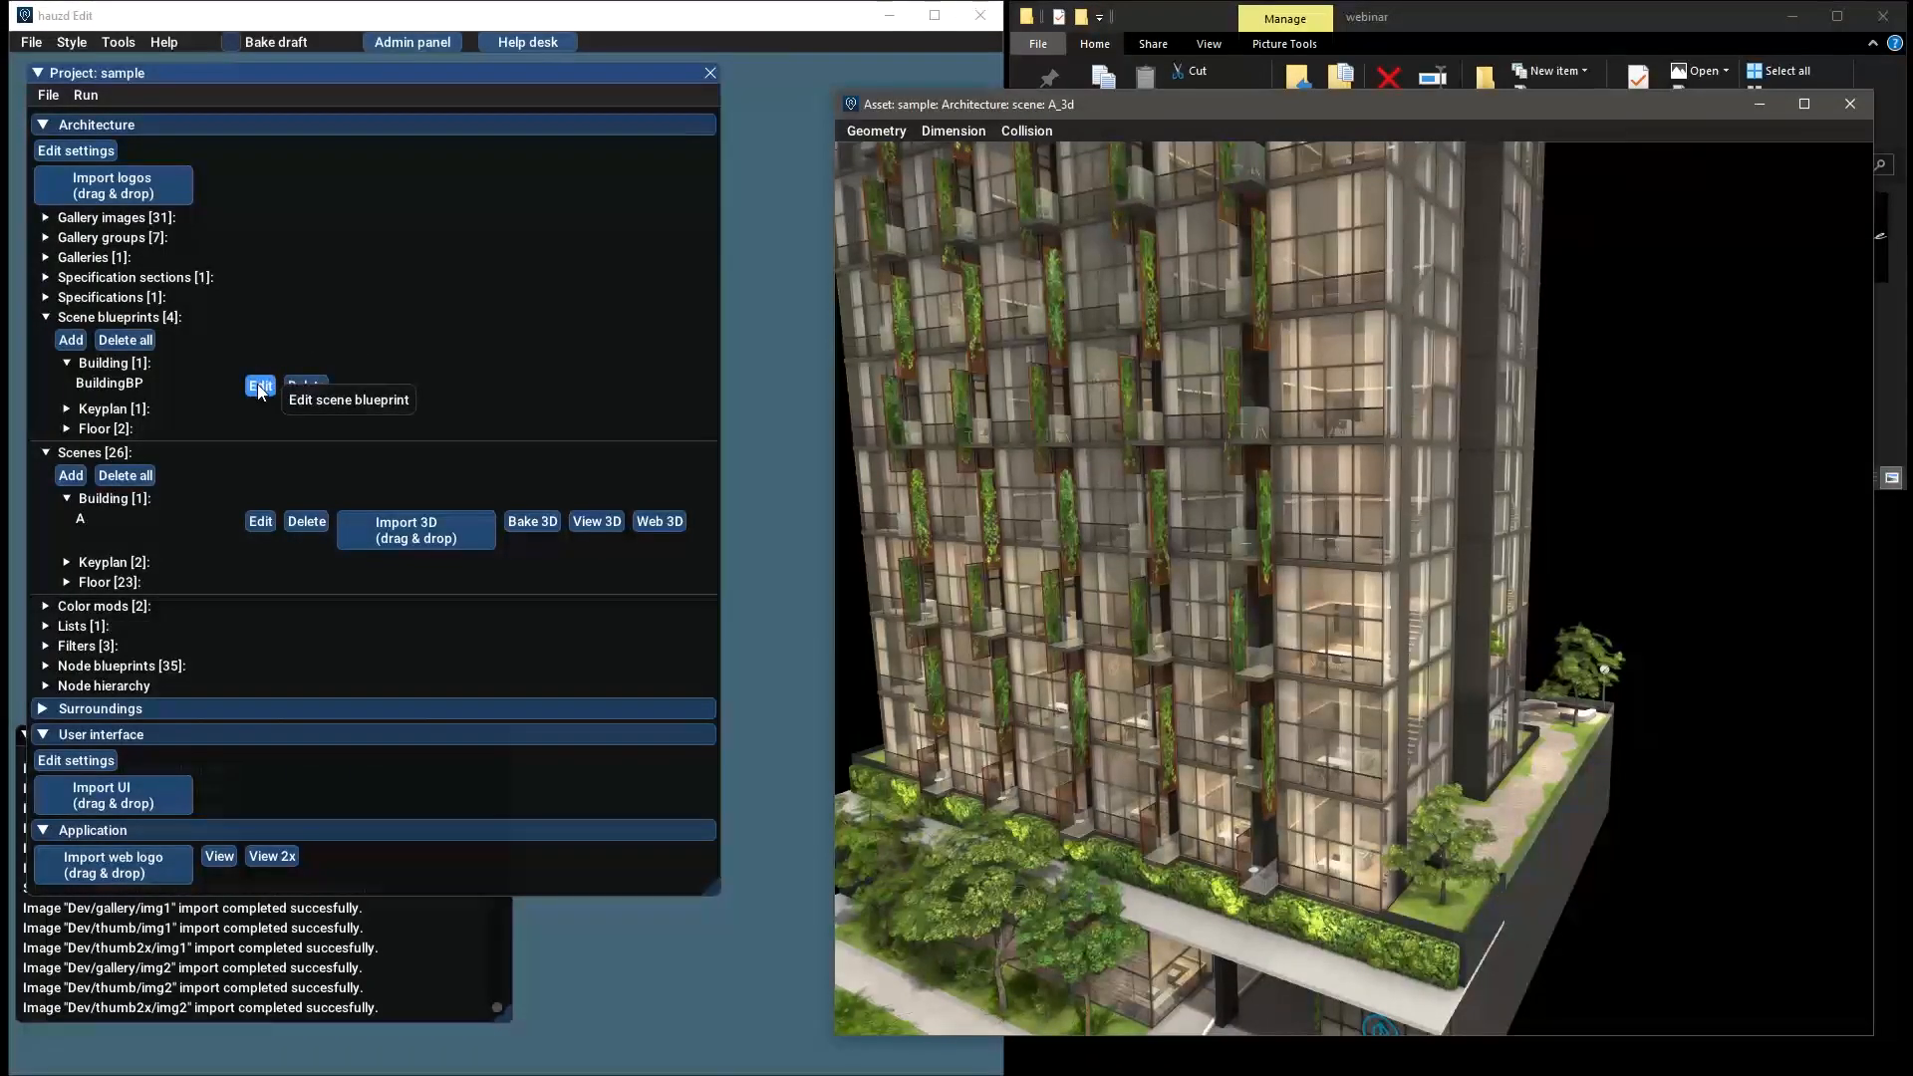
left_click_drag(1158, 613, 1158, 580)
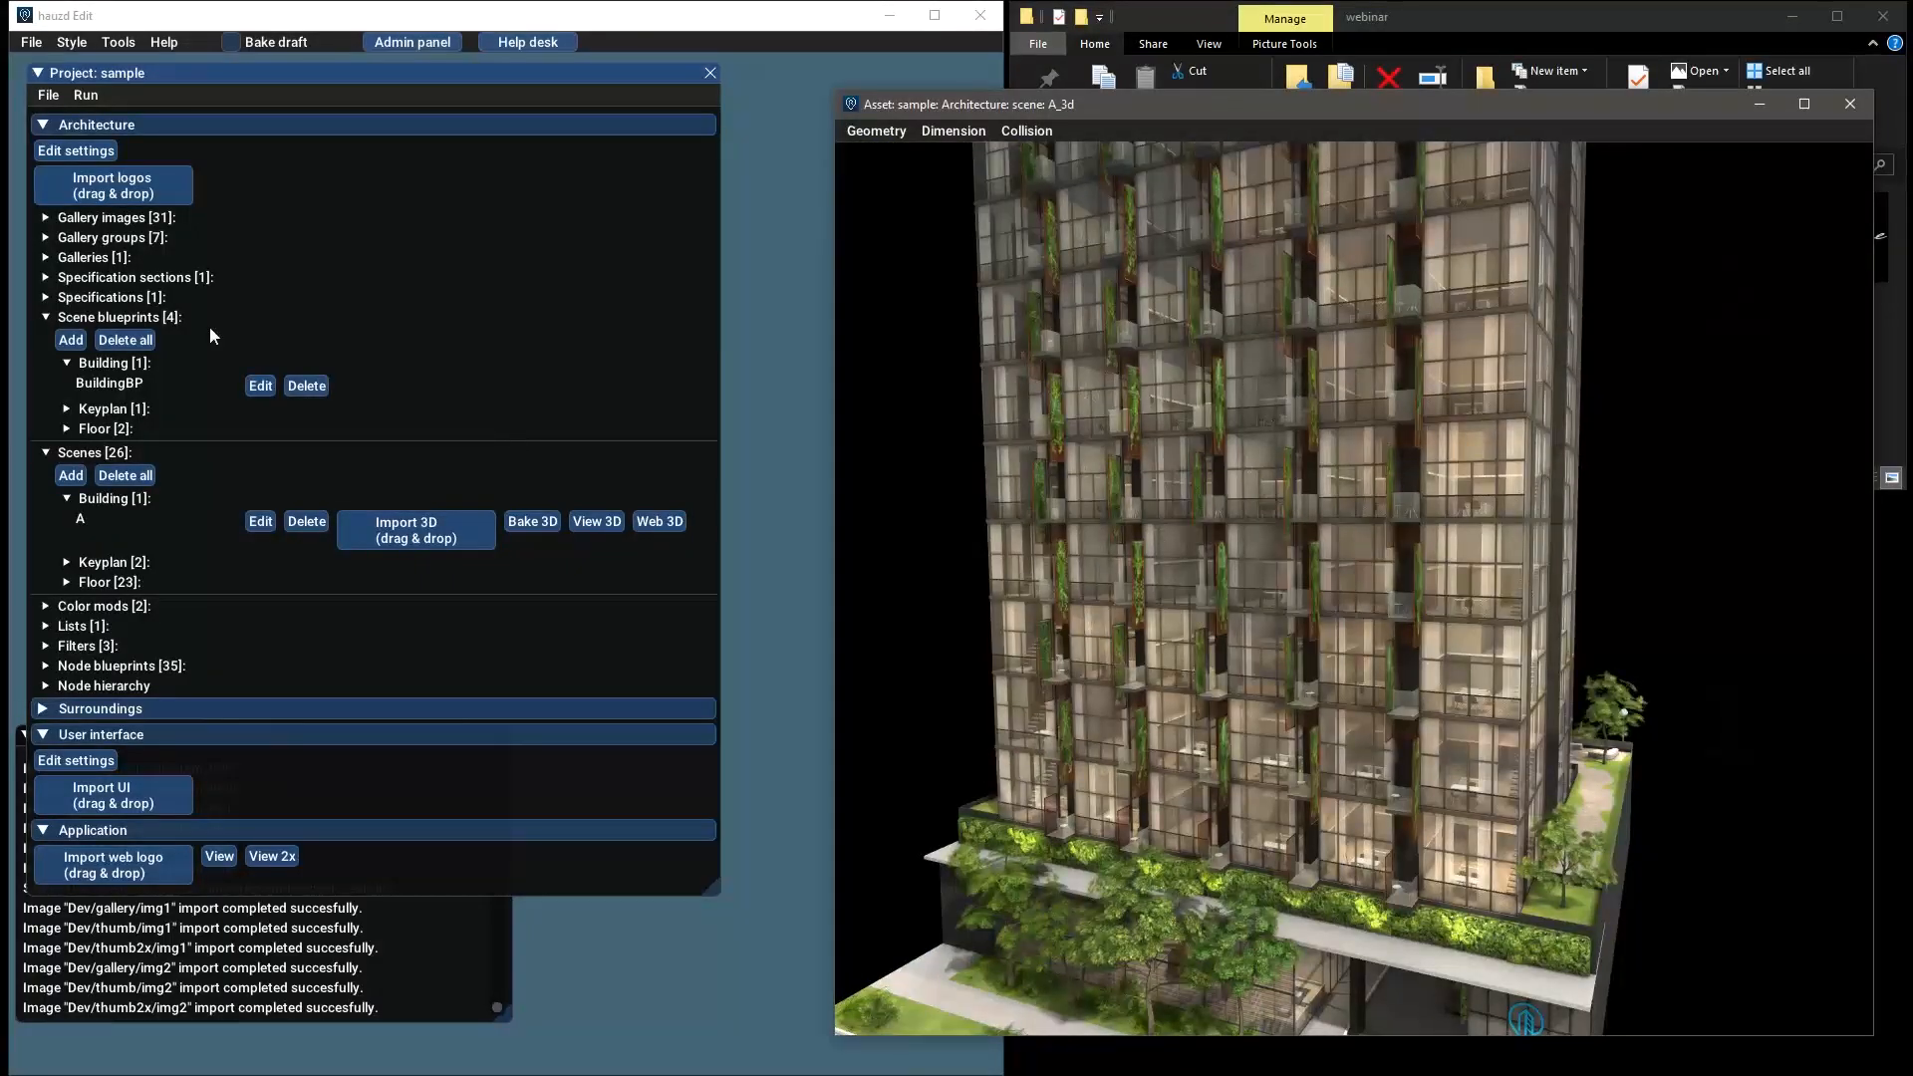
left_click_drag(1179, 116, 1203, 84)
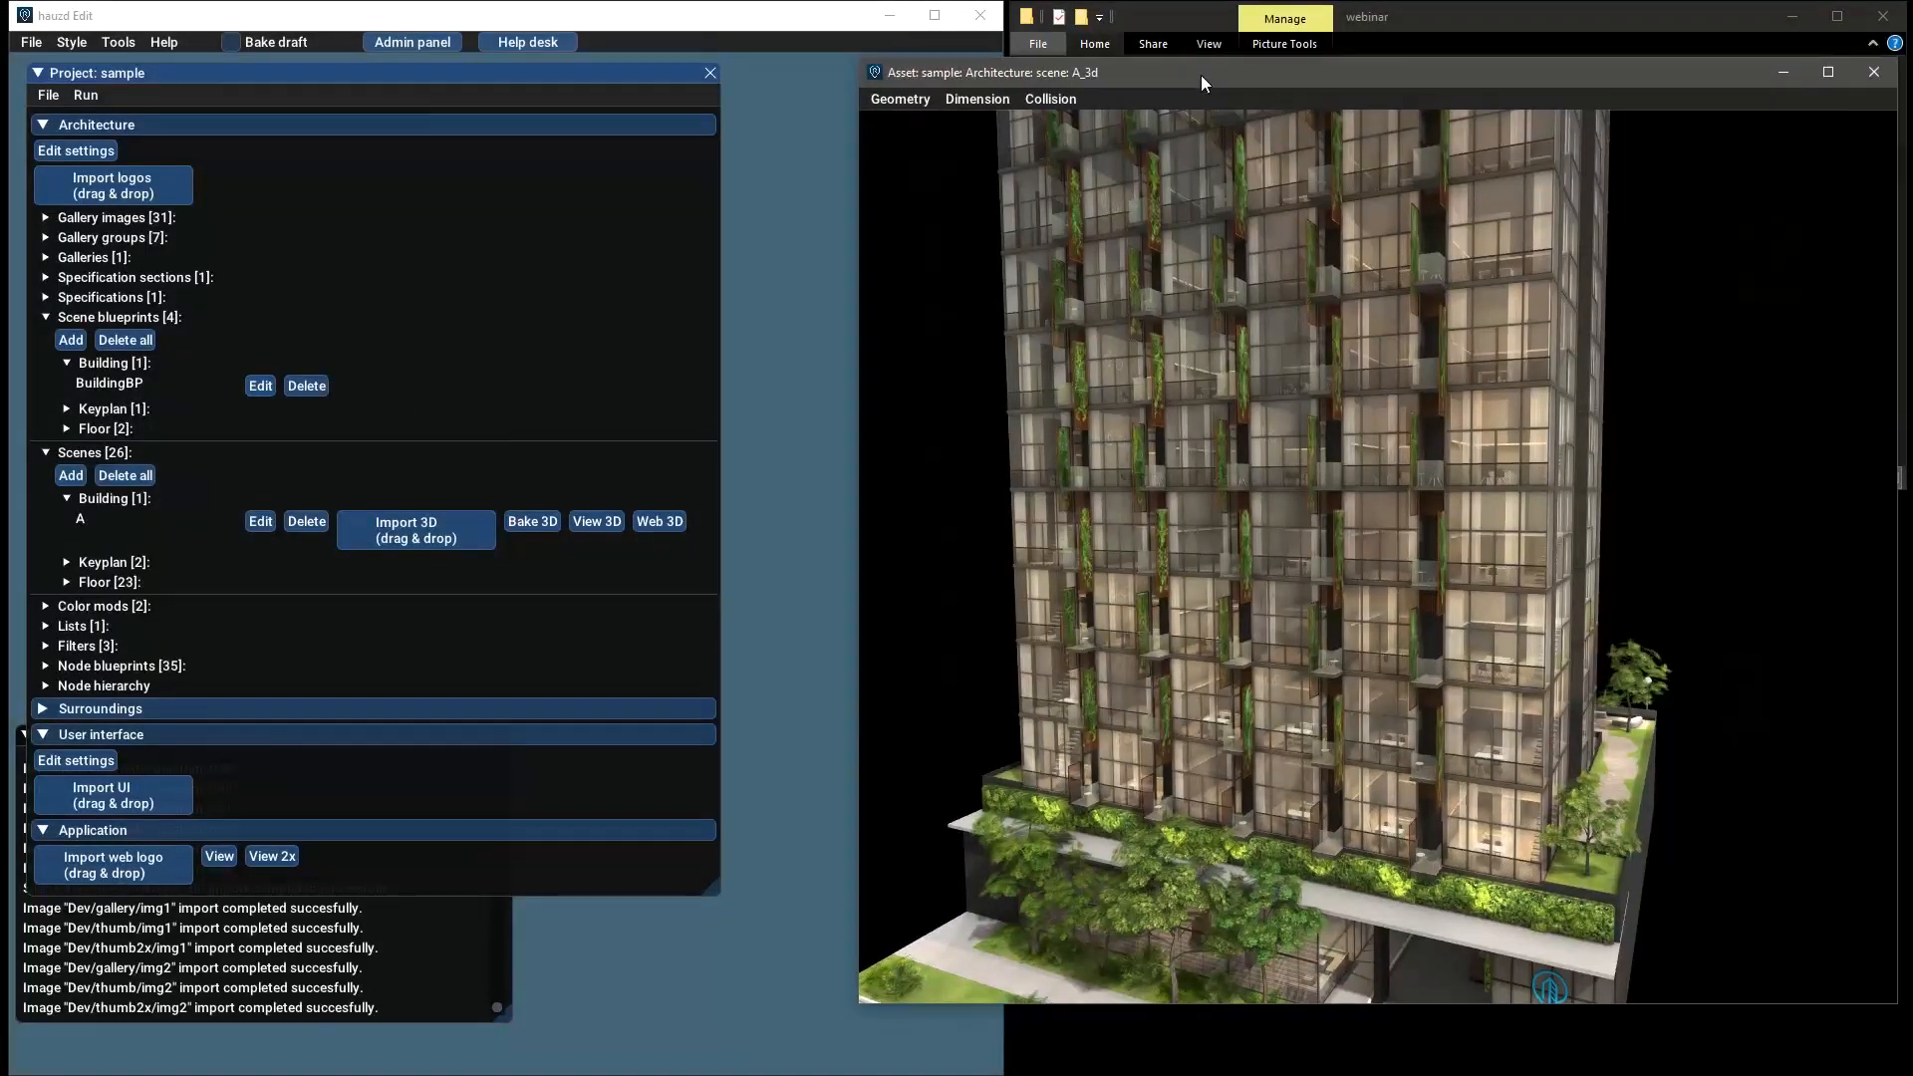
left_click(259, 386)
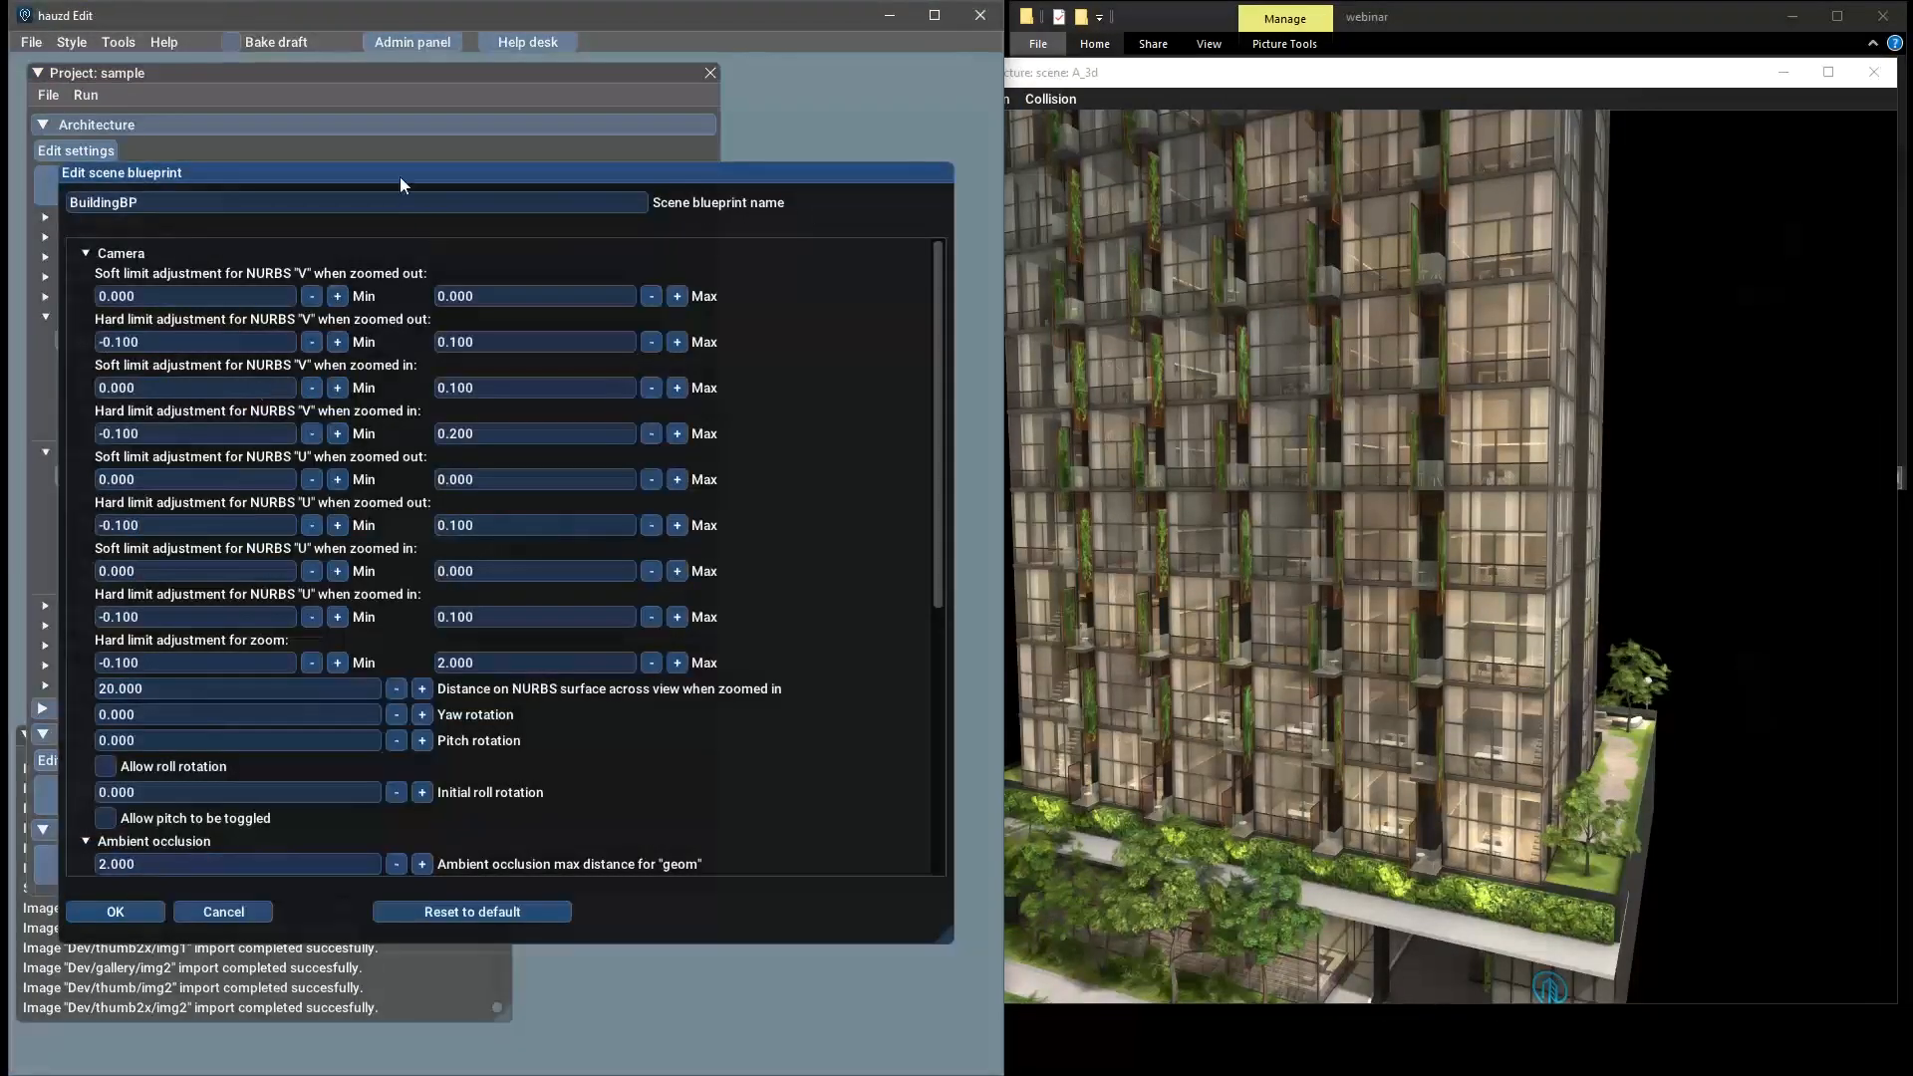
left_click_drag(398, 176, 399, 152)
scroll(272, 612, "down", 5)
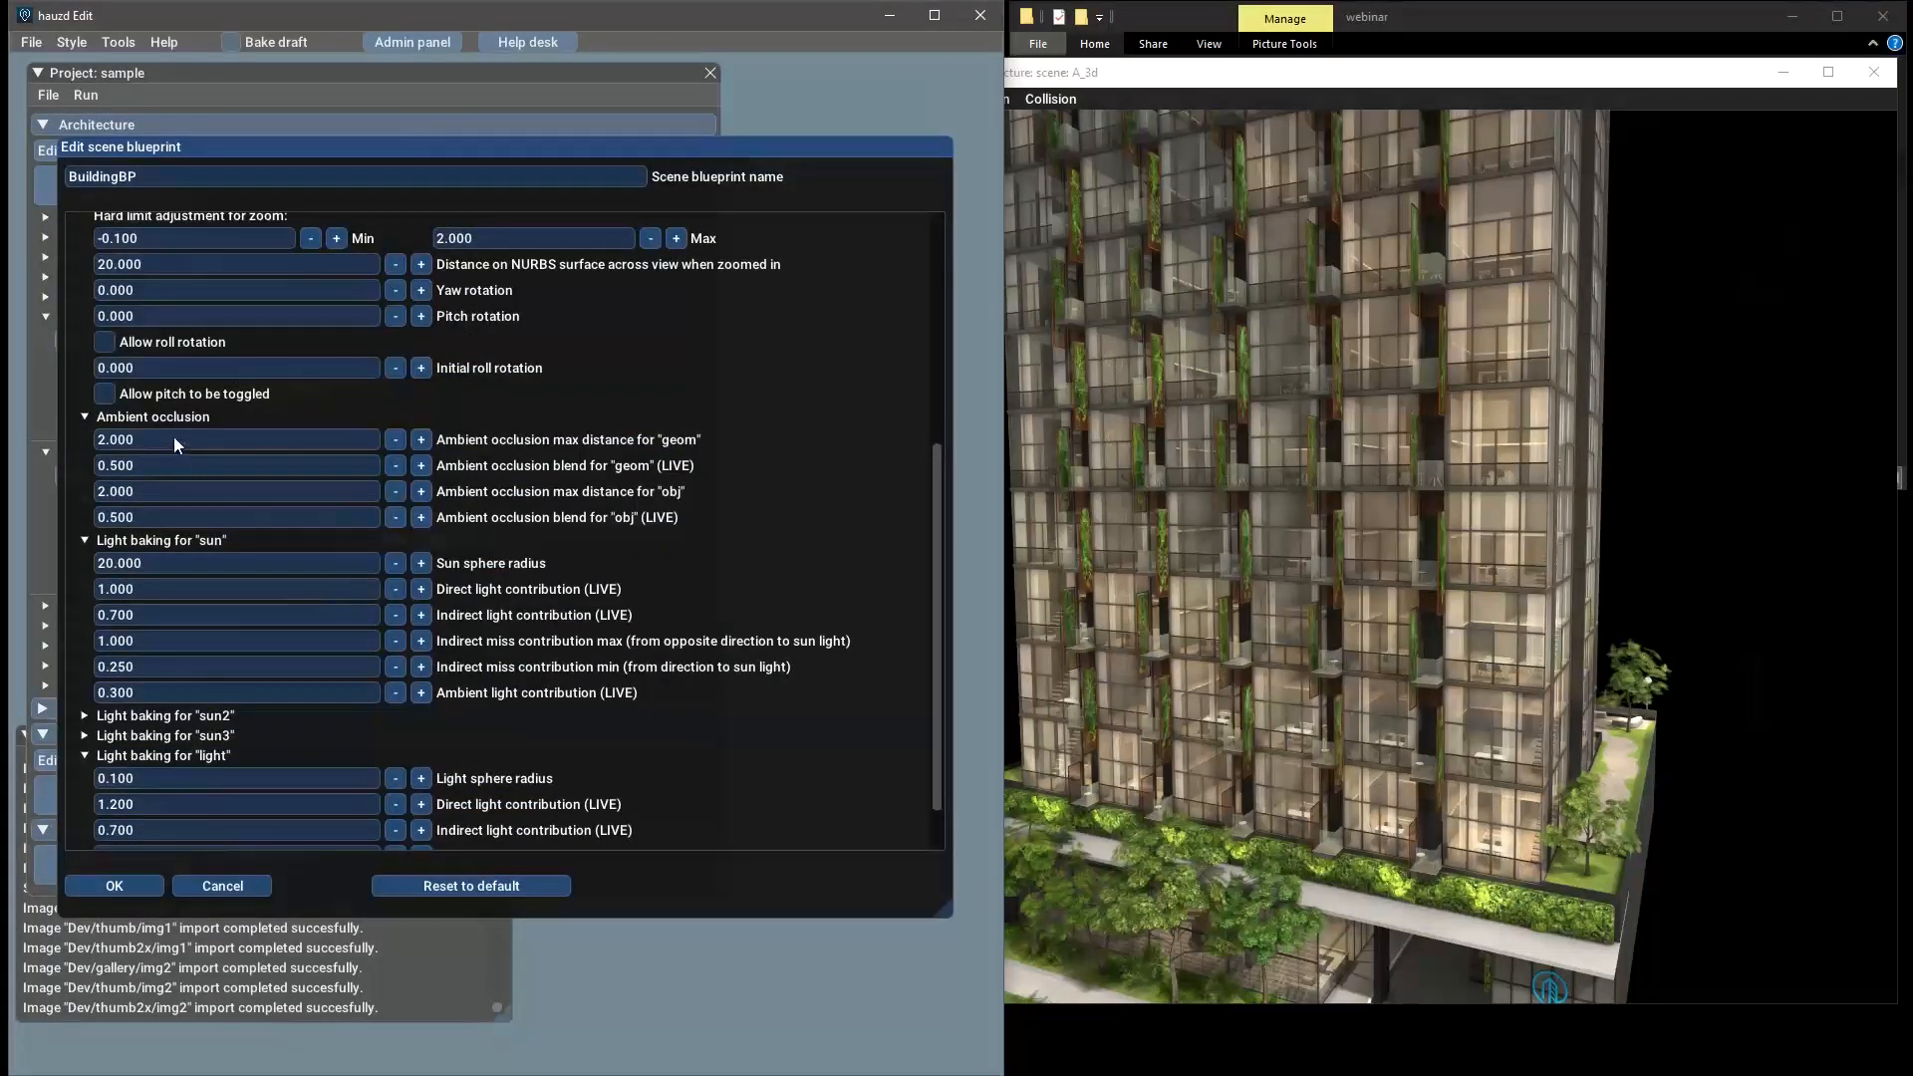
Try a direct light contribution of 10 for the "sun" light baking in BuildingBP, and reduce it to 2
left_click(1360, 500)
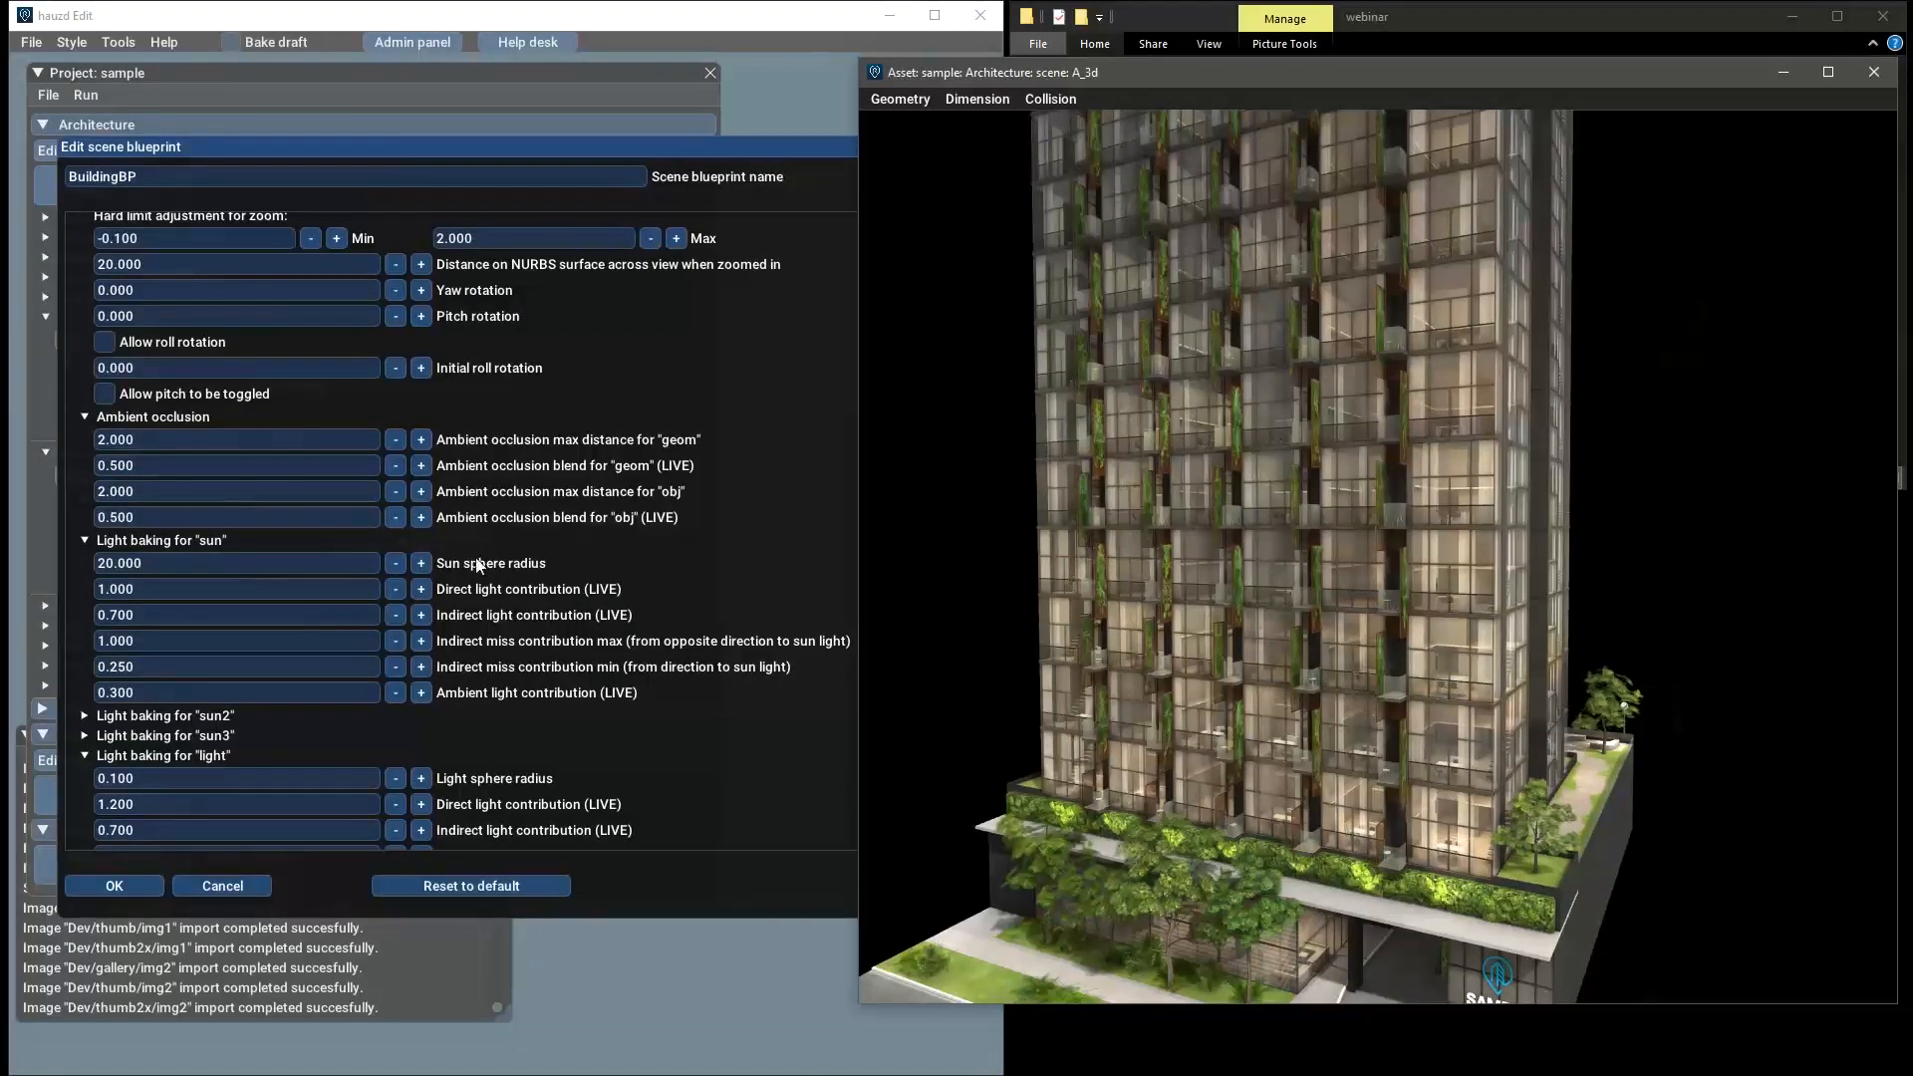
left_click(223, 589)
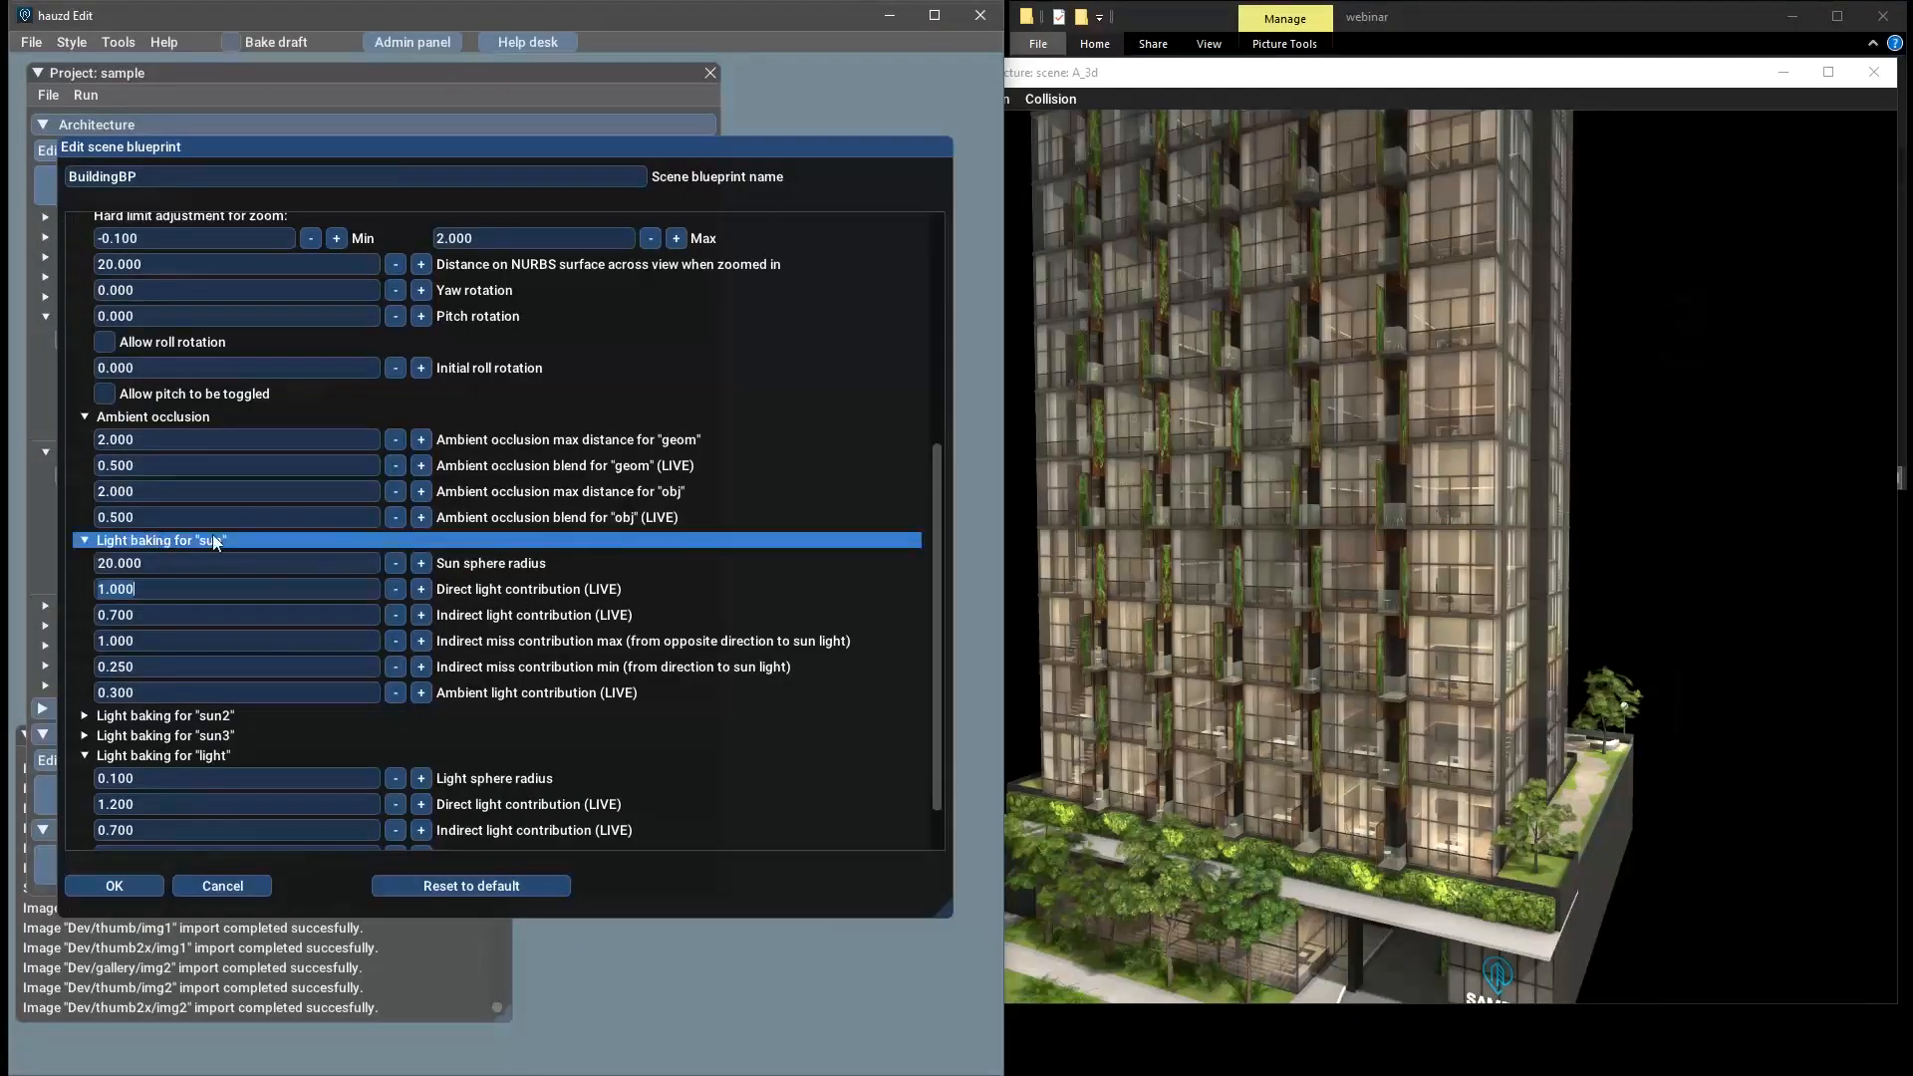
type("10")
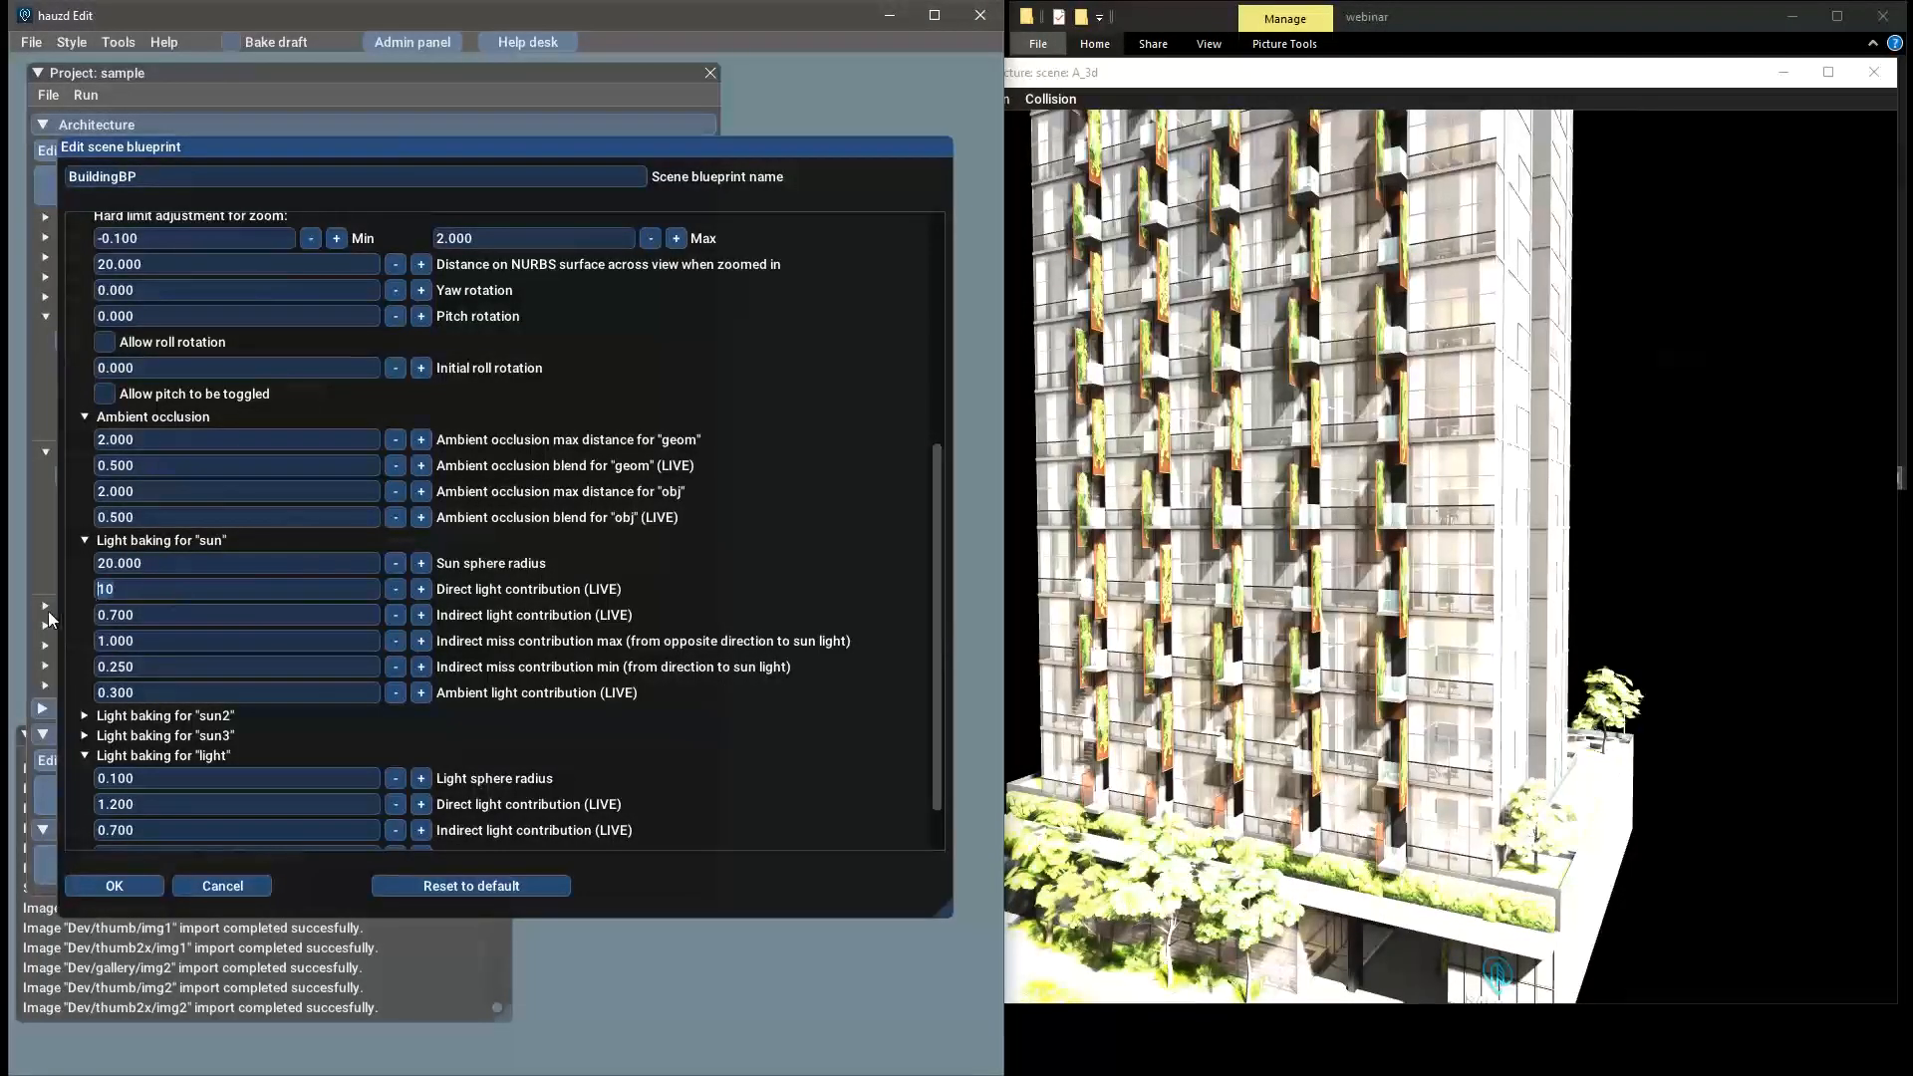
type("2")
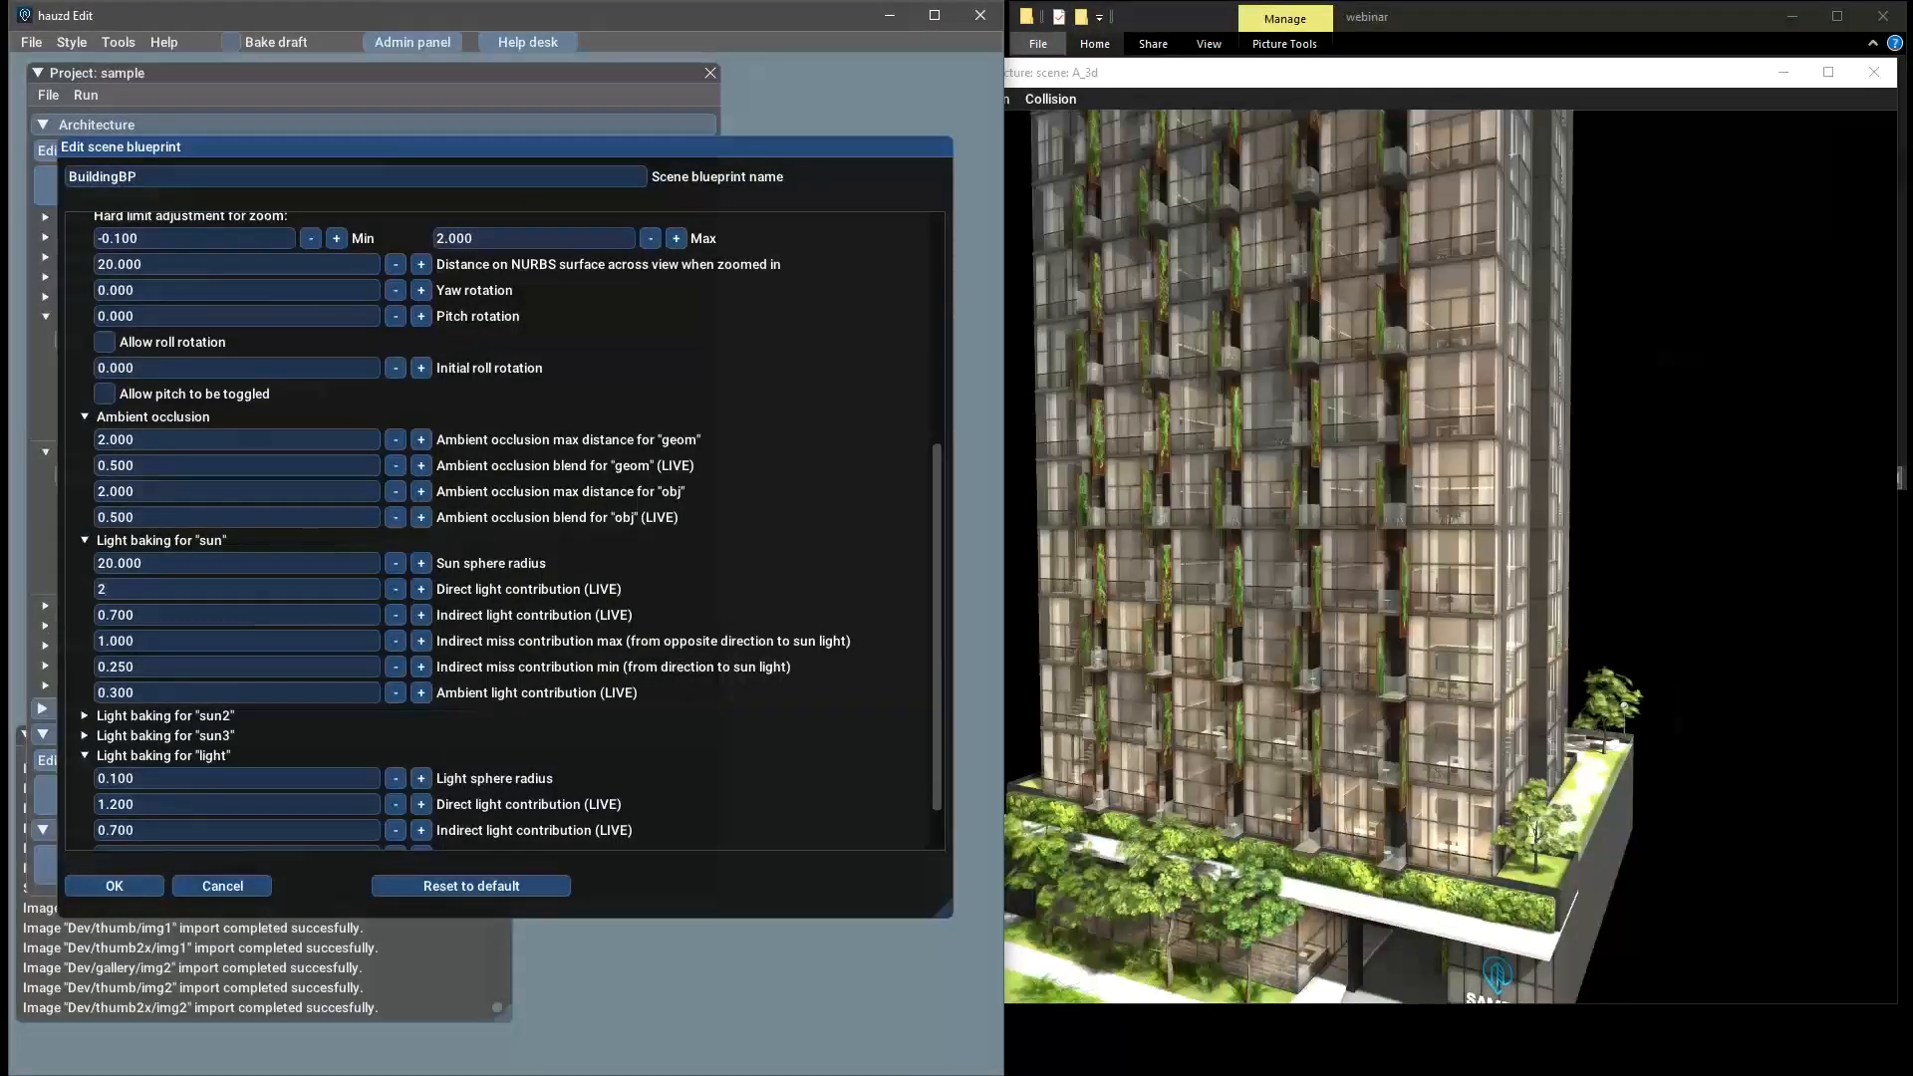
Try an indirect light contribution of 2 for the "sun" light baking, and return it to 0.7
left_click(335, 624)
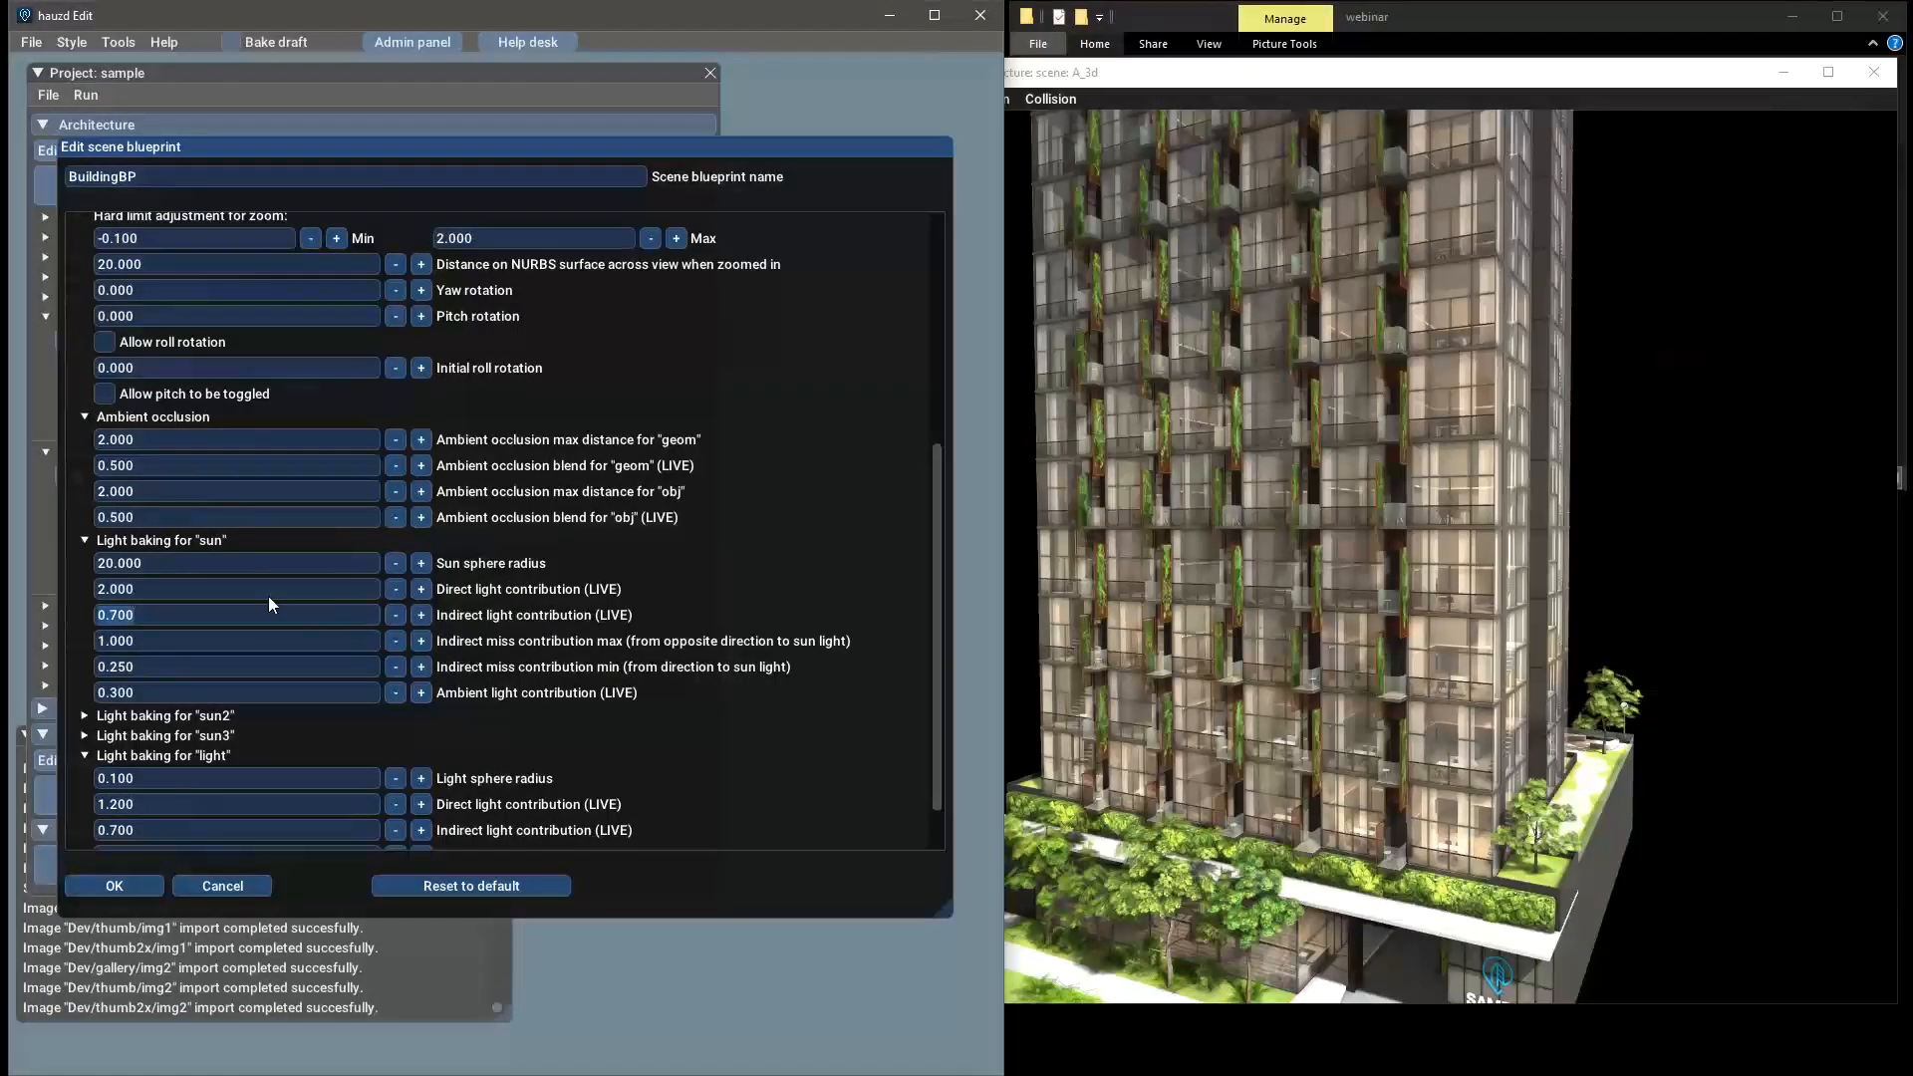
type("2")
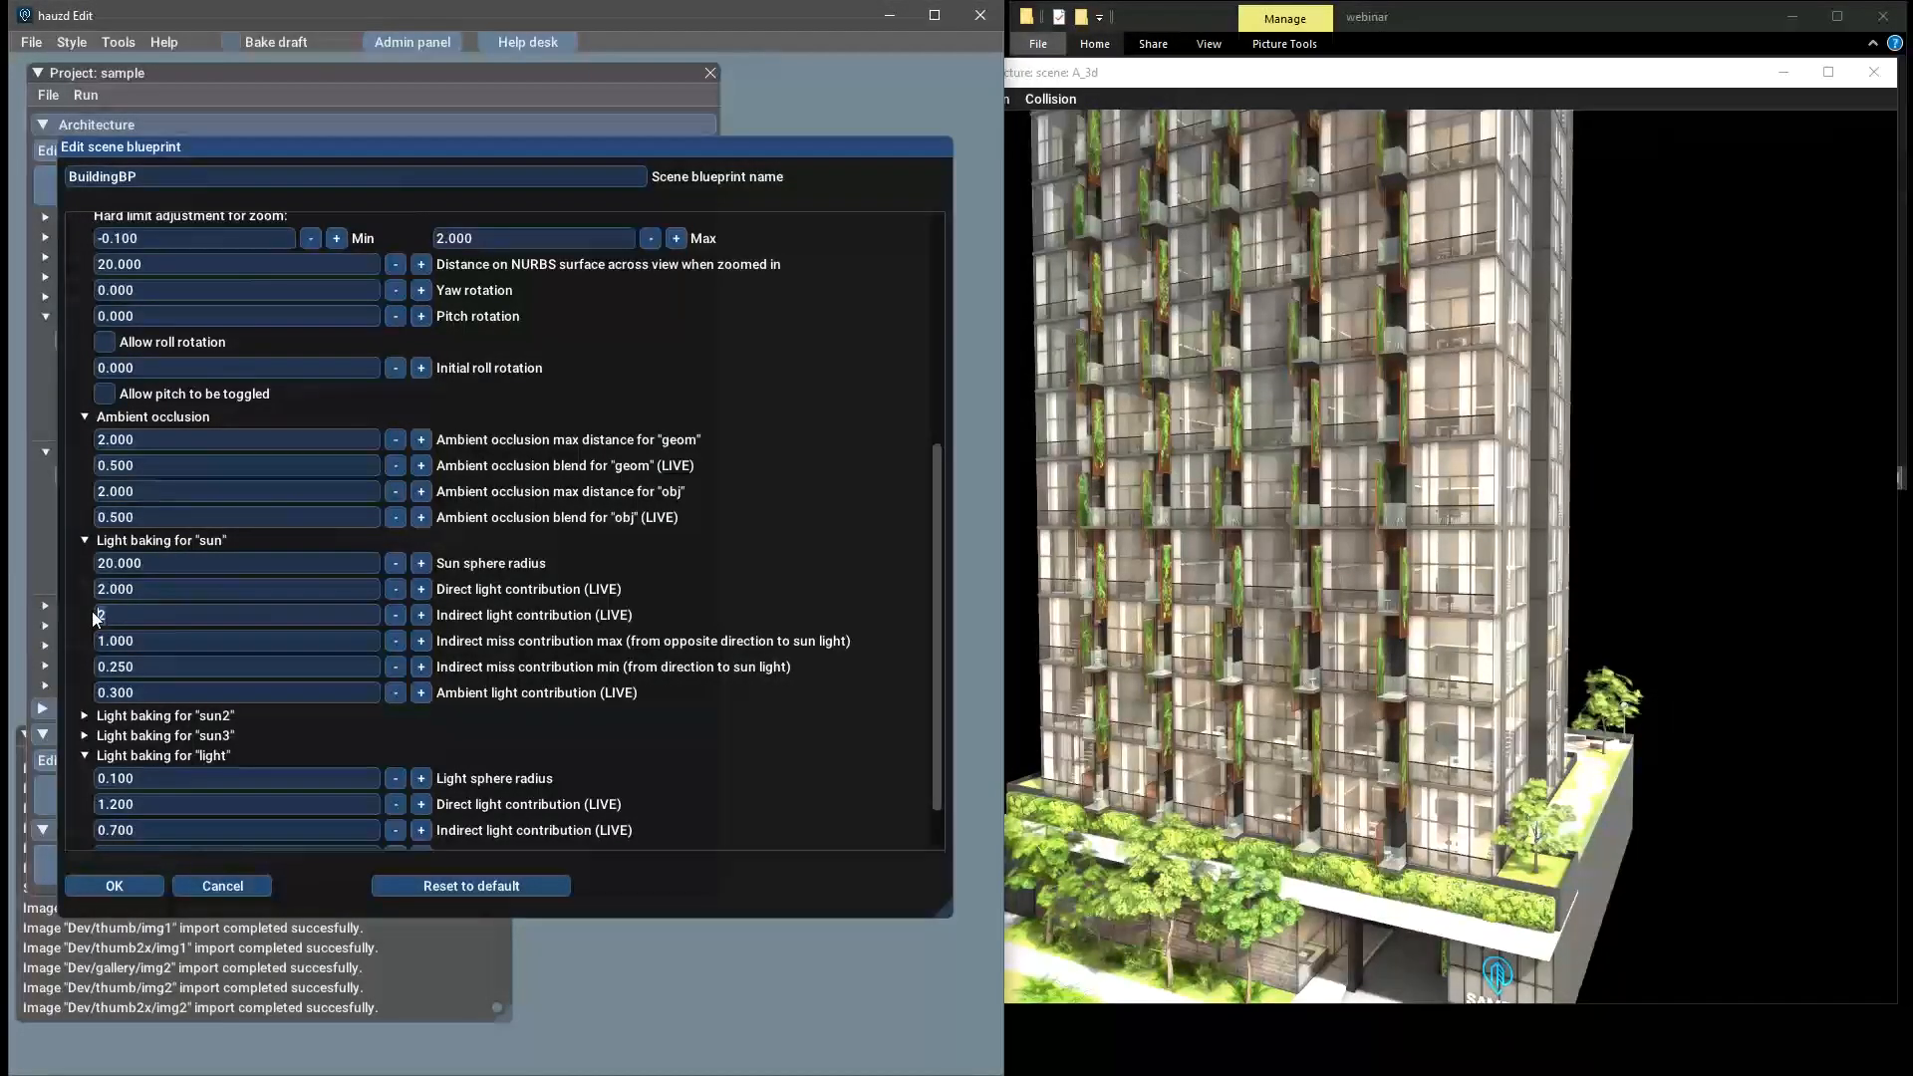
key("BackSpace")
type("0.7")
Try an ambient light contribution of 1 for the "sun" light baking, and return it to 0.3
left_click(217, 642)
left_click(191, 693)
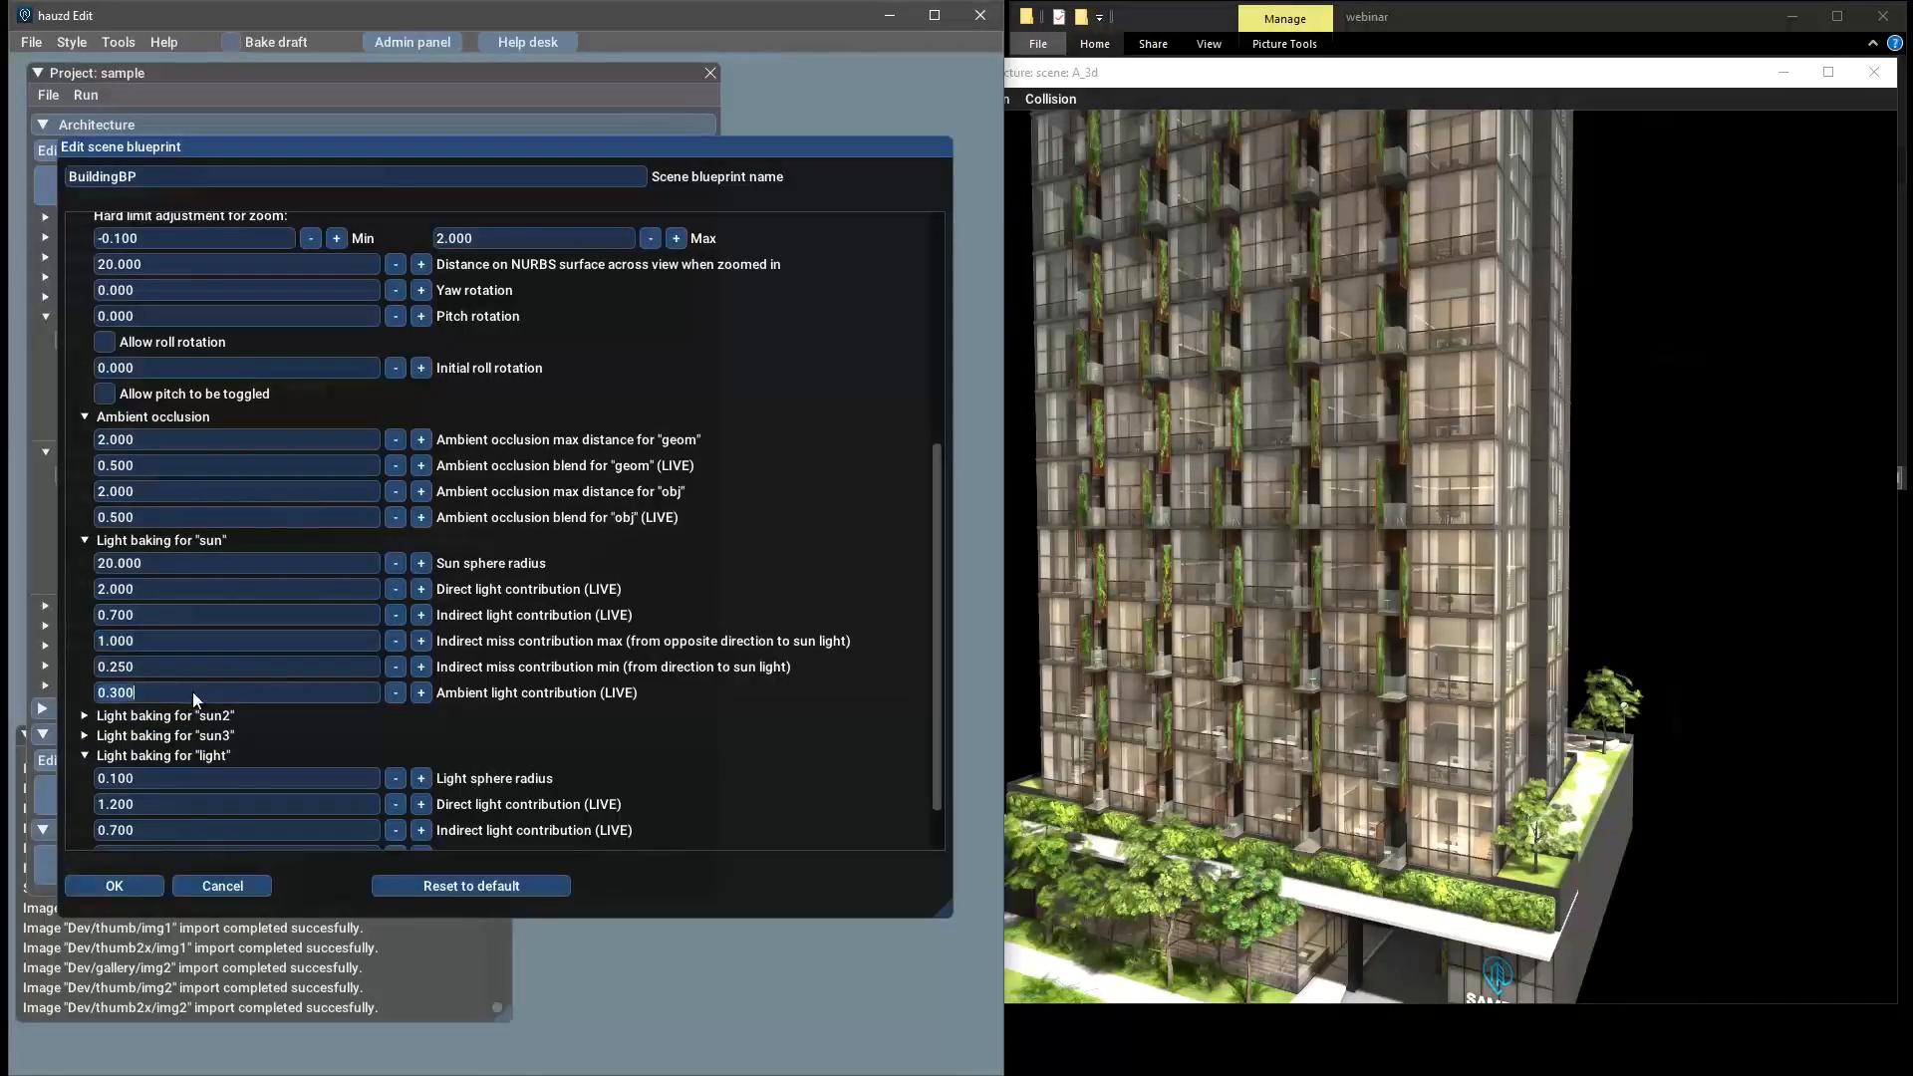
type("1")
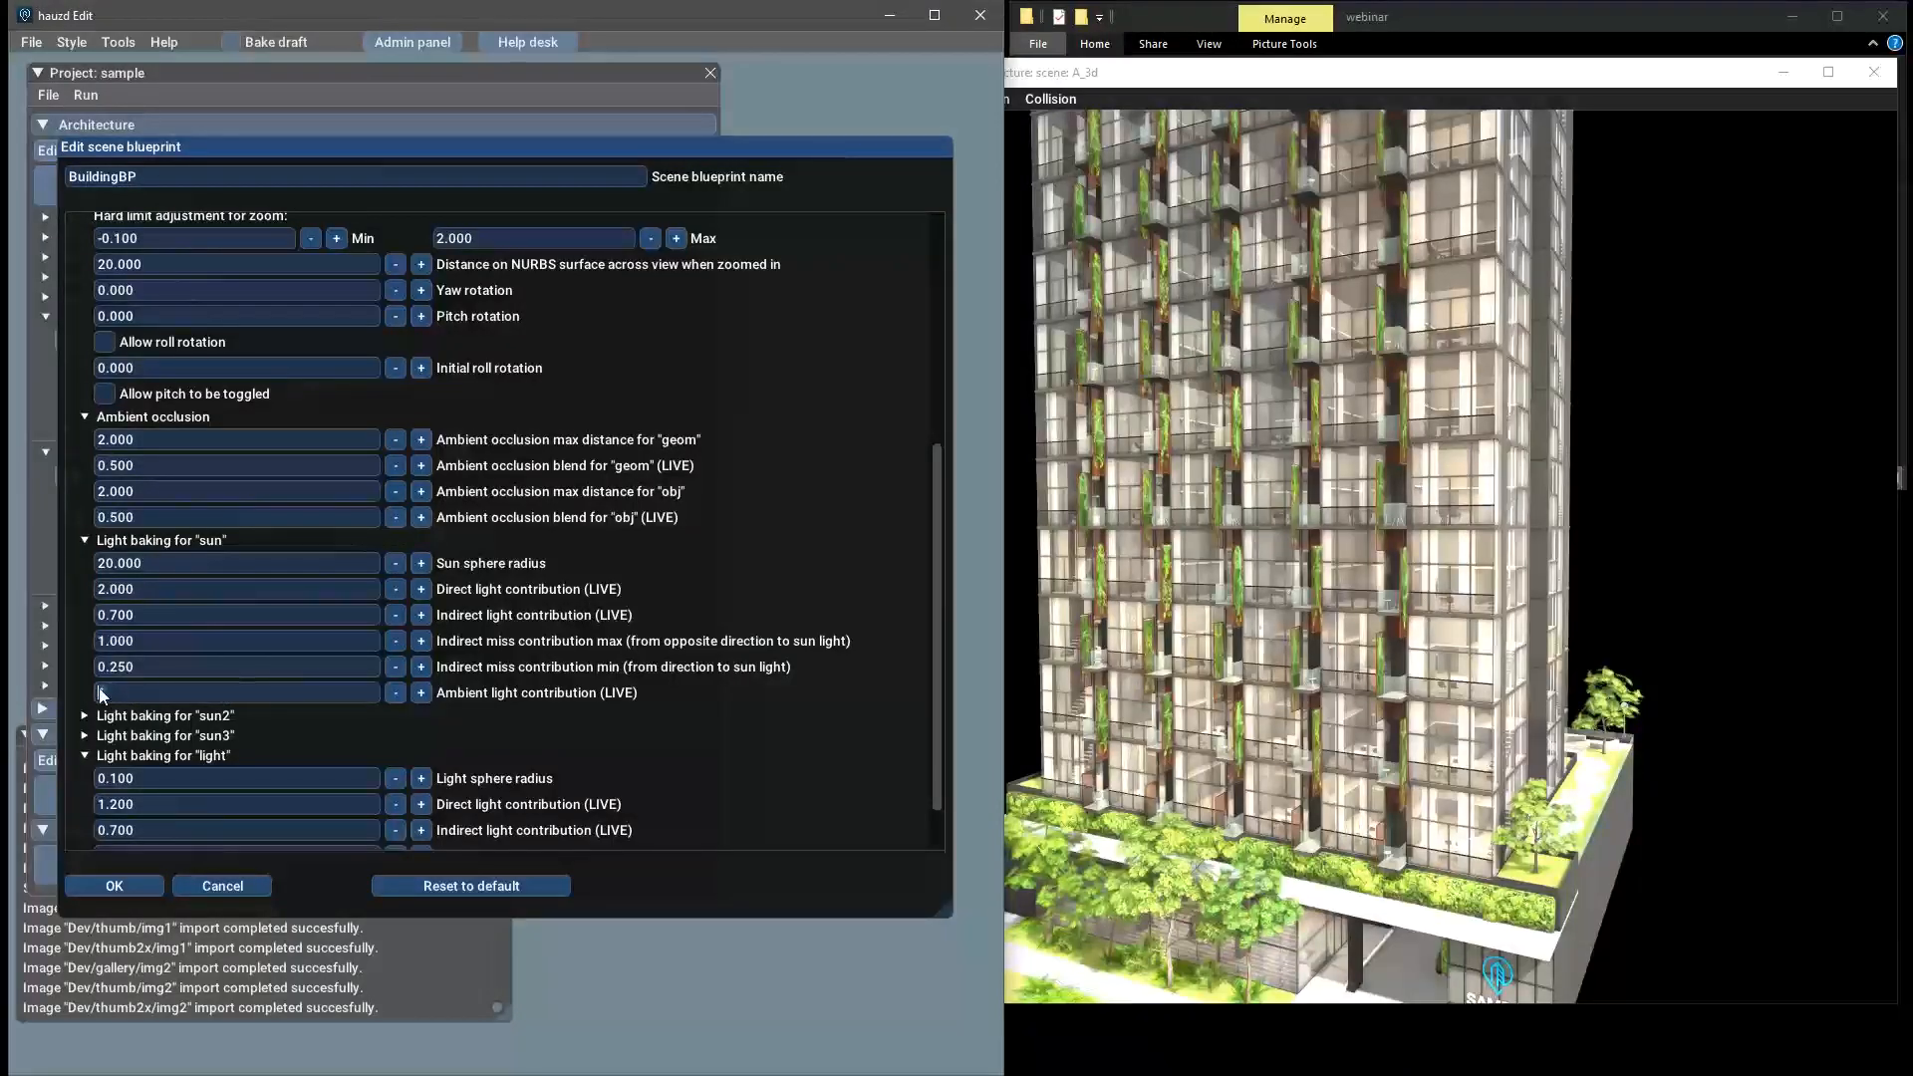
type("0.3")
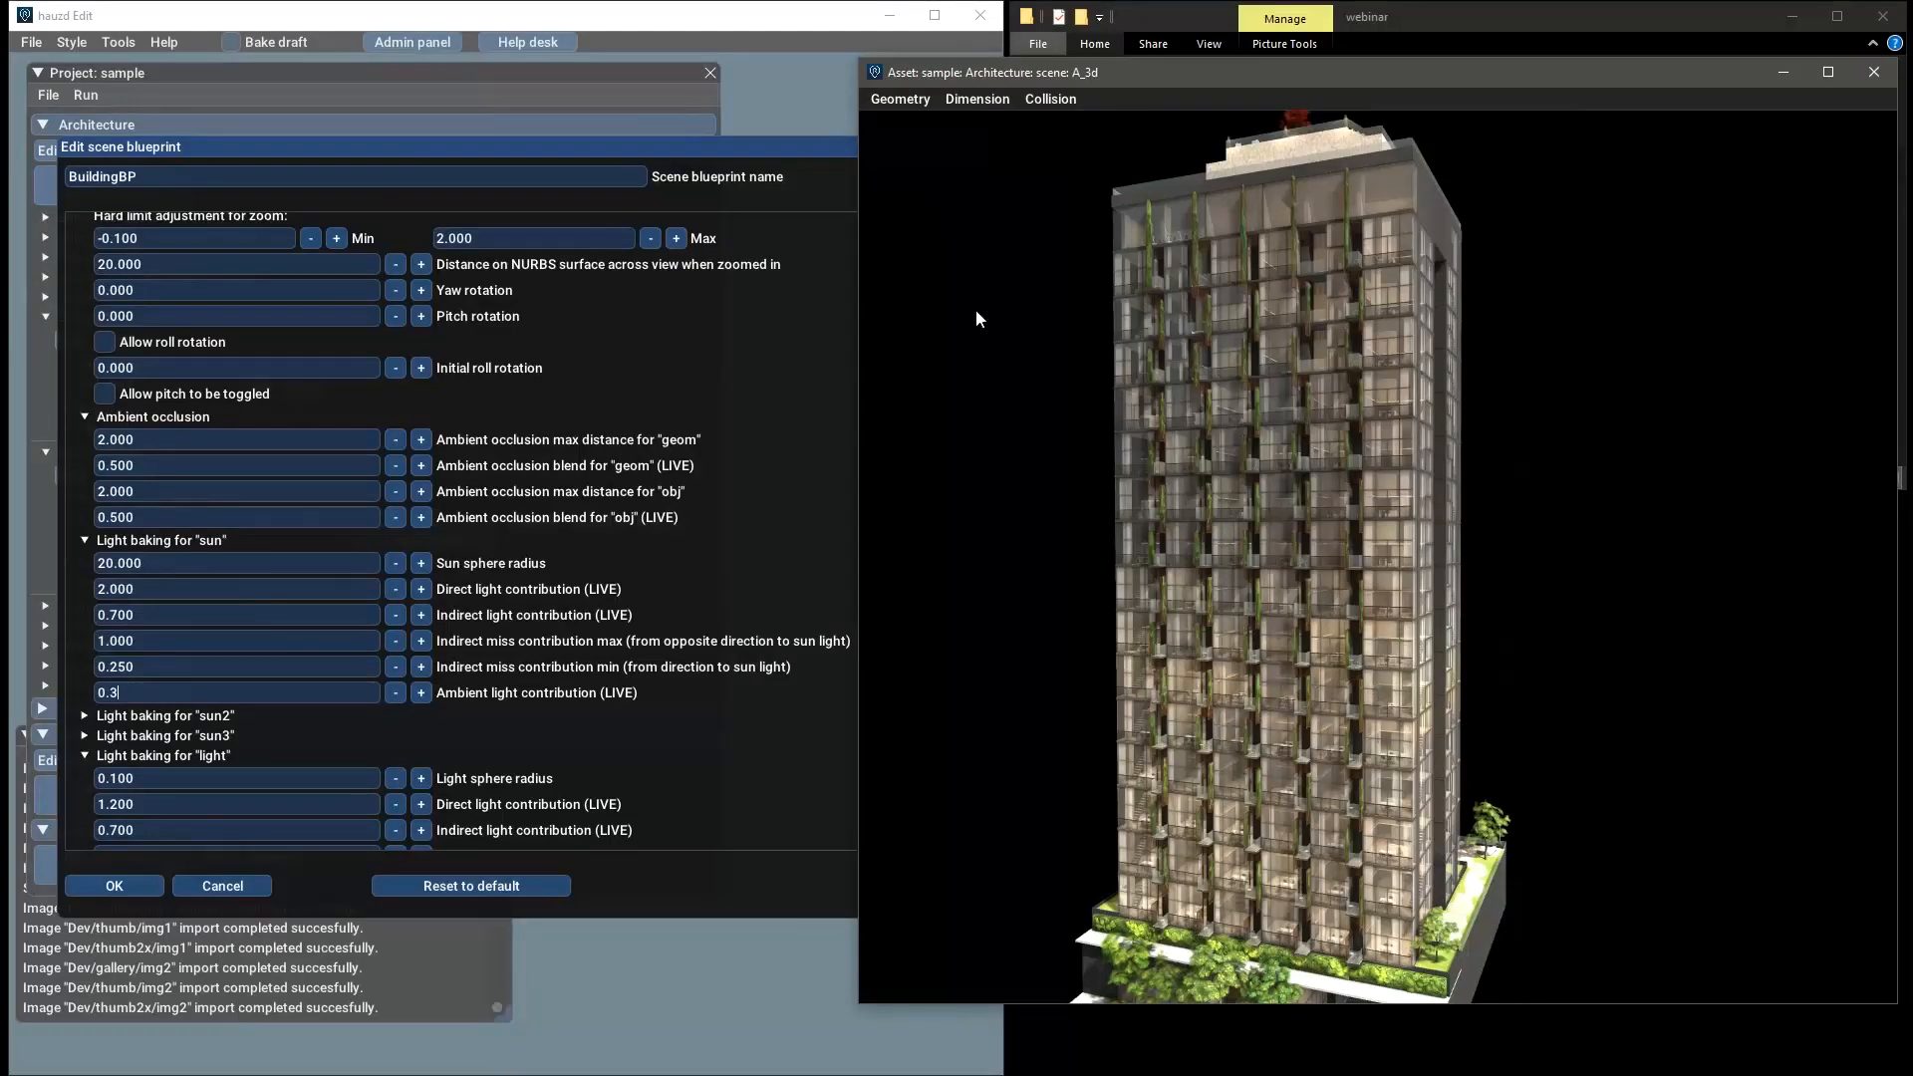
Try direct light contributions of 2 and 10 for the "light" light baking, and check the tower's interior lighting
left_click(691, 152)
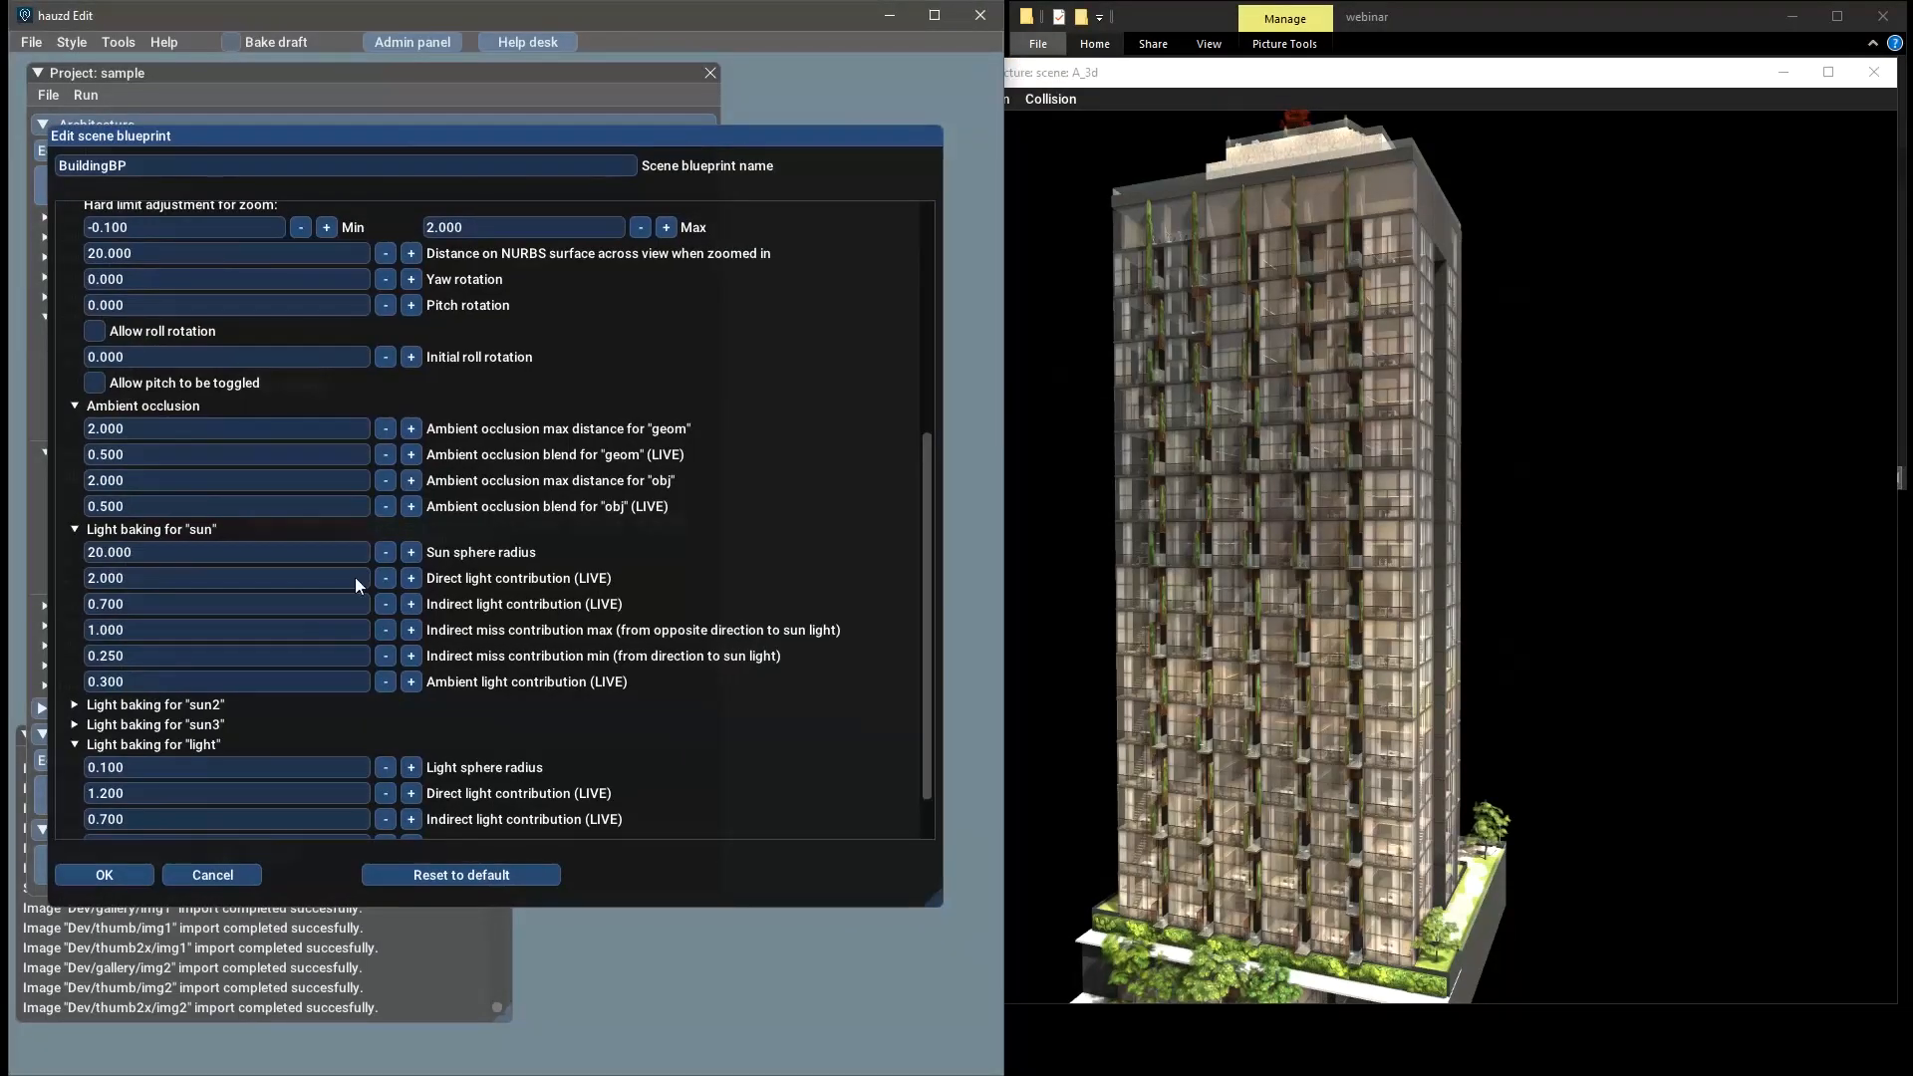
scroll(359, 580, "down", 1)
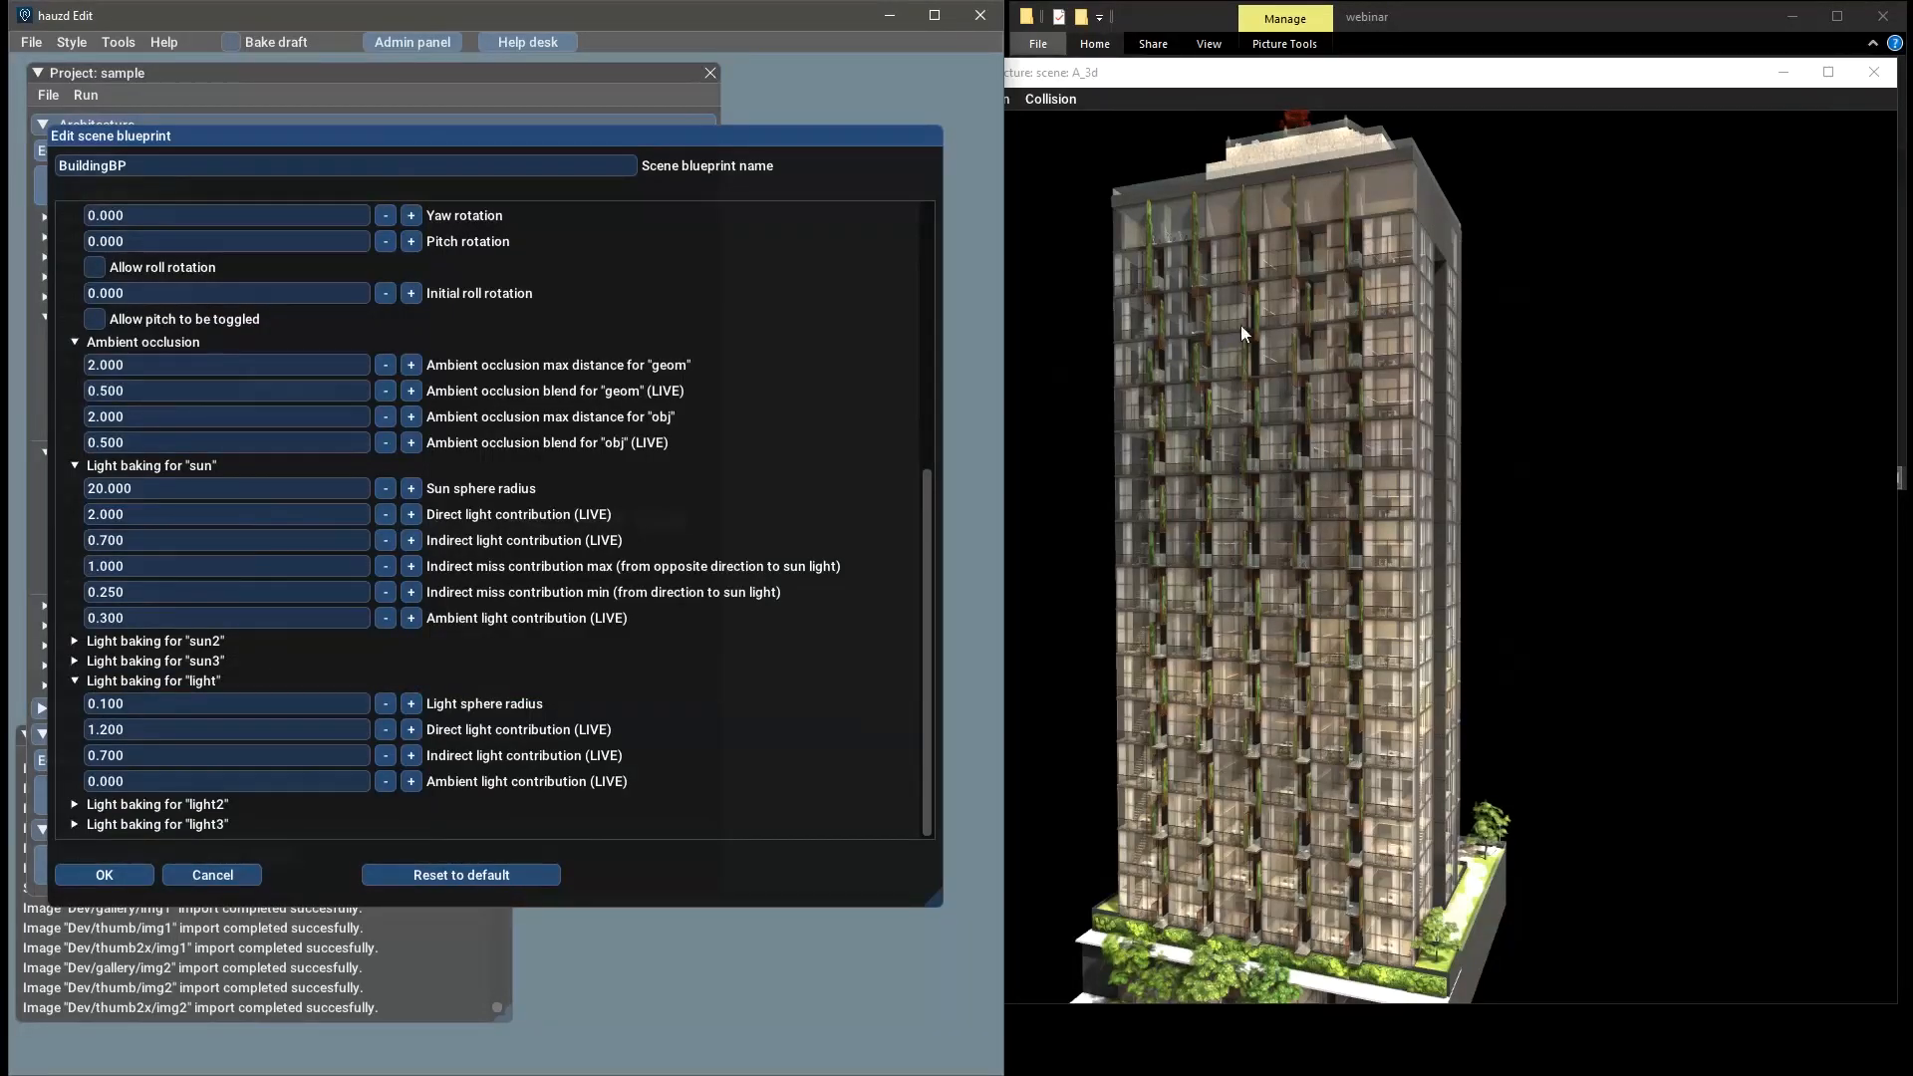
left_click(124, 732)
type("2")
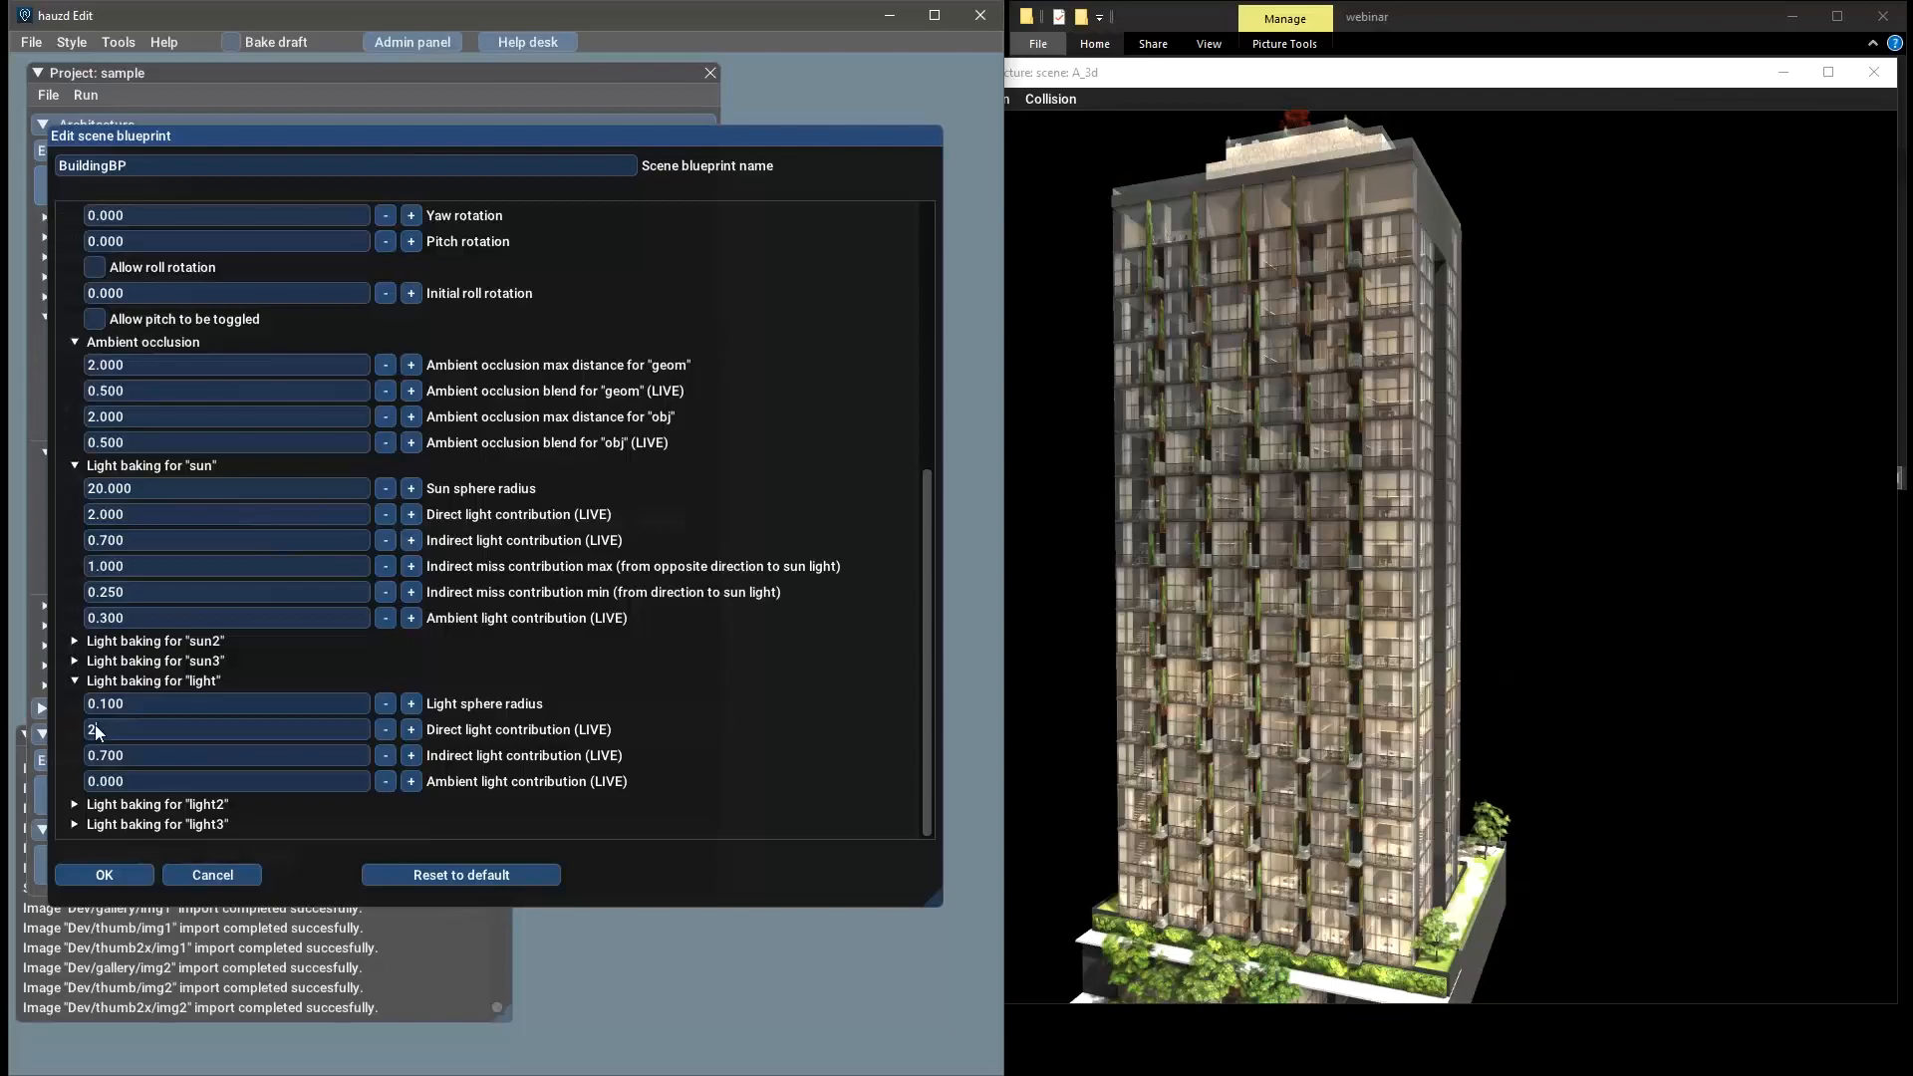
key("BackSpace")
type("10")
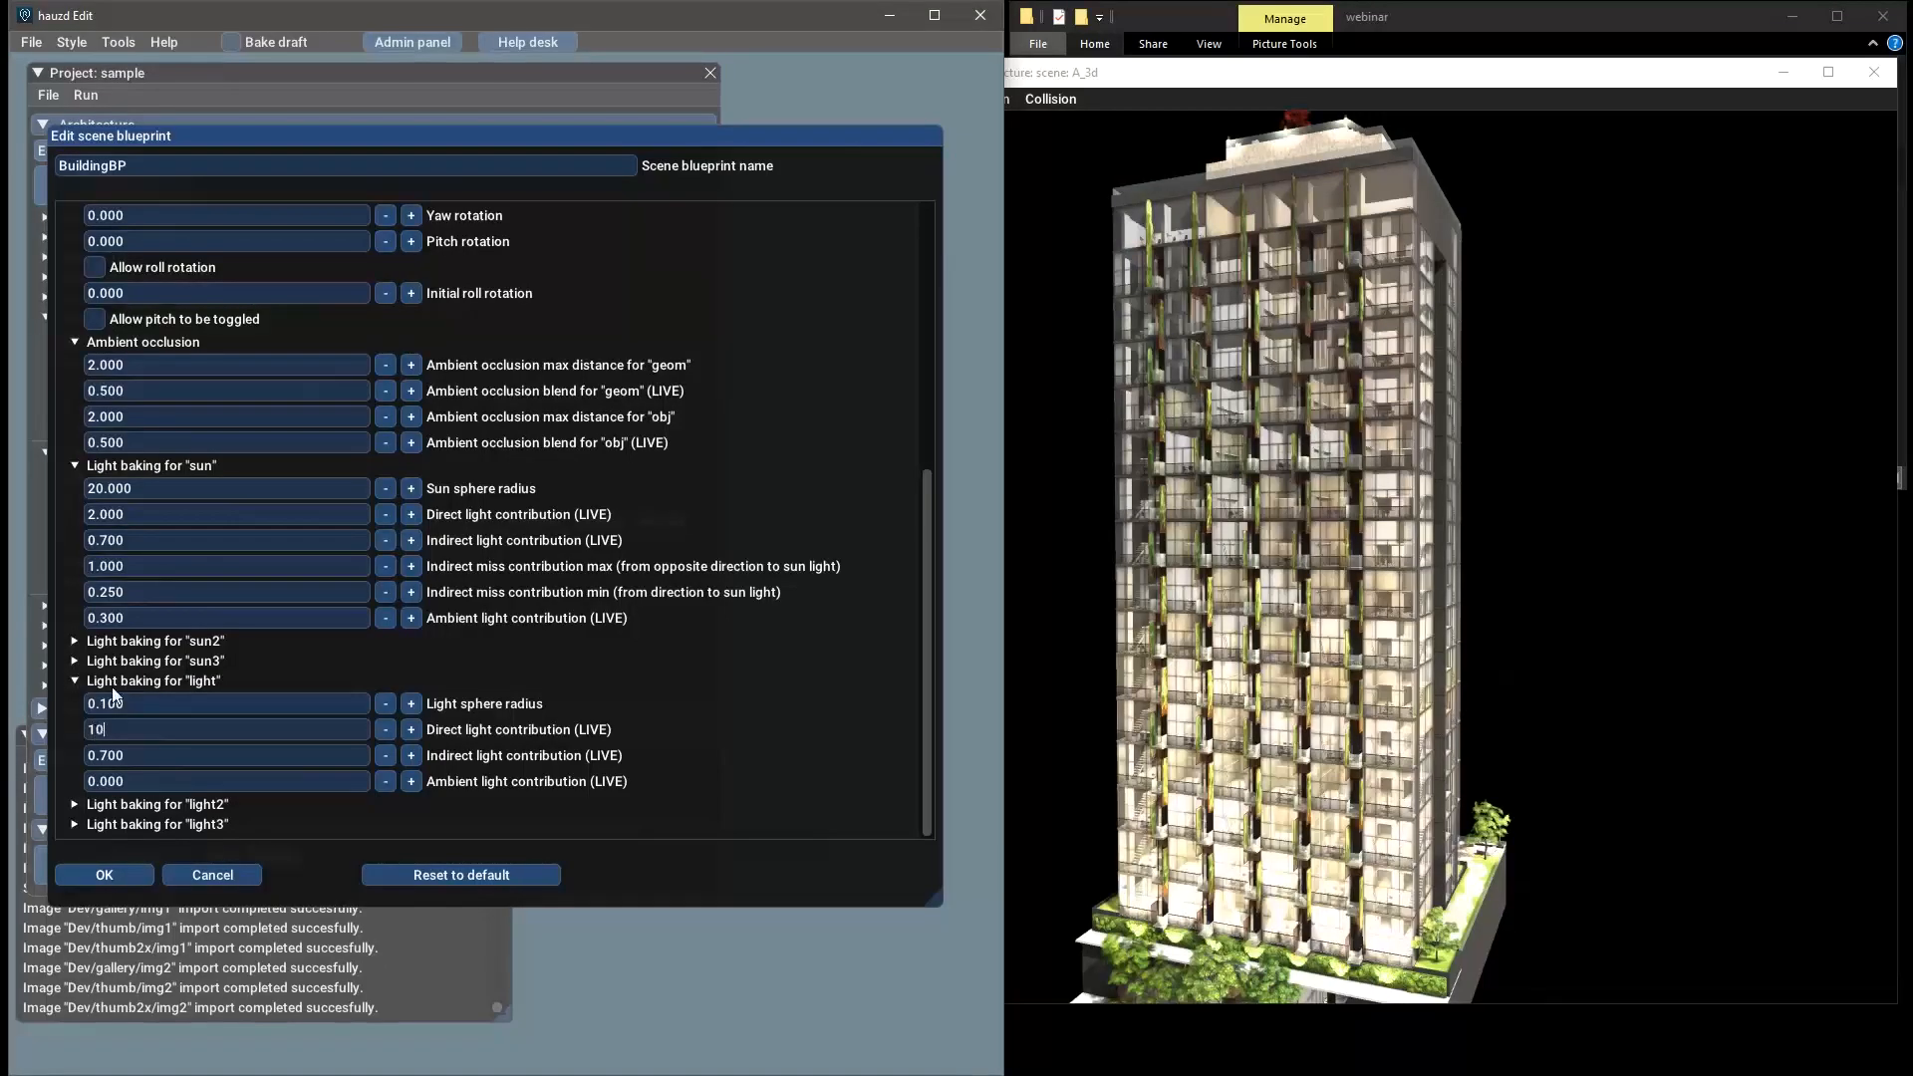
left_click_drag(1334, 571, 1335, 570)
scroll(1332, 571, "up", 3)
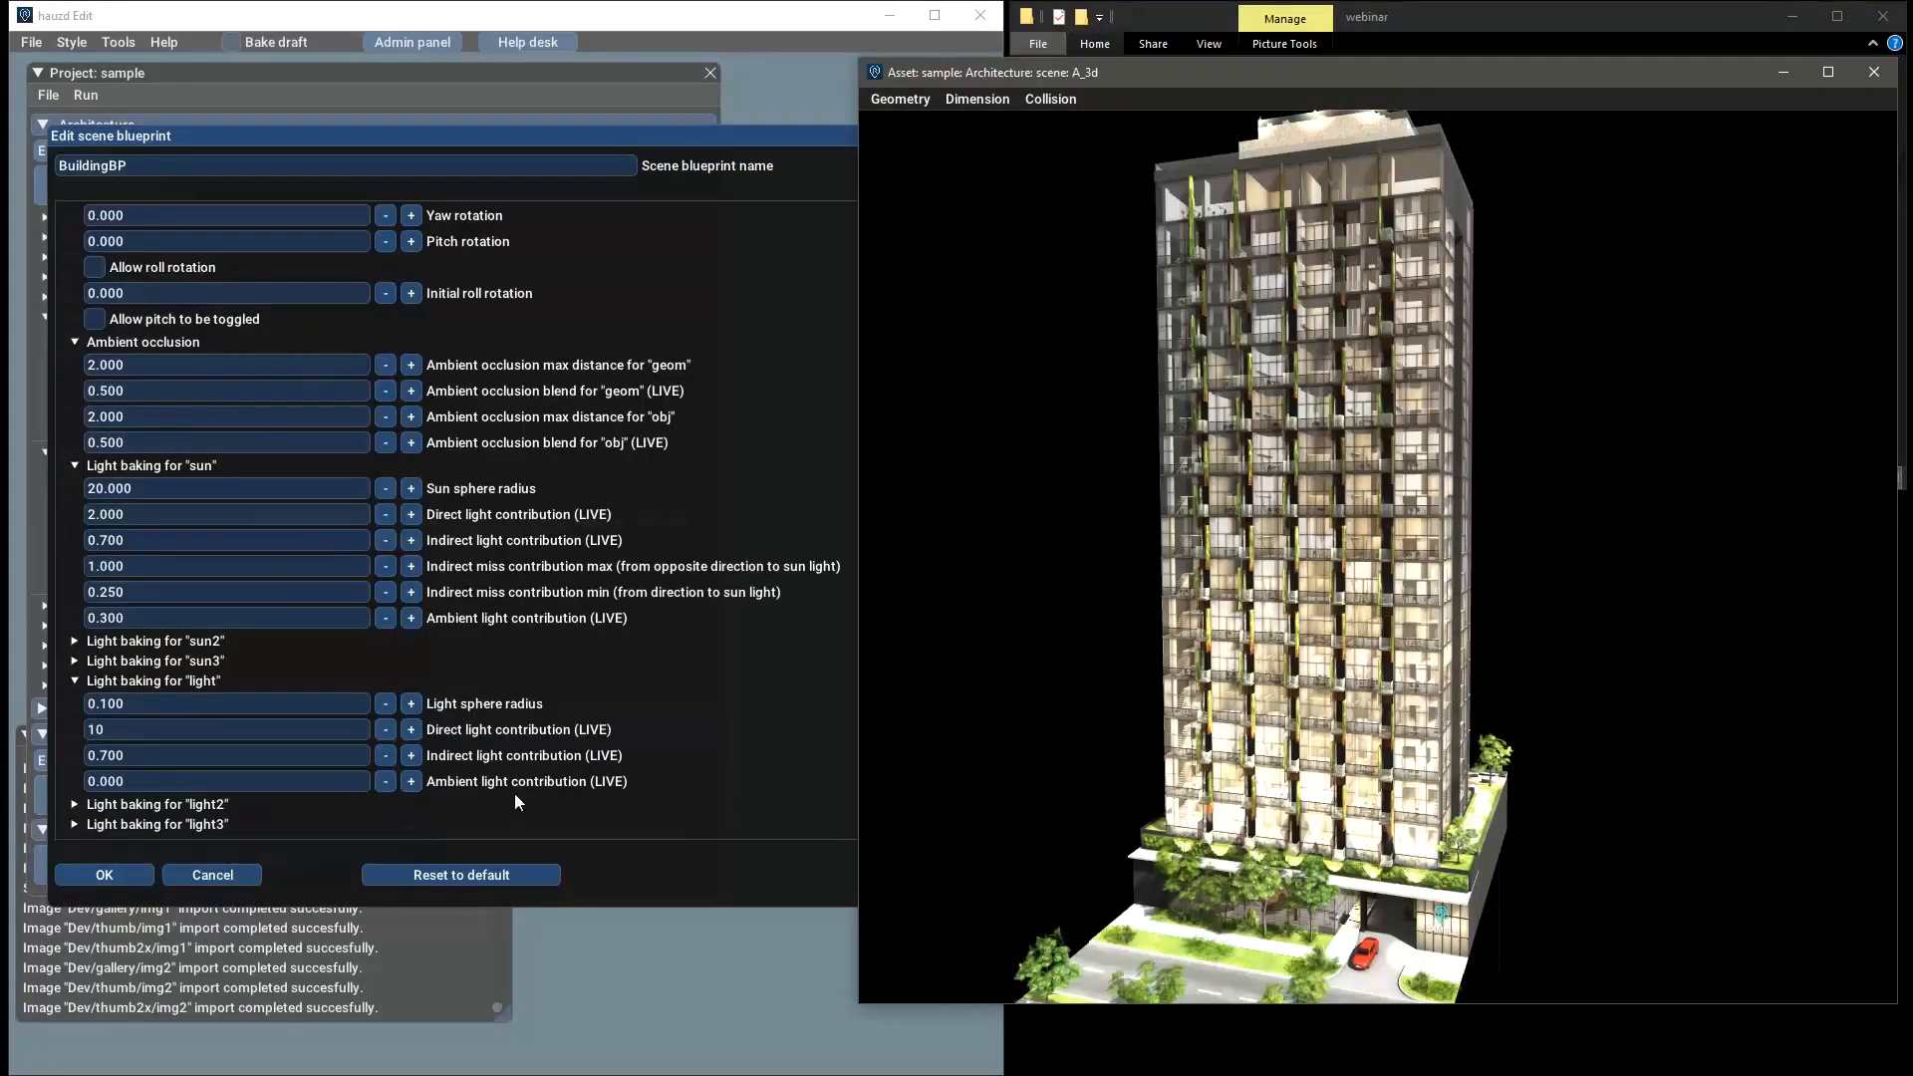
Discard the BuildingBP blueprint changes and close the scene A 3D view after checking the tower
left_click(212, 875)
left_click_drag(1426, 630, 1511, 697)
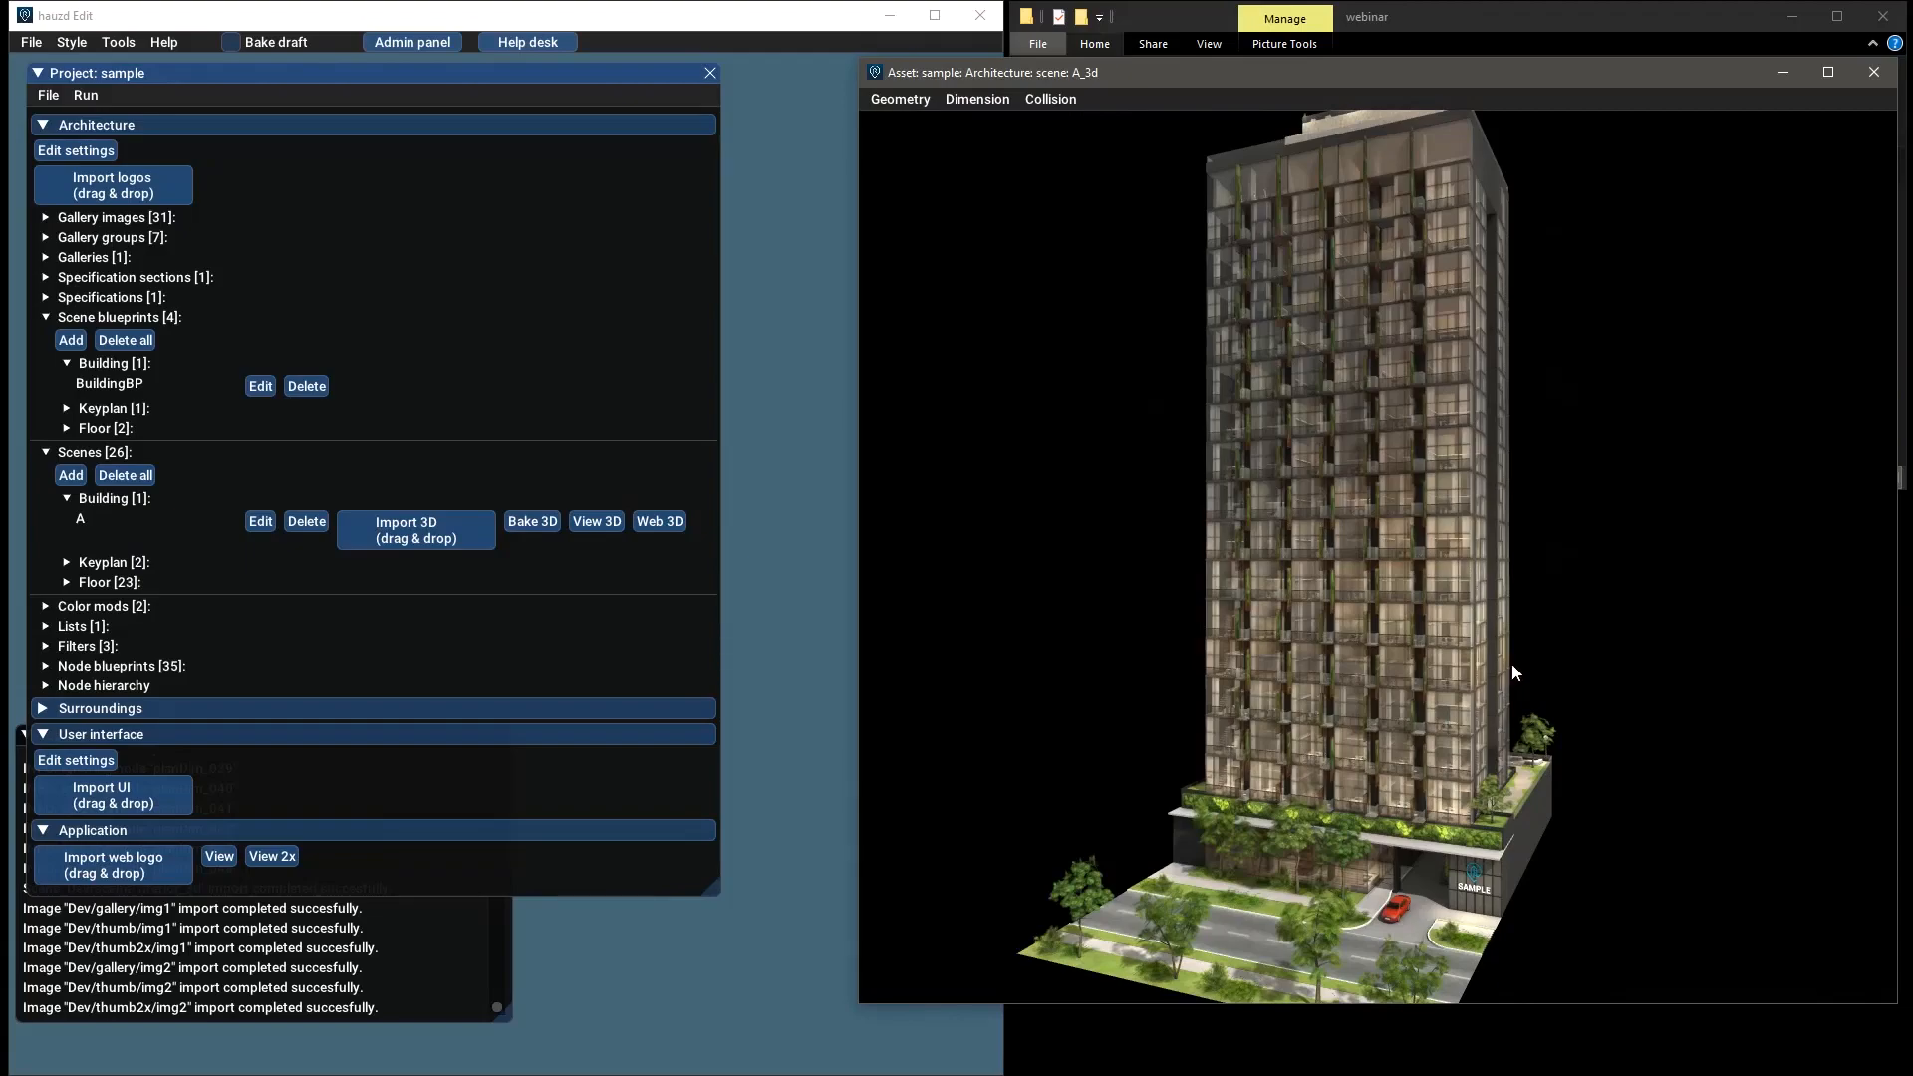
left_click(1886, 76)
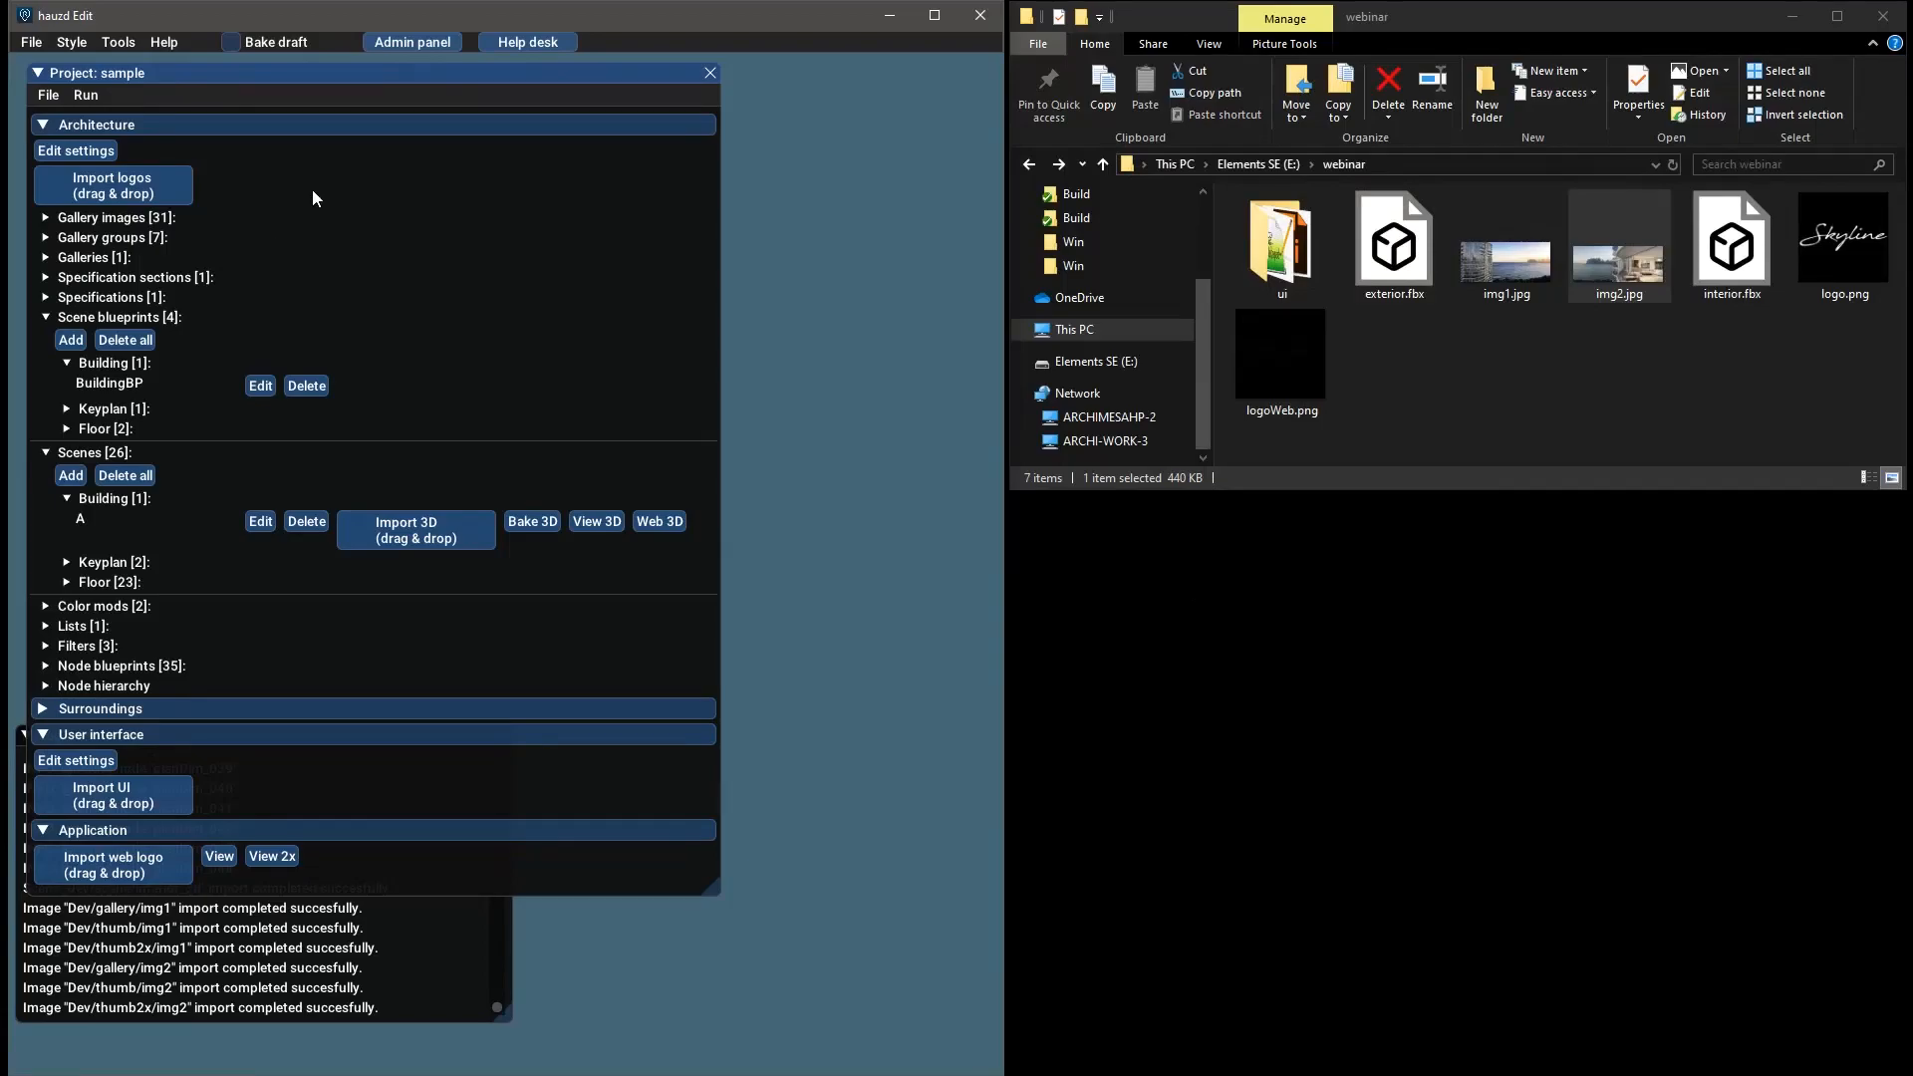
left_click_drag(303, 85, 293, 80)
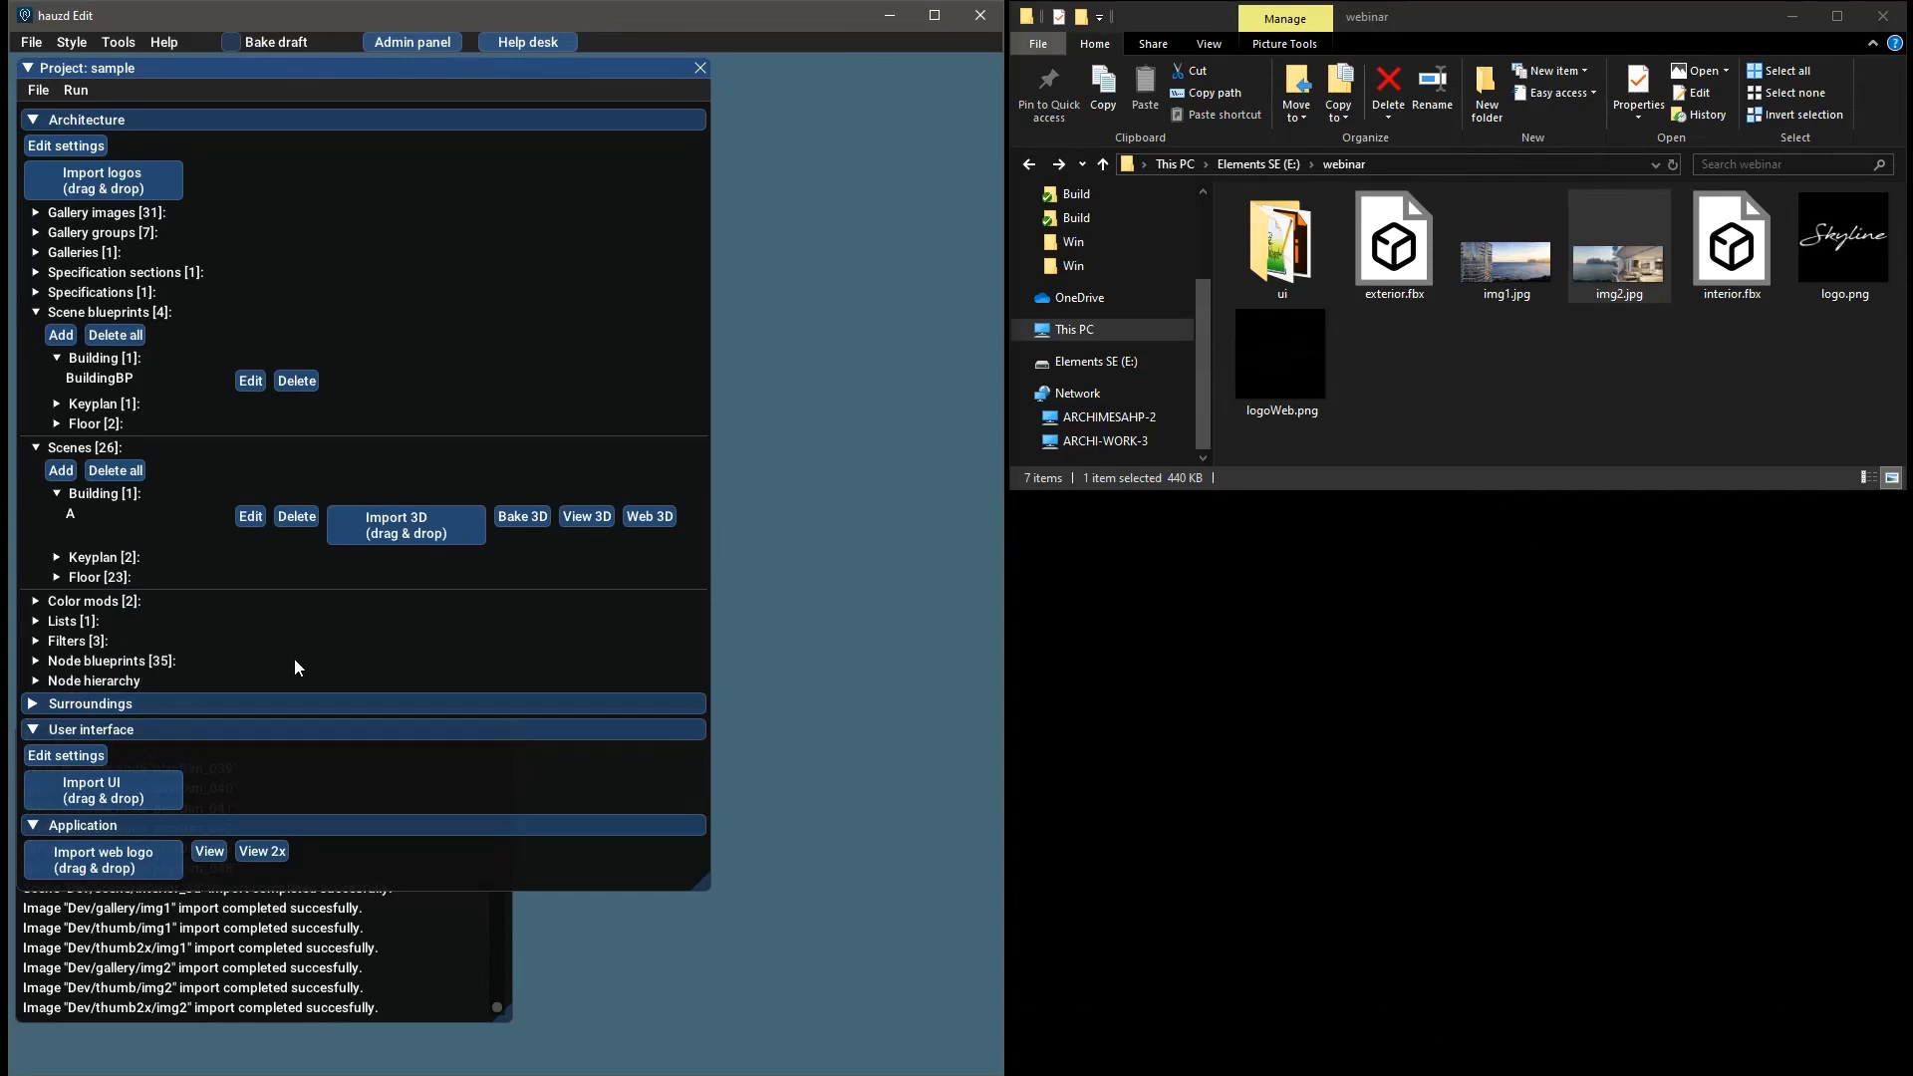
left_click(430, 973)
left_click_drag(384, 733, 387, 765)
left_click_drag(485, 70, 492, 69)
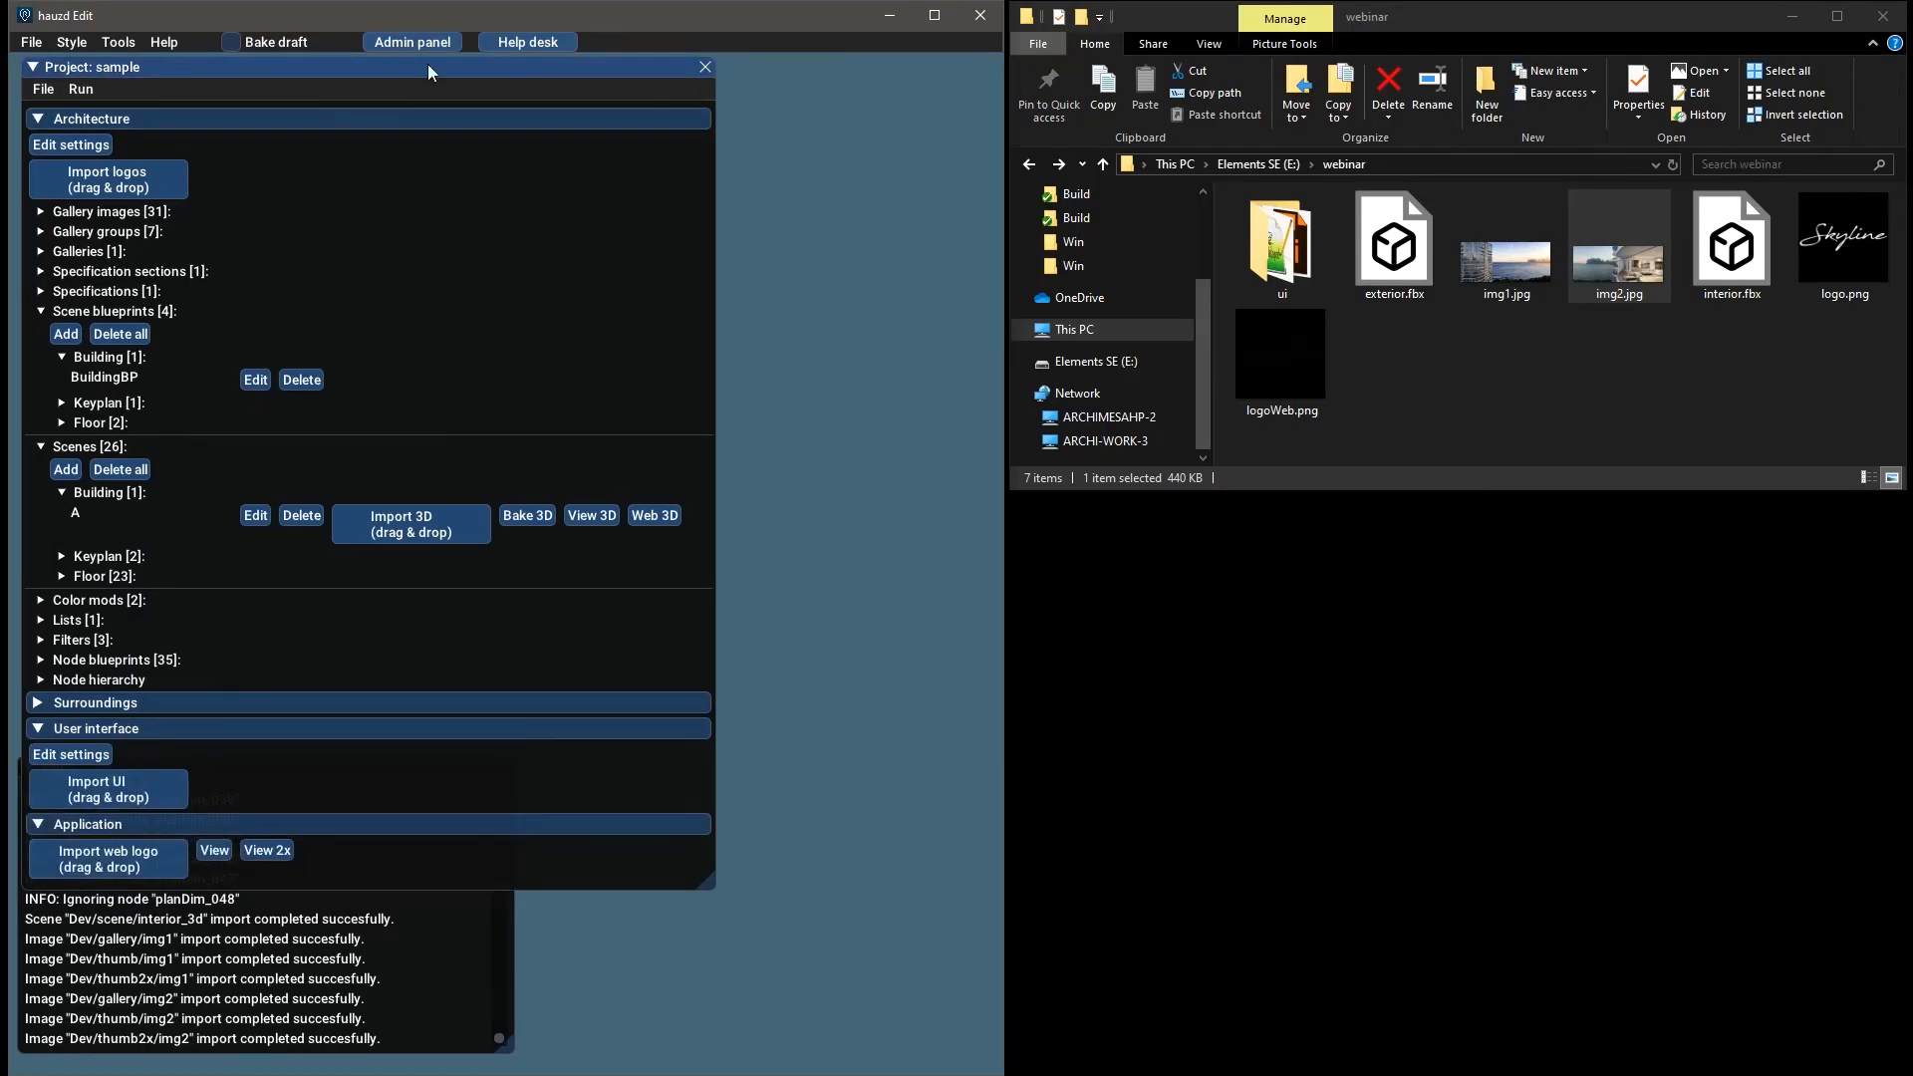
left_click_drag(429, 64, 438, 69)
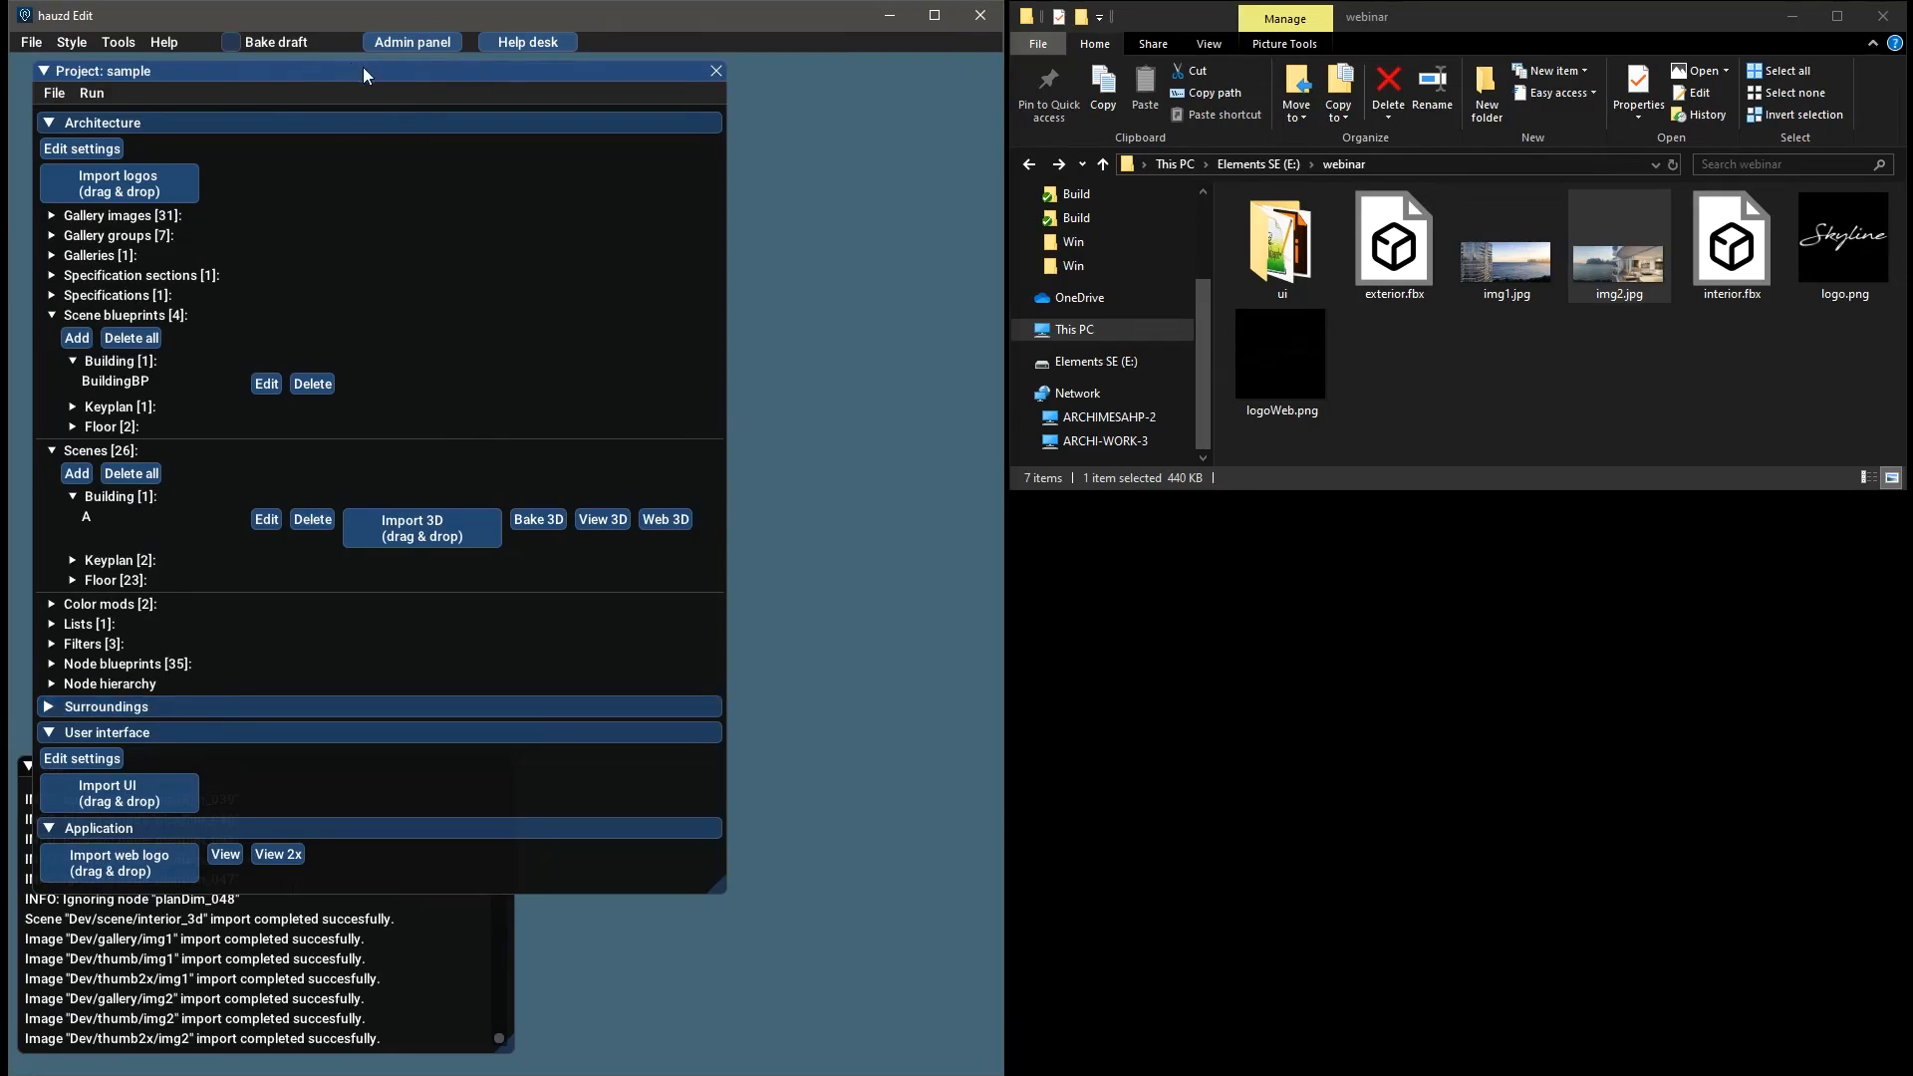
left_click_drag(361, 70, 373, 78)
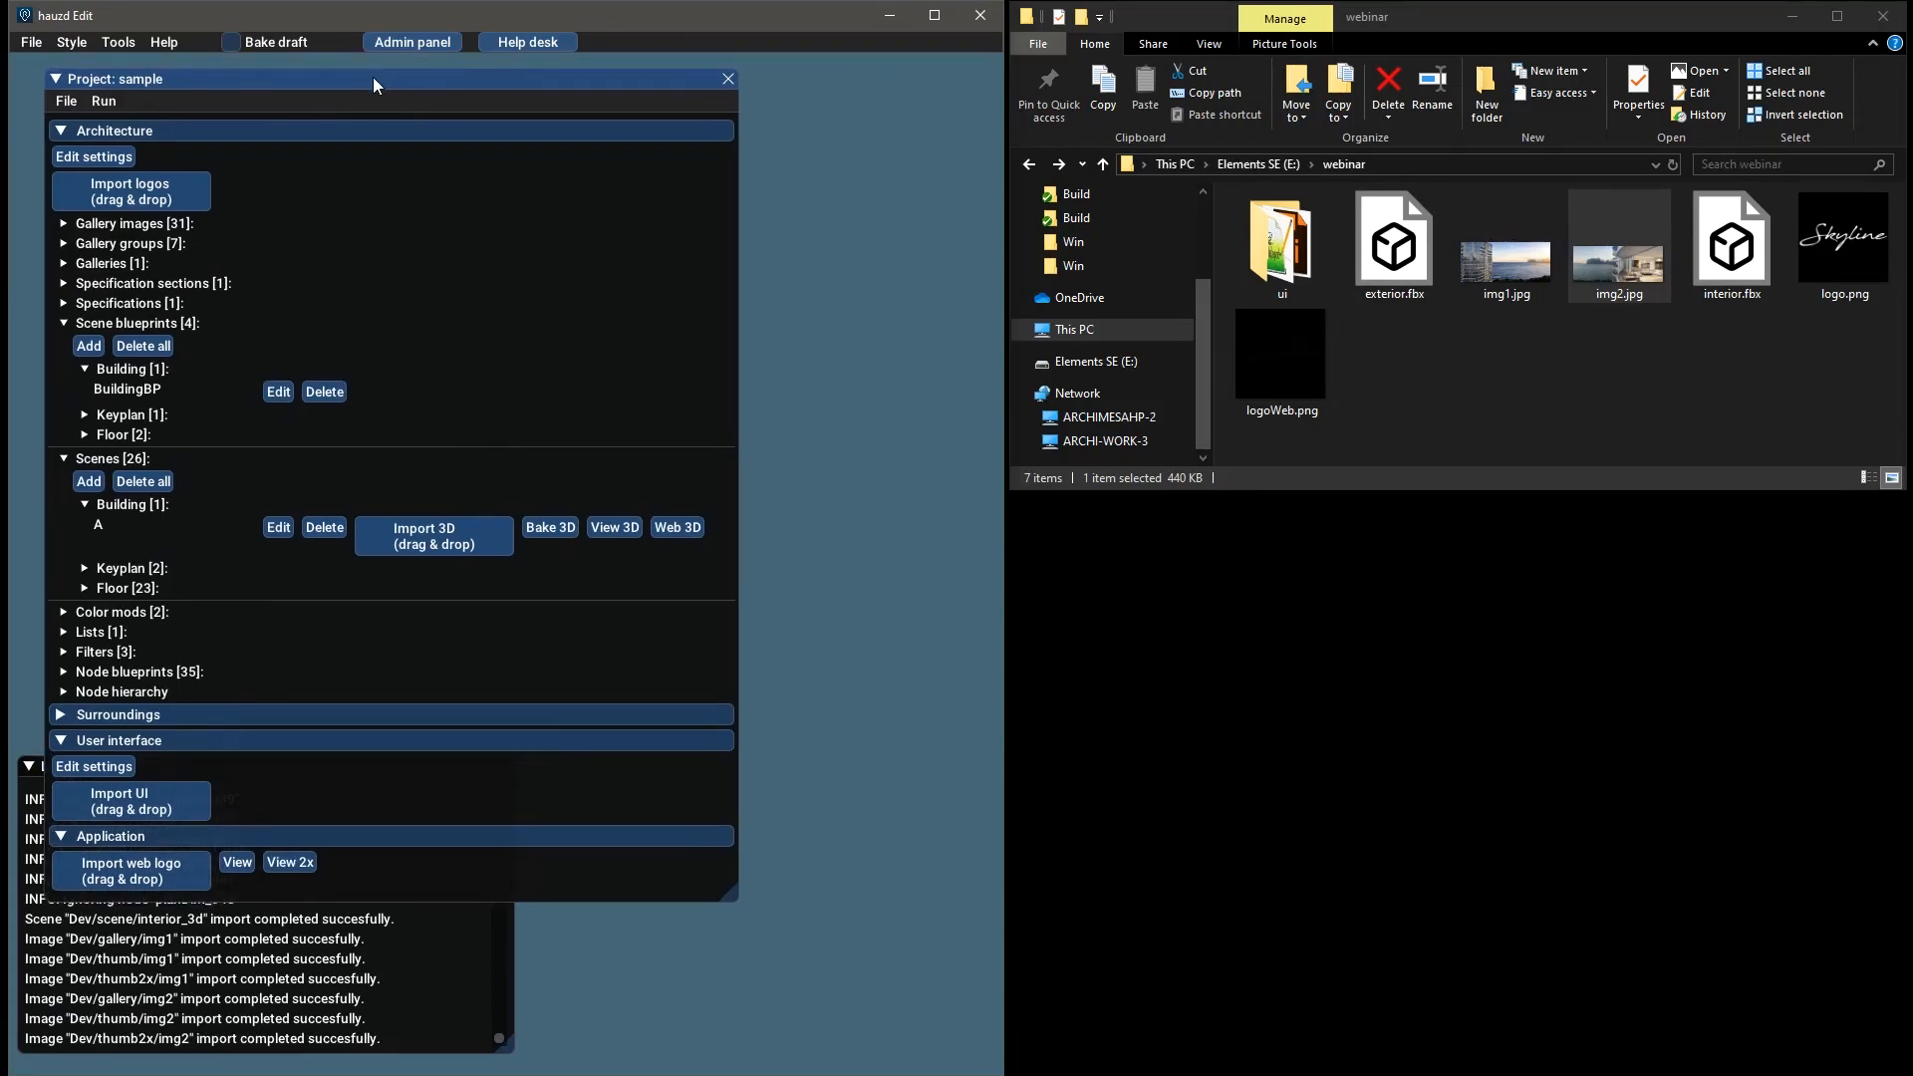
left_click_drag(374, 78, 368, 76)
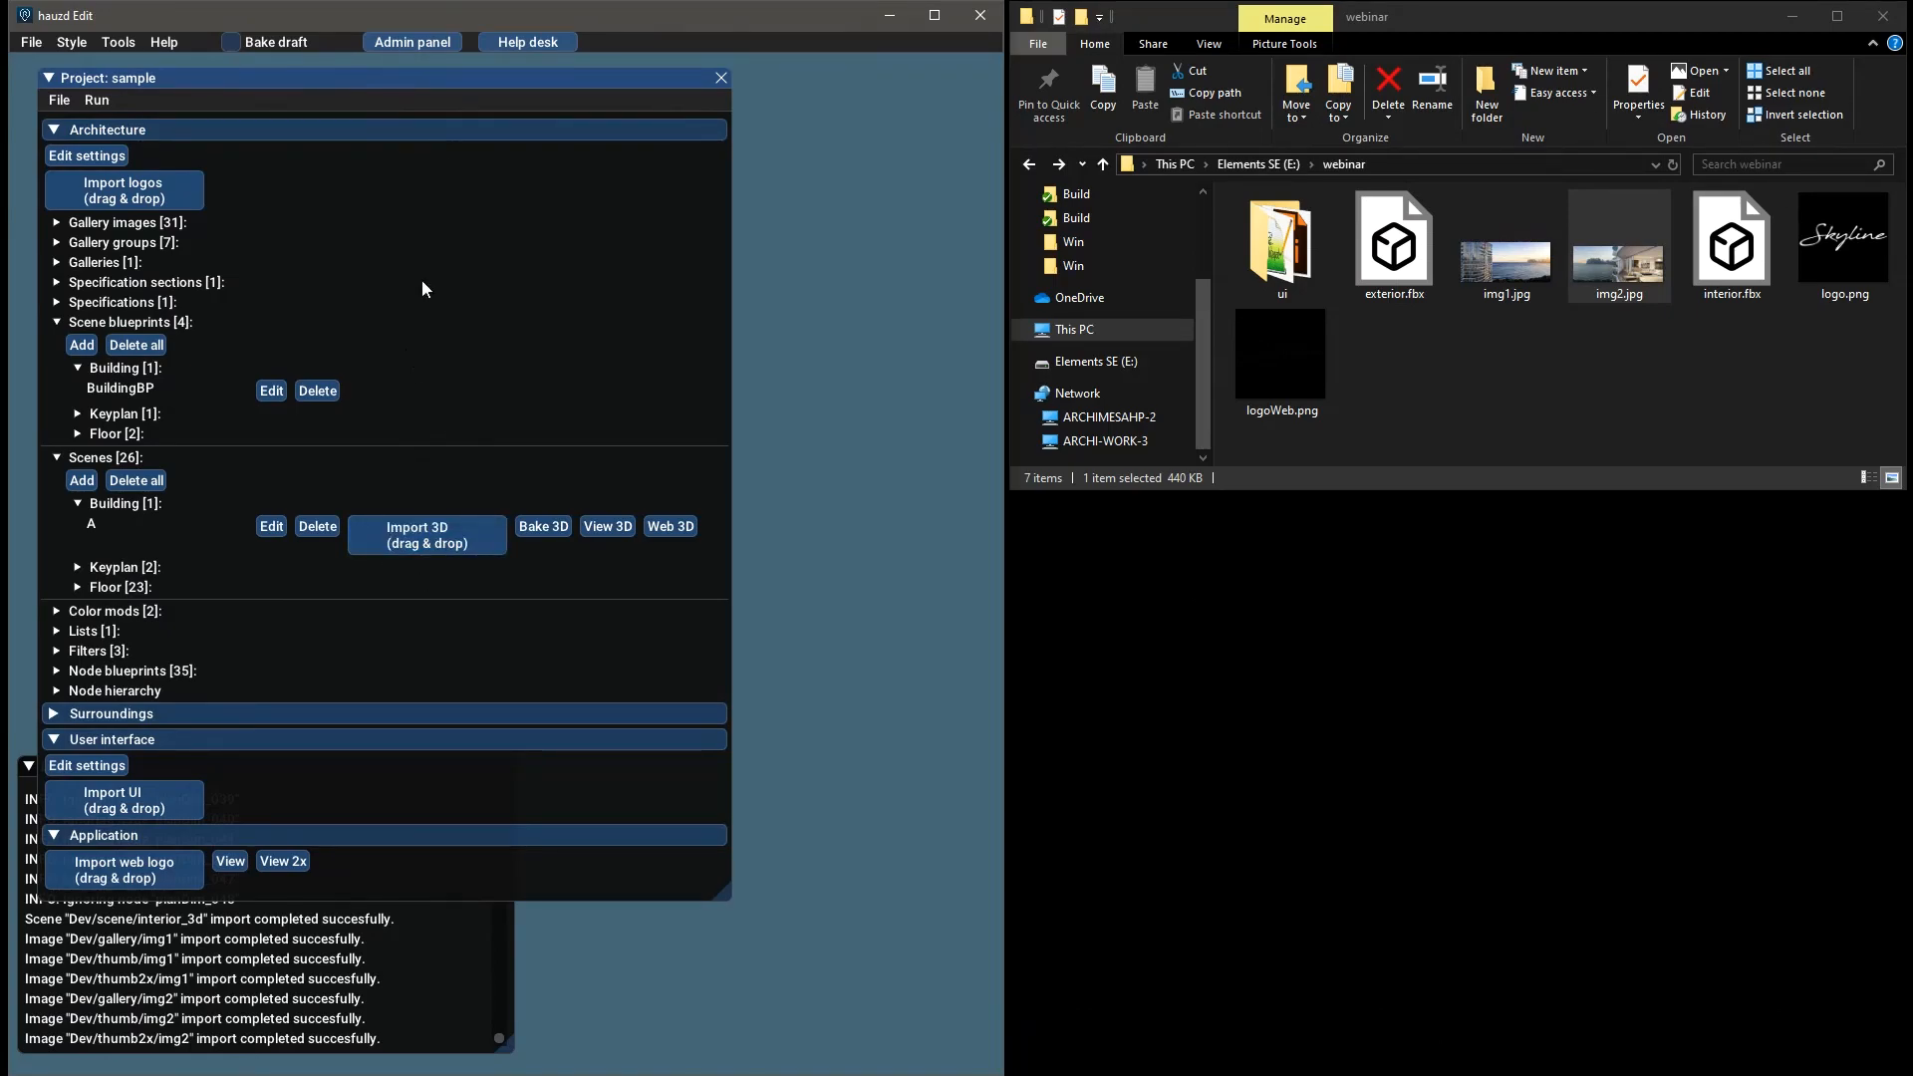
left_click_drag(470, 80, 488, 74)
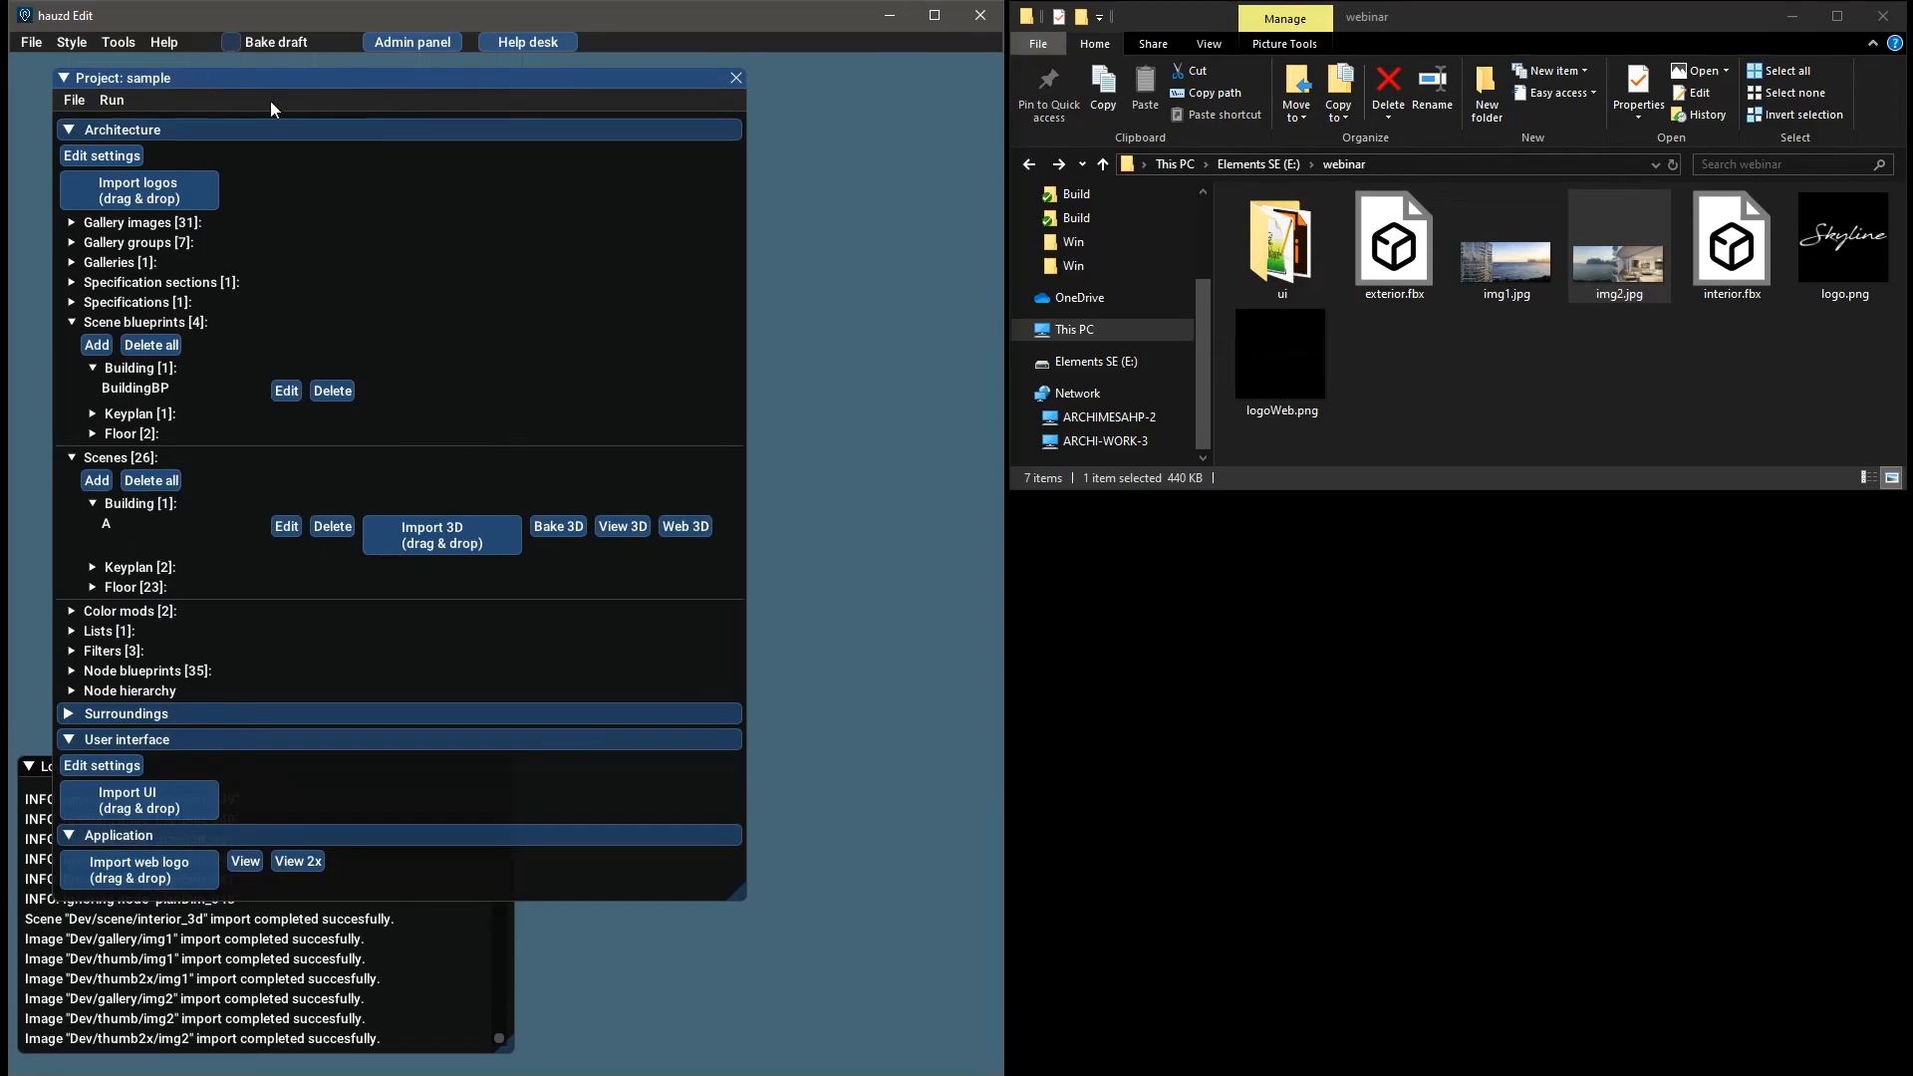
left_click_drag(281, 93, 272, 91)
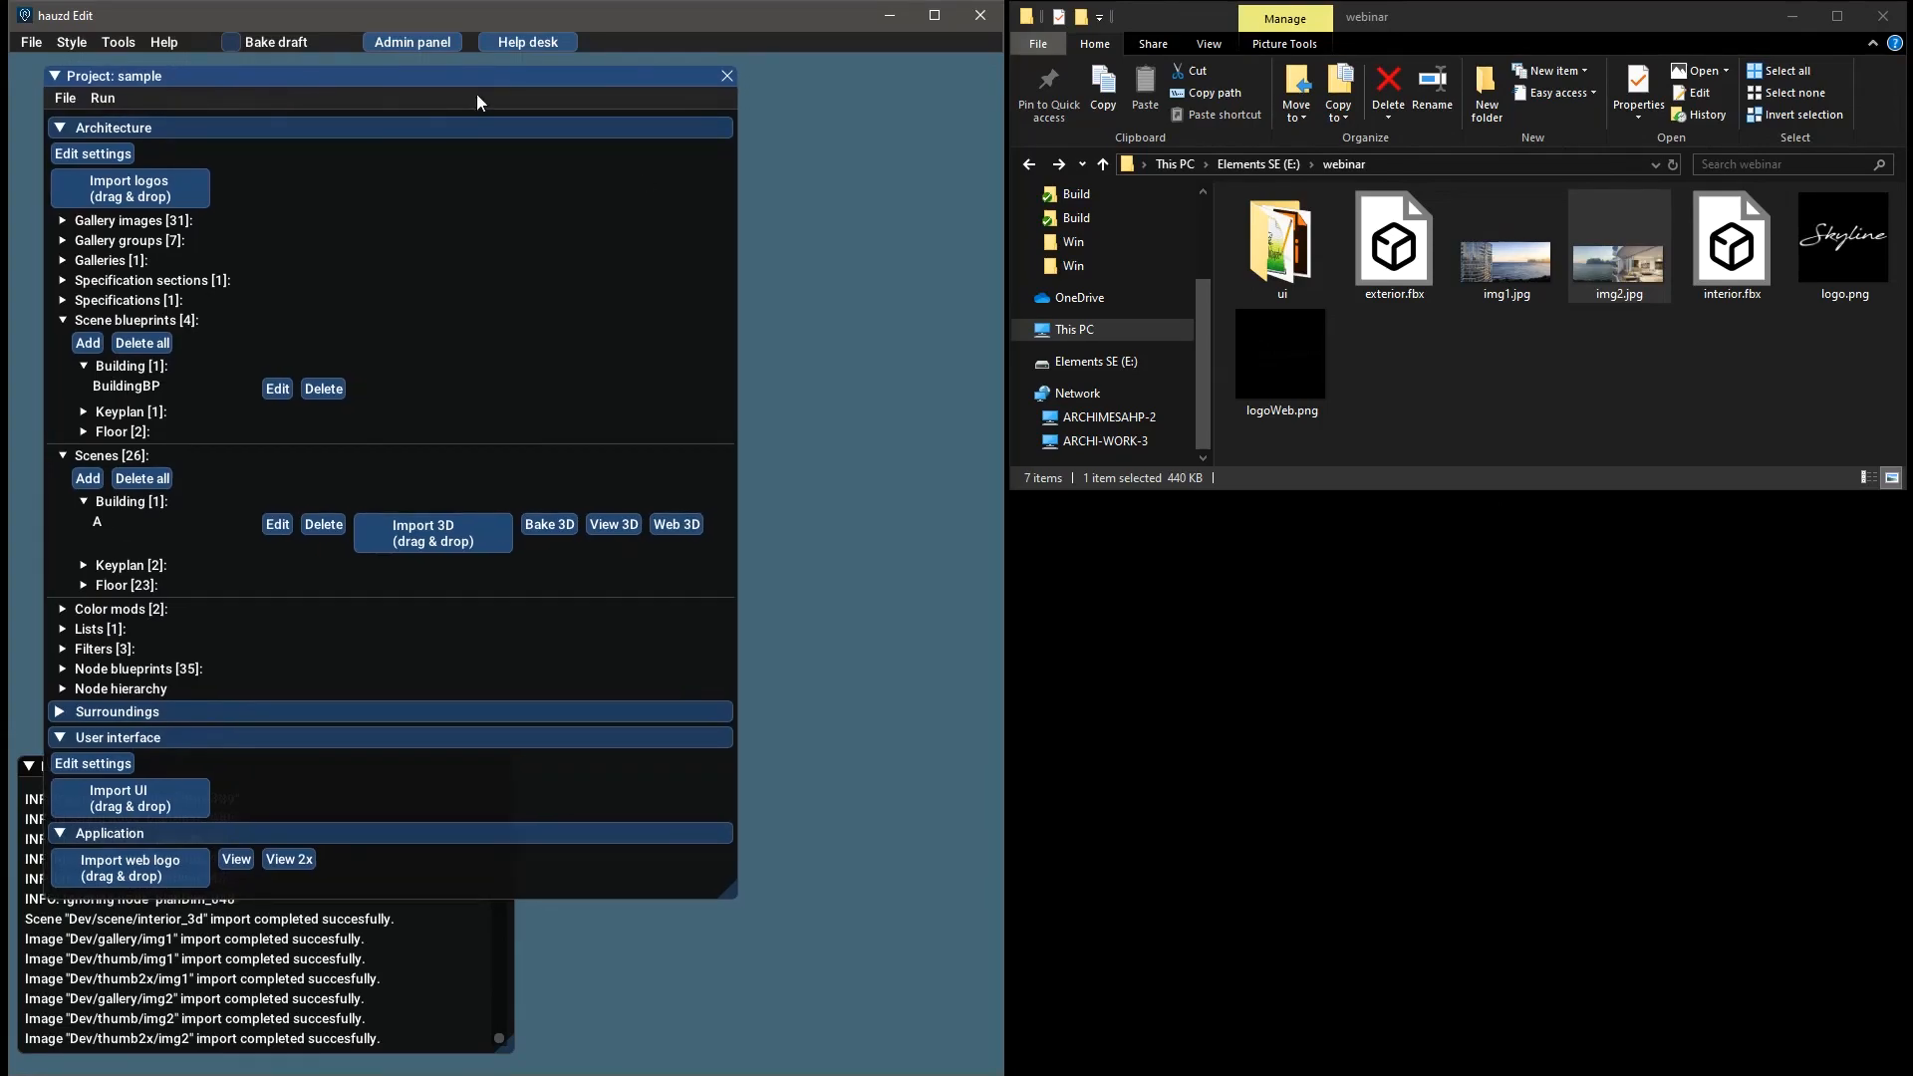
left_click_drag(480, 76, 481, 84)
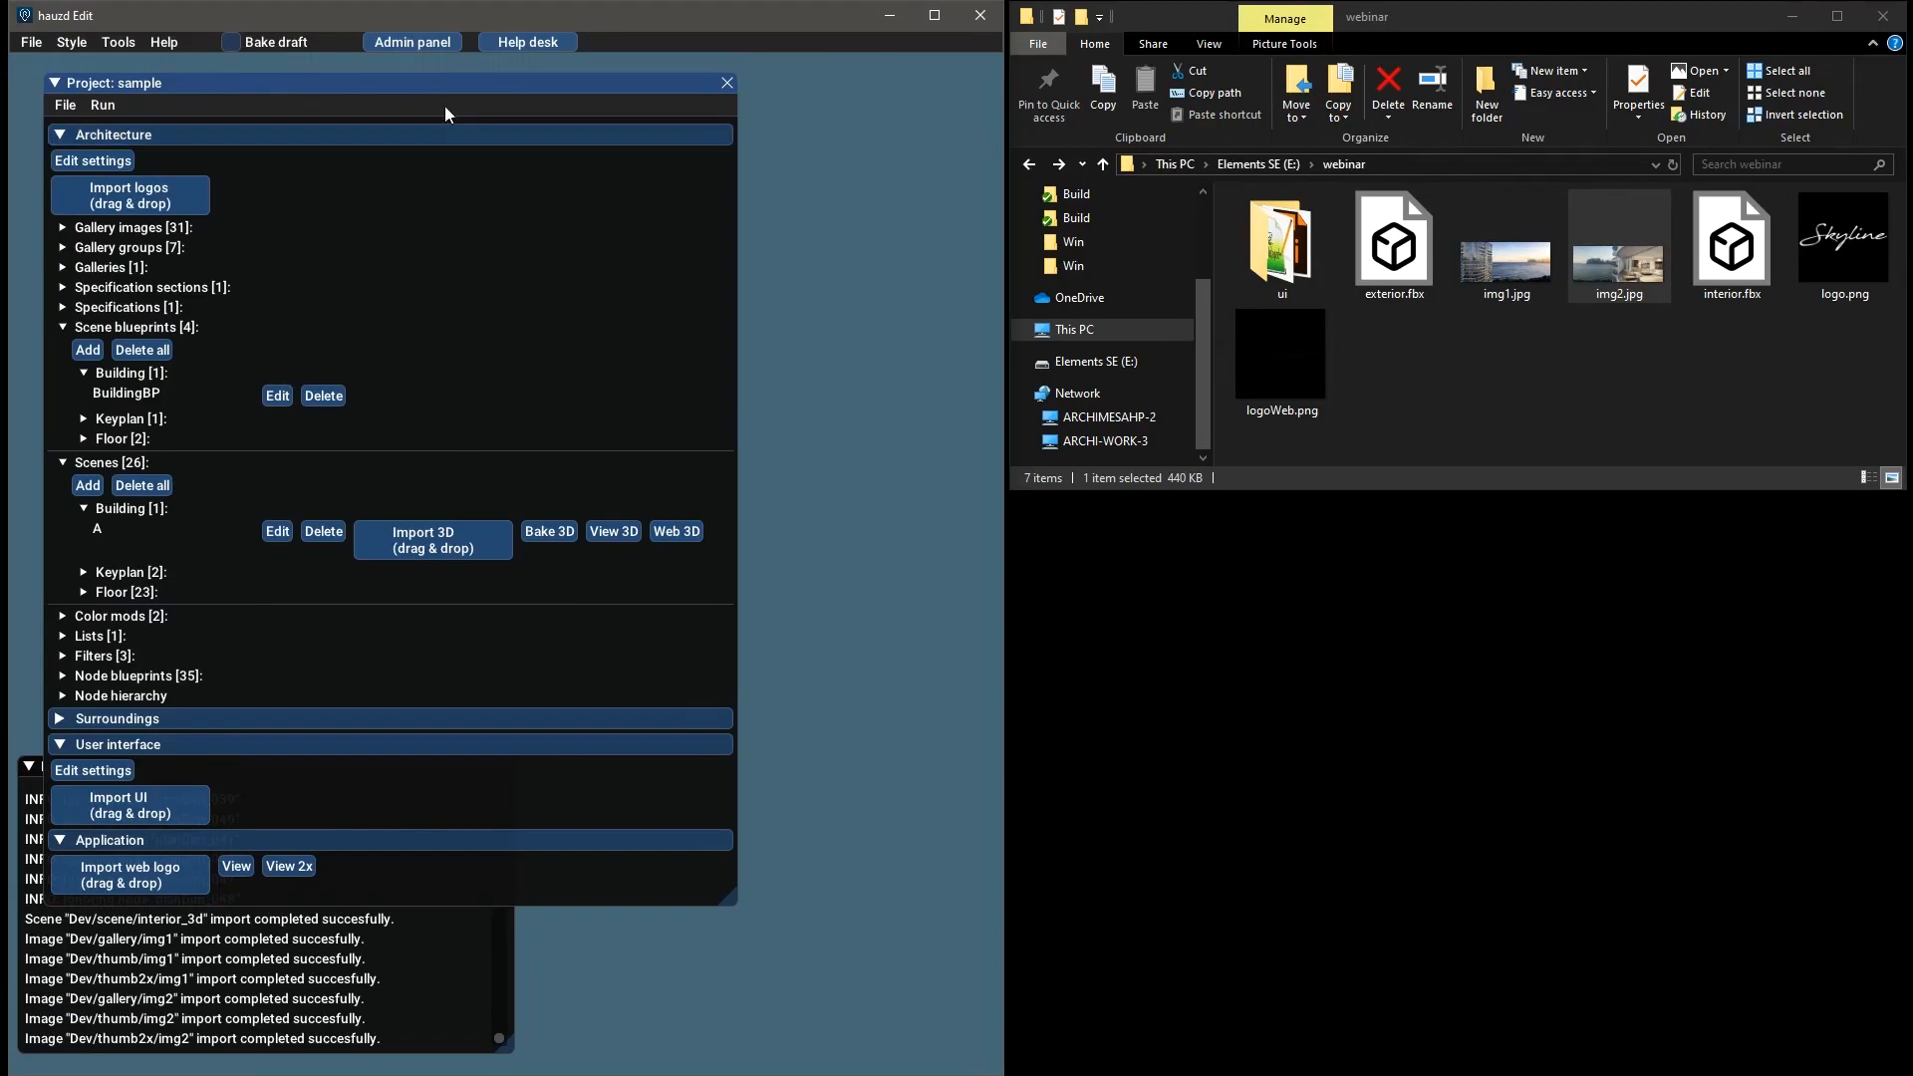
left_click_drag(457, 88, 460, 88)
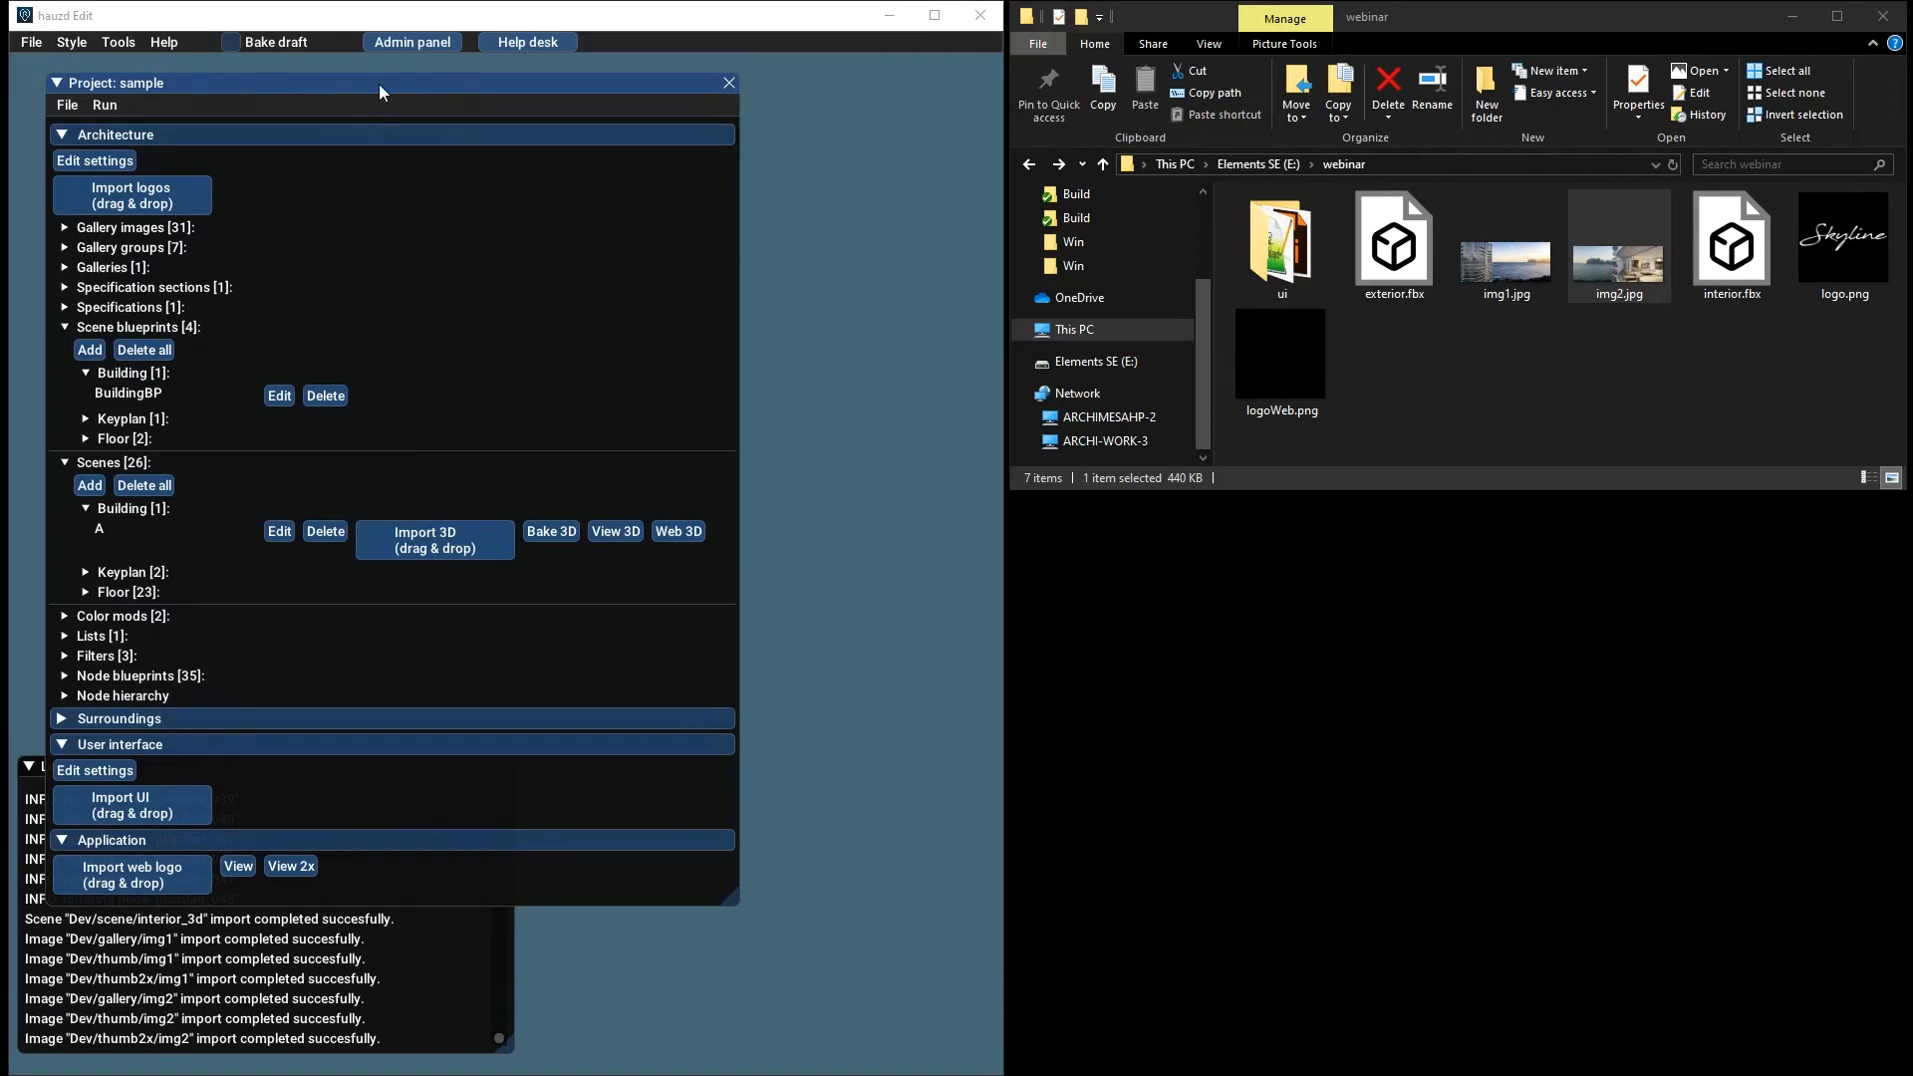
left_click_drag(380, 93, 374, 87)
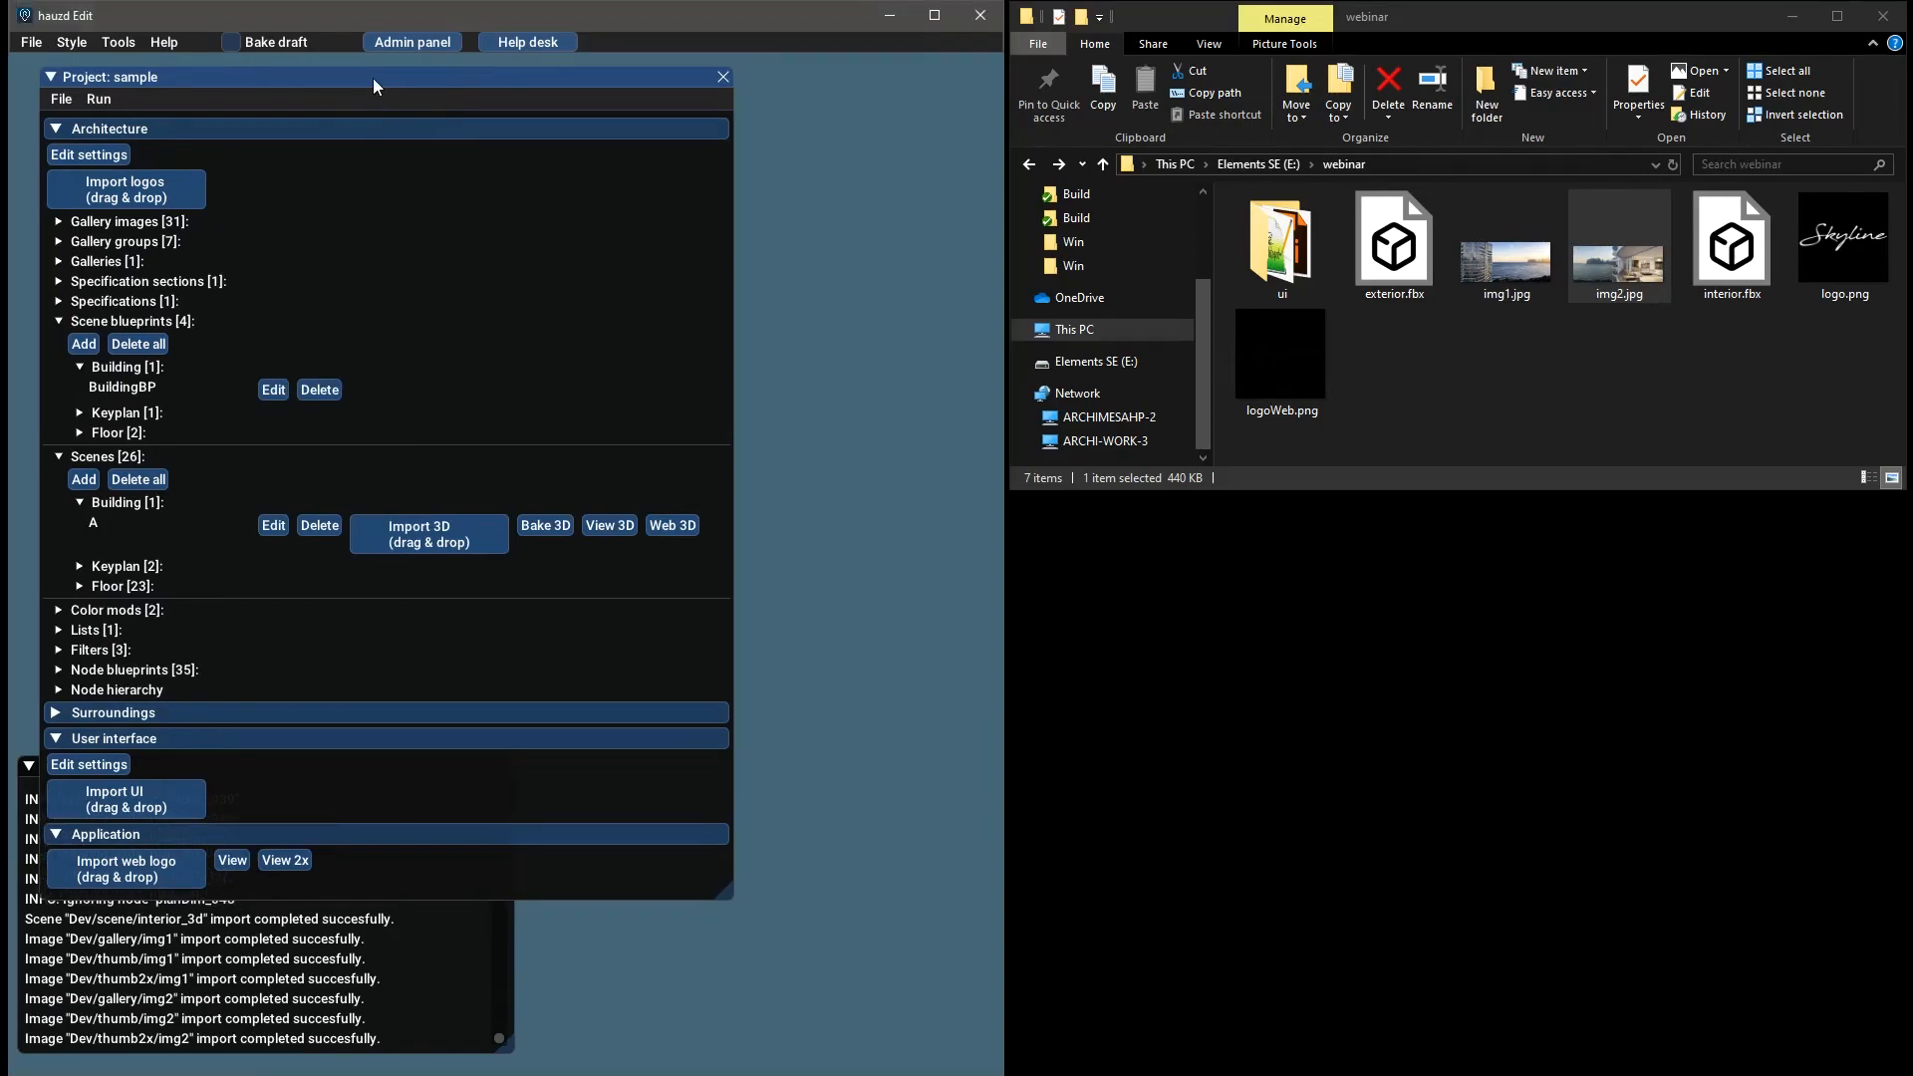
Run the sample project in the IPad(/2) preview format
left_click(102, 100)
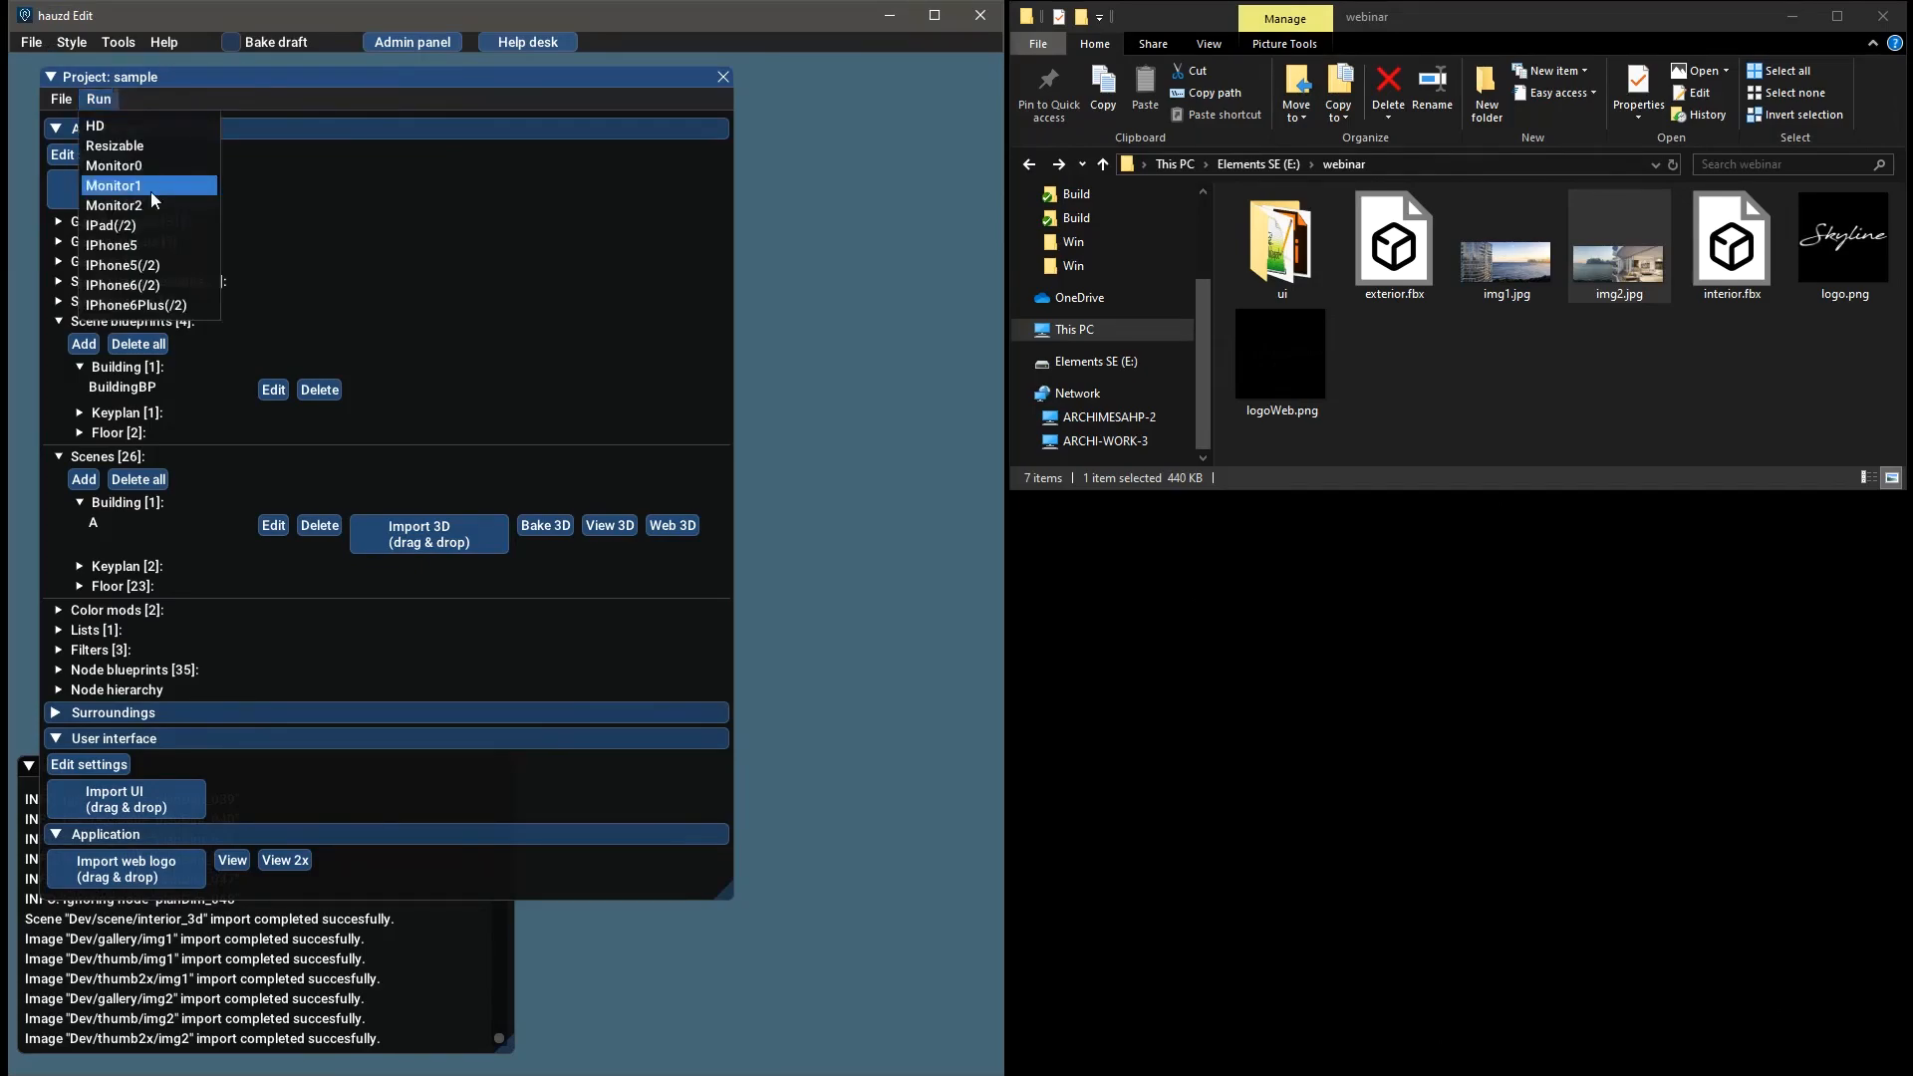
left_click(146, 223)
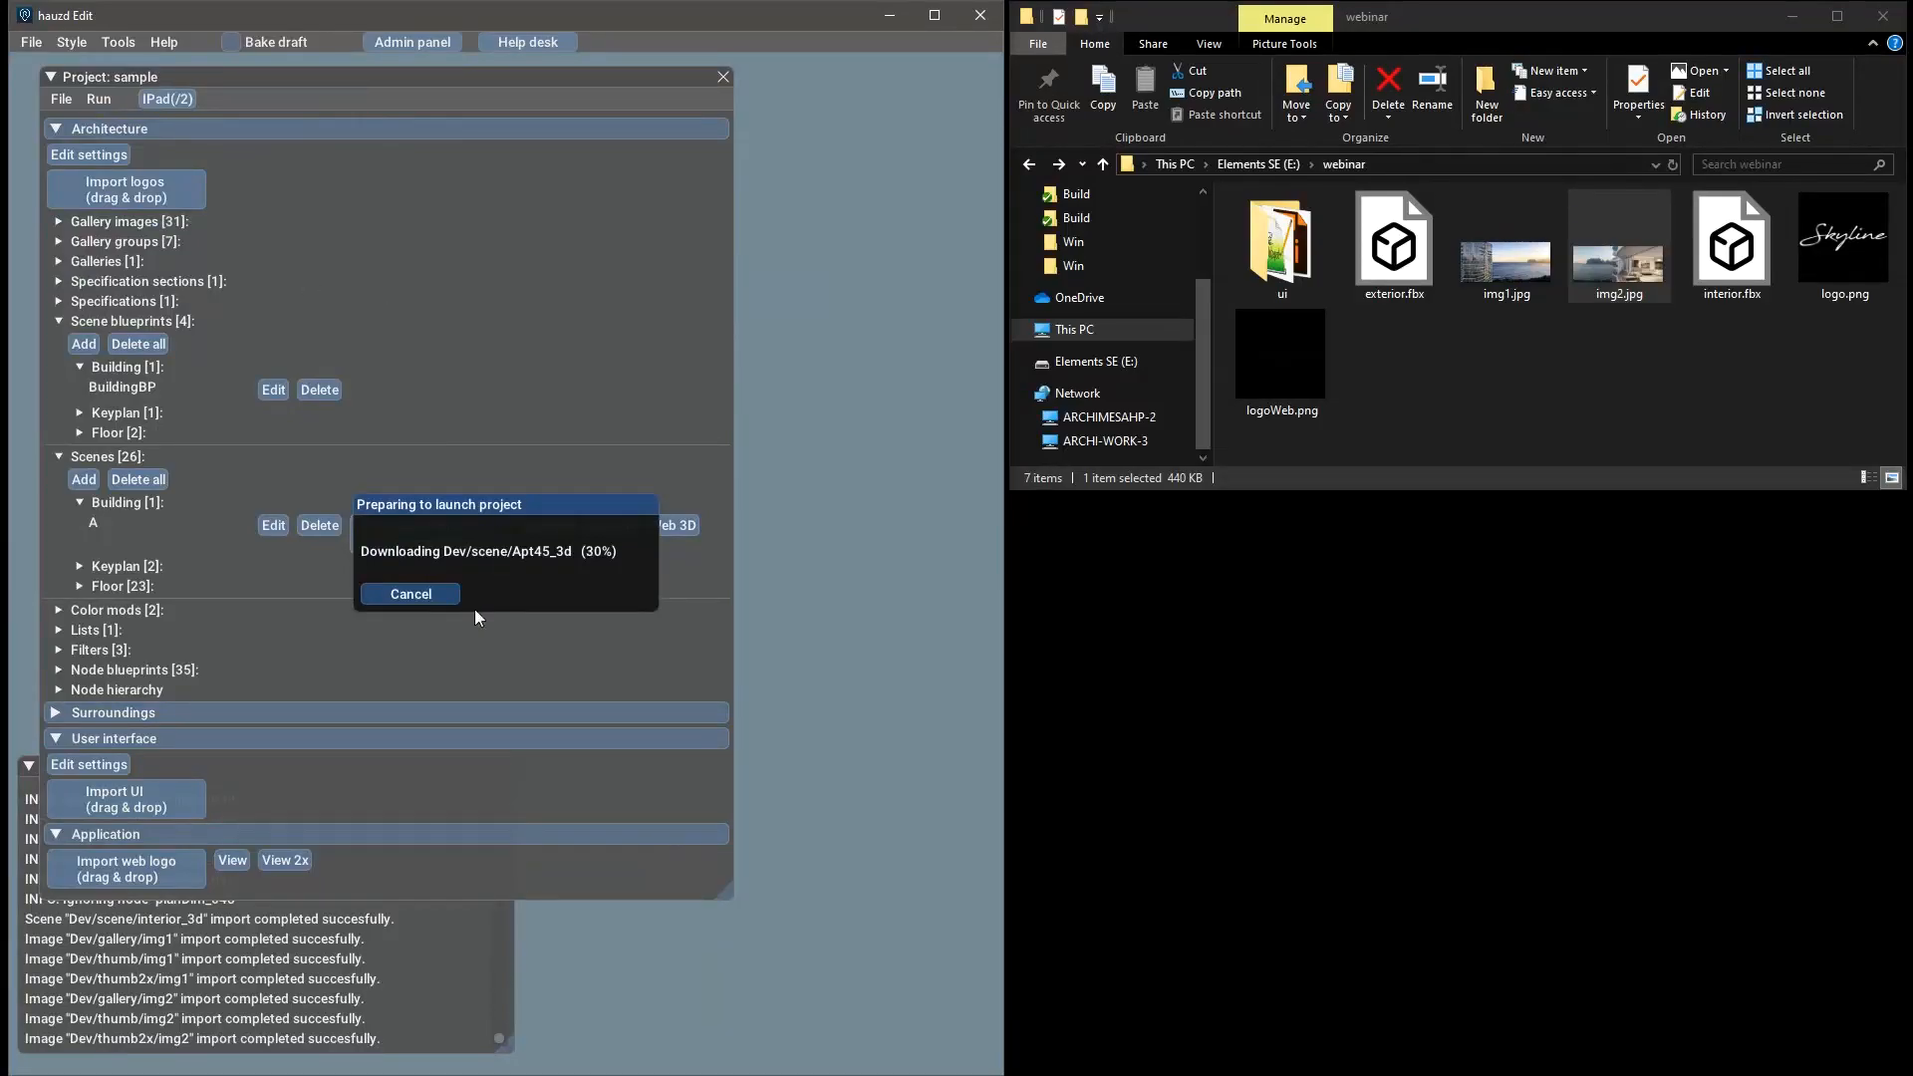
left_click_drag(522, 542, 589, 147)
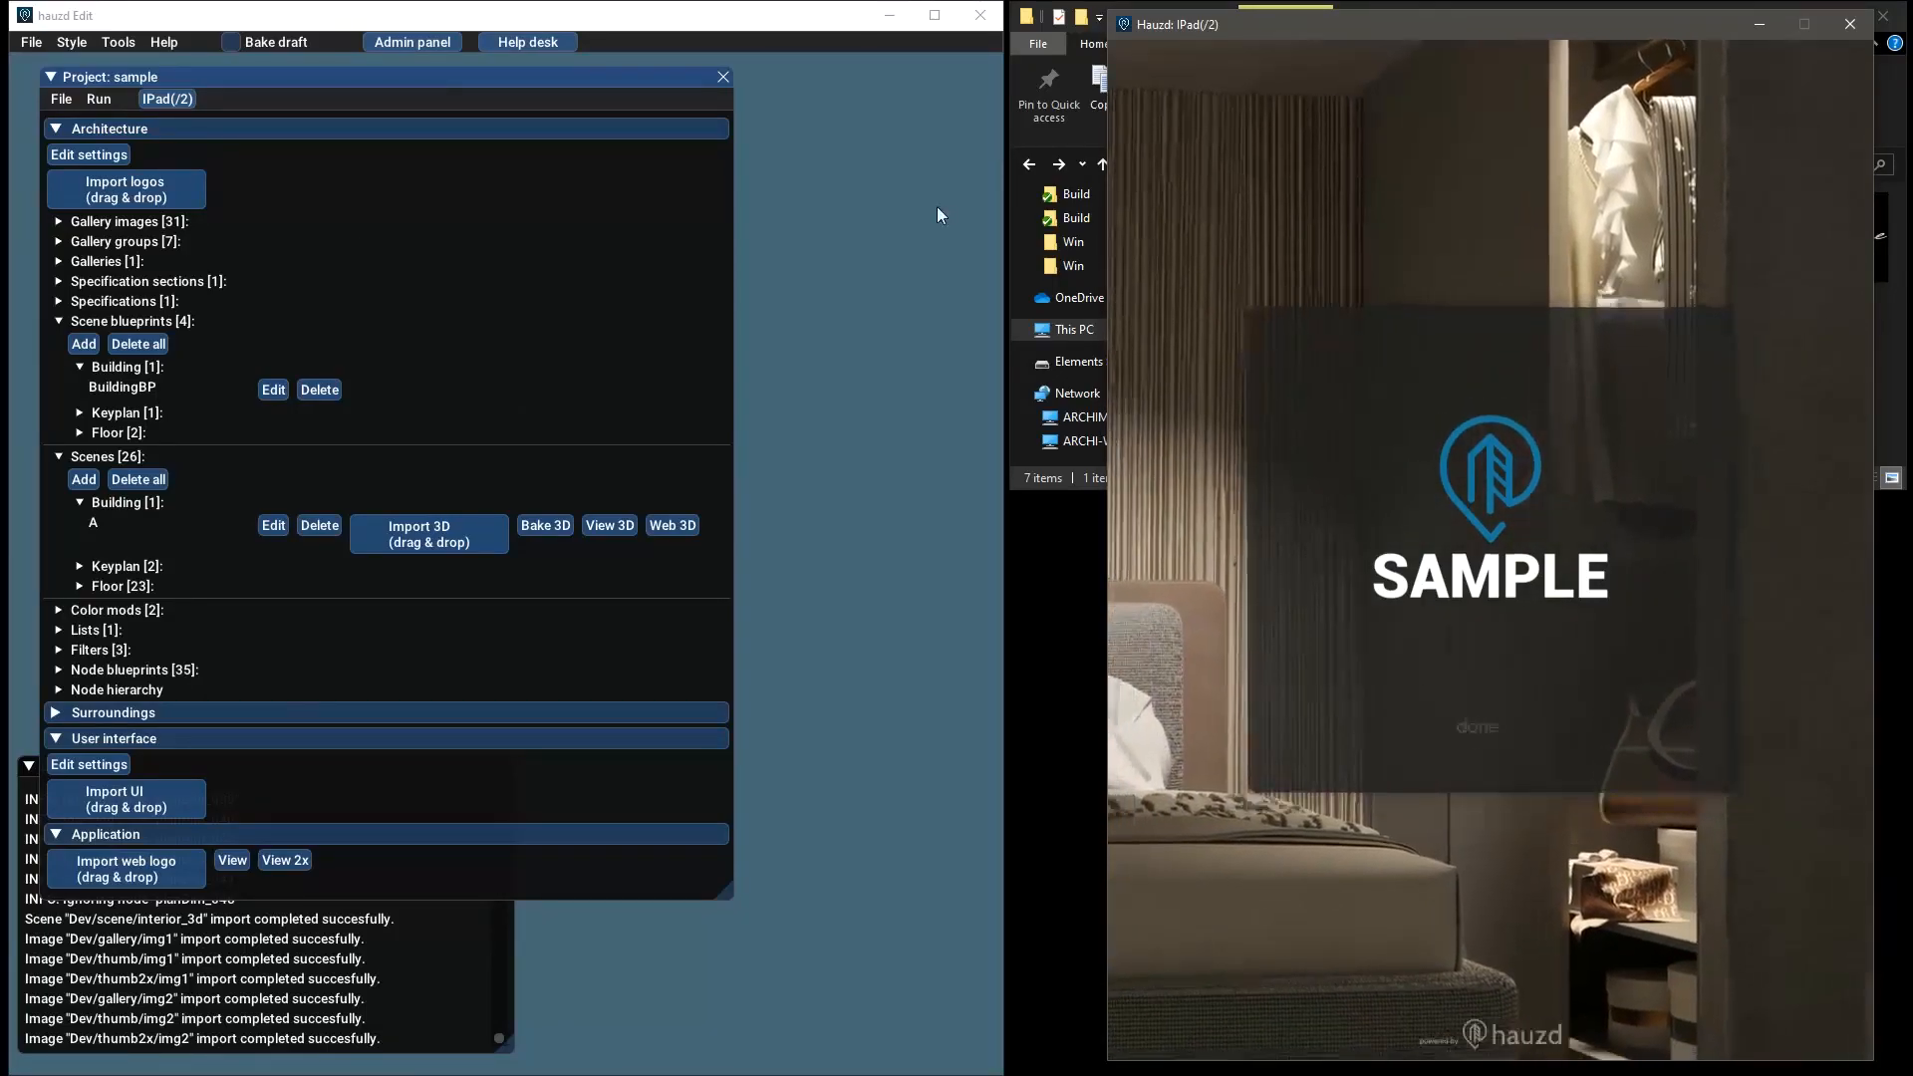
Bring up the Sample project's page in the hauzd Admin Panel and place it beside the iPad preview window
left_click_drag(1326, 22, 1031, 30)
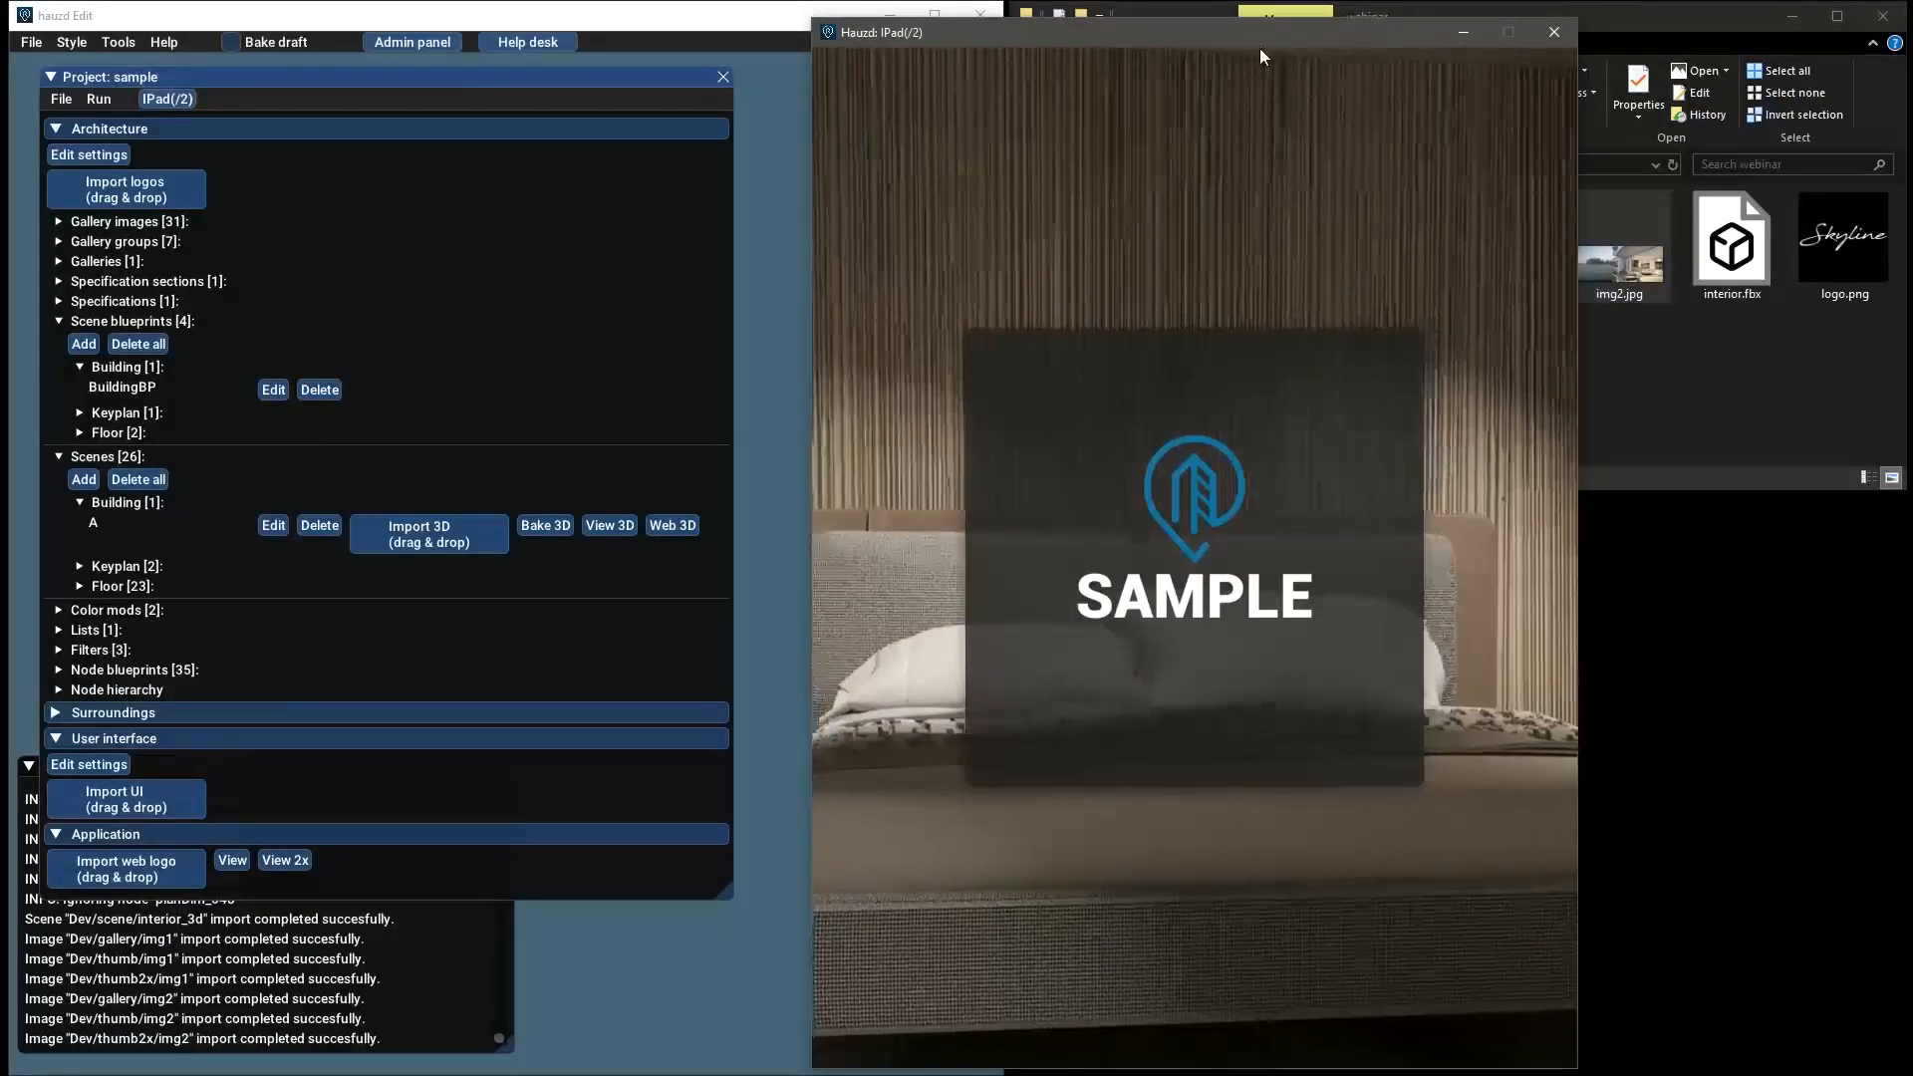
left_click_drag(1259, 45, 1247, 33)
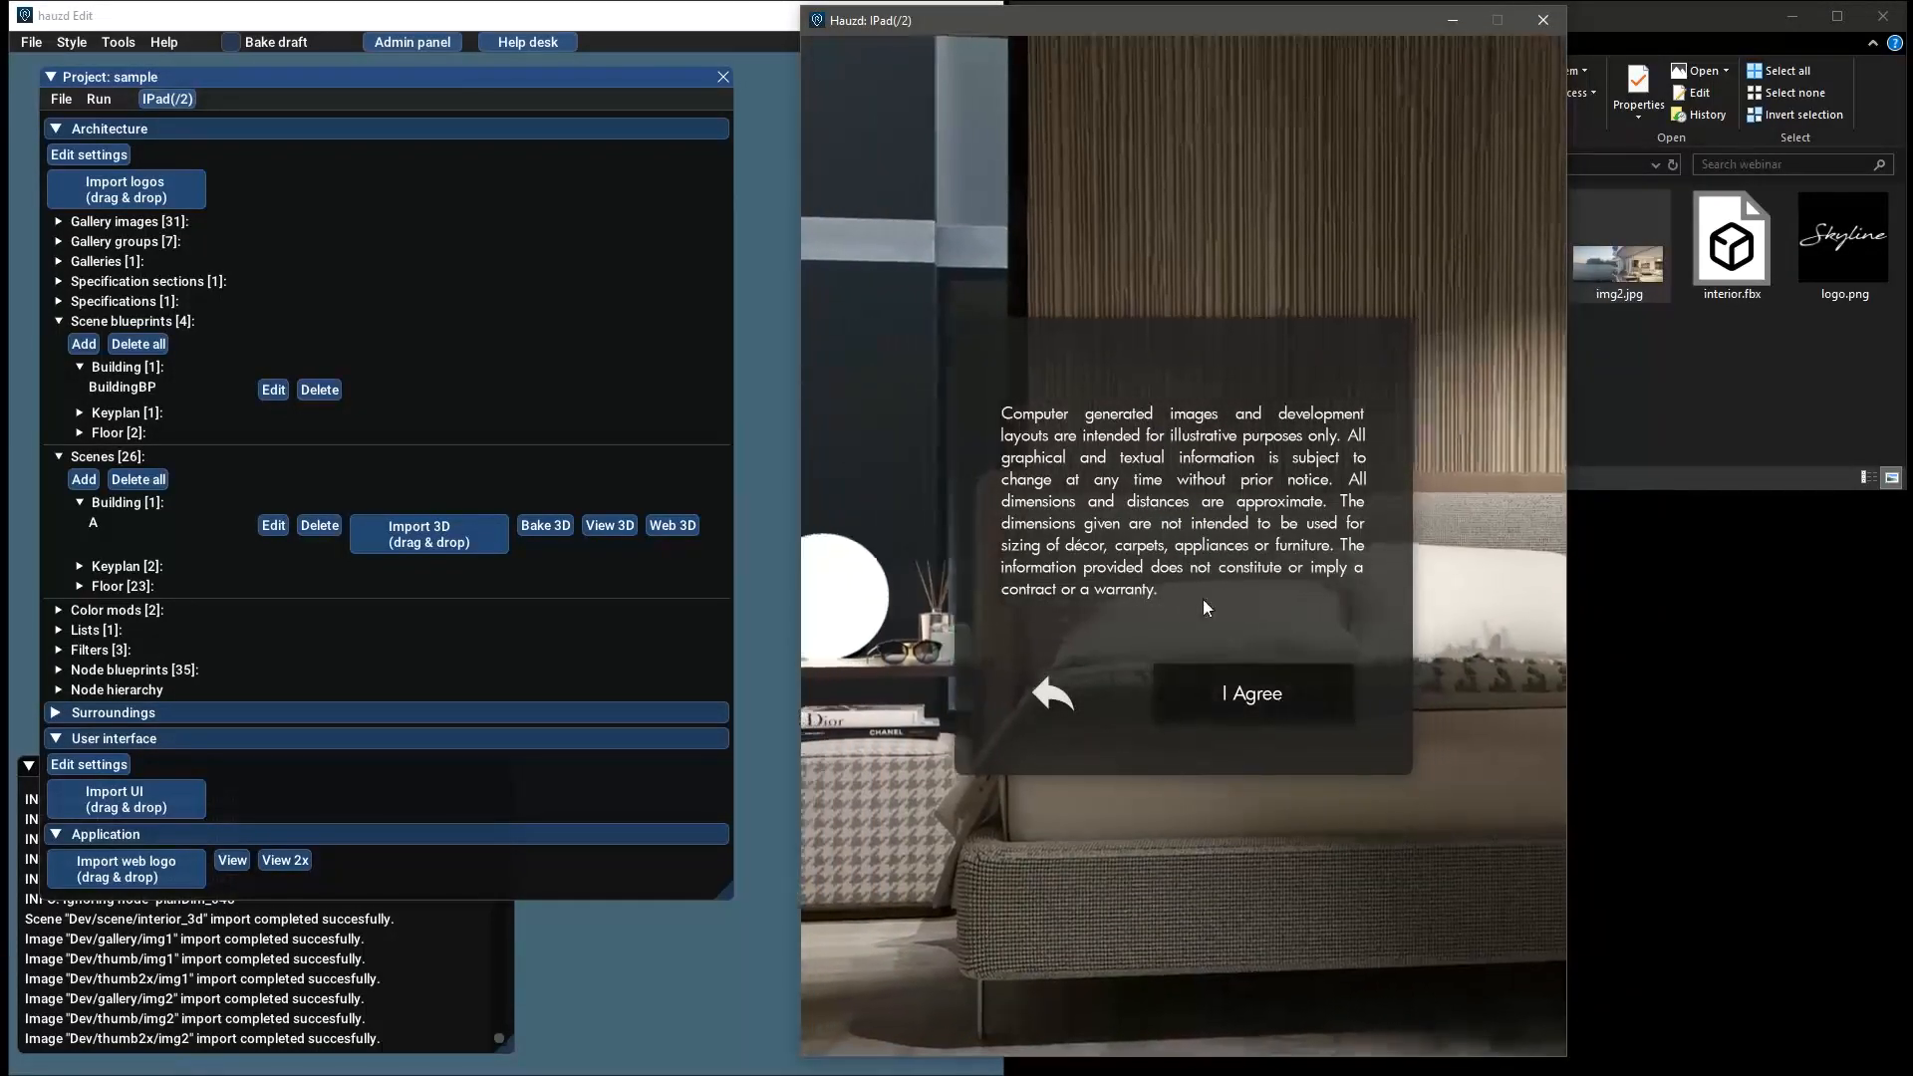
left_click_drag(931, 30, 930, 38)
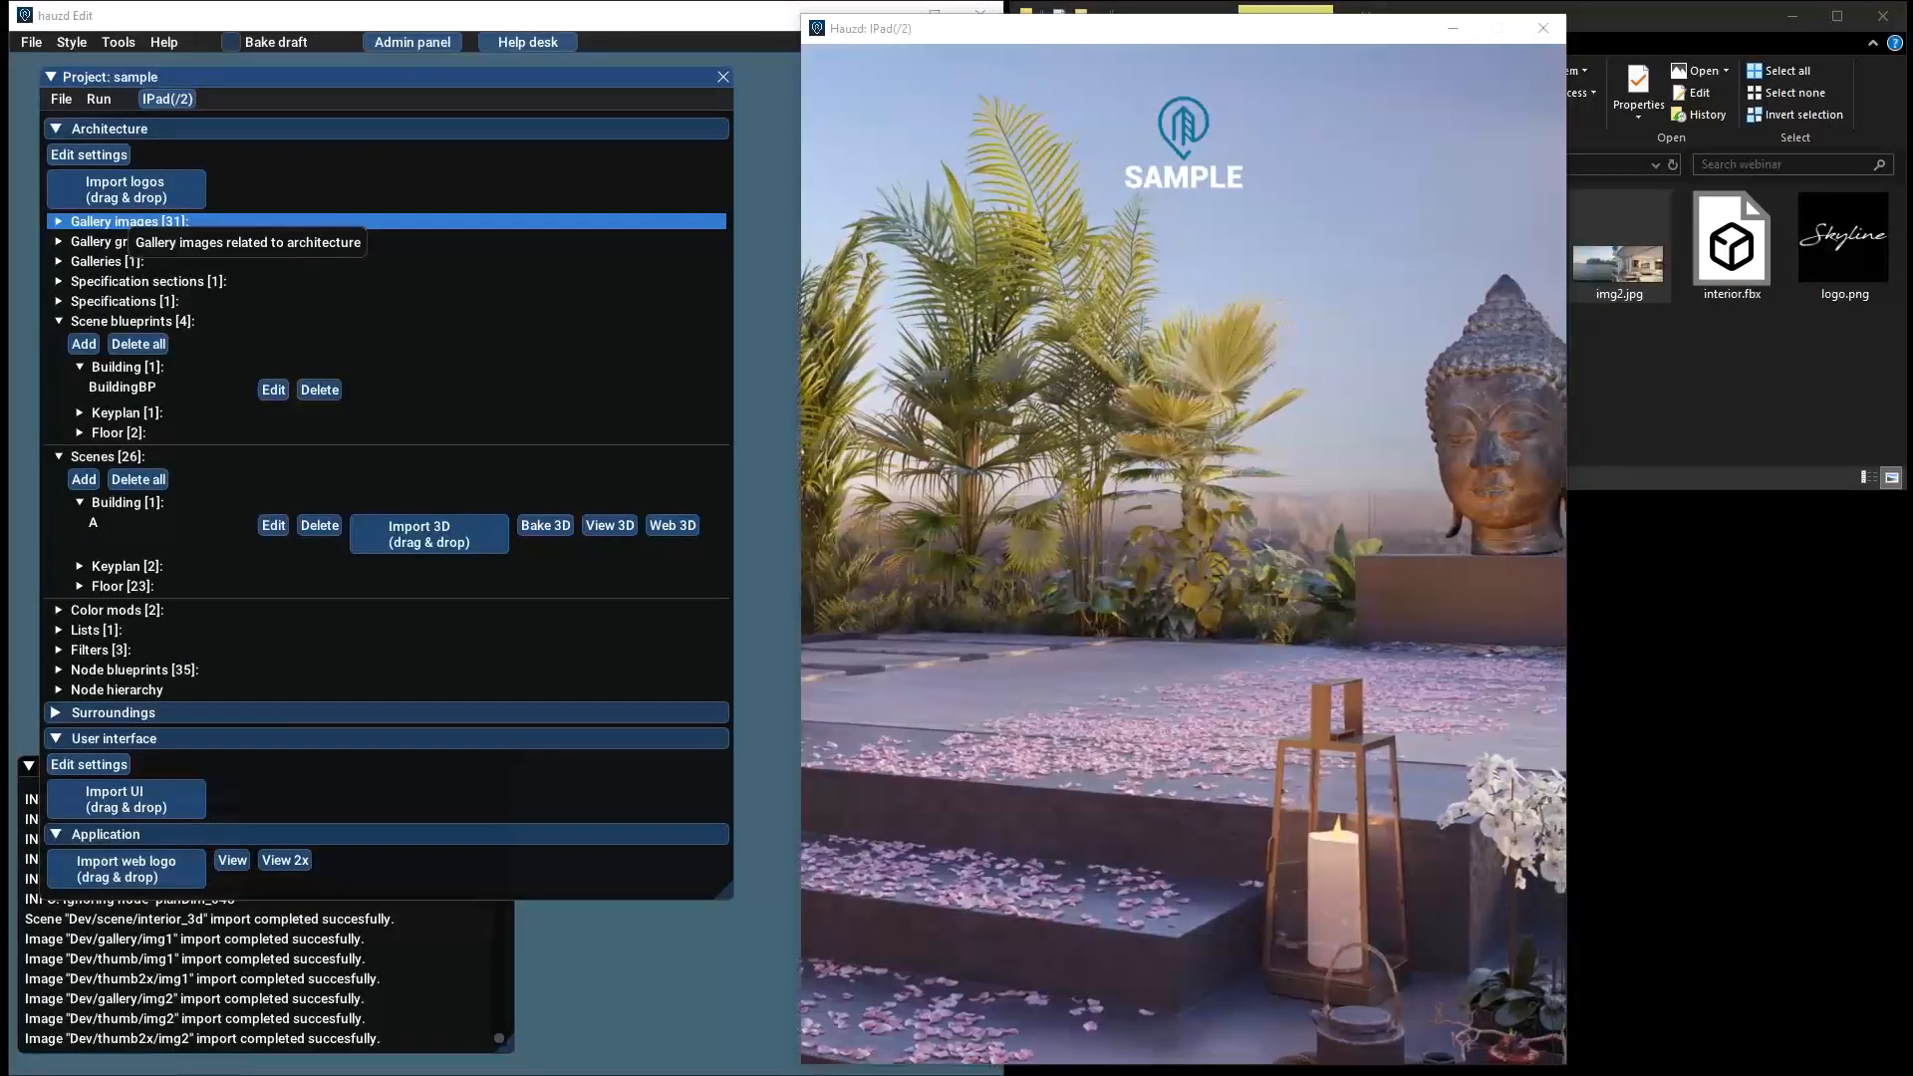
left_click_drag(0, 269, 778, 128)
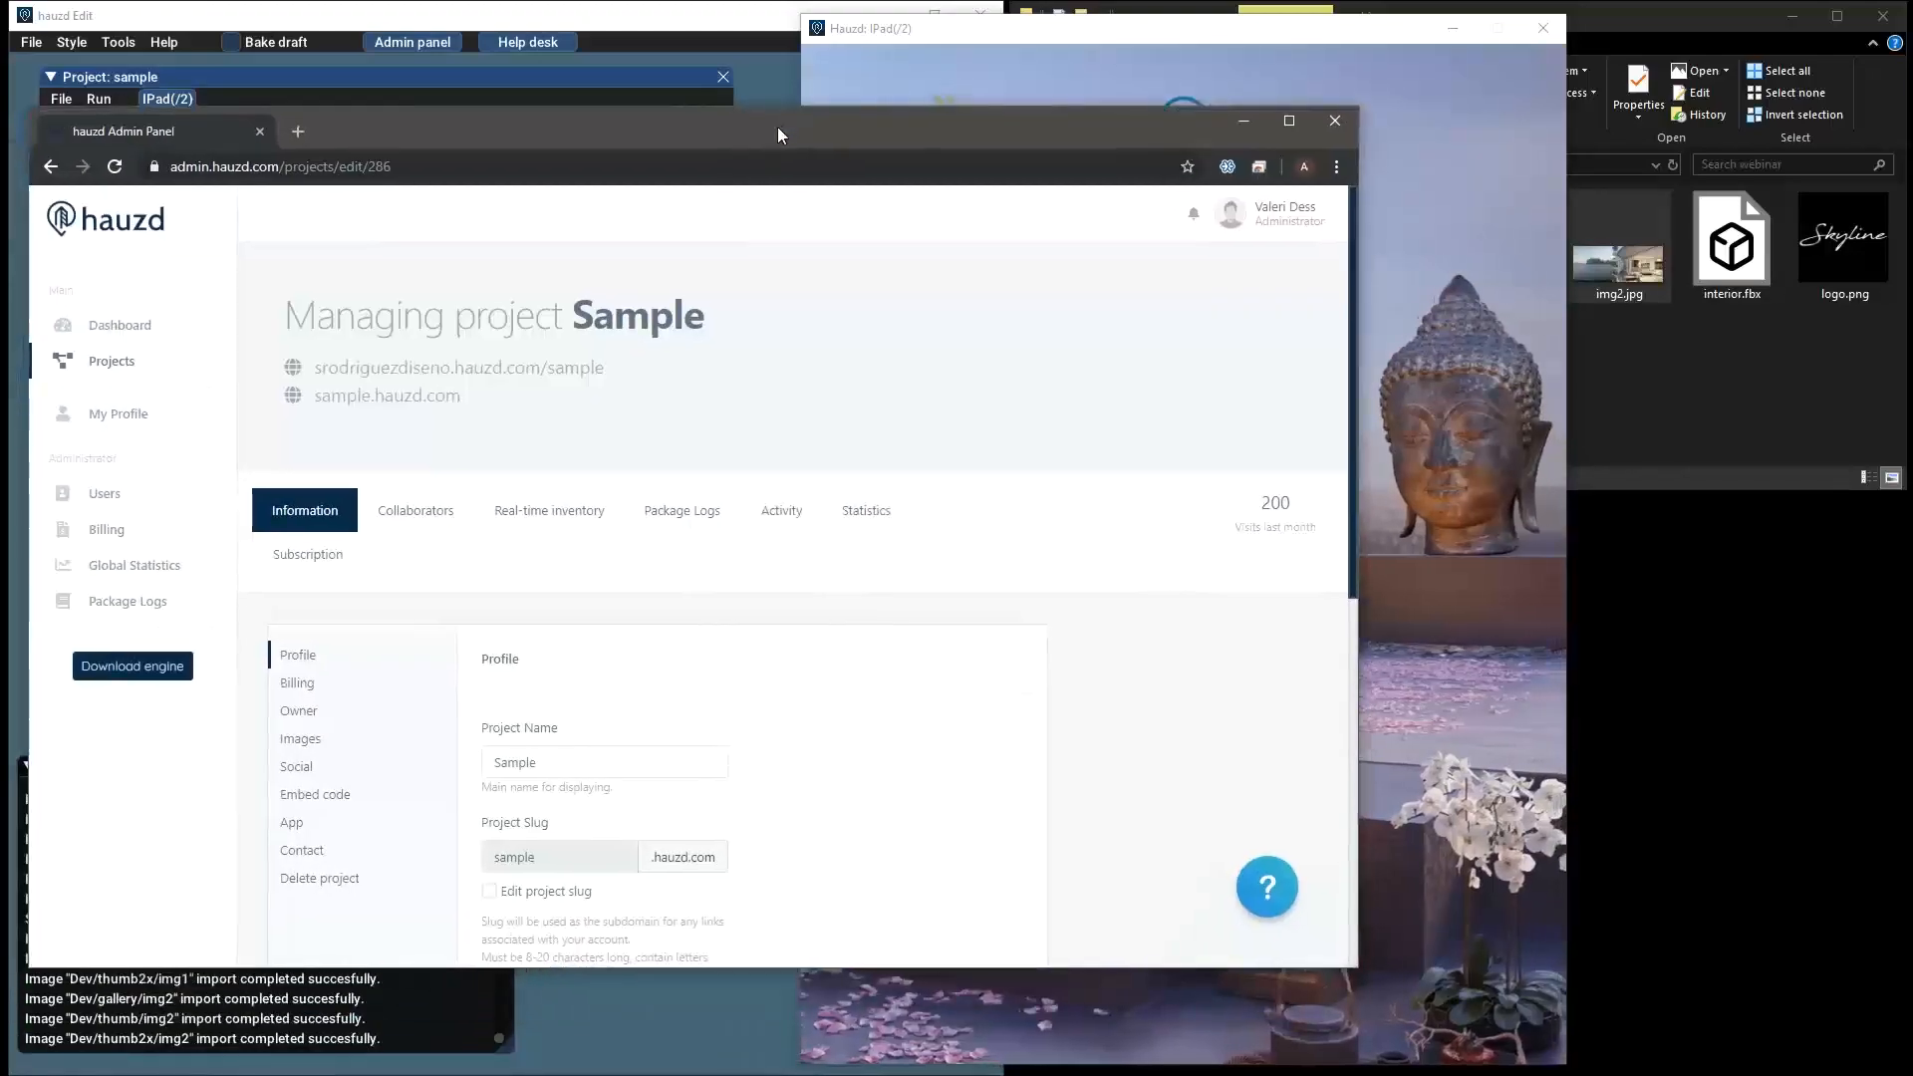
left_click_drag(1014, 33, 1354, 21)
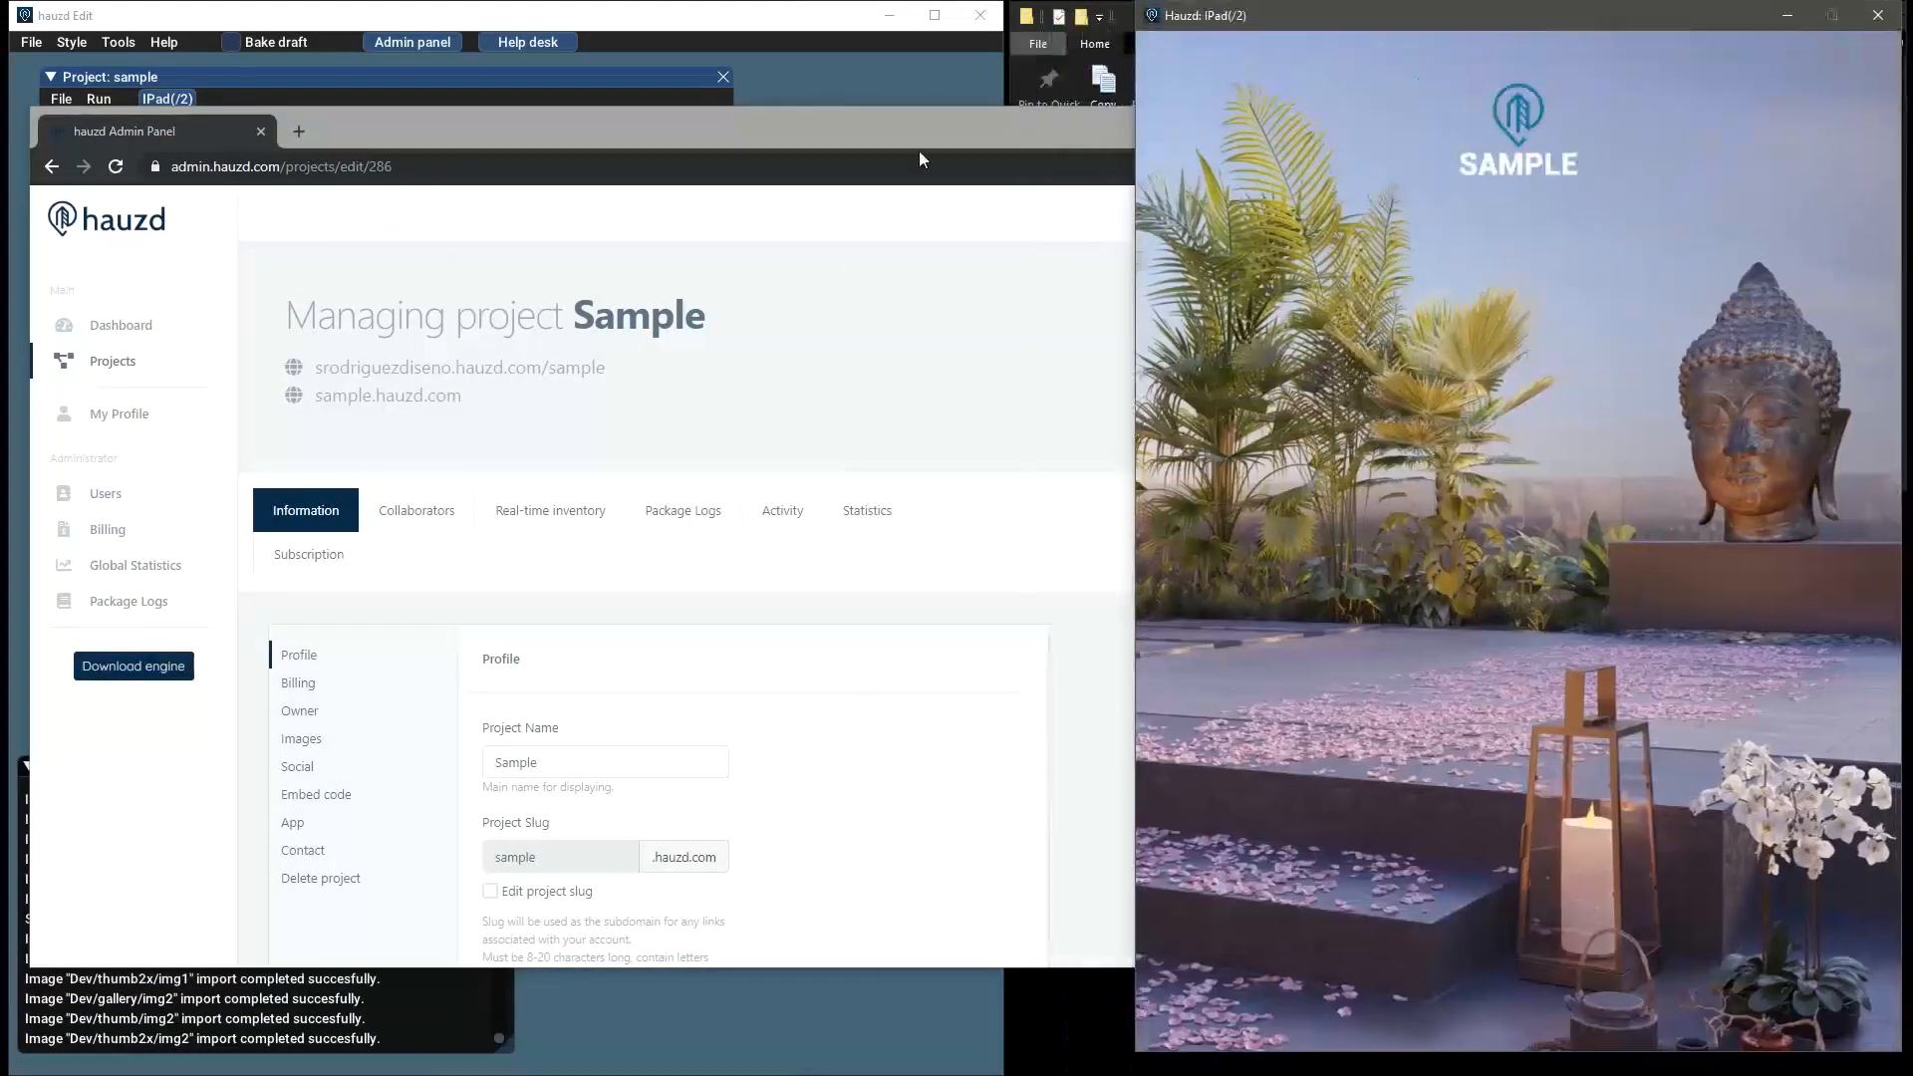
left_click_drag(919, 153, 911, 134)
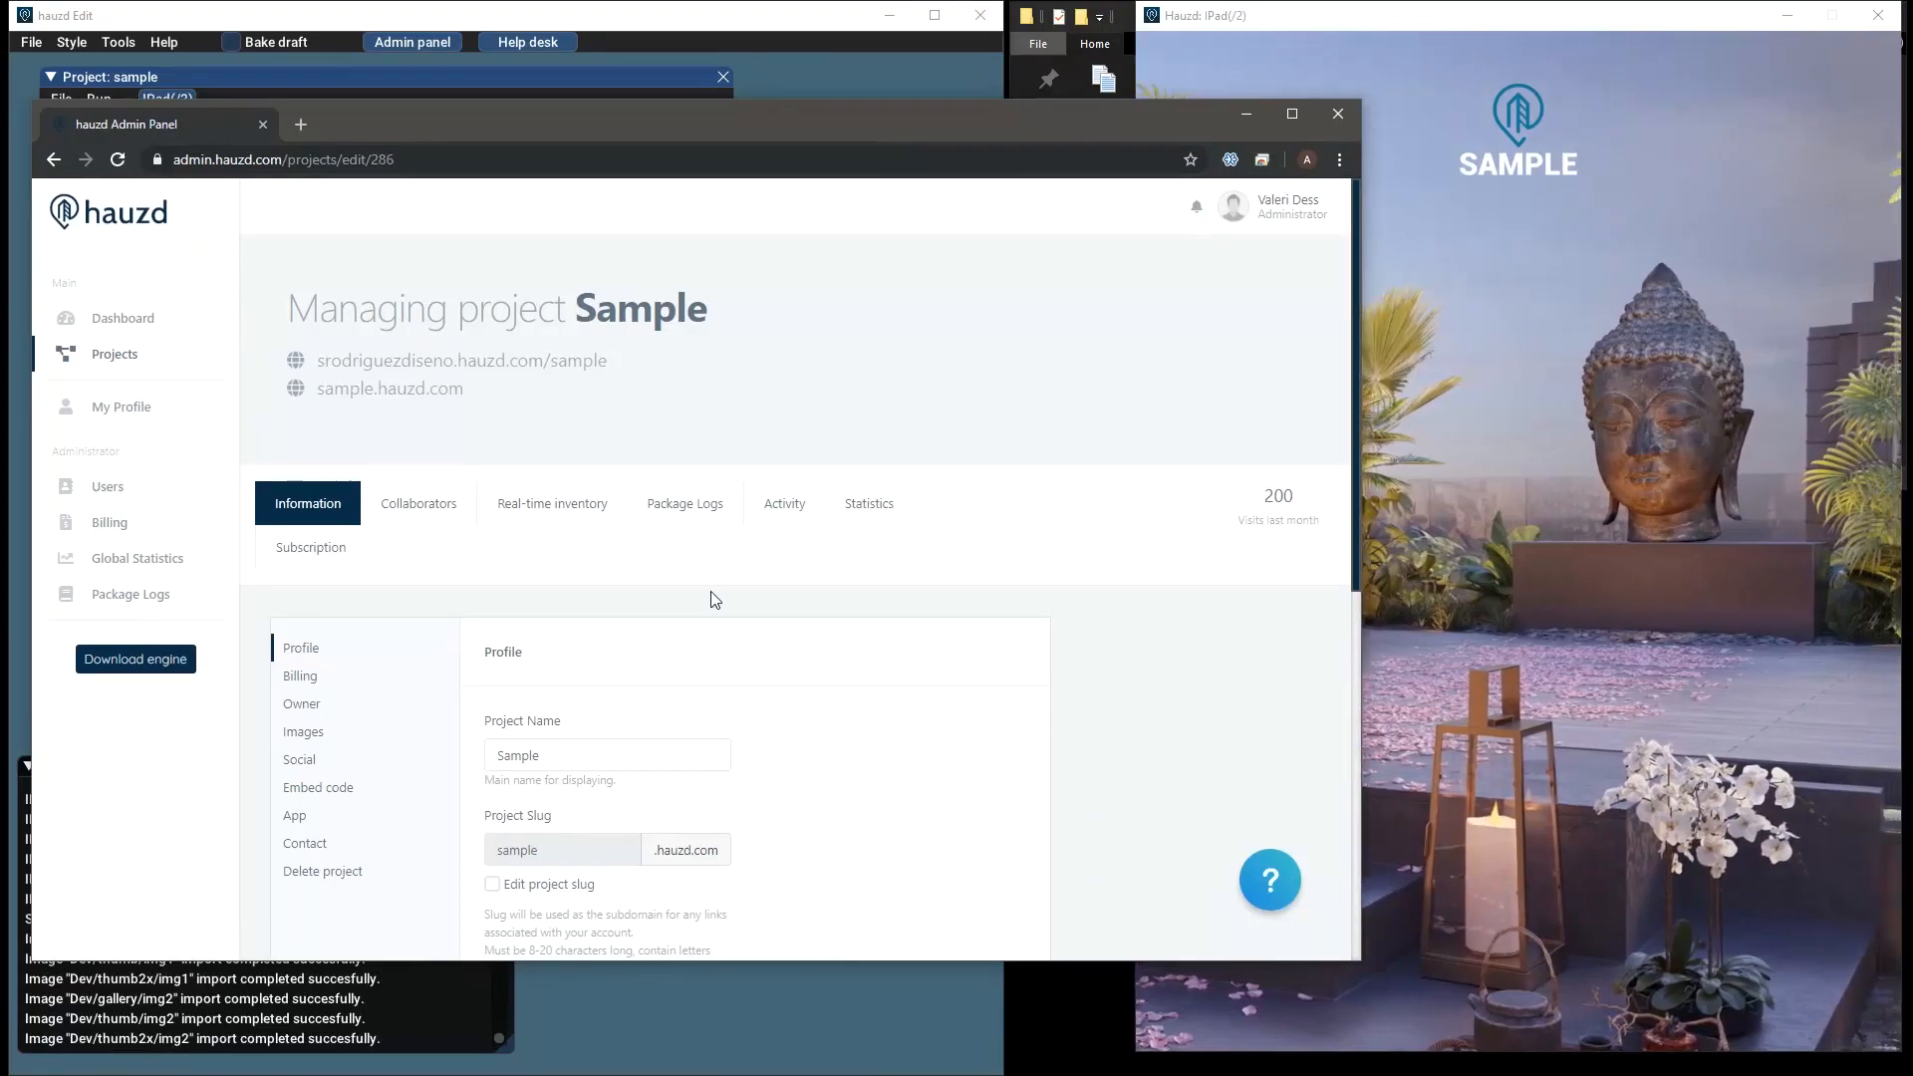
Open the Sample project's real-time inventory, widen the browser window and expand the App and Hierarchy branches
left_click(575, 511)
left_click_drag(1361, 613, 1432, 610)
scroll(547, 654, "down", 3)
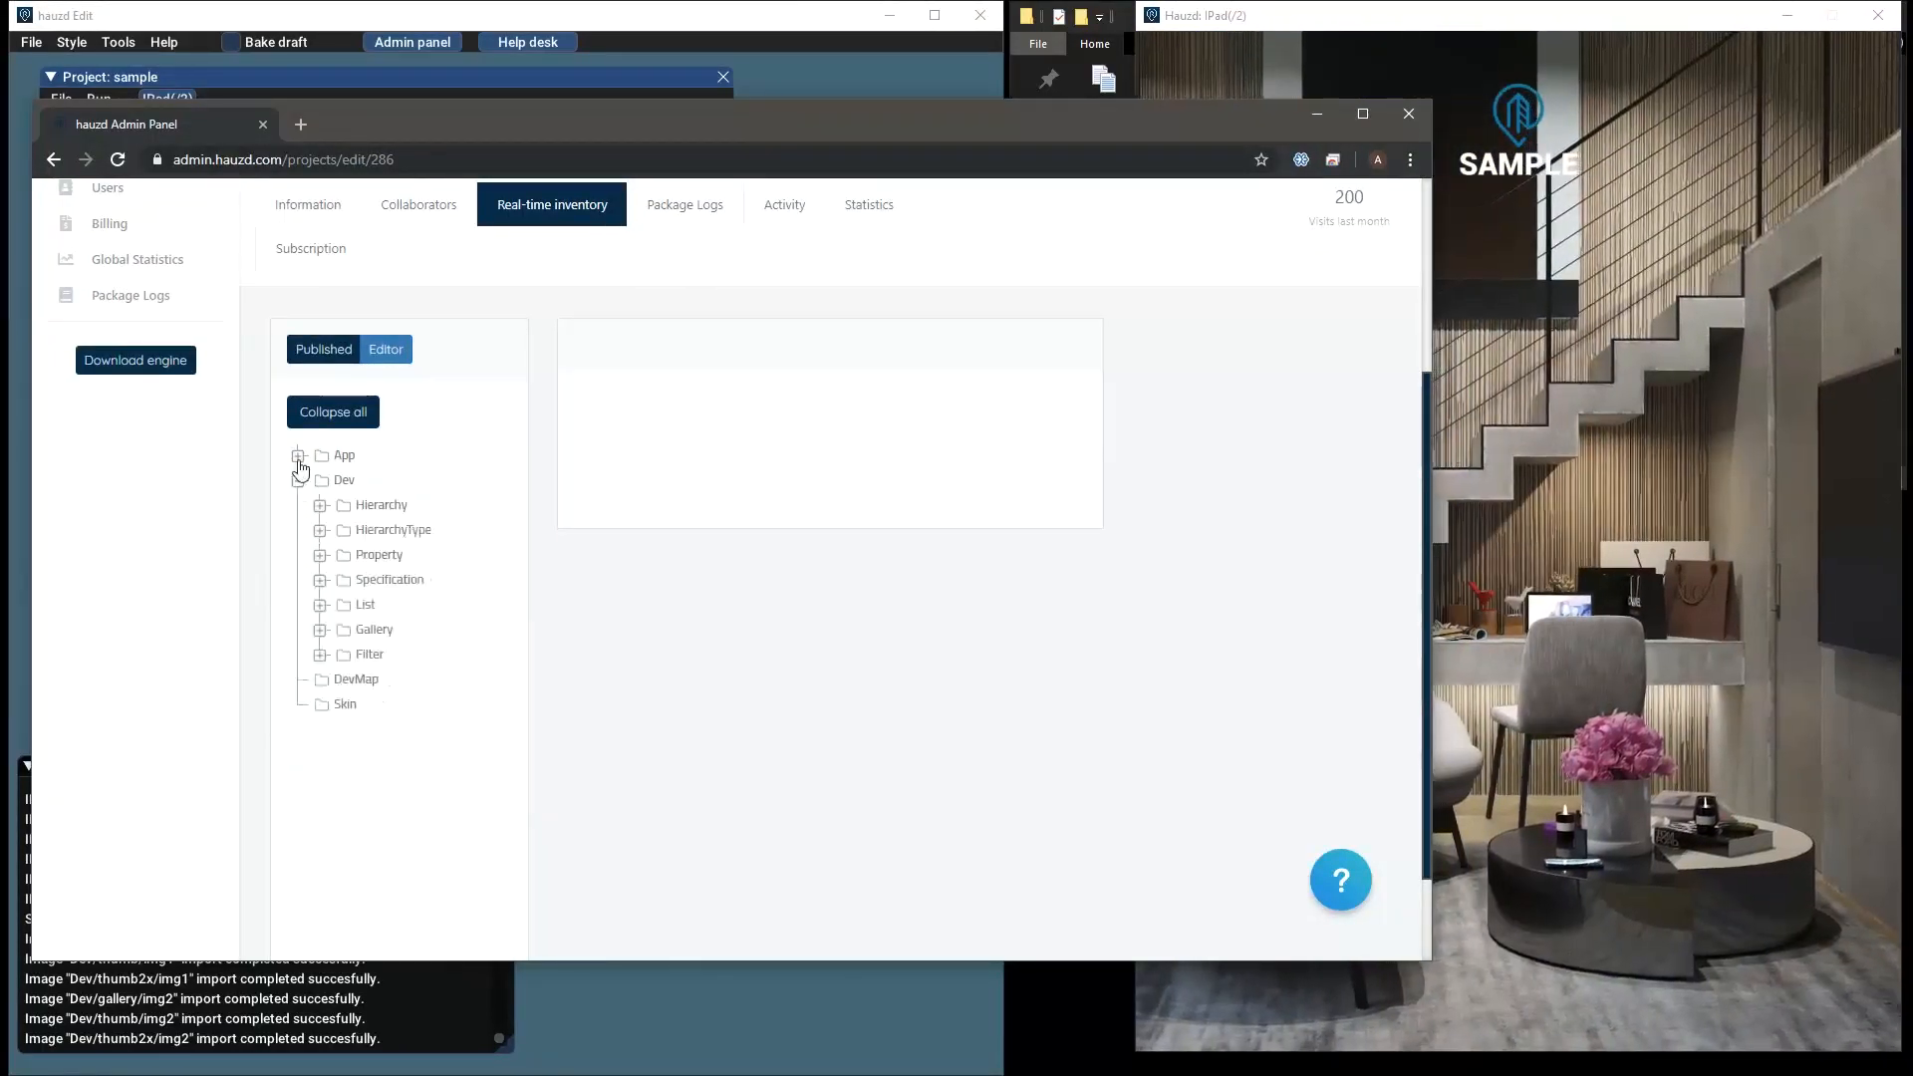
mouse_move(489, 127)
left_mouse_down()
mouse_move(776, 128)
mouse_move(492, 149)
left_mouse_up()
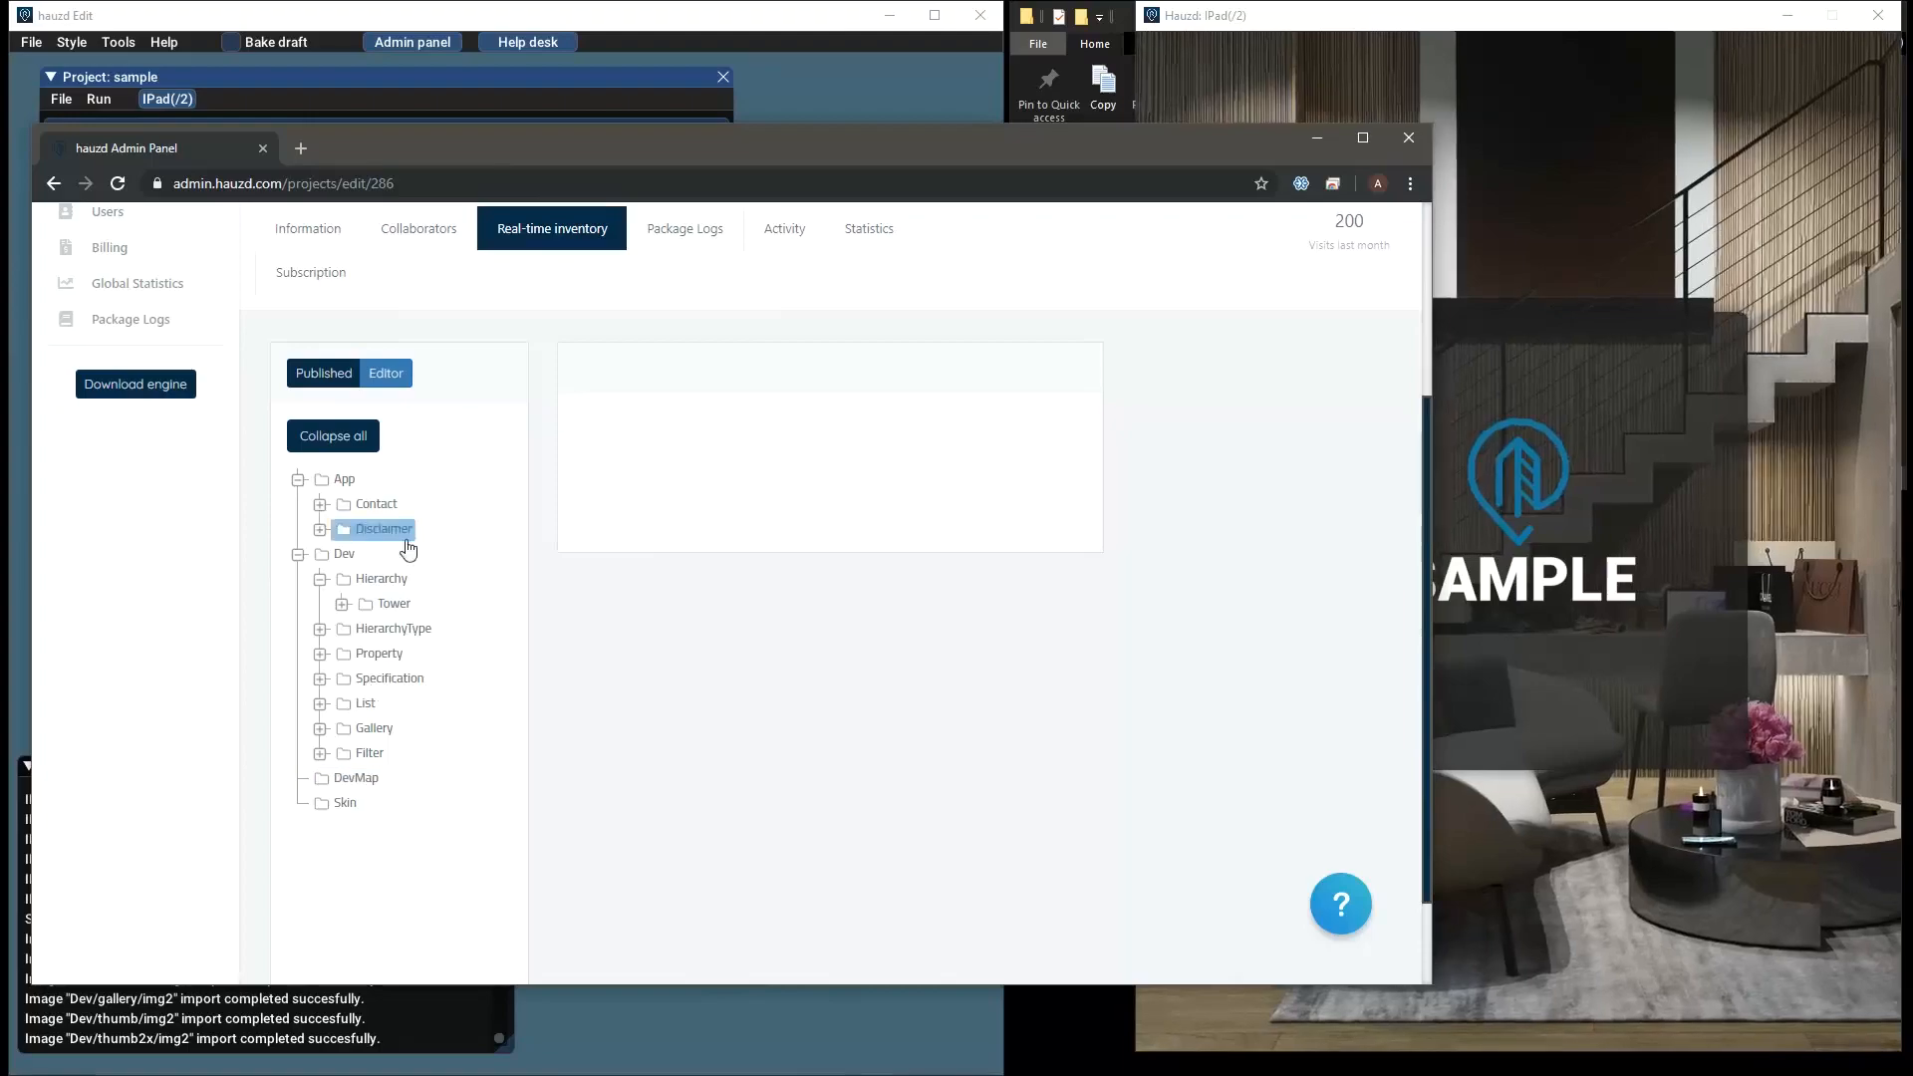
Bring up the disclaimer in the iPad preview, expand Contact and Disclaimer in the inventory, and open the Agree entry
left_click(1660, 20)
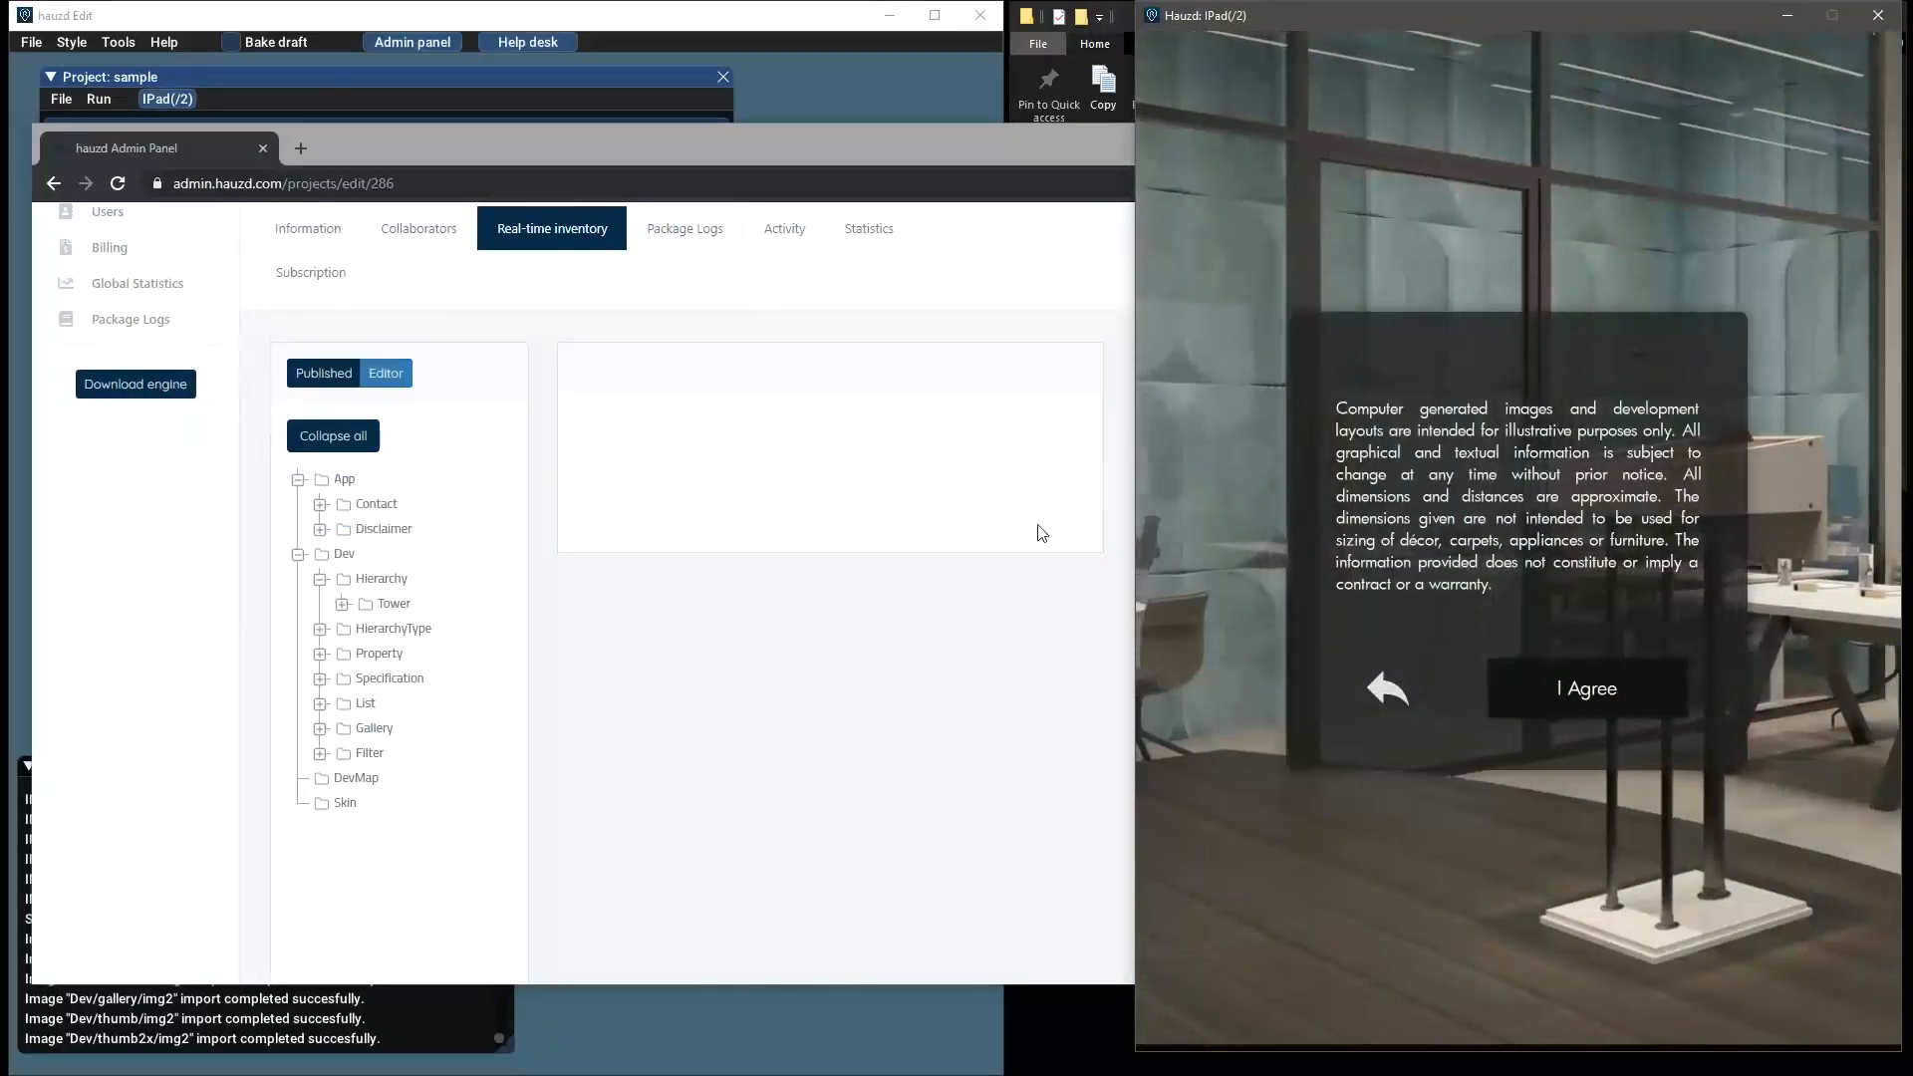
left_click(1041, 533)
double_click(376, 506)
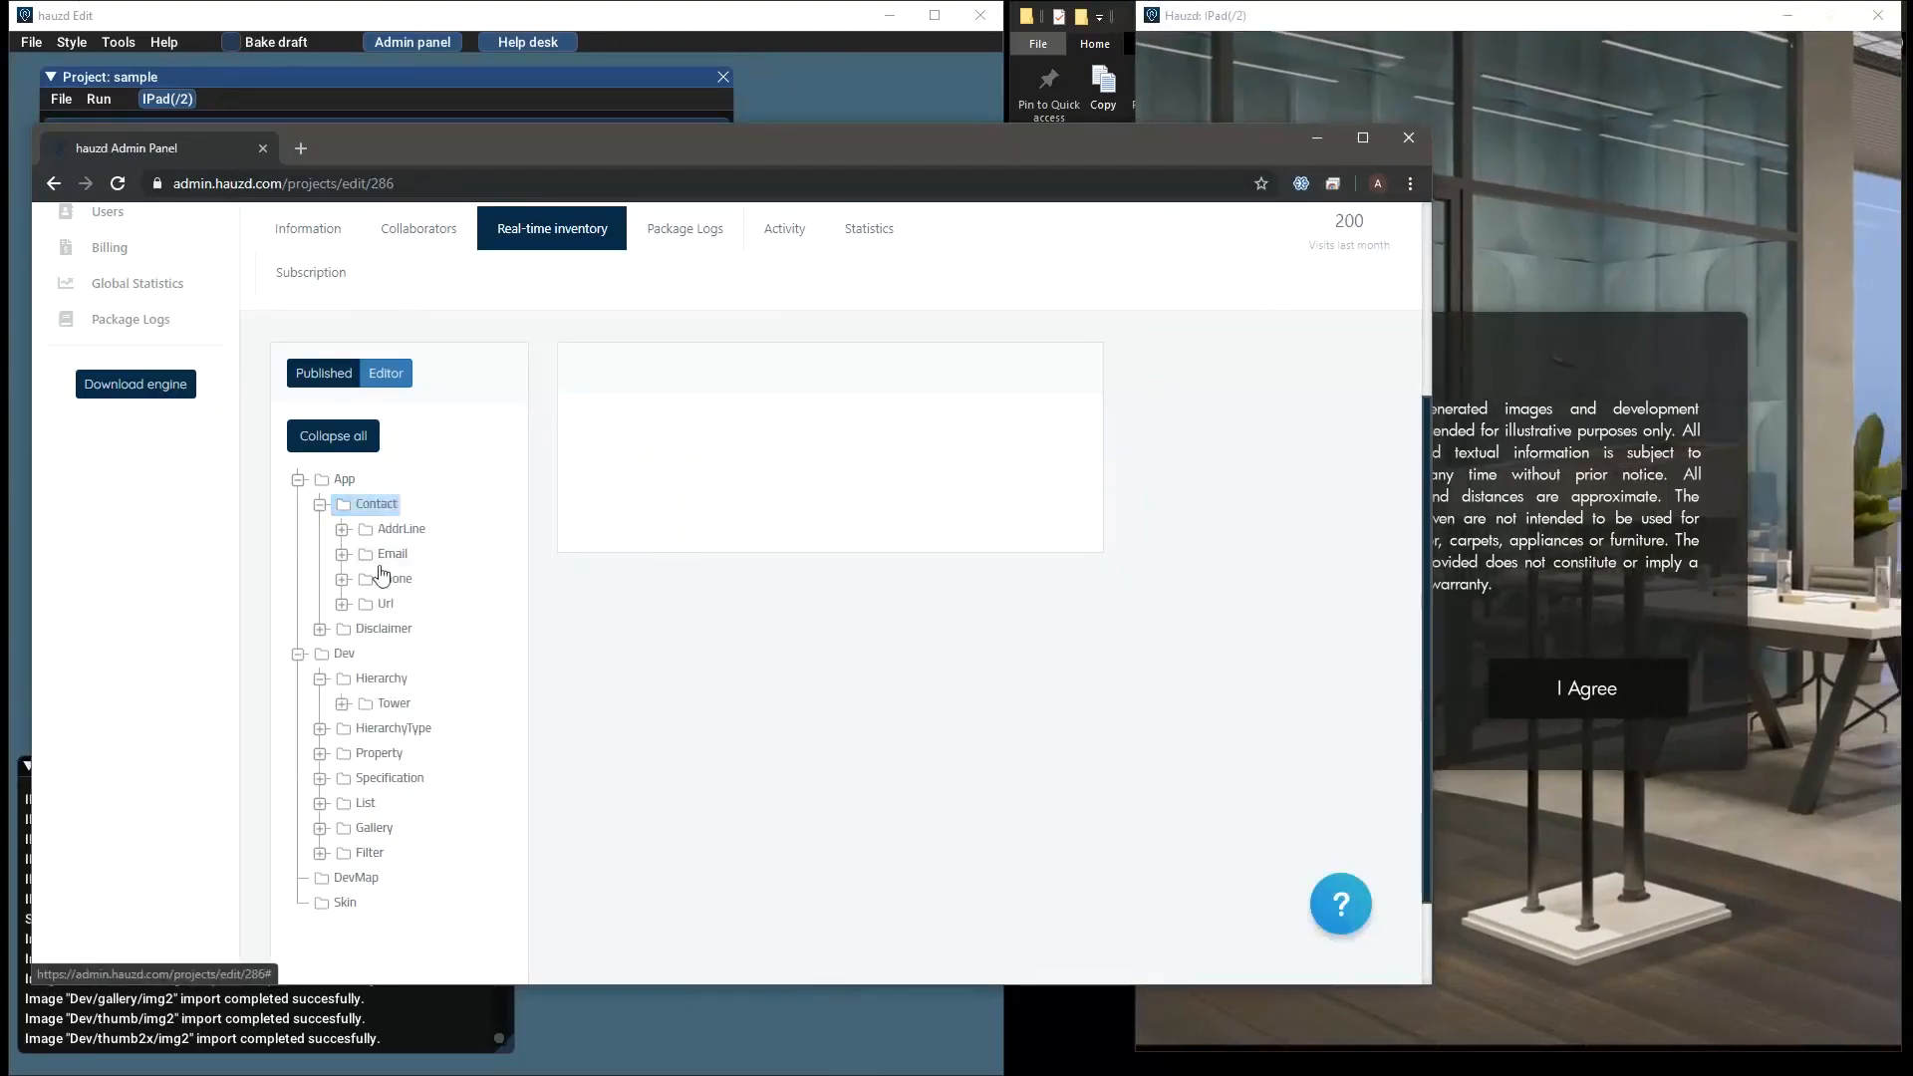
left_click(321, 631)
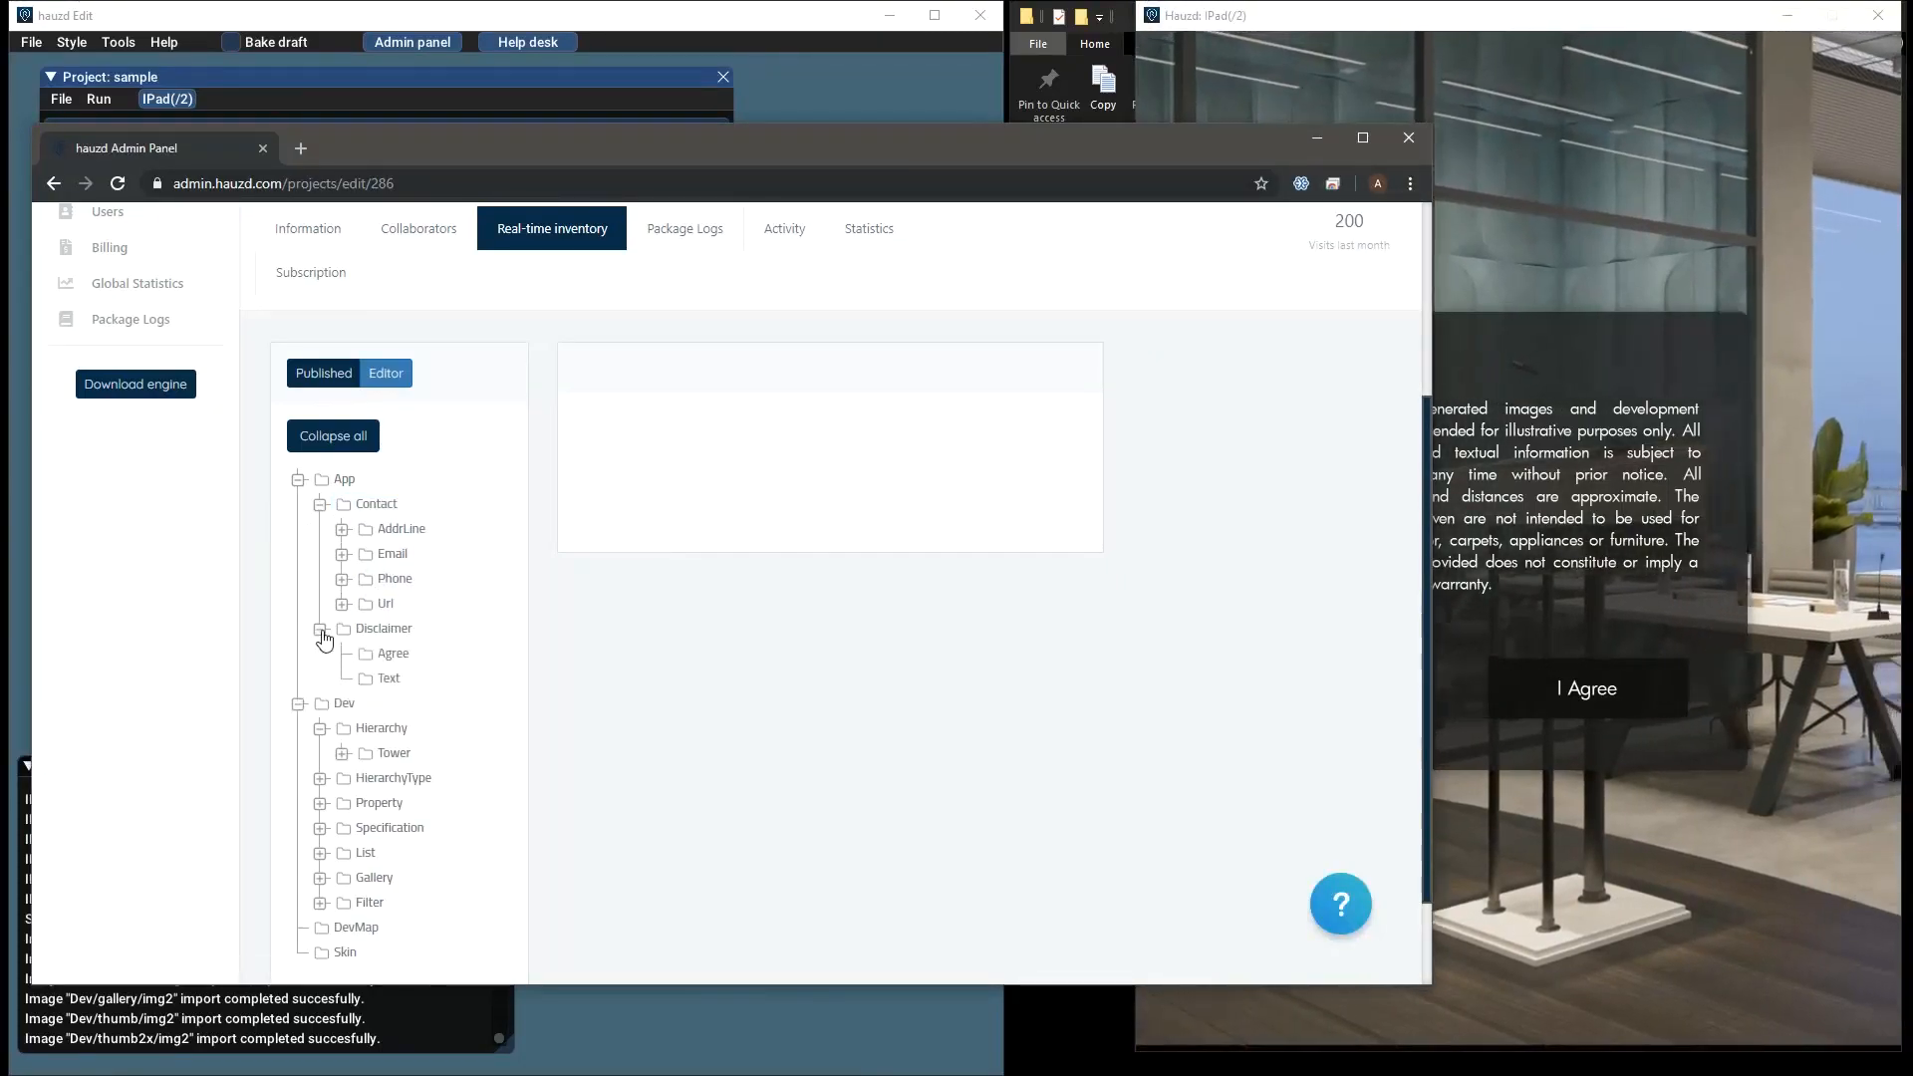
left_click(400, 659)
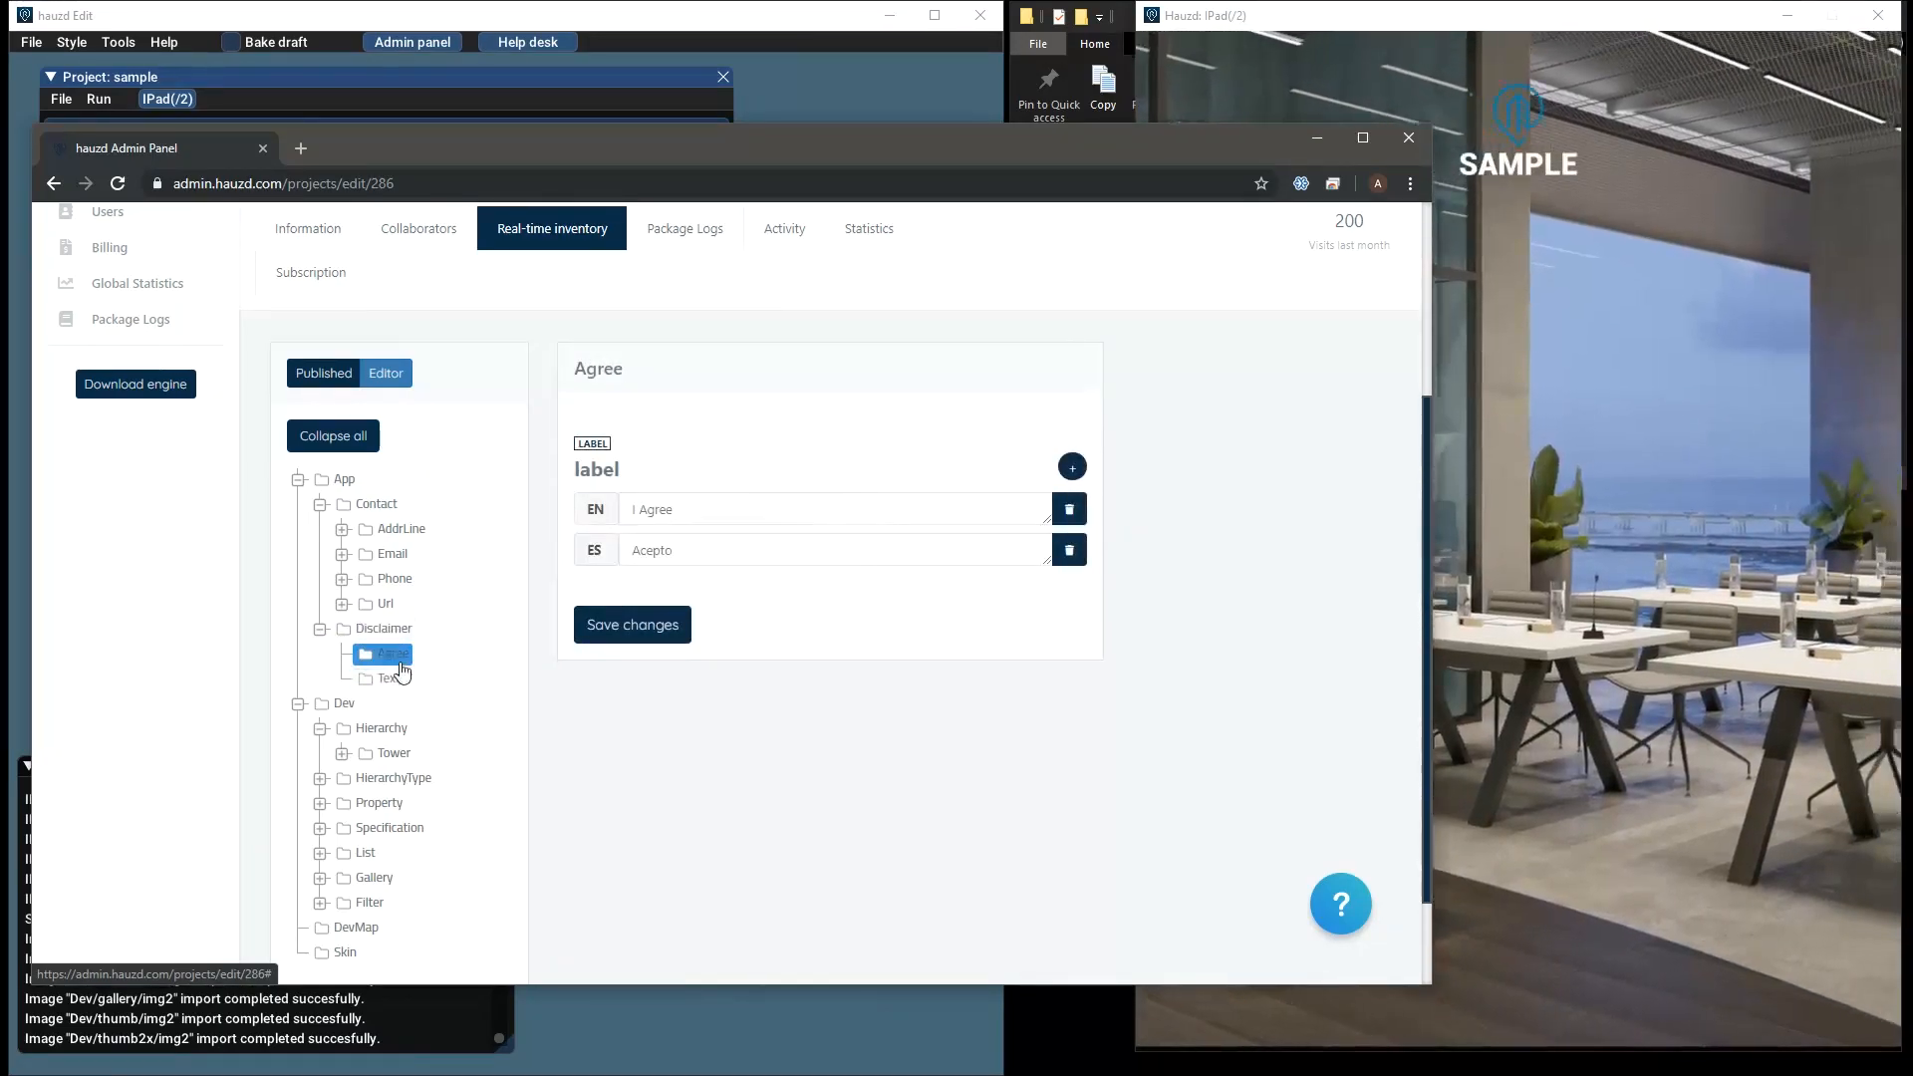
Set the English label of the disclaimer's Agree entry to "test", save it, and check the disclaimer in the iPad preview
left_click(688, 509)
left_click(1594, 558)
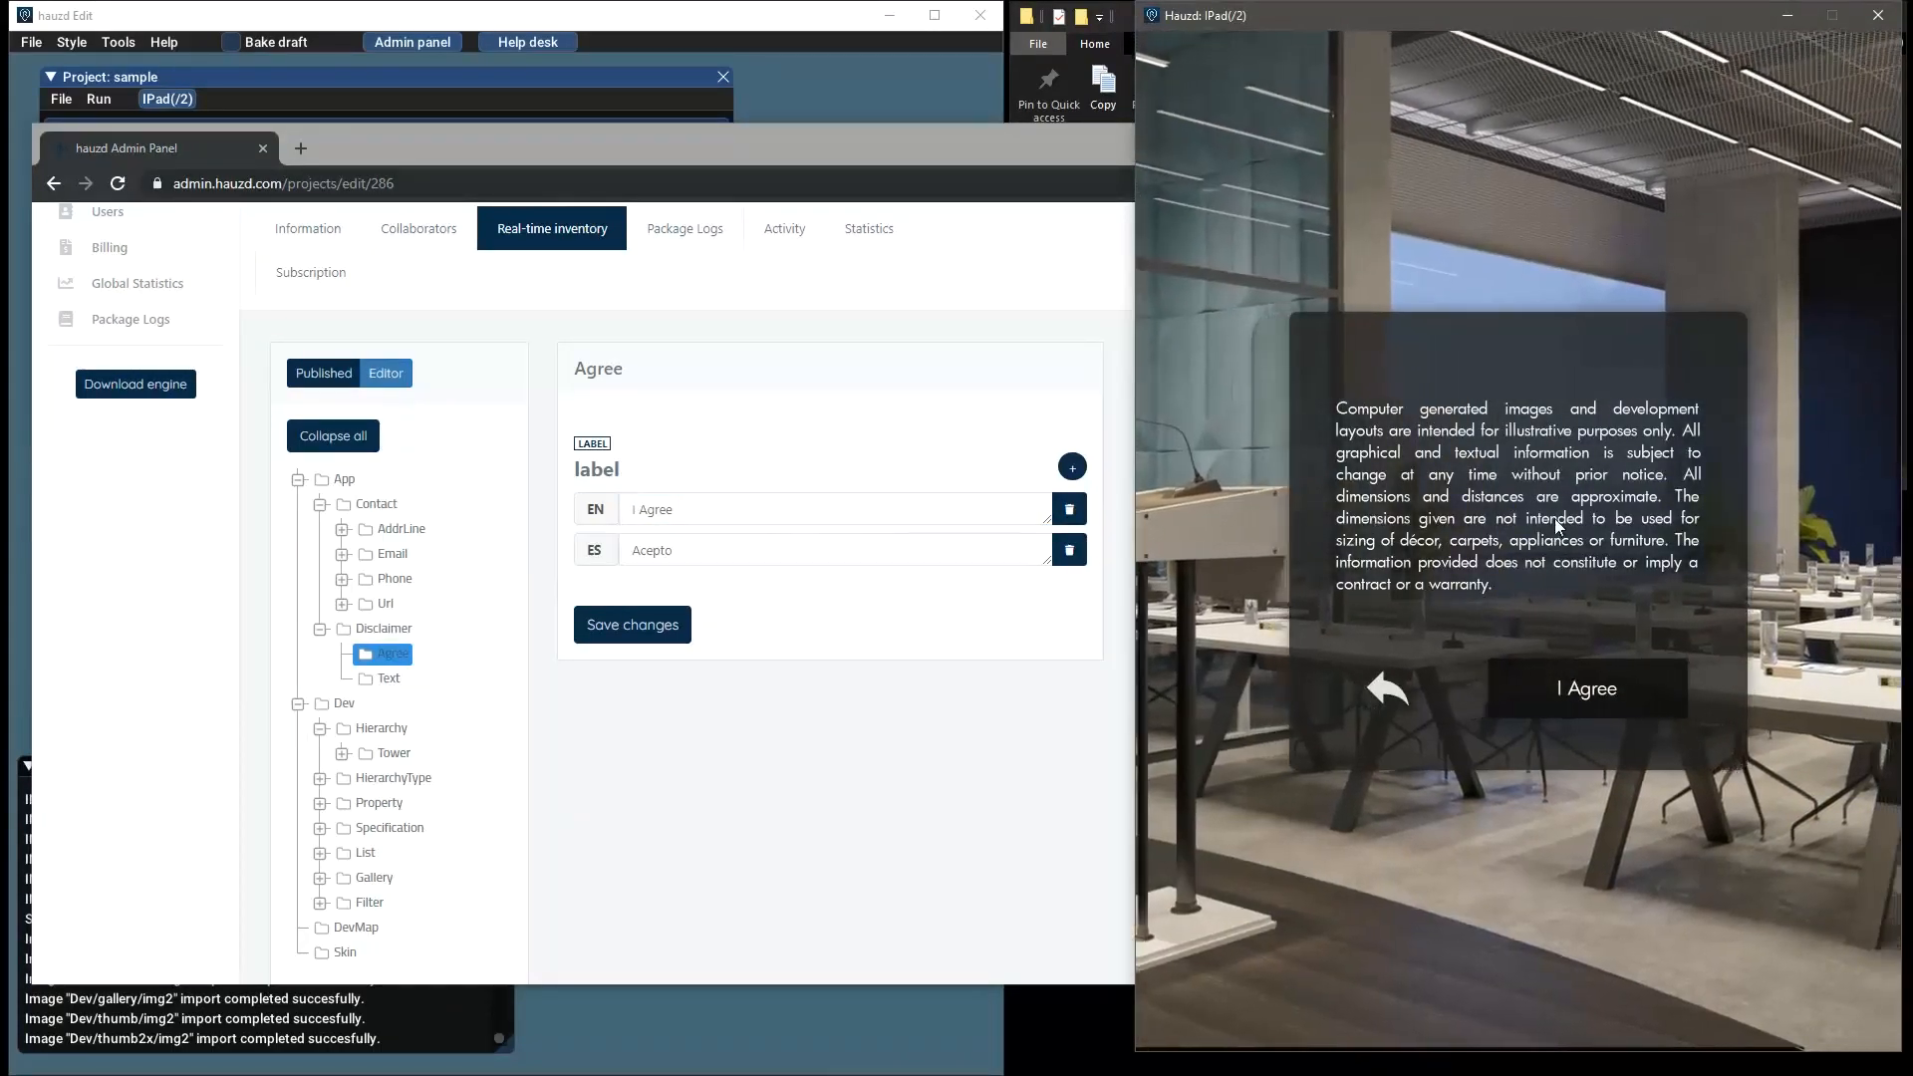
left_click(723, 506)
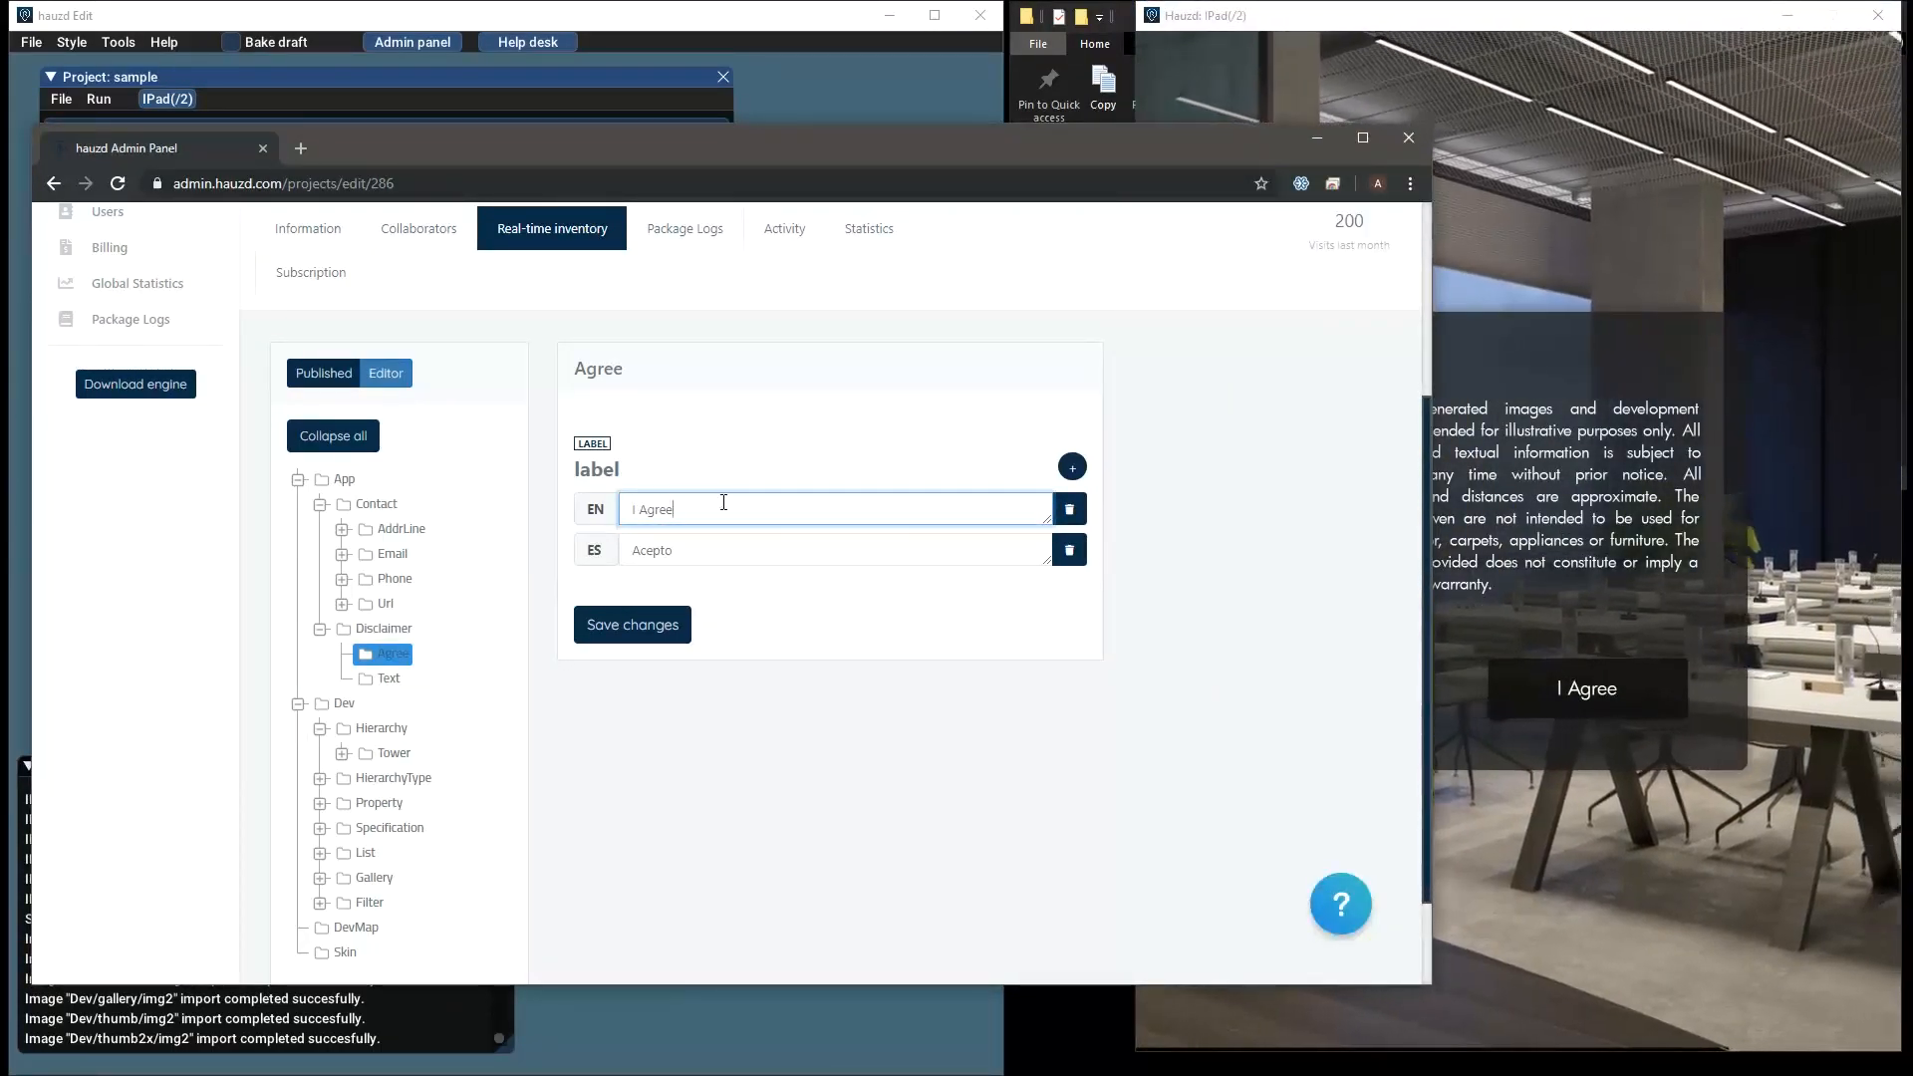
key("BackSpace")
key("BackSpace")
key("BackSpace")
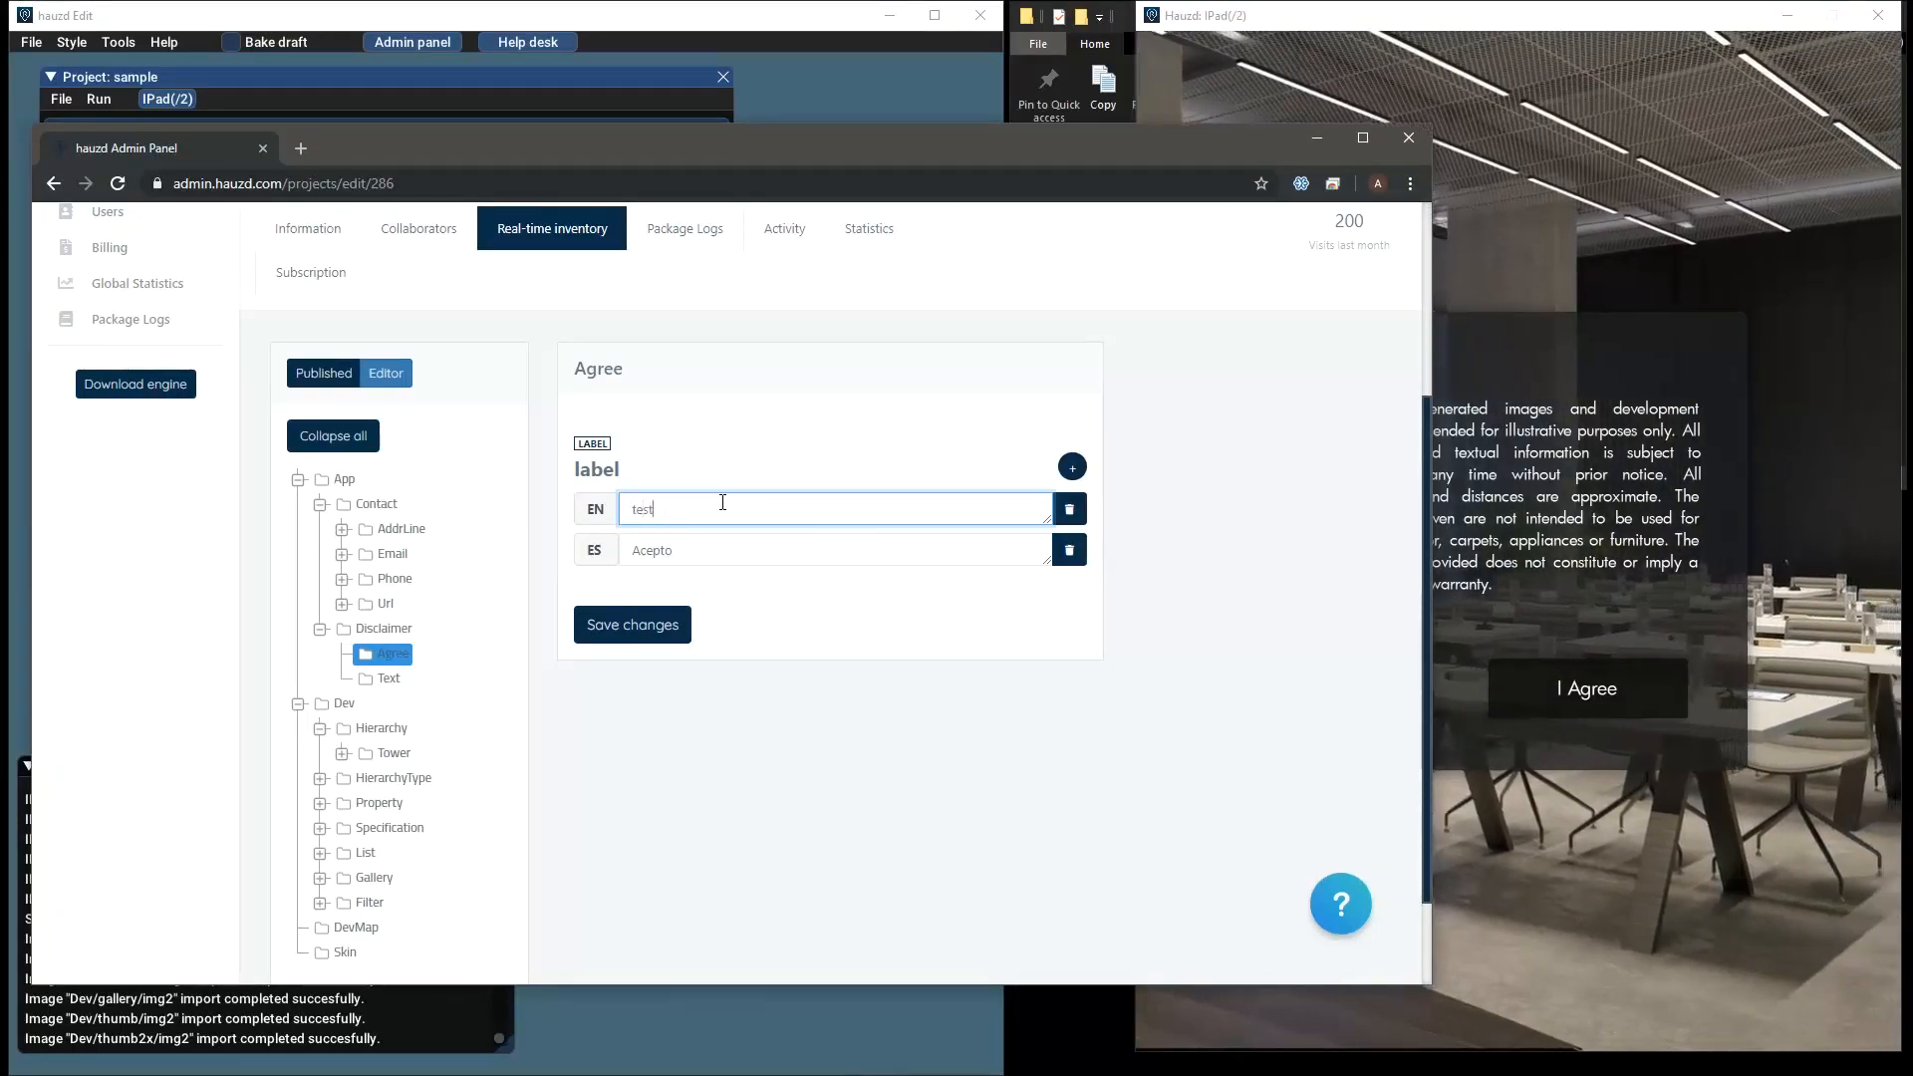
left_click(682, 638)
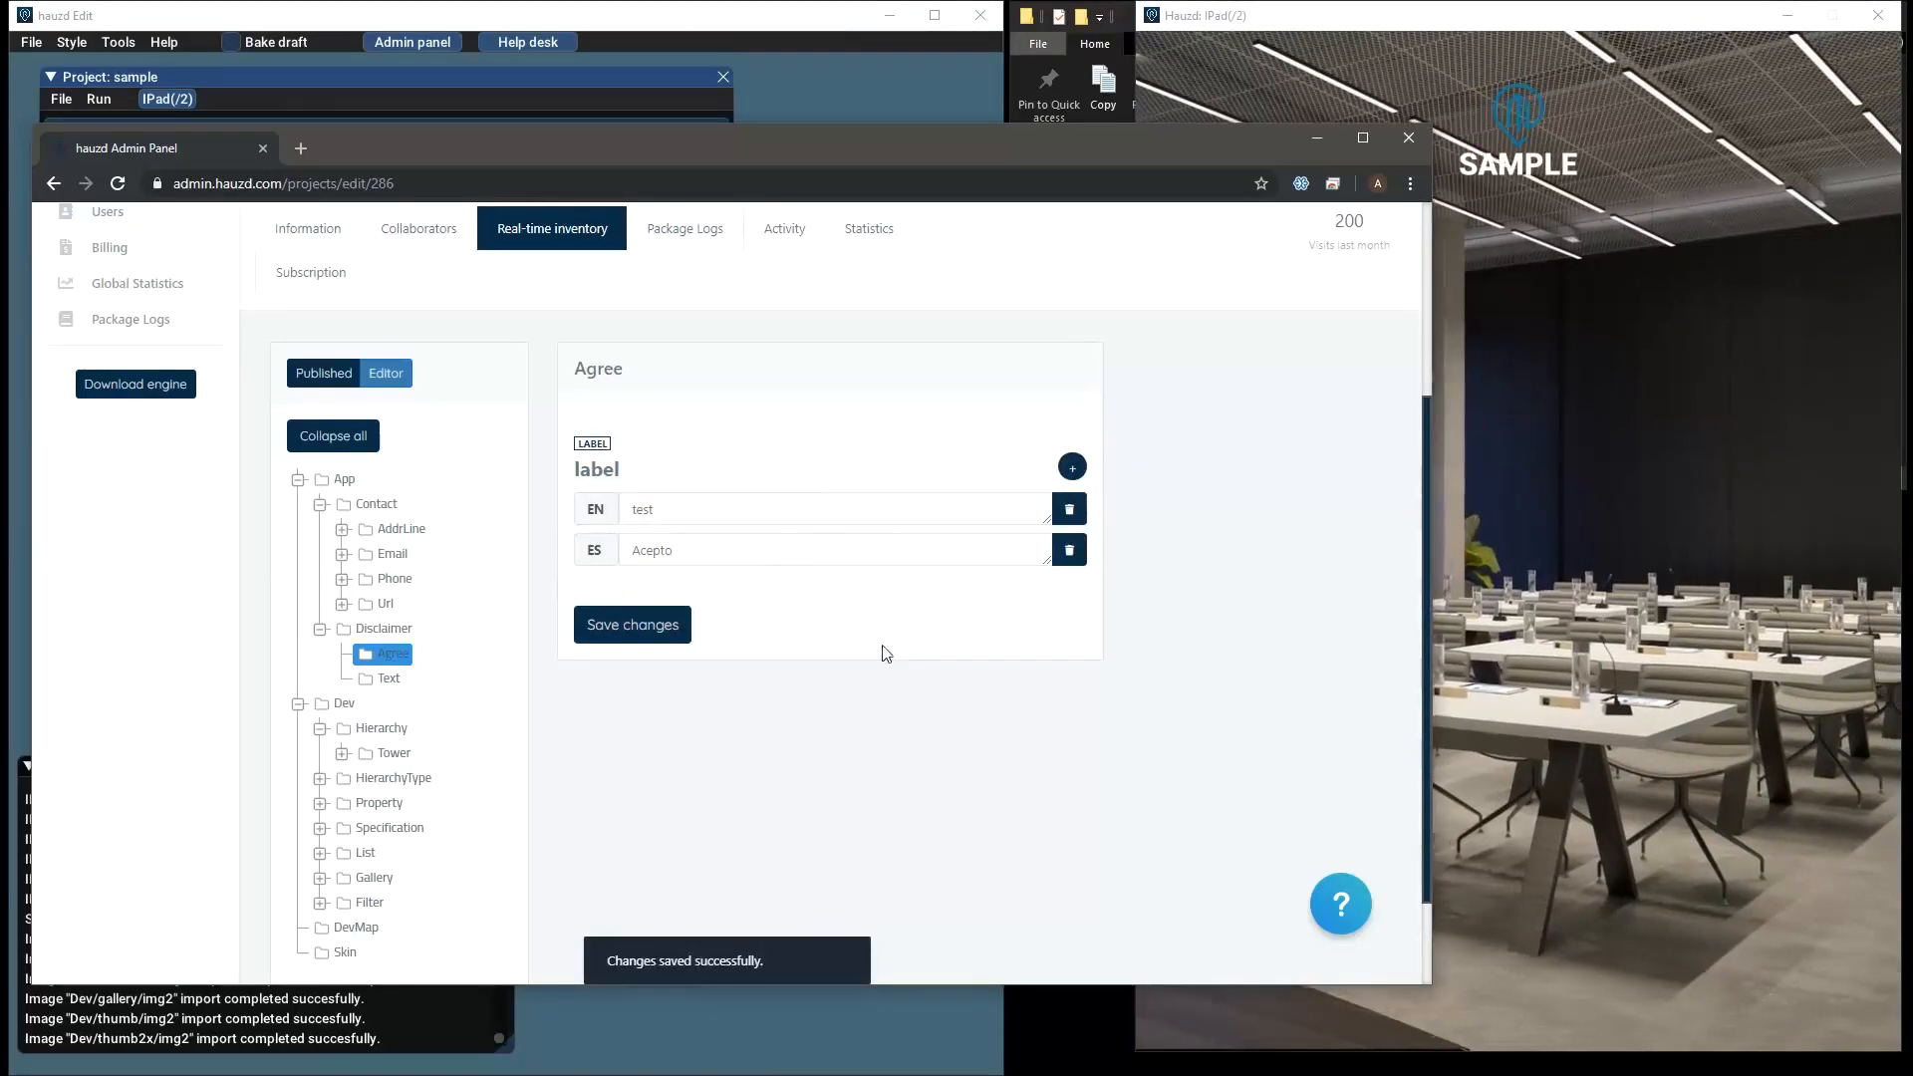
left_click(1600, 536)
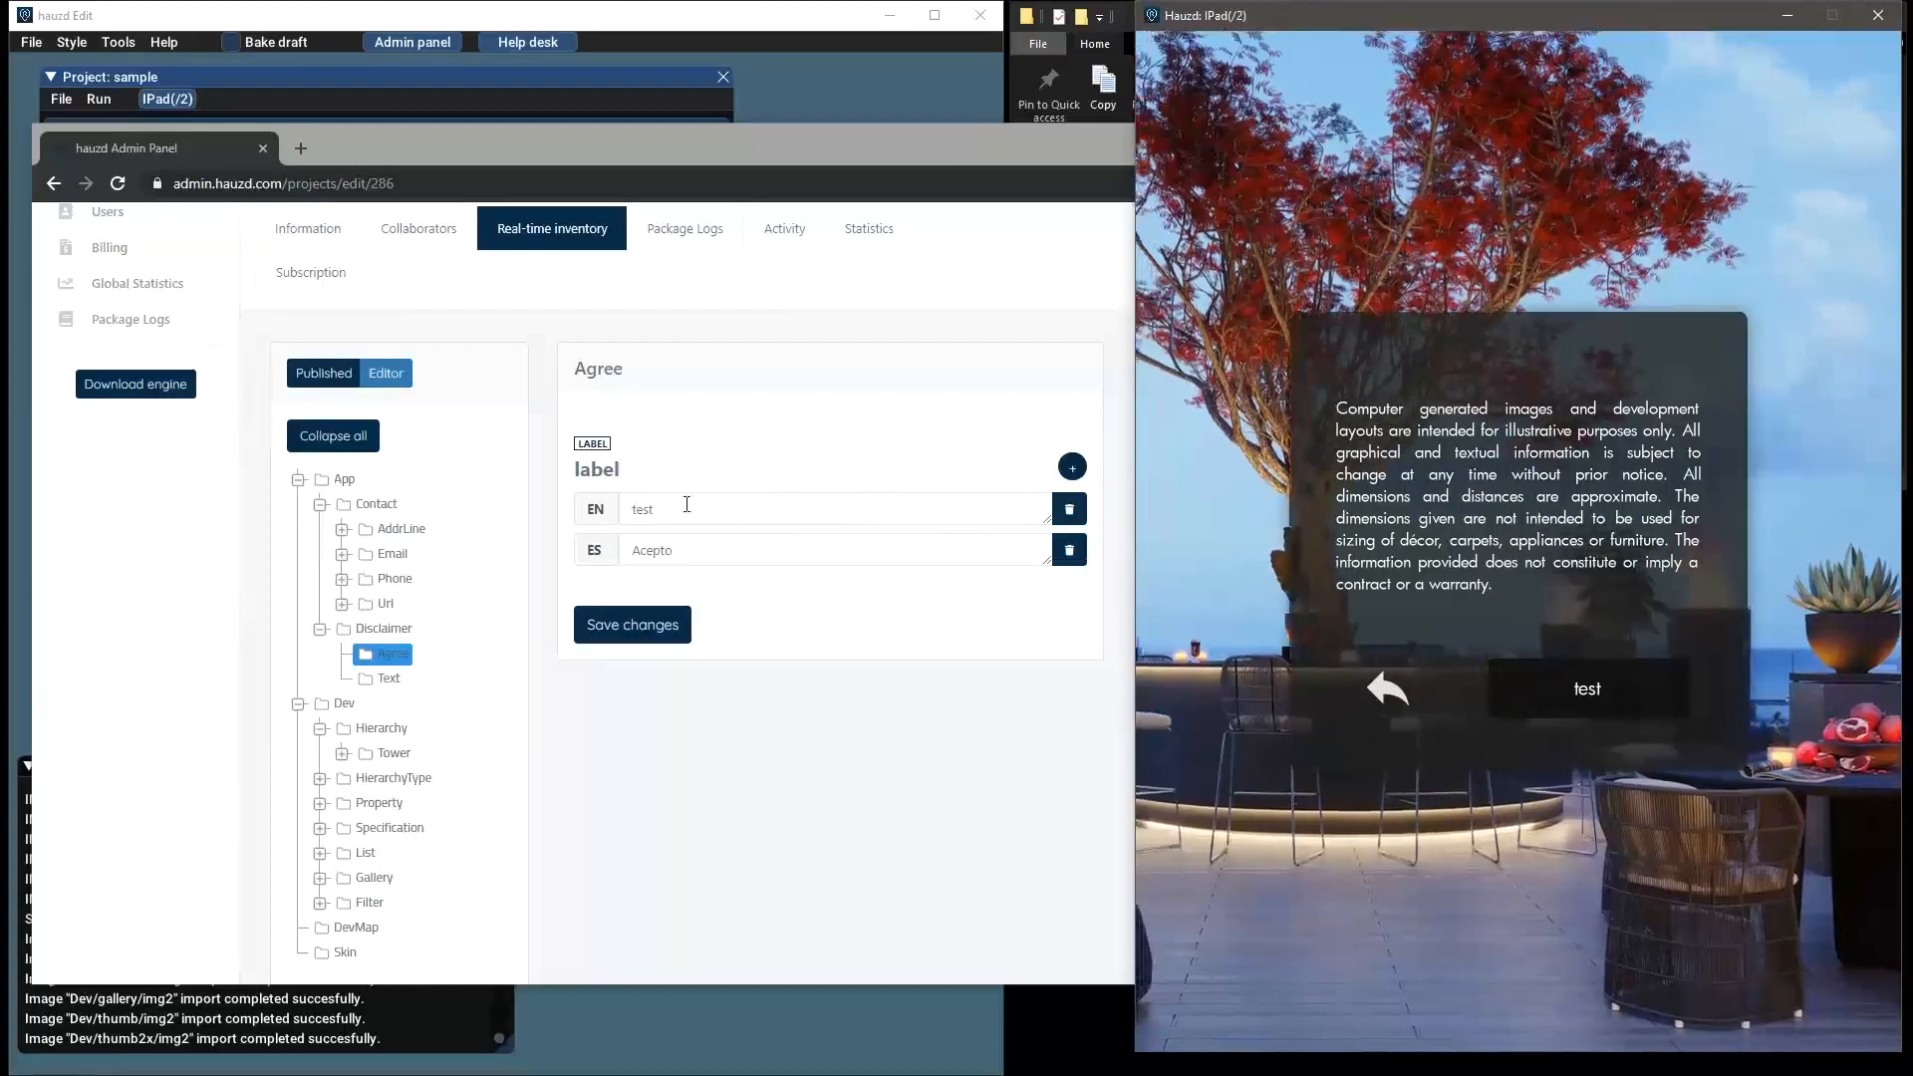
Restore the English label of the disclaimer's Agree entry to "I Agree" and save the changes
left_click_drag(859, 513, 621, 514)
type("I agree")
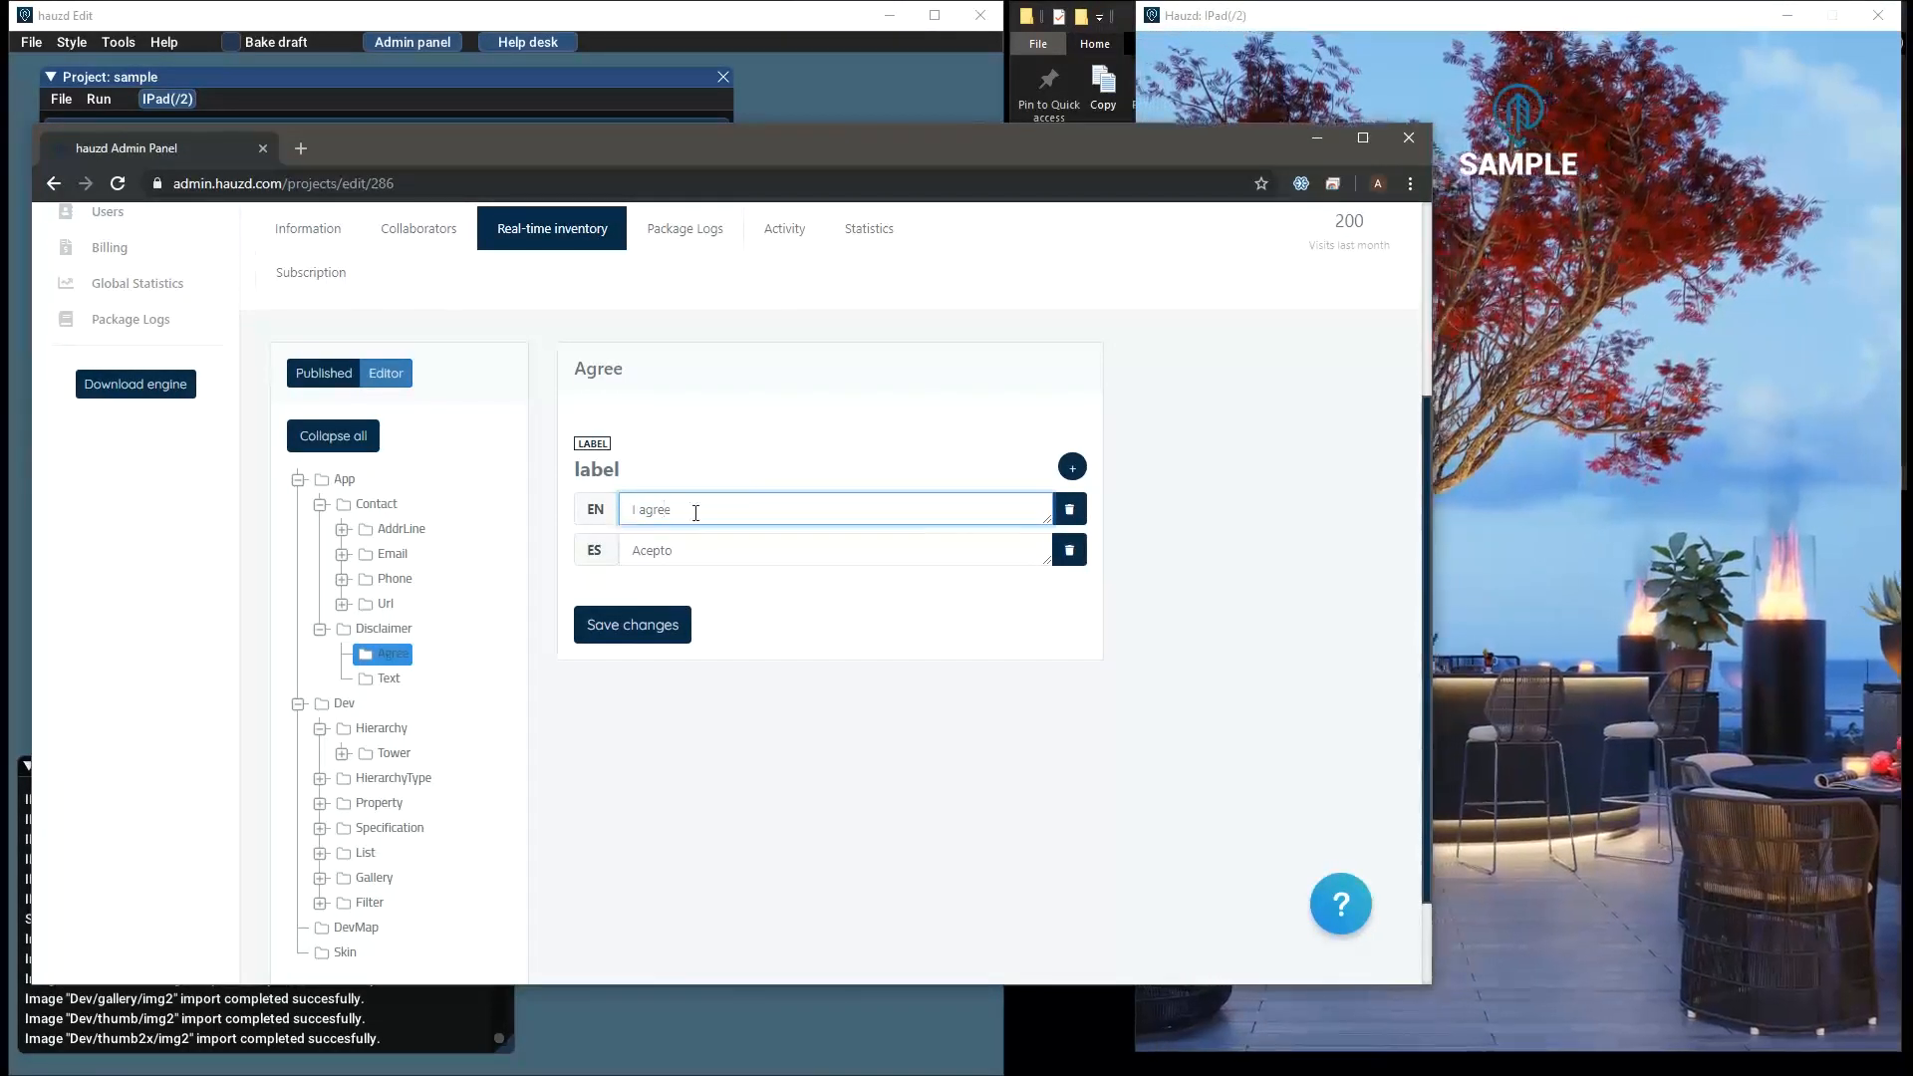
left_click_drag(639, 510, 646, 511)
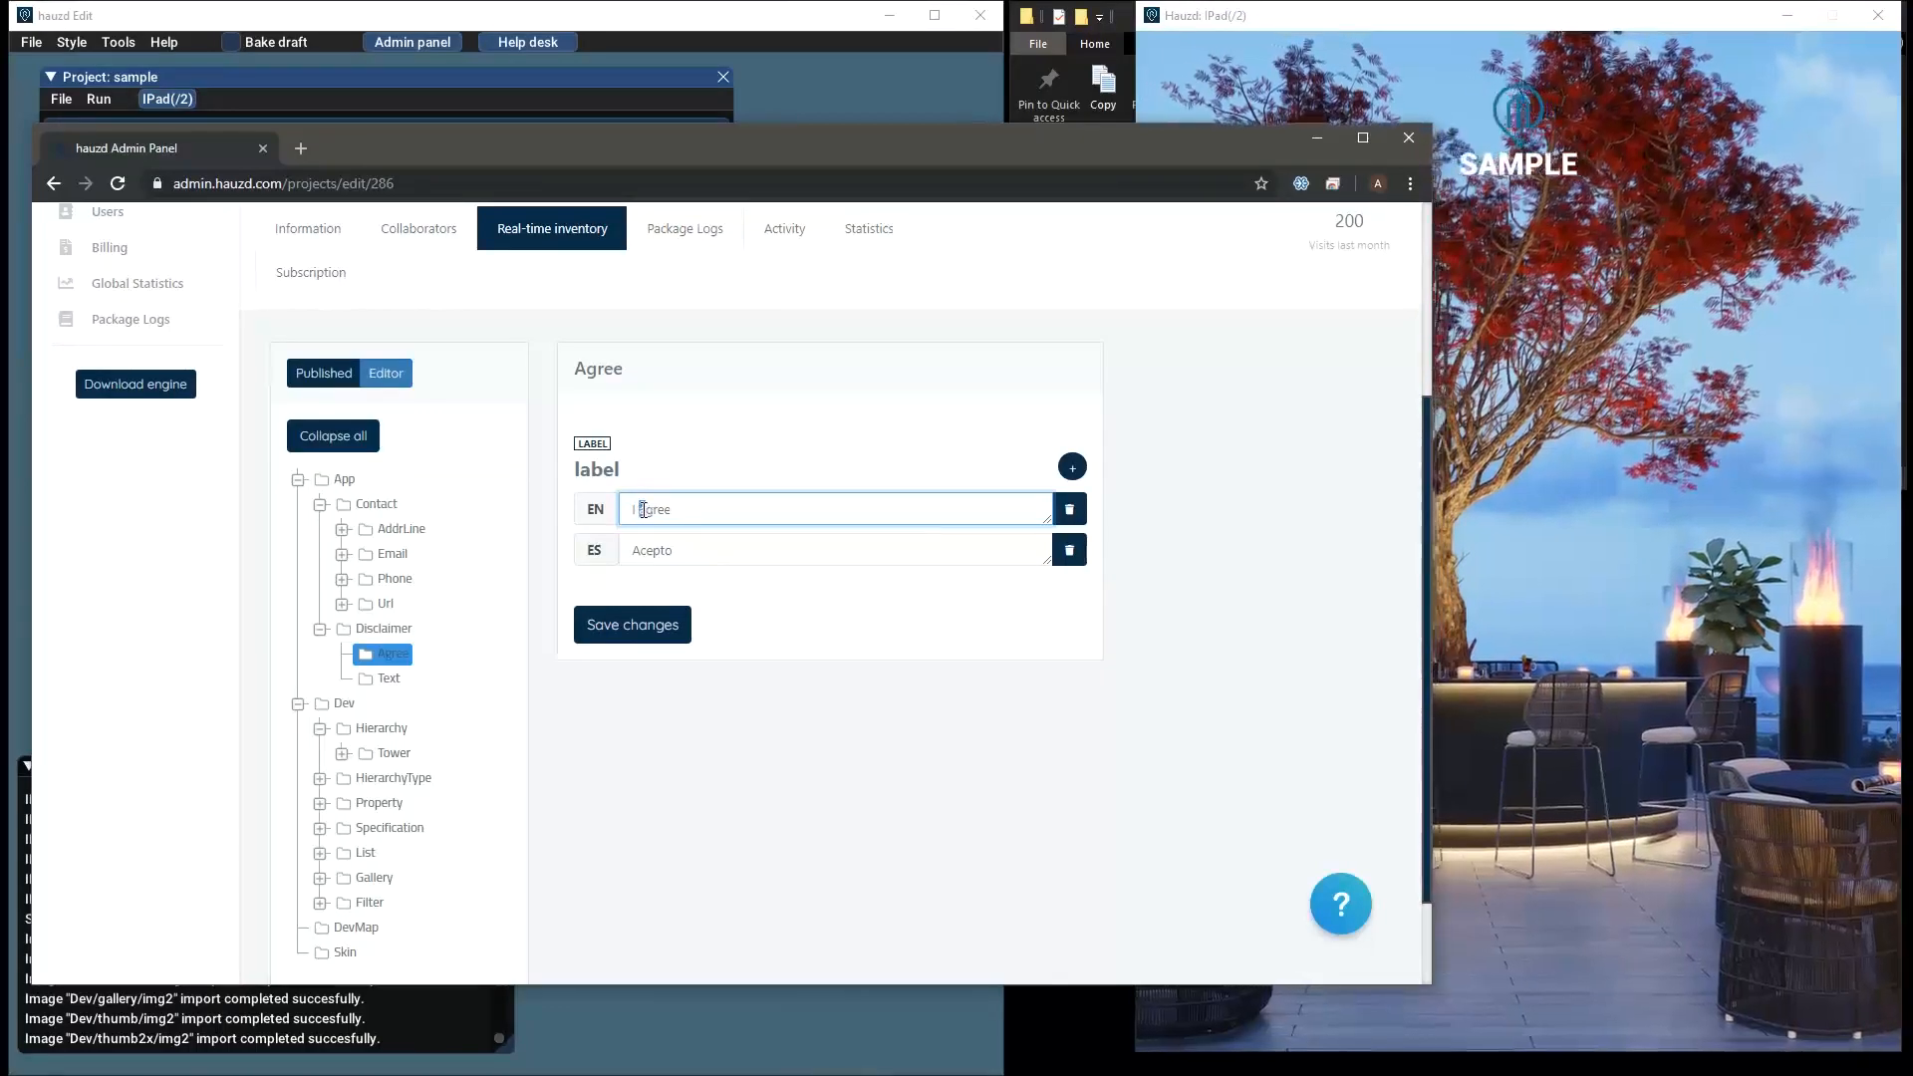
type("A")
left_click(659, 625)
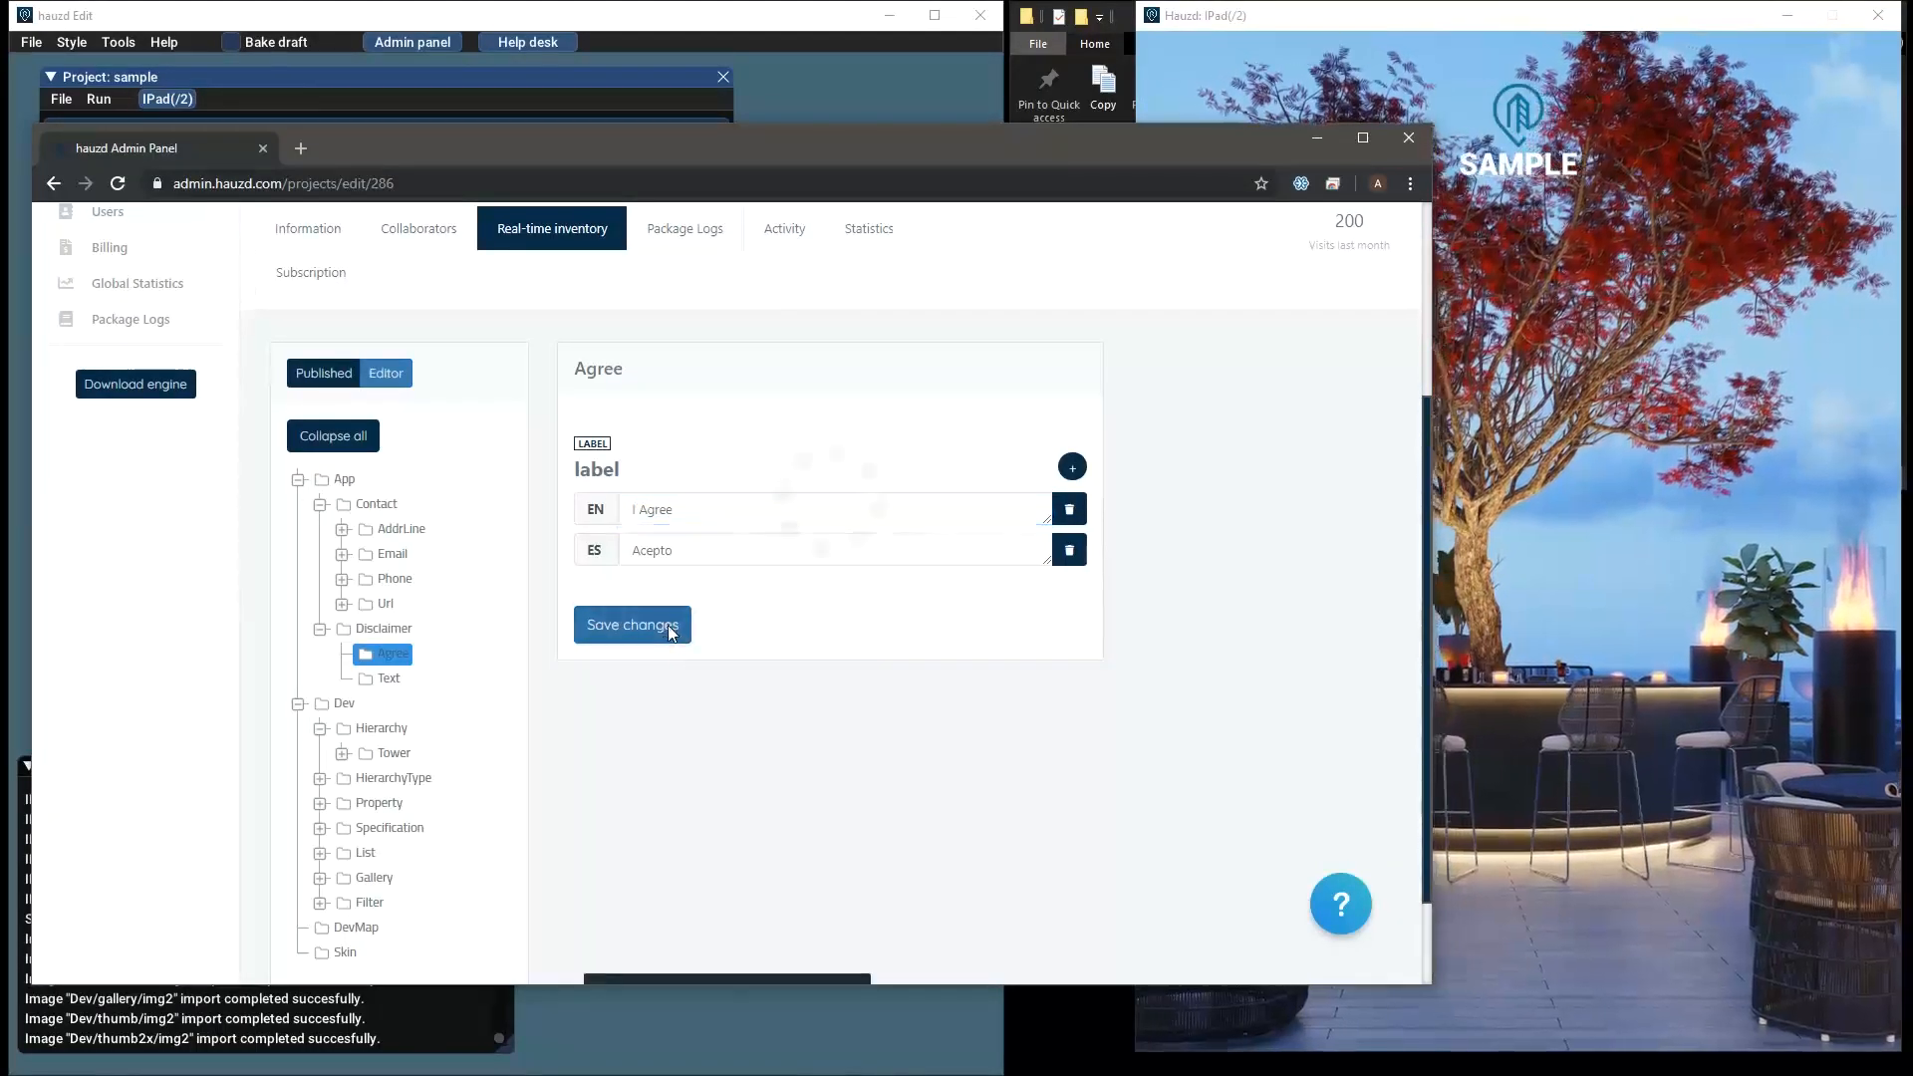
Open the disclaimer's Text entry, enlarge its English text box, and compare the wording with the iPad preview
left_click(387, 678)
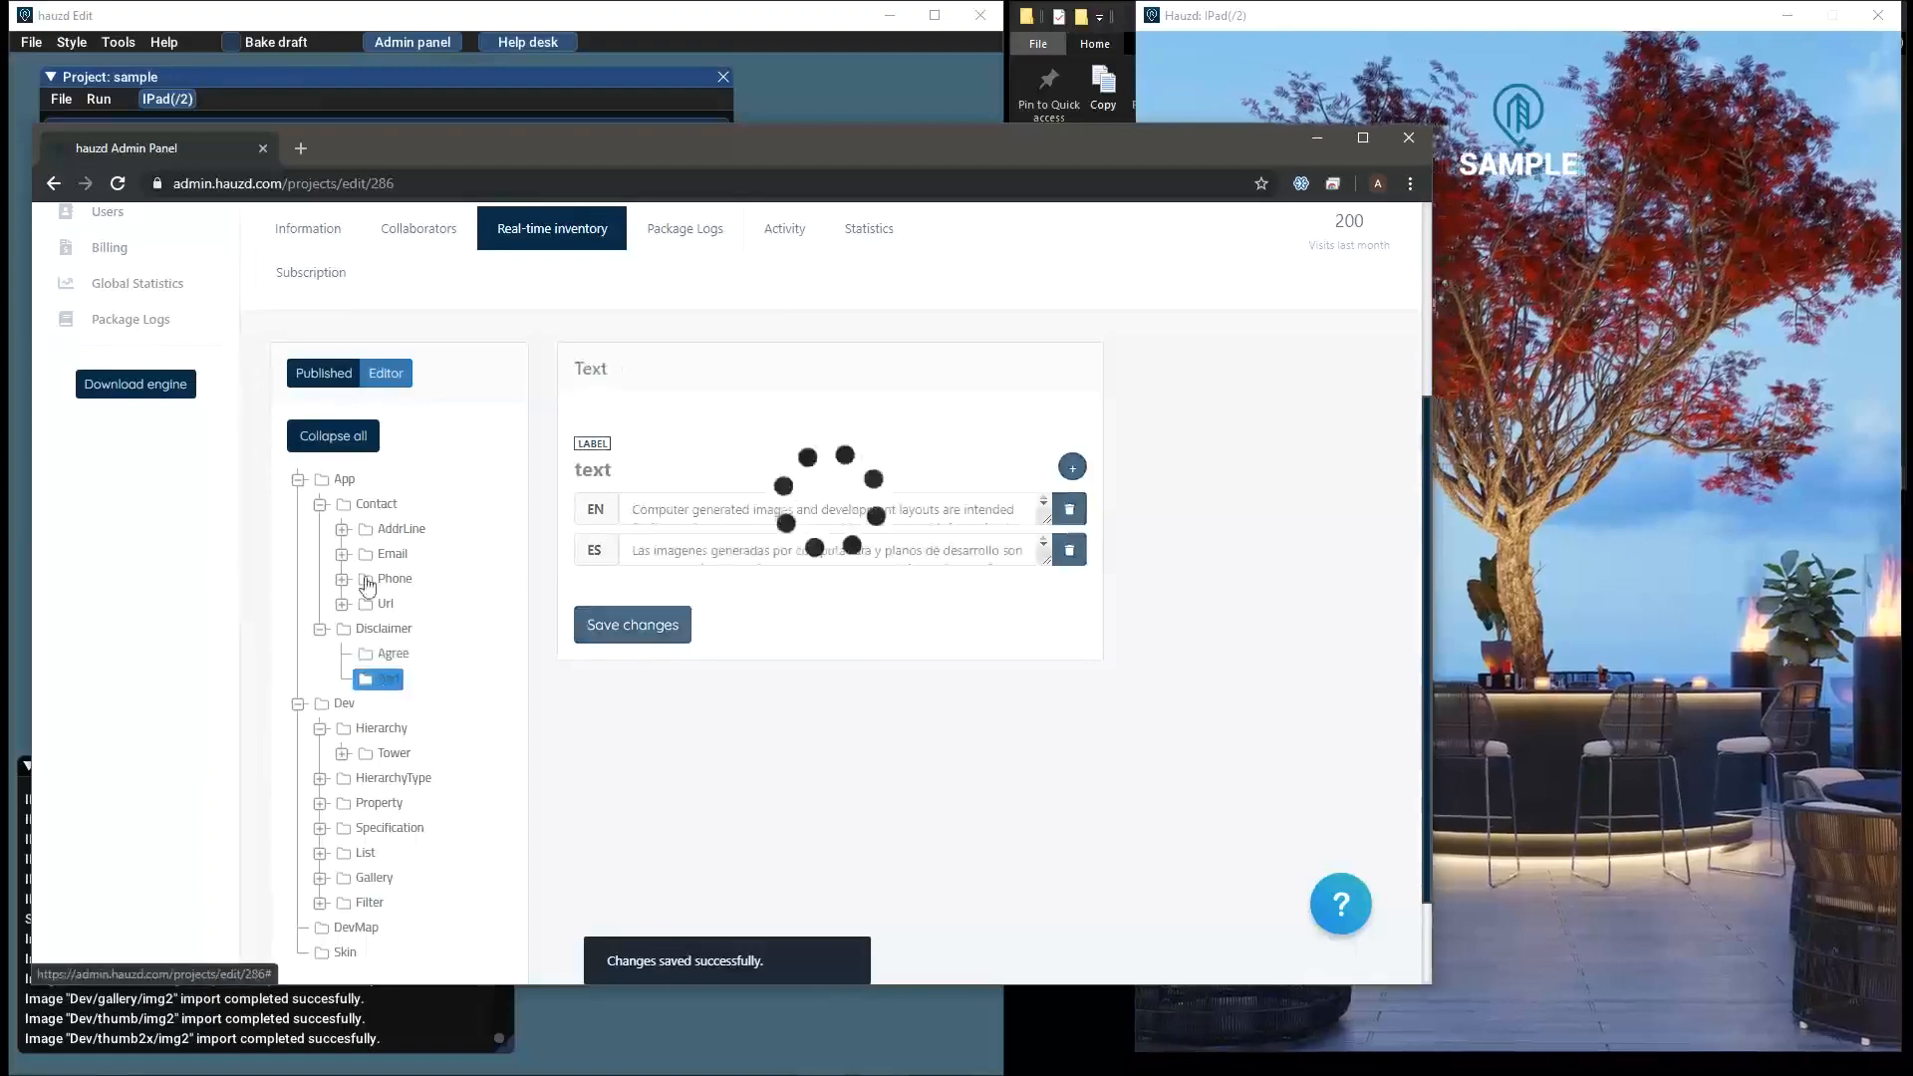
scroll(409, 797, "down", 2)
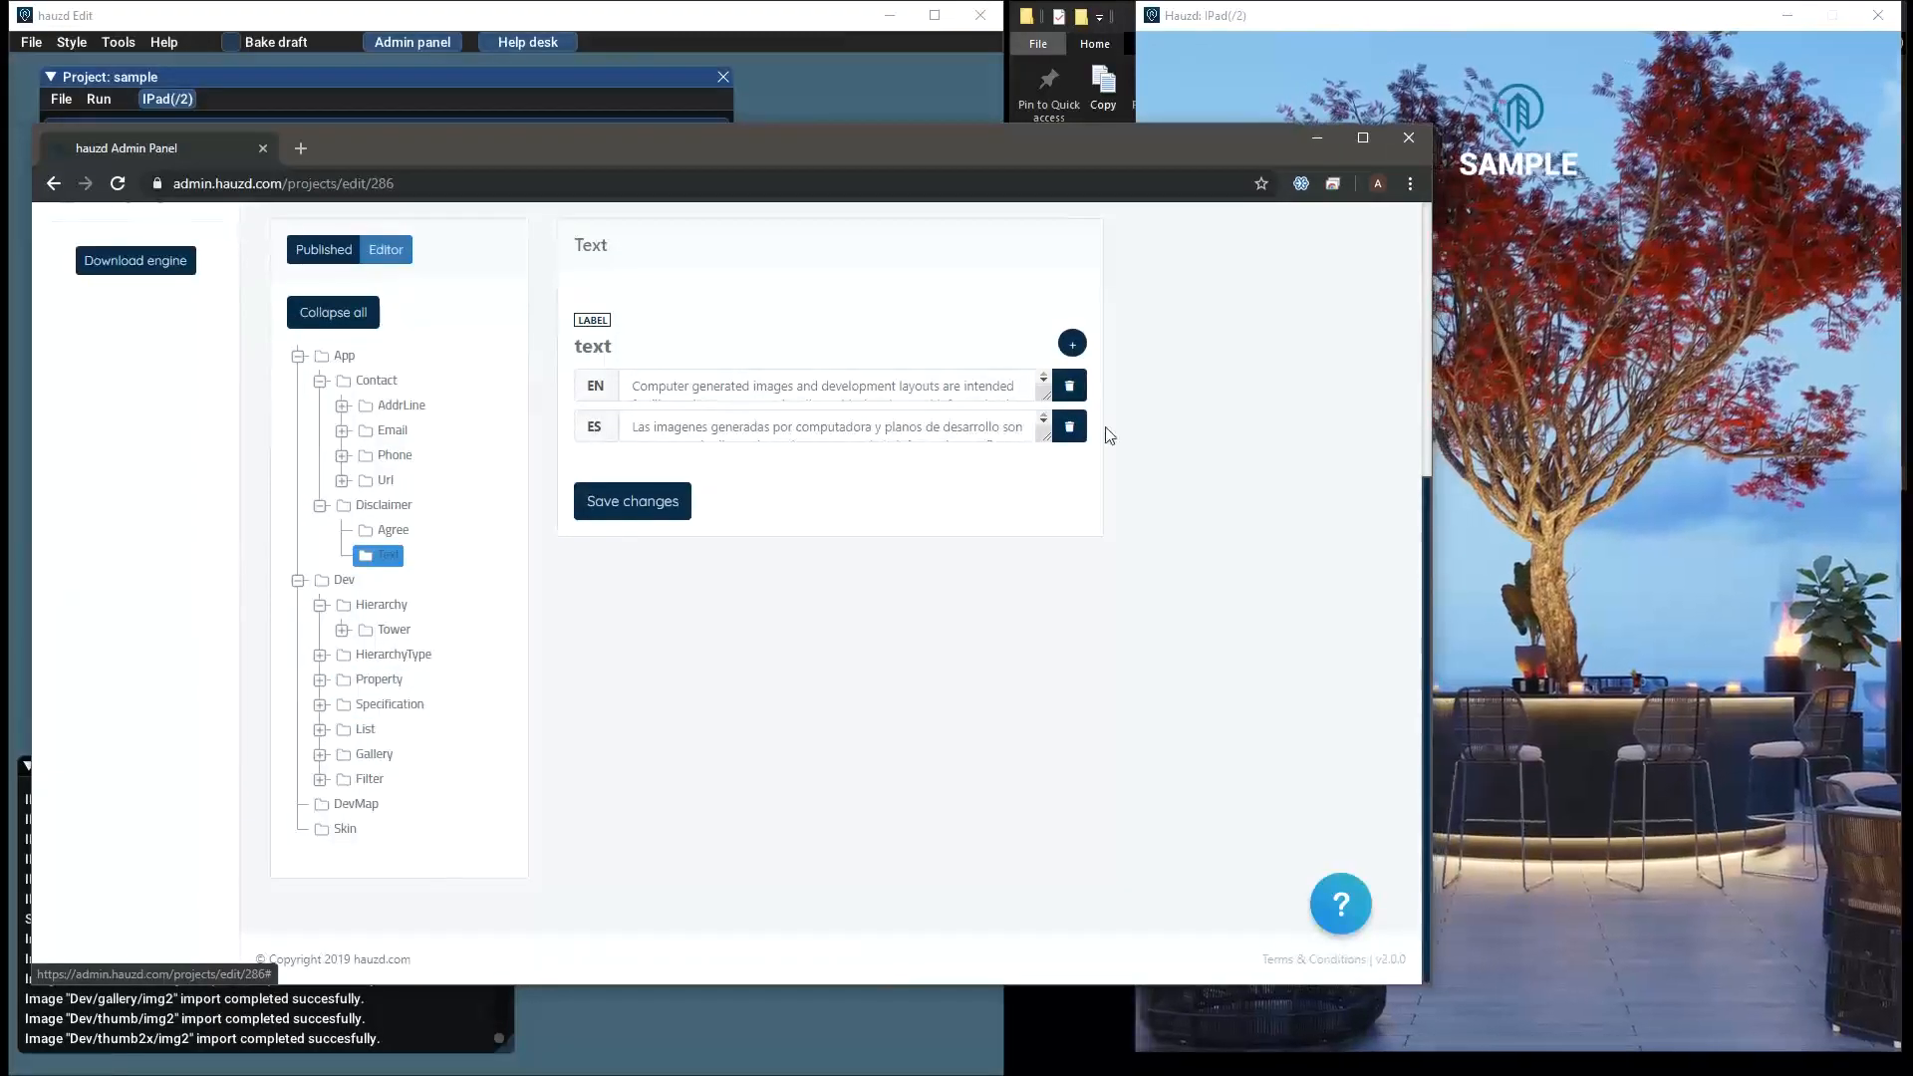
left_click_drag(1049, 401, 1186, 666)
left_click(1457, 428)
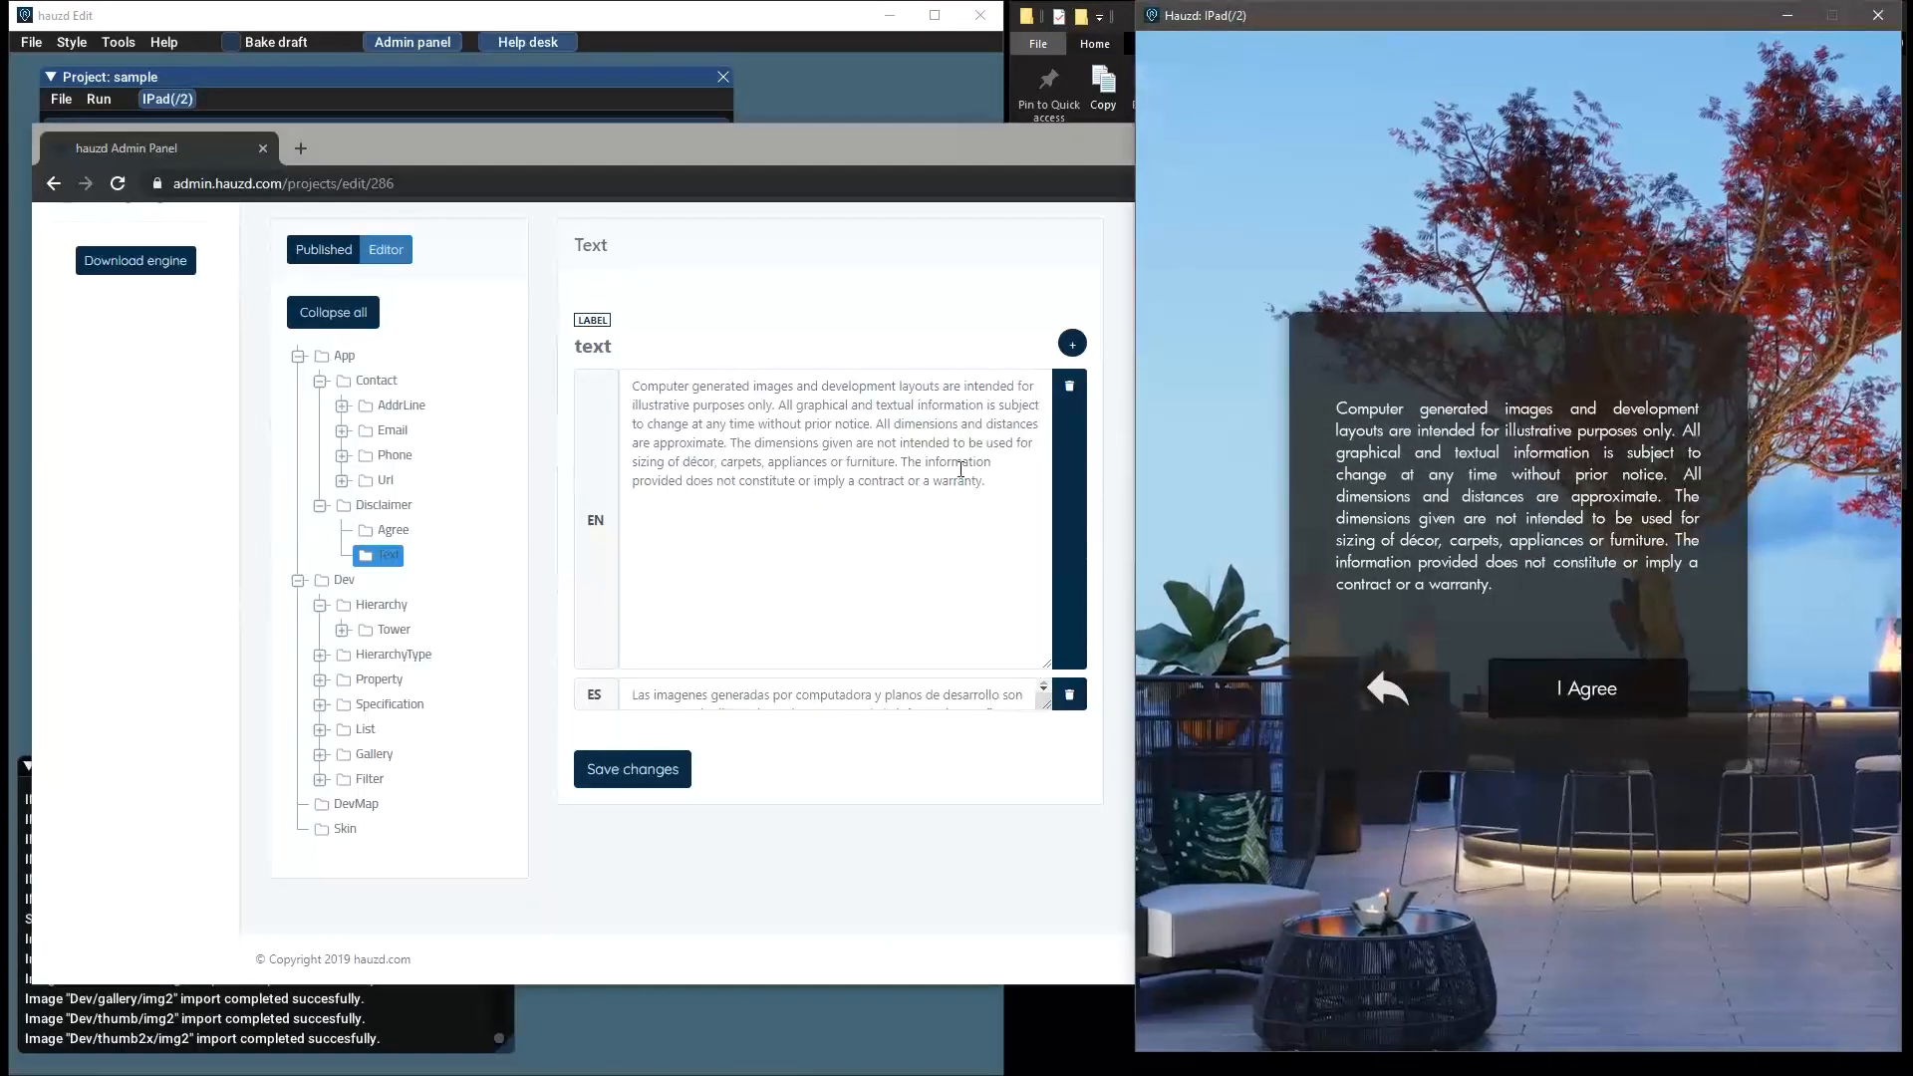
scroll(518, 610, "up", 1)
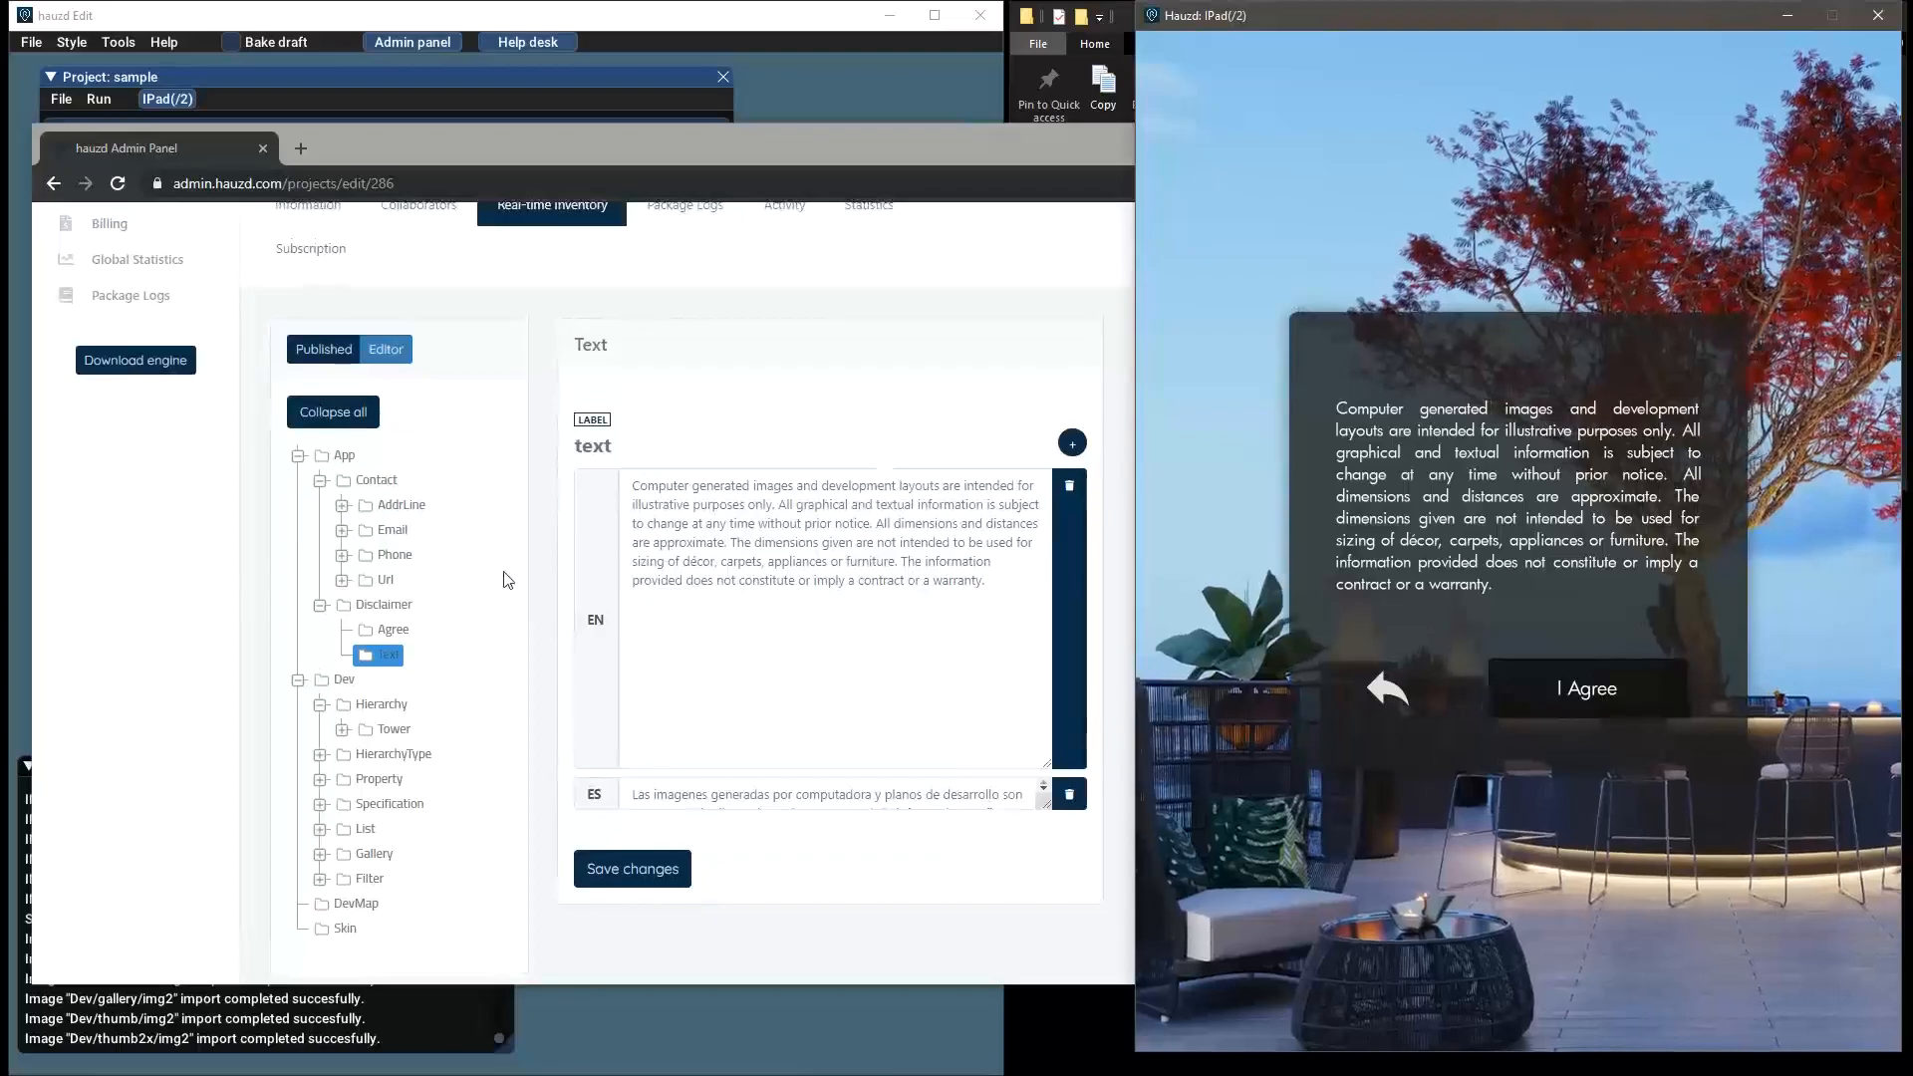
scroll(508, 580, "down", 1)
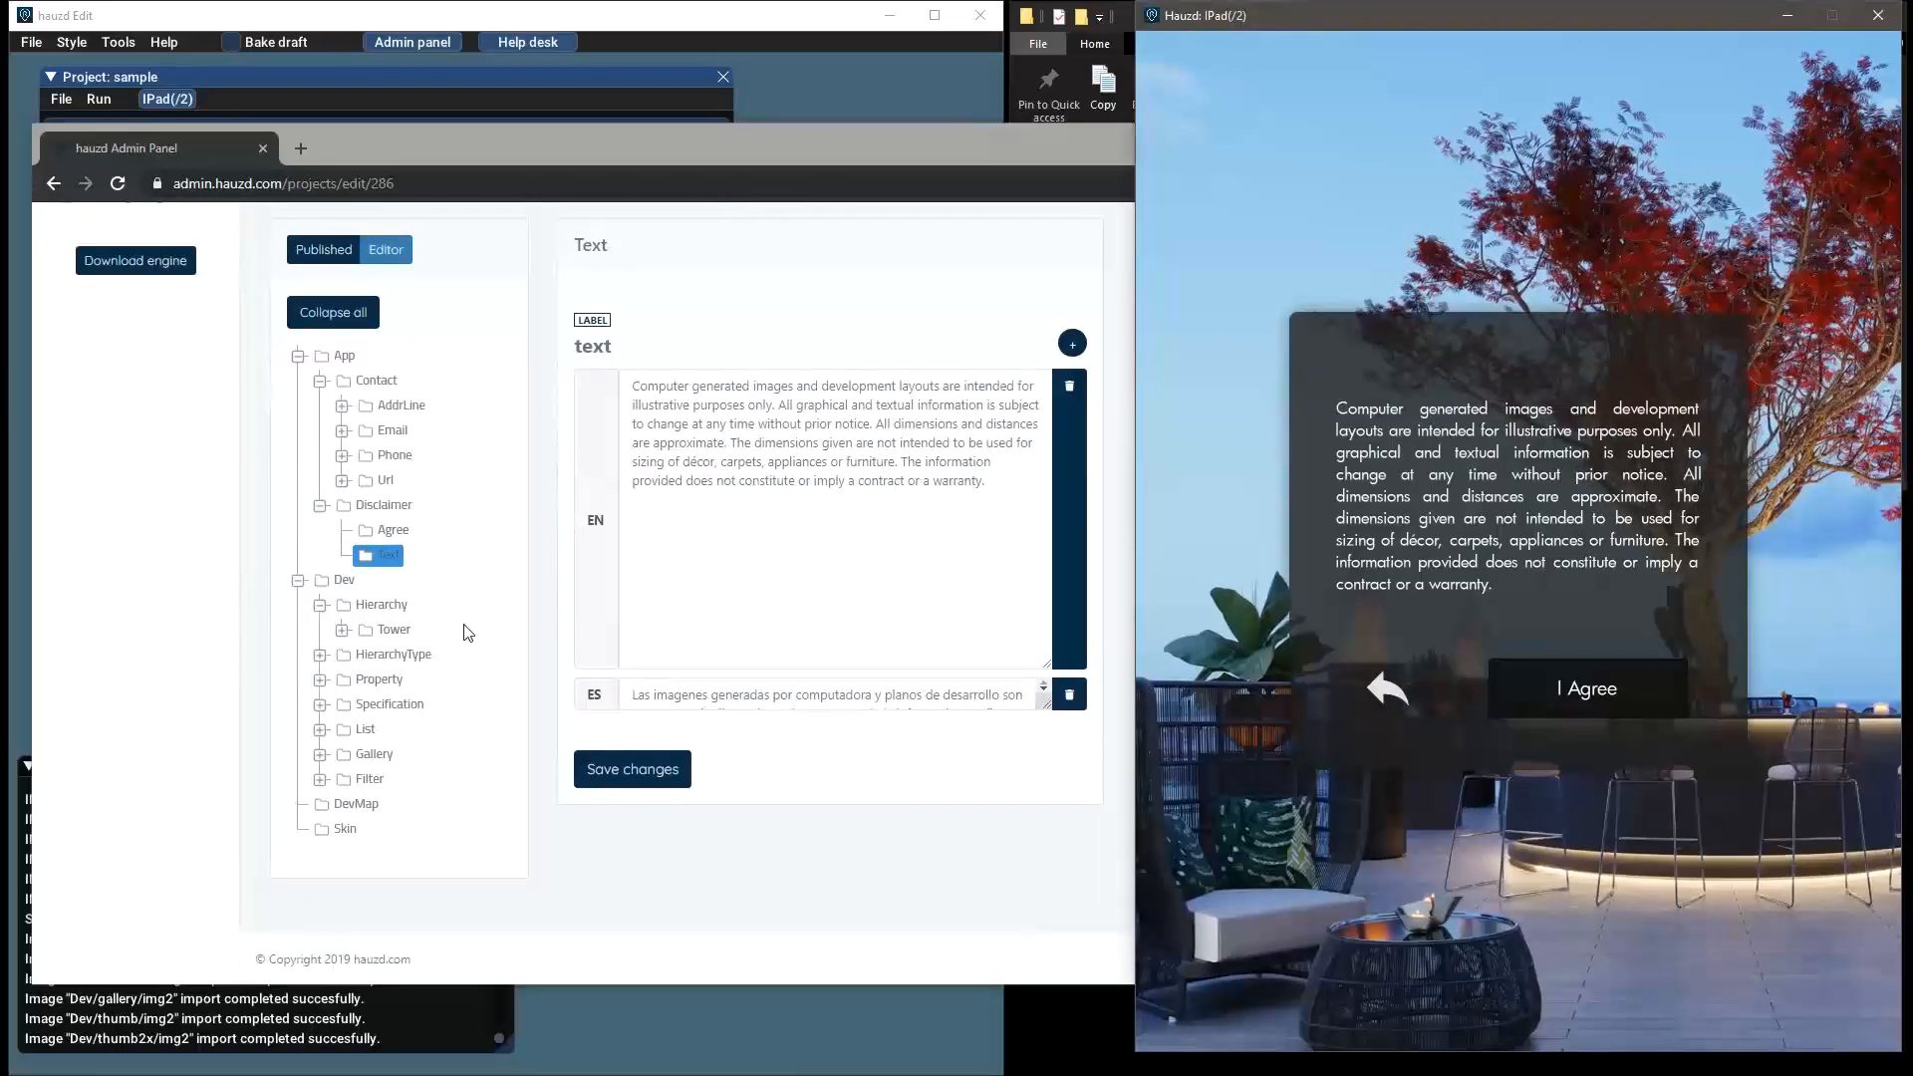
Expand the Gallery branch and look through the label entries of its images, from g45mEco1 to g45mHipster5
left_click(351, 759)
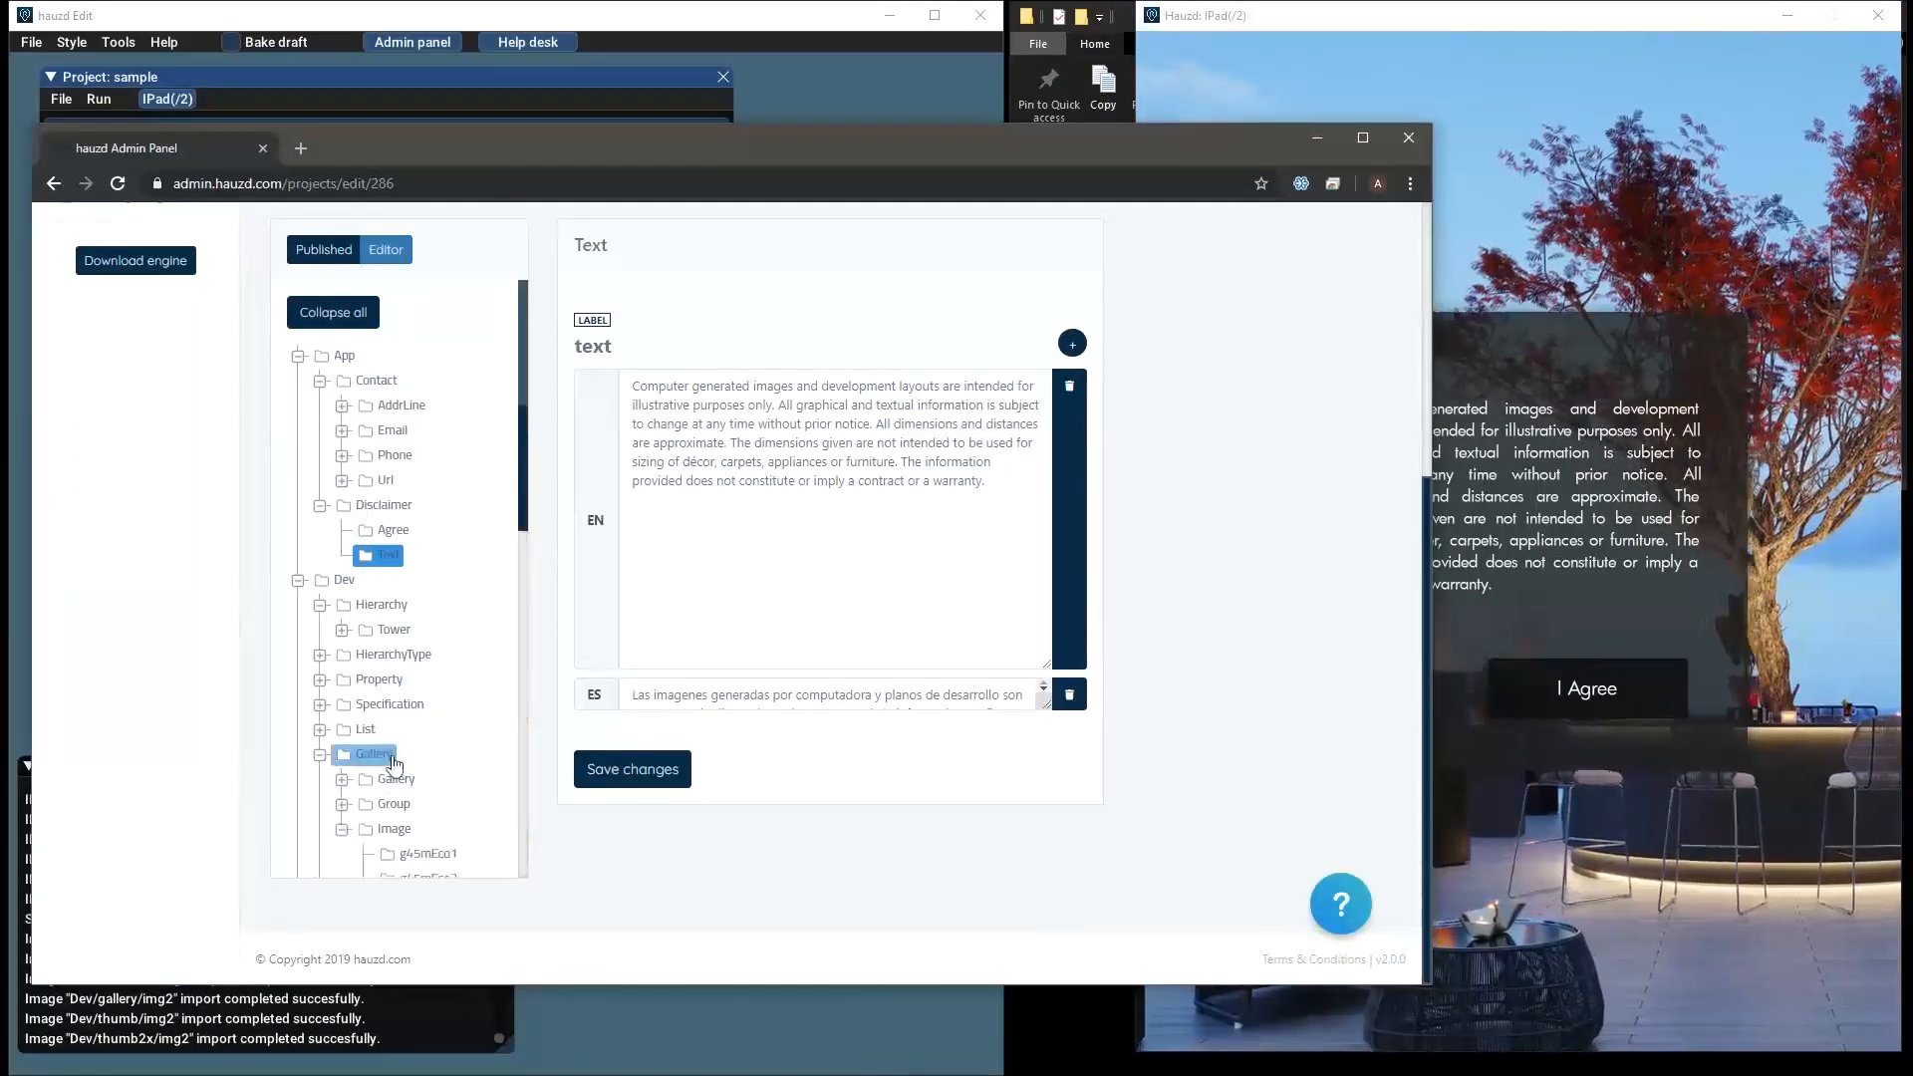
scroll(469, 695, "down", 2)
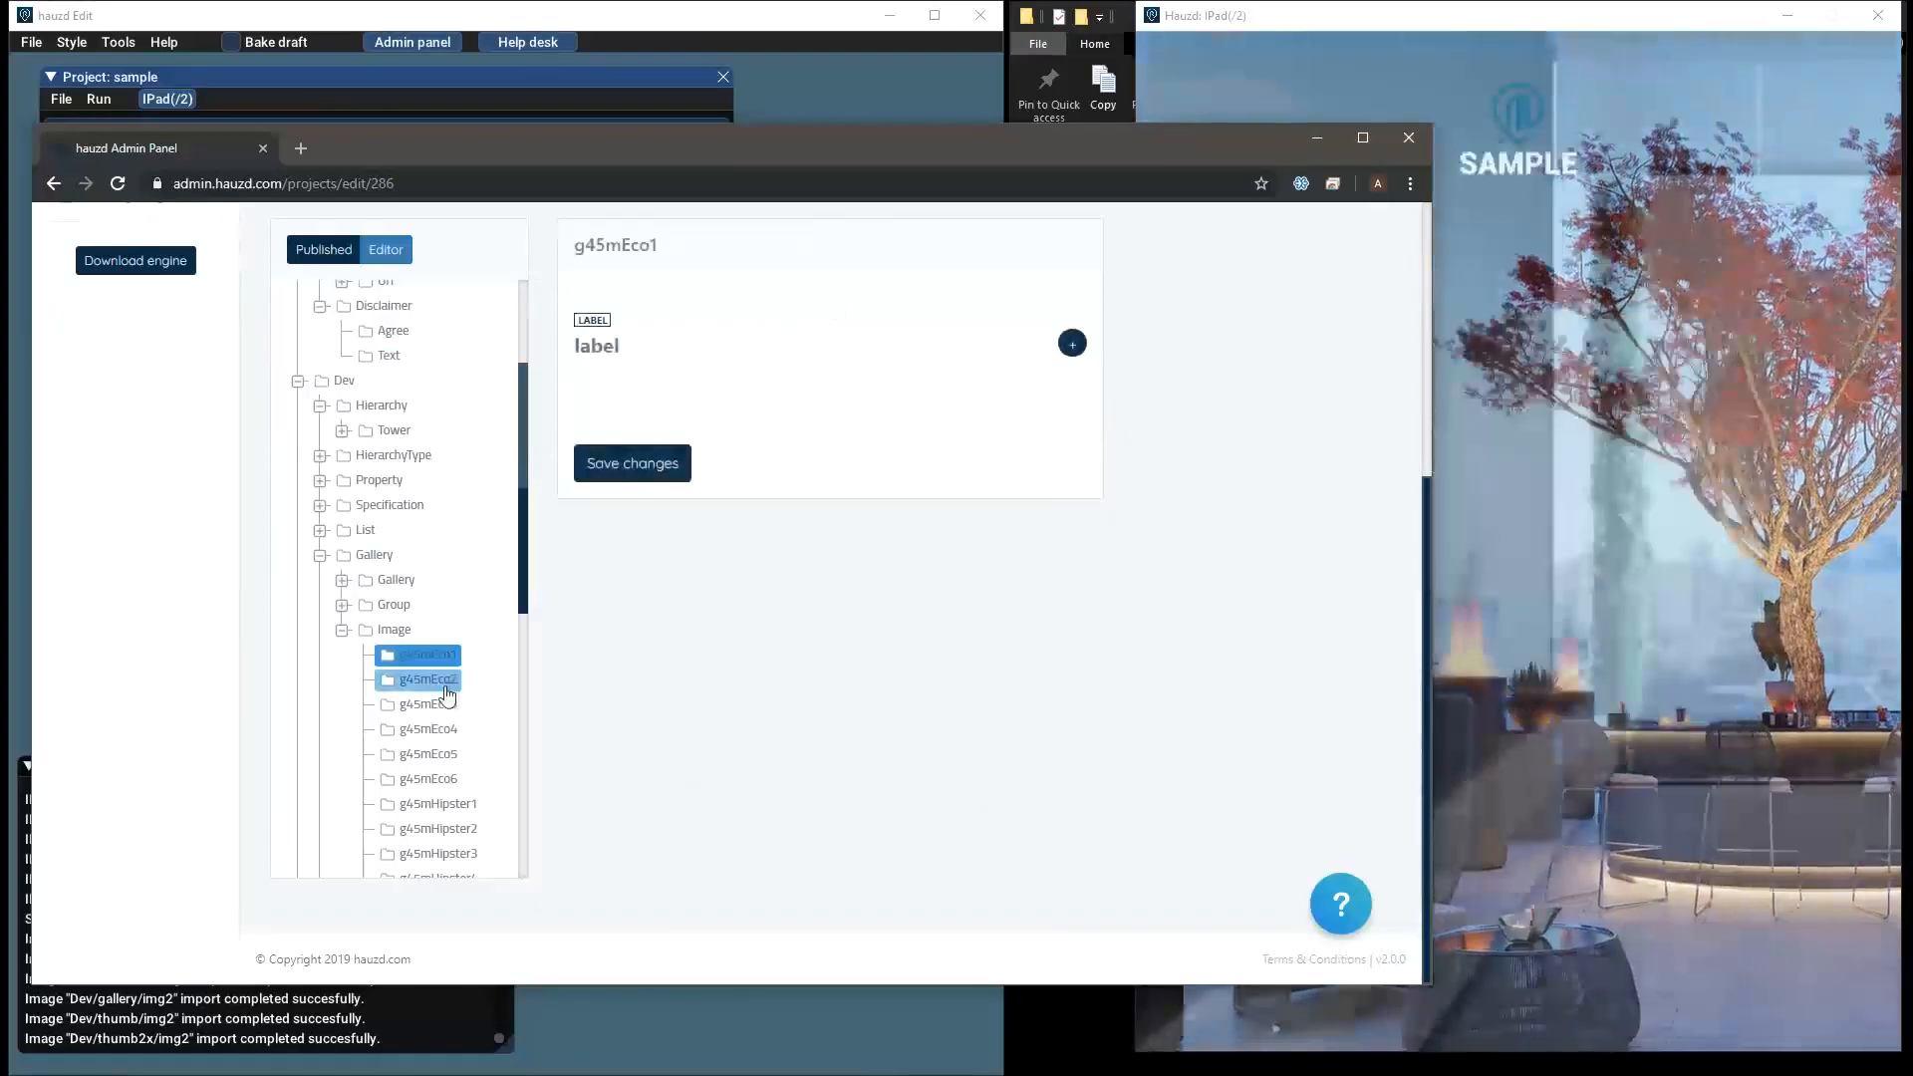
left_click(446, 682)
left_click(443, 704)
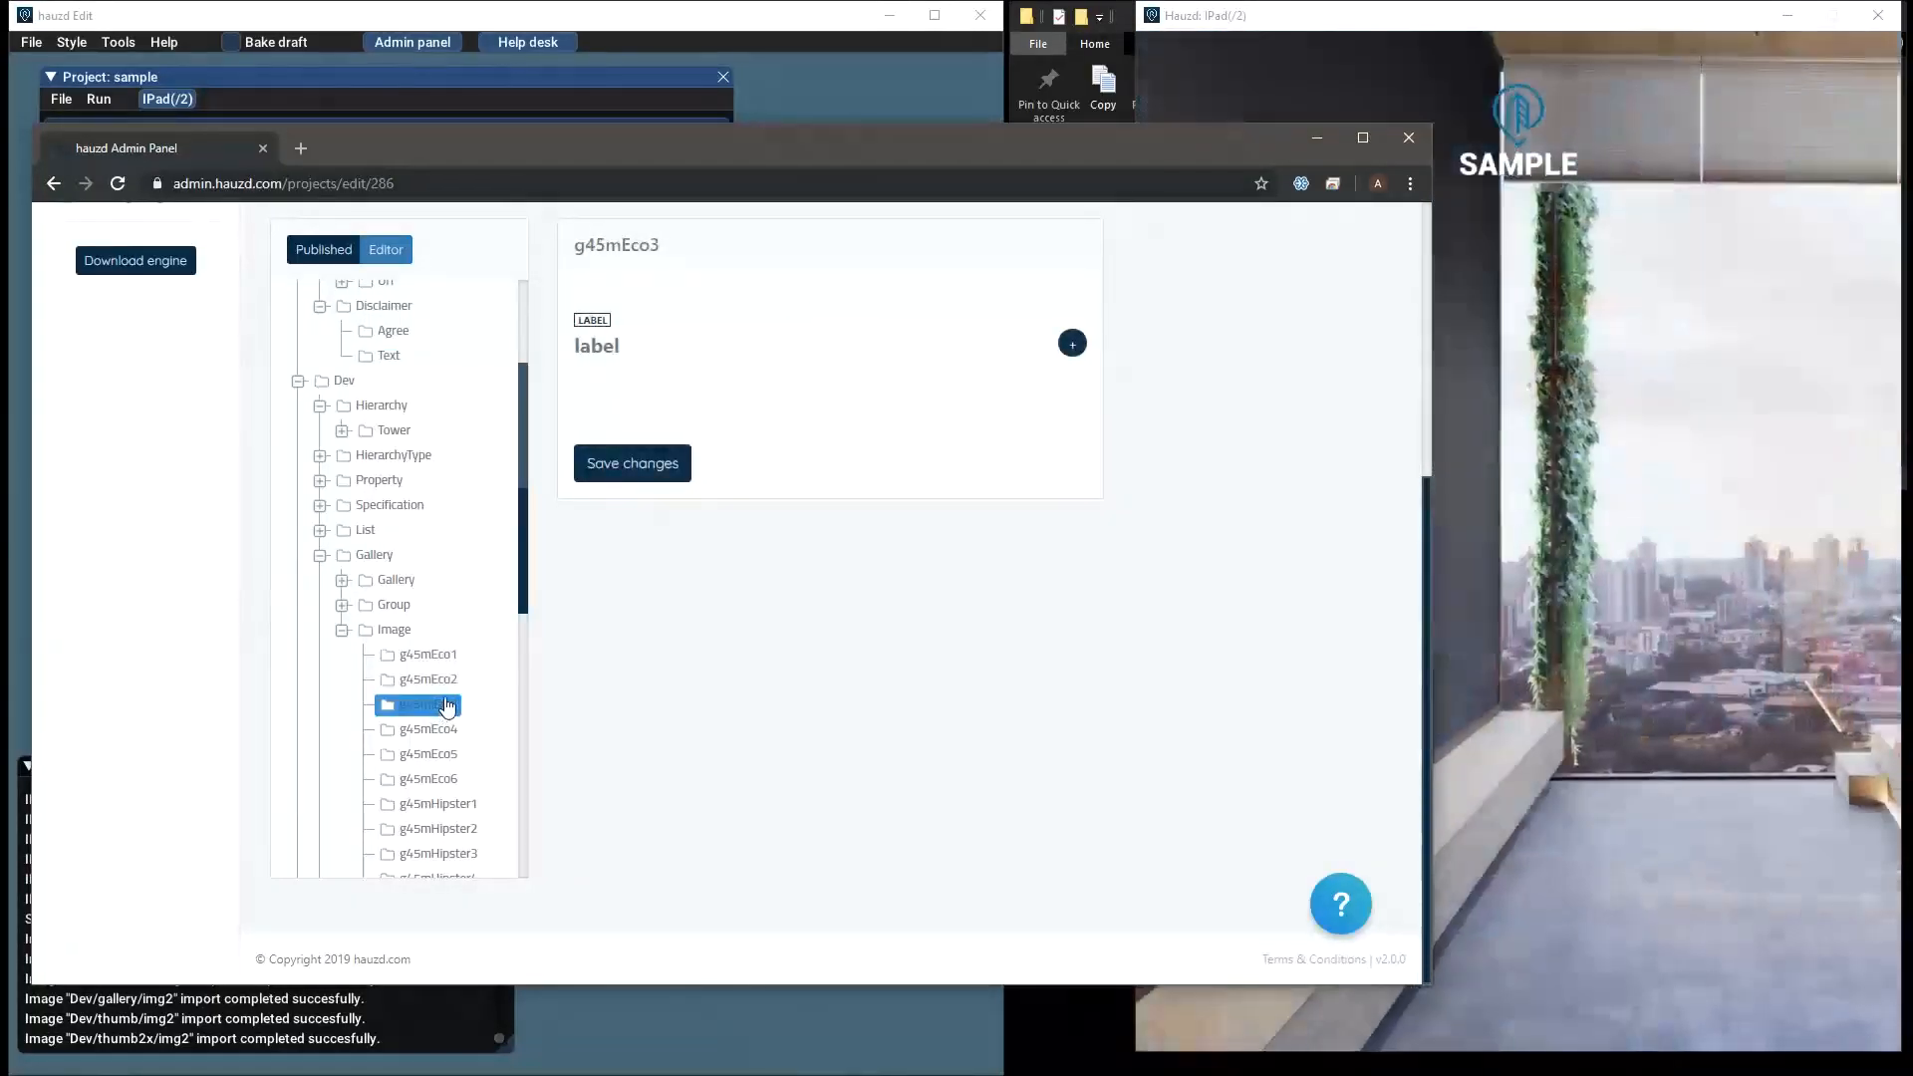
left_click(451, 736)
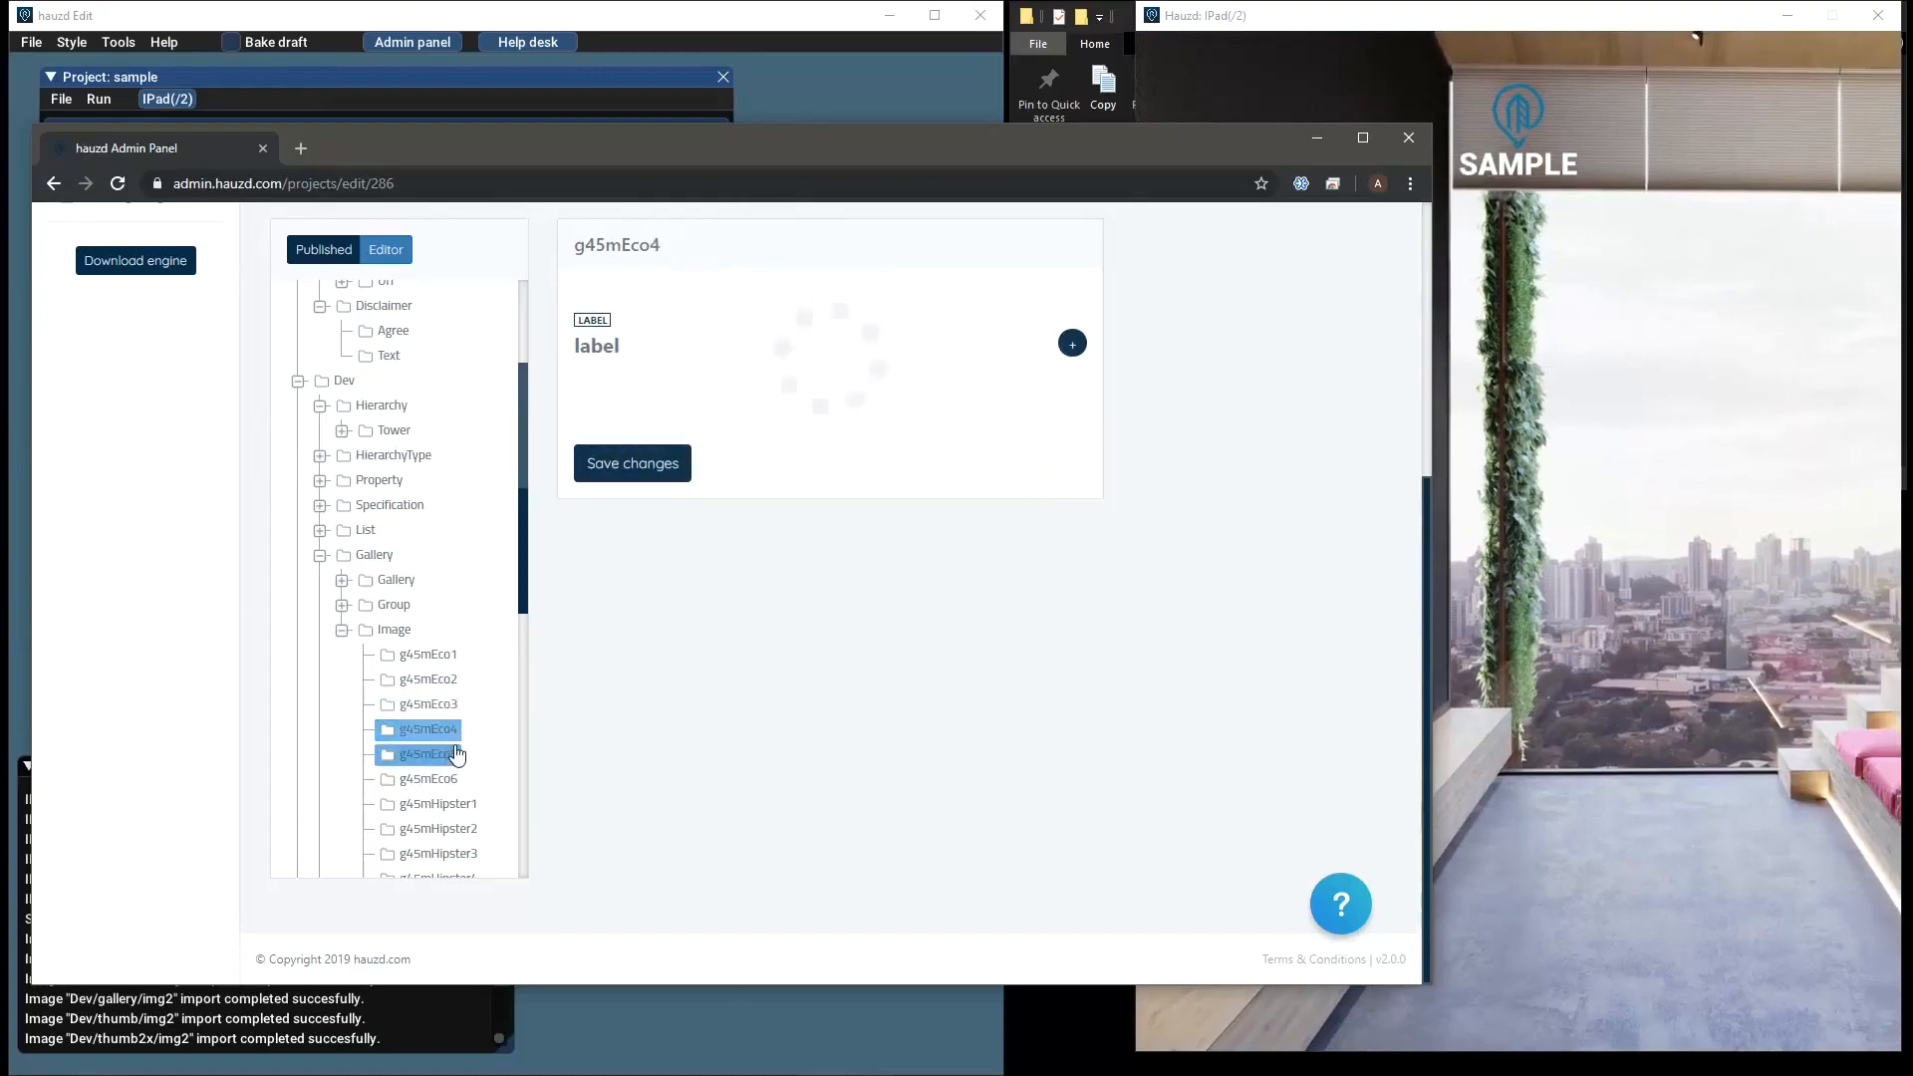
left_click(429, 754)
scroll(418, 767, "down", 2)
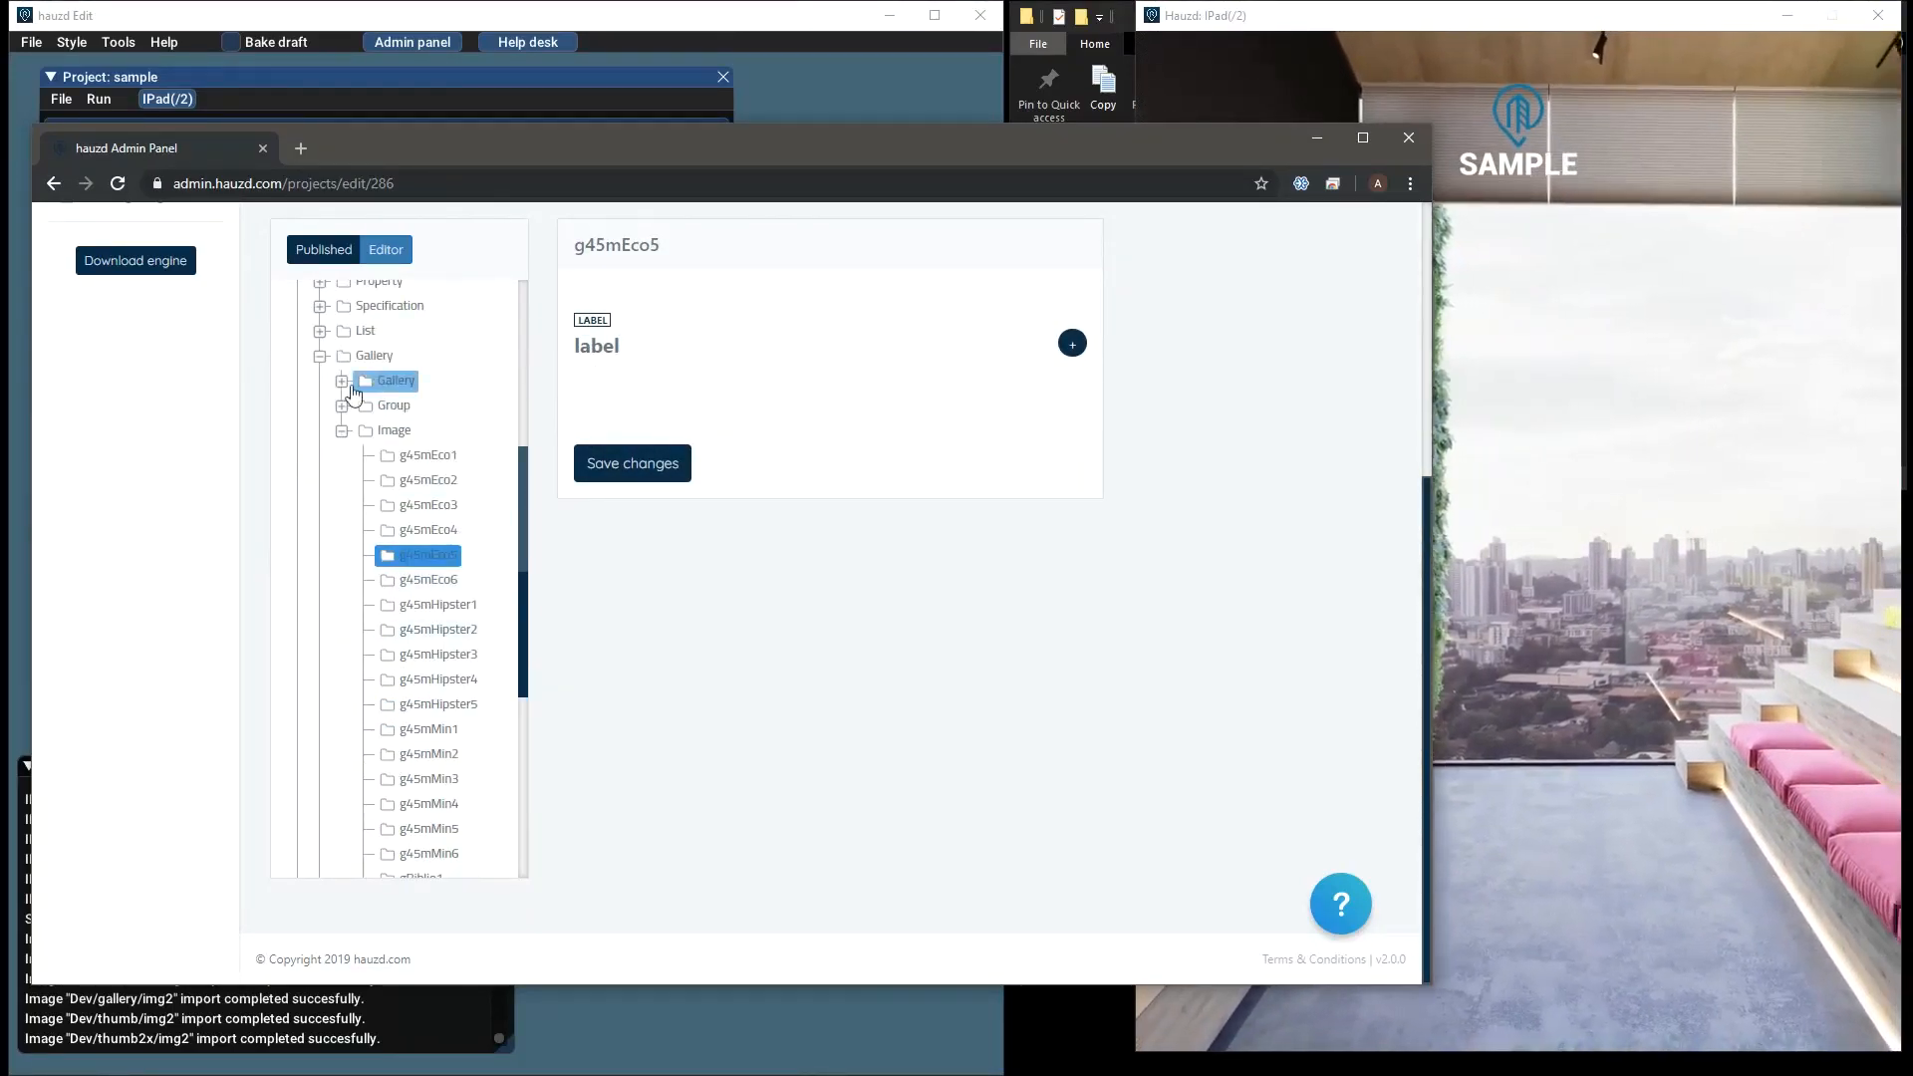
left_click(439, 705)
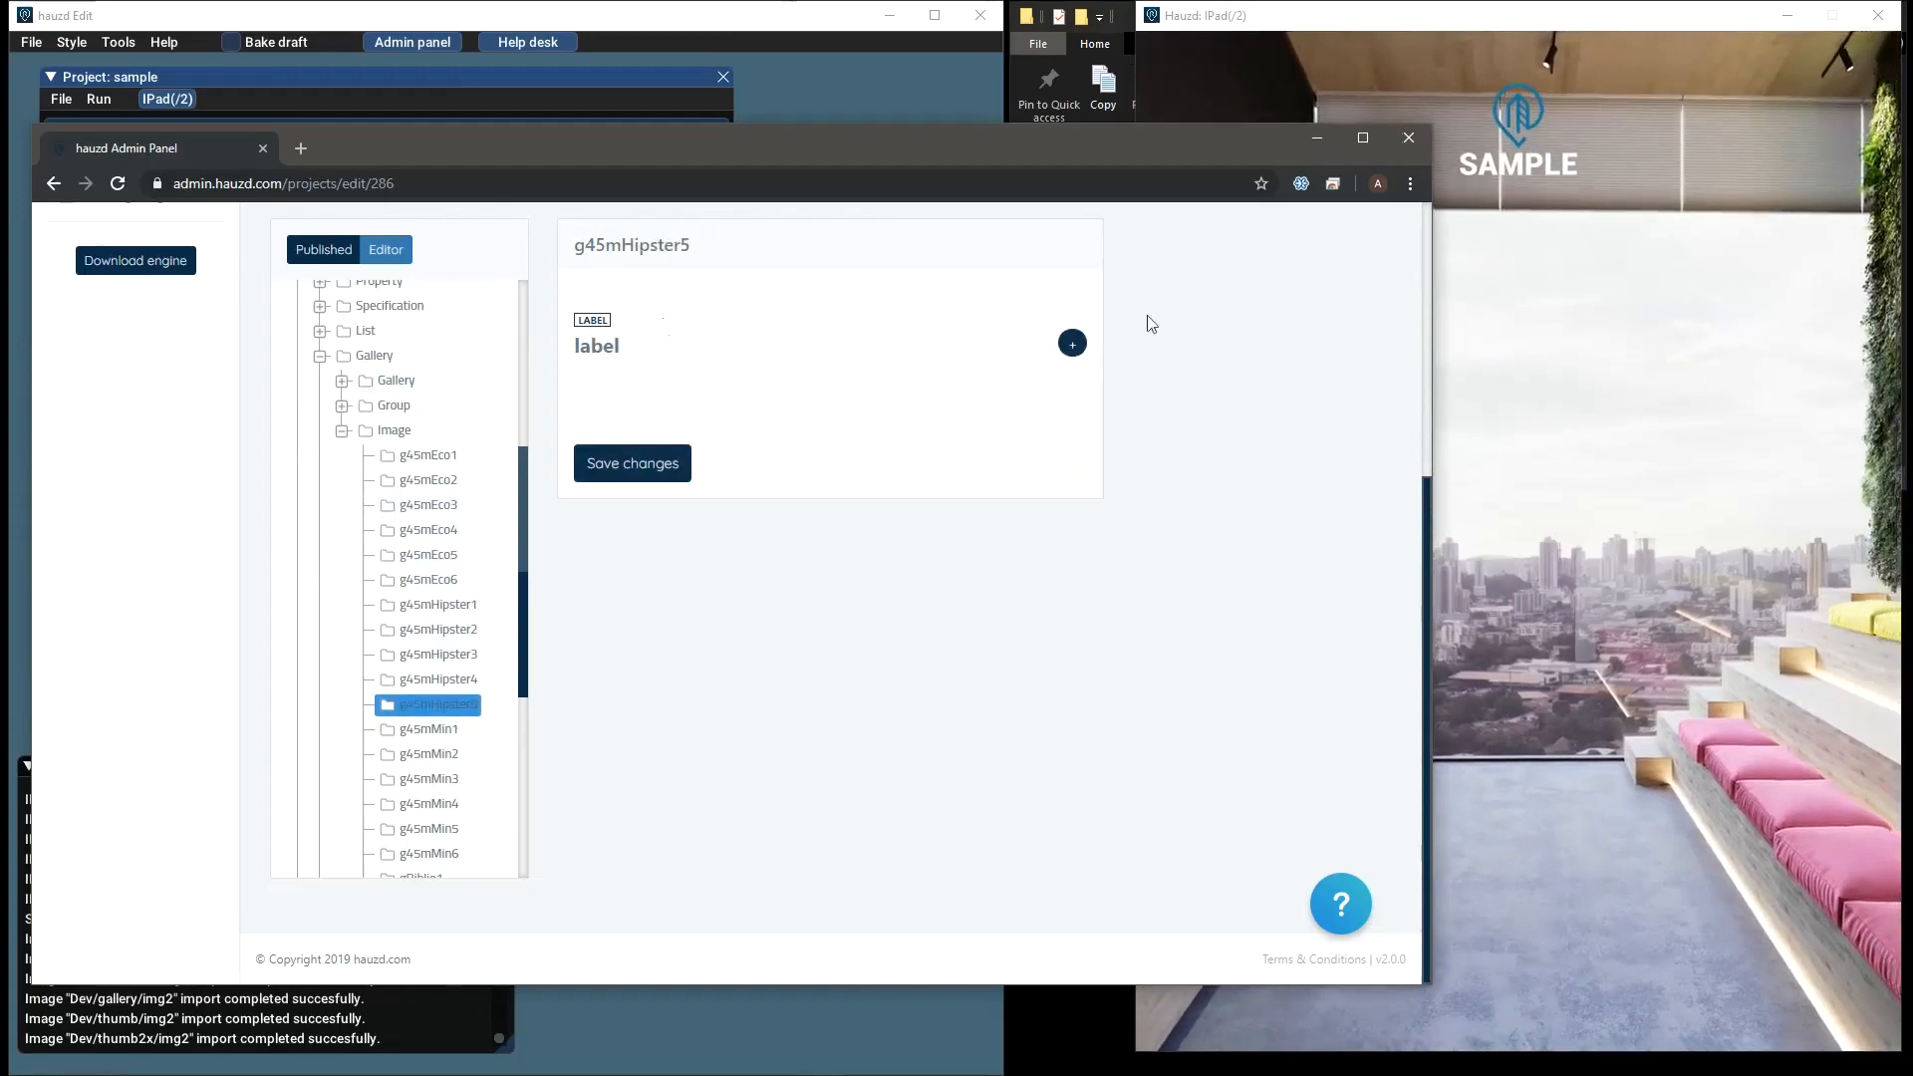
Add an empty English label entry to the g45mHipster5 gallery image, and return to the iPad preview
left_click(1072, 344)
left_click(732, 379)
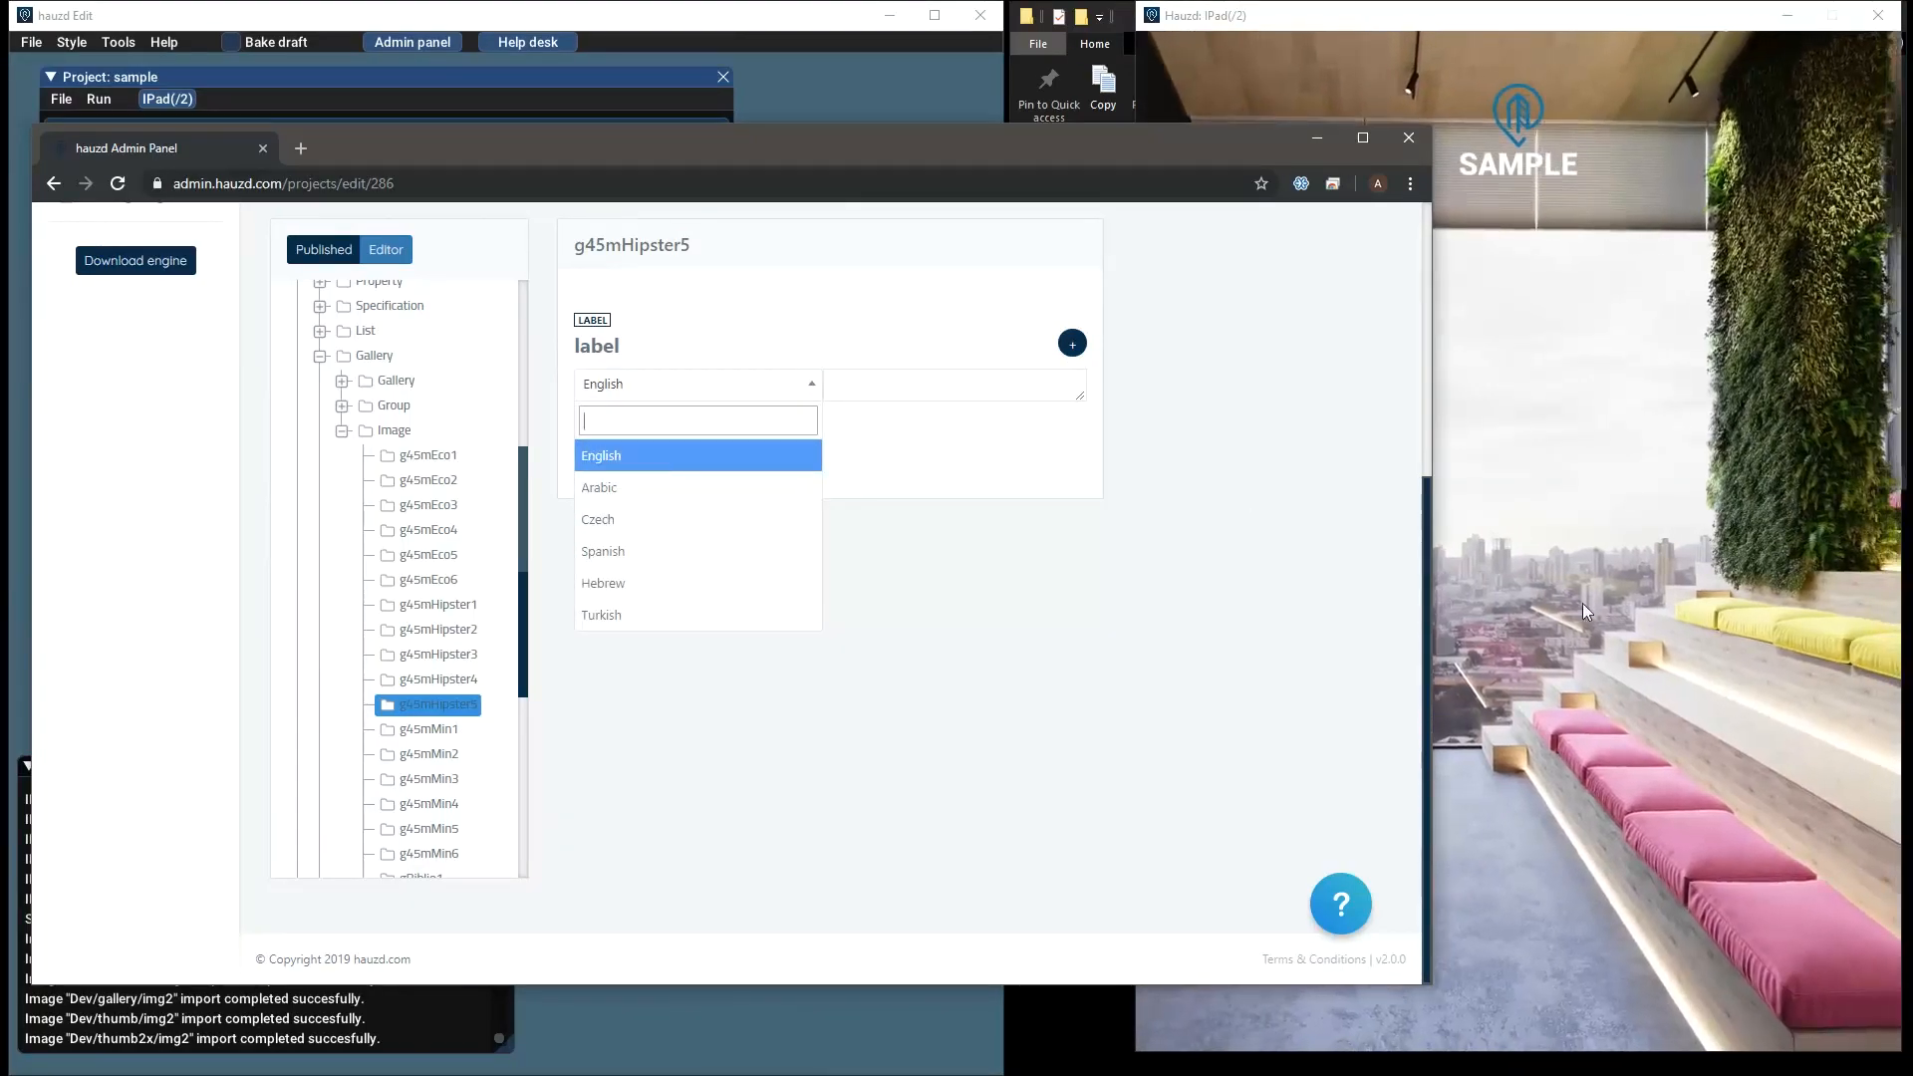
left_click(922, 394)
left_click(1550, 606)
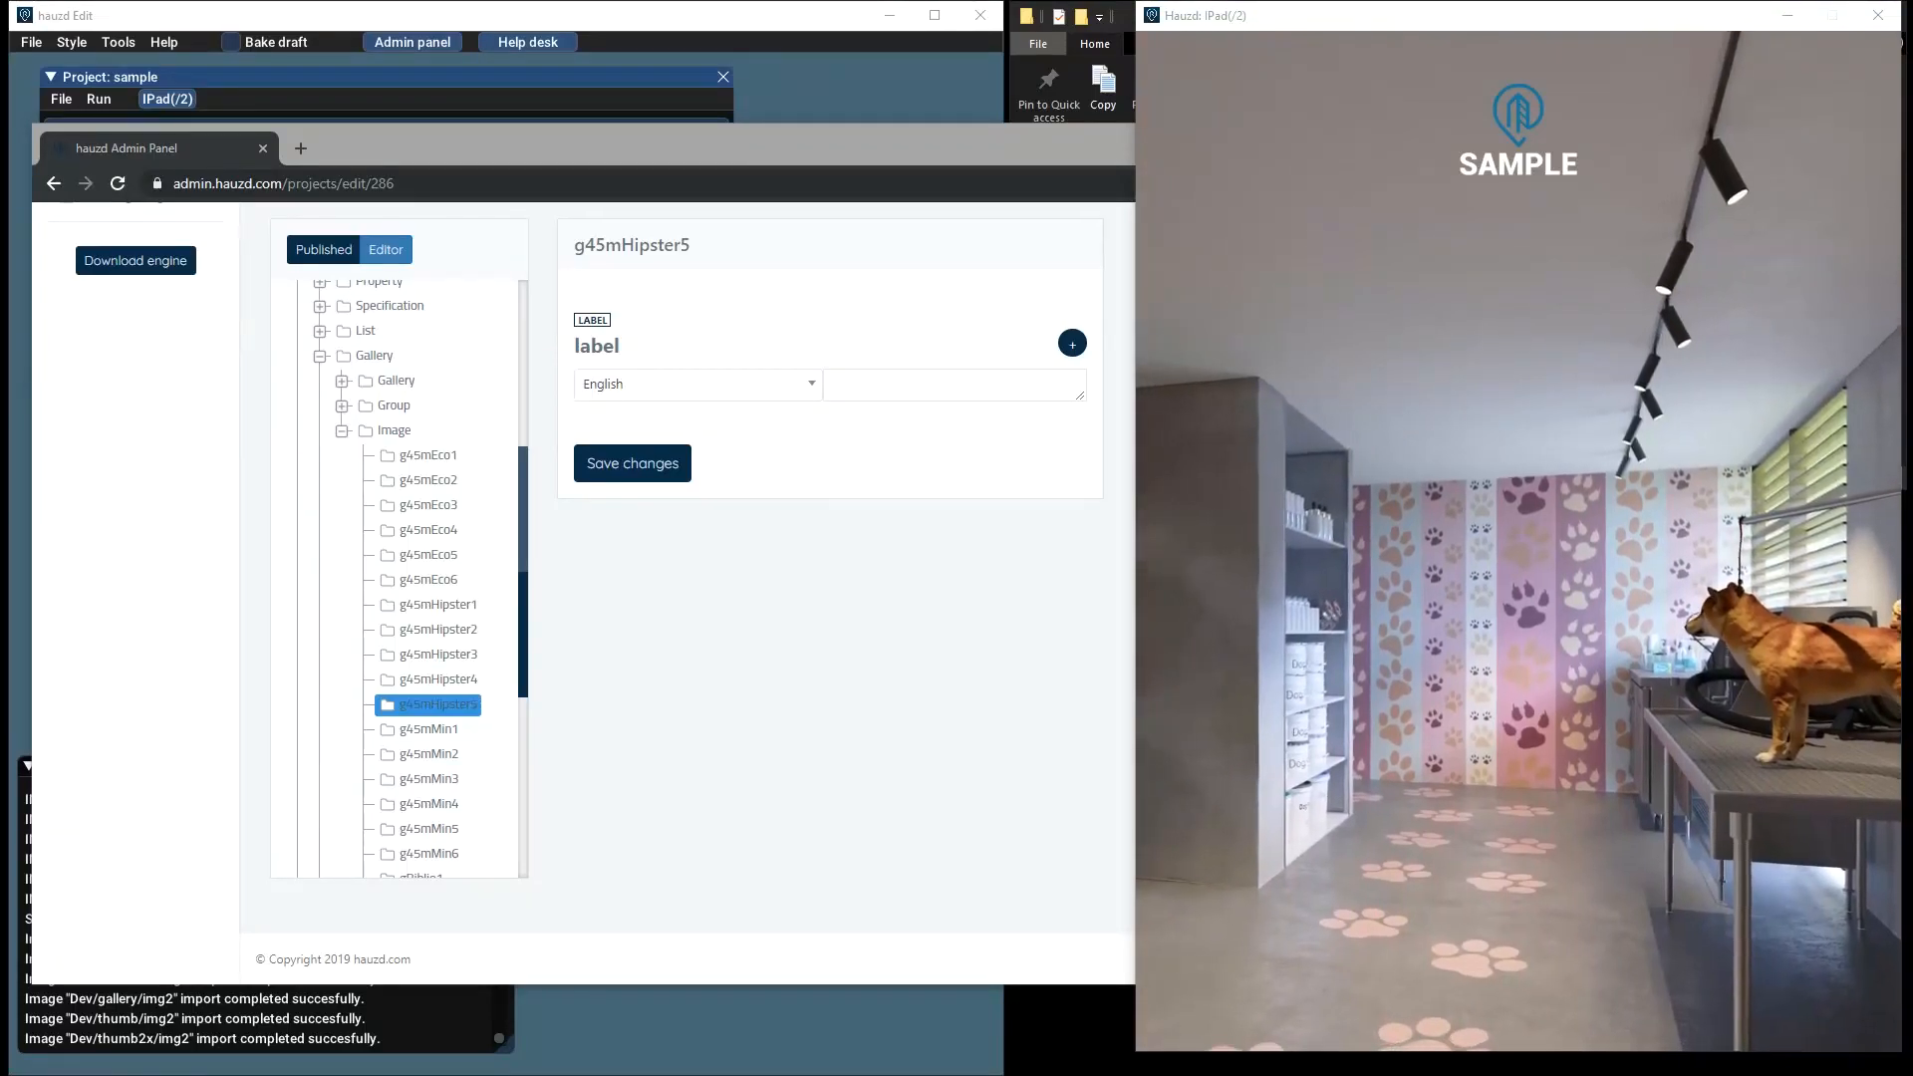
Minimize the admin panel window and expand the sample project's Surroundings section in hauzd Edit
left_click(1016, 149)
left_click(1301, 139)
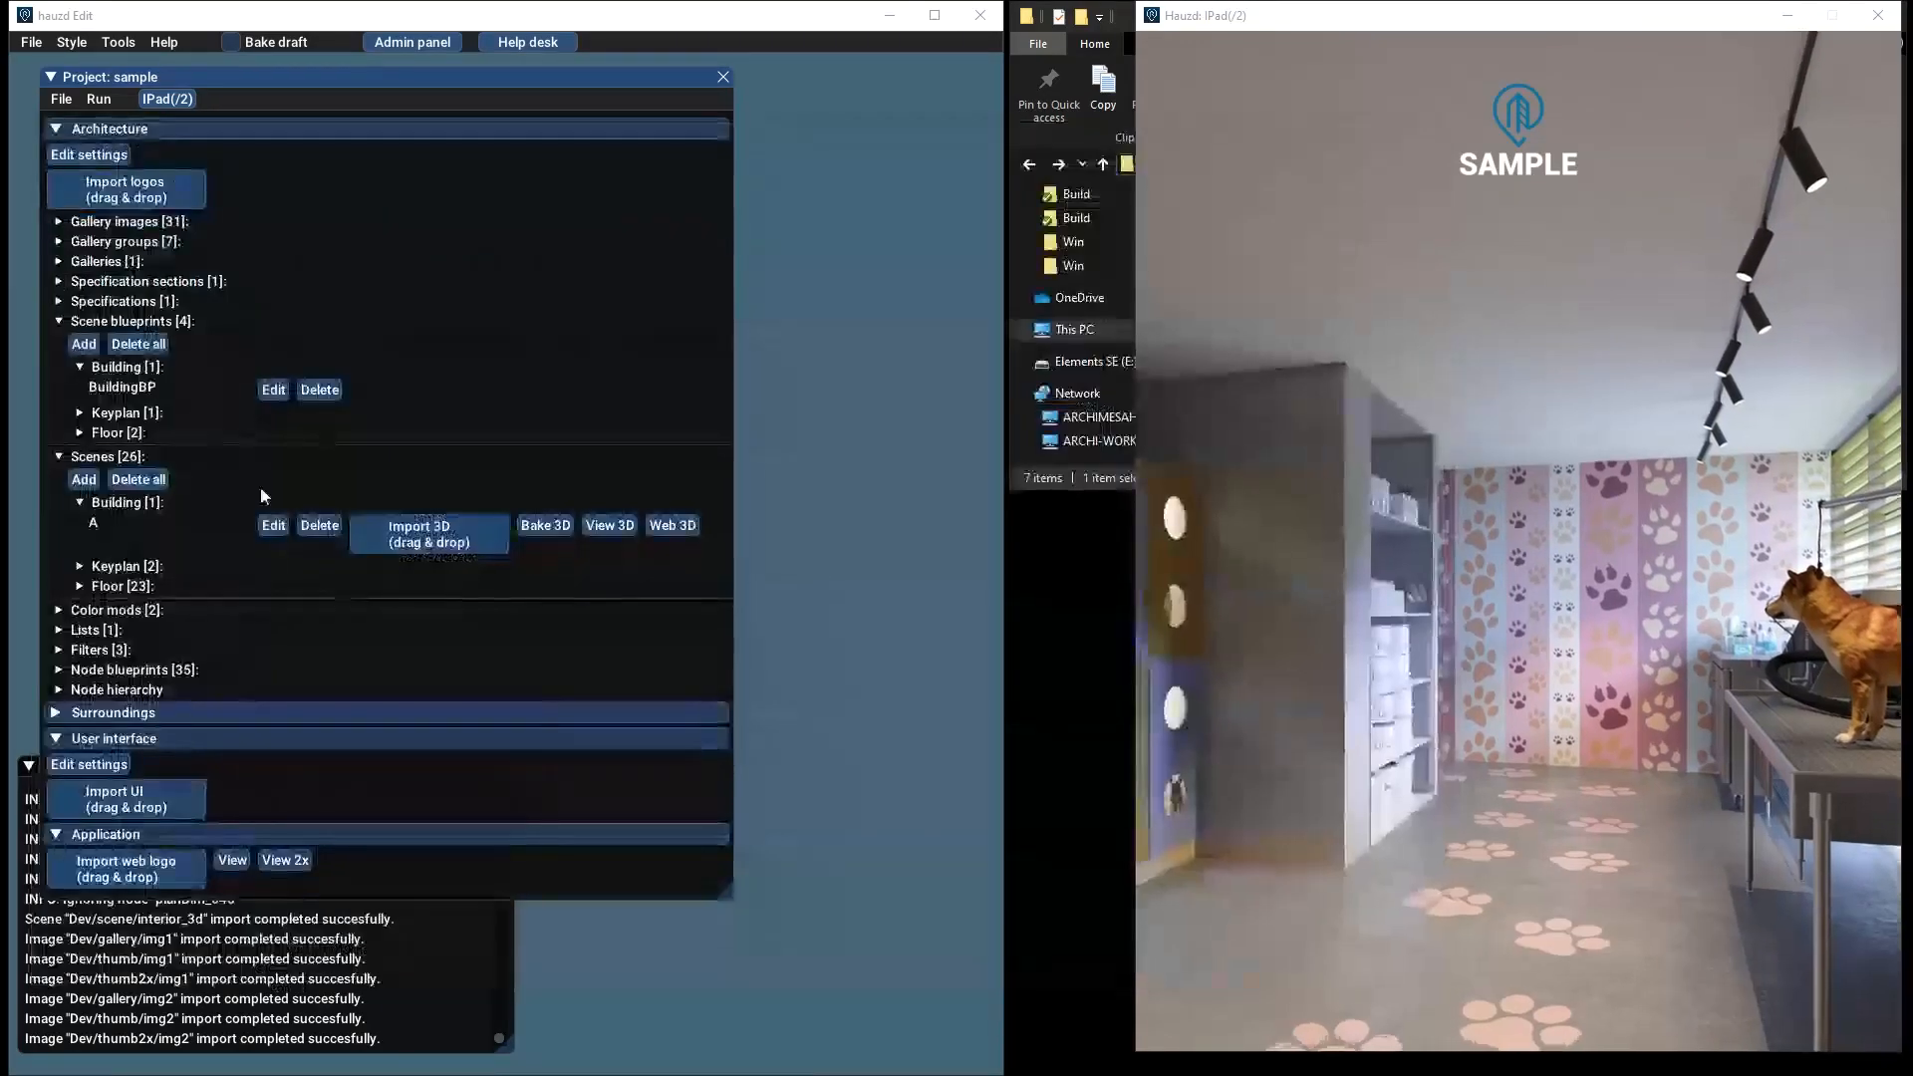
left_click(156, 715)
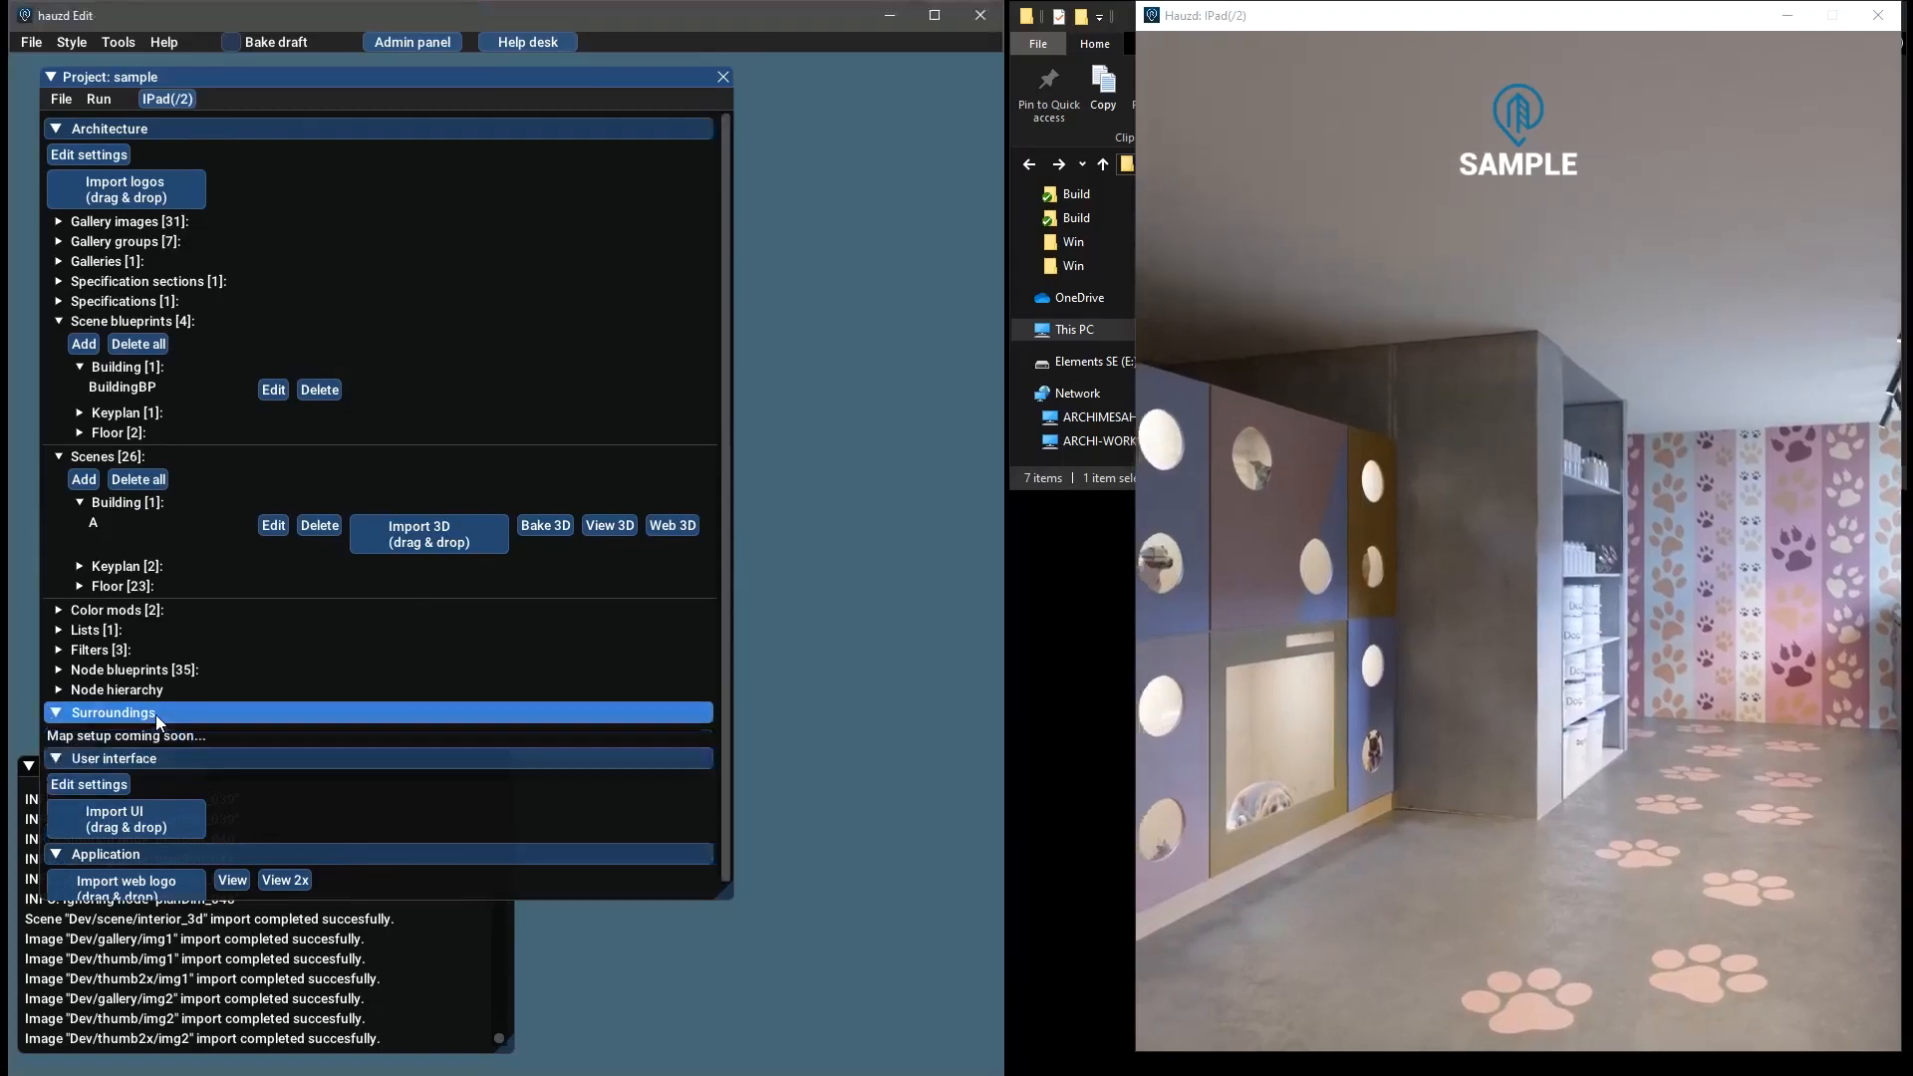
left_click(157, 710)
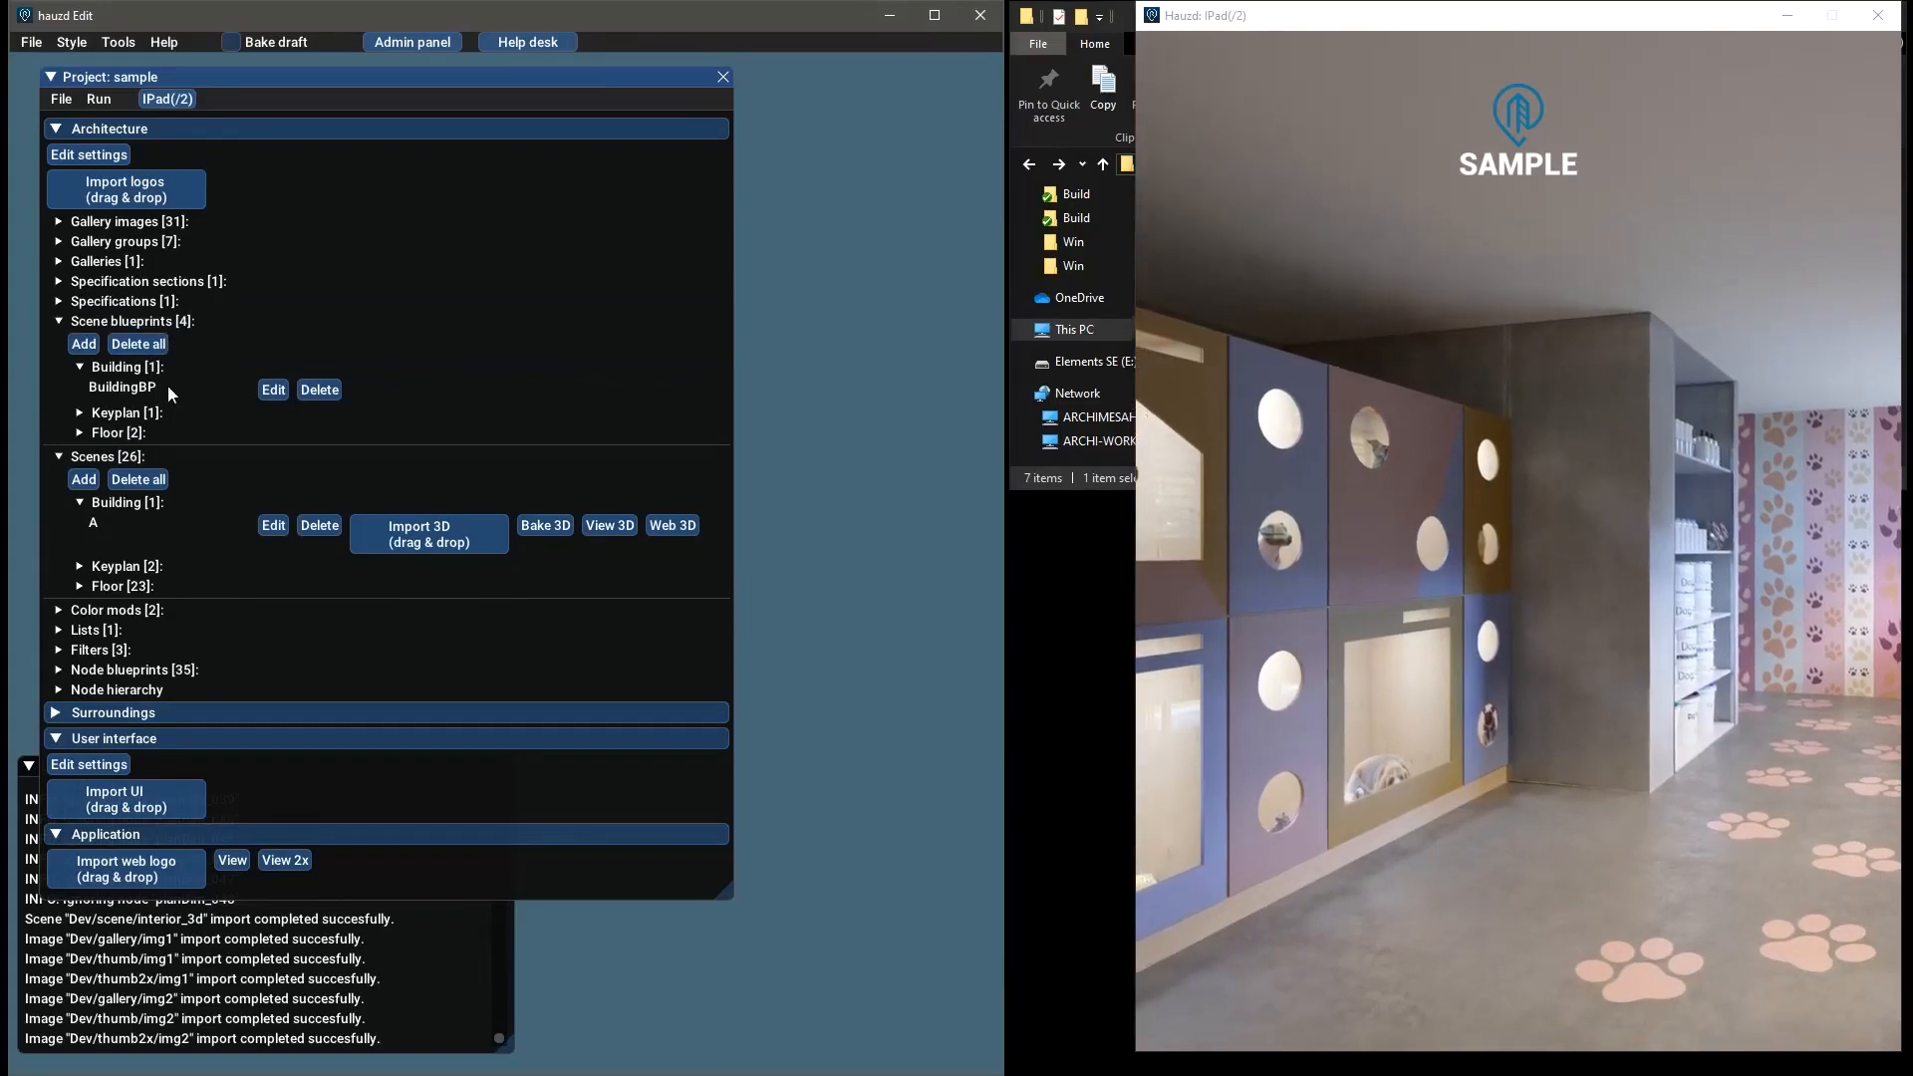
left_click(135, 711)
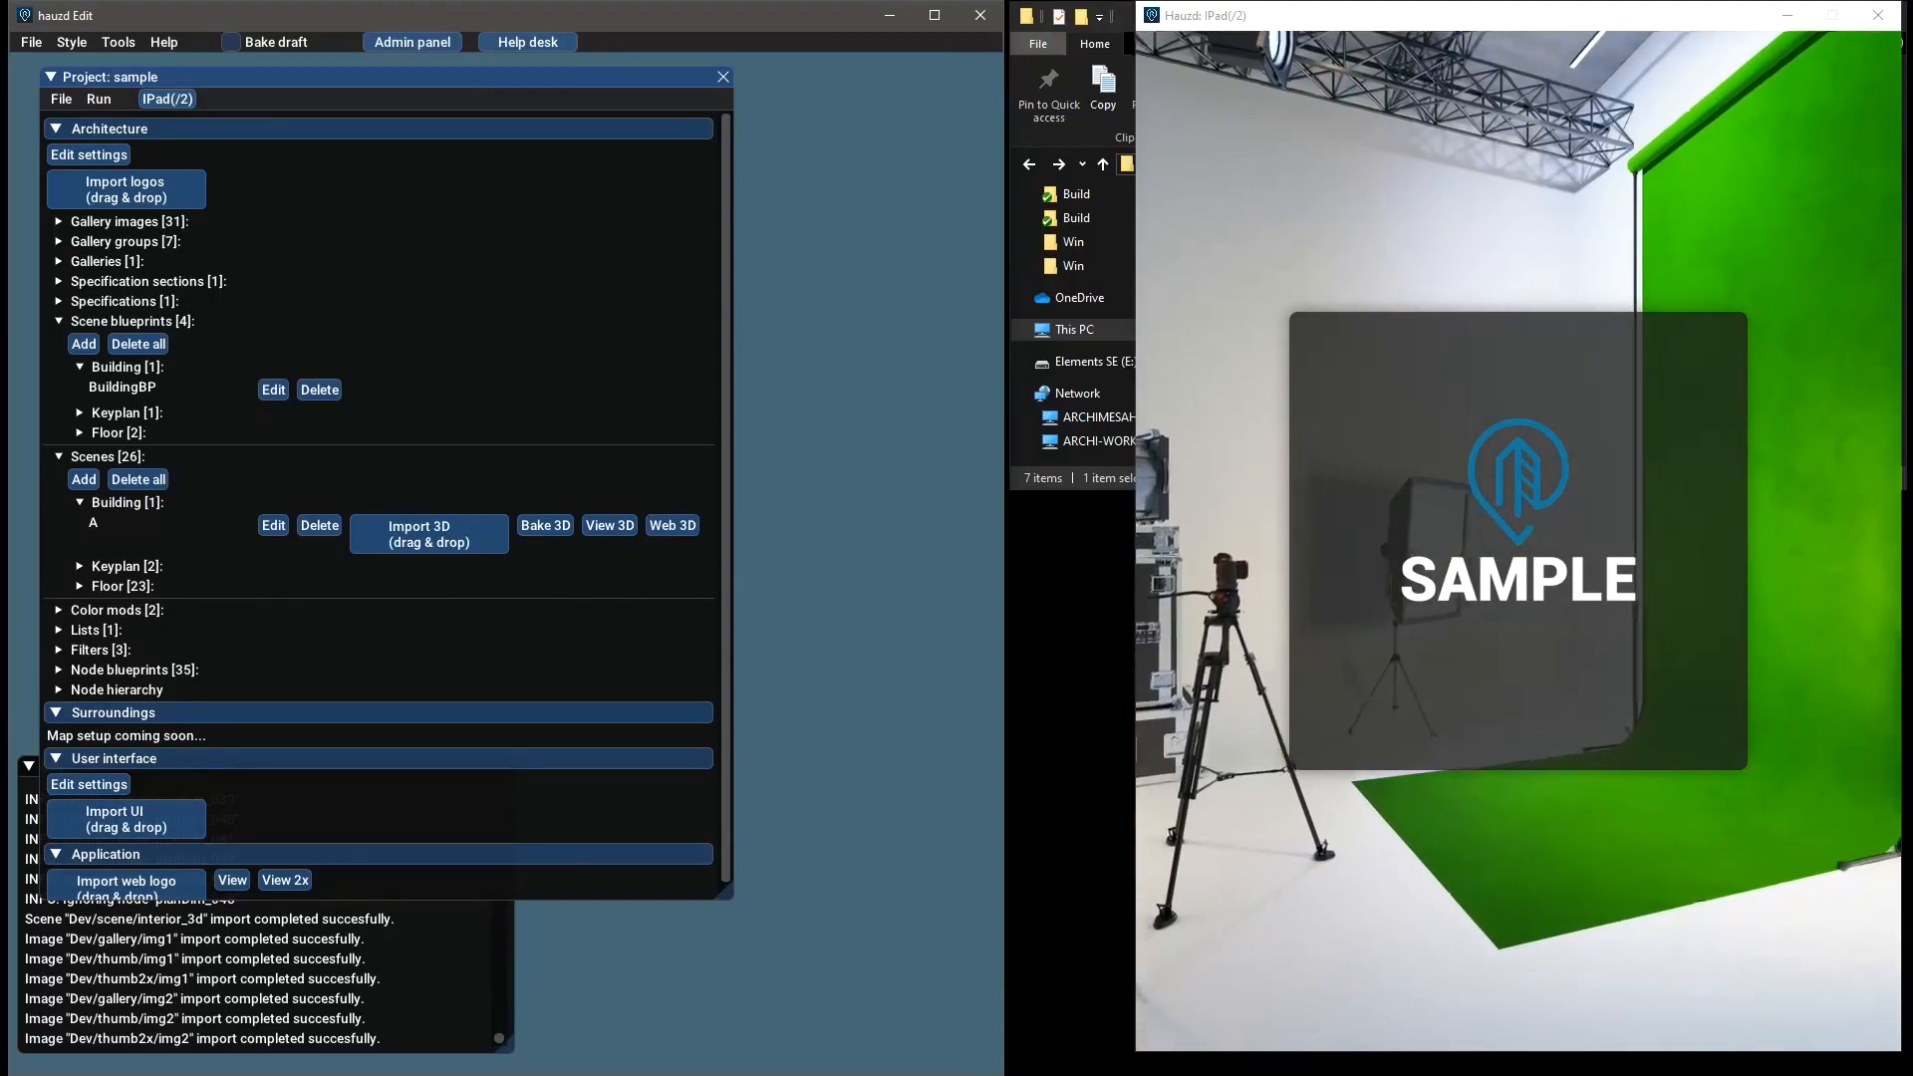
Open the sample project's user interface settings and add English as the first language
scroll(407, 590, "down", 1)
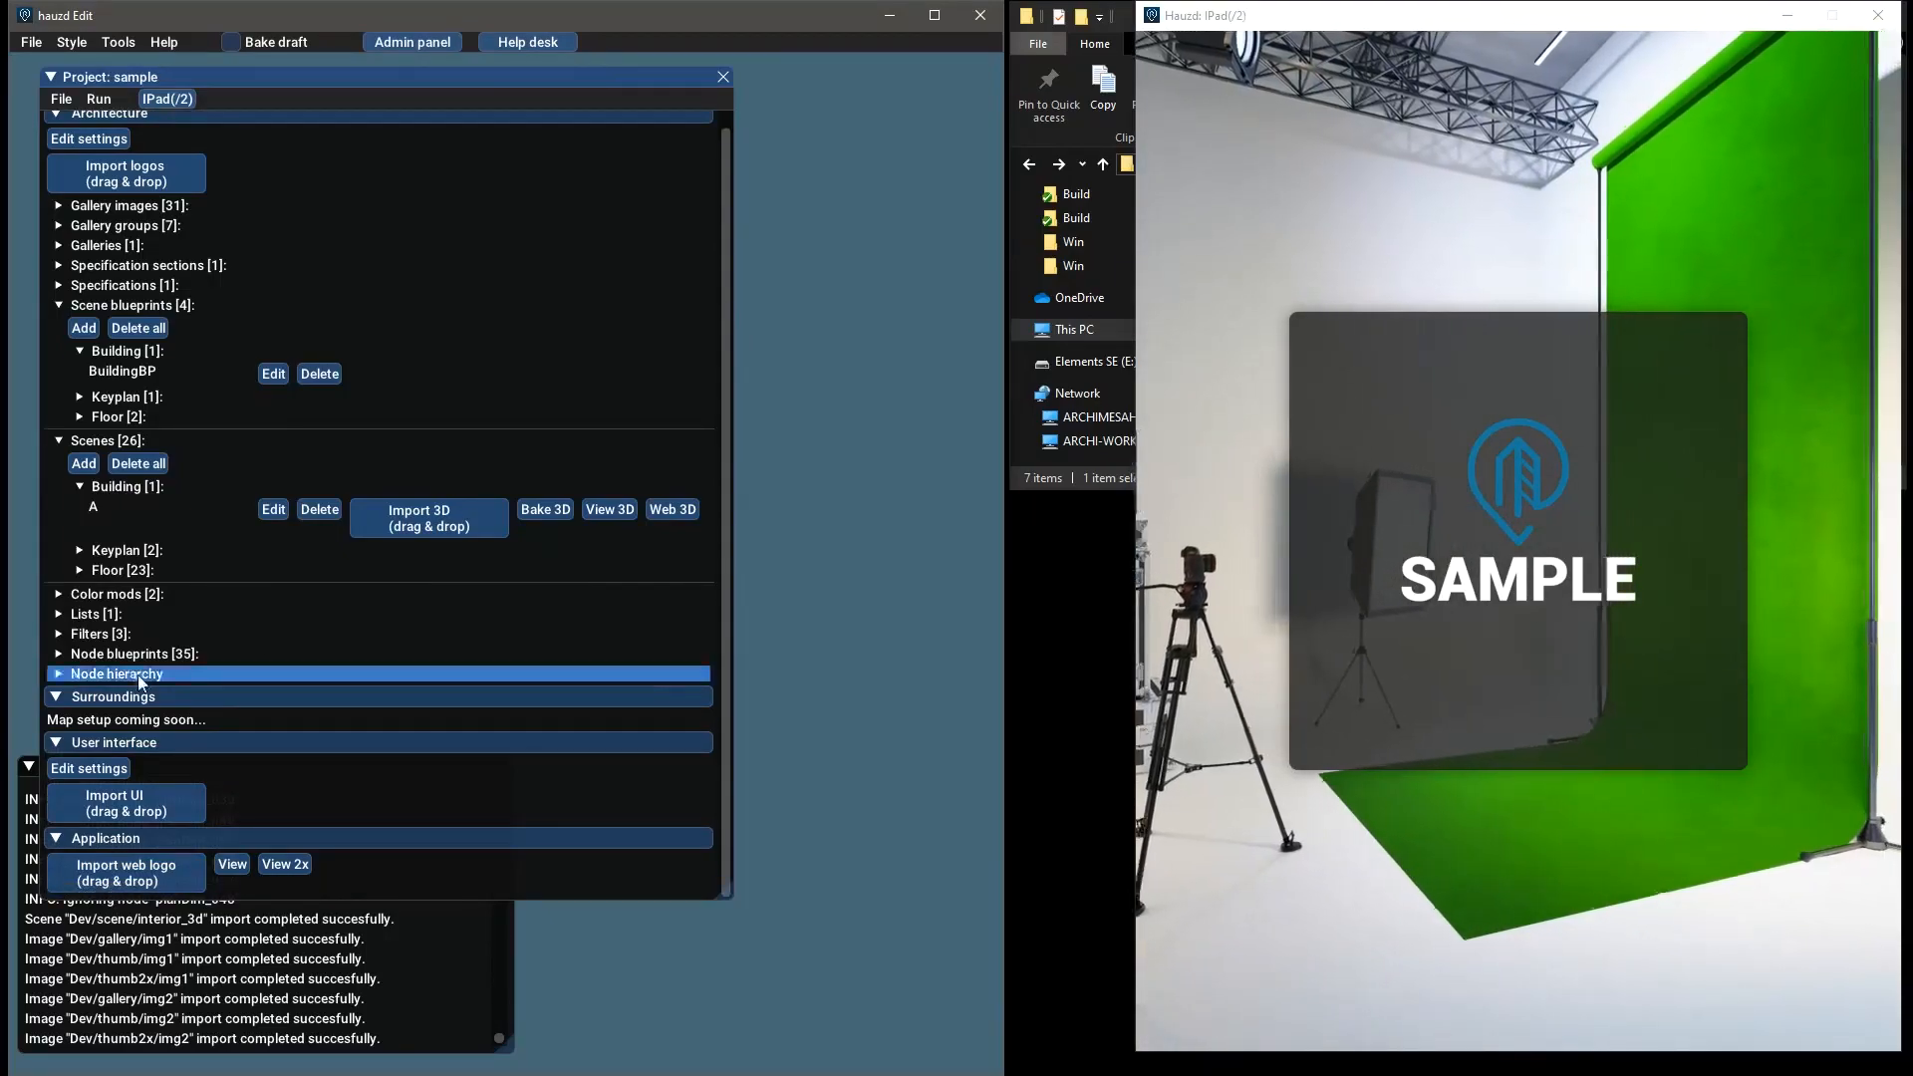
left_click(113, 775)
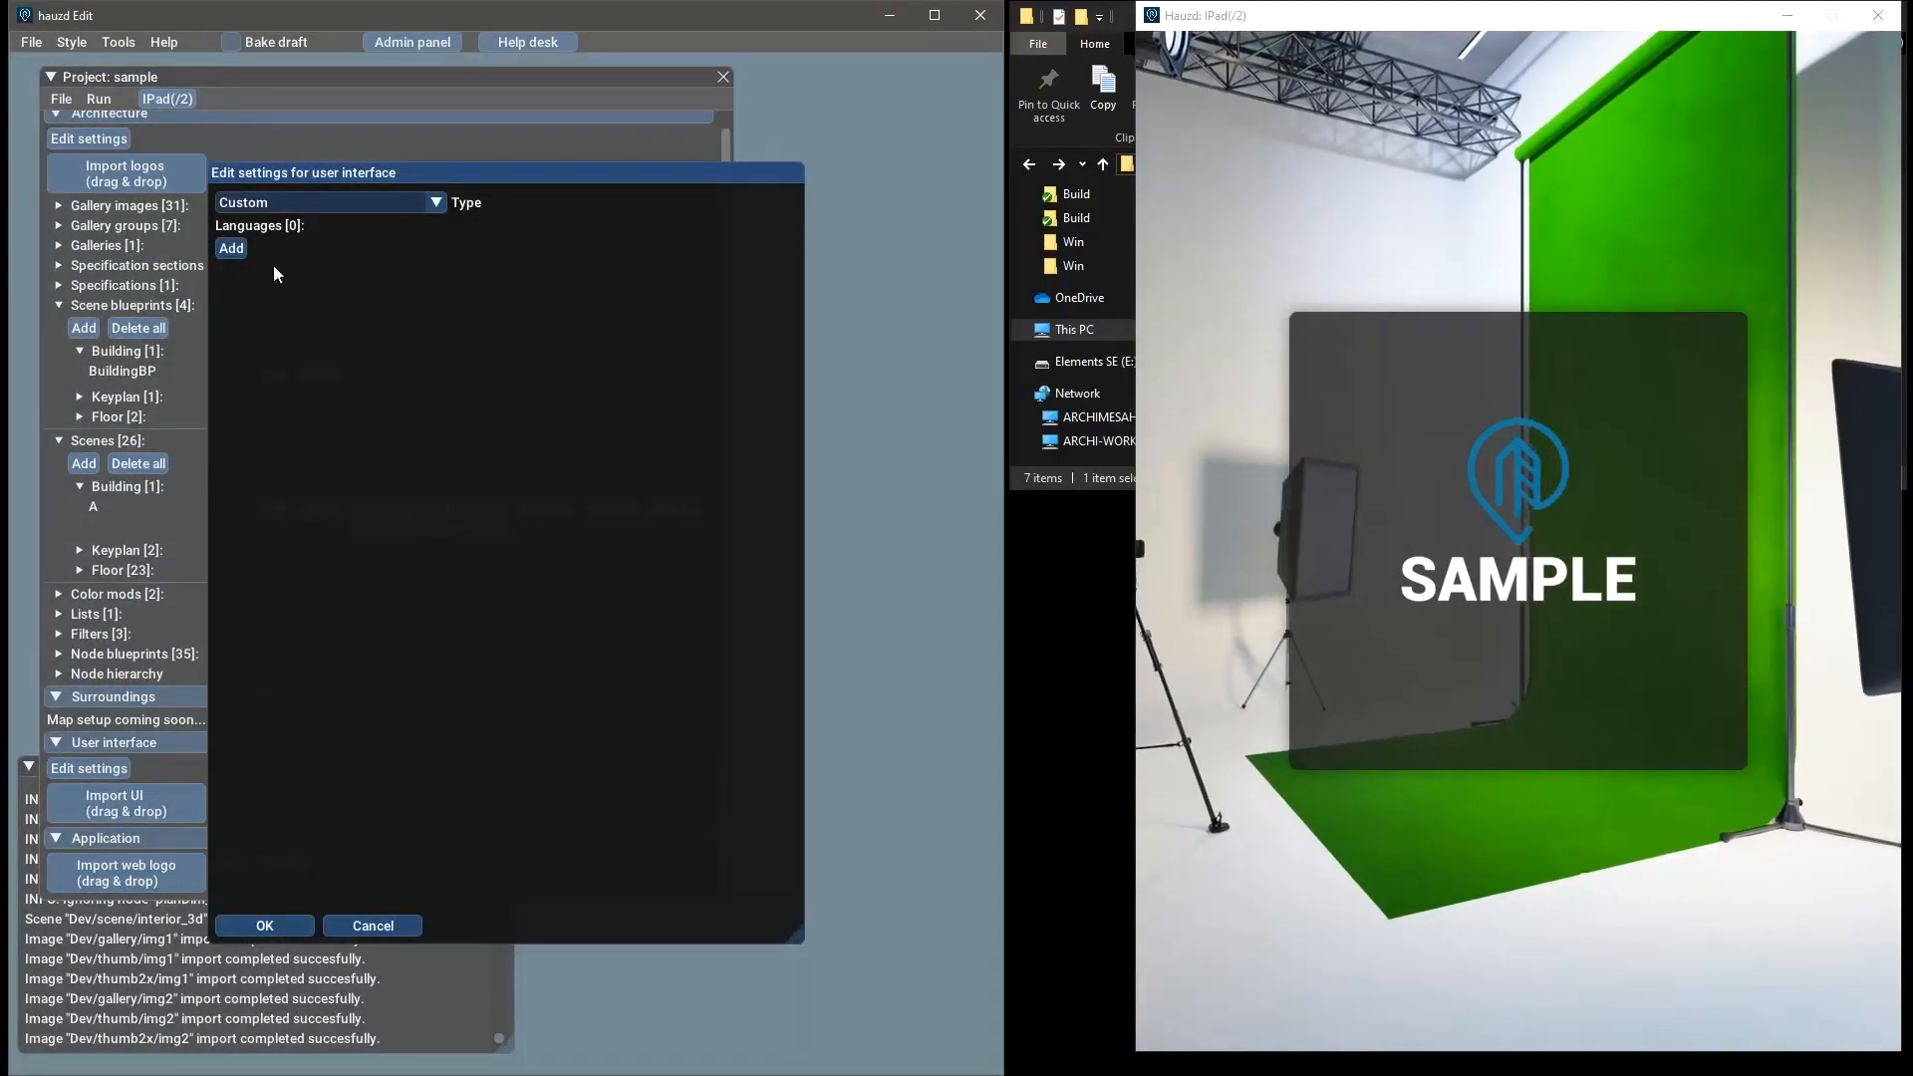
left_click(233, 248)
left_click(299, 273)
left_click(278, 330)
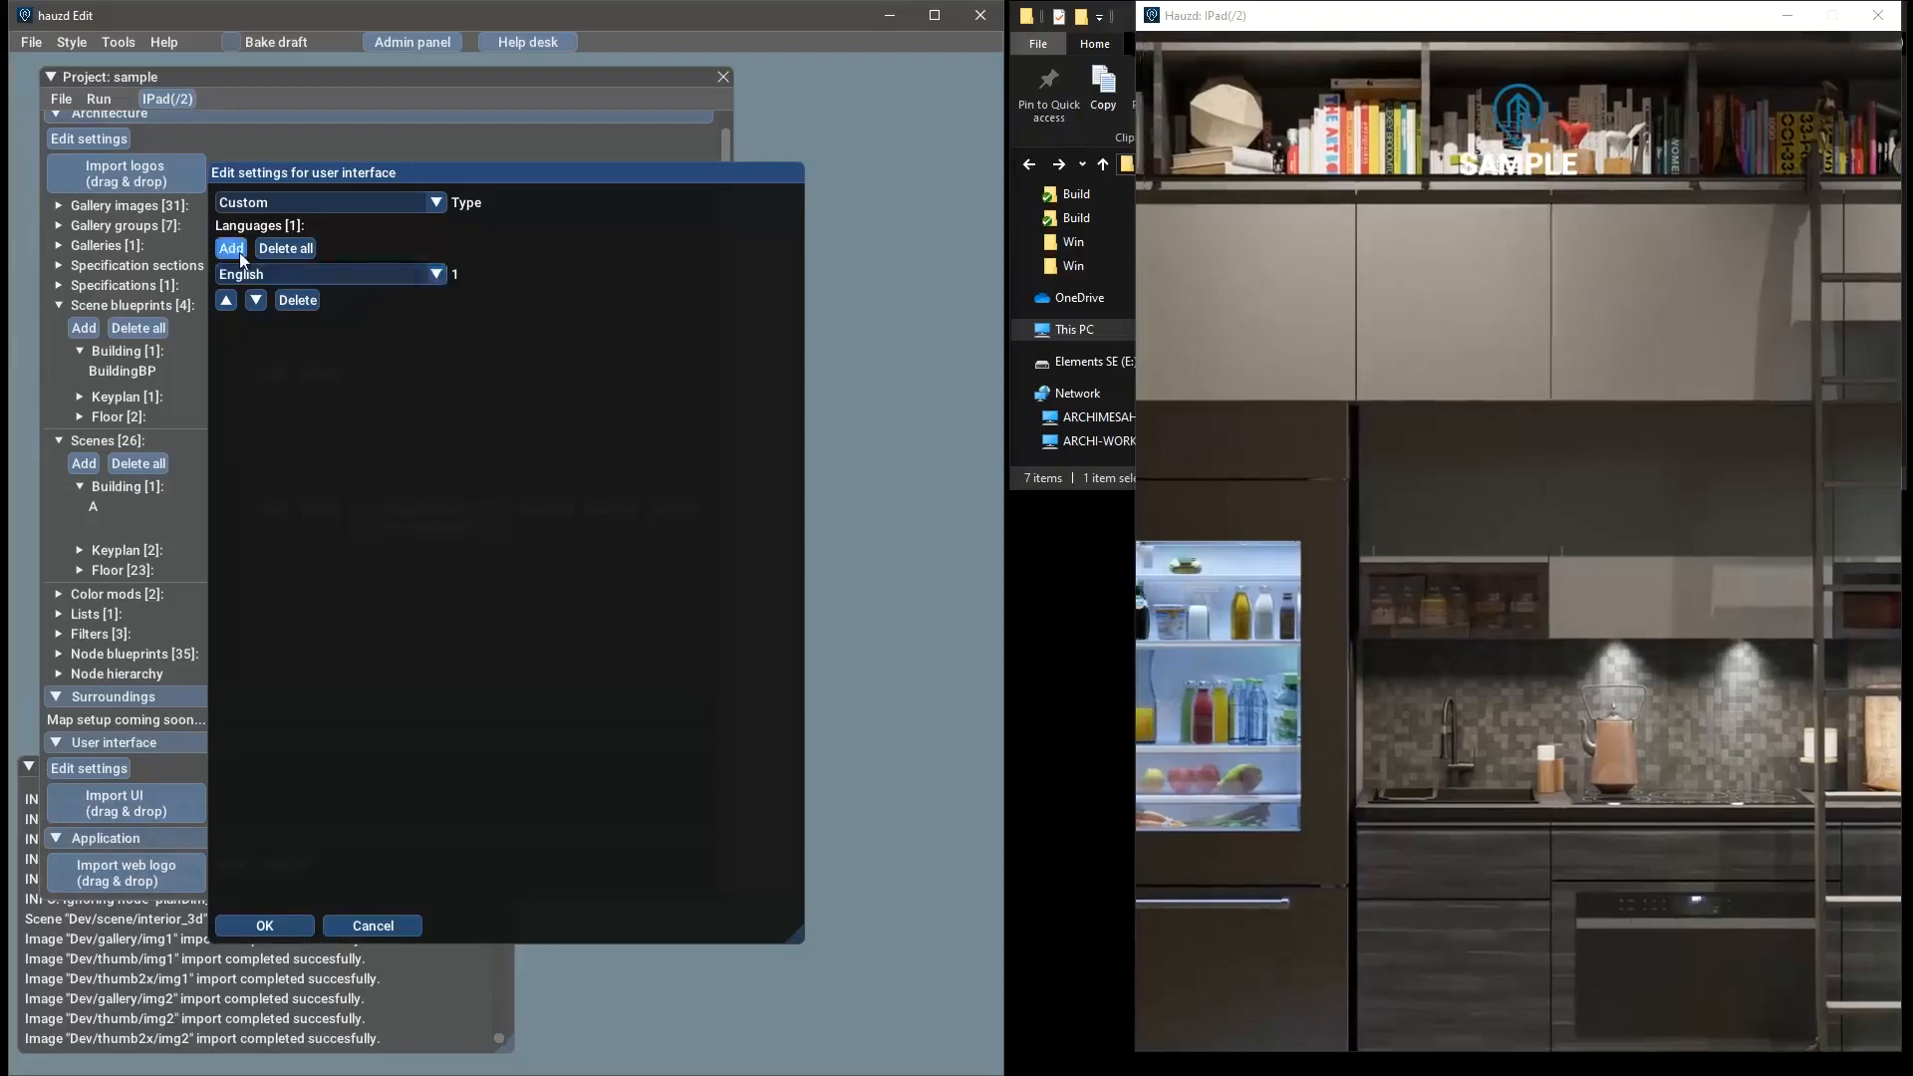
Add Spanish as the second user interface language and confirm the settings
left_click(239, 250)
left_click(267, 326)
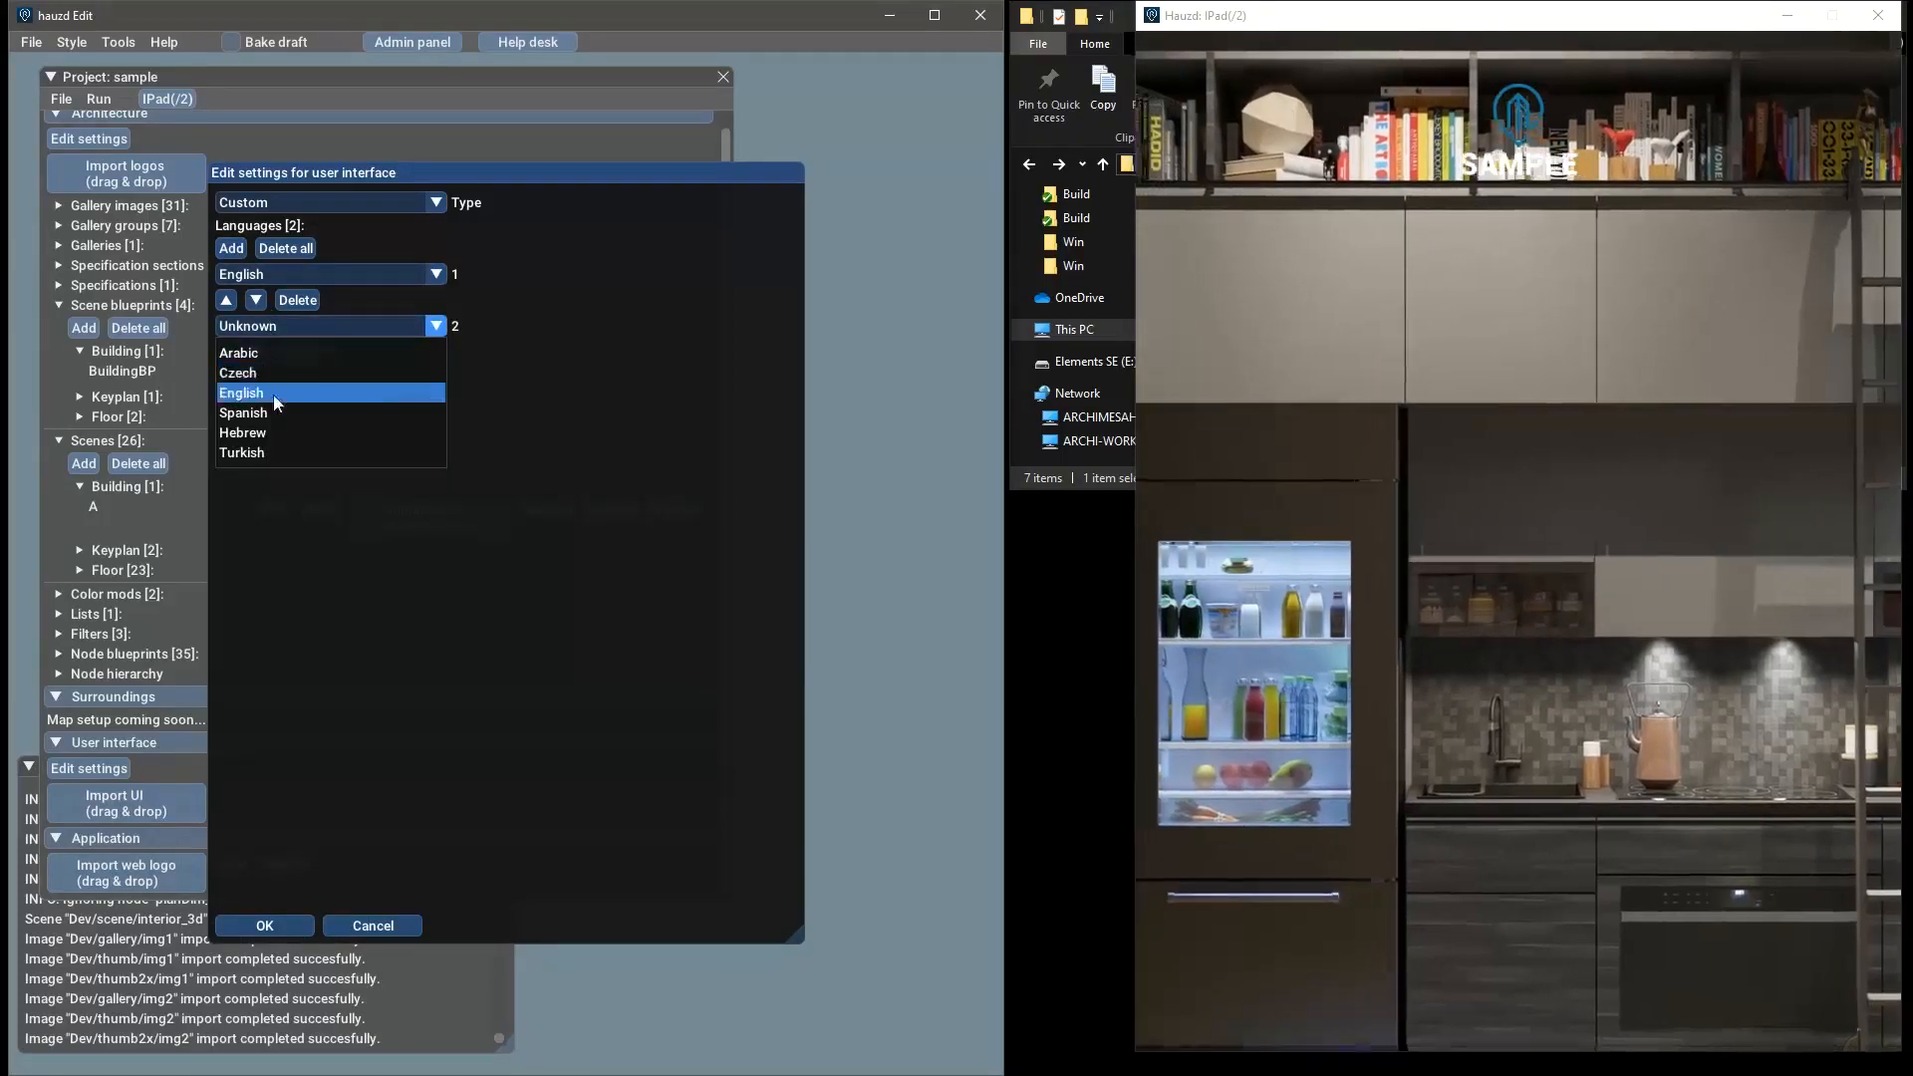
left_click(261, 412)
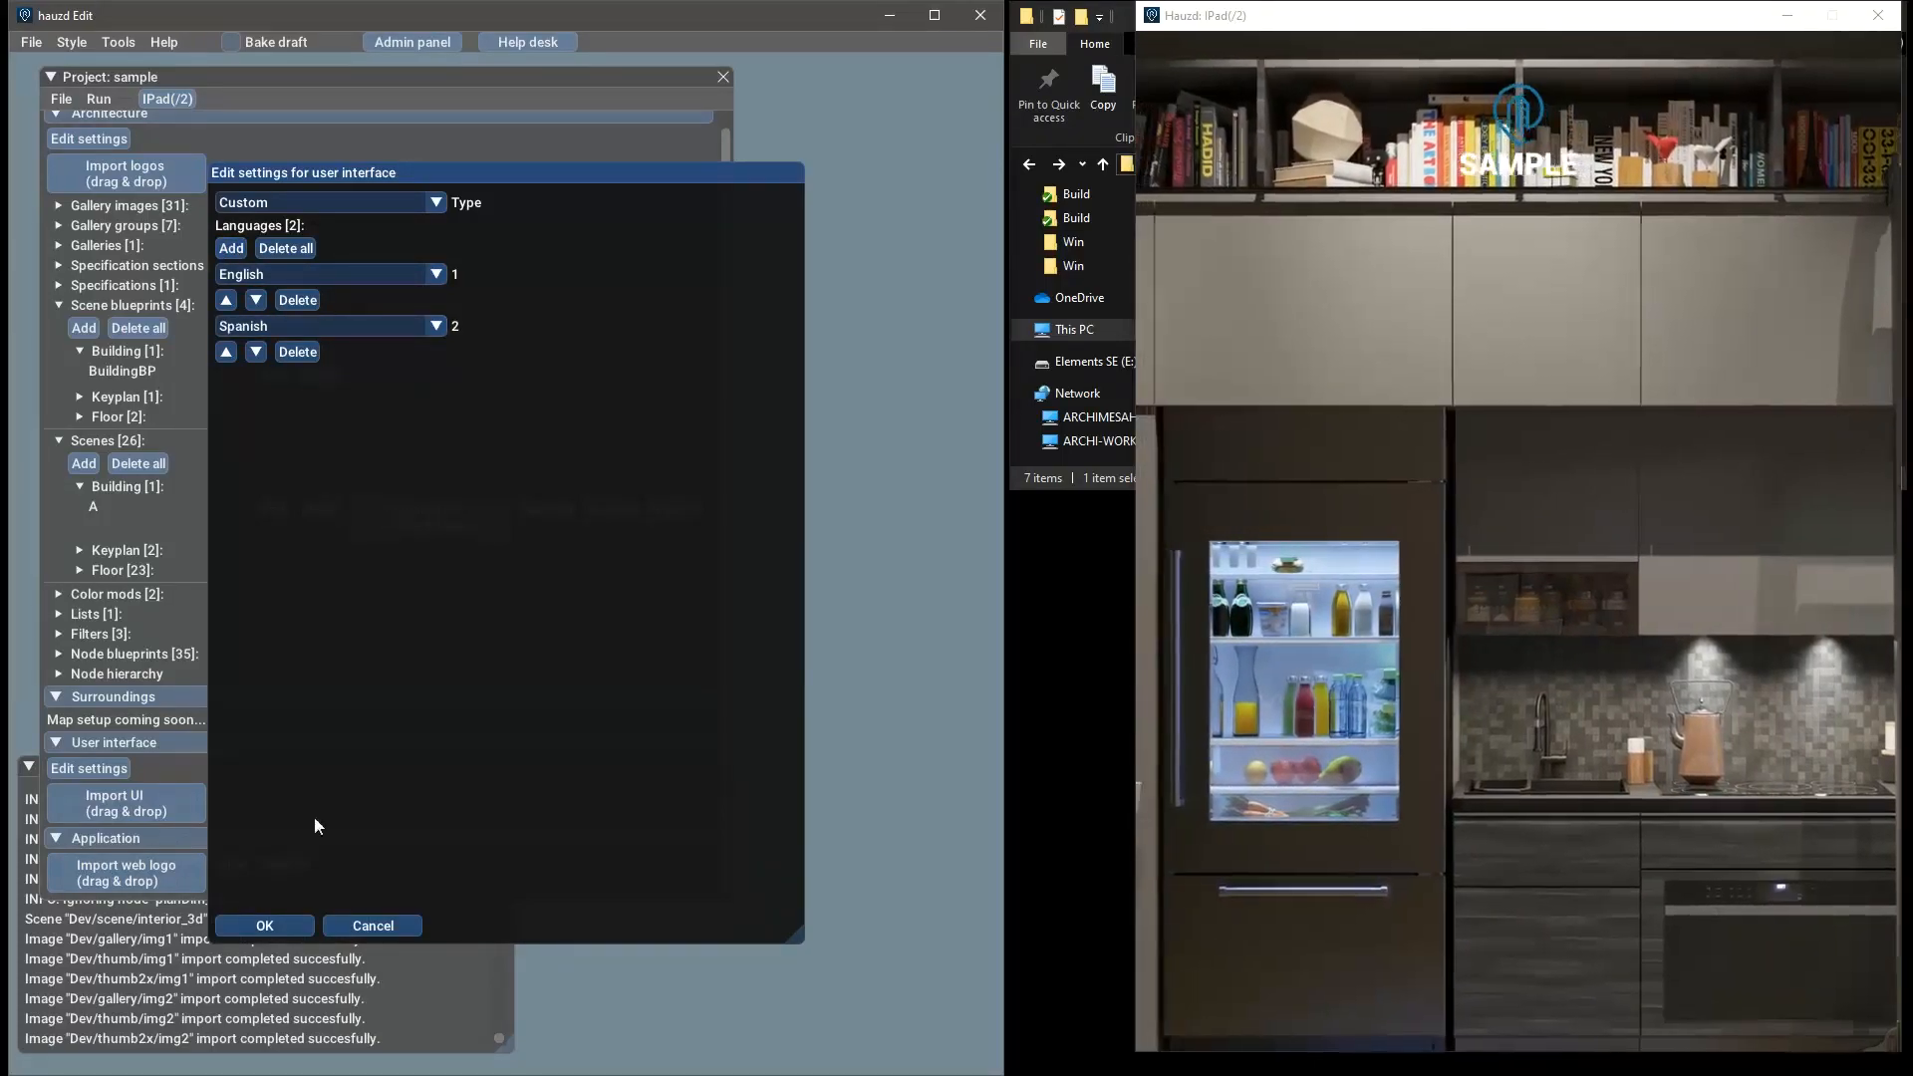
left_click(285, 921)
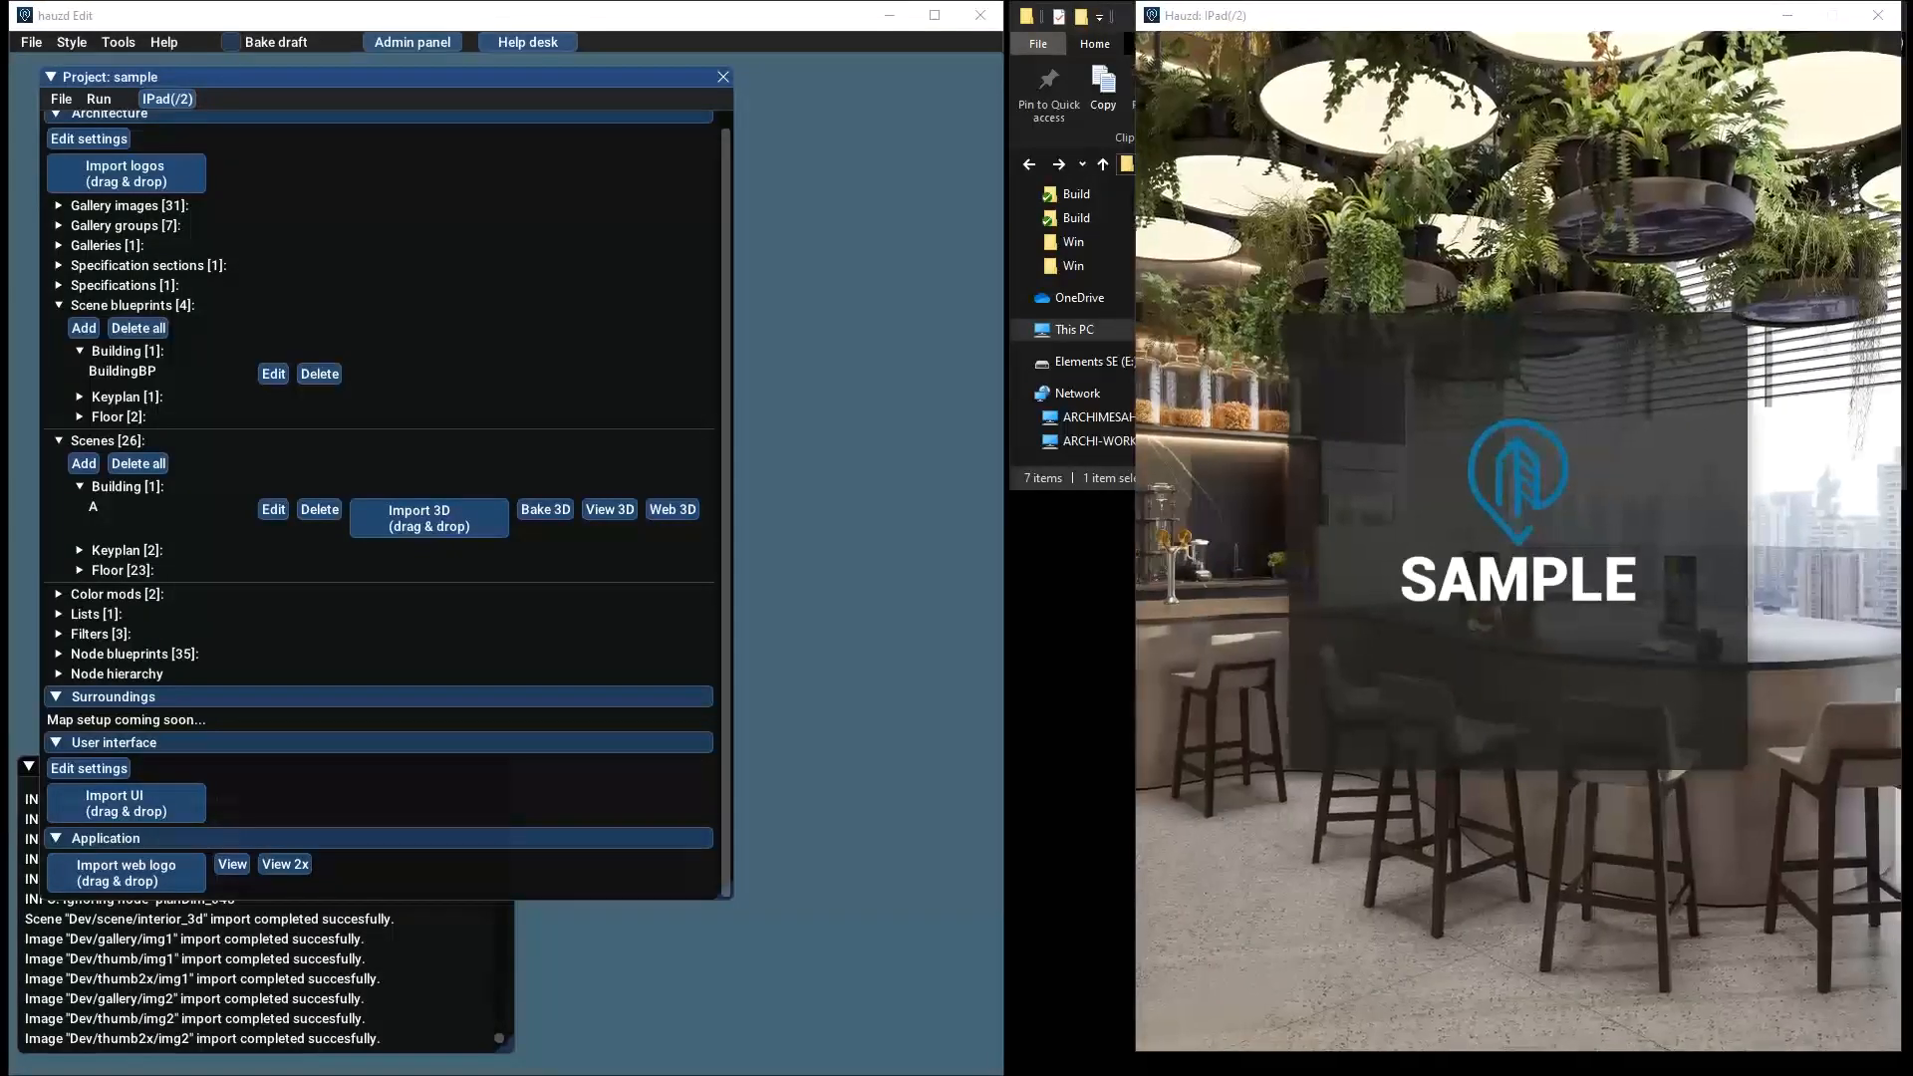
Bring an empty browser window over the workspace and show the sample project's Package command
left_click_drag(0, 225, 860, 182)
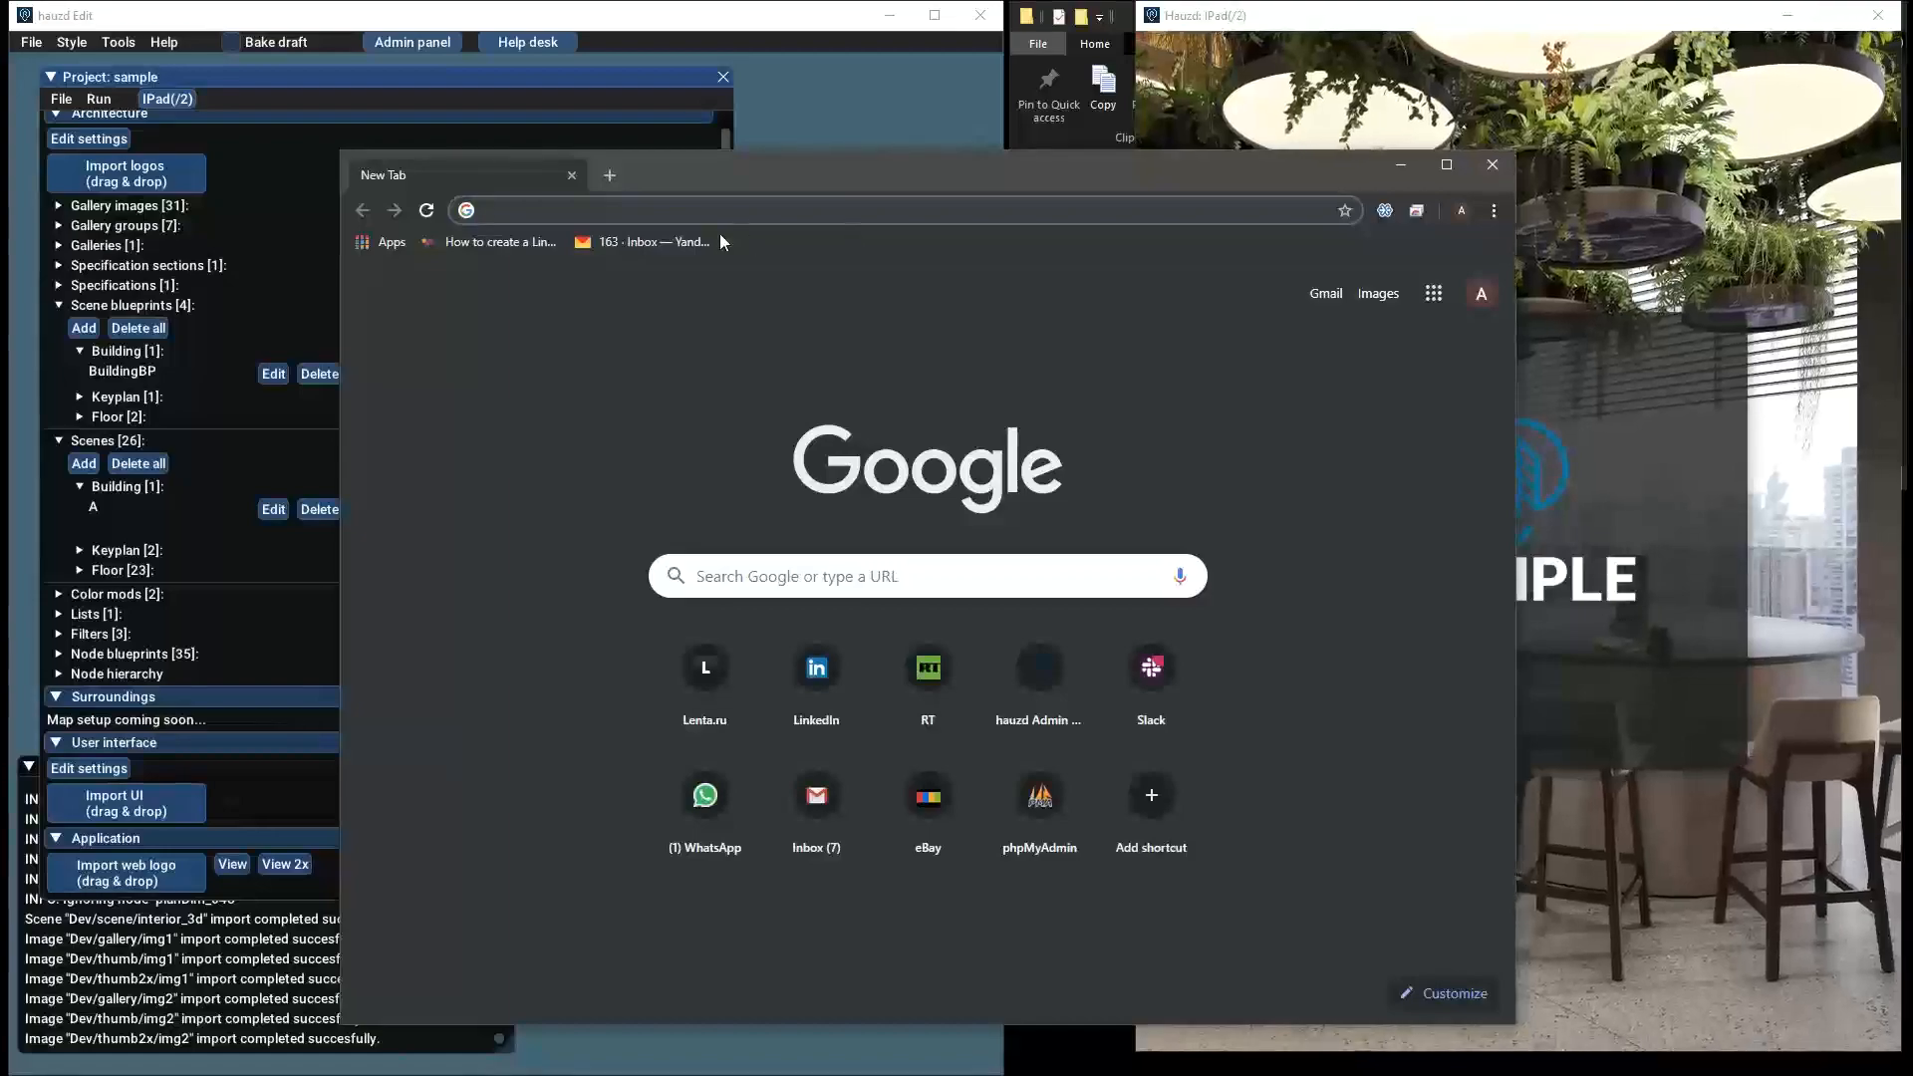
left_click_drag(733, 188, 774, 175)
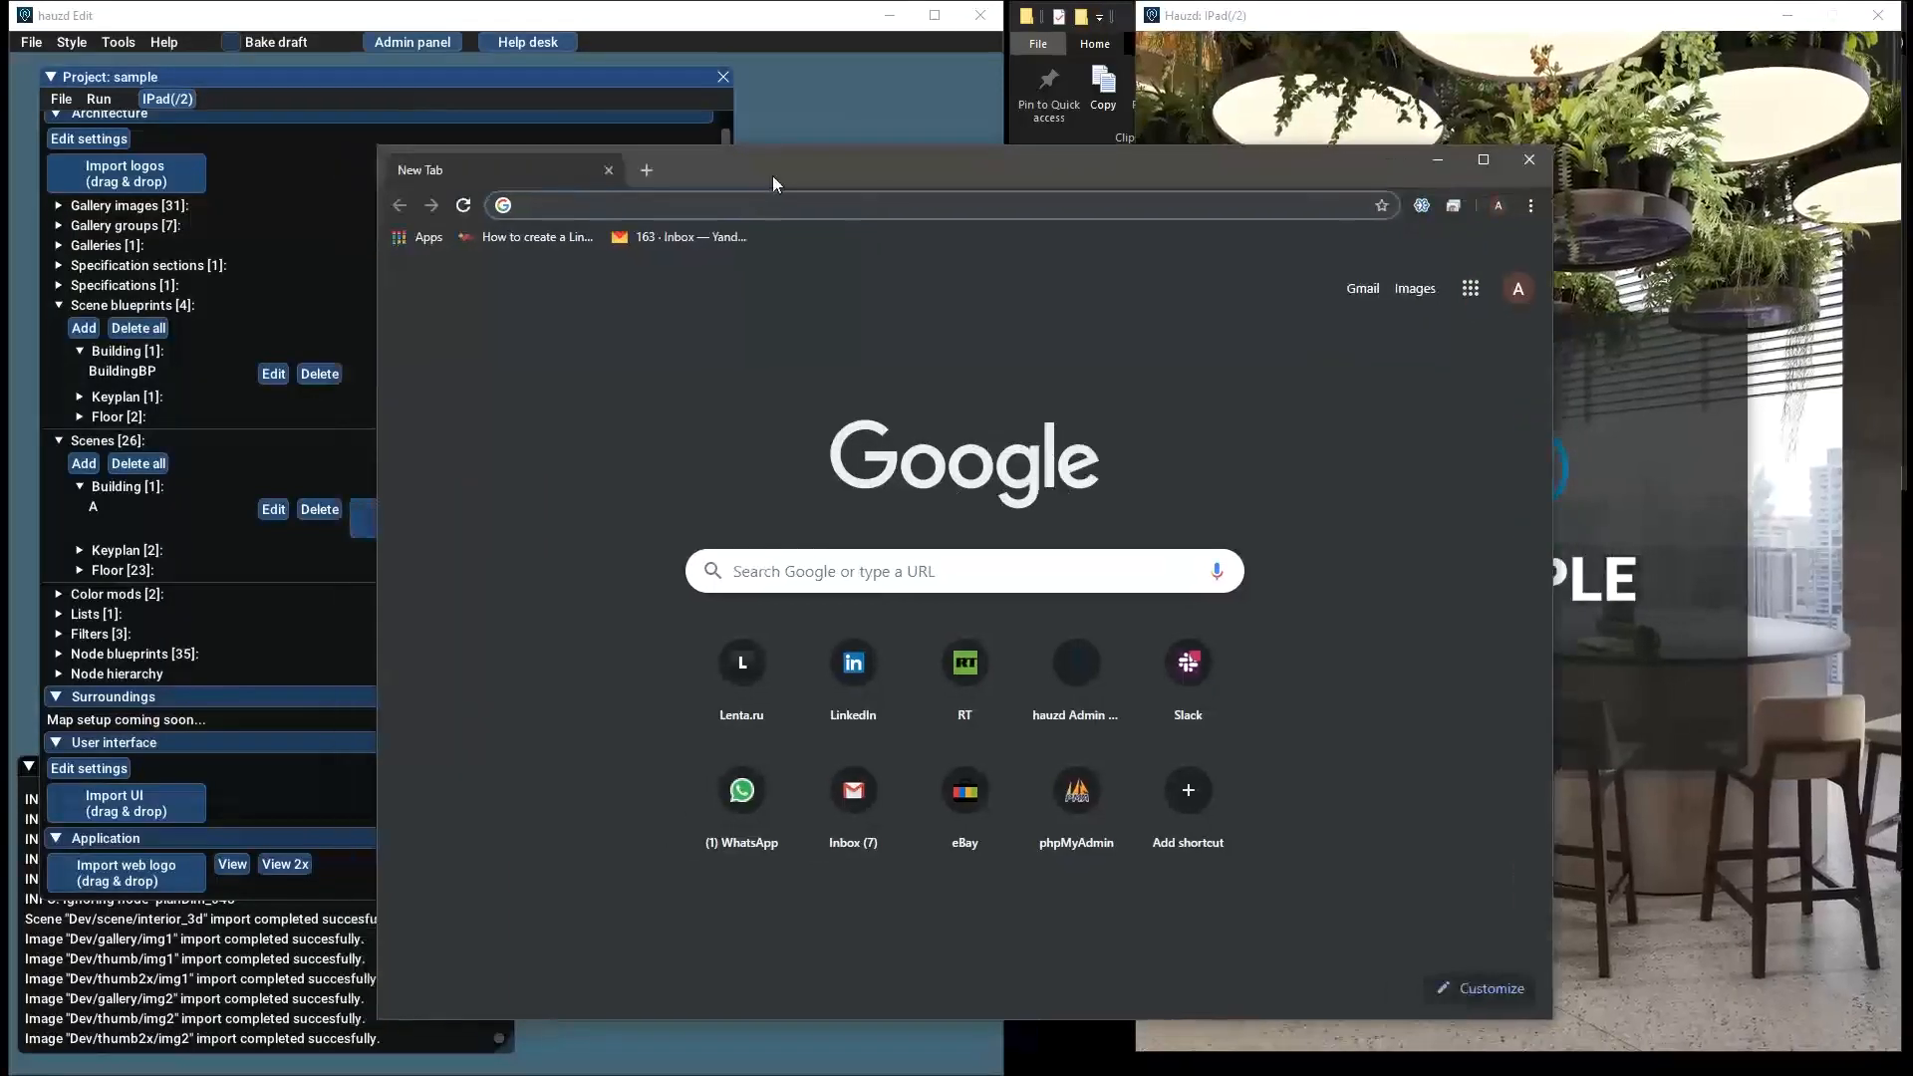
left_click(61, 99)
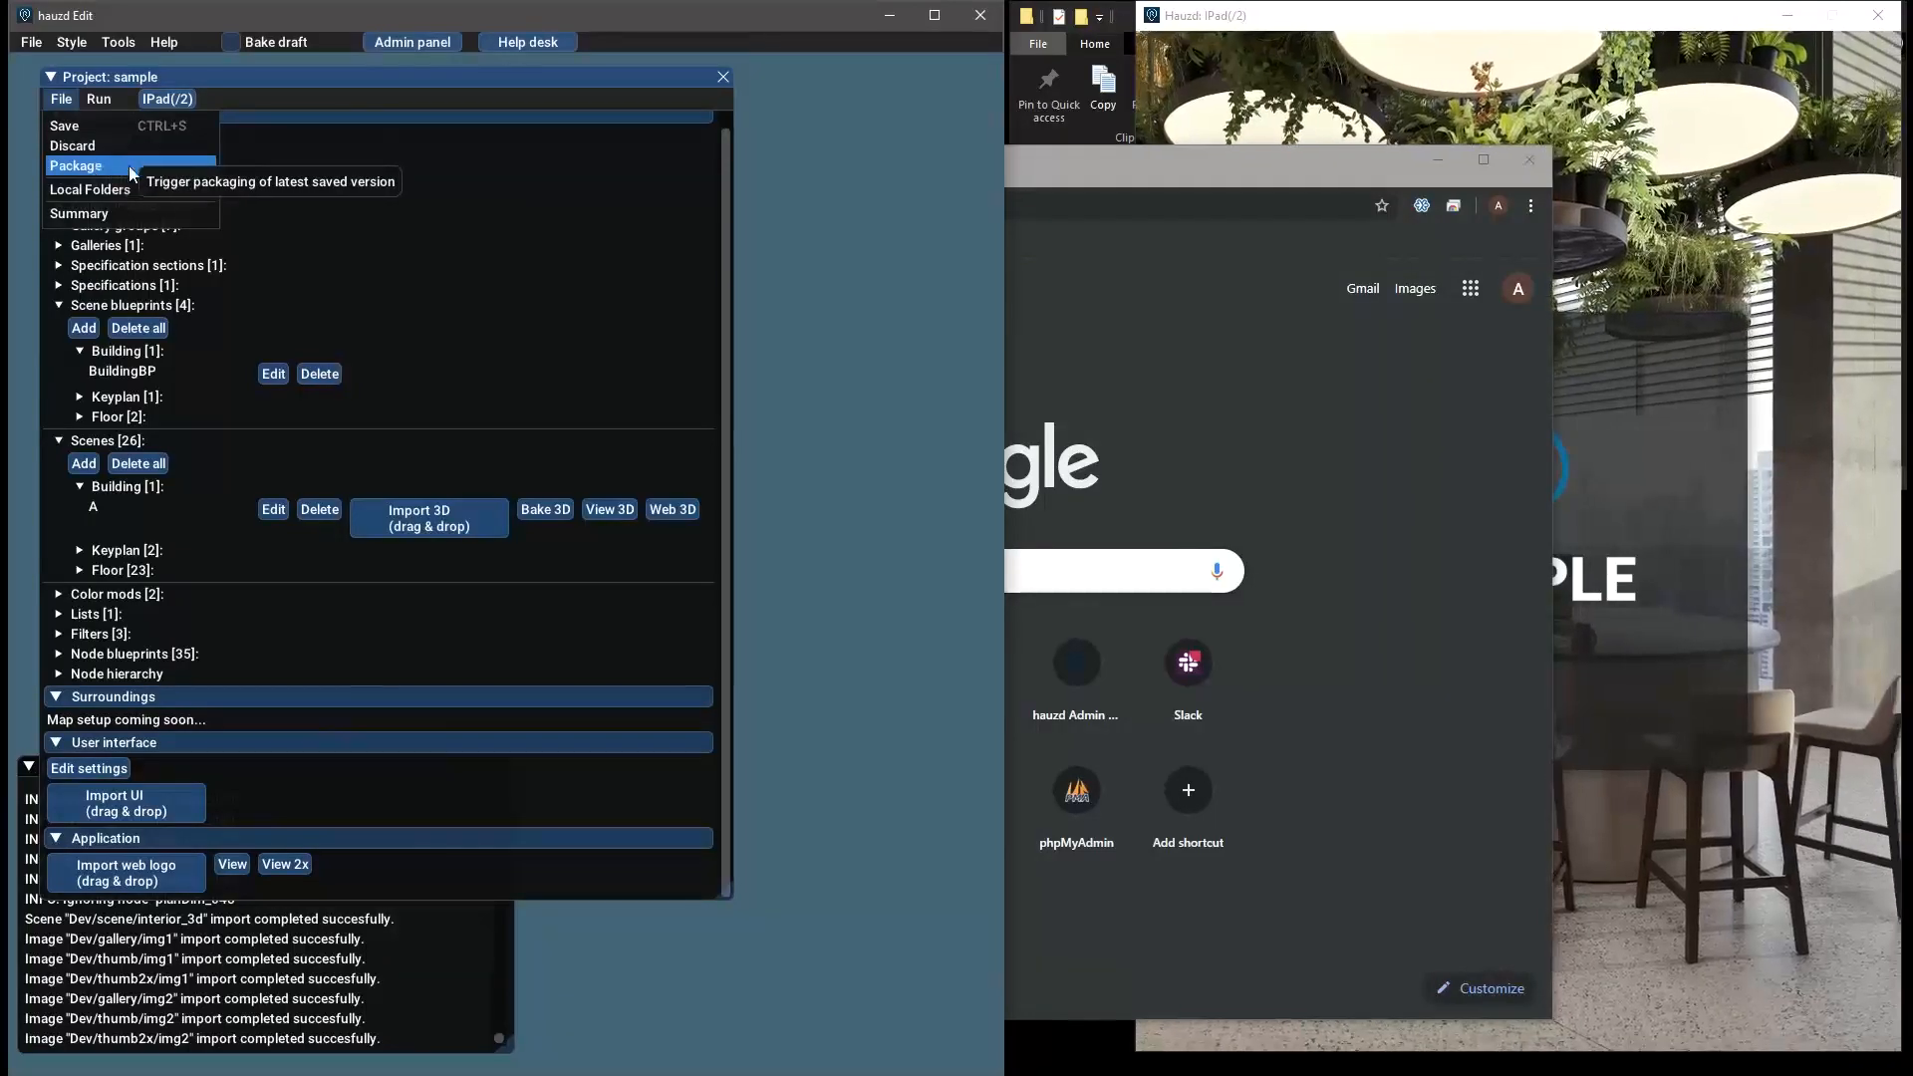
left_click_drag(1086, 169, 1122, 151)
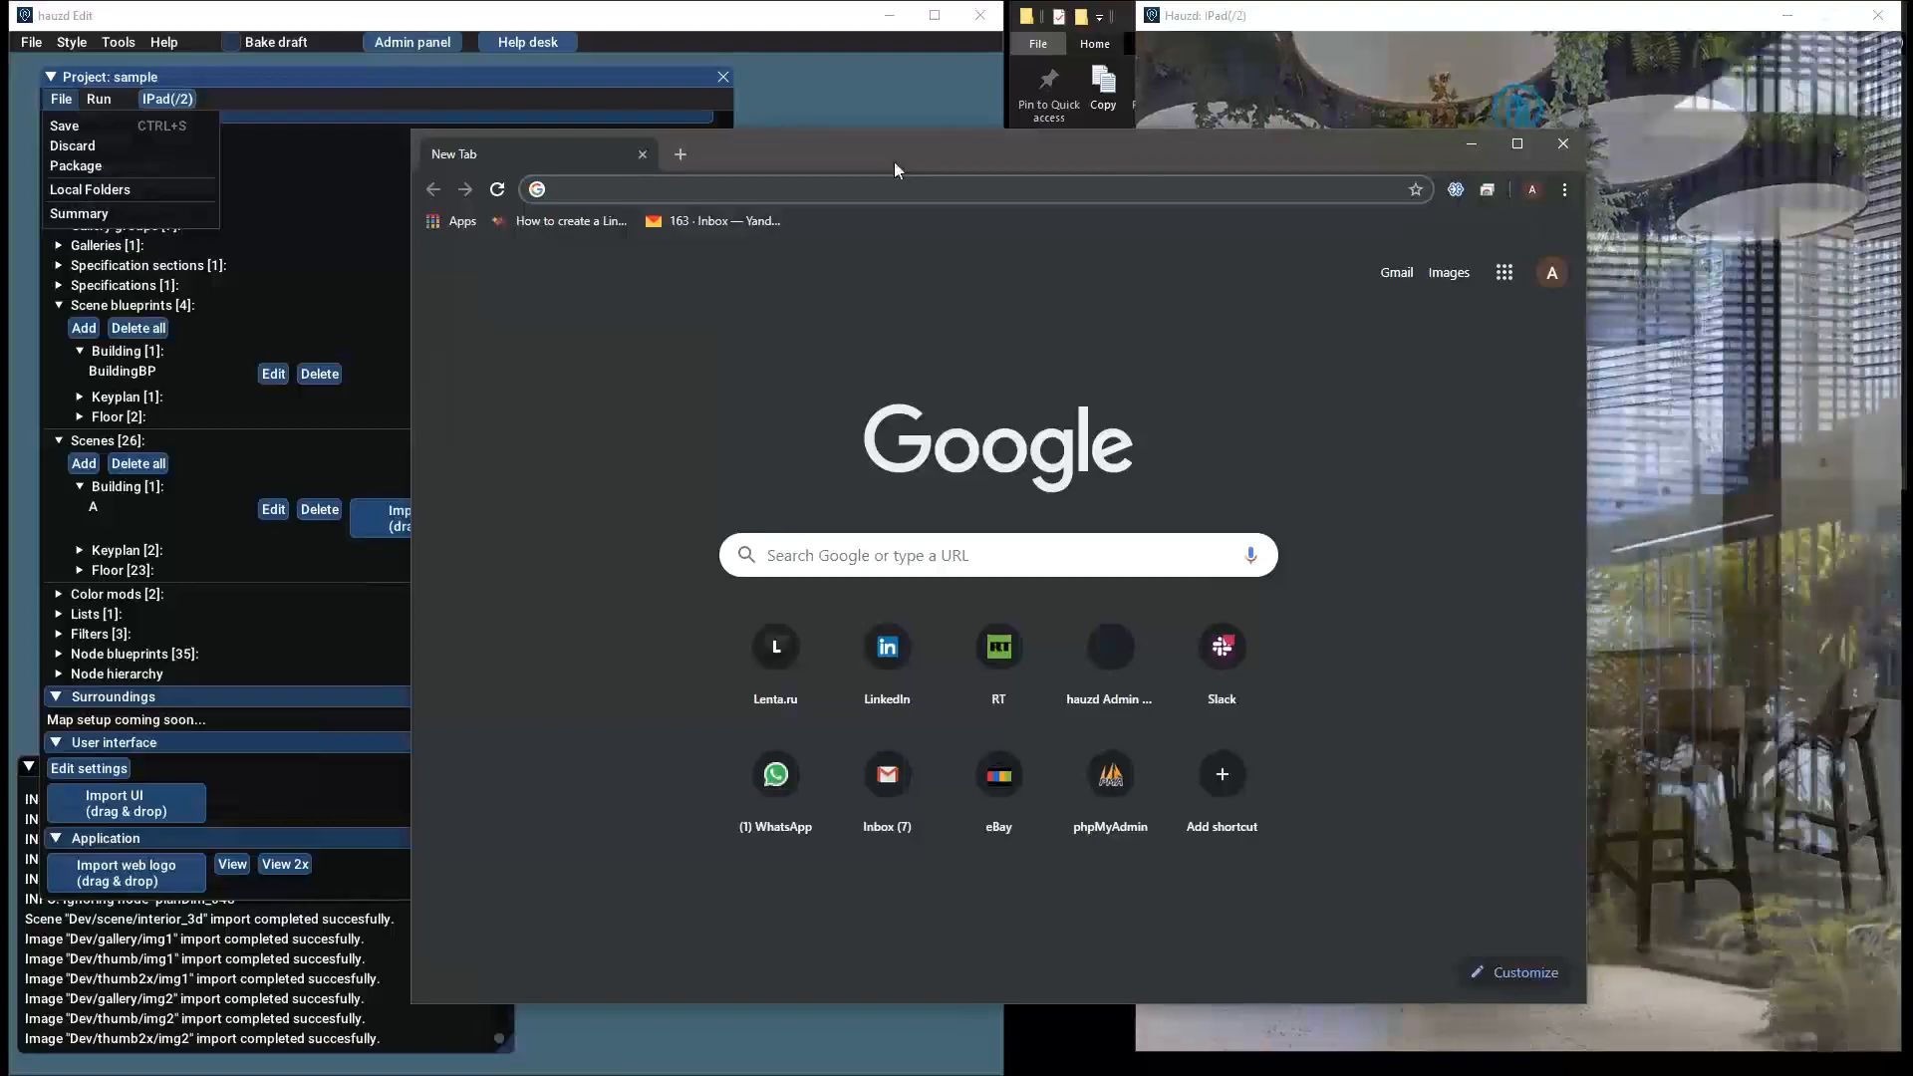
left_click_drag(890, 154, 890, 155)
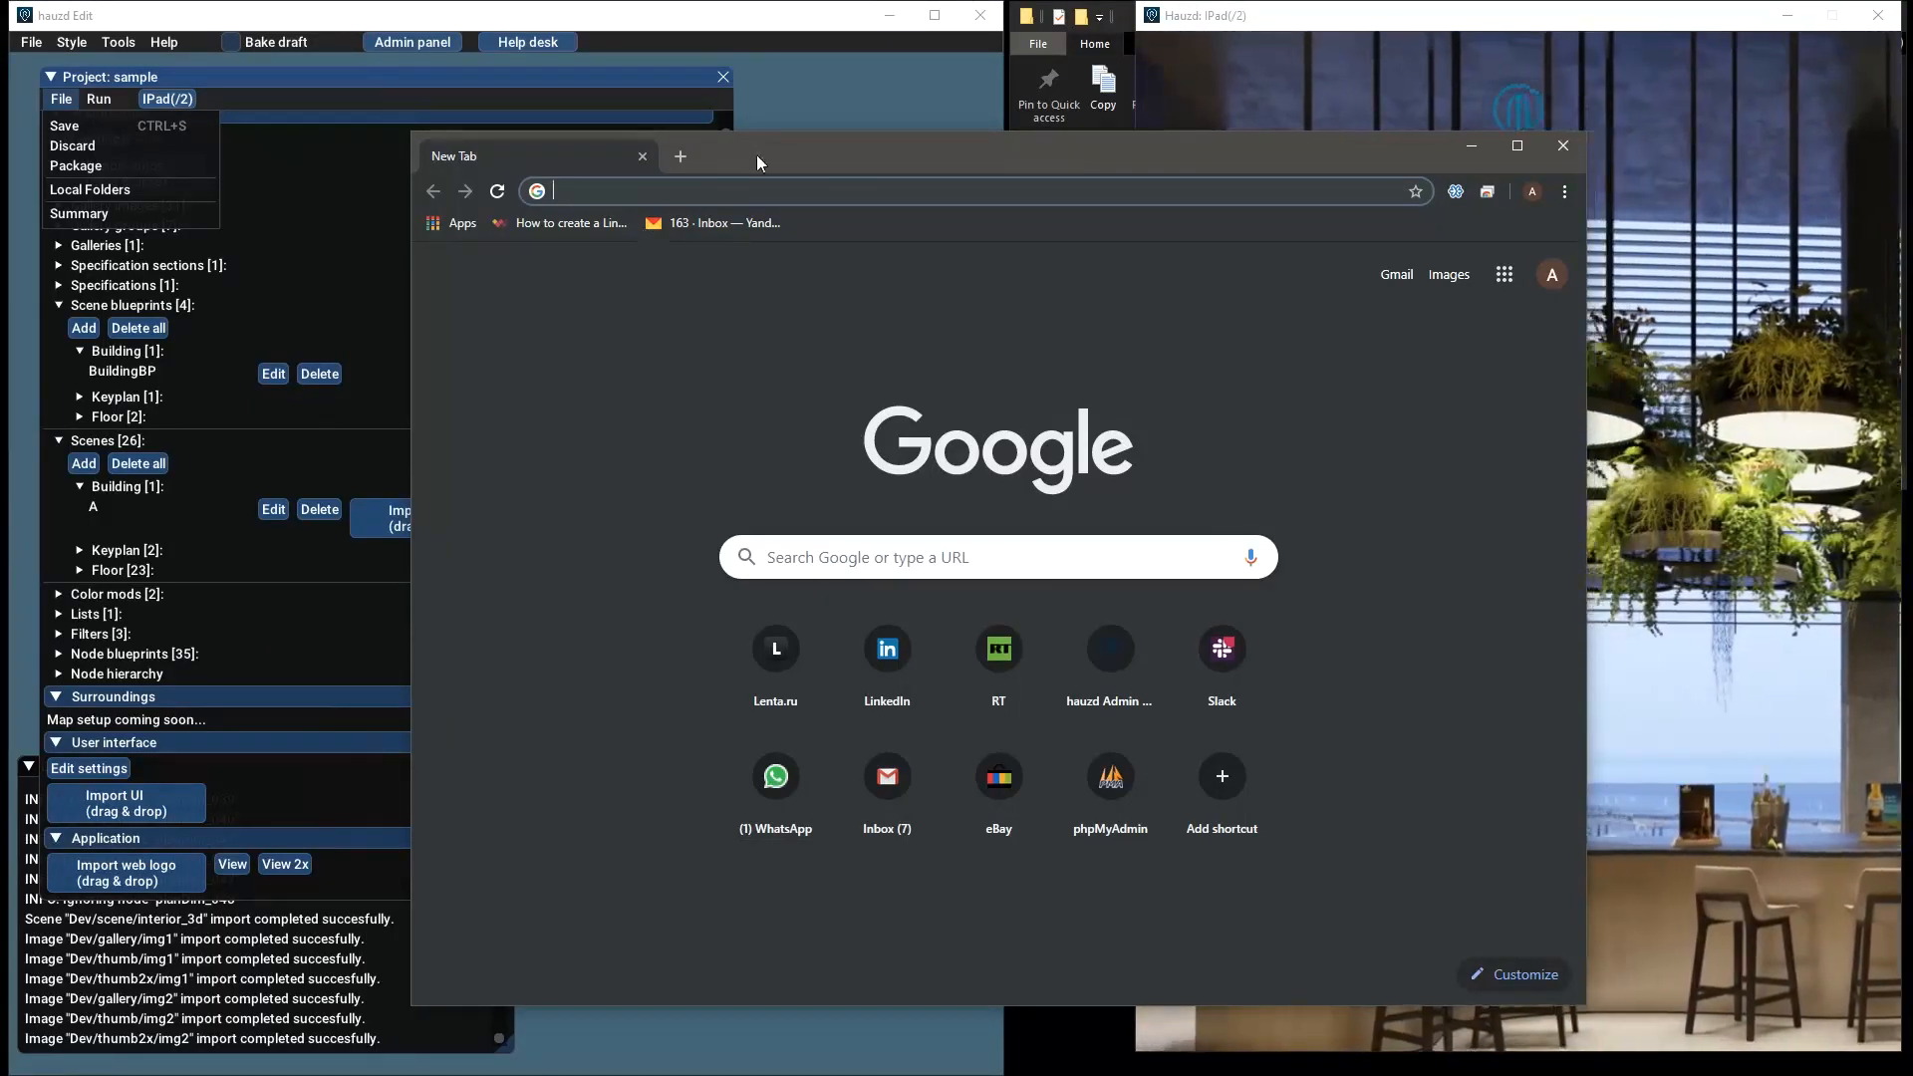
left_click_drag(756, 154, 721, 156)
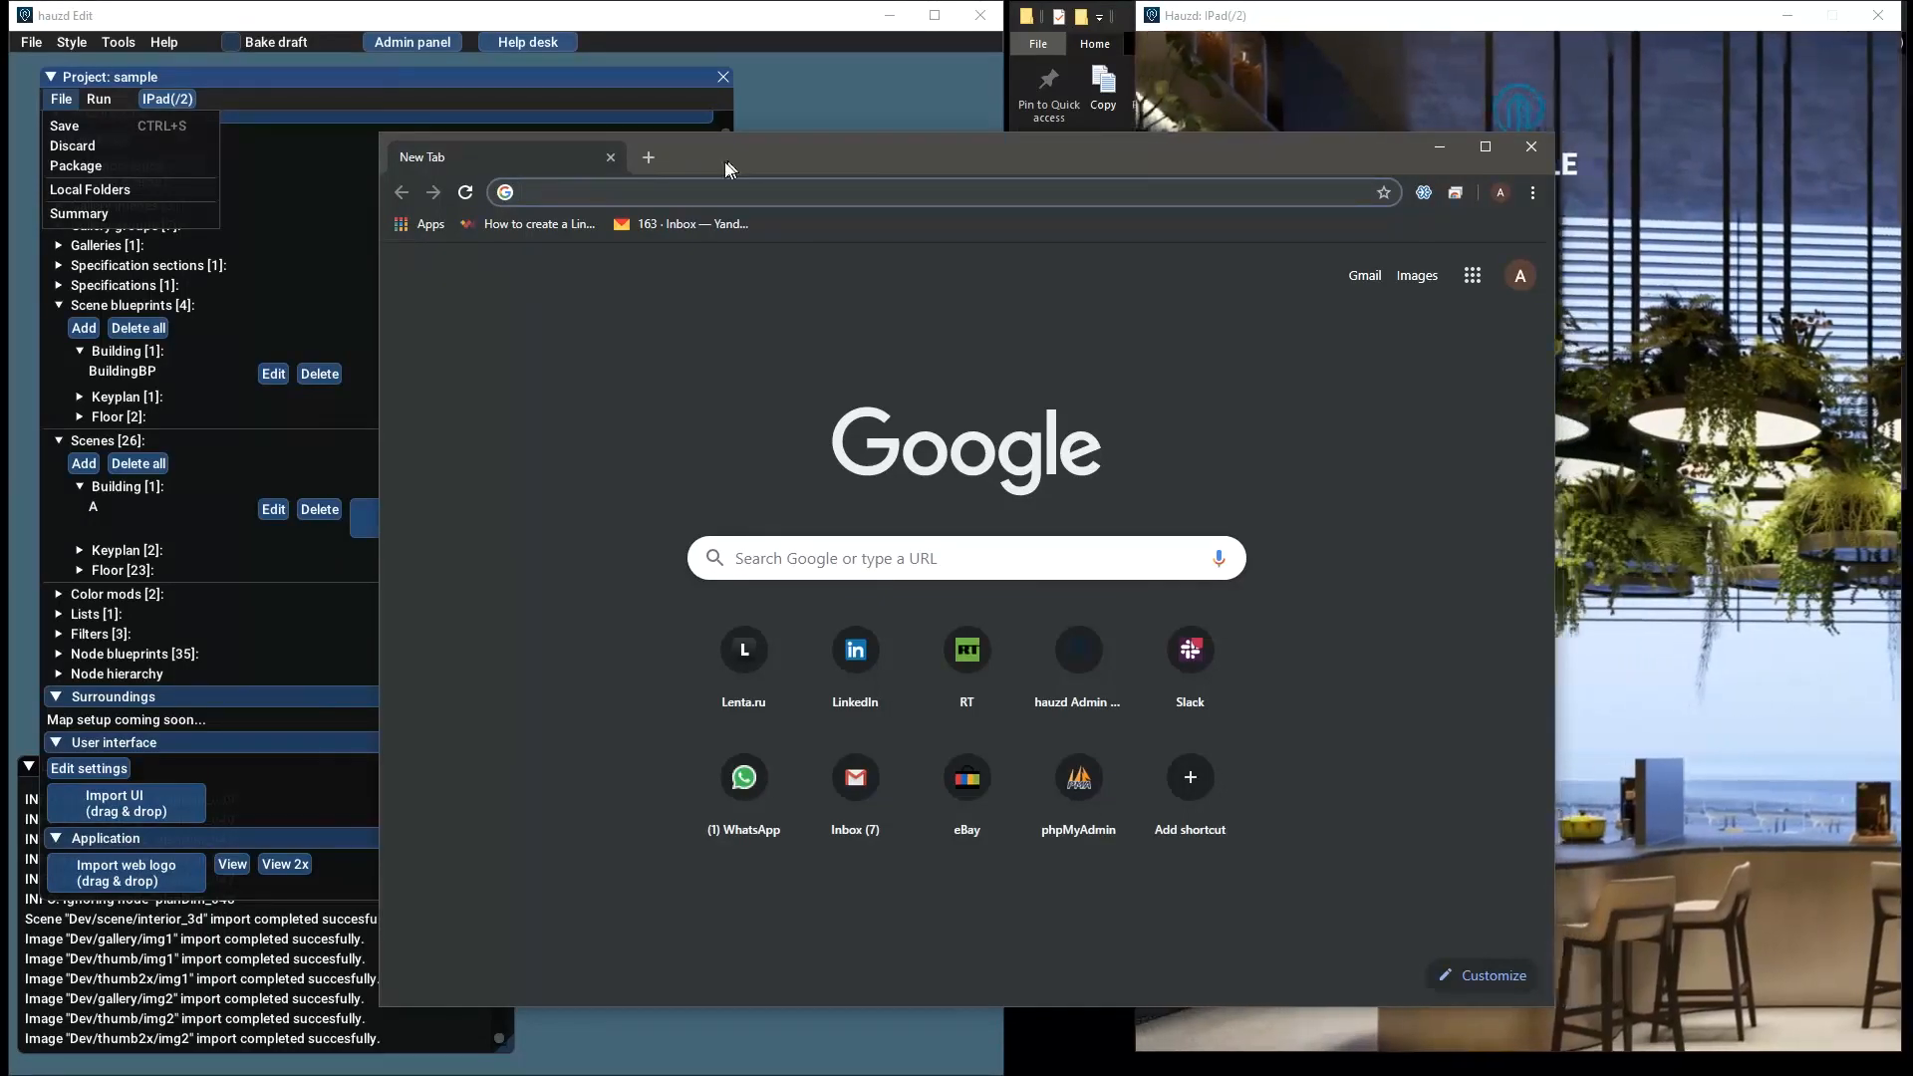
left_click_drag(737, 157, 714, 167)
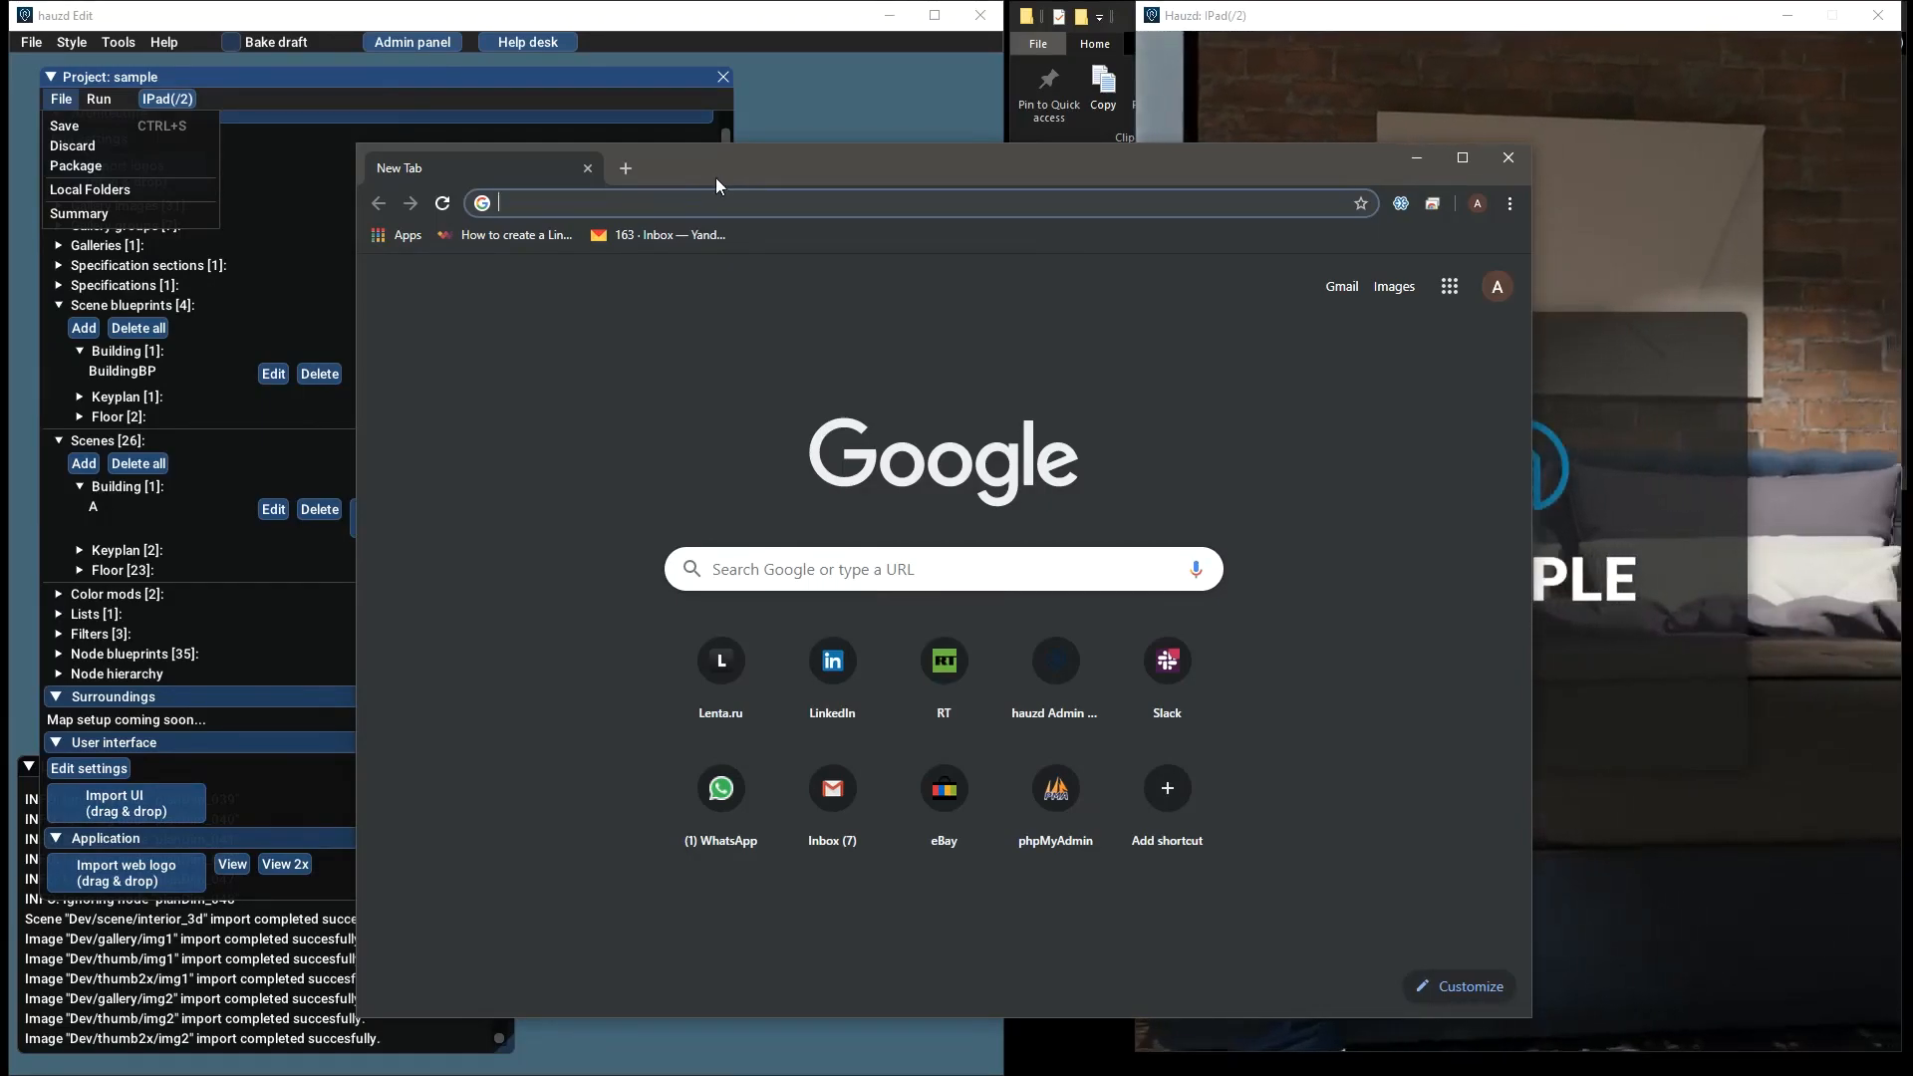
left_click_drag(718, 175, 686, 171)
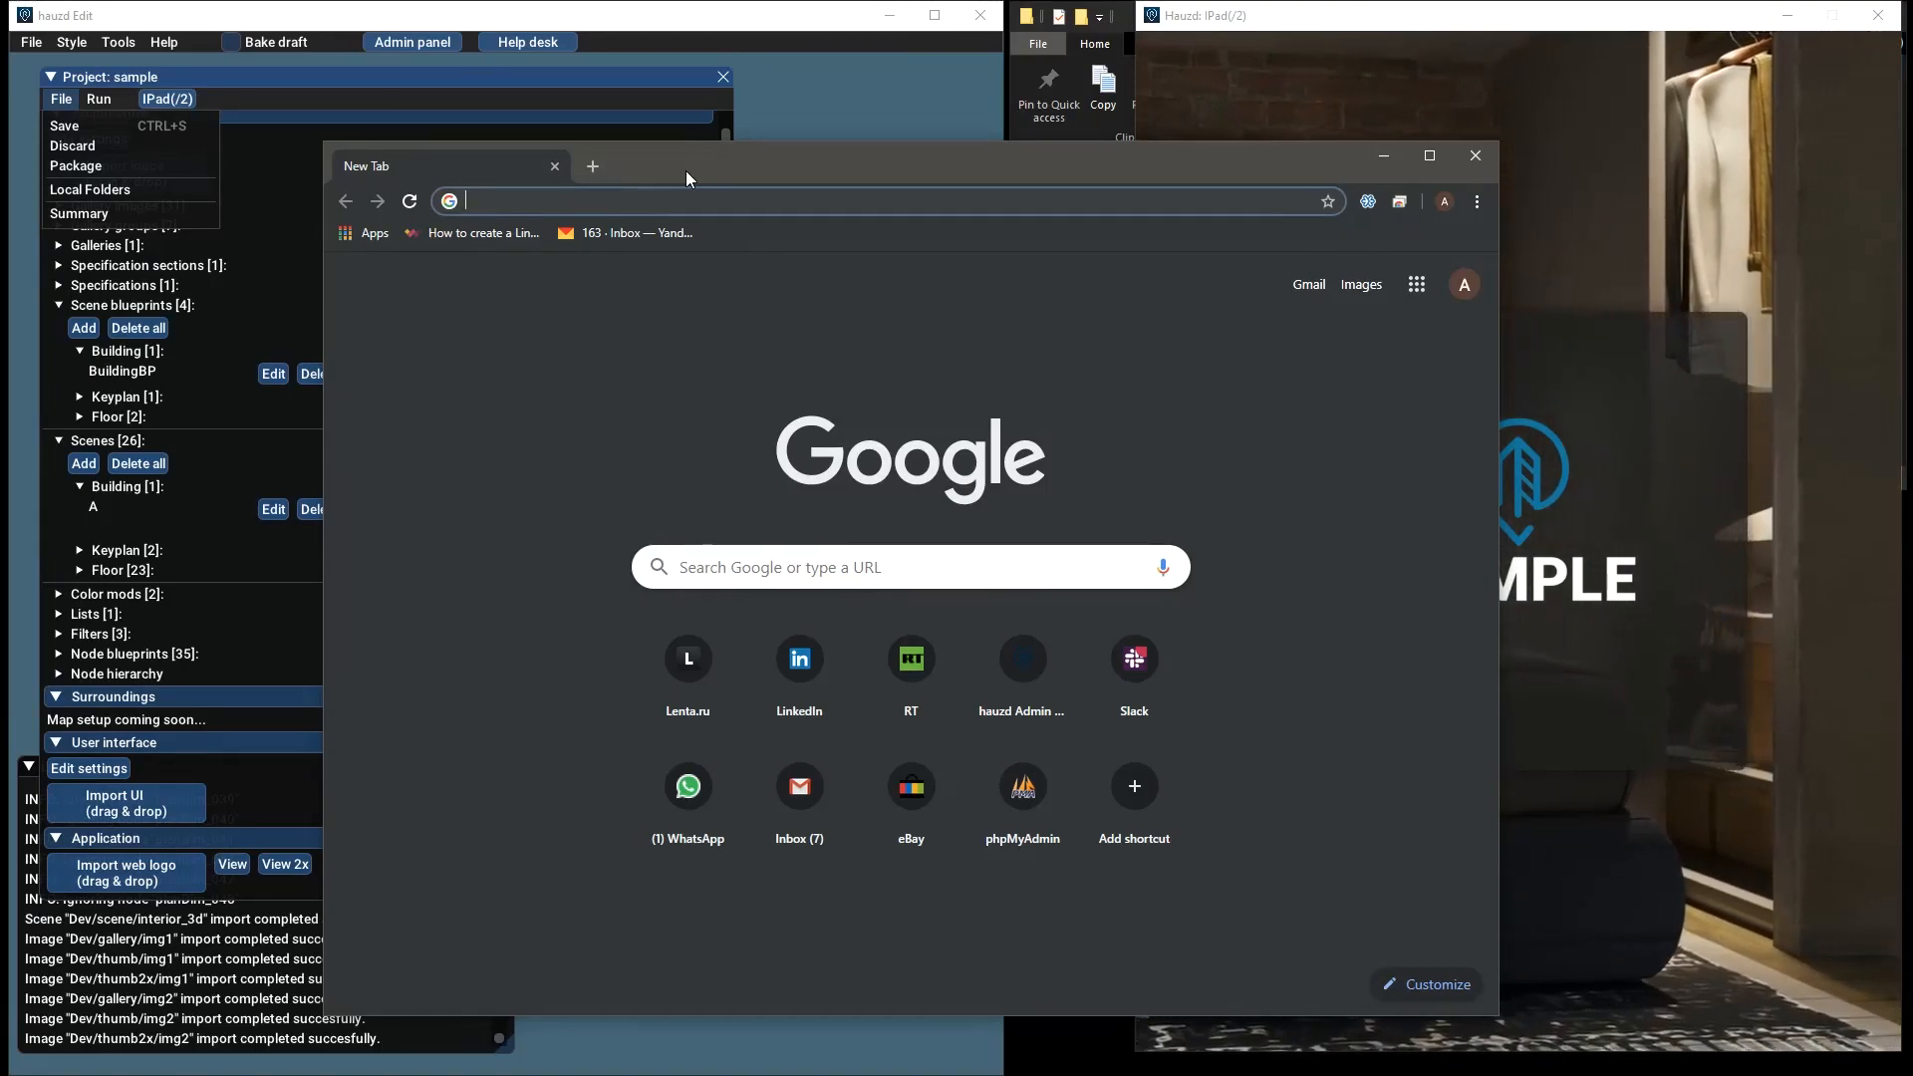
type("hau")
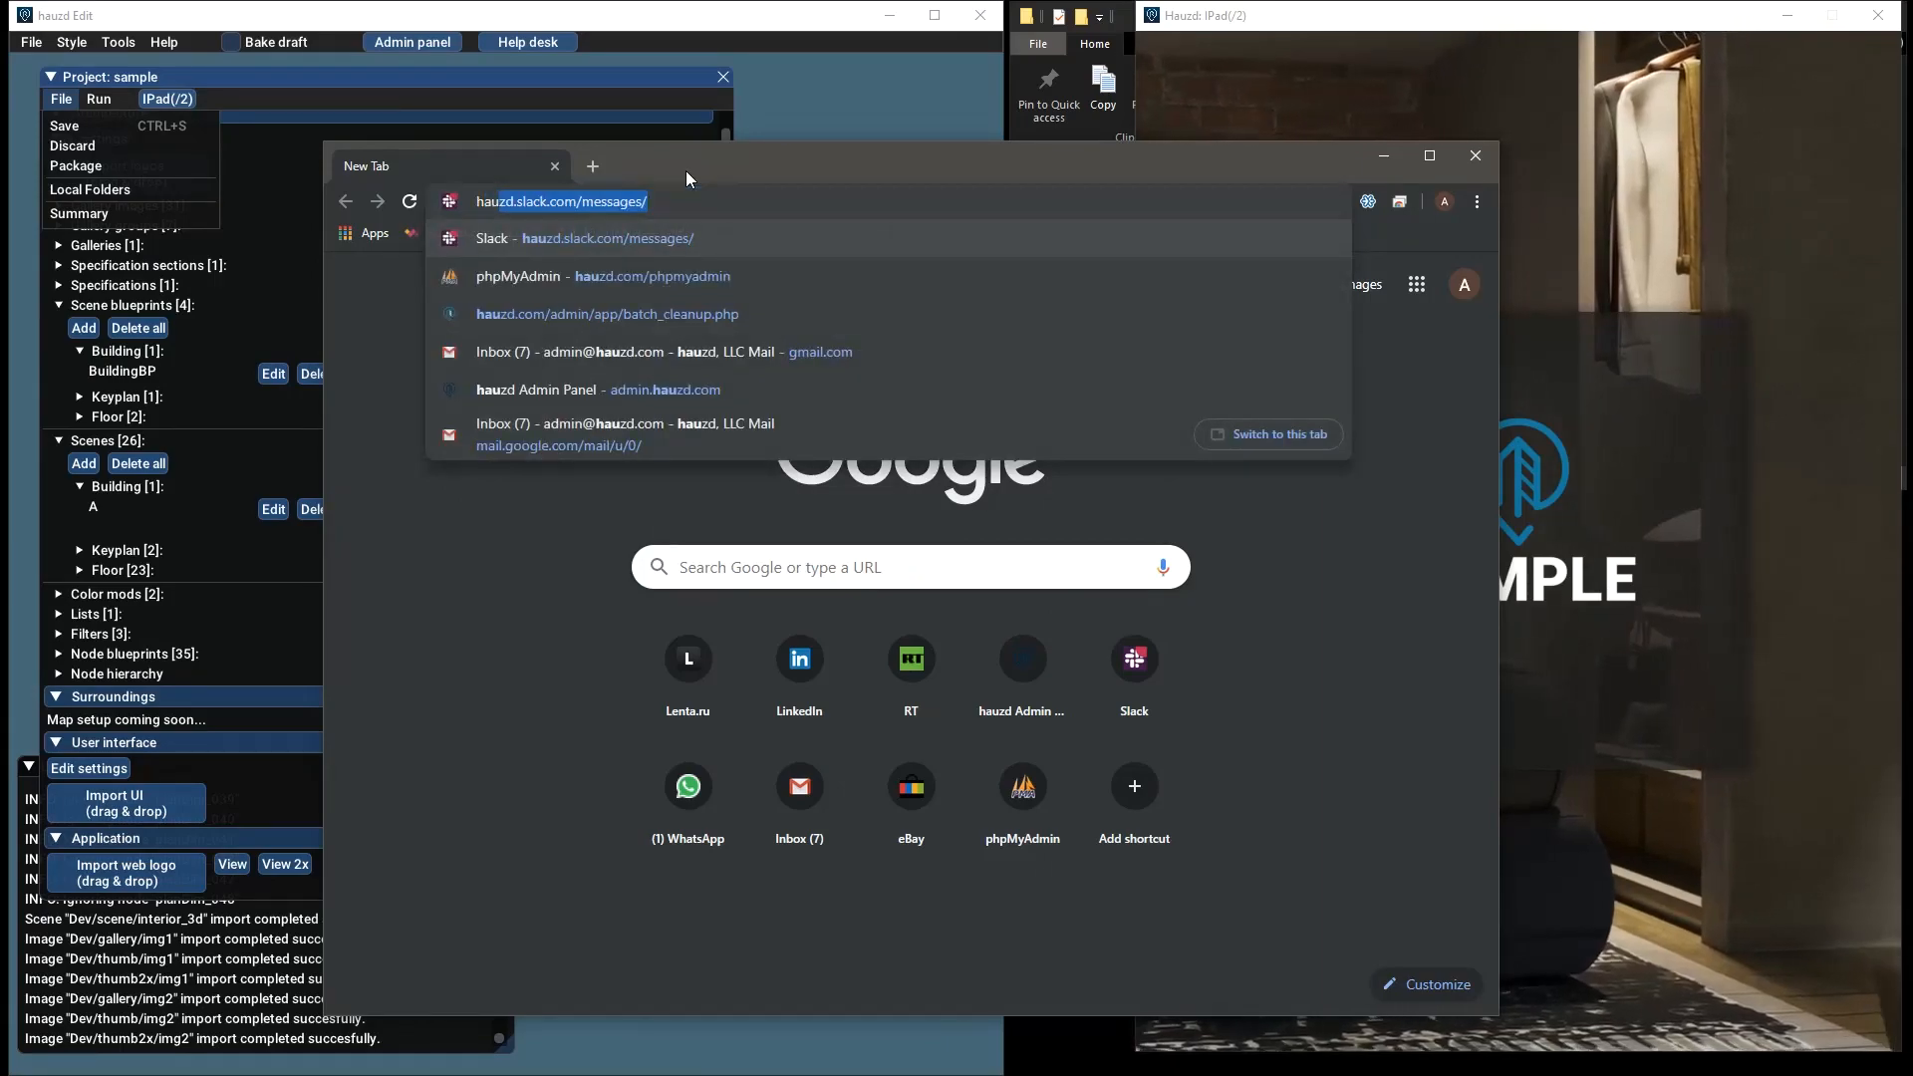
key("BackSpace")
key("BackSpace")
key("BackSpace")
key("BackSpace")
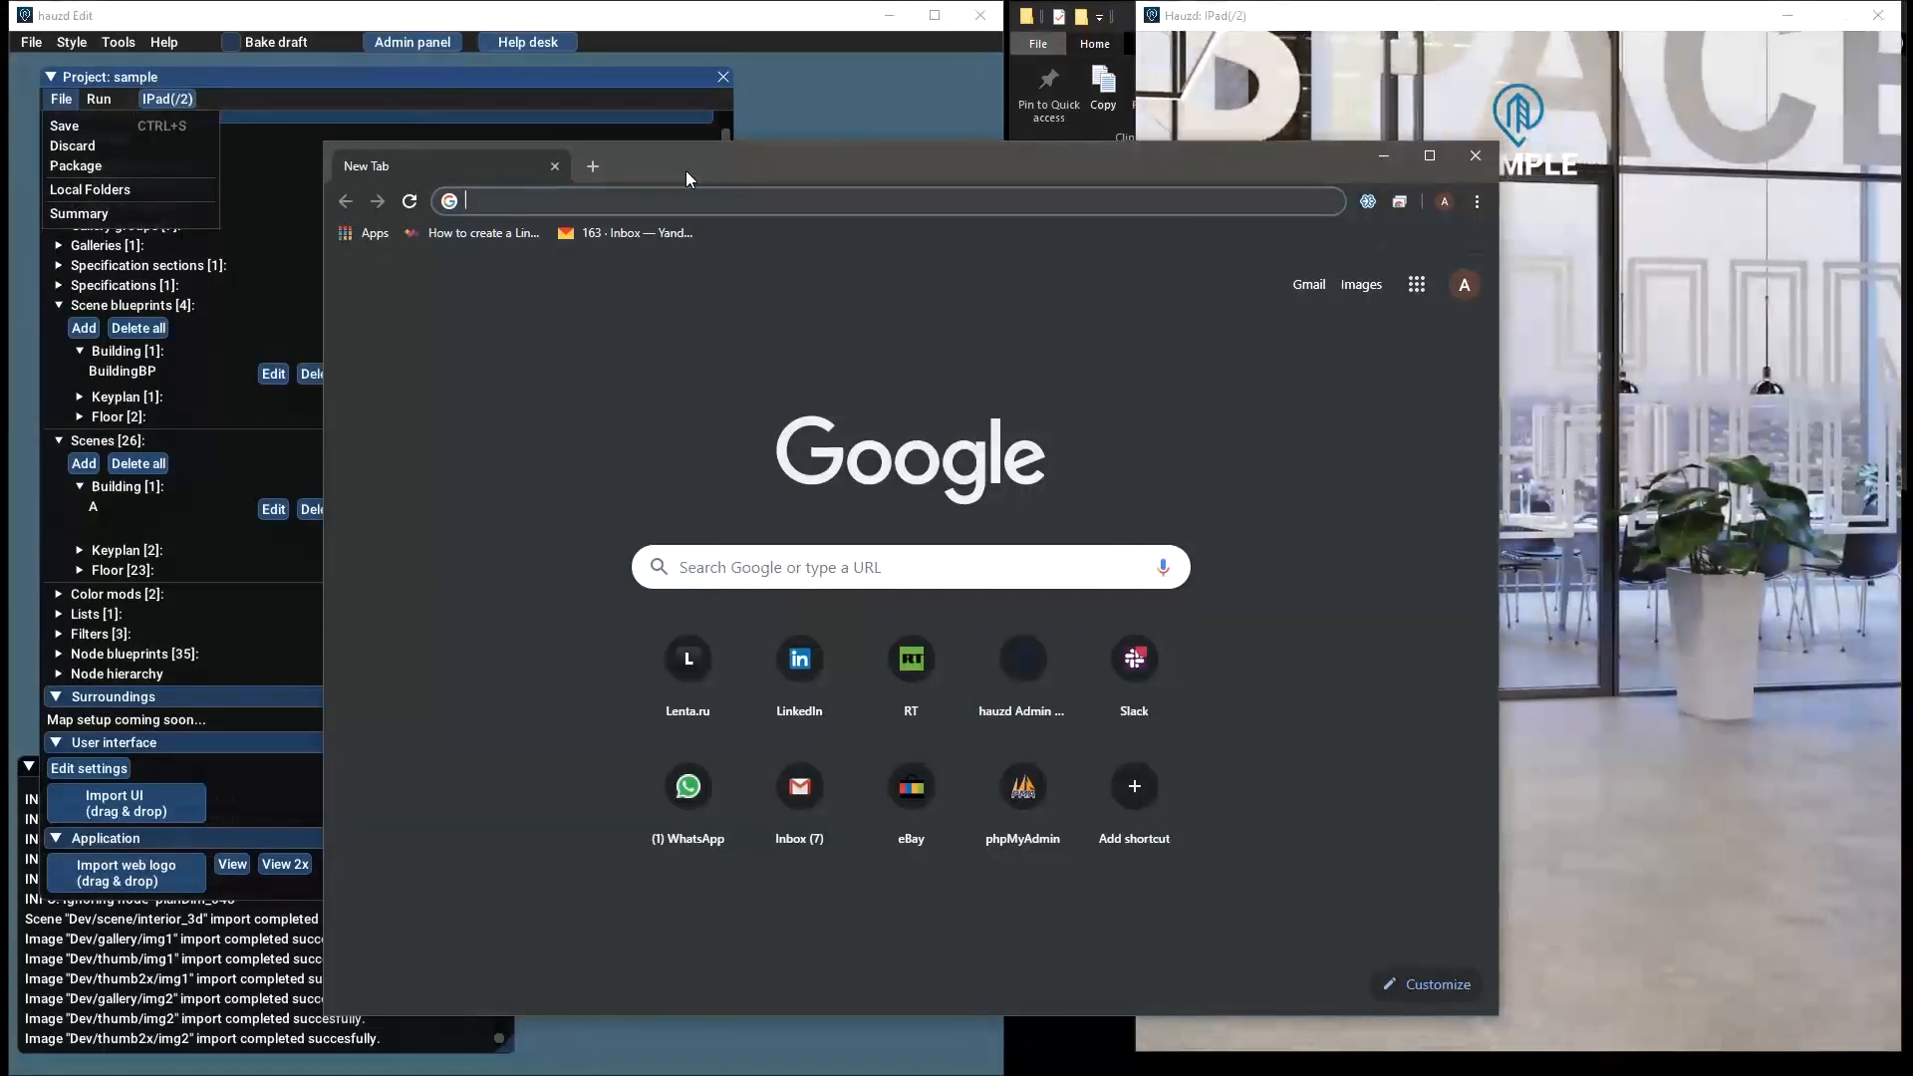
Load skyline.hauzd.com in the browser and enlarge the browser window
type("skyline.hauzd.com")
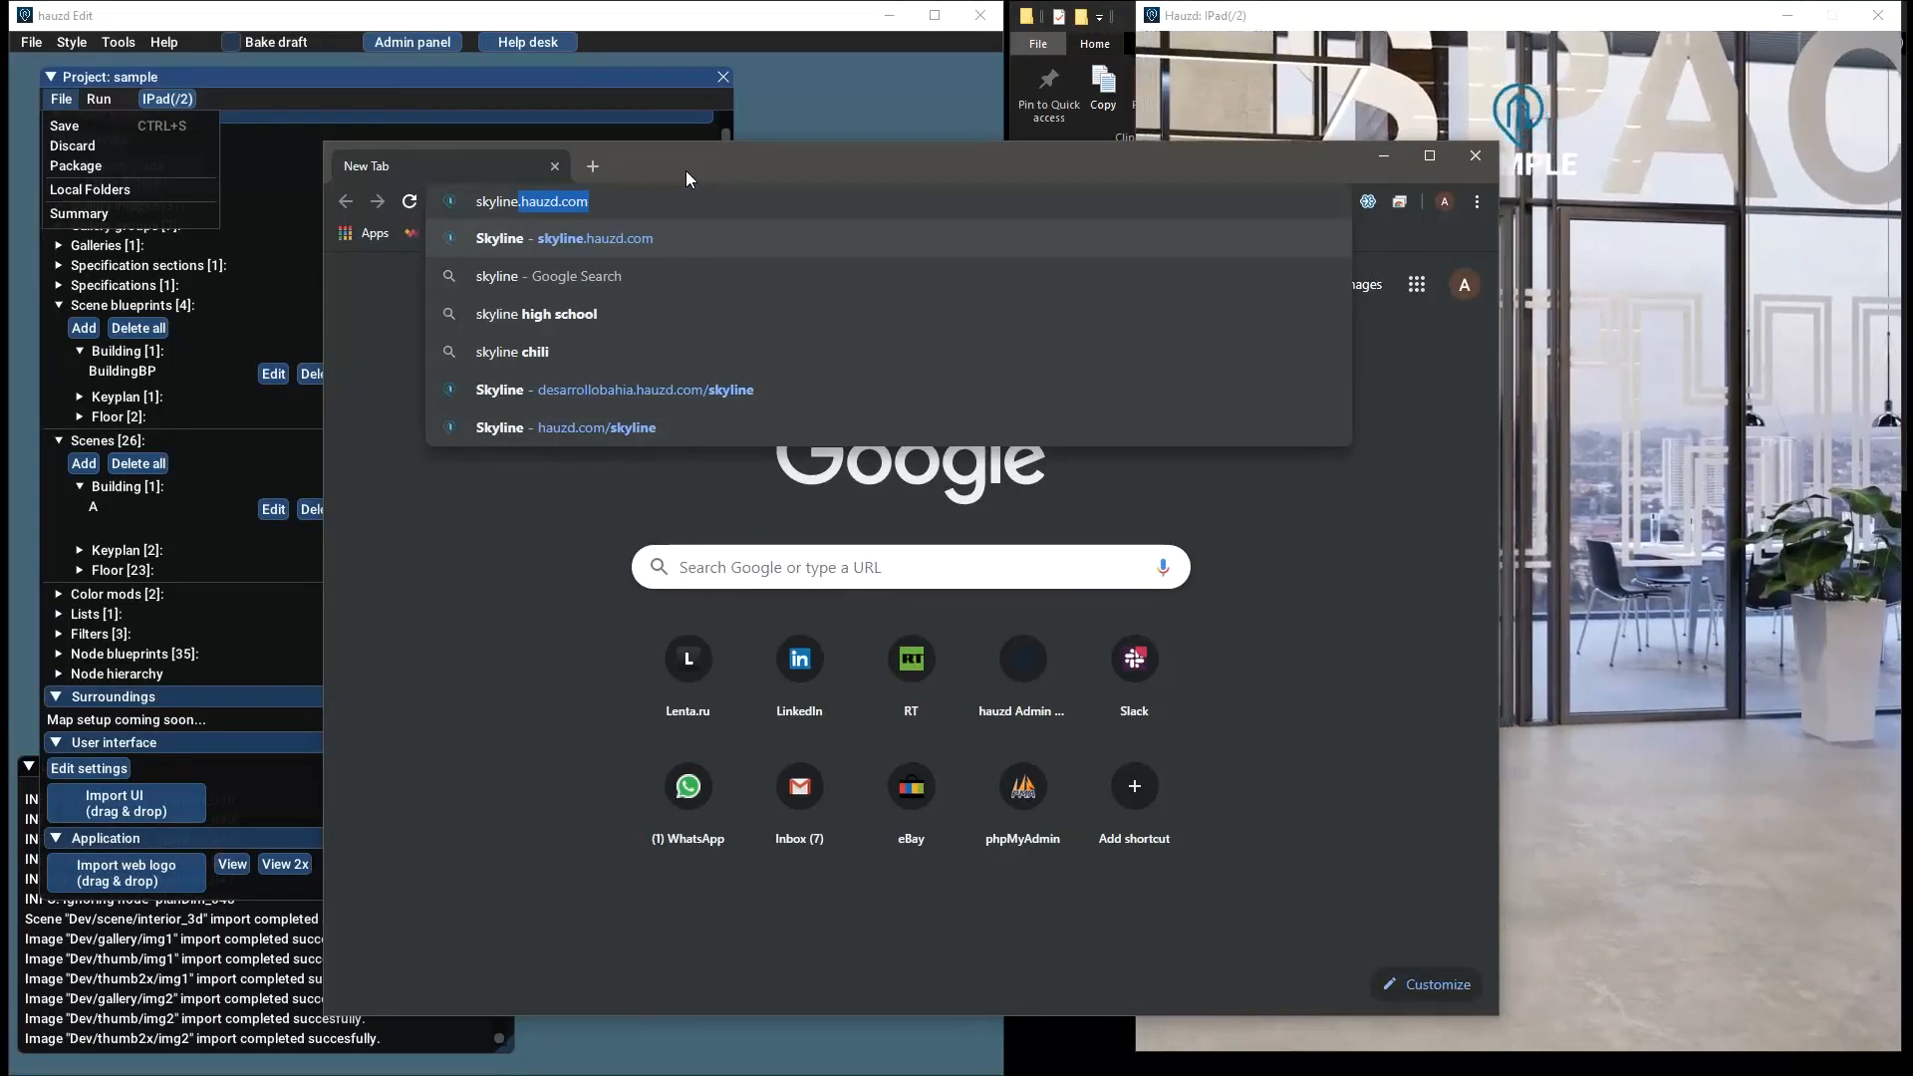
key("Right")
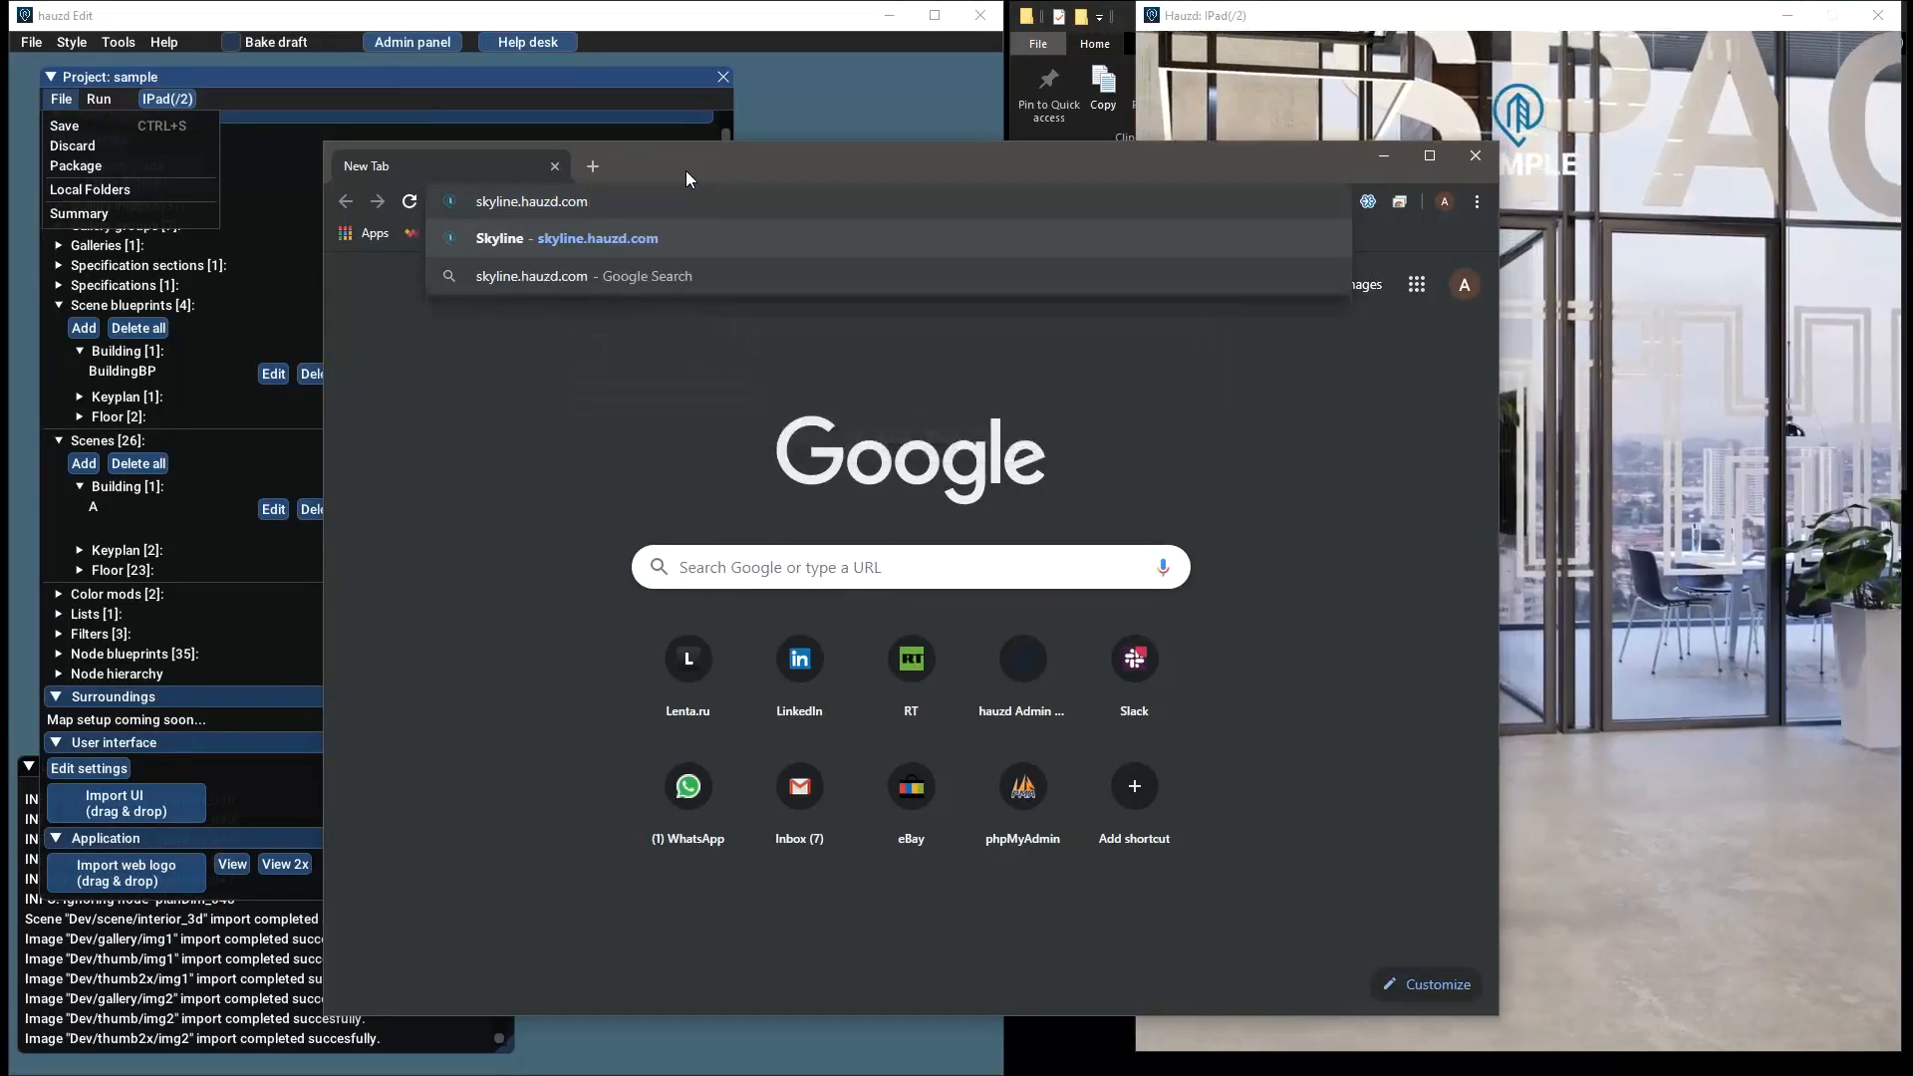
key("Return")
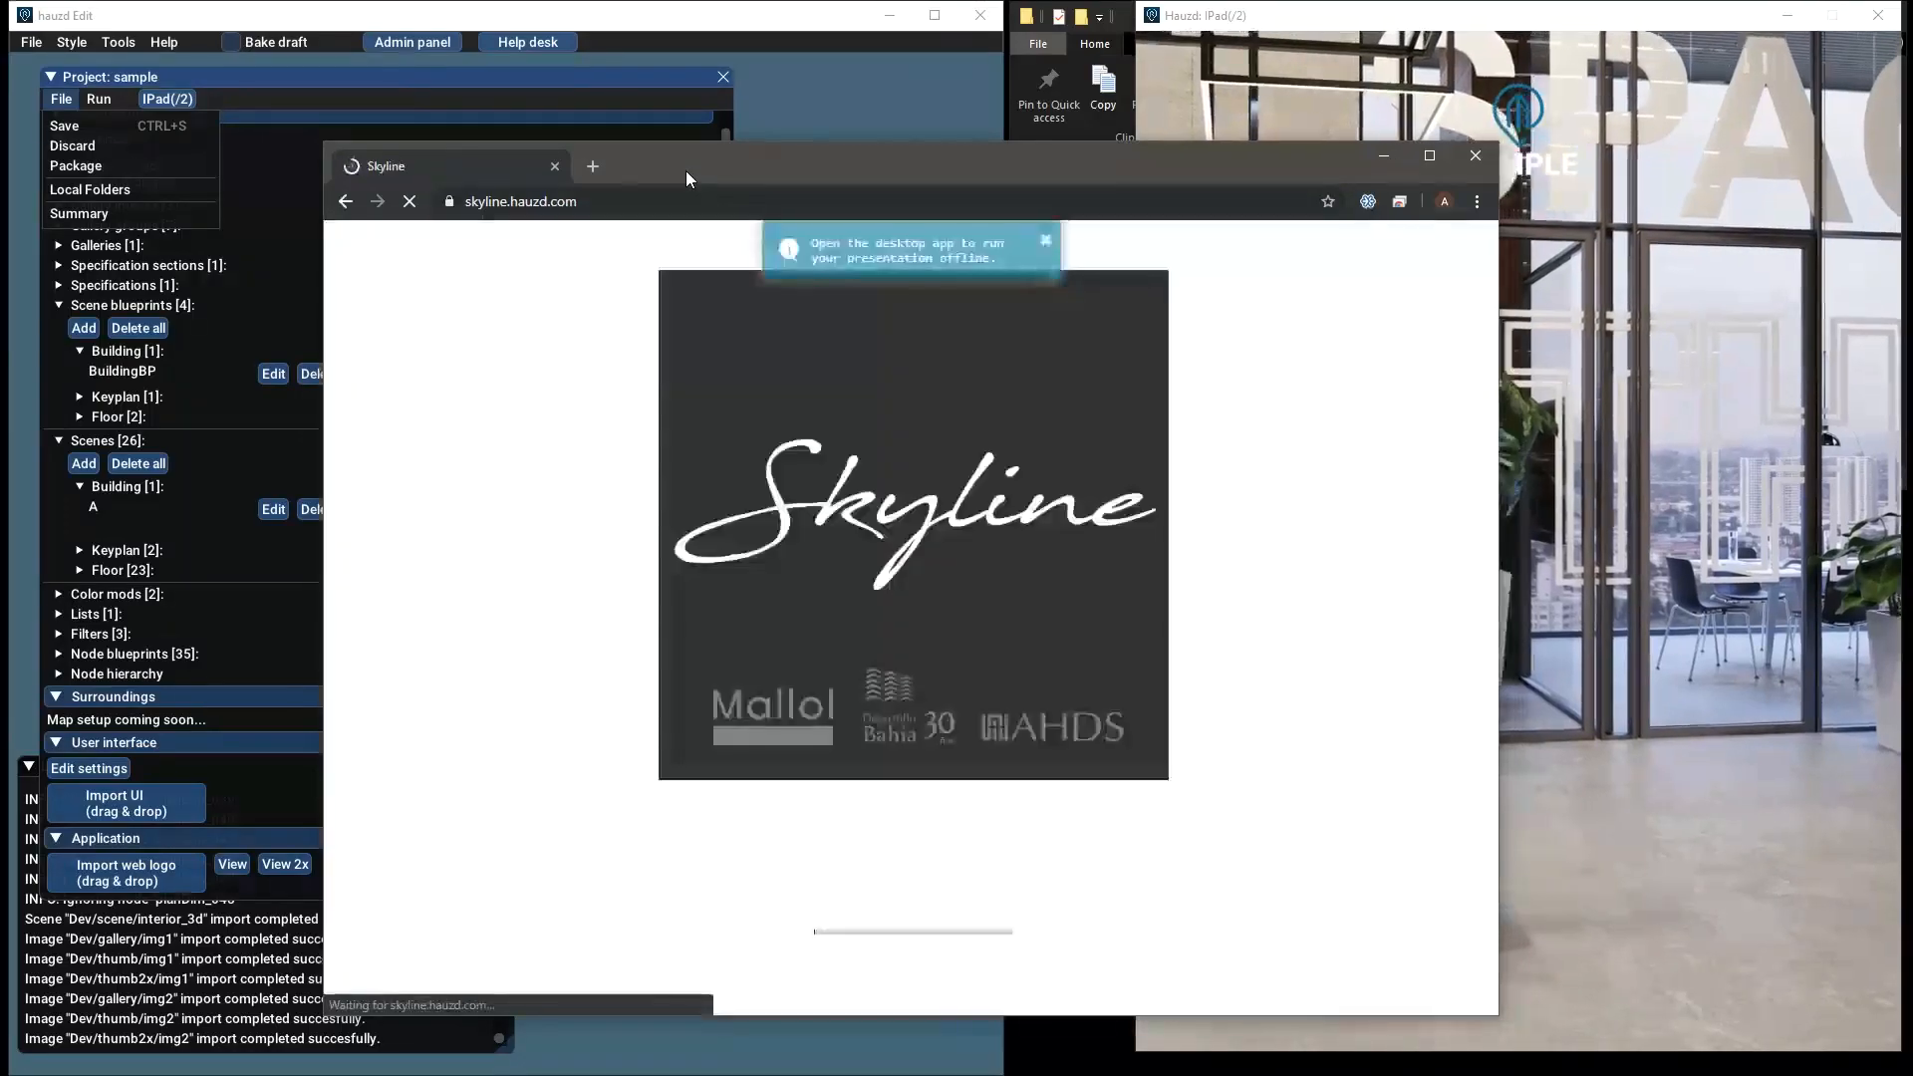
left_click_drag(684, 163, 635, 100)
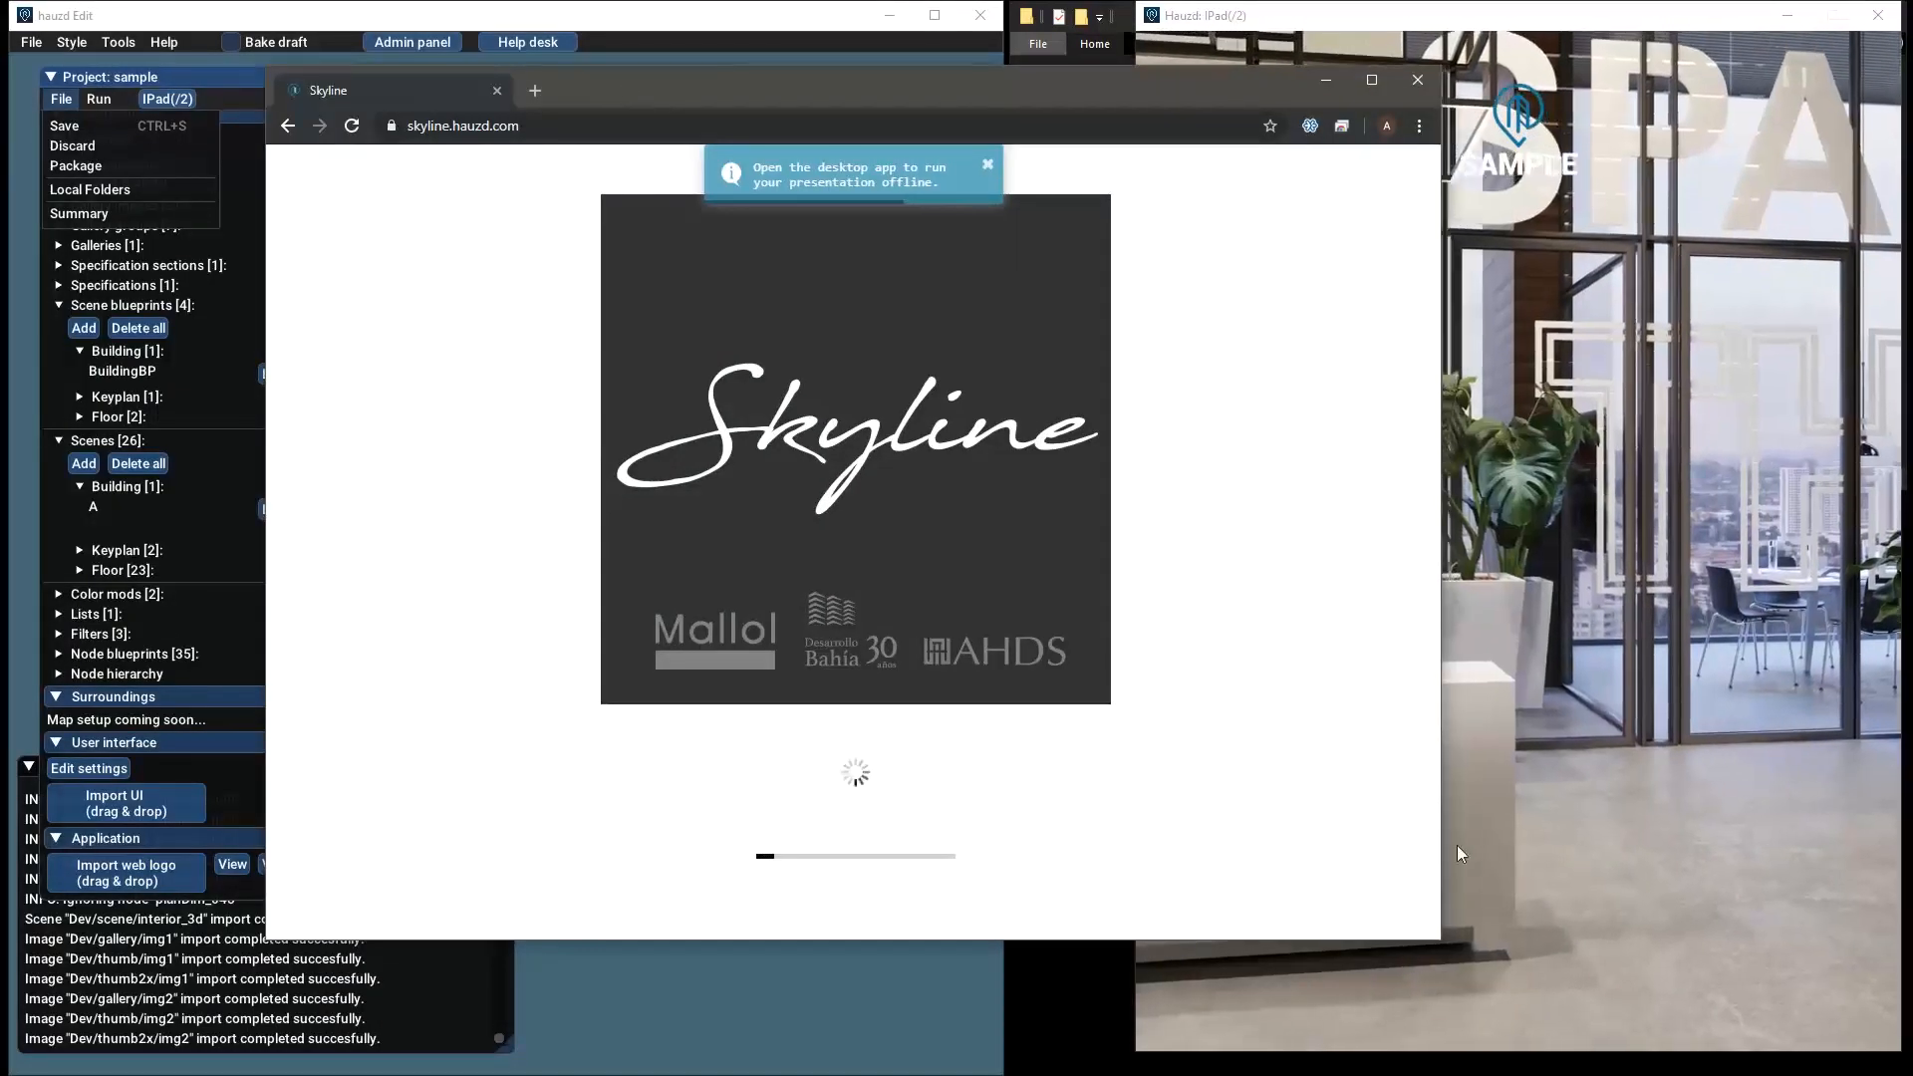
left_click_drag(1445, 942, 1548, 986)
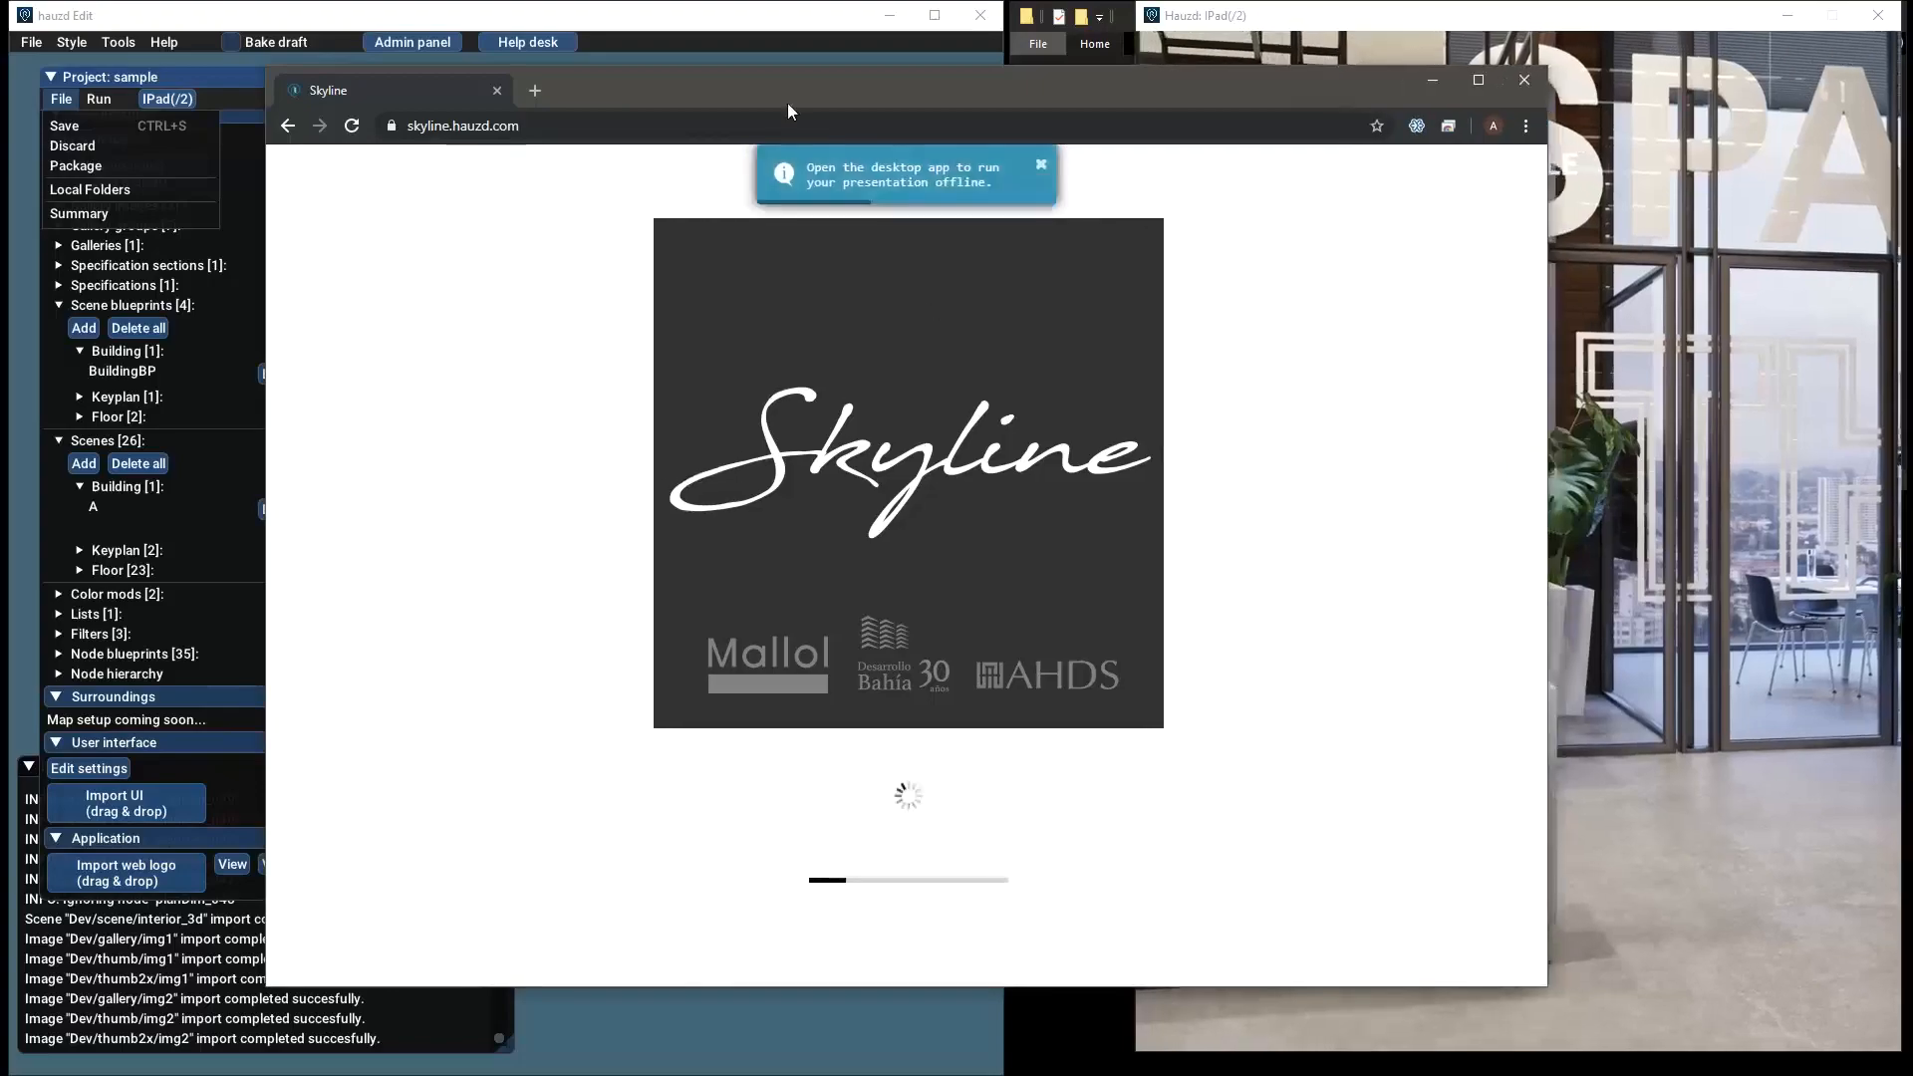
left_click_drag(780, 82, 776, 75)
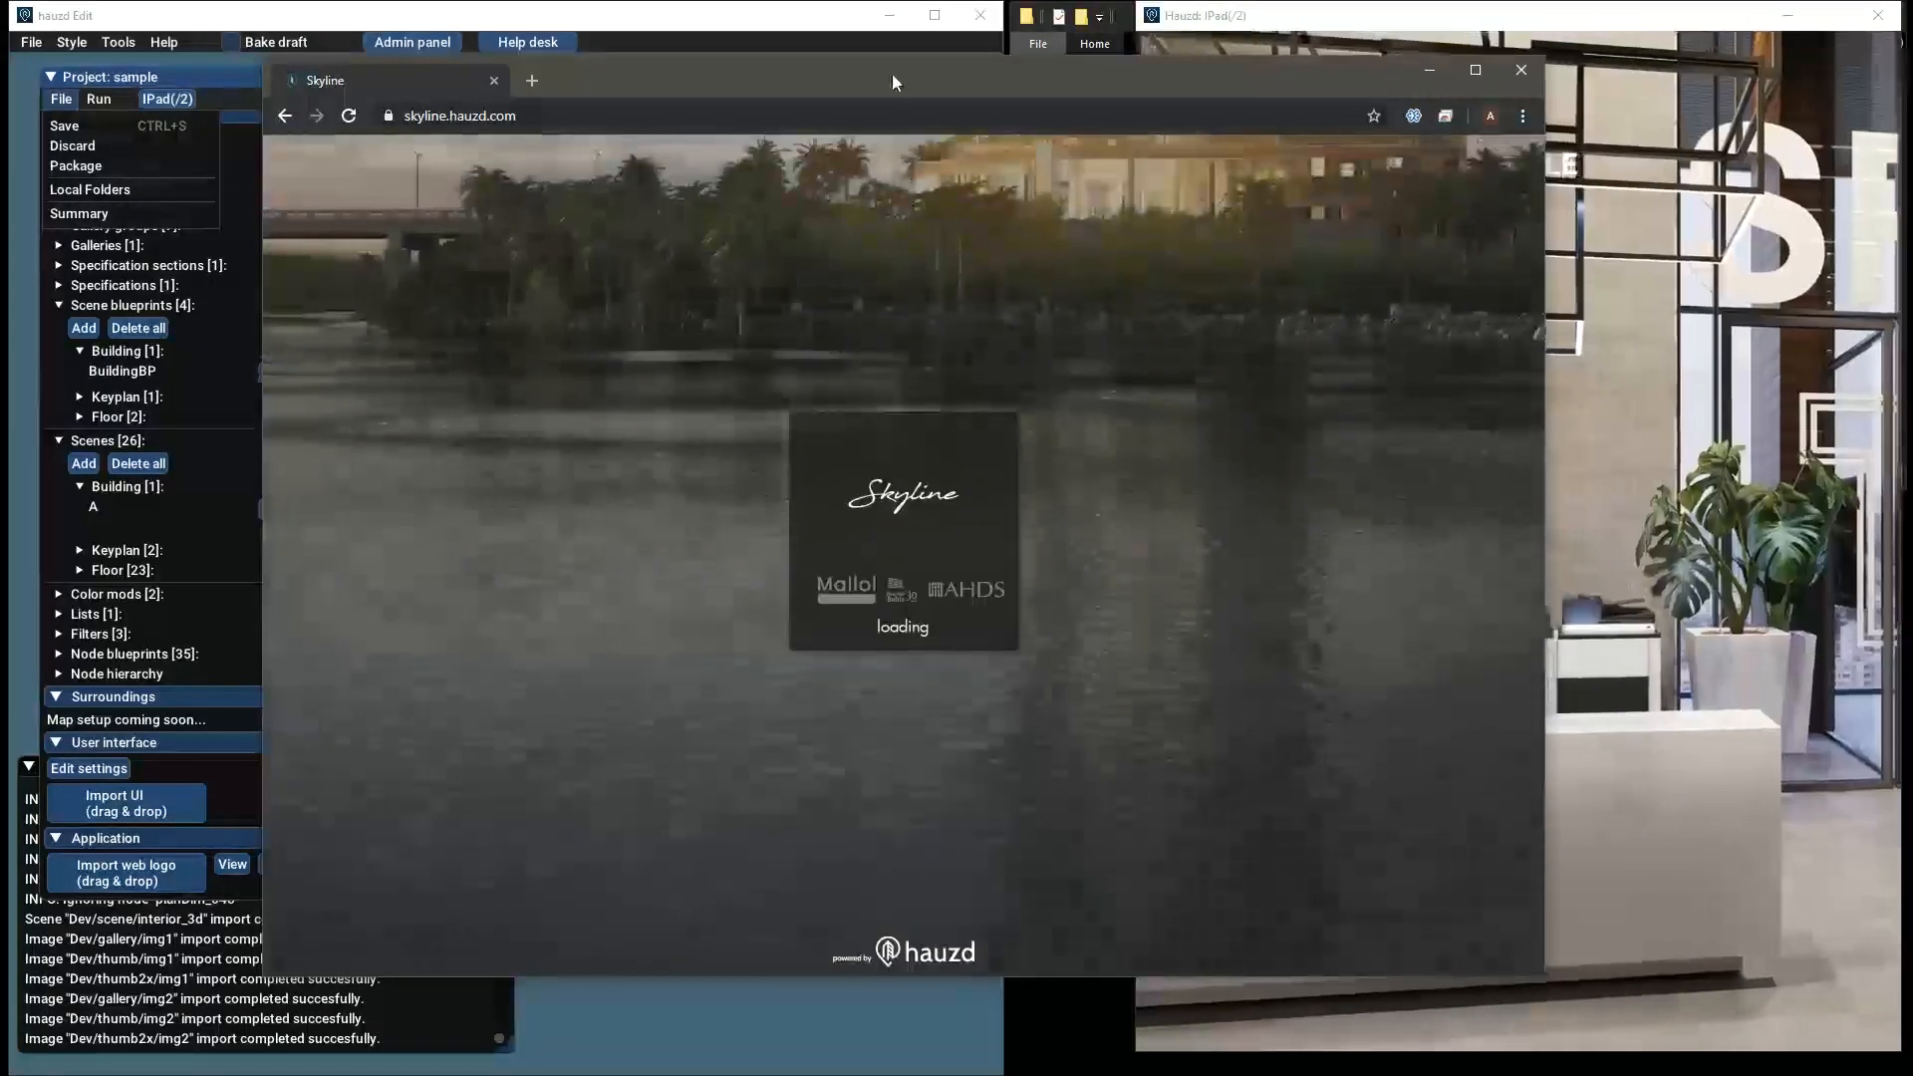
left_click_drag(892, 74, 889, 94)
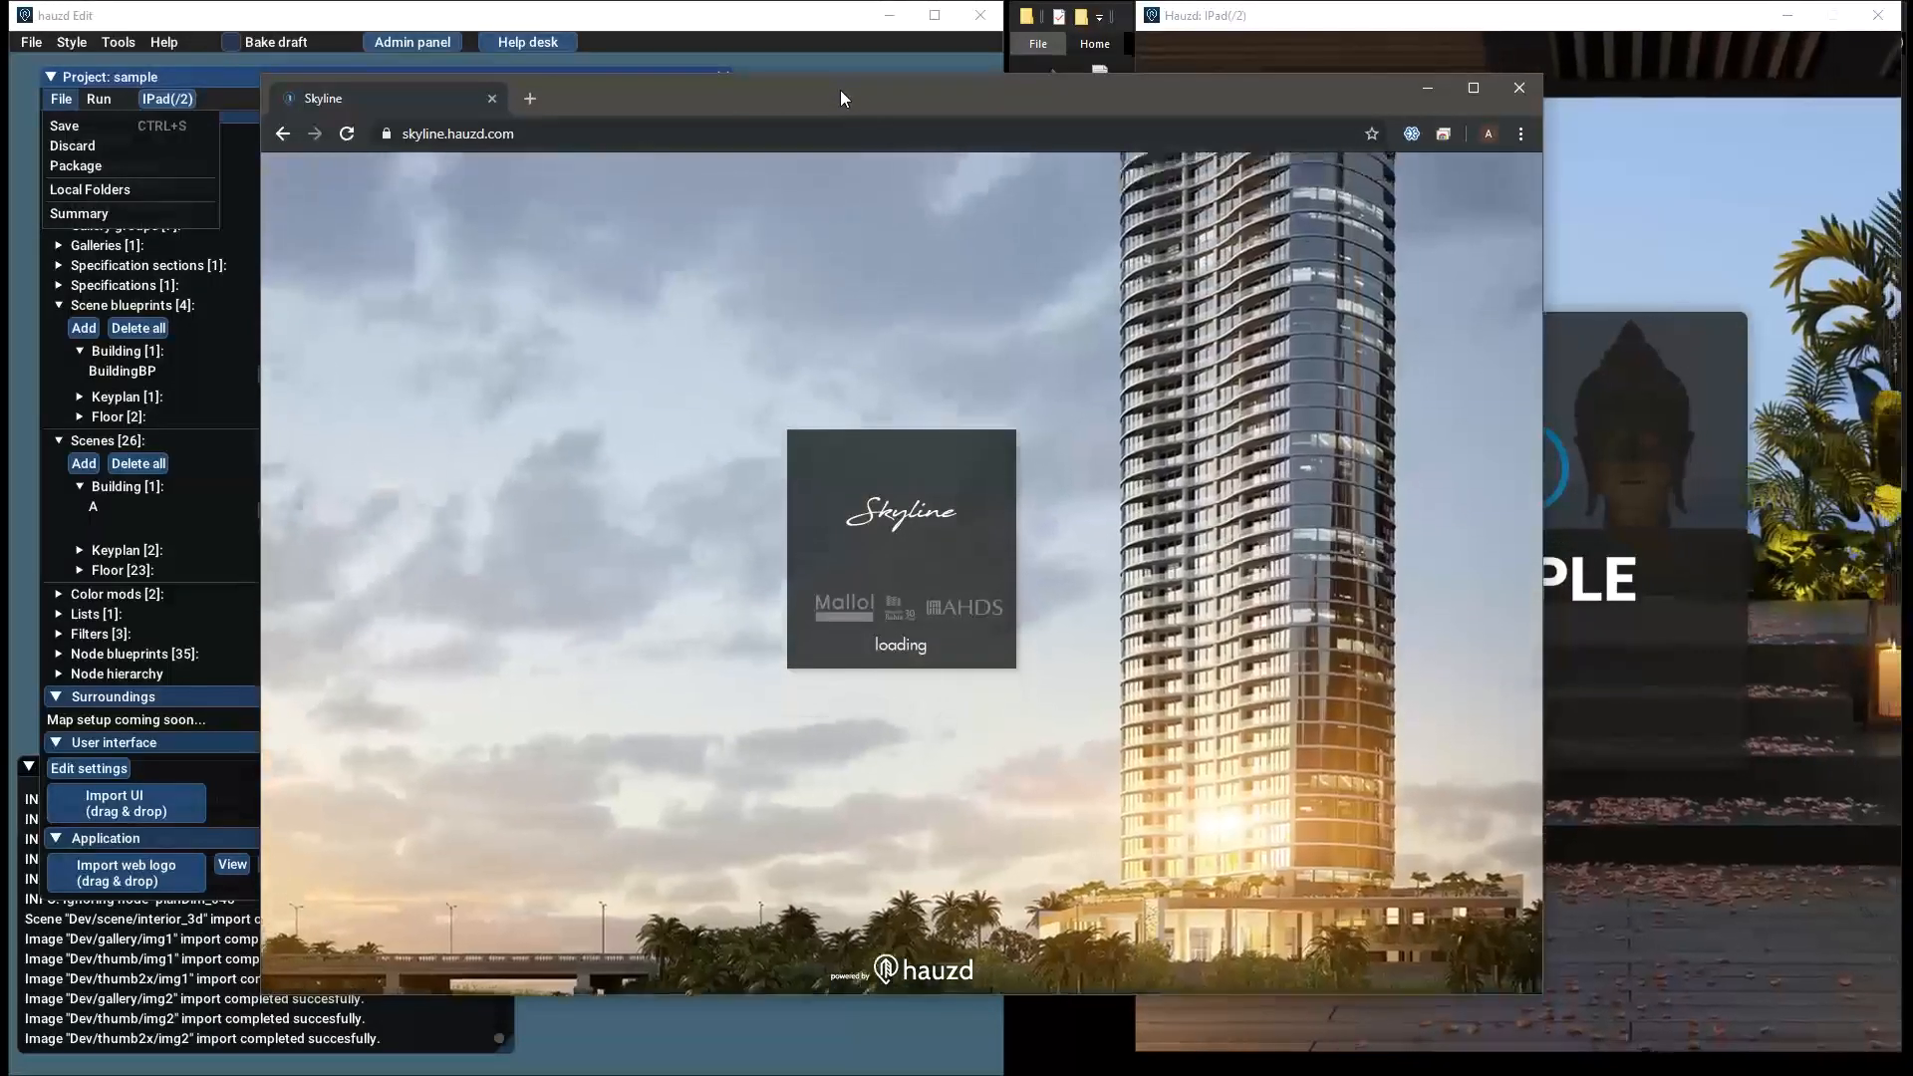
left_click_drag(843, 89, 834, 86)
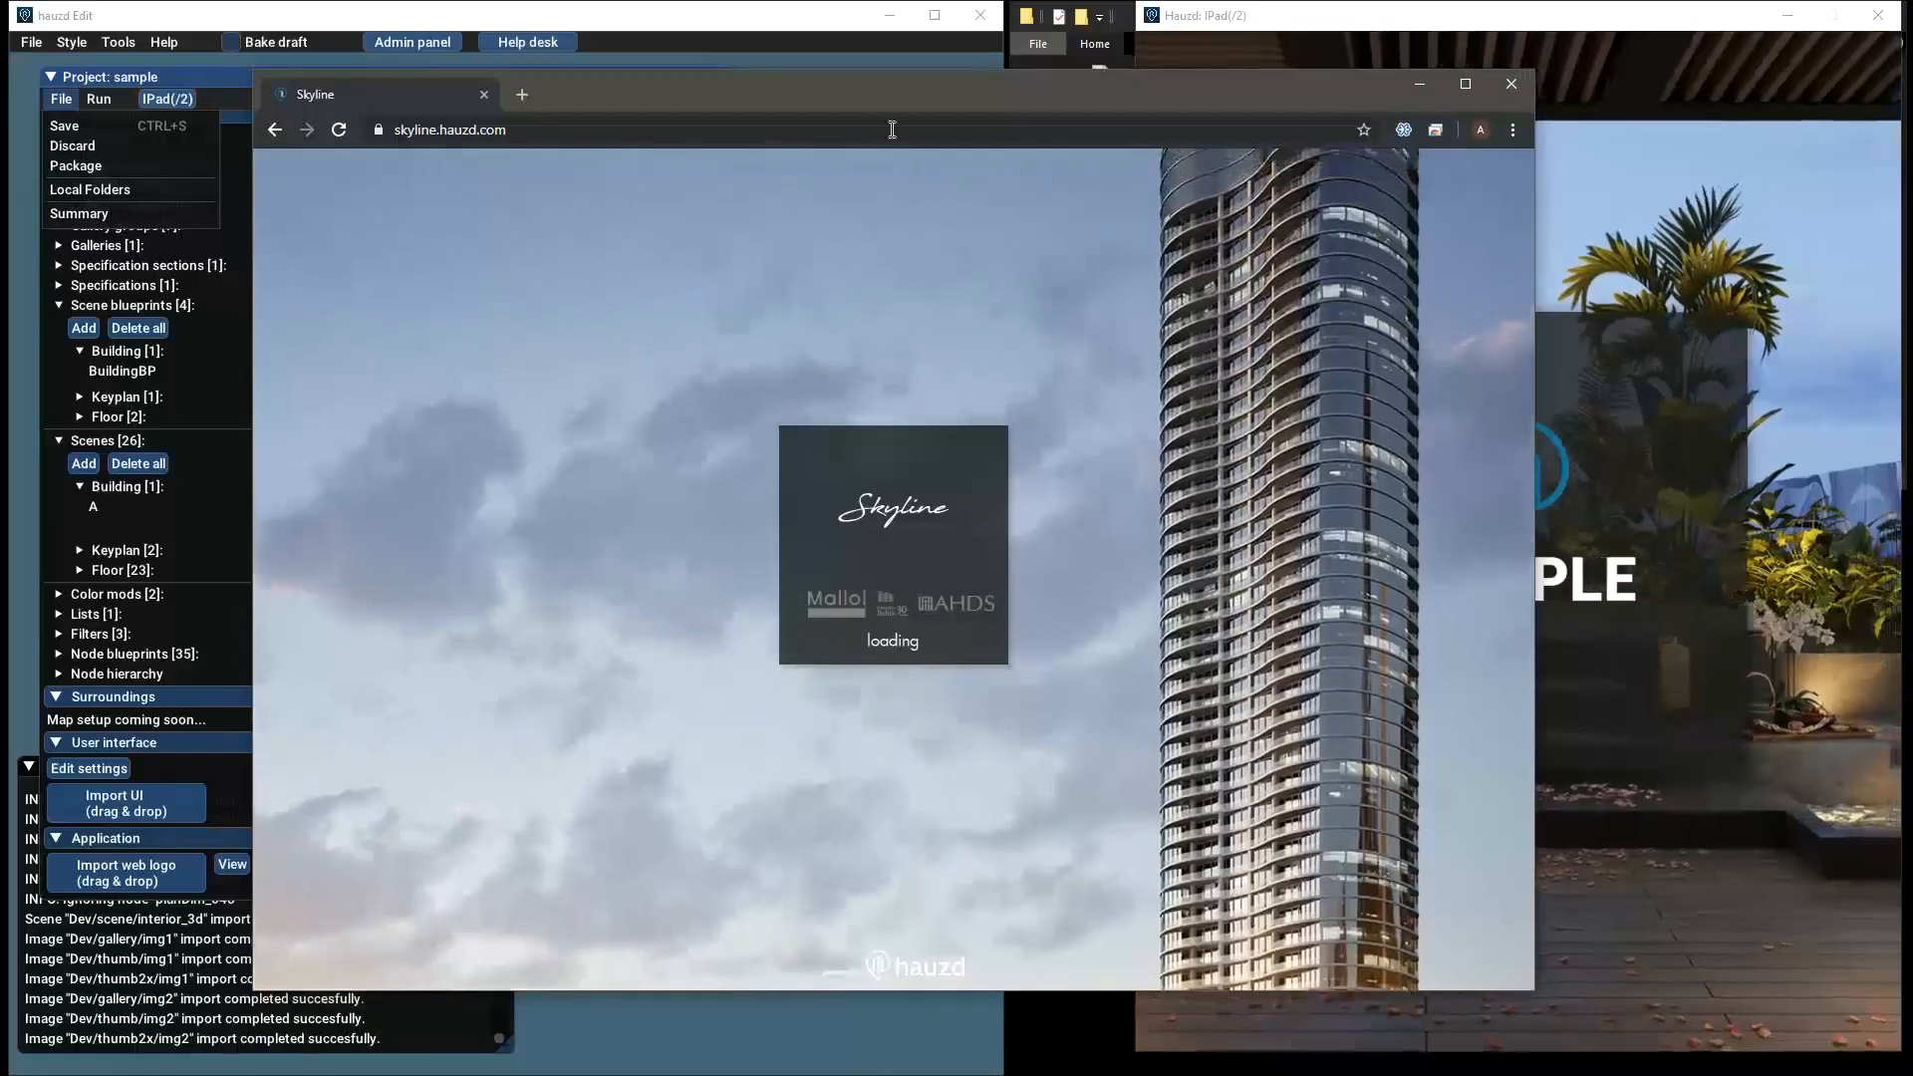
left_click_drag(895, 100, 888, 88)
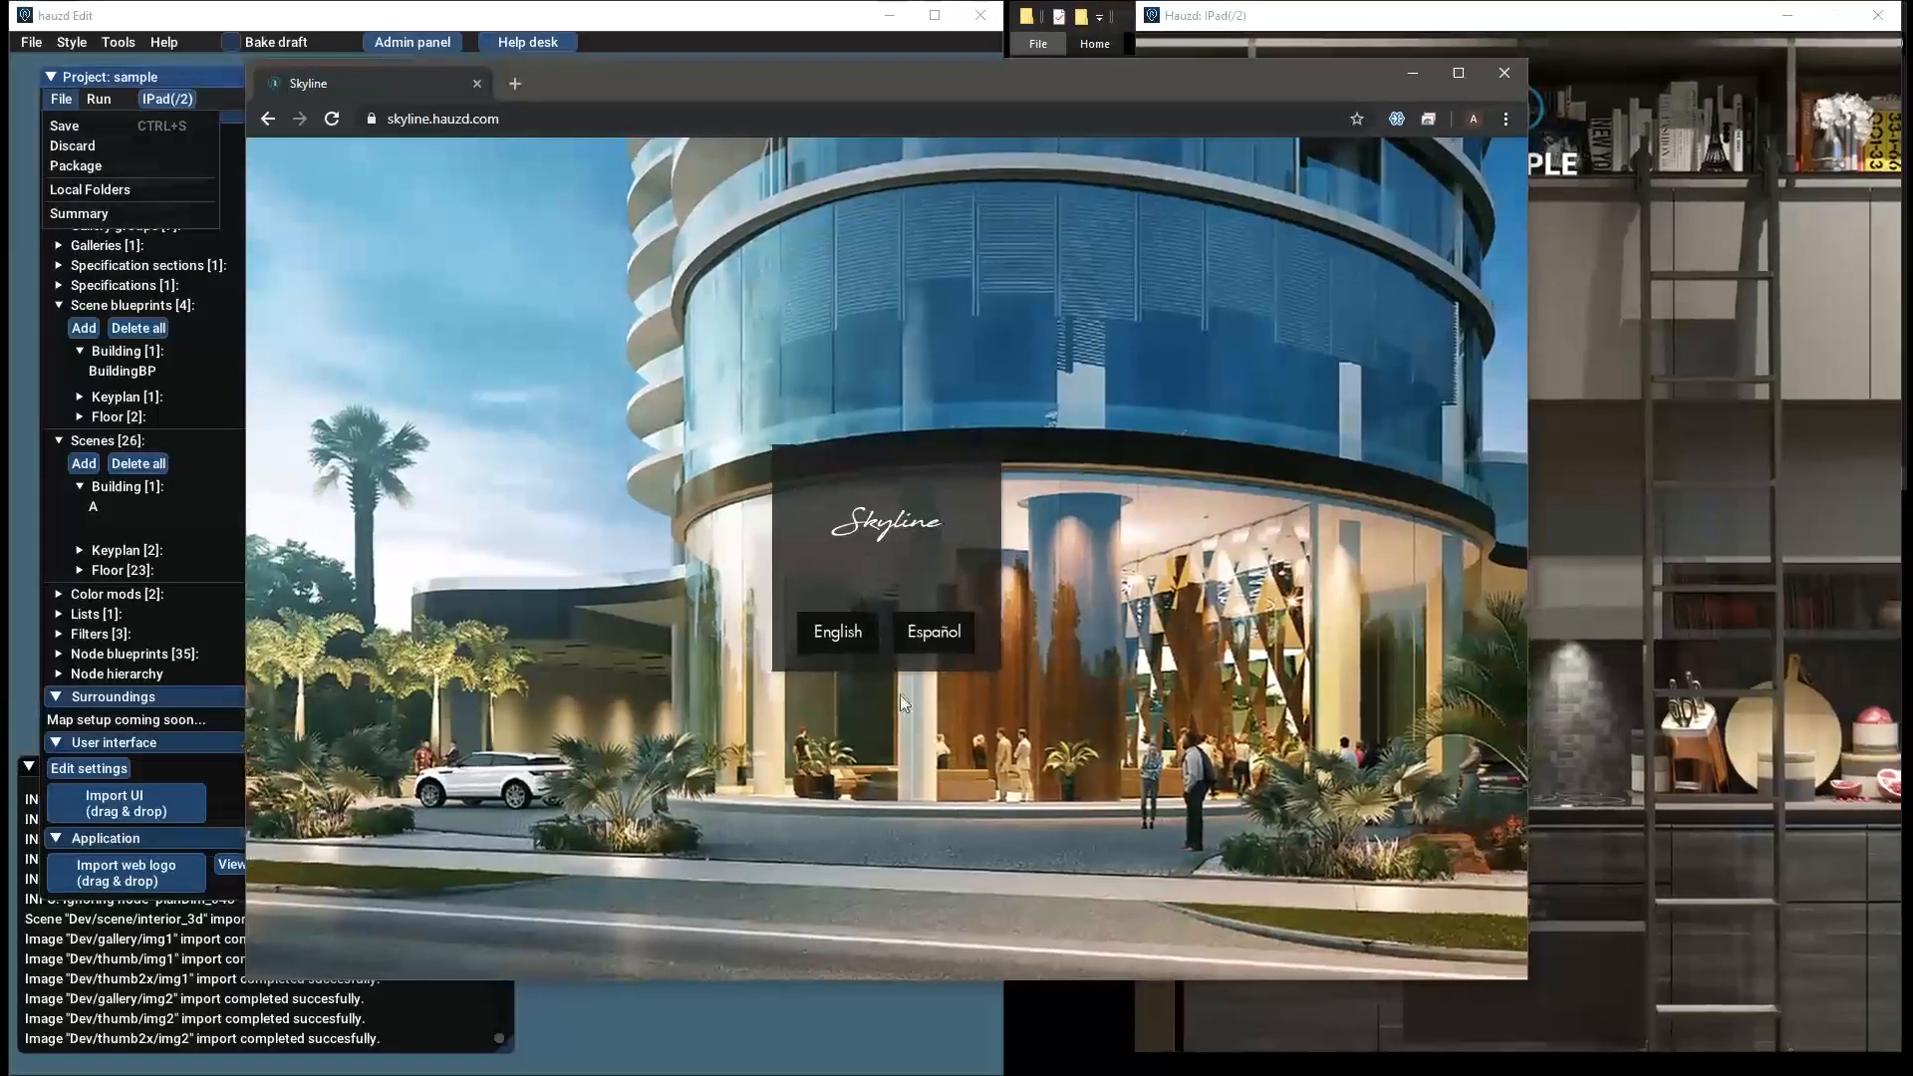
Enter the Skyline presentation in English and continue to its 3D building view
left_click(853, 637)
left_click(948, 674)
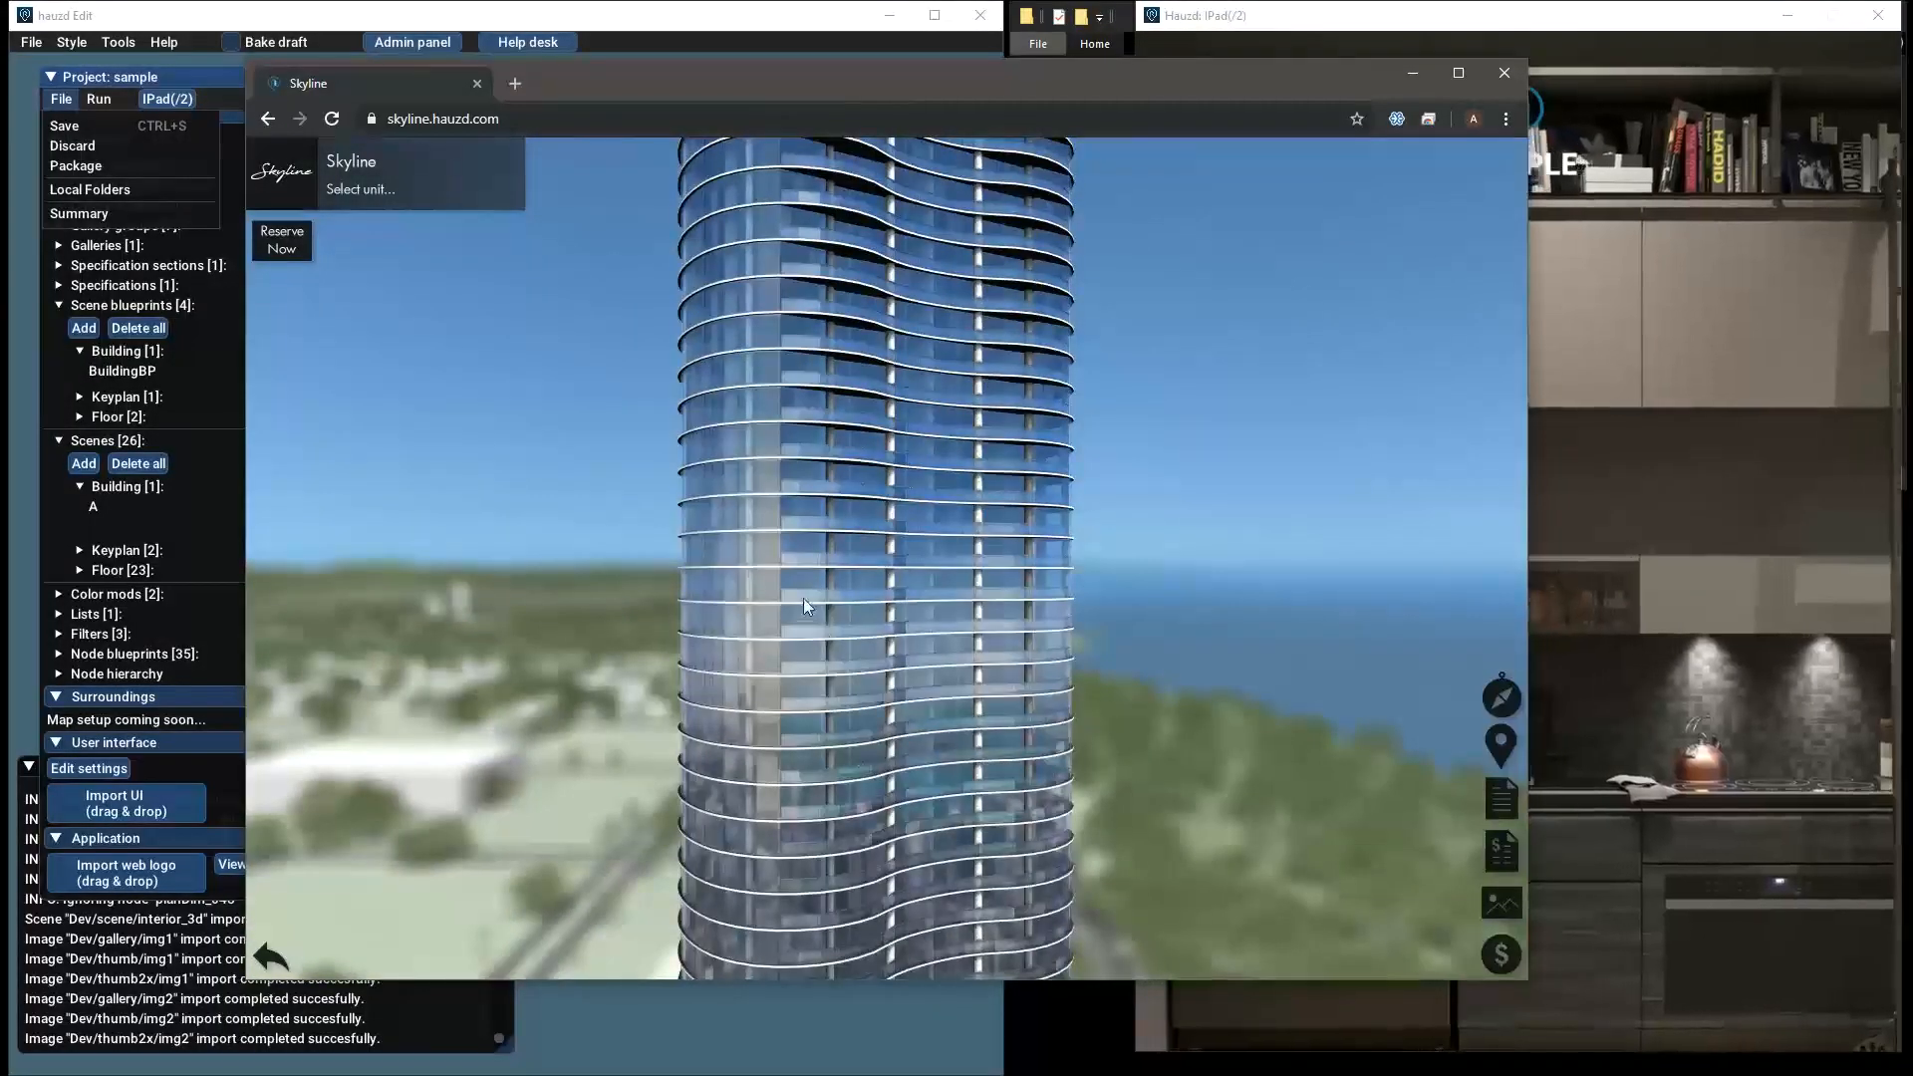
Show the presentation's full web address, and turn and zoom out the 3D view to examine the Skyline tower
left_click(480, 120)
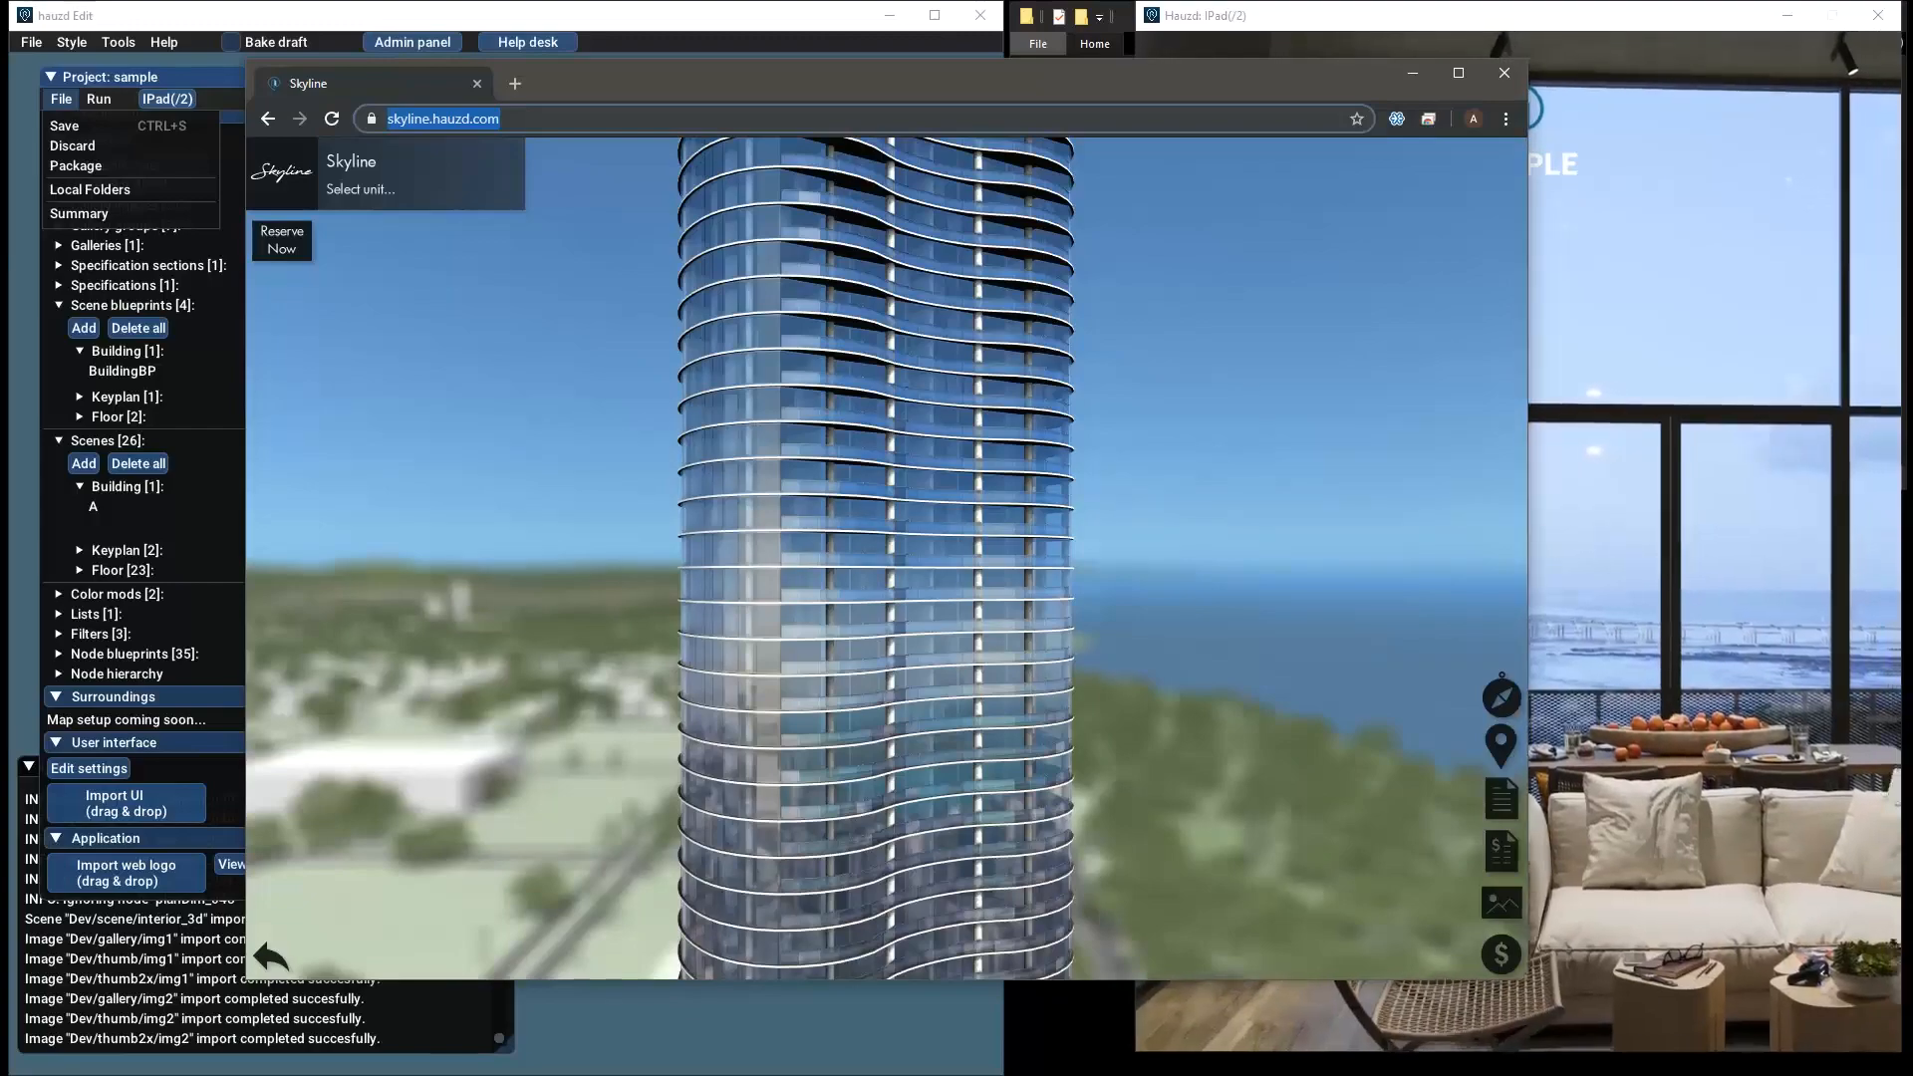
left_click_drag(690, 67, 706, 94)
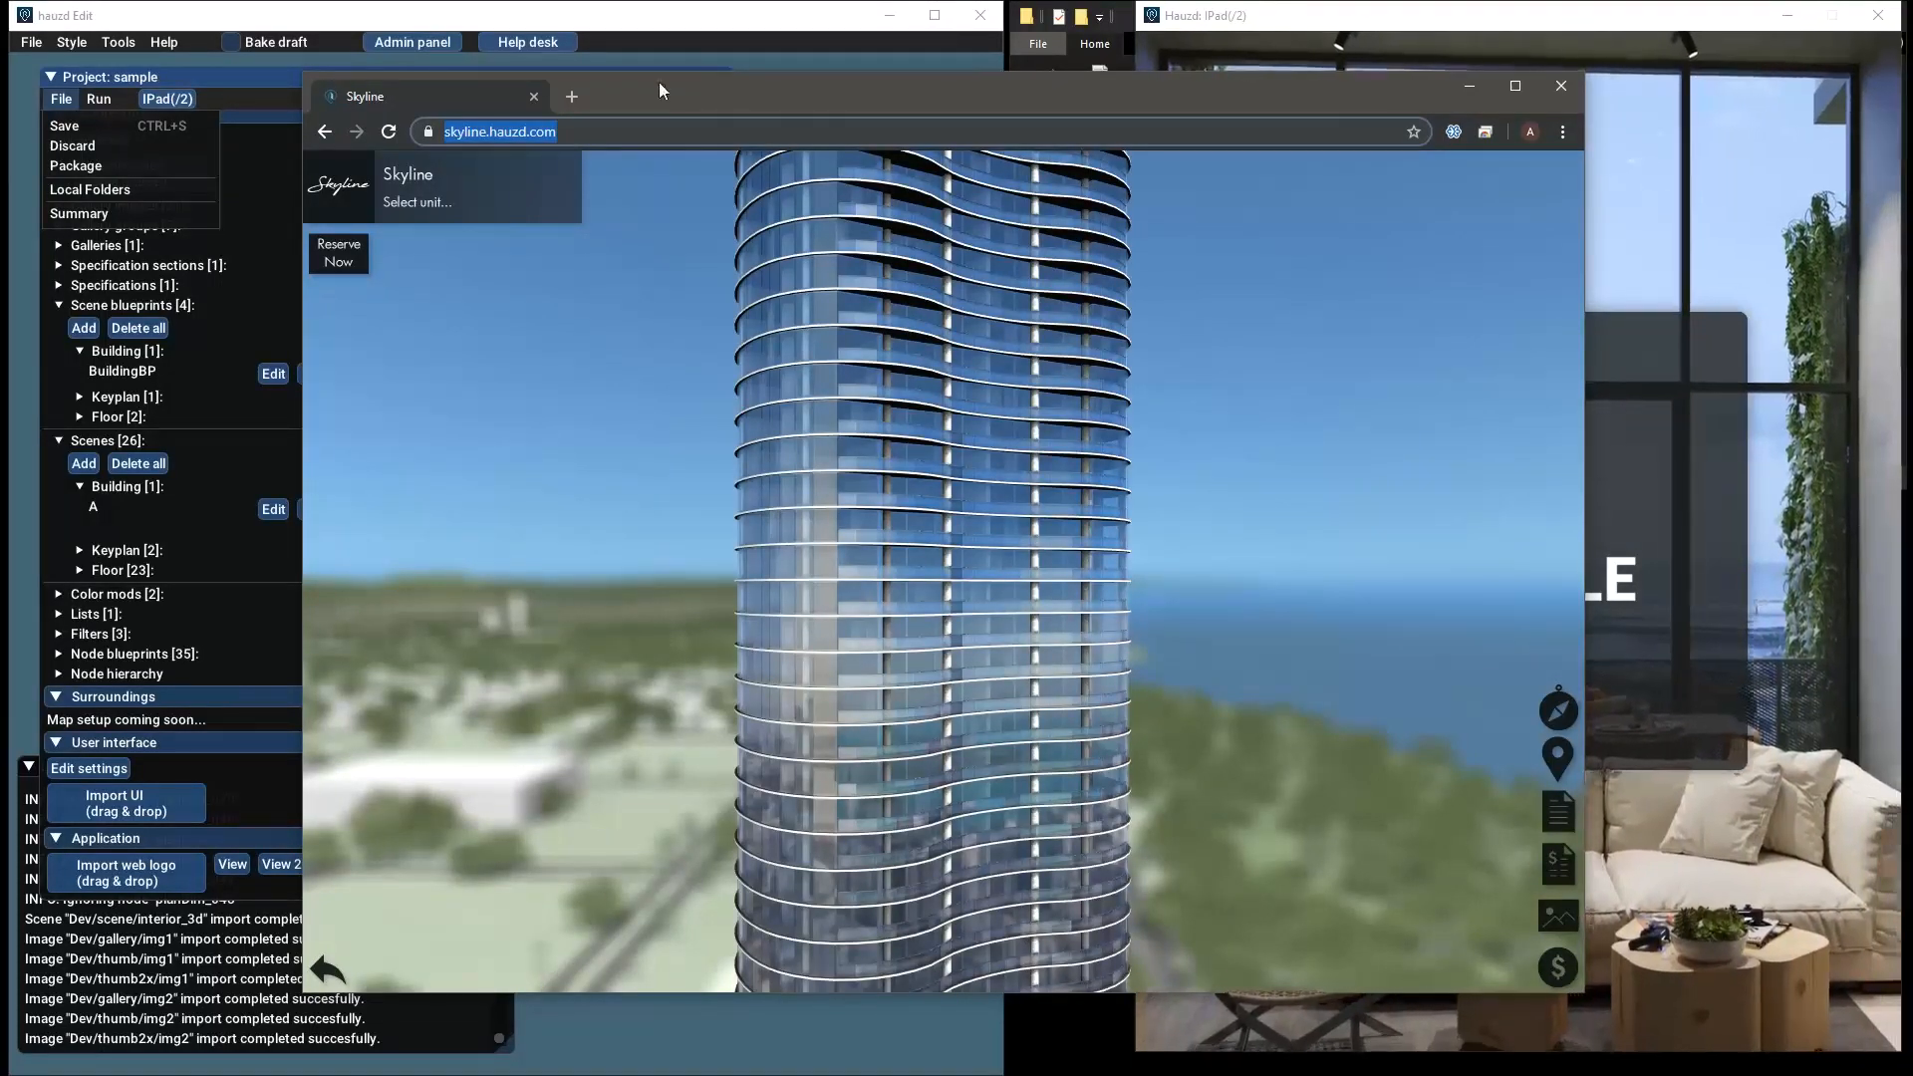
left_click(607, 131)
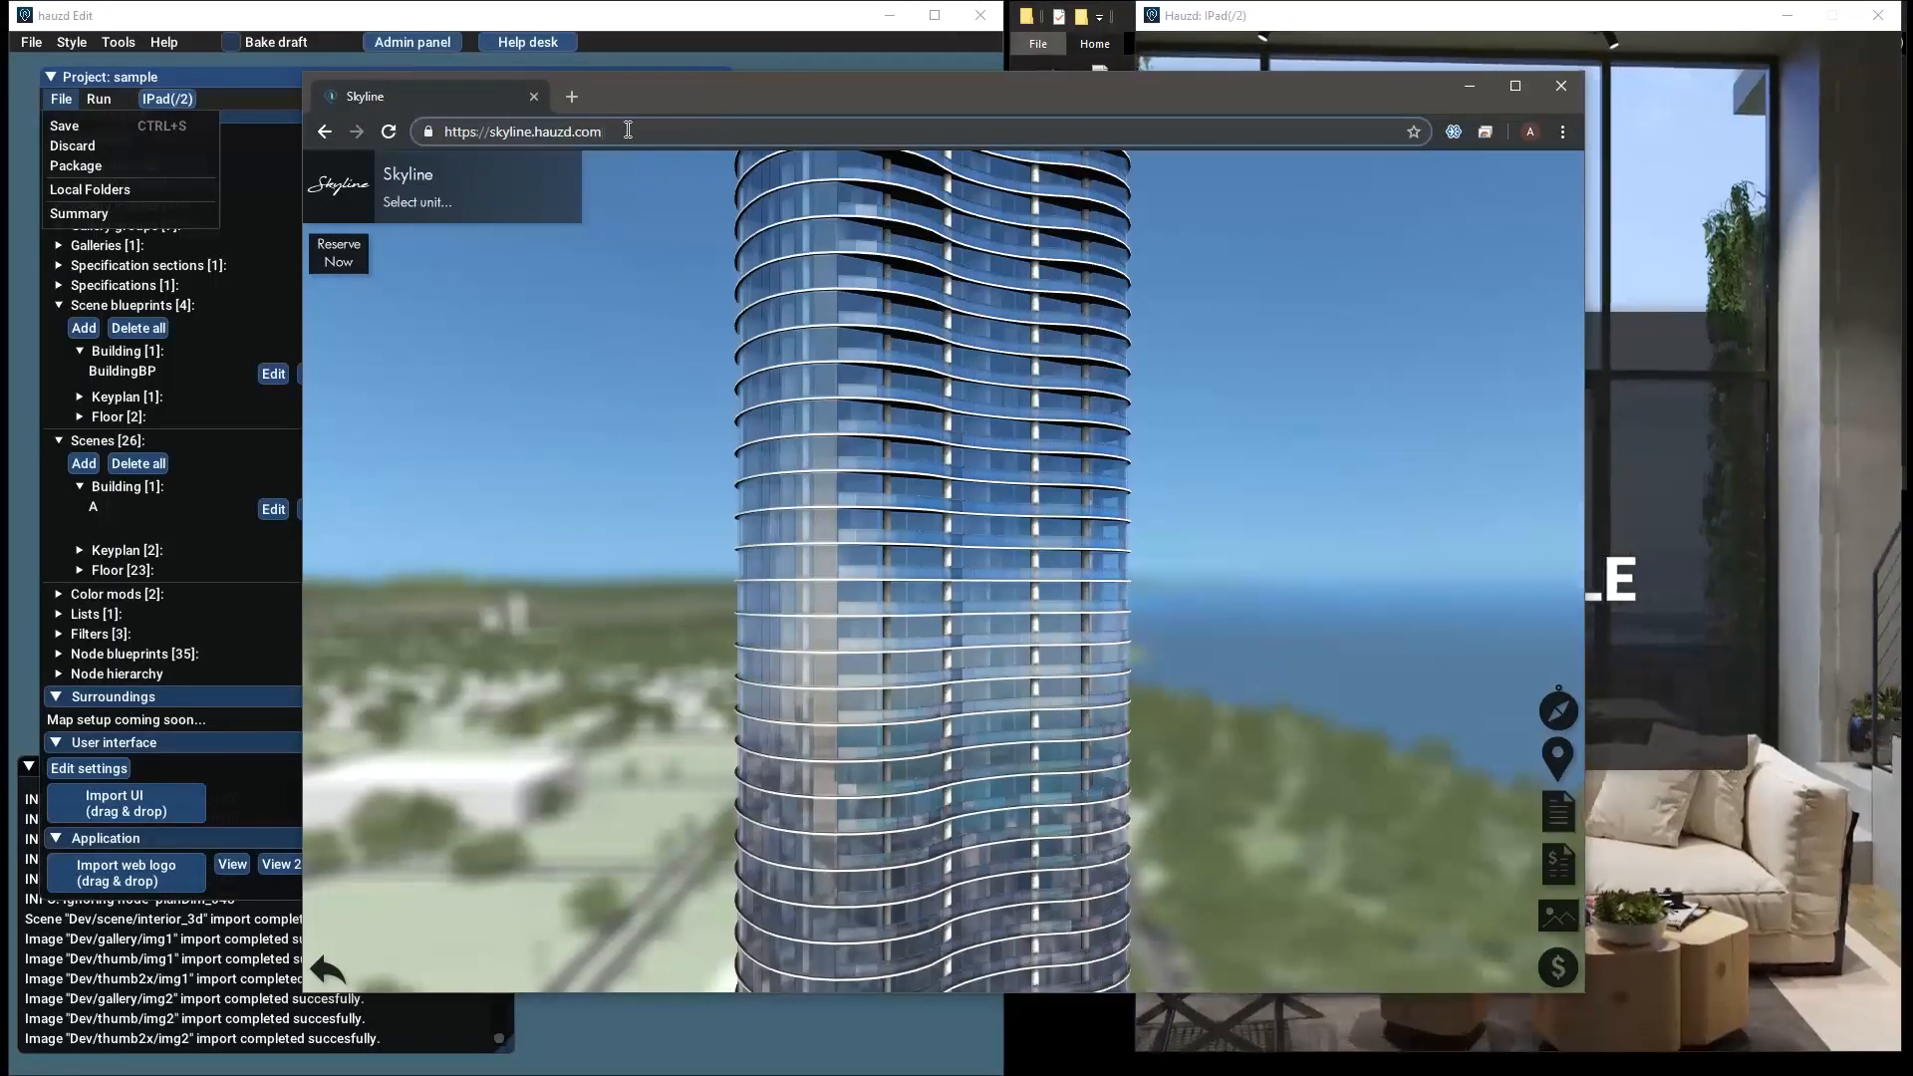
left_click_drag(653, 91, 642, 106)
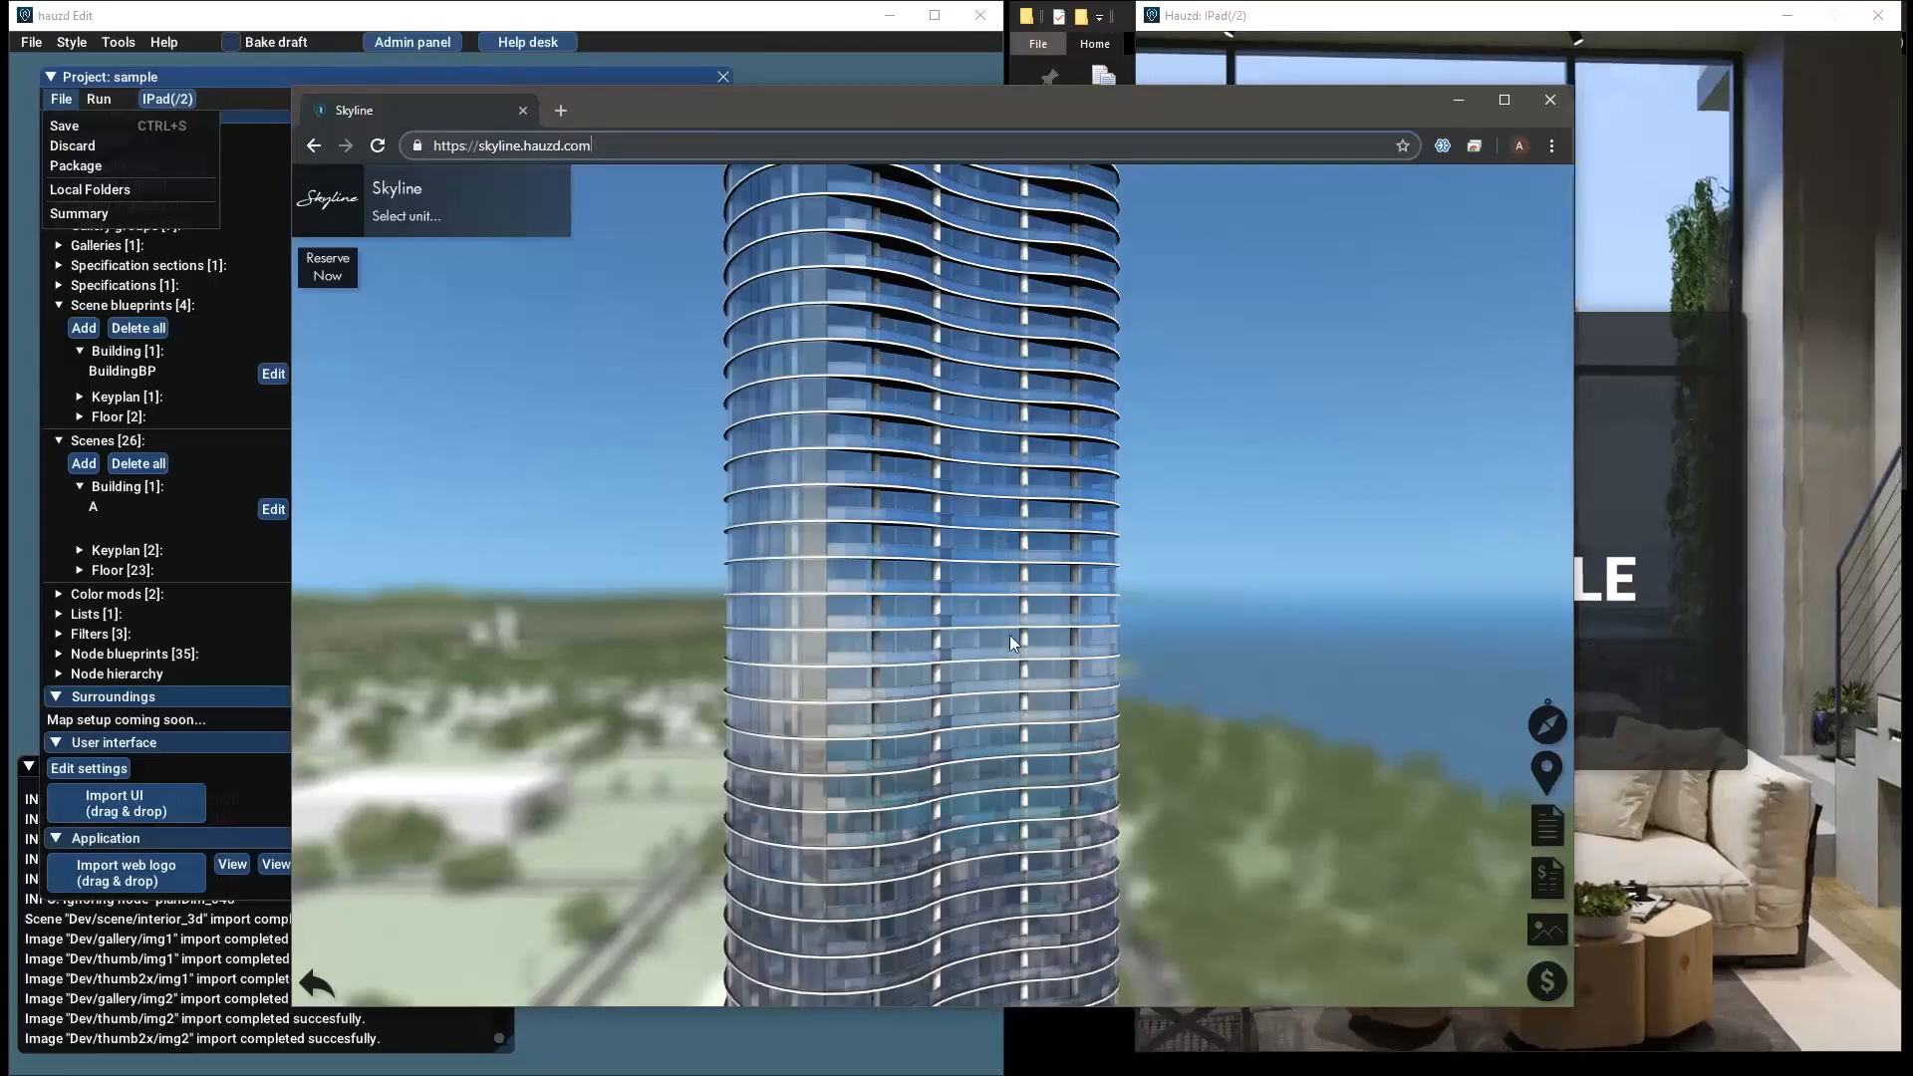
left_click_drag(972, 637, 894, 648)
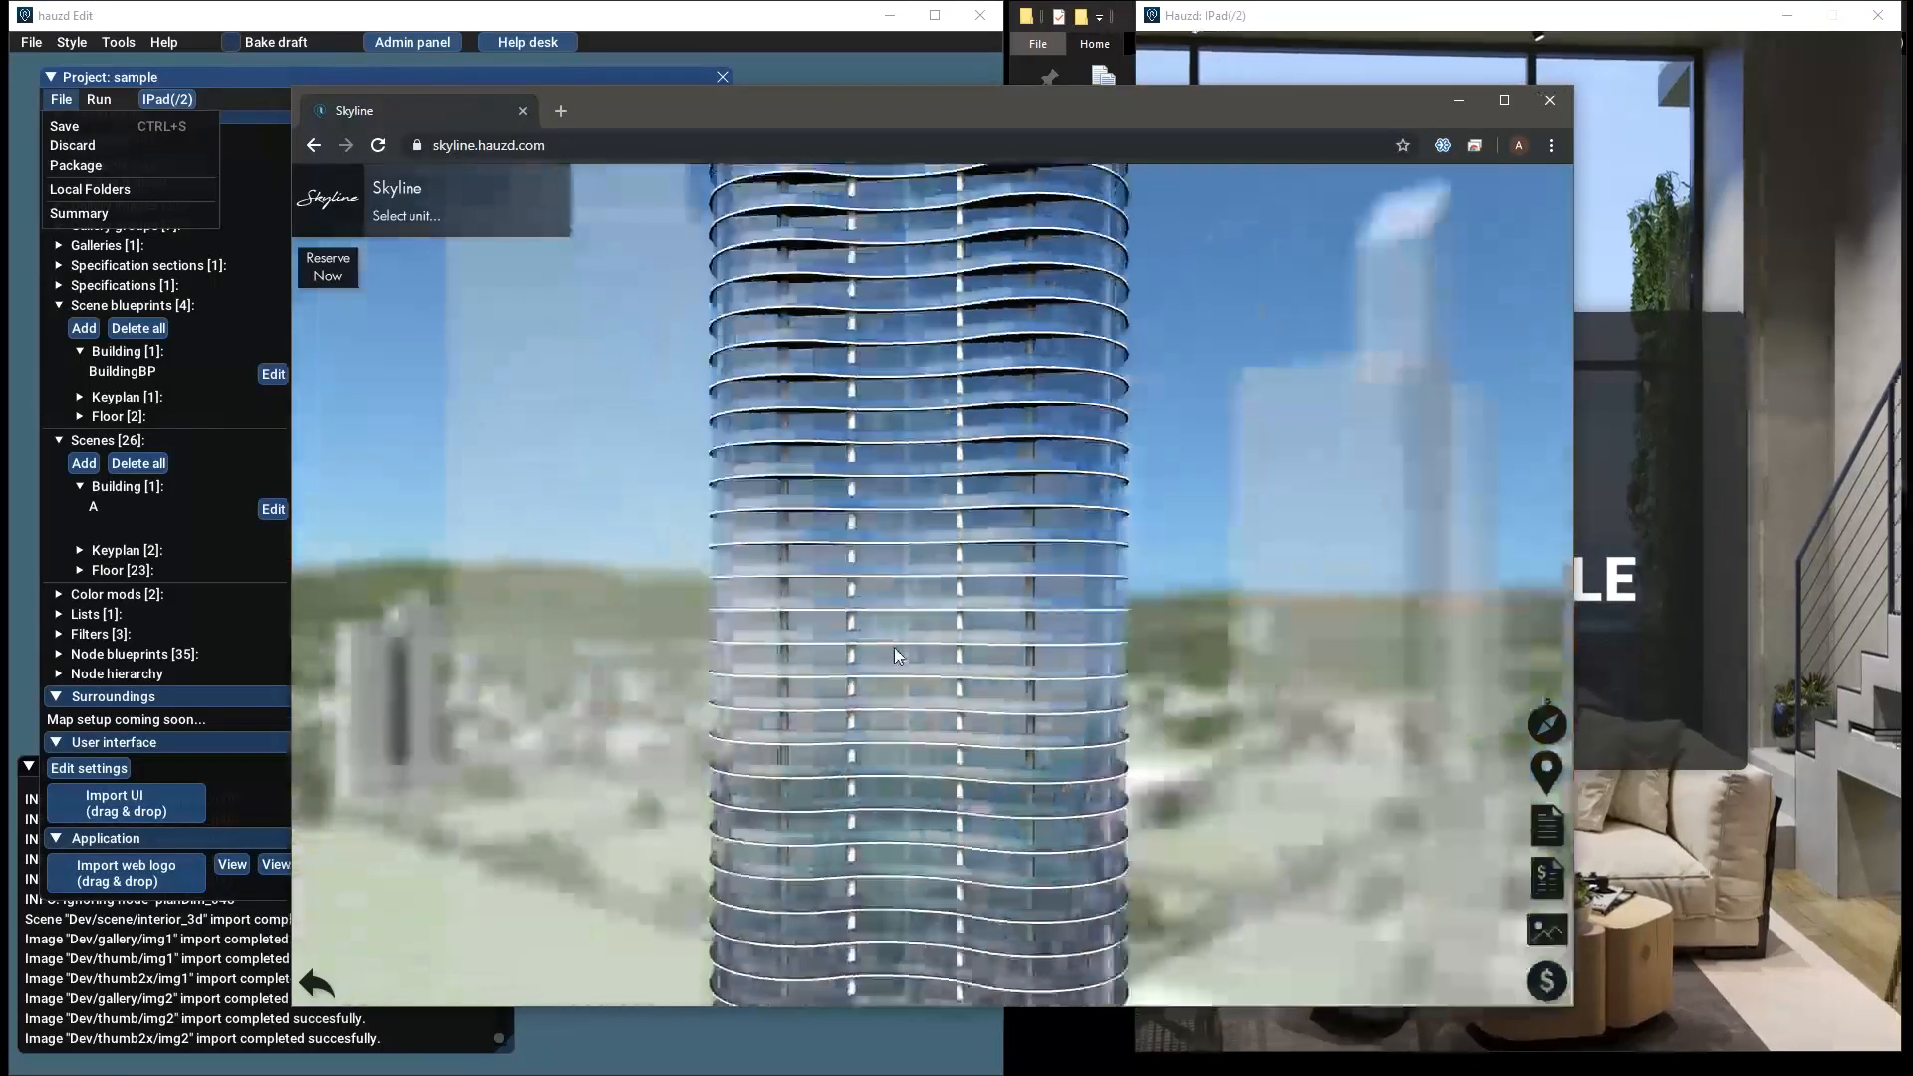
scroll(893, 651, "down", 3)
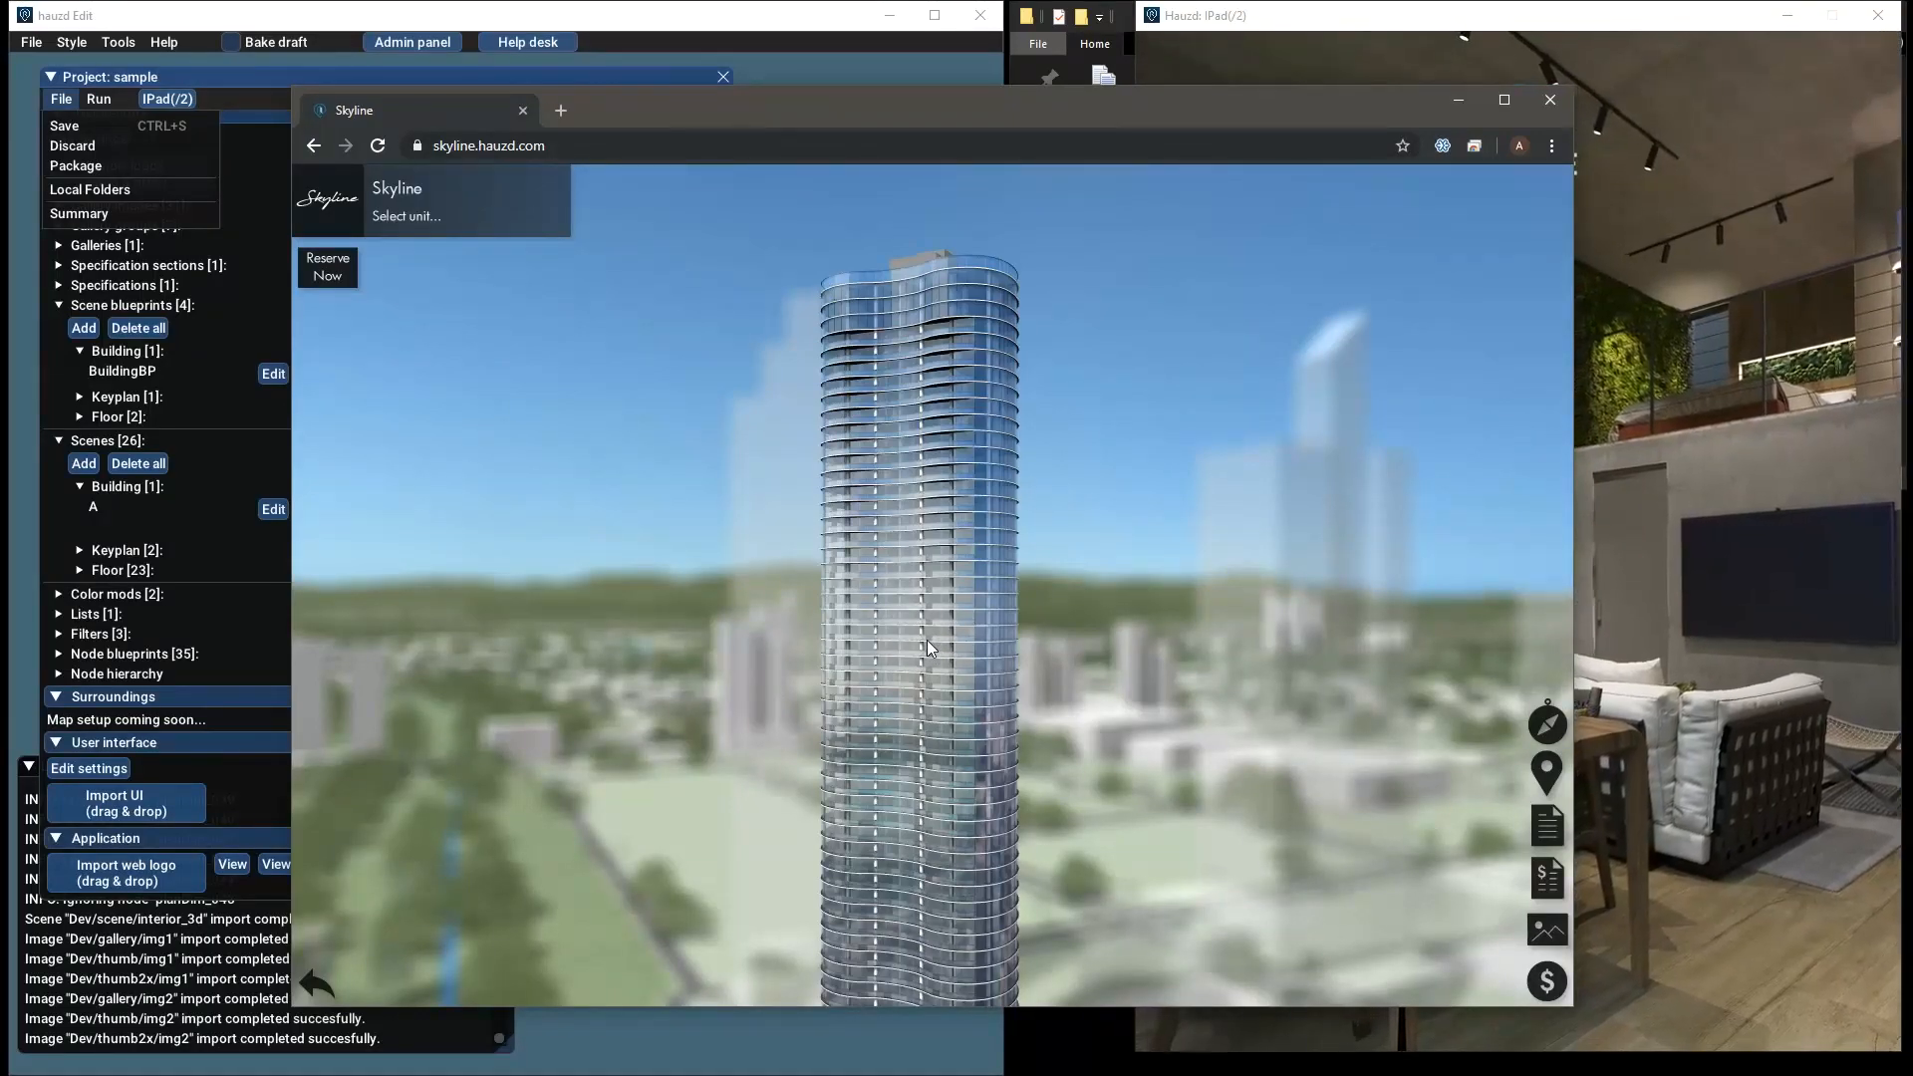
left_click(503, 148)
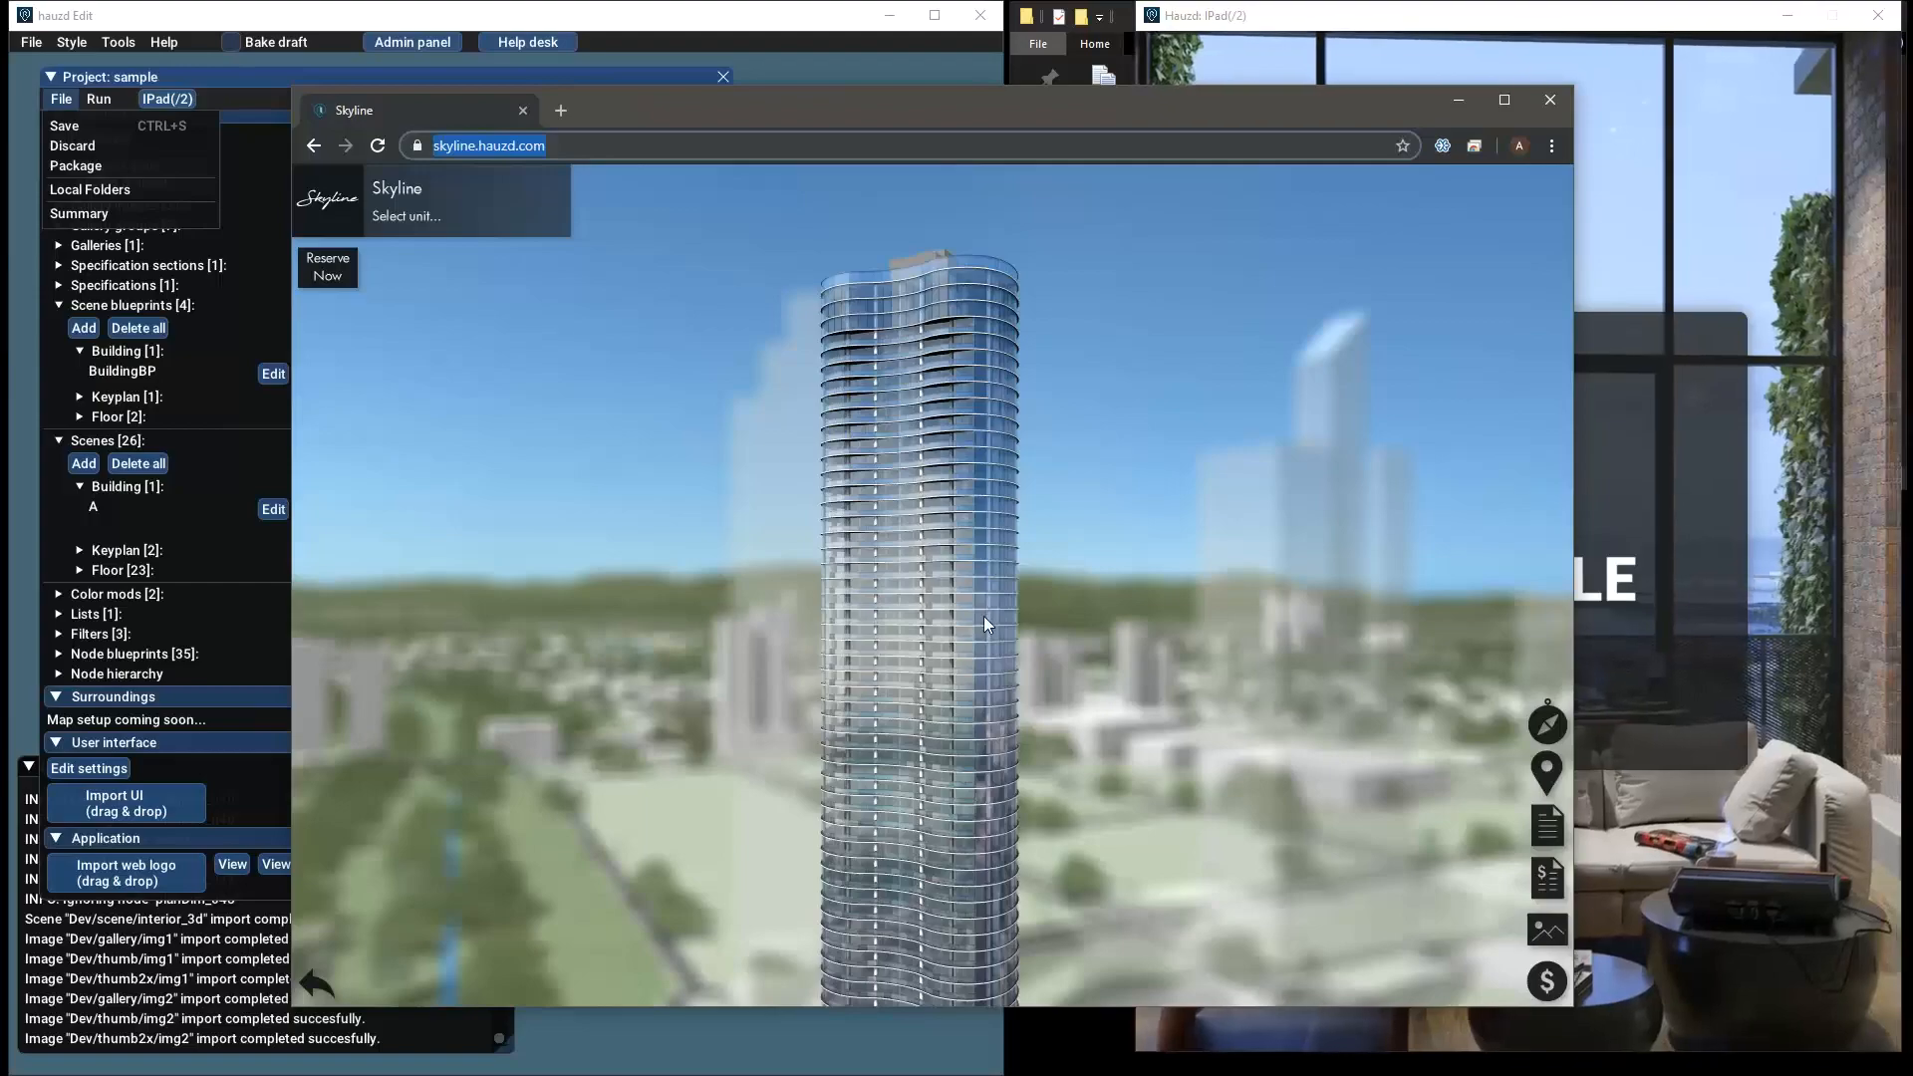
Turn the 3D view around the Skyline tower and select Apartment 30B on its facade
left_click_drag(900, 769, 864, 602)
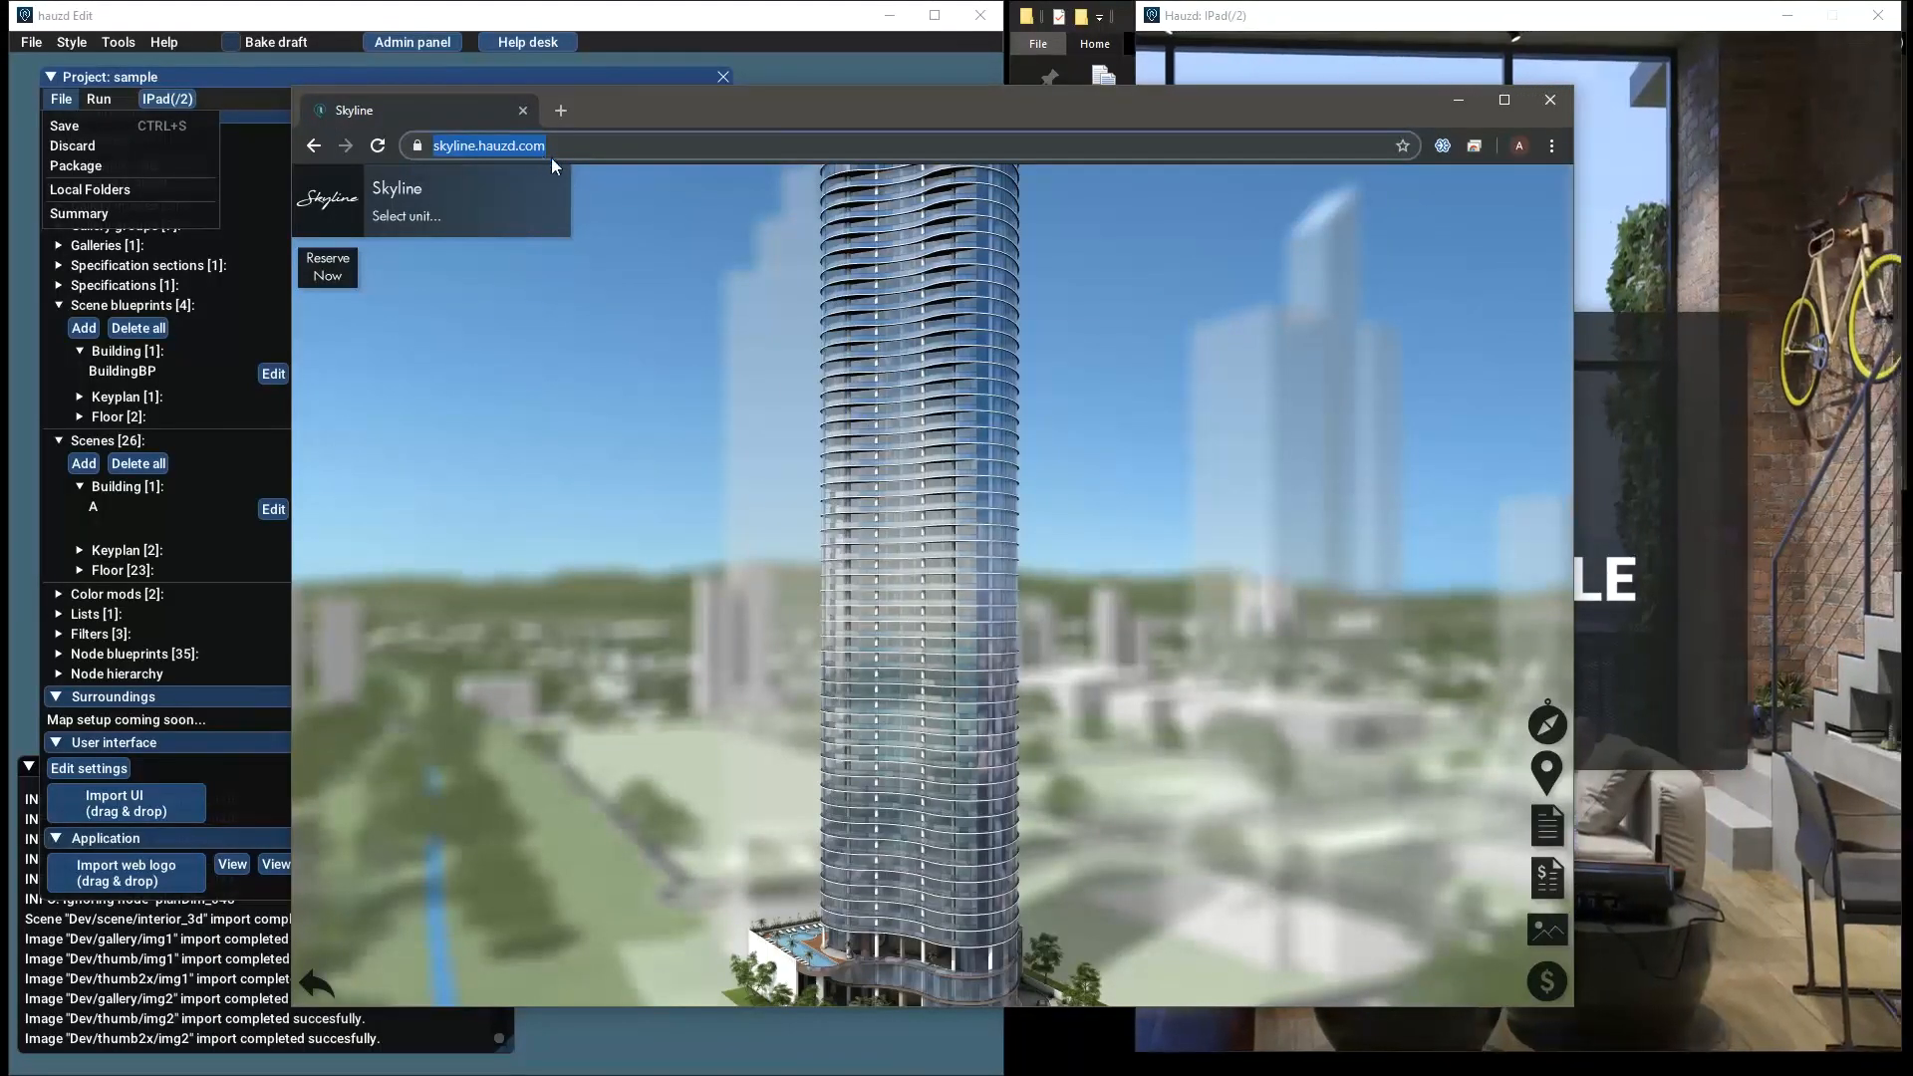
mouse_move(937, 584)
left_mouse_down()
mouse_move(982, 632)
mouse_move(1008, 580)
mouse_move(1013, 620)
mouse_move(969, 602)
left_mouse_up()
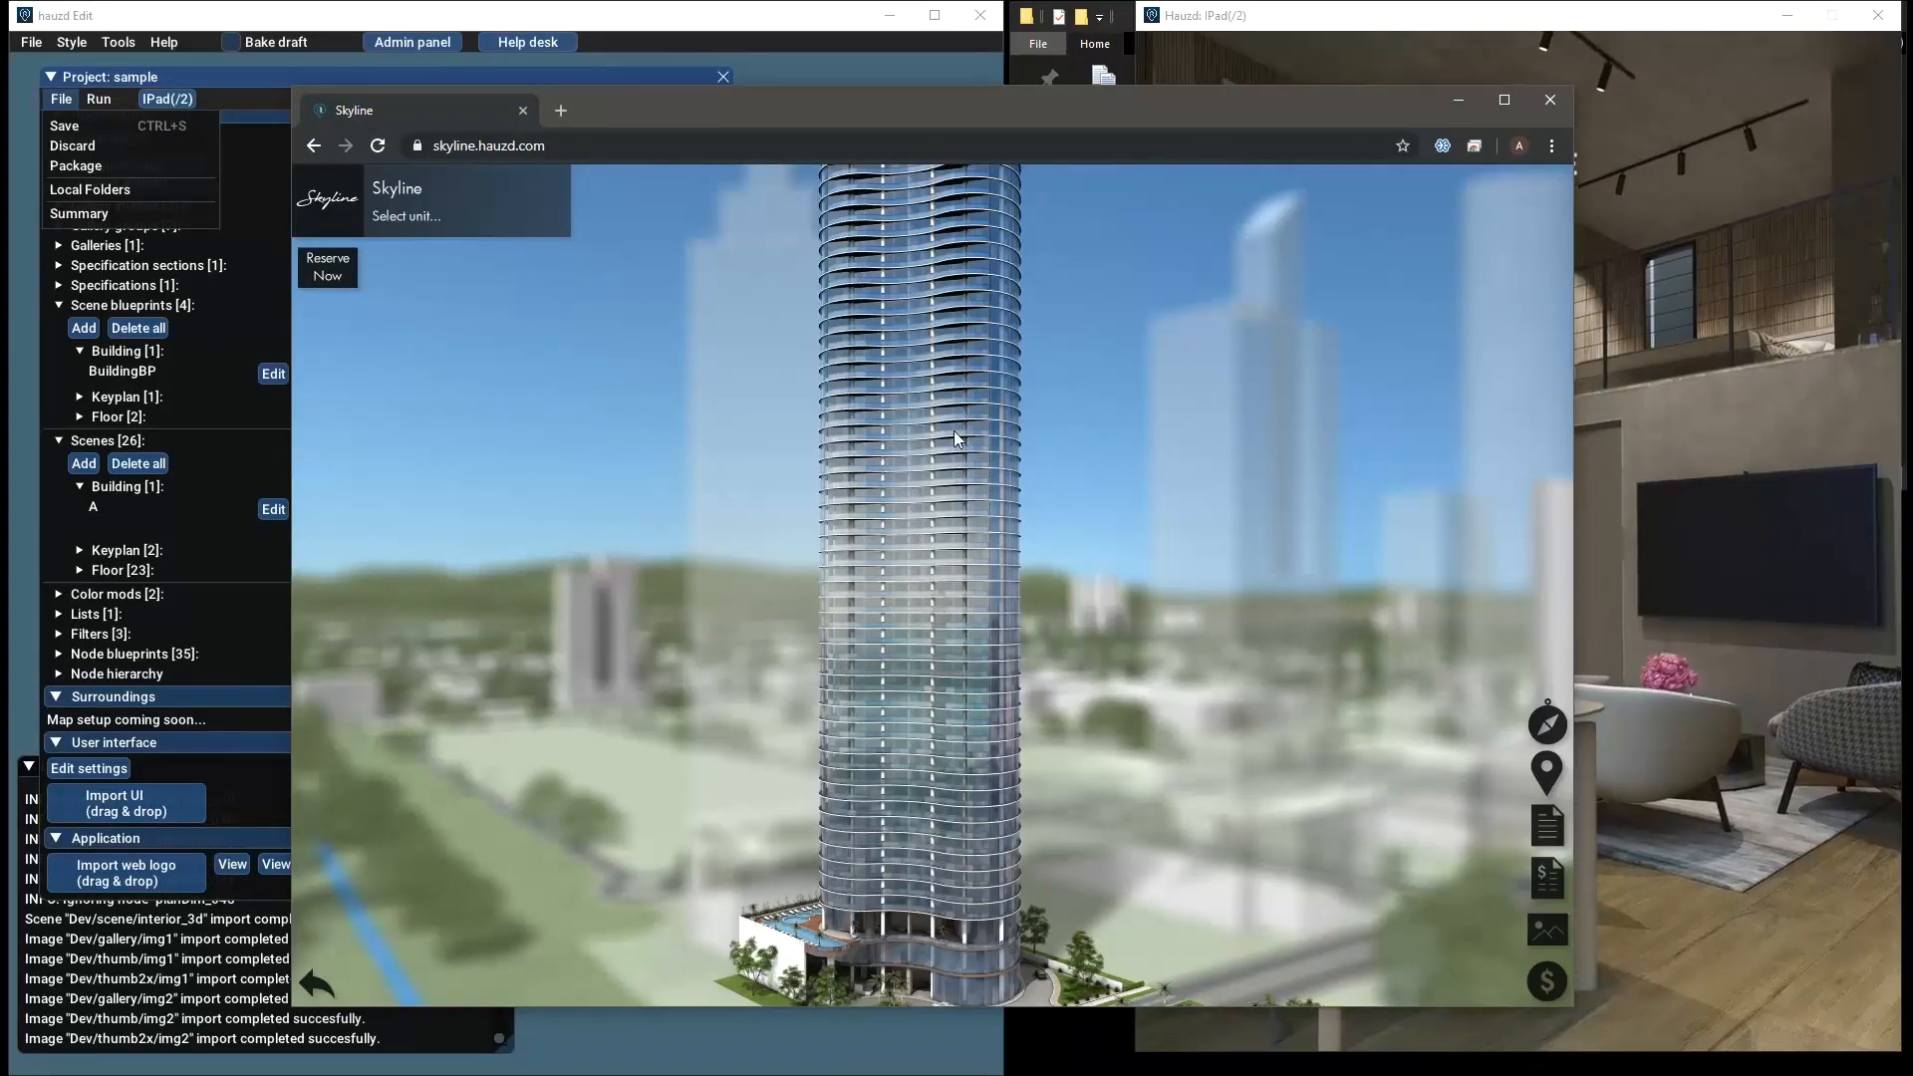
left_click_drag(937, 644, 944, 625)
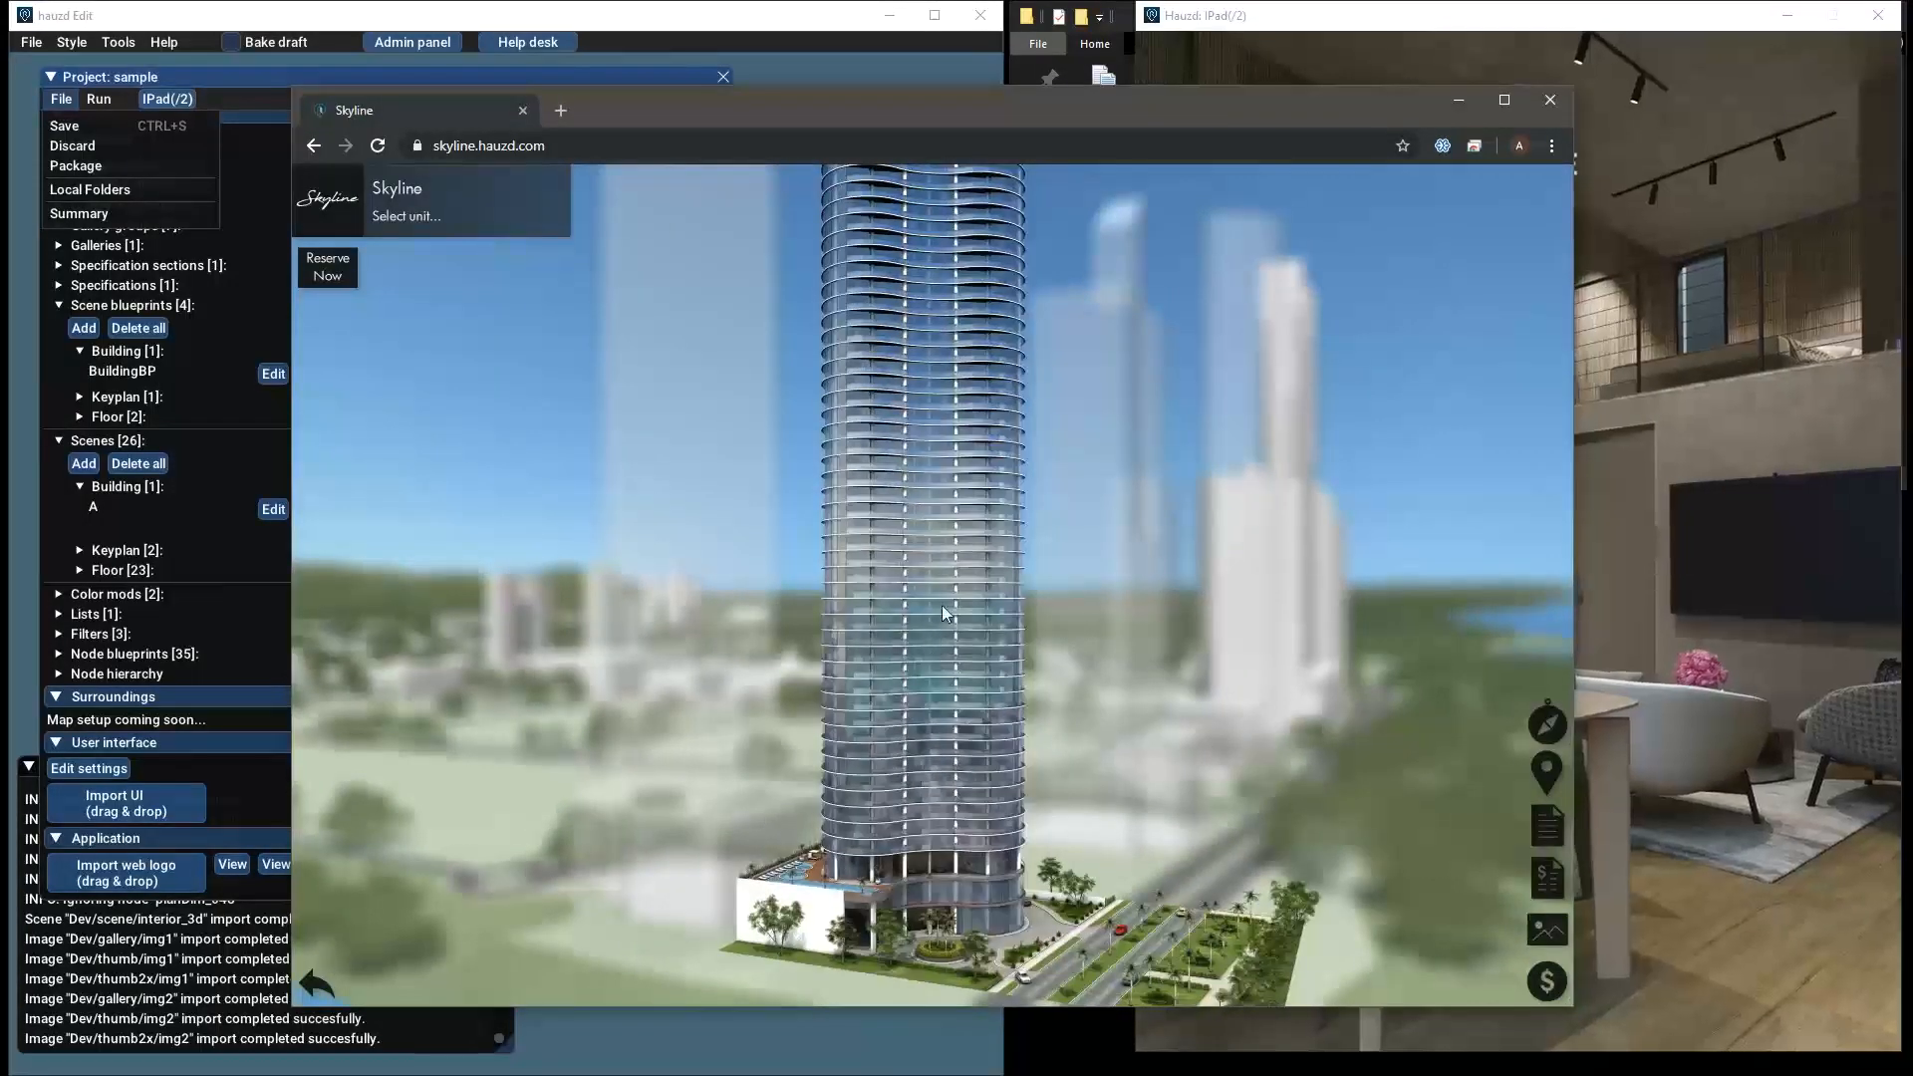
left_click_drag(943, 574, 929, 622)
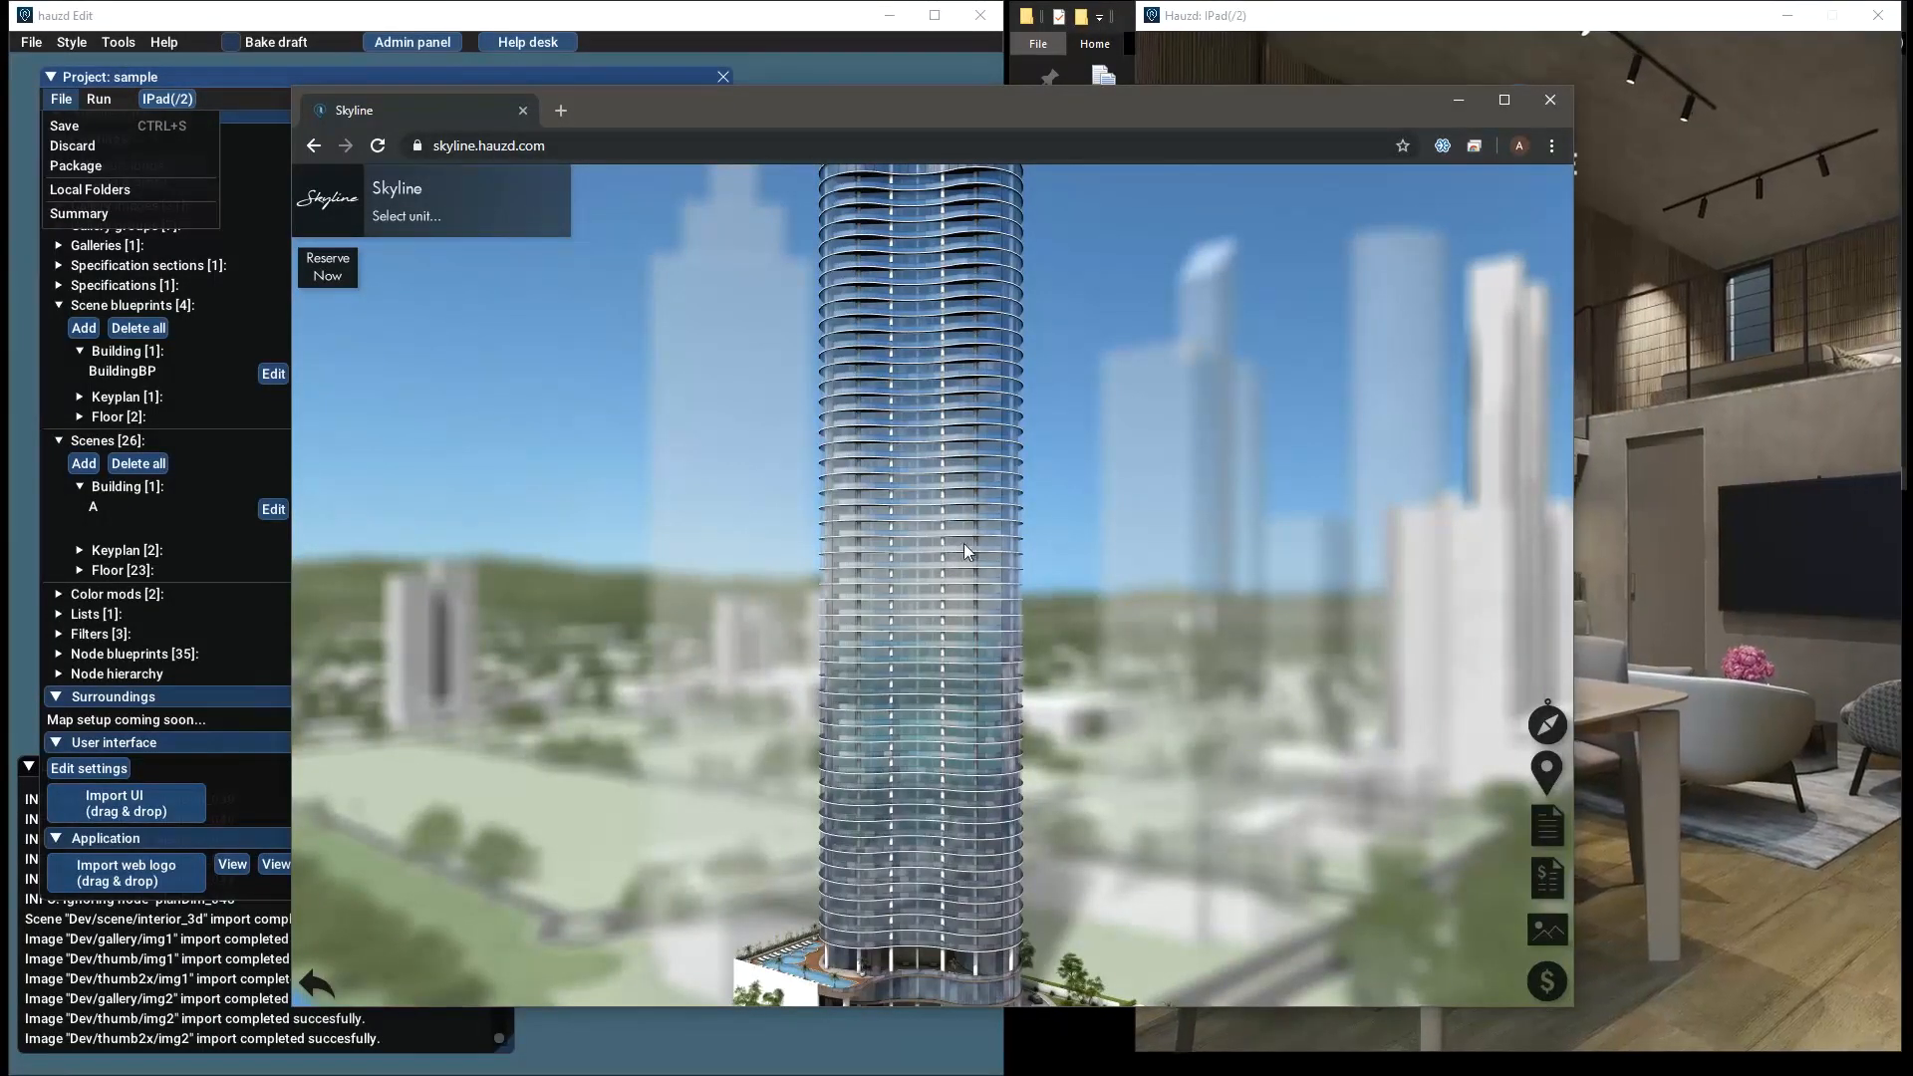
left_click_drag(973, 500, 921, 541)
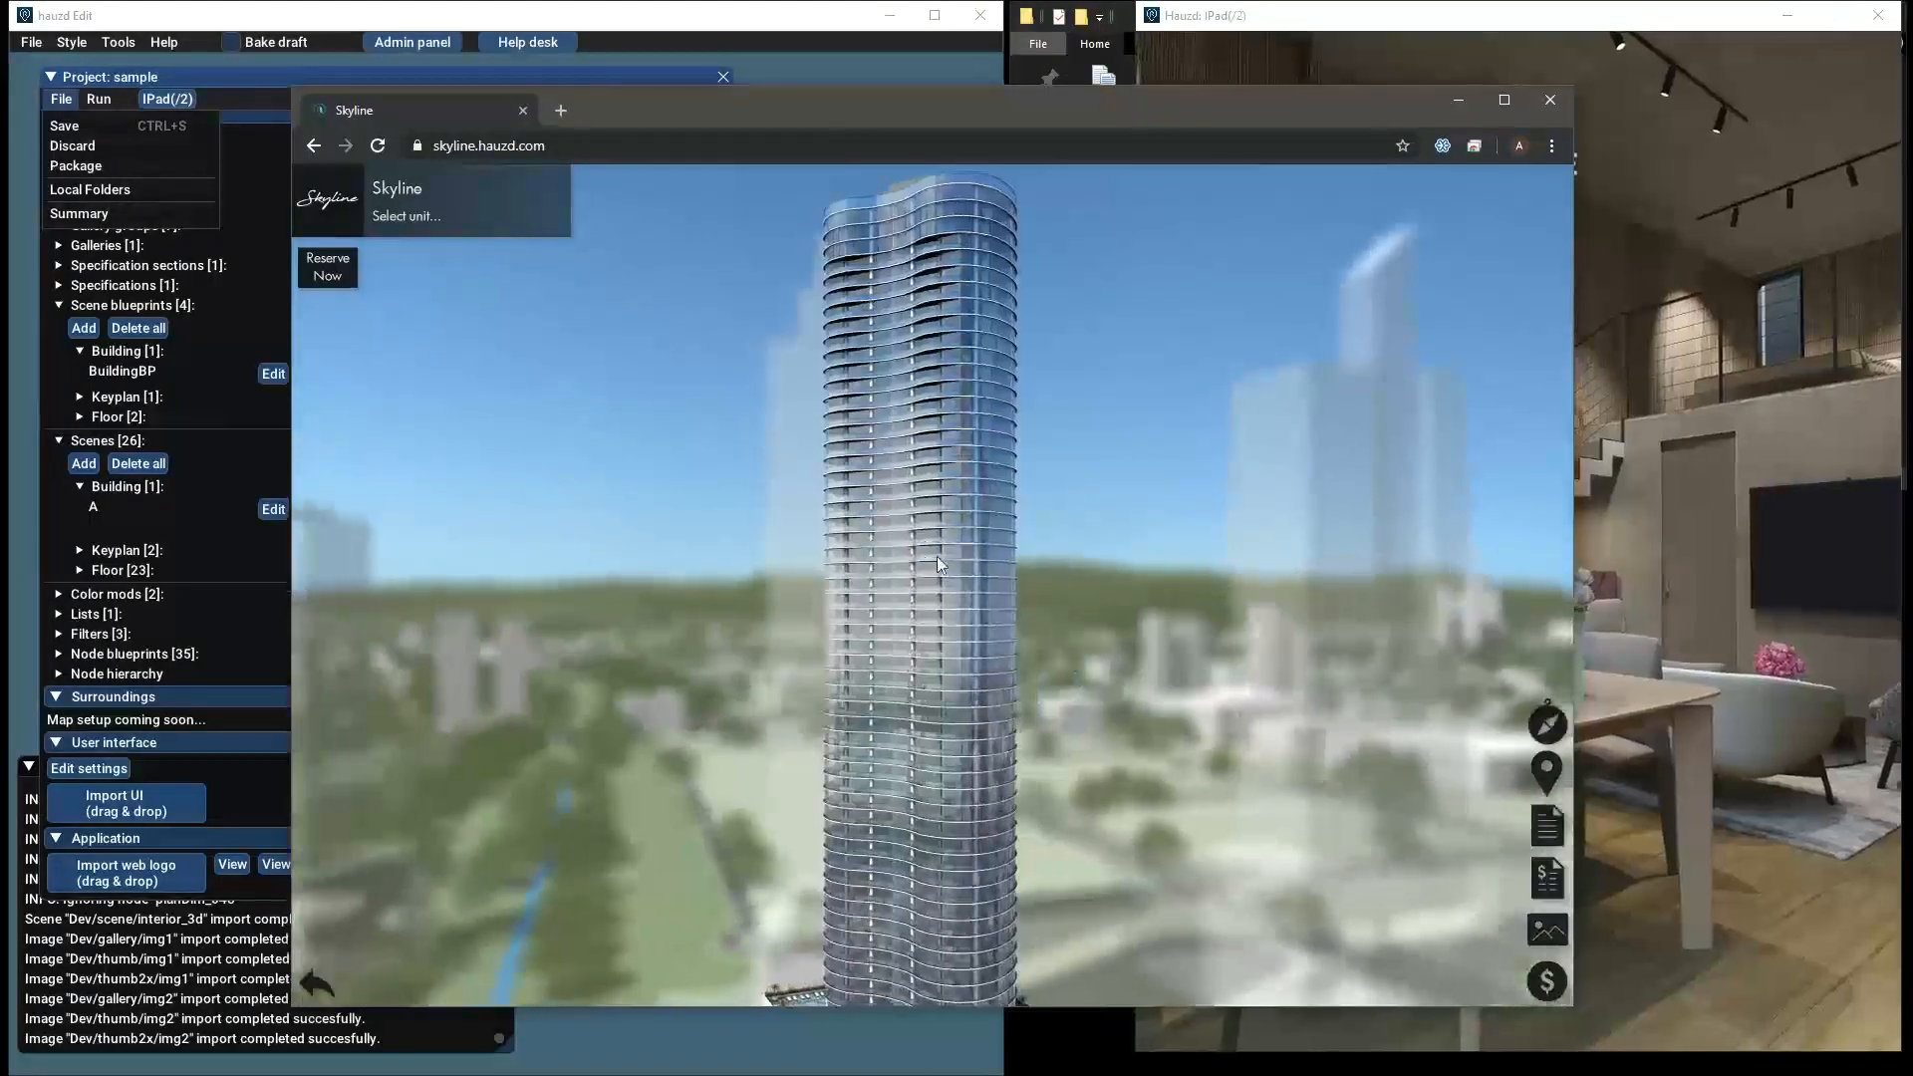
left_click(937, 555)
Zoom in and turn the 3D view to examine the tower around Apartment 30B, including its upper floors and podium
left_click_drag(914, 729, 977, 643)
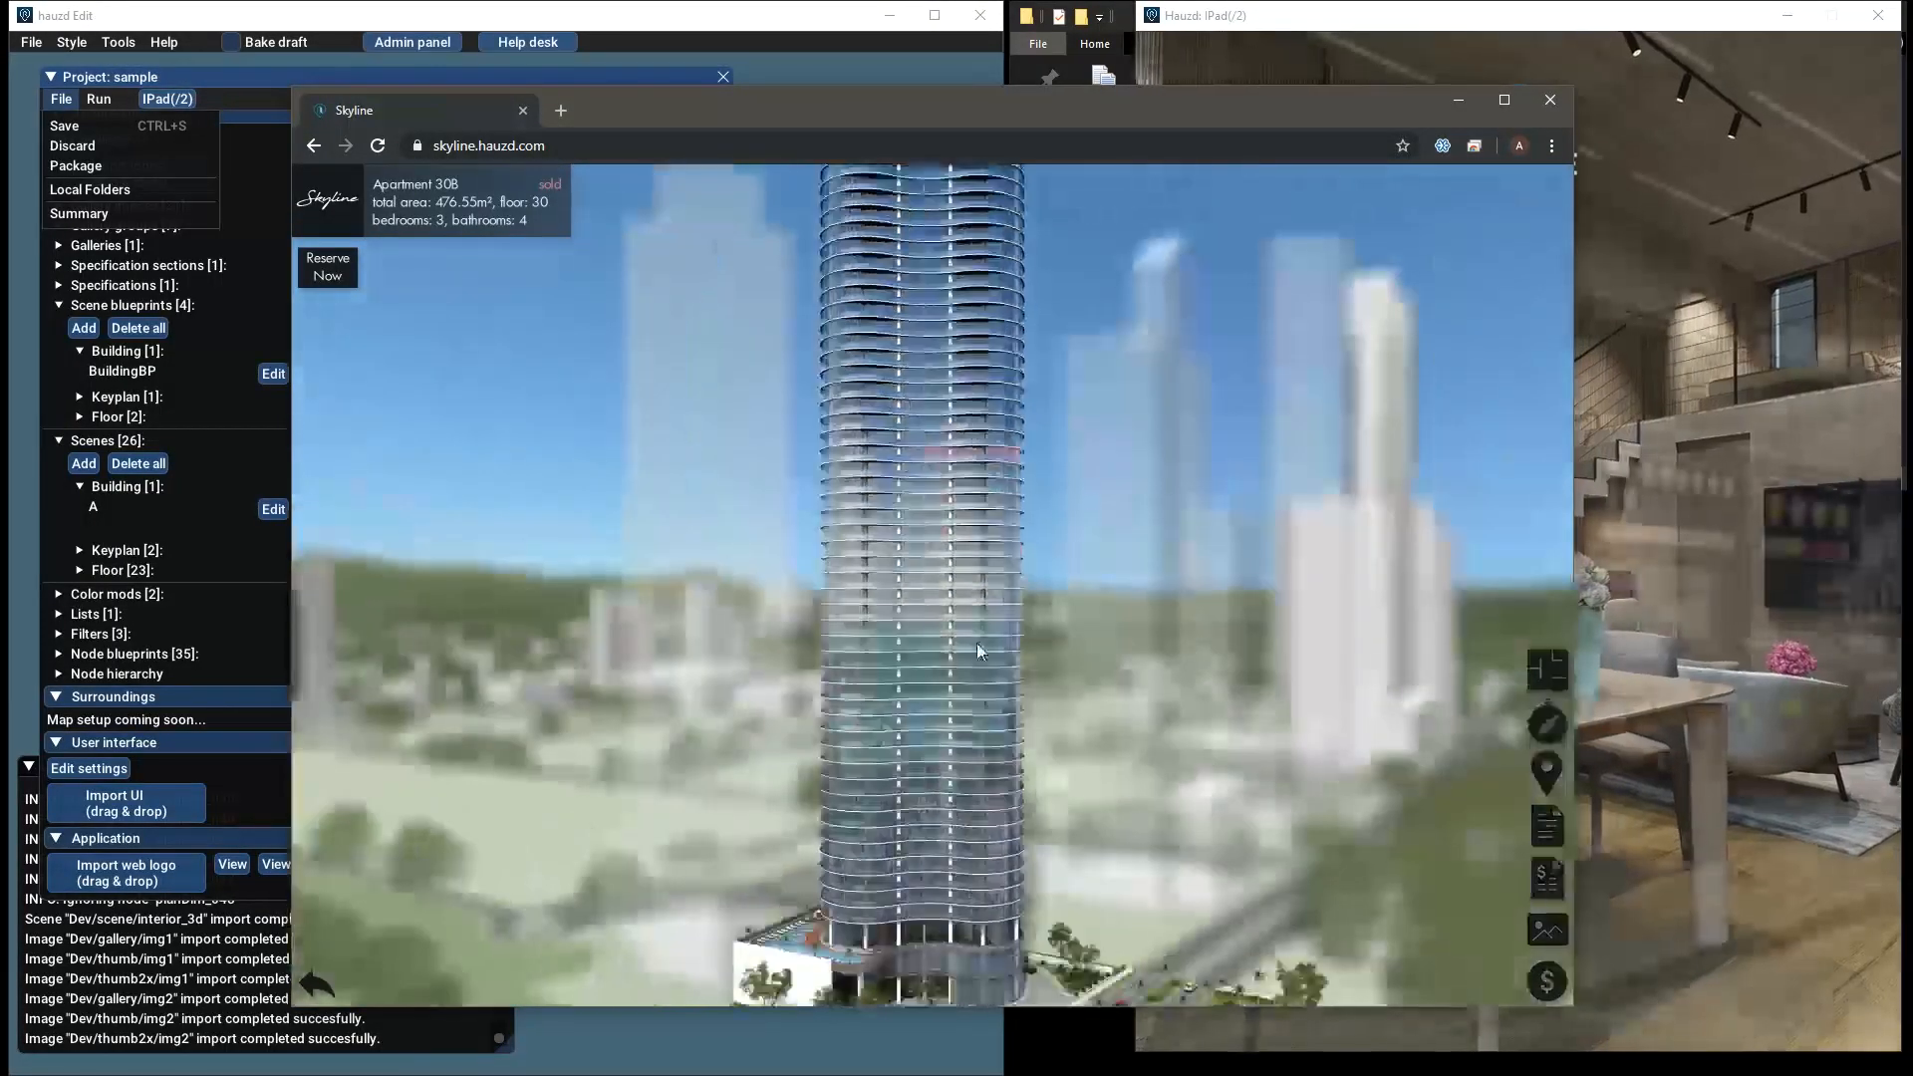
scroll(919, 866, "up", 5)
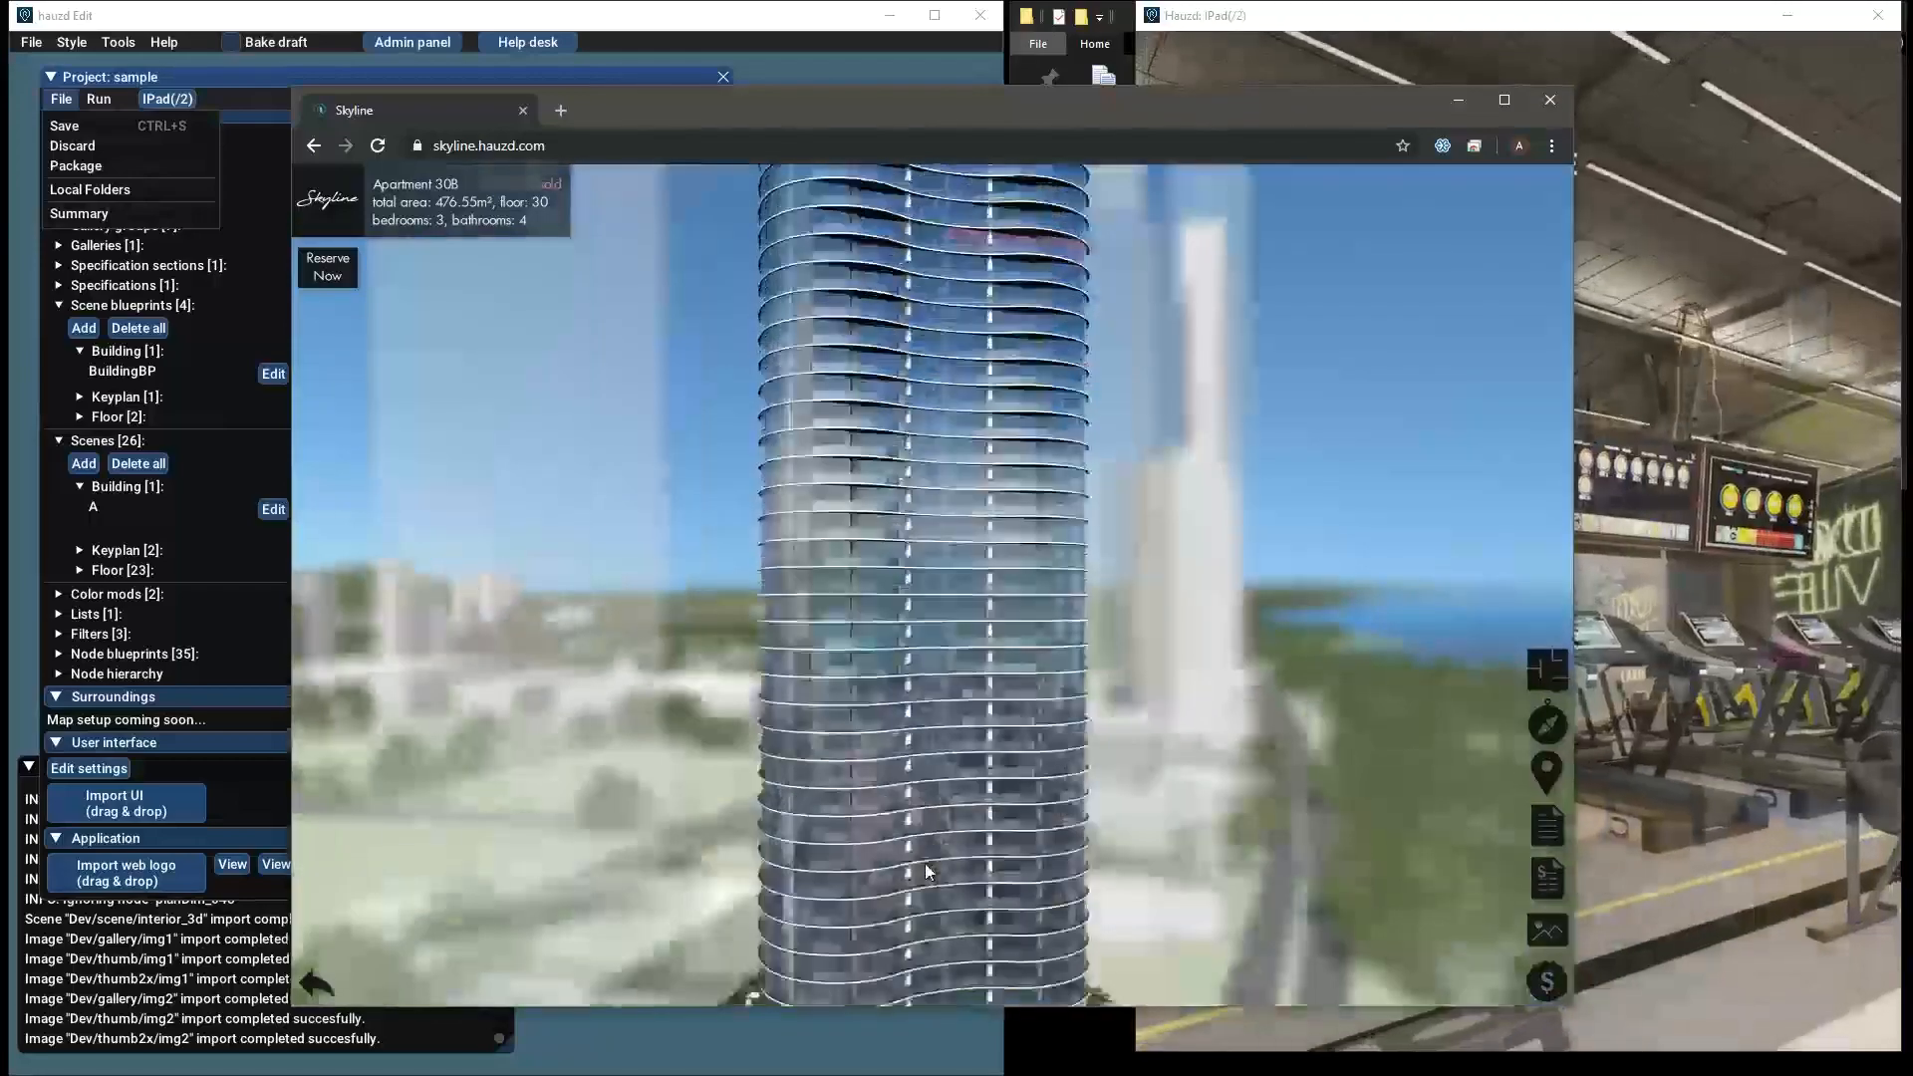
left_click_drag(925, 853, 977, 505)
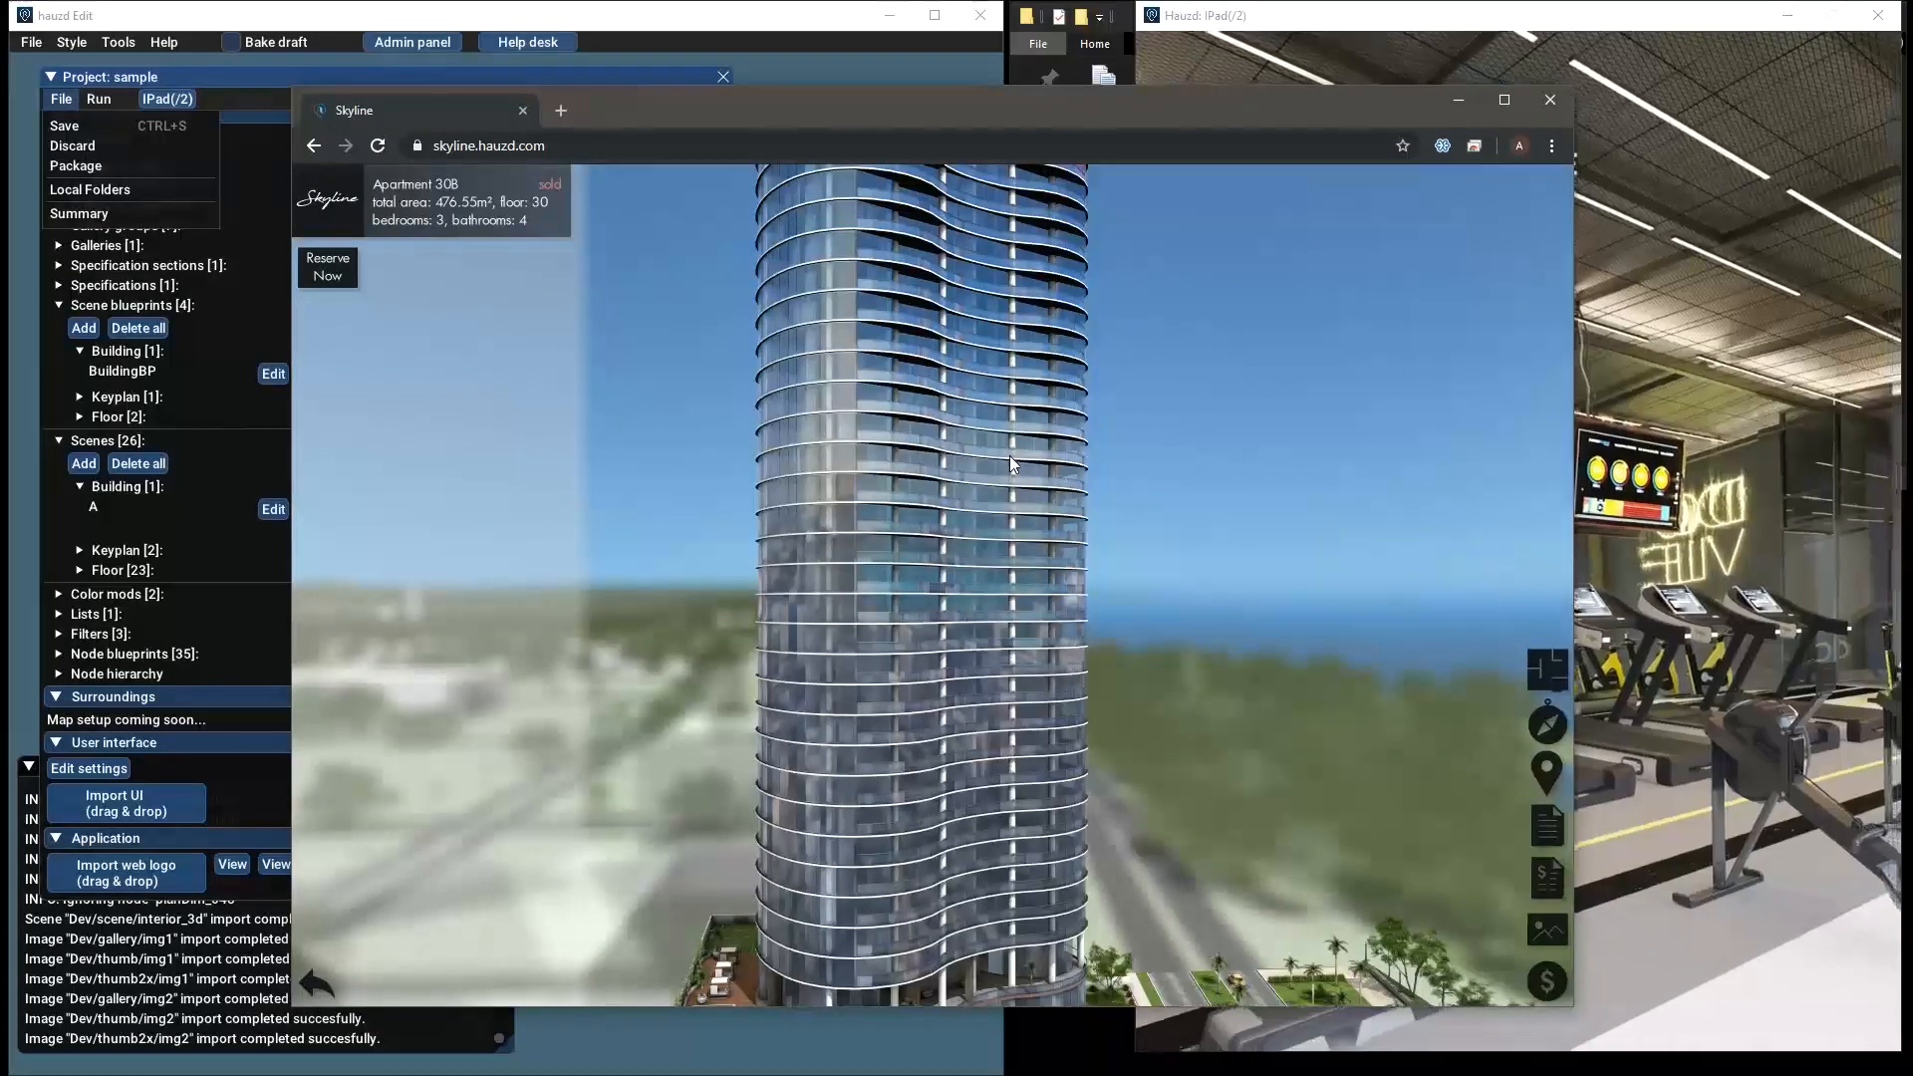
left_click_drag(997, 486, 871, 636)
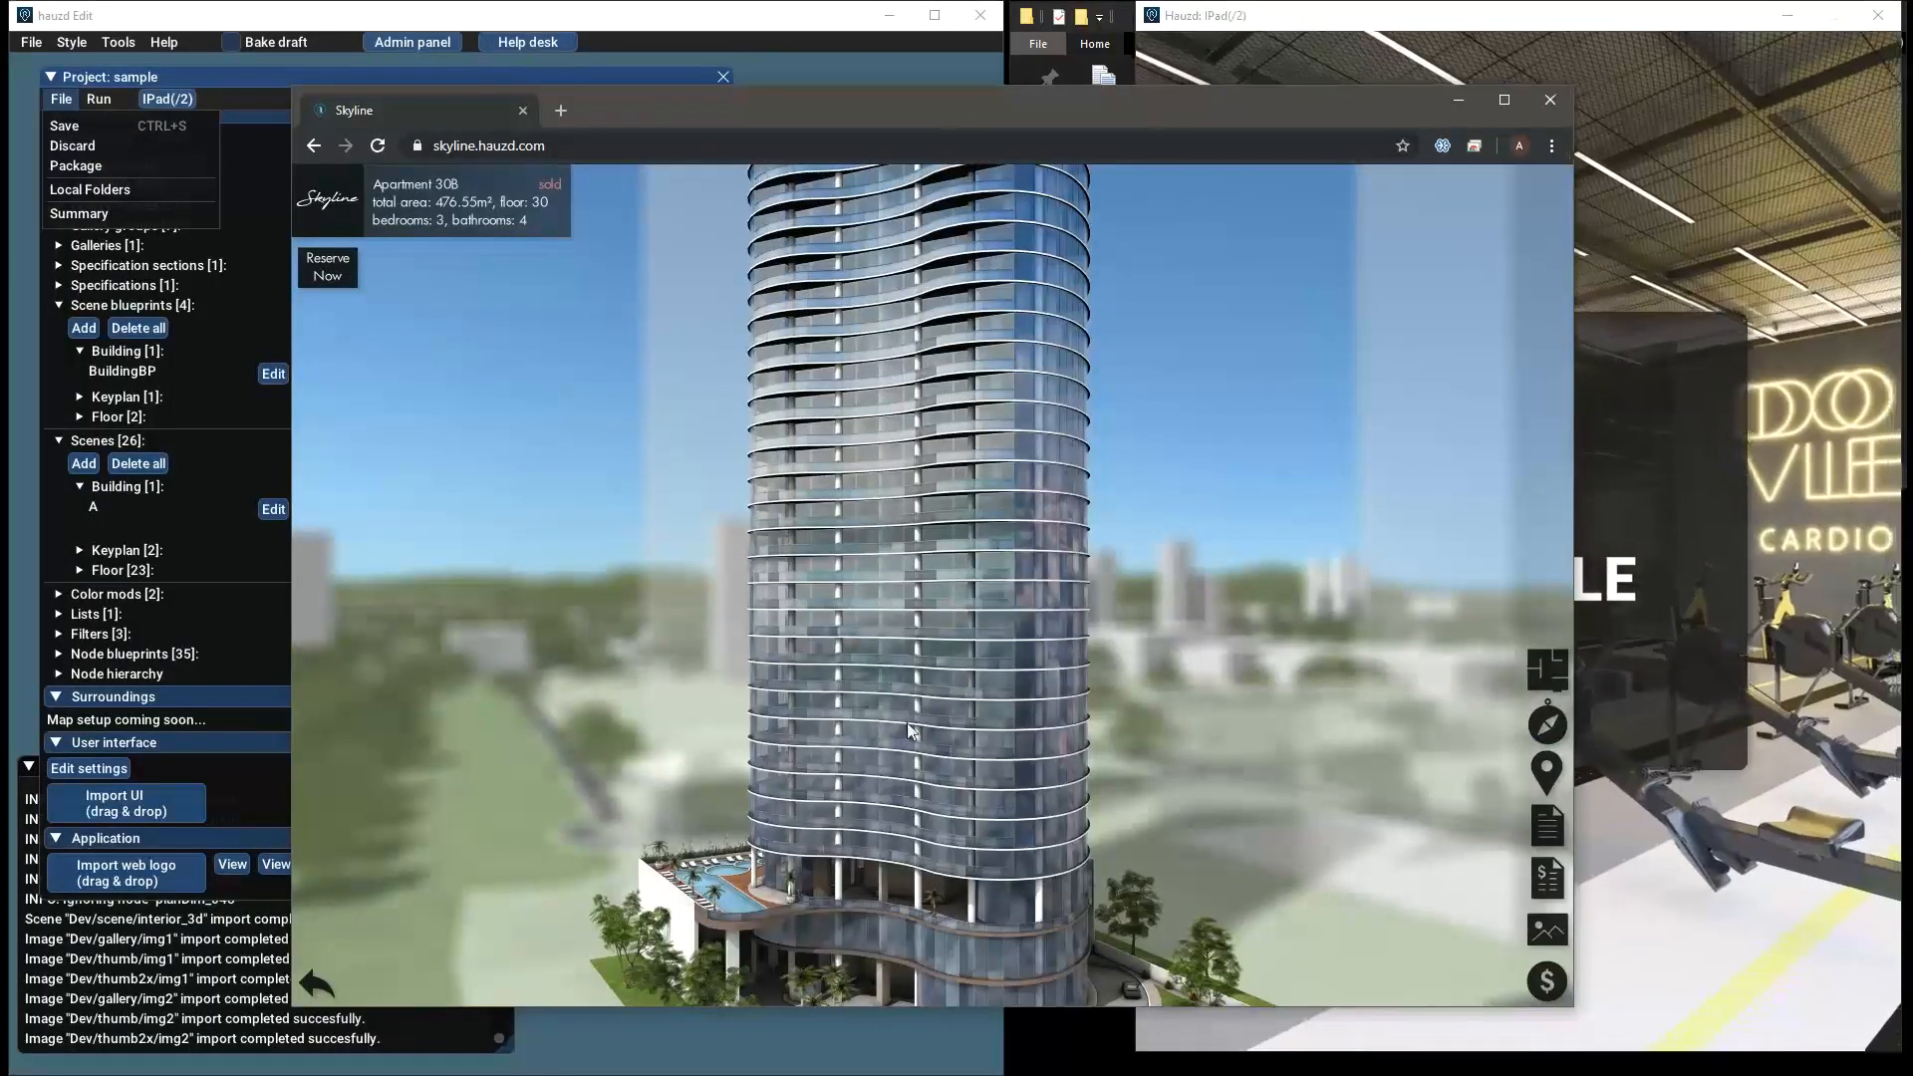
left_click_drag(961, 715, 994, 721)
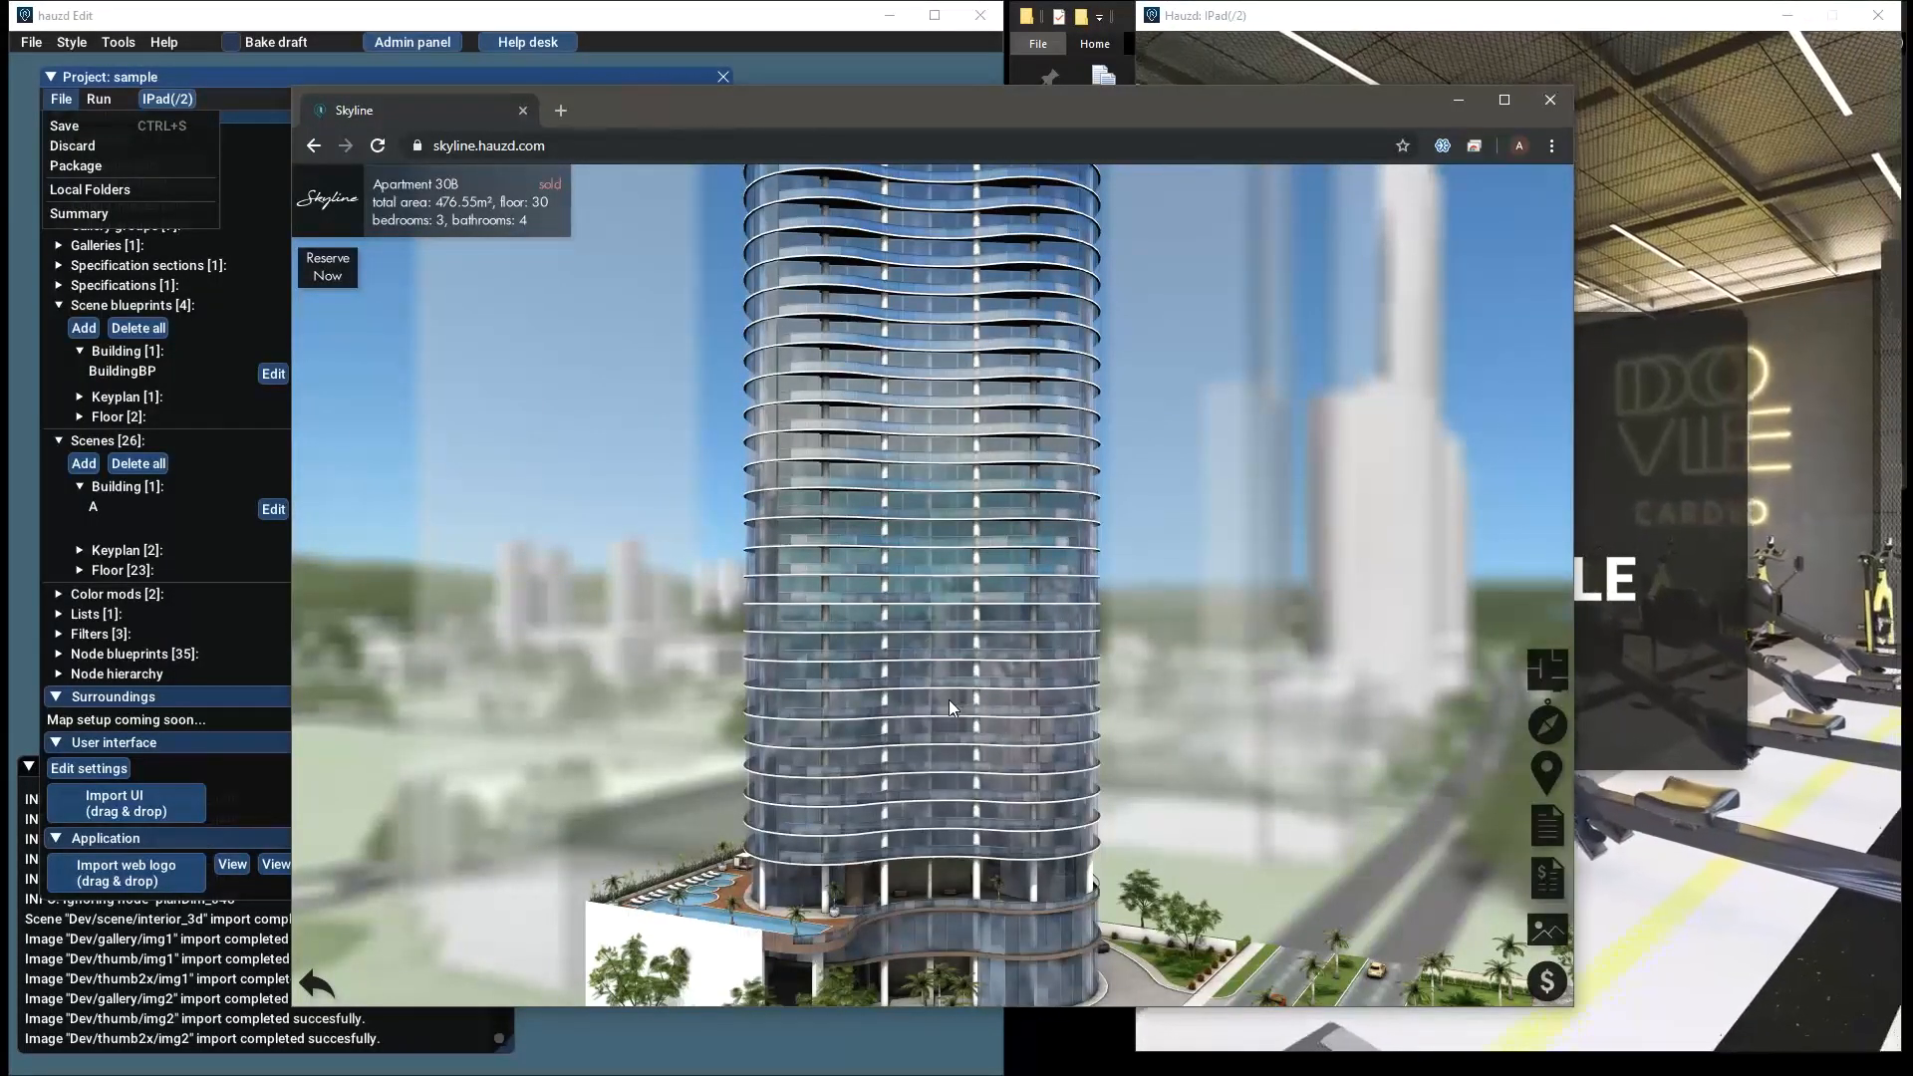
mouse_move(923, 689)
left_mouse_down()
mouse_move(959, 656)
mouse_move(965, 704)
mouse_move(1000, 729)
mouse_move(953, 666)
left_mouse_up()
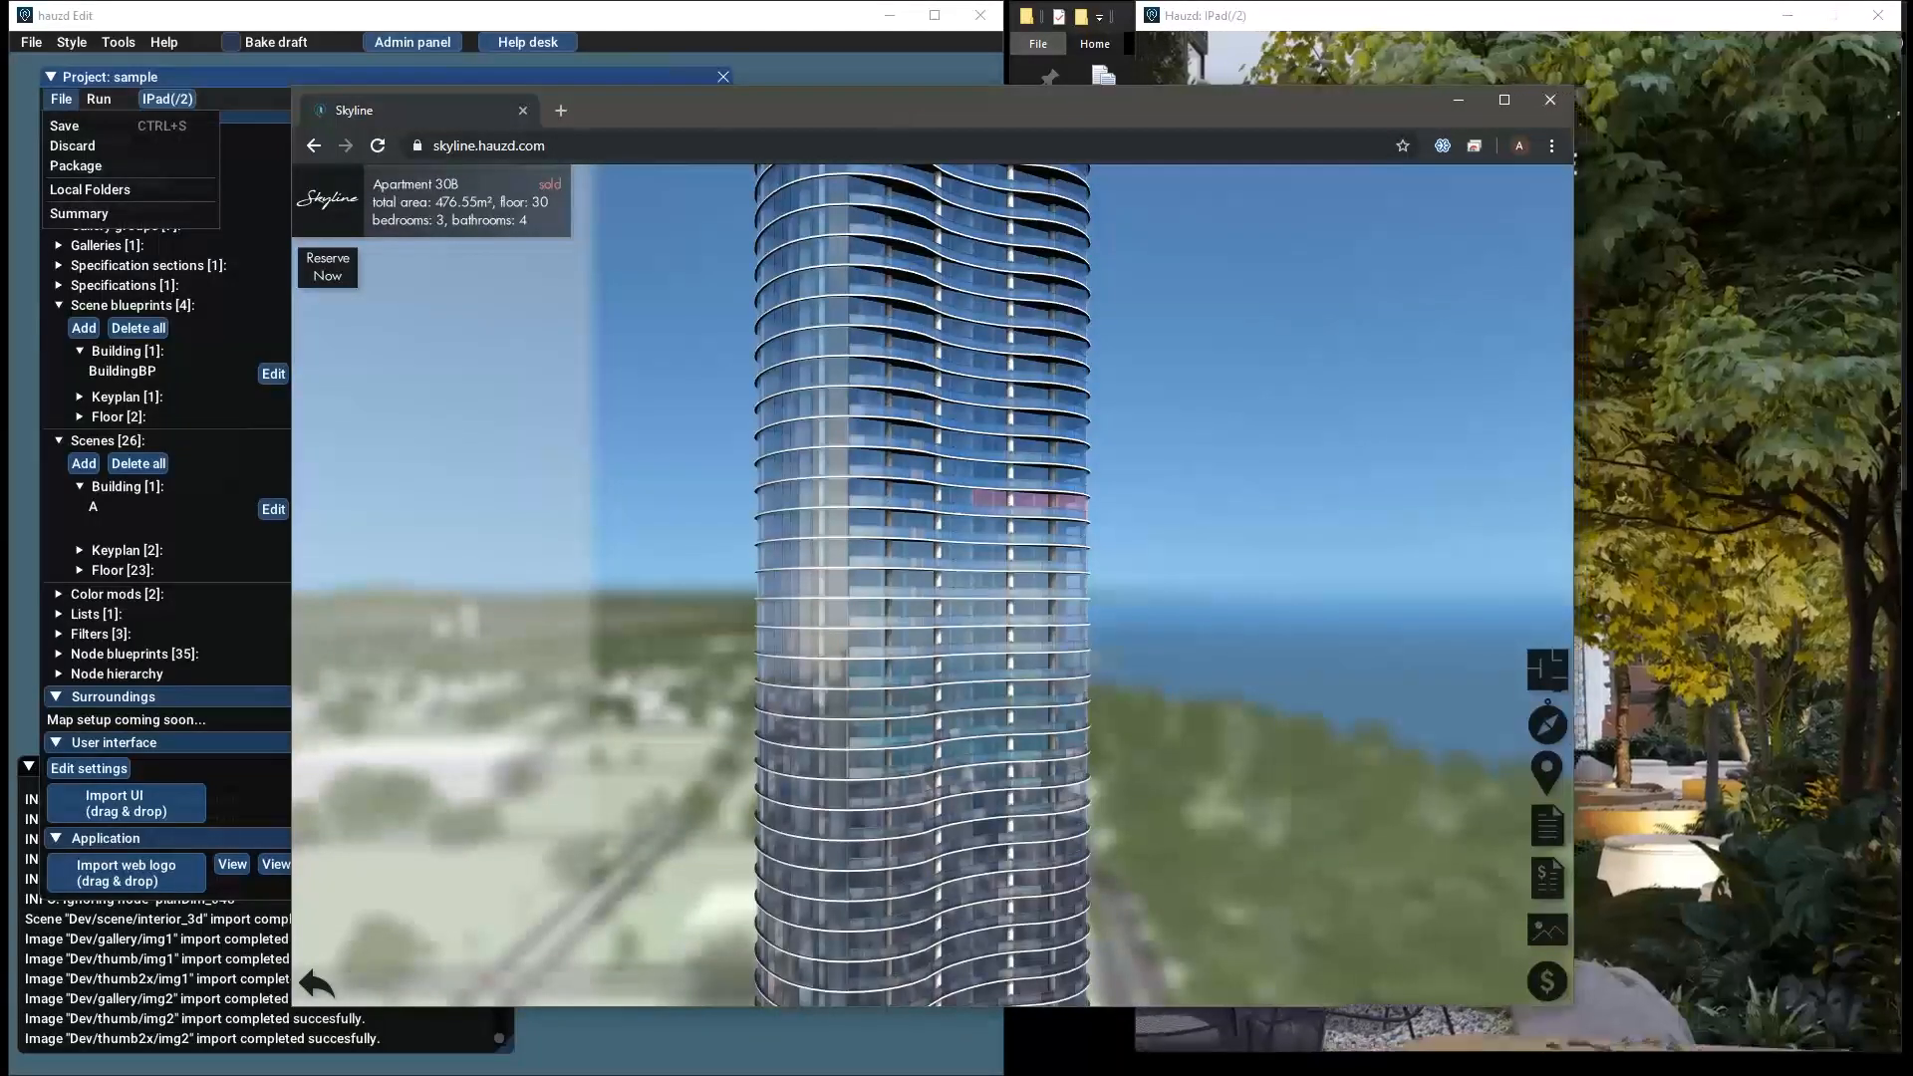
mouse_move(916, 647)
left_mouse_down()
mouse_move(726, 622)
mouse_move(735, 637)
mouse_move(875, 562)
mouse_move(840, 673)
mouse_move(910, 483)
mouse_move(889, 642)
left_mouse_up()
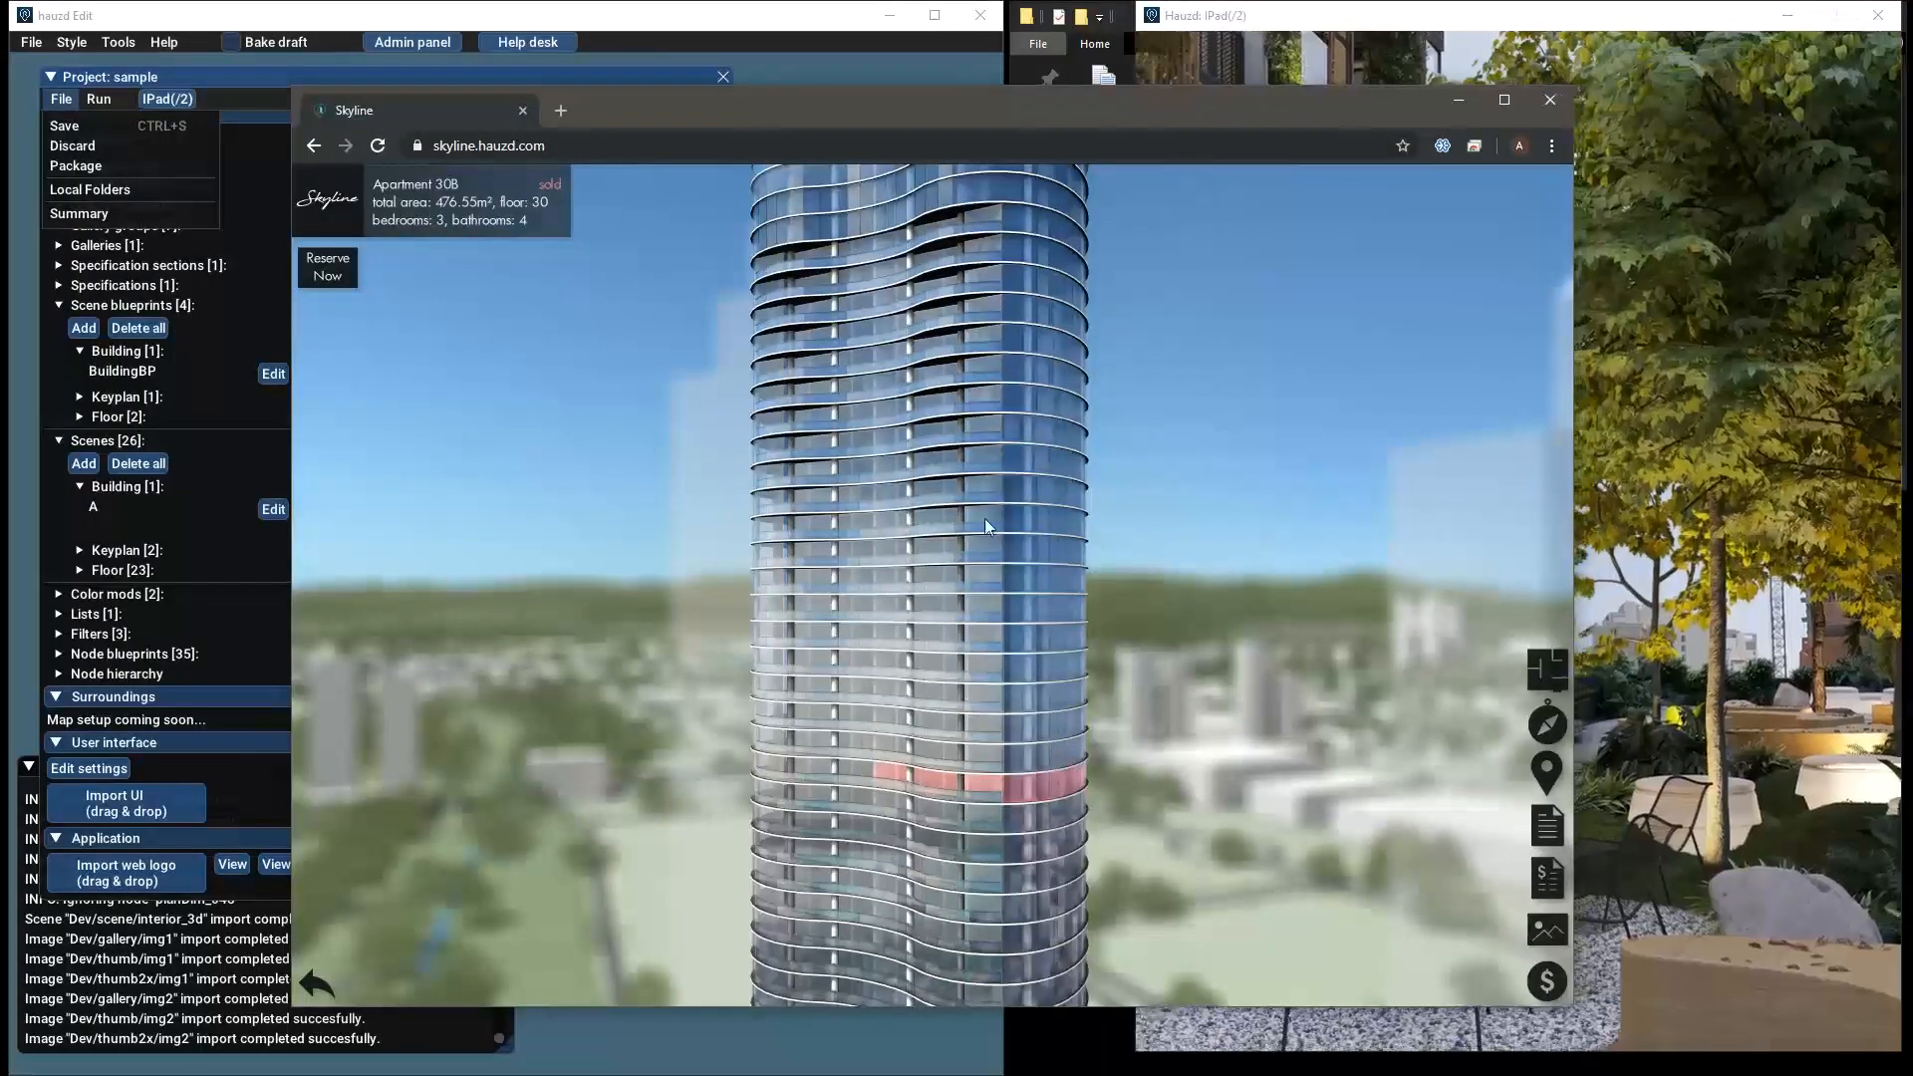
left_click_drag(1001, 606, 1054, 502)
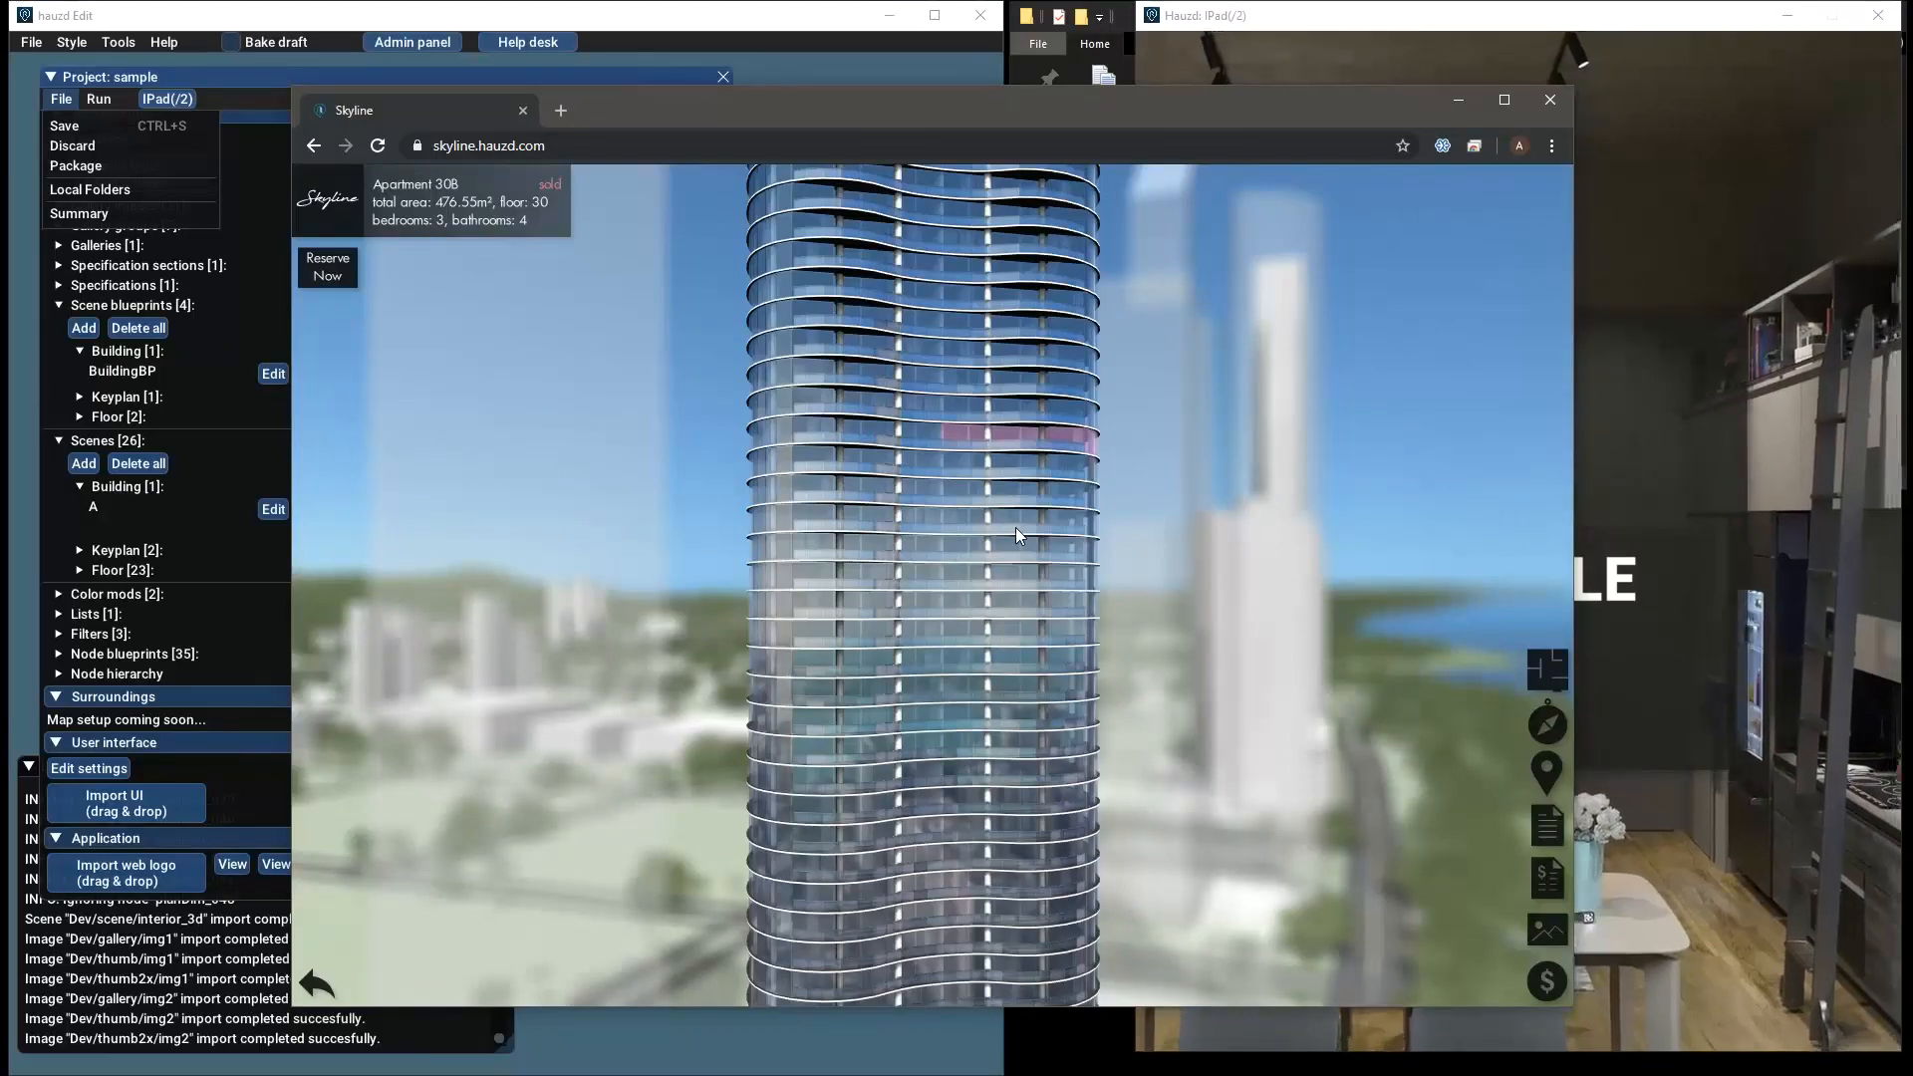
left_click_drag(1030, 516, 1043, 624)
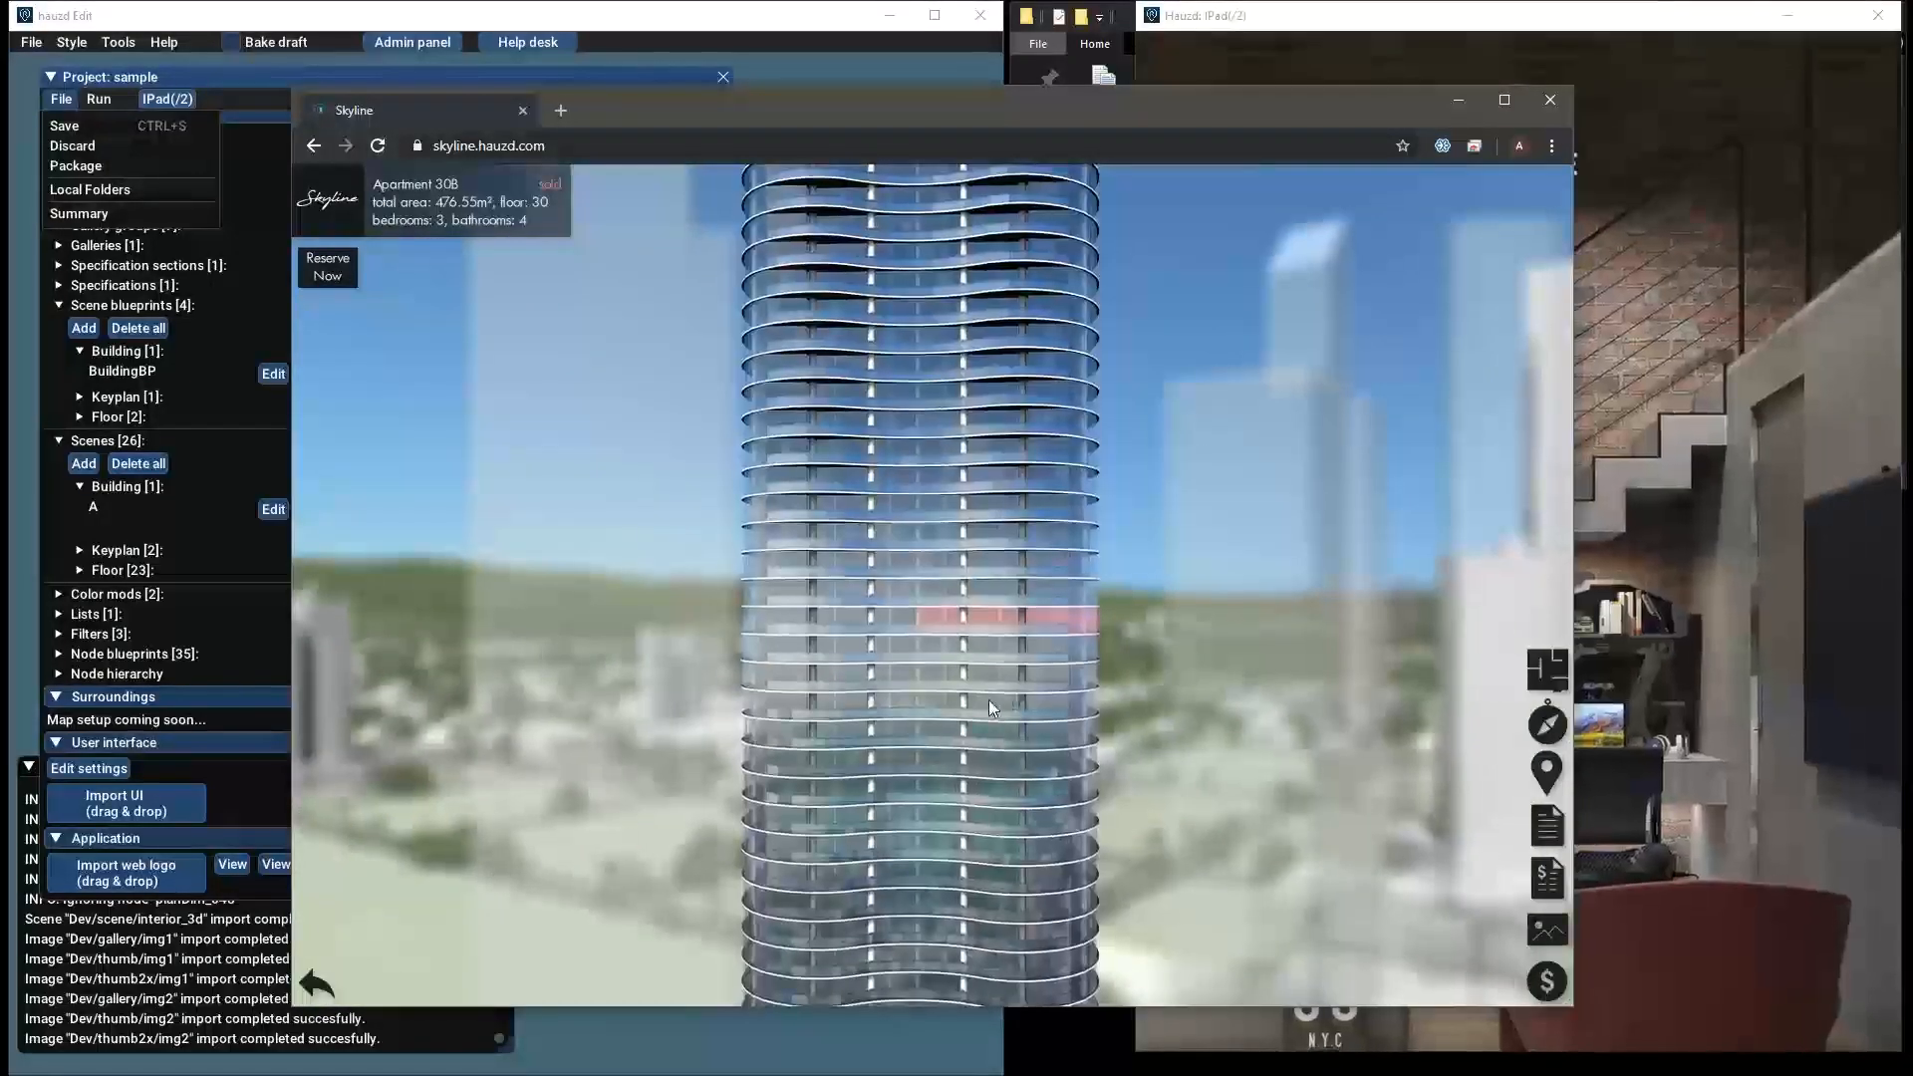
mouse_move(965, 684)
left_mouse_down()
mouse_move(990, 632)
mouse_move(977, 658)
left_mouse_up()
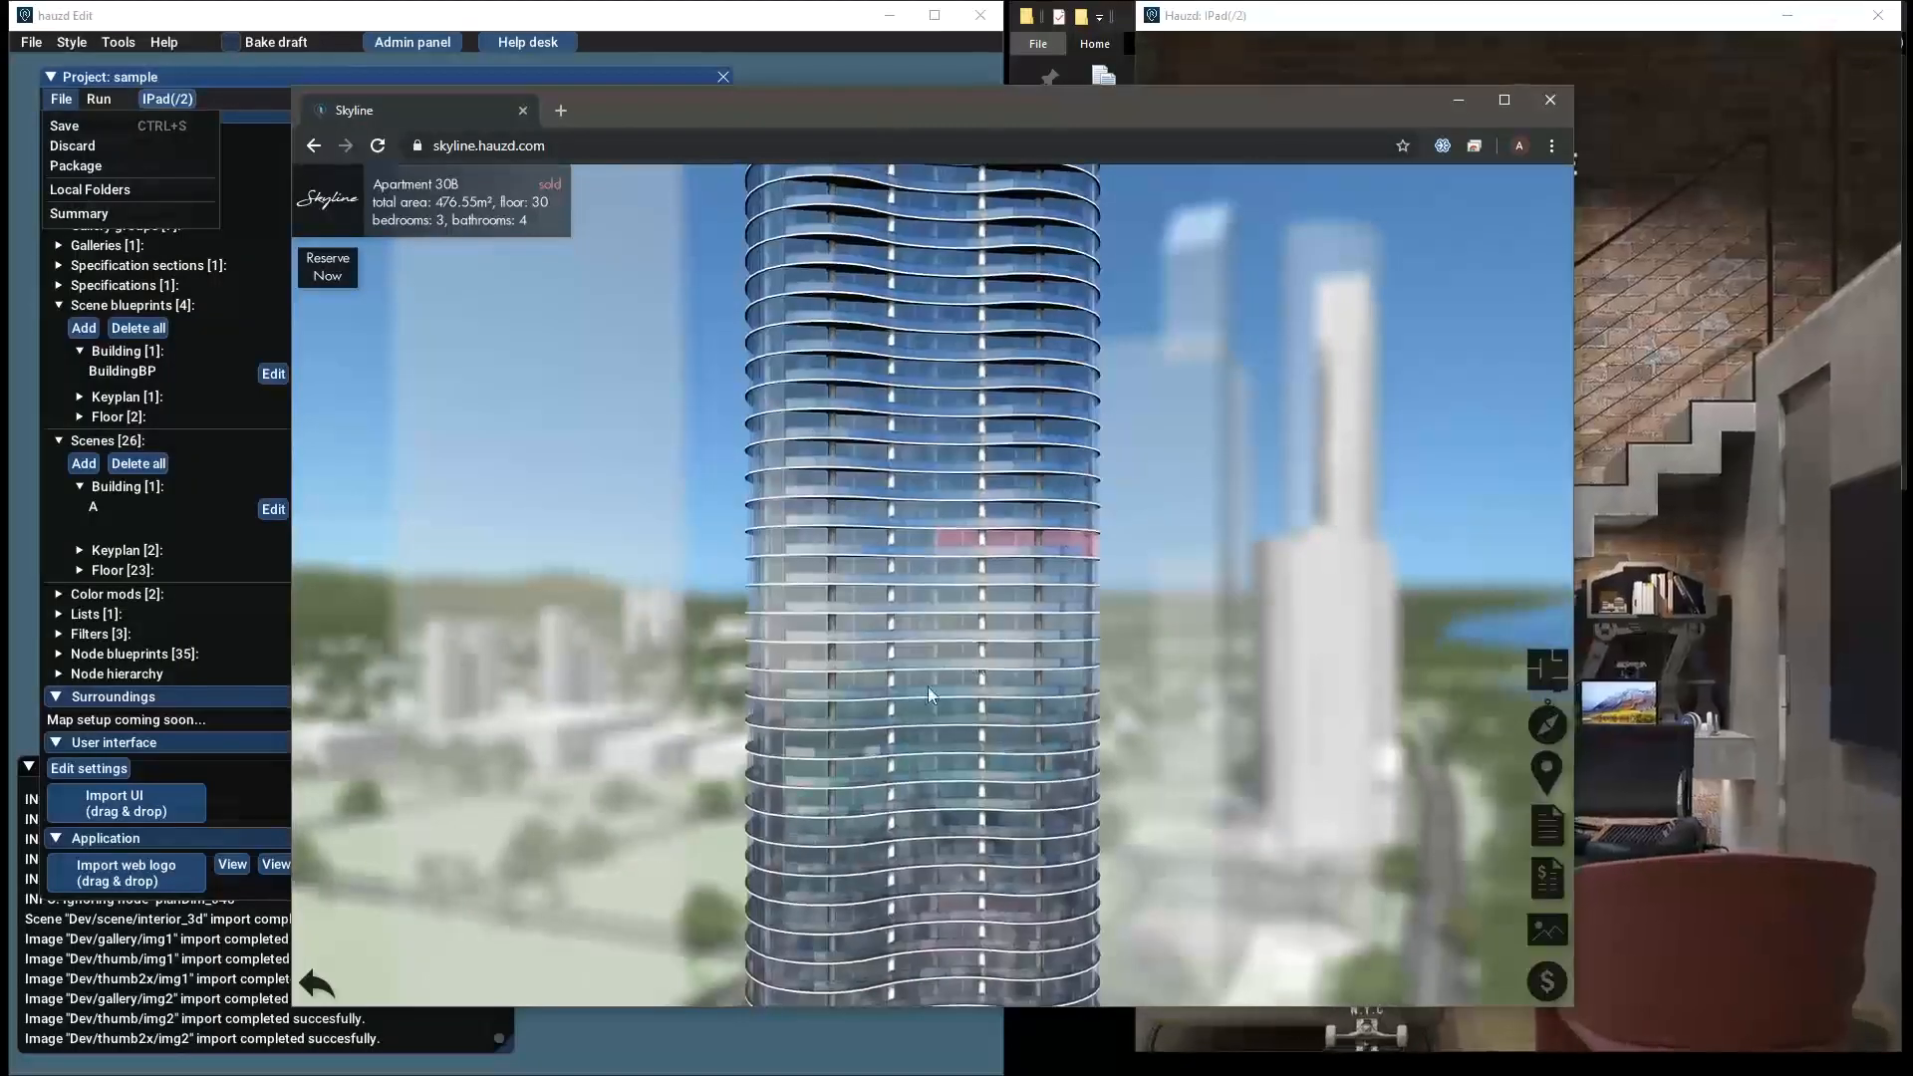
left_click_drag(949, 574, 984, 616)
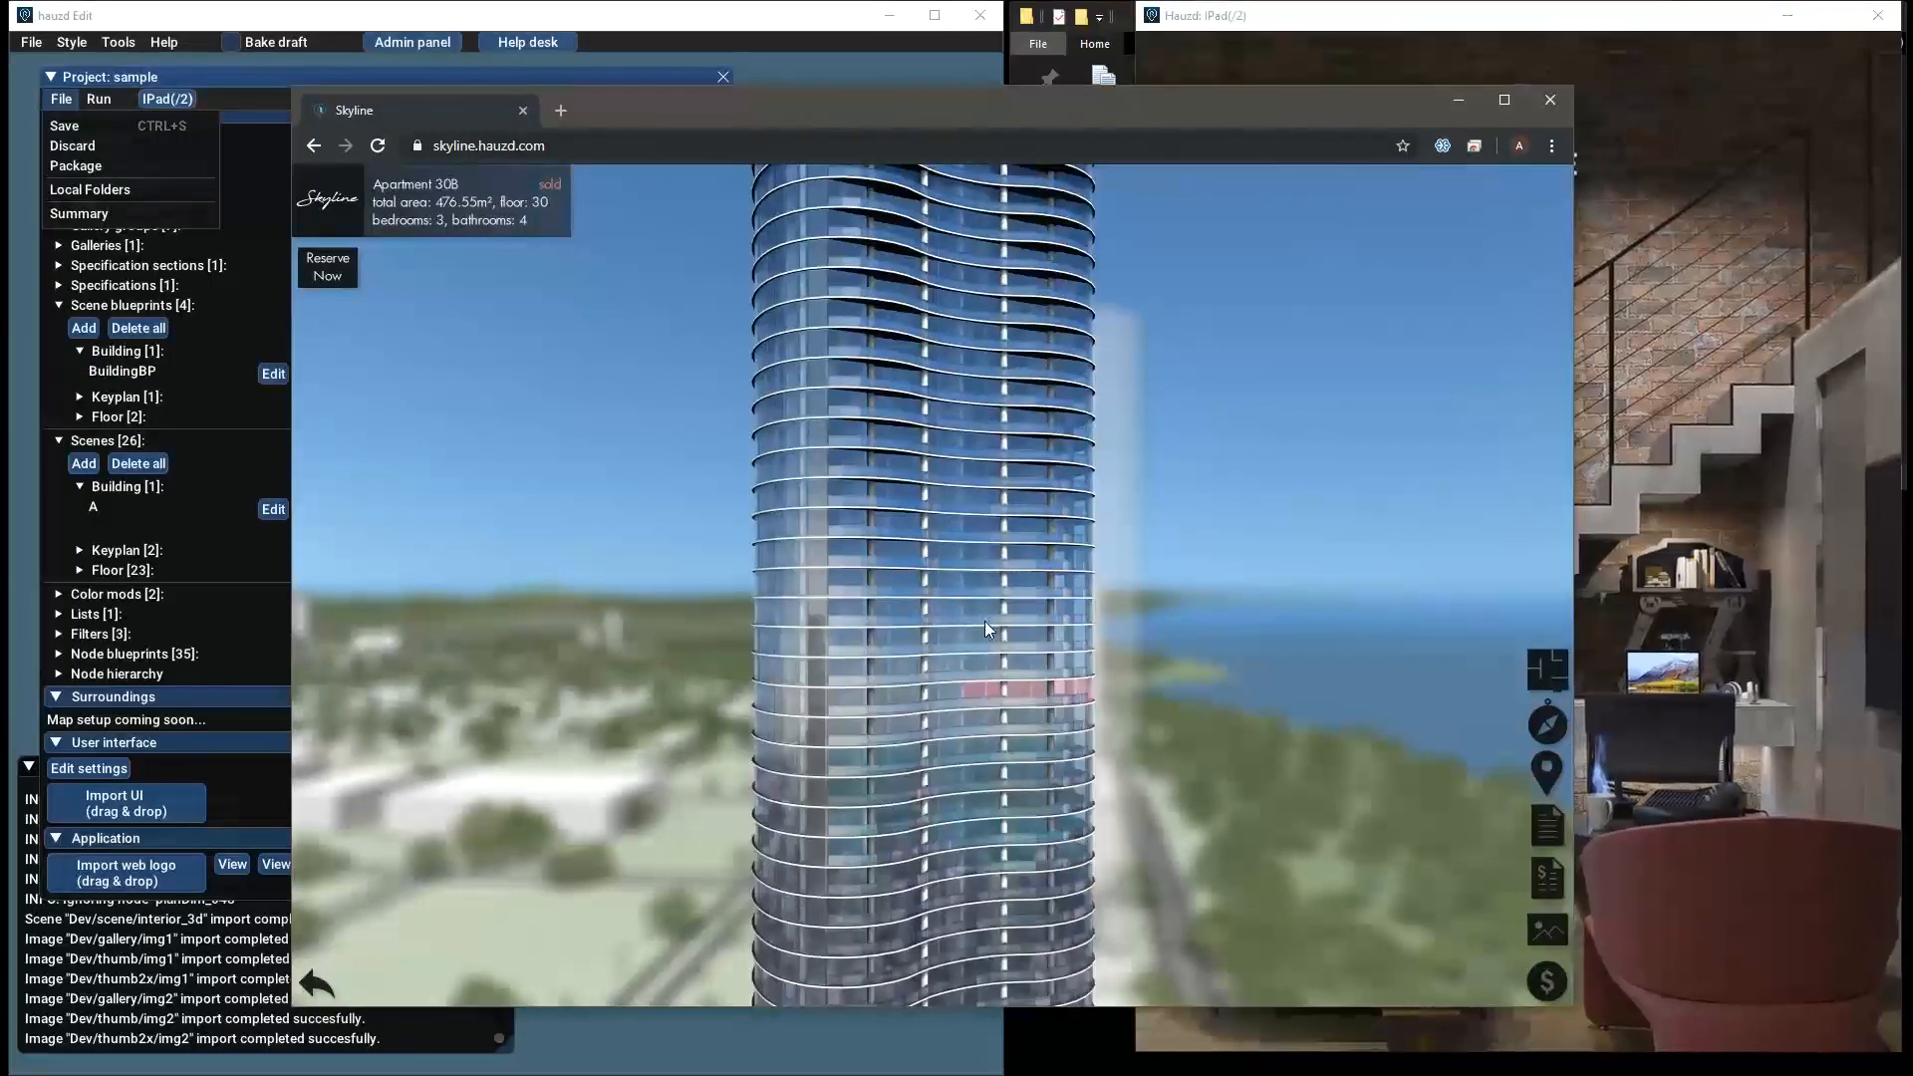
left_click_drag(995, 630, 936, 543)
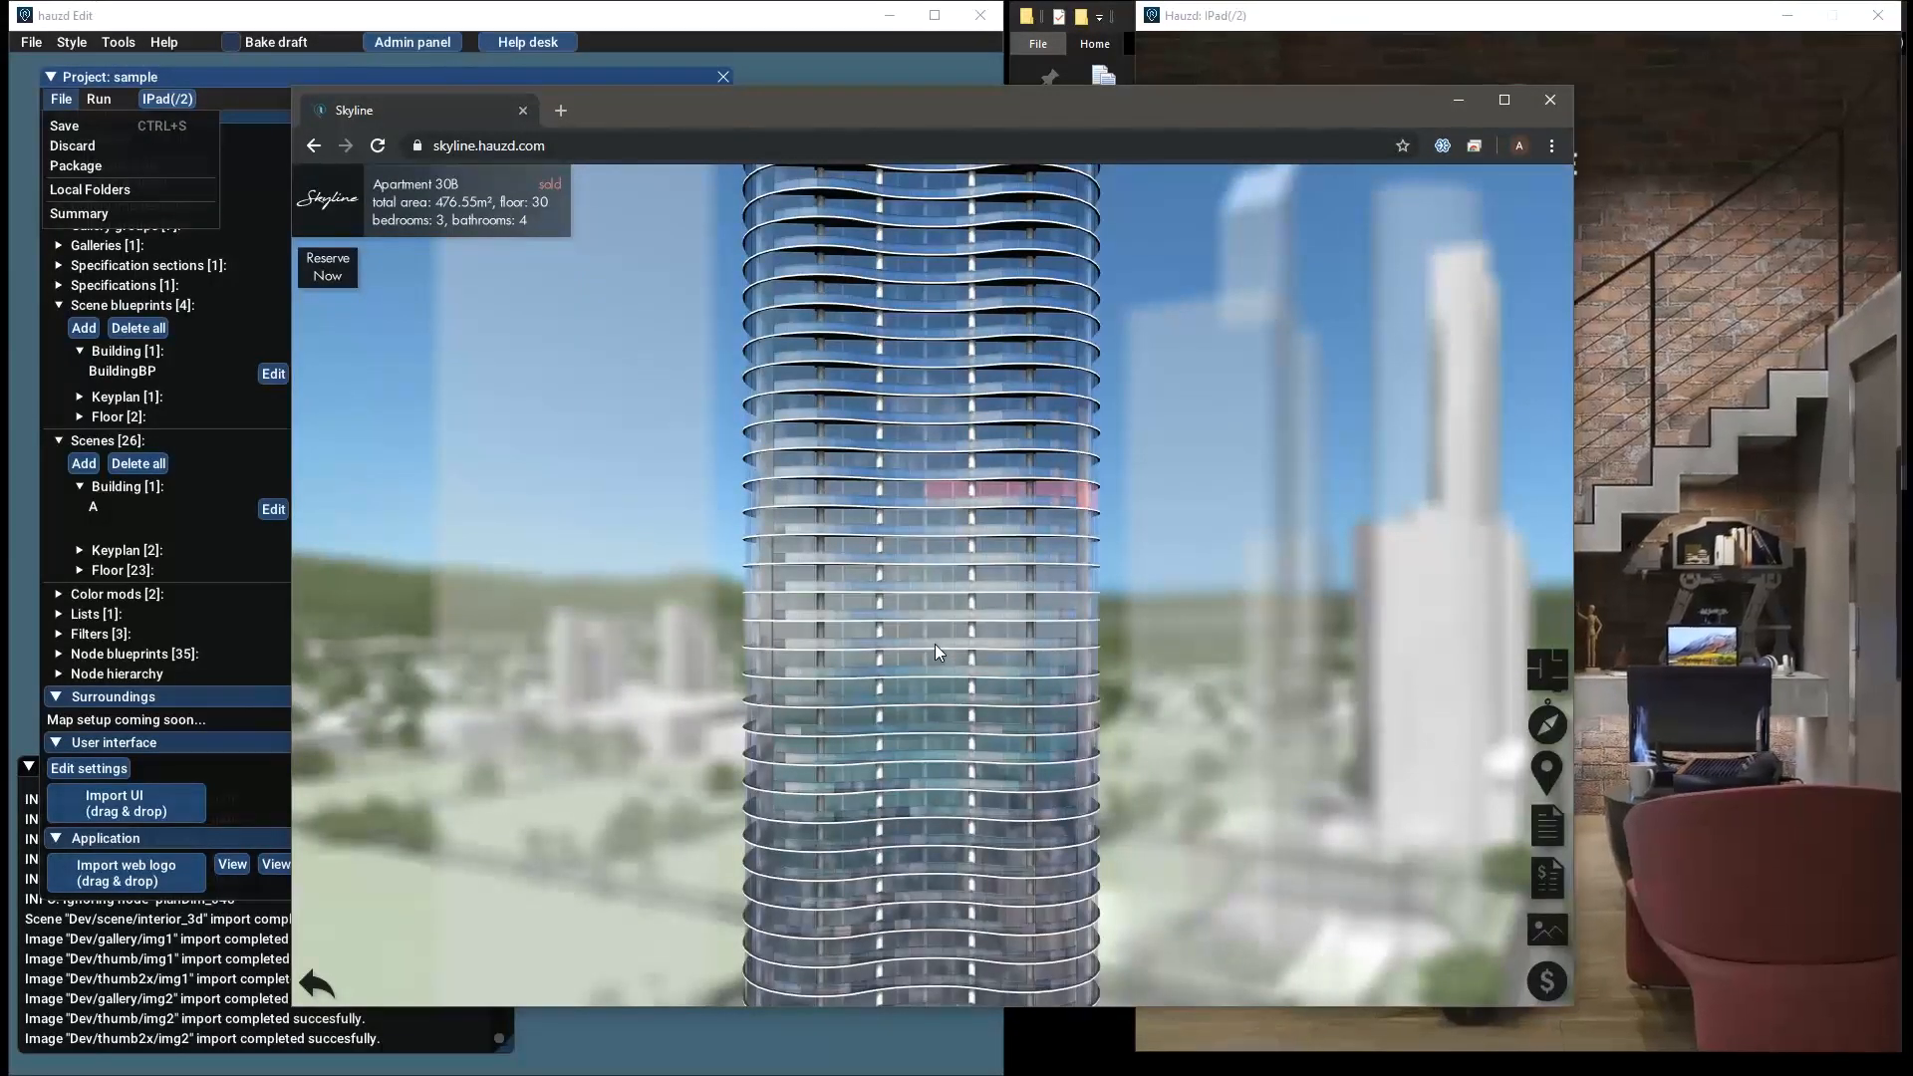
left_click_drag(943, 636, 923, 542)
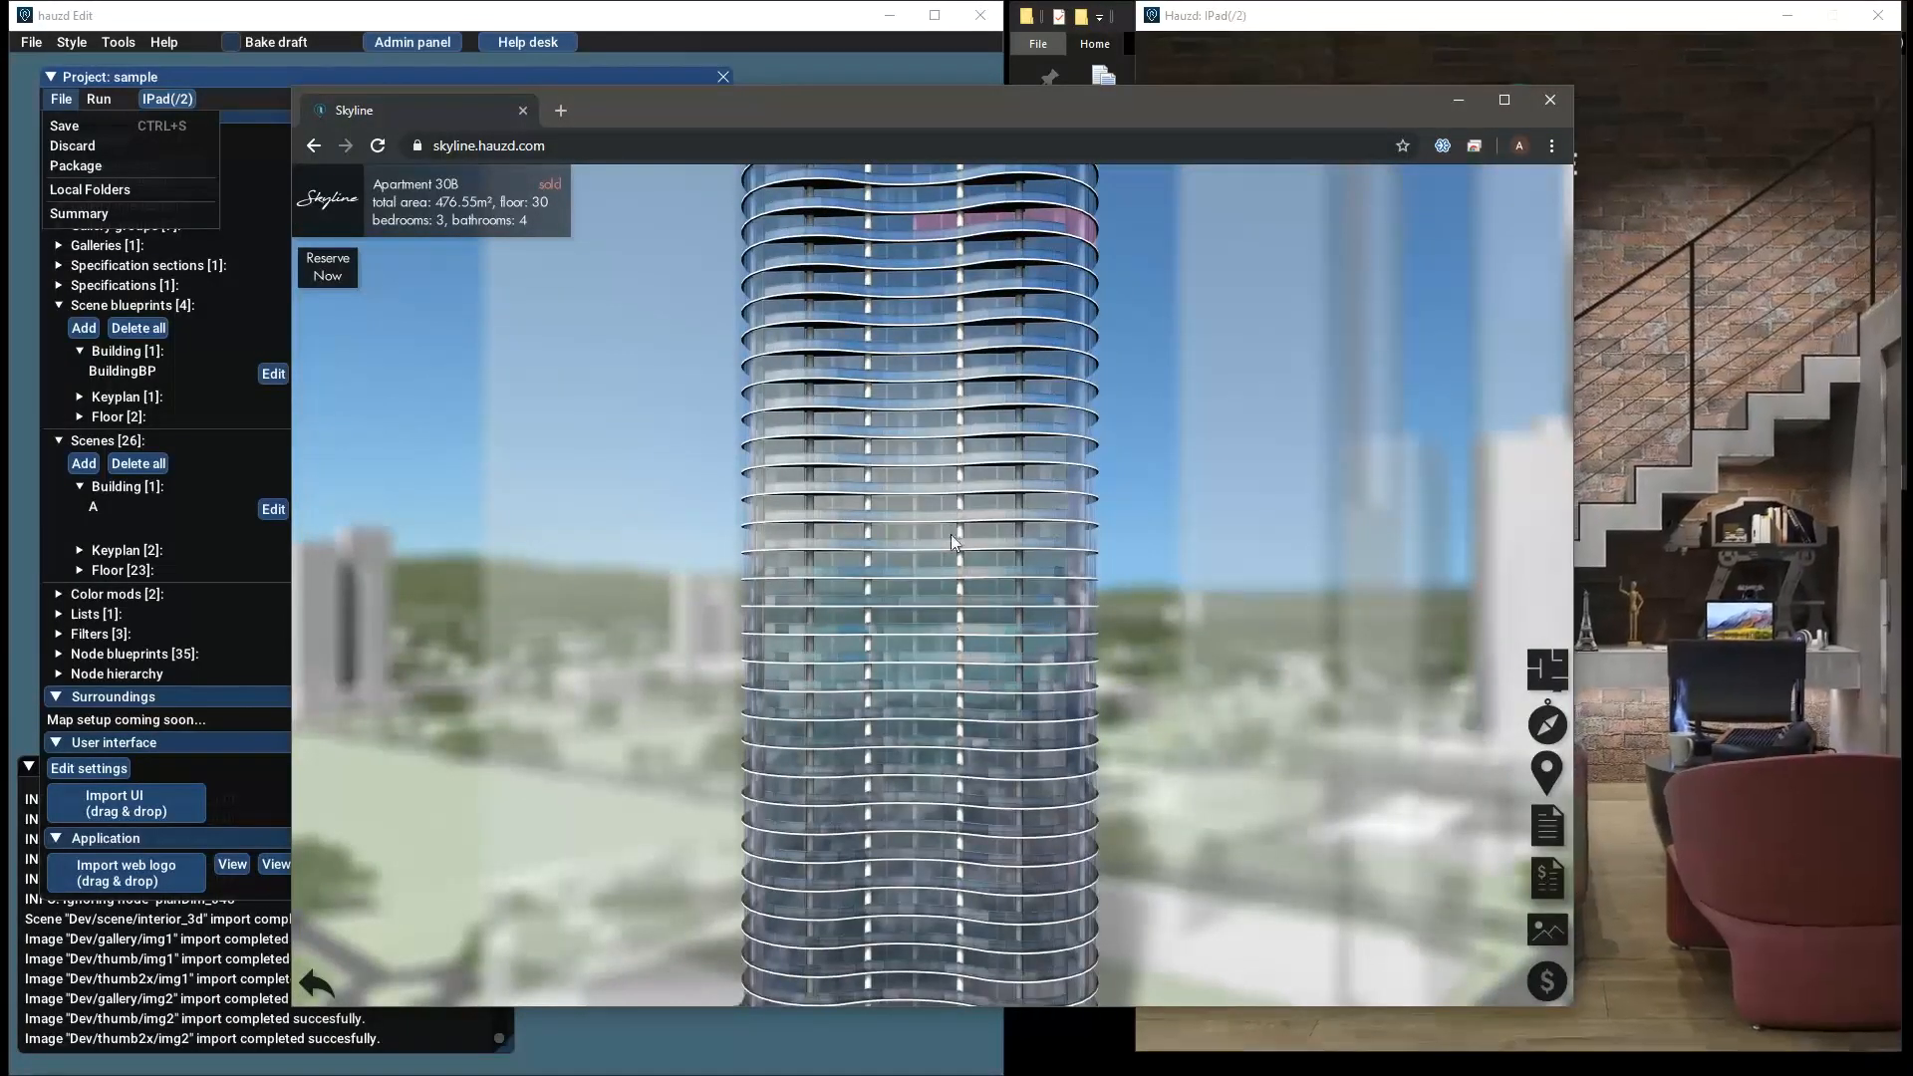
left_click_drag(951, 534, 952, 642)
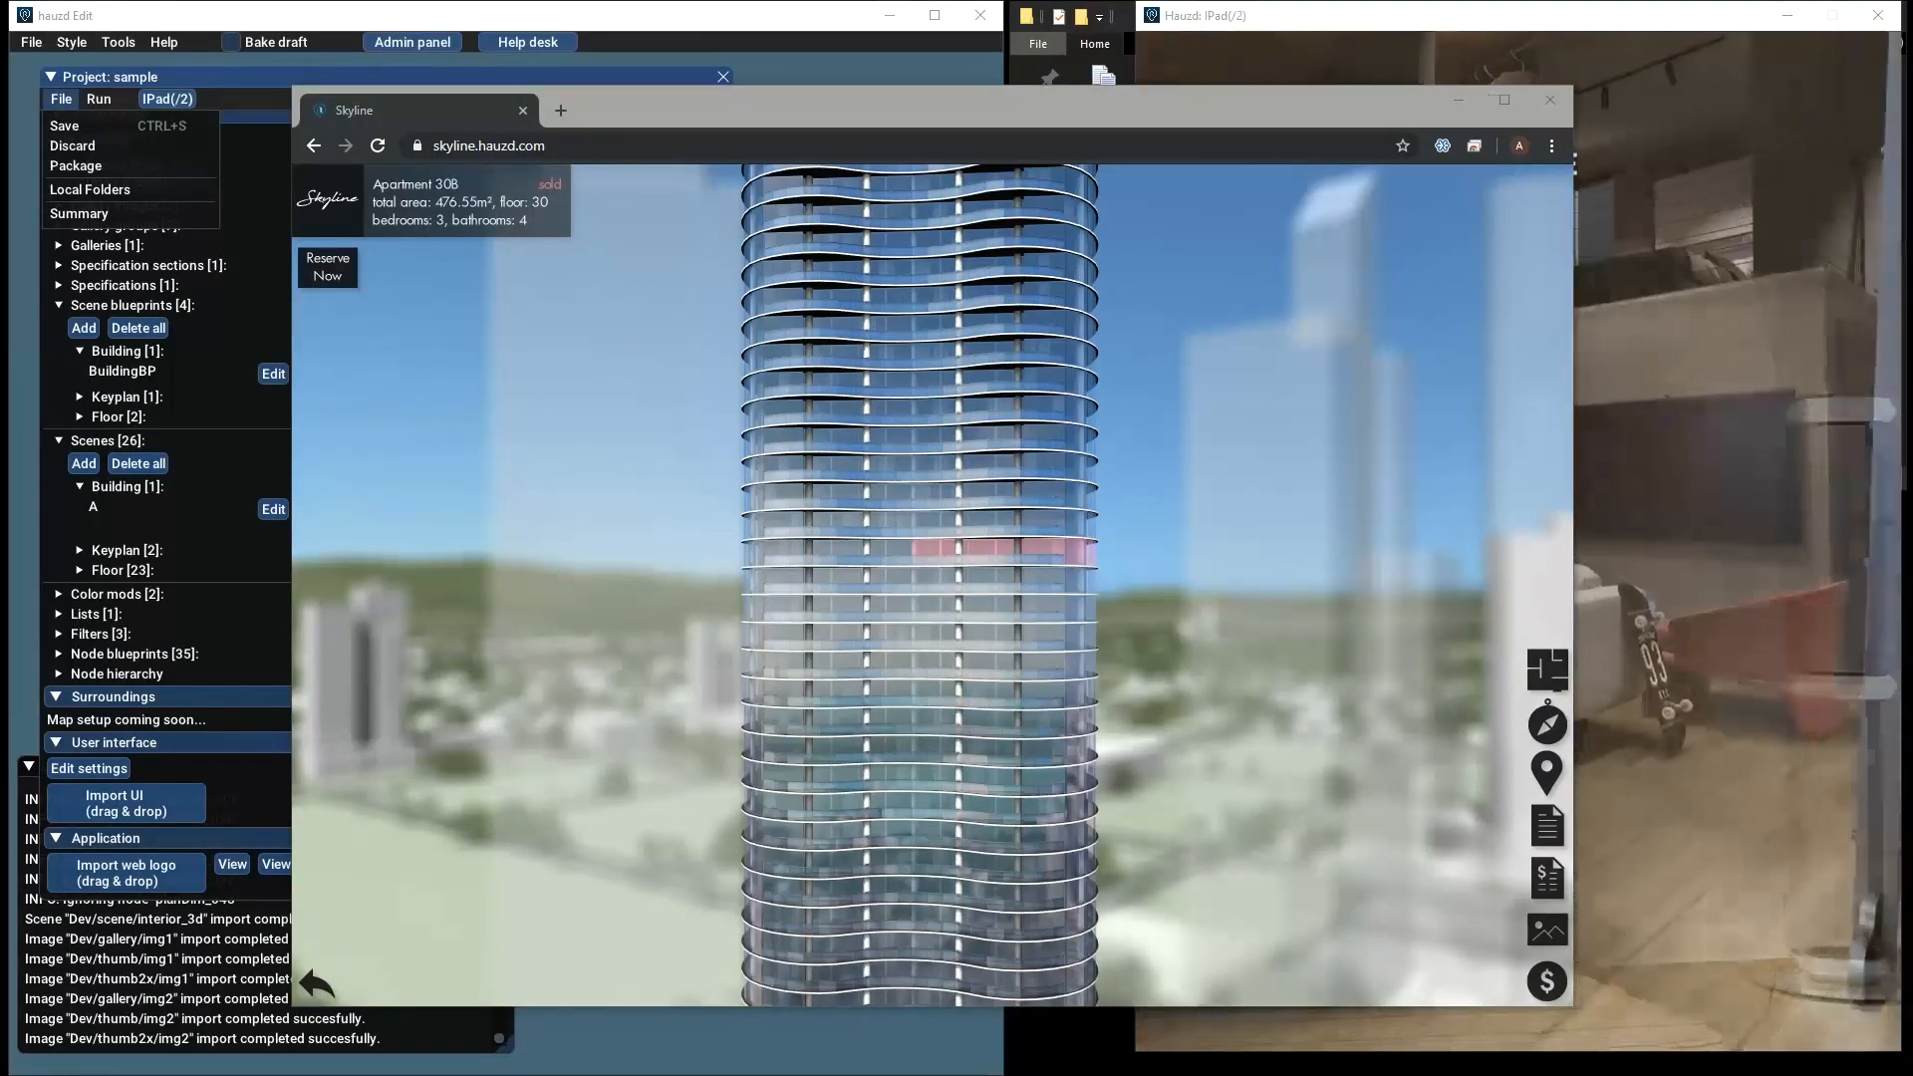
Reposition the browser window and examine the full tower and its balconies and glass facade up close from several sides
left_click_drag(827, 110, 695, 123)
left_click_drag(781, 546, 822, 577)
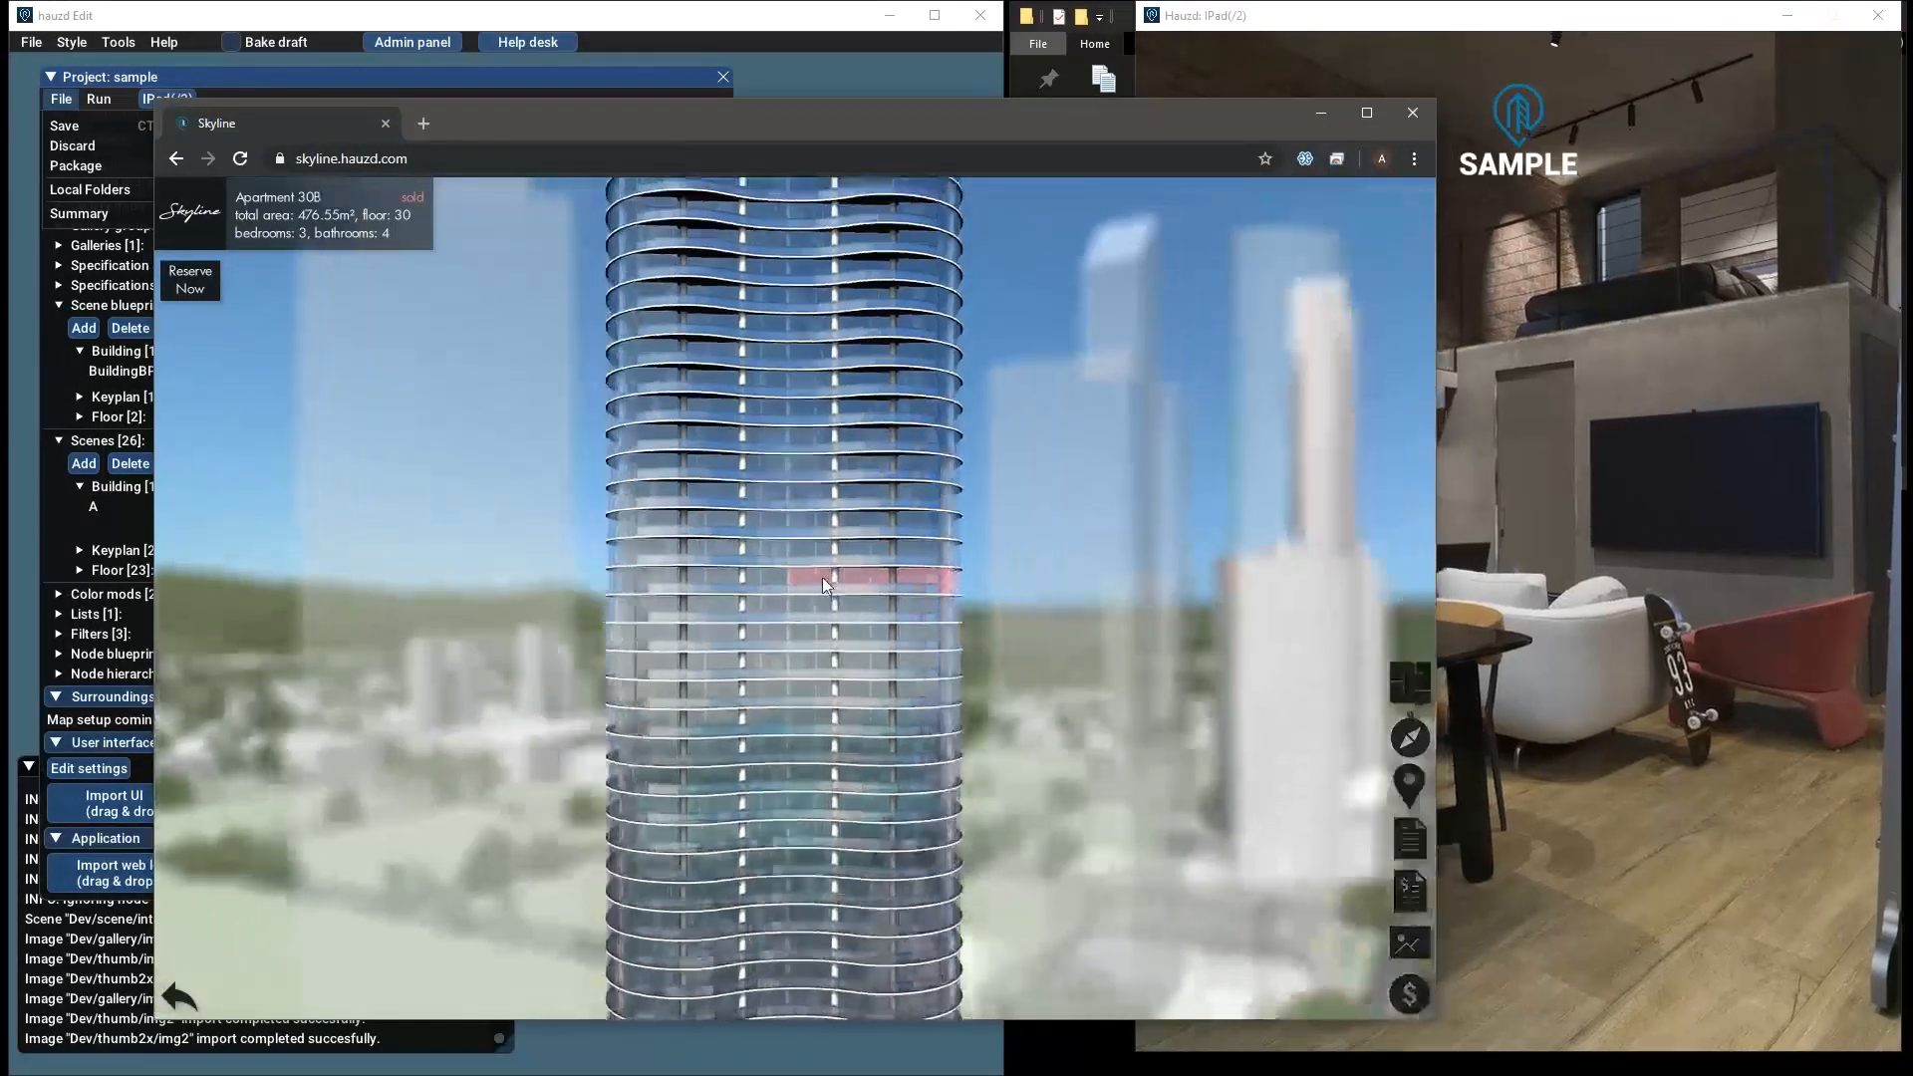
scroll(833, 568, "down", 3)
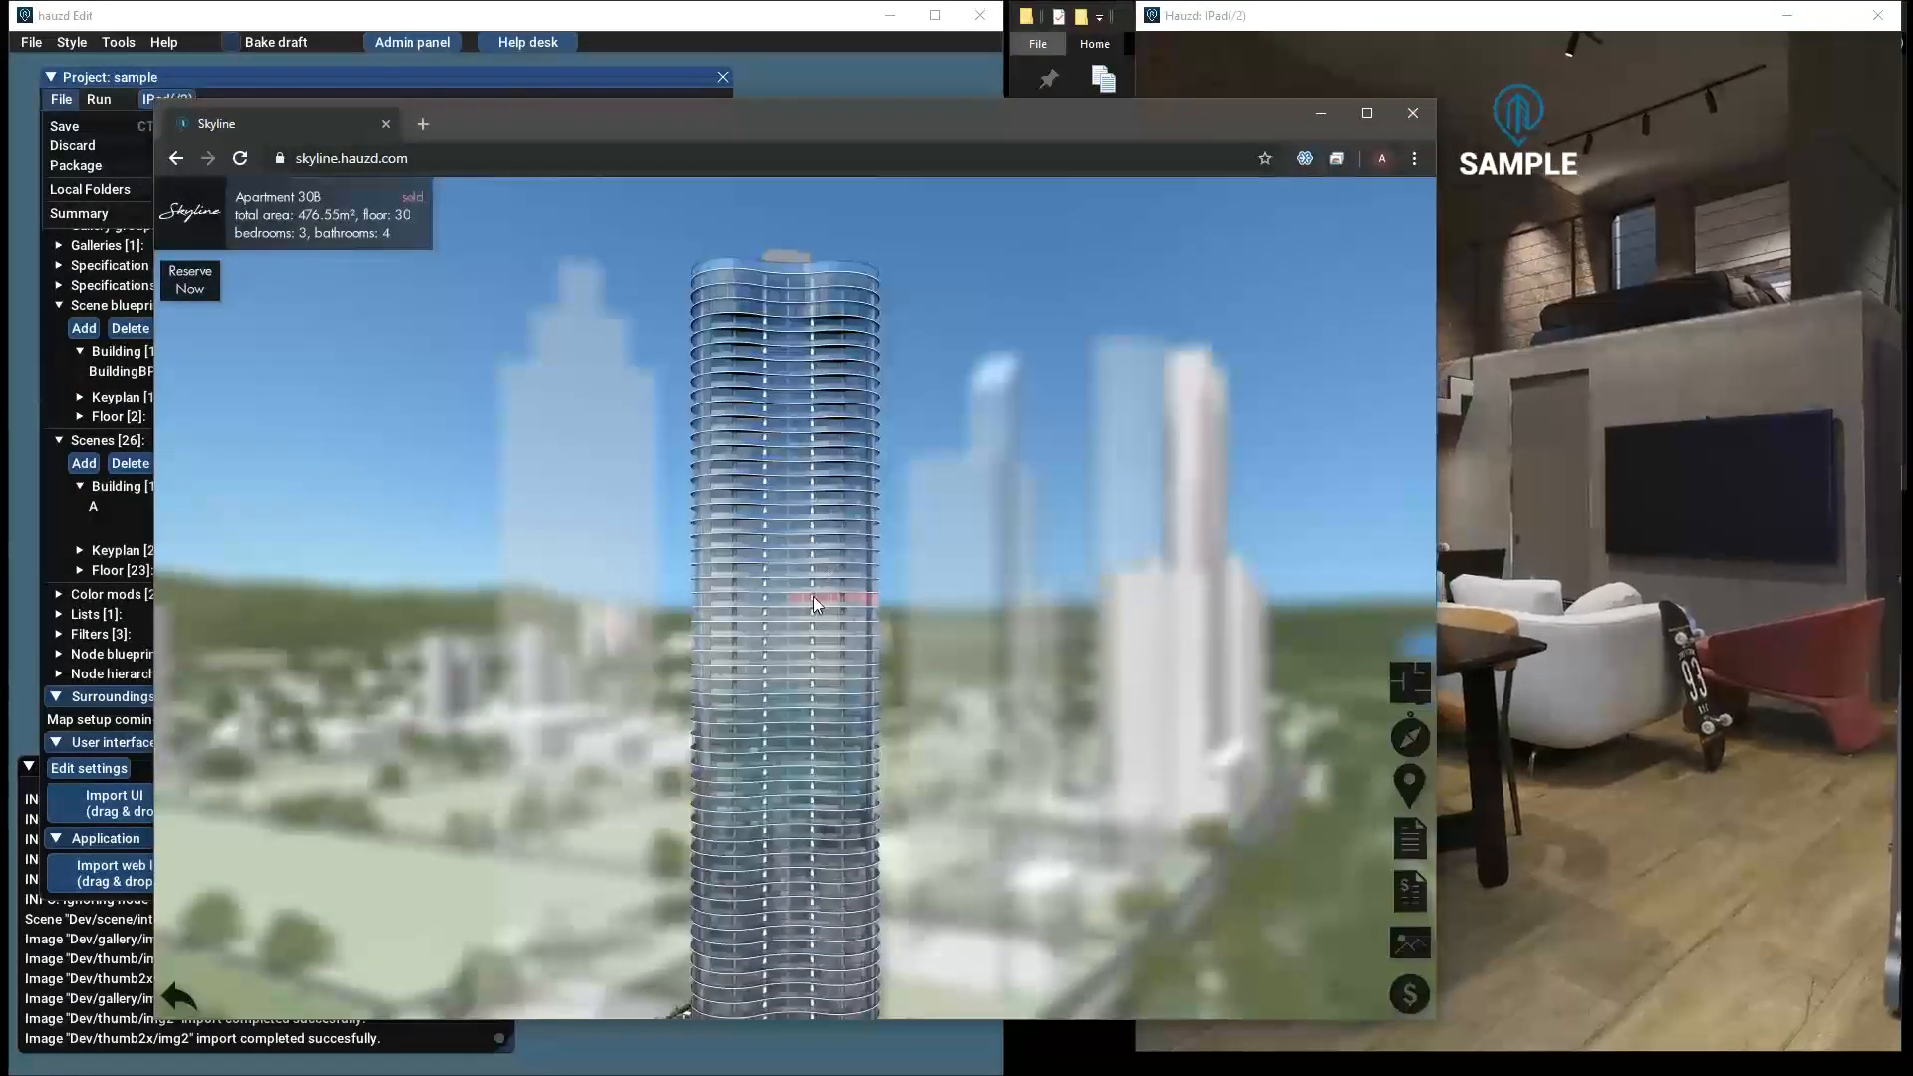
left_click_drag(803, 698, 773, 638)
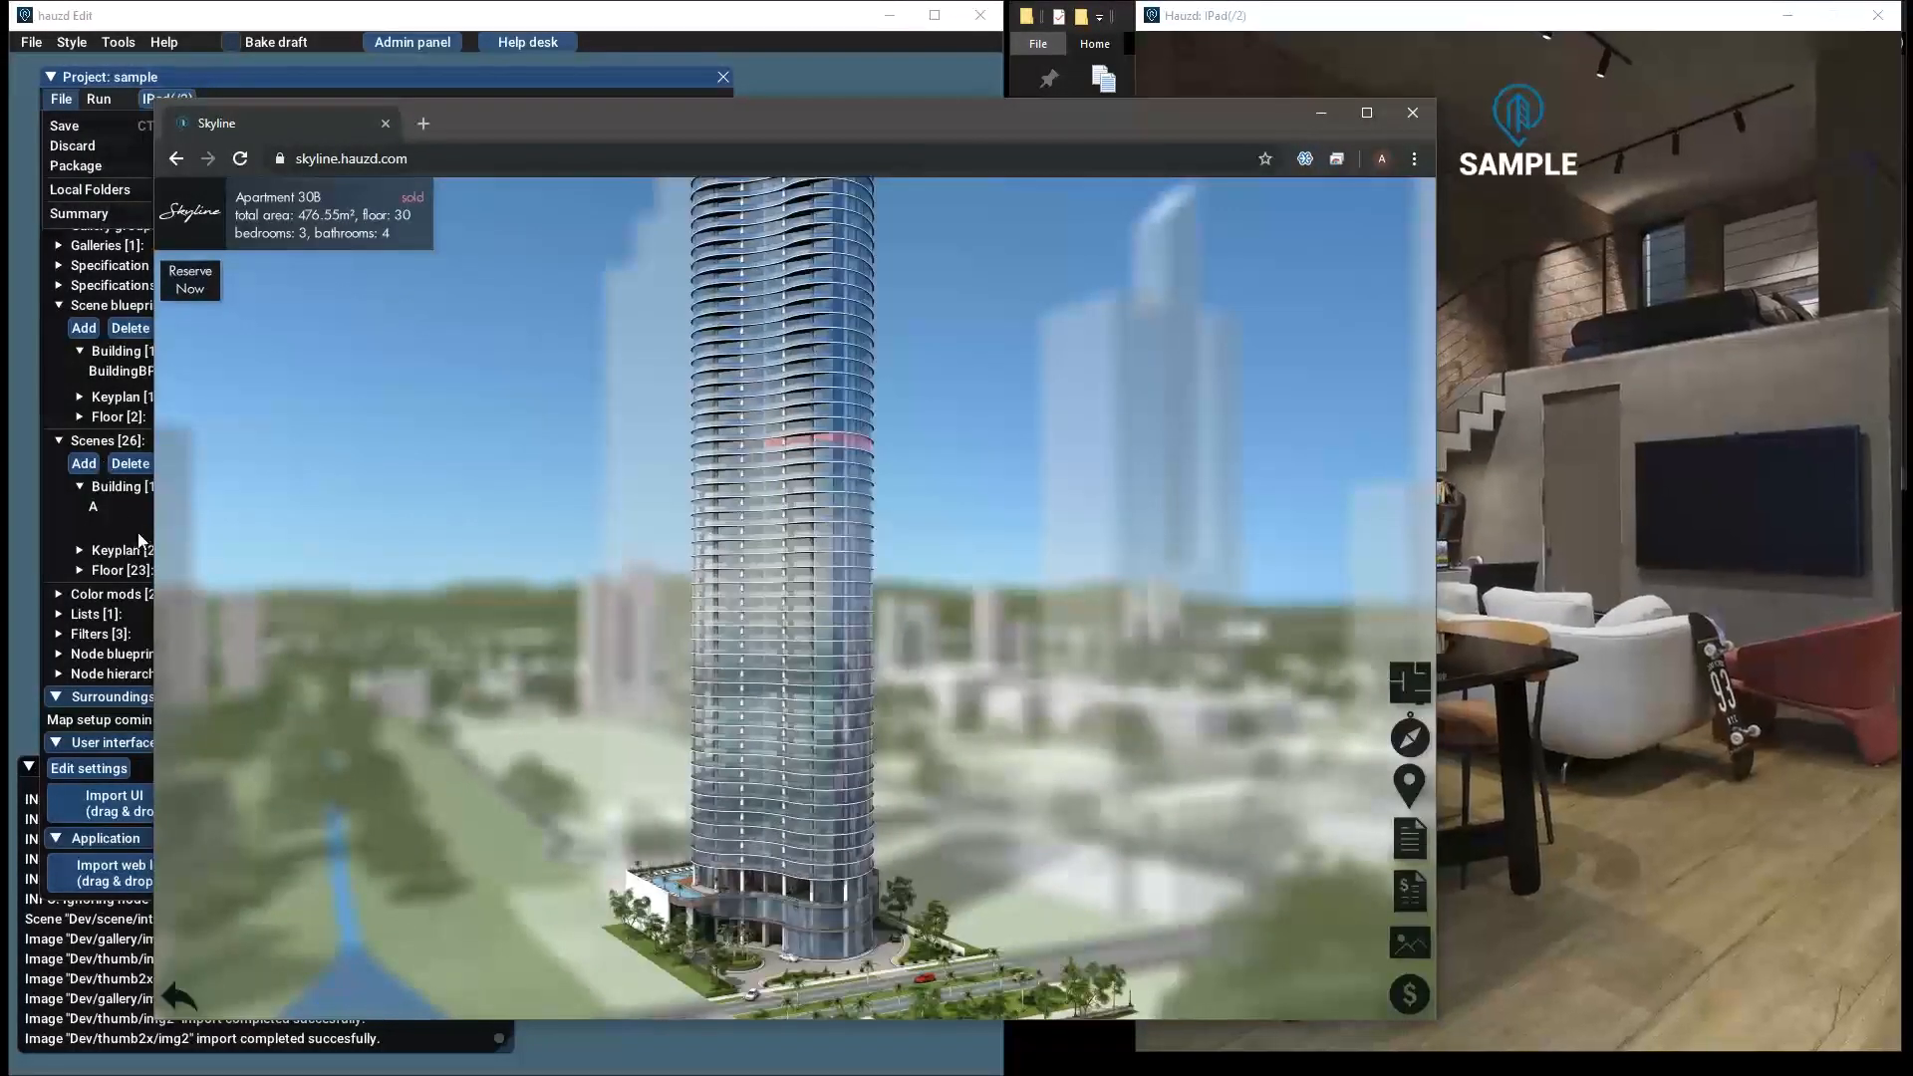
left_click_drag(780, 584, 927, 554)
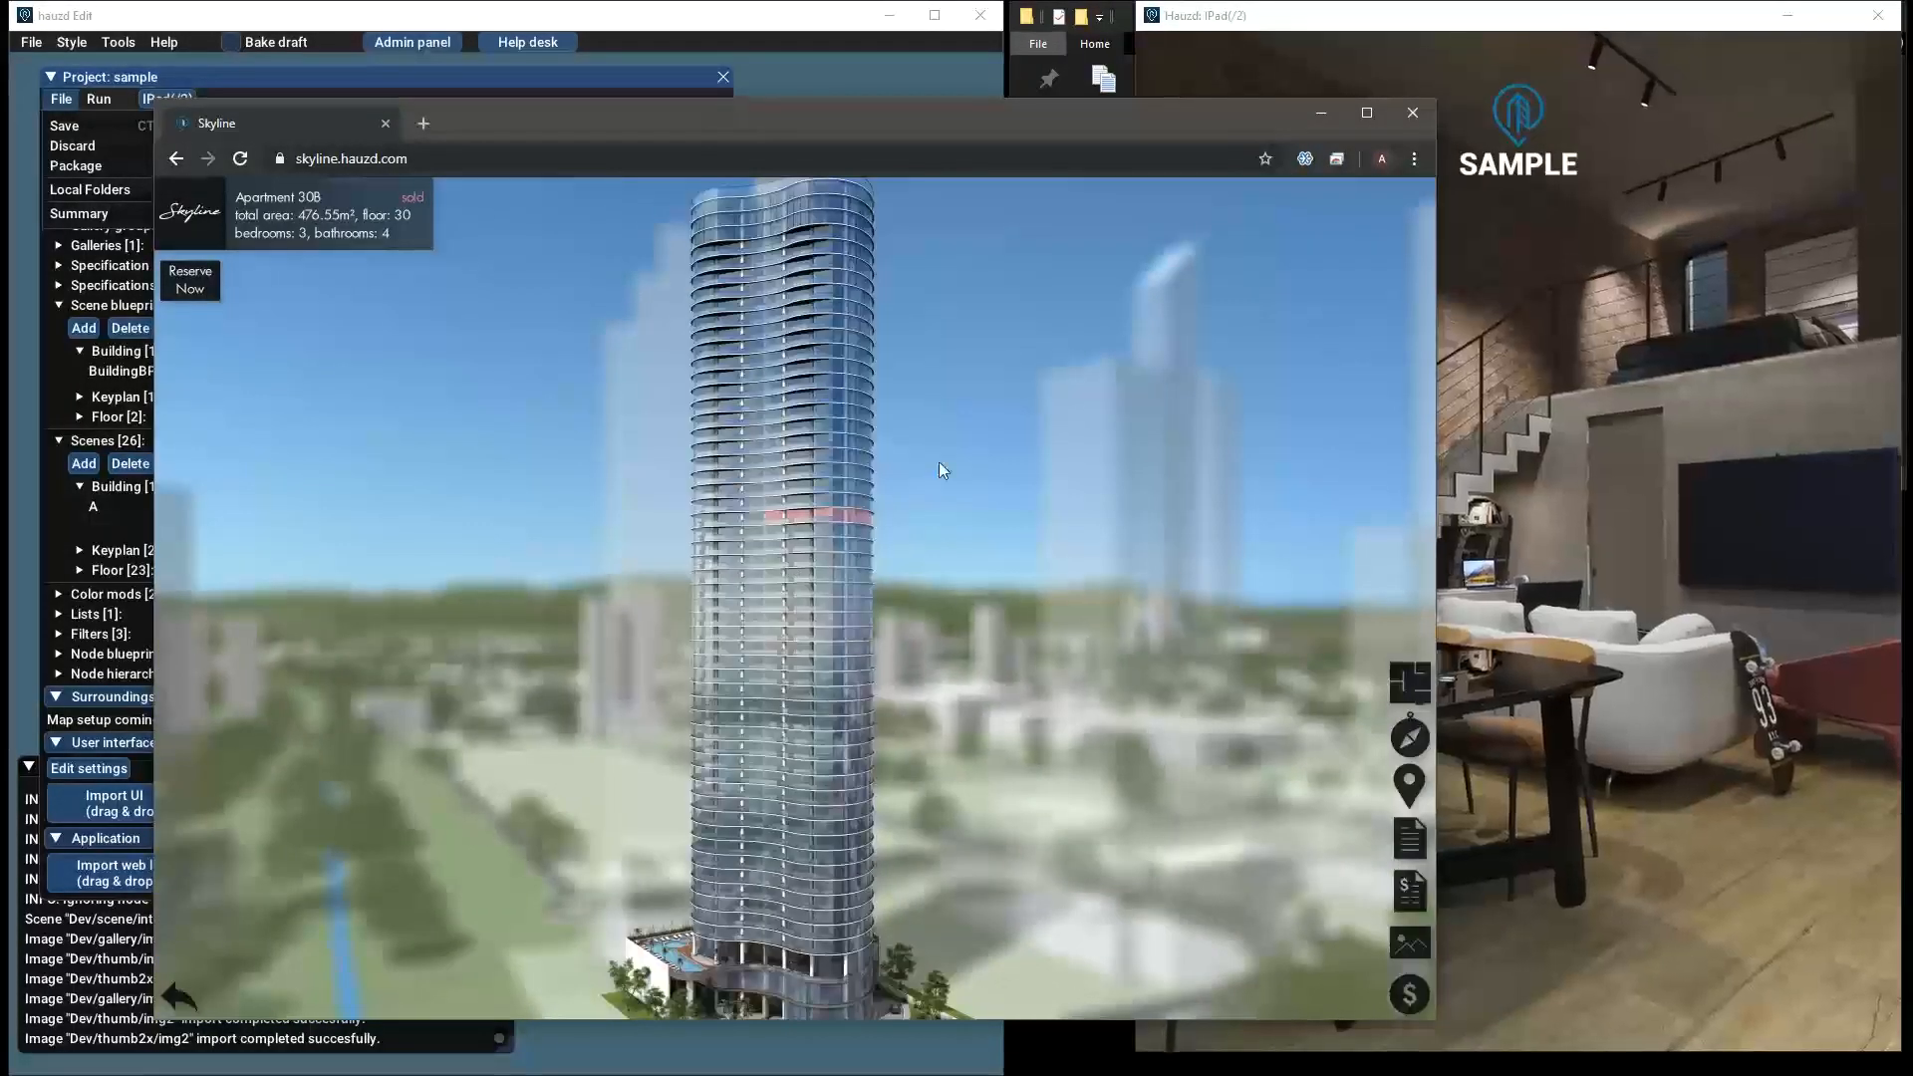
scroll(855, 488, "up", 8)
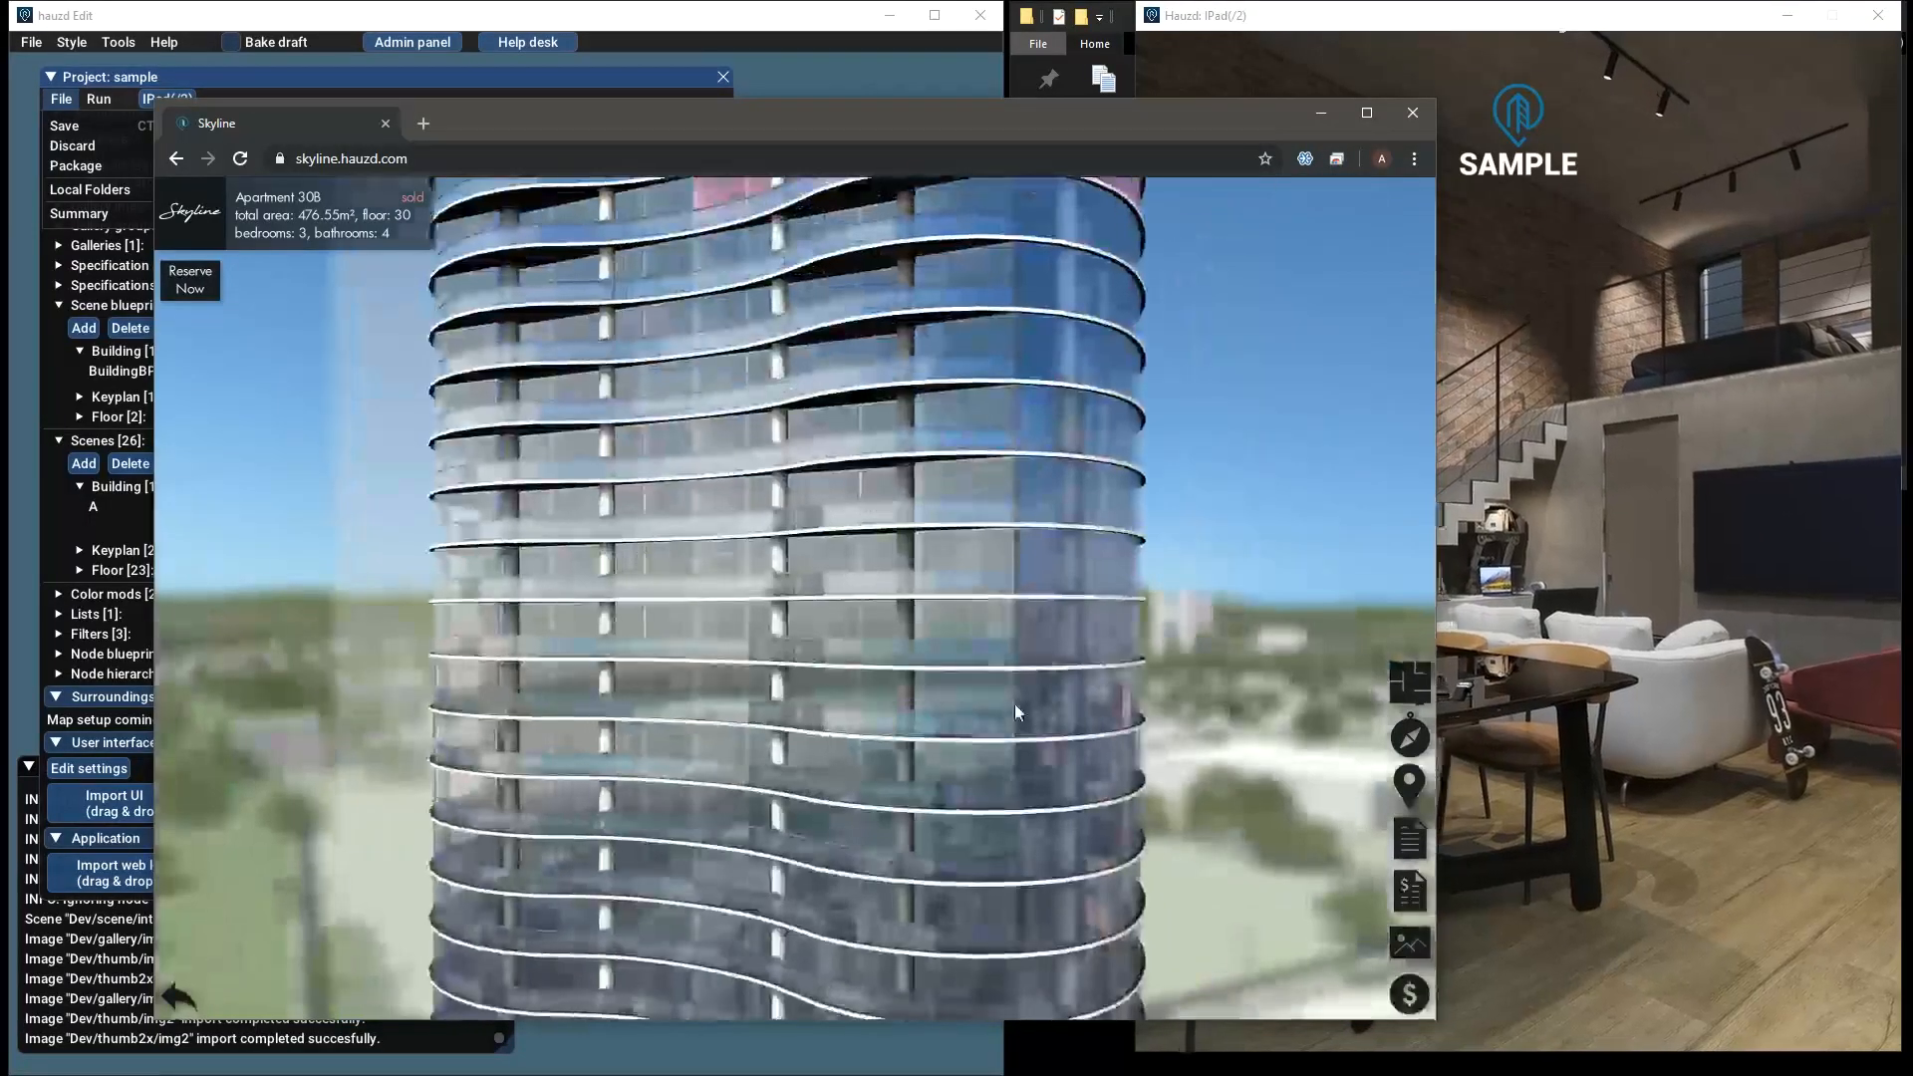
left_click_drag(1002, 674, 686, 436)
left_click_drag(648, 117, 684, 113)
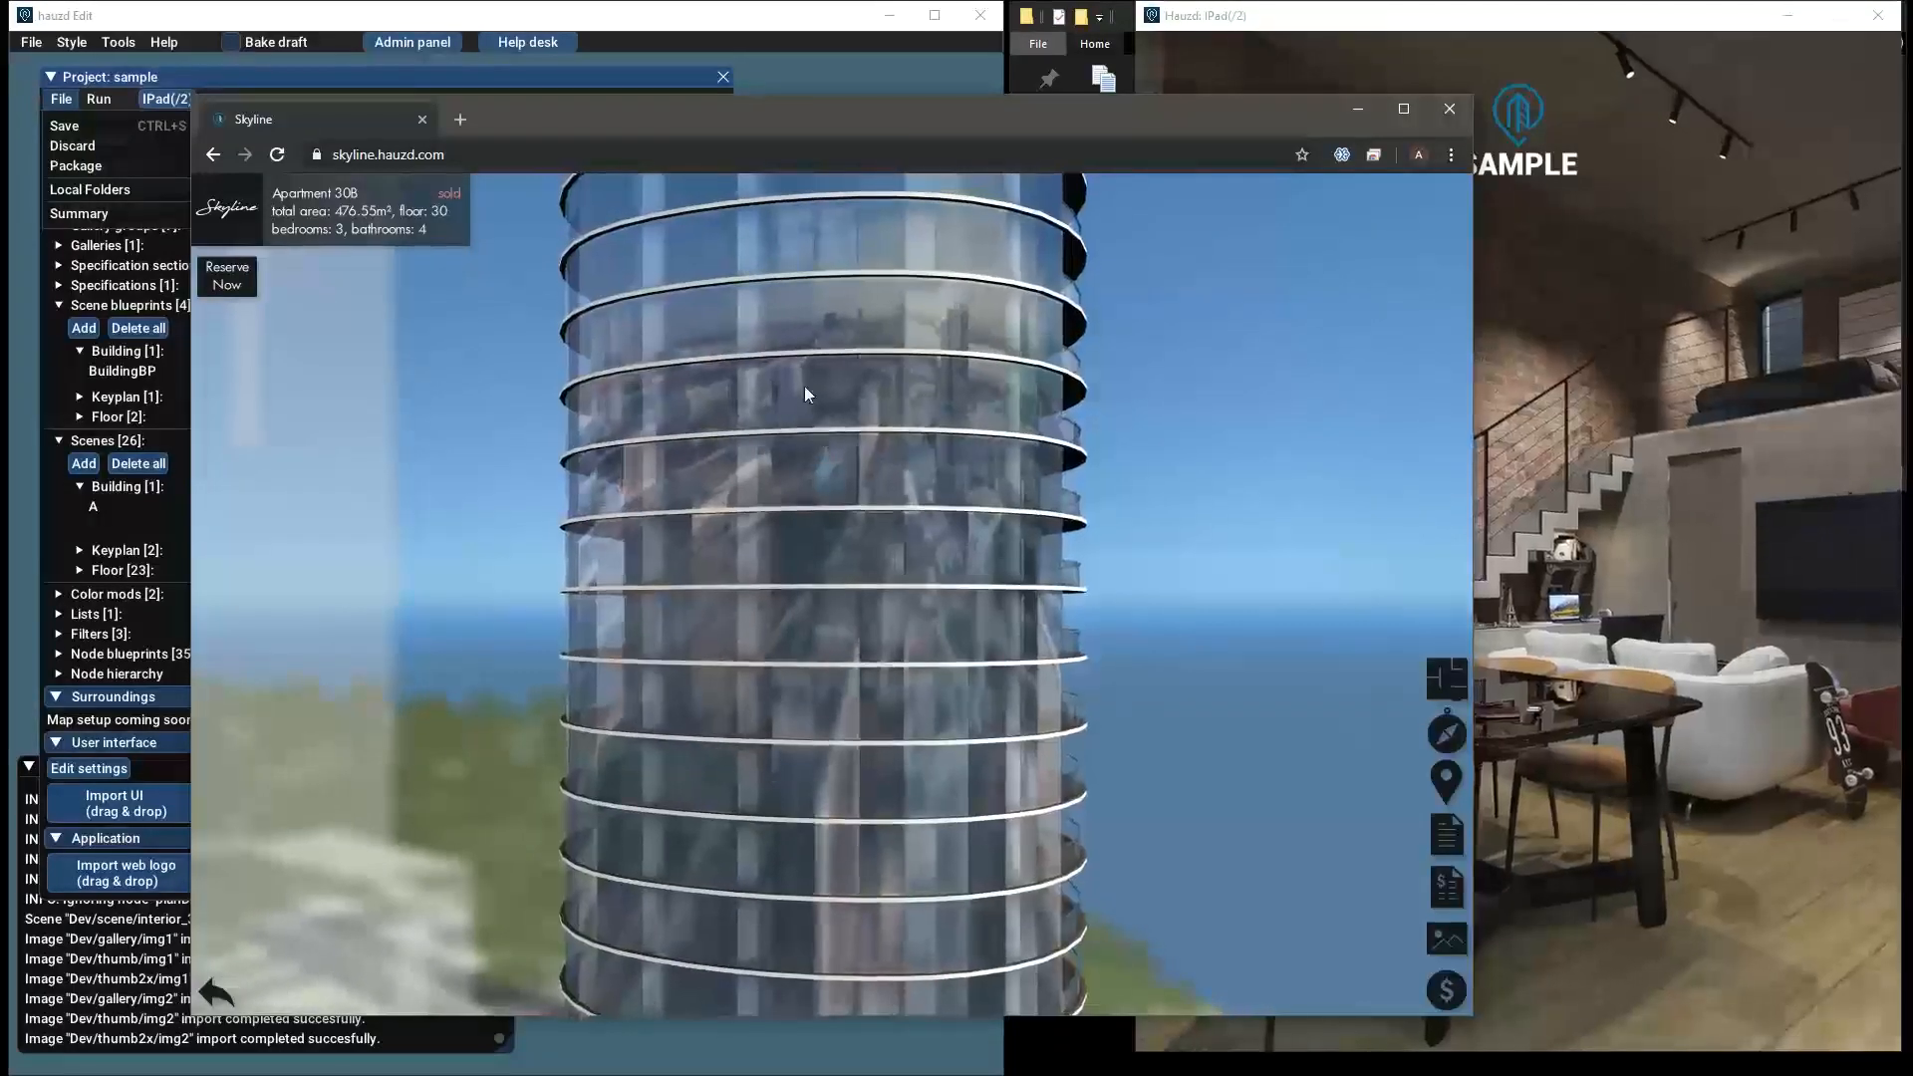
mouse_move(1034, 483)
left_mouse_down()
mouse_move(971, 510)
mouse_move(1114, 570)
mouse_move(1153, 564)
left_mouse_up()
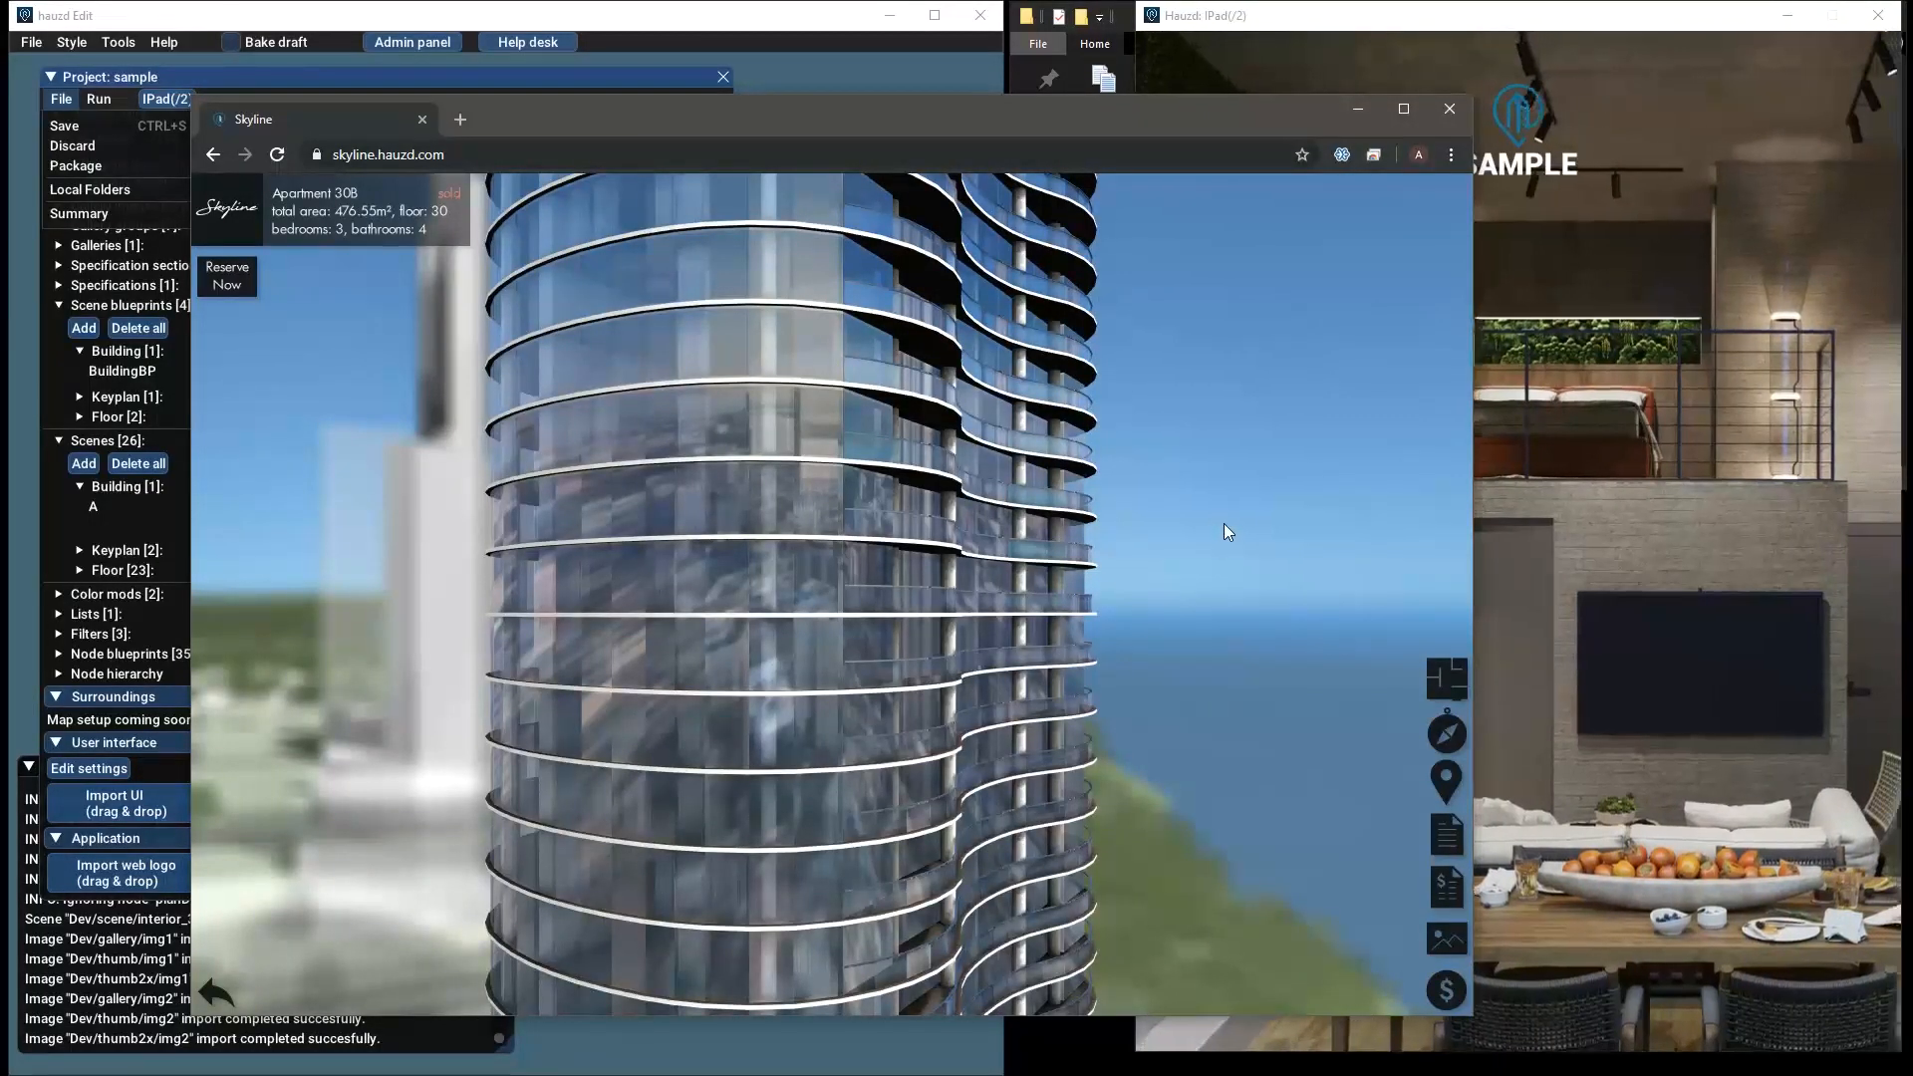
mouse_move(1181, 446)
left_mouse_down()
mouse_move(833, 570)
mouse_move(1050, 530)
left_mouse_up()
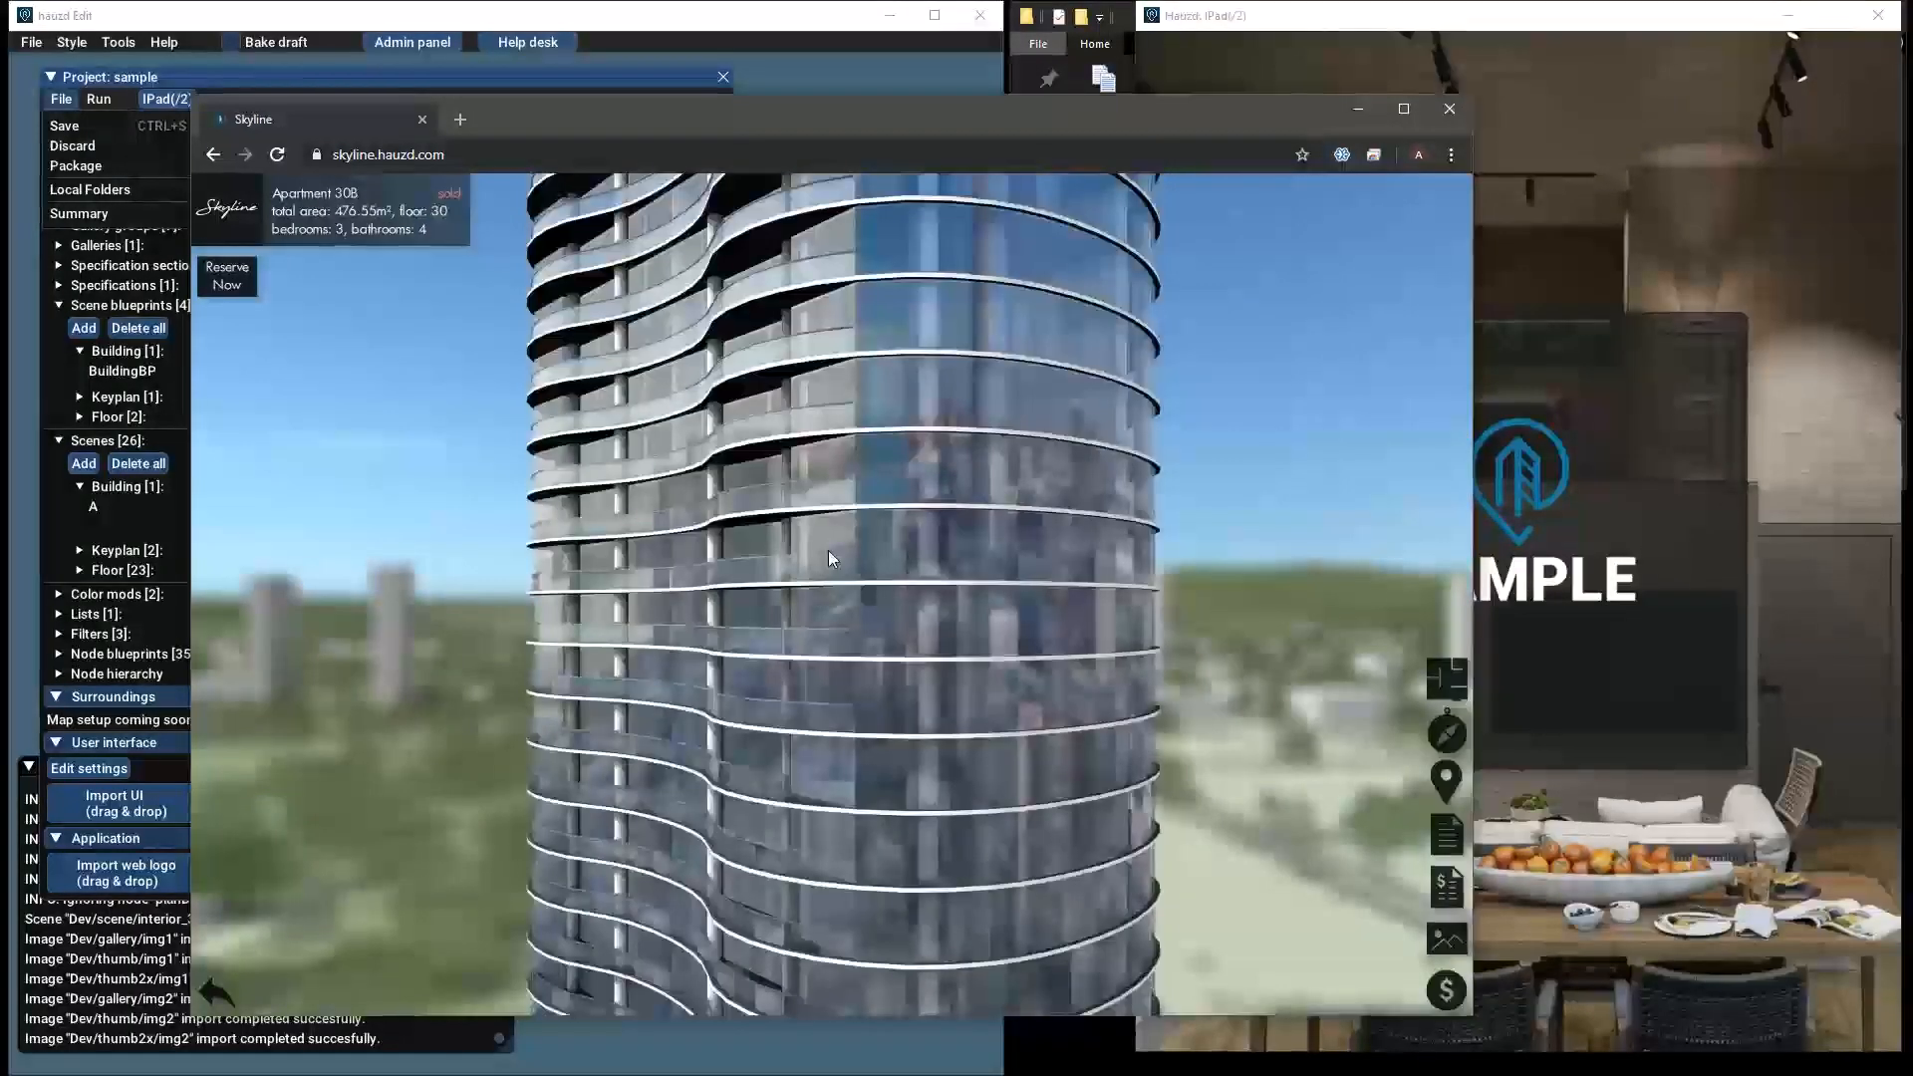
mouse_move(832, 558)
left_mouse_down()
mouse_move(994, 632)
mouse_move(744, 662)
mouse_move(620, 631)
mouse_move(1065, 646)
mouse_move(900, 604)
mouse_move(843, 634)
mouse_move(1028, 620)
mouse_move(943, 637)
mouse_move(684, 612)
mouse_move(714, 620)
mouse_move(853, 464)
mouse_move(788, 609)
mouse_move(863, 530)
mouse_move(662, 543)
mouse_move(738, 576)
left_mouse_up()
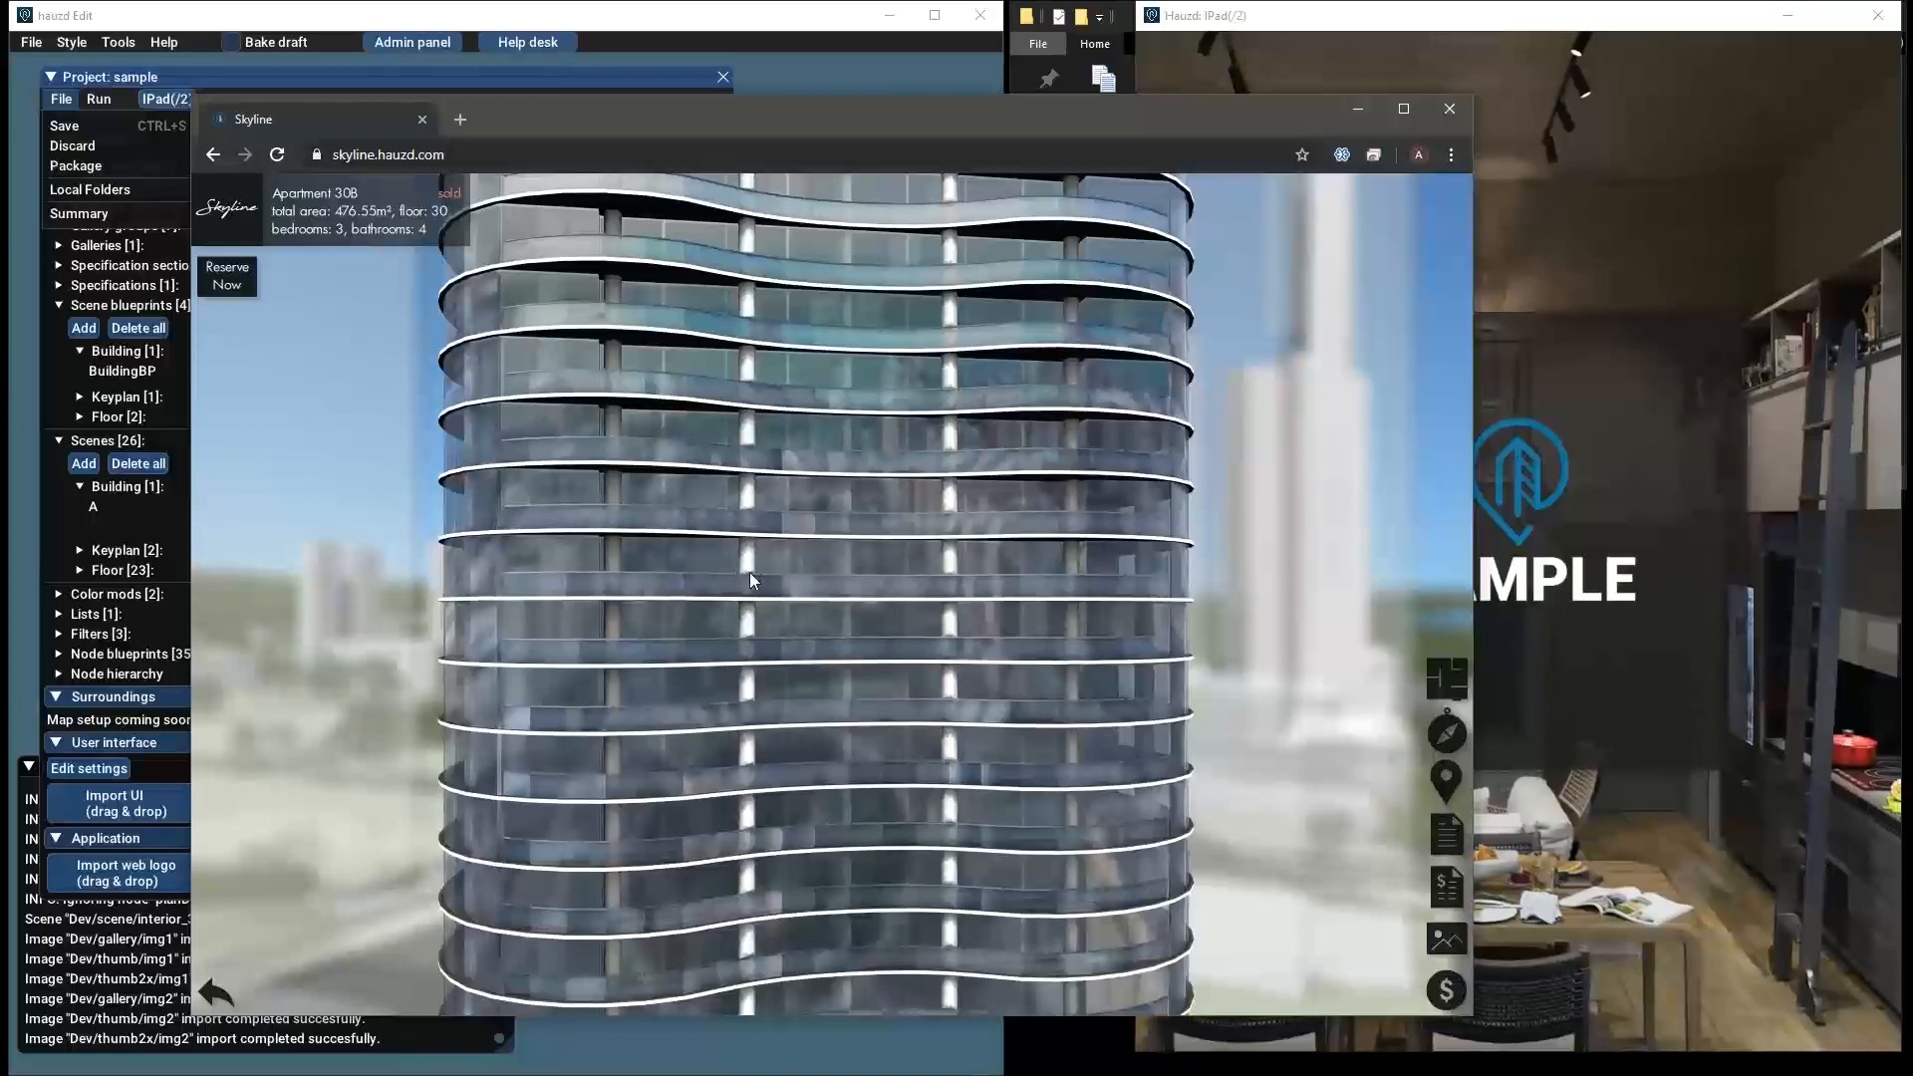
scroll(750, 573, "down", 5)
scroll(877, 556, "up", 4)
left_click_drag(935, 516, 812, 618)
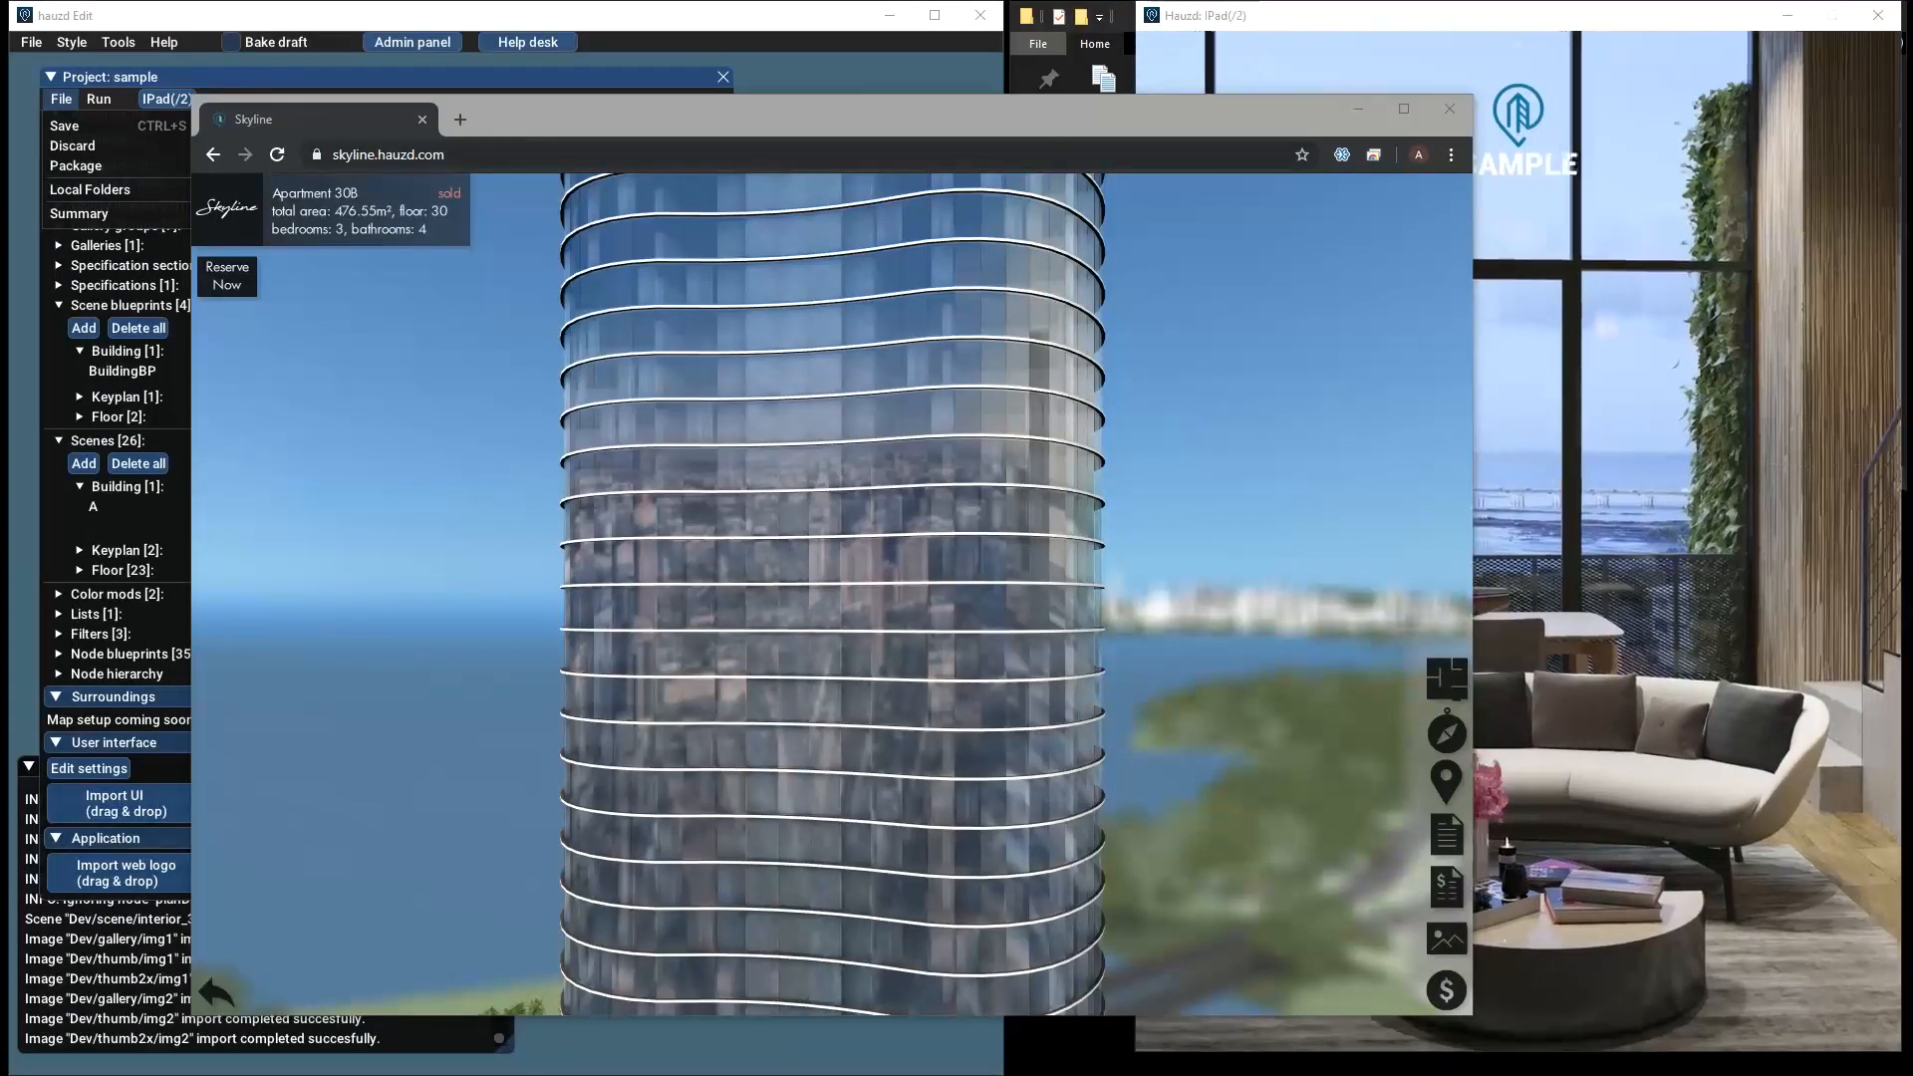
Close the Skyline browser window and return to the sample project in hauzd Edit
left_click_drag(675, 139, 802, 136)
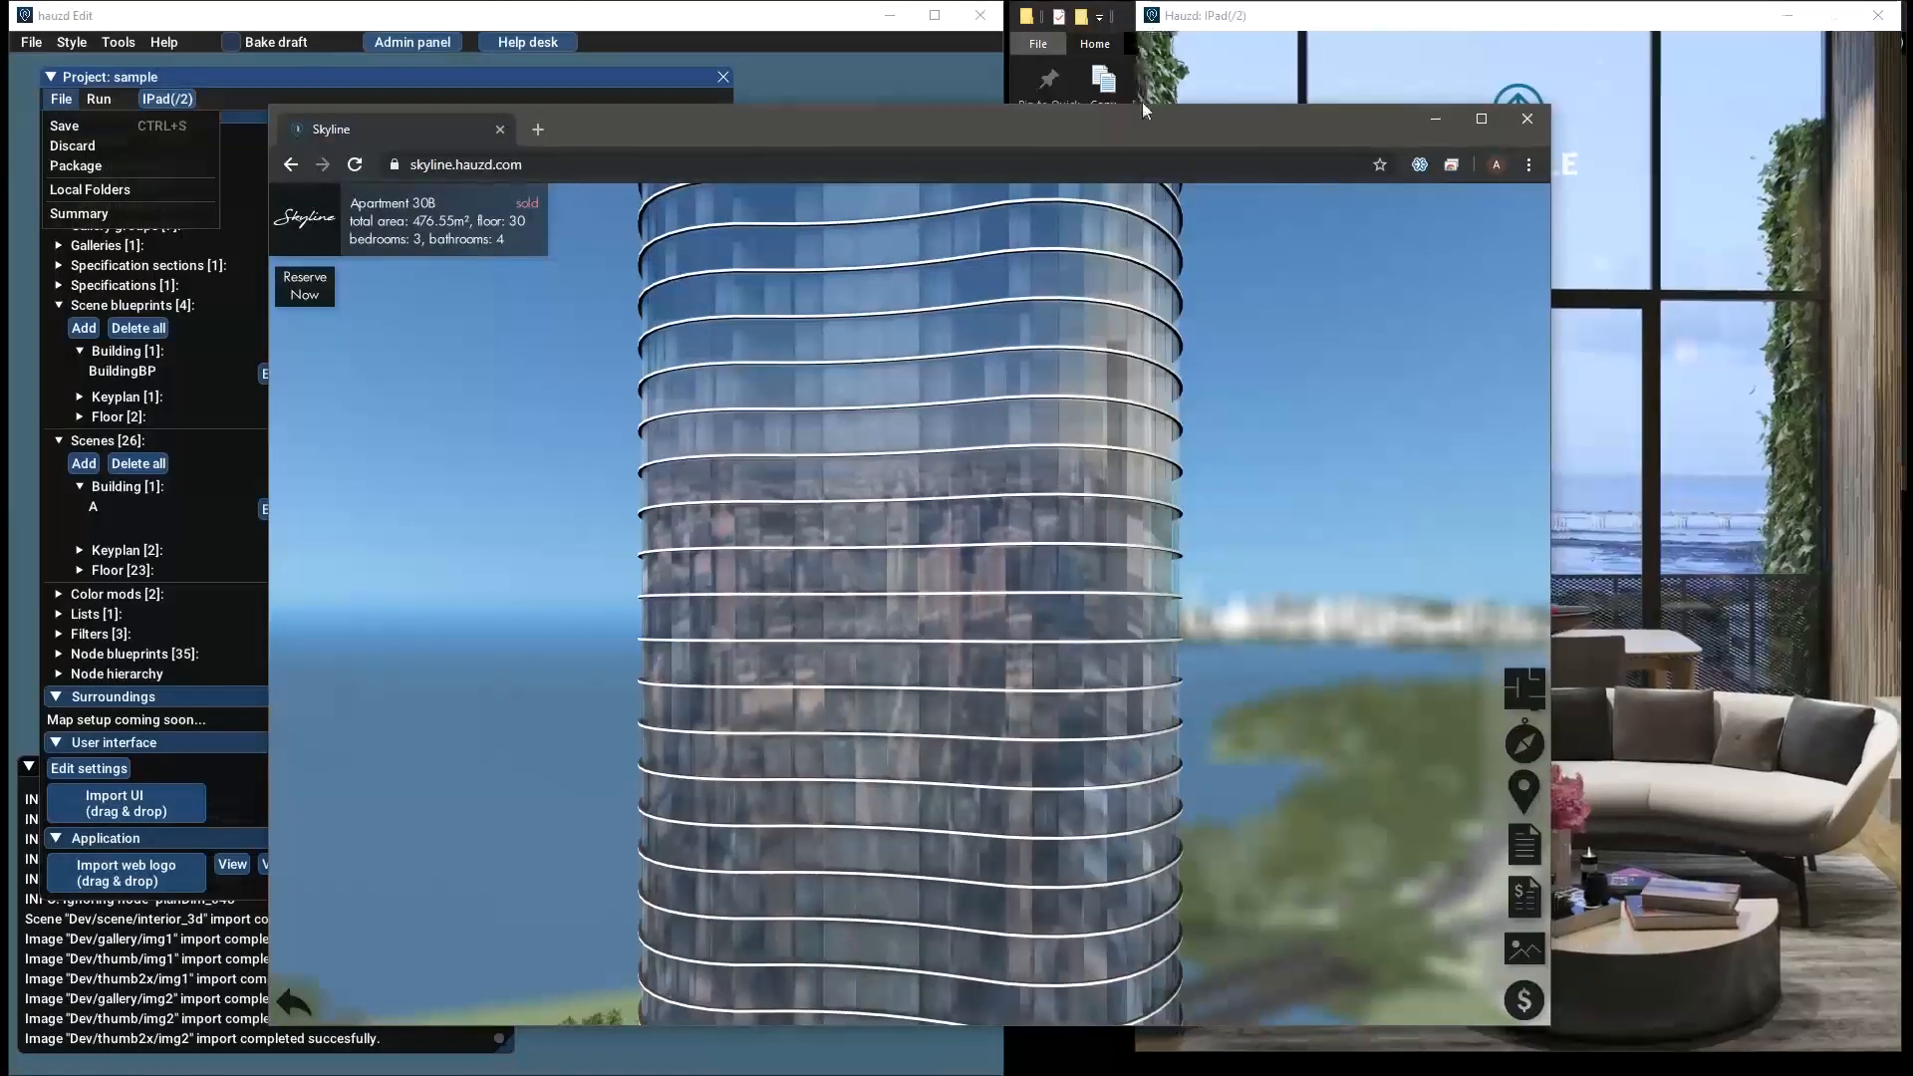
left_click(1545, 120)
left_click(453, 77)
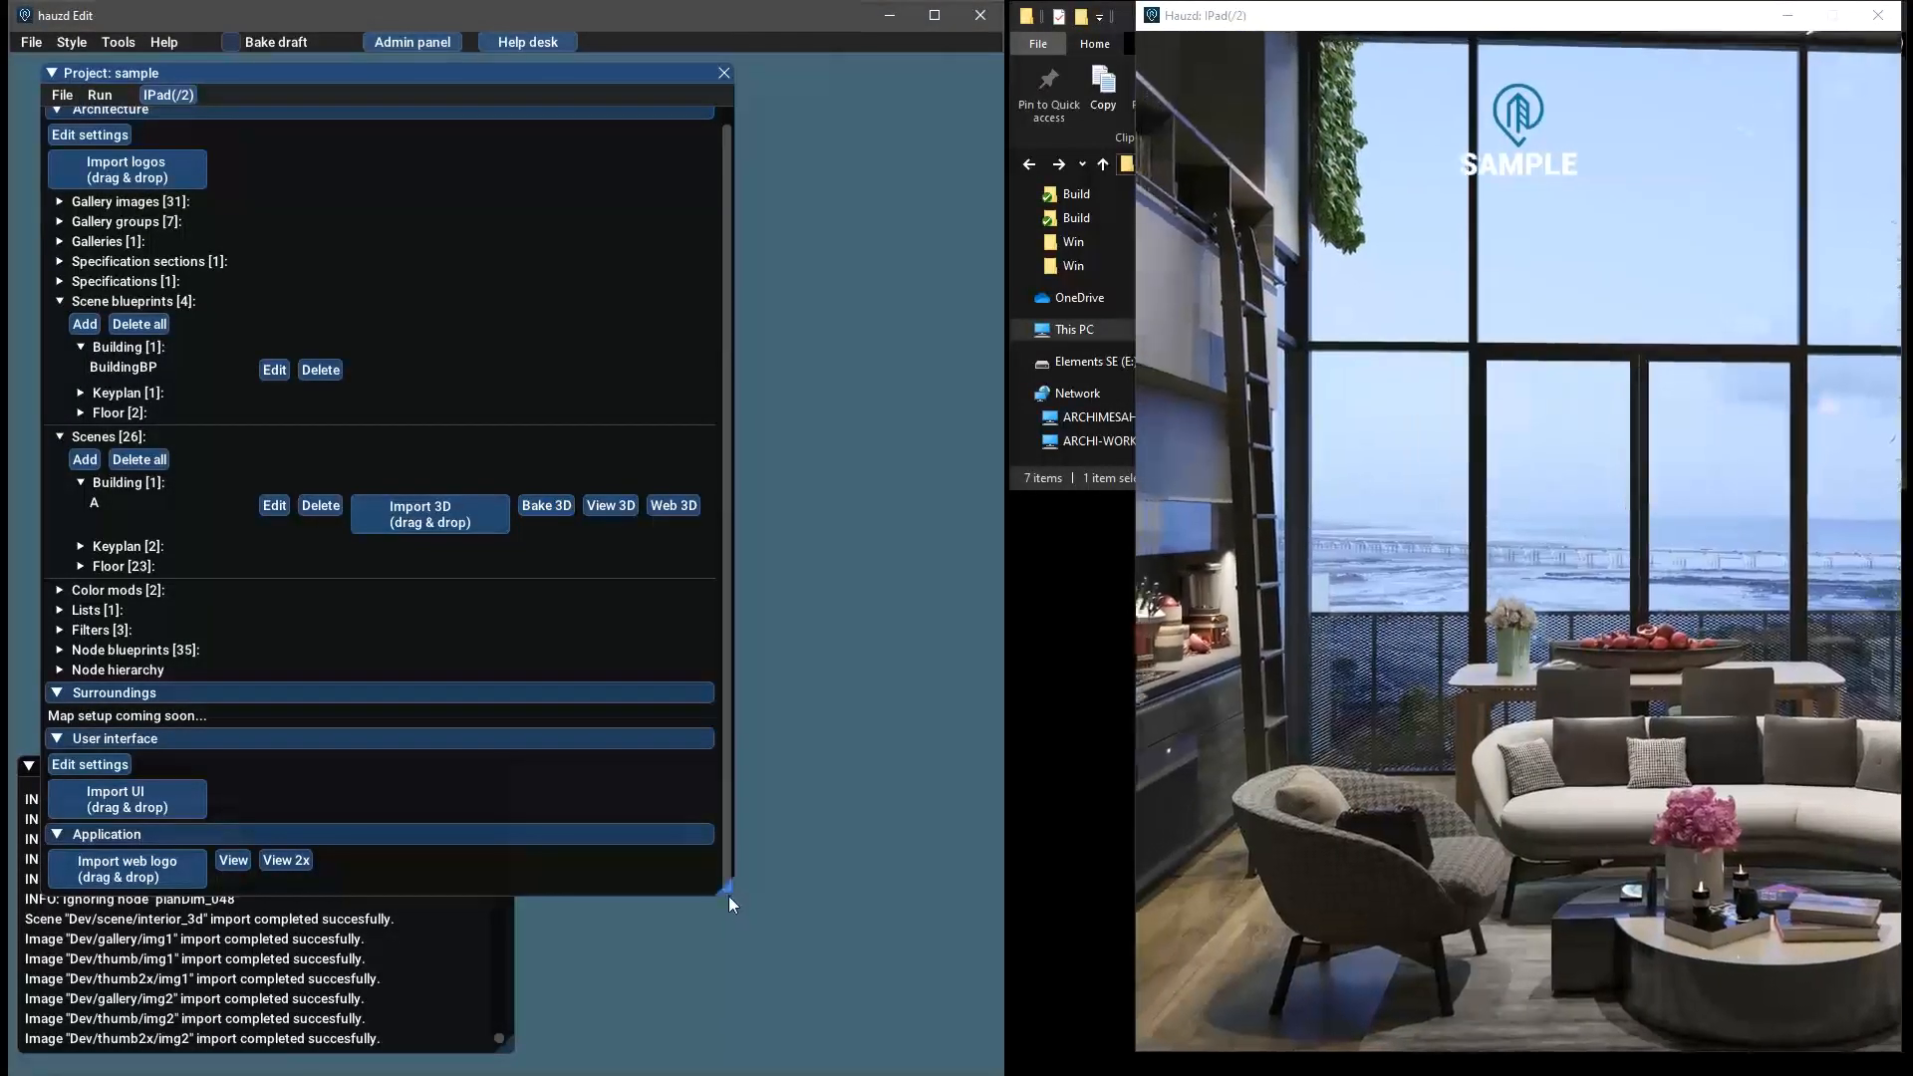
Widen the sample project's window and reposition it near the upper corner of the workspace
left_click_drag(728, 893, 921, 899)
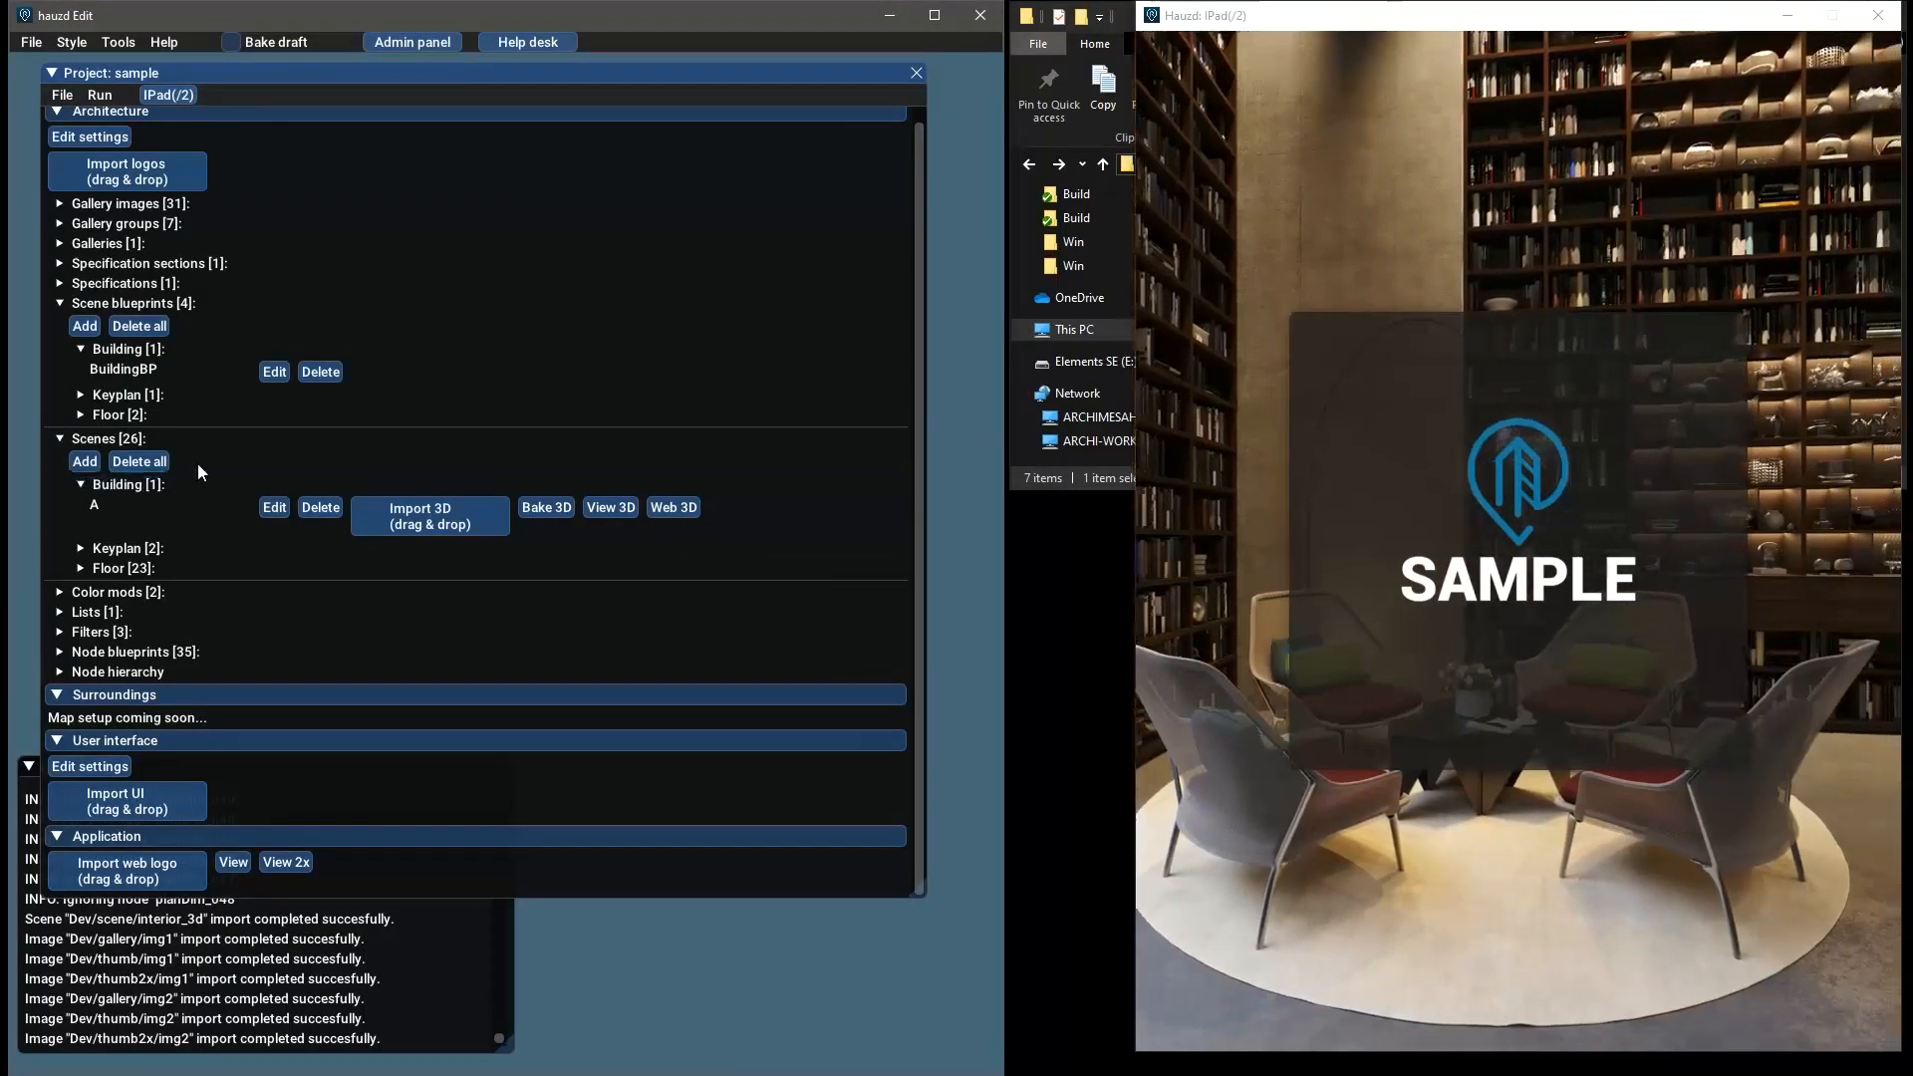
left_click_drag(281, 78, 265, 70)
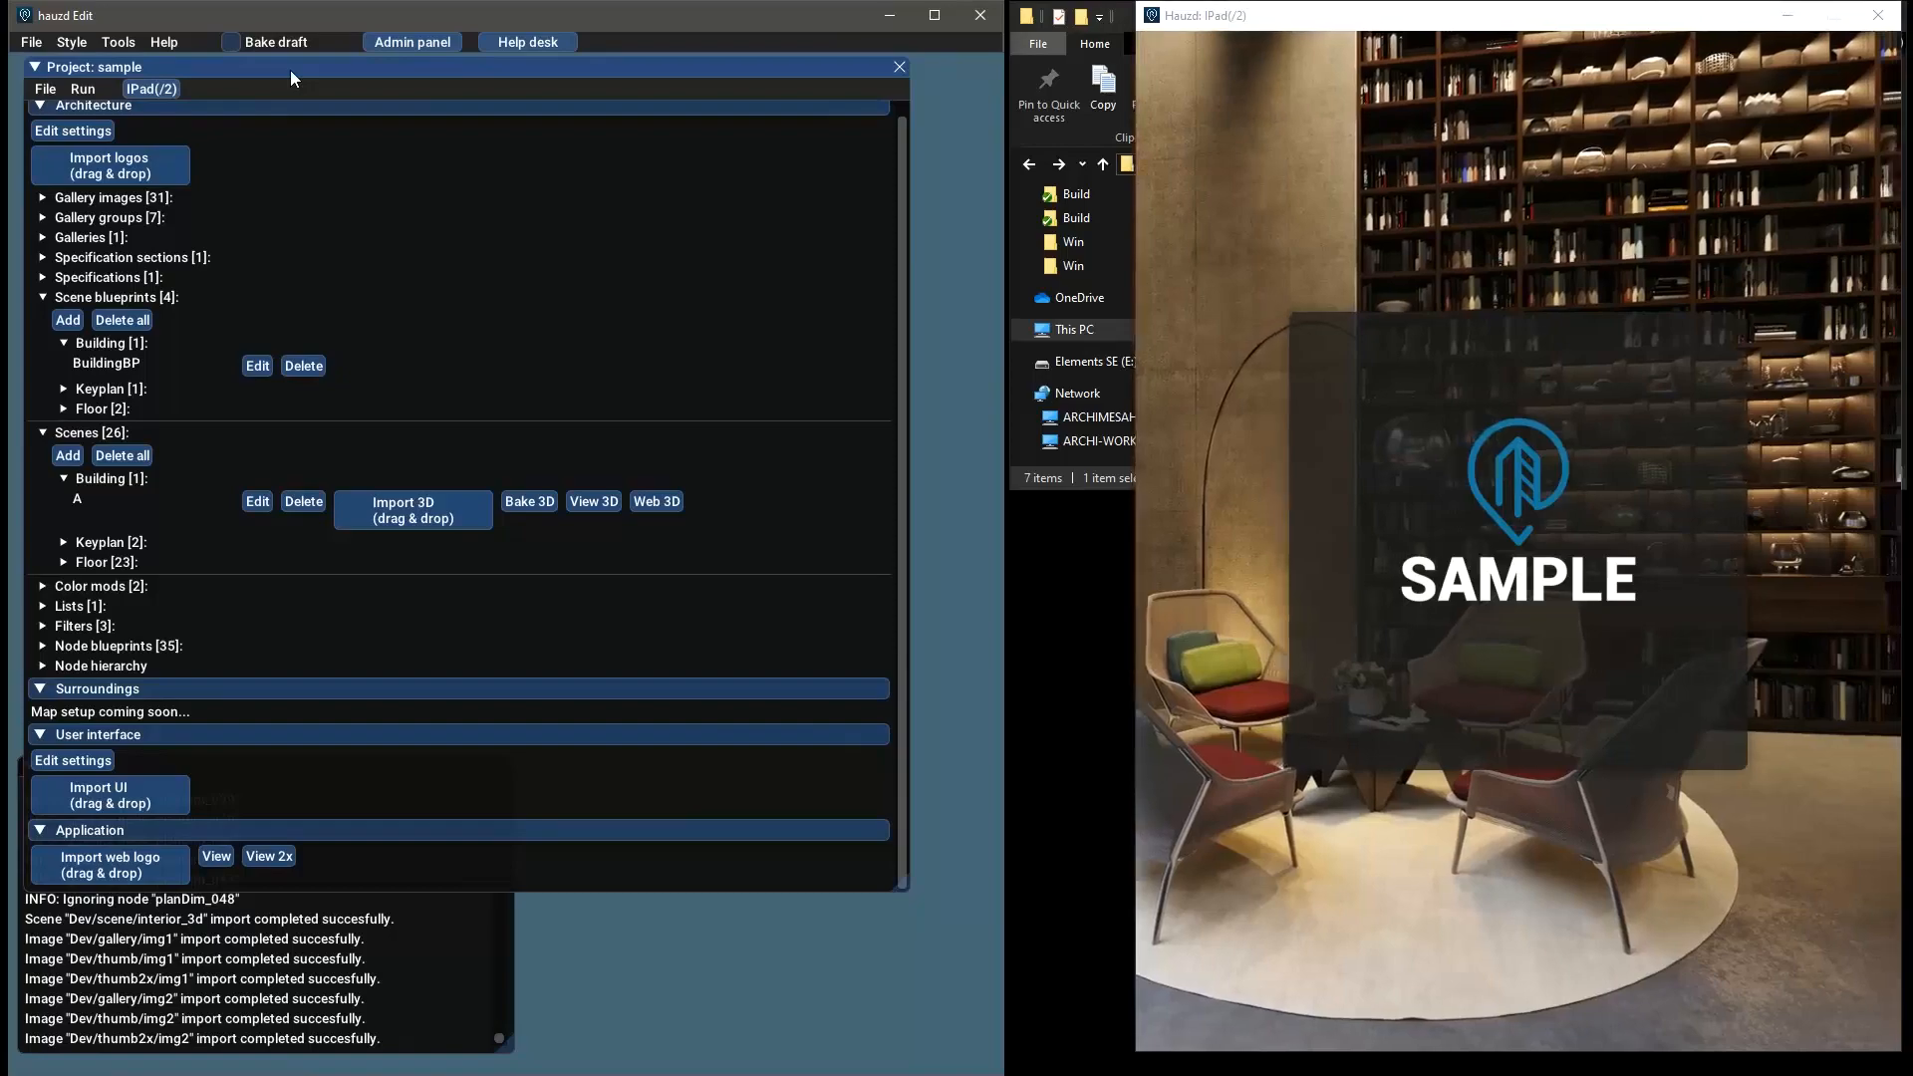
left_click_drag(289, 69, 287, 75)
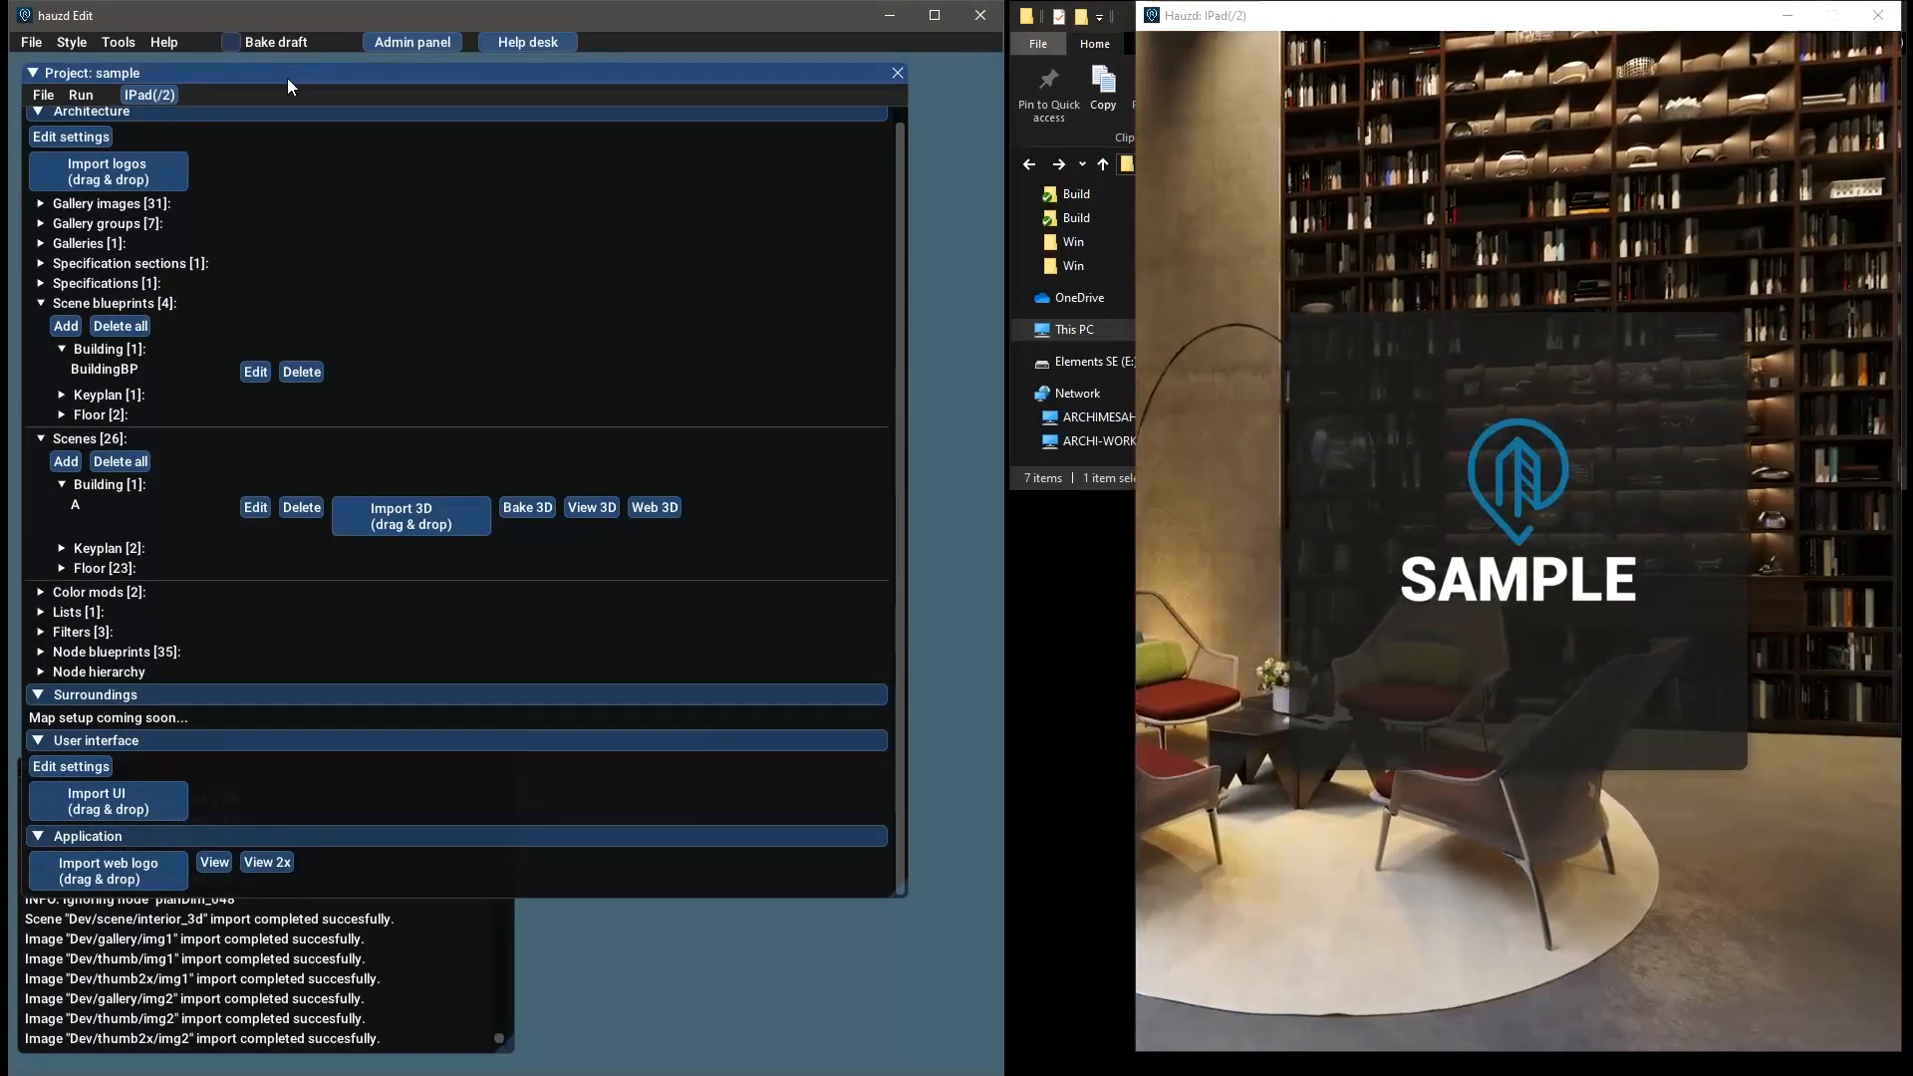
Start the bake worker and shift the sample project's window slightly within the workspace
left_click(120, 42)
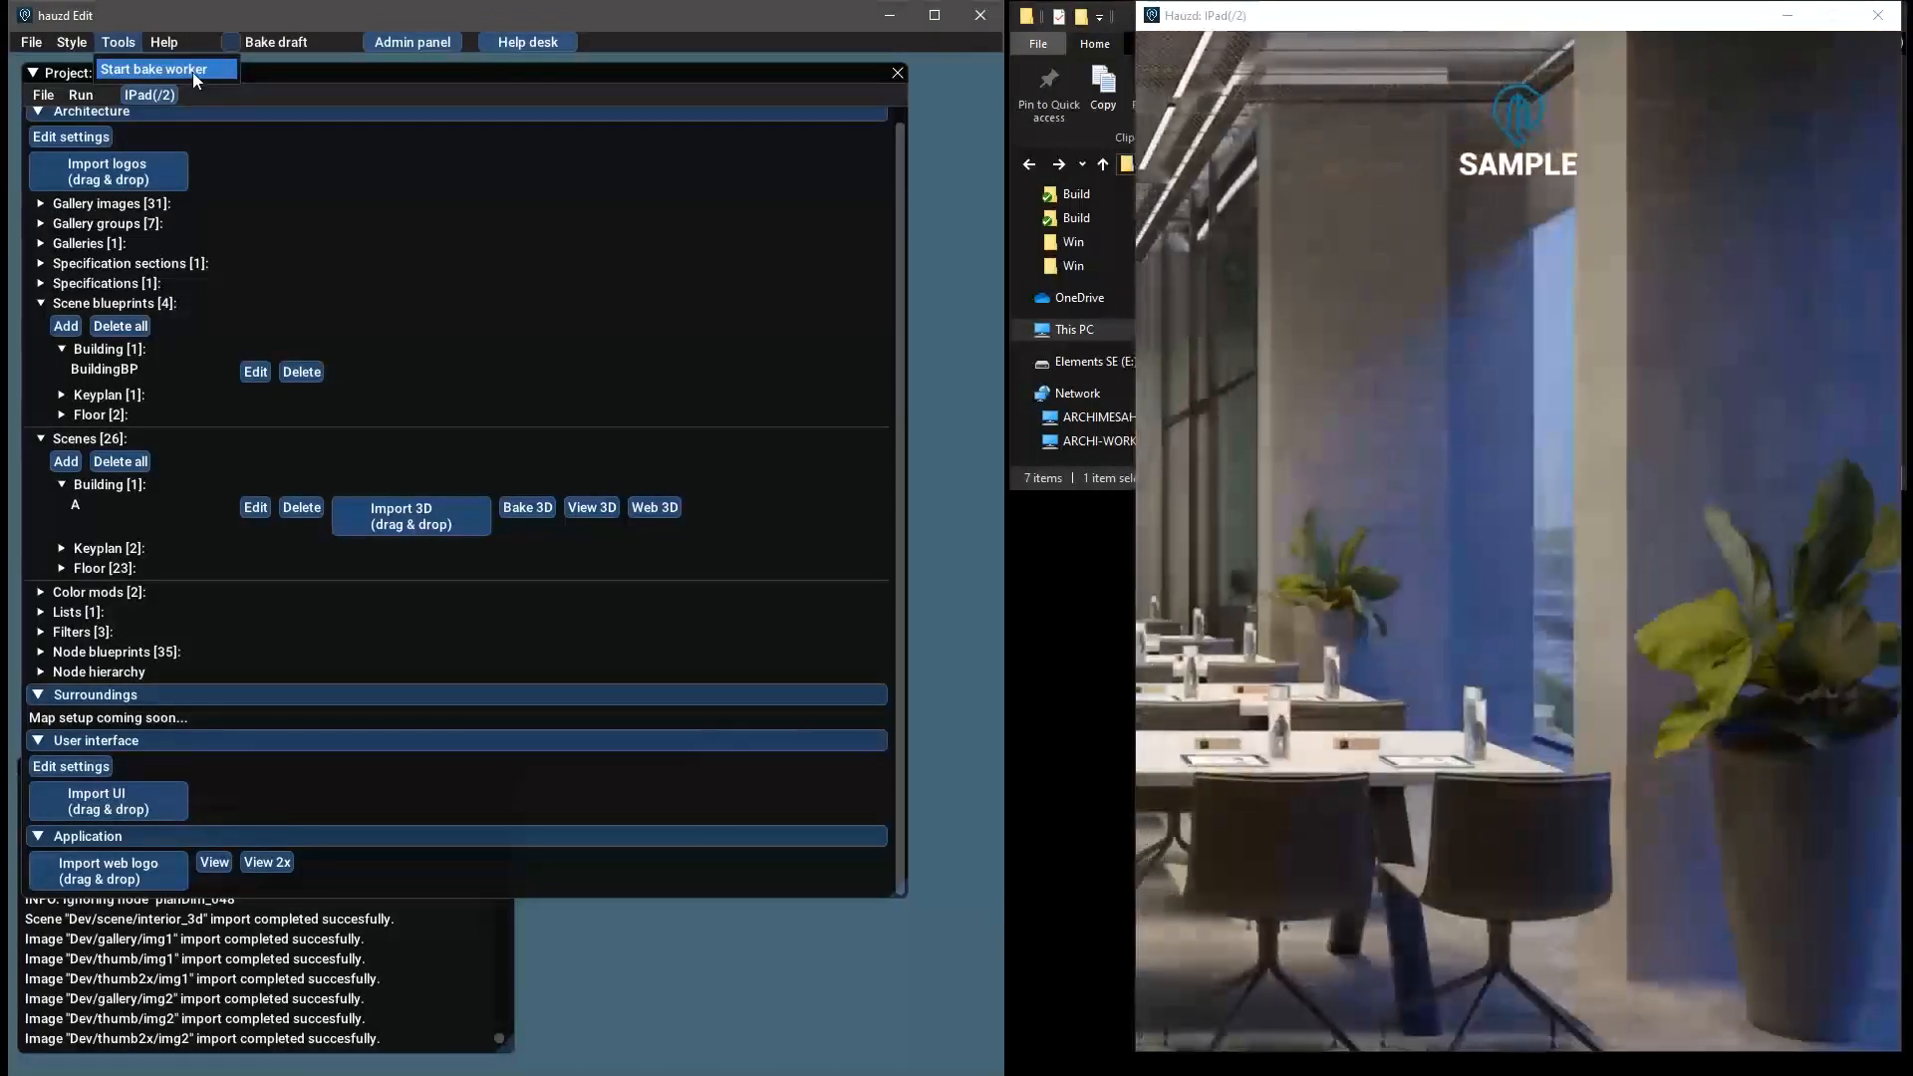
left_click(193, 72)
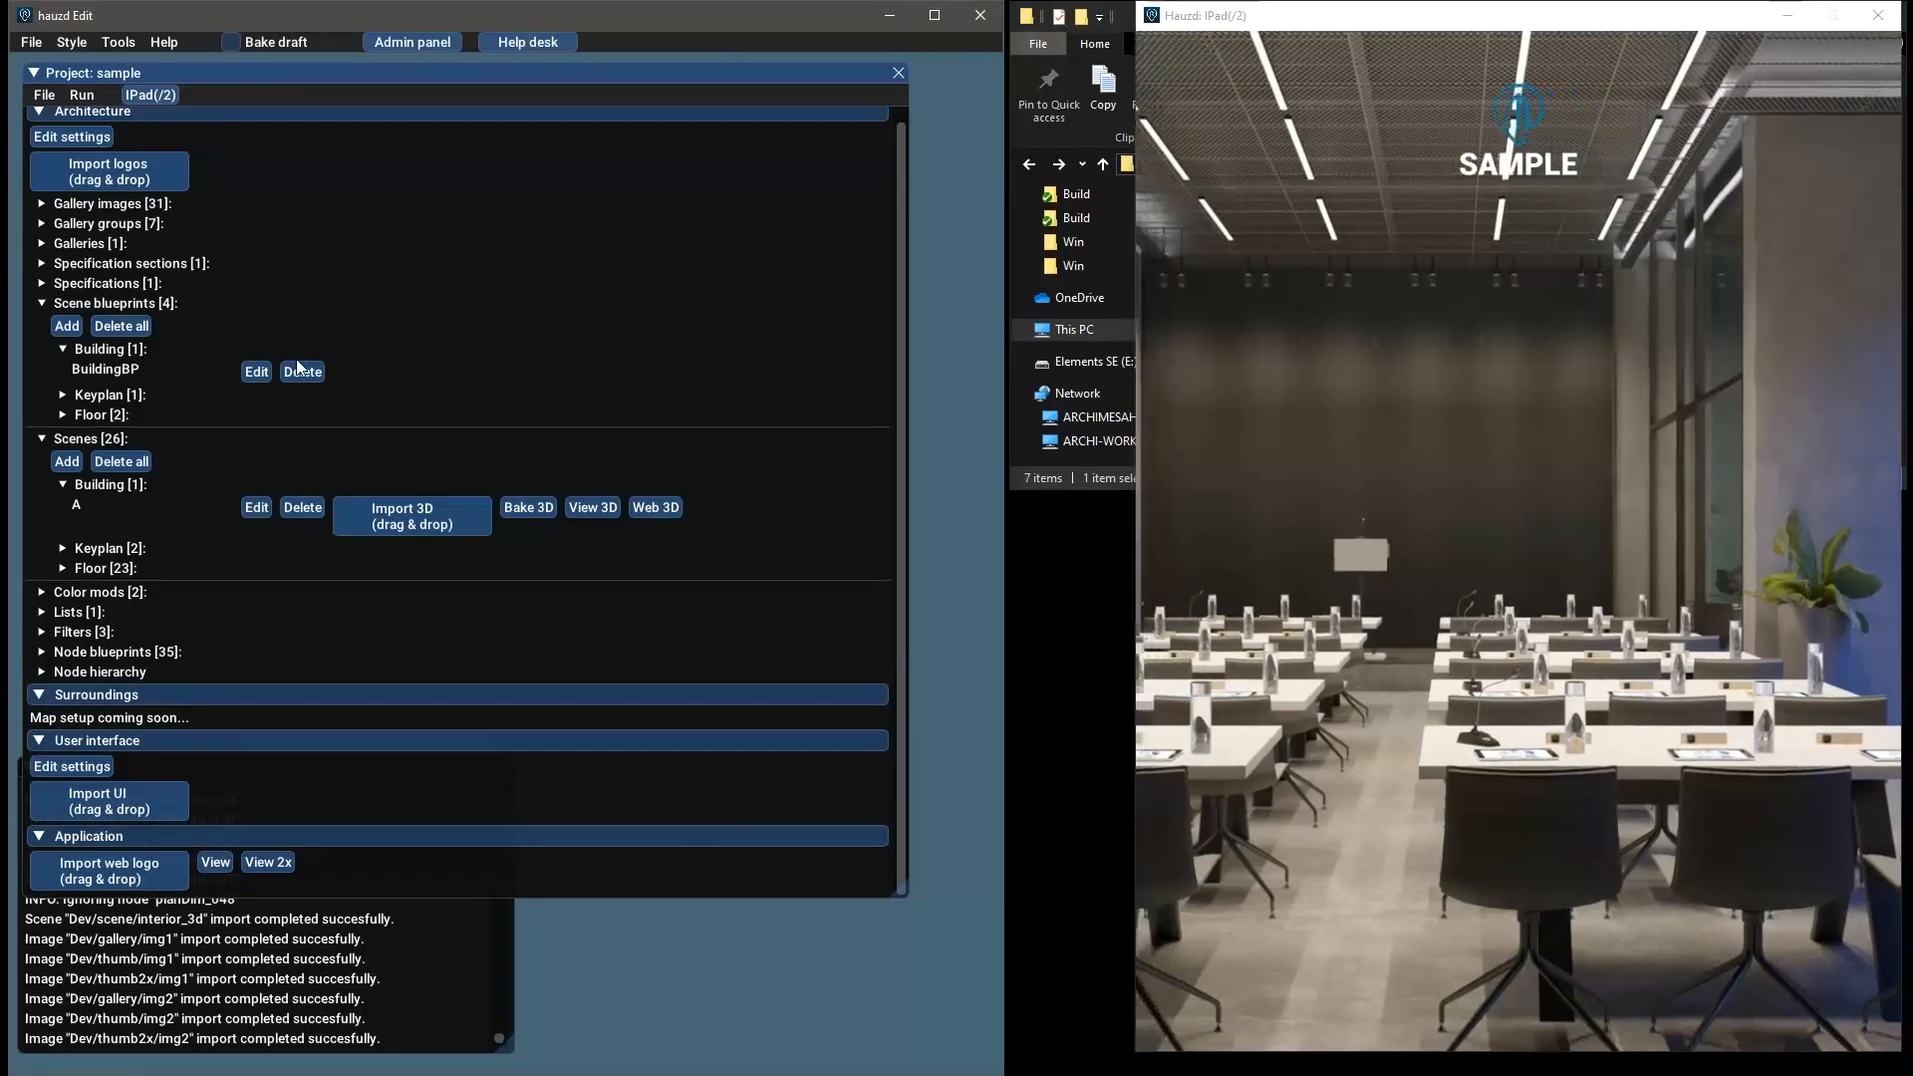
left_click_drag(415, 76, 434, 76)
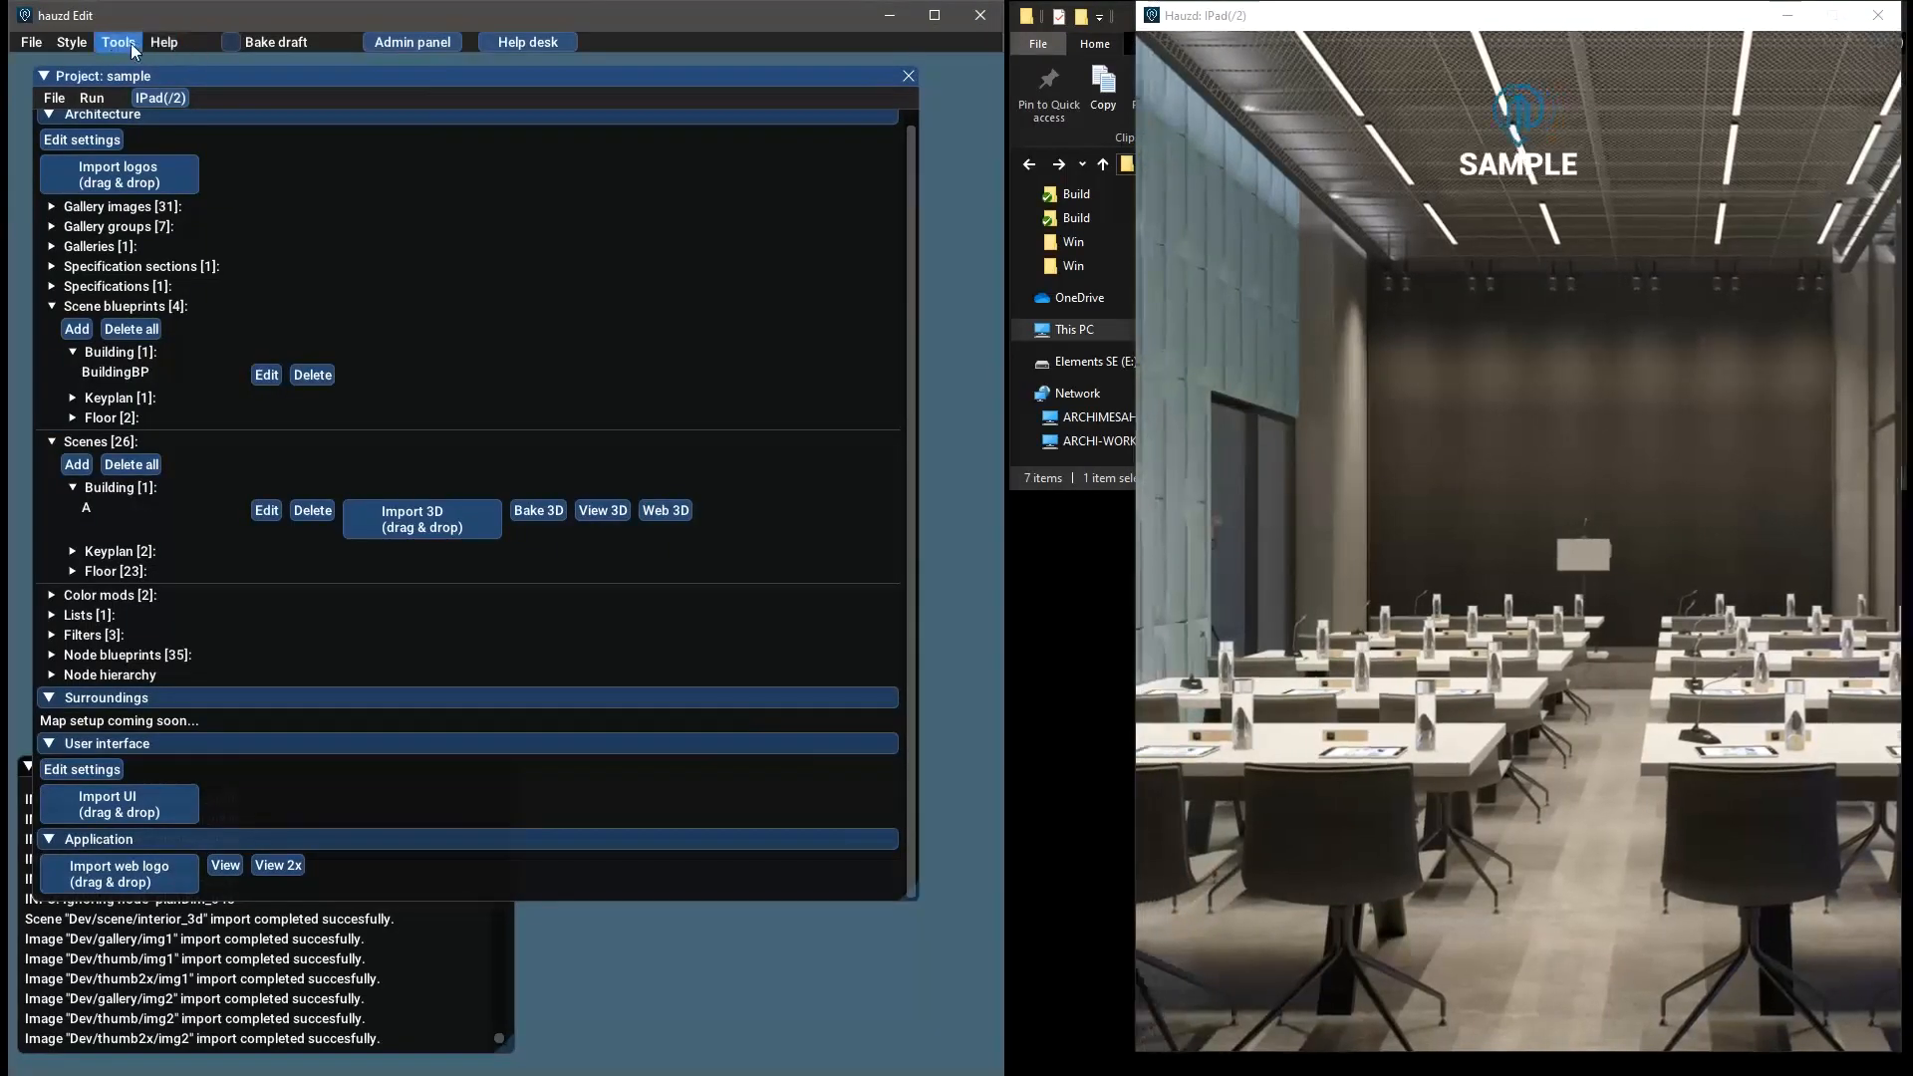
left_click_drag(273, 81, 273, 80)
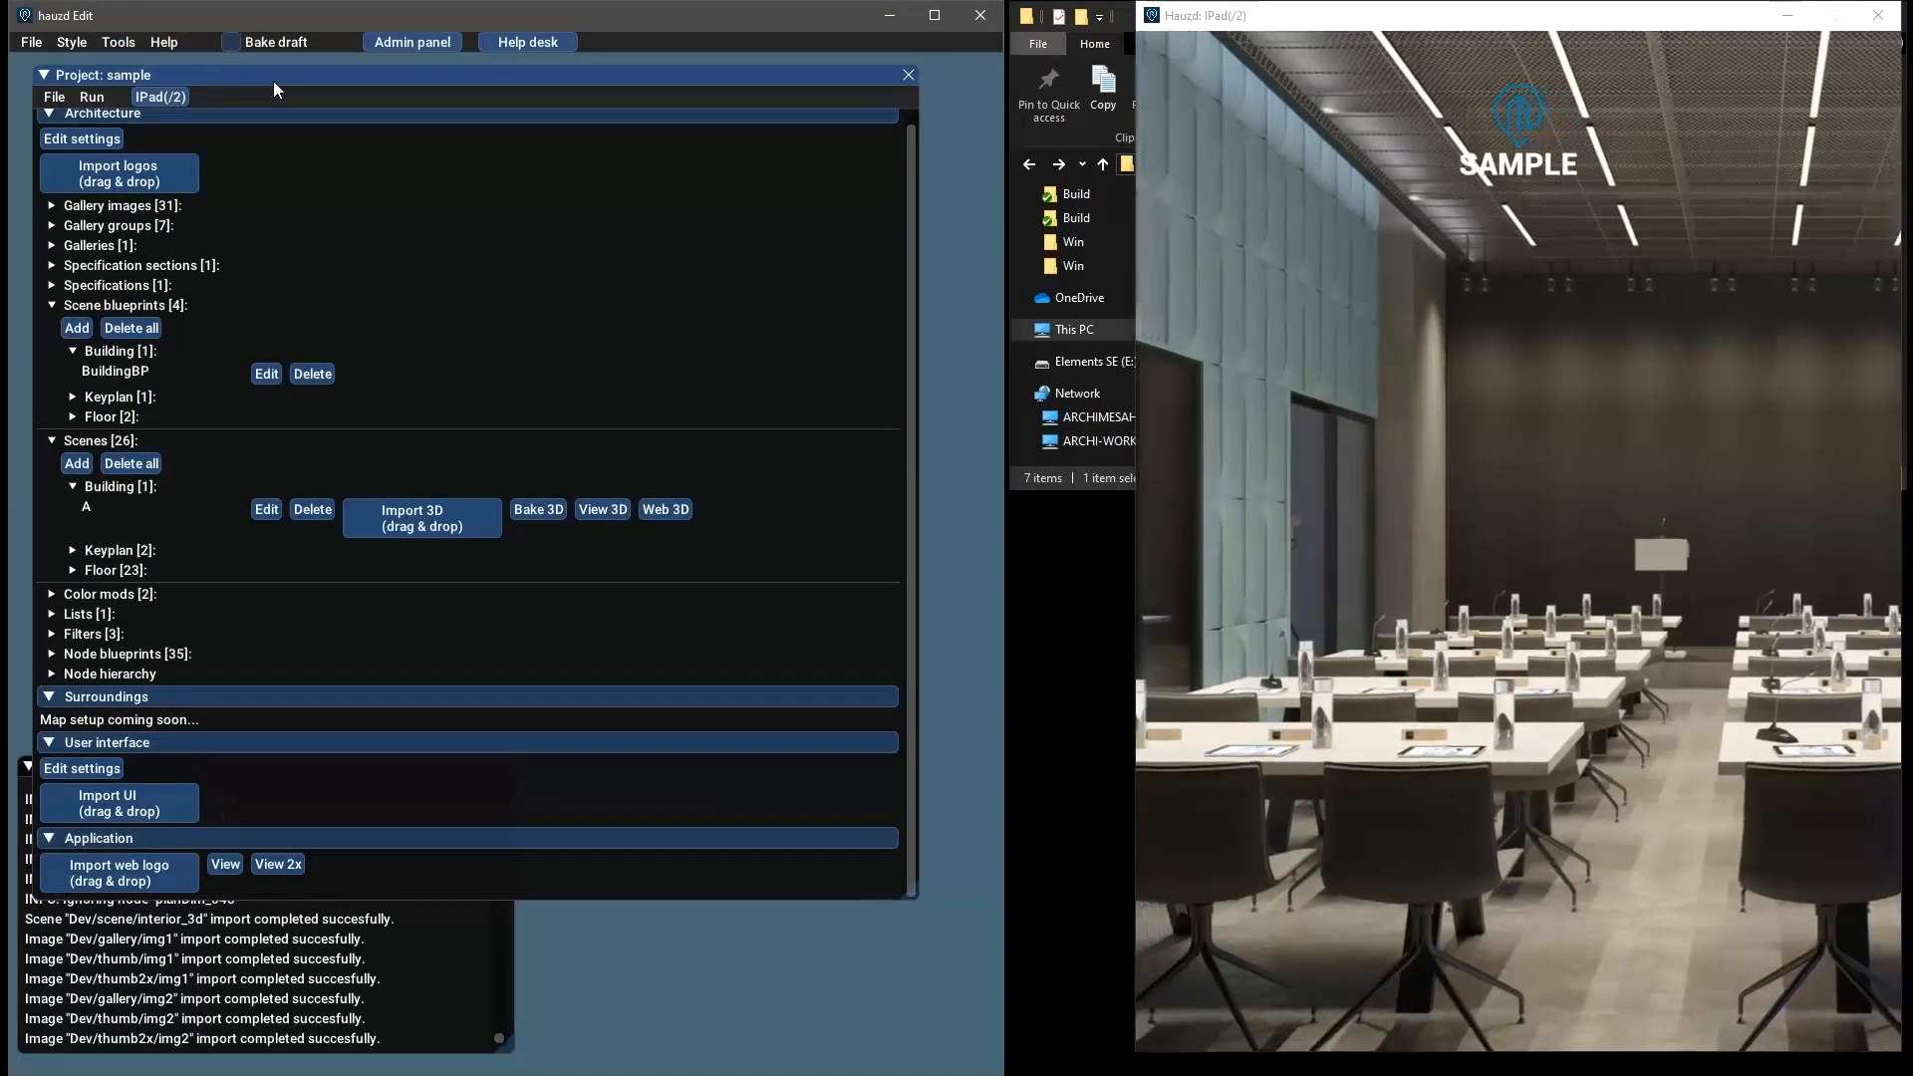
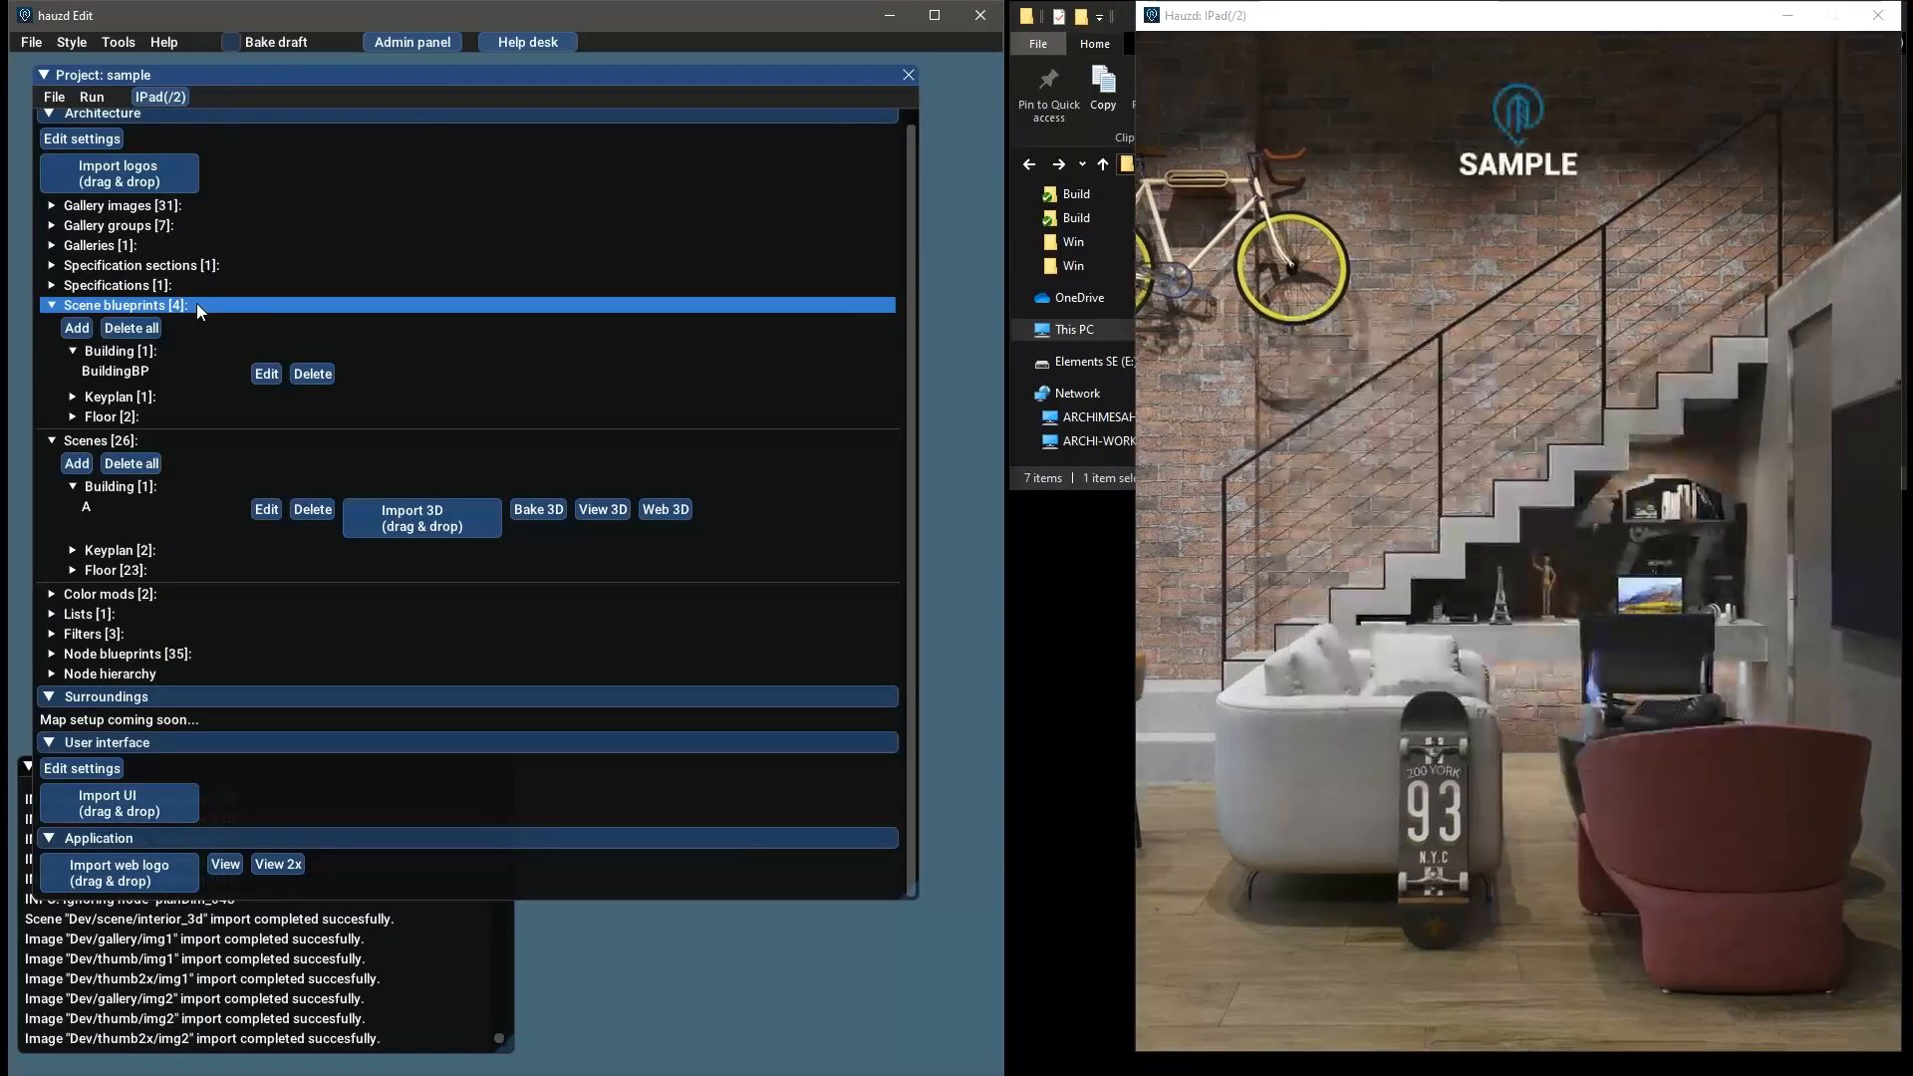
Move the iPad preview aside, switch to File Explorer at the Elements SE (E:) drive, and reposition and enlarge its window
left_click_drag(1506, 22, 1282, 44)
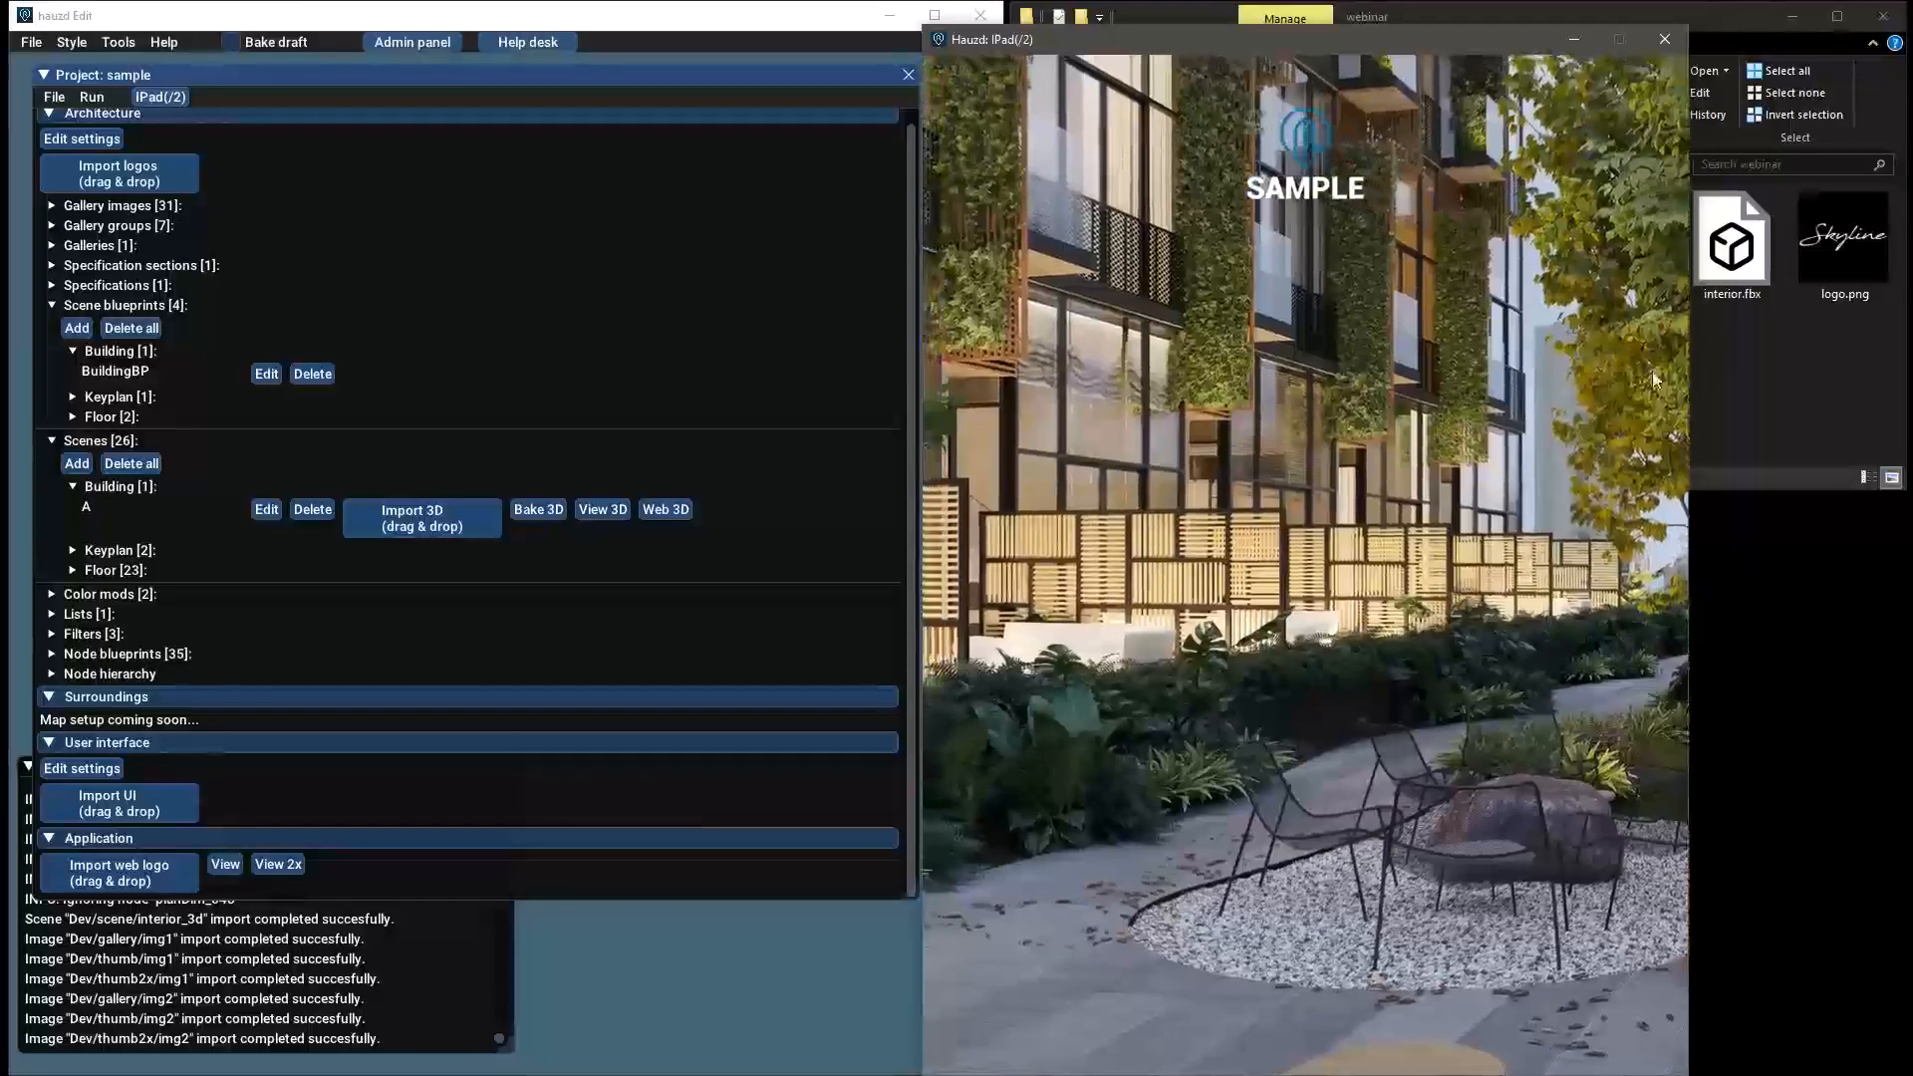
left_click(1749, 401)
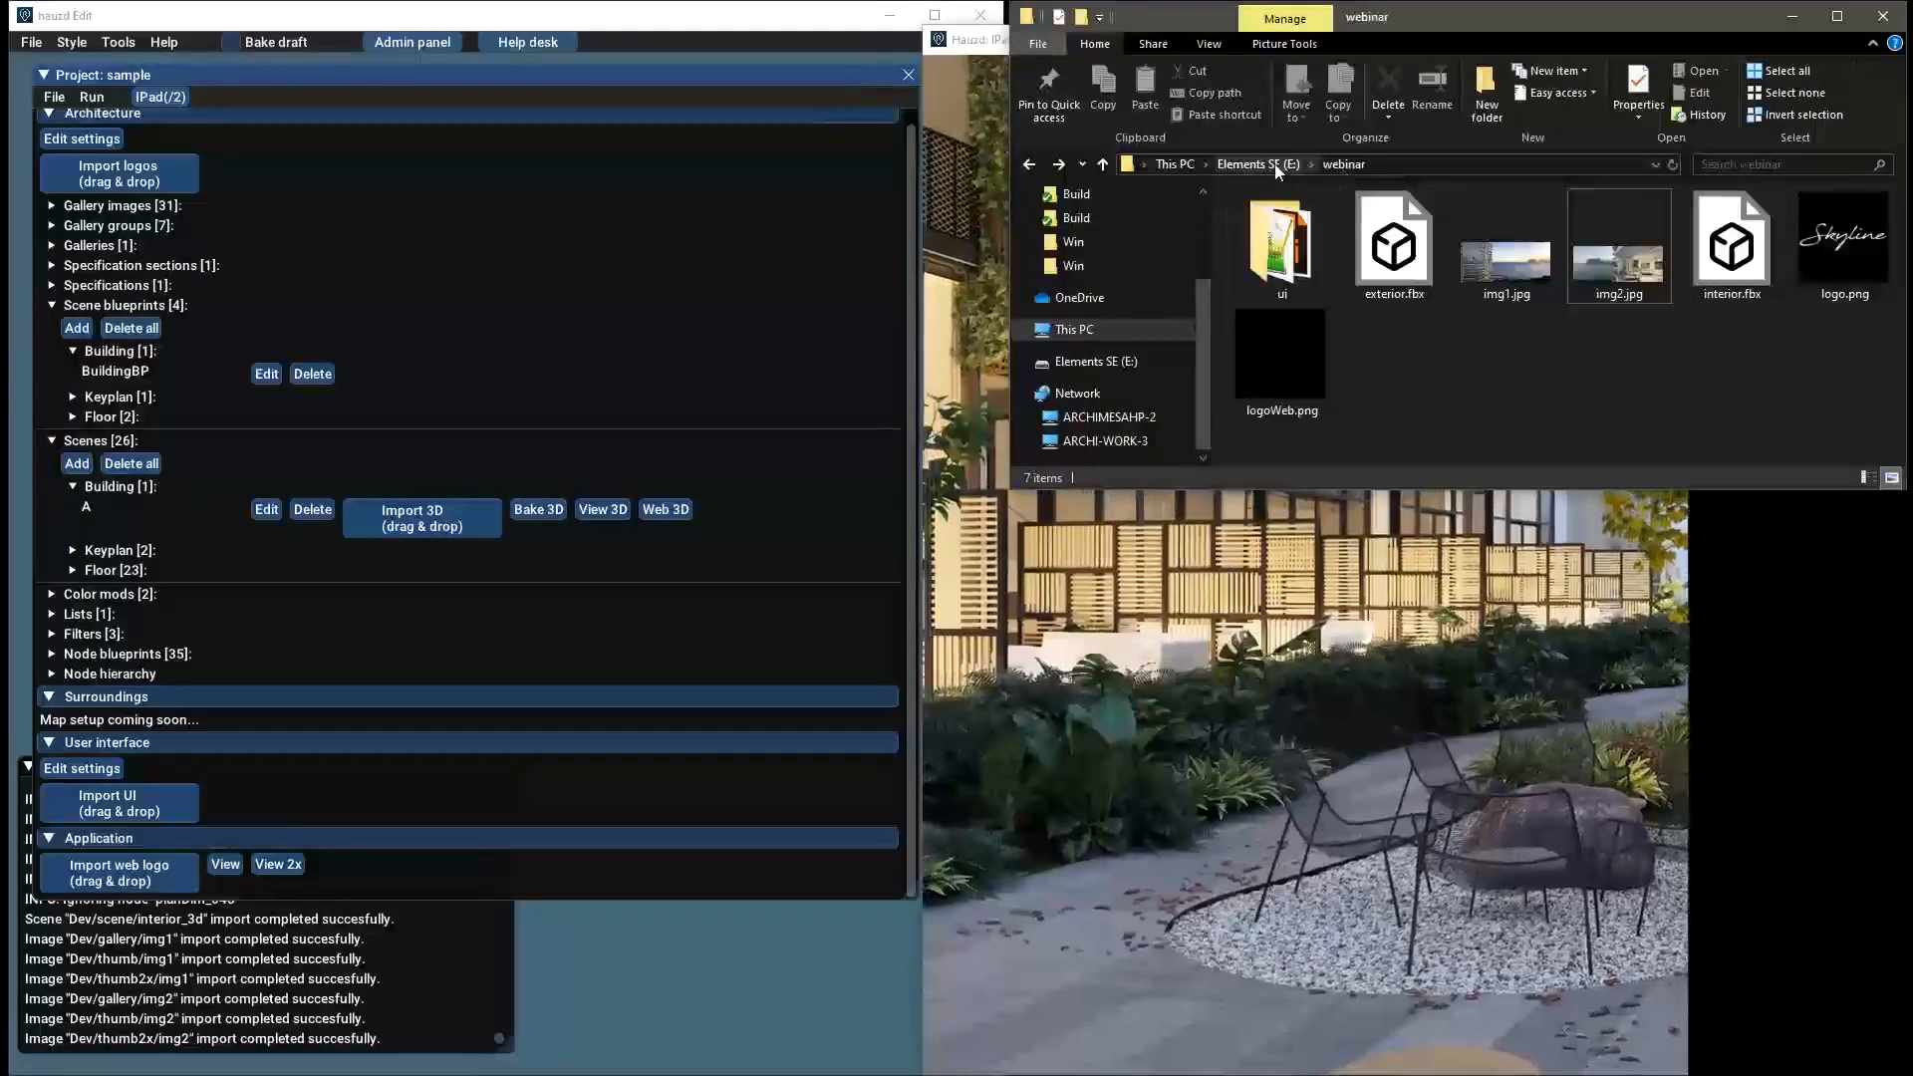
left_click(1270, 163)
left_click_drag(1499, 27, 511, 122)
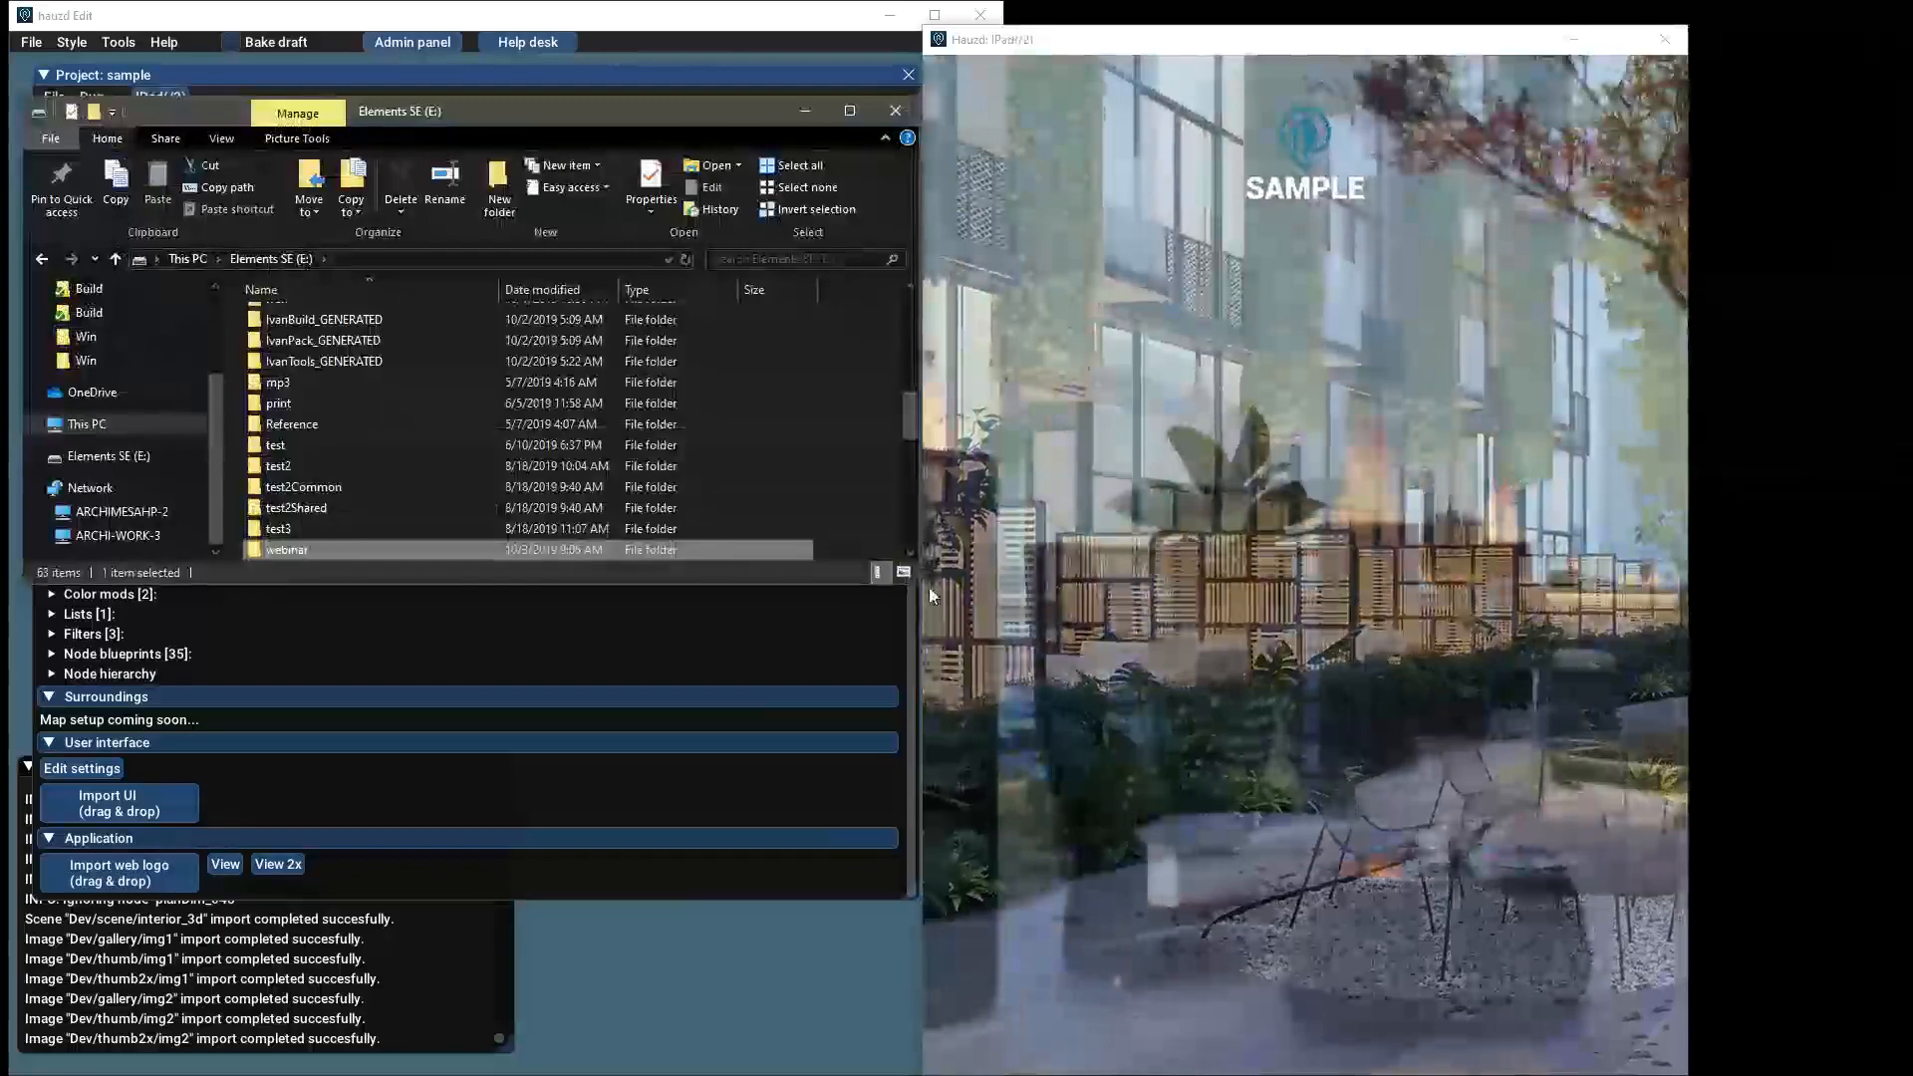
left_click_drag(929, 588, 1202, 957)
Open the Dev folder of the Skyline project, located under Hauzd and Projects on the drive
scroll(361, 512, "up", 2)
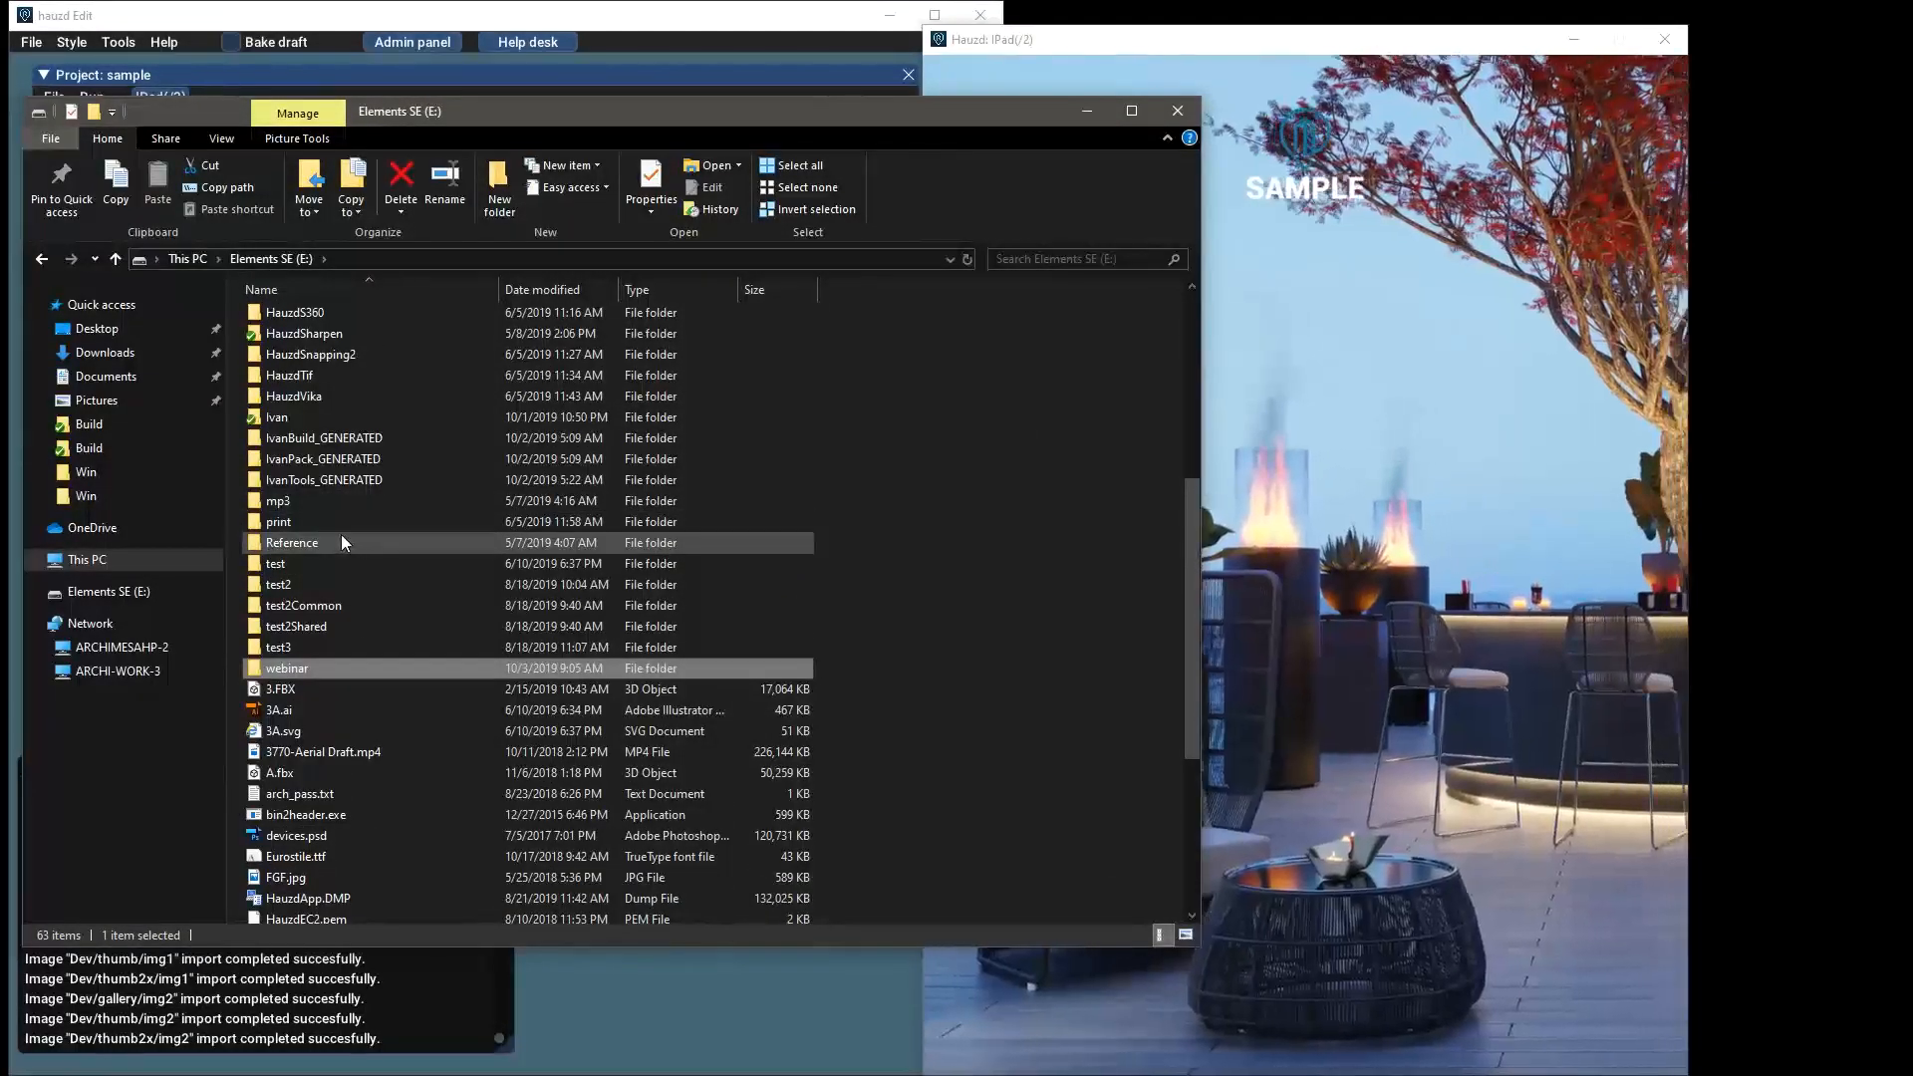
scroll(357, 412, "up", 4)
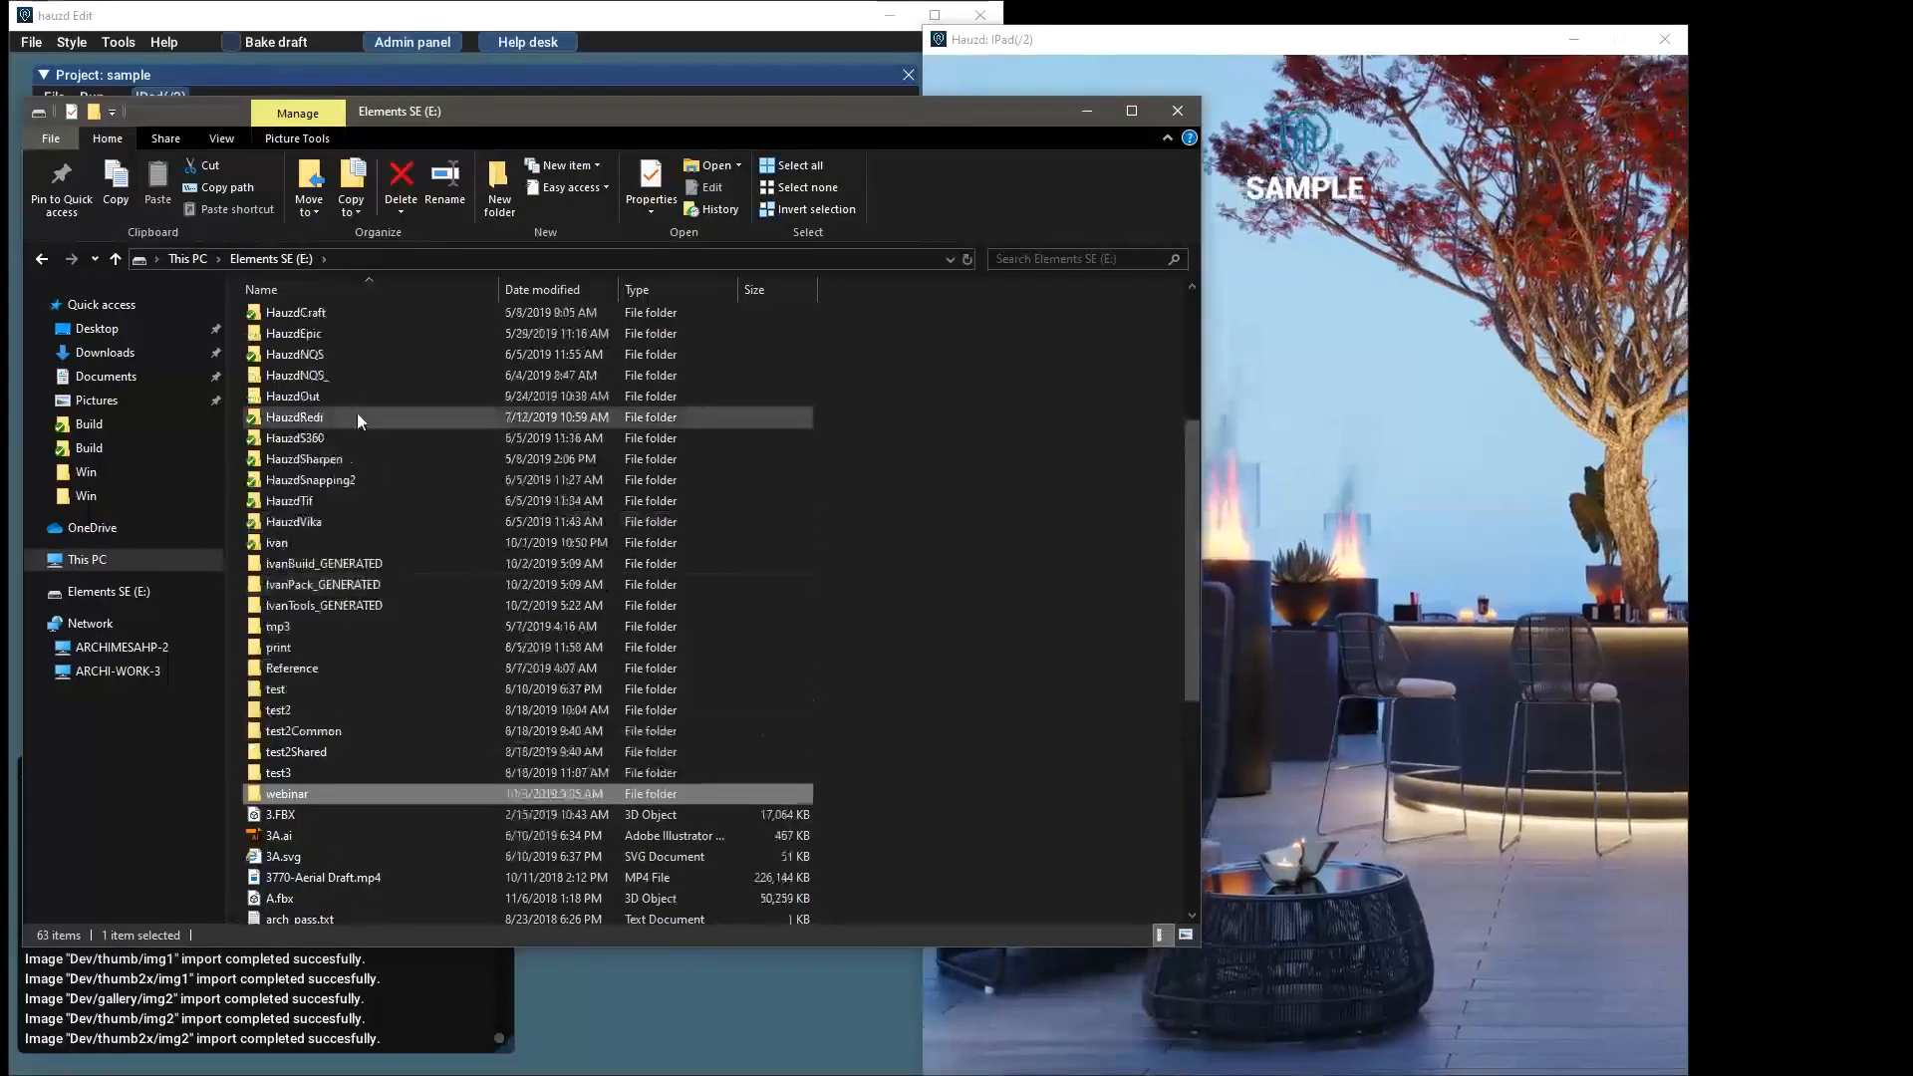
double_click(303, 395)
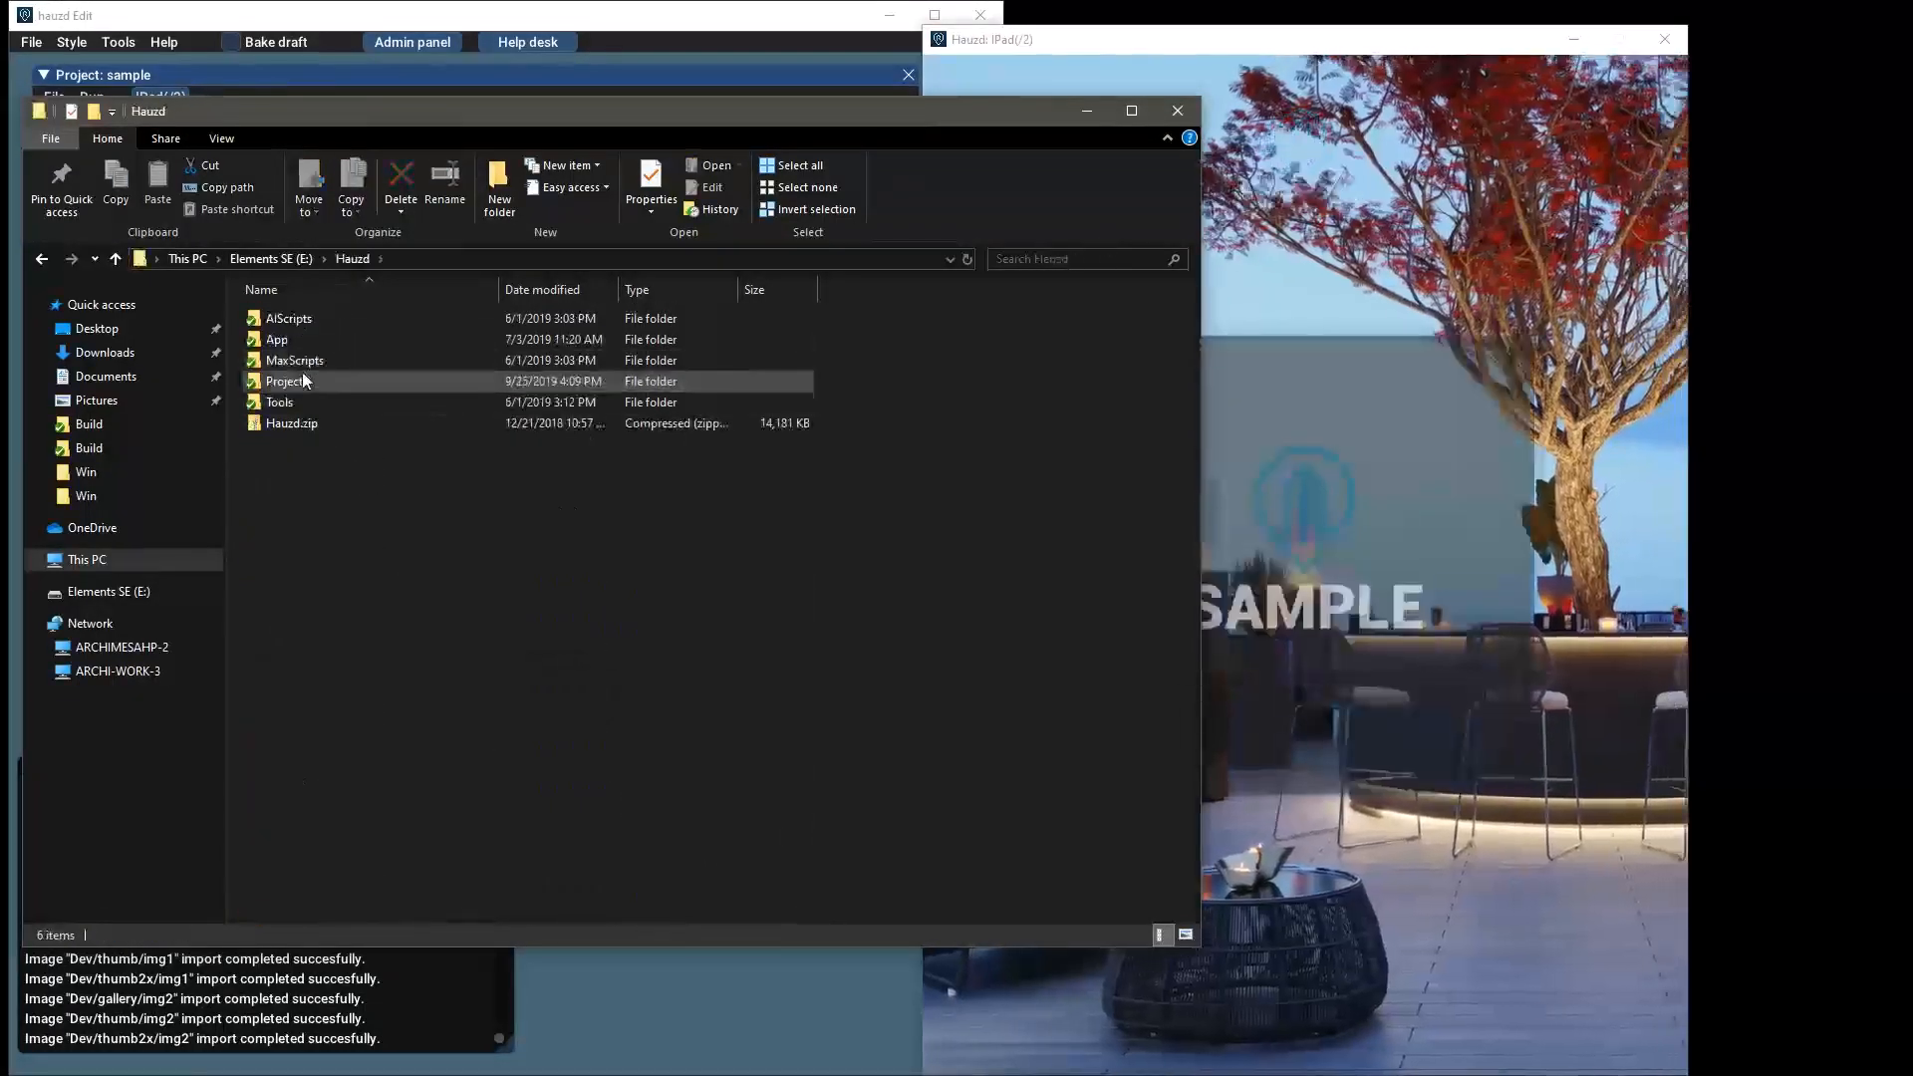
double_click(303, 375)
scroll(329, 498, "down", 1)
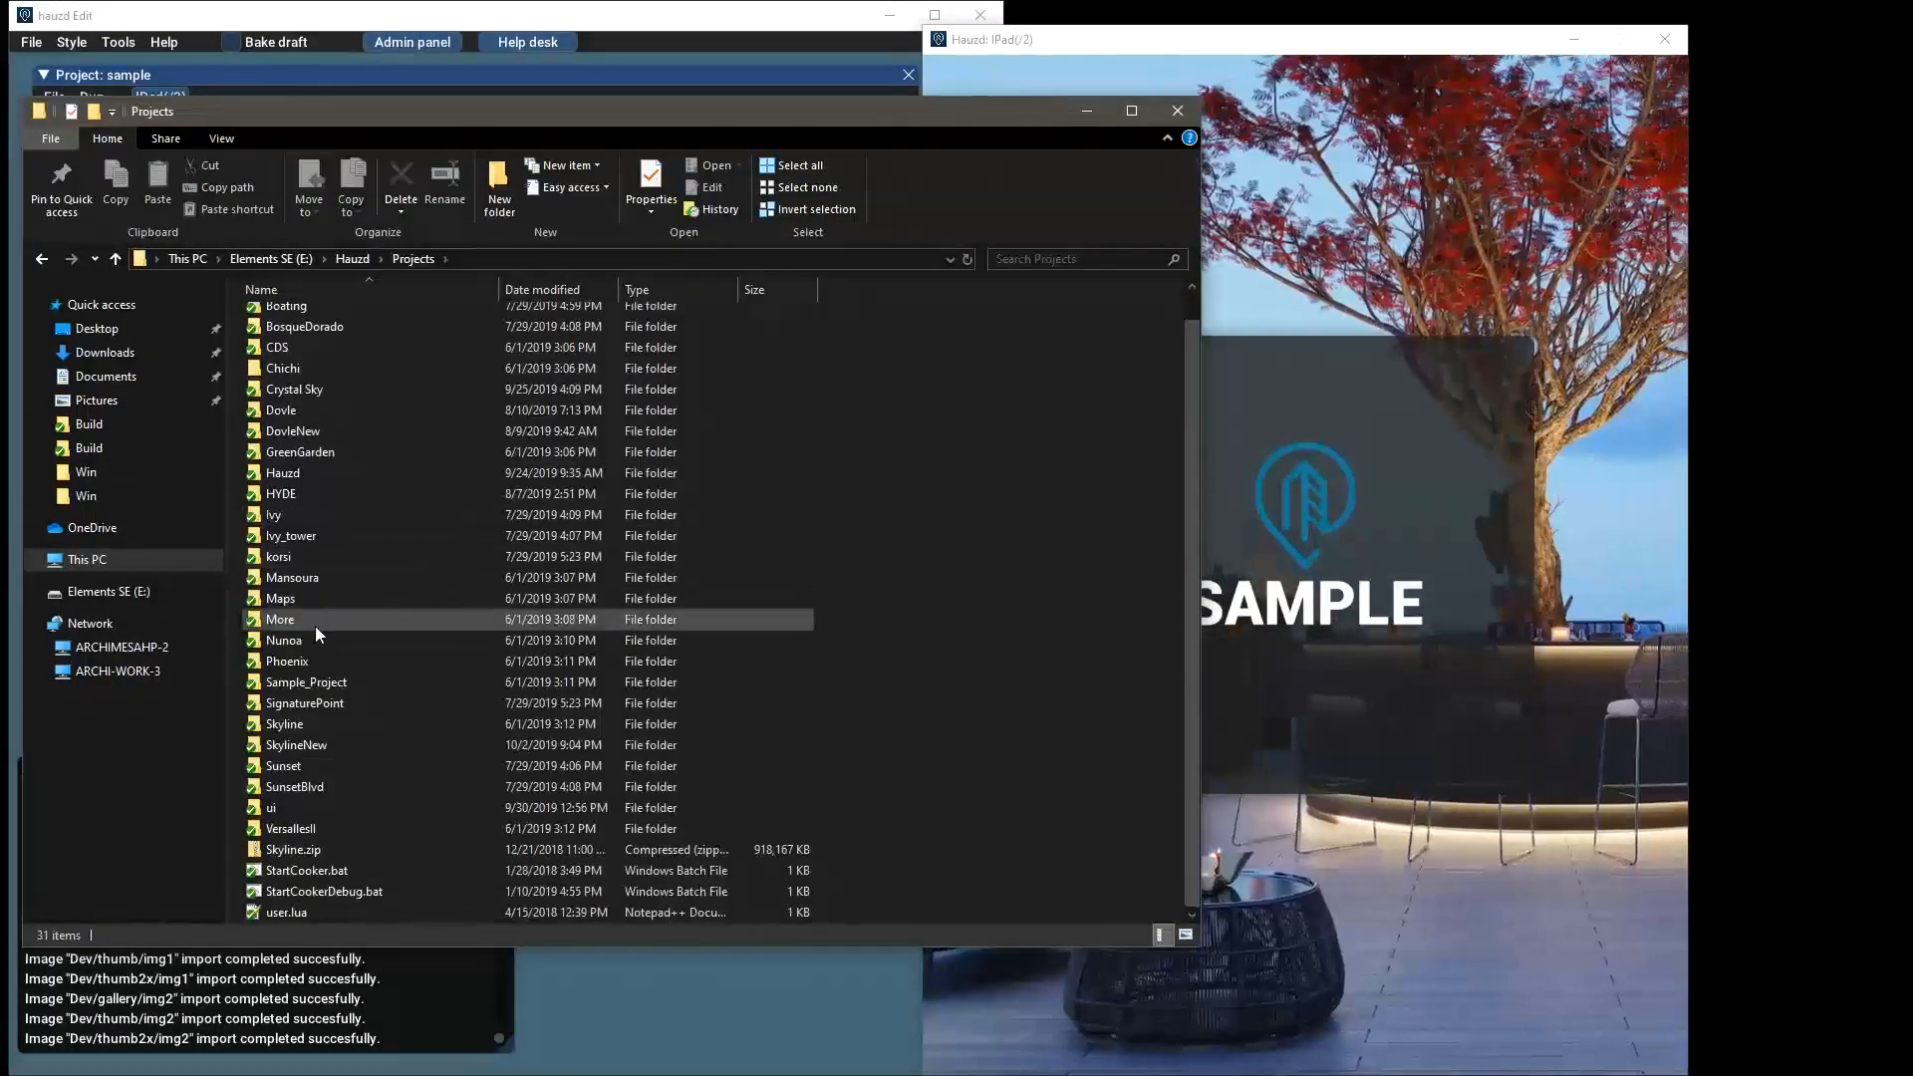
double_click(315, 724)
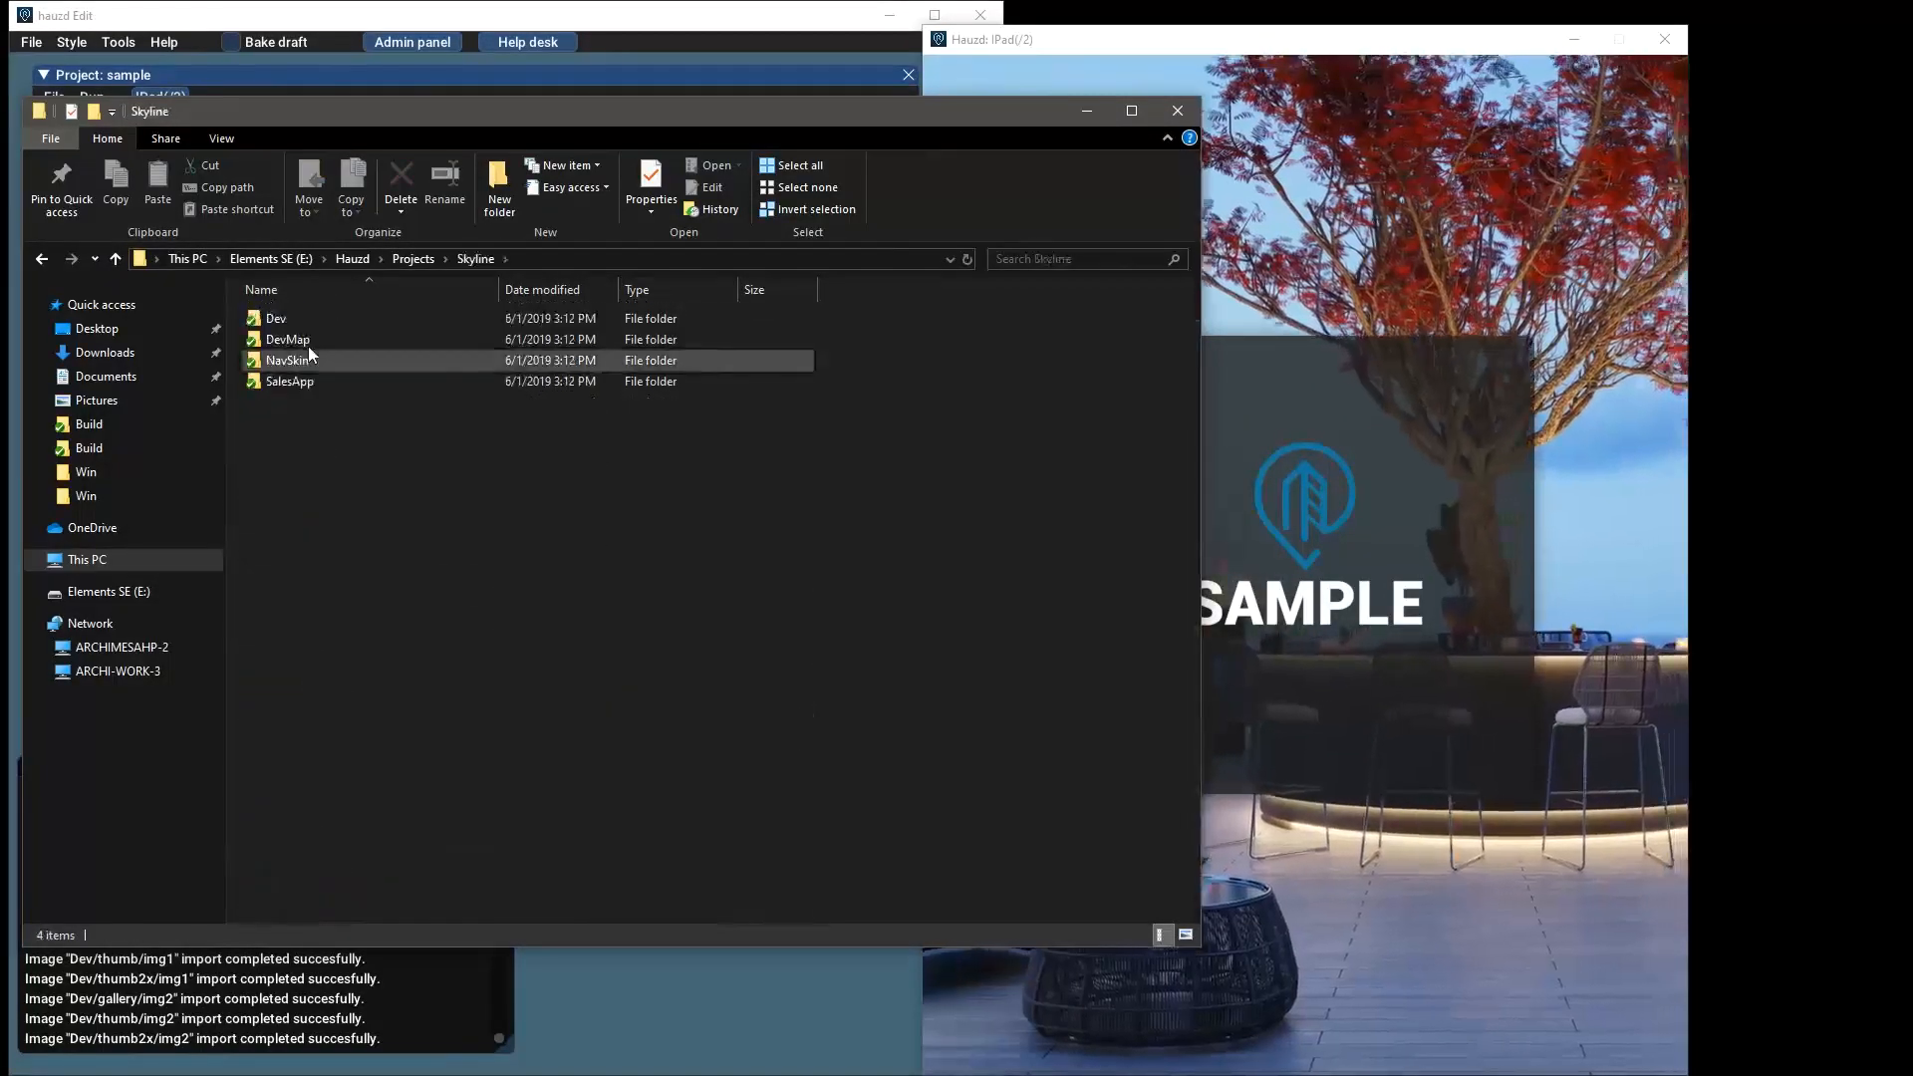
double_click(291, 319)
Open envExt_XNeg.png in the photo viewer and leaf forward and back through the neighbouring exterior environment images
scroll(373, 488, "down", 2)
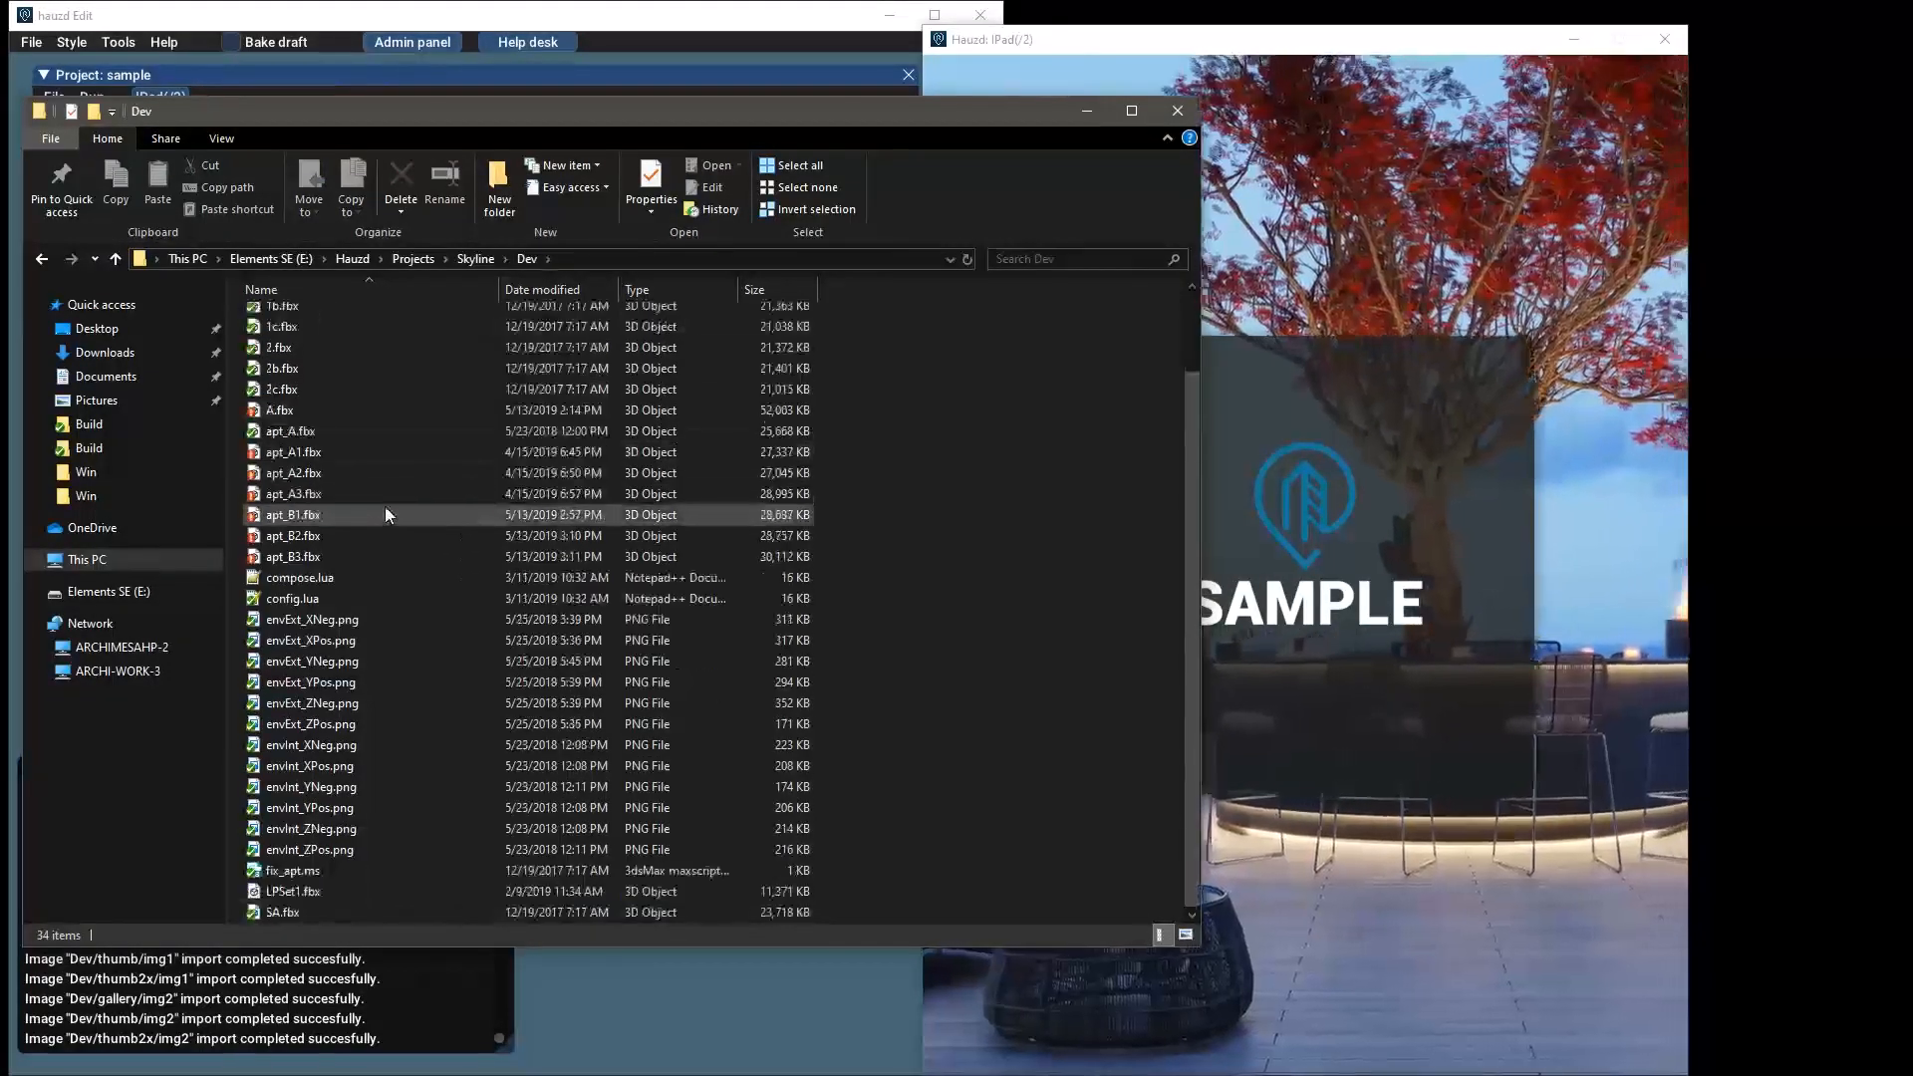
double_click(344, 620)
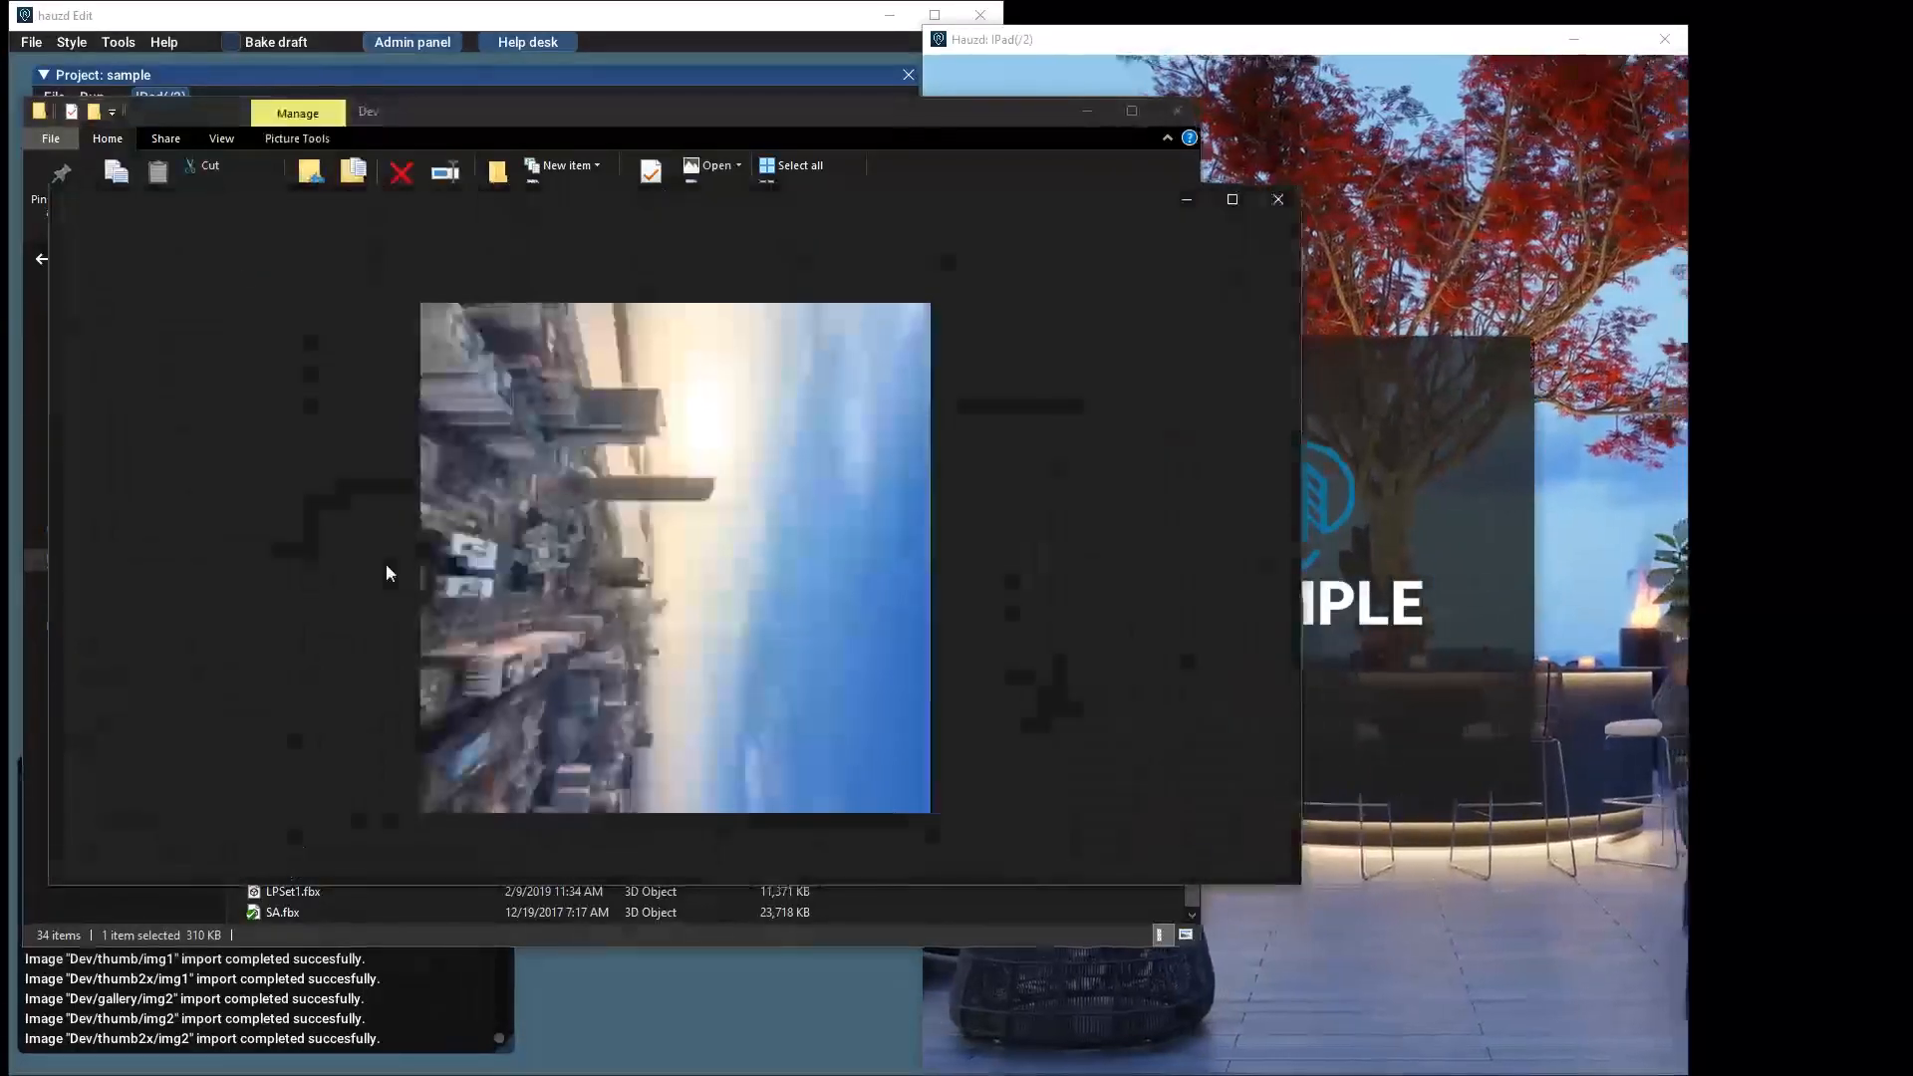
key("Right")
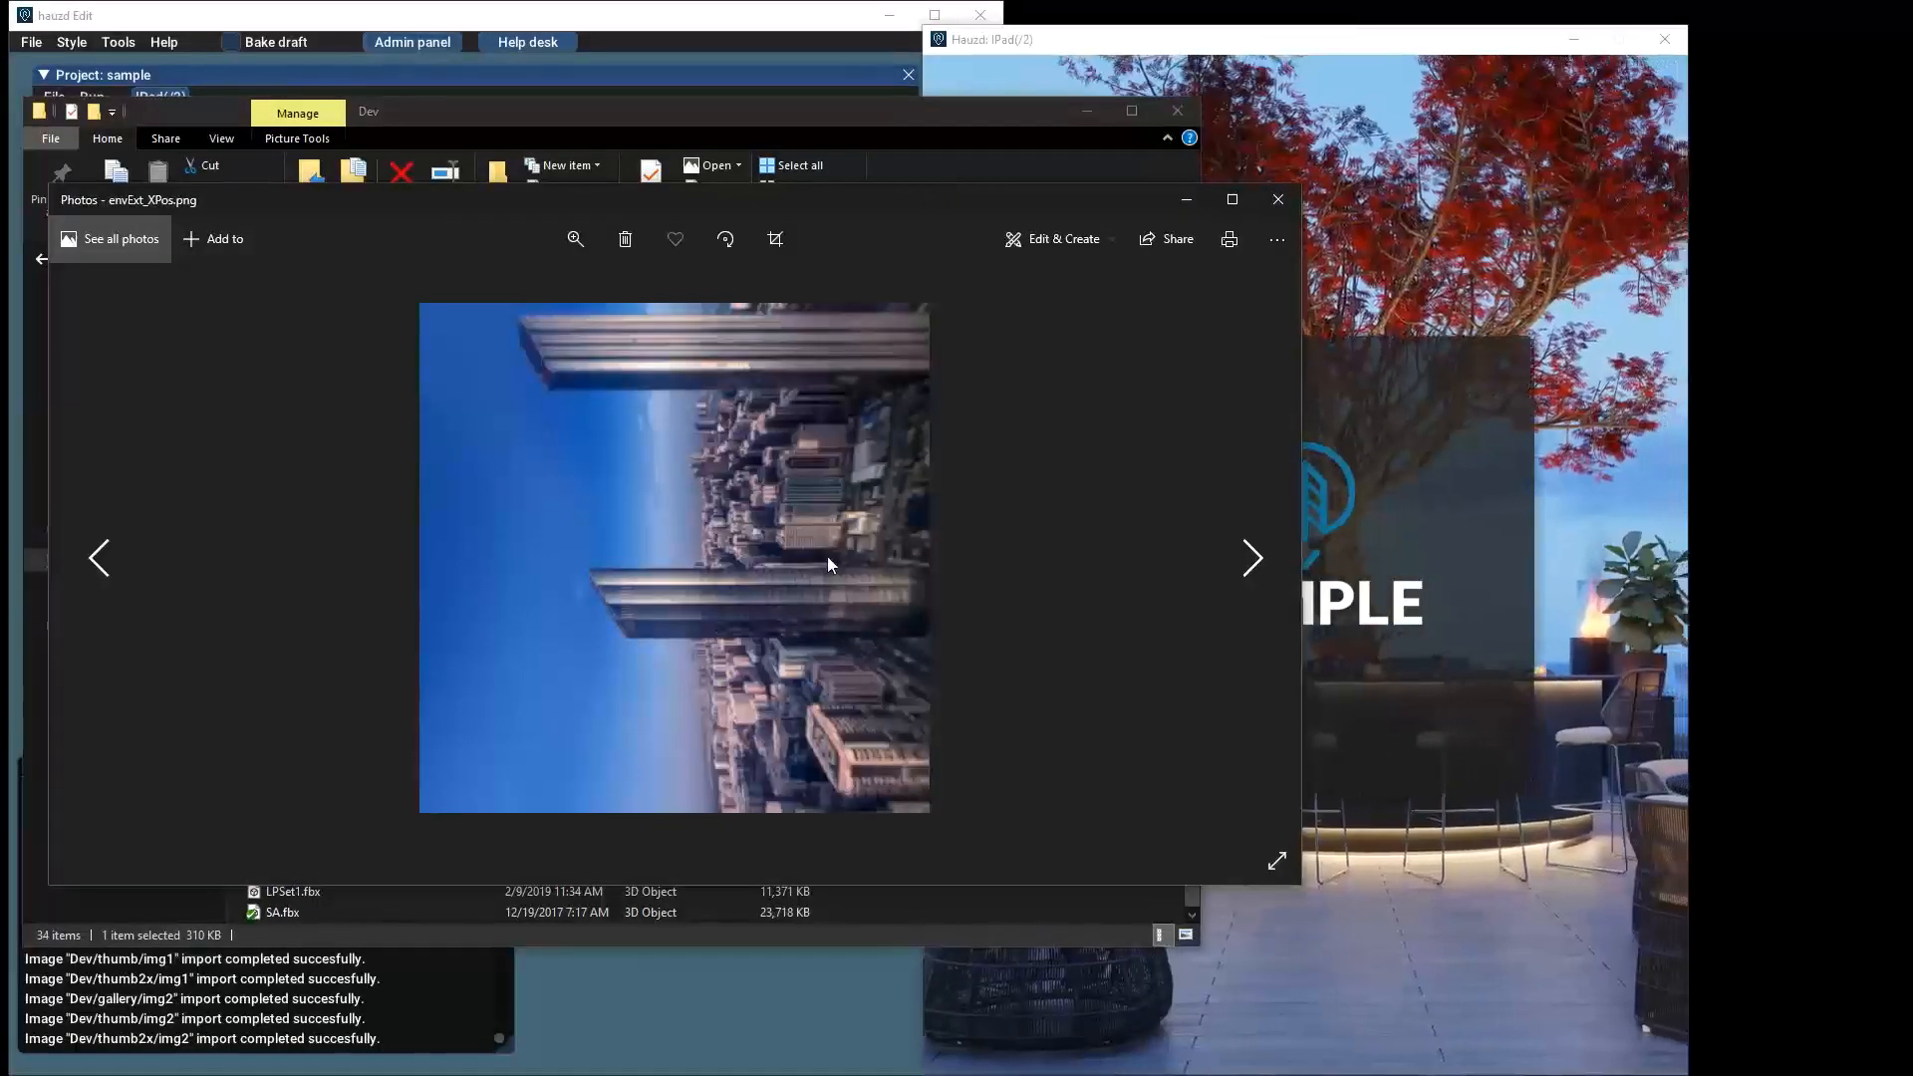
key("Right")
key("Right")
key("Left")
key("Left")
key("Left")
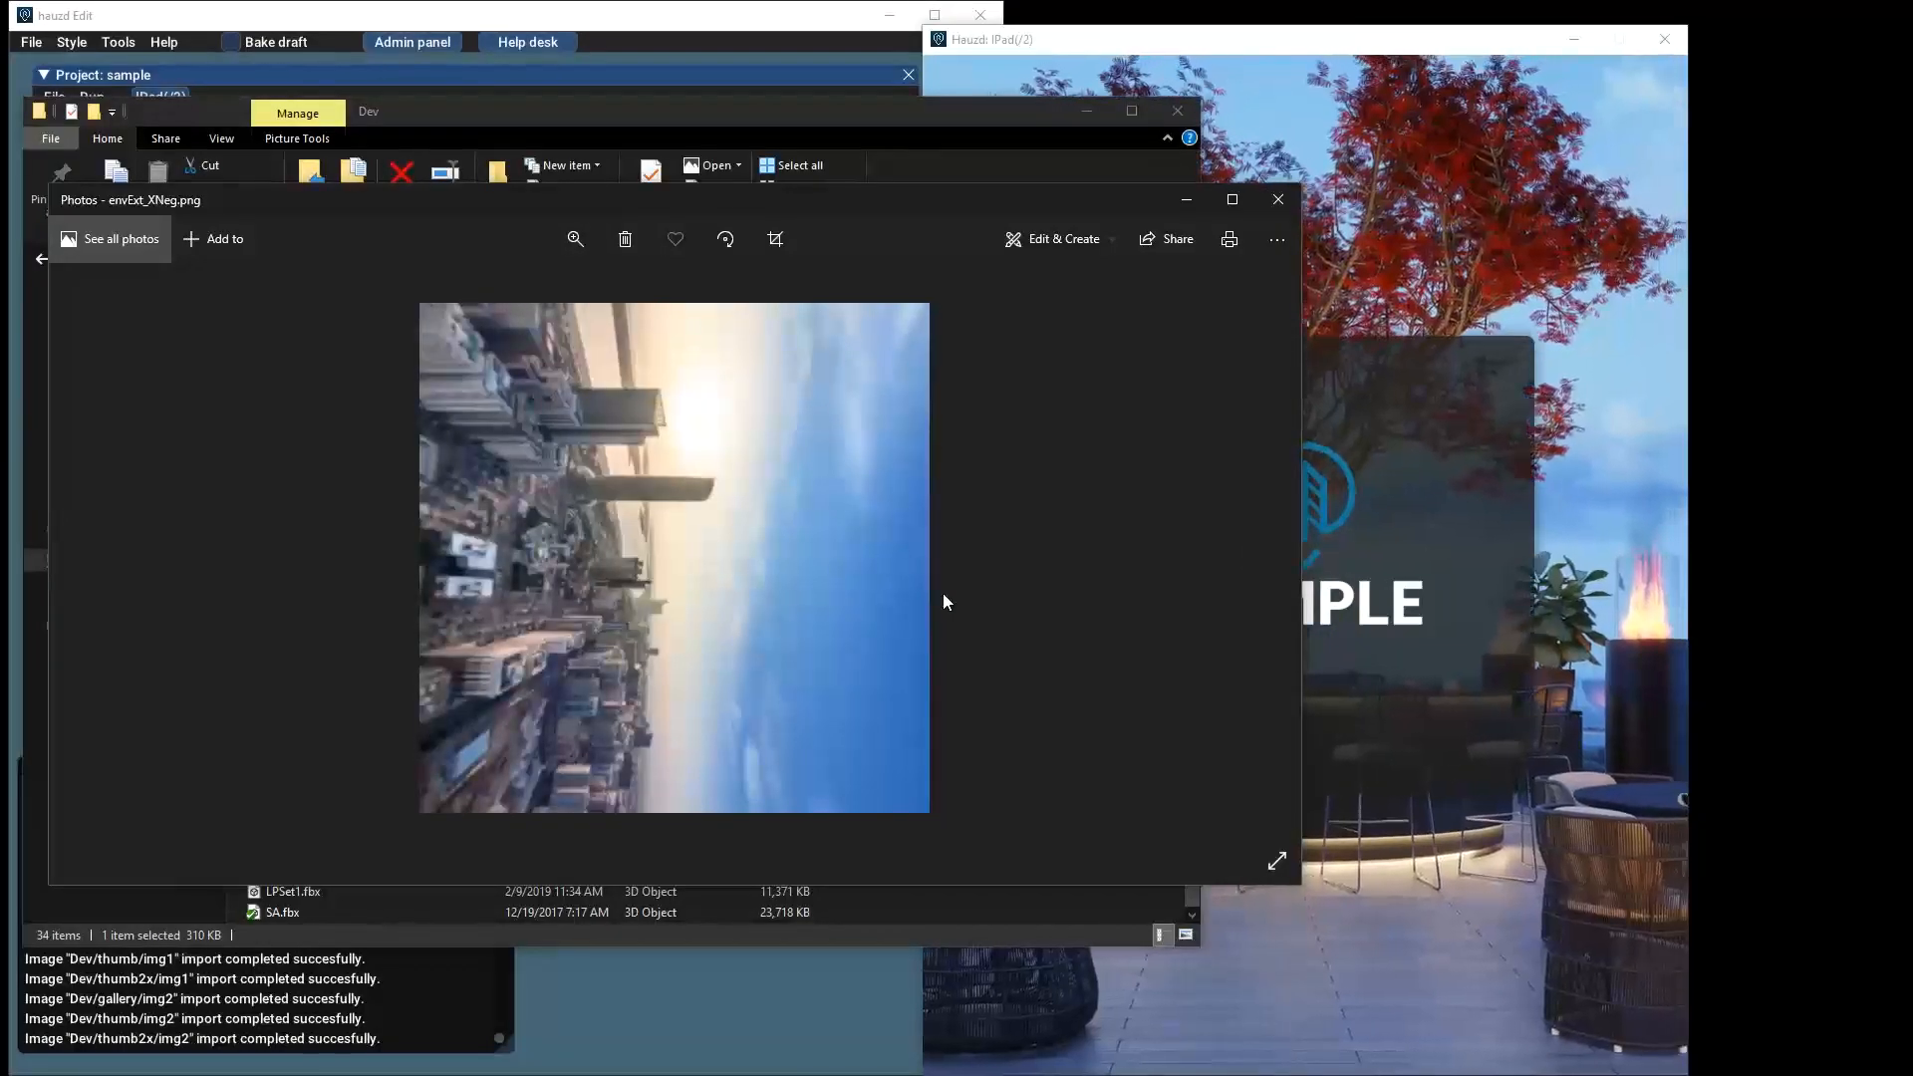
Compare the envExt_XNeg, envExt_XPos and envExt_YNeg images with each other, and close the photo viewer
key("Right")
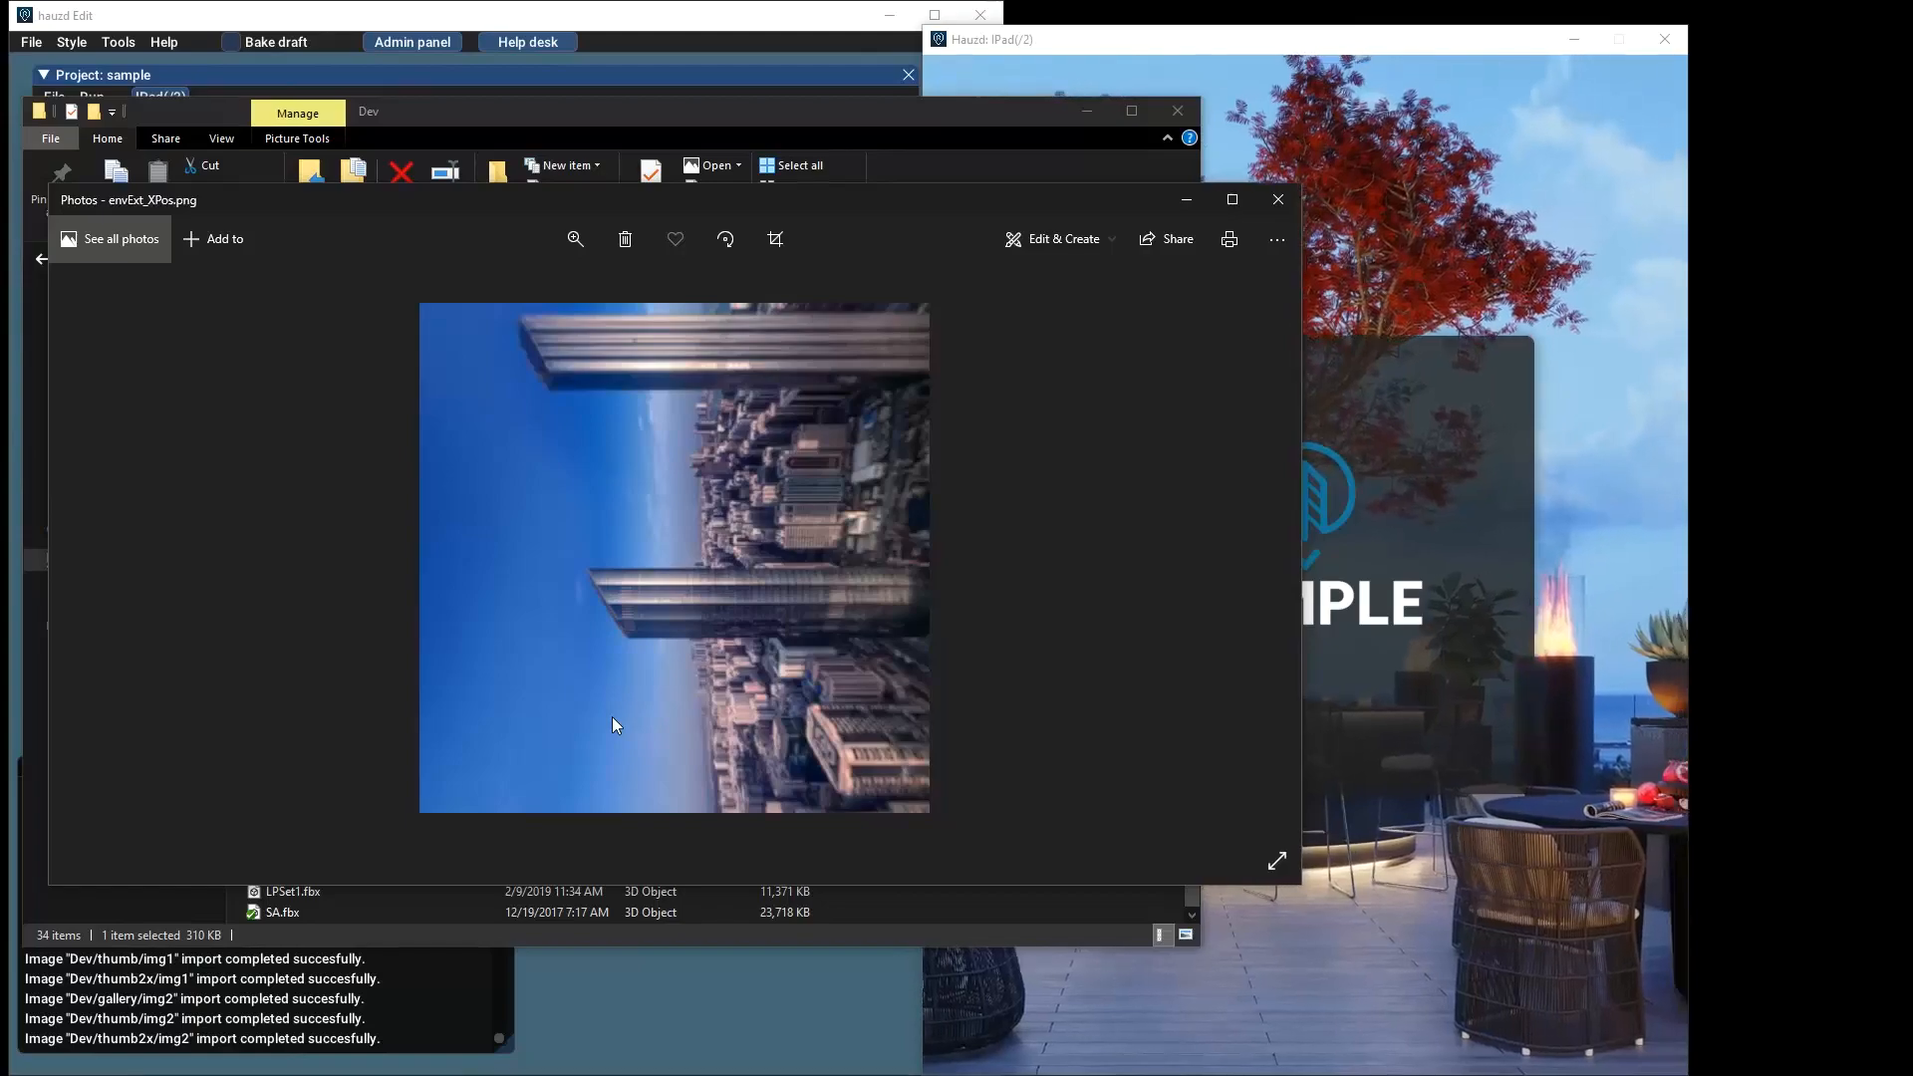
key("Right")
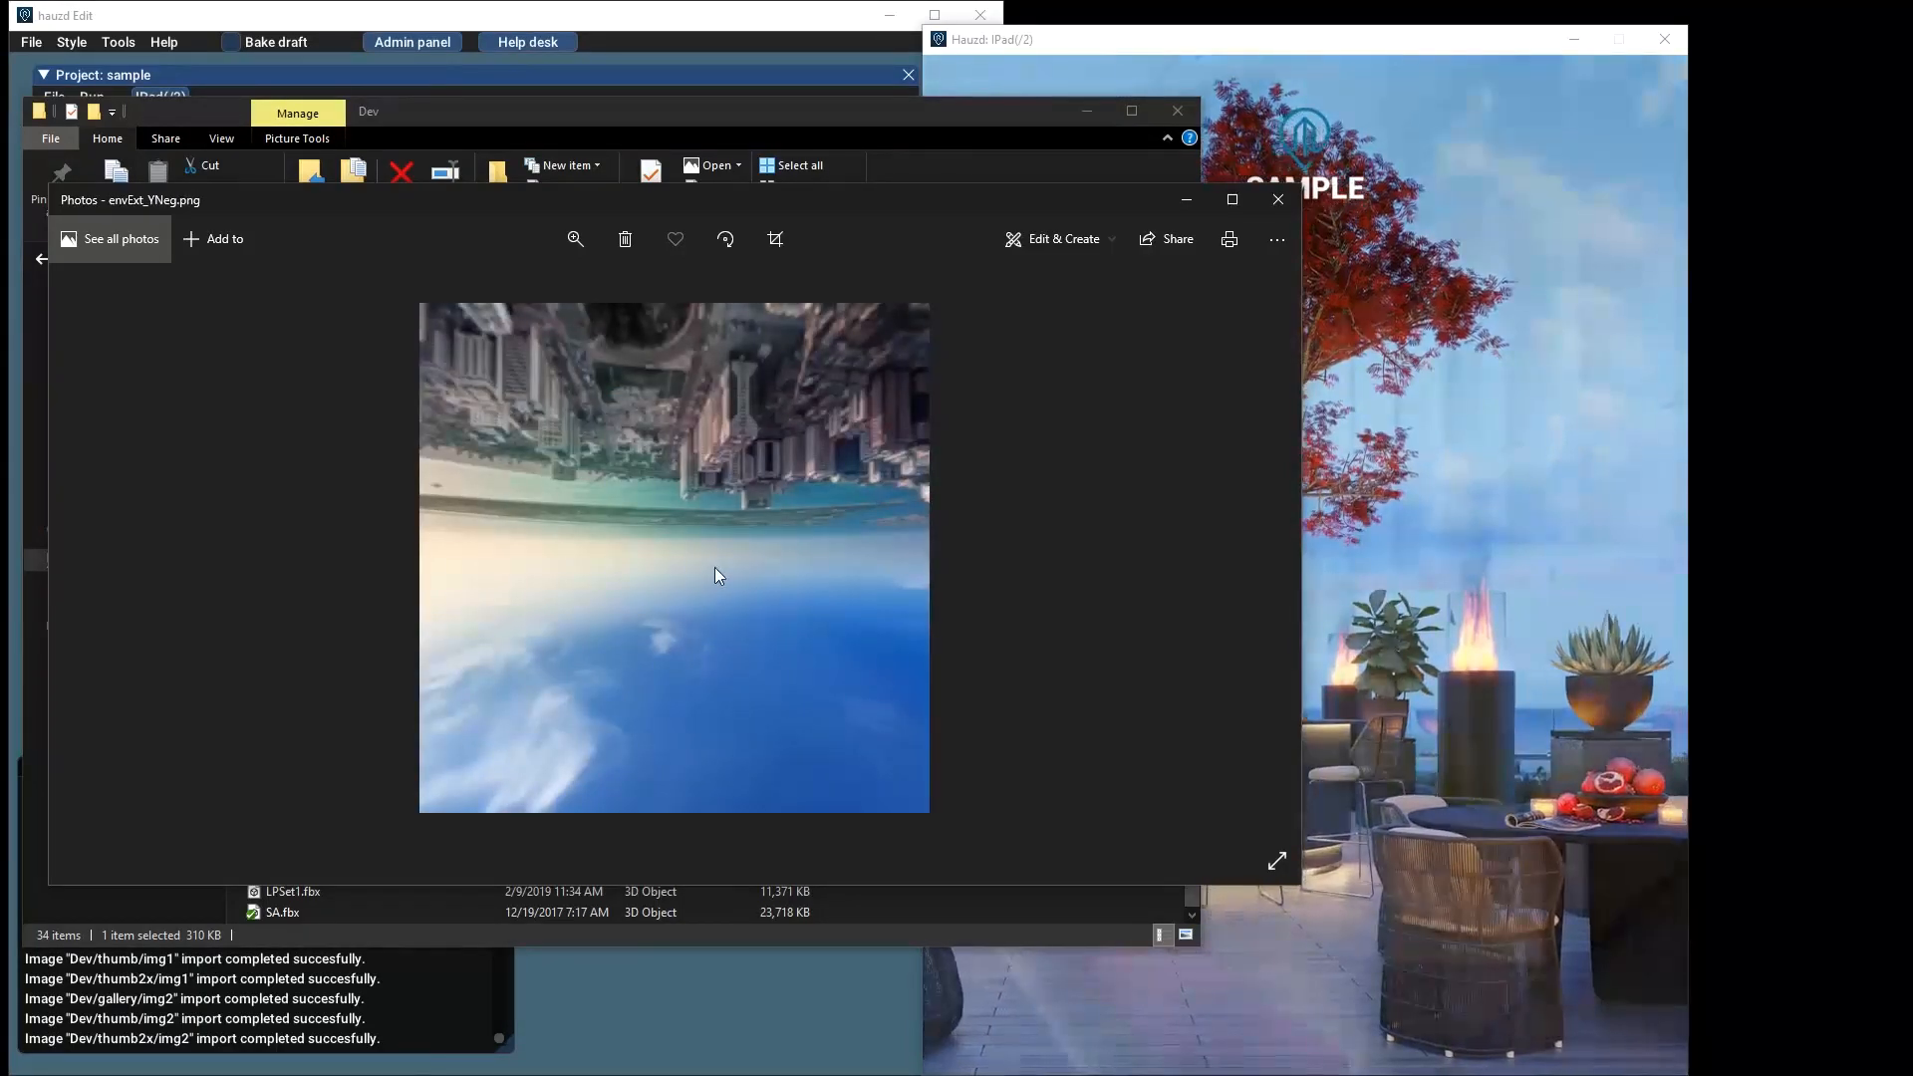
key("Left")
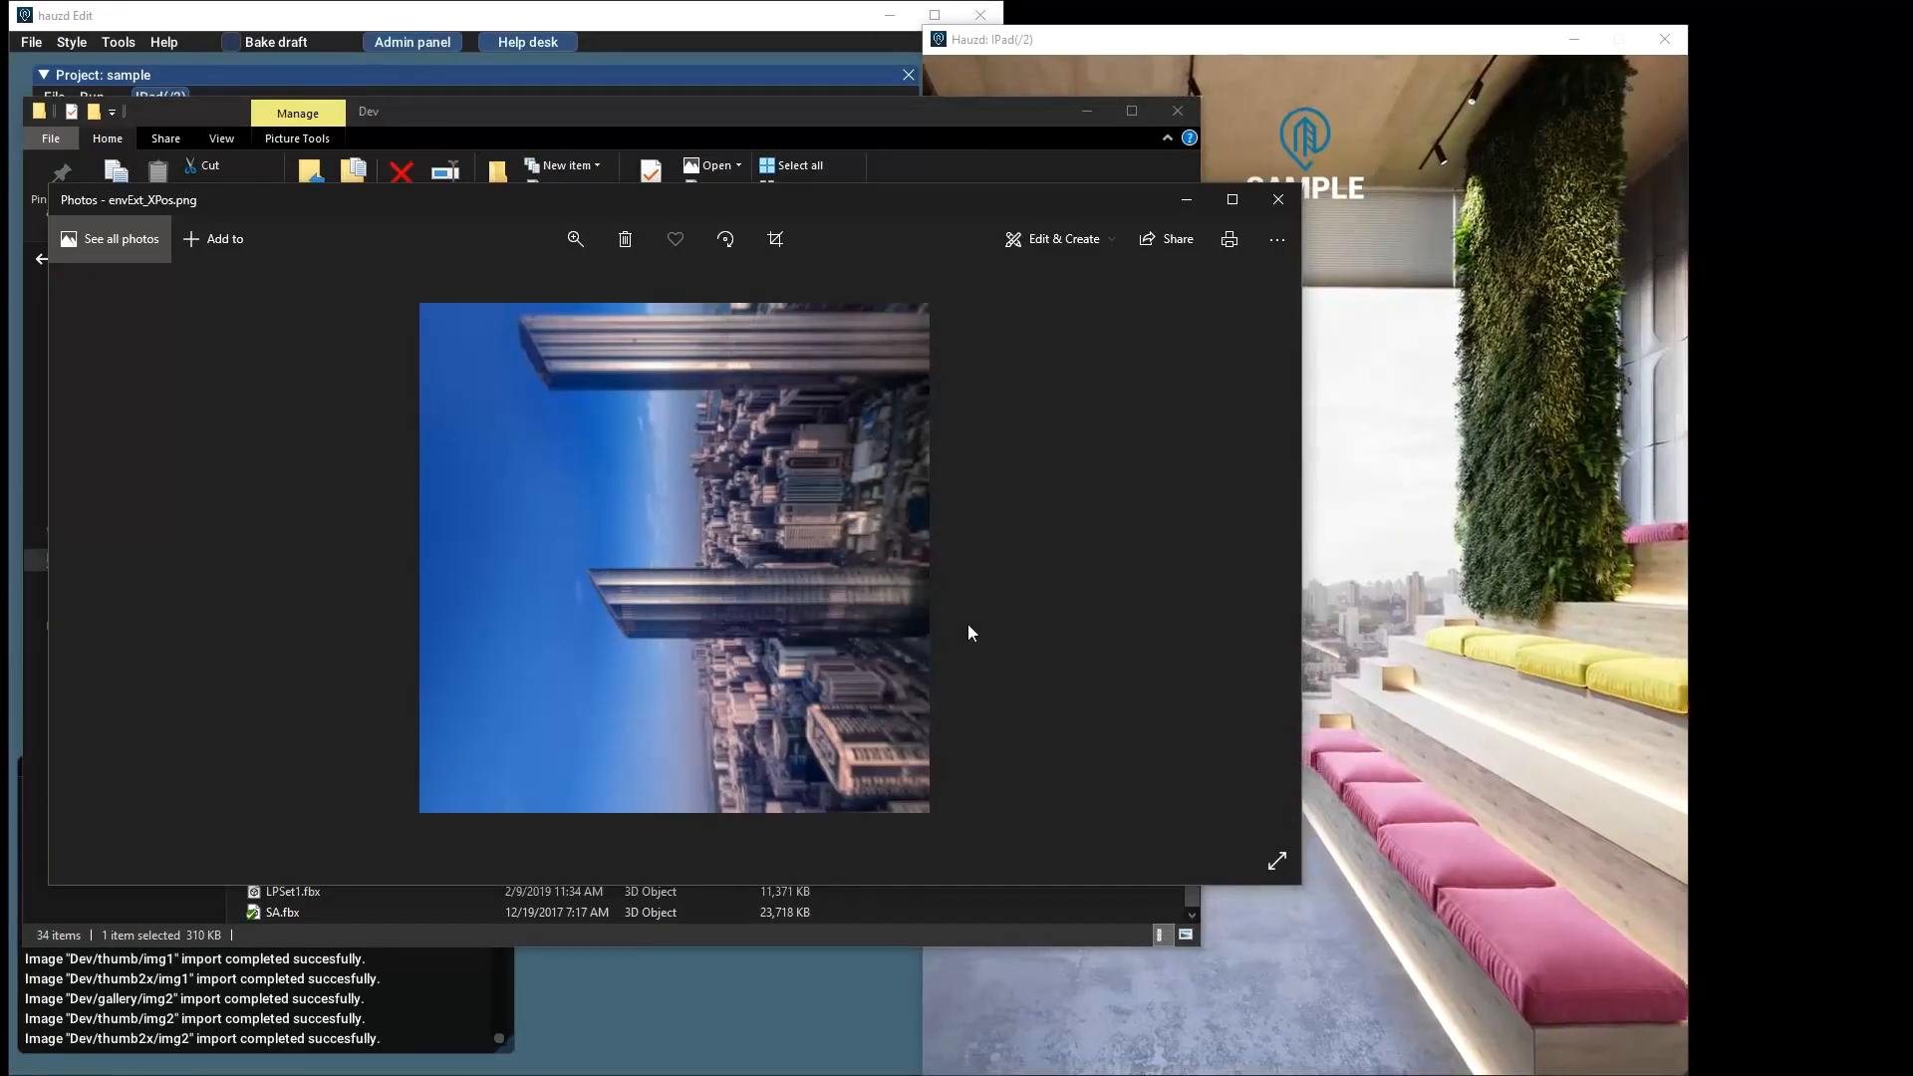
key("Left")
key("Right")
key("Right")
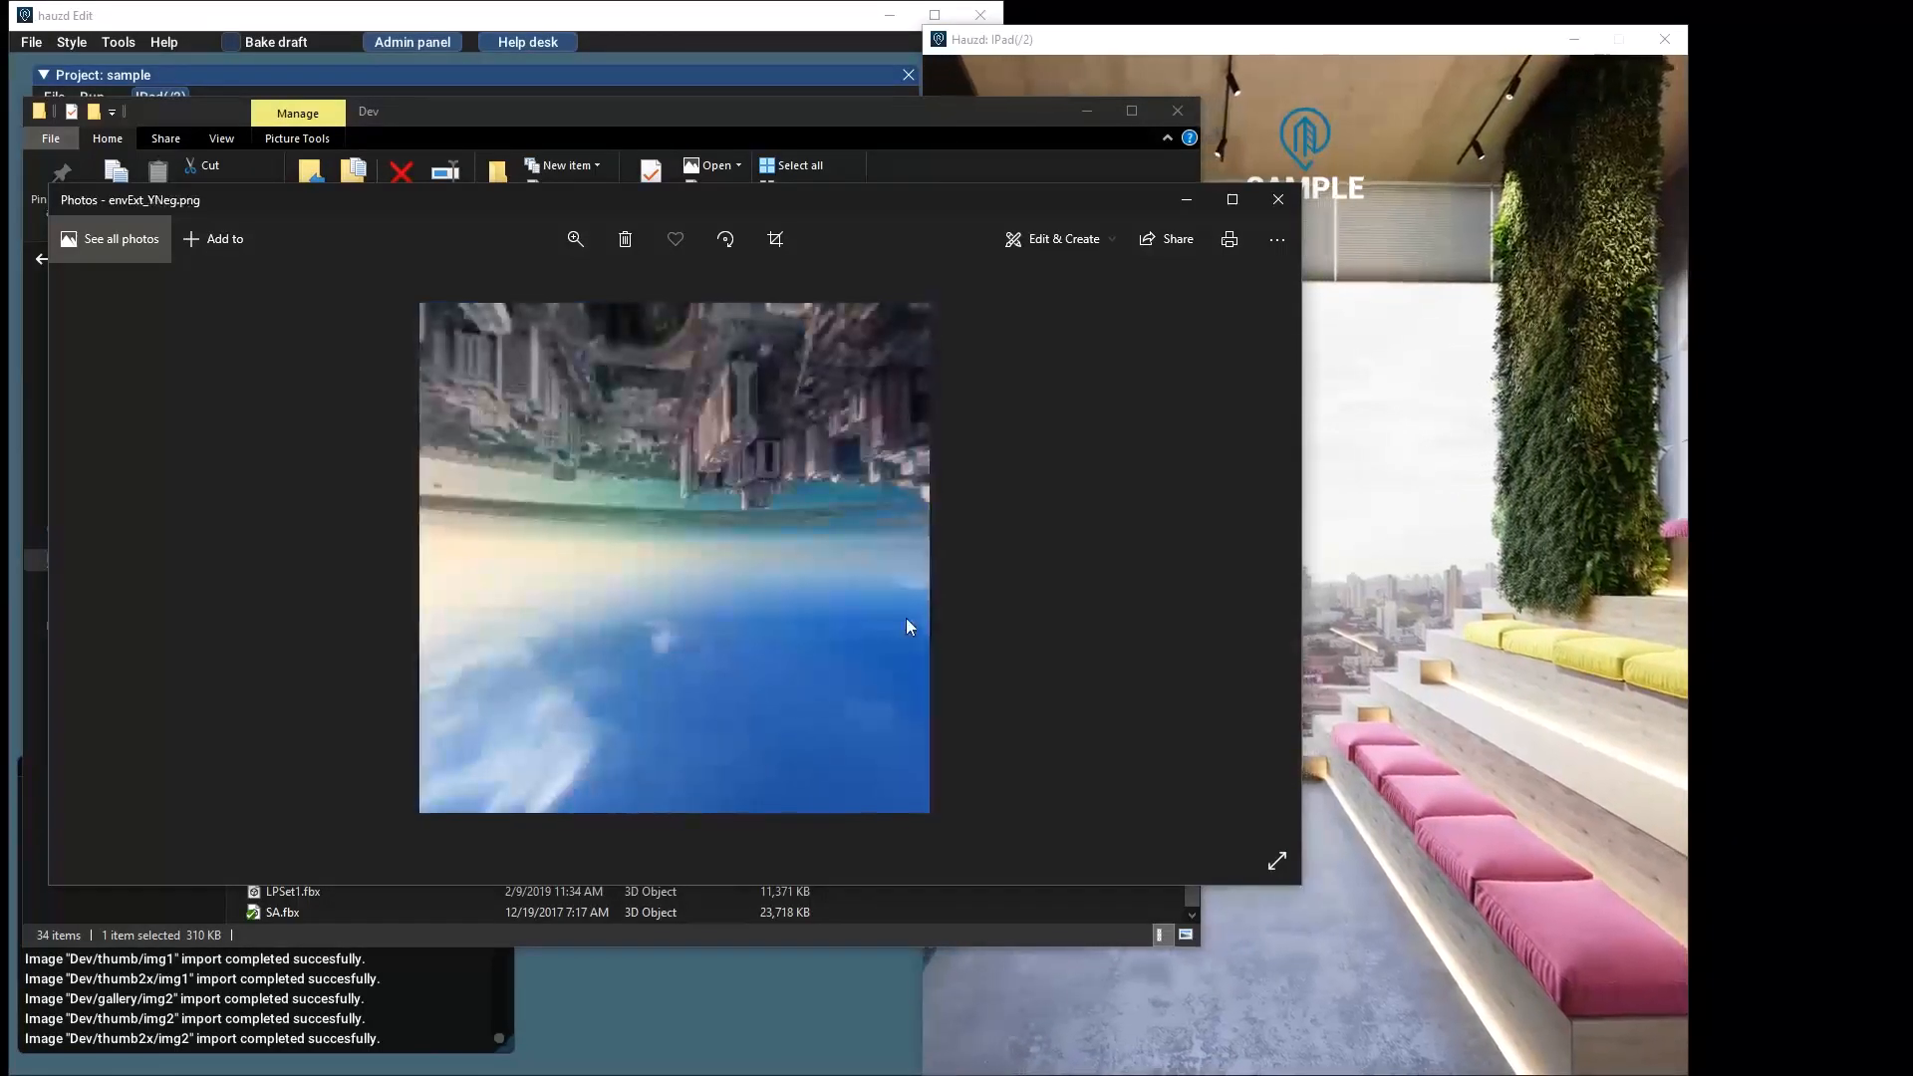
key("Left")
key("Right")
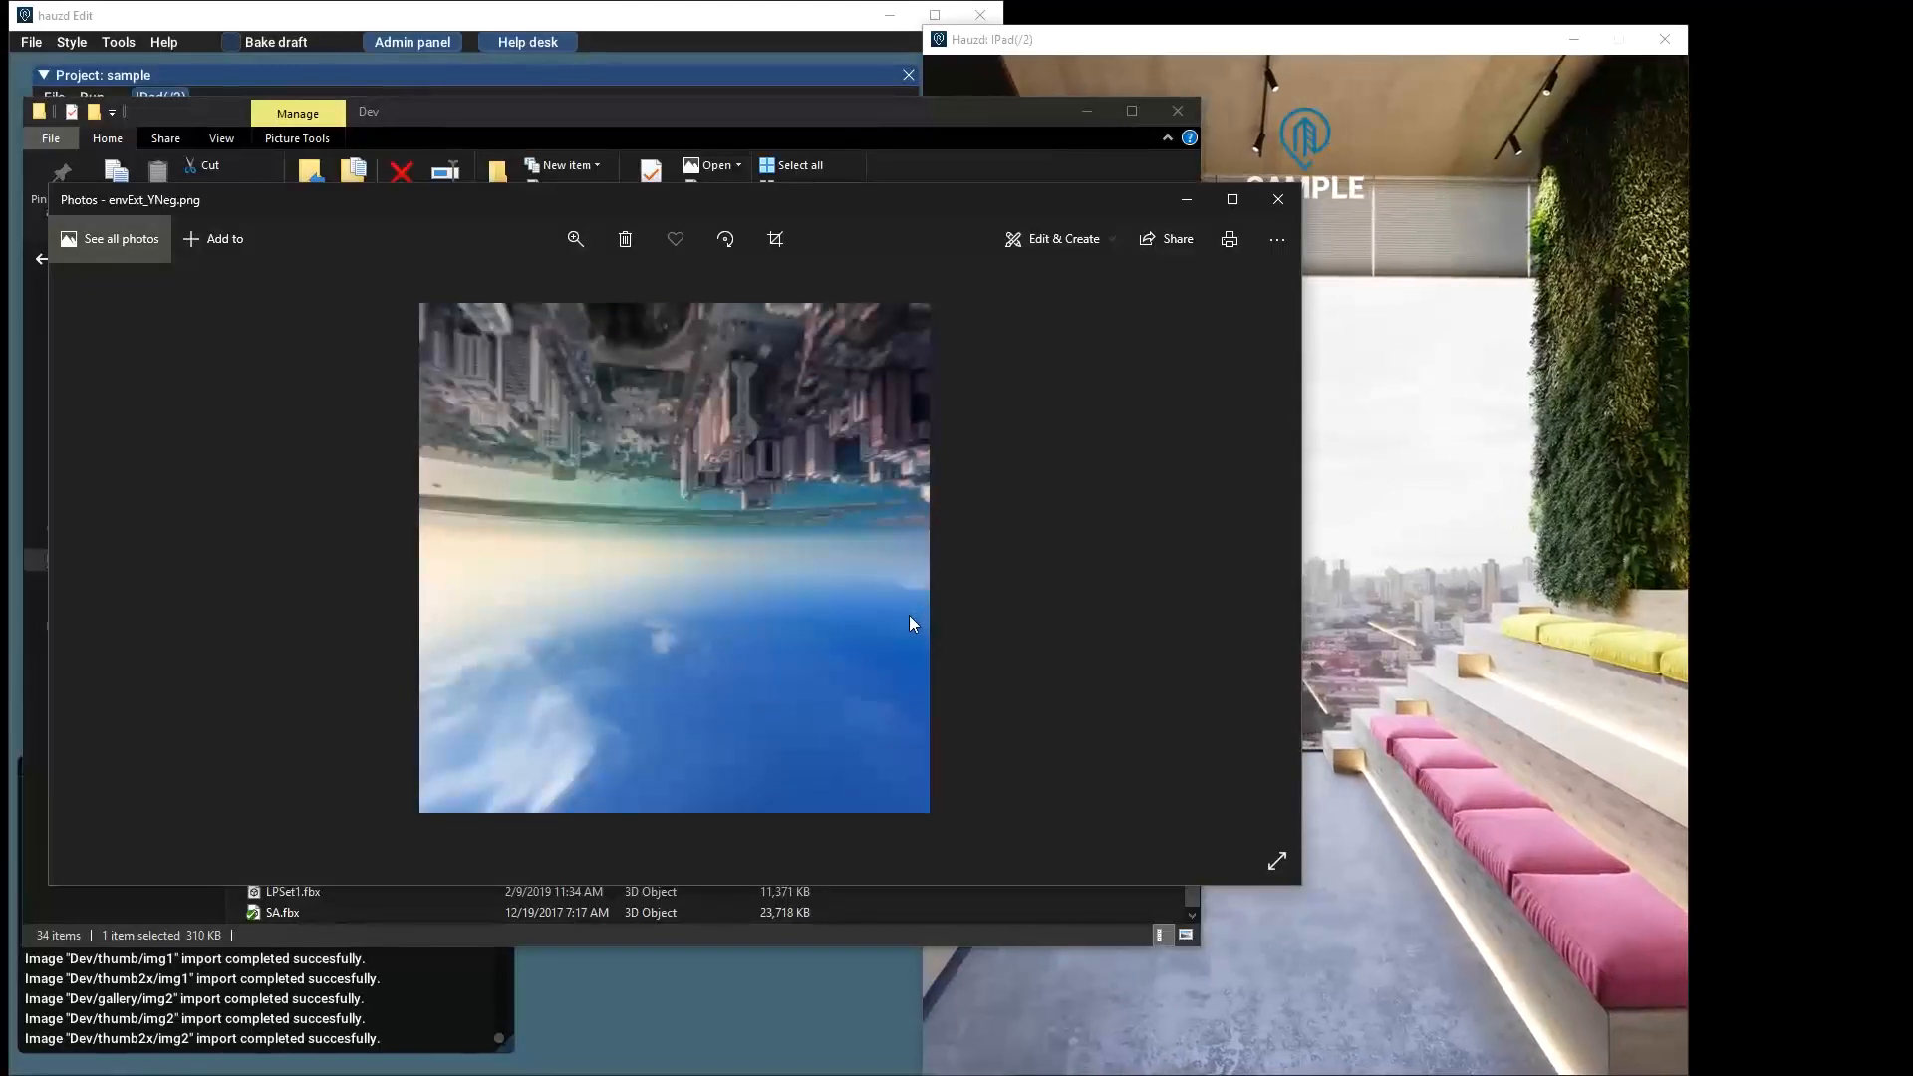
key("Left")
key("Left")
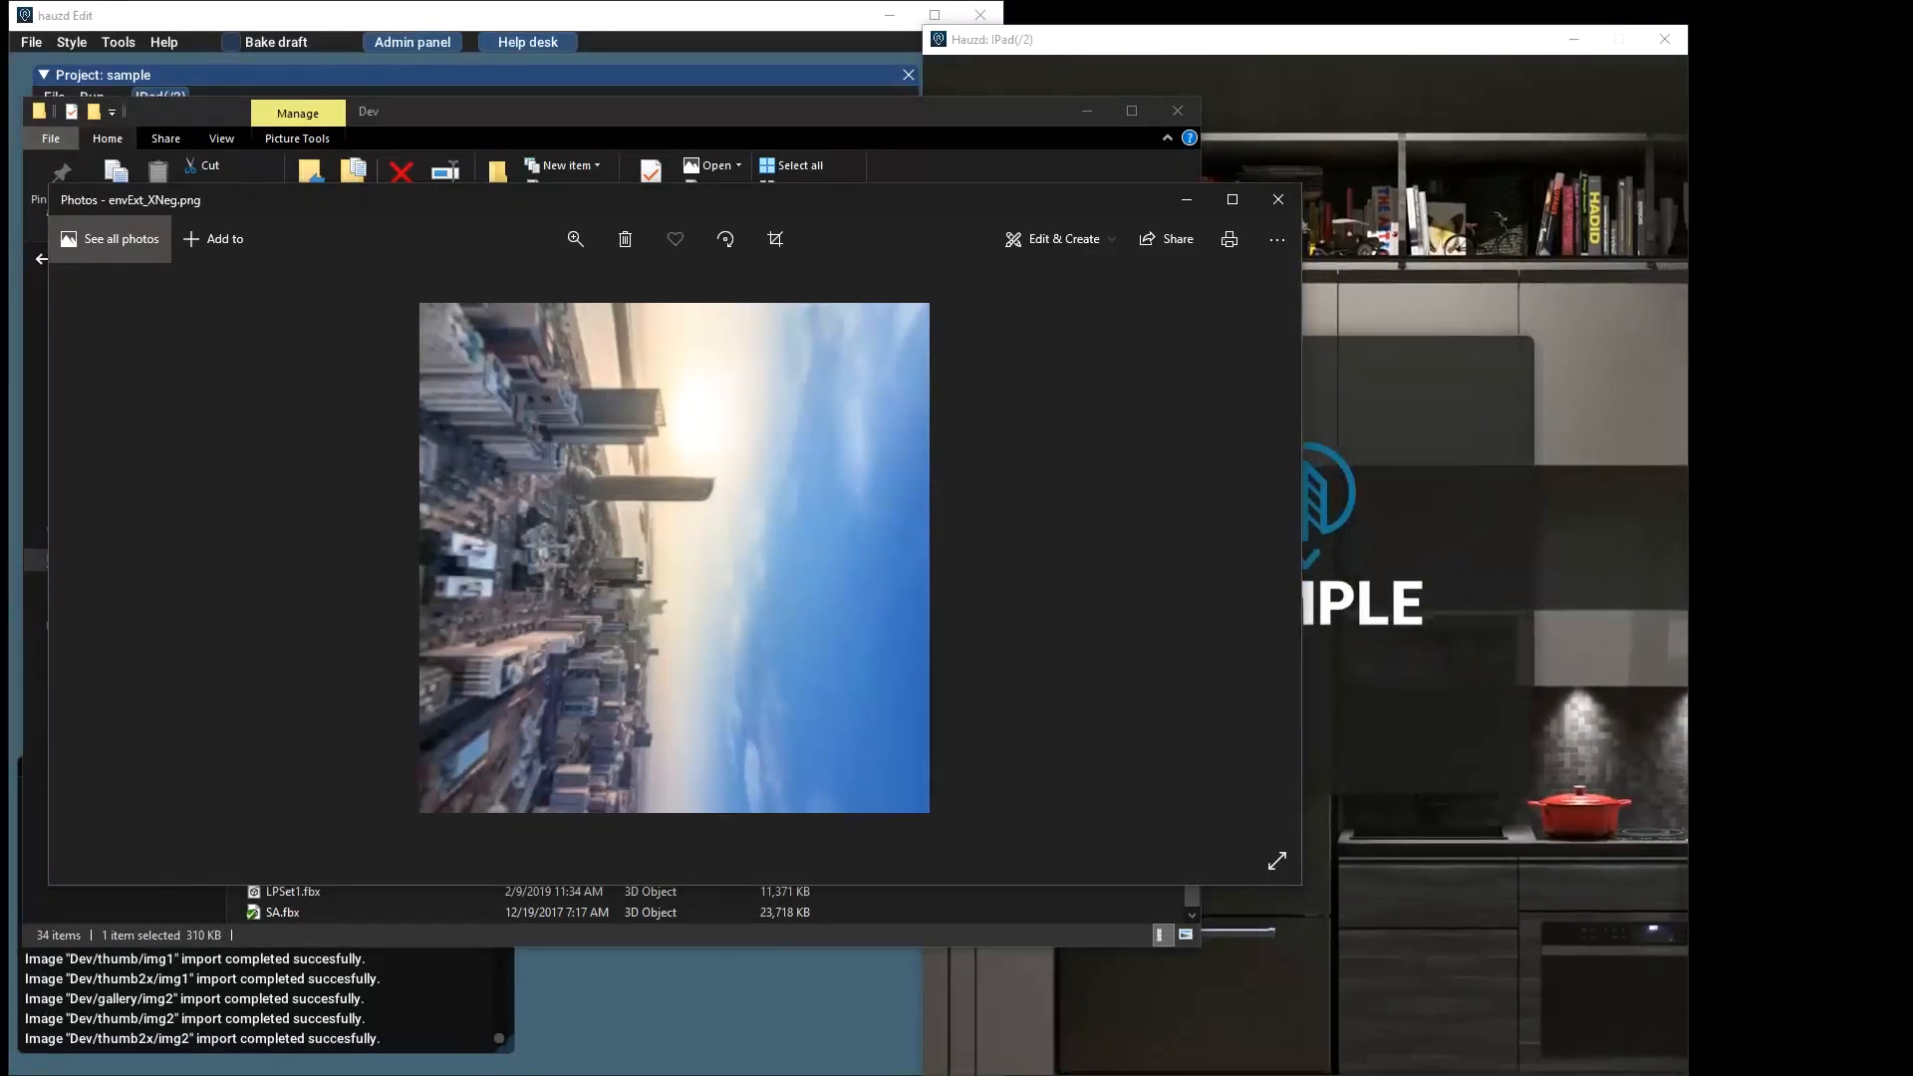
left_click(1285, 202)
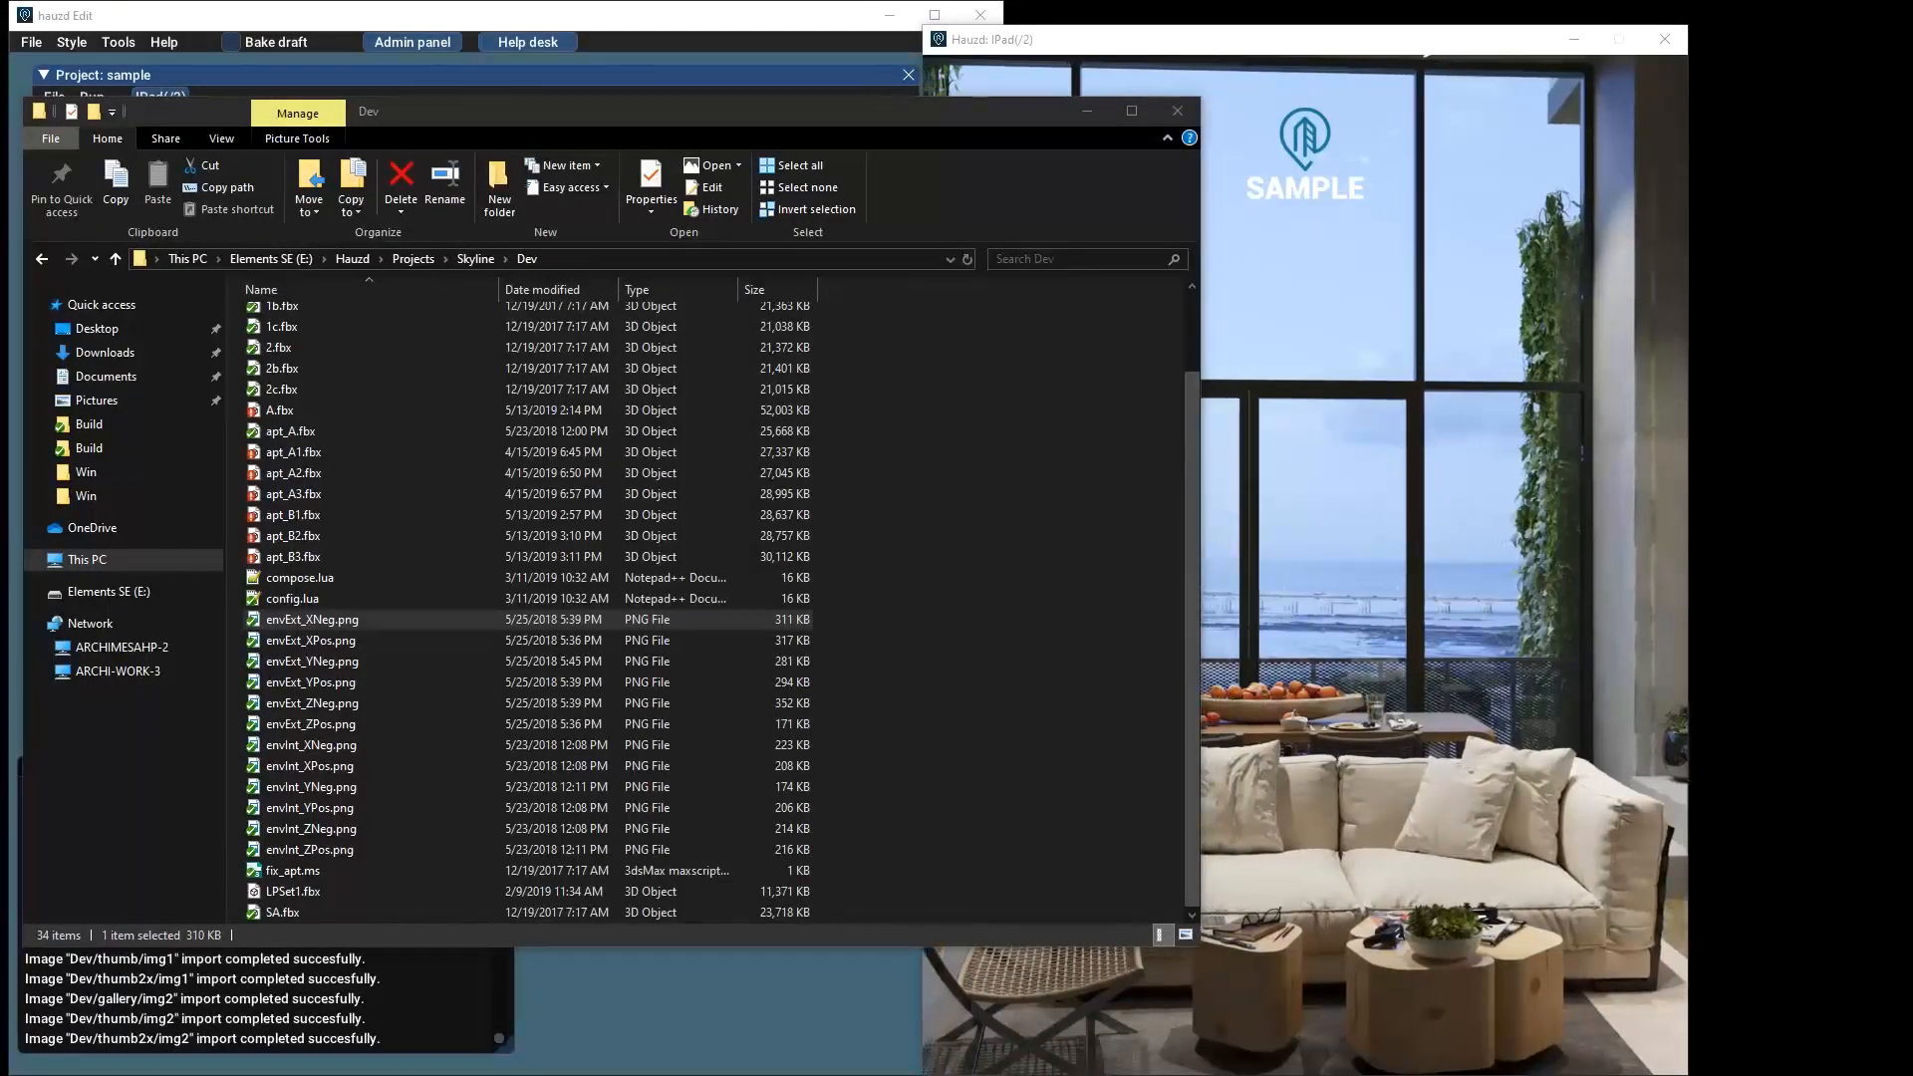
Bring the iPad preview forward, shift it slightly, and open the sample presentation's tower view to examine the building up close
left_click(1093, 42)
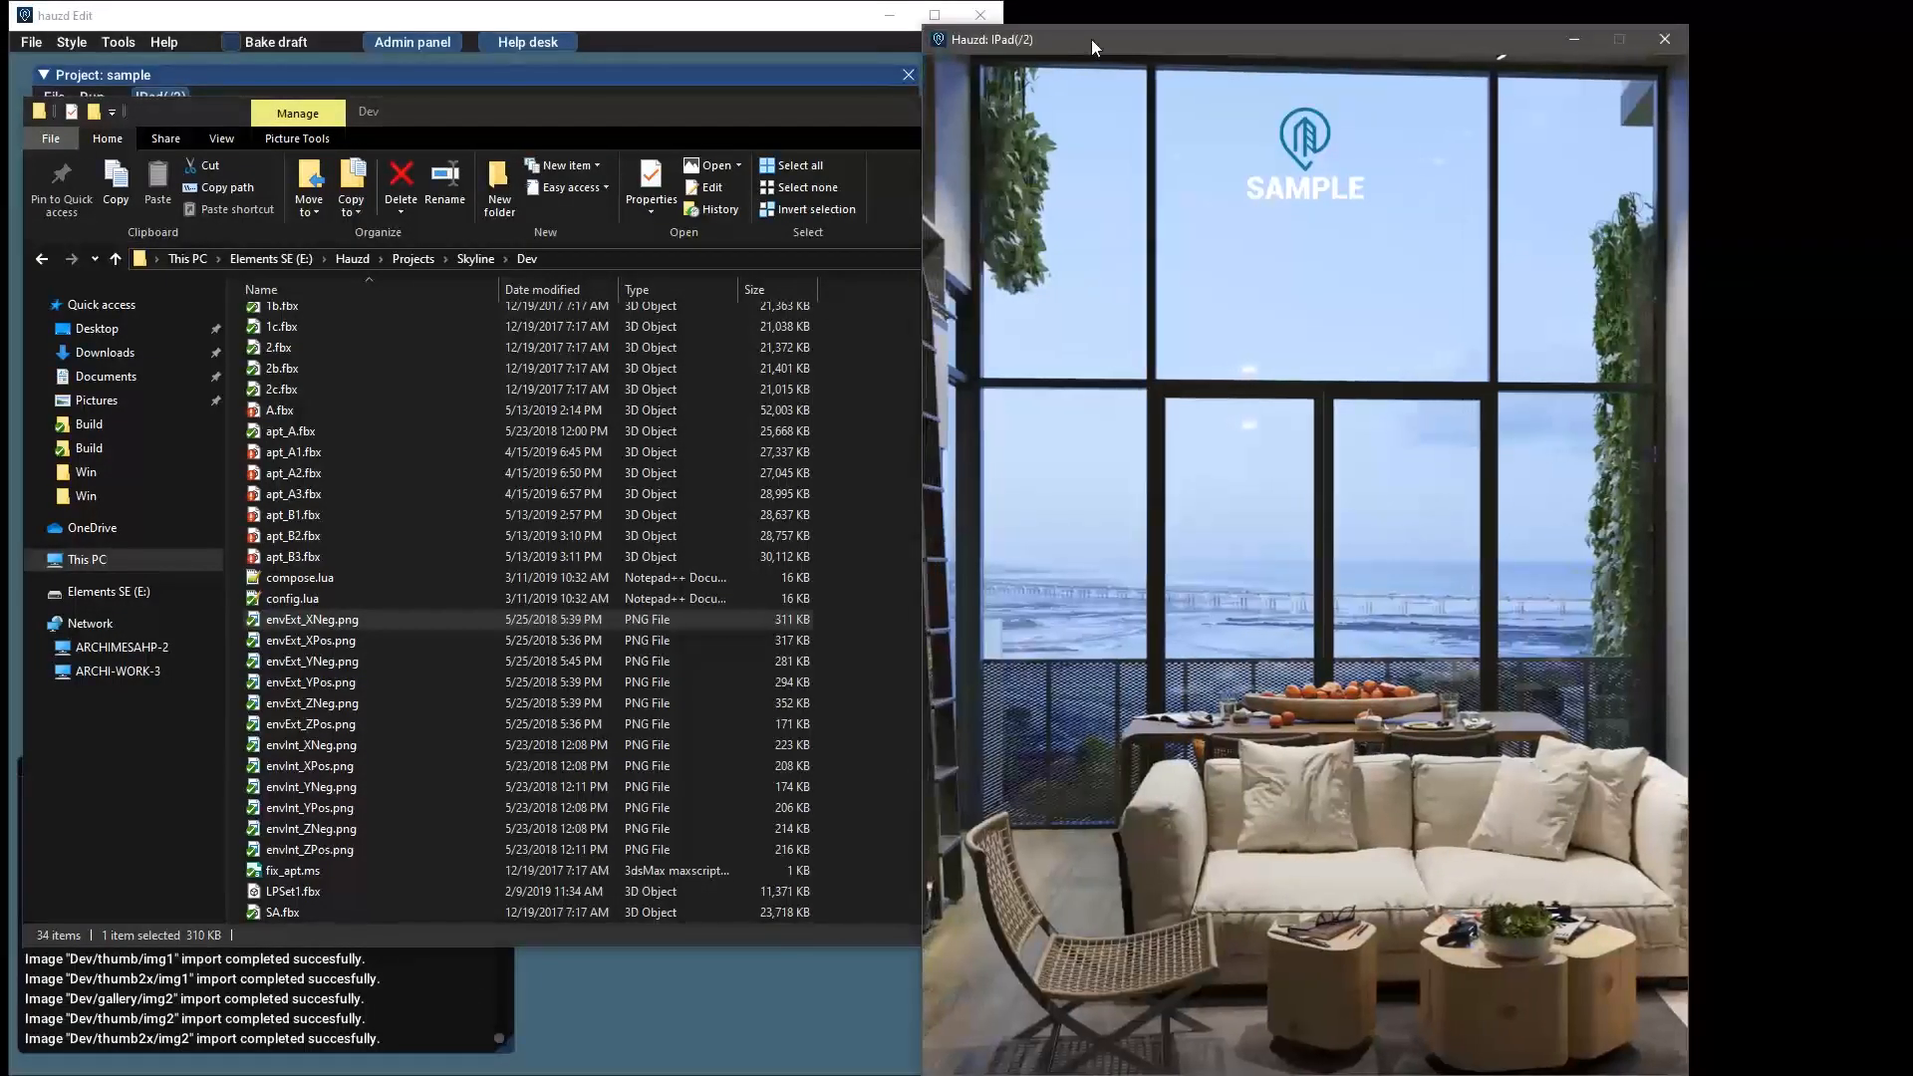
left_click_drag(1091, 42, 1083, 30)
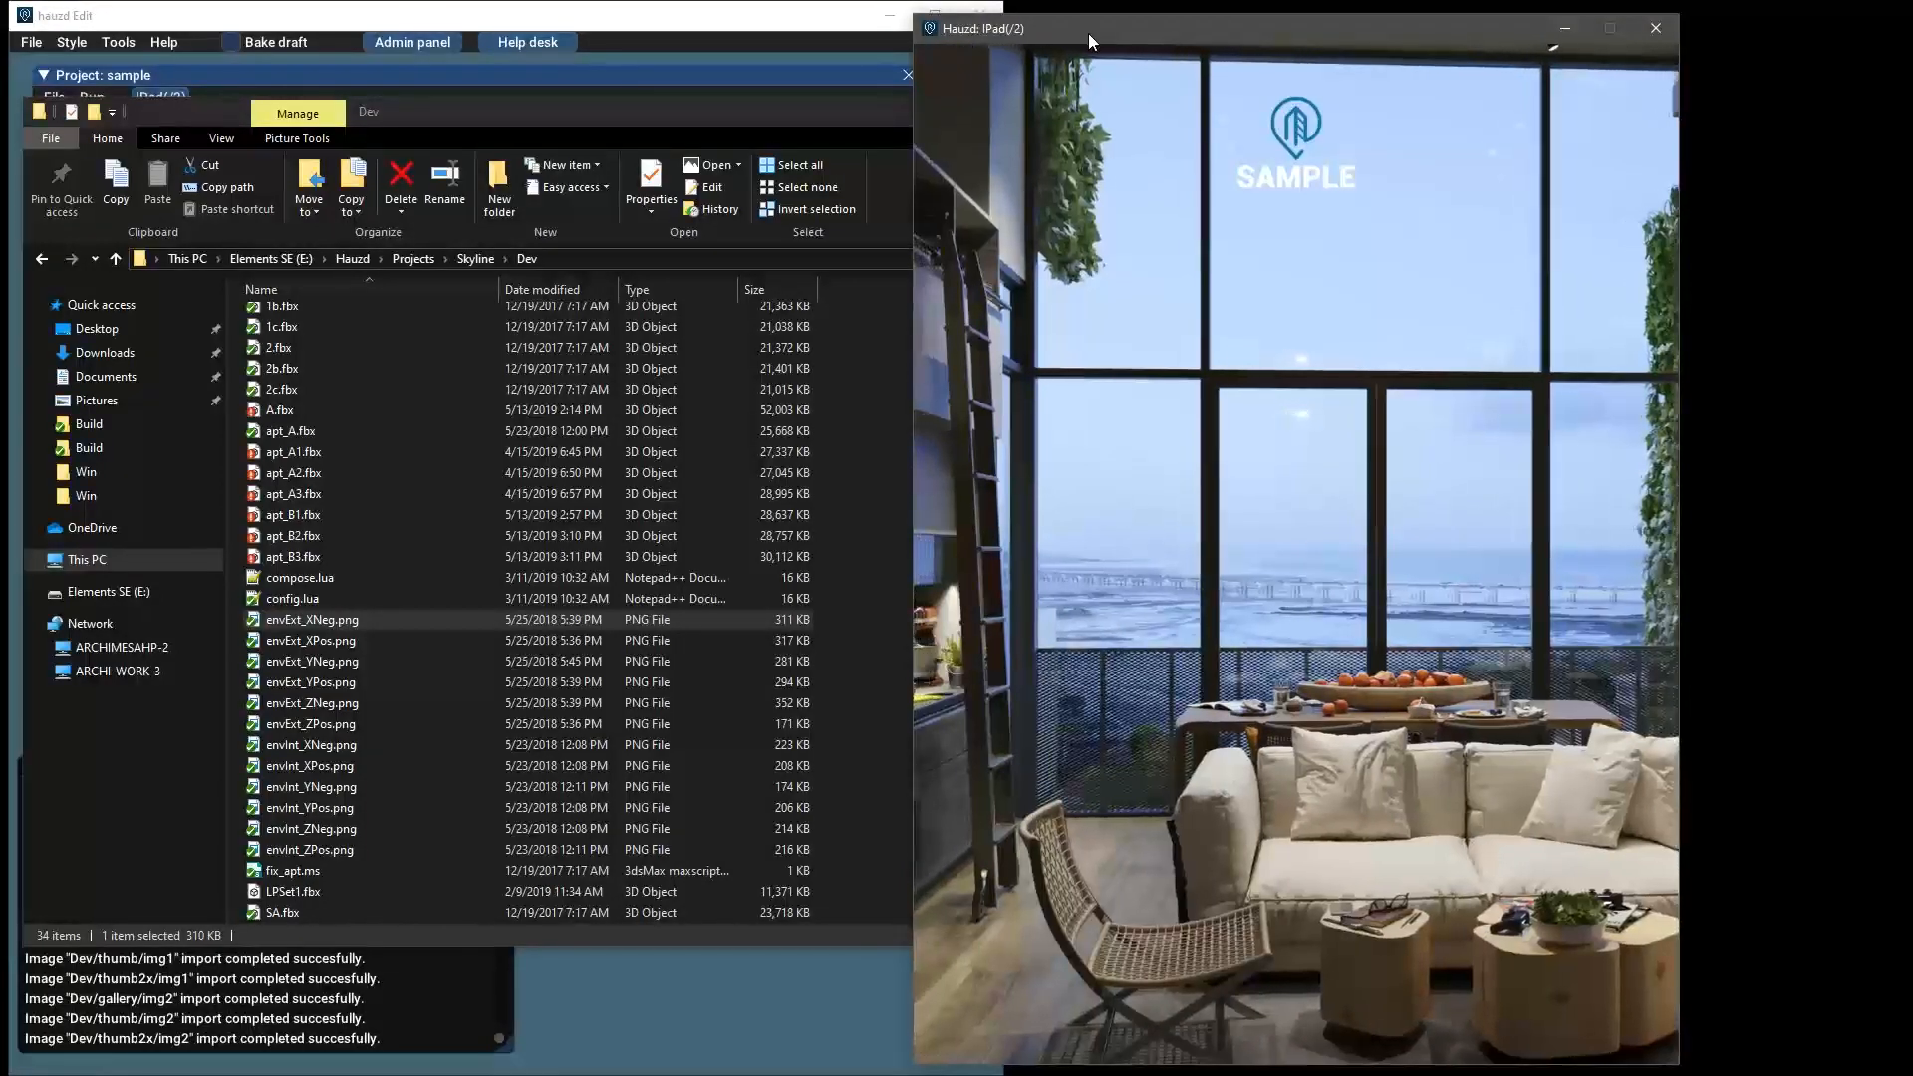
left_click(1396, 701)
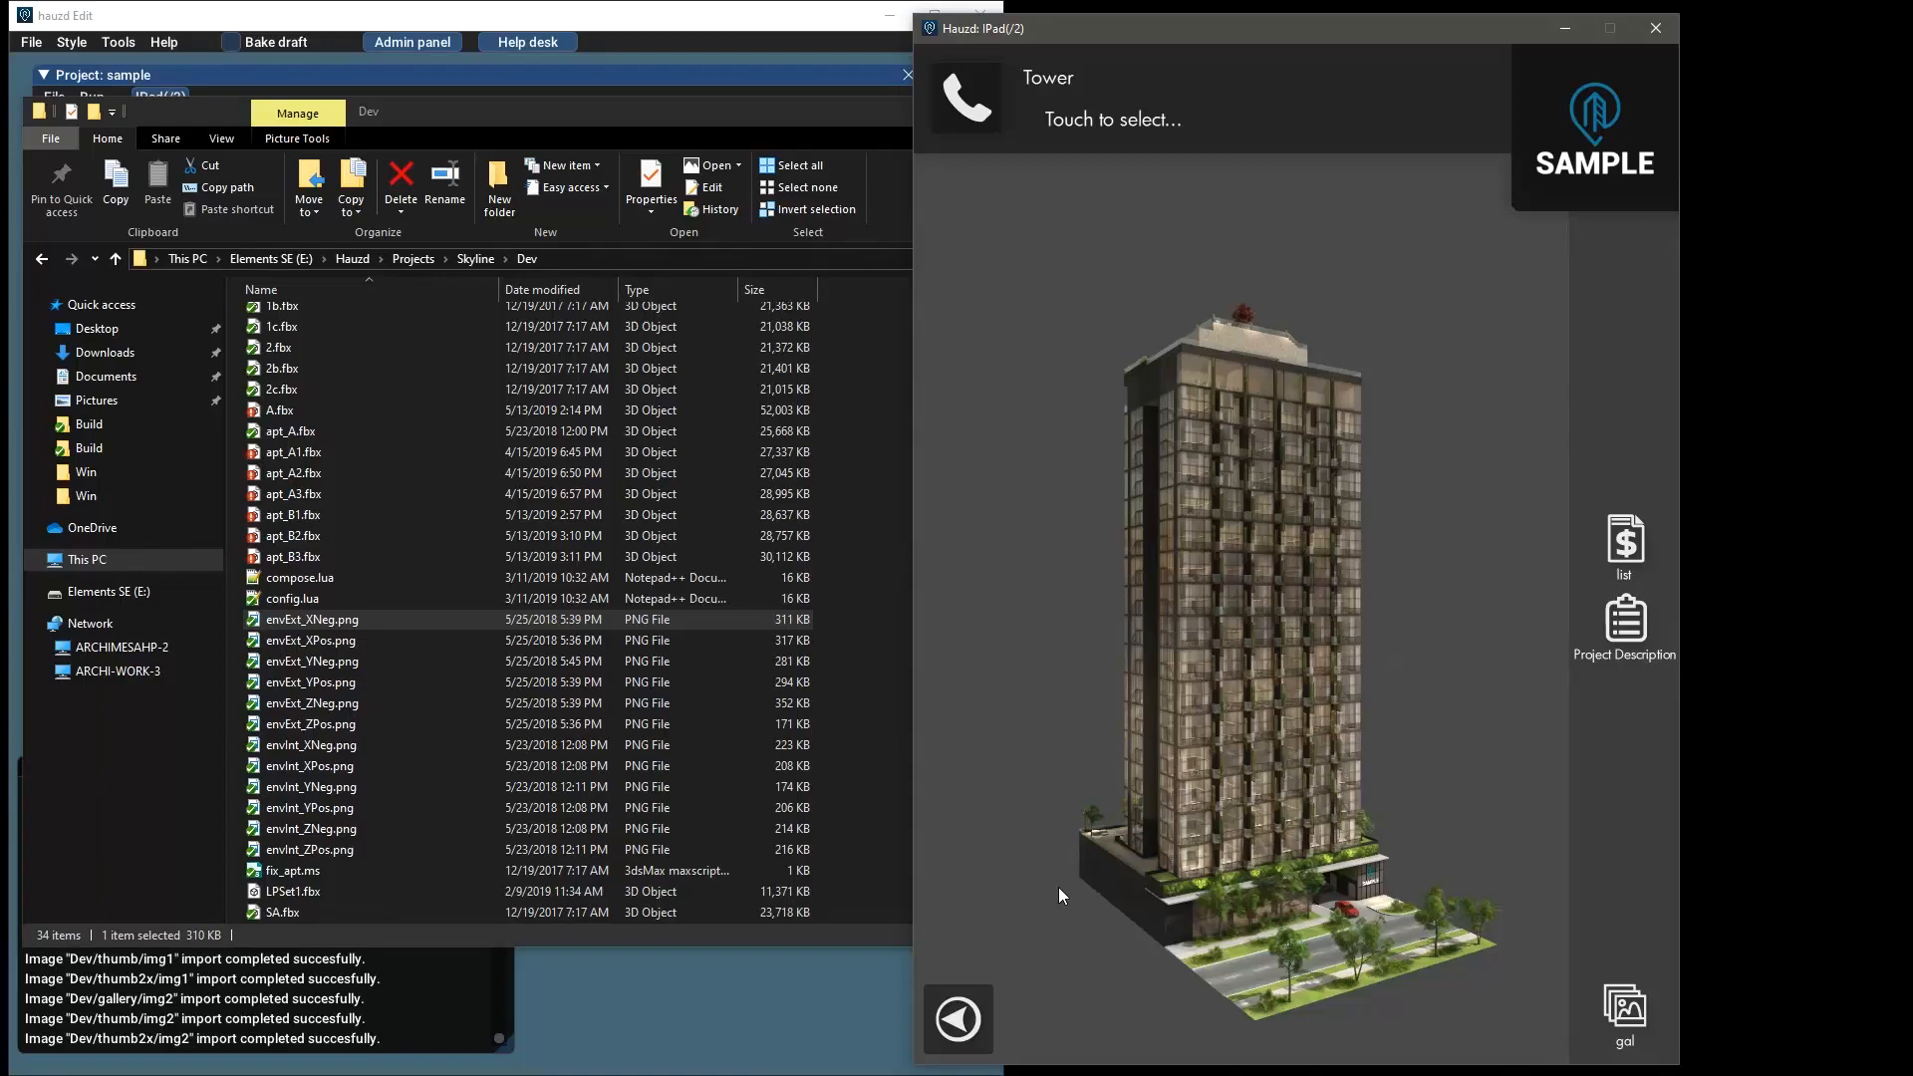
left_click_drag(1058, 887, 1319, 682)
scroll(1314, 871, "up", 3)
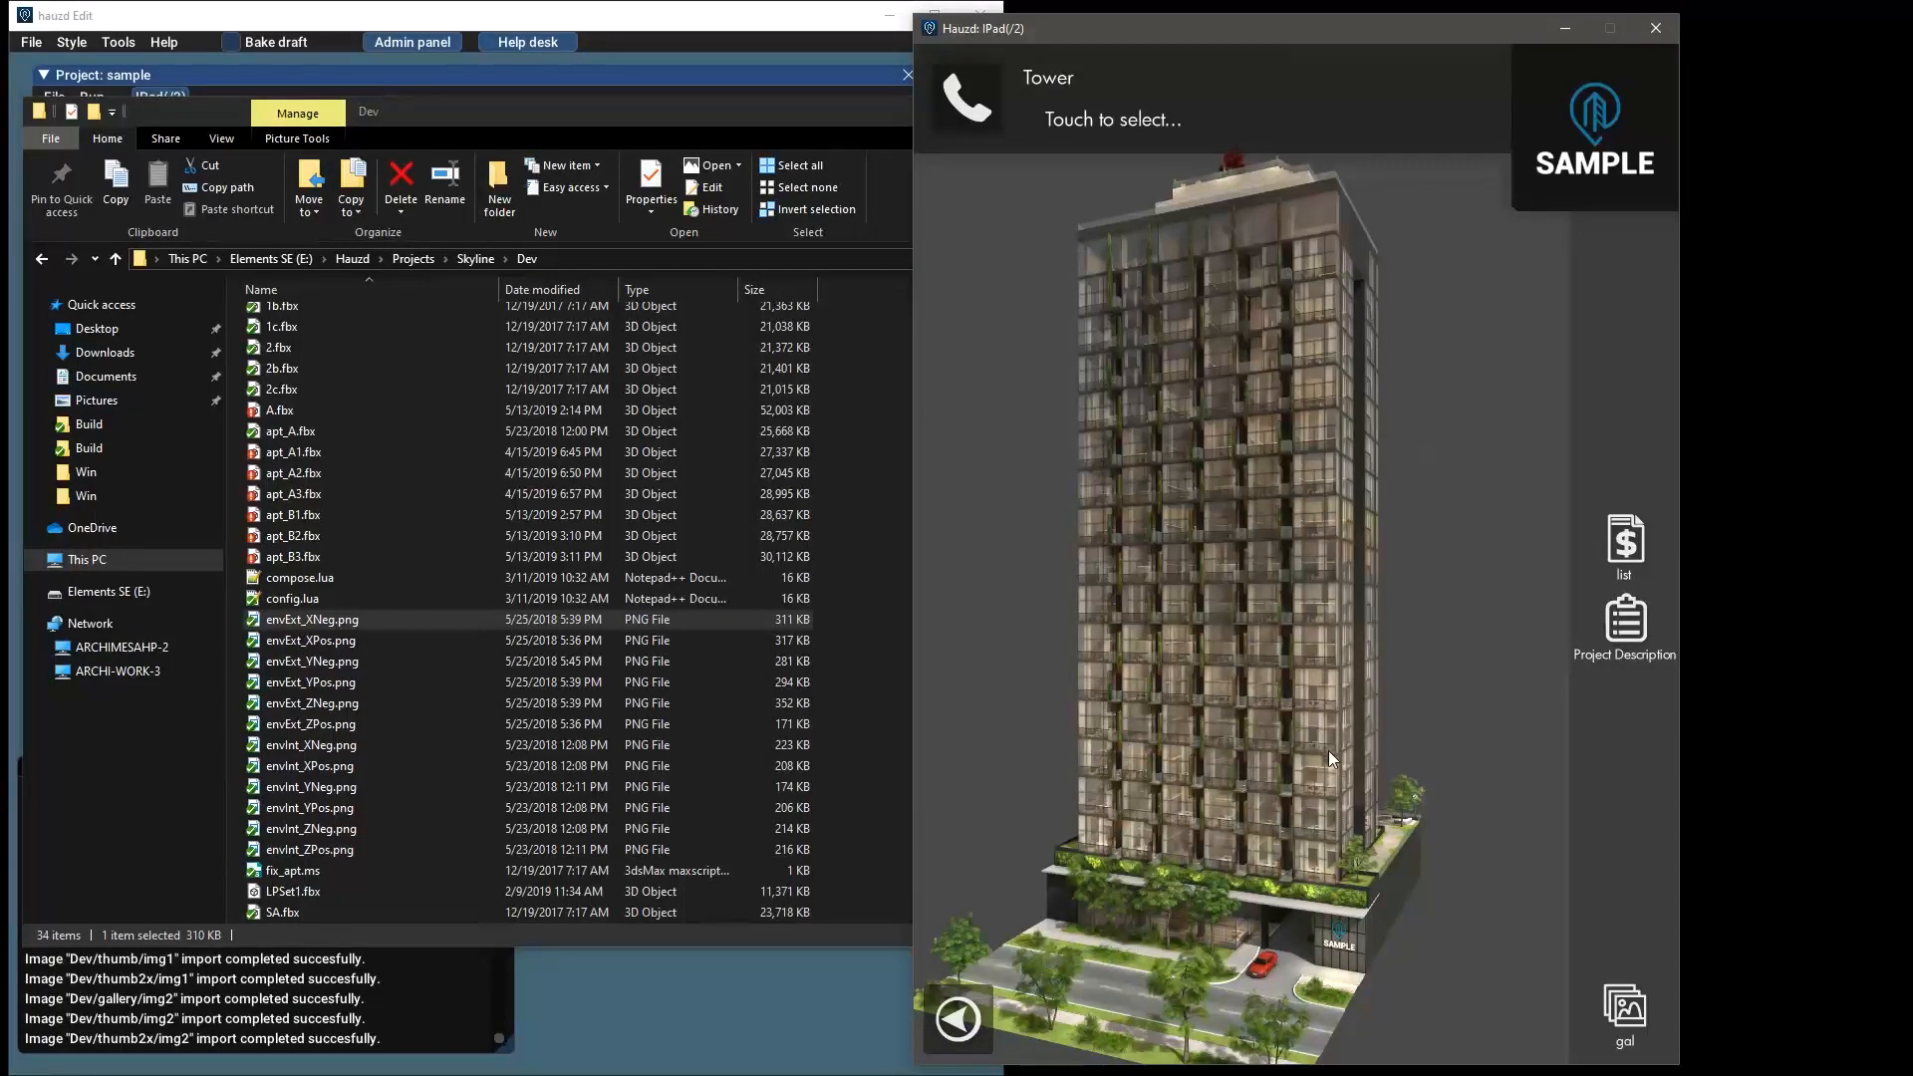
Select Apartment 2F100 and Apartment 2C100 on the tower, and examine the whole building from the front and back
left_click(1314, 865)
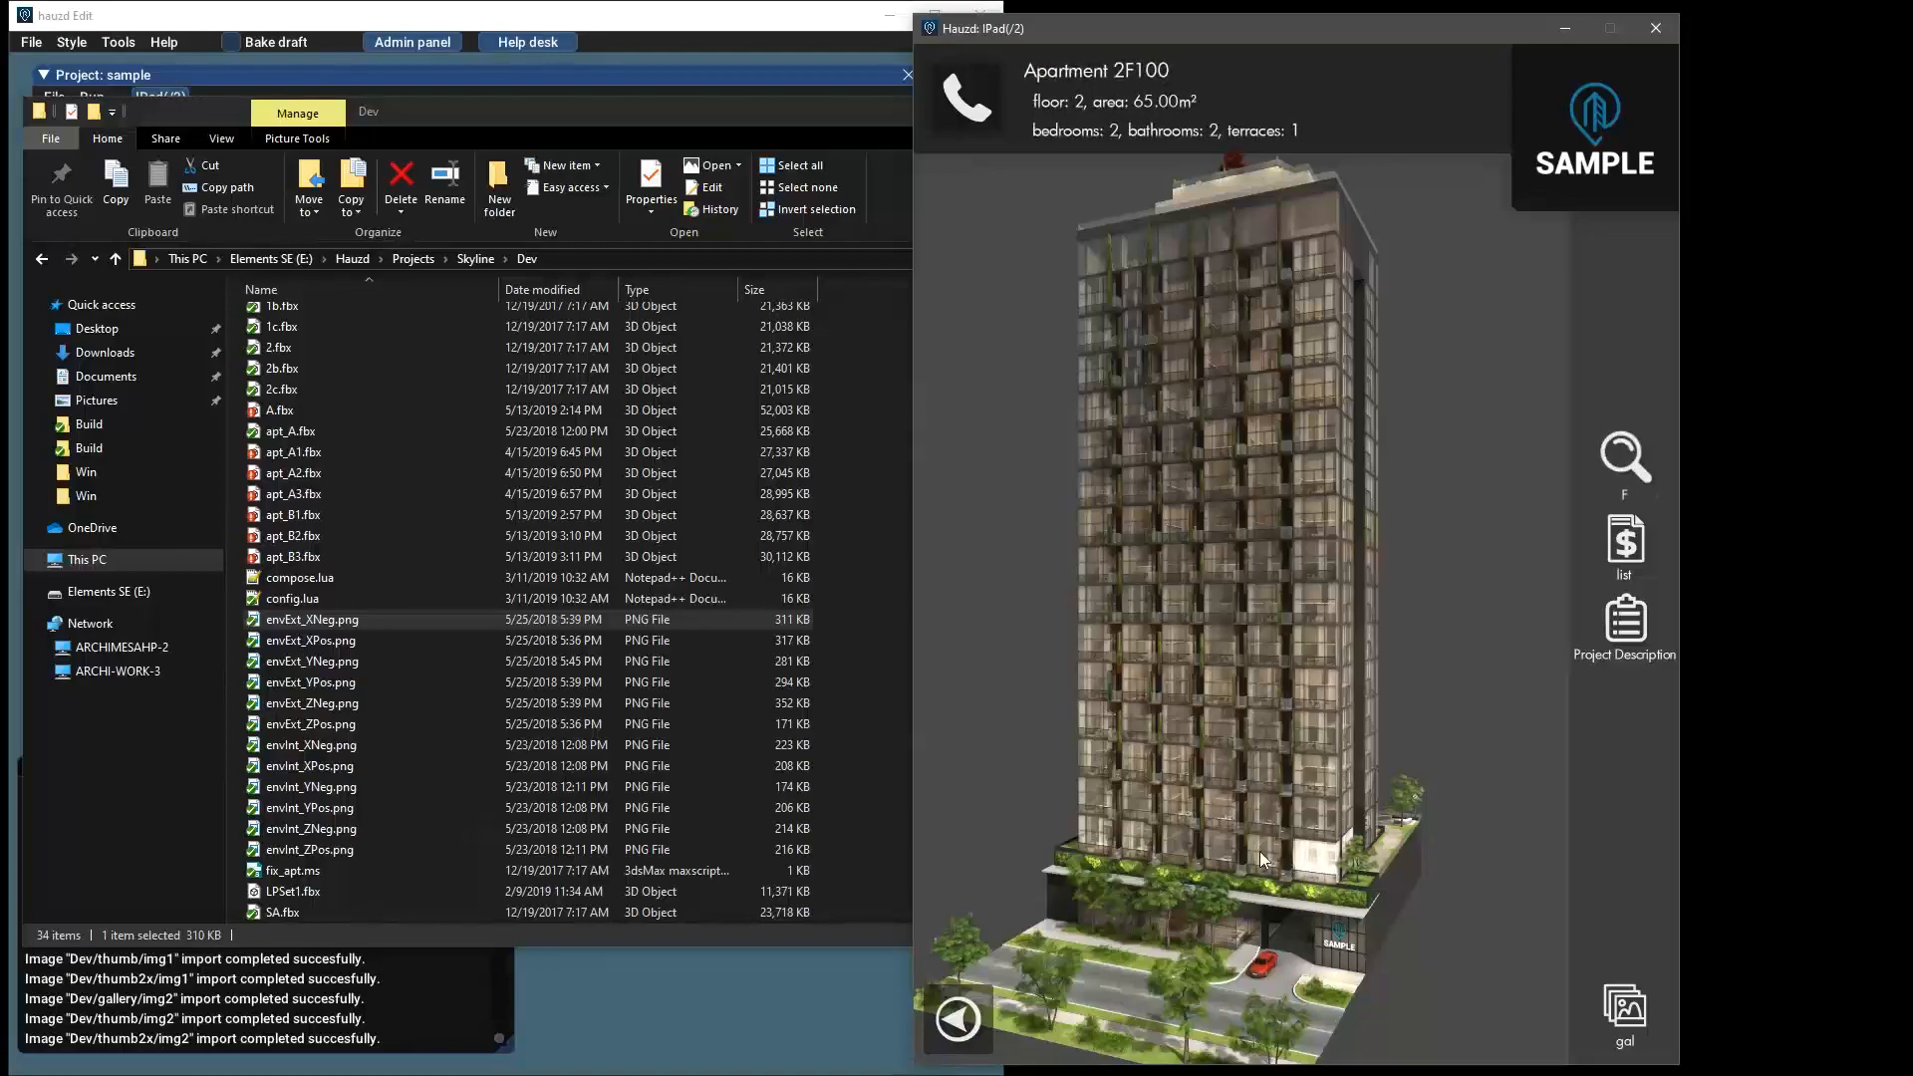
left_click(1184, 841)
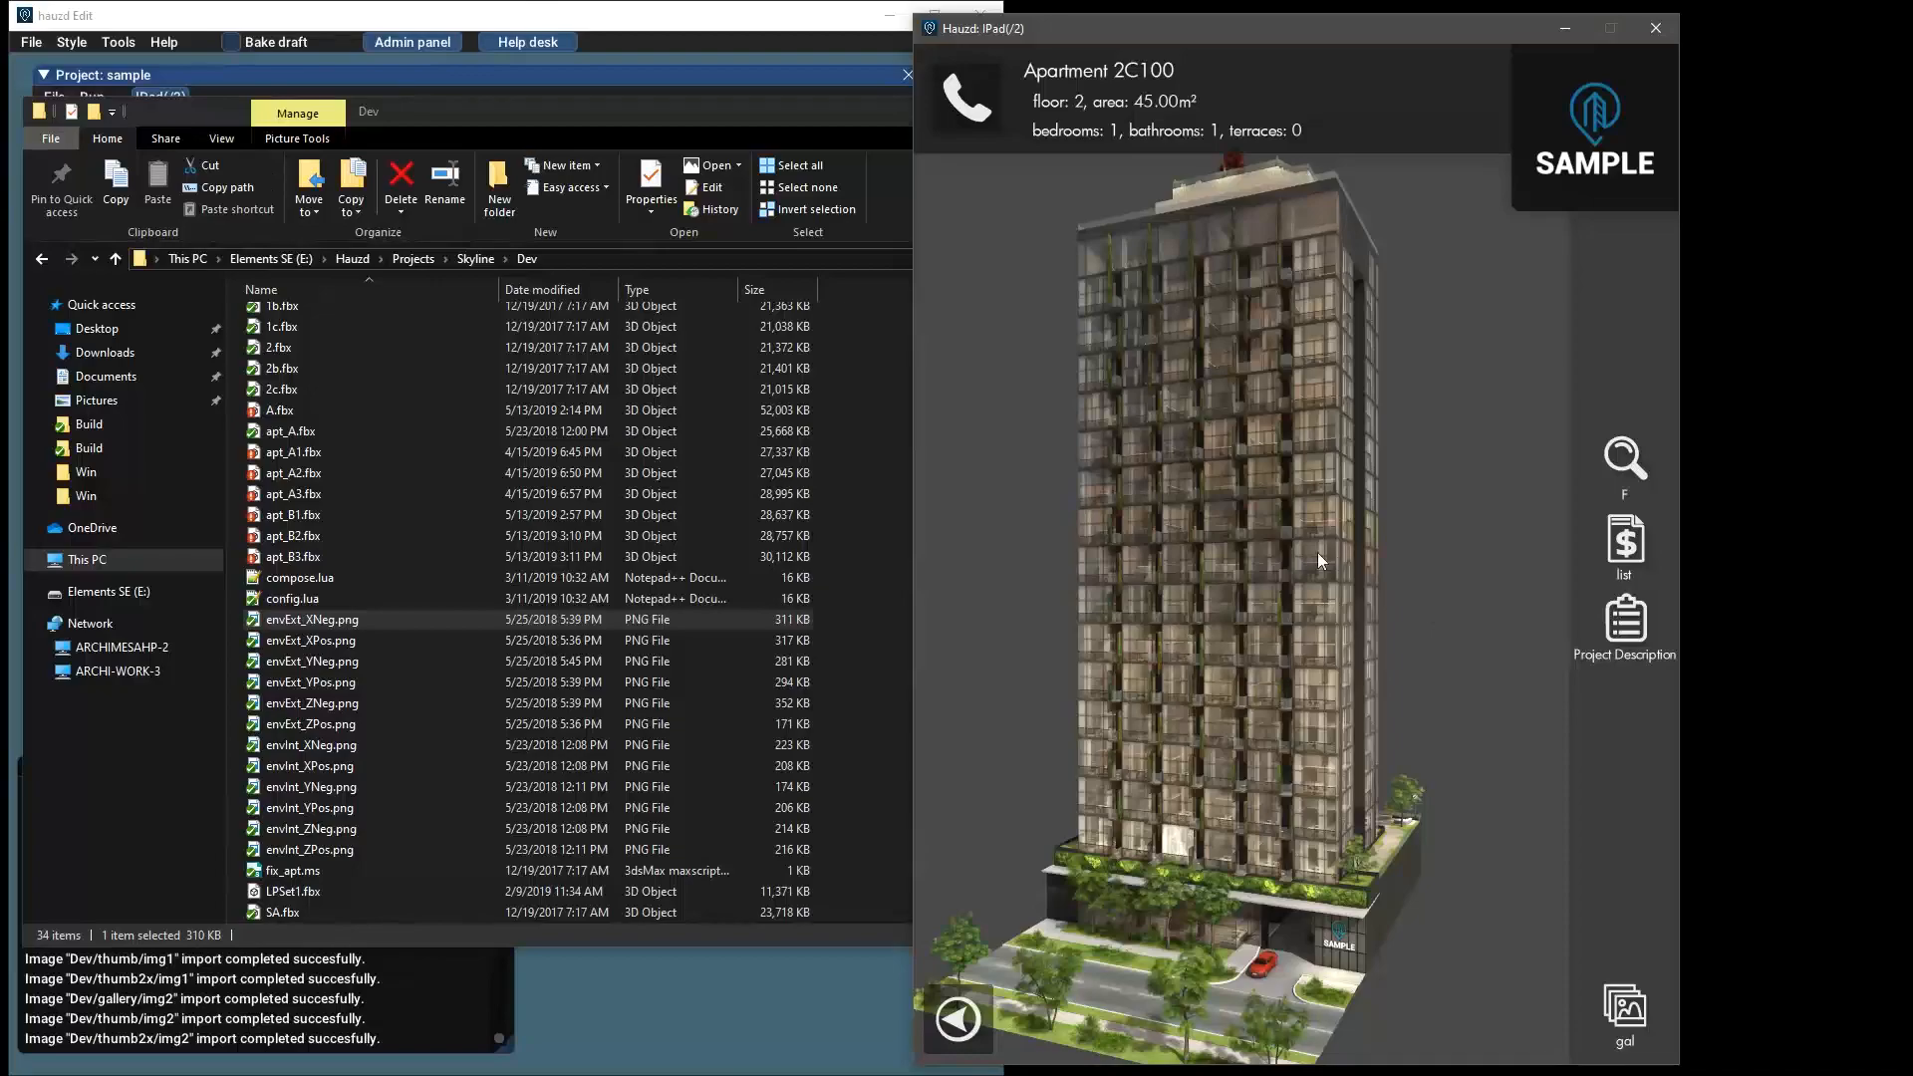
scroll(1317, 558, "down", 3)
left_click_drag(1317, 558, 1227, 813)
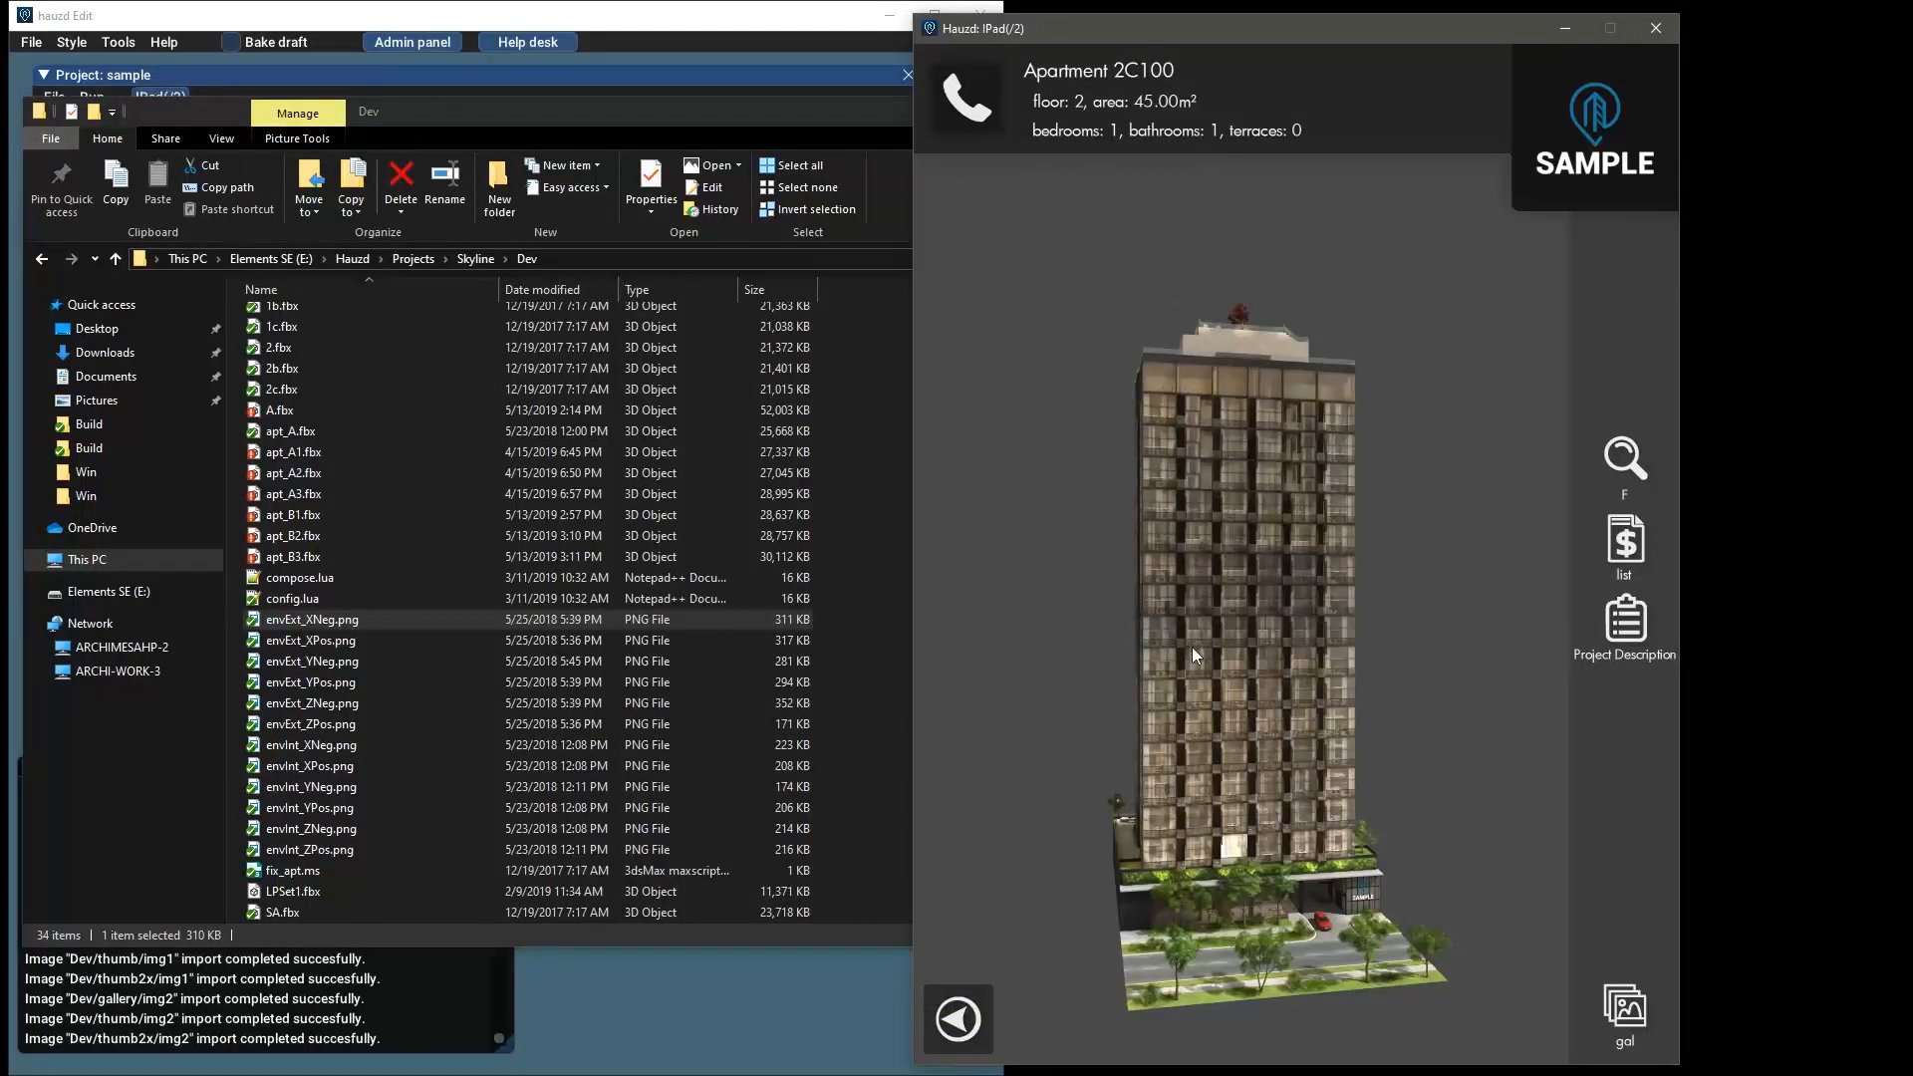
left_click_drag(1298, 714, 1213, 841)
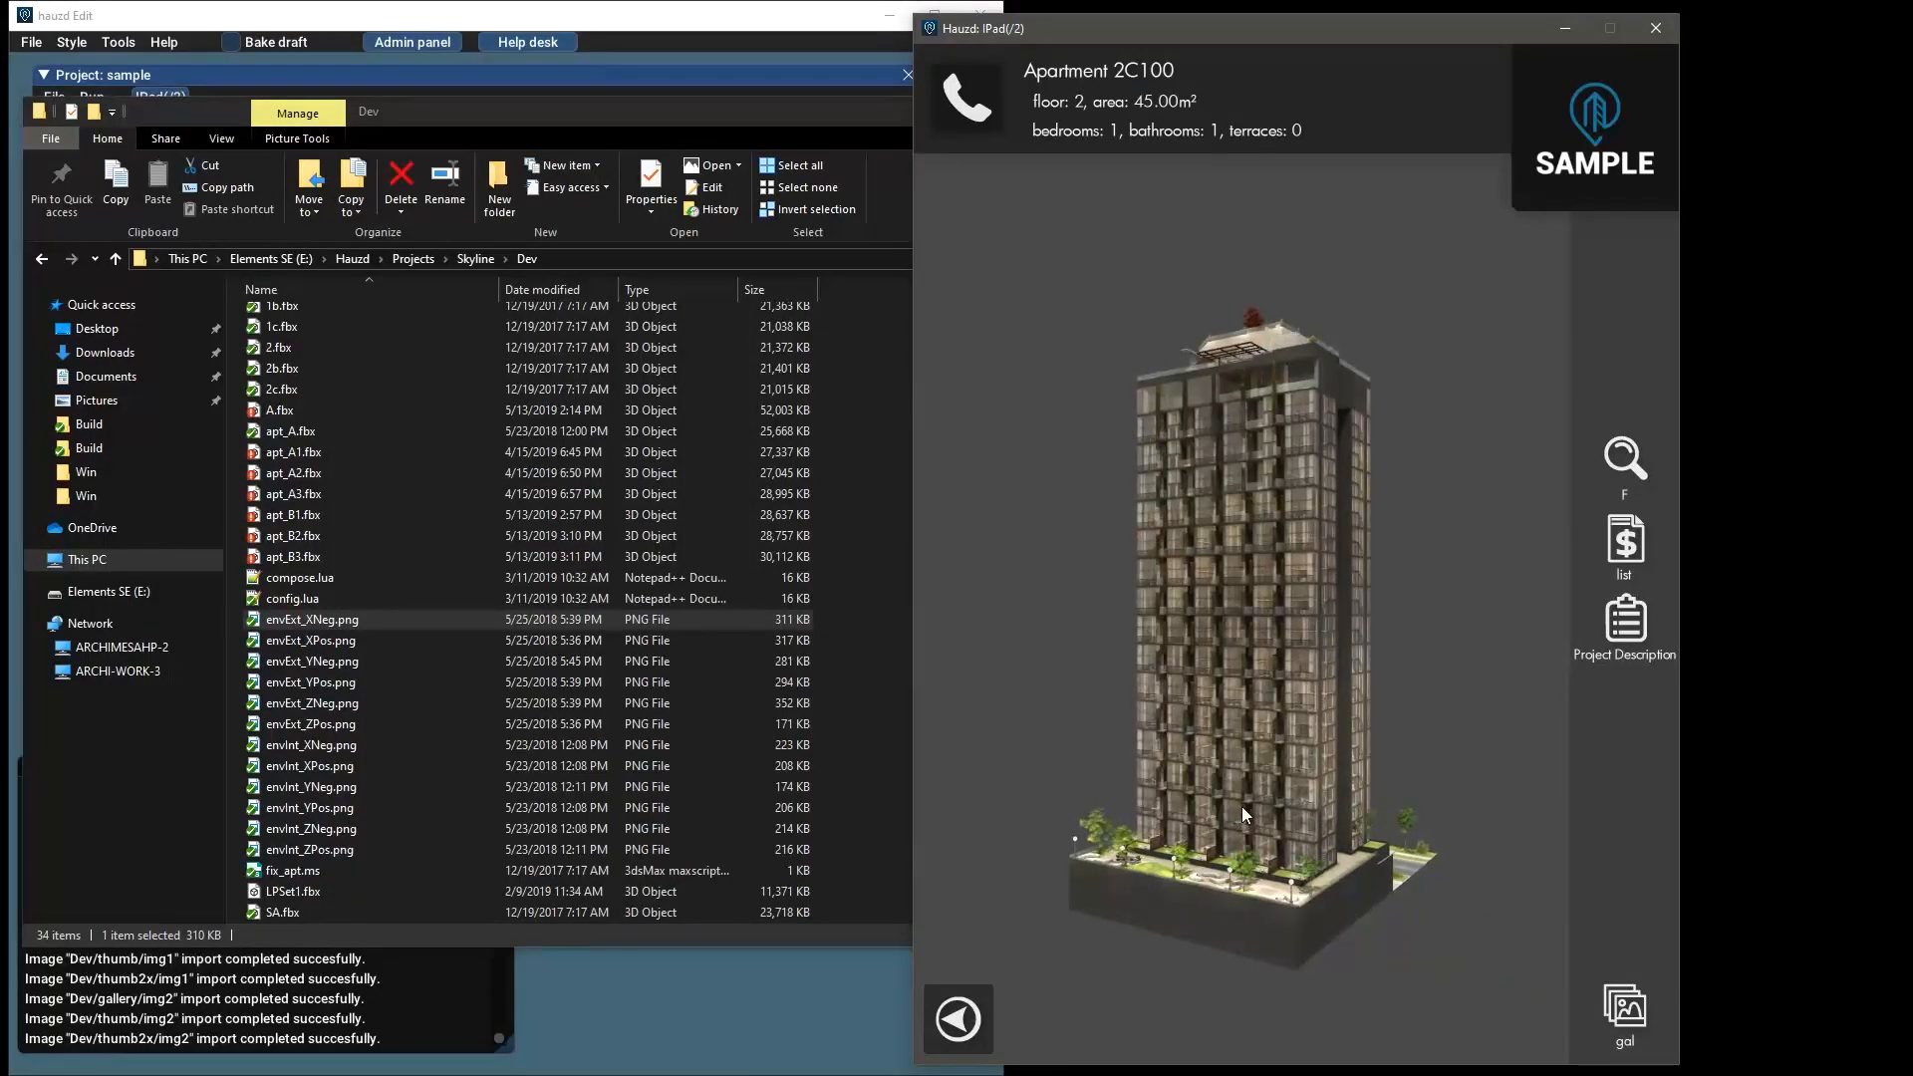
left_click_drag(1275, 787, 1390, 781)
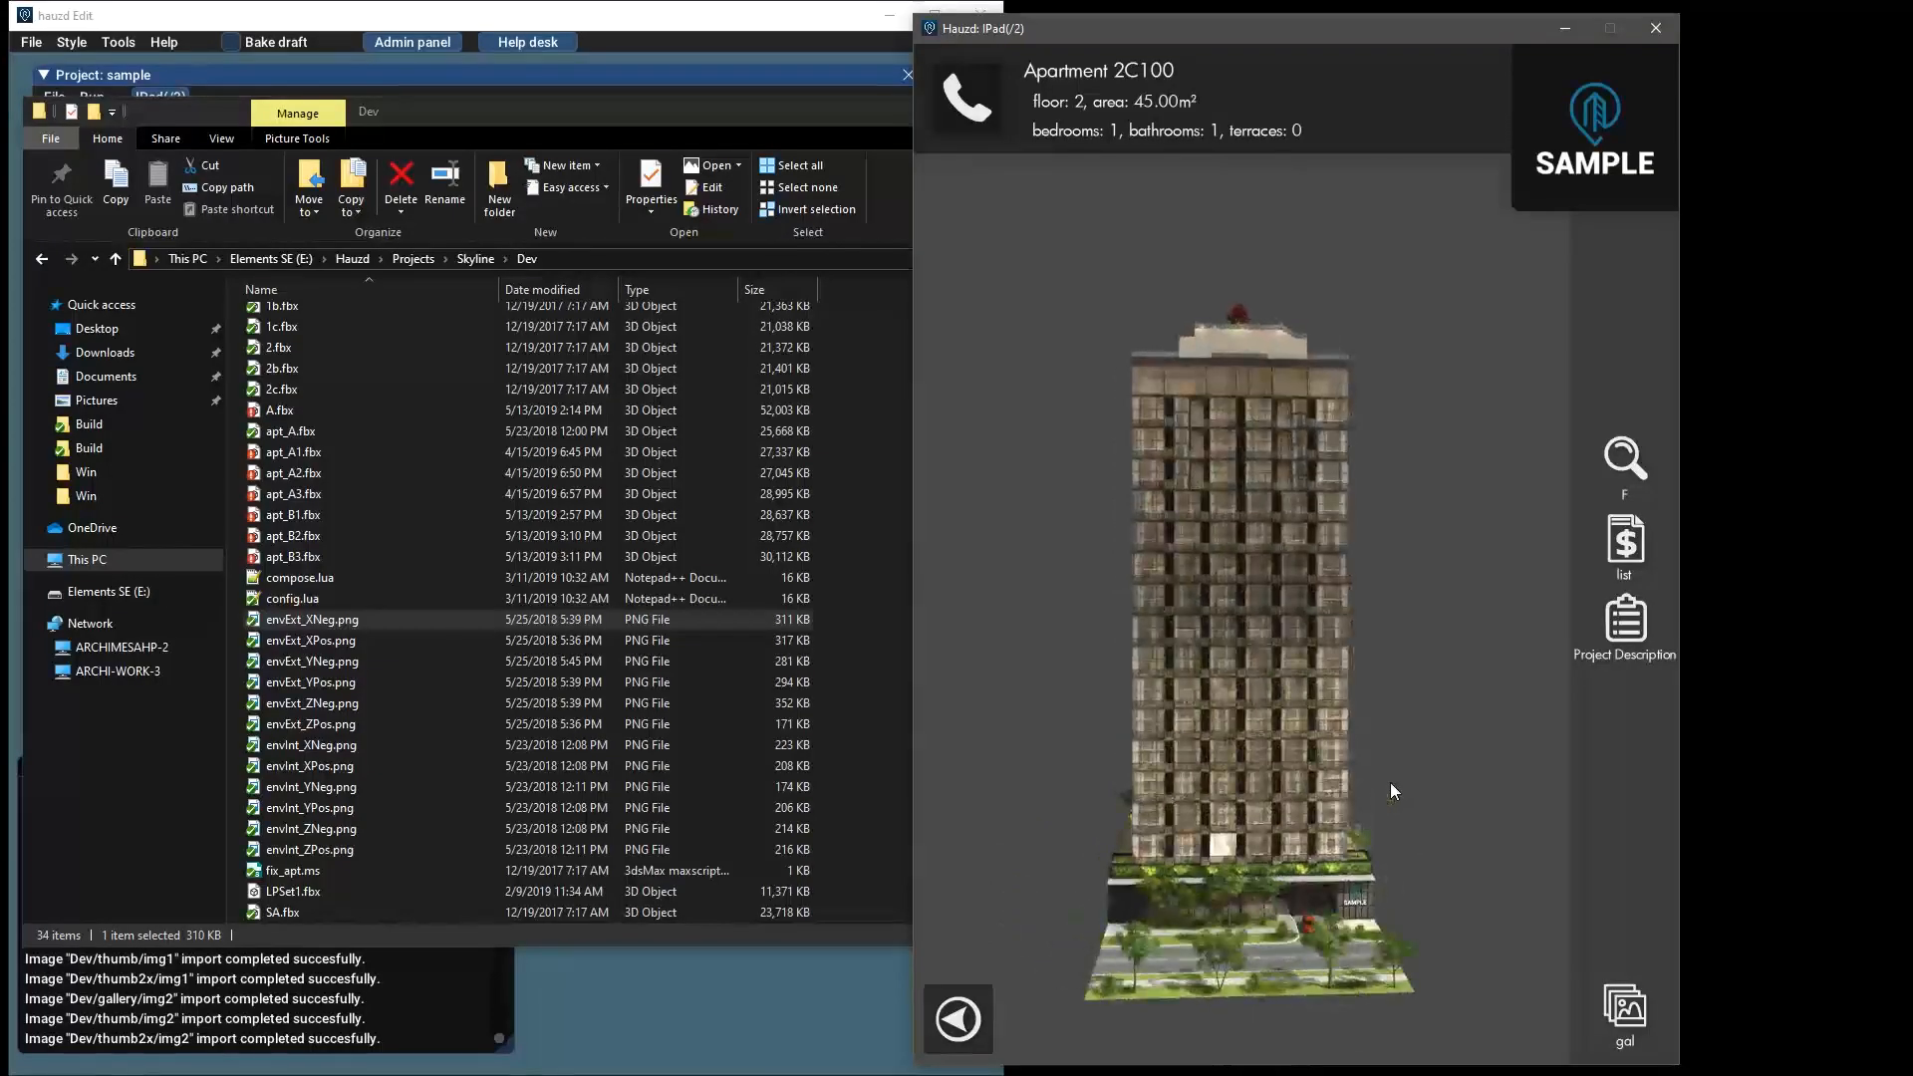